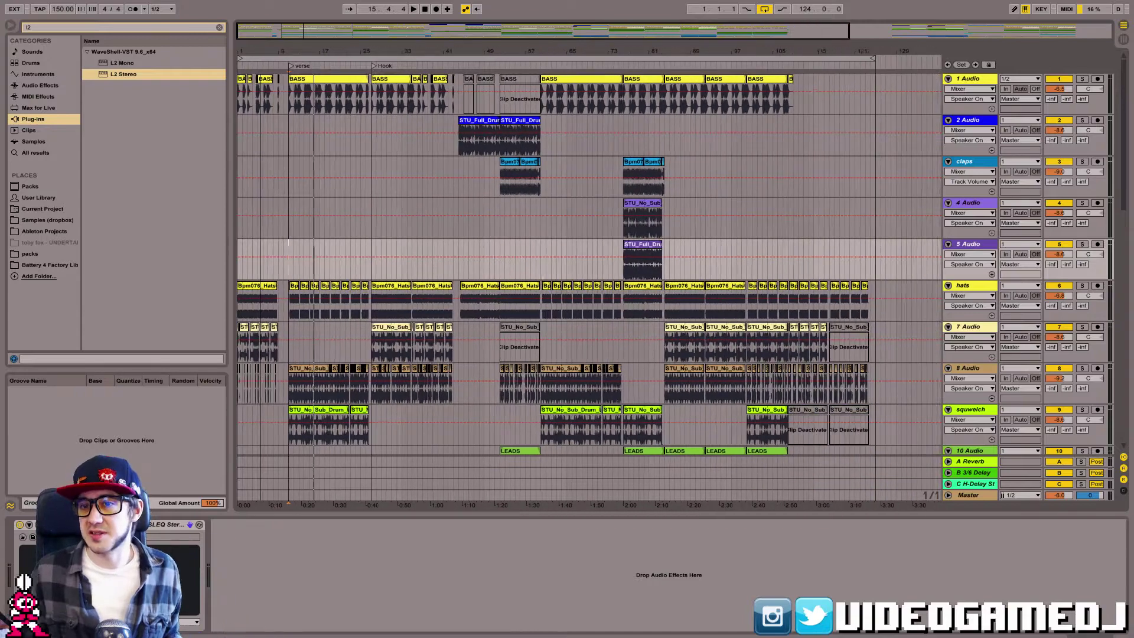
click(965, 80)
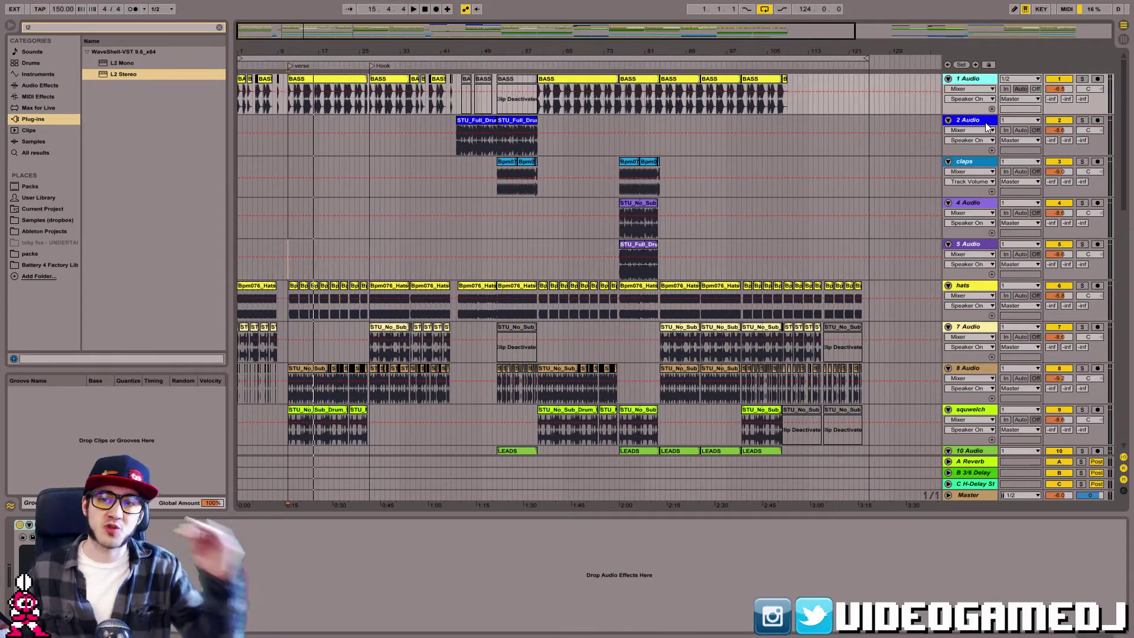
click(977, 122)
click(976, 165)
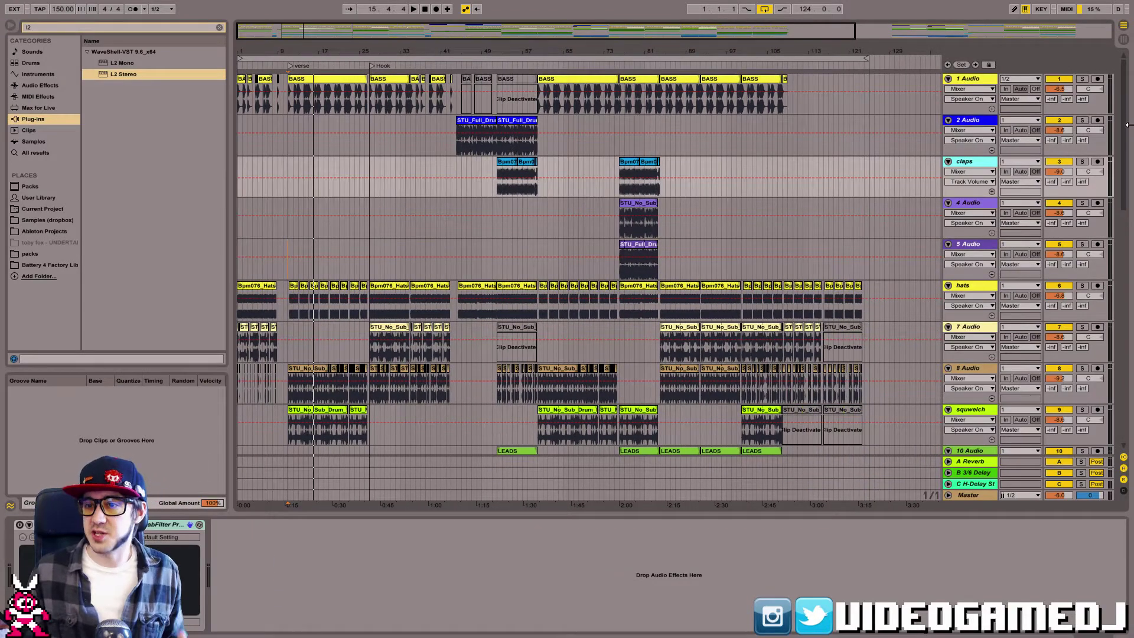
Delete the empty 25 Audio track below the CRASH track at the end of the arrangement.
drag(1126, 126, 1129, 397)
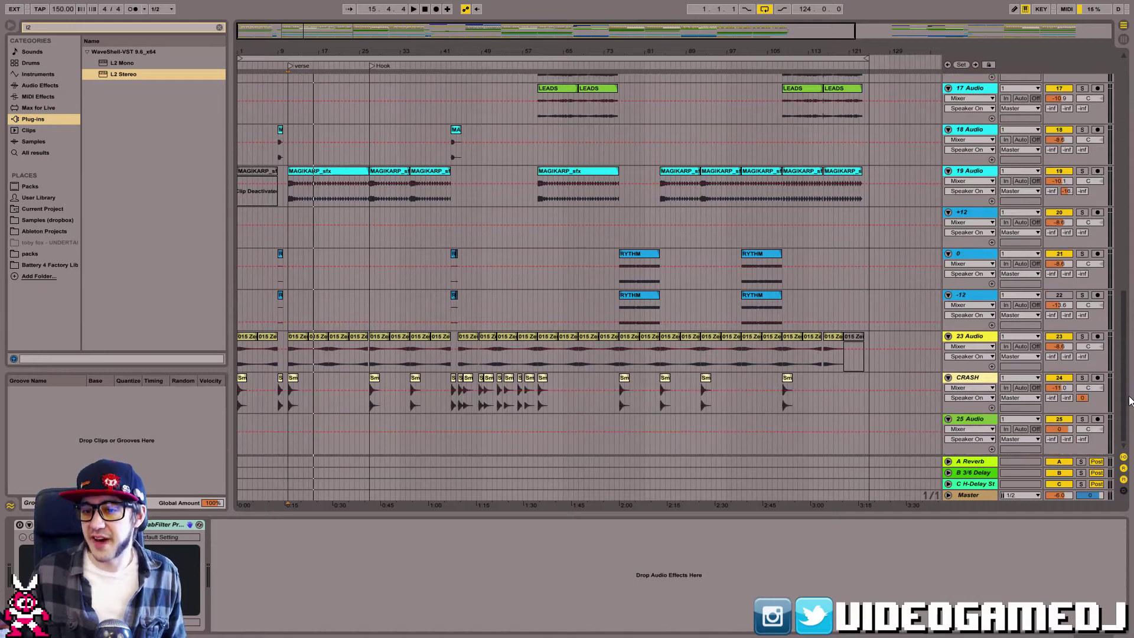
click(1008, 422)
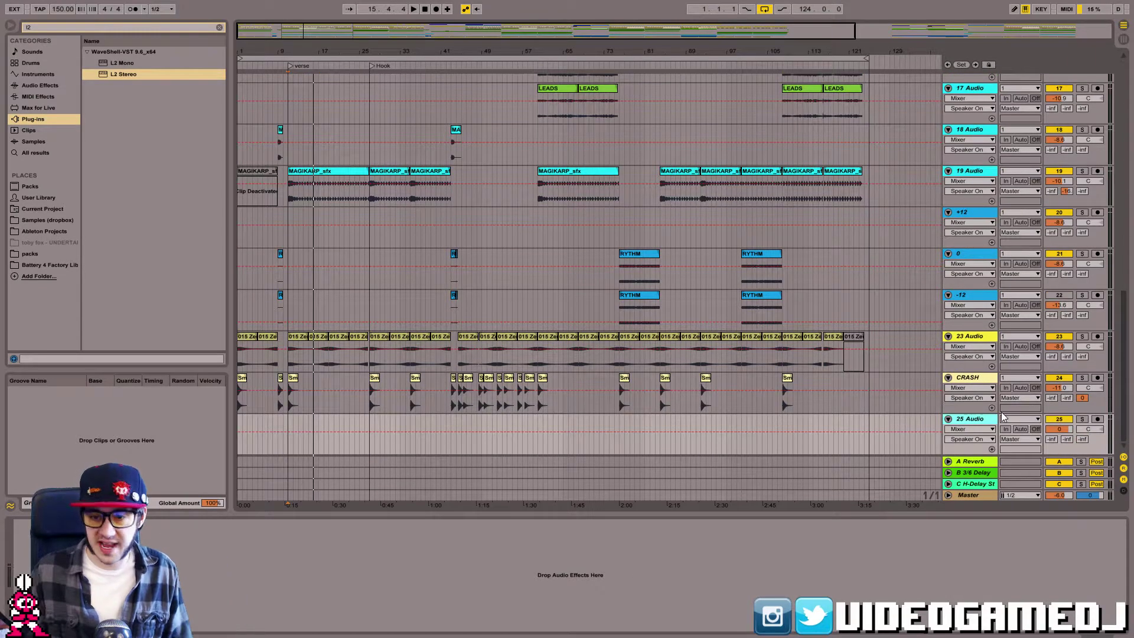
key(Tab)
key(Tab)
right_click(973, 423)
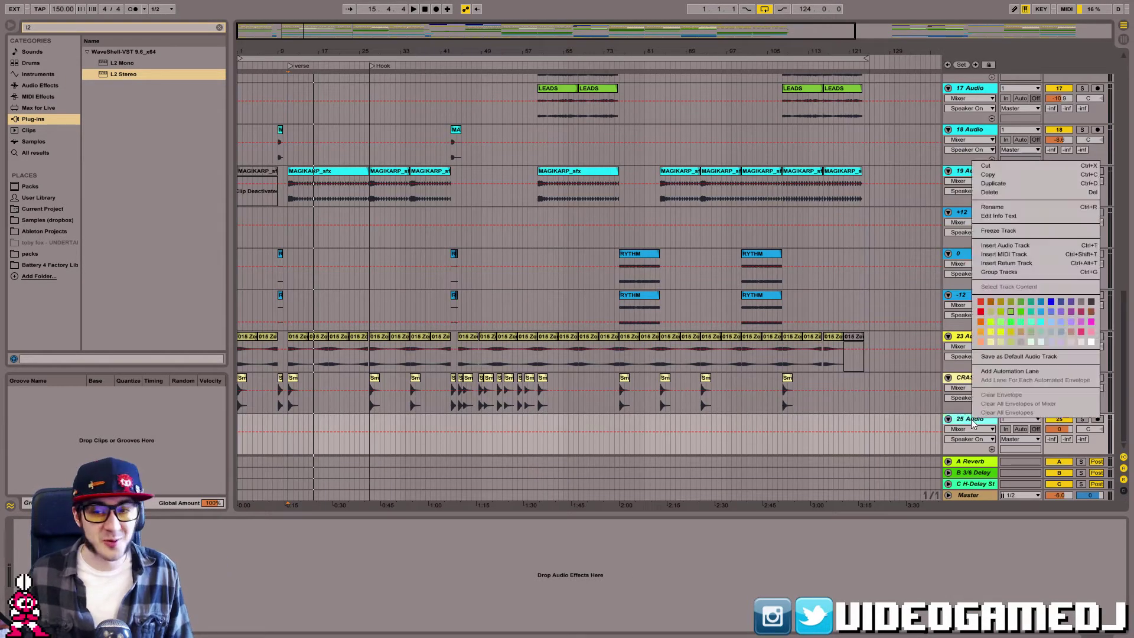
click(1021, 193)
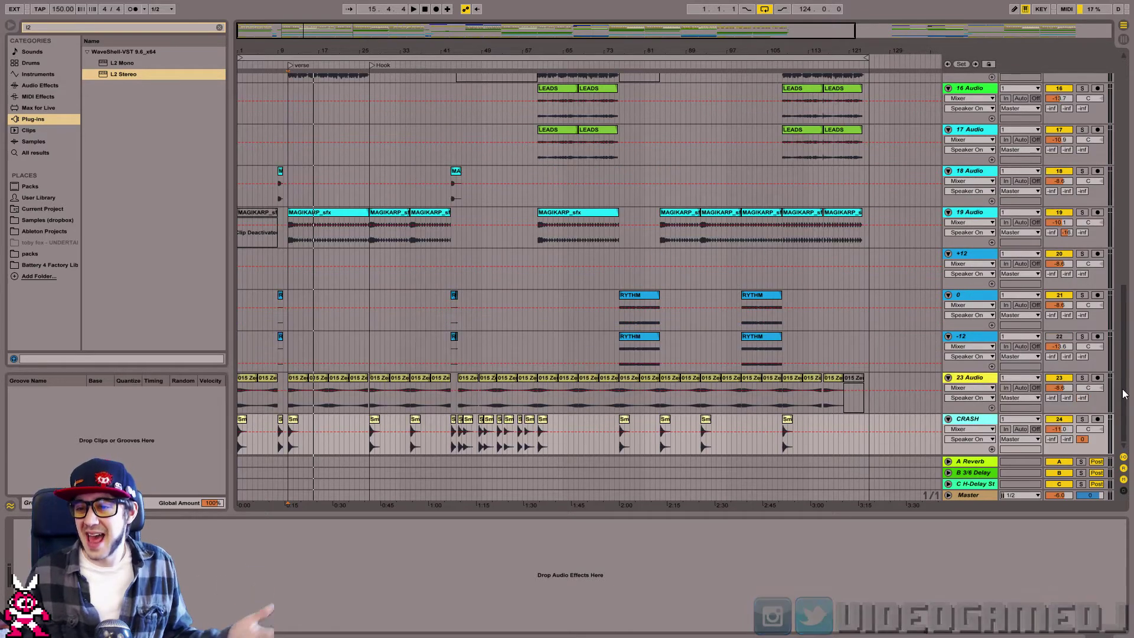
Look through the arrangement's tracks, going over 1 Audio, 2 Audio, claps, 4 Audio and hats.
drag(1121, 330, 1088, 60)
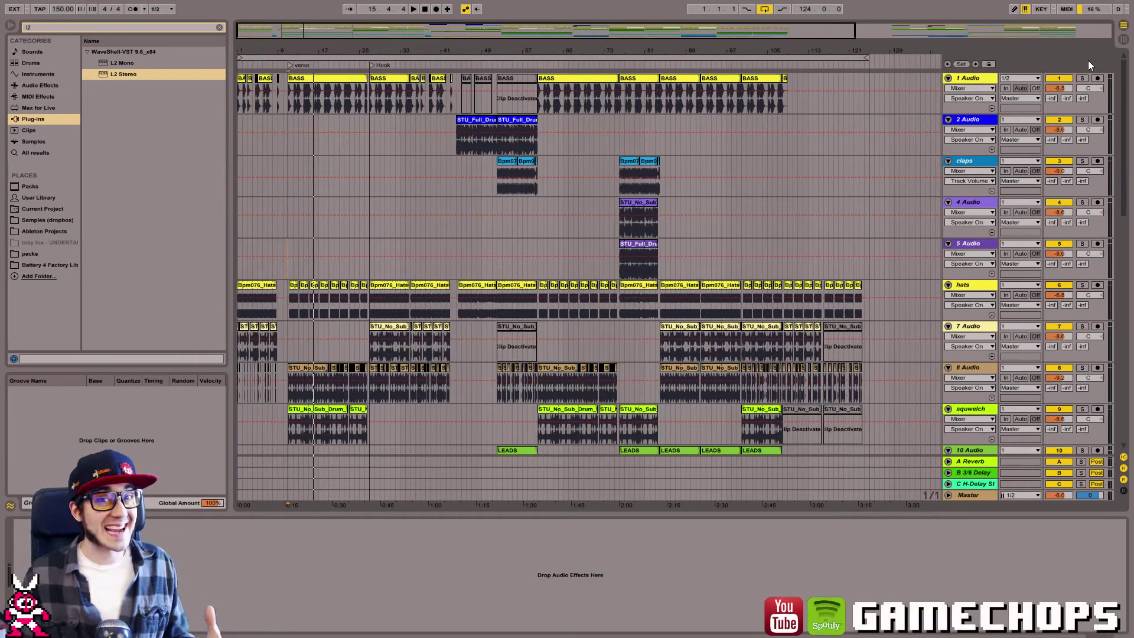
click(969, 76)
click(978, 122)
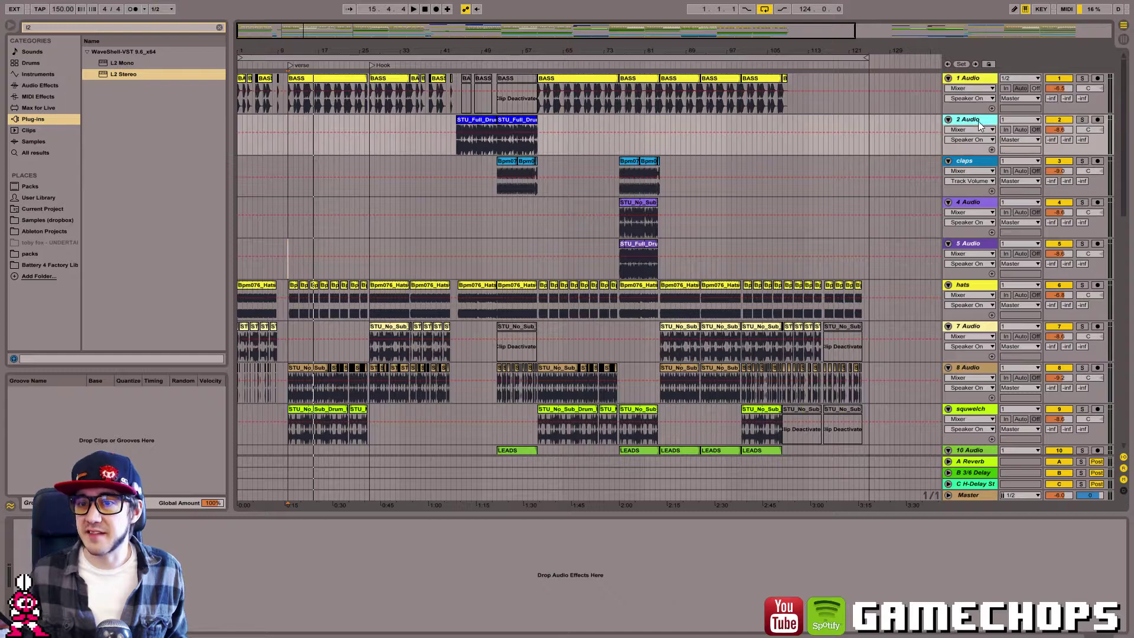
click(962, 161)
click(966, 203)
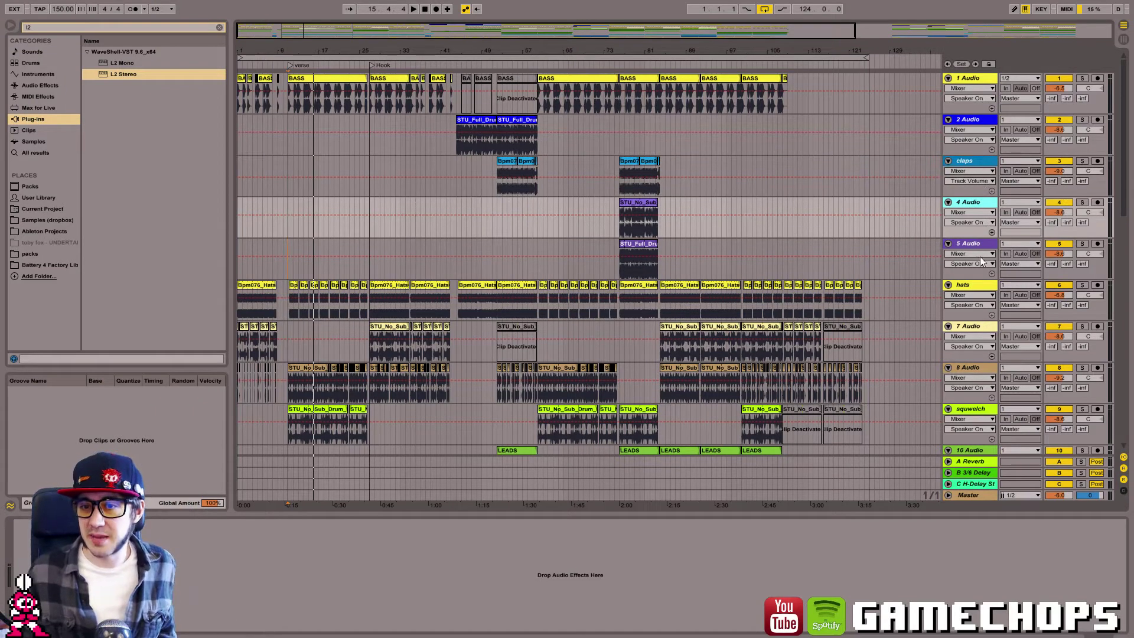
click(967, 288)
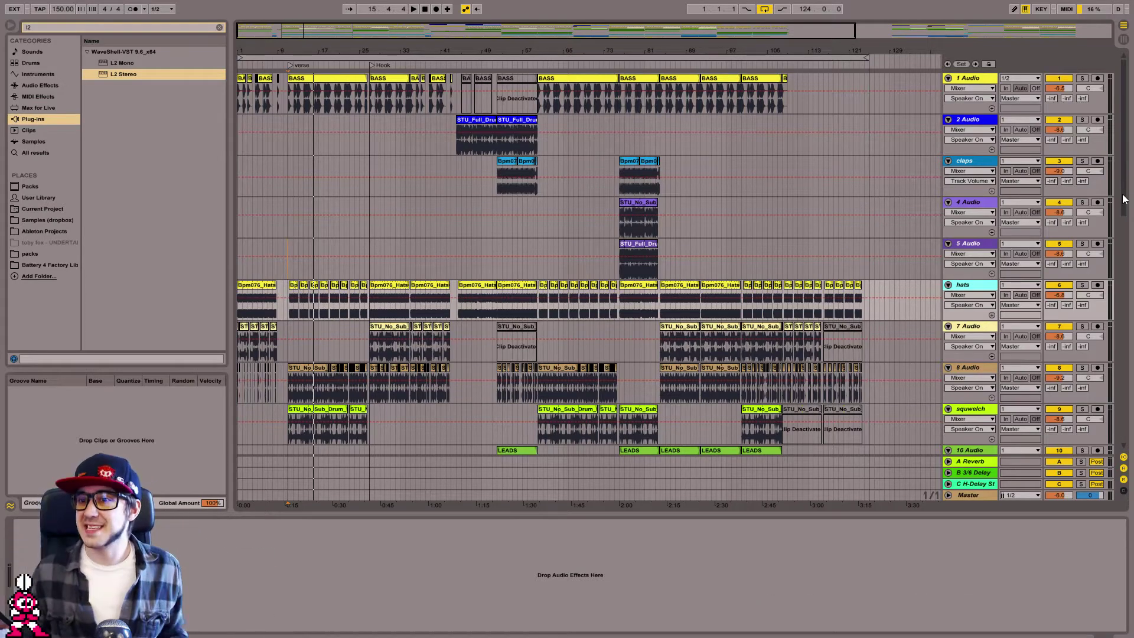
drag(1124, 200, 1124, 425)
scroll(1071, 446, up, 10)
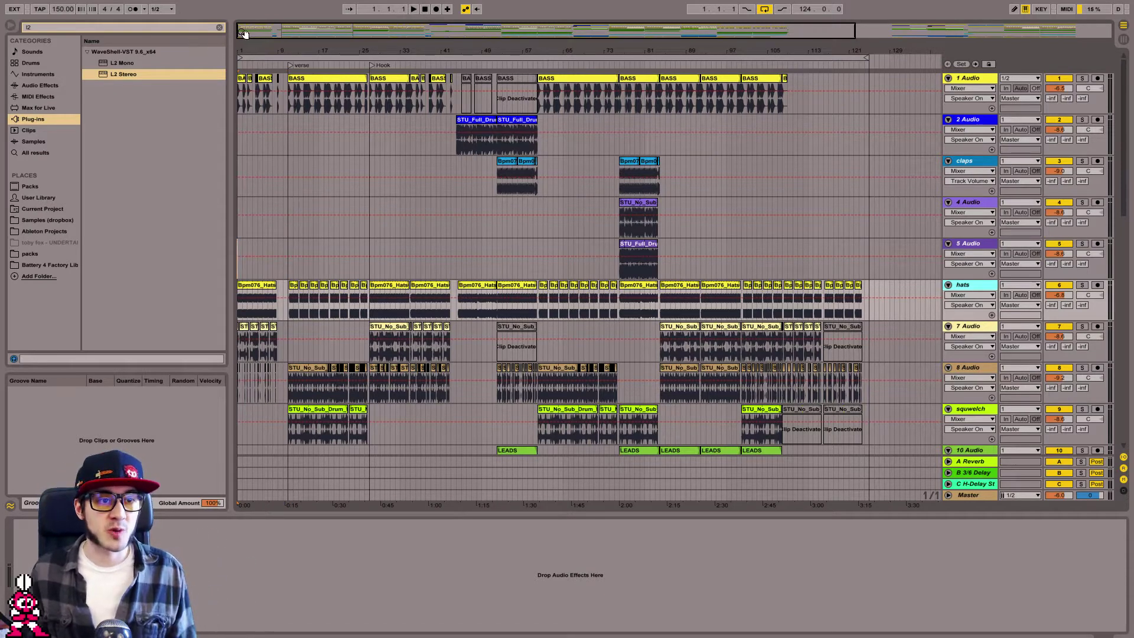
Play the arrangement from bar 1, starting at the first BASS clip on 1 Audio.
drag(243, 33, 243, 78)
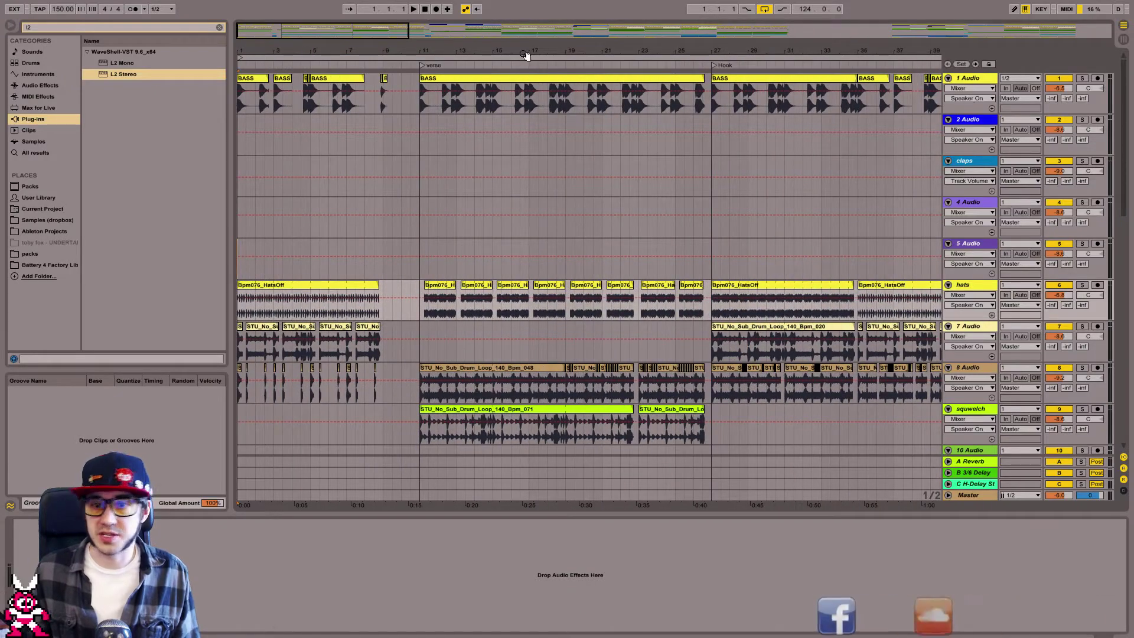
click(255, 288)
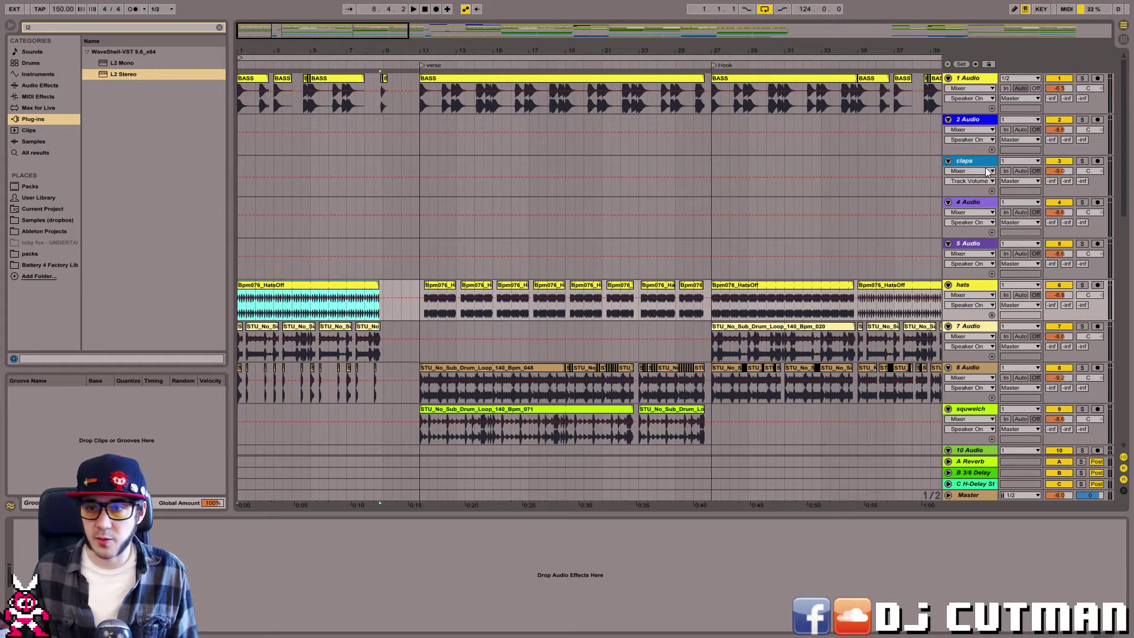
click(1082, 78)
click(1082, 78)
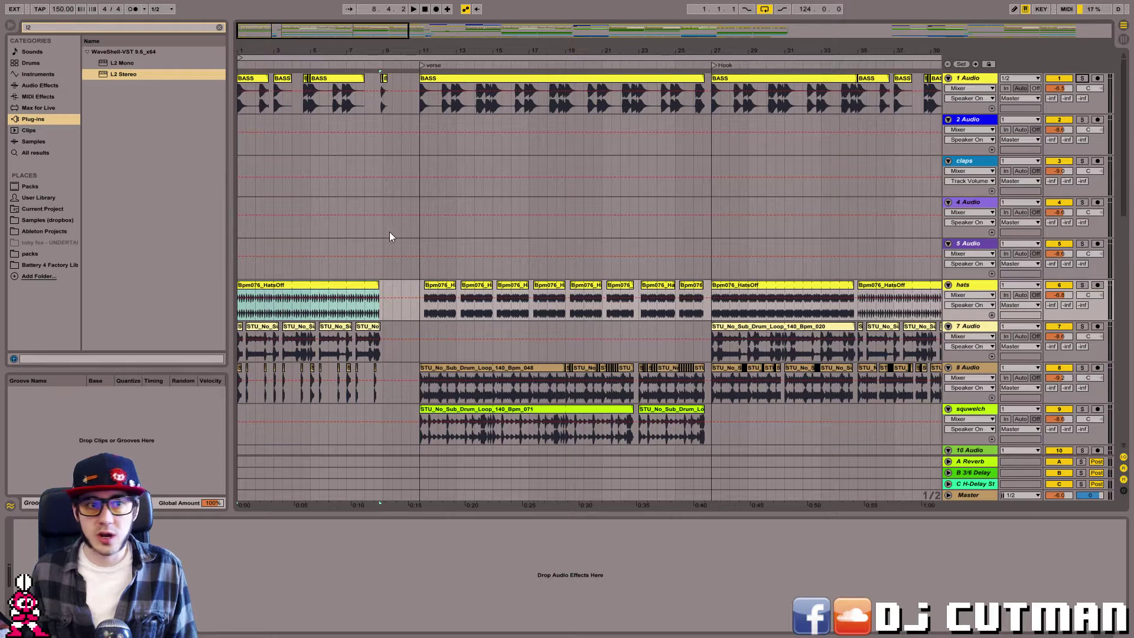
click(242, 106)
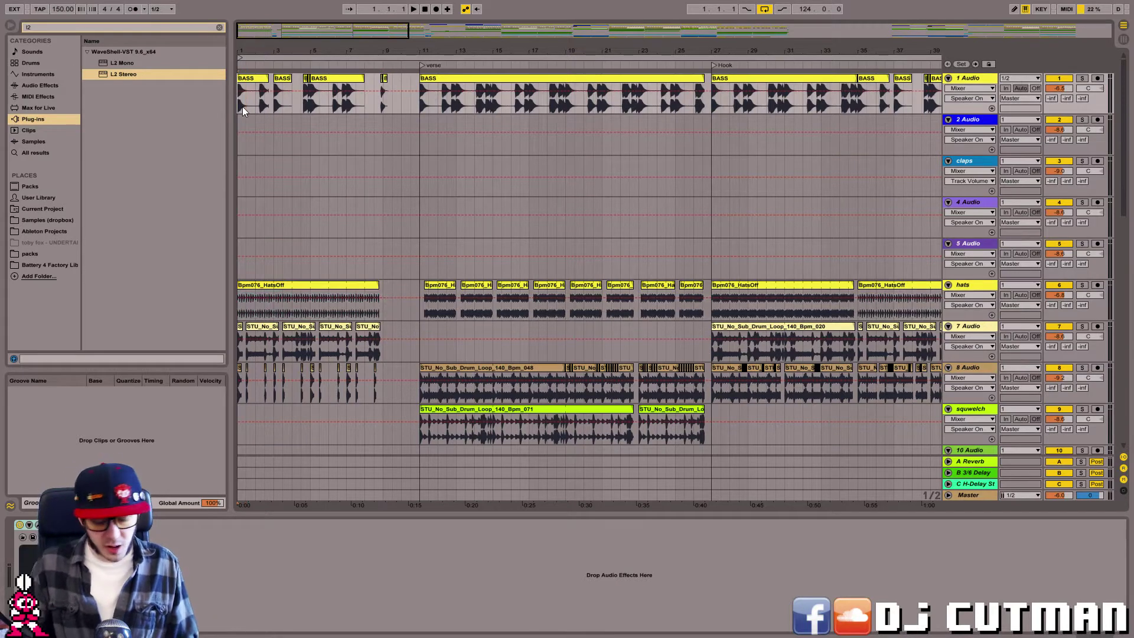
key(space)
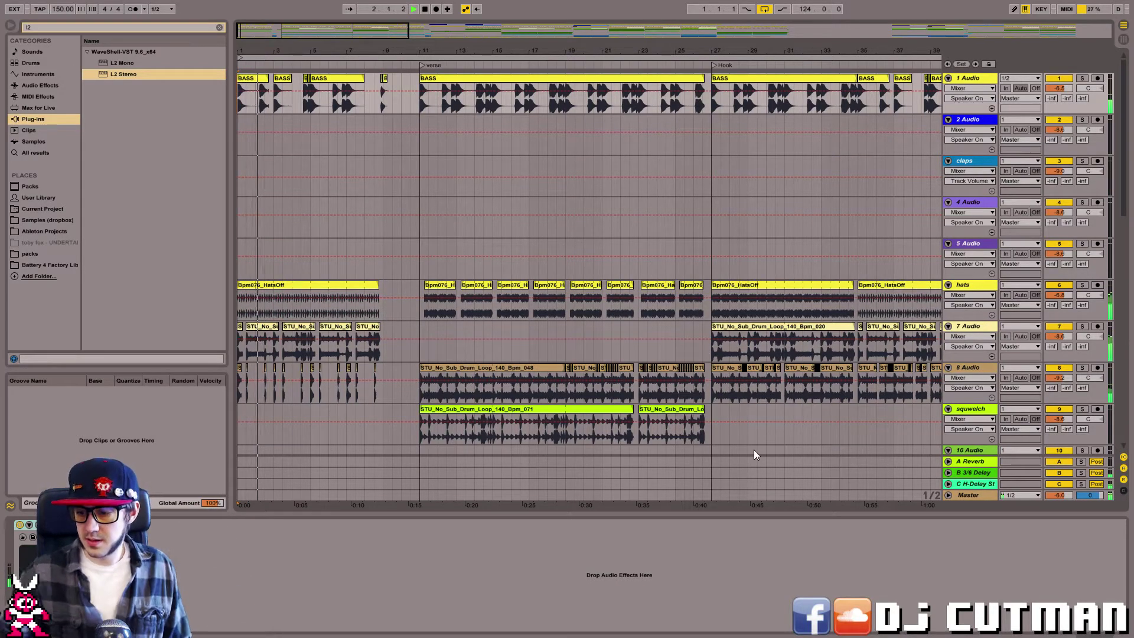
key(alt+Tab)
key(alt+Tab)
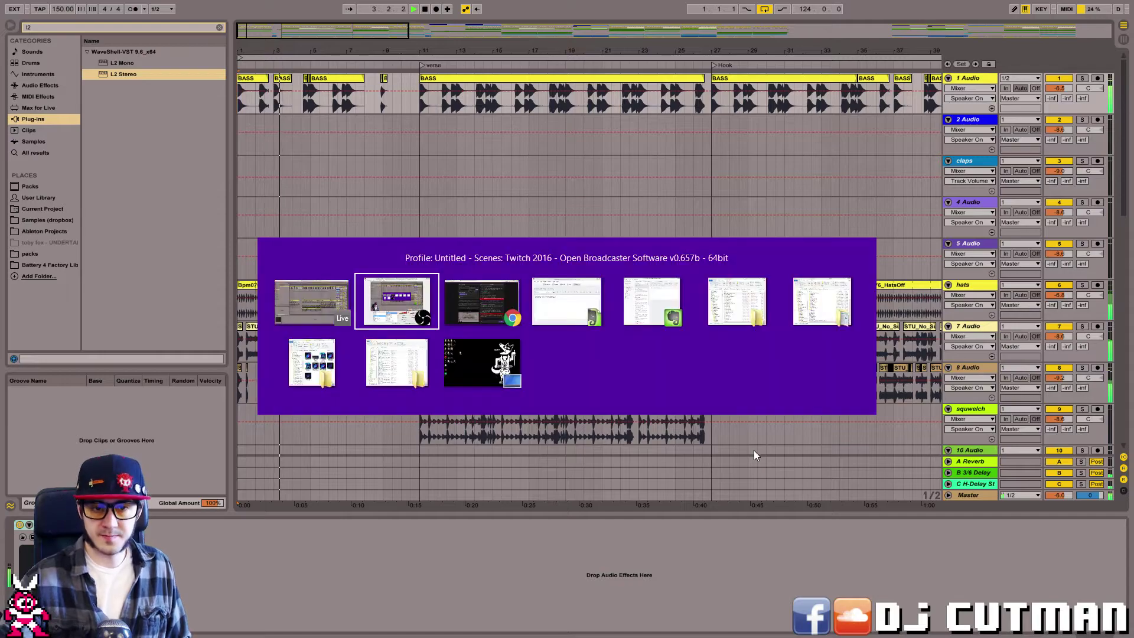
key(alt+Tab)
key(alt+Tab)
key(alt+Tab)
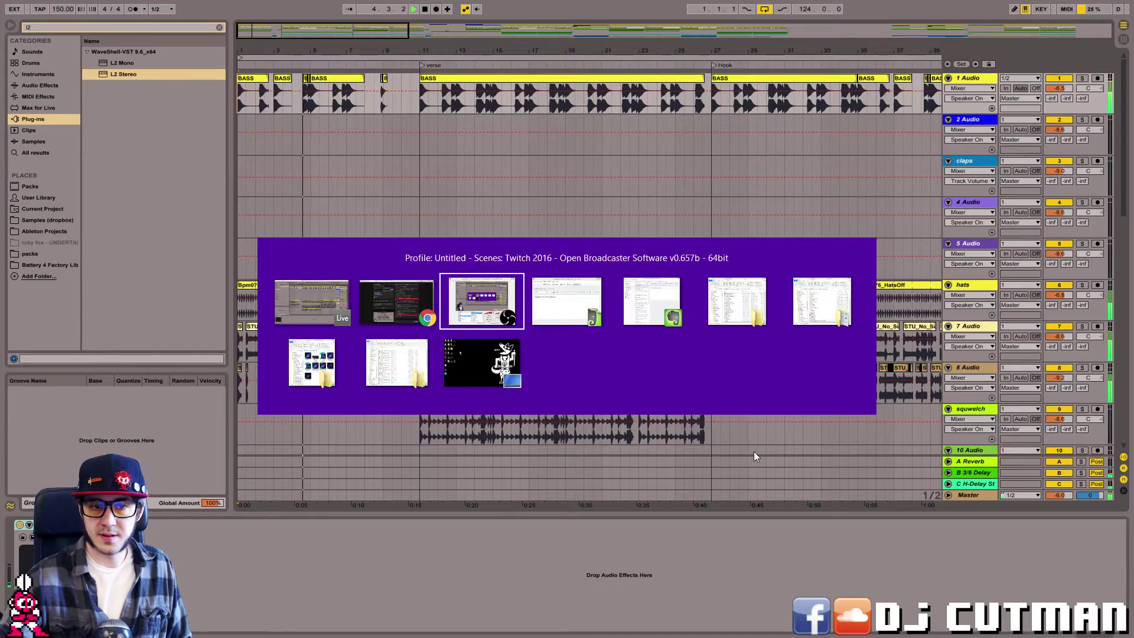
key(alt+Tab)
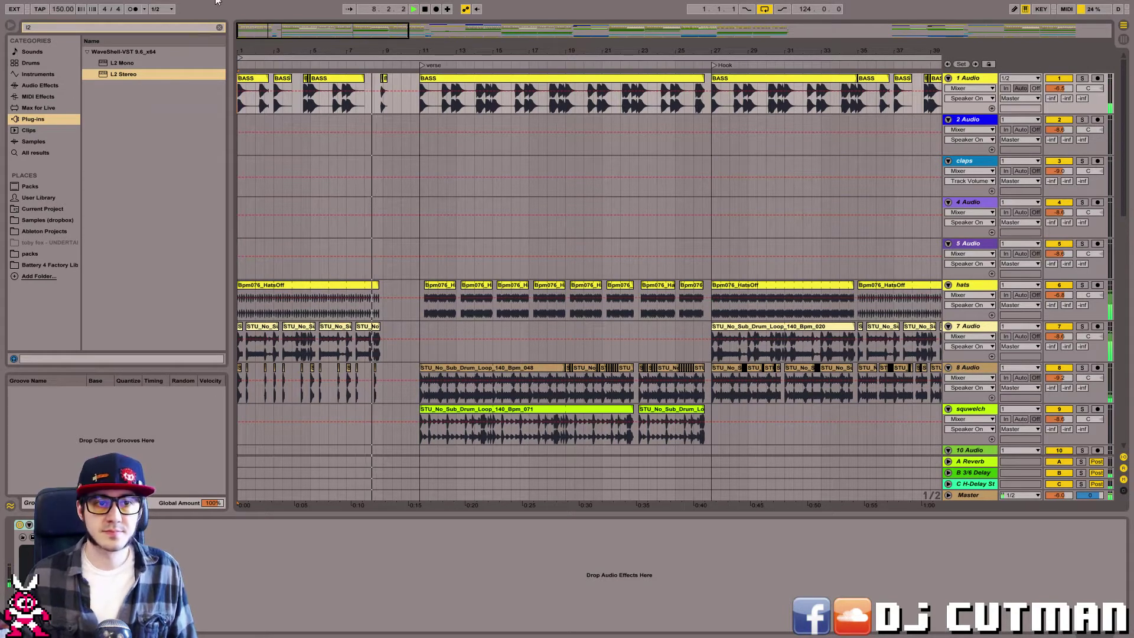
Search the plug-ins for "pro-q" and add FabFilter Pro-Q 2 to the bass track, 1 Audio.
key(Tab)
key(Tab)
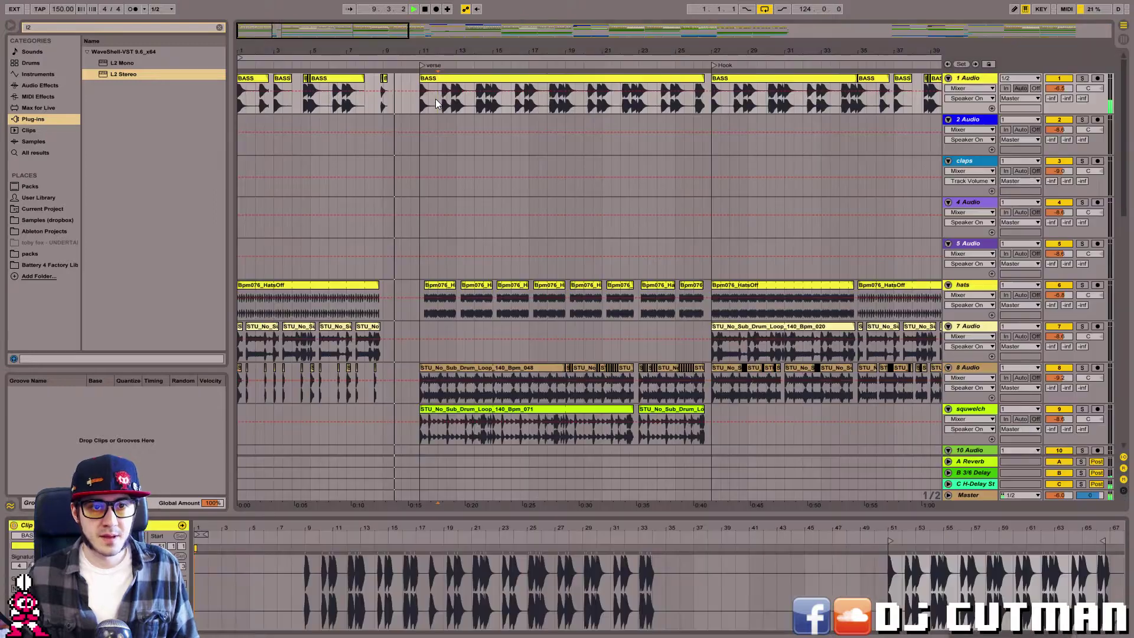
key(shift+Tab)
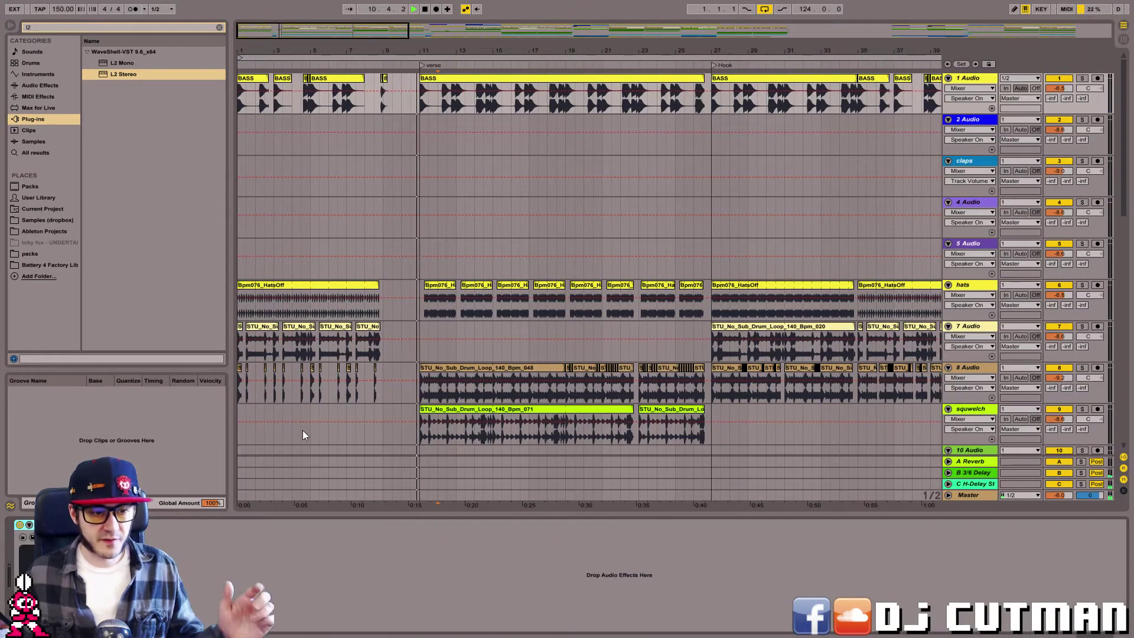
click(69, 26)
text(pro-q)
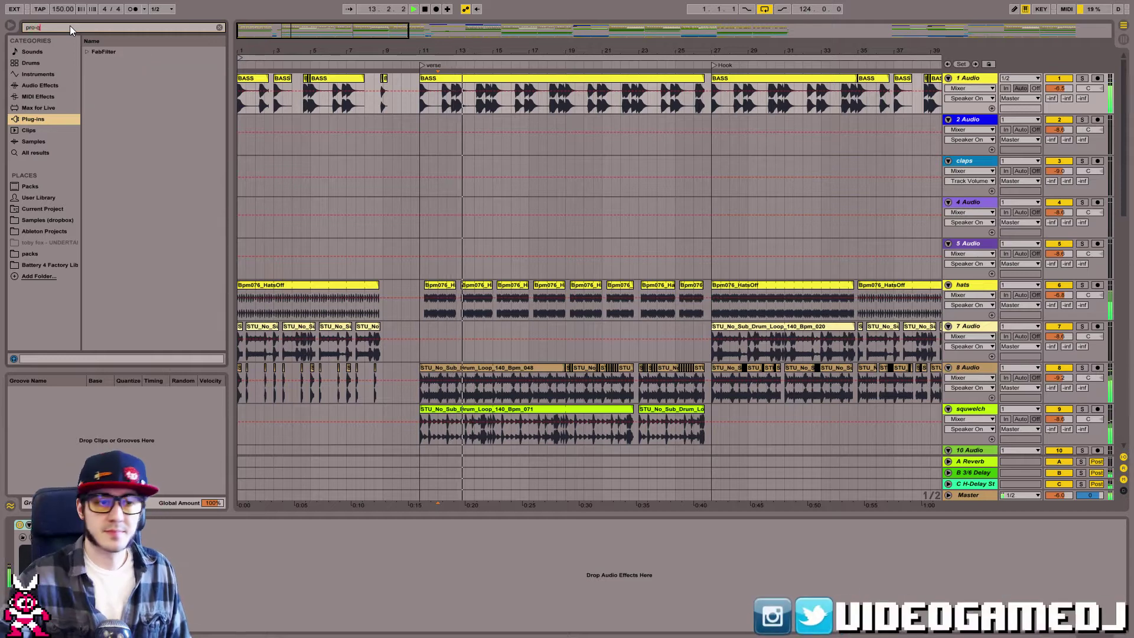
click(91, 50)
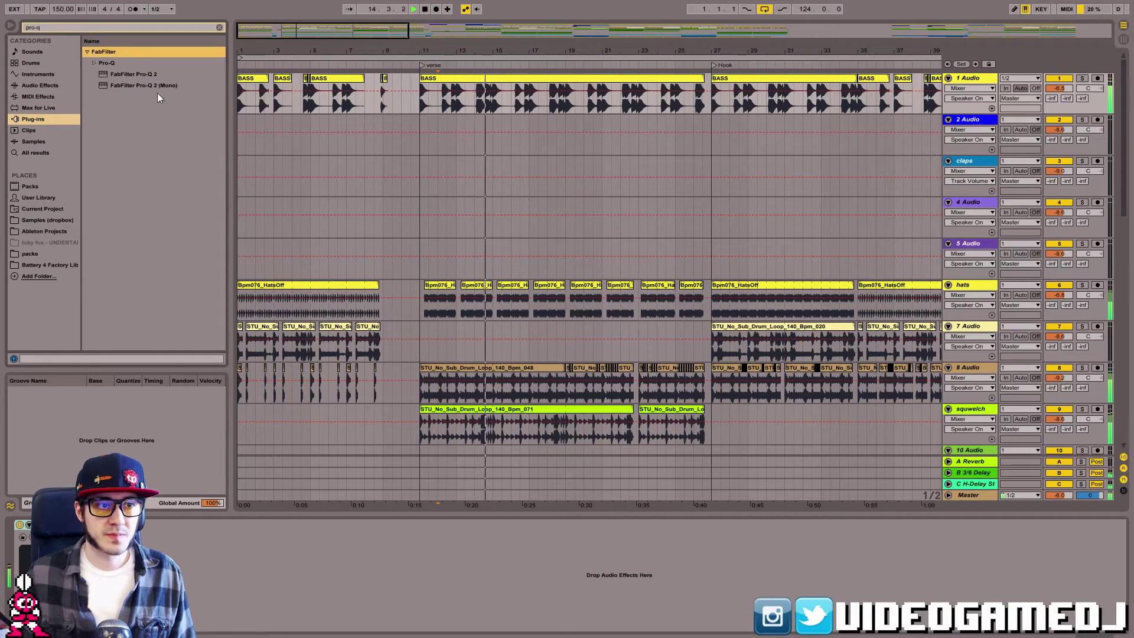
drag(148, 74, 180, 364)
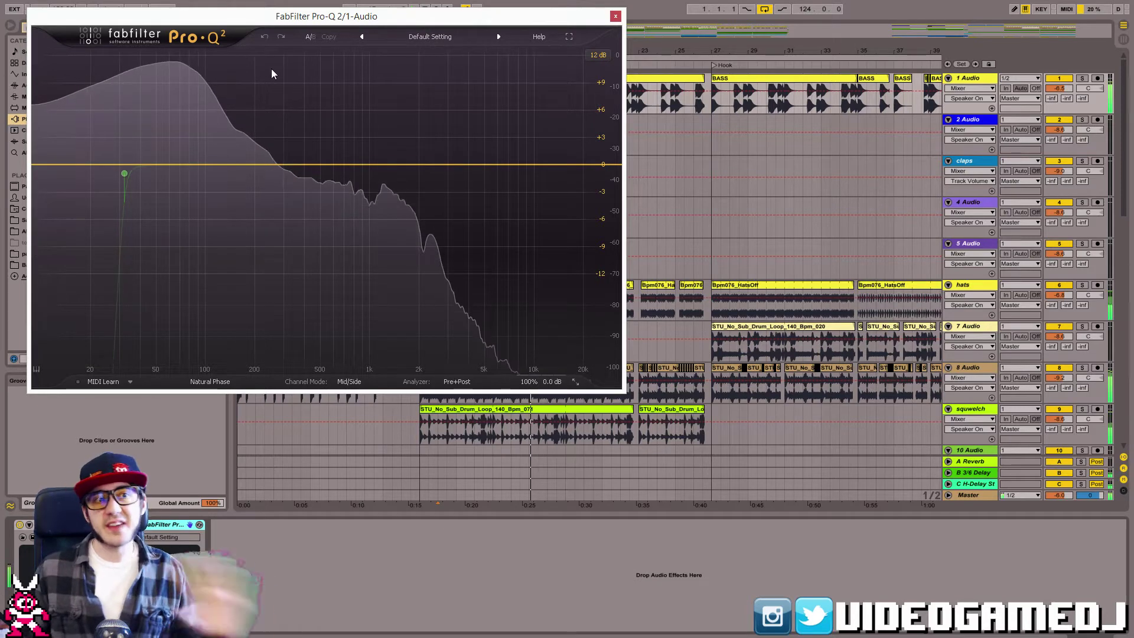
Boost the bass by about 4 dB with a bell band near 1510 Hz in Pro-Q 2, and take 1 Audio out of solo.
drag(270, 16, 506, 112)
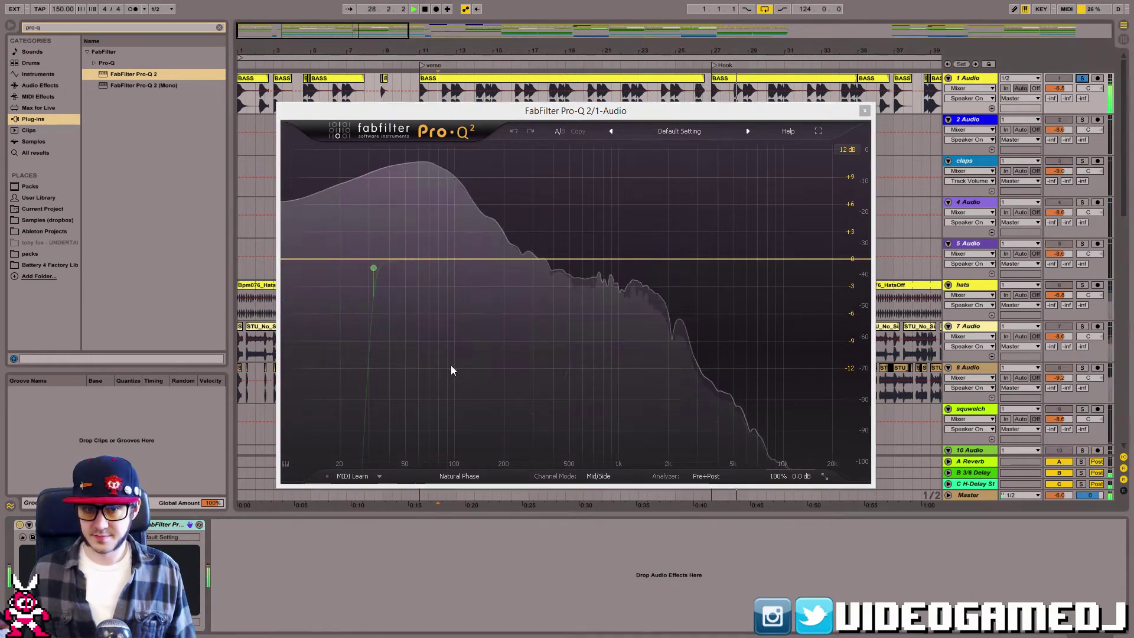
drag(601, 259, 649, 196)
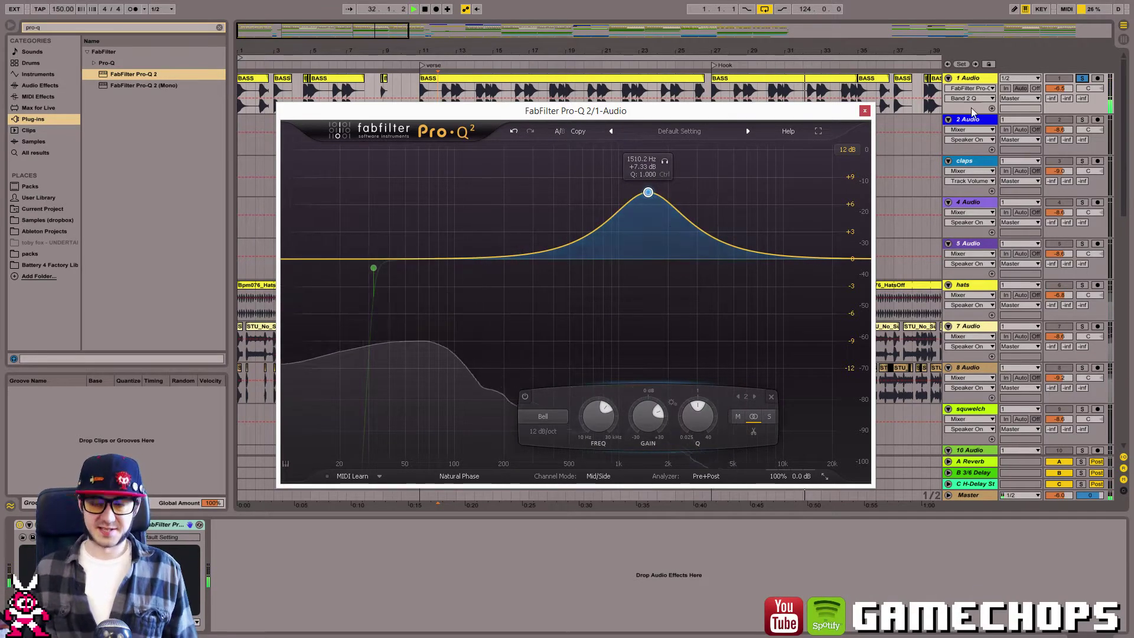
drag(648, 192, 649, 223)
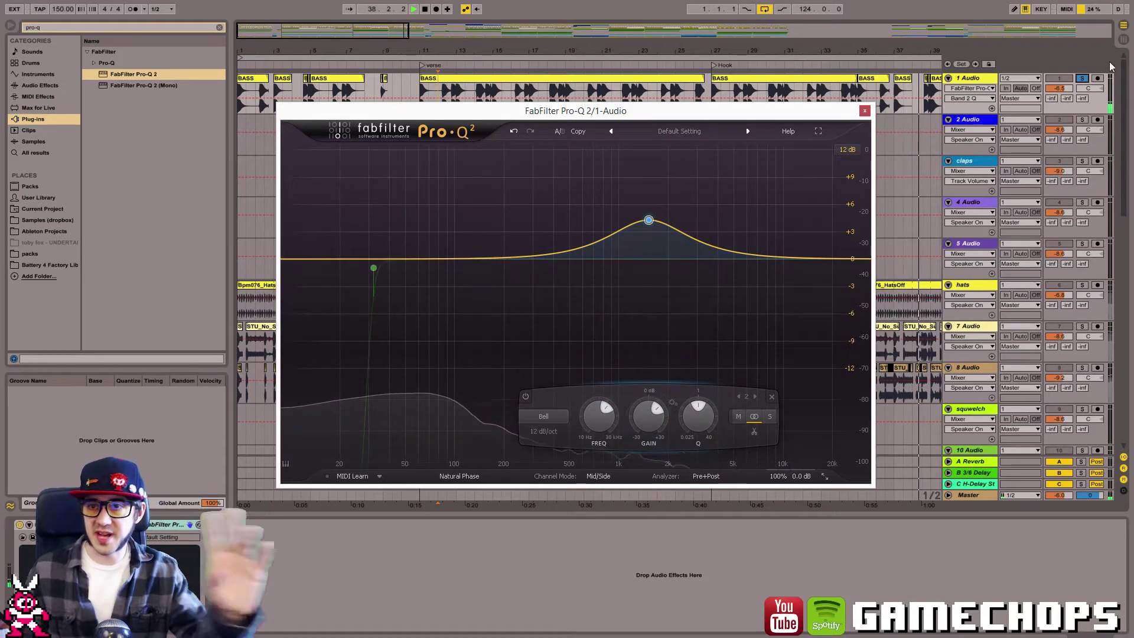
click(1081, 78)
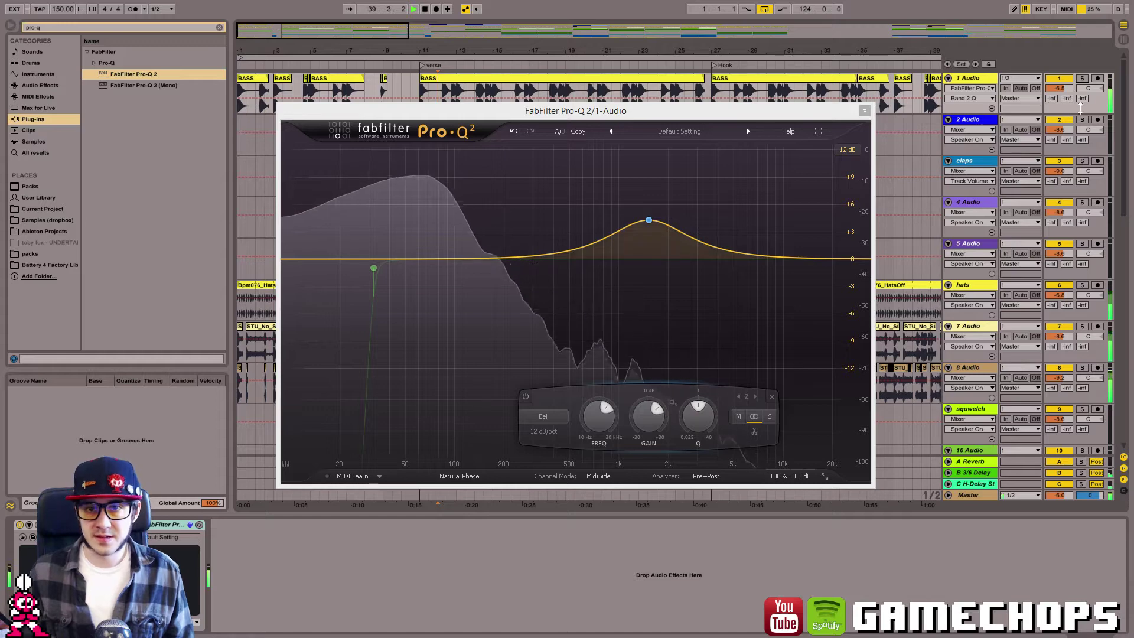
click(865, 111)
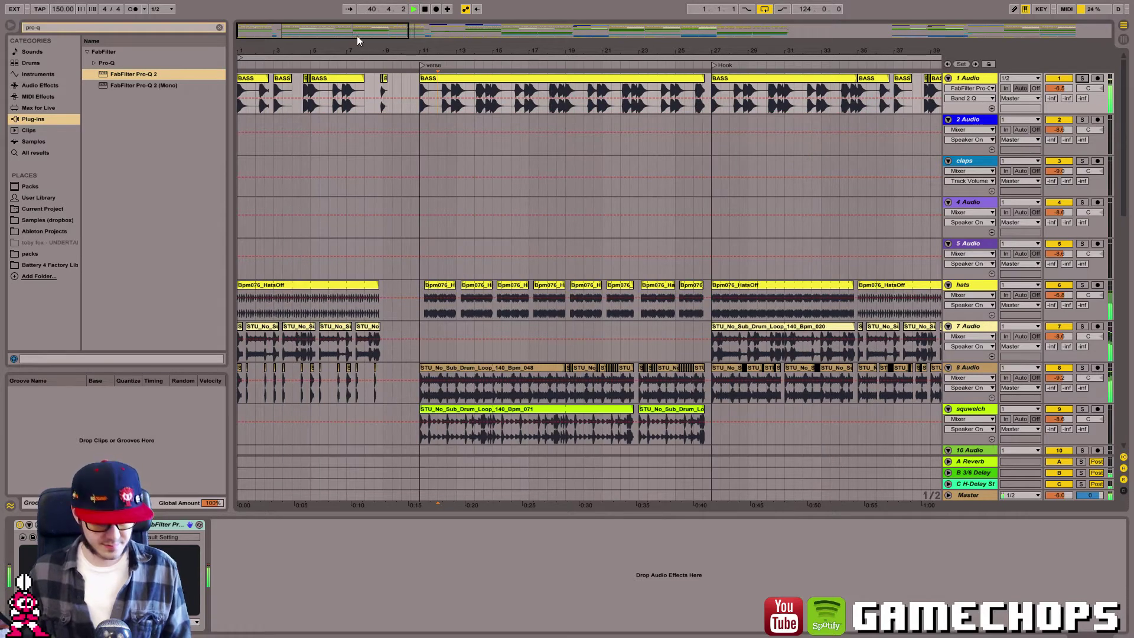
Add FabFilter Pro-Q 2 to 2 Audio, the track holding the STU_Full_Drum_Loop clips.
key(ctrl+shift+f)
click(636, 143)
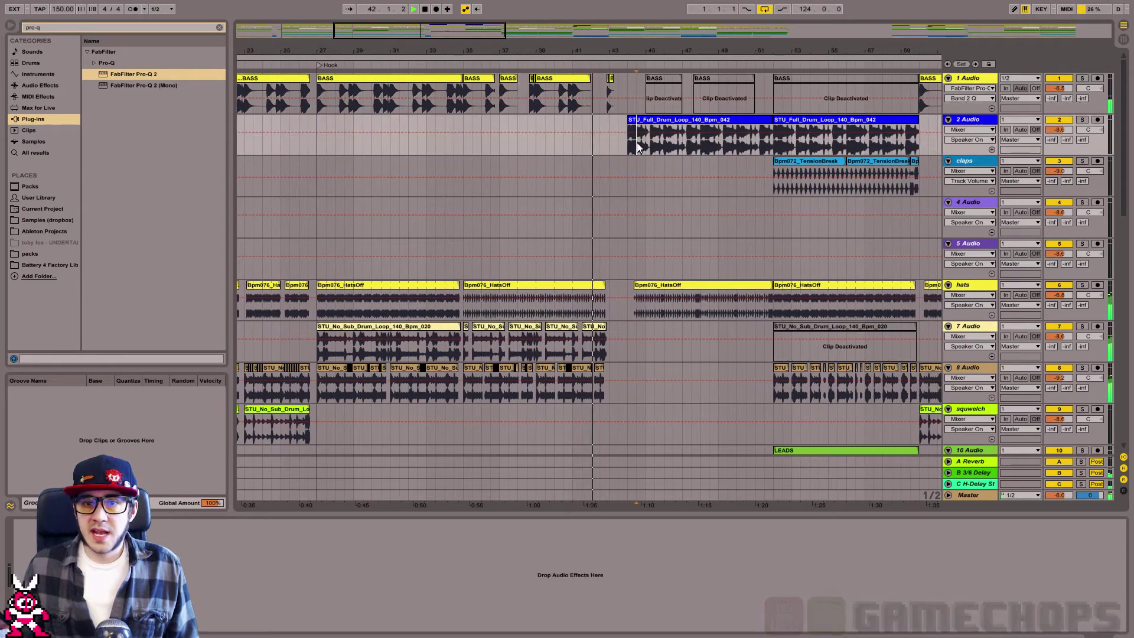
click(1082, 119)
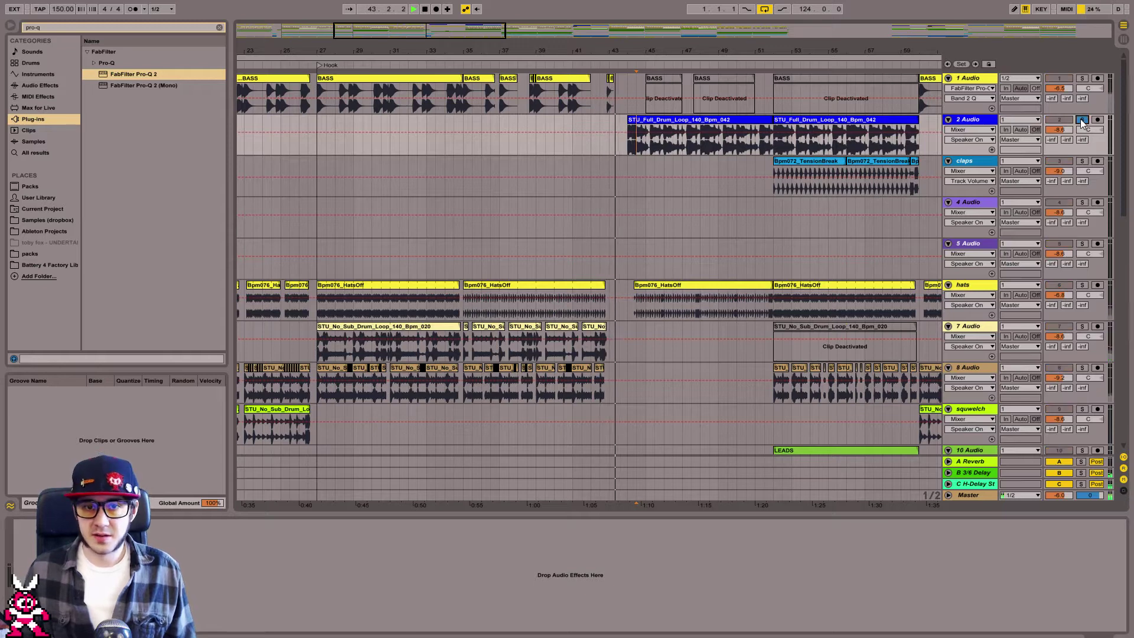
click(1081, 119)
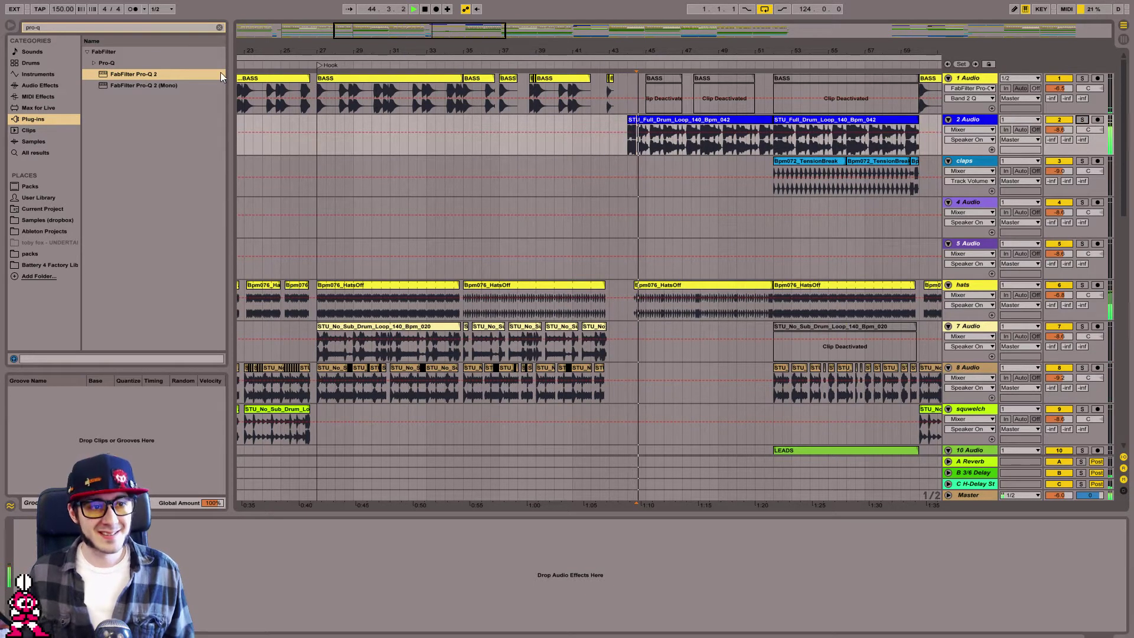
drag(136, 75, 346, 576)
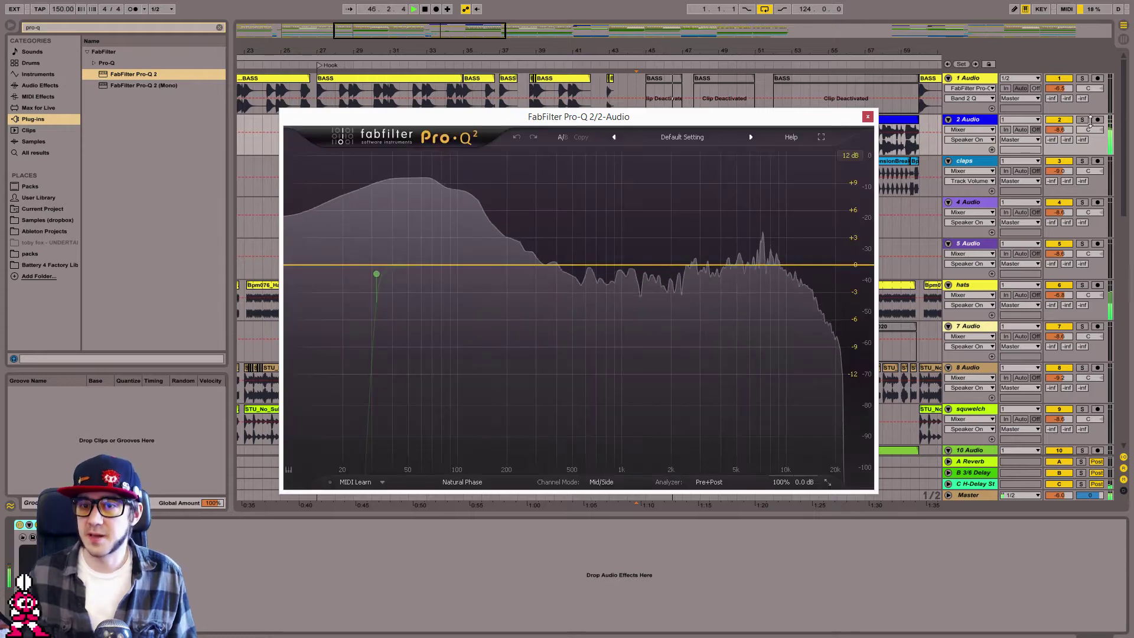
Solo 2 Audio, select its STU_Full_Drum_Loop clips for playback from bar 44, and close the Pro-Q 2 window.
click(1082, 120)
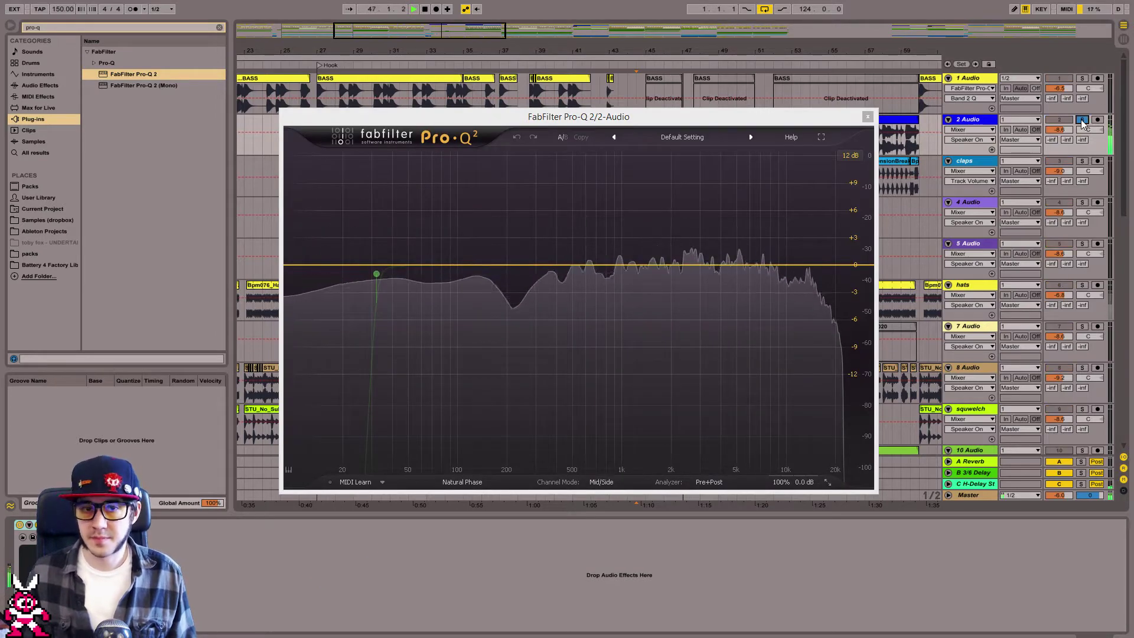
click(1082, 120)
drag(729, 120, 766, 218)
drag(629, 137, 846, 118)
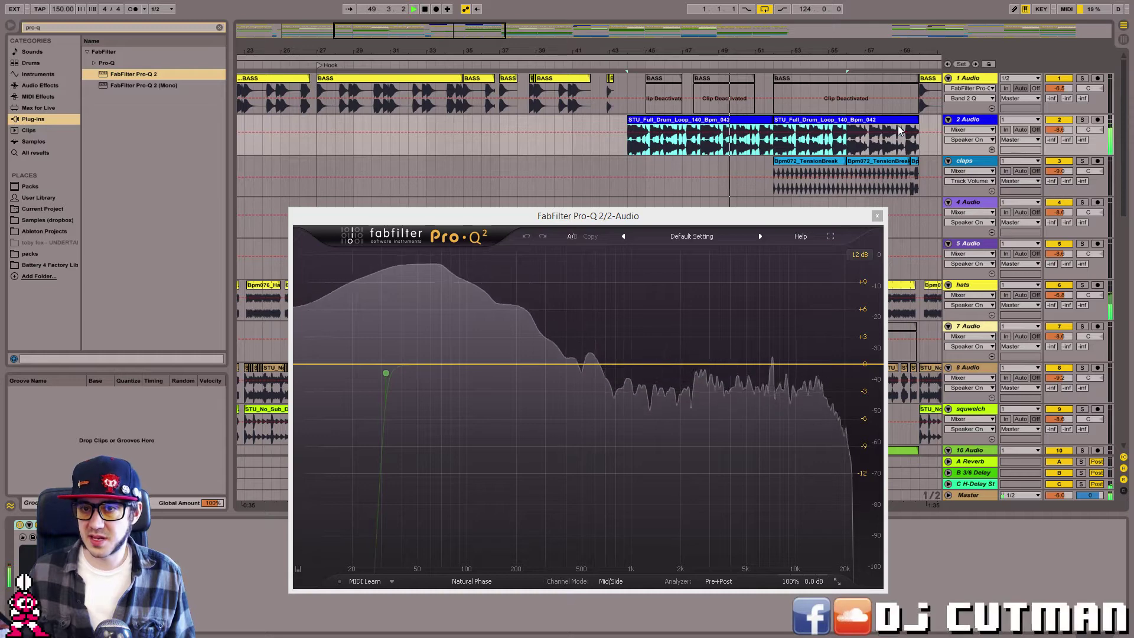
click(1082, 120)
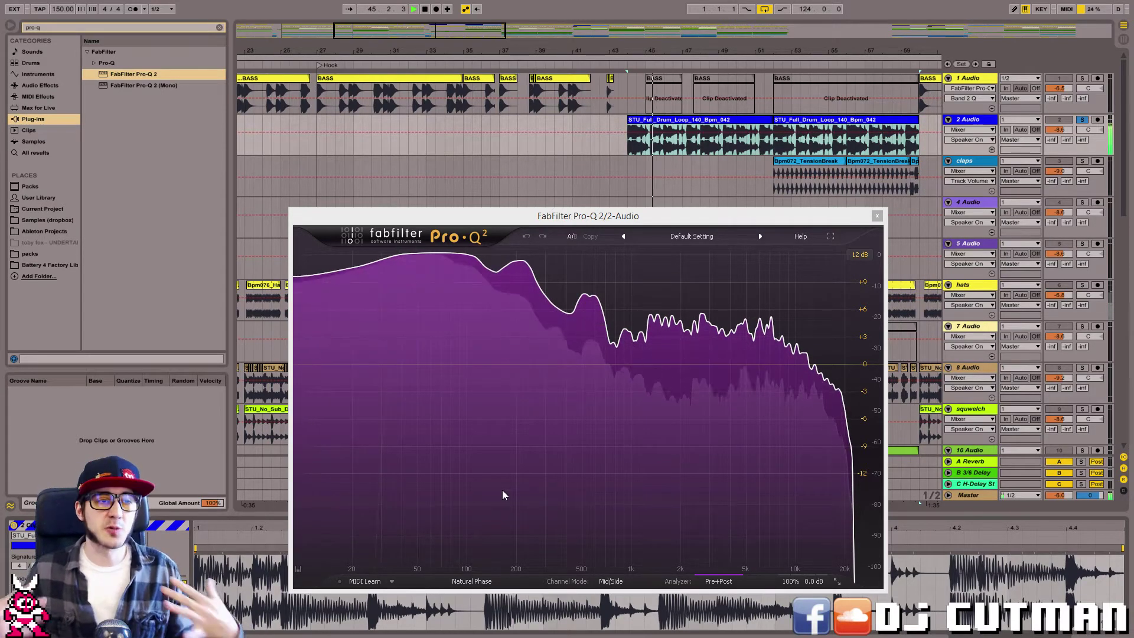
click(877, 217)
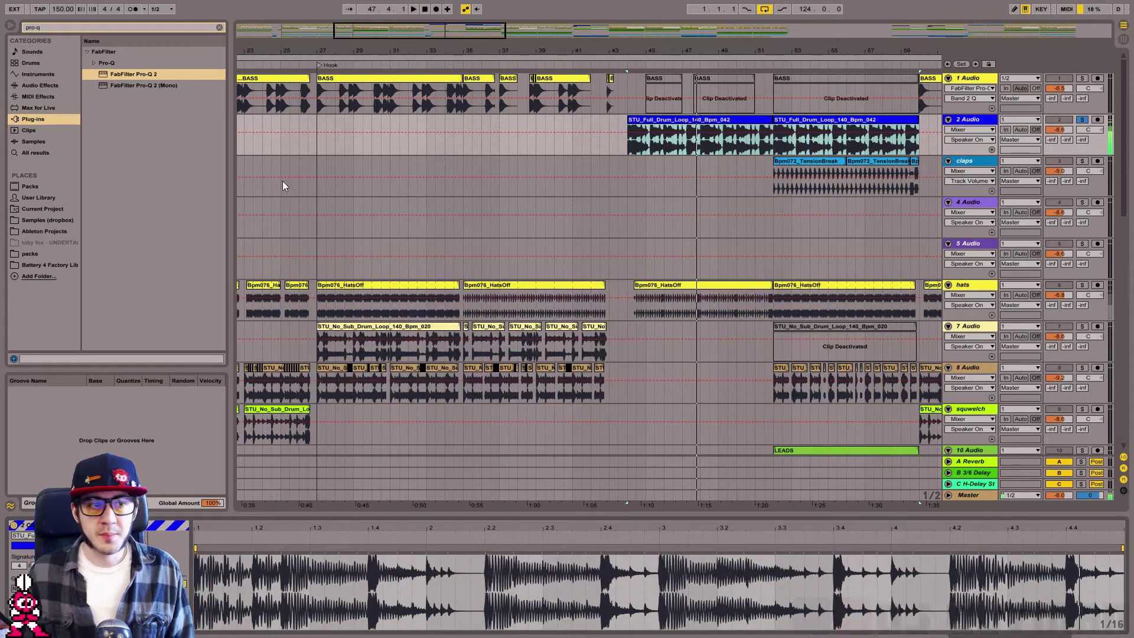
Search the plug-ins for "trans" and add TransX Multi Stereo to 2 Audio.
click(218, 27)
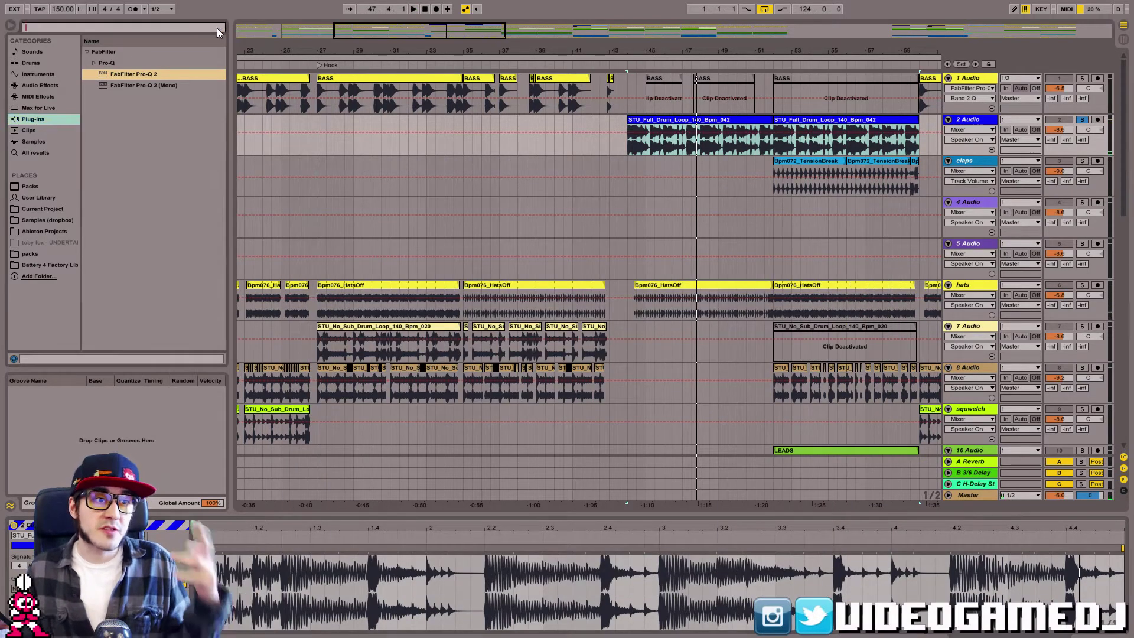
click(87, 52)
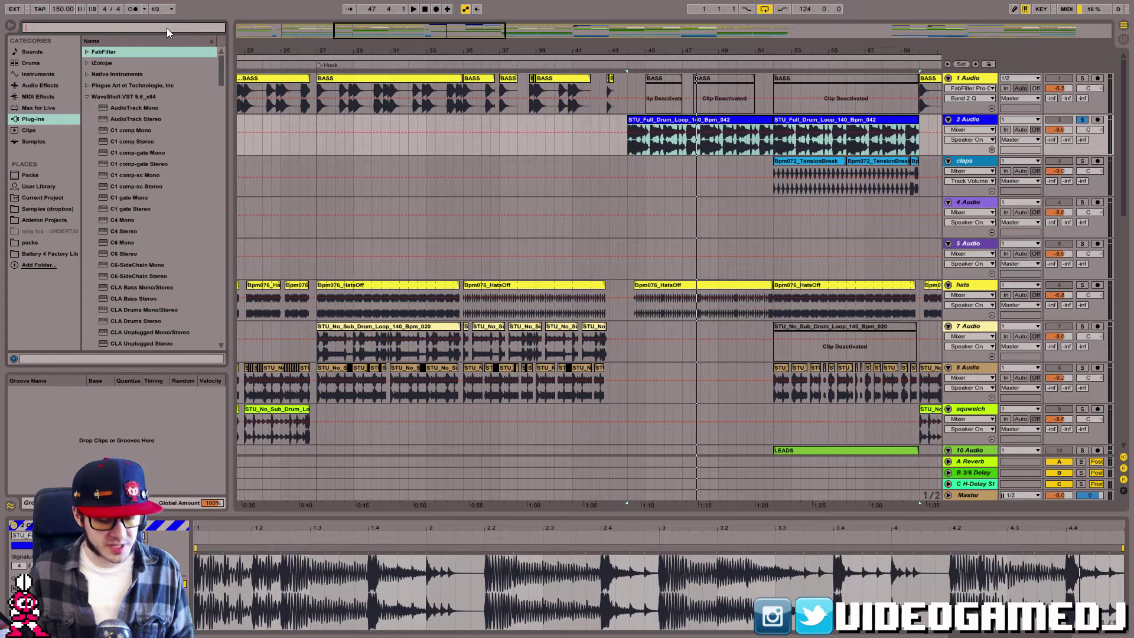
text(trans)
key(shift+Tab)
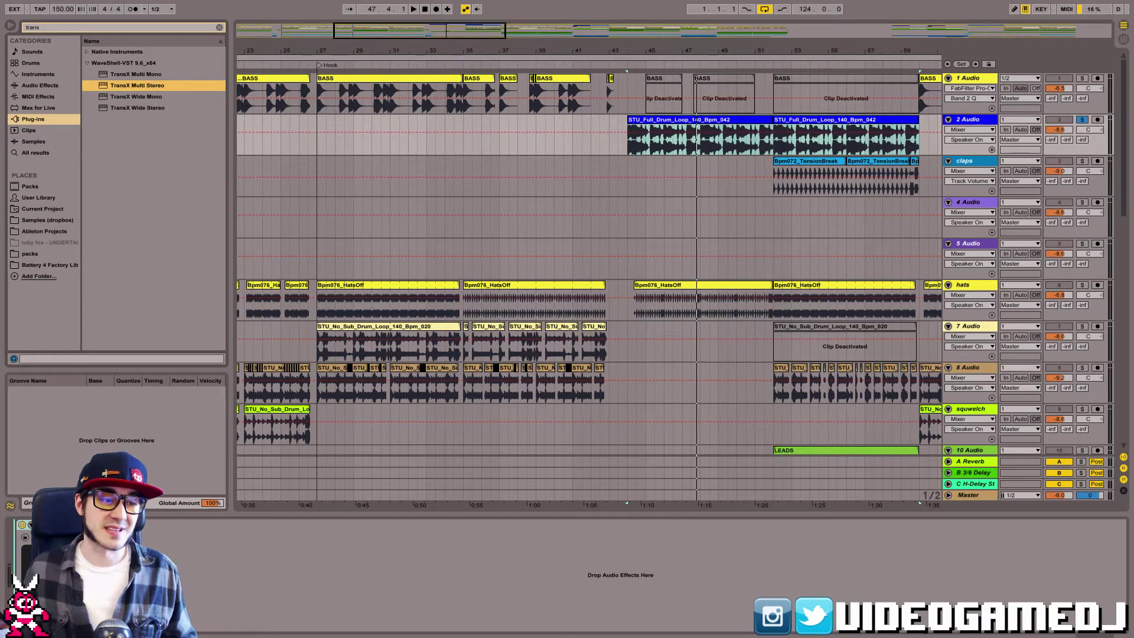
key(Return)
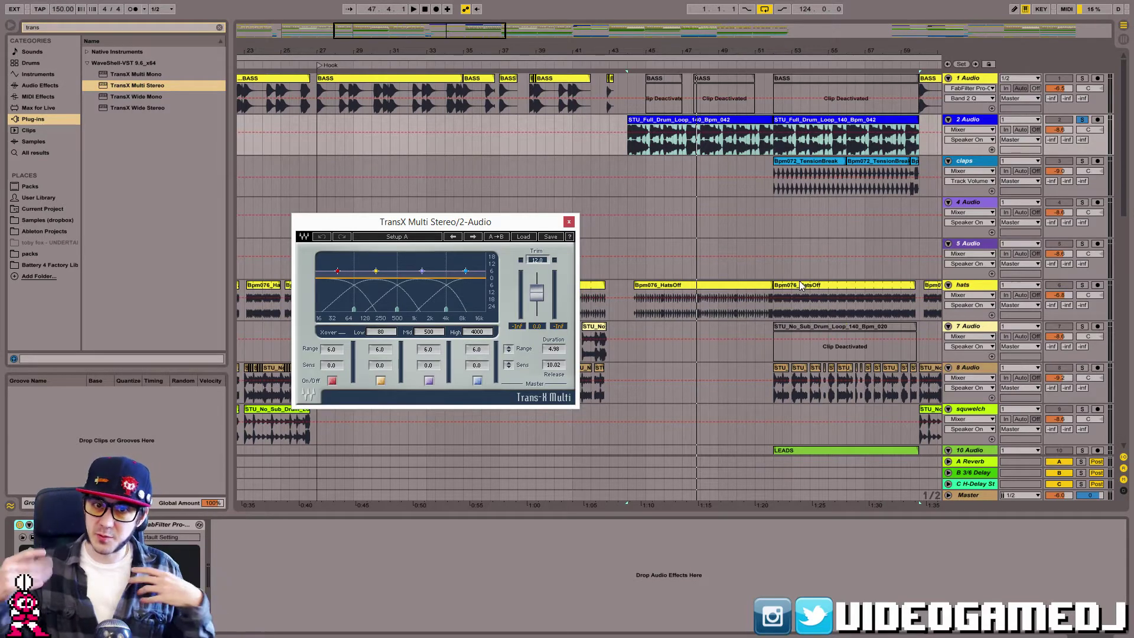
Examine a single transient of the drum loop up close in an enlarged clip waveform, and return to the full clip.
key(shift+Tab)
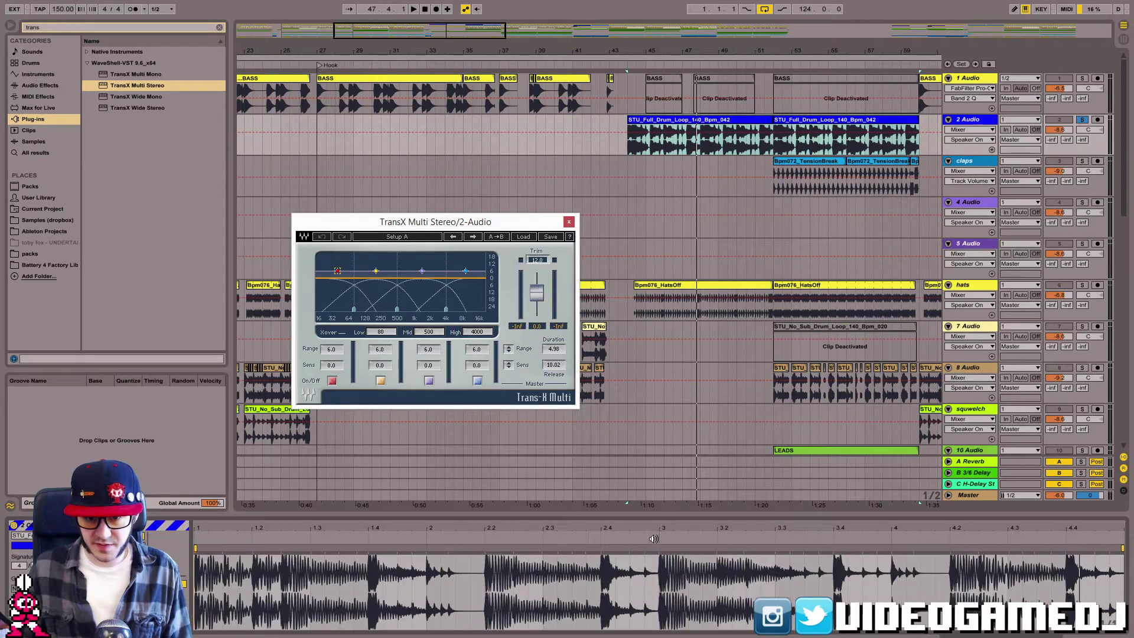
drag(657, 517, 655, 270)
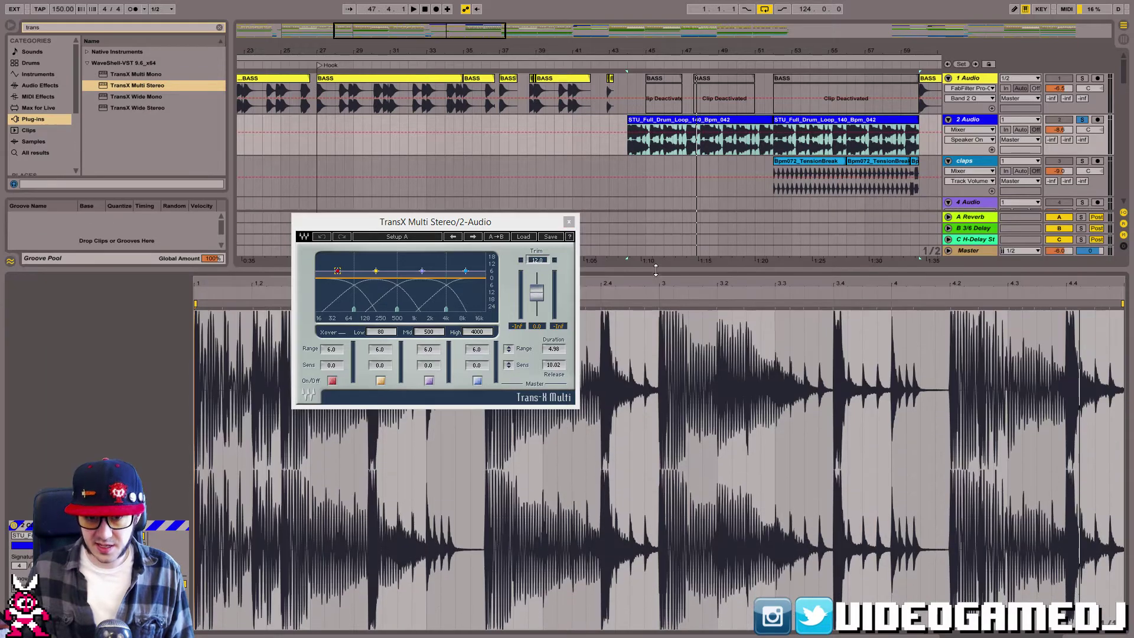
scroll(723, 391, up, 15)
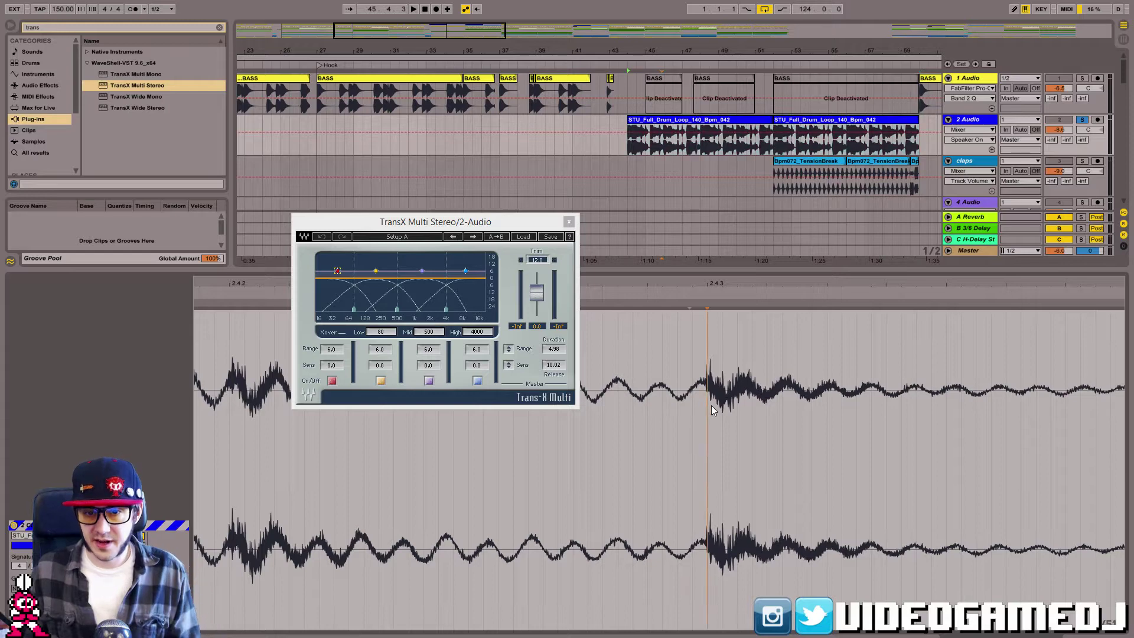
drag(723, 391, 719, 407)
click(707, 326)
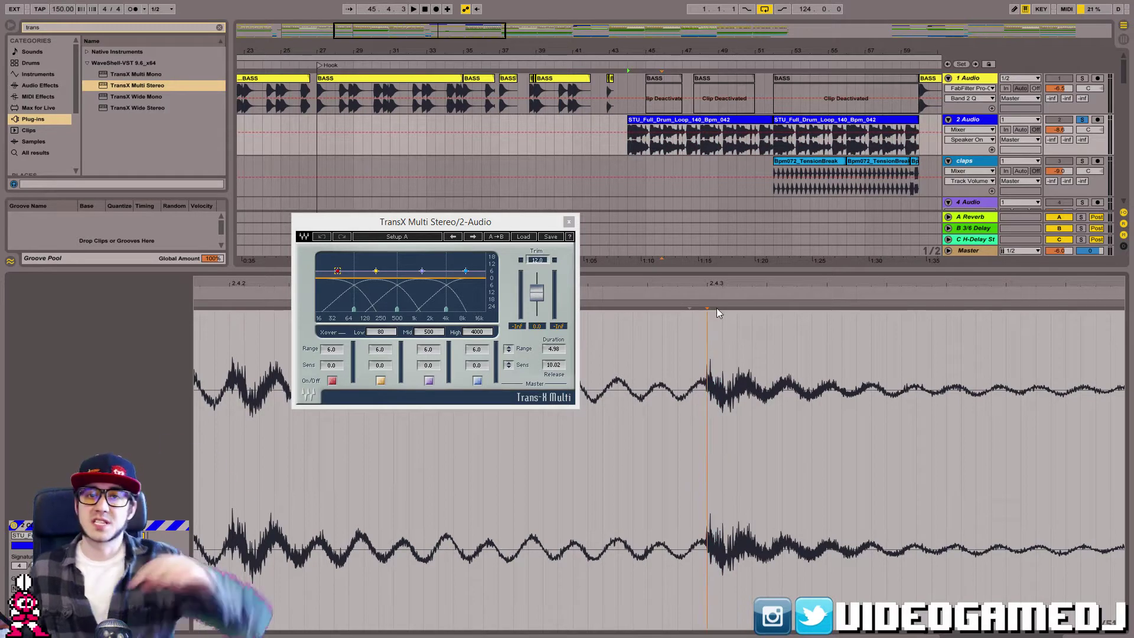
double_click(716, 282)
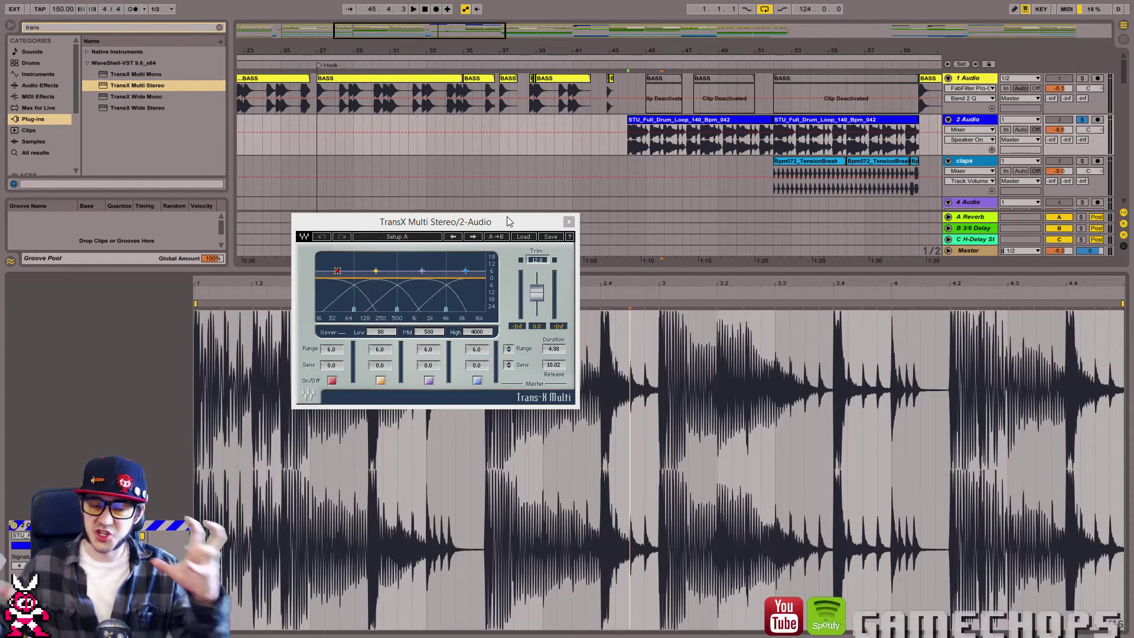
Try the Hollow Drums and More Punch factory presets in TransX Multi while the drum loop plays.
click(530, 237)
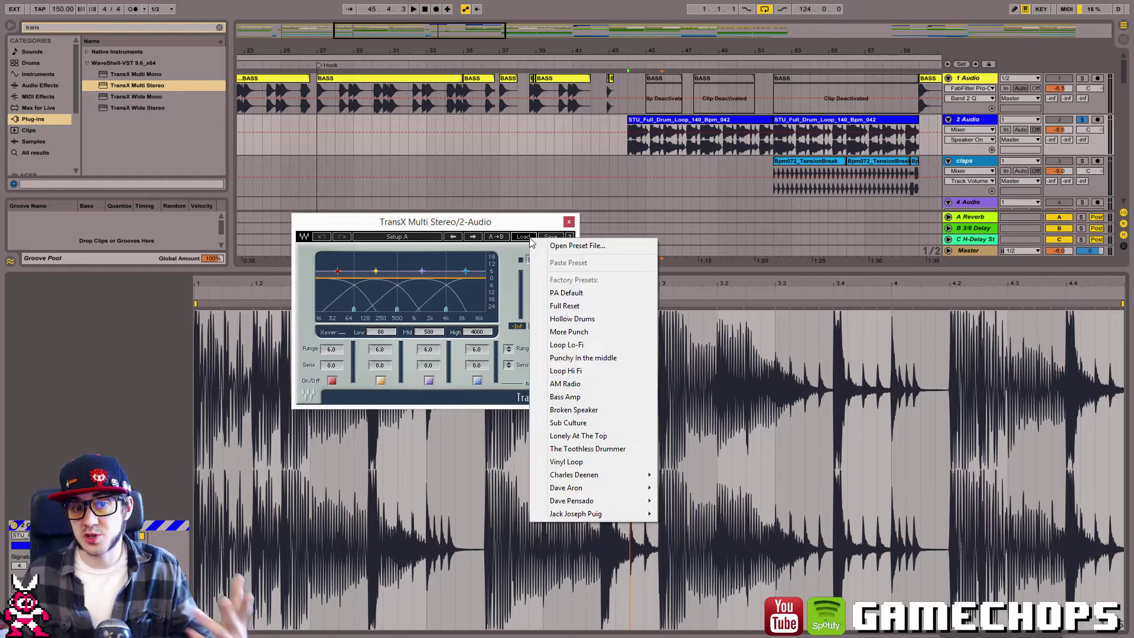
click(572, 324)
key(space)
click(523, 237)
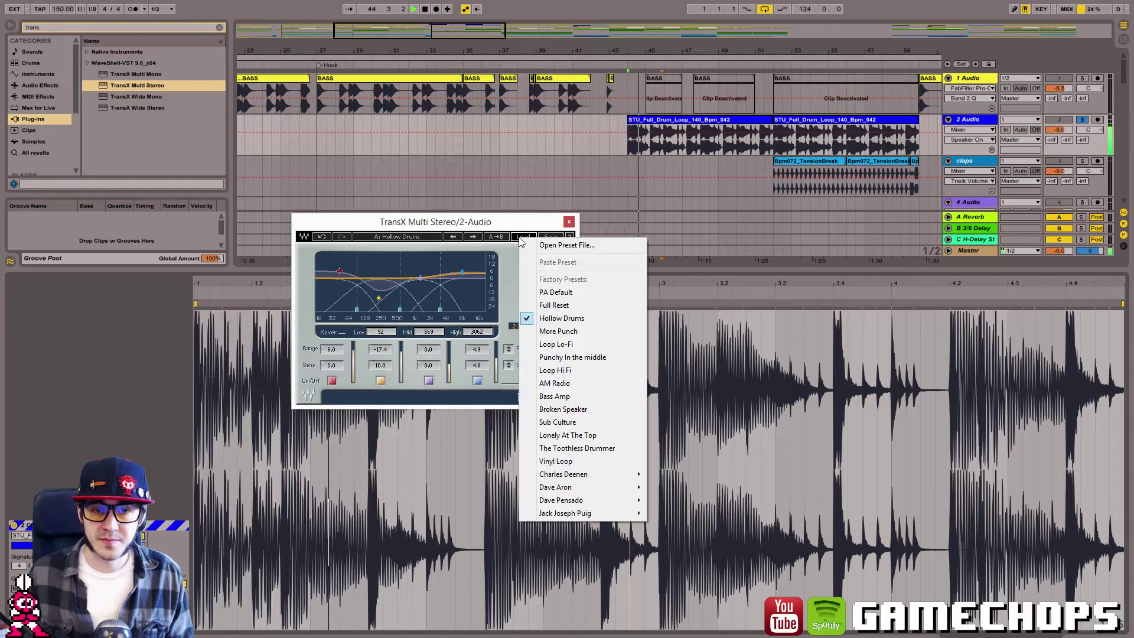
click(540, 330)
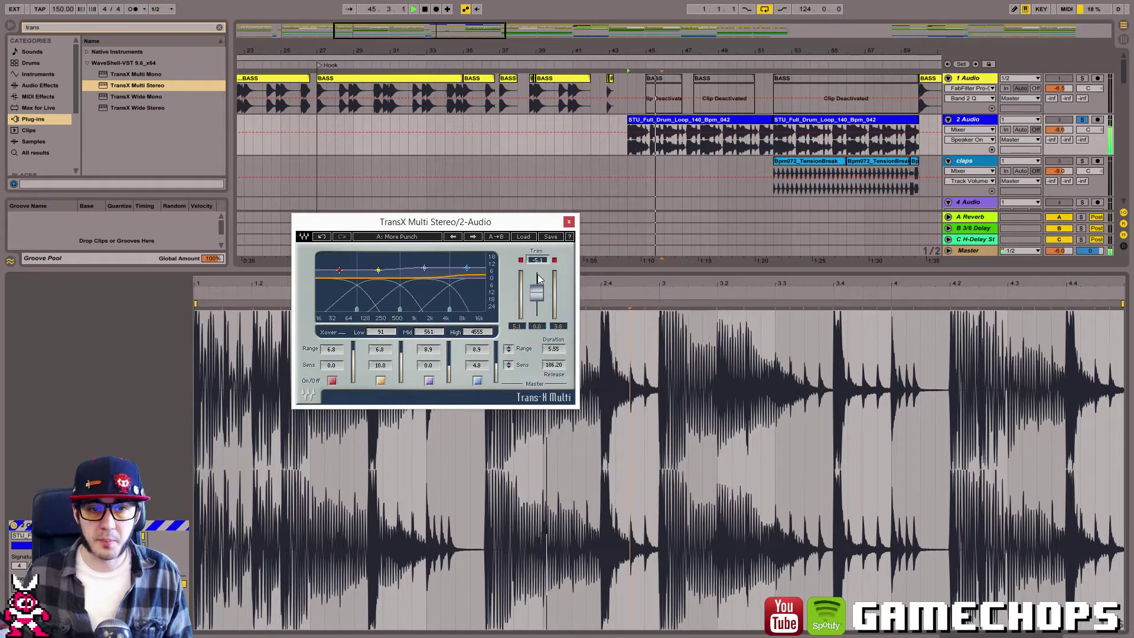
Load the Bass Amp factory preset in TransX Multi and set the lowest band's sensitivity to 2.2.
click(527, 239)
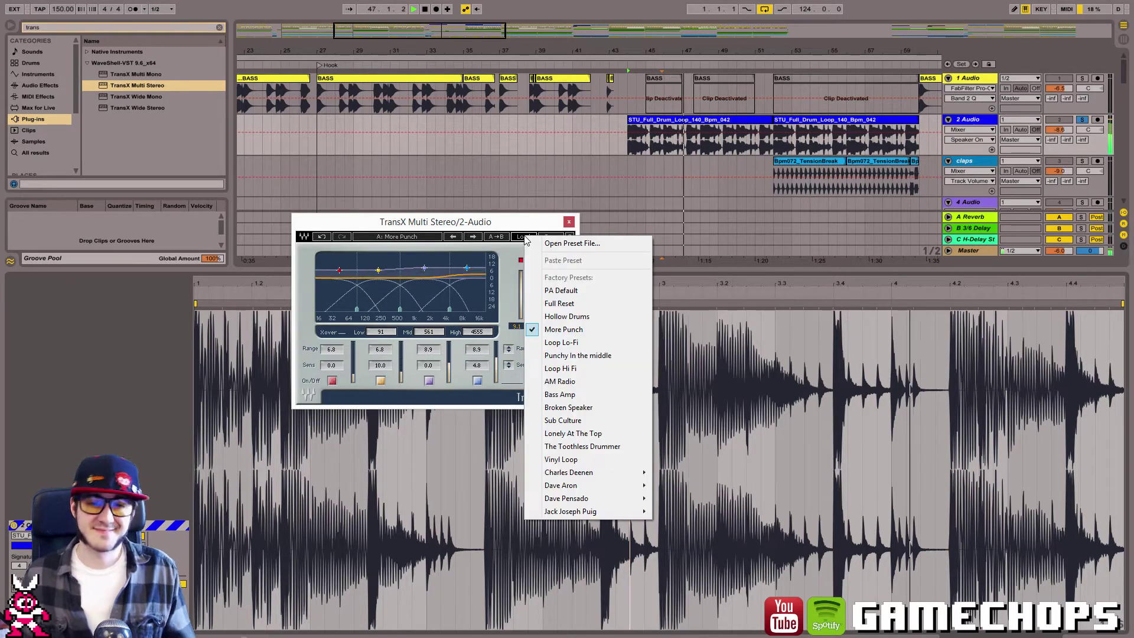
click(564, 394)
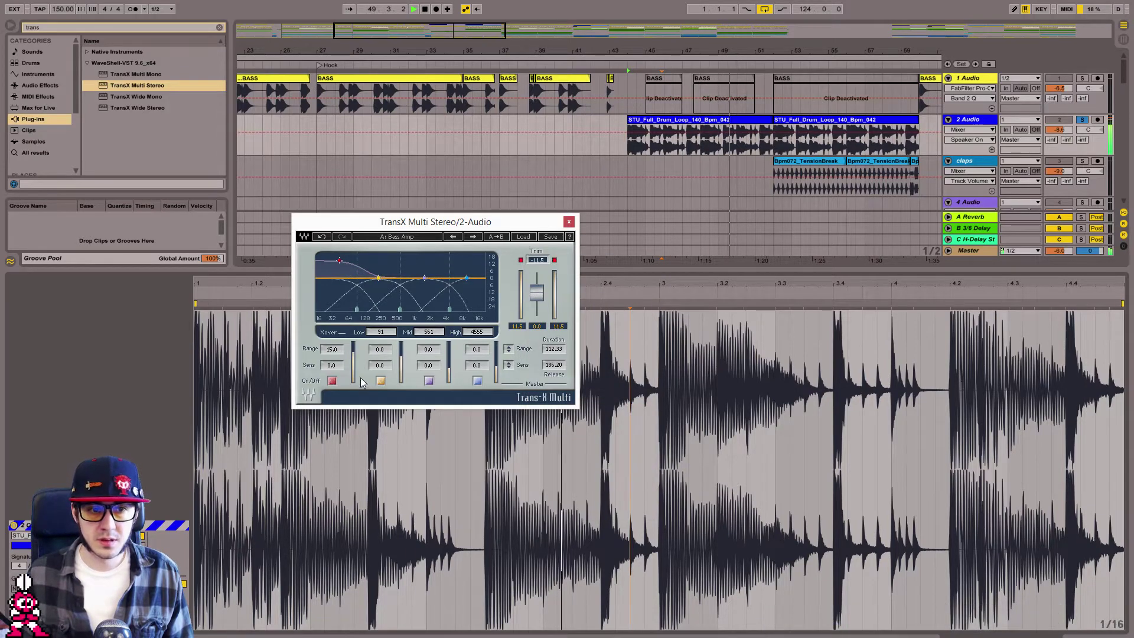
drag(331, 366, 332, 360)
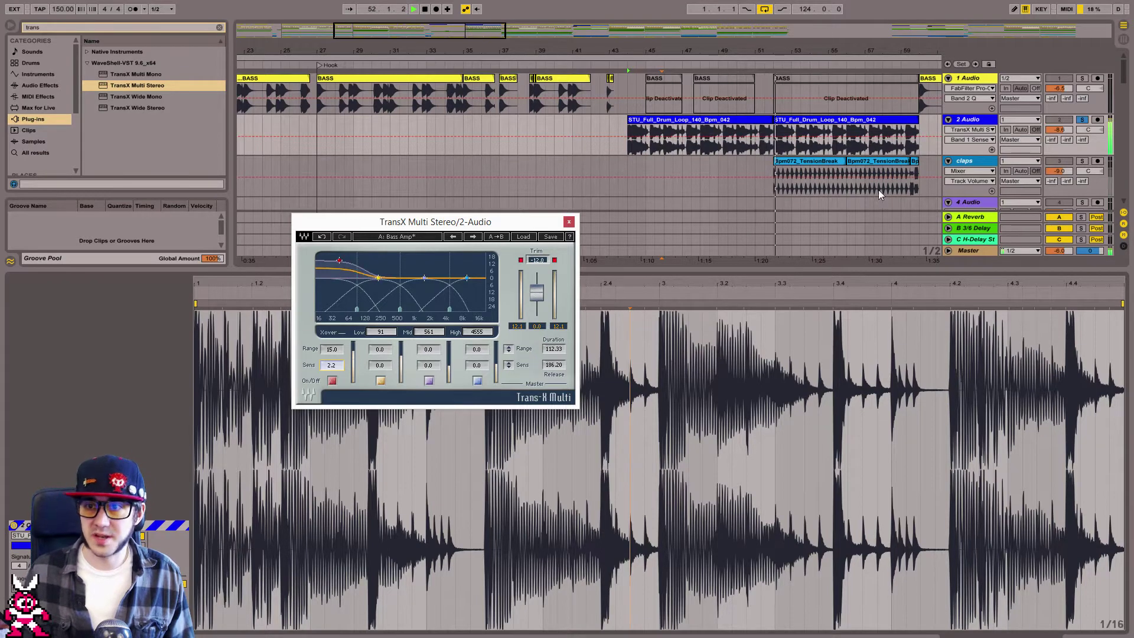
Show the device chain of 2 Audio and compare the drum loop with TransX Multi active and bypassed.
key(shift+Tab)
click(18, 525)
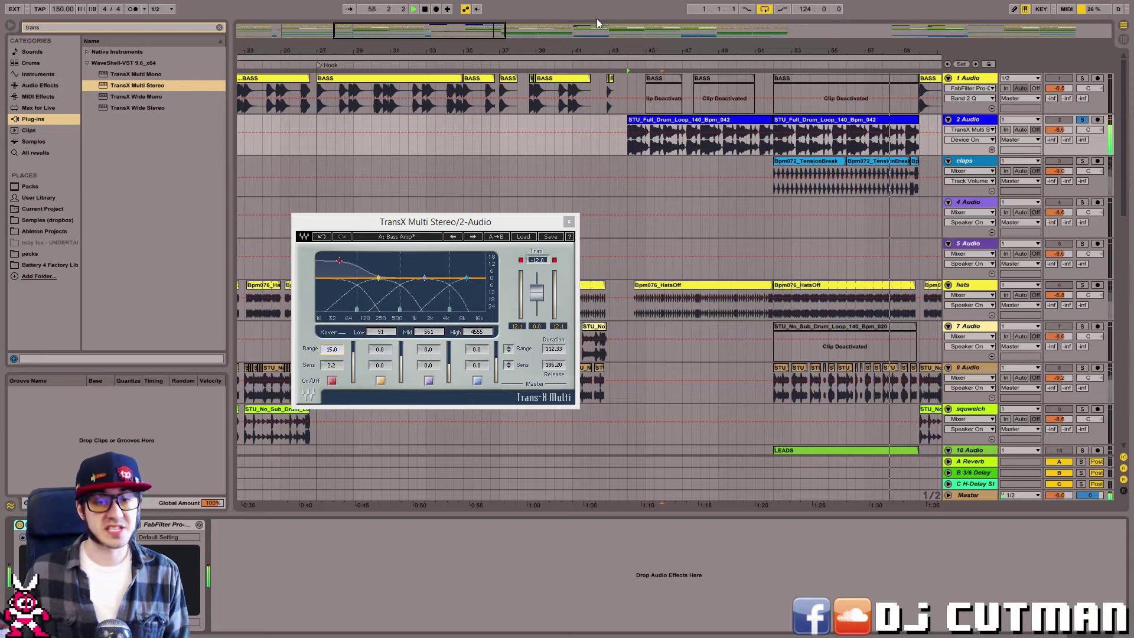
click(612, 161)
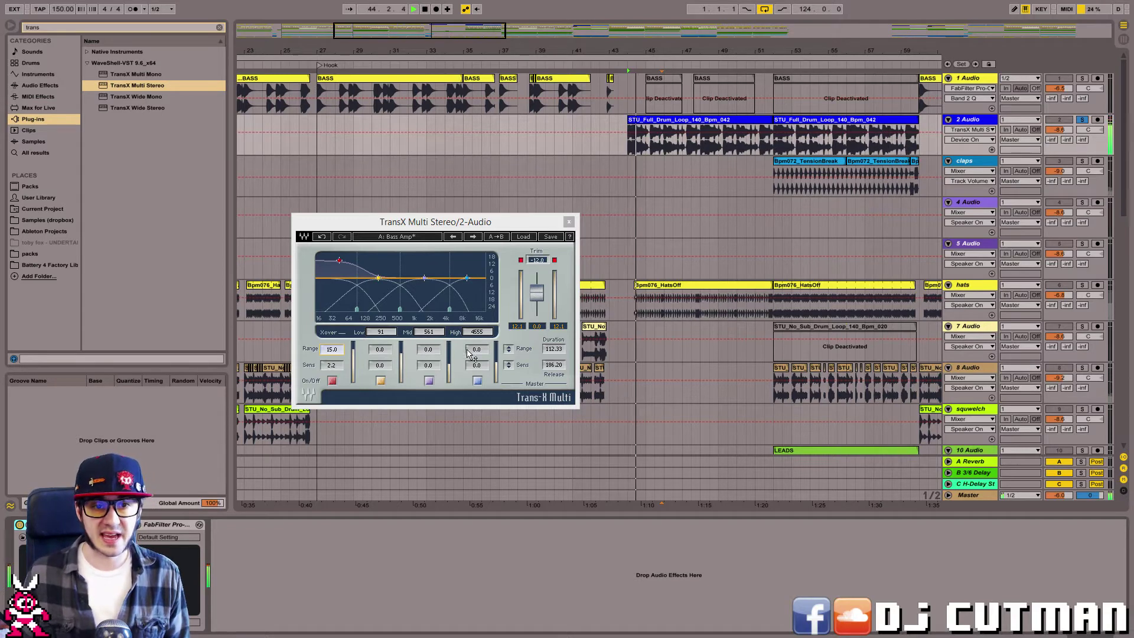
Try a range of about 17.1 on TransX Multi's third band and reset that range to 0.
click(429, 353)
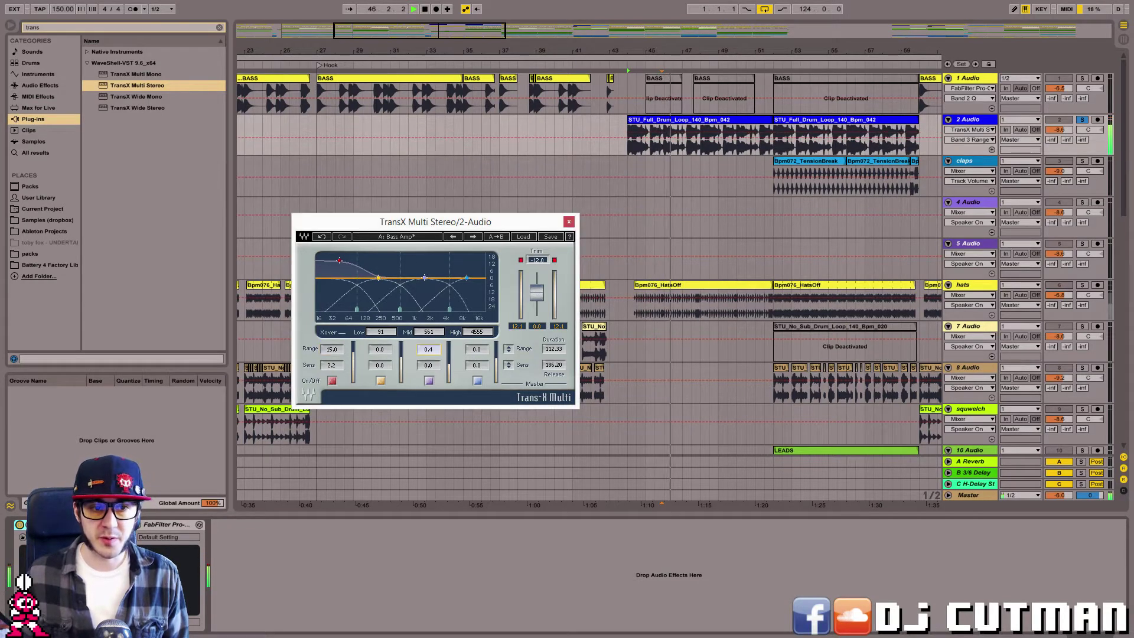
drag(428, 349, 428, 334)
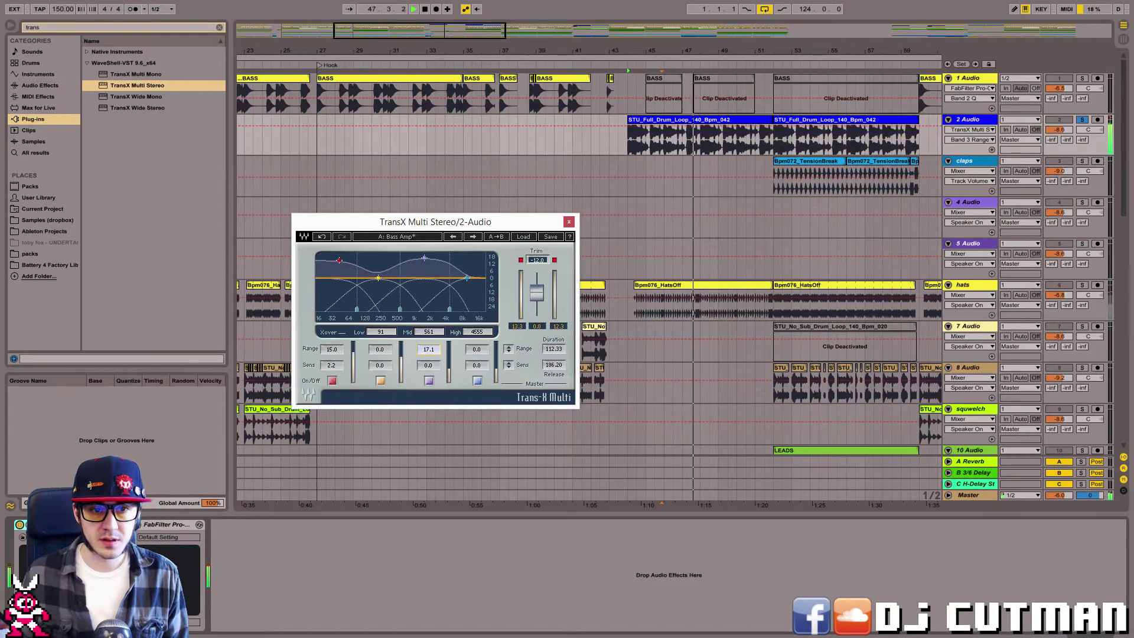
text(0)
key(Return)
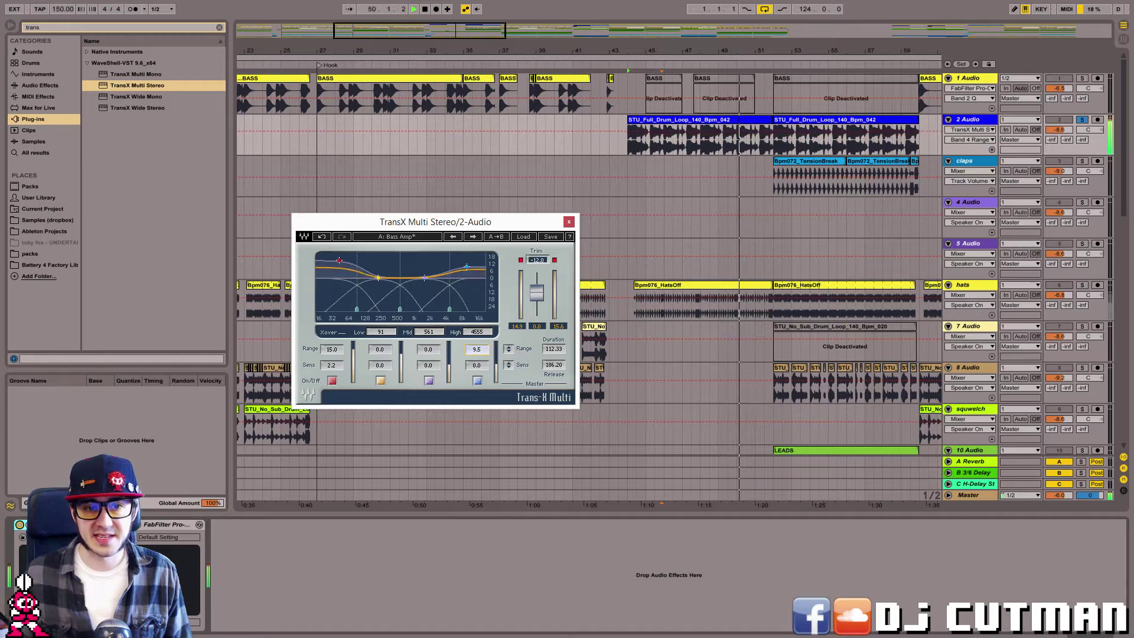
Set TransX Multi's highest band to range 5.3 and sensitivity -5.1, compare it bypassed, and lower the output to about -2.4.
drag(476, 349, 477, 369)
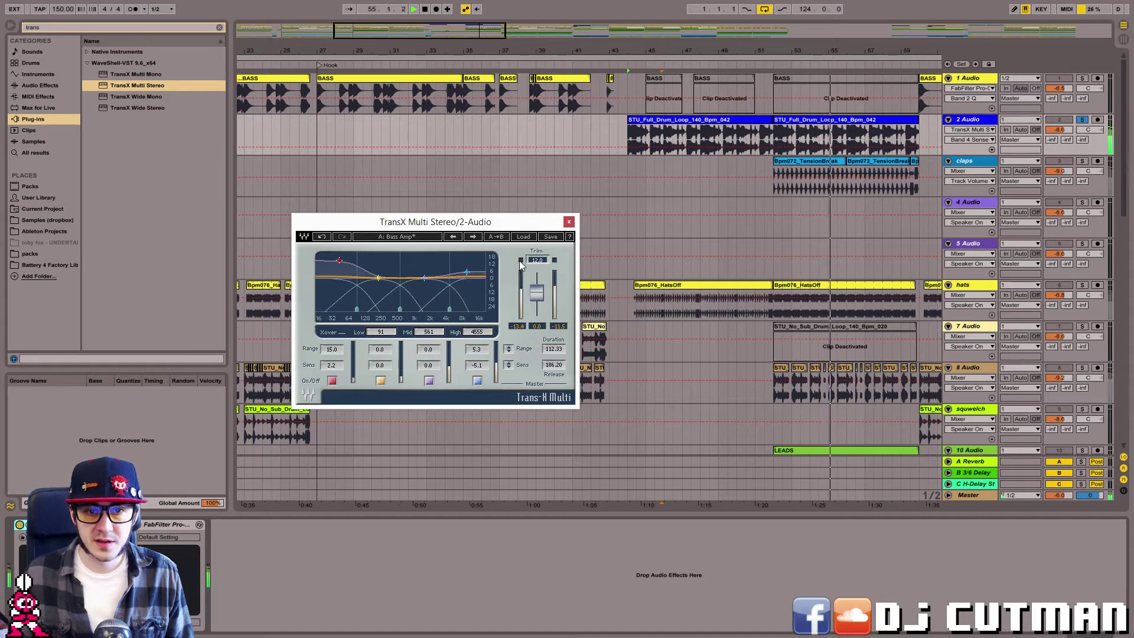
click(24, 528)
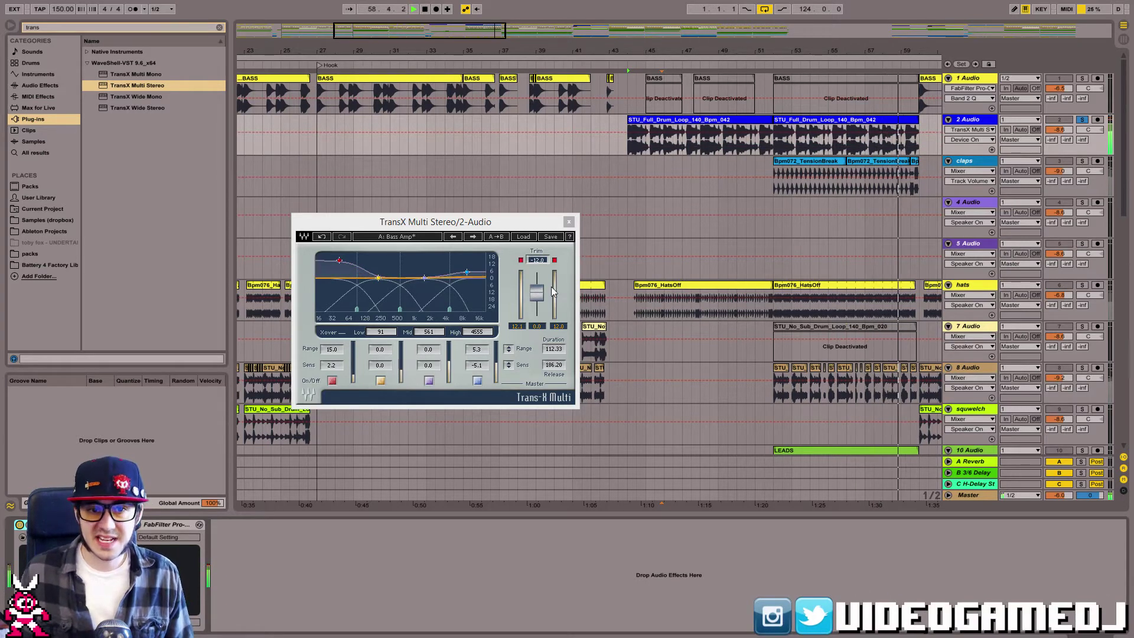
drag(542, 293, 543, 297)
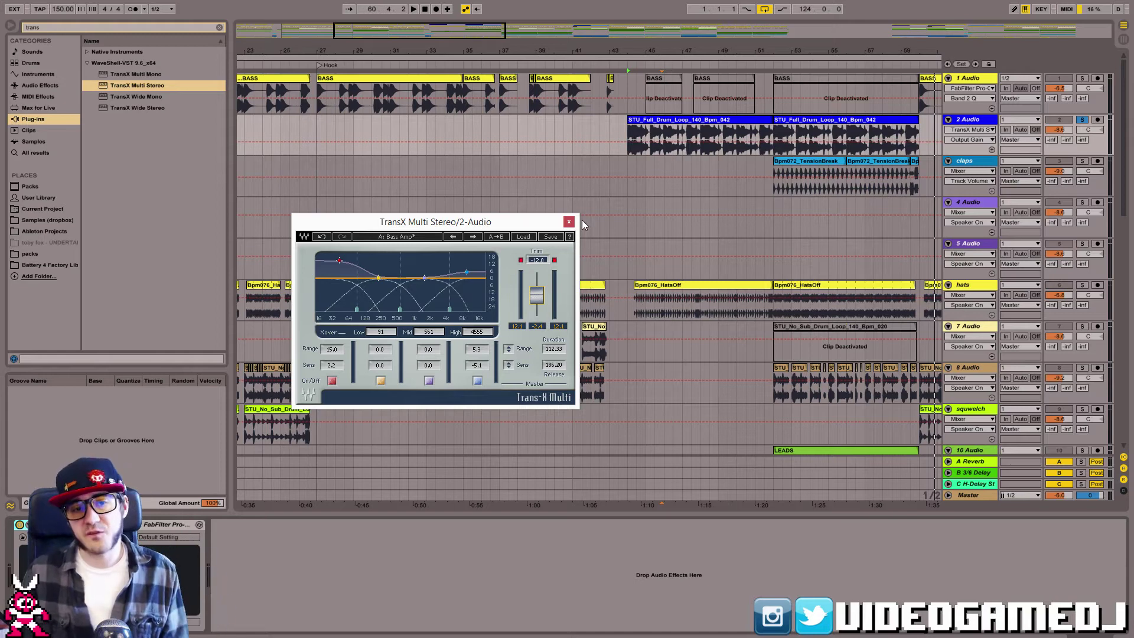
Reduce the lowest band's range to about 8.5, set the output to about -1.5, and compare the drums from bar 44 with TransX Multi bypassed.
click(627, 152)
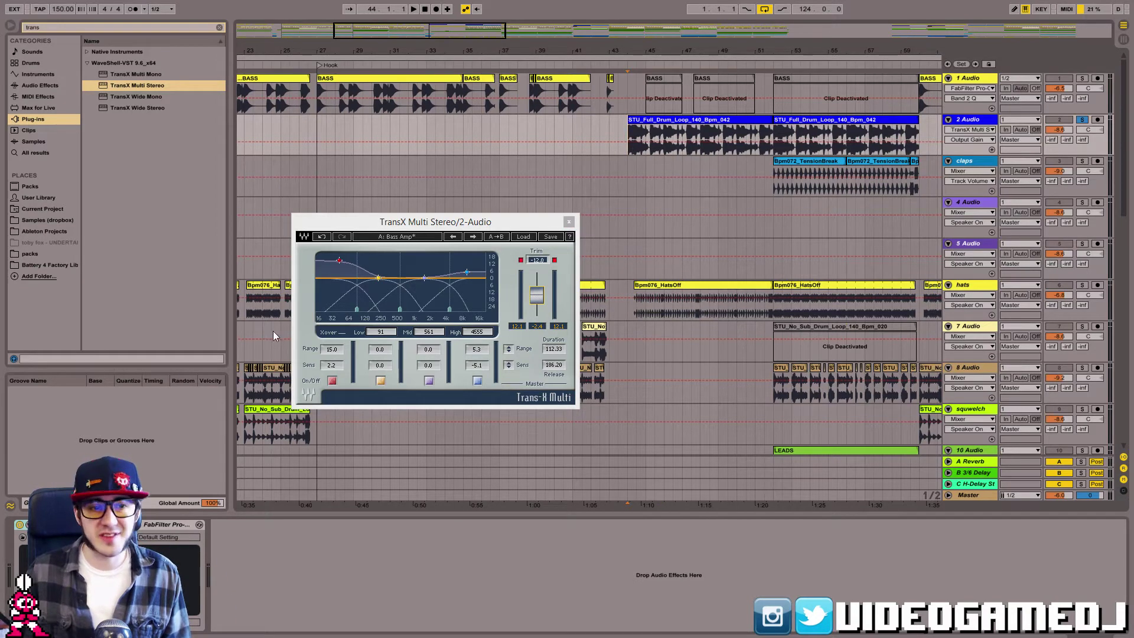
drag(331, 349, 332, 355)
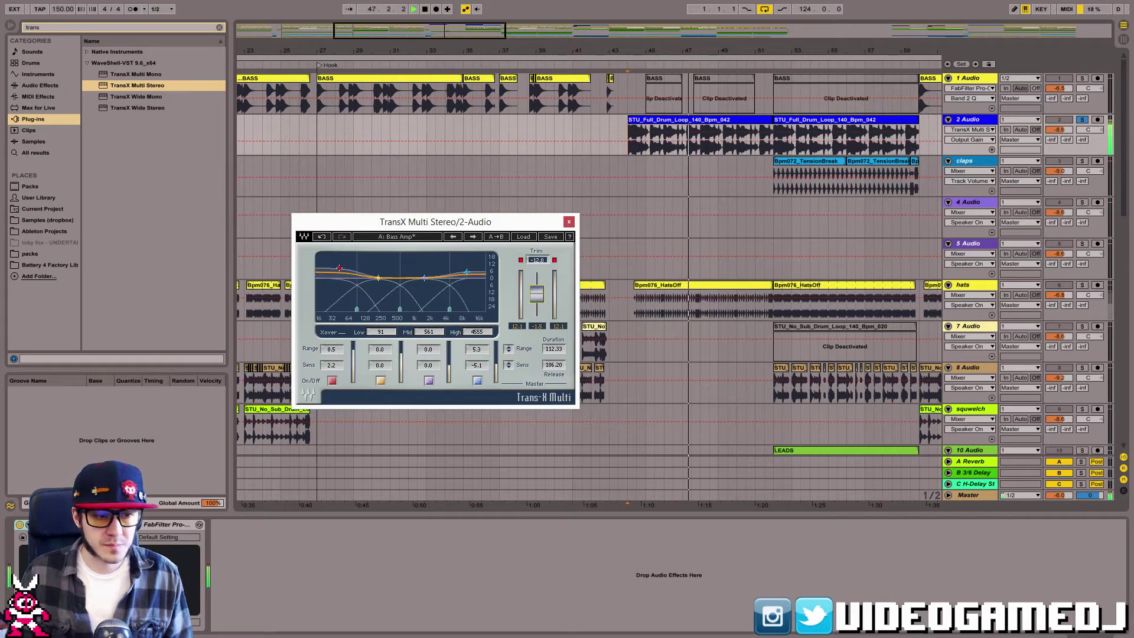
click(19, 525)
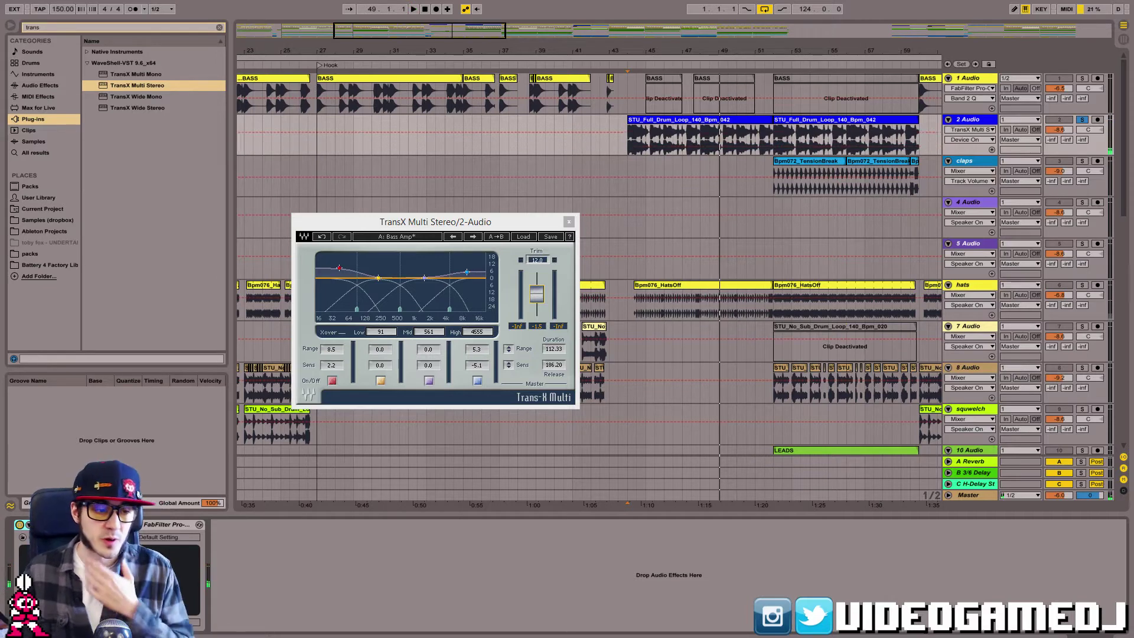
Open Pro-Q 2 on 2 Audio and compare the playing drums' spectrum with TransX Multi active and bypassed.
click(38, 524)
click(38, 524)
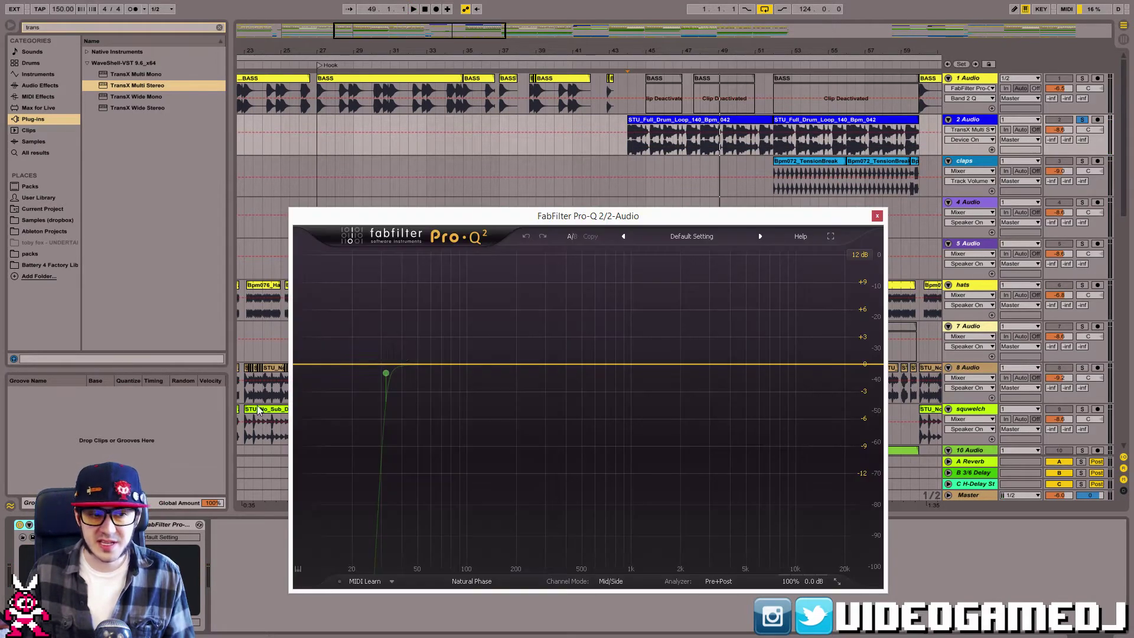
key(space)
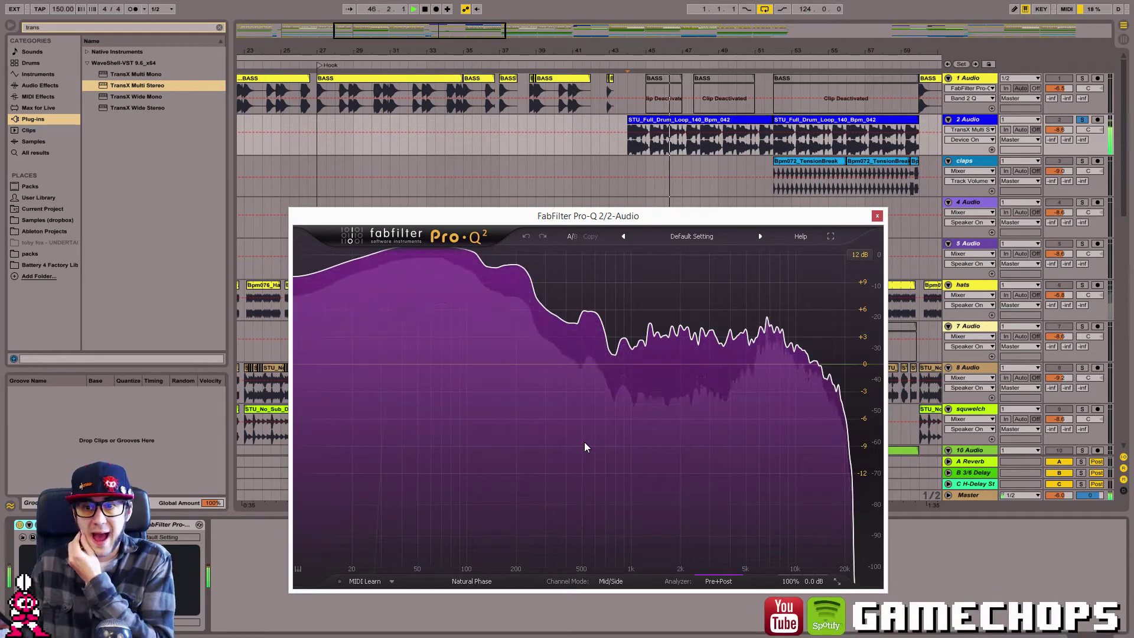
click(23, 523)
click(22, 523)
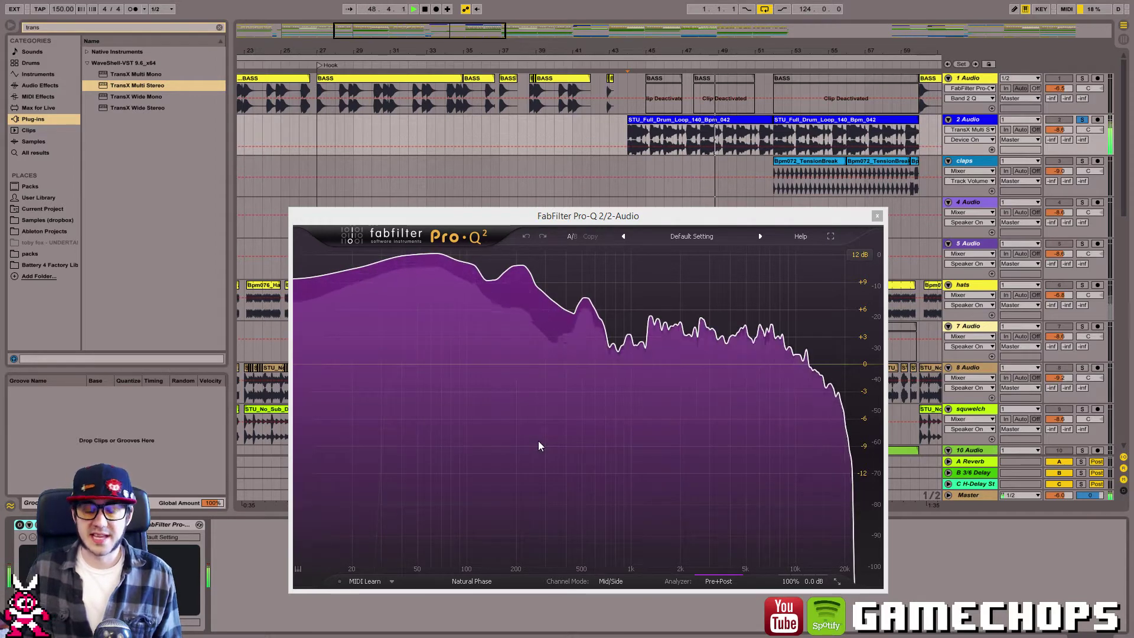
click(20, 524)
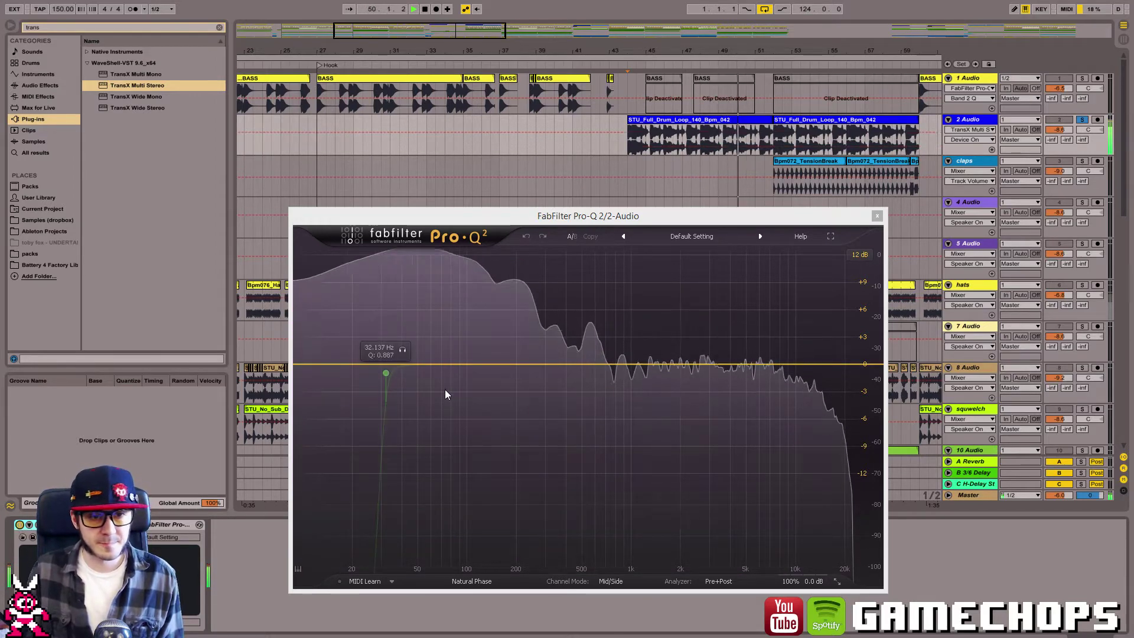
Move the low-cut band in Pro-Q 2 on 2 Audio to about 18.8 Hz and enable it.
drag(384, 373, 348, 376)
click(313, 501)
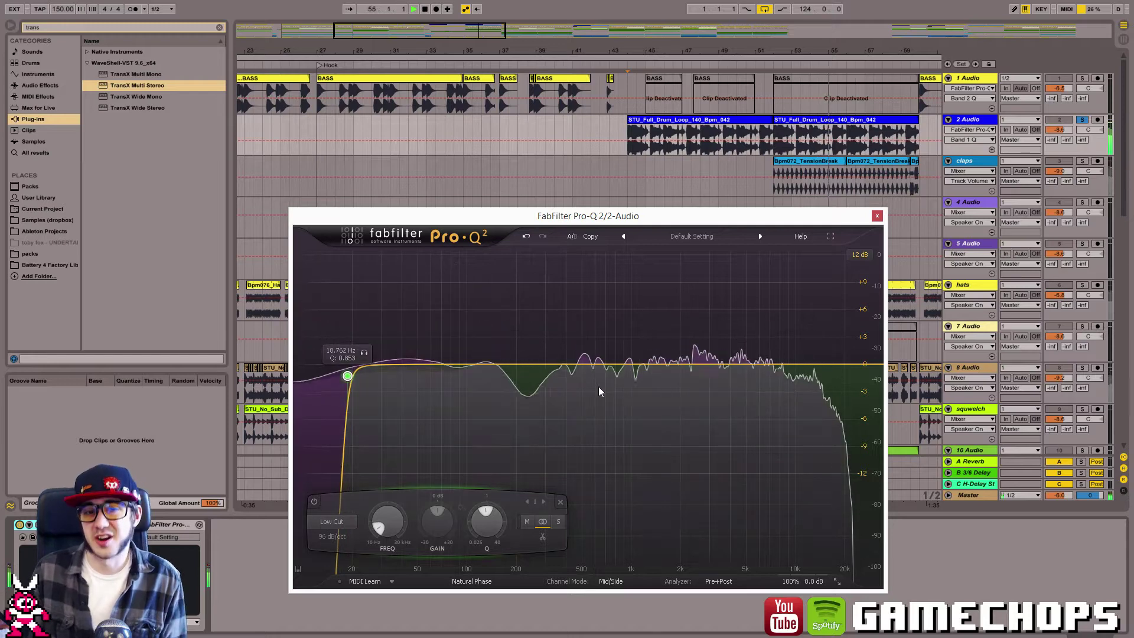
Close Pro-Q 2 on 2 Audio, stop playback and select the track's two drum loop clips.
click(877, 217)
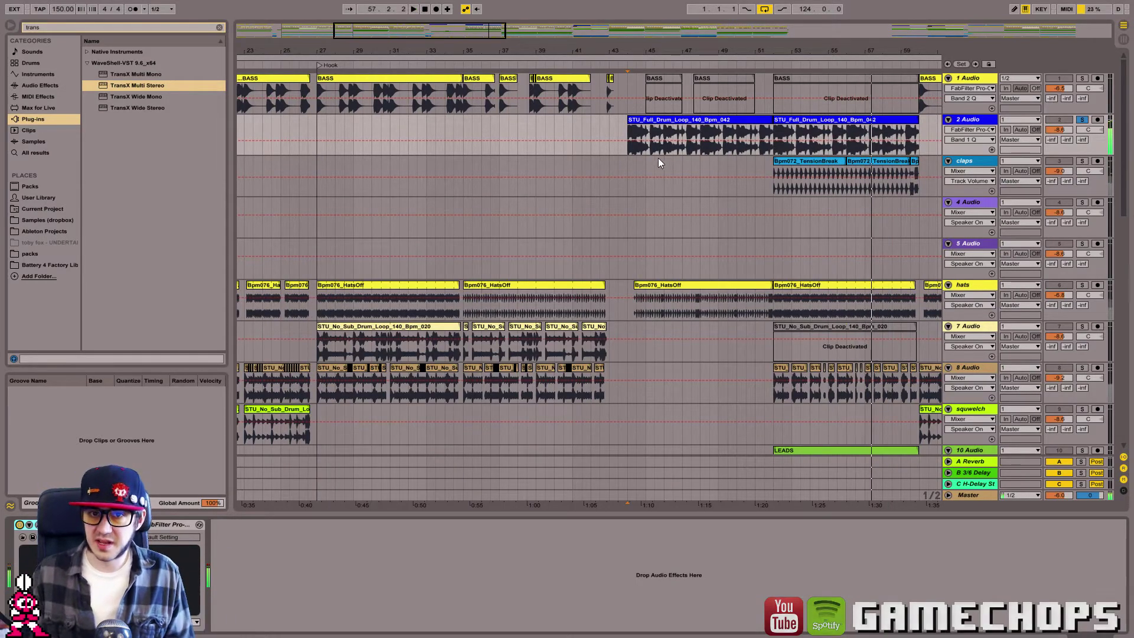
click(645, 122)
key(space)
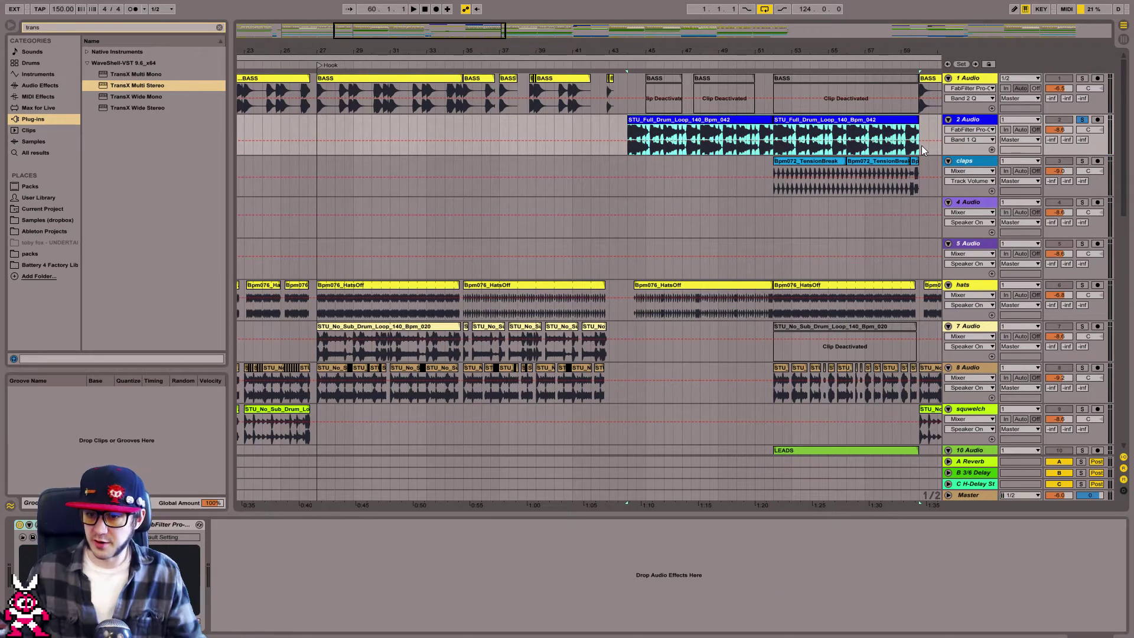
Replace the existing reverb on return track A with the H-Reverb Stereo plug-in.
click(980, 461)
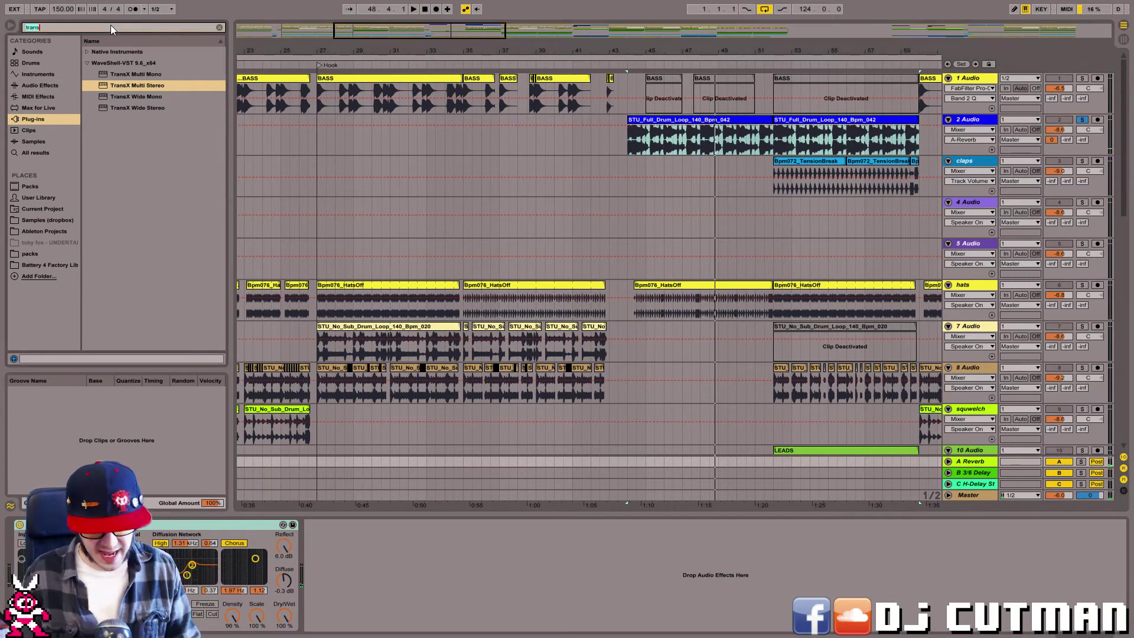
text(h-reverb)
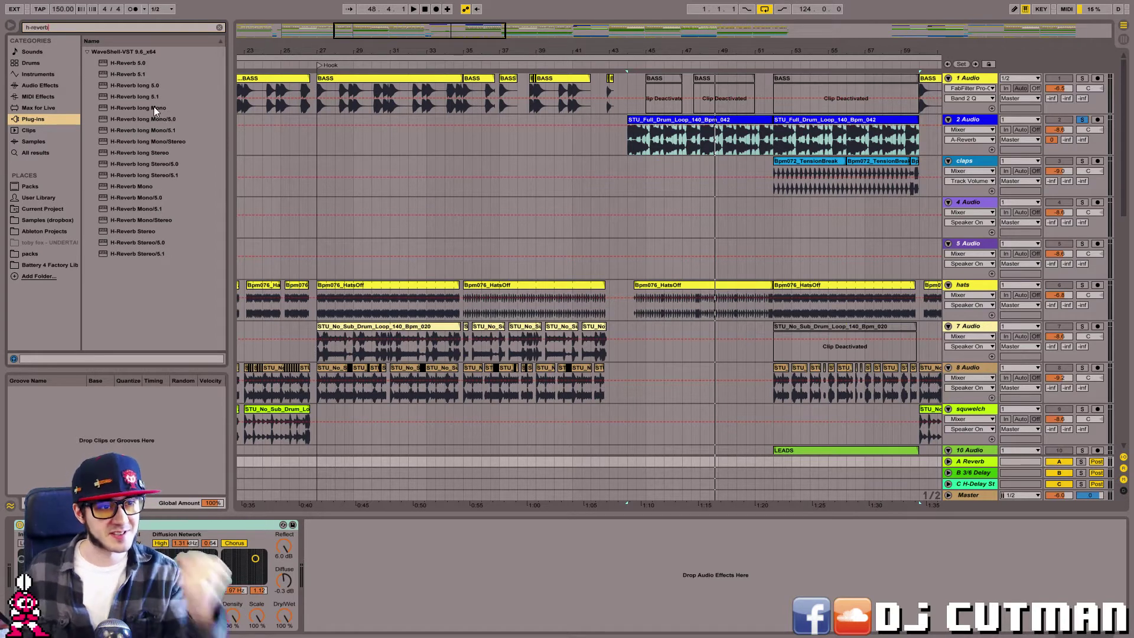
drag(139, 230, 446, 518)
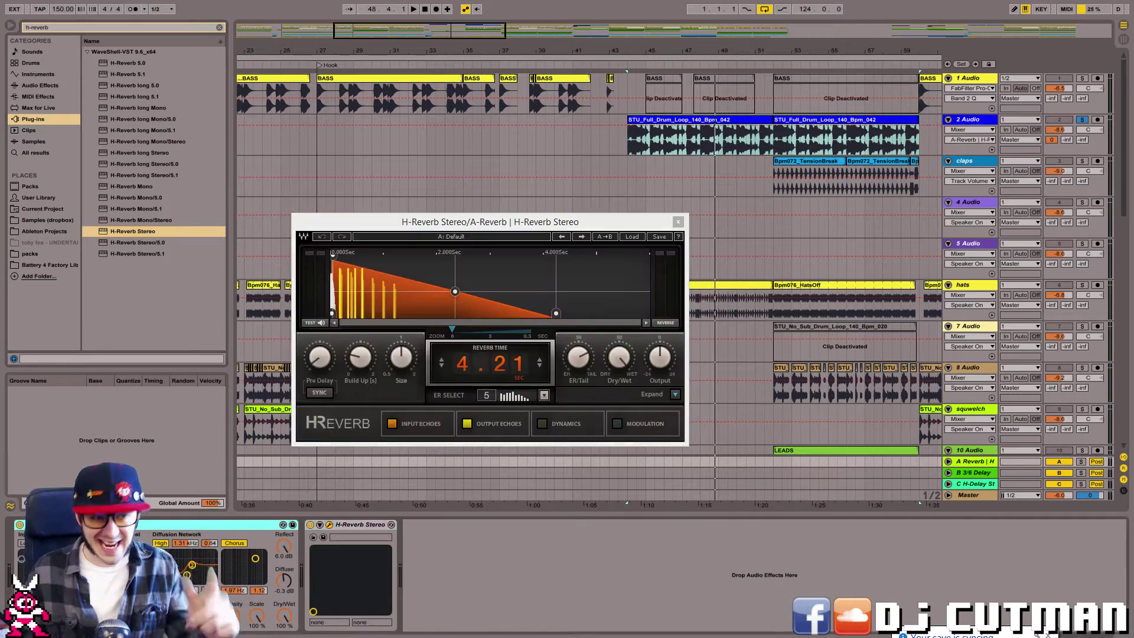
key(Delete)
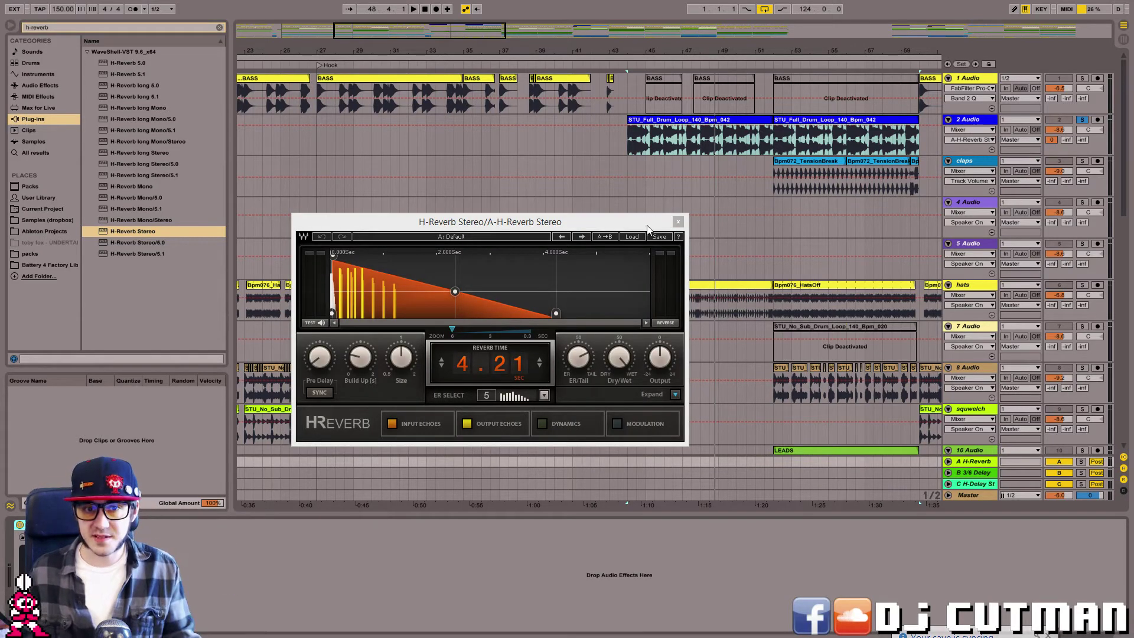
Add one FabFilter Pro-Q 2 before and one after H-Reverb Stereo on return track A.
click(97, 29)
text(pro-q)
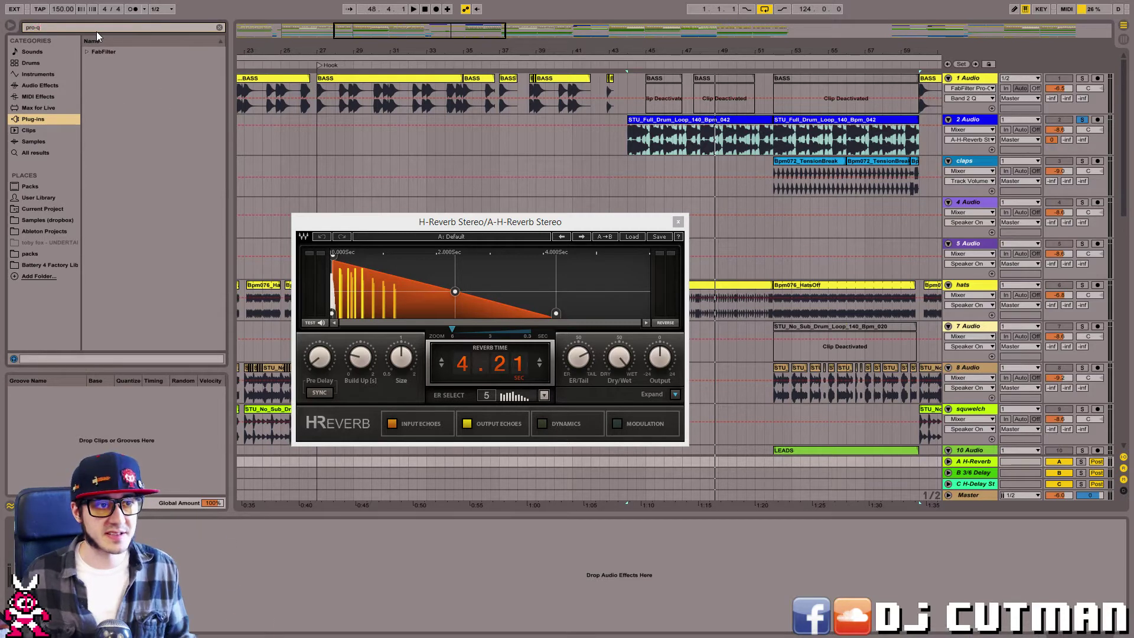
click(87, 52)
click(114, 73)
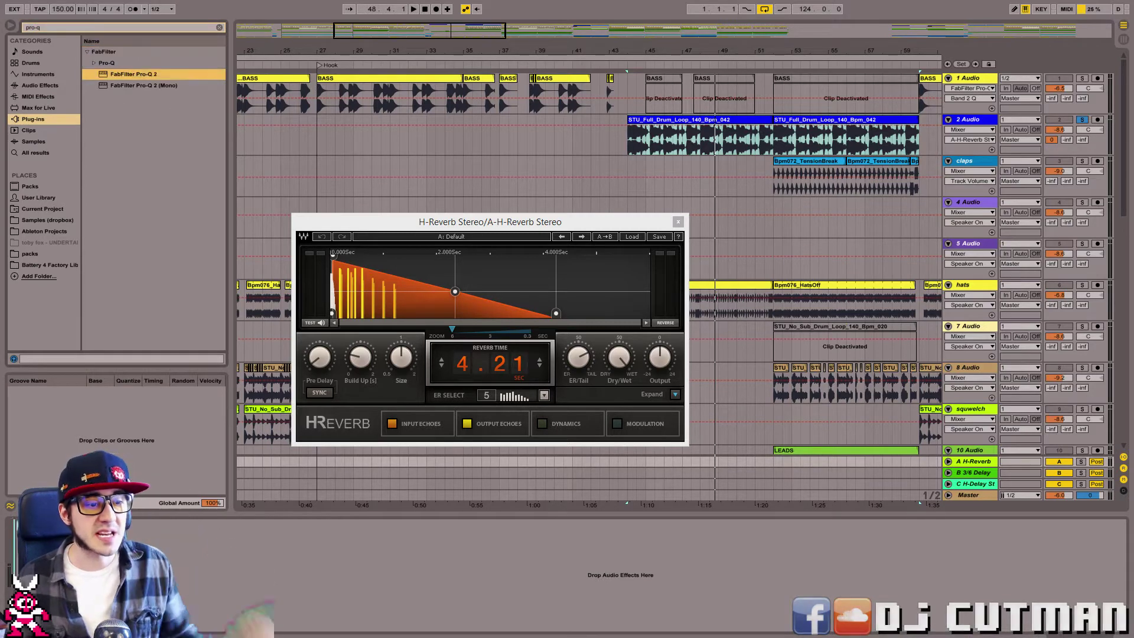
double_click(118, 74)
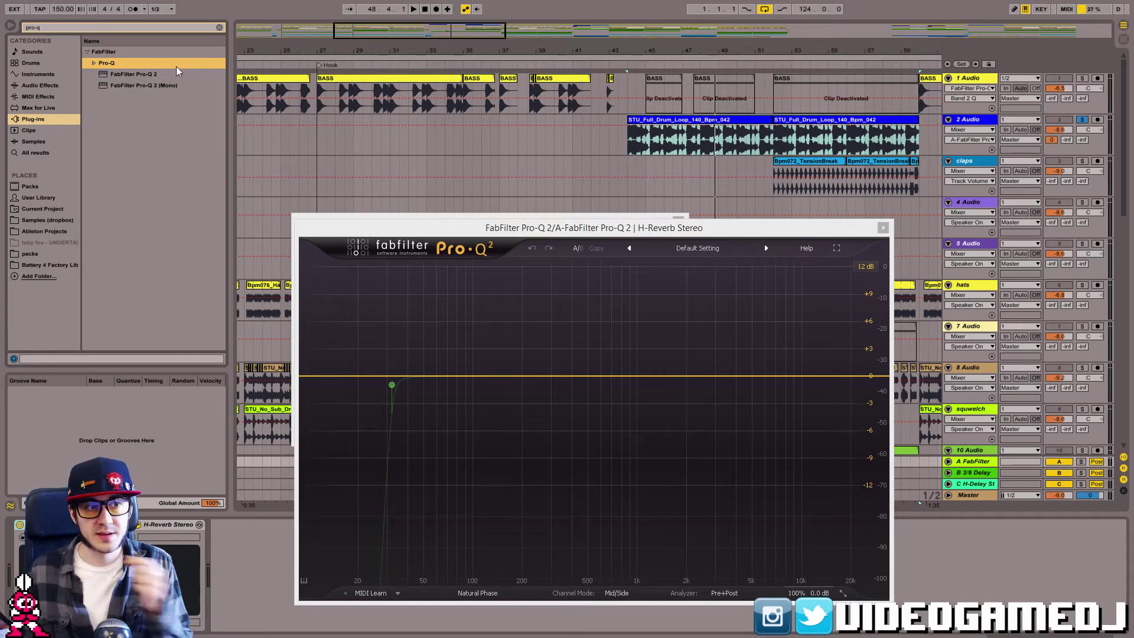
drag(148, 76, 254, 553)
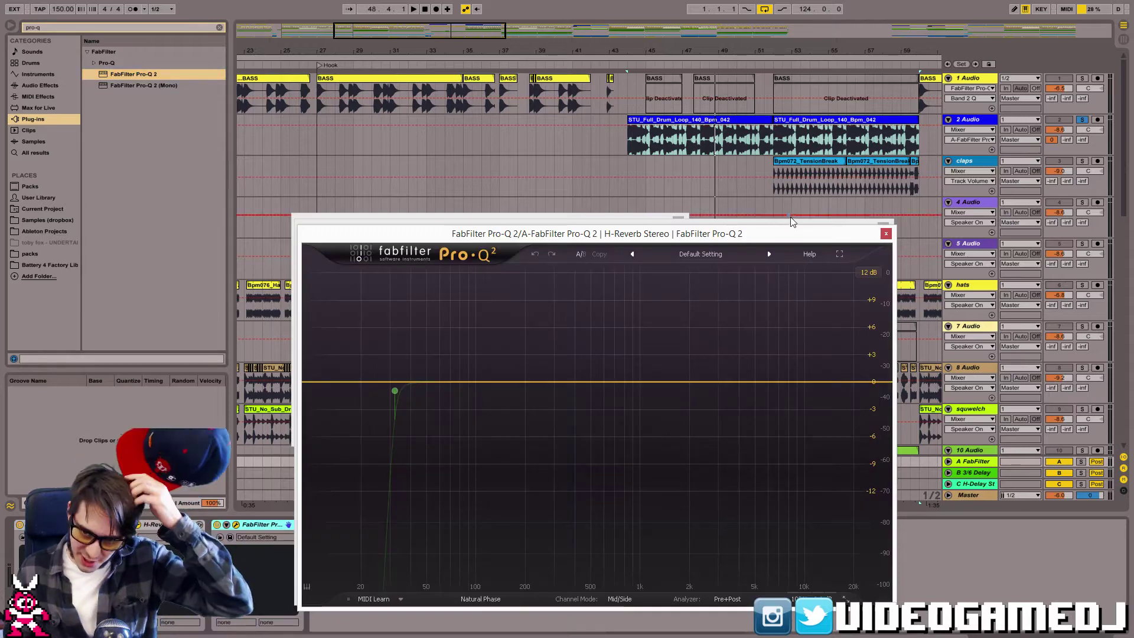
click(885, 234)
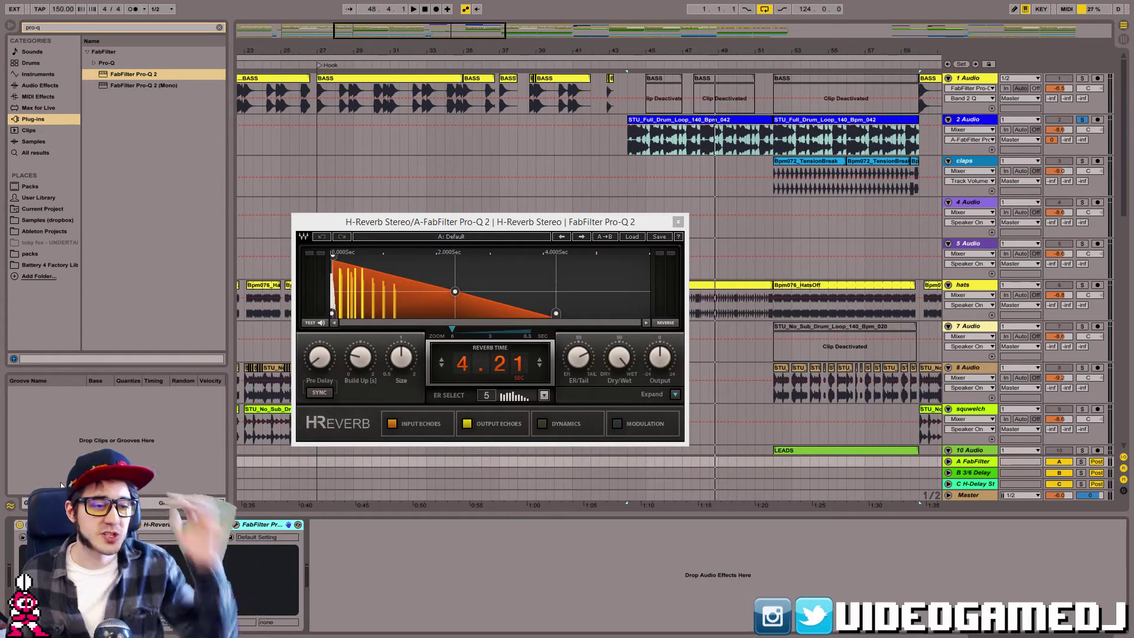
Reopen Pro-Q 2 on return track A and arrange its window side by side with H-Reverb's.
click(217, 525)
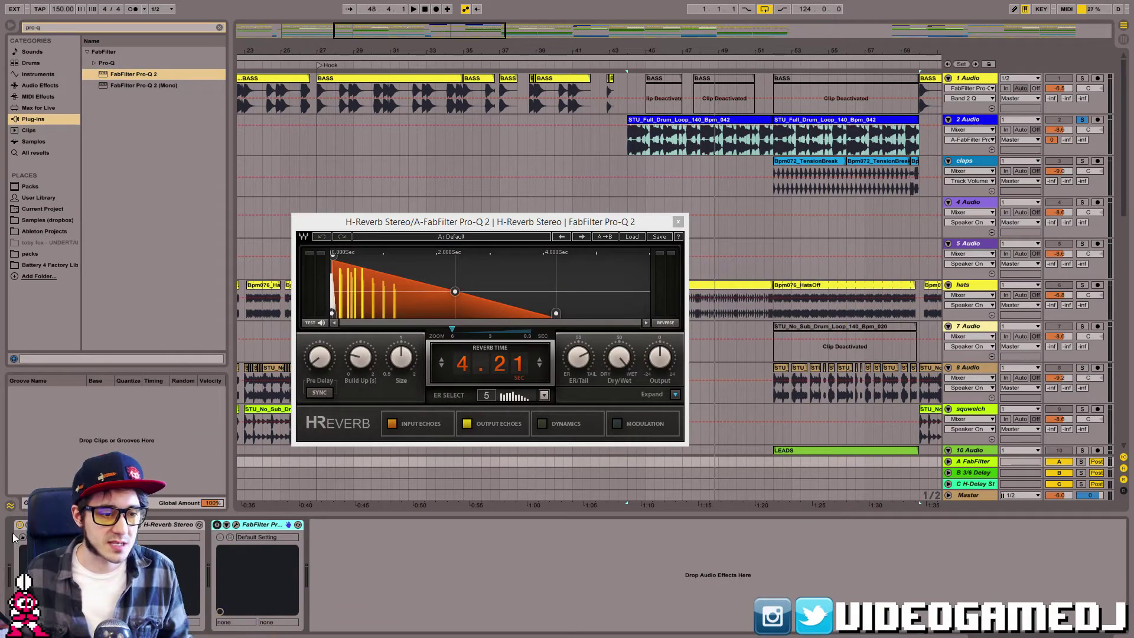
click(236, 525)
drag(463, 229, 189, 164)
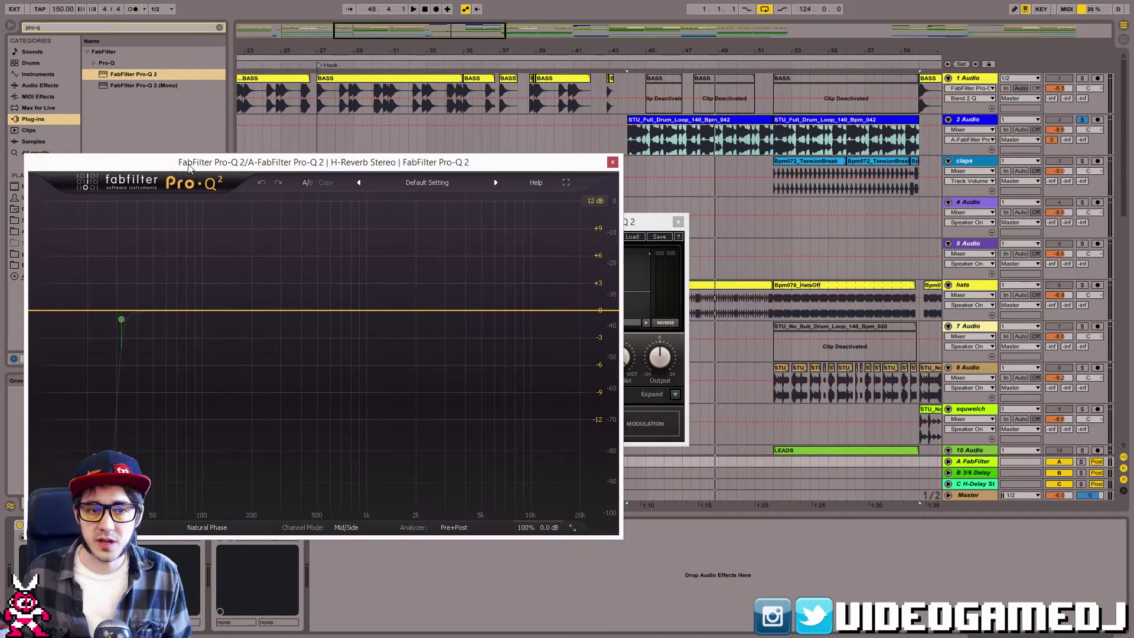
drag(640, 221, 963, 255)
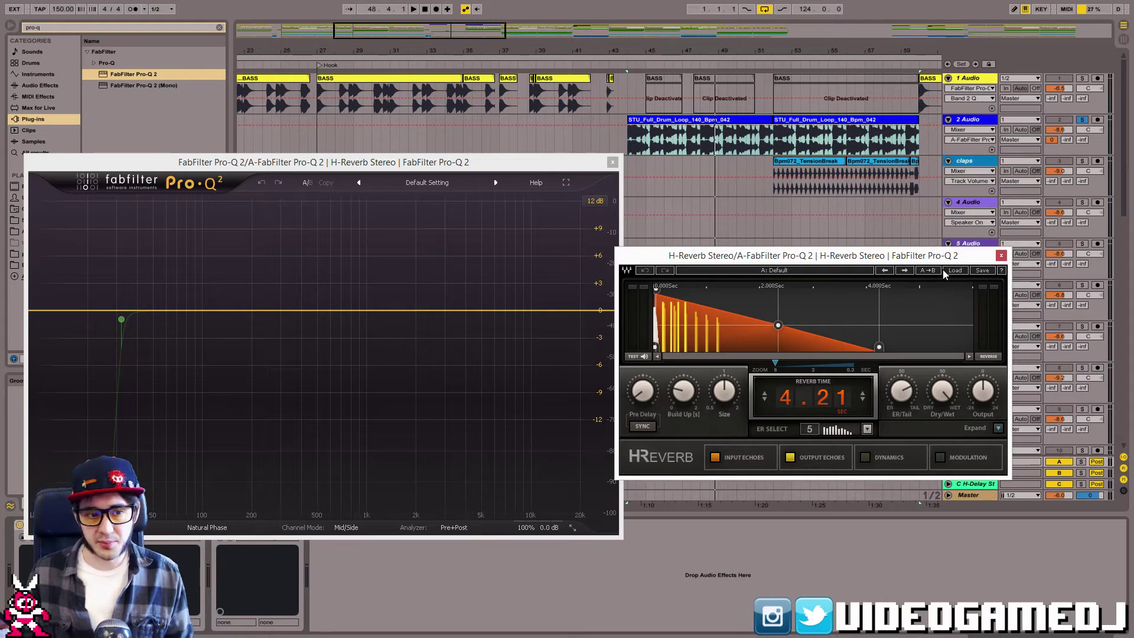
Play the drums and audition the H-Reverb presets Complexiverb, Small Space and Simple Plate.
key(space)
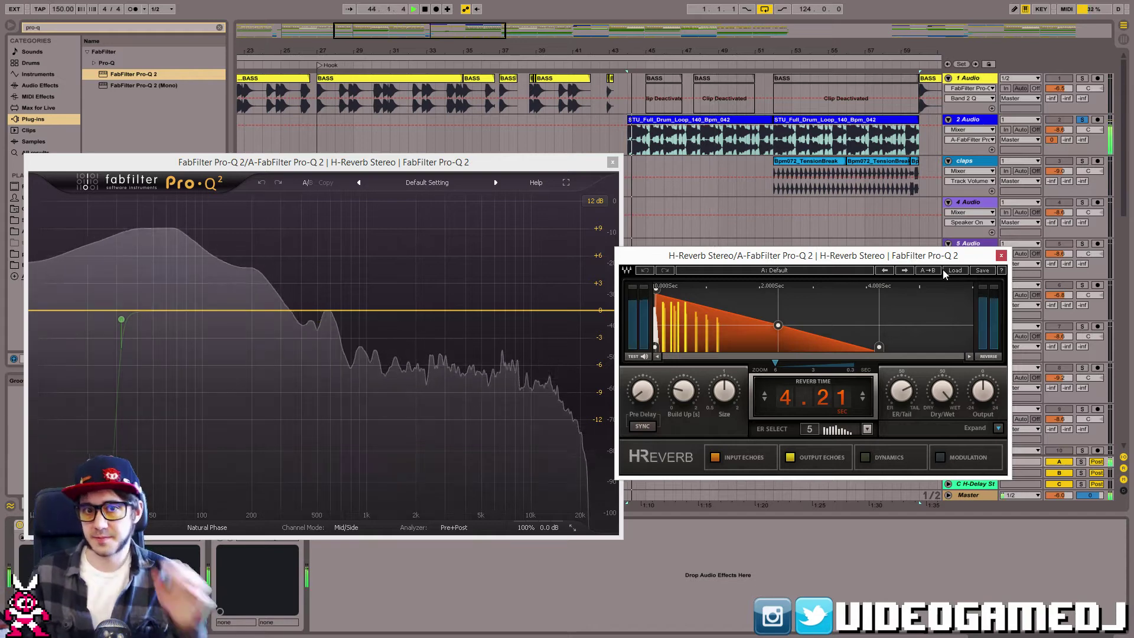
click(957, 271)
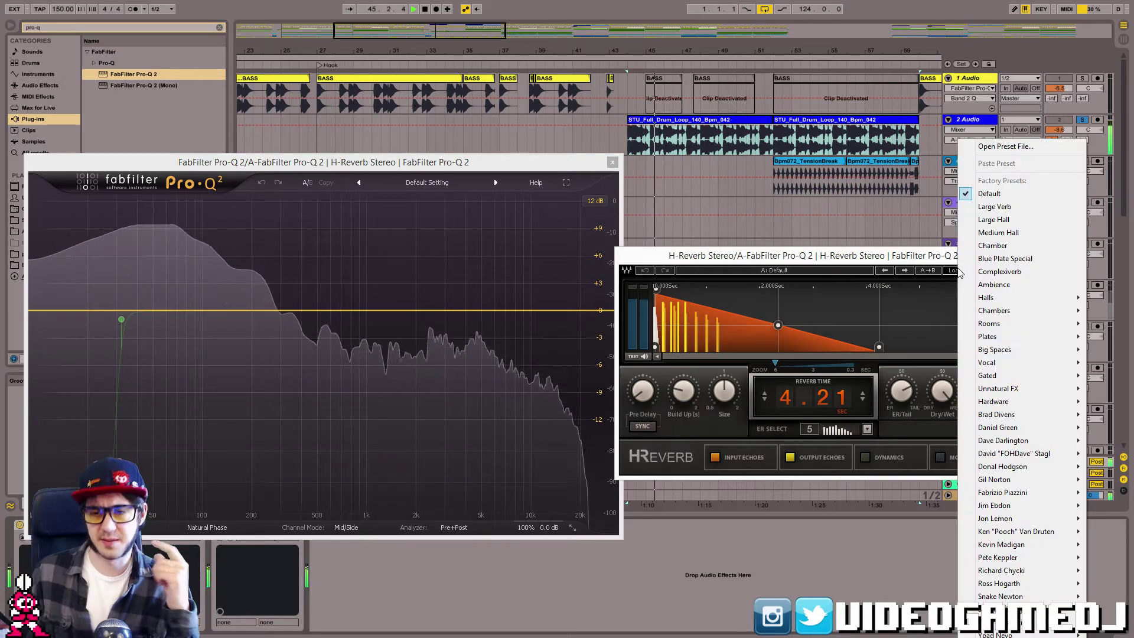
click(995, 271)
click(955, 270)
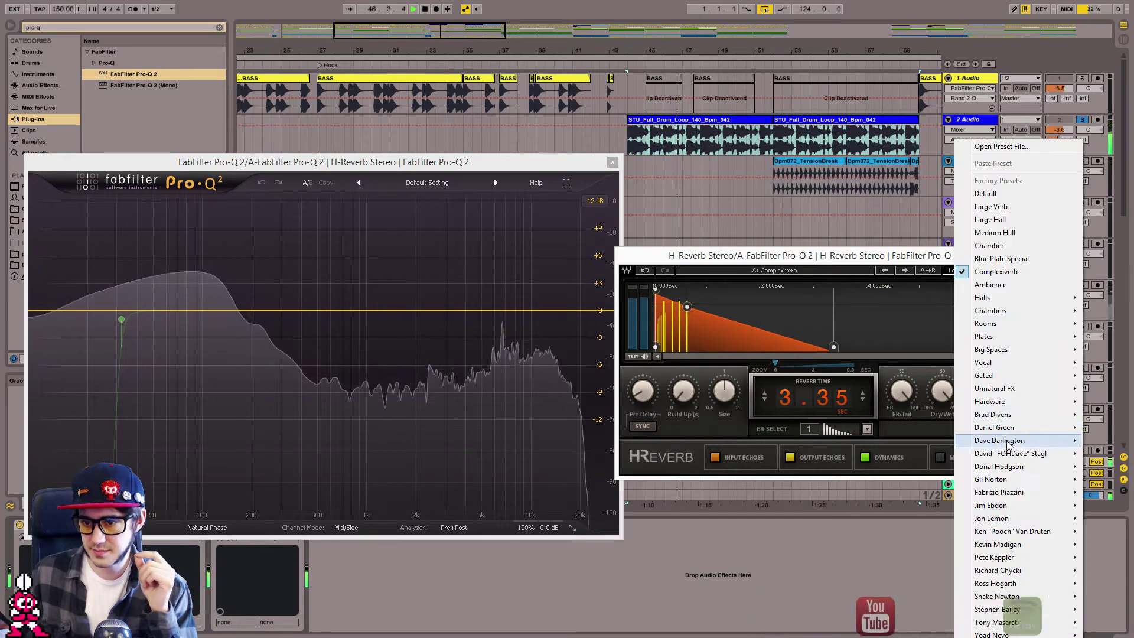
mouse_move(1004, 453)
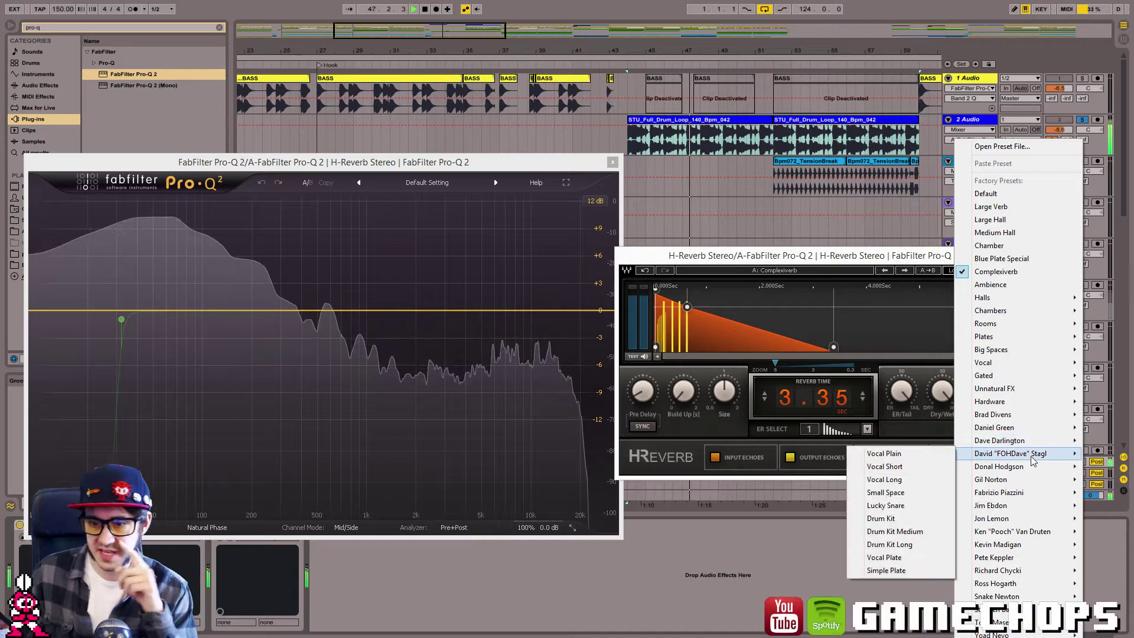
click(915, 499)
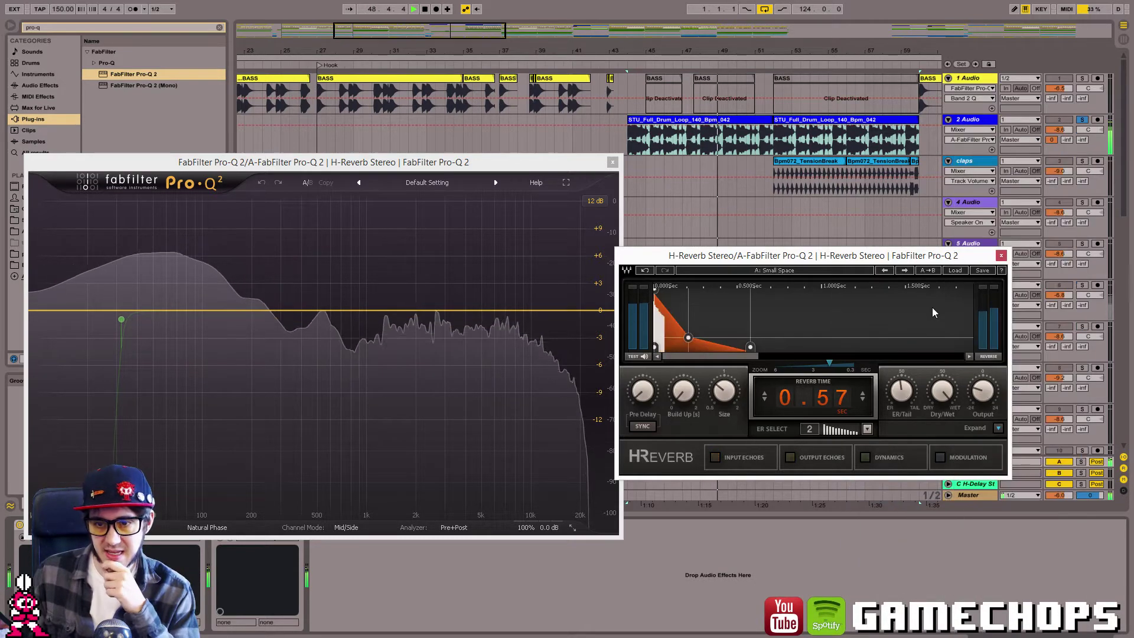
click(950, 271)
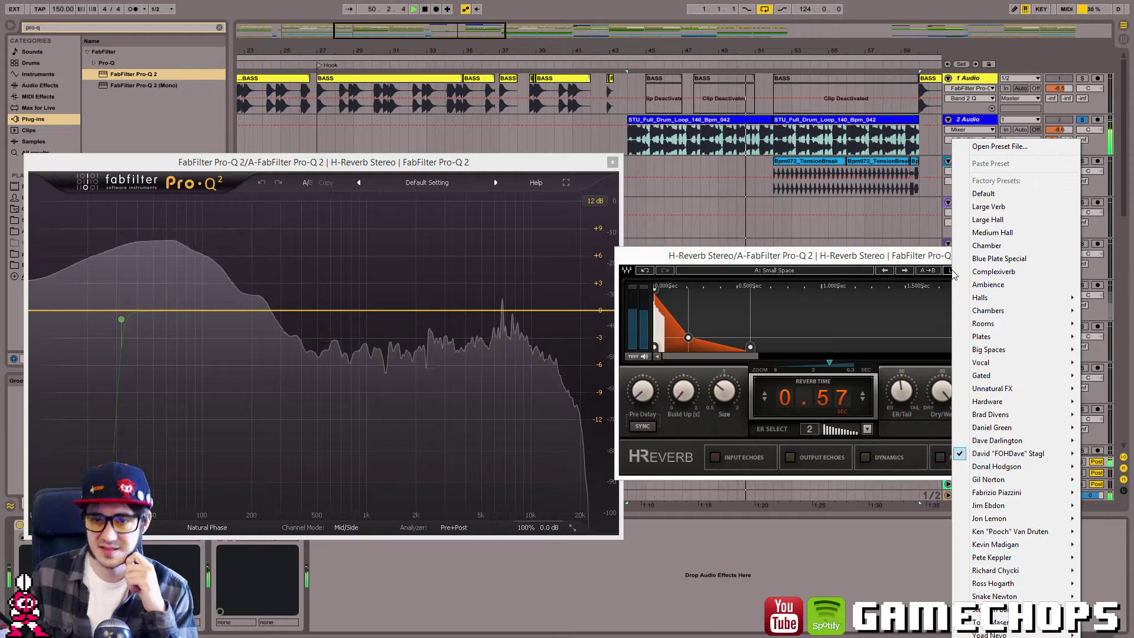
mouse_move(1009, 453)
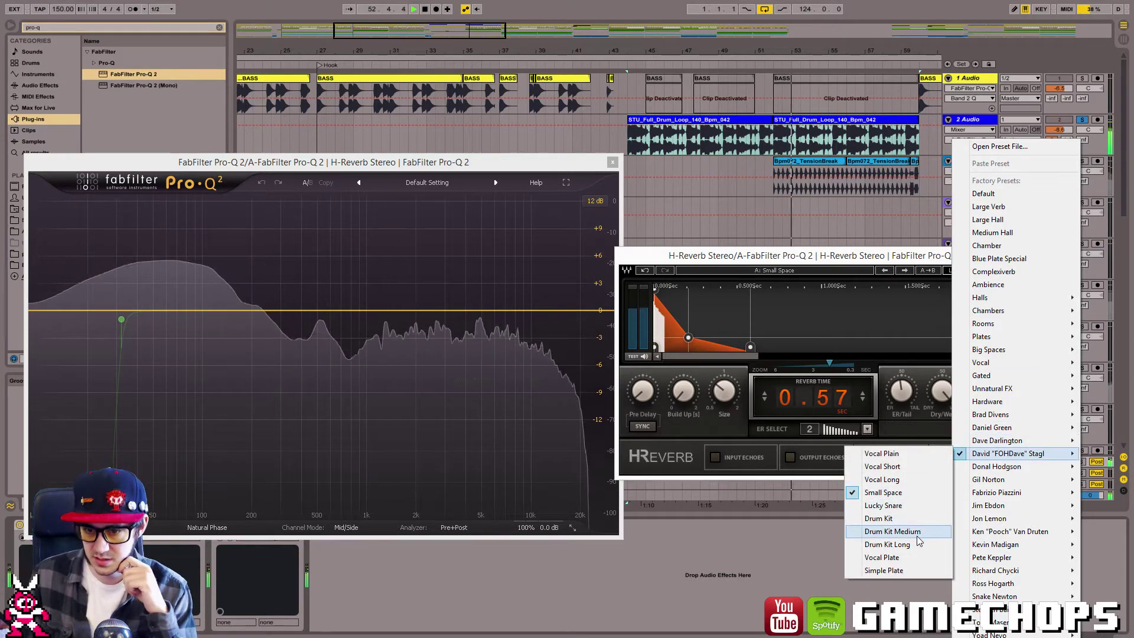
click(905, 571)
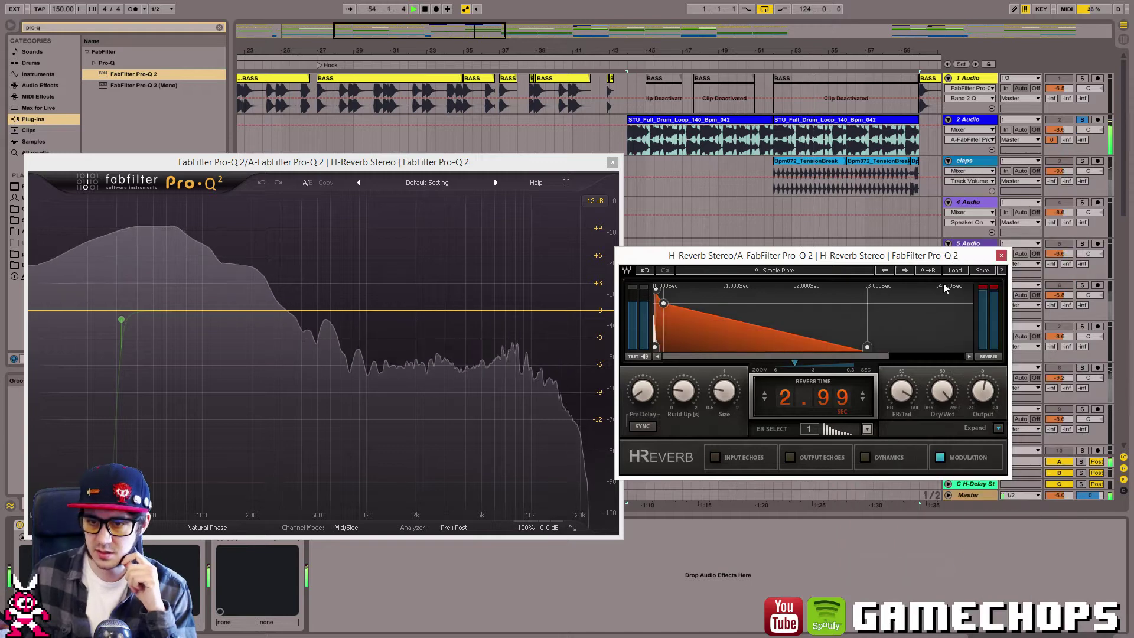
Load the Drum Kit preset in H-Reverb while the drums play.
click(953, 272)
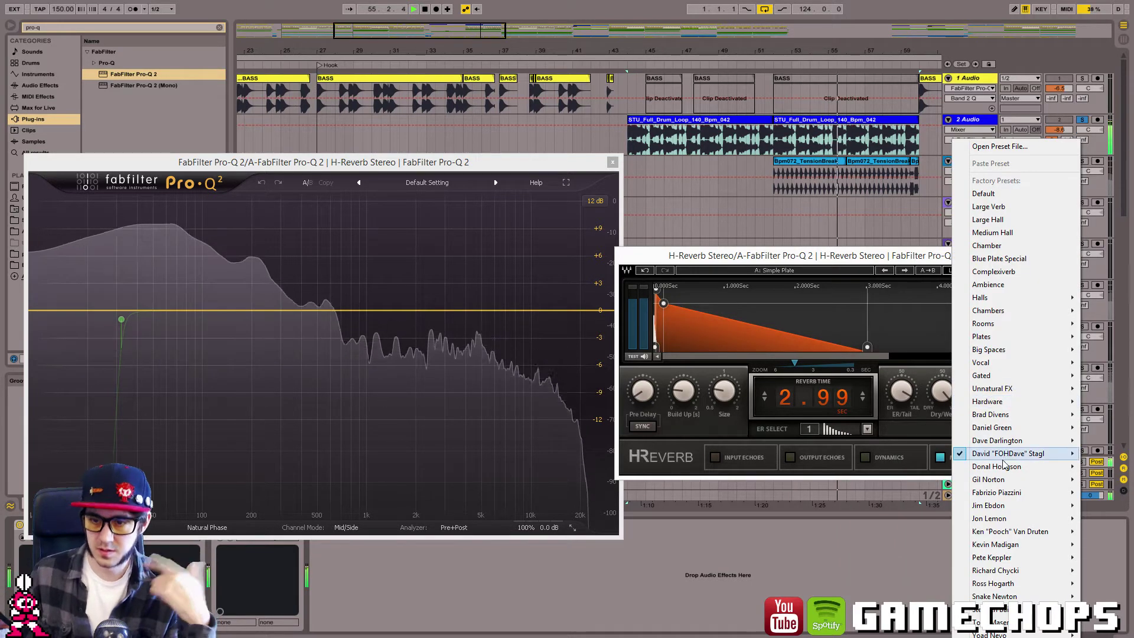
mouse_move(1003, 456)
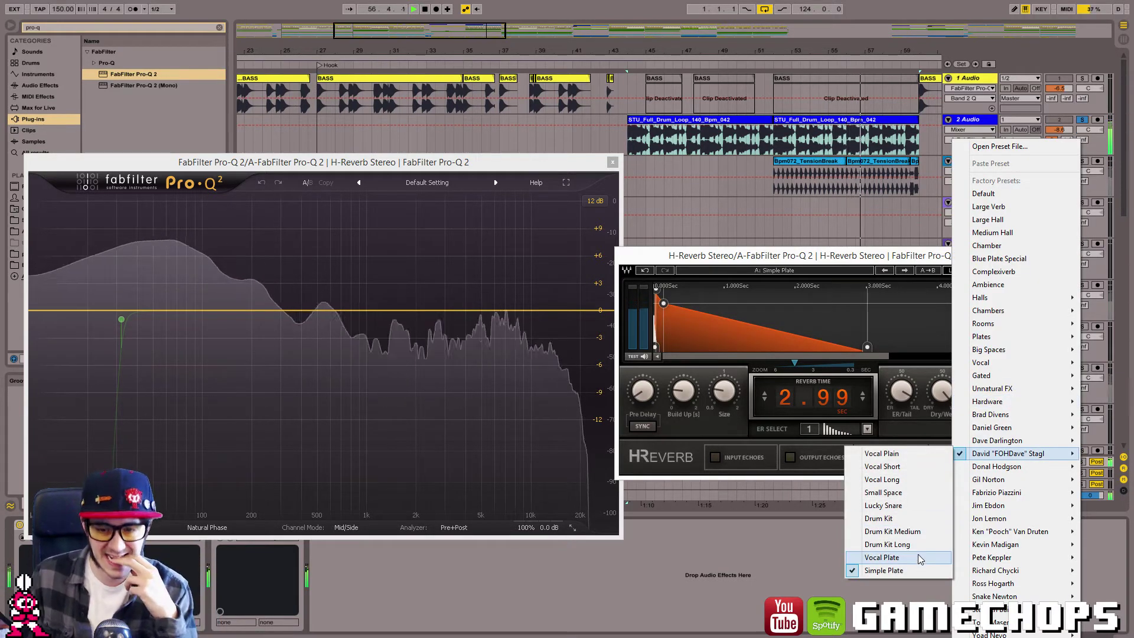
click(910, 519)
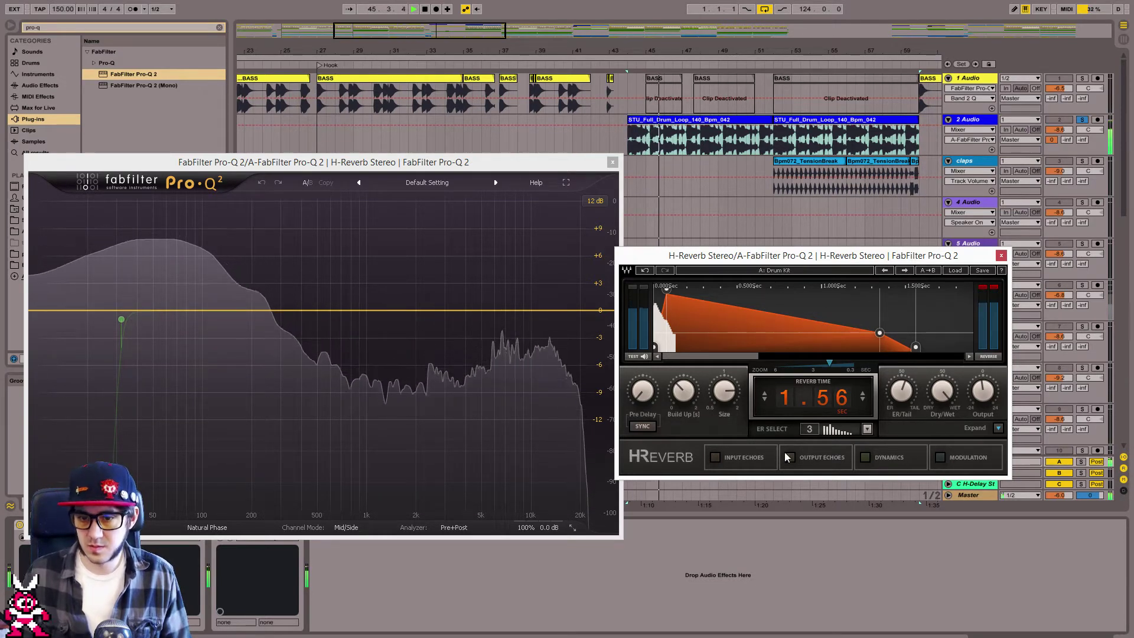
Enable the low-cut band in Pro-Q 2 on return track A and move it to about 772 Hz.
drag(117, 325, 219, 324)
click(102, 447)
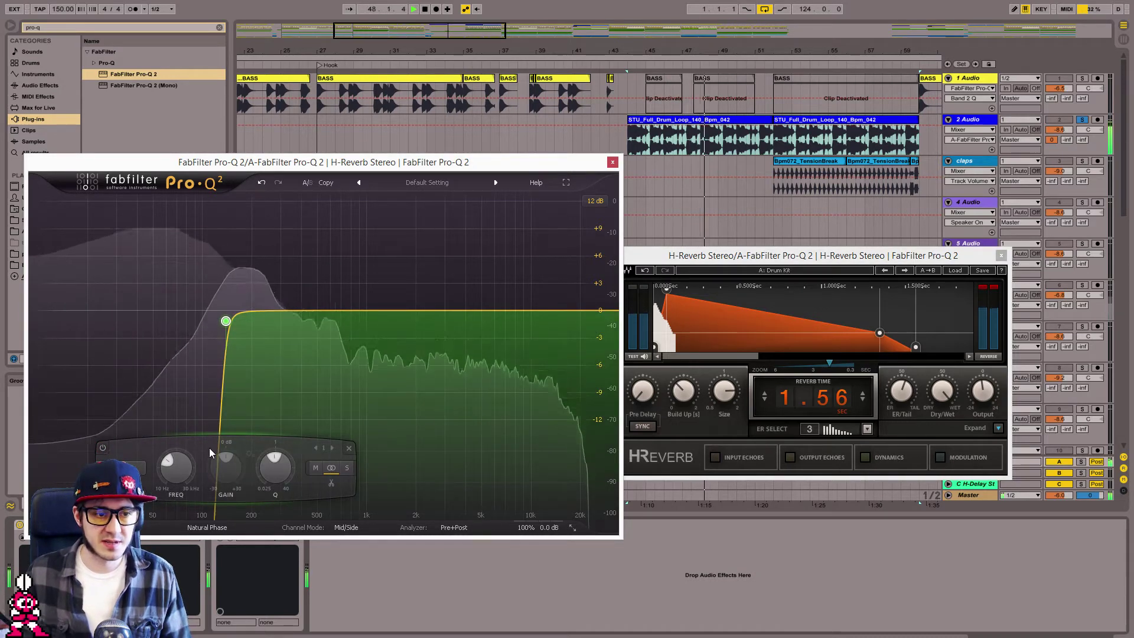
click(175, 325)
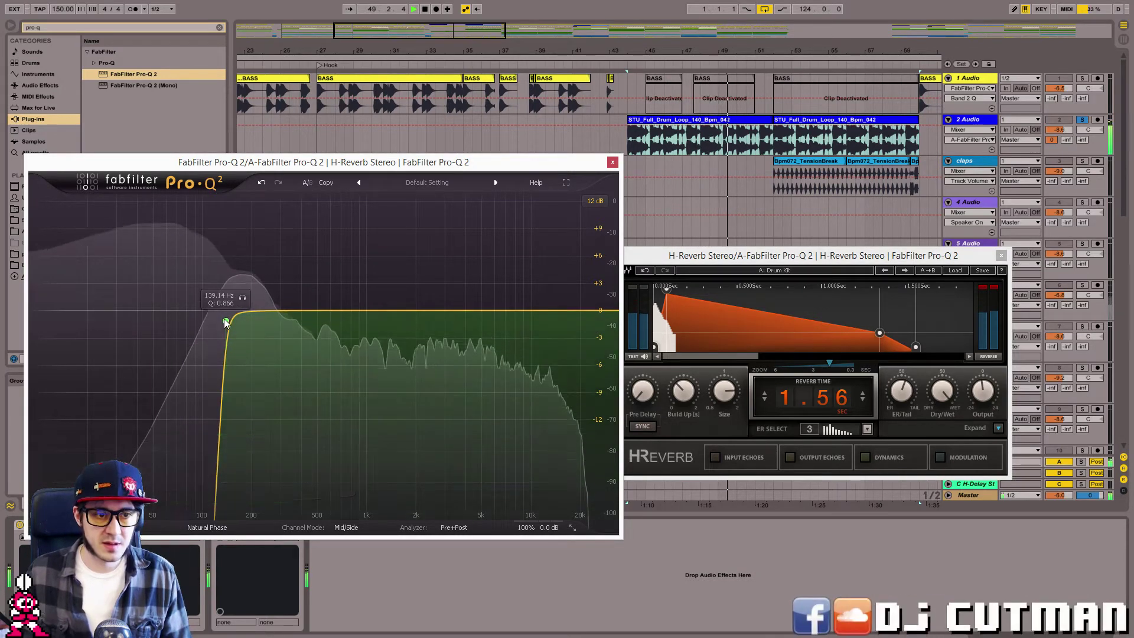
drag(226, 322, 348, 317)
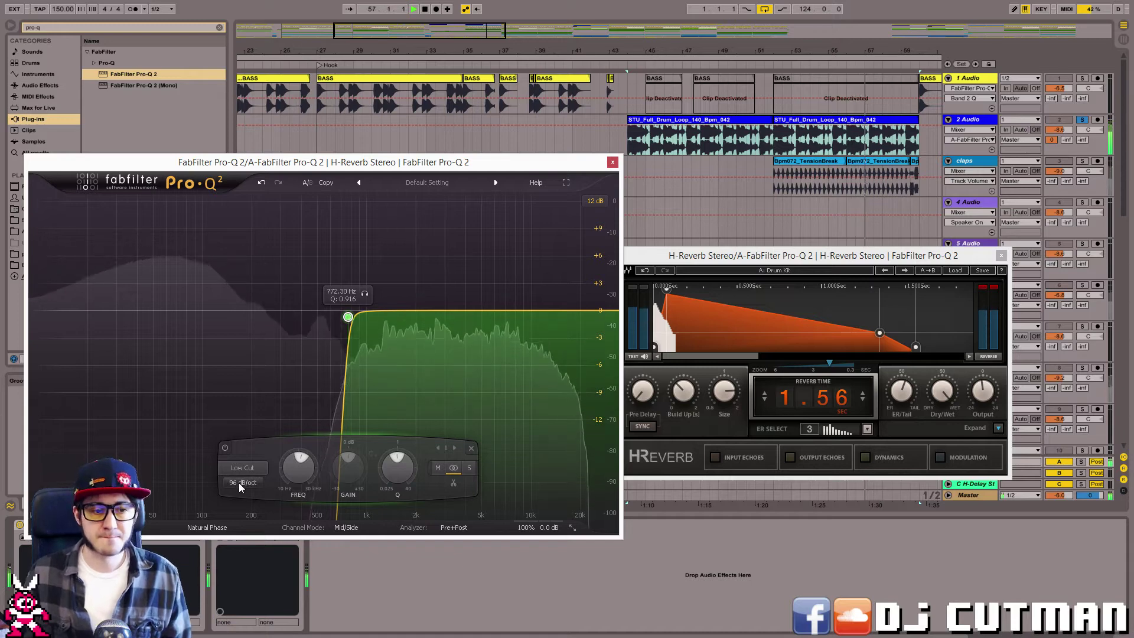
Unsolo 2 Audio, stop playback and close the H-Reverb window.
click(994, 288)
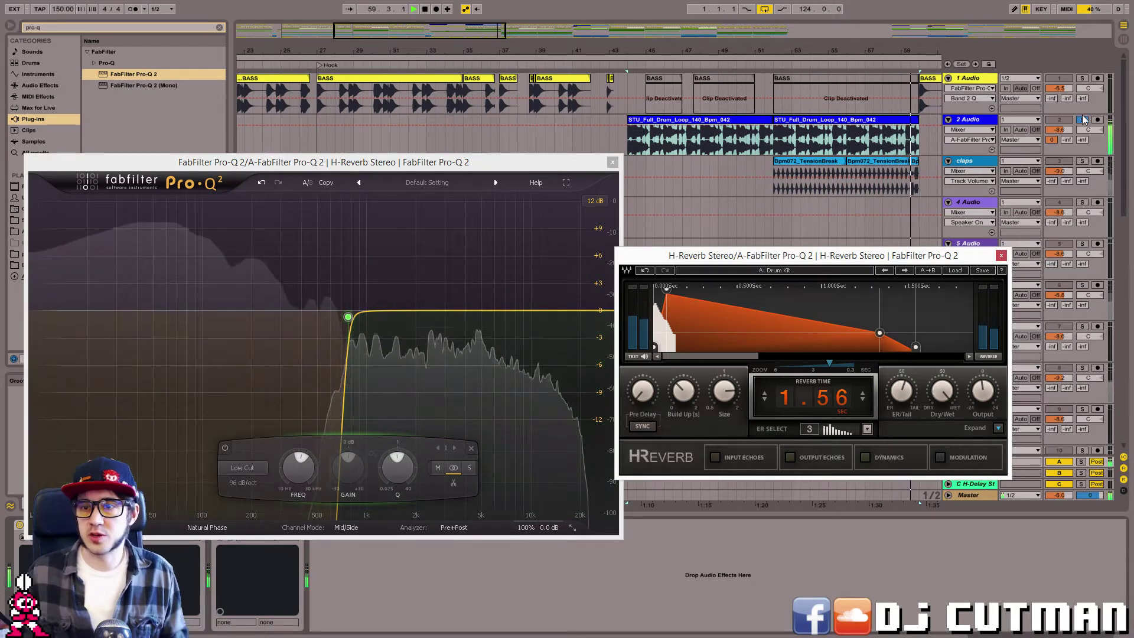
key(space)
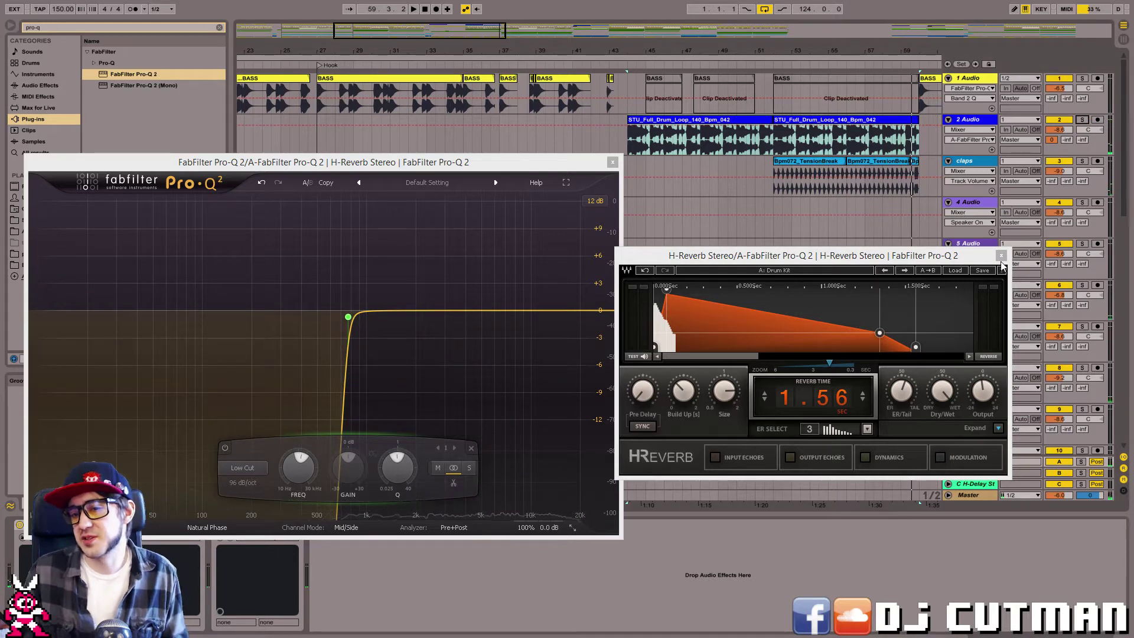
click(1001, 257)
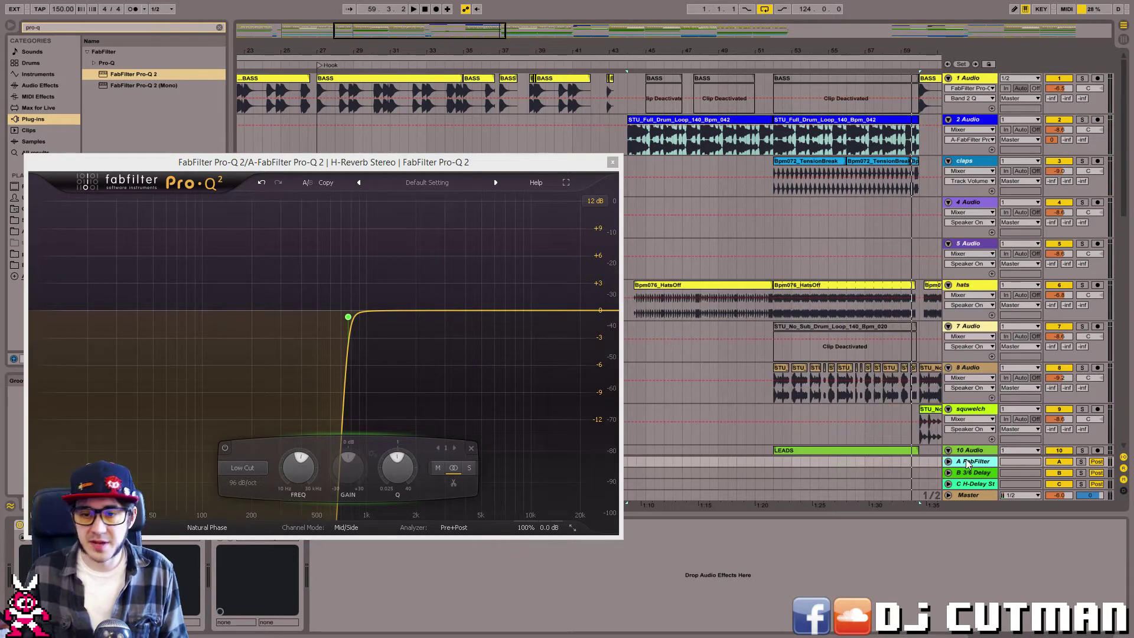
Rename return track A as DrumVerb and the 2 Audio track as Drum Loop 2.
key(ctrl+r)
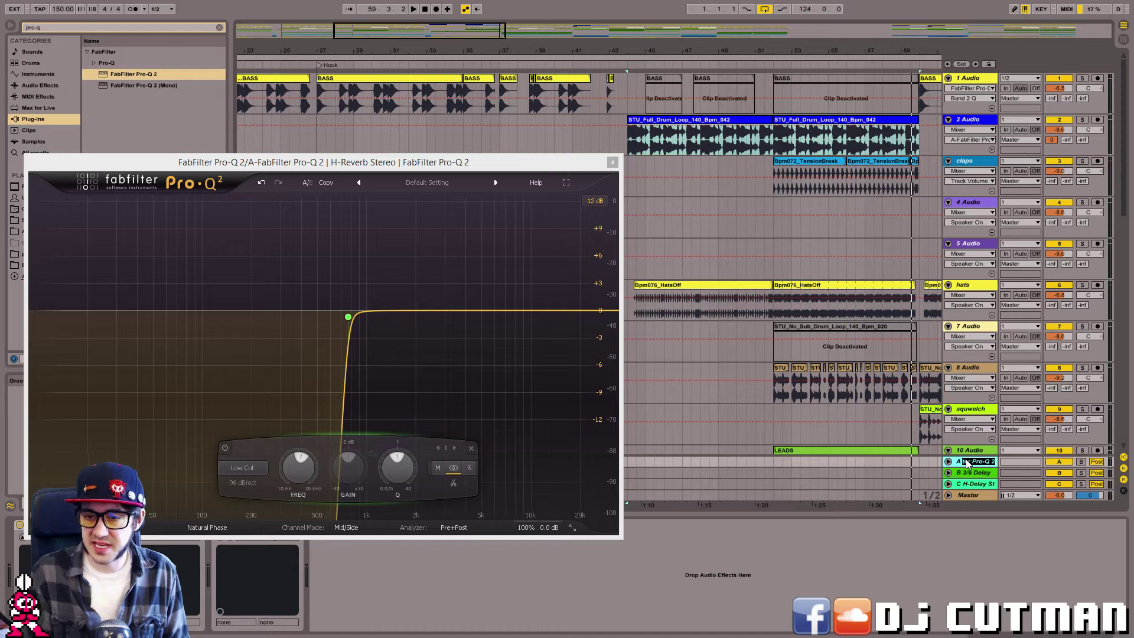
text(R)
key(Return)
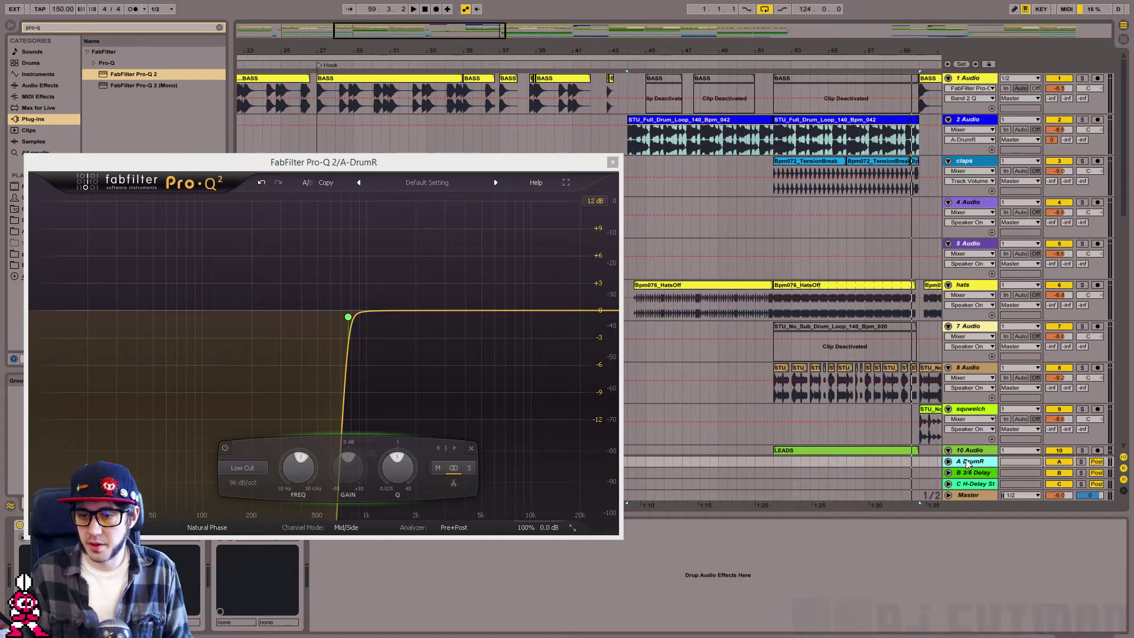
key(BackSpace)
text(Verb)
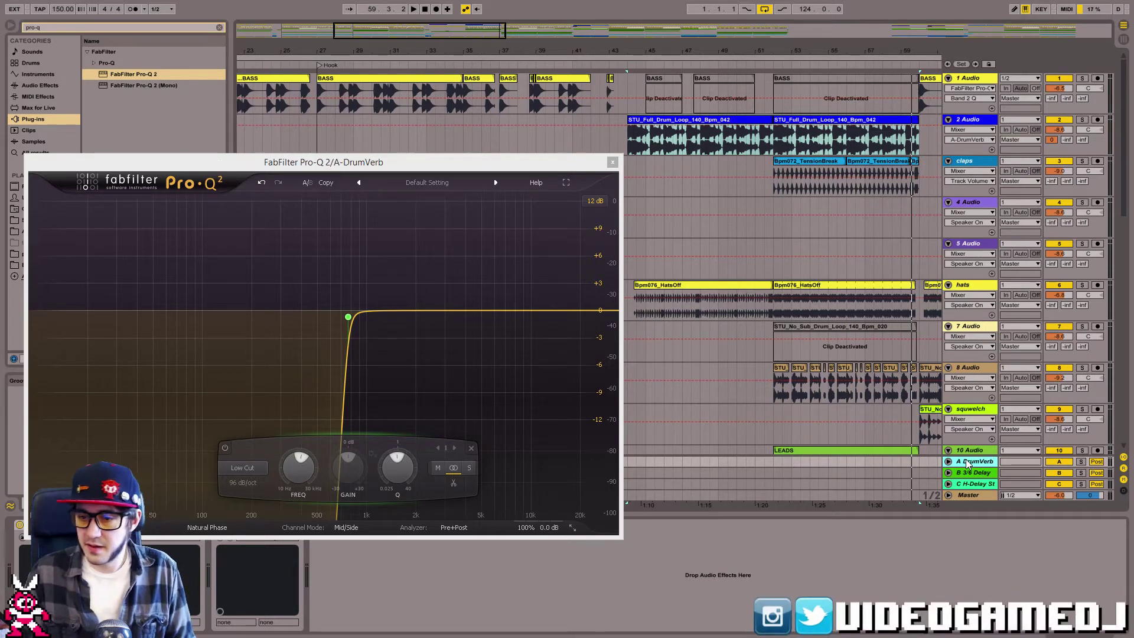
click(964, 122)
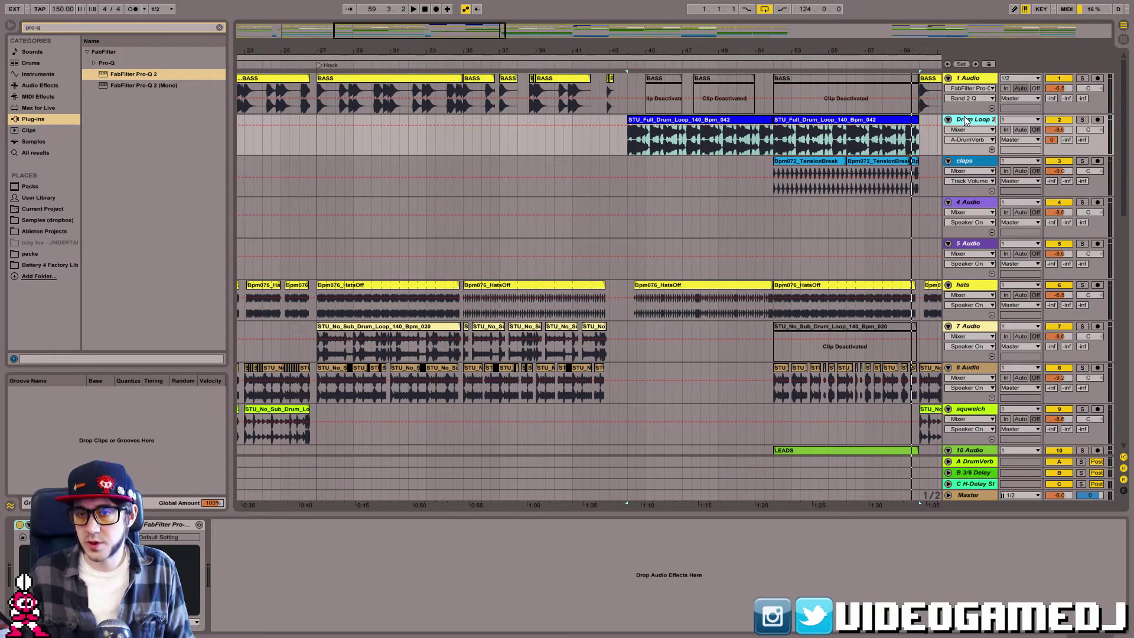
Start playback and lower the Drum Loop 42 track's send to DrumVerb to -11 dB.
key(space)
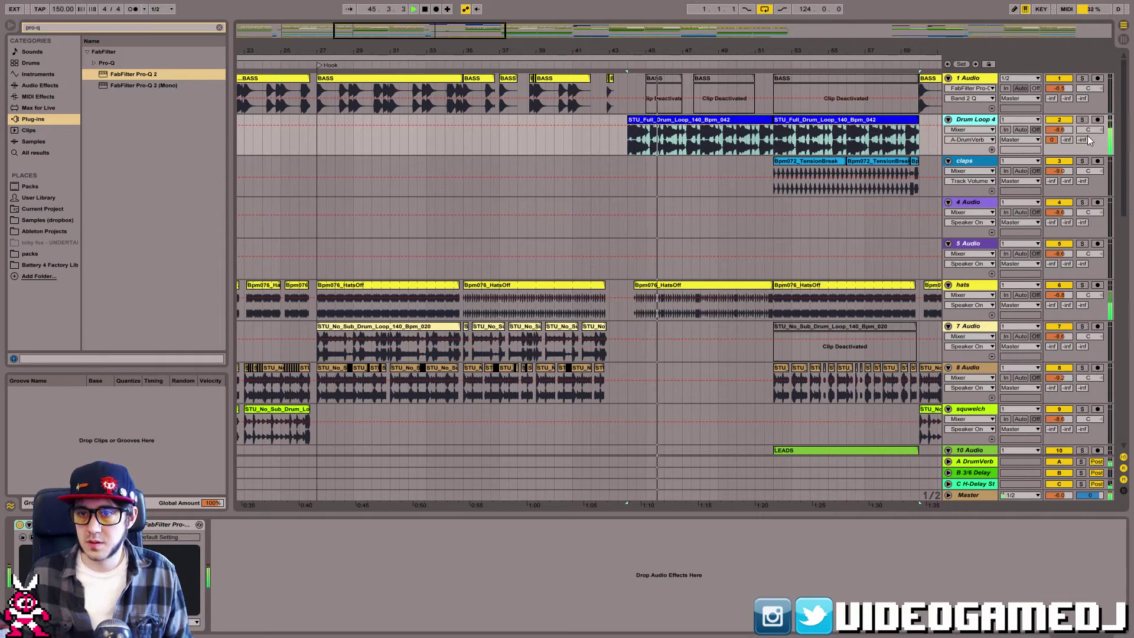
key(Tab)
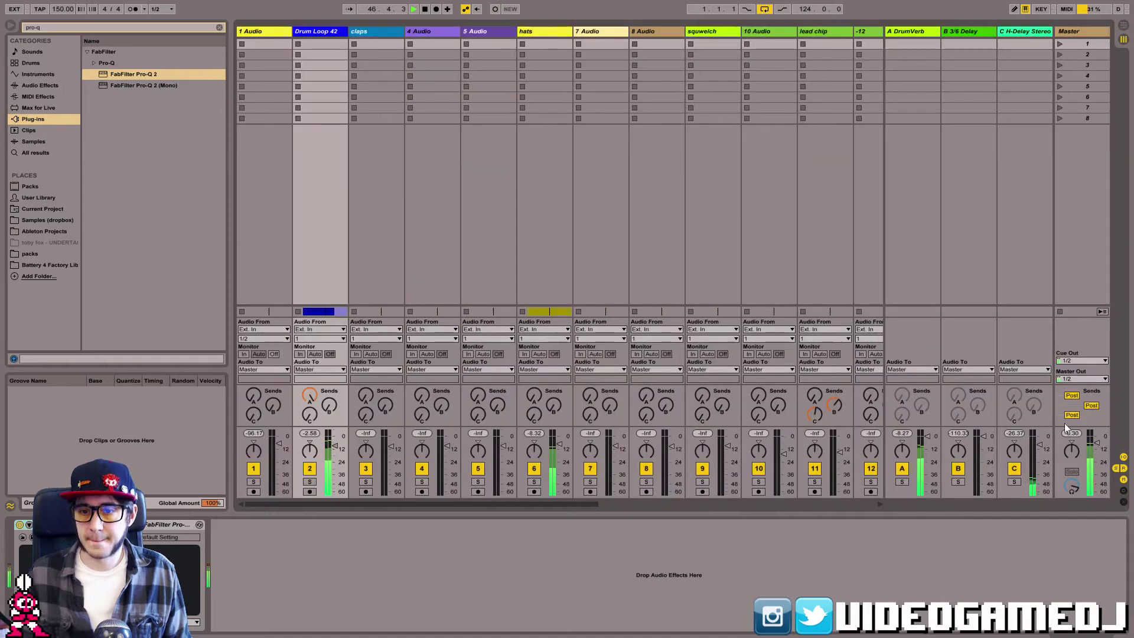
key(Tab)
drag(1052, 140, 1051, 157)
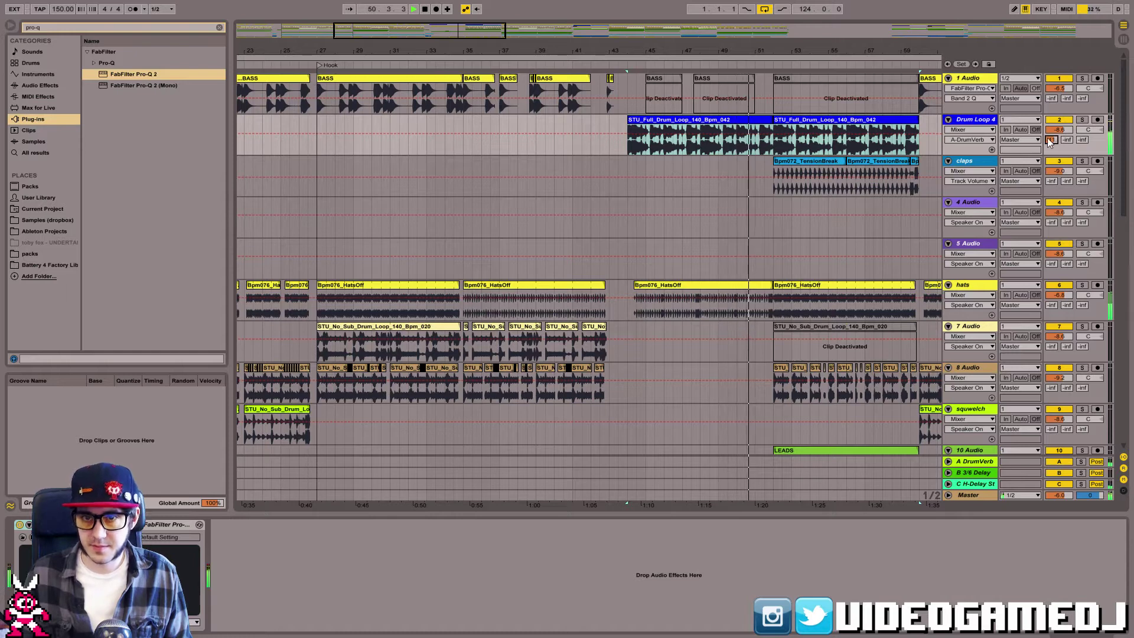
Solo the DrumVerb return and set its Pro-Q 2 low cut to about 248 Hz with a 24 dB/oct slope.
click(1080, 461)
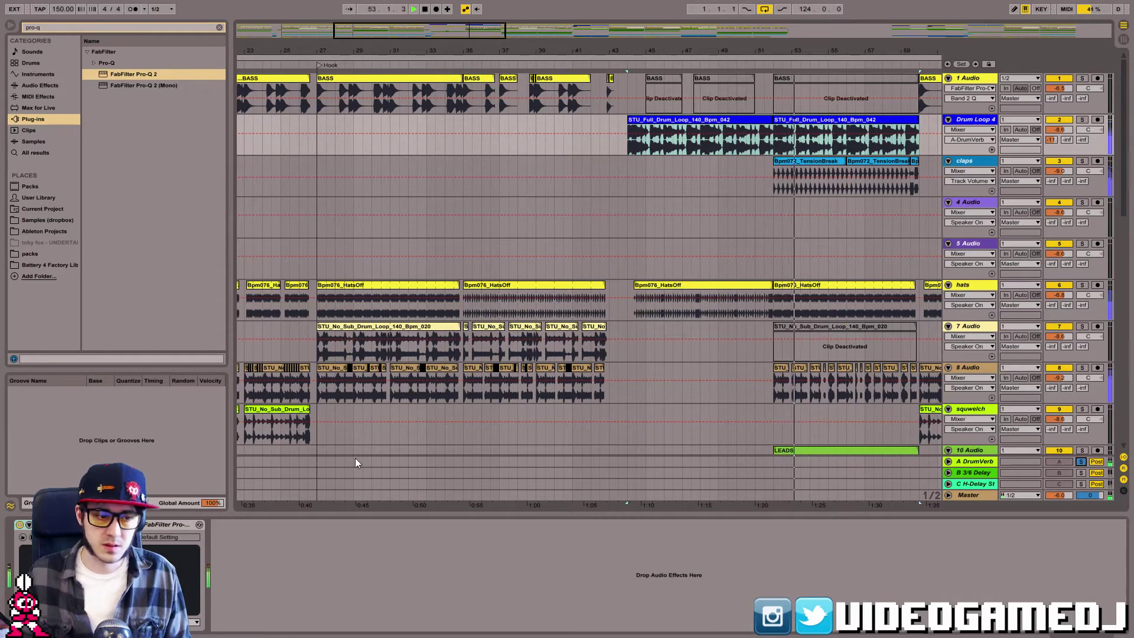
click(973, 461)
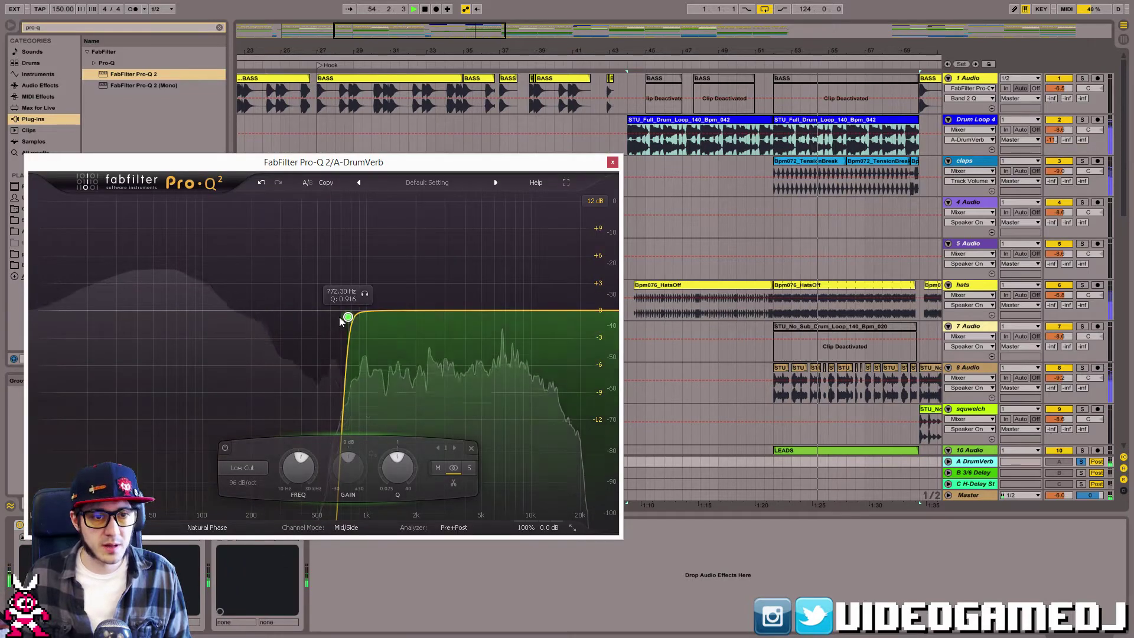
drag(348, 316, 322, 331)
click(169, 483)
click(185, 536)
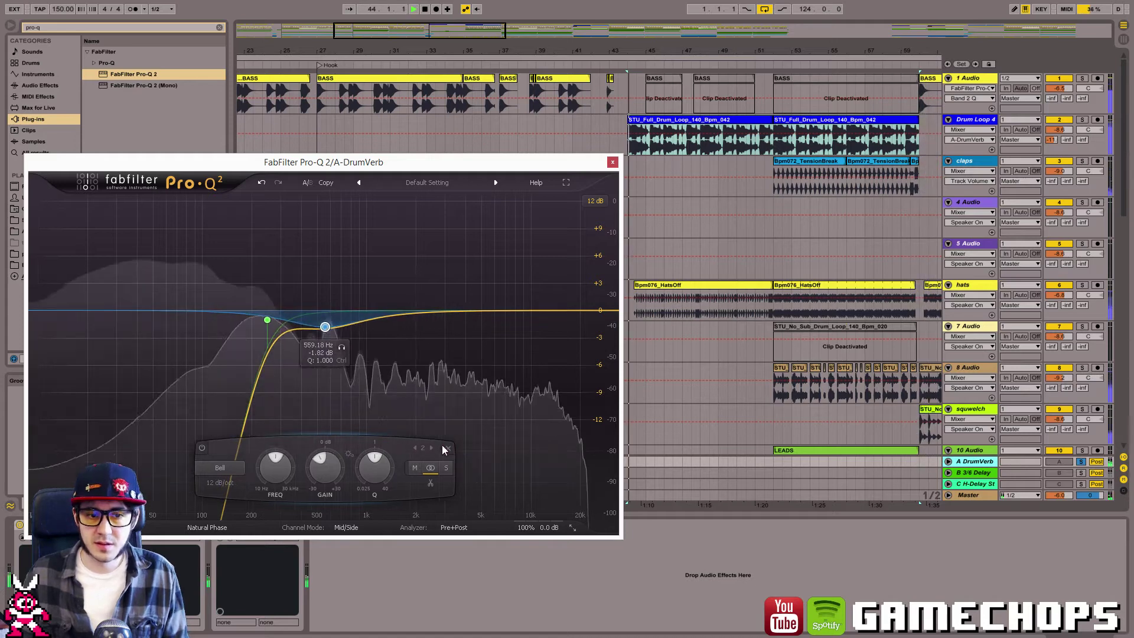
click(448, 448)
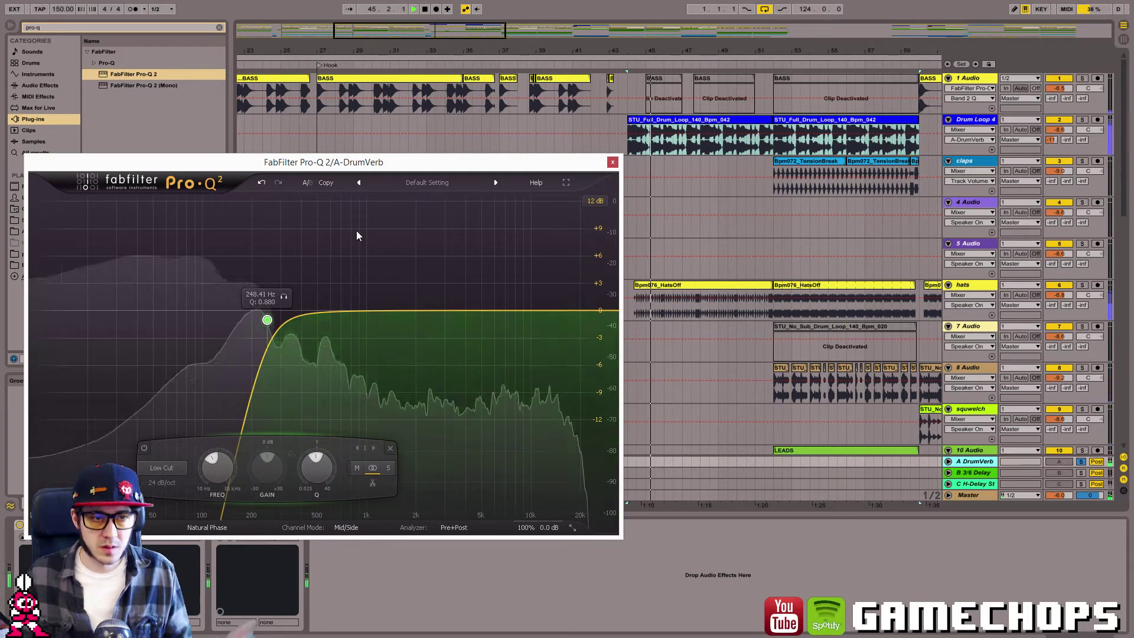
drag(583, 165, 590, 121)
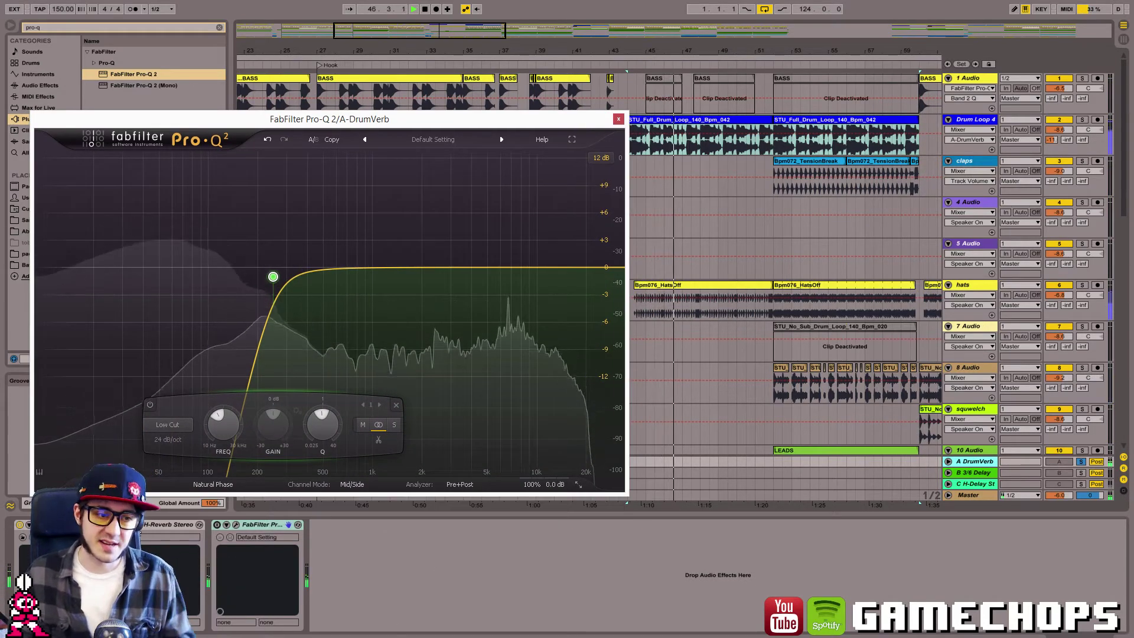
Expand H-Reverb on DrumVerb, set the reverb EQ gains to -12.6, -7.1, 4.8 and -10.9 dB, and set the low damping frequency to 139.
click(38, 524)
drag(823, 257, 719, 198)
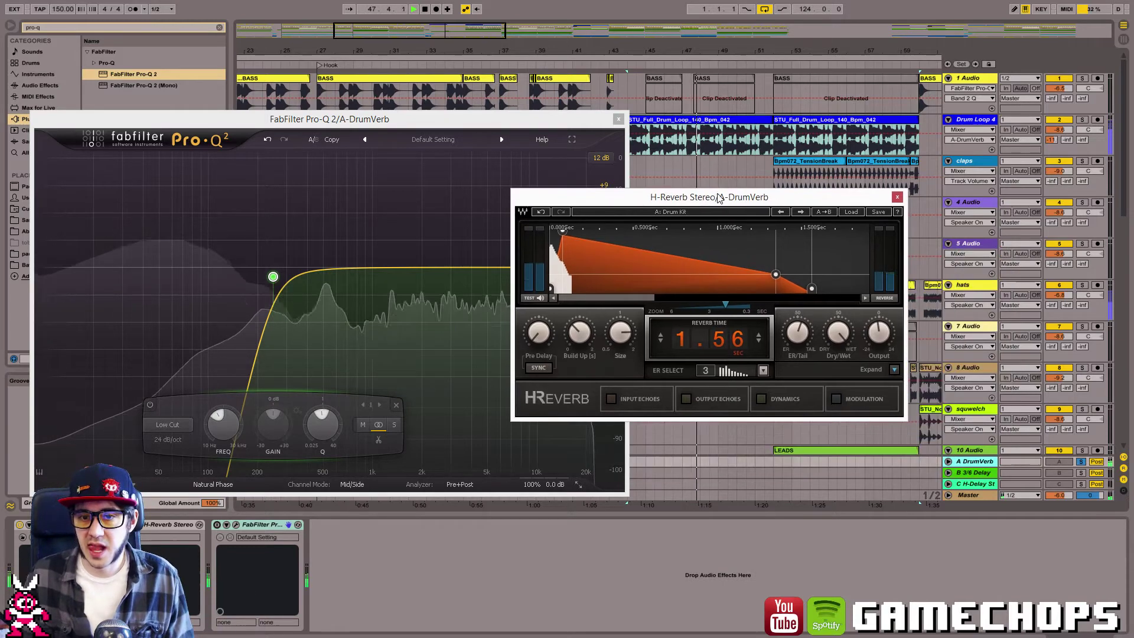
click(894, 369)
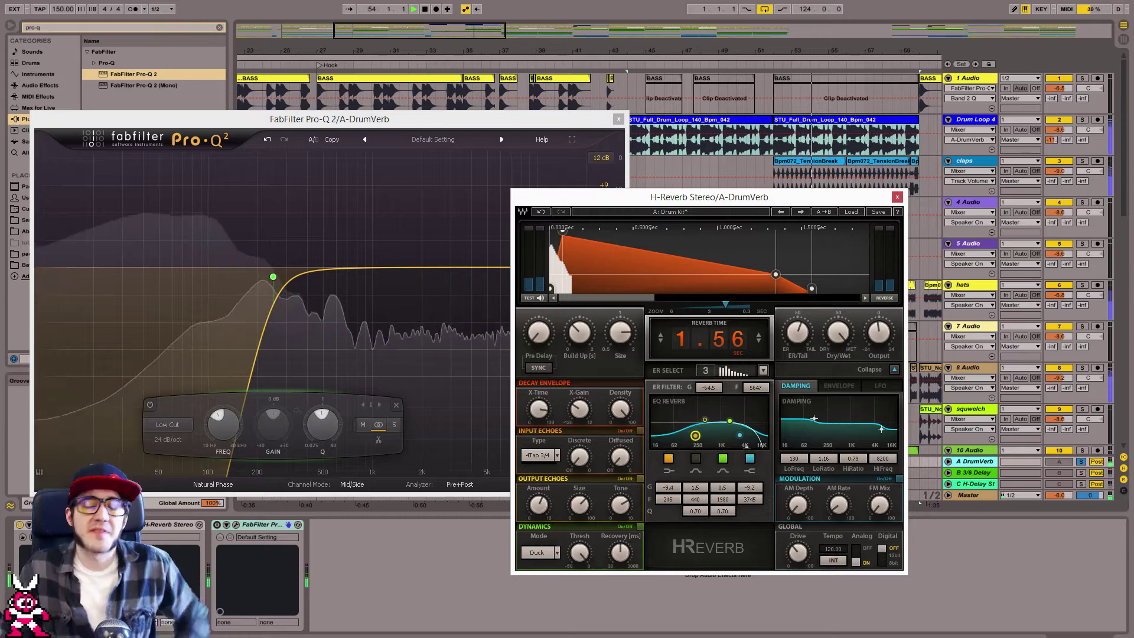
drag(695, 435, 697, 440)
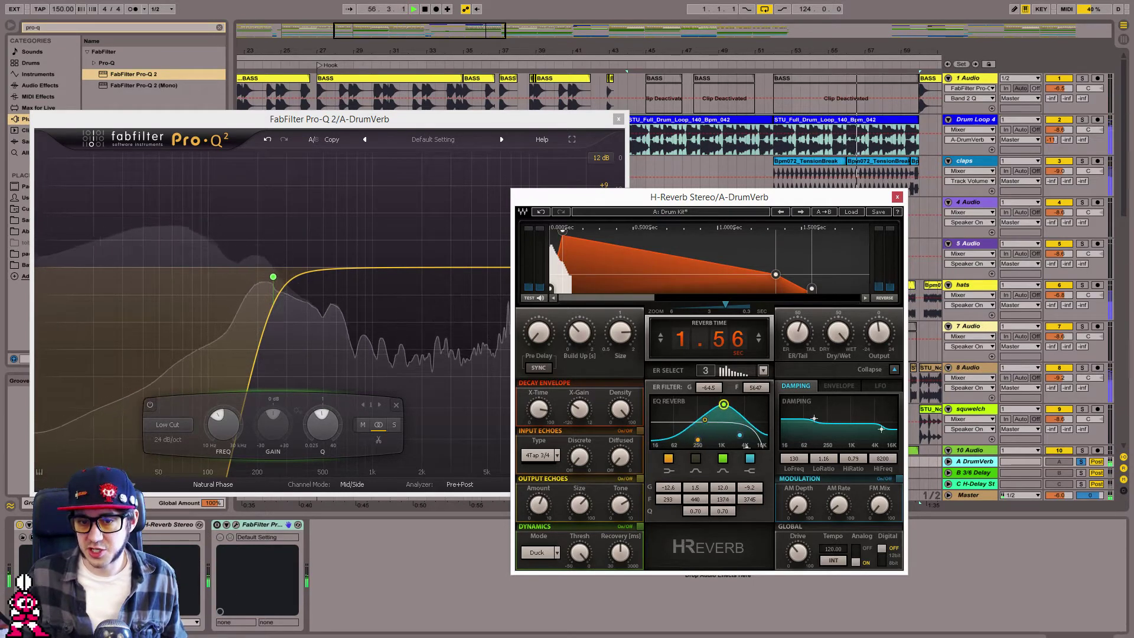
drag(724, 405, 715, 430)
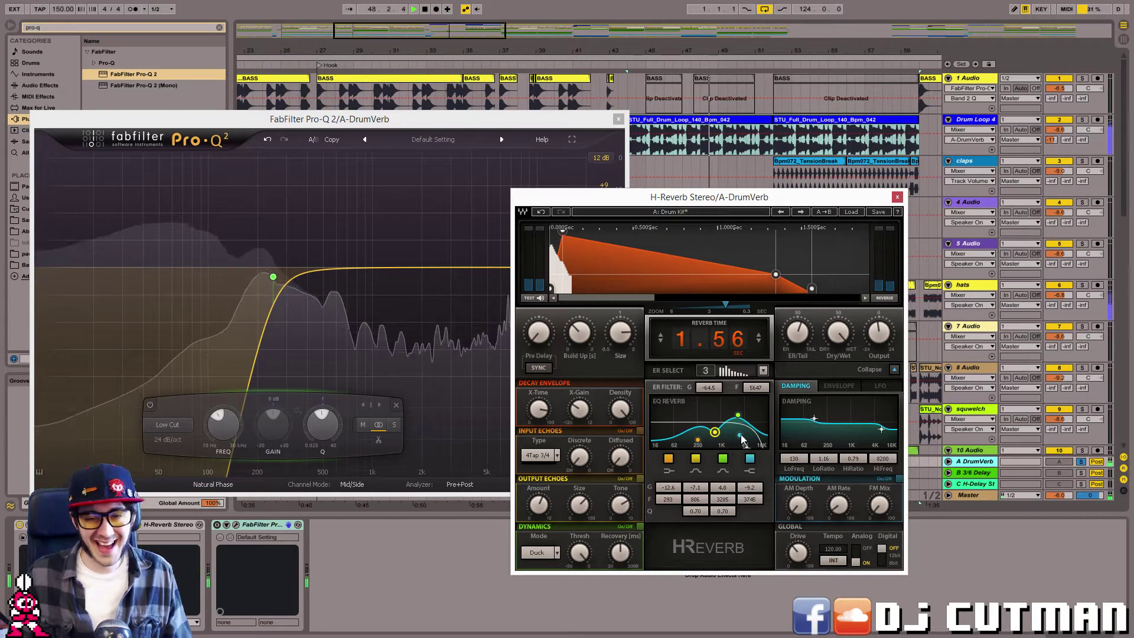
drag(738, 435, 735, 436)
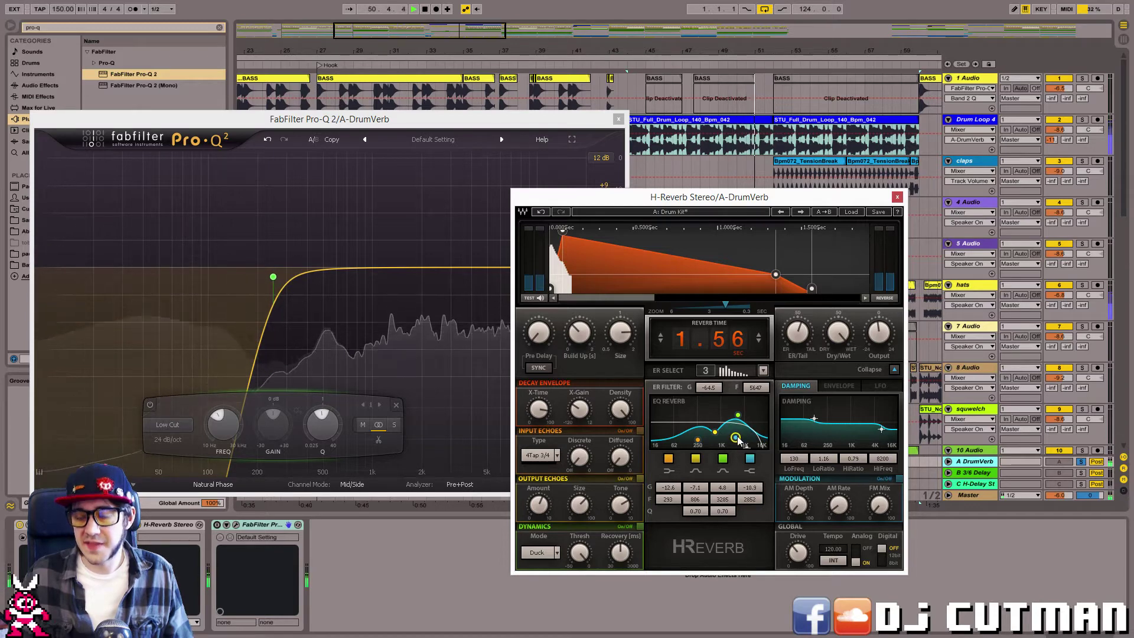
drag(736, 438, 735, 438)
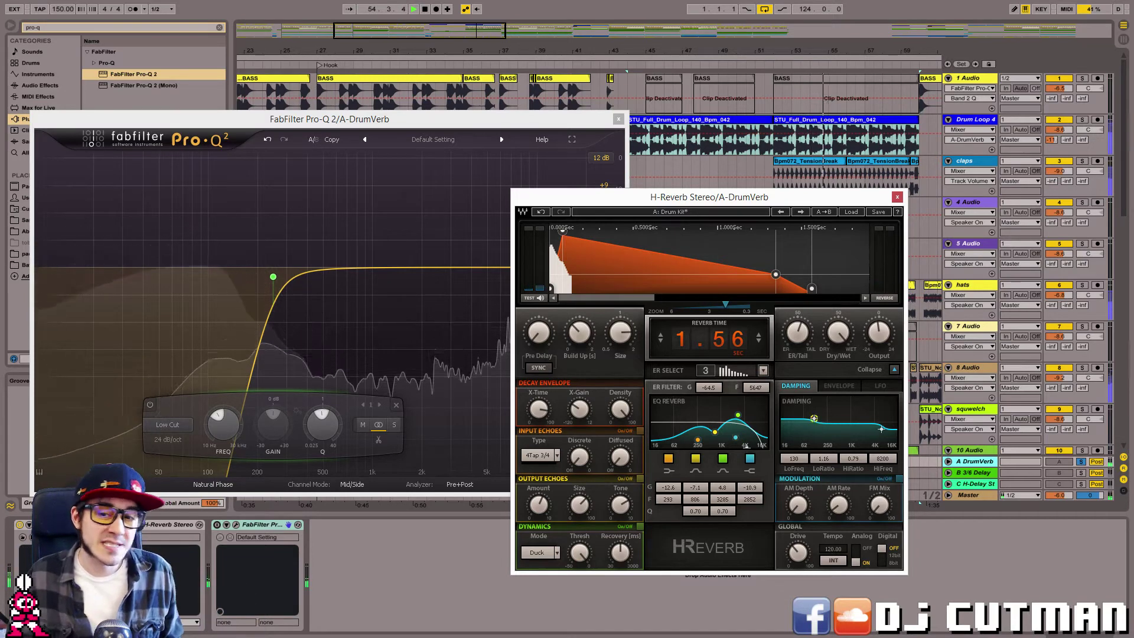
drag(813, 418, 815, 419)
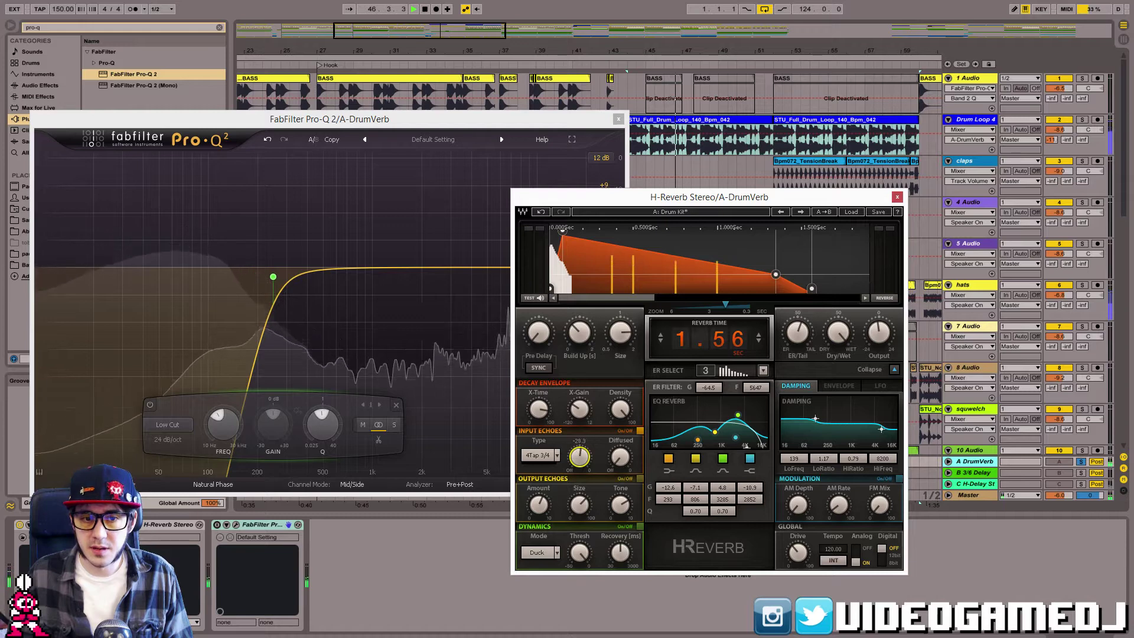
Raise the Discrete level of H-Reverb's input echoes and set the echo type to 2Tap St 8th.
drag(579, 456, 579, 409)
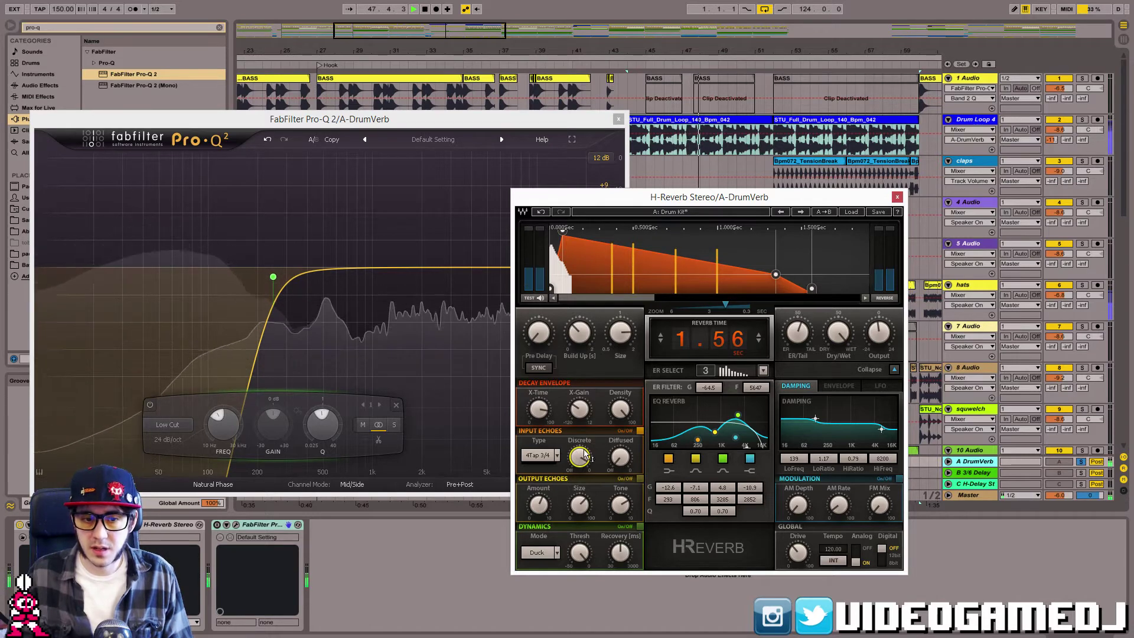
click(552, 455)
click(556, 455)
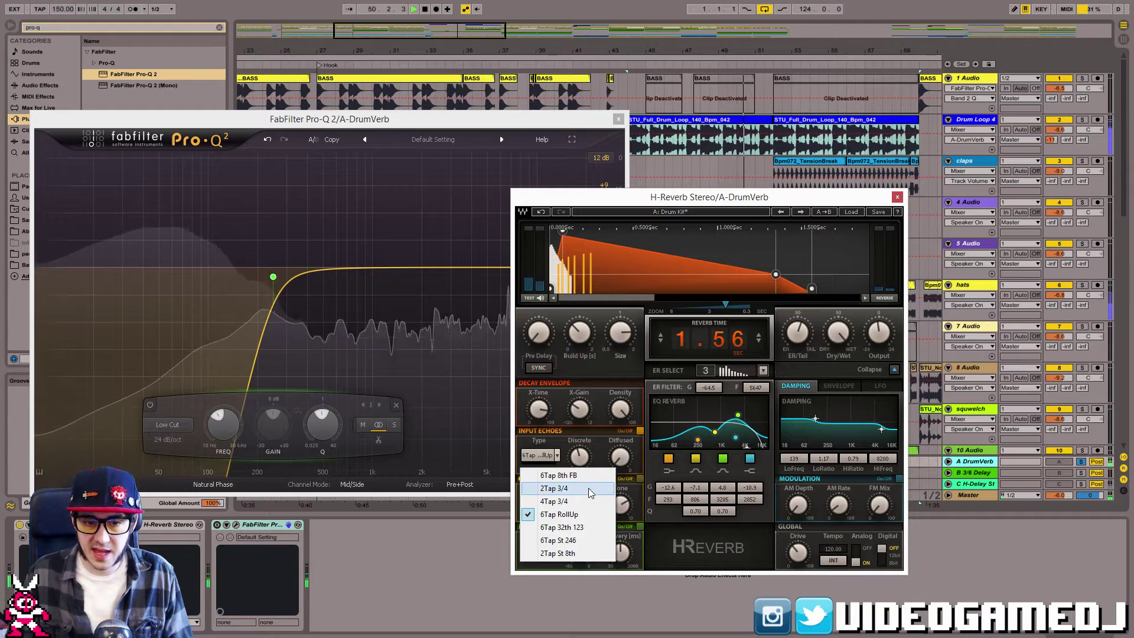
click(555, 553)
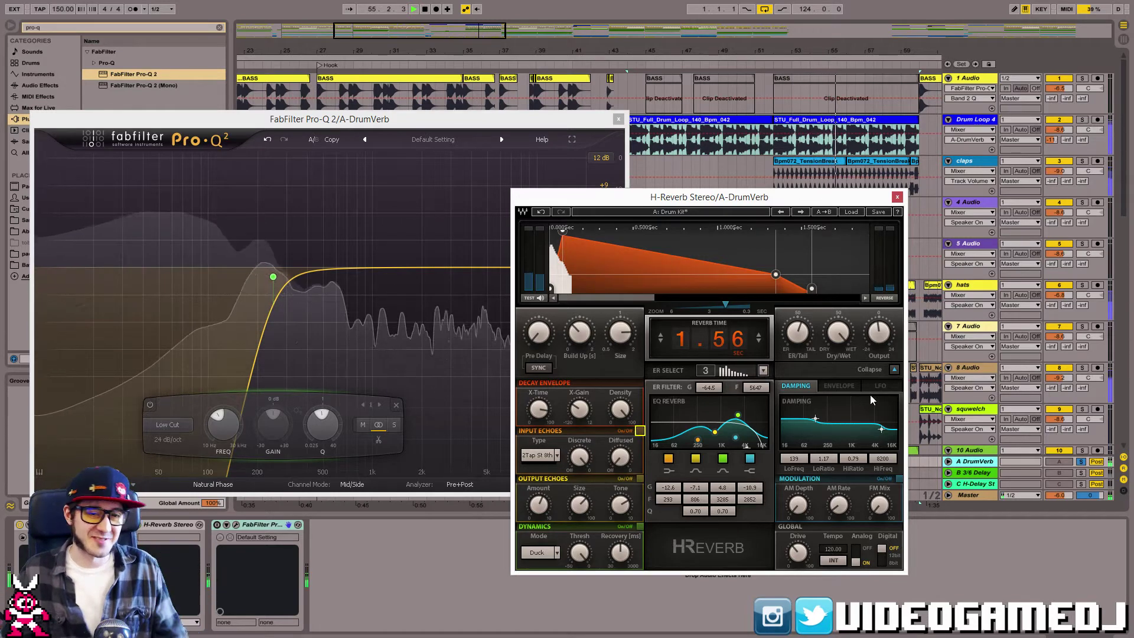
Audition other input echo types such as 6Tap RollUp and 6Tap St 246, then return to 2Tap St 8th and switch input echoes off.
click(641, 431)
click(555, 456)
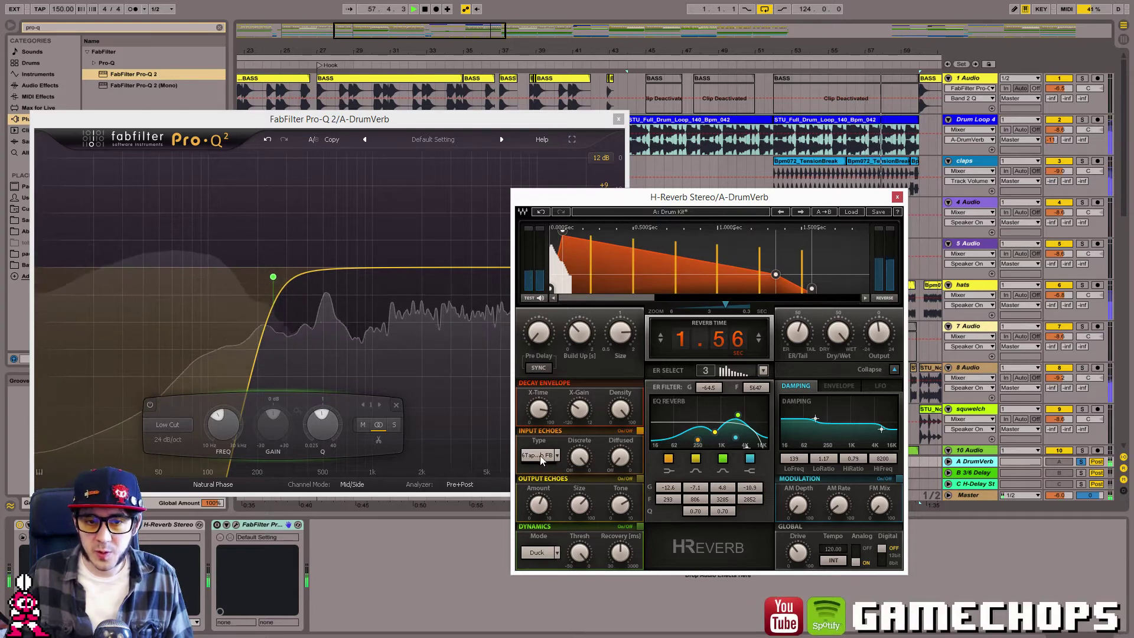
click(542, 459)
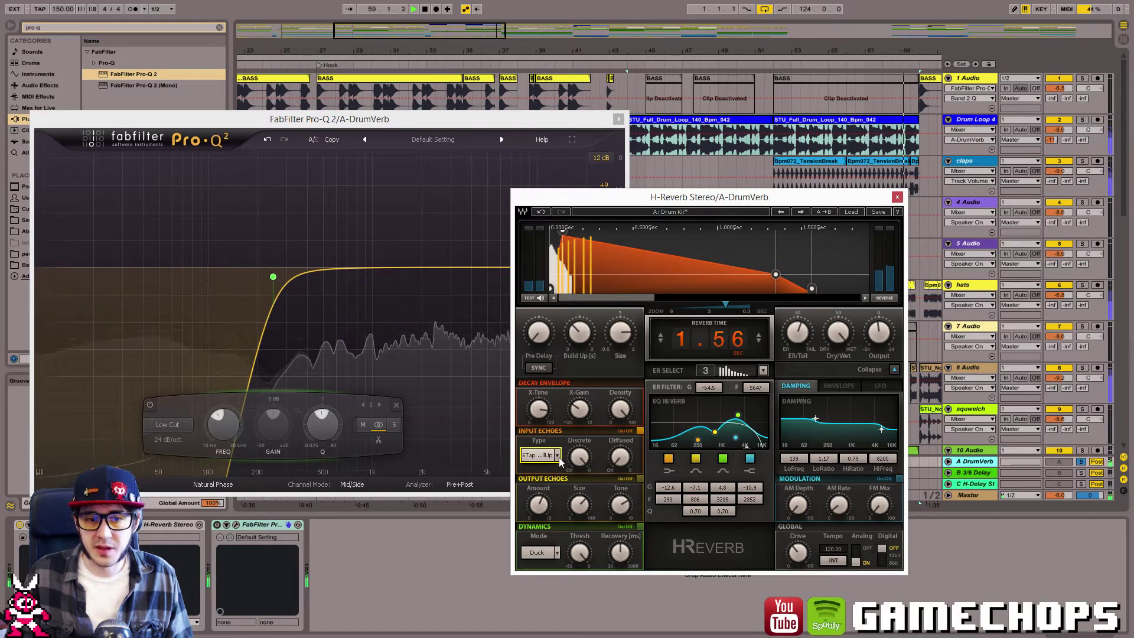
click(535, 459)
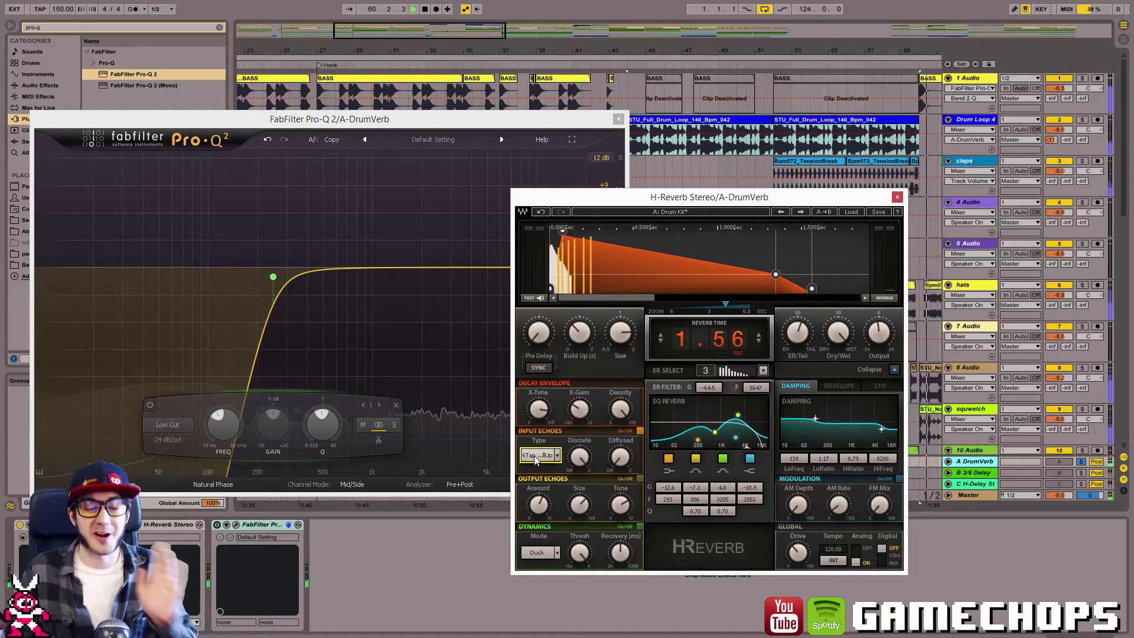
key(space)
key(space)
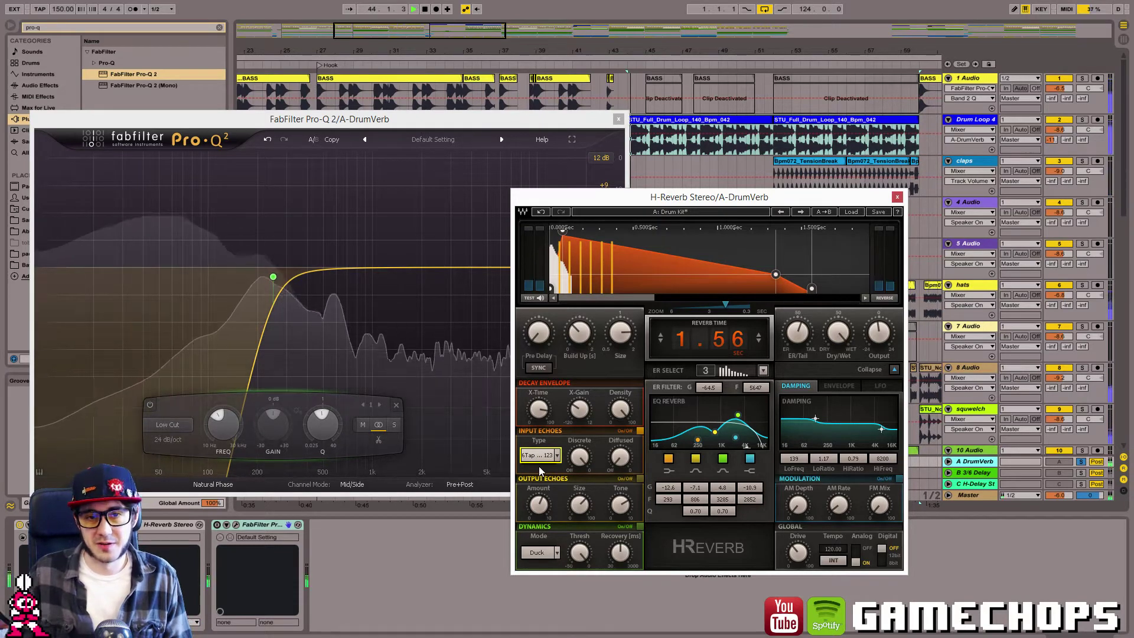
click(531, 458)
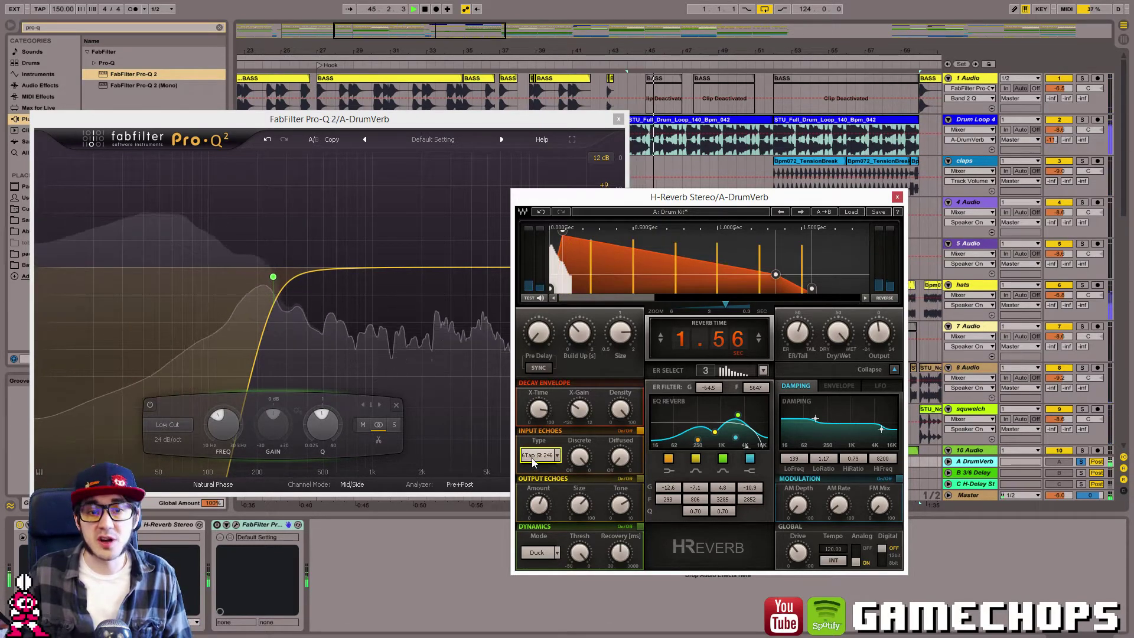
click(533, 459)
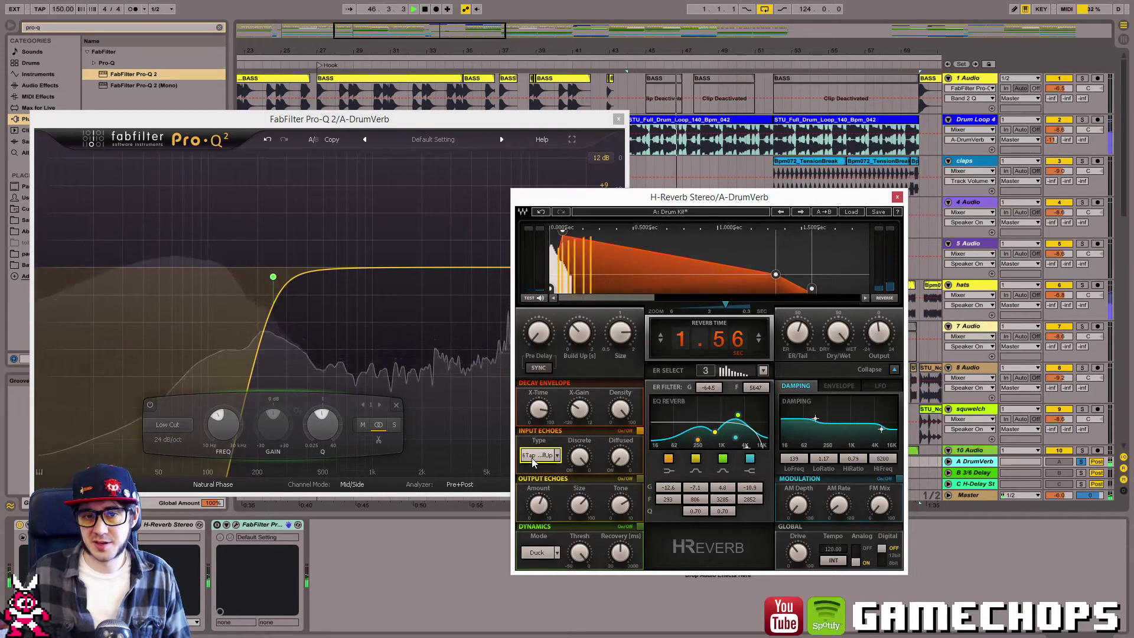
click(533, 460)
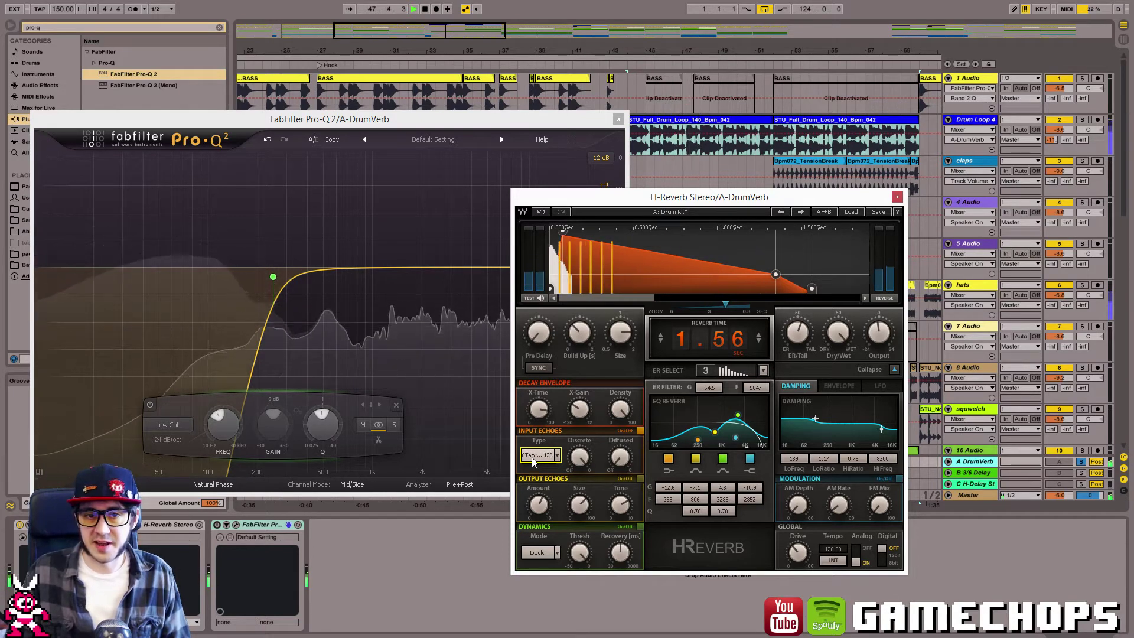
click(531, 457)
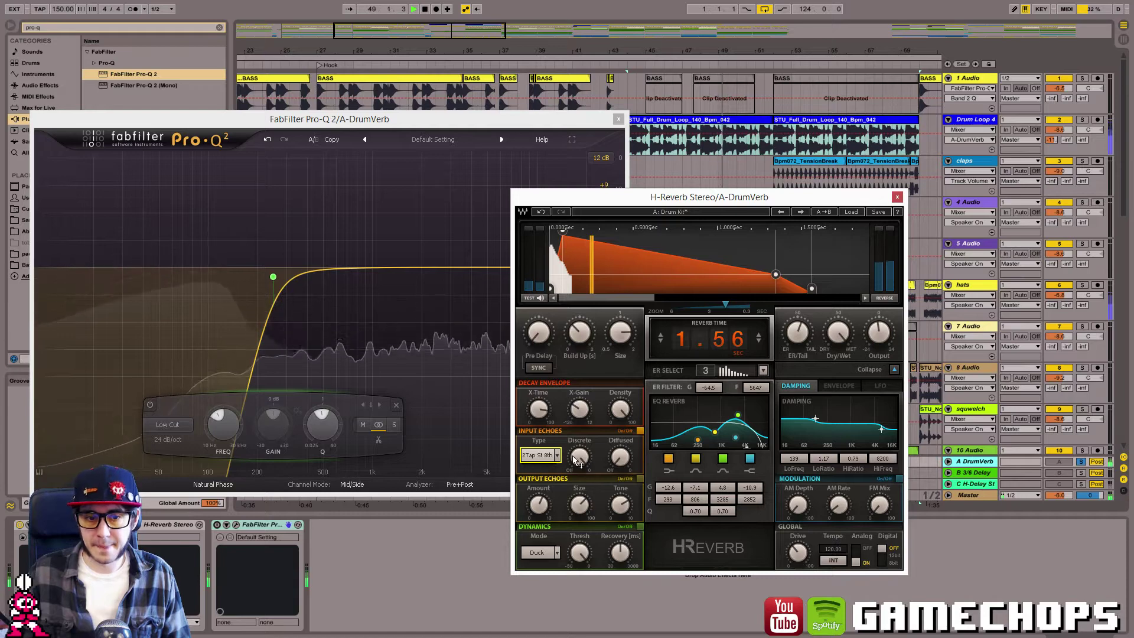
click(640, 430)
Enable H-Reverb's output echoes, adjust their Amount, and close the H-Reverb and Pro-Q 2 windows.
click(639, 478)
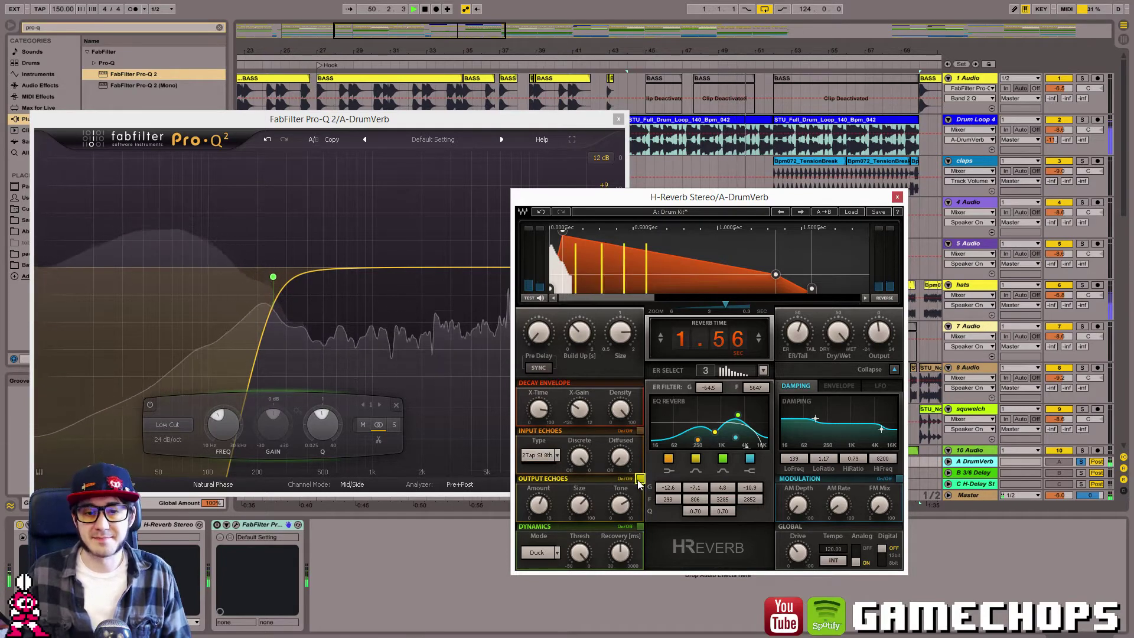
drag(543, 500, 543, 492)
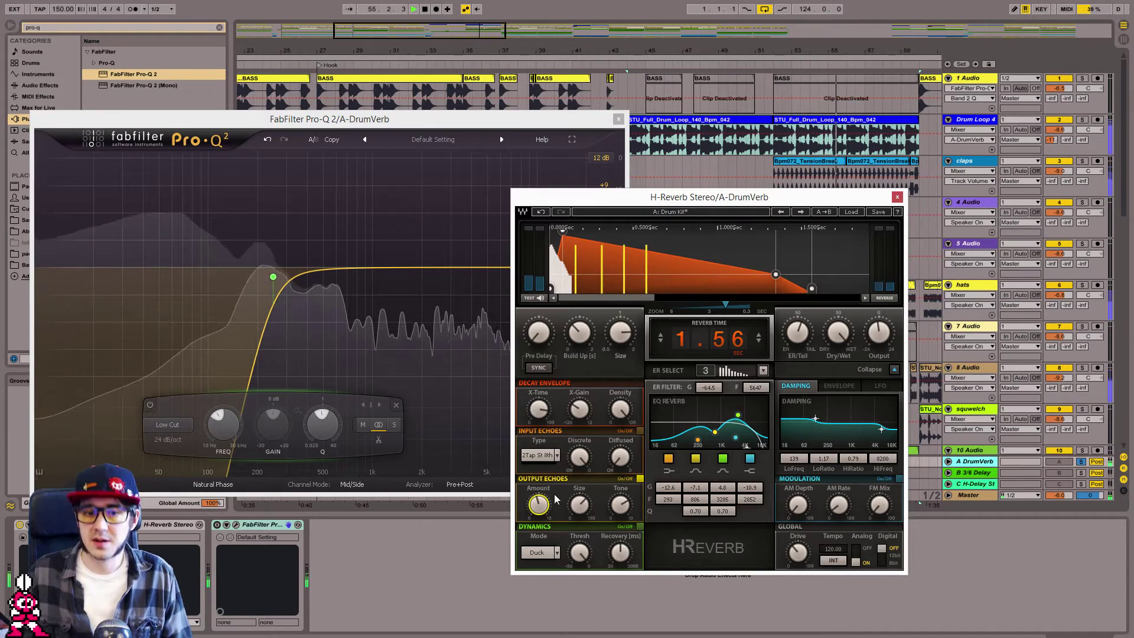
click(897, 196)
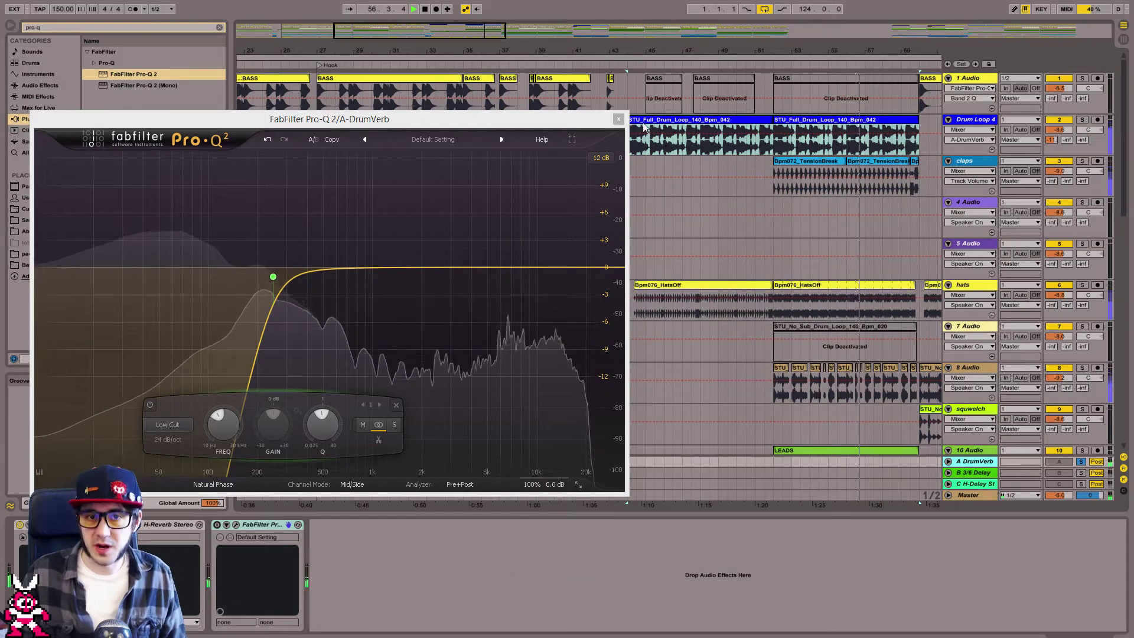
click(618, 119)
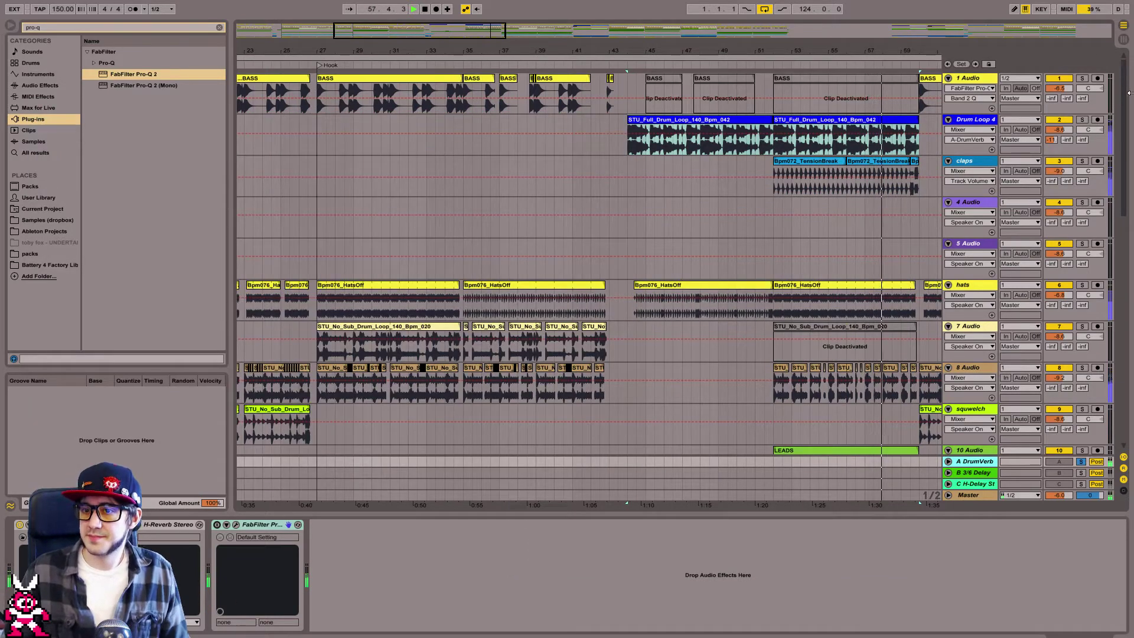
Solo Drum Loop 42 and hats, set the hats track's DrumVerb send to -4.0 dB, and stop playback.
click(1082, 120)
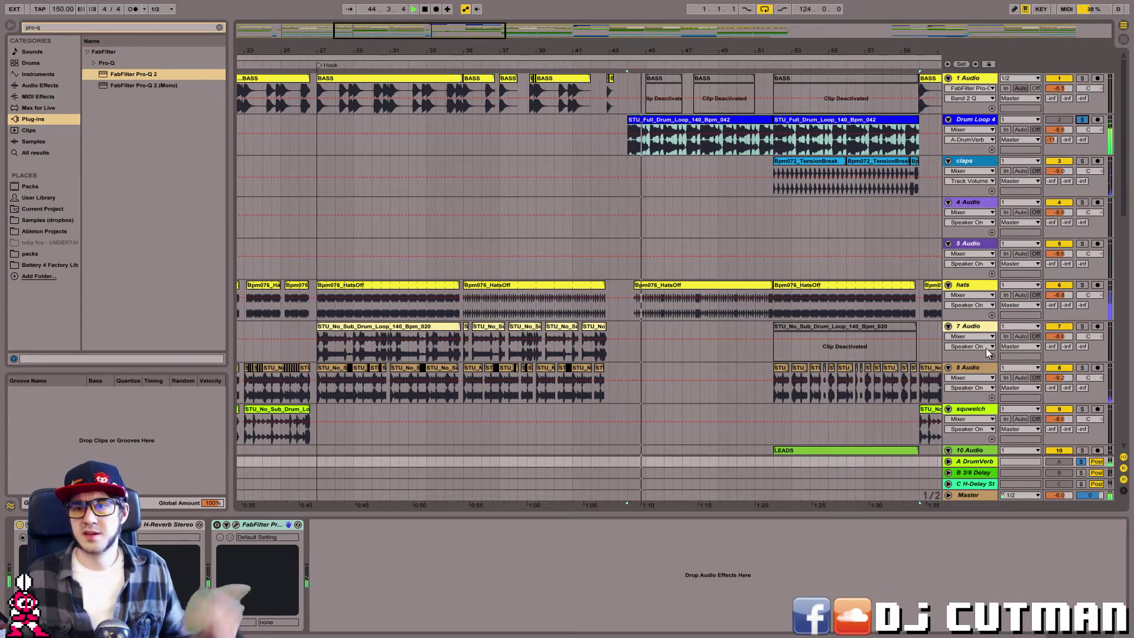
click(1081, 286)
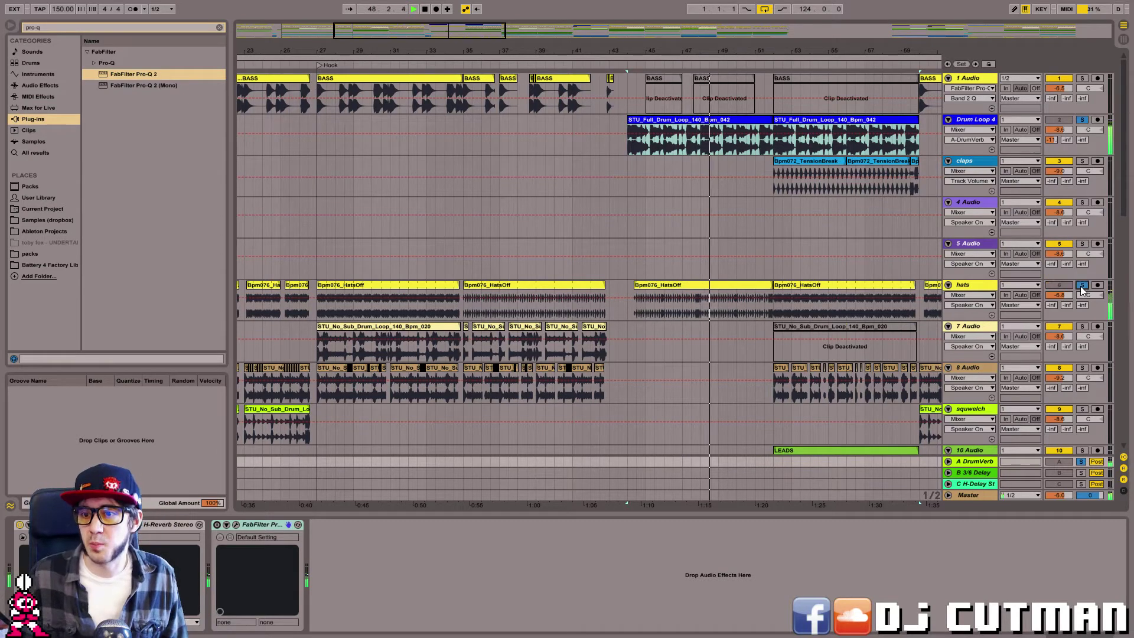
click(1067, 304)
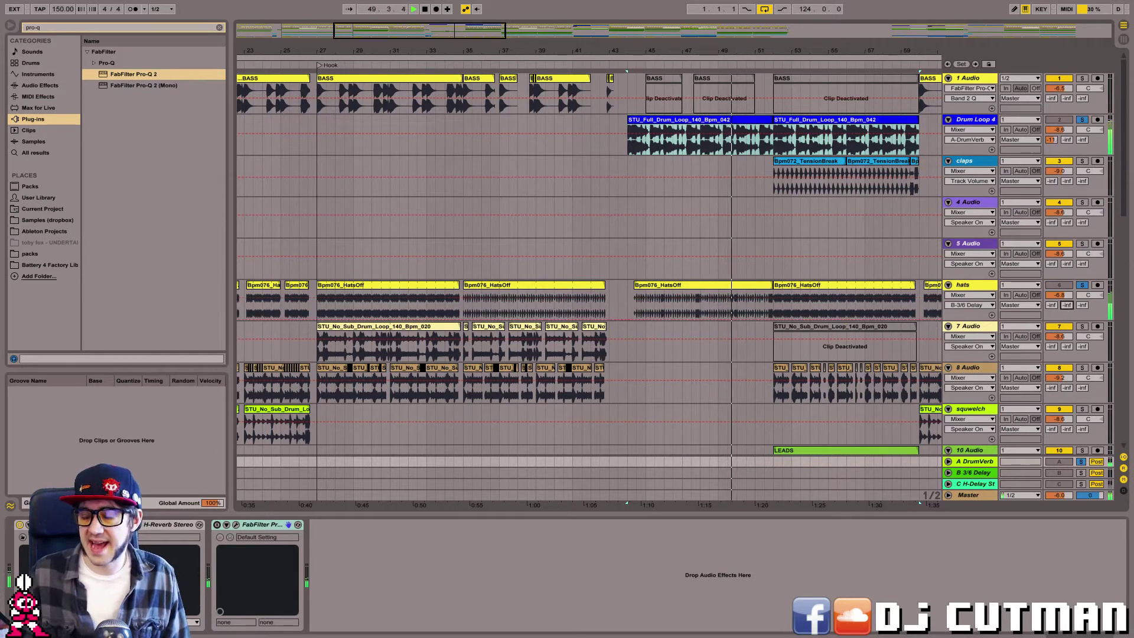
drag(1051, 305, 1051, 237)
key(space)
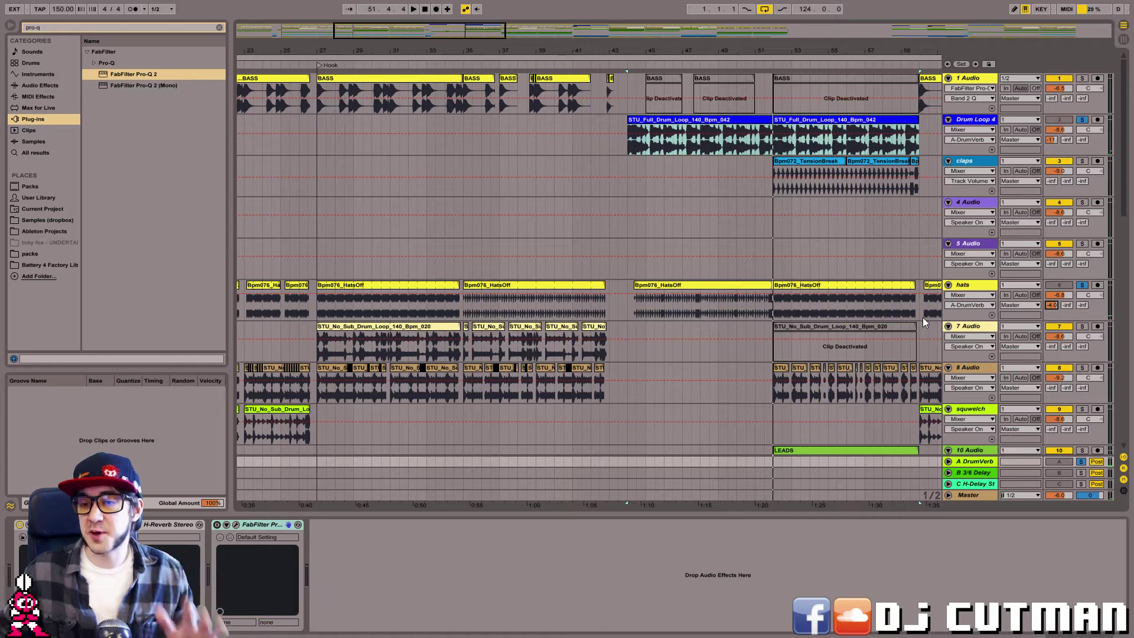
click(923, 317)
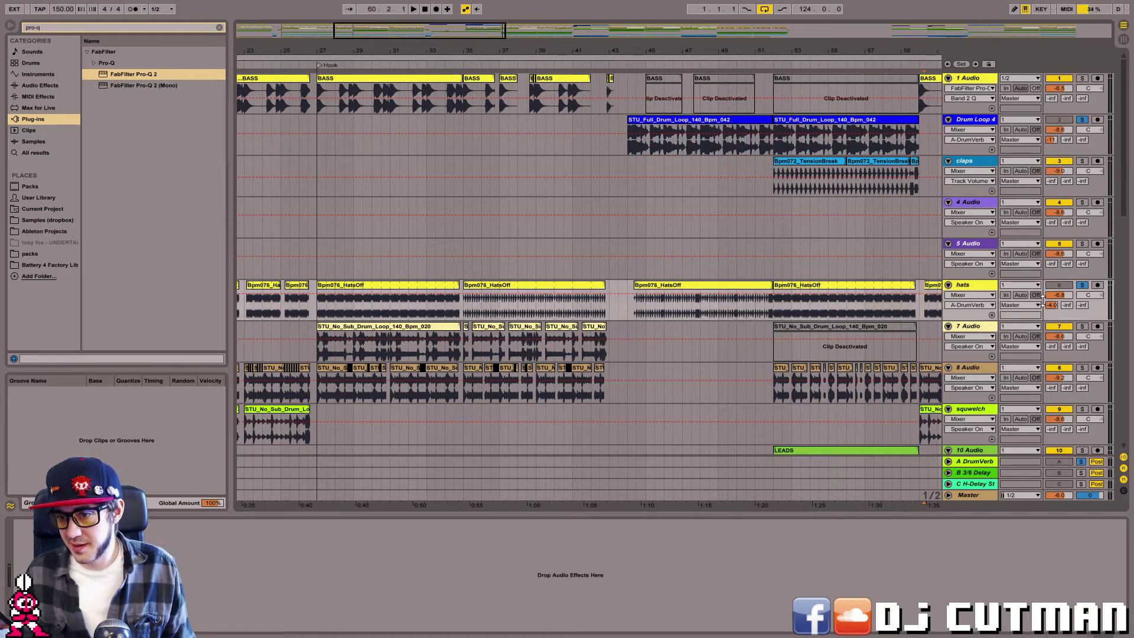
Lower the hats track's DrumVerb send while auditioning its clip together with the soloed drum loop.
click(679, 287)
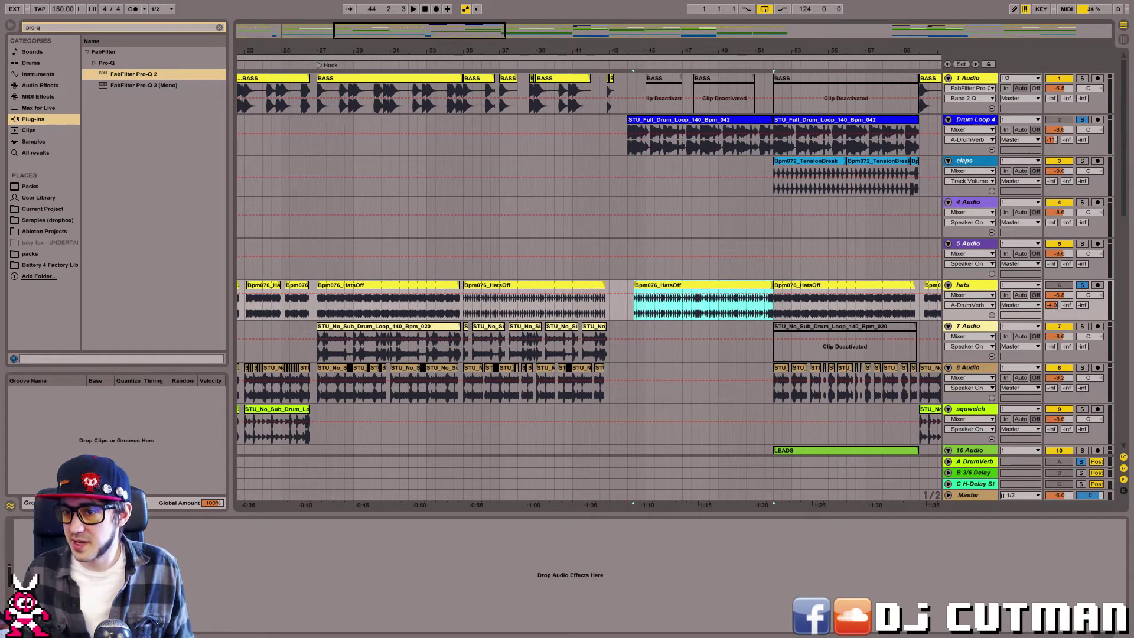
drag(1051, 305, 1051, 313)
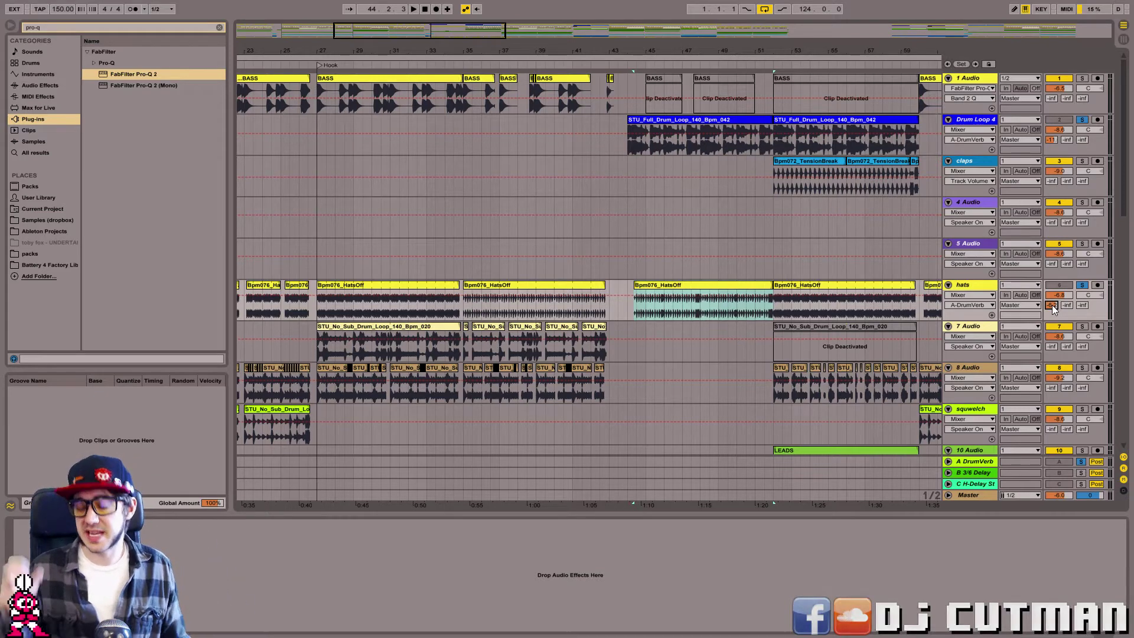
key(space)
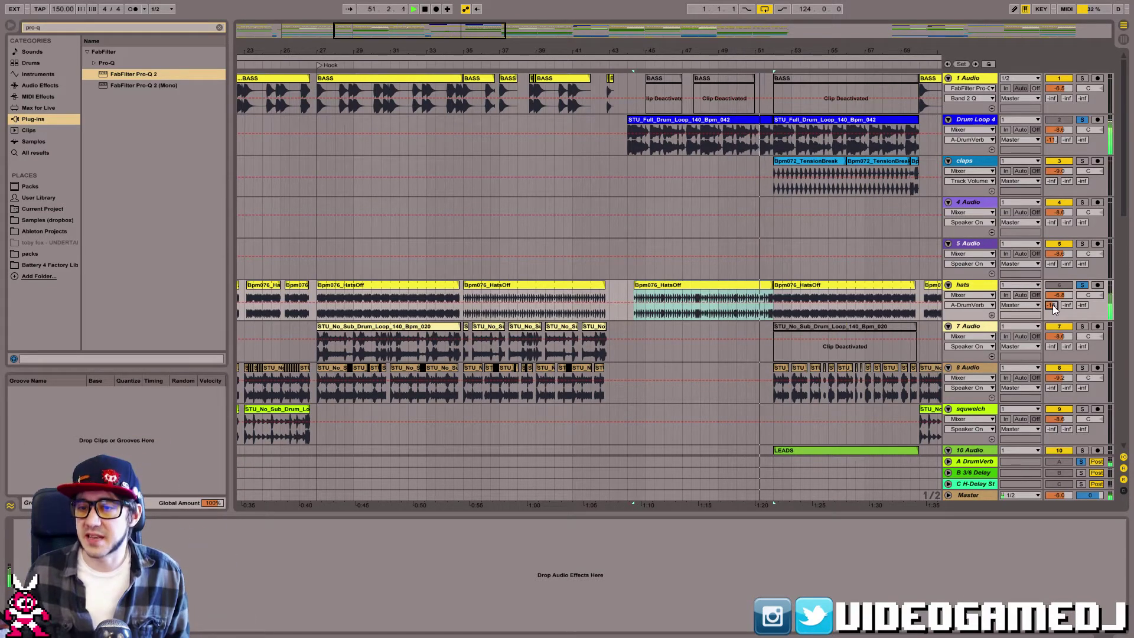
key(space)
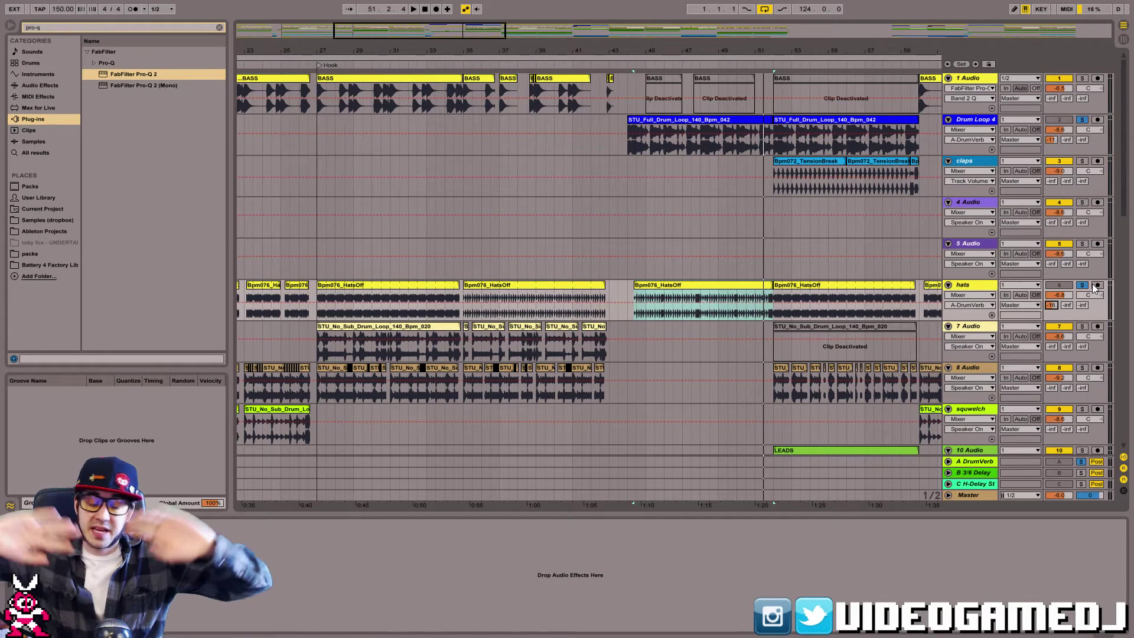
Unsolo the drum and hats tracks and listen to the drum loop section within the full mix.
drag(483, 32, 415, 69)
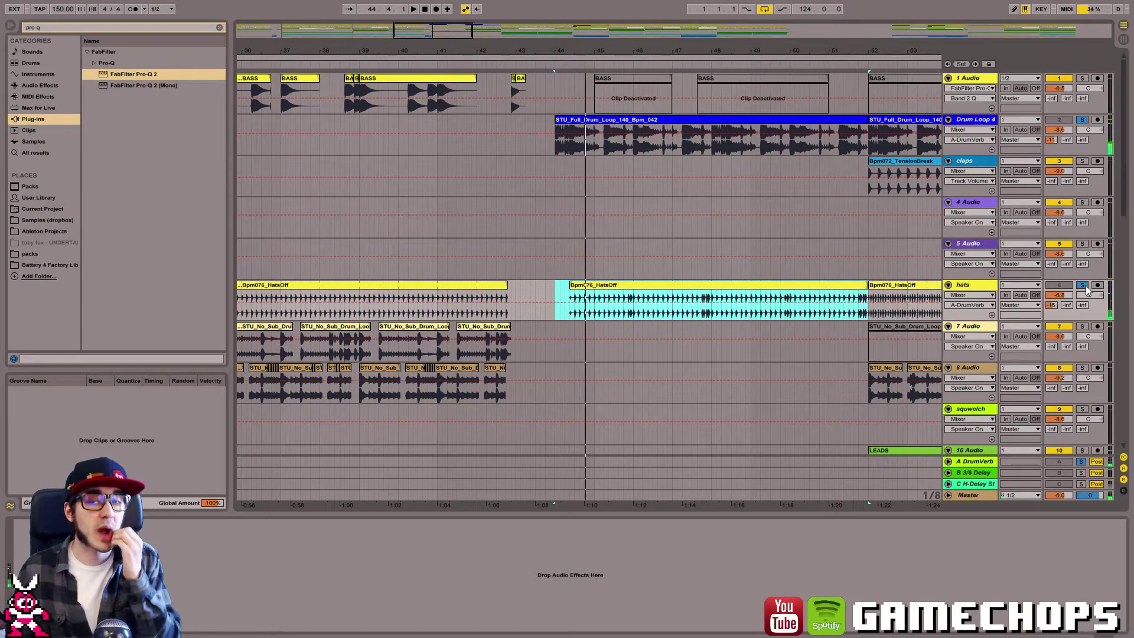
click(1085, 285)
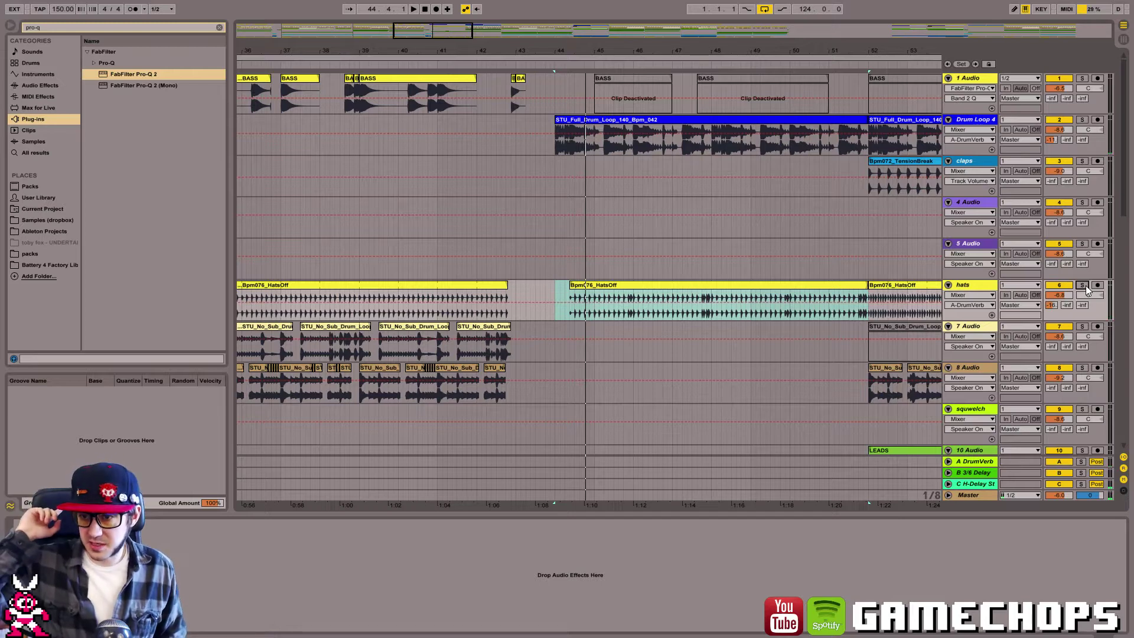
click(840, 115)
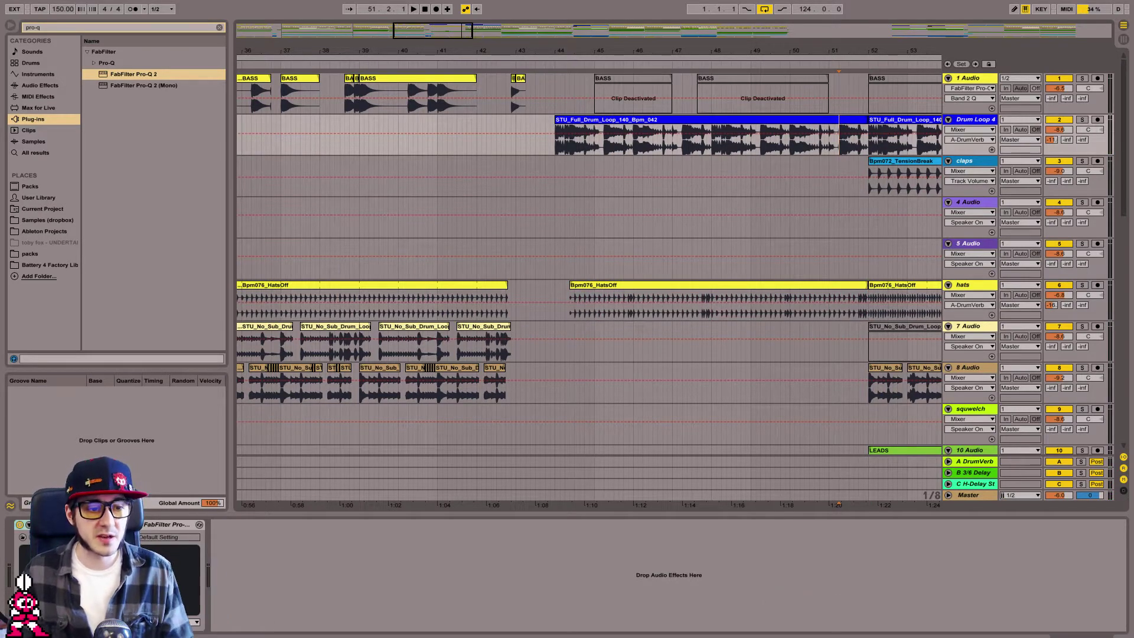
click(139, 525)
click(139, 528)
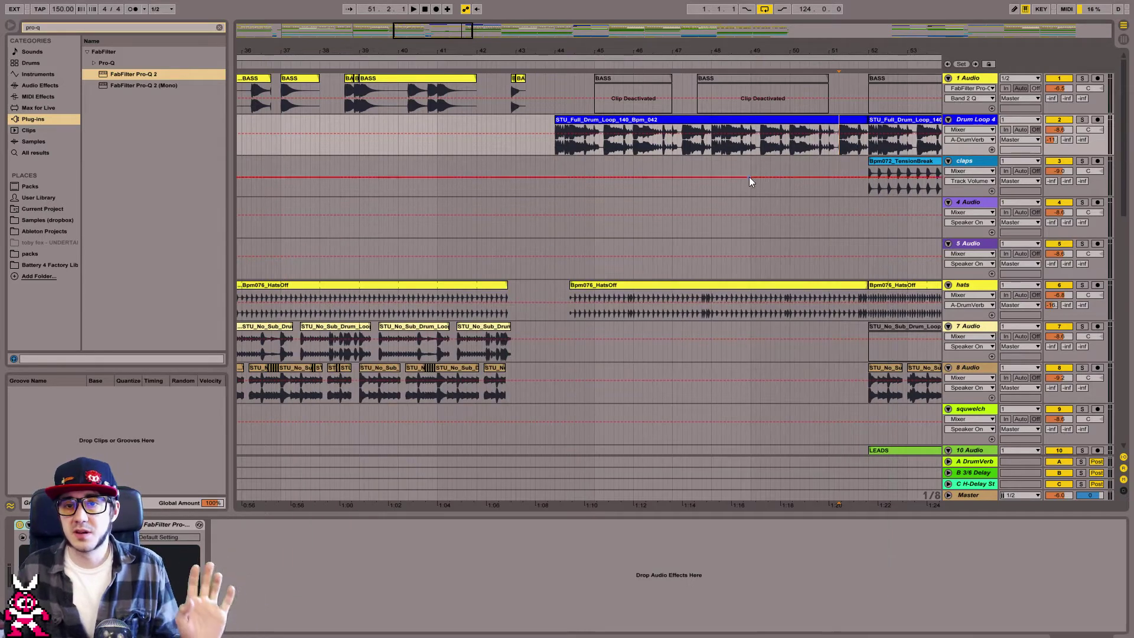
key(space)
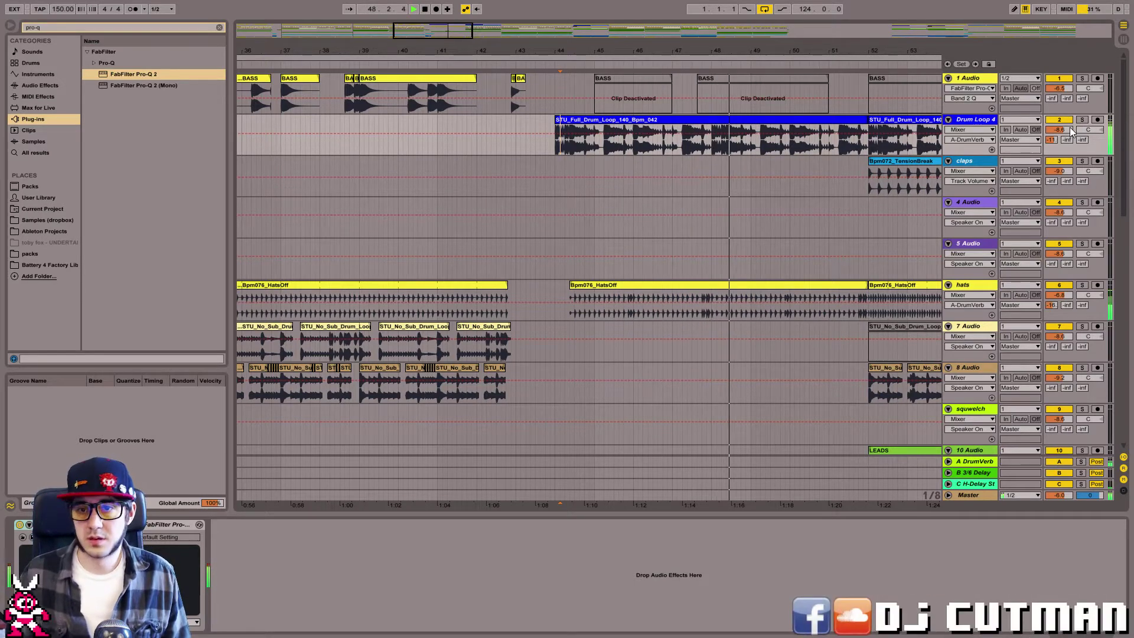
key(space)
Add Maserati GRP Stereo before Pro-Q 2 on Drum Loop 42 and load its Techno Mstr preset.
click(633, 120)
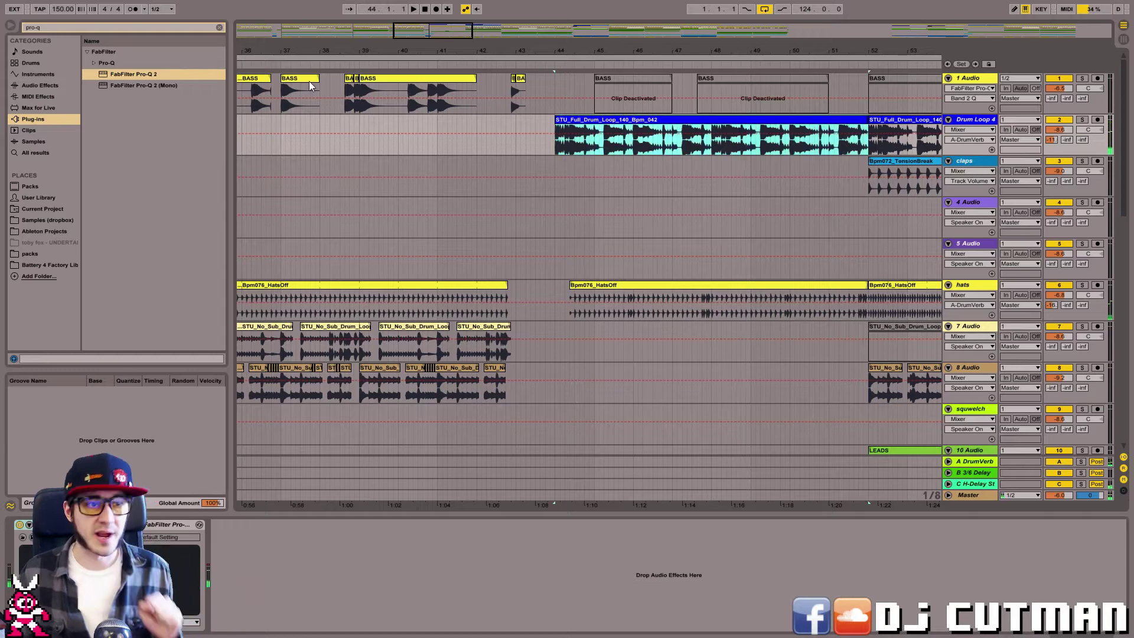
click(176, 28)
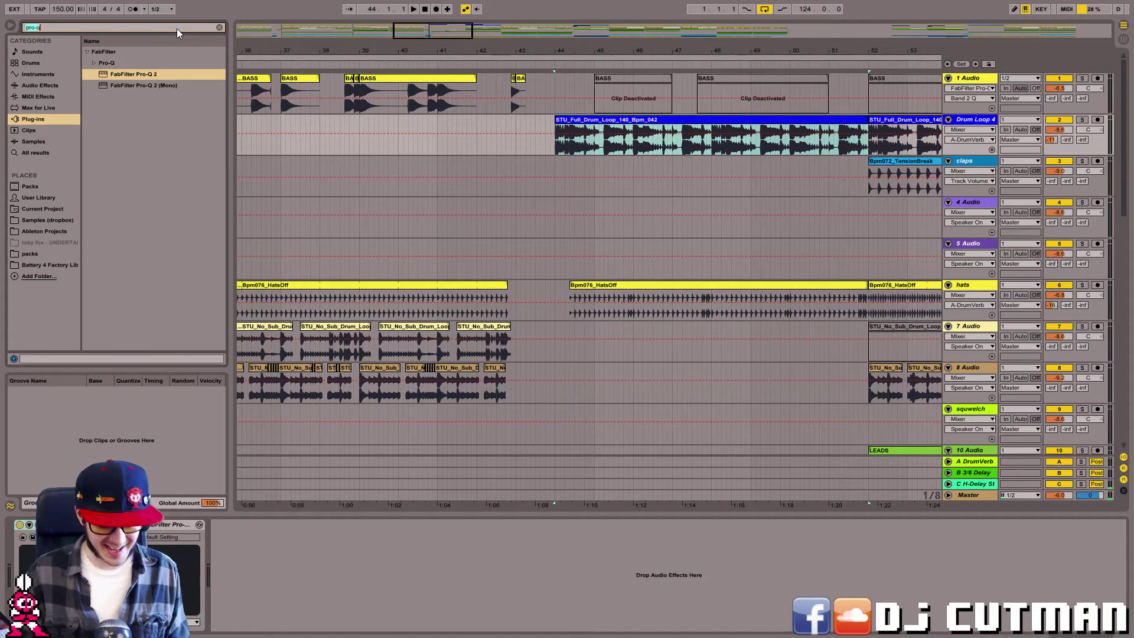
text(mas)
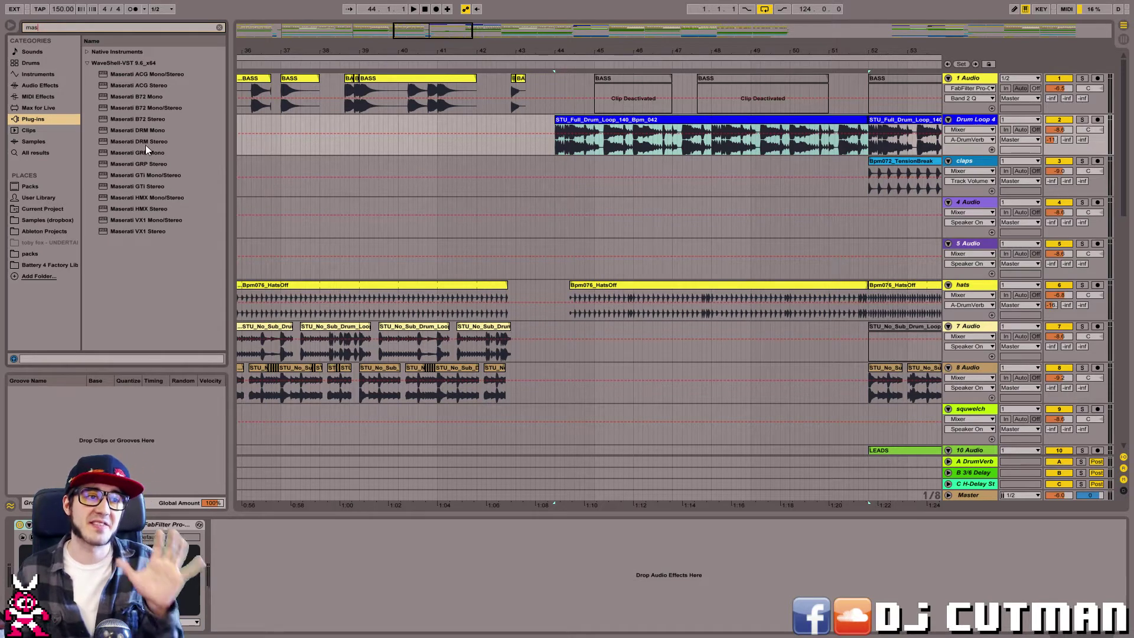
click(150, 163)
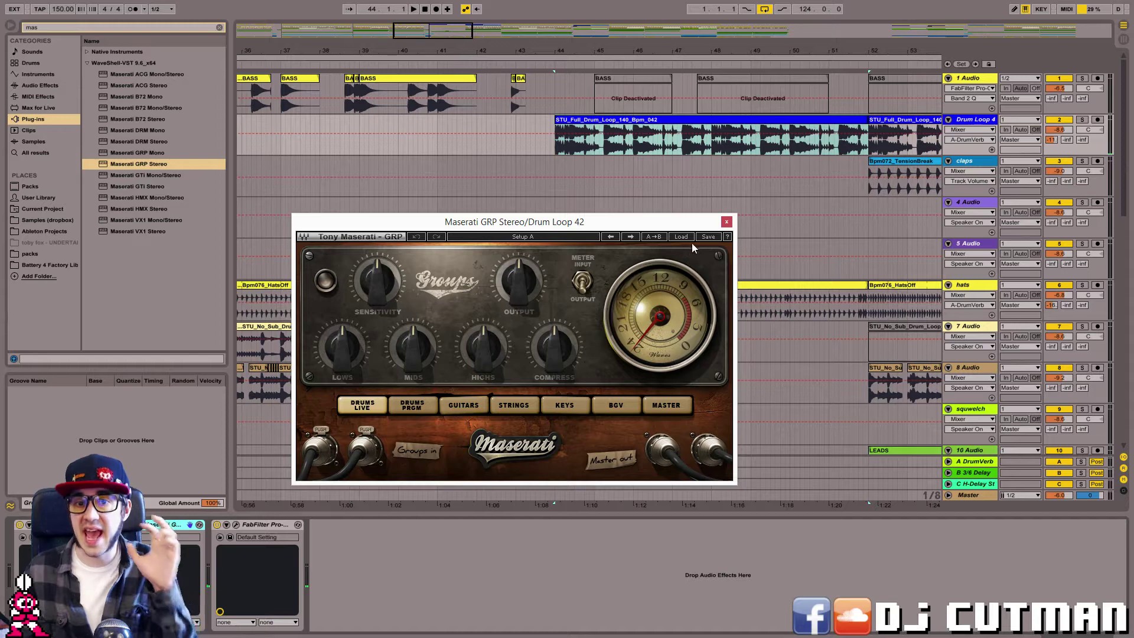
click(680, 237)
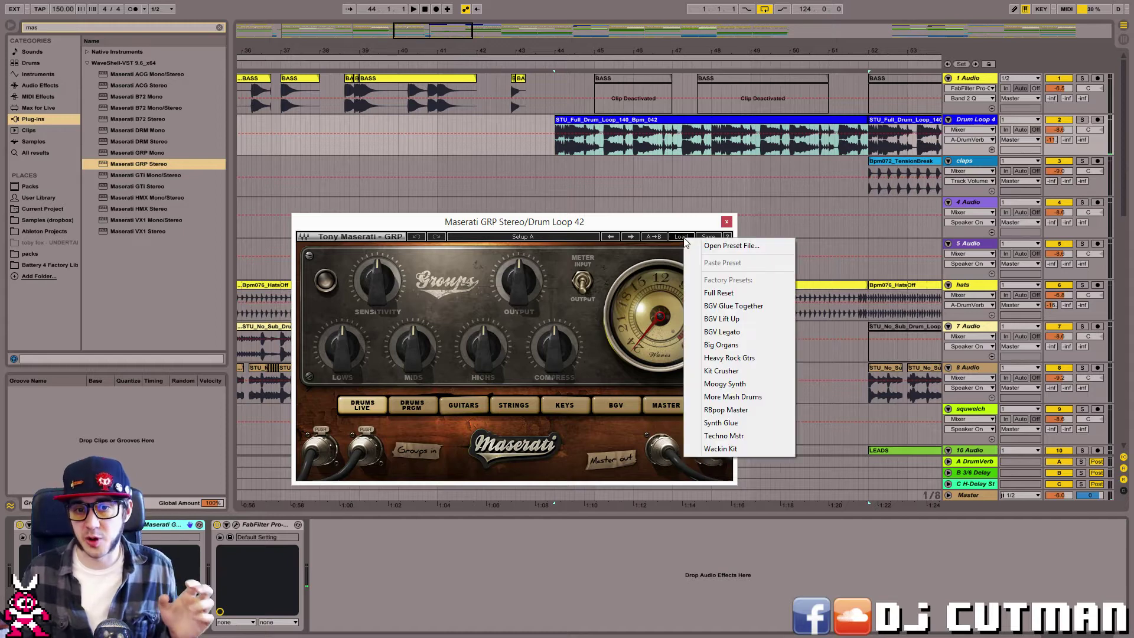
click(723, 435)
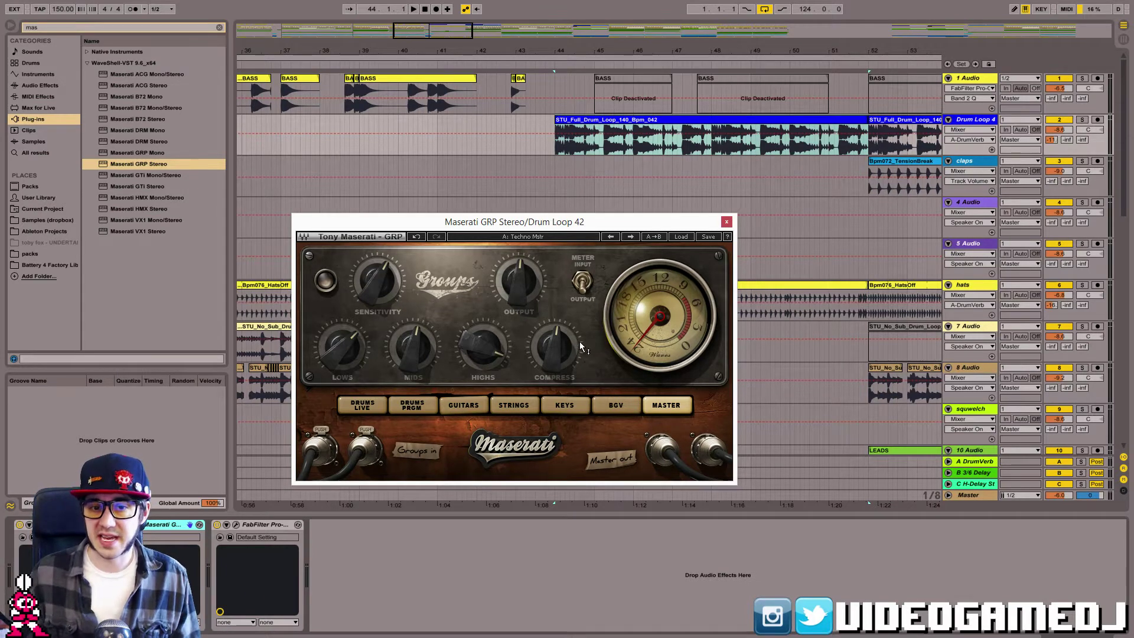
Solo Drum Loop 42 during playback, lower Maserati GRP's Compress and fine-tune its Sensitivity.
key(space)
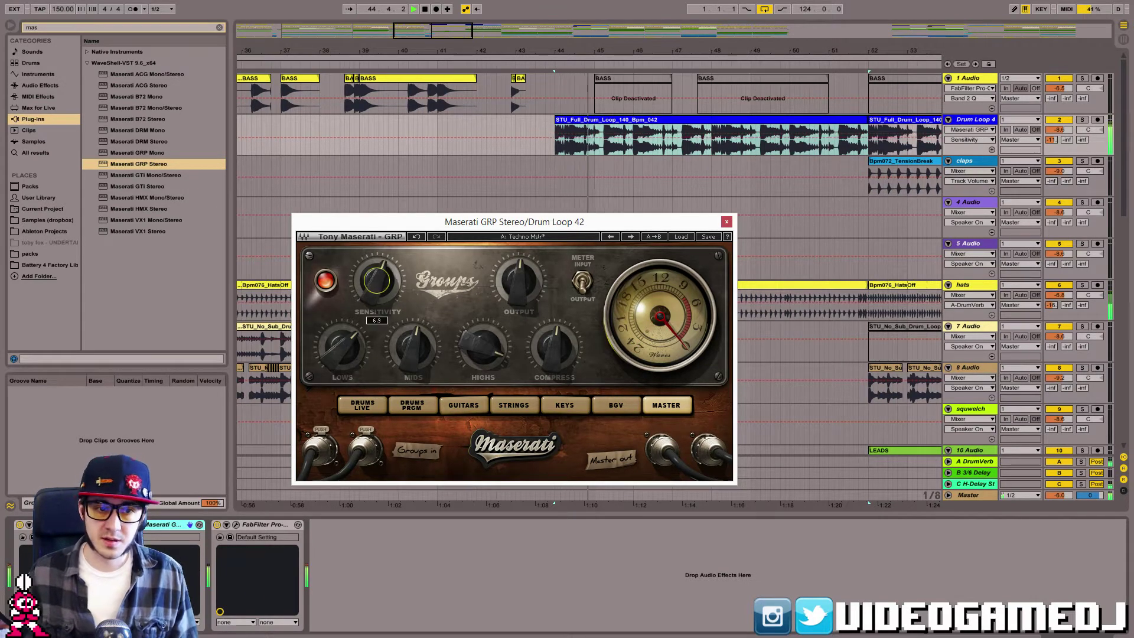
mouse_move(377, 280)
mouse_down()
mouse_move(377, 326)
mouse_move(377, 299)
mouse_up()
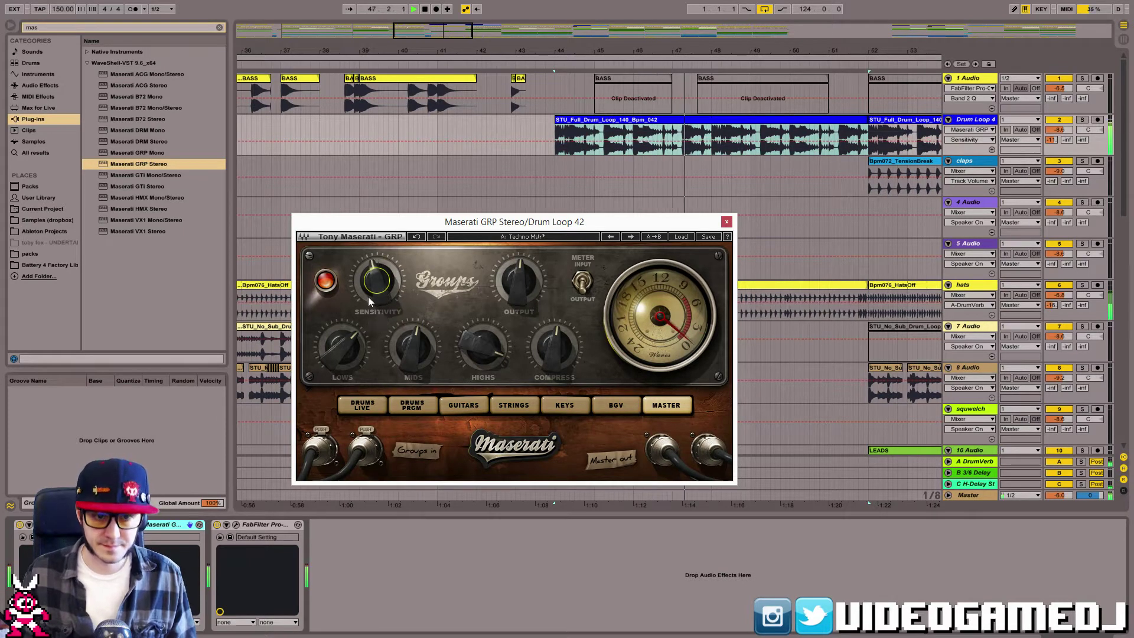
click(1081, 120)
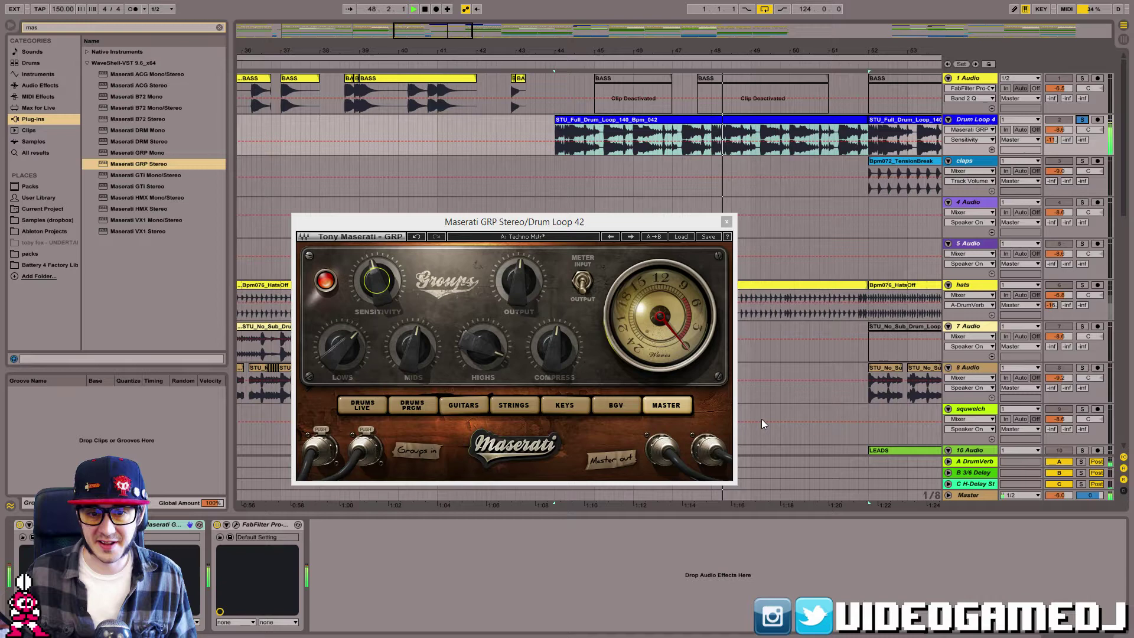
click(562, 367)
drag(554, 349, 554, 396)
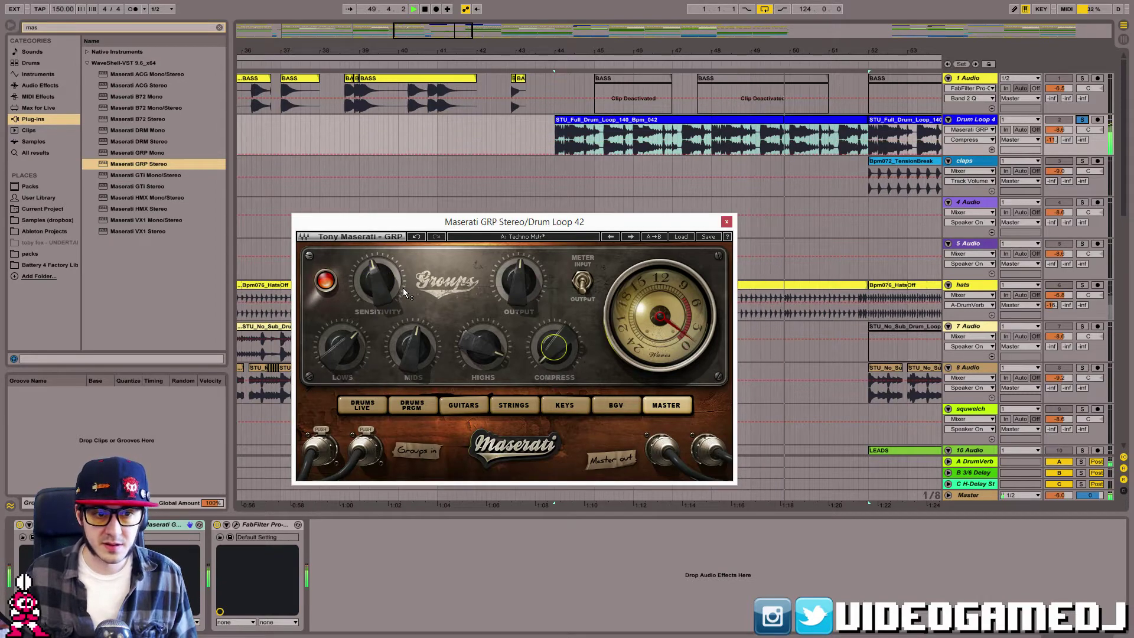
mouse_move(378, 284)
mouse_down()
mouse_move(378, 241)
mouse_move(376, 359)
mouse_move(376, 298)
mouse_up()
key(space)
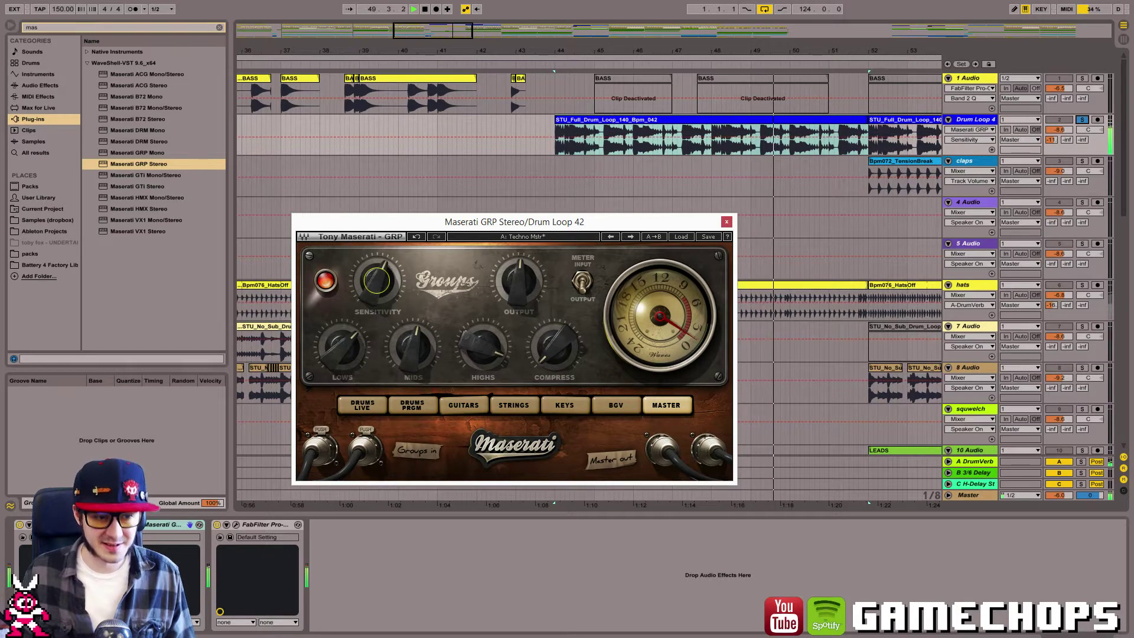
Set Maserati GRP's Compress to 36.6 and Lows to 0.3, comparing the Drums Prgm type with setup B's Master type.
click(20, 525)
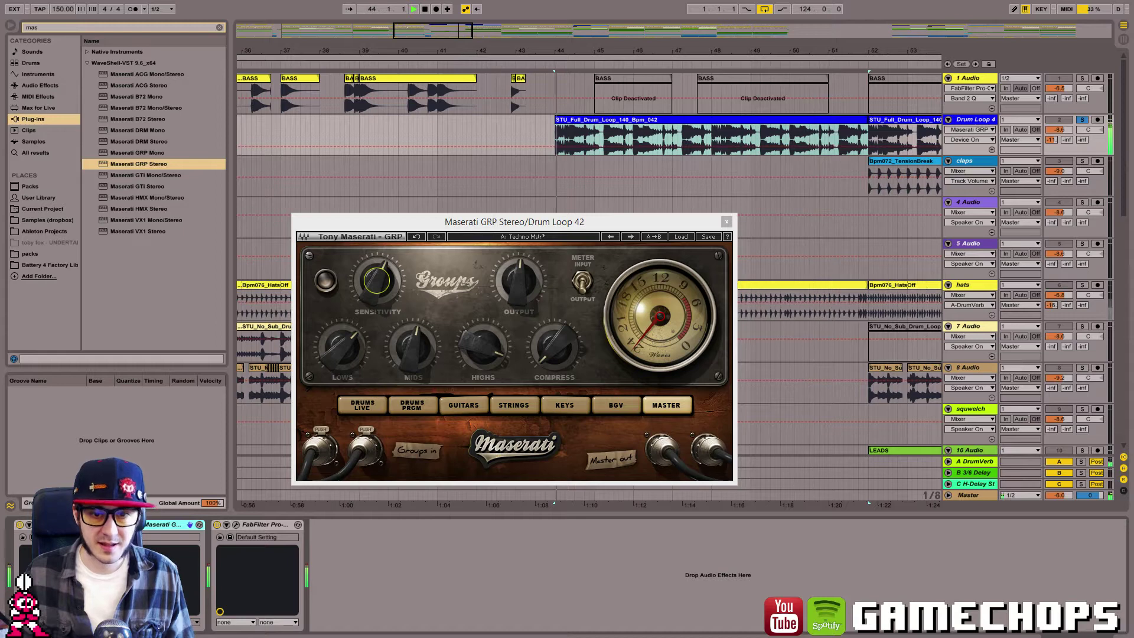
drag(553, 347, 553, 352)
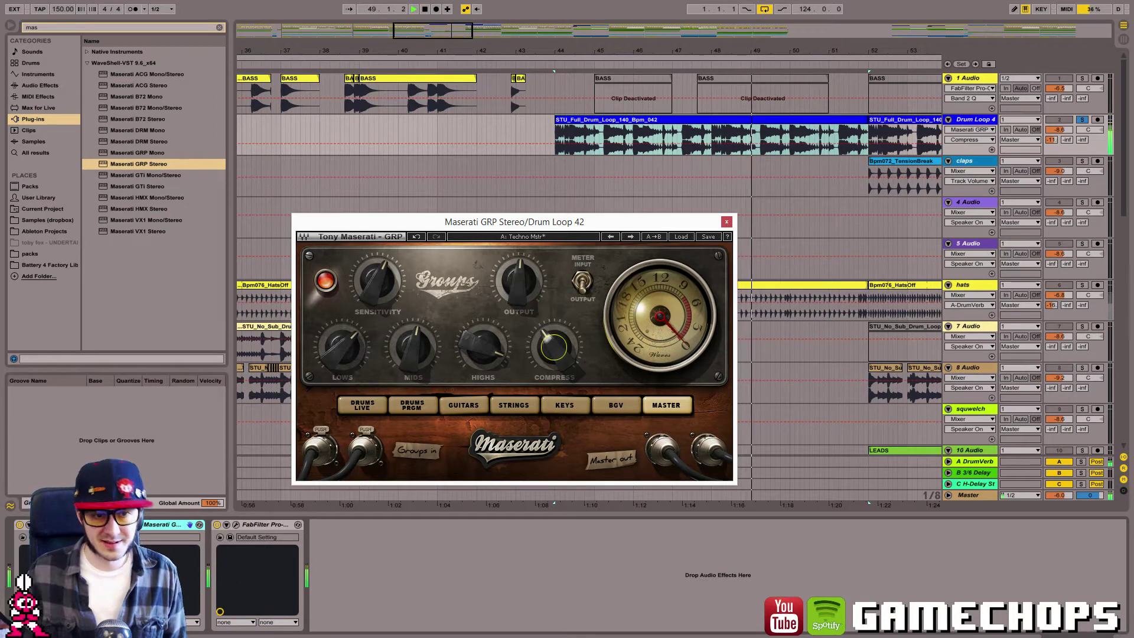
mouse_move(342, 347)
mouse_down()
mouse_move(342, 322)
mouse_move(342, 367)
mouse_up()
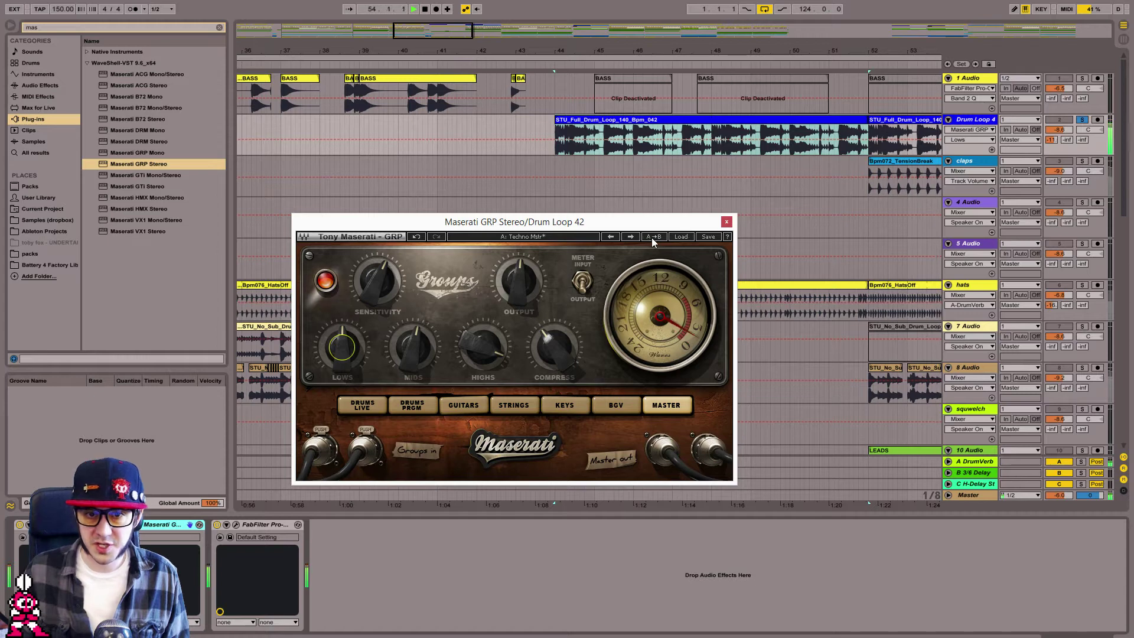
click(407, 405)
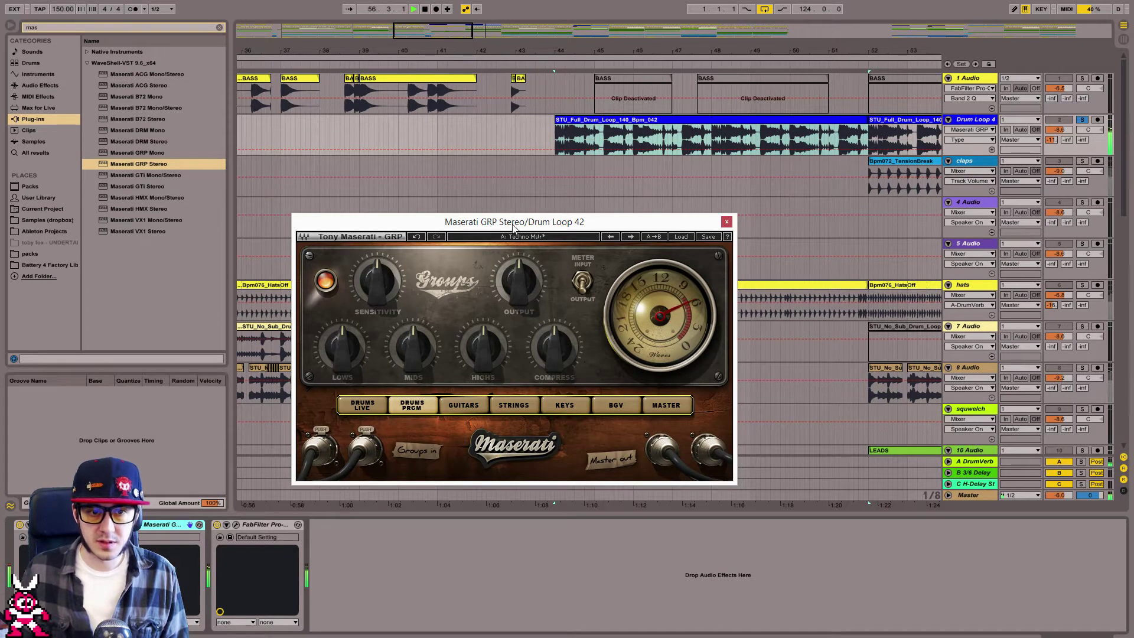
click(498, 235)
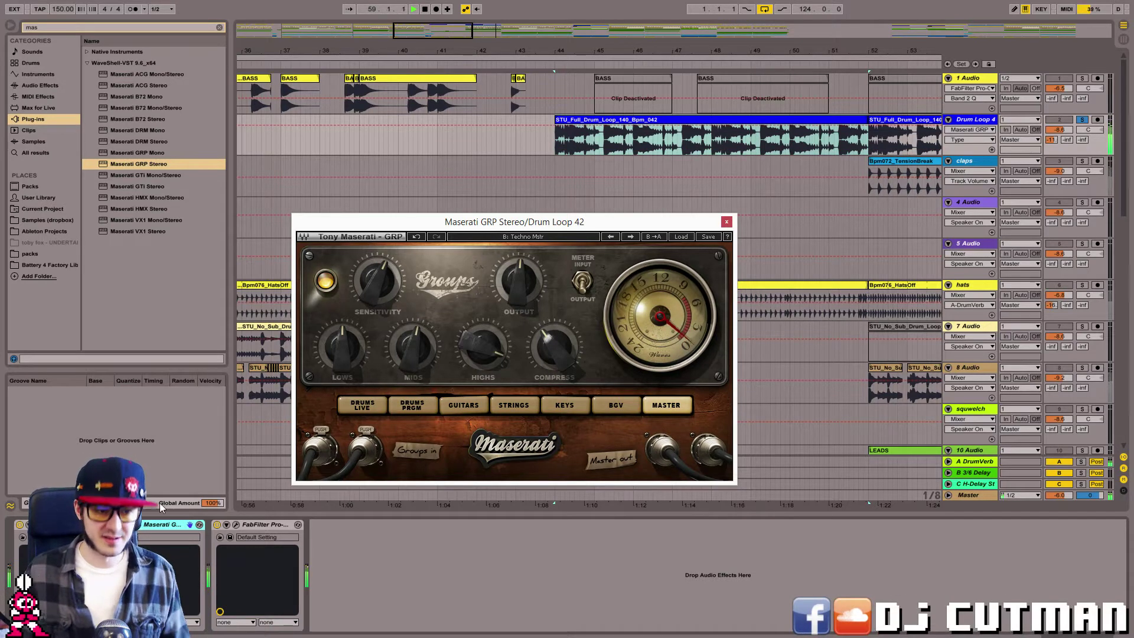
Stop playback, close the Maserati GRP window with its parameters unfolded, and unsolo Drum Loop 42.
click(128, 524)
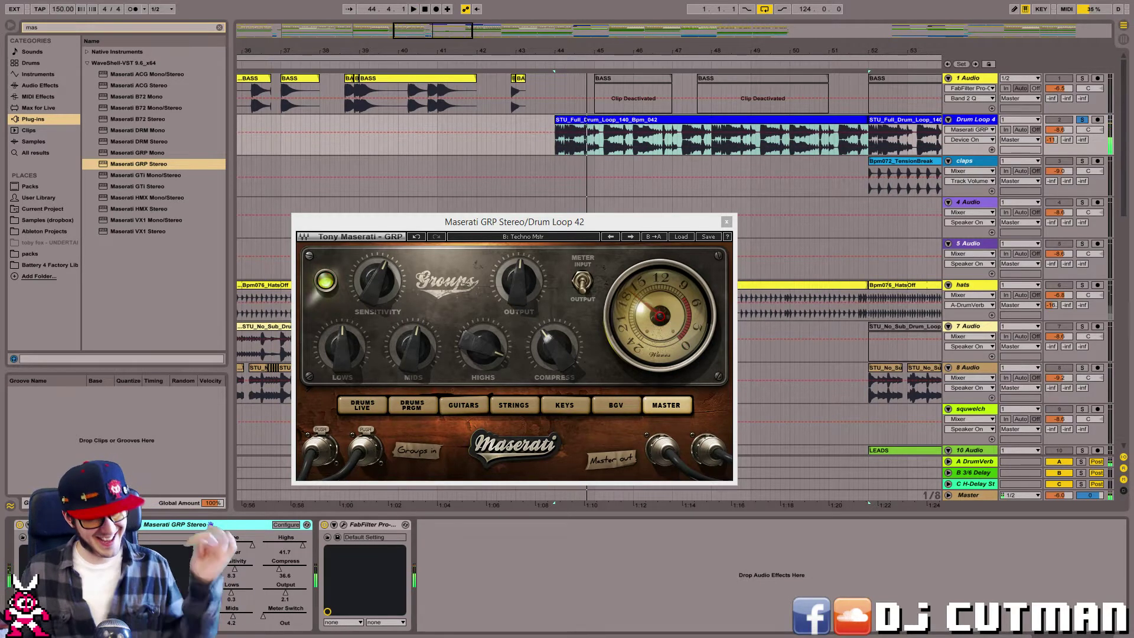
click(137, 530)
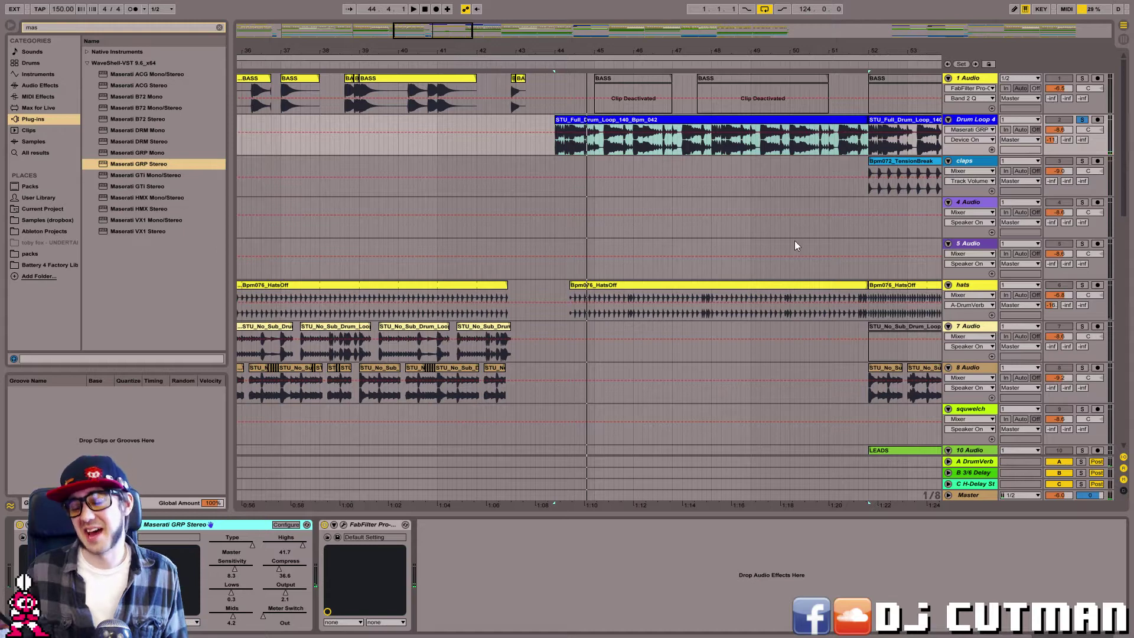
click(1081, 121)
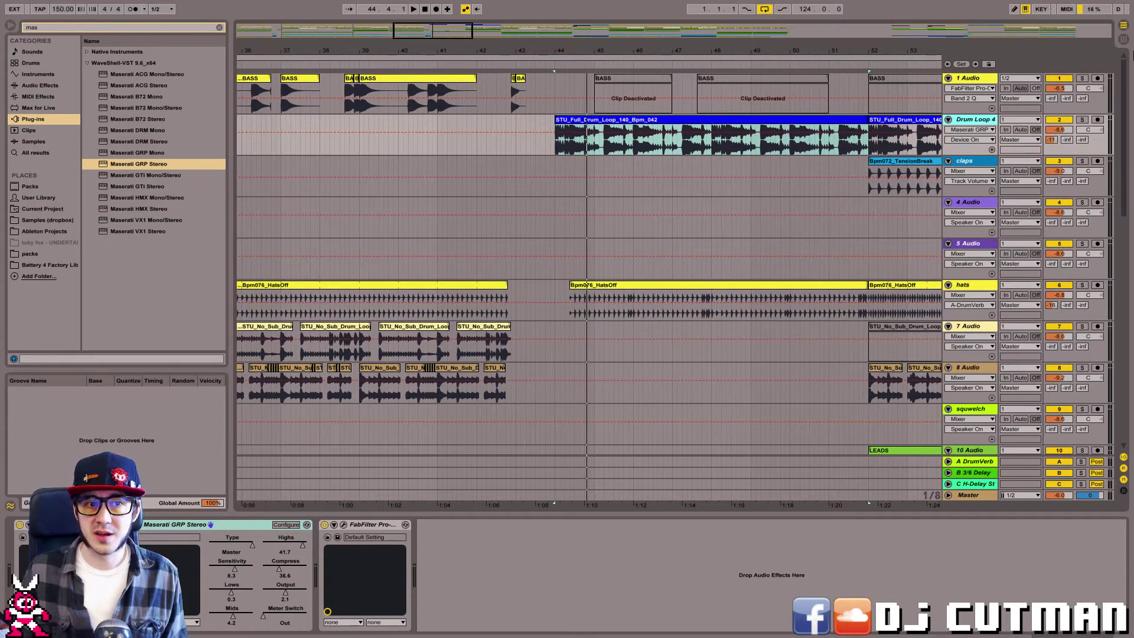
Rename the 1 Audio track as Bass and play the full mix from bar 40.
click(977, 78)
key(ctrl+r)
text(Bass)
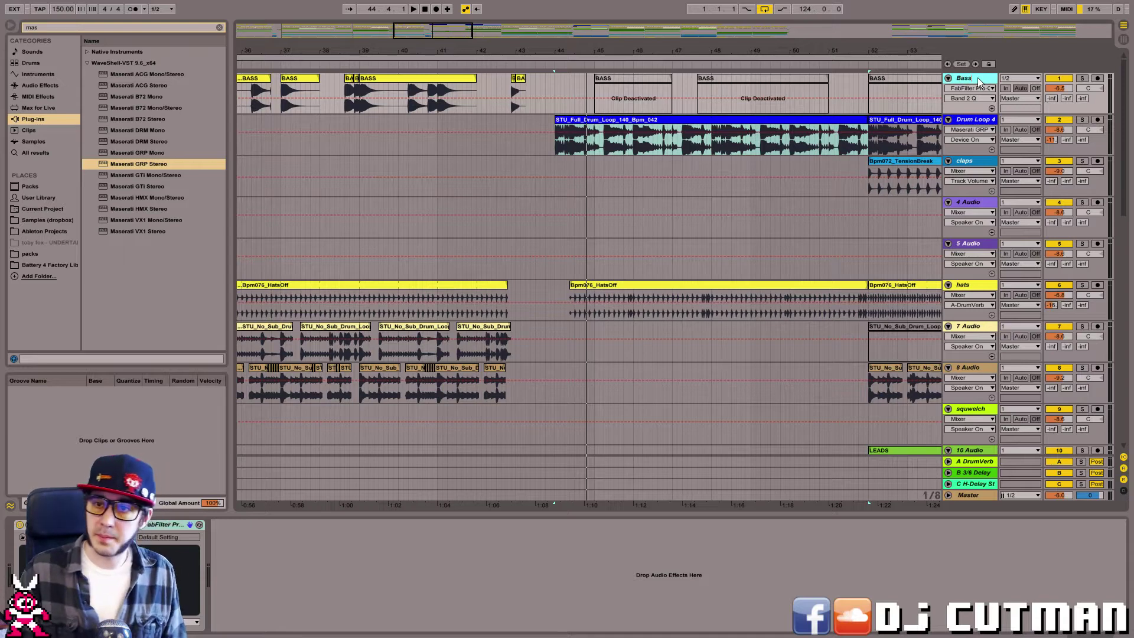
key(Return)
click(410, 108)
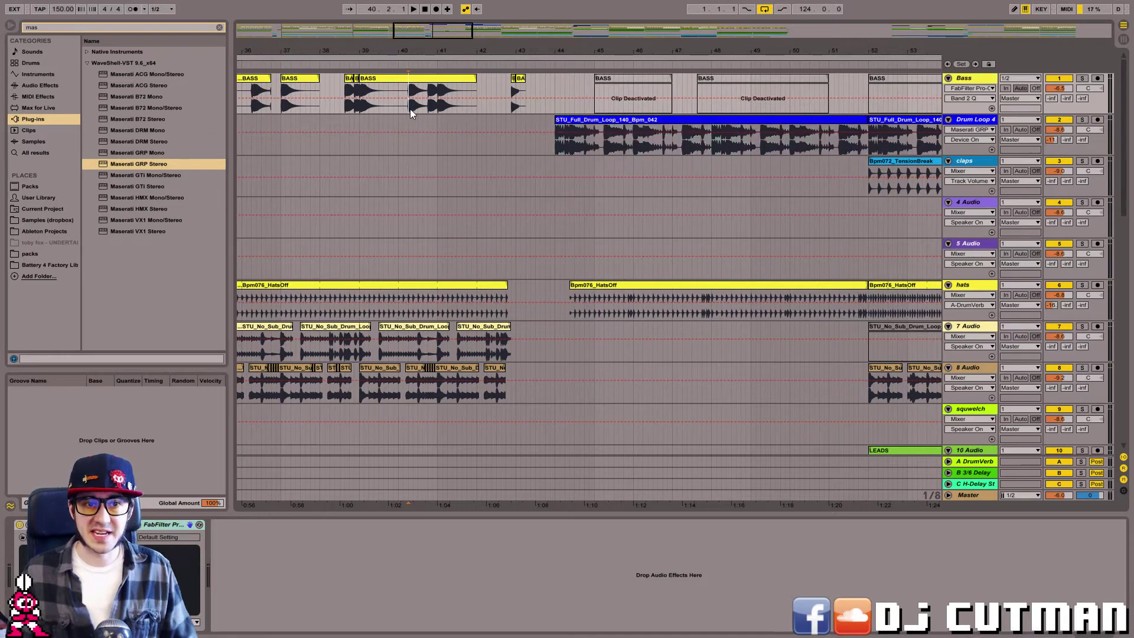
key(space)
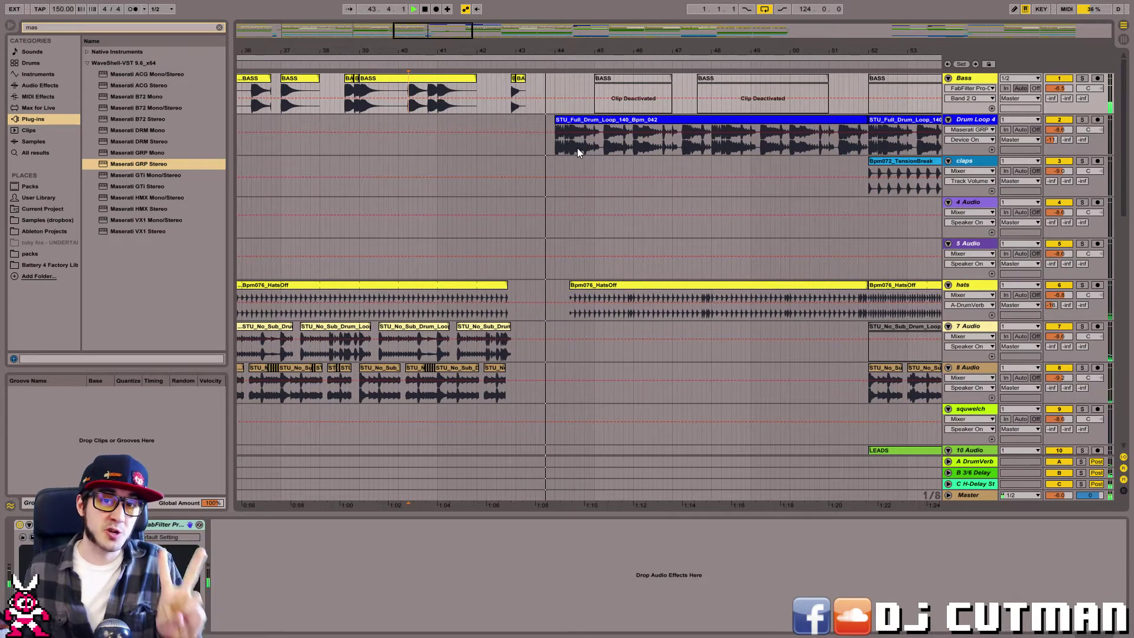
Add FabFilter Pro-Q 2 to the hats track and lower the track's DrumVerb send further.
click(971, 284)
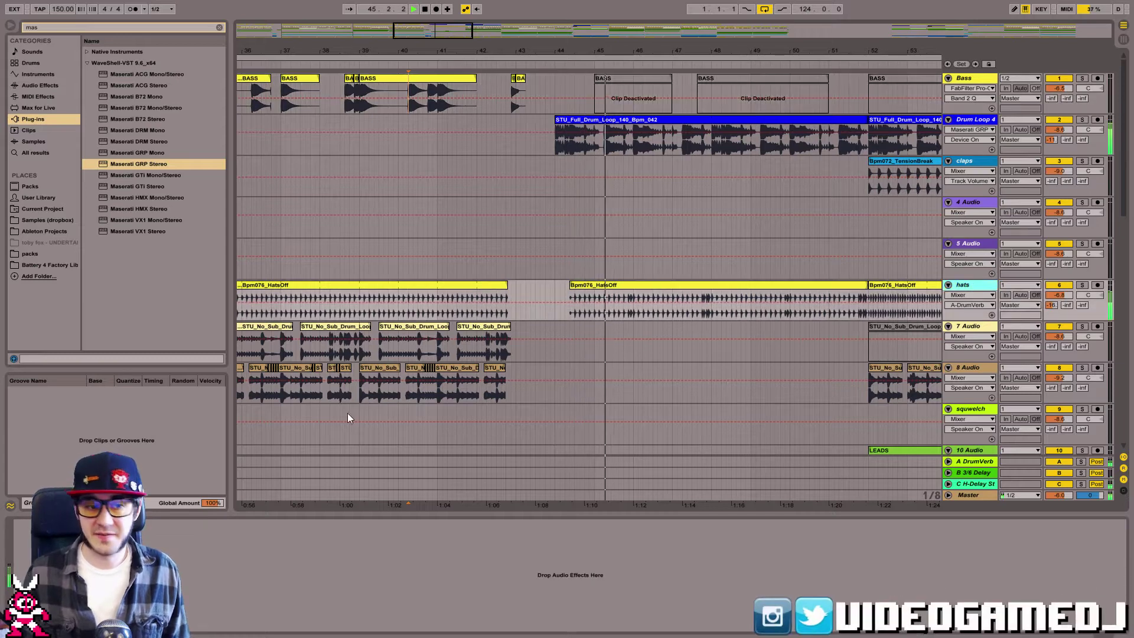
click(105, 26)
text(pro-q)
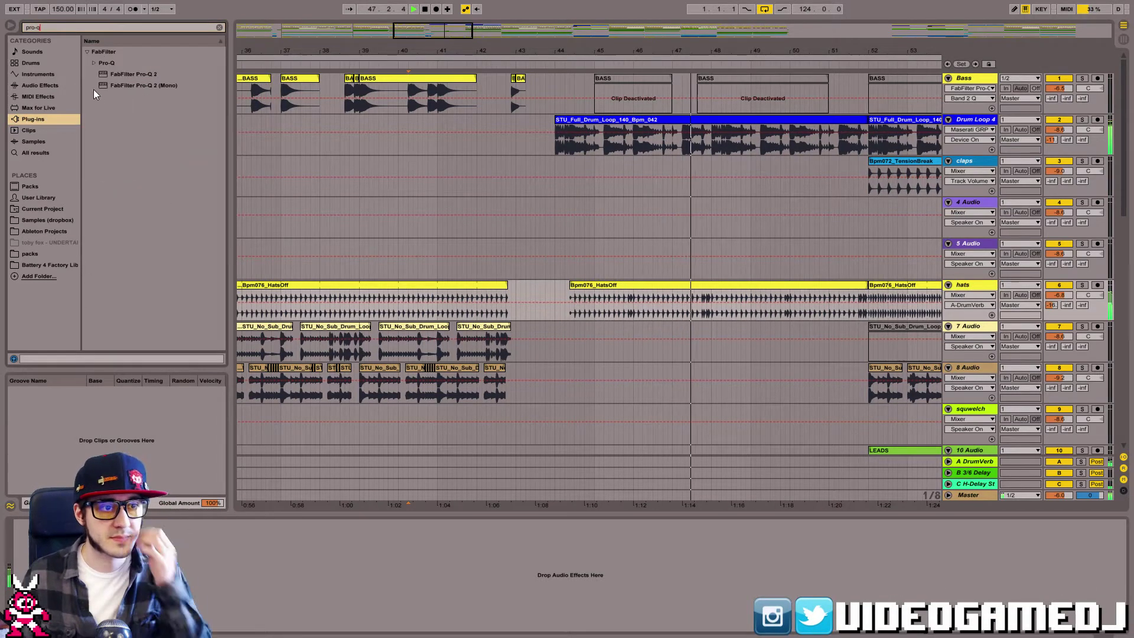
drag(118, 75, 160, 561)
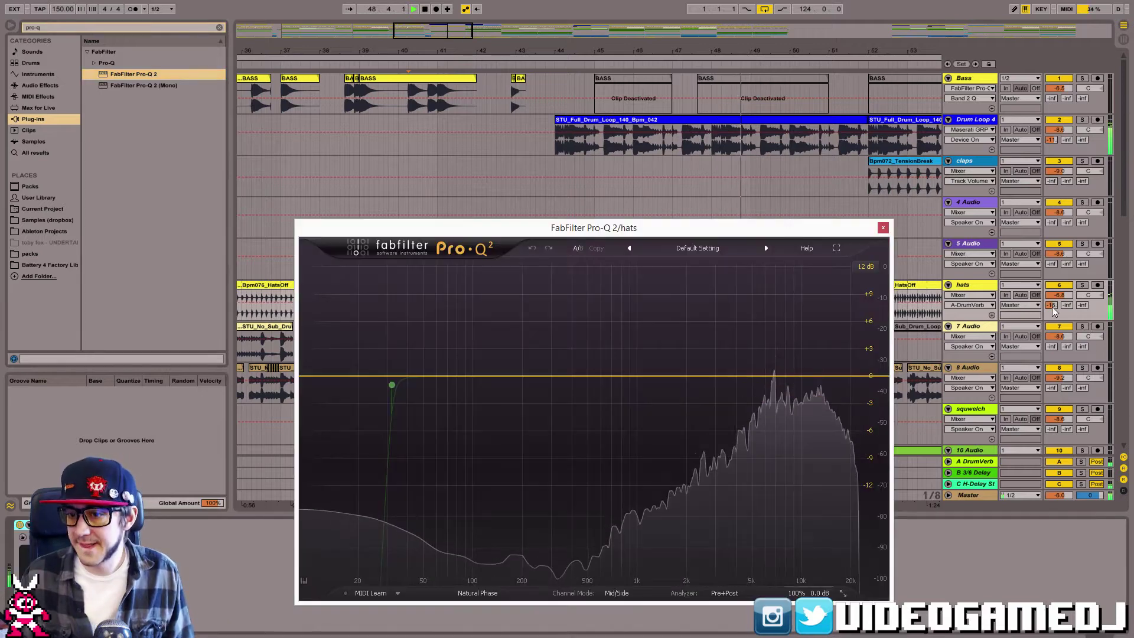
drag(1051, 306, 1051, 313)
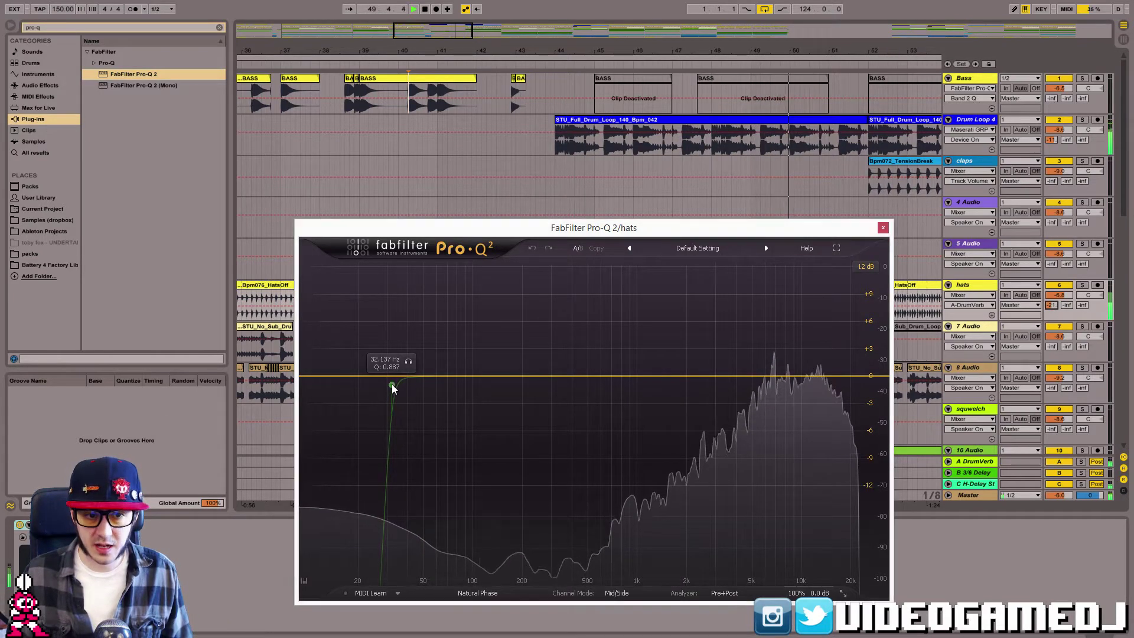
Raise the hats track's Pro-Q 2 low cut to about 1560 Hz, audition the track soloed, and close the equalizer window.
drag(392, 384, 669, 380)
click(465, 513)
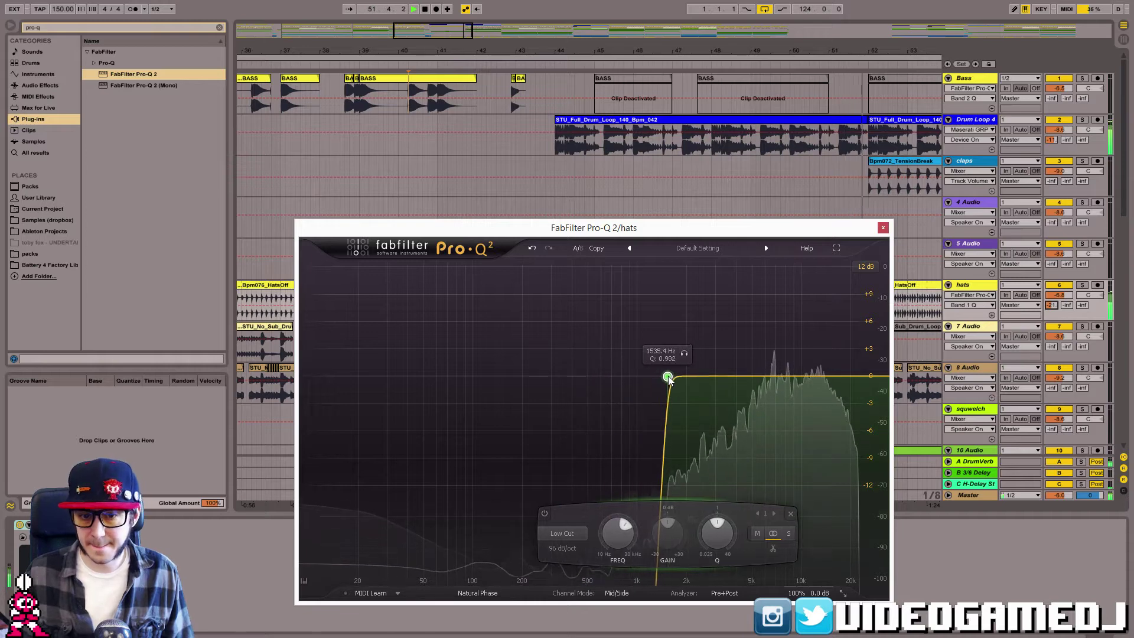
click(1084, 286)
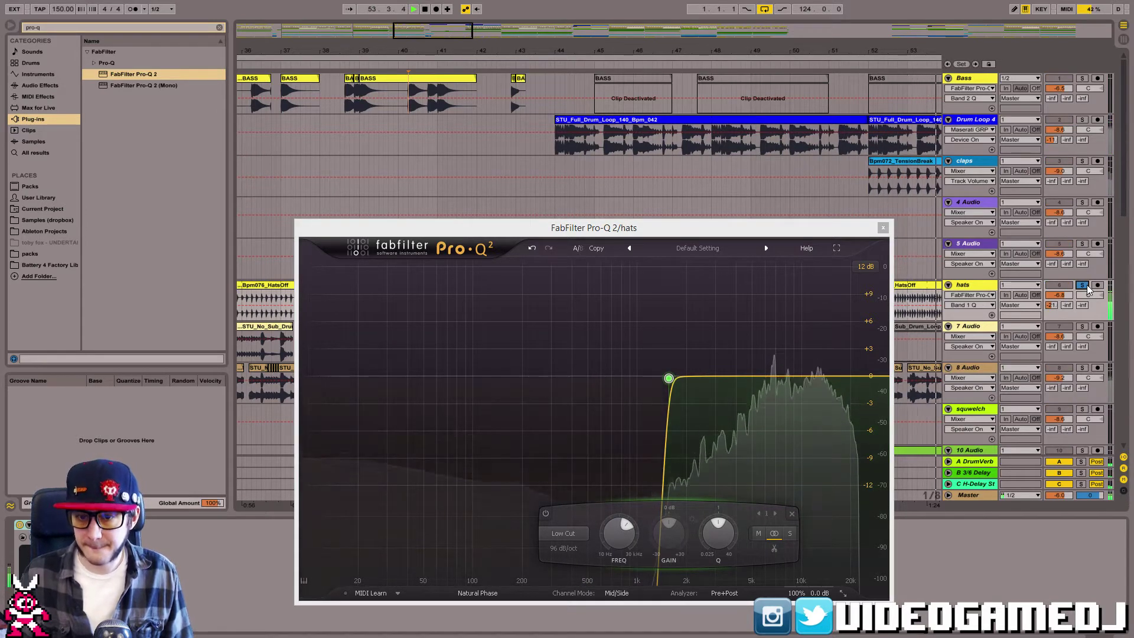
click(1083, 286)
click(883, 227)
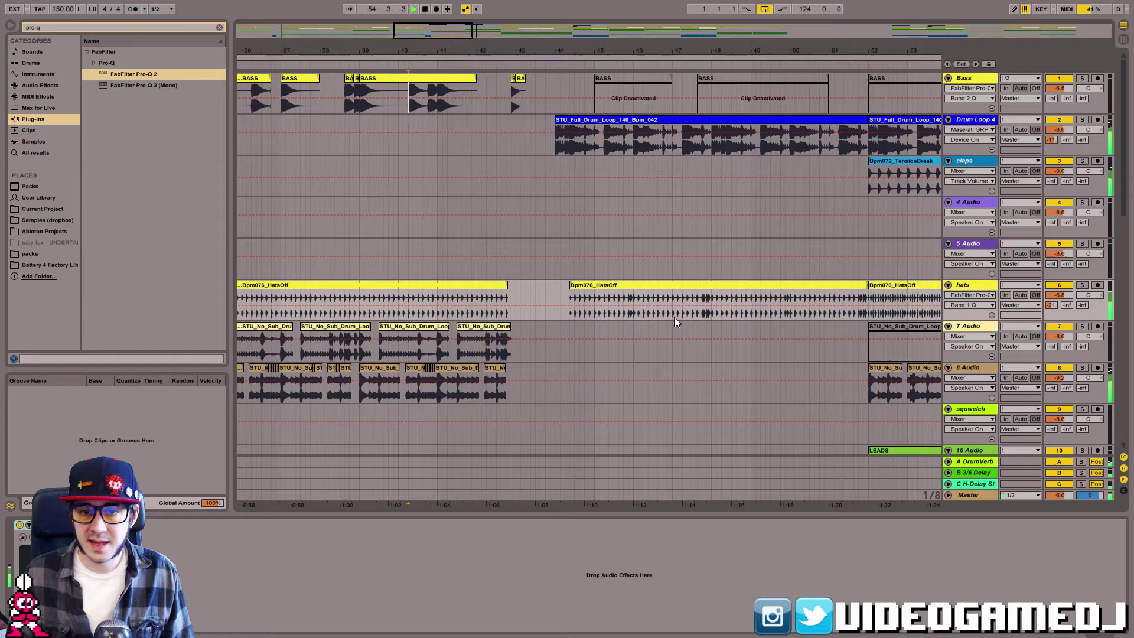
Select the hats clip starting after bar 44 and search the Audio Effects for "flan".
click(633, 286)
click(54, 85)
click(59, 27)
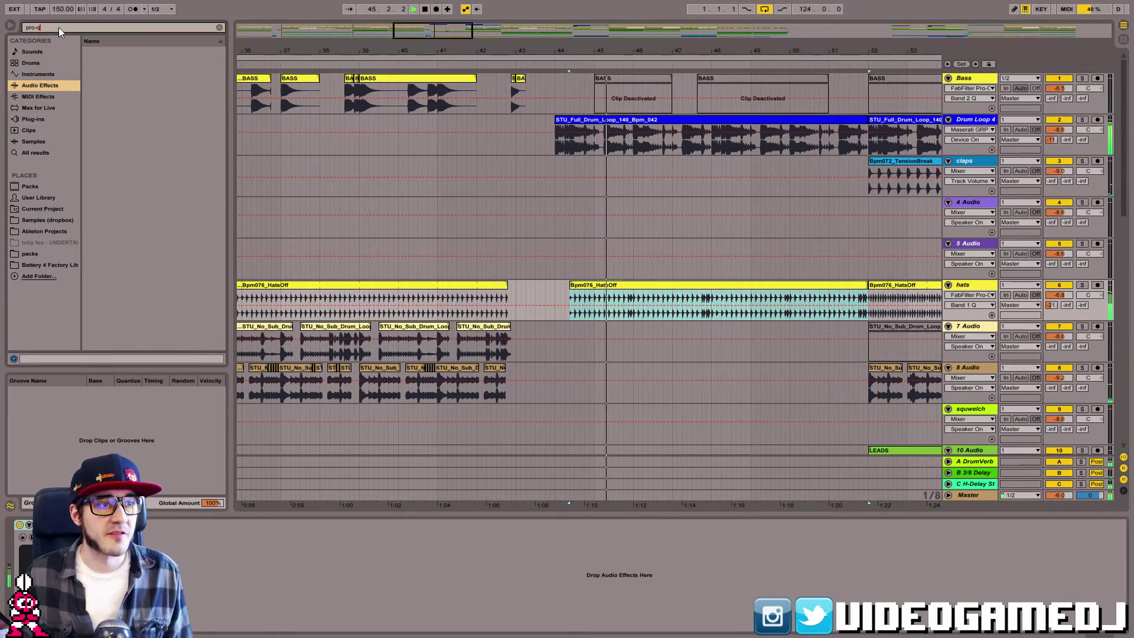
key(BackSpace)
key(BackSpace)
key(BackSpace)
key(BackSpace)
key(BackSpace)
text(flan)
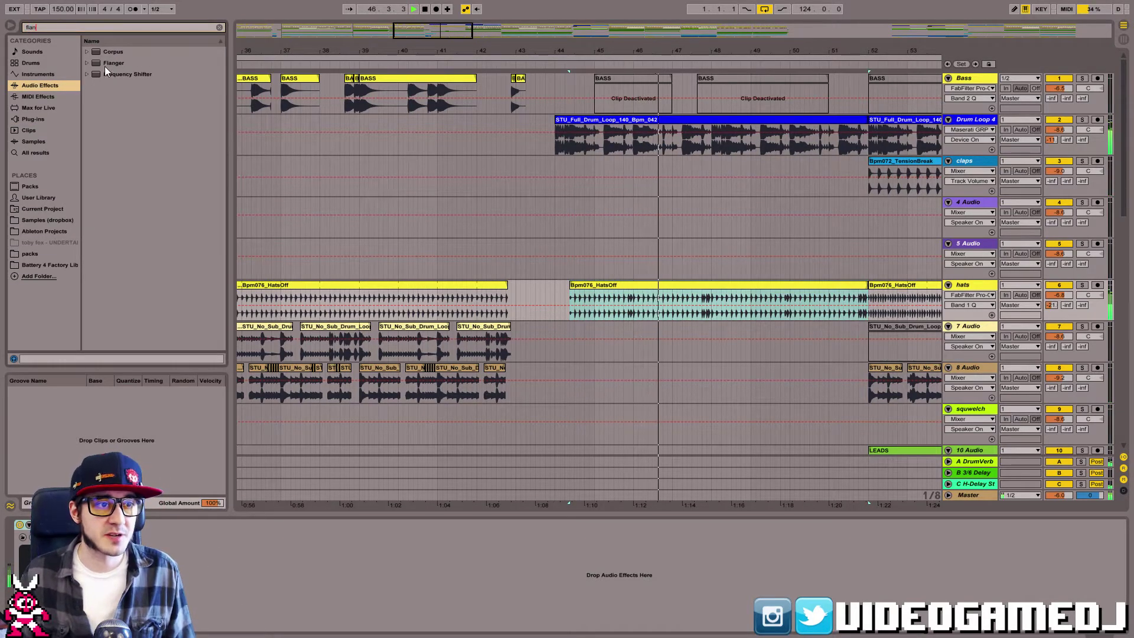
Insert Flanger ahead of Pro-Q 2 on the hats track, with a tempo-synced rate and Dry/Wet at 10.3 %.
drag(107, 64, 35, 567)
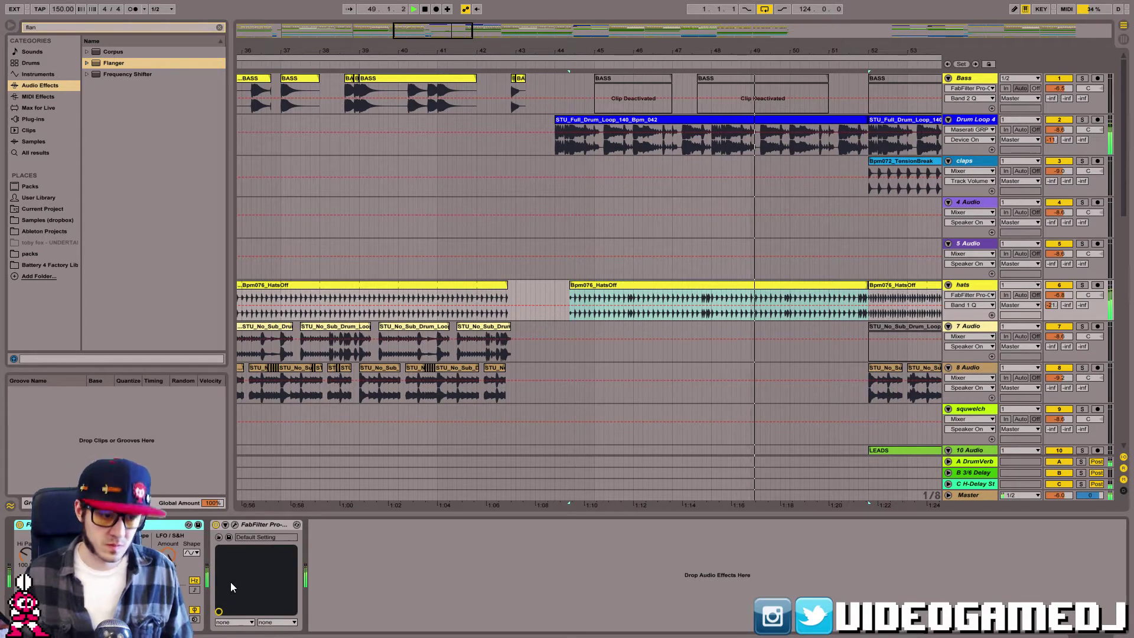
click(197, 587)
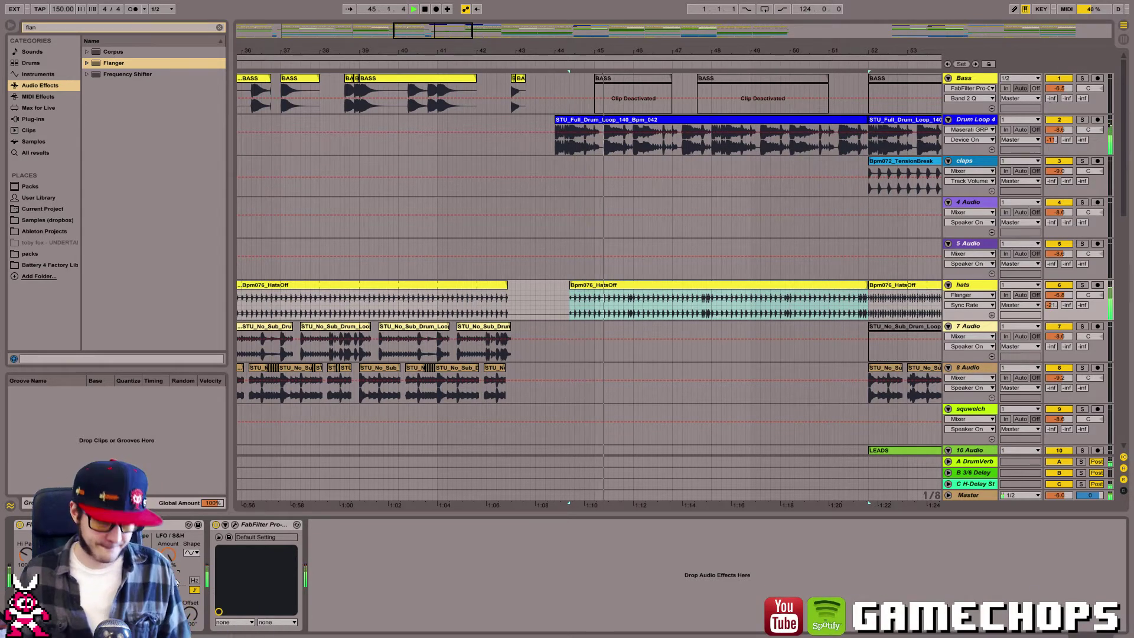
click(26, 608)
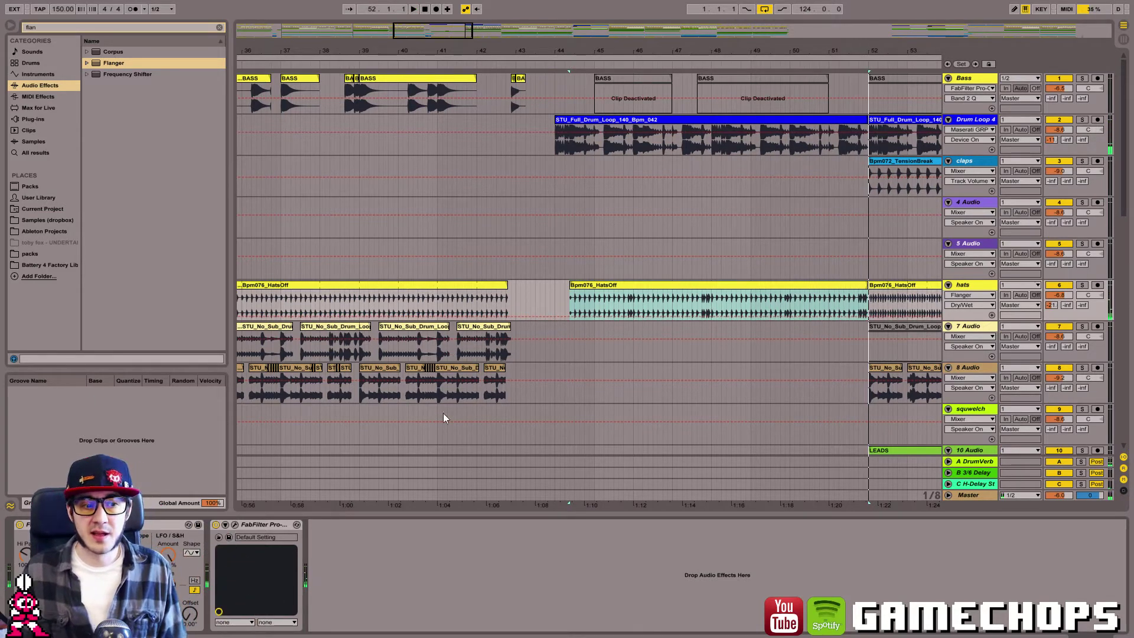
Switch to Open Broadcaster Software, move the C920 Face source higher in the scene, and hide cutman.gif.
key(alt+Tab)
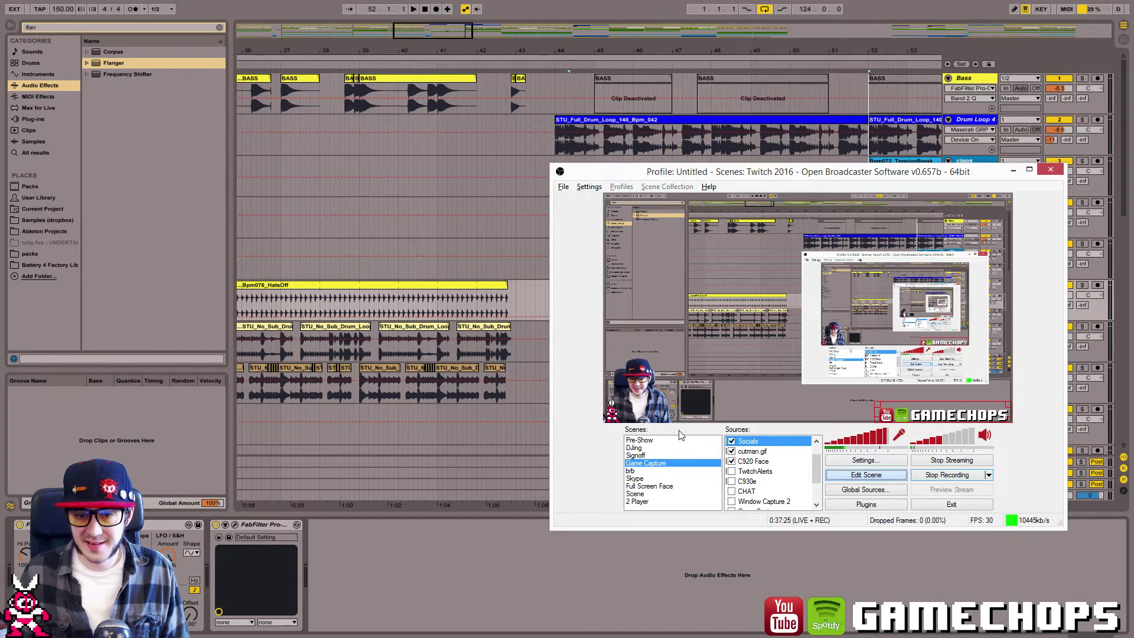
drag(631, 396, 630, 359)
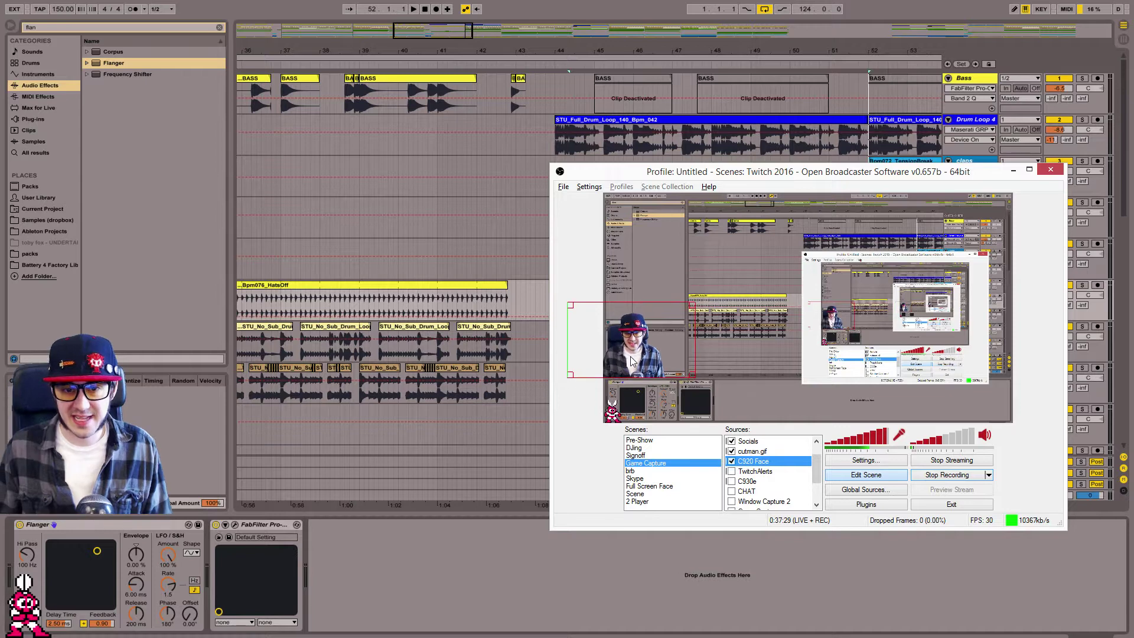
click(732, 451)
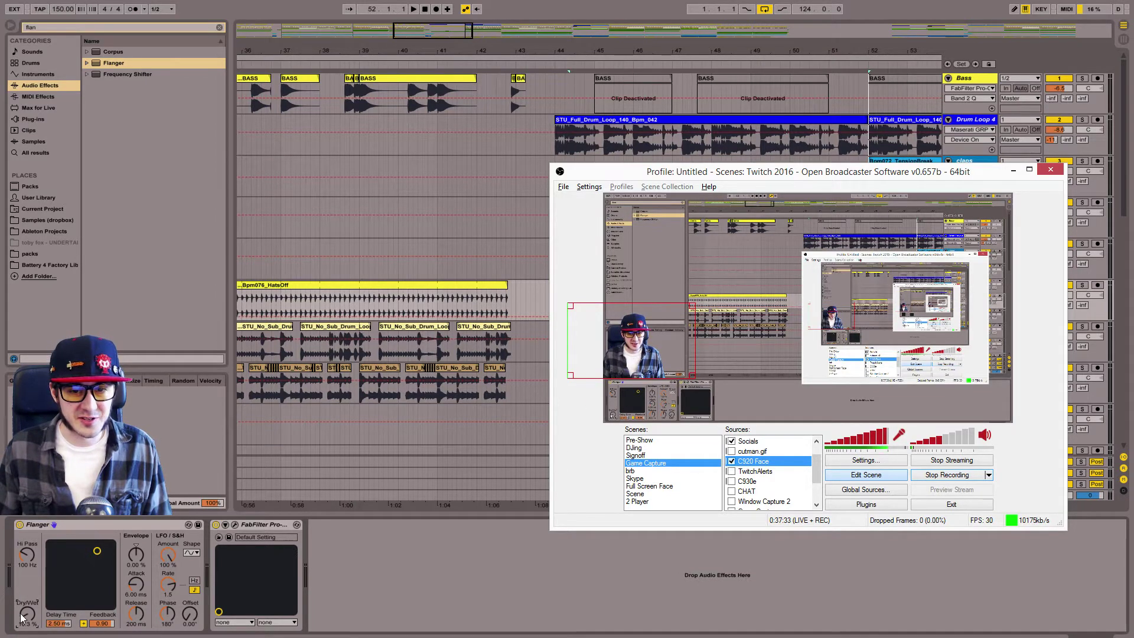
Switch back to Ableton Live and show the Info View beside the device chain.
click(9, 635)
click(9, 636)
click(10, 636)
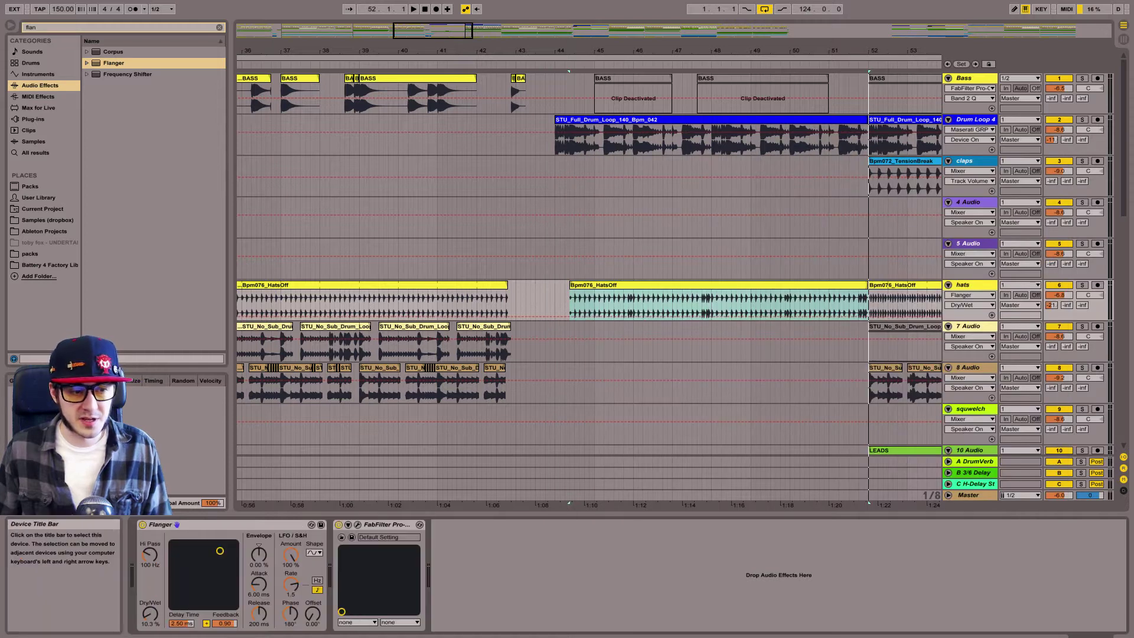
Switch to Open Broadcaster Software, return the C920 Face source to the scene's lower edge, and show cutman.gif again.
key(alt+Tab)
drag(641, 361, 633, 405)
click(731, 452)
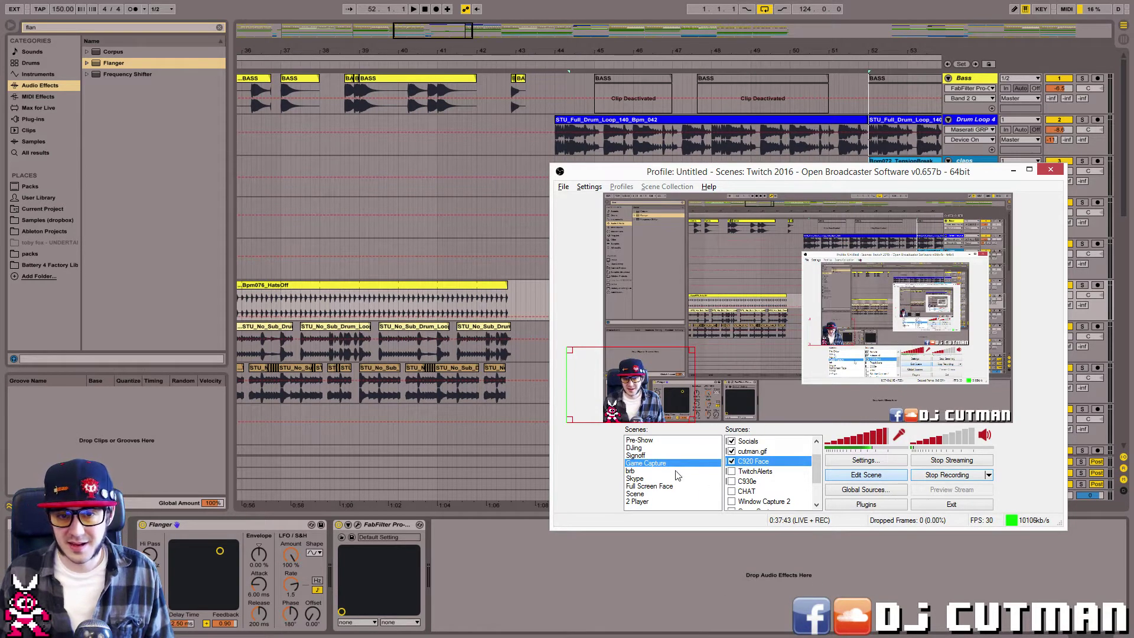
Increase Live's Zoom Display in the Look/Feel preferences, check it in the Open Broadcaster Software preview, and close the preferences.
key(ctrl+comma)
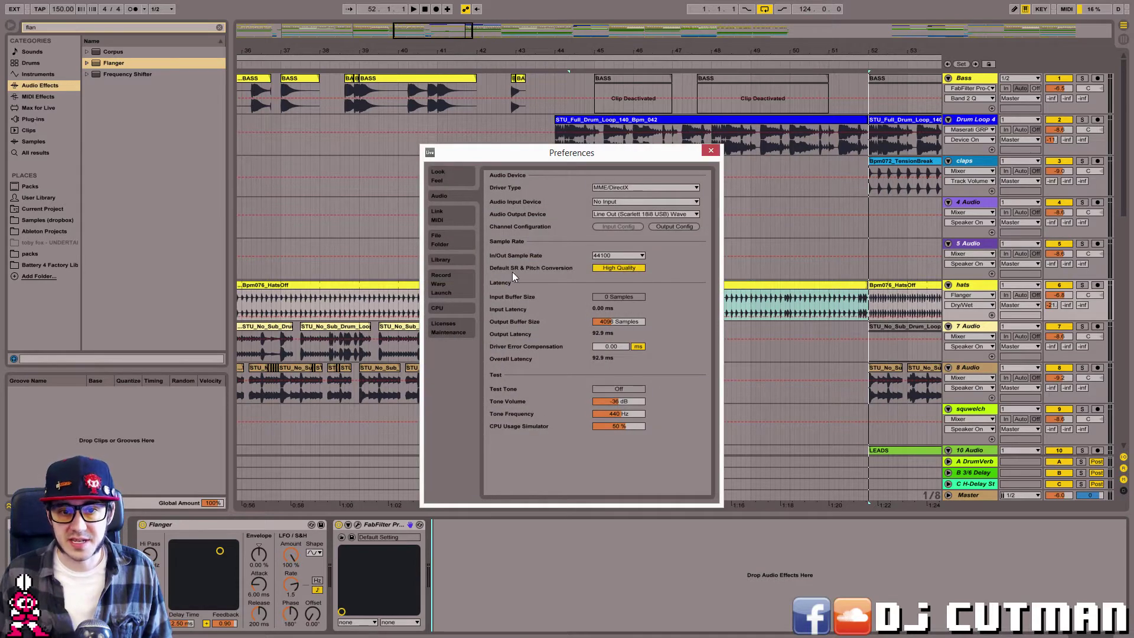
click(435, 219)
click(449, 245)
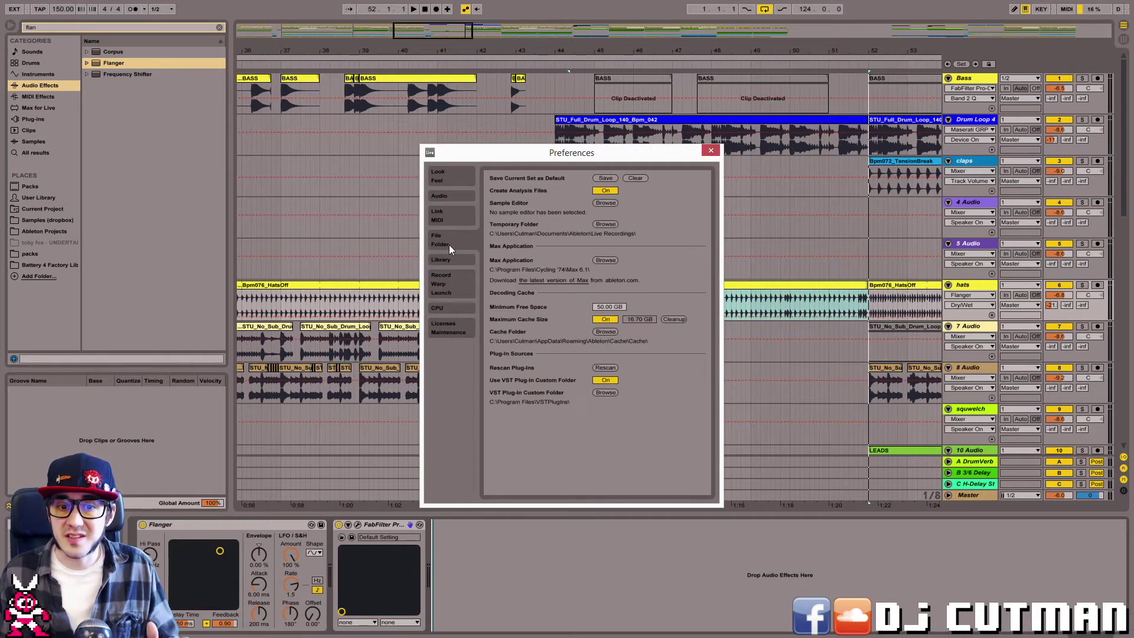
click(442, 262)
click(441, 184)
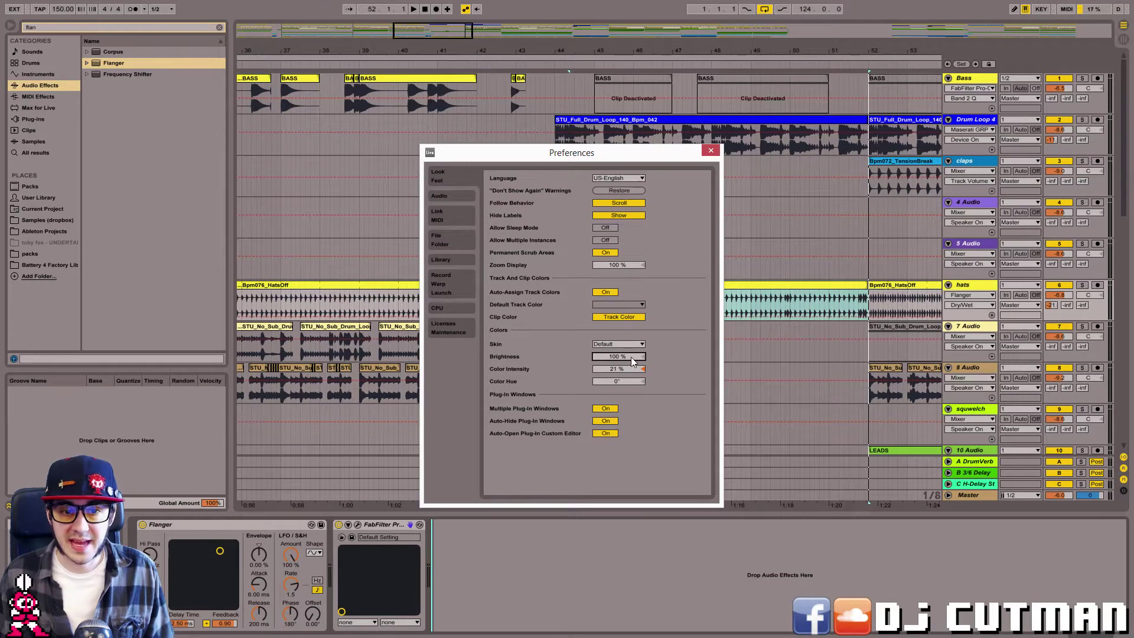
scroll(622, 264, up, 1)
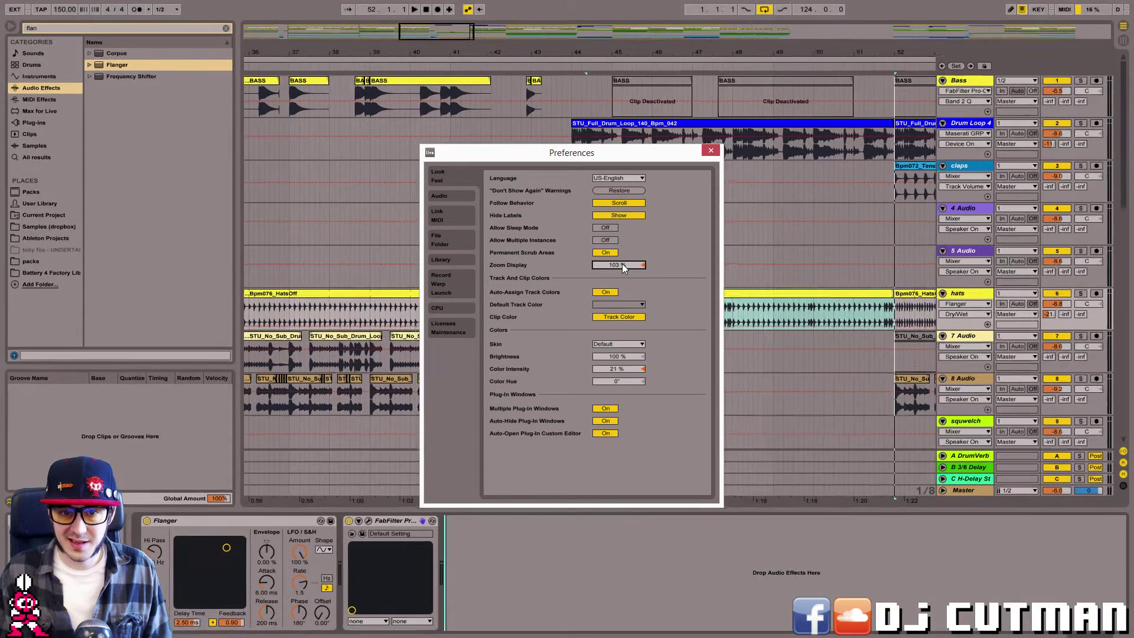
key(alt+Tab)
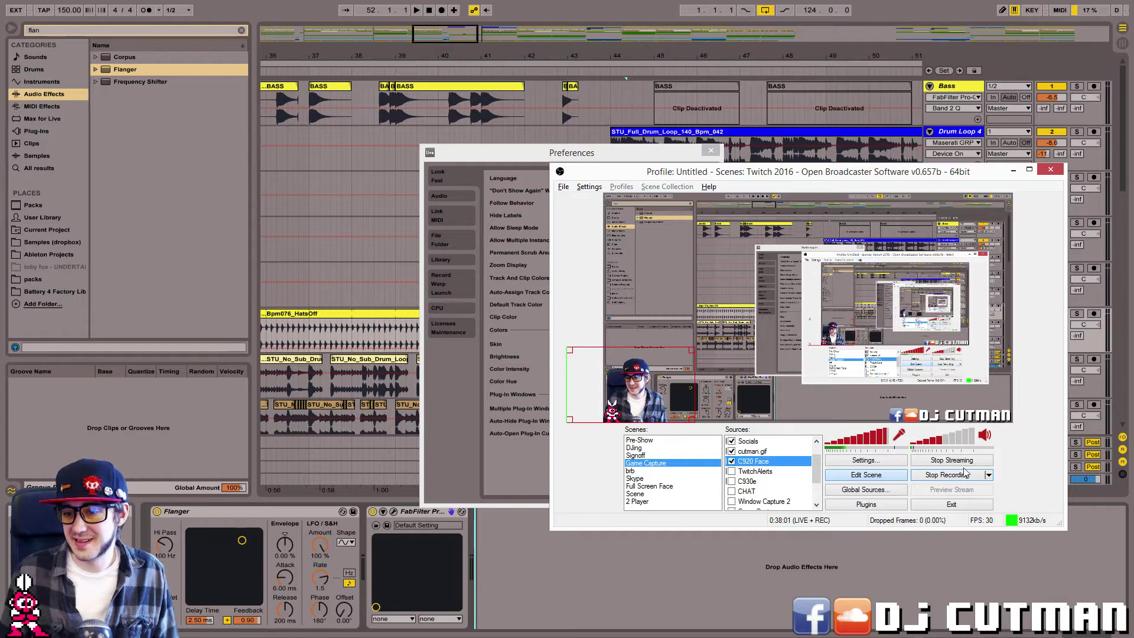
key(alt+Tab)
click(711, 150)
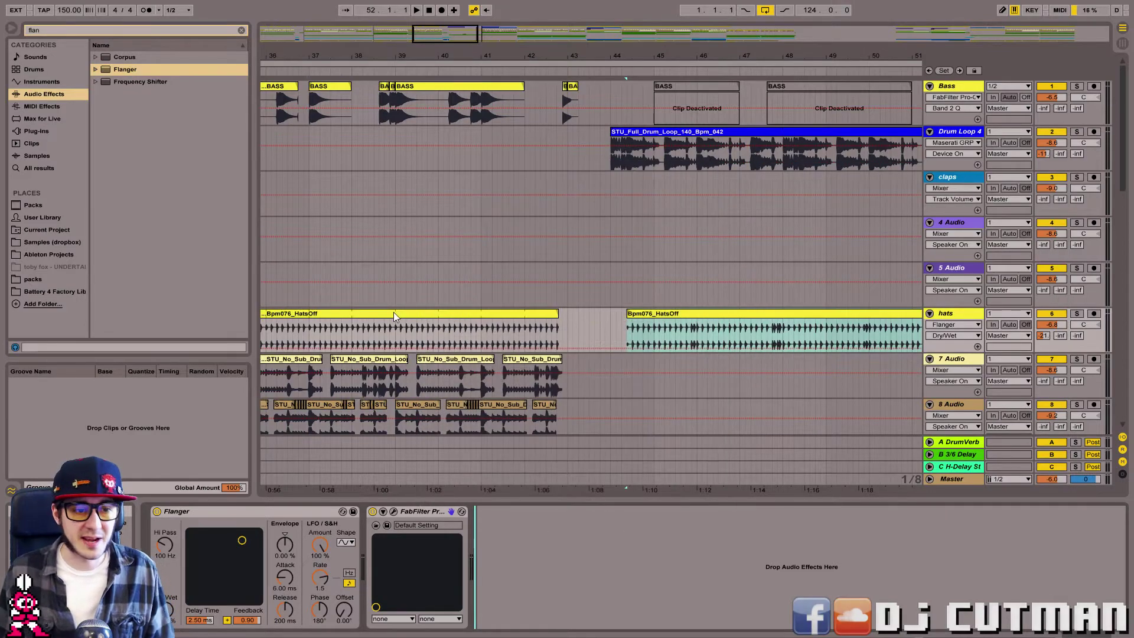
Narrow Live's browser to widen the arrangement, checking the layout in the Open Broadcaster Software preview.
key(alt+Tab)
key(alt+Tab)
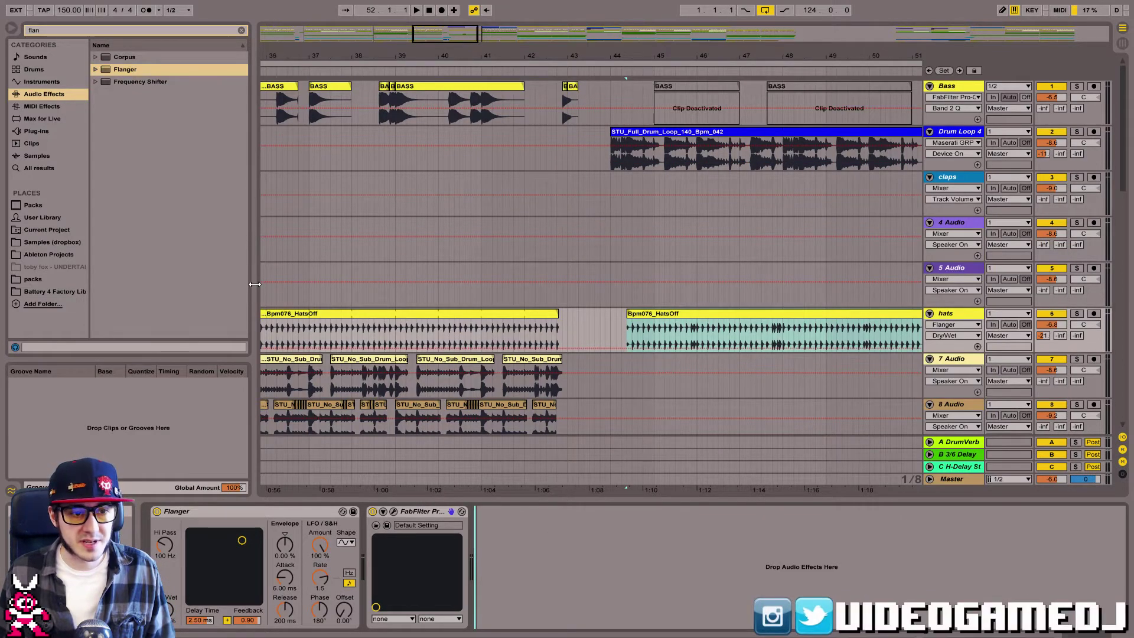
drag(256, 284, 167, 295)
key(alt+Tab)
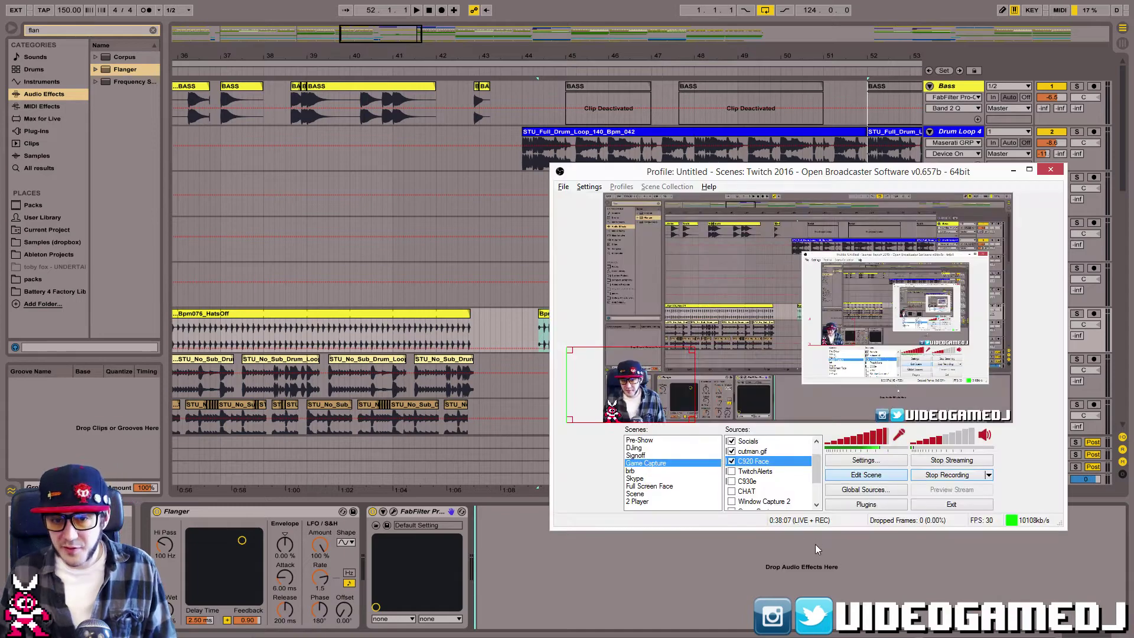
key(alt+Tab)
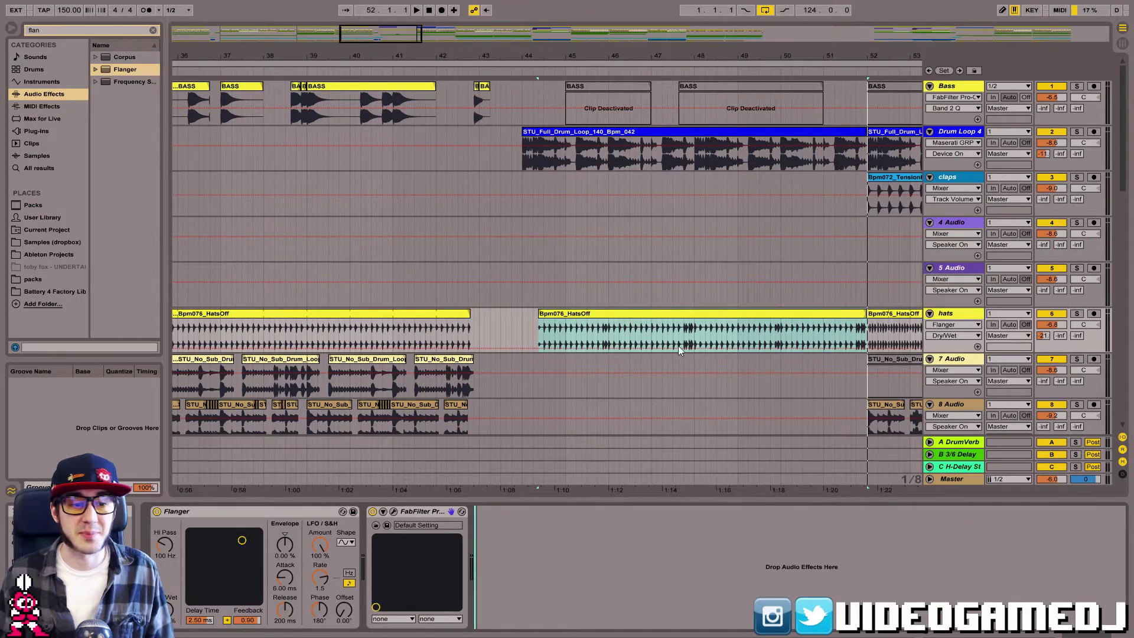
Audition the hats track alone and in the mix, and review its Pro-Q 2 low cut during playback.
click(1074, 316)
click(1073, 317)
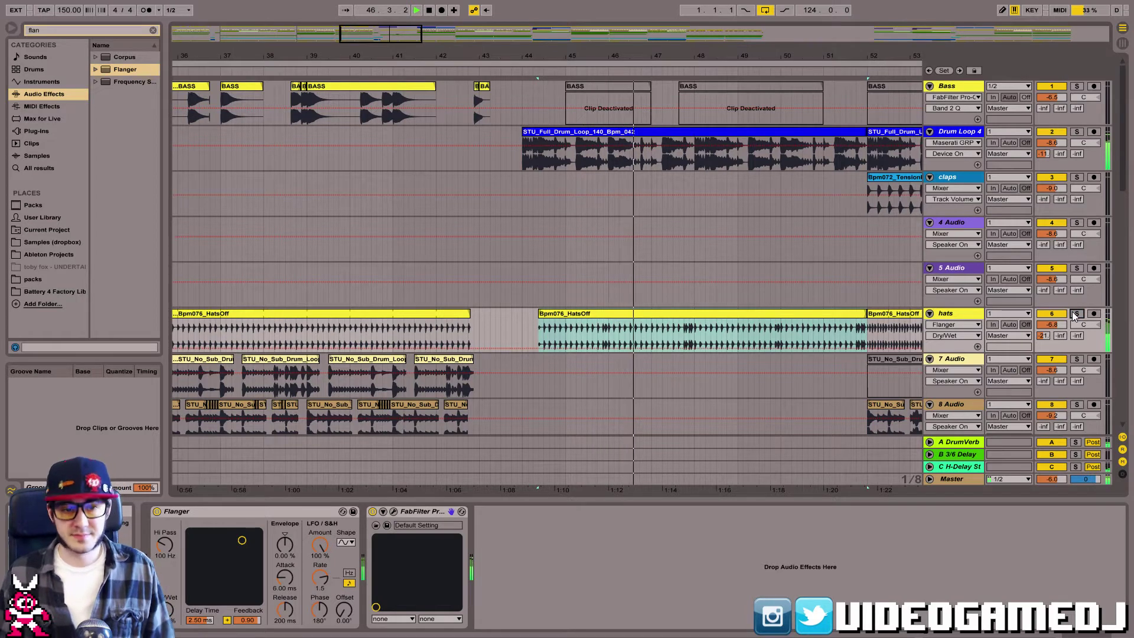
click(393, 511)
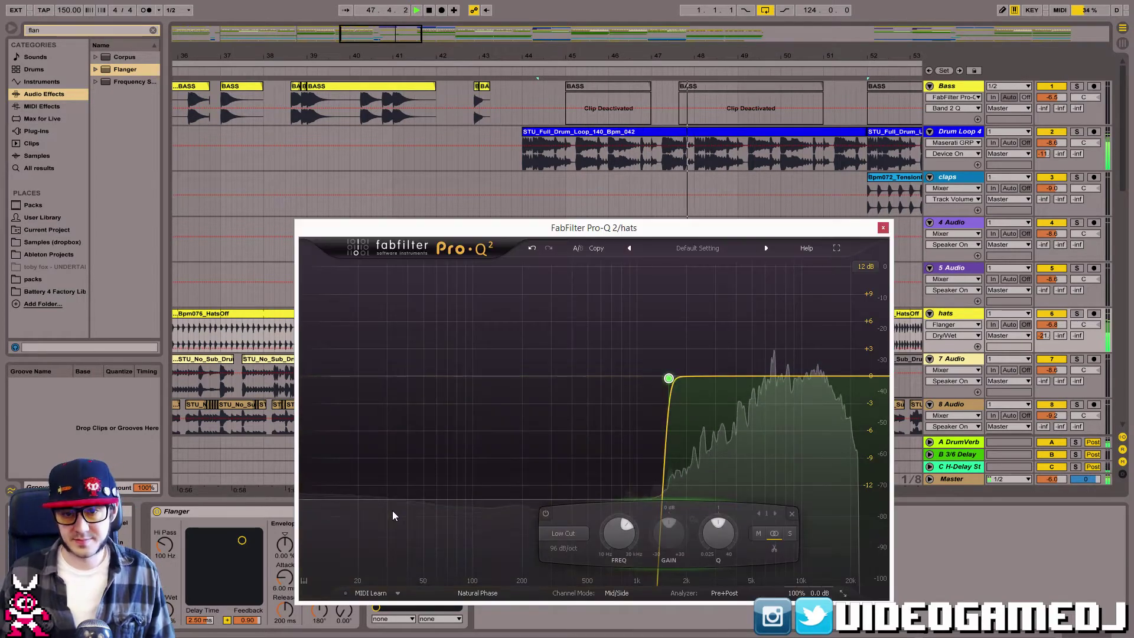
click(809, 424)
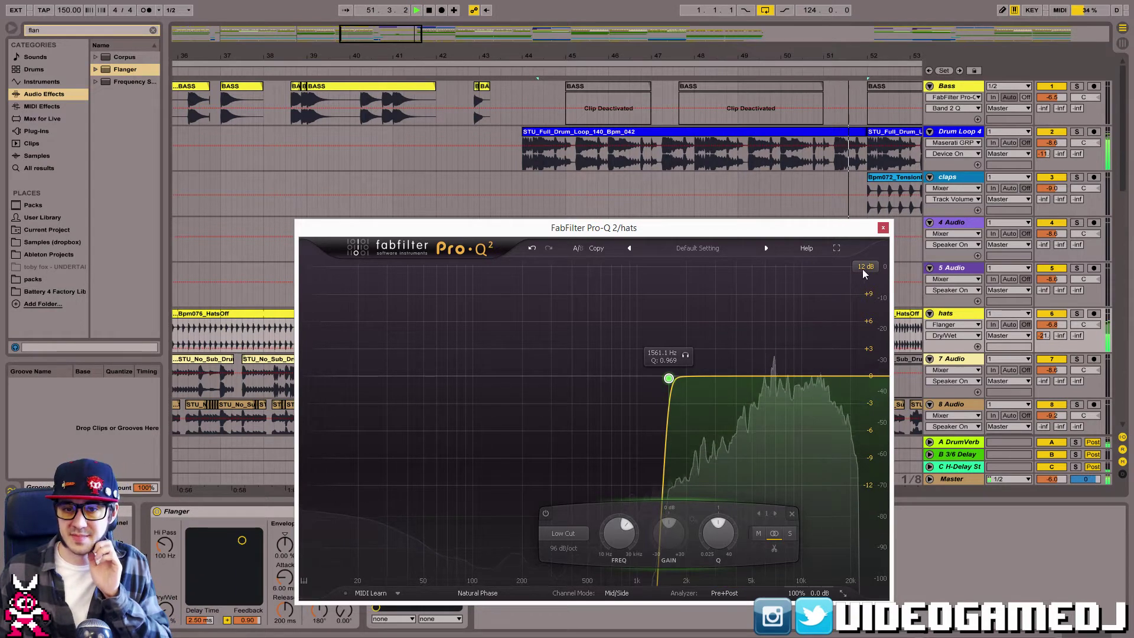
click(883, 228)
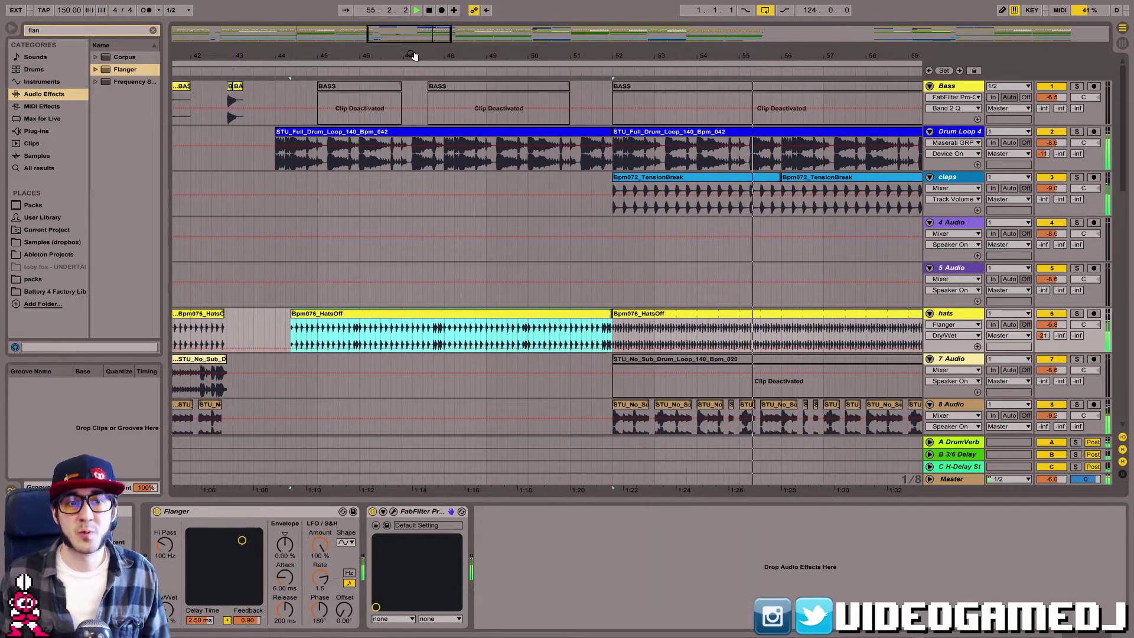
Rename the hats track as Hi Hats and stop playback.
drag(414, 55, 429, 40)
click(964, 318)
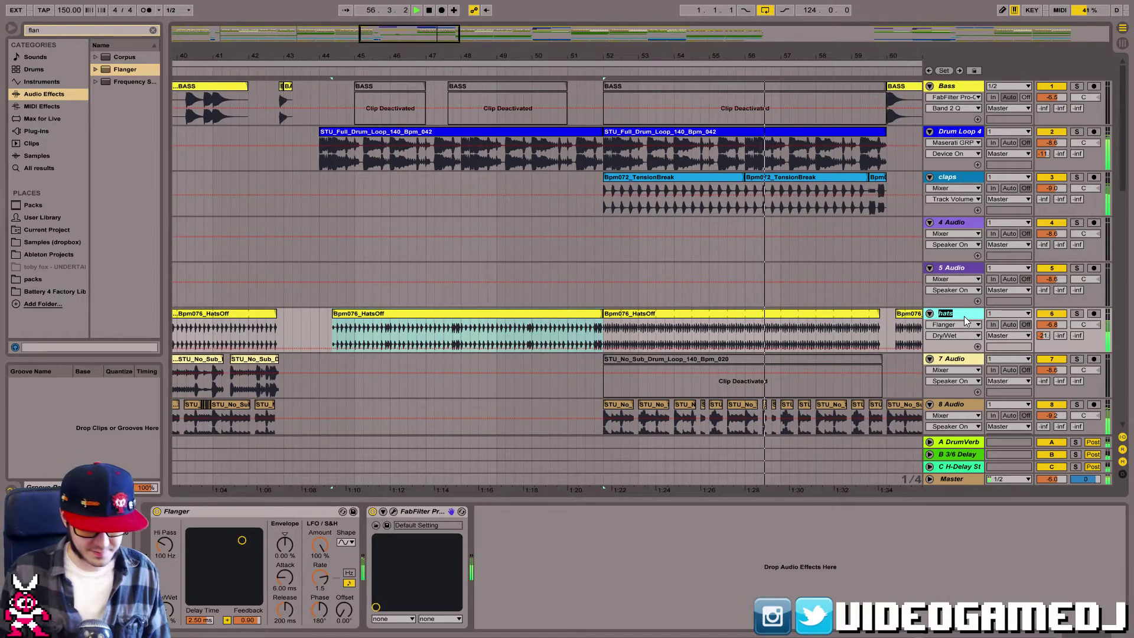
text(Hi Hats)
key(Return)
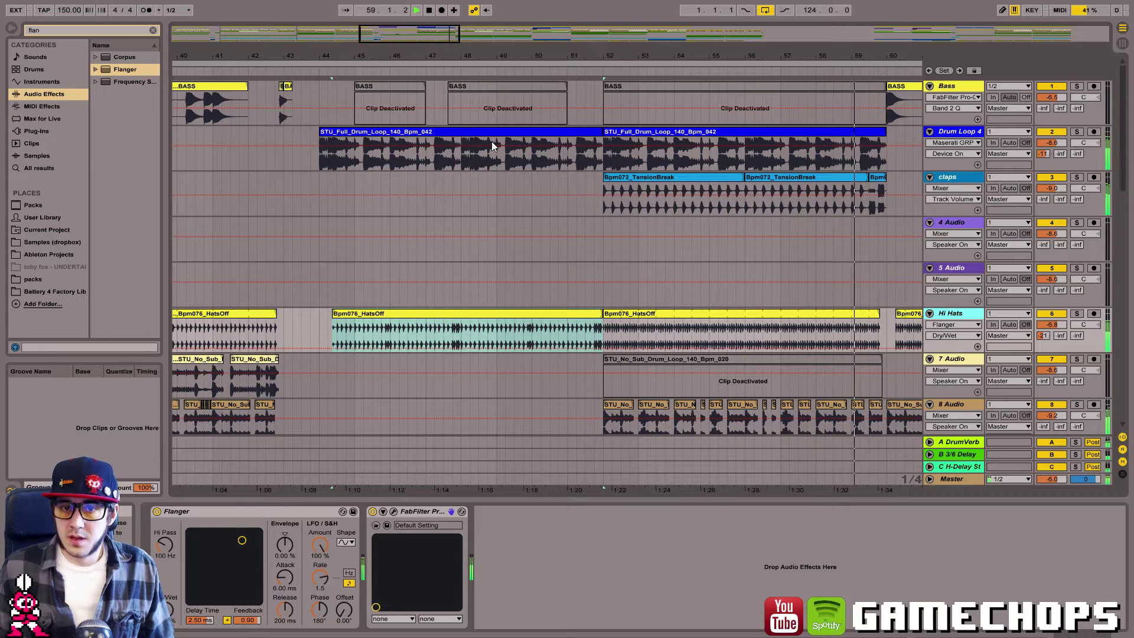
key(space)
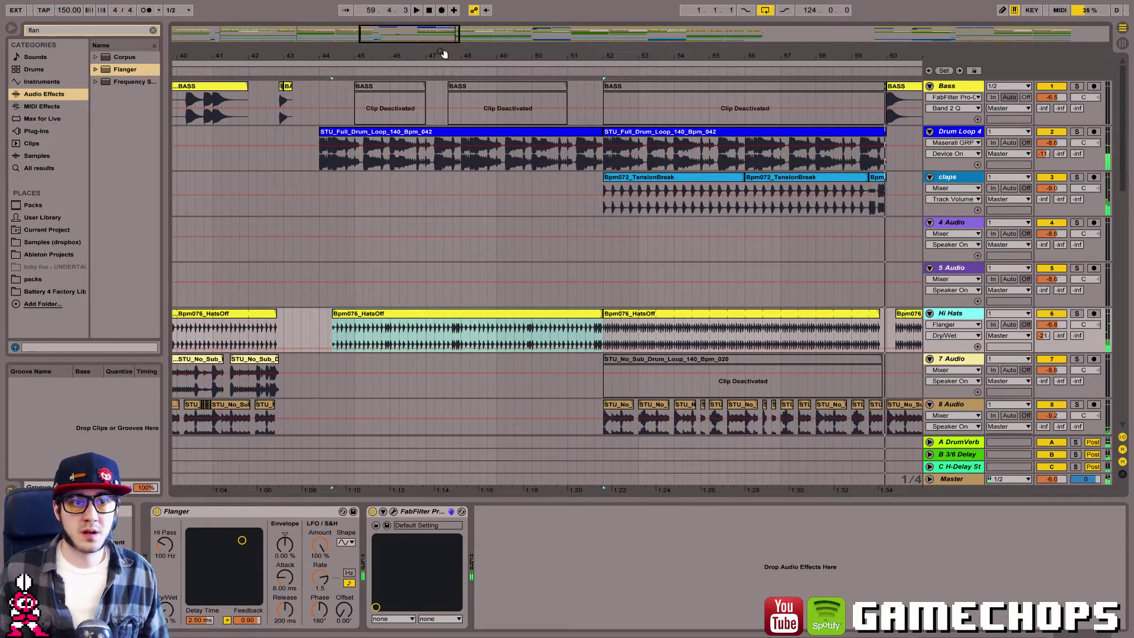
Play from the claps clip at bar 52 and review the low cut in the claps track's Pro-Q 2.
click(643, 186)
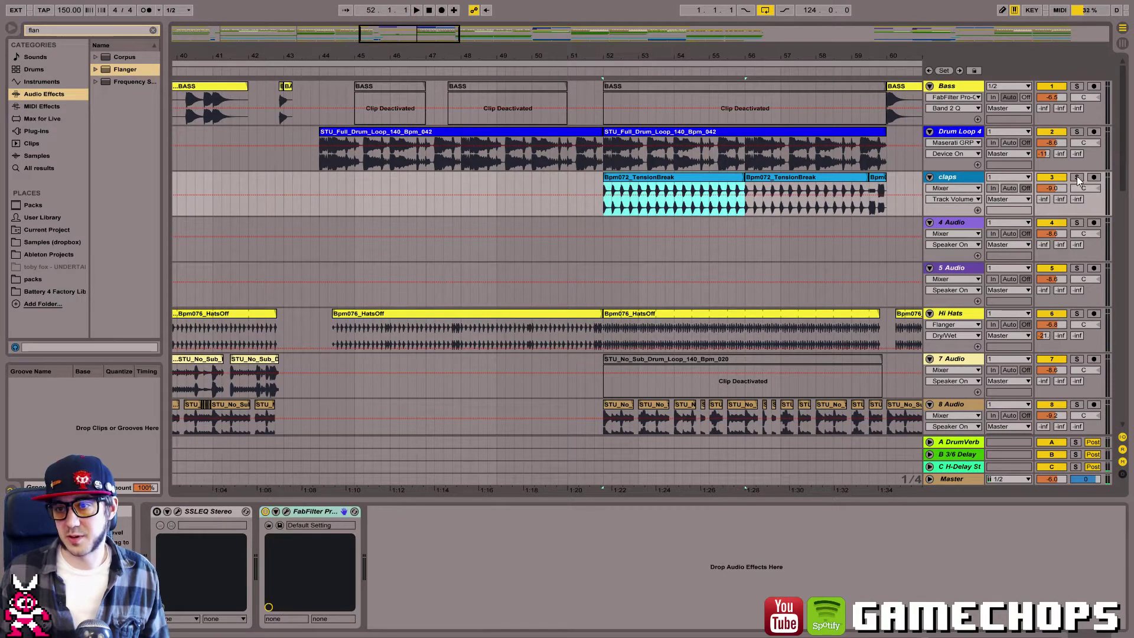
click(286, 511)
key(space)
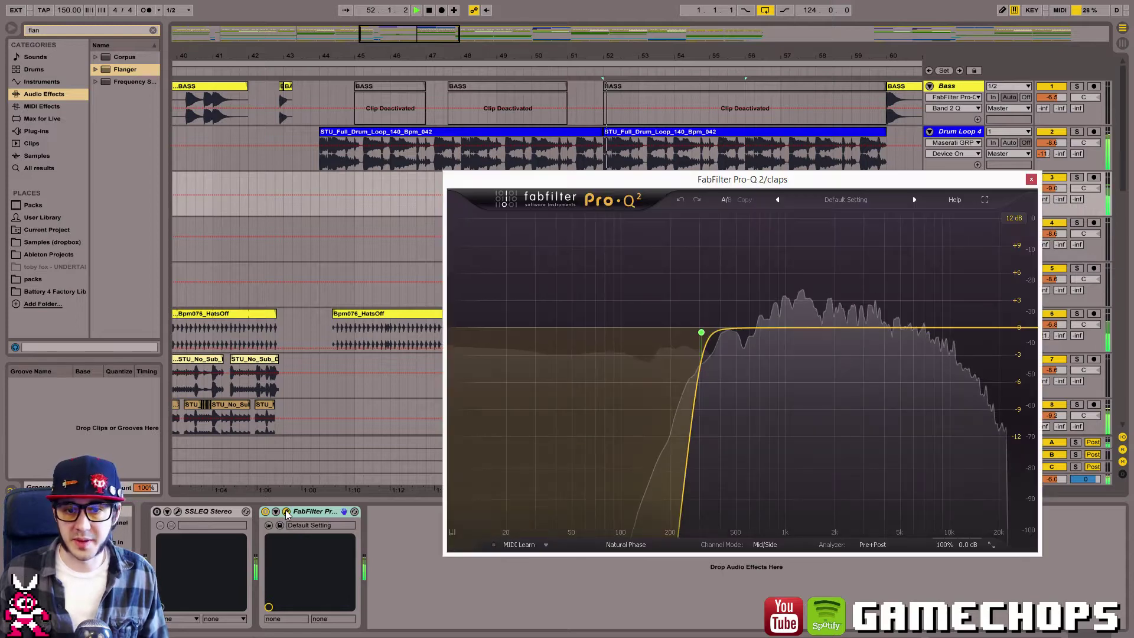
click(1031, 179)
Raise the claps track's DrumVerb send to about -20 dB while soloed, then unsolo it to hear the mix.
click(1075, 177)
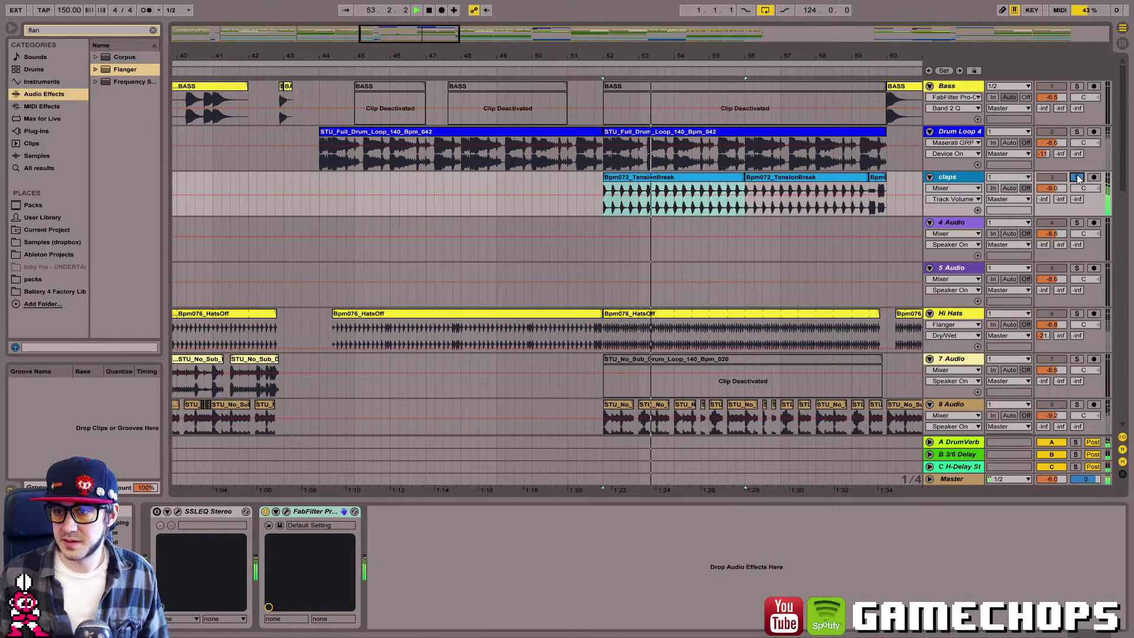
drag(1041, 202, 1042, 189)
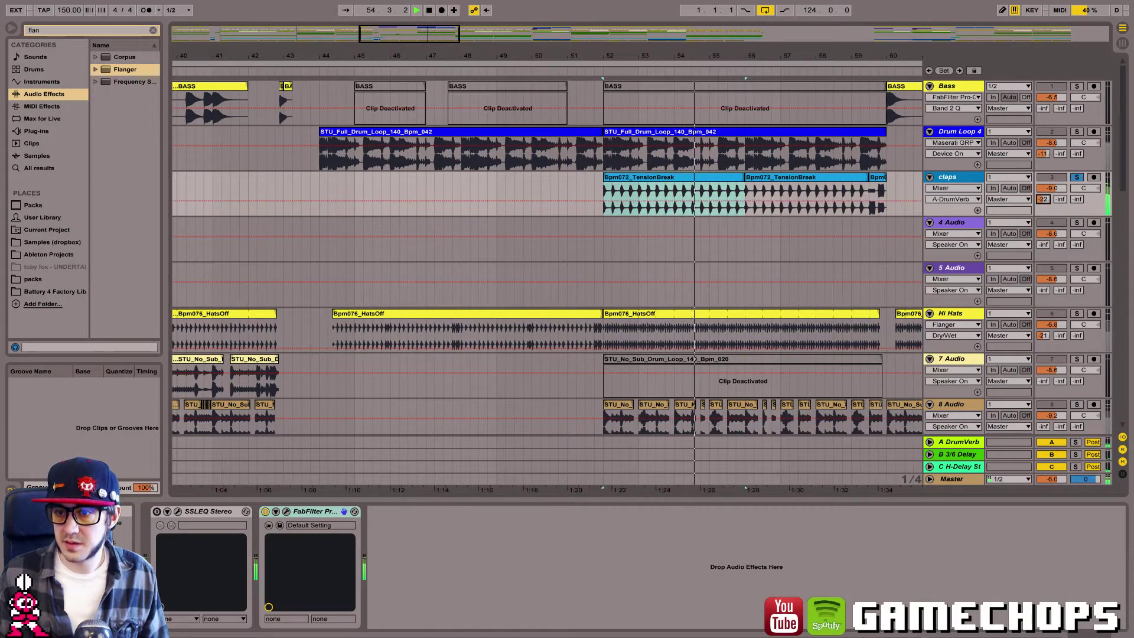
click(1078, 177)
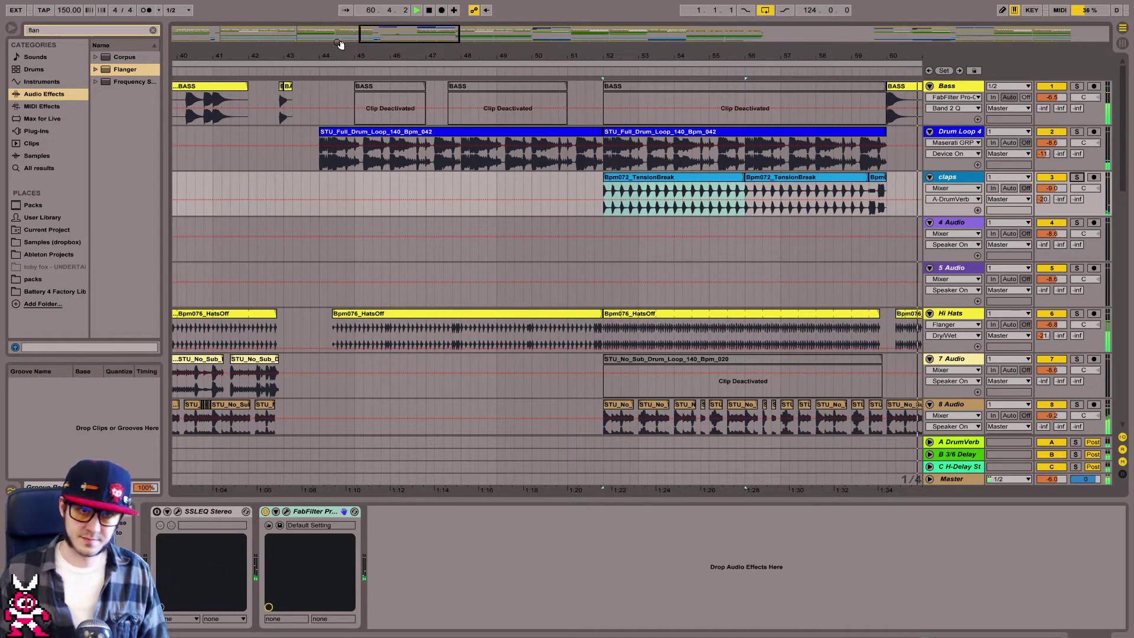
drag(417, 34, 455, 30)
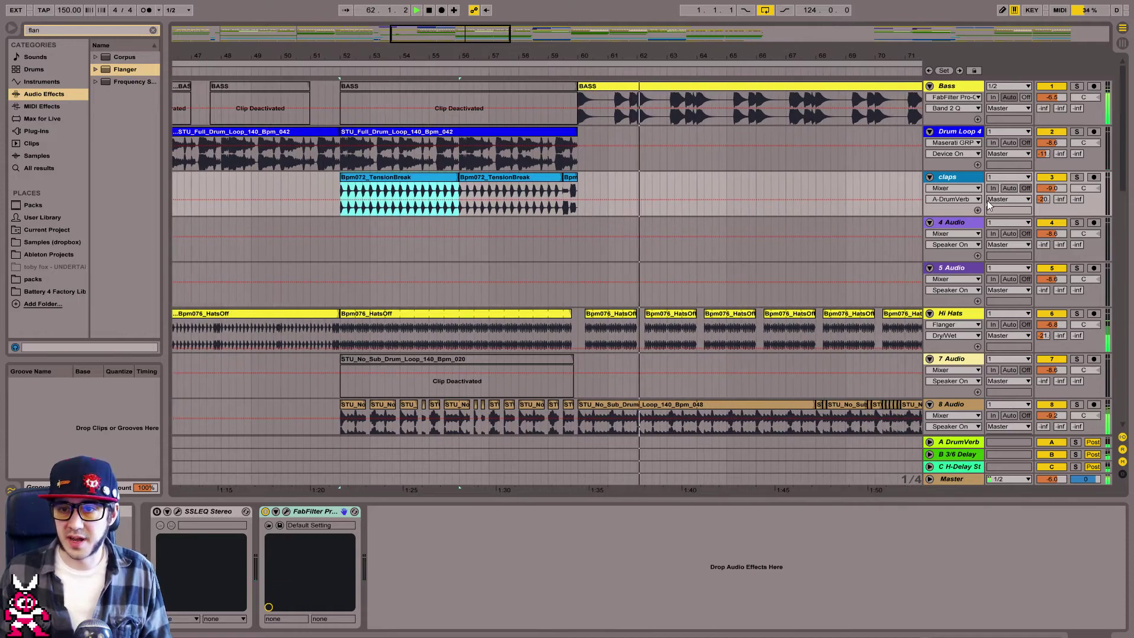
Rename the claps track as Claps and stop playback.
click(972, 181)
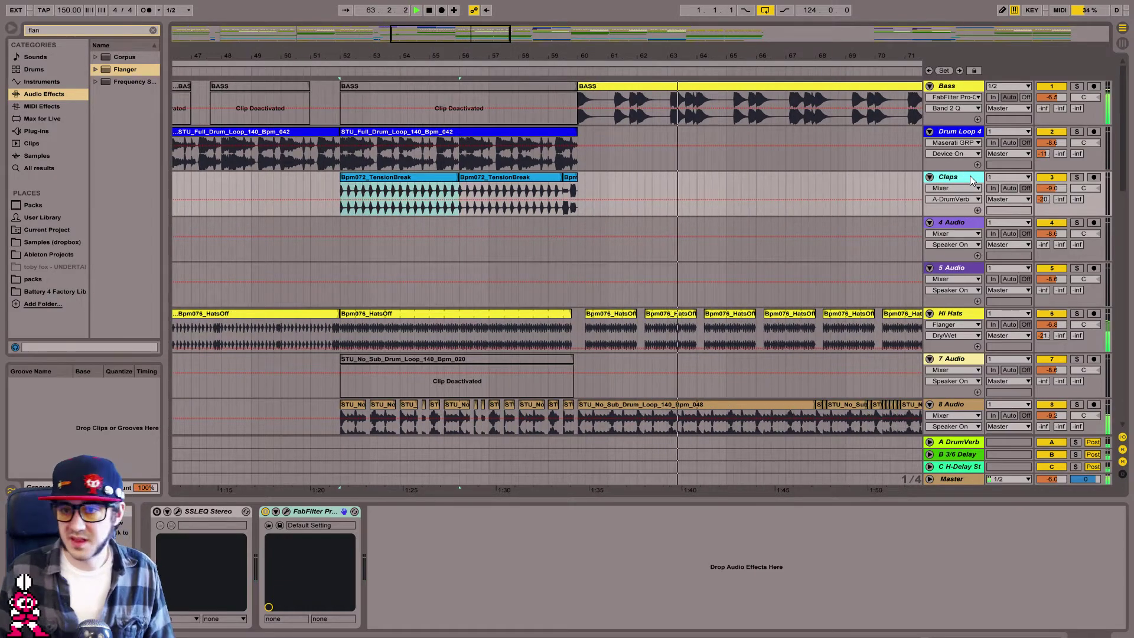
drag(430, 33, 605, 41)
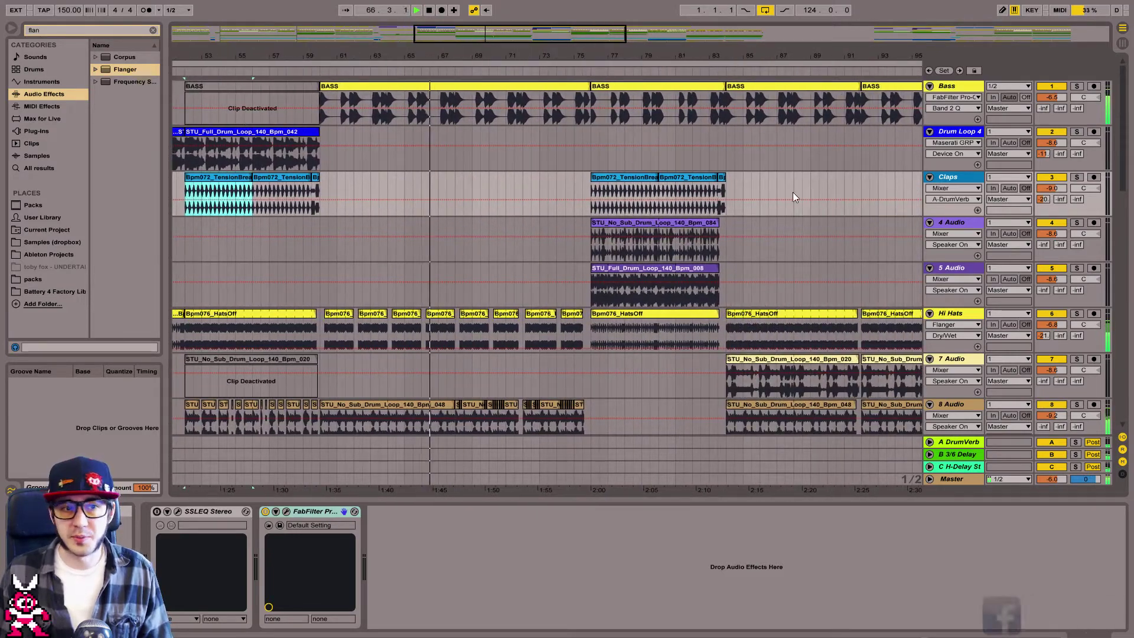
key(space)
Play from bar 76 and audition the drum loops on 4 Audio and 5 Audio, soloed one at a time.
click(594, 255)
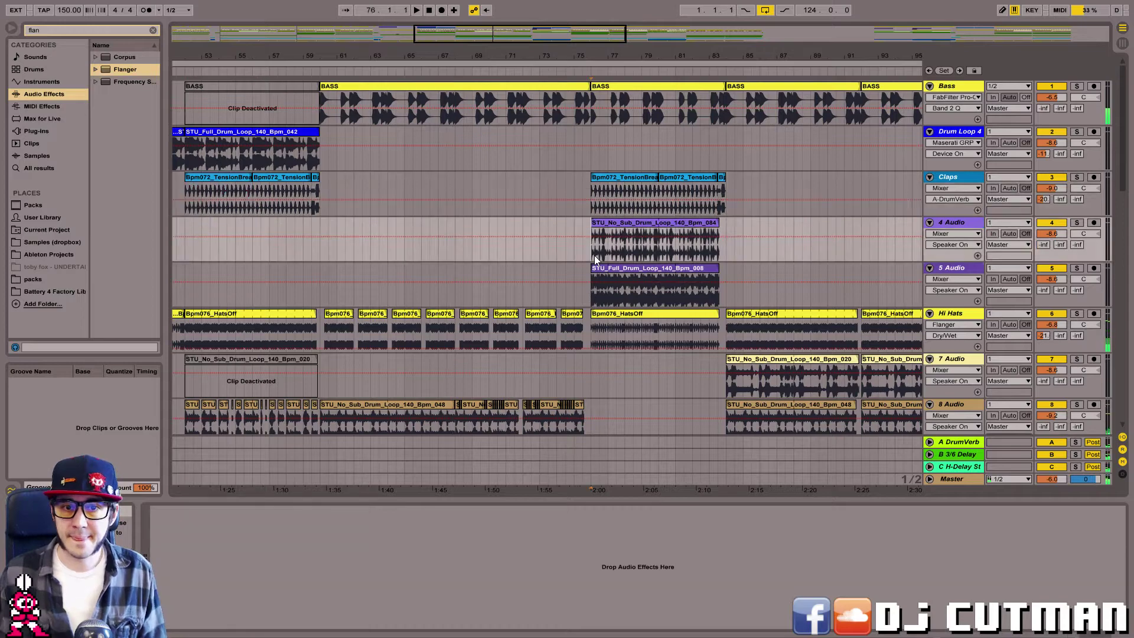
key(space)
click(1076, 223)
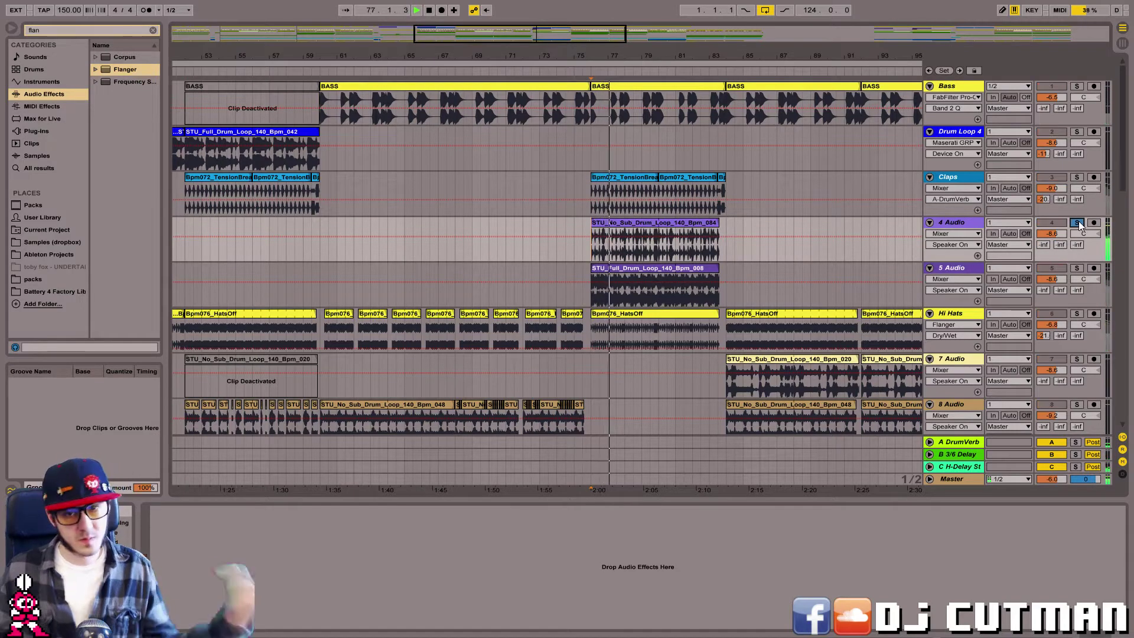
scroll(650, 307, down, 3)
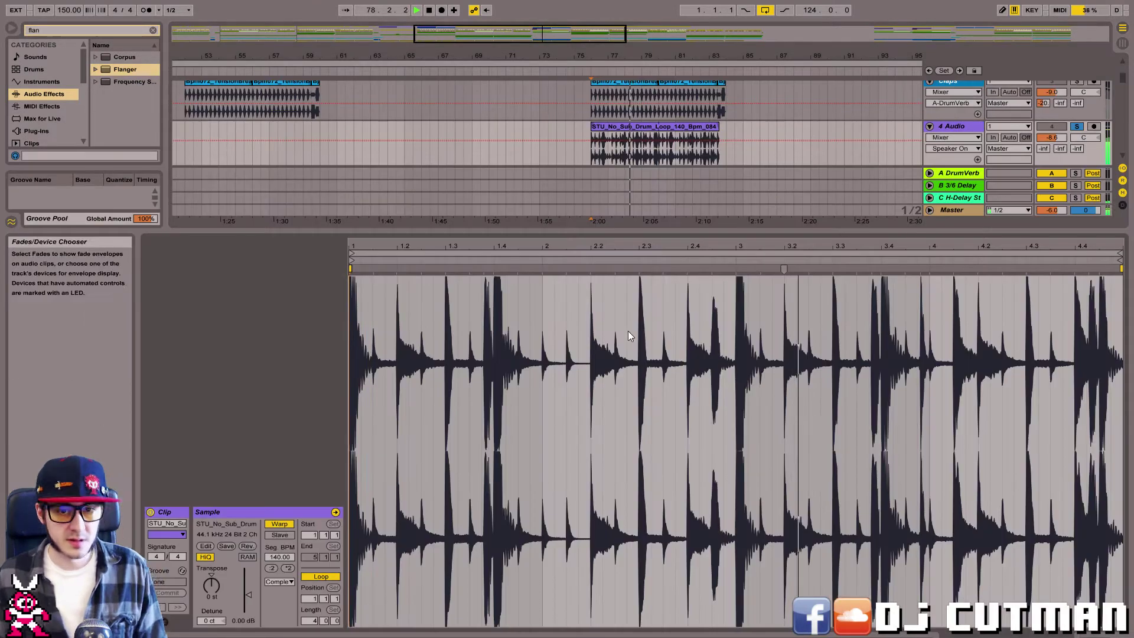
click(655, 122)
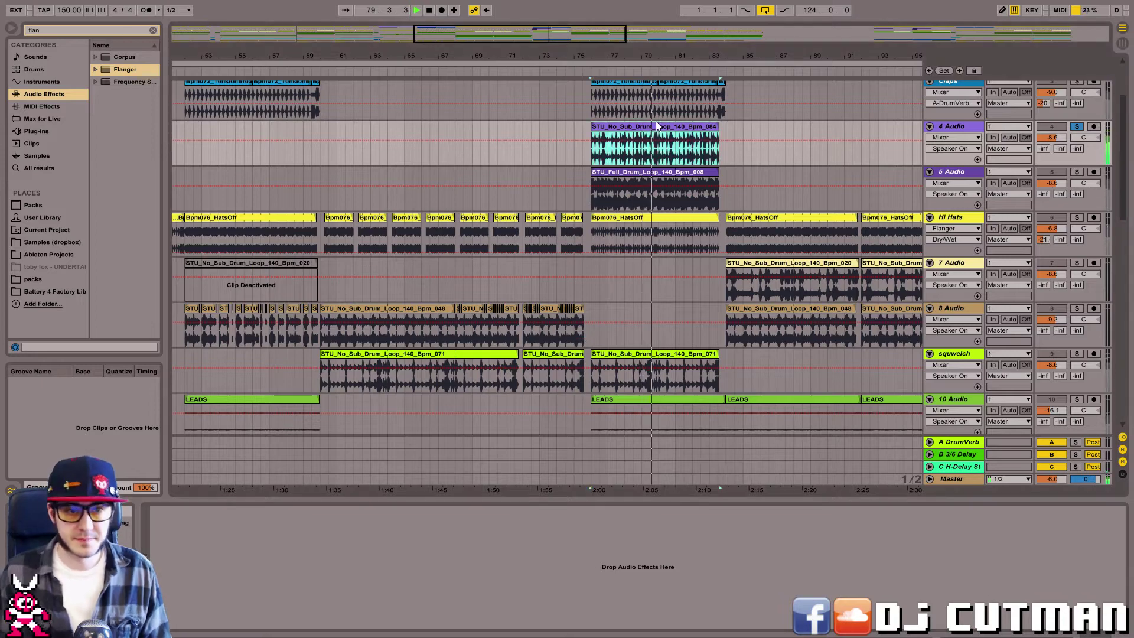
click(1077, 173)
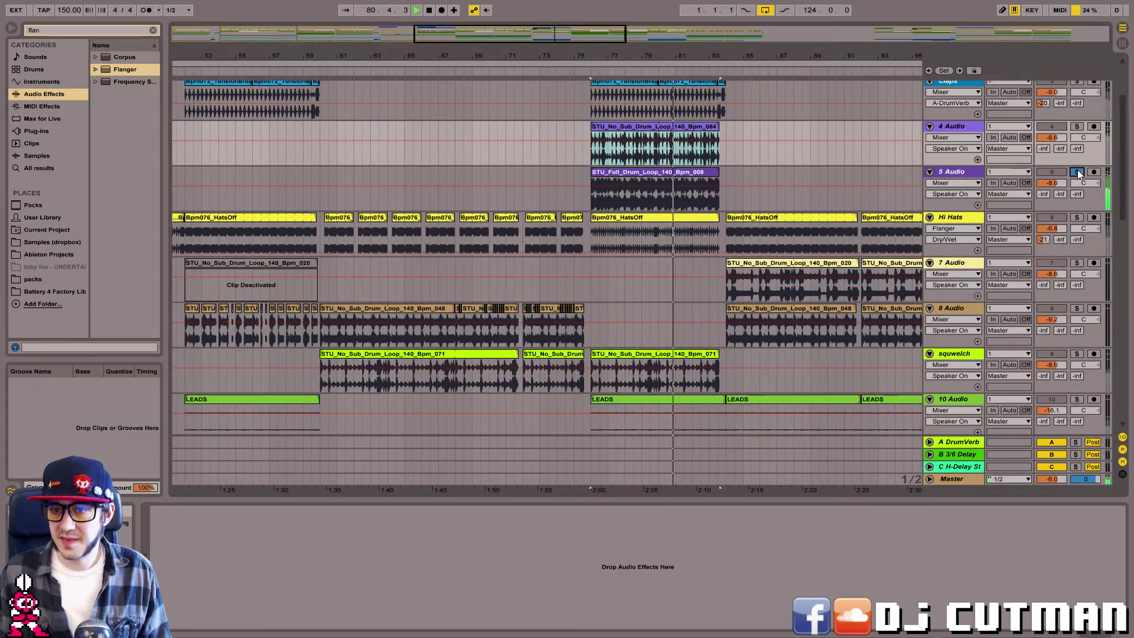
Rename the 5 Audio track as Top Loop.
click(679, 176)
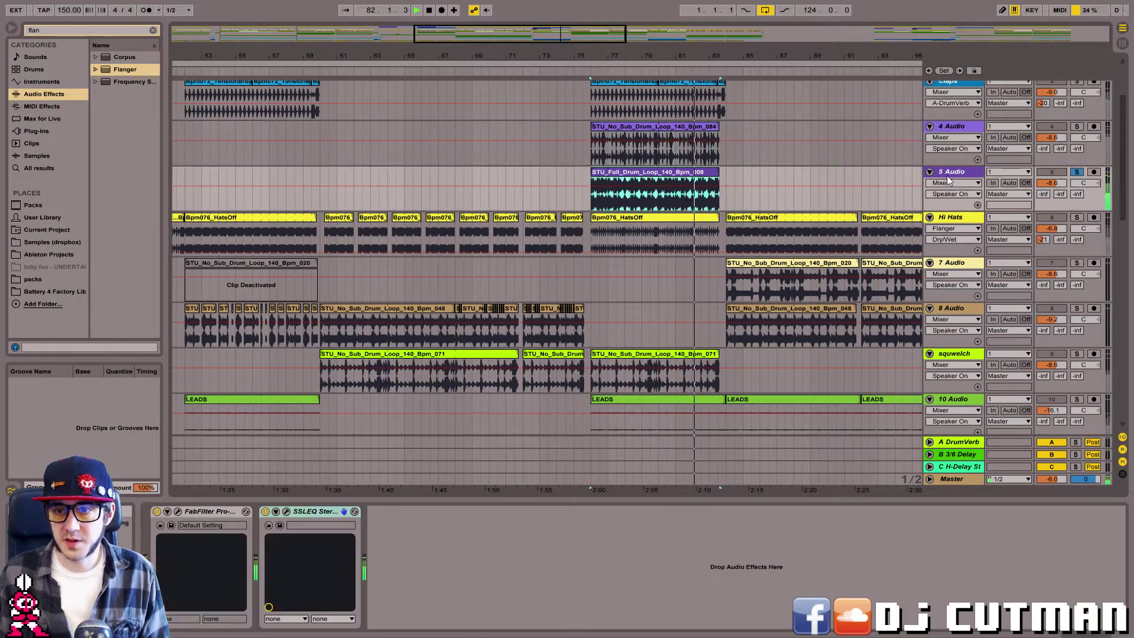
key(ctrl+r)
text(Top Loop)
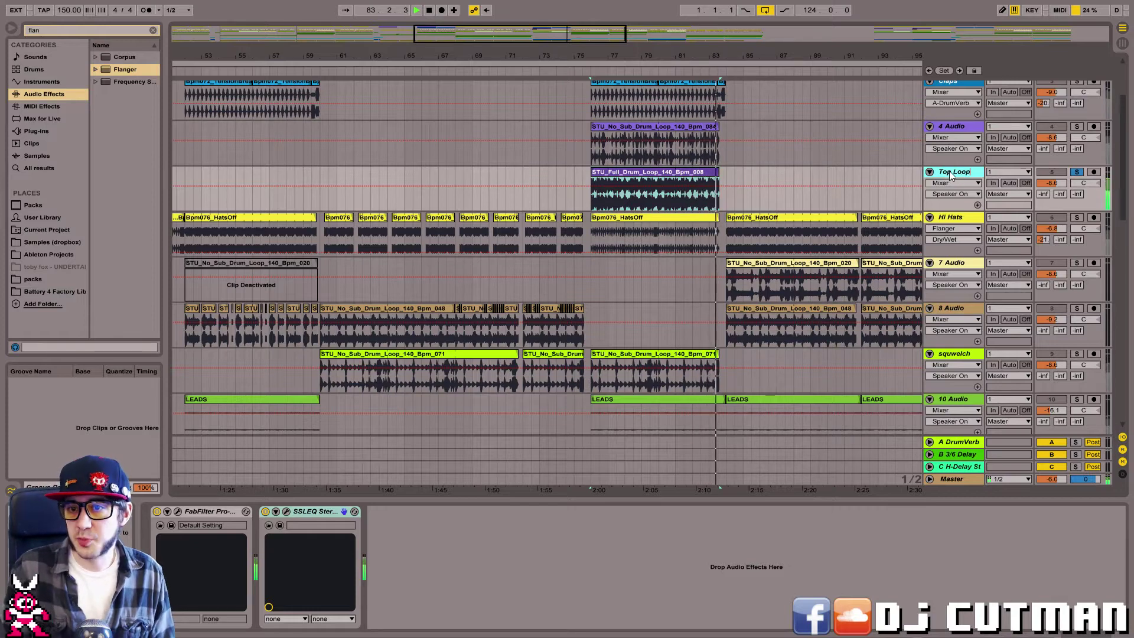
key(Return)
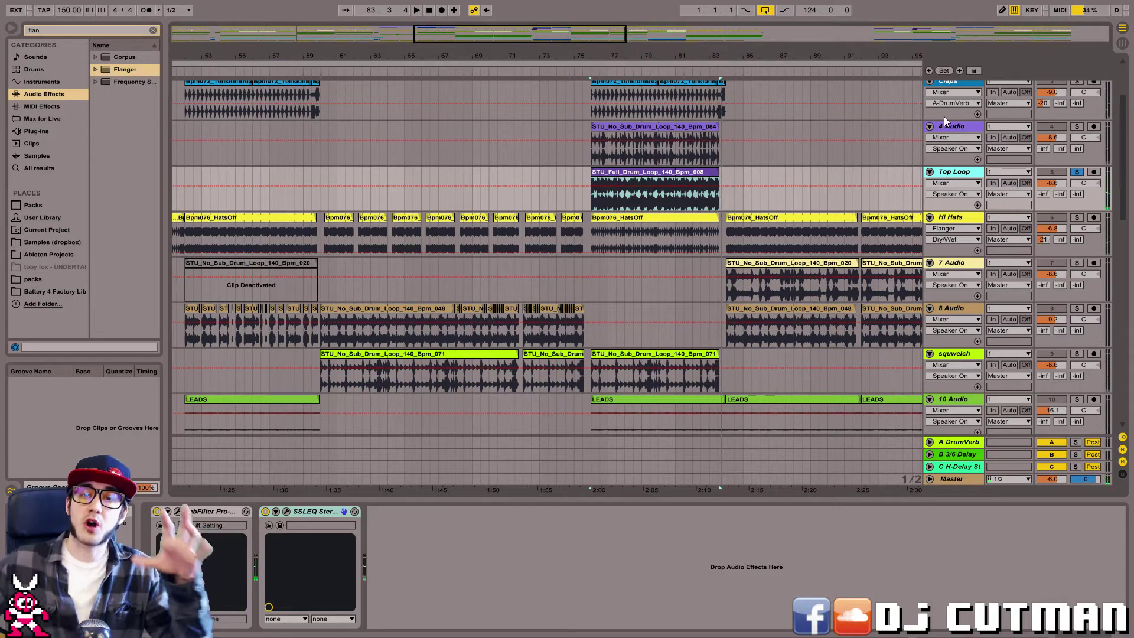
Solo the 4 Audio track and play its drum loop clip from the start.
click(1076, 126)
click(696, 127)
key(space)
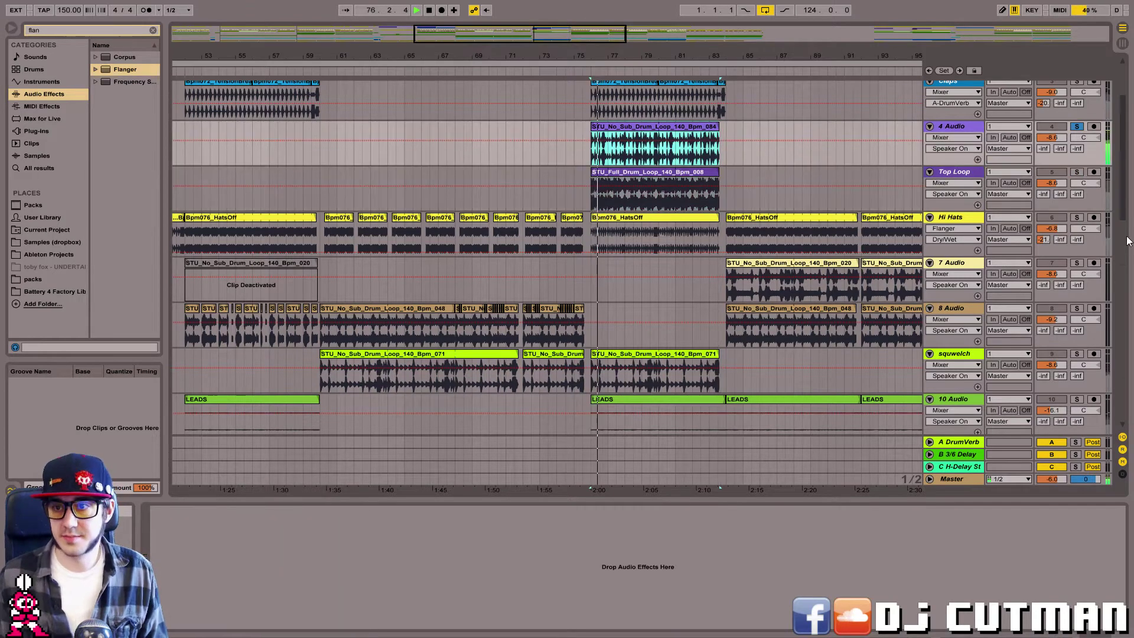
Rename the 4 Audio track as Loop 84 and the Drum Loop track above Claps as Loop 42.
scroll(963, 212, up, 3)
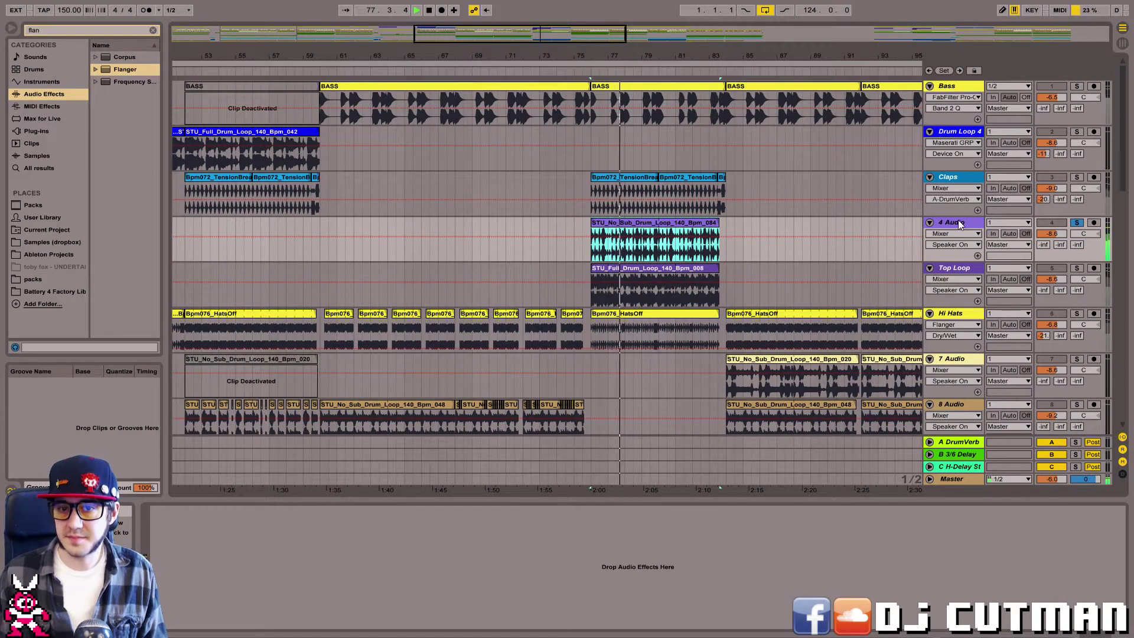
click(960, 224)
key(ctrl+r)
text(Loop)
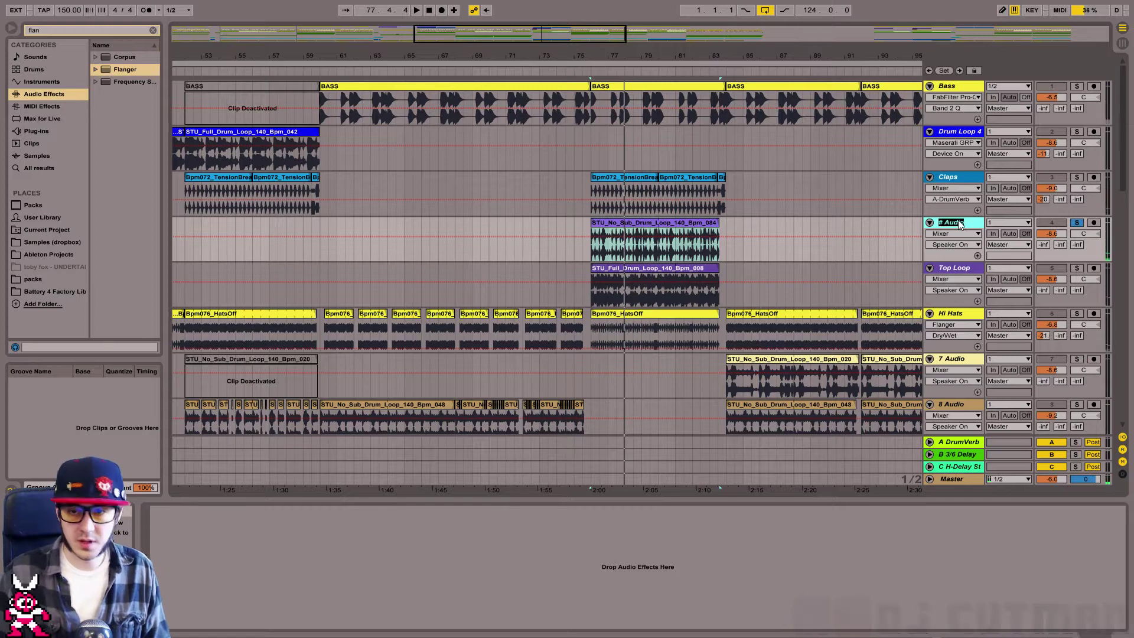
key(Return)
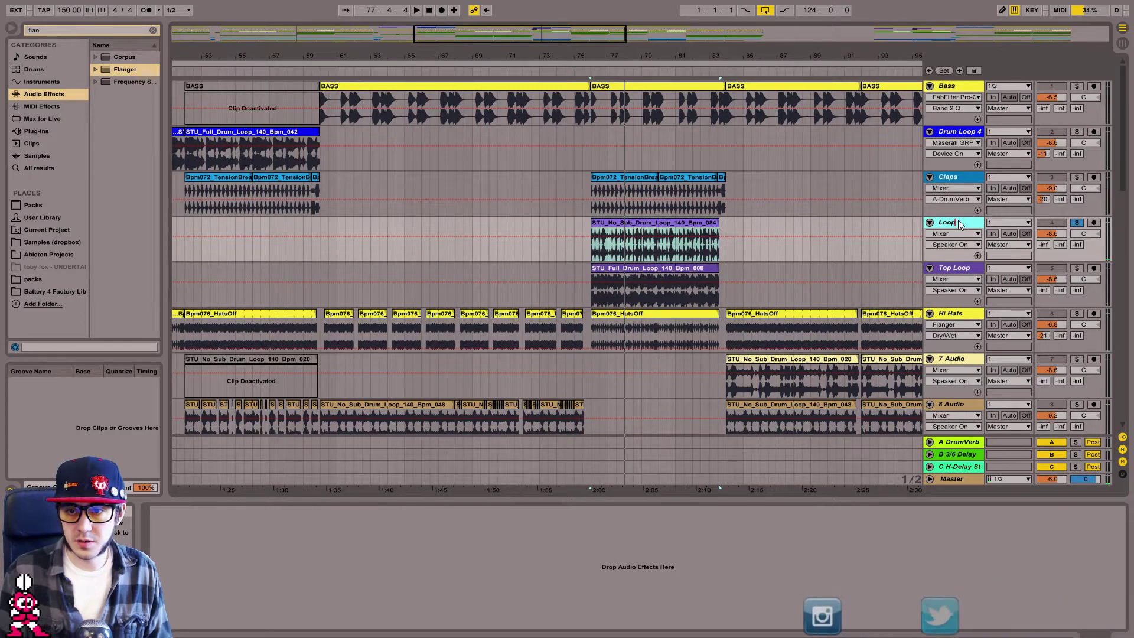
click(946, 131)
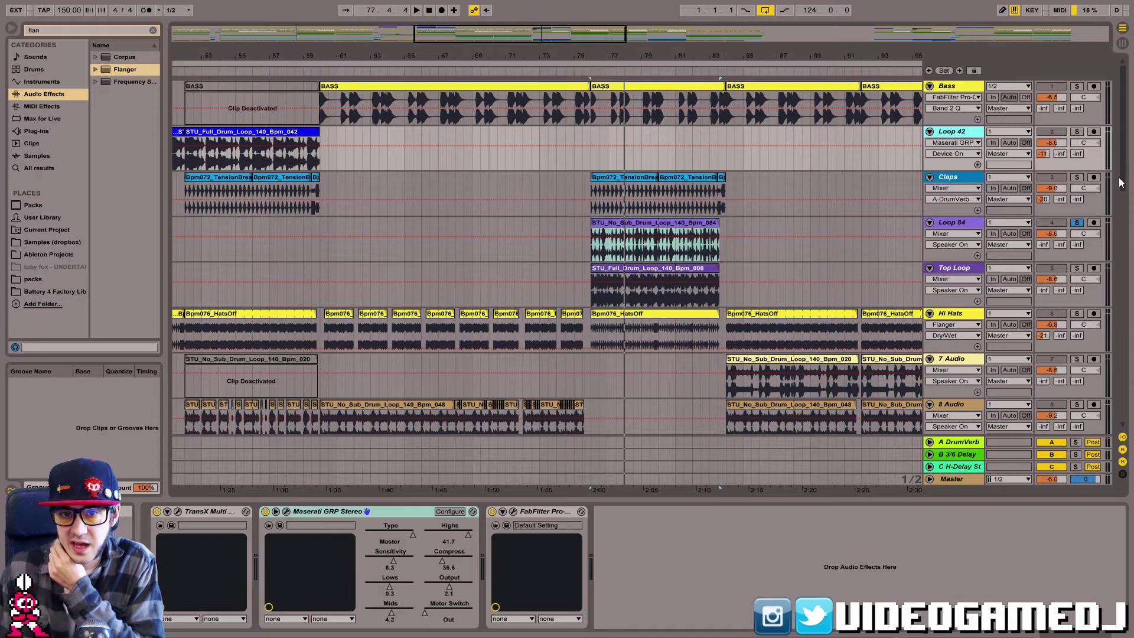
Play Loop 84 and Top Loop soloed together and set the low cut slope in Top Loop's Pro-Q 2 to 48 dB/oct.
drag(1122, 180, 1125, 188)
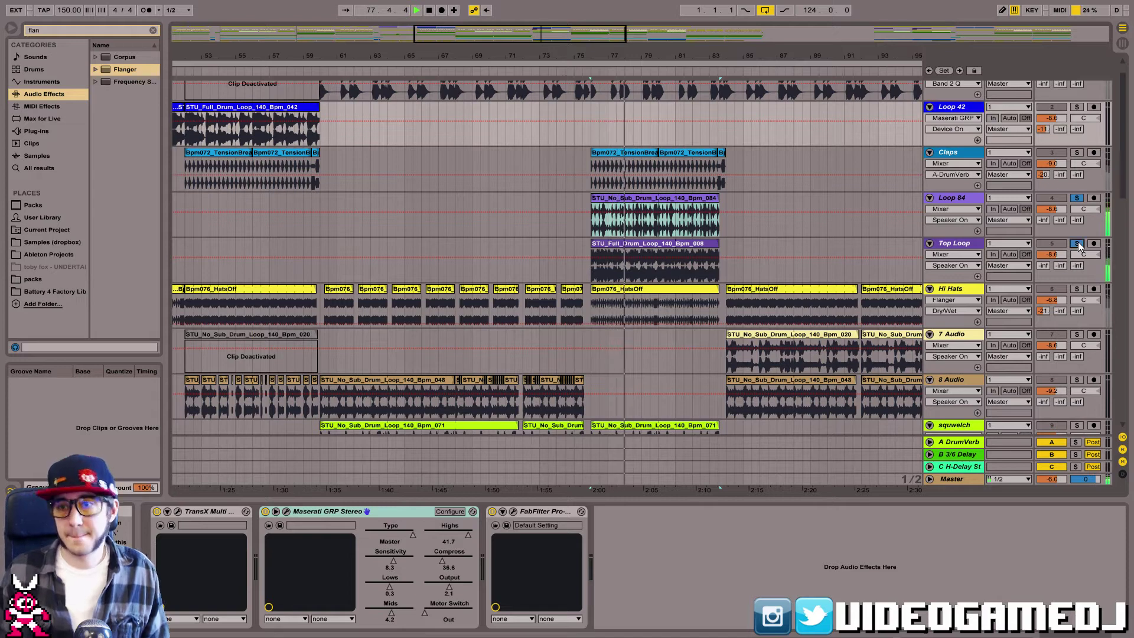
click(960, 243)
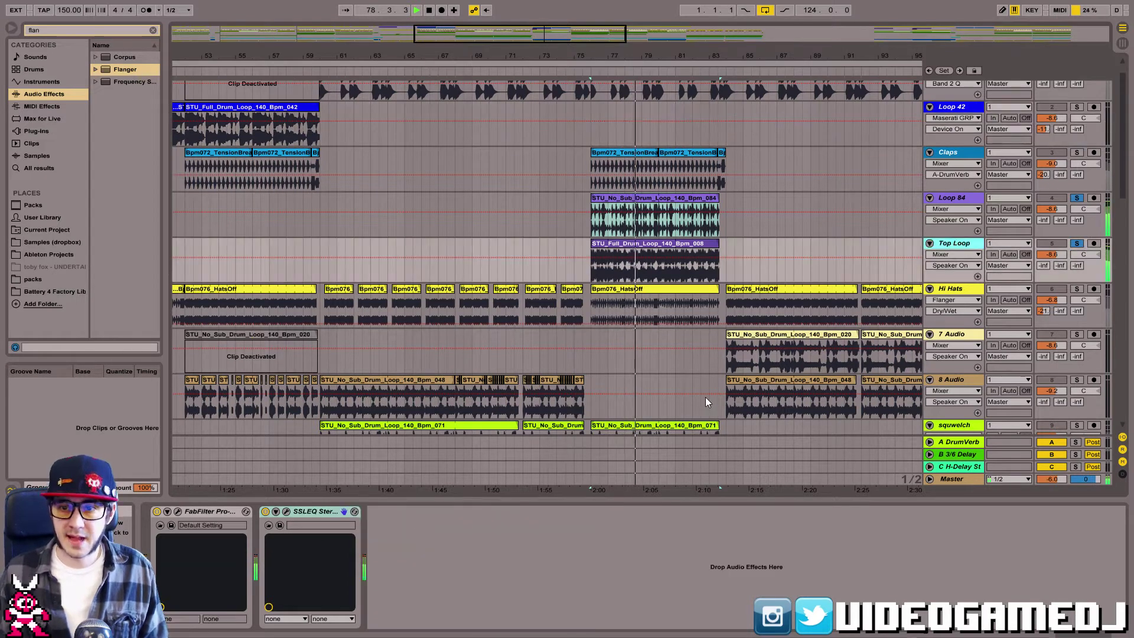
click(177, 513)
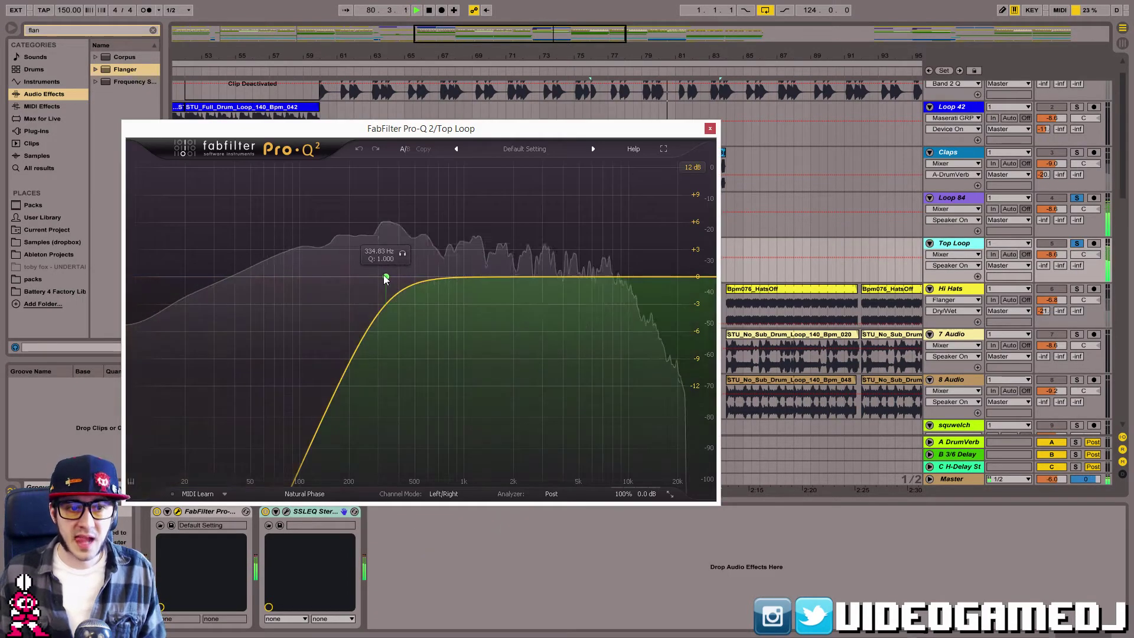
click(280, 448)
click(289, 510)
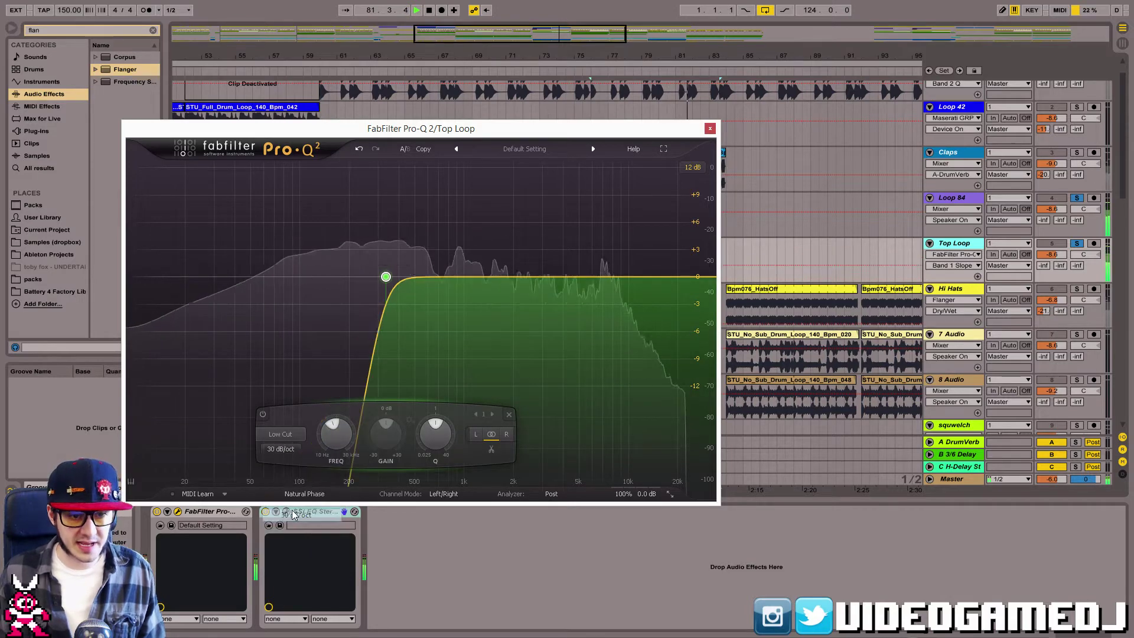
click(281, 448)
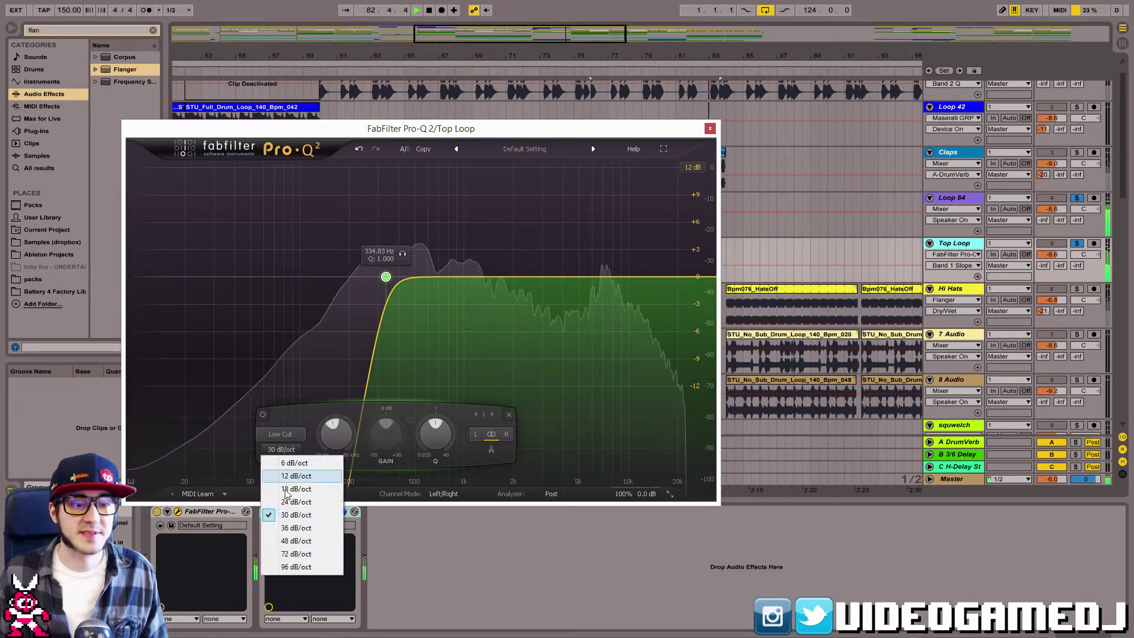
click(303, 540)
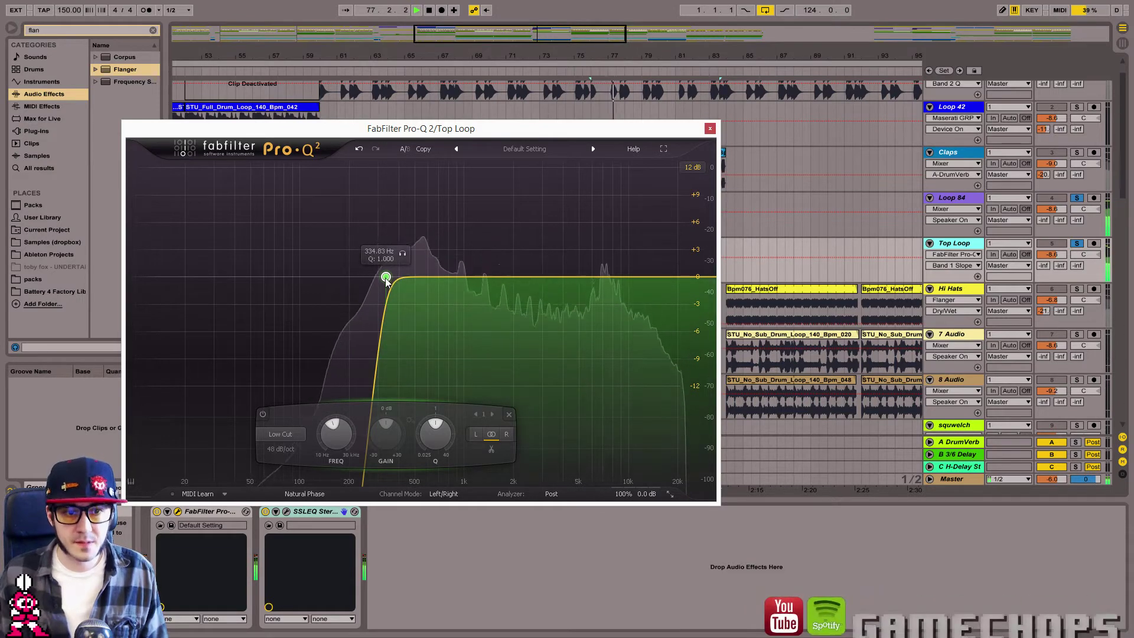
Add a 24 dB/oct bell just above the low cut, widen its Q and lower its gain to about -4 dB.
click(423, 276)
click(316, 449)
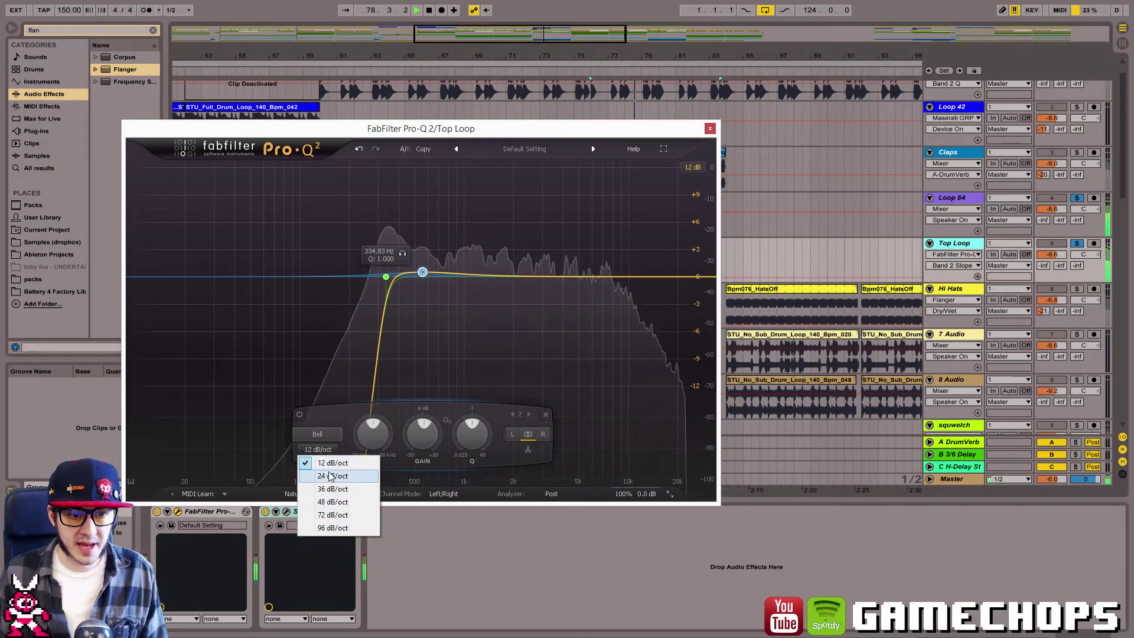
click(327, 476)
drag(421, 272, 408, 209)
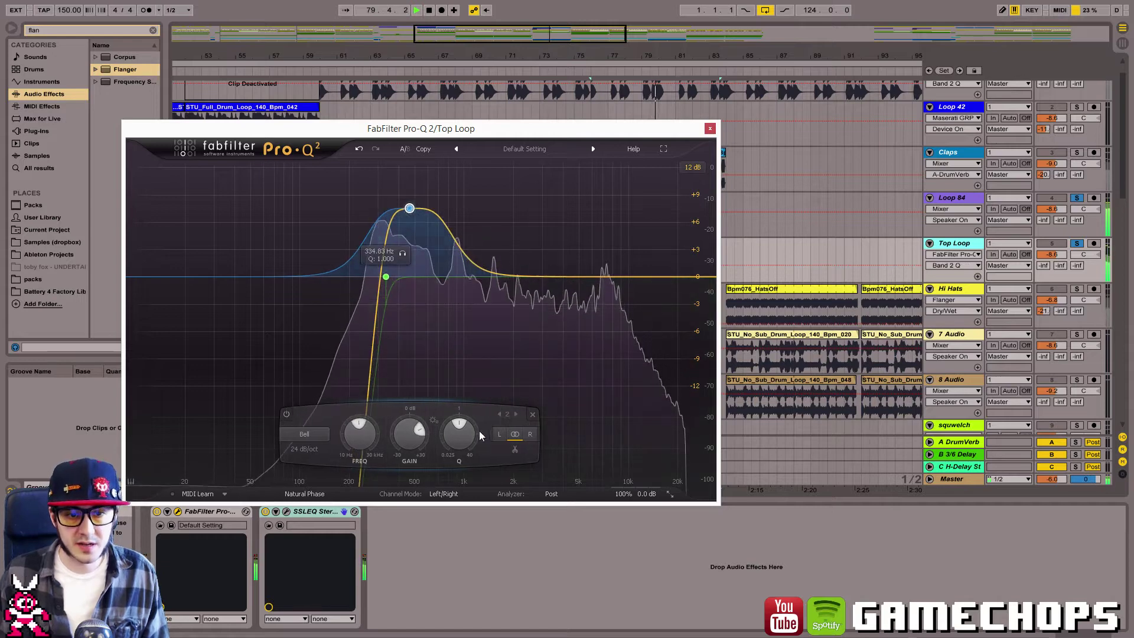
drag(459, 446, 449, 442)
drag(409, 208, 407, 315)
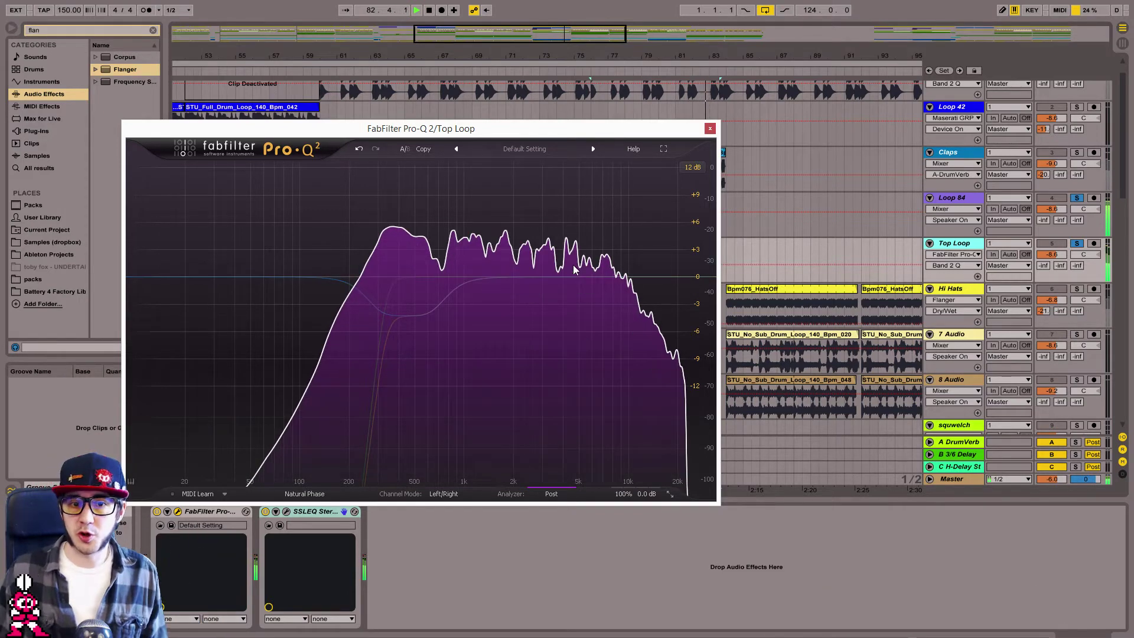
Add a third bell band, sweep it down from about 8 kHz and leave it near 1.2 kHz at about +10 dB.
drag(596, 277, 611, 148)
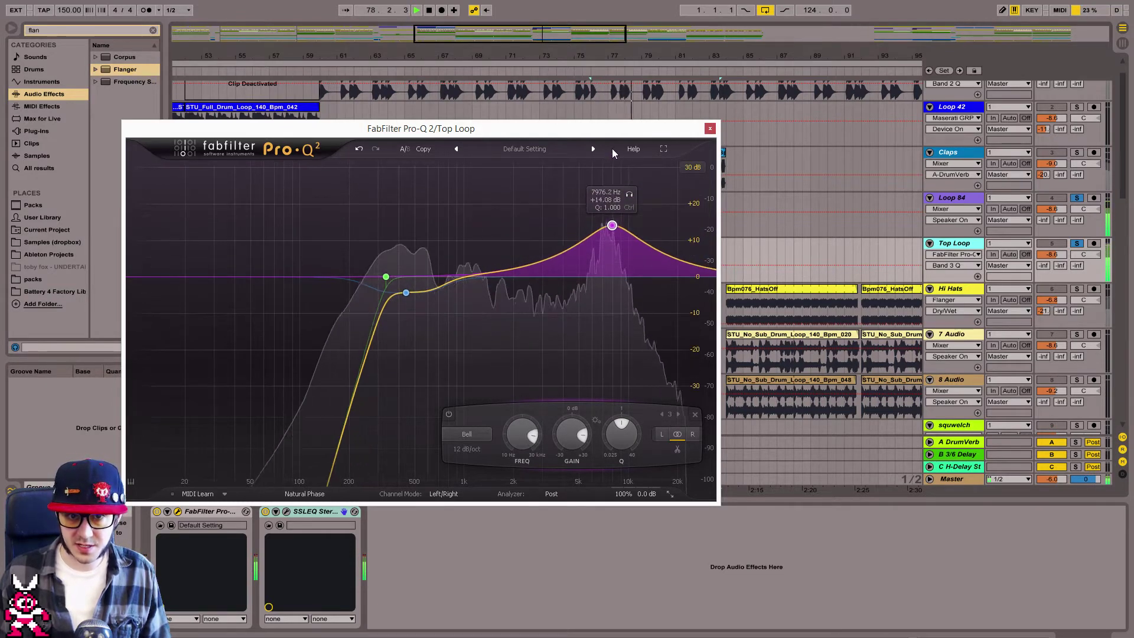
drag(611, 225, 478, 244)
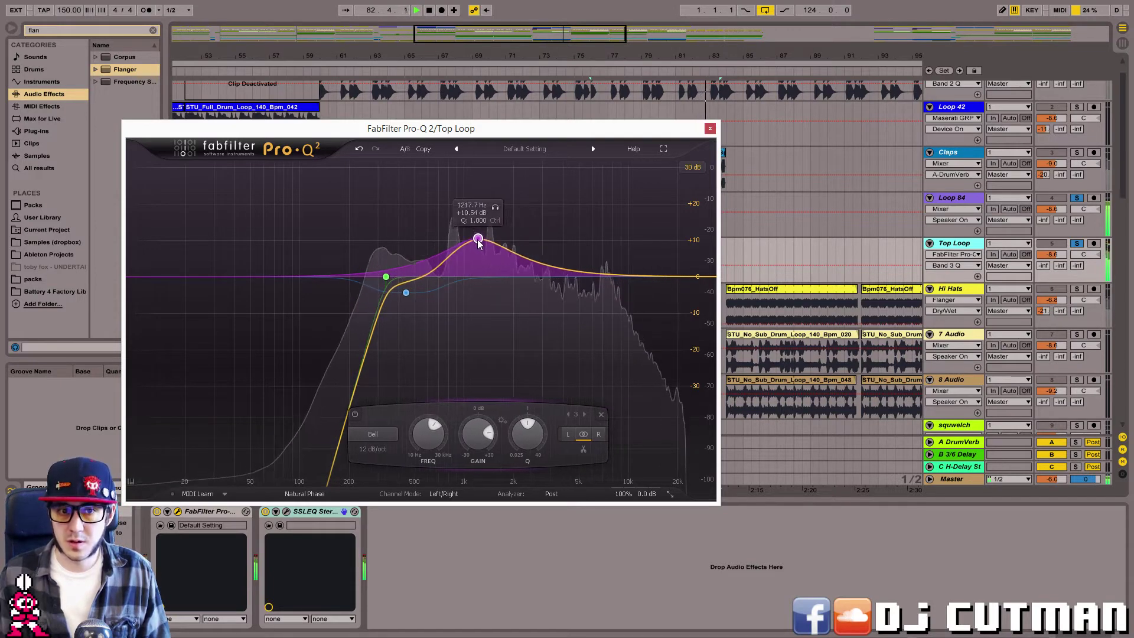
drag(478, 131, 732, 415)
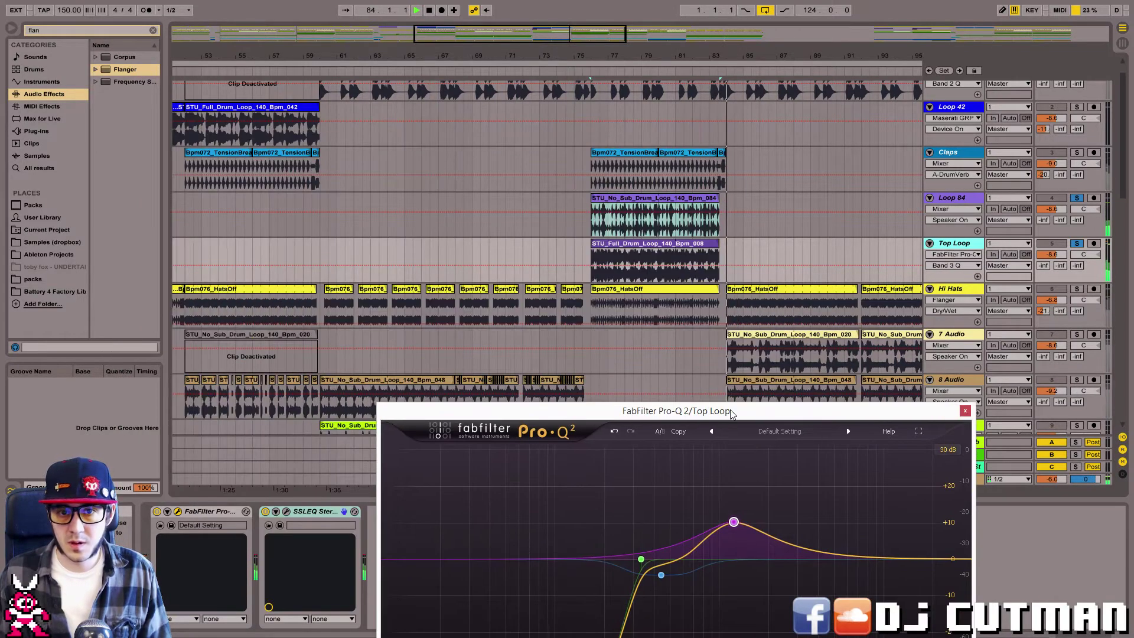
drag(527, 411, 450, 78)
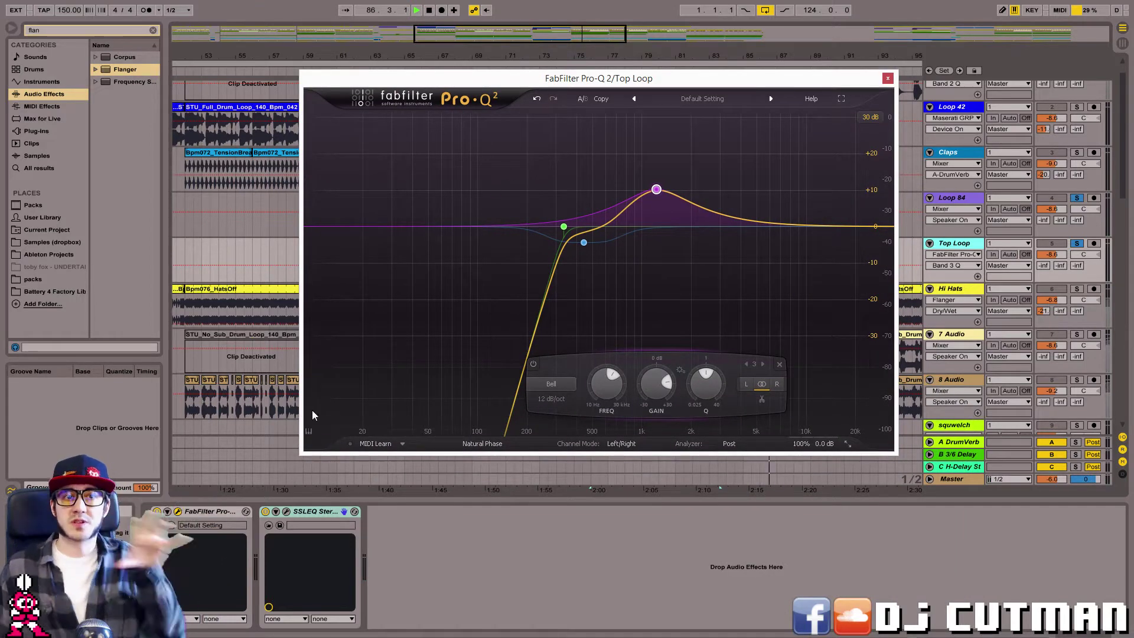
Configure the Pro-Q 2 device on Top Loop to expose the Band 3 Frequency parameter.
click(167, 512)
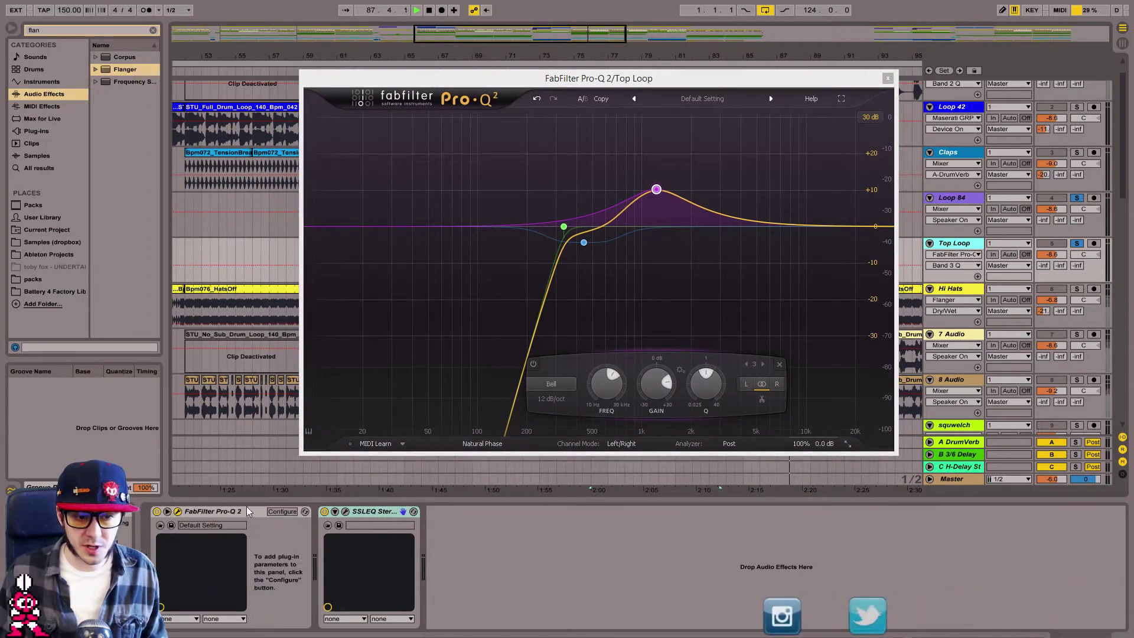
click(280, 512)
click(656, 190)
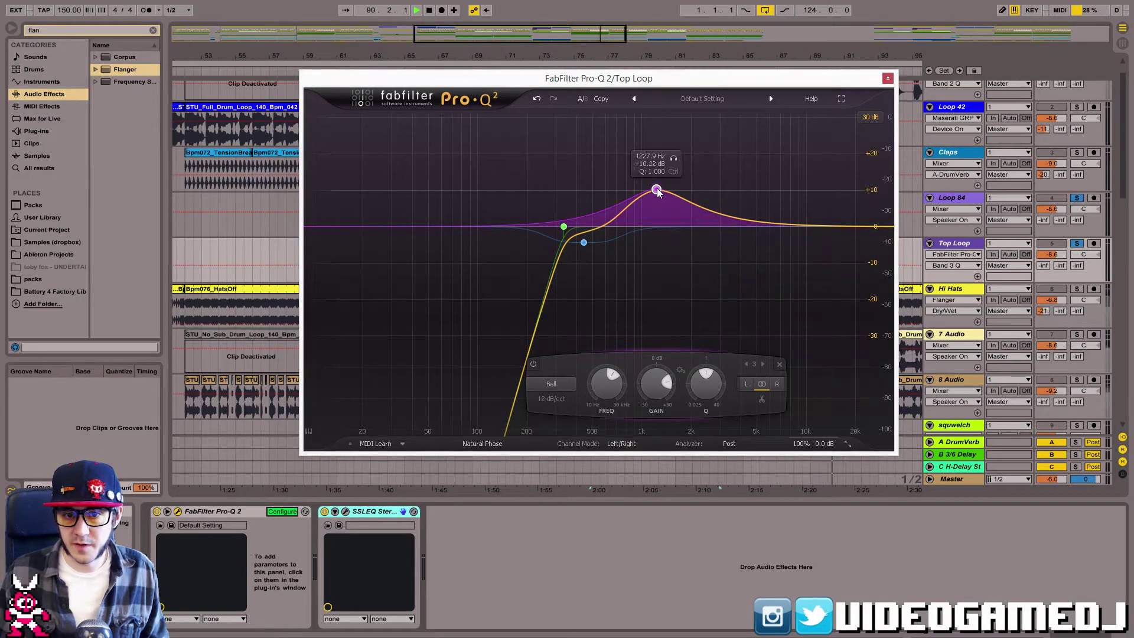
click(611, 385)
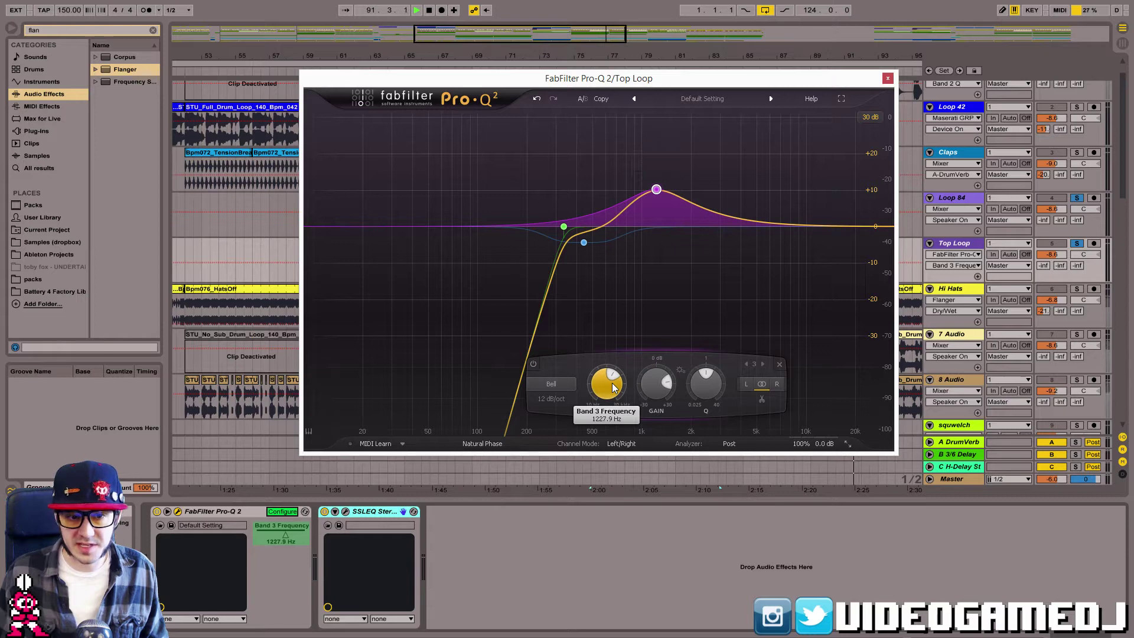
click(288, 511)
click(285, 514)
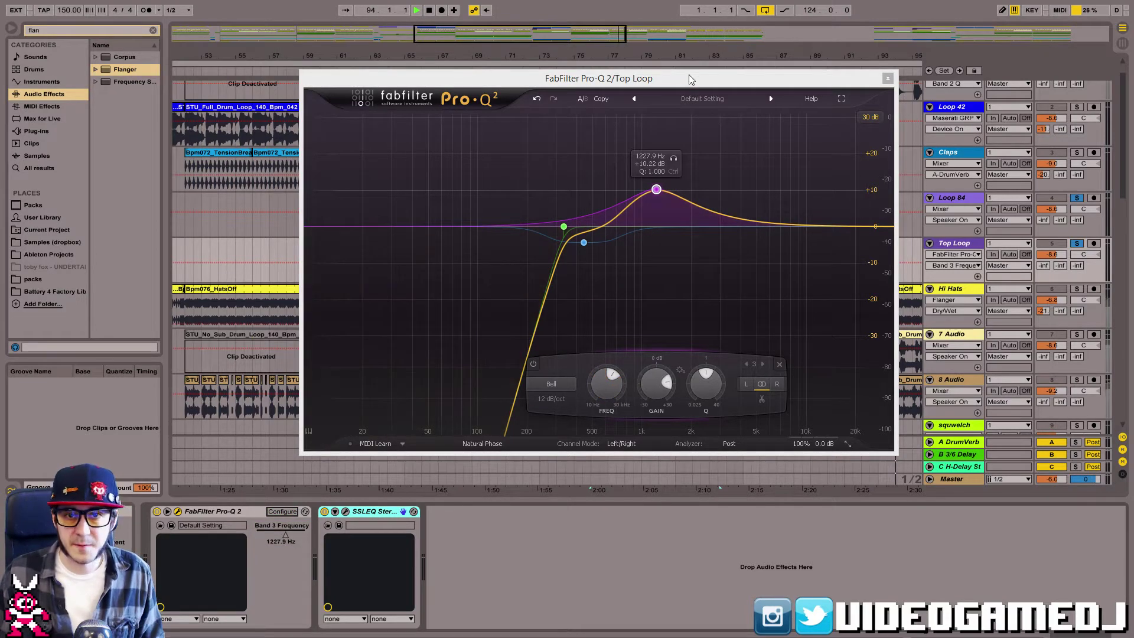
Move the Pro-Q 2 window off the arrangement and enlarge the Top Loop track lane around its clip at bar 76.
drag(690, 79, 947, 251)
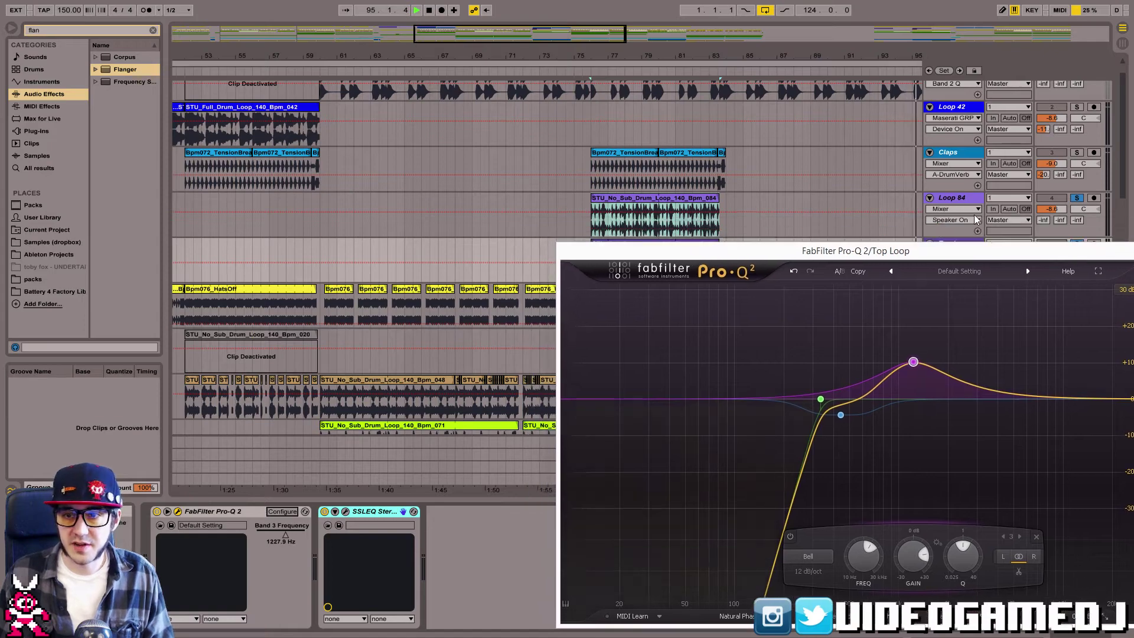
drag(1124, 164, 1124, 175)
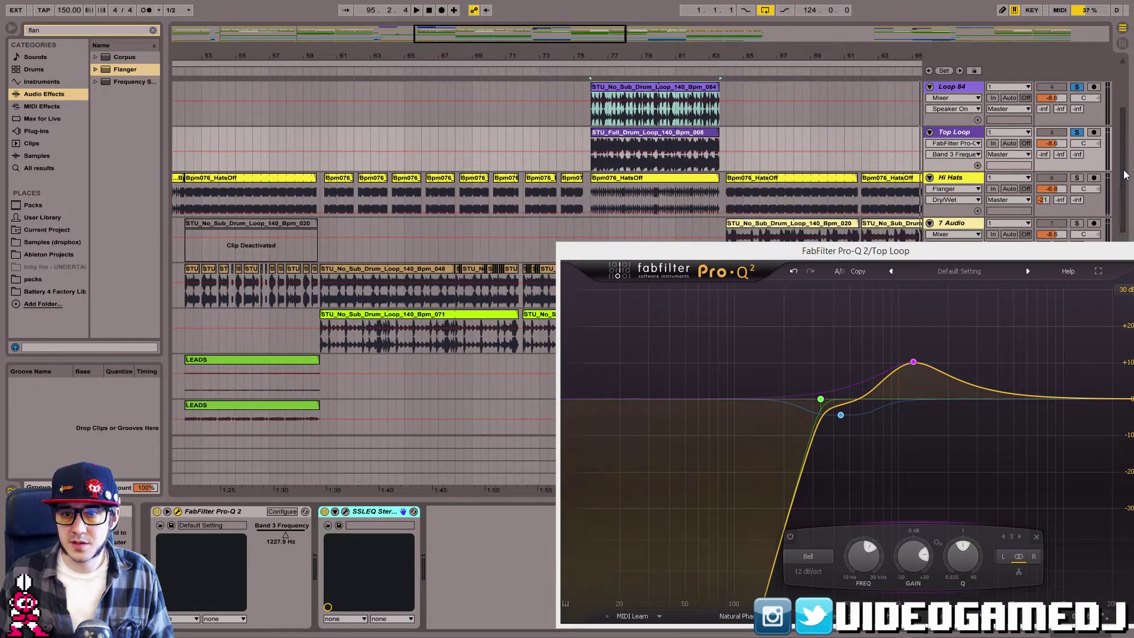
click(957, 168)
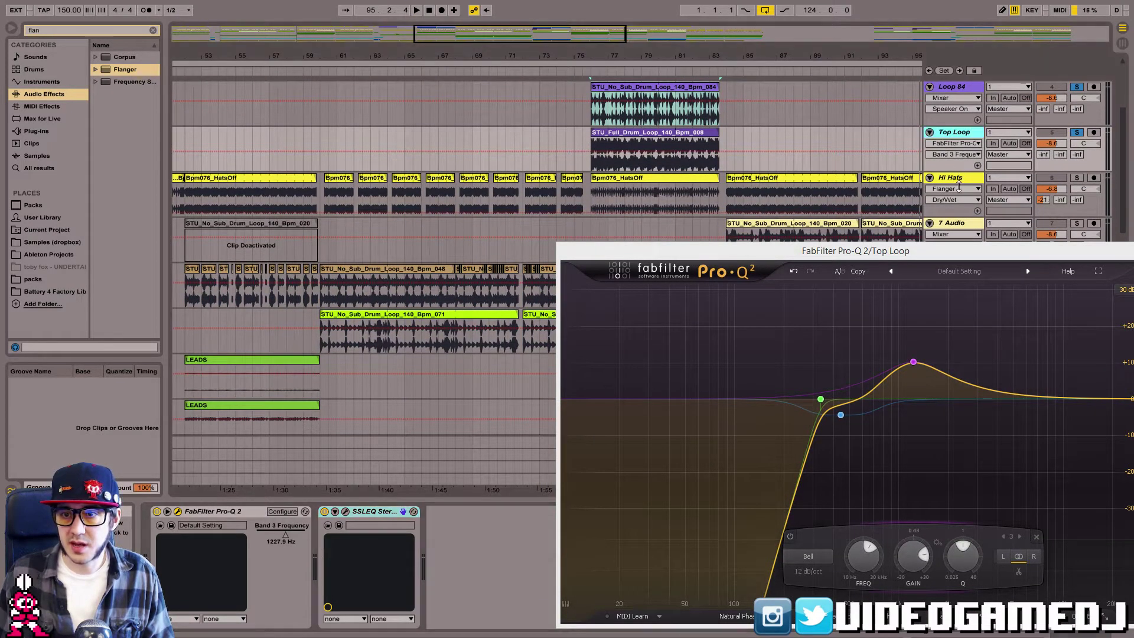
drag(958, 171, 958, 248)
drag(533, 39, 607, 39)
click(950, 152)
click(950, 151)
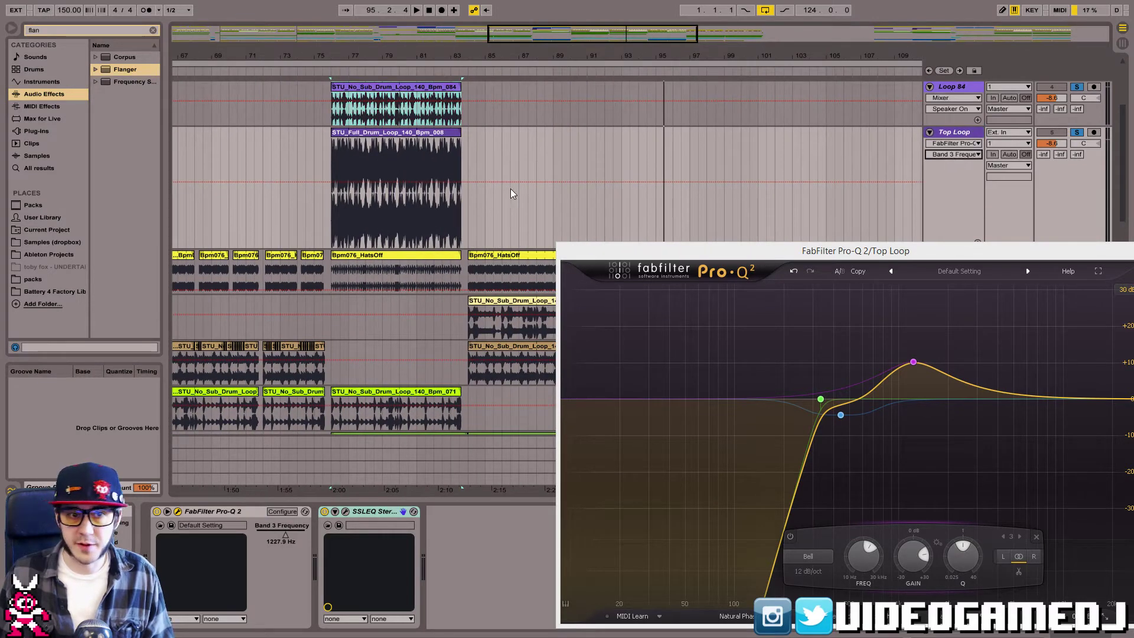
Automate Top Loop's Band 3 Frequency to ramp up from bar 76 to about 3.9 kHz at bar 78, auditioning it.
click(332, 199)
key(space)
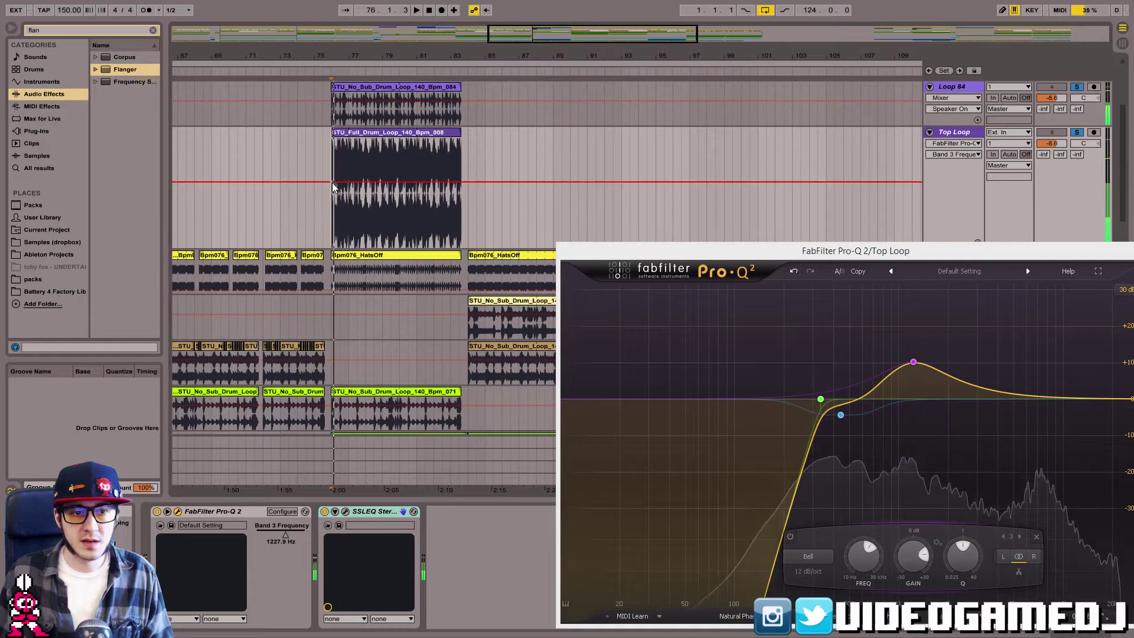
drag(415, 56, 618, 118)
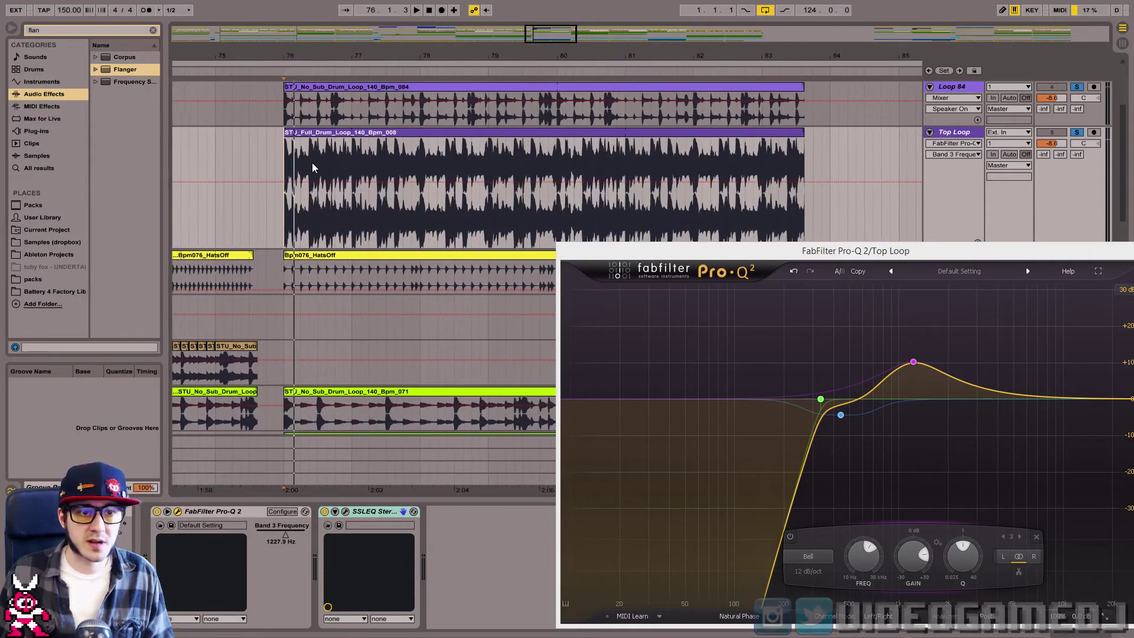
click(358, 180)
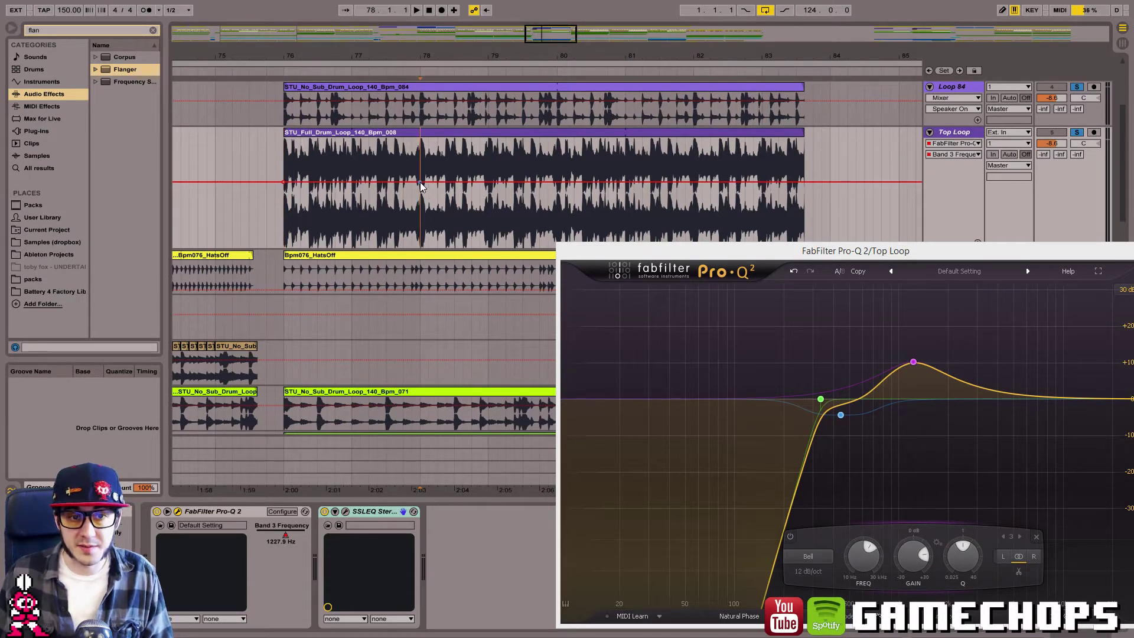
drag(421, 186, 417, 159)
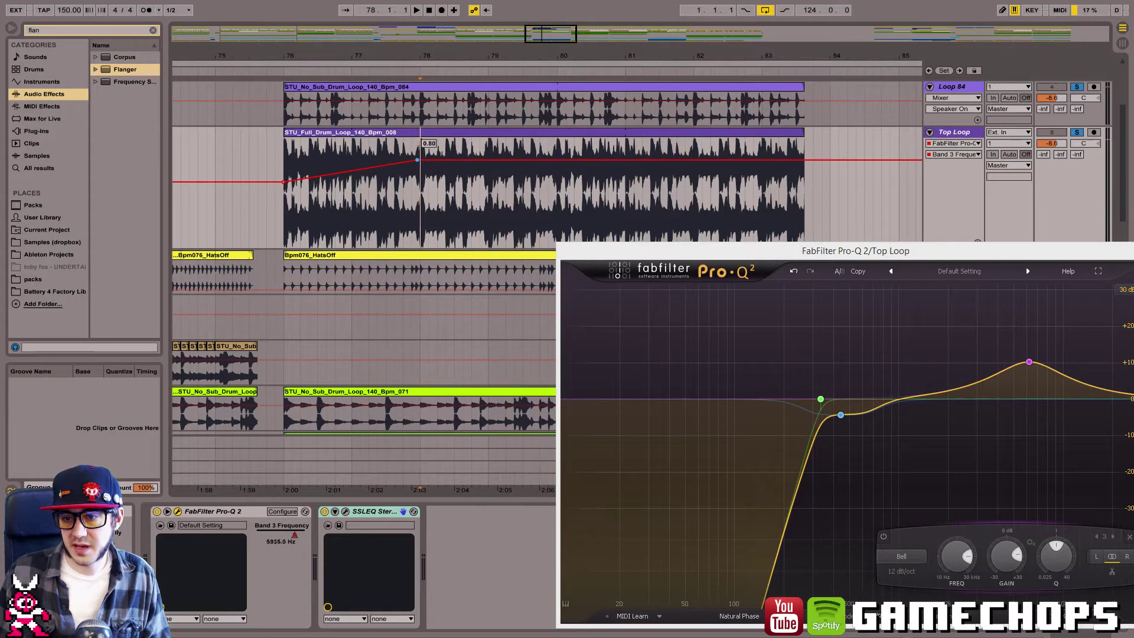
key(space)
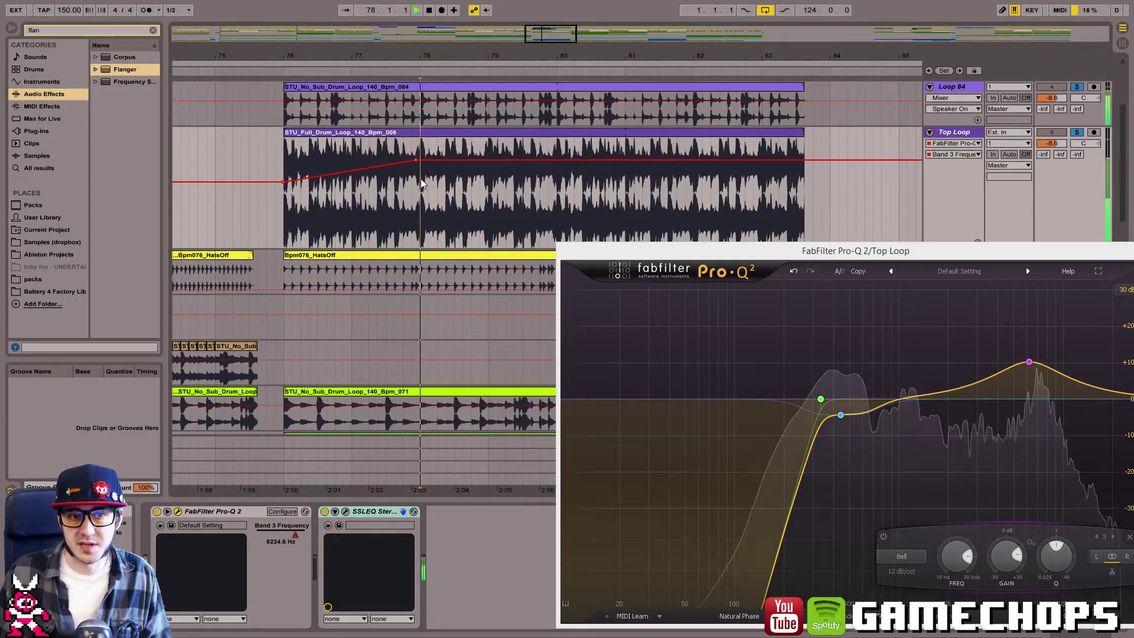
drag(416, 160, 417, 166)
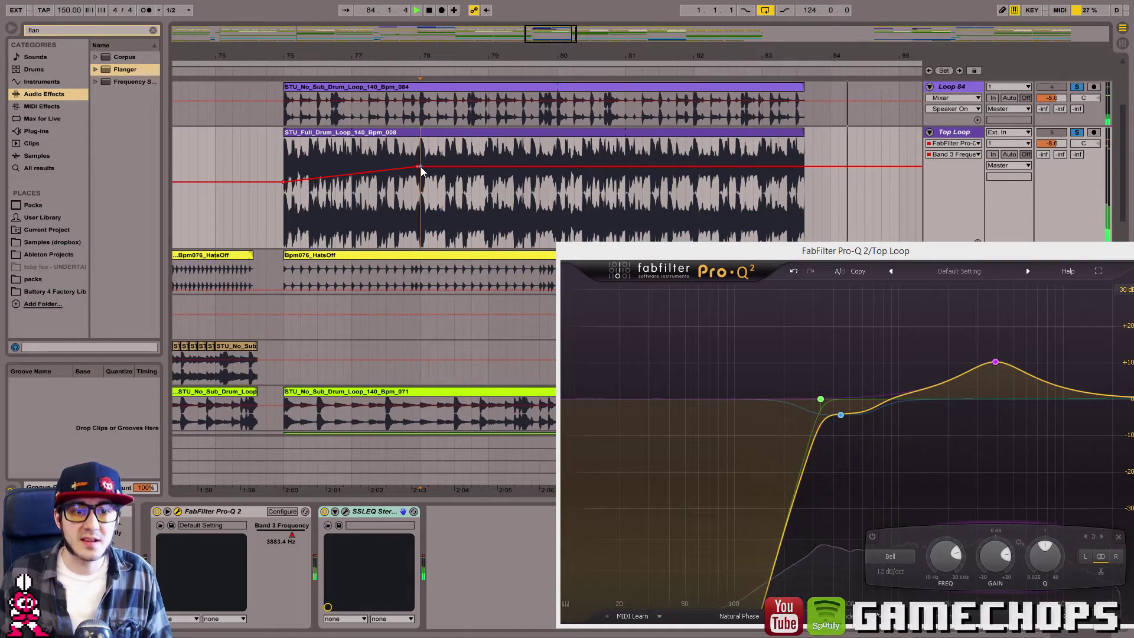
Select bars 76 to 78 on Top Loop, try Cut Time on that range, and undo it.
drag(419, 207, 286, 214)
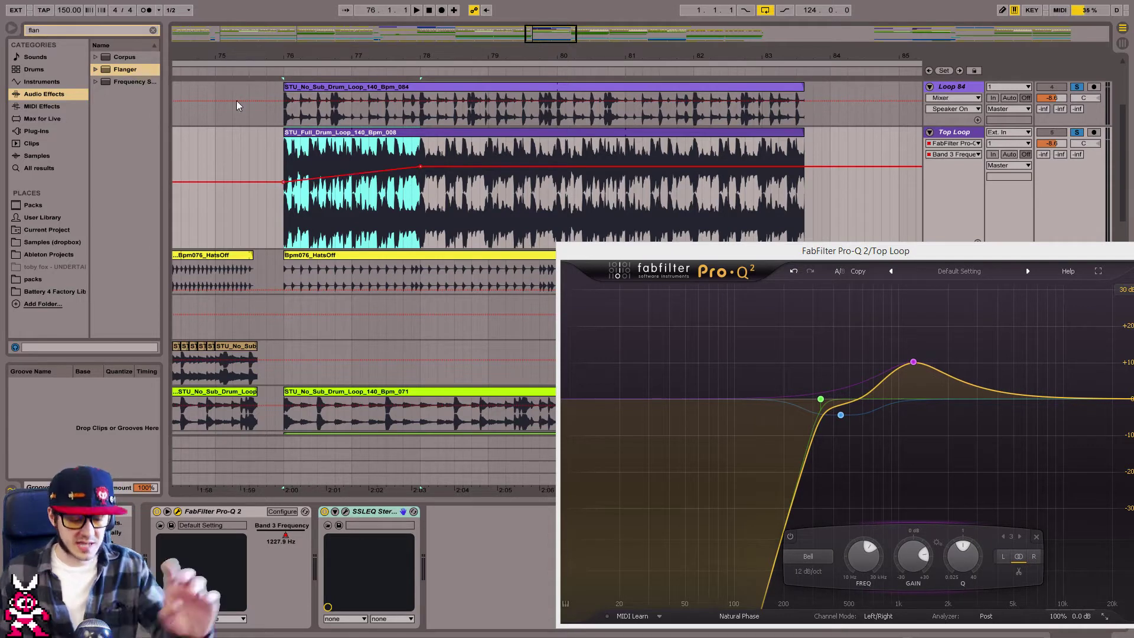
click(32, 1)
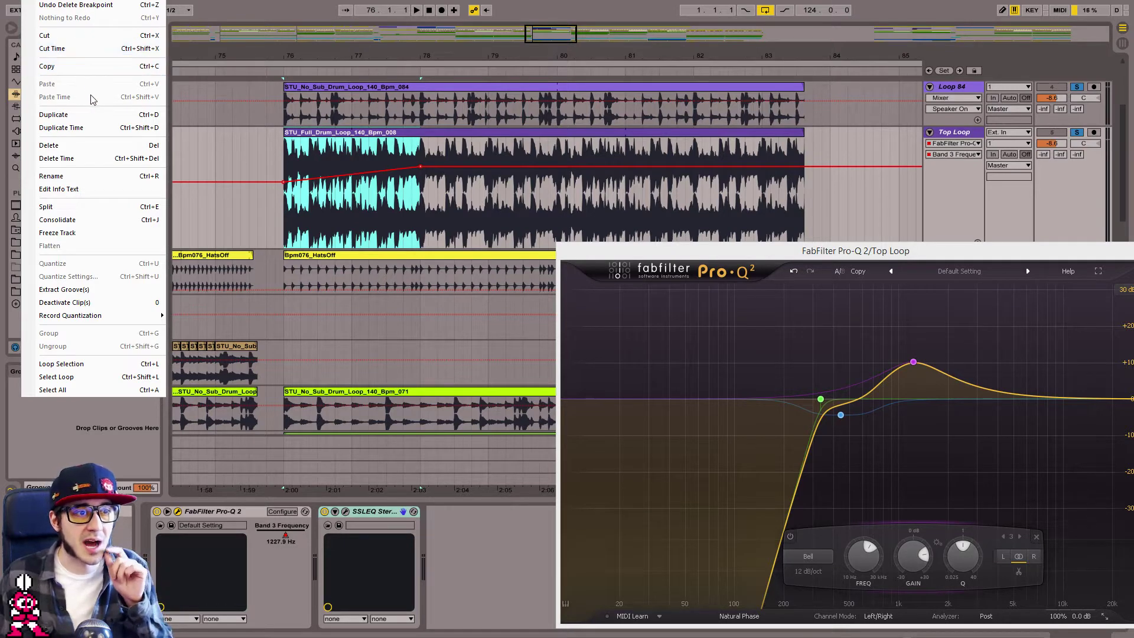
click(82, 51)
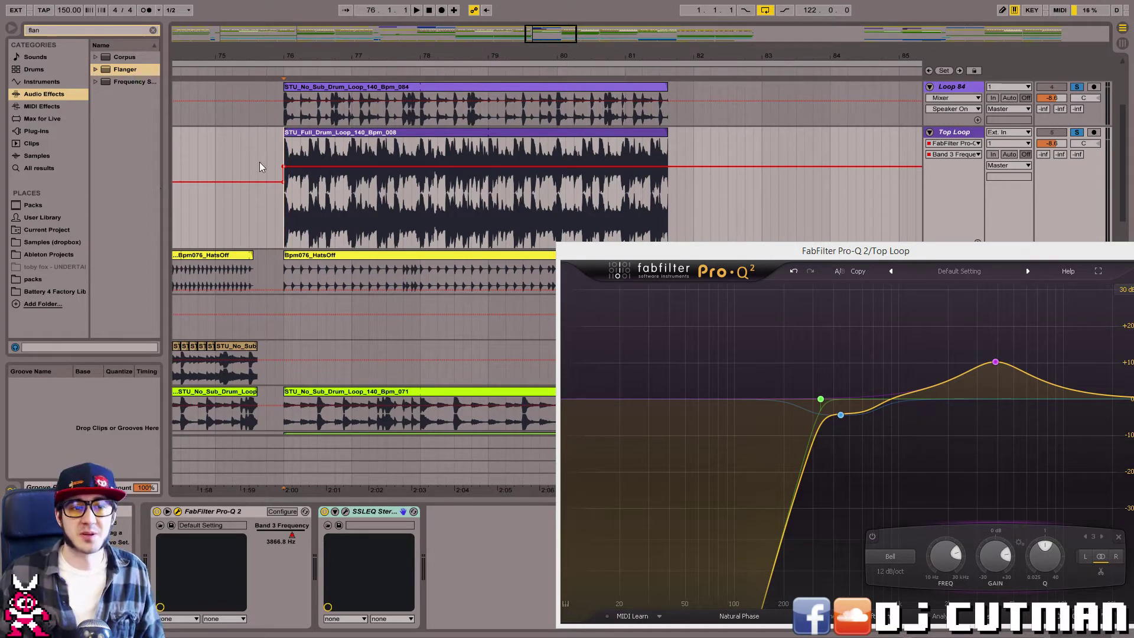
key(ctrl+z)
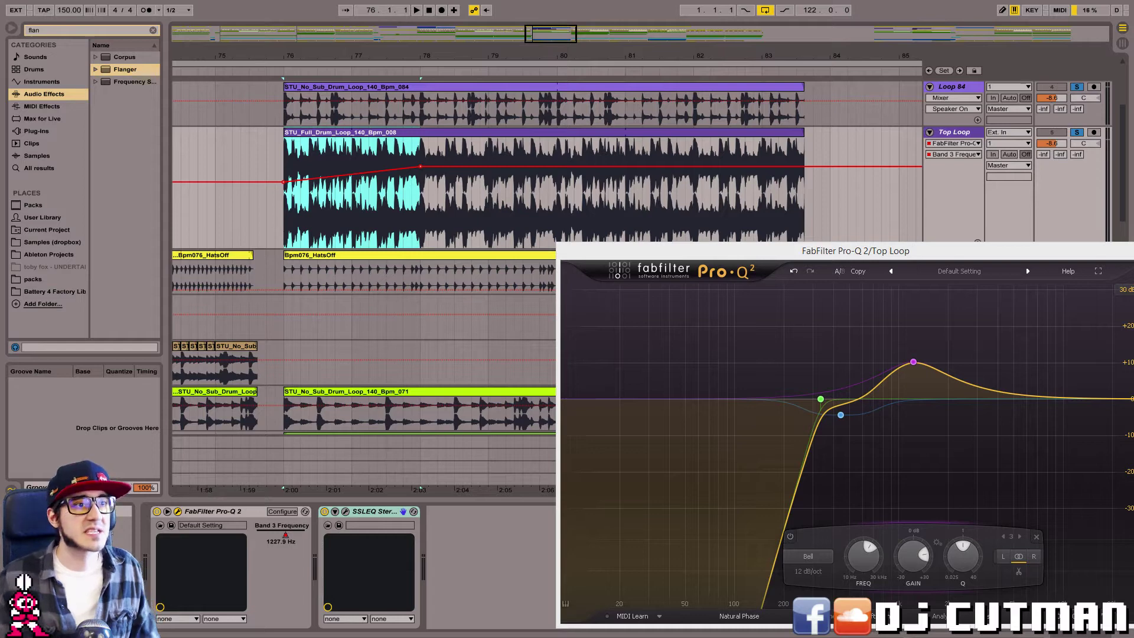
Copy the envelope of bars 76 to 78, paste it at bar 80, and delete the upper breakpoint there for a smooth descent.
click(28, 1)
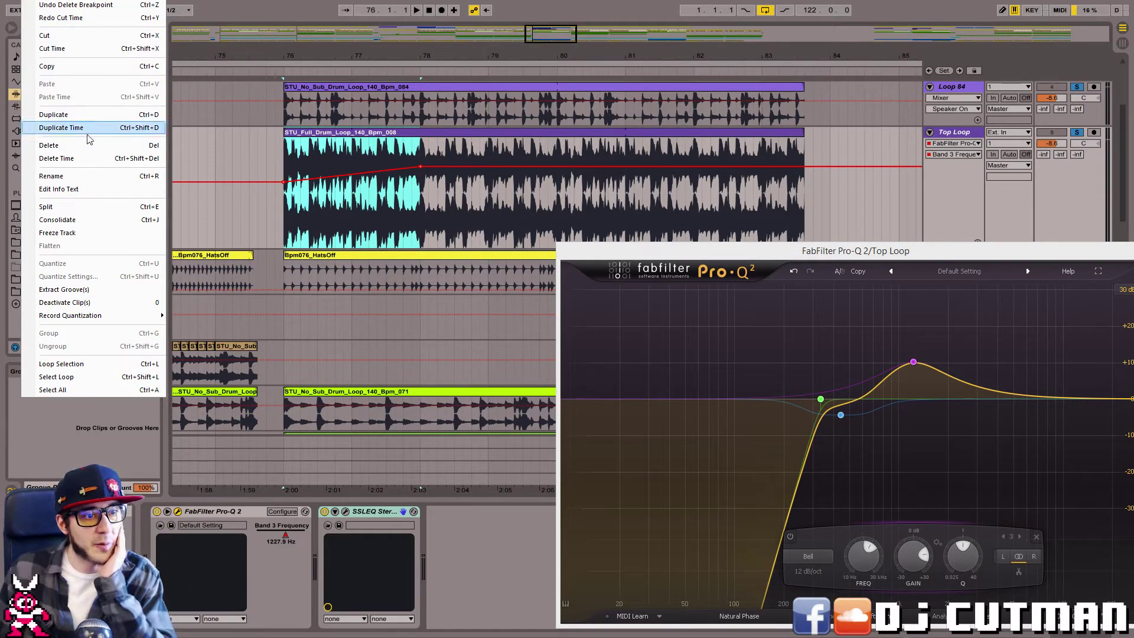
right_click(366, 204)
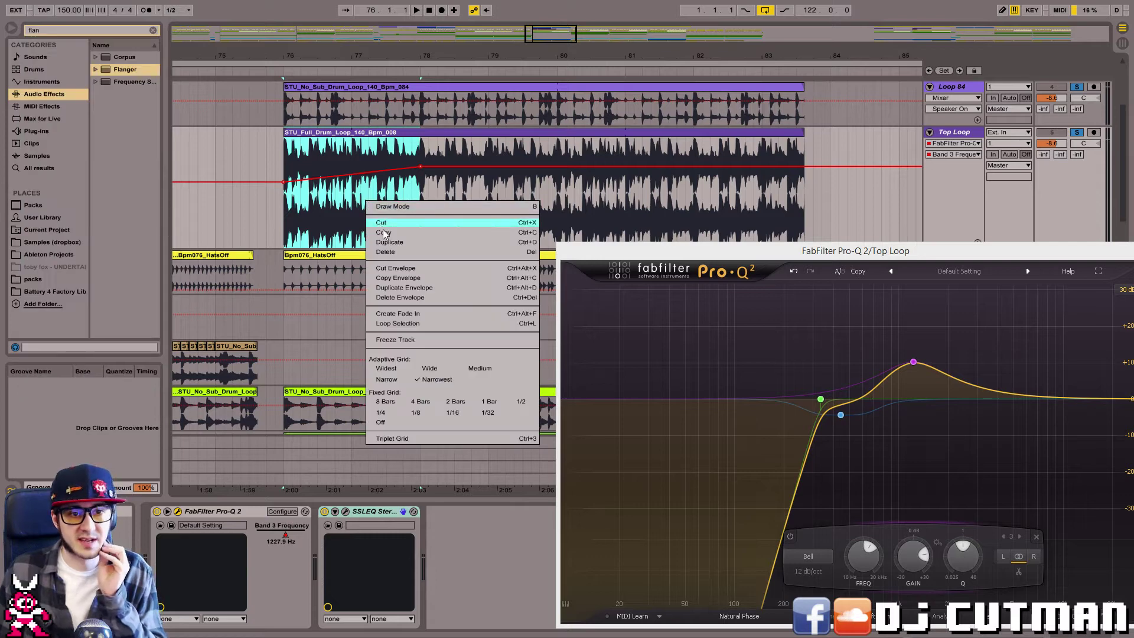
click(390, 278)
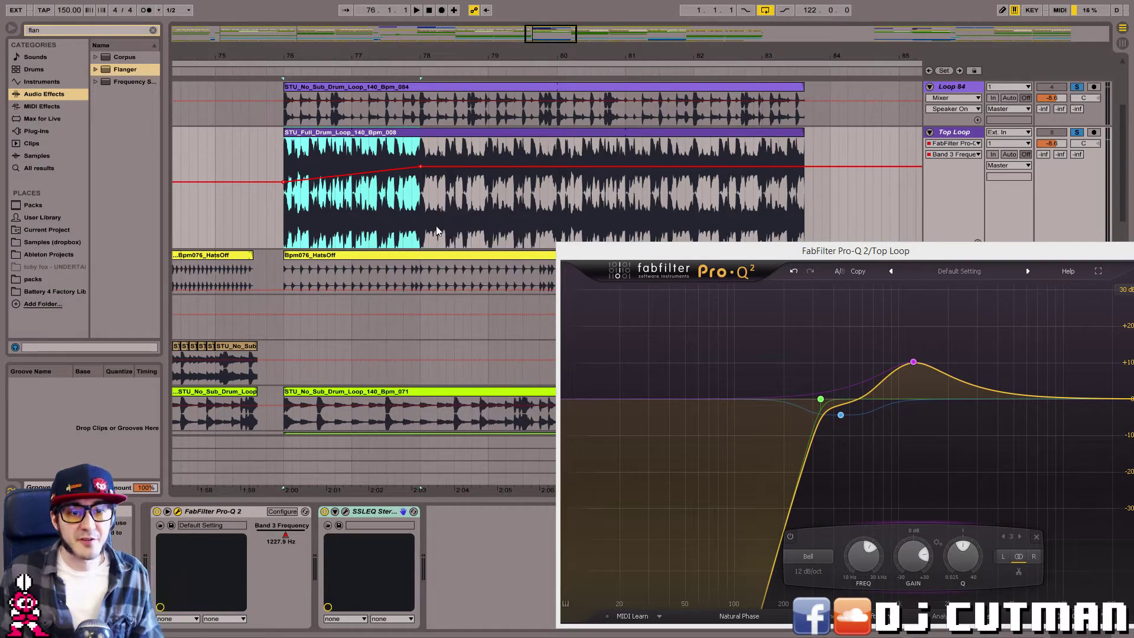
click(422, 236)
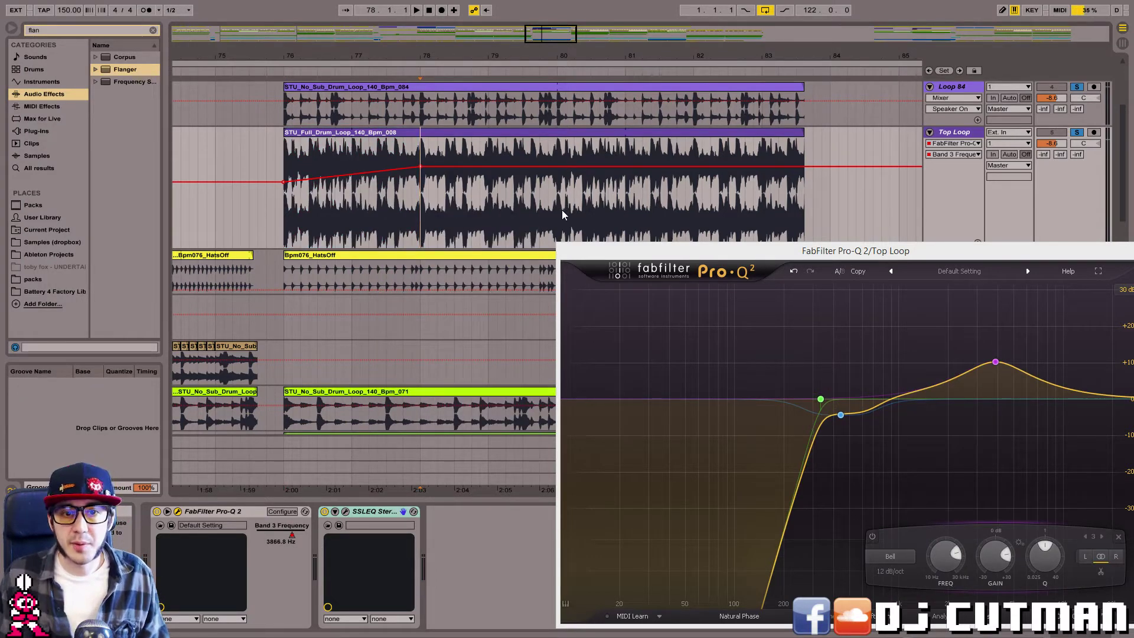
key(ctrl+v)
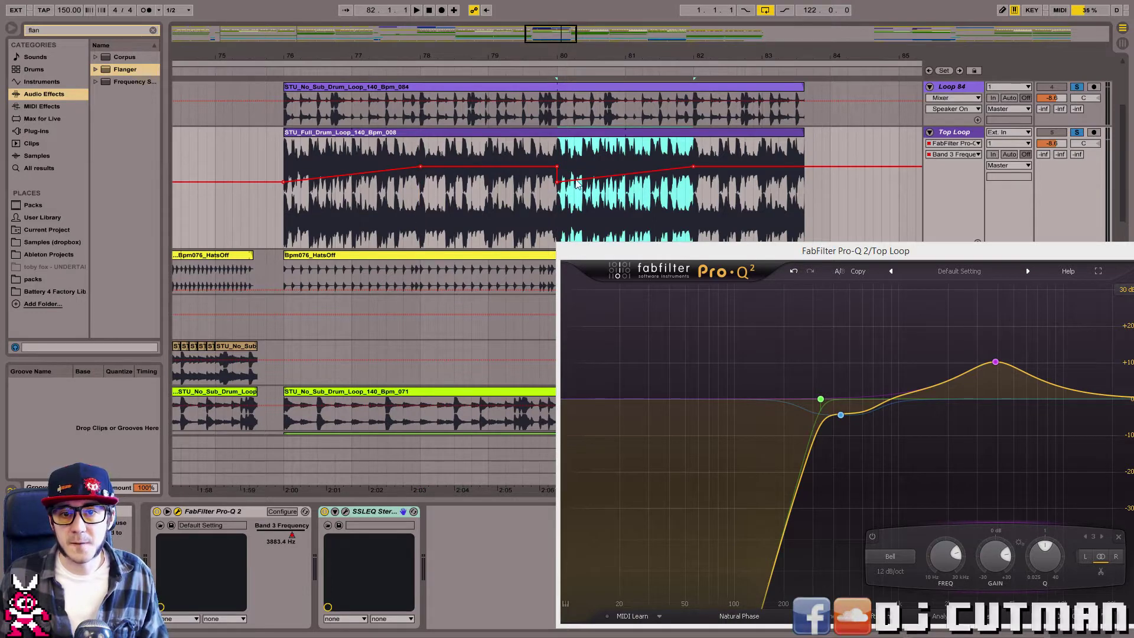
click(473, 196)
click(557, 169)
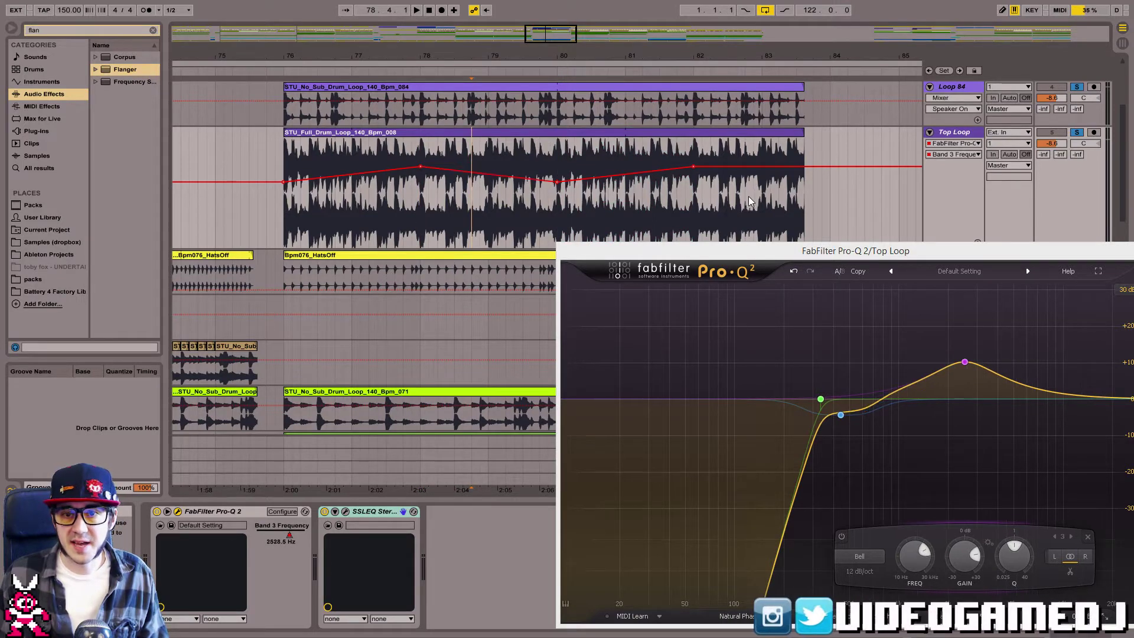
Paste the copied envelope at the end of the Top Loop clip so the frequency slopes back down after bar 82.
click(798, 198)
click(810, 199)
key(ctrl+v)
key(ctrl+z)
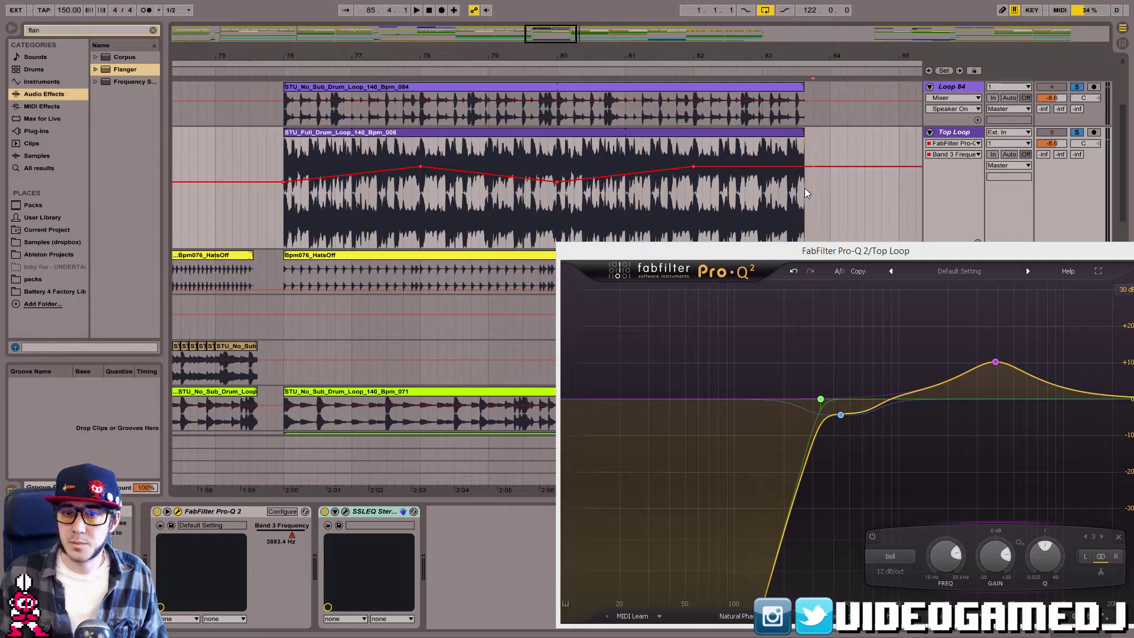
click(805, 188)
key(ctrl+v)
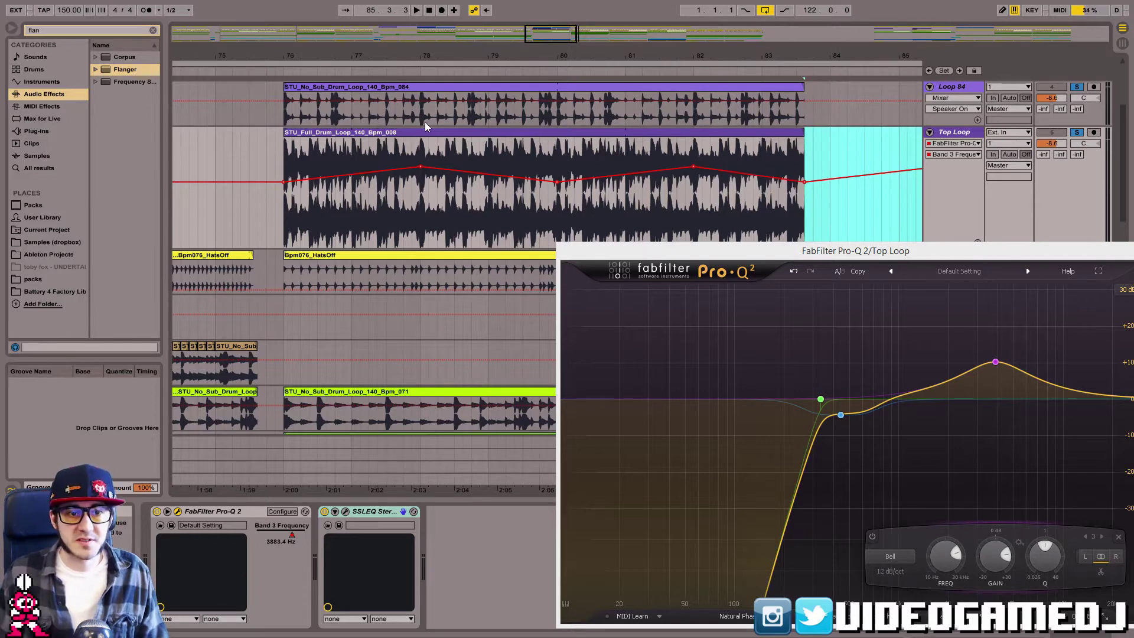
Play the Top Loop clip, set Pro-Q 2's third band slope to 24 dB/oct, and re-enable the overridden frequency automation.
click(407, 135)
key(space)
drag(806, 253, 706, 253)
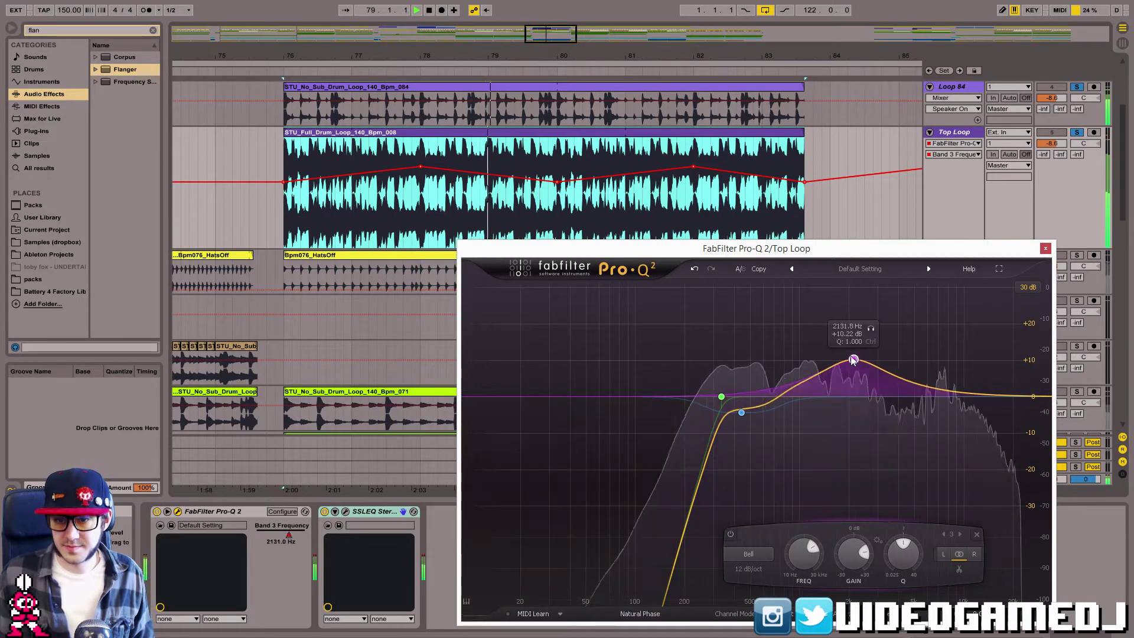
click(813, 362)
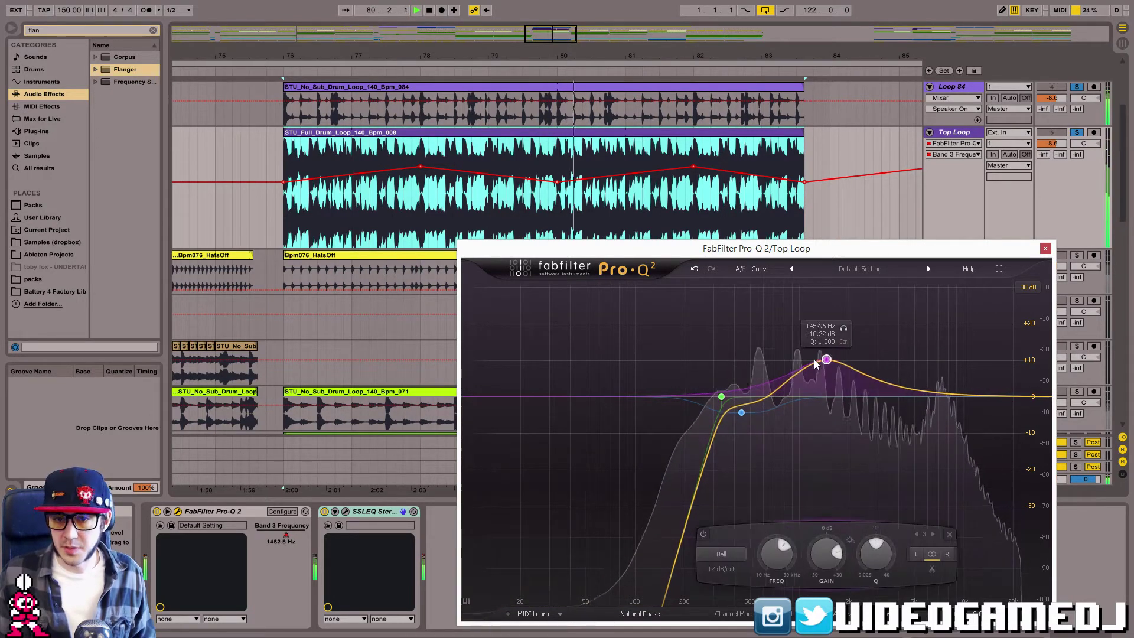
click(732, 554)
click(733, 569)
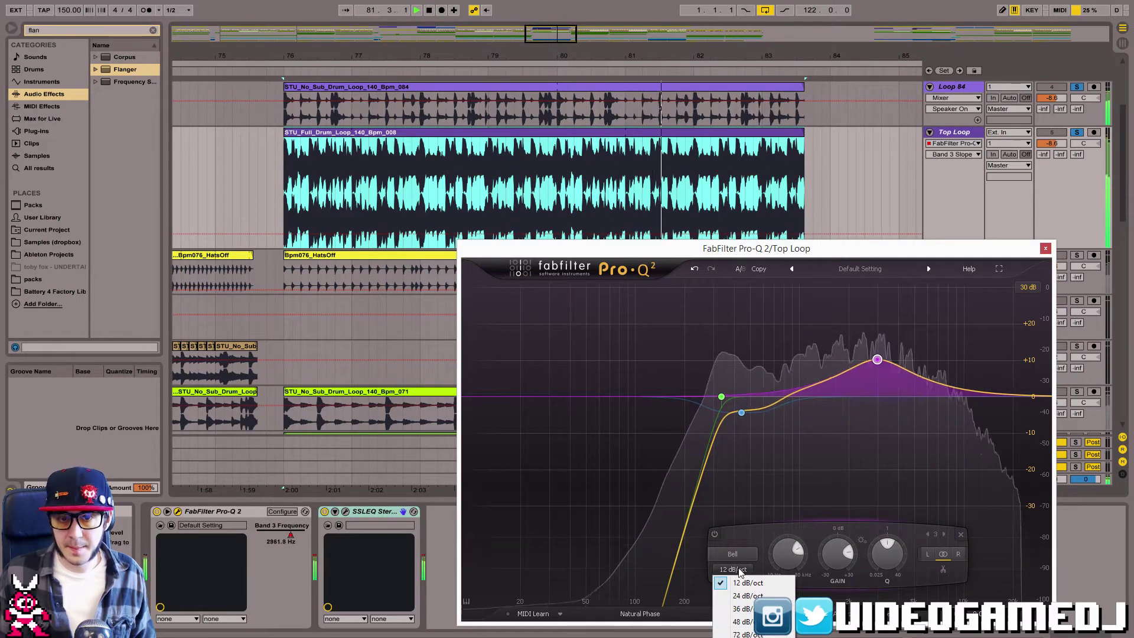
click(743, 596)
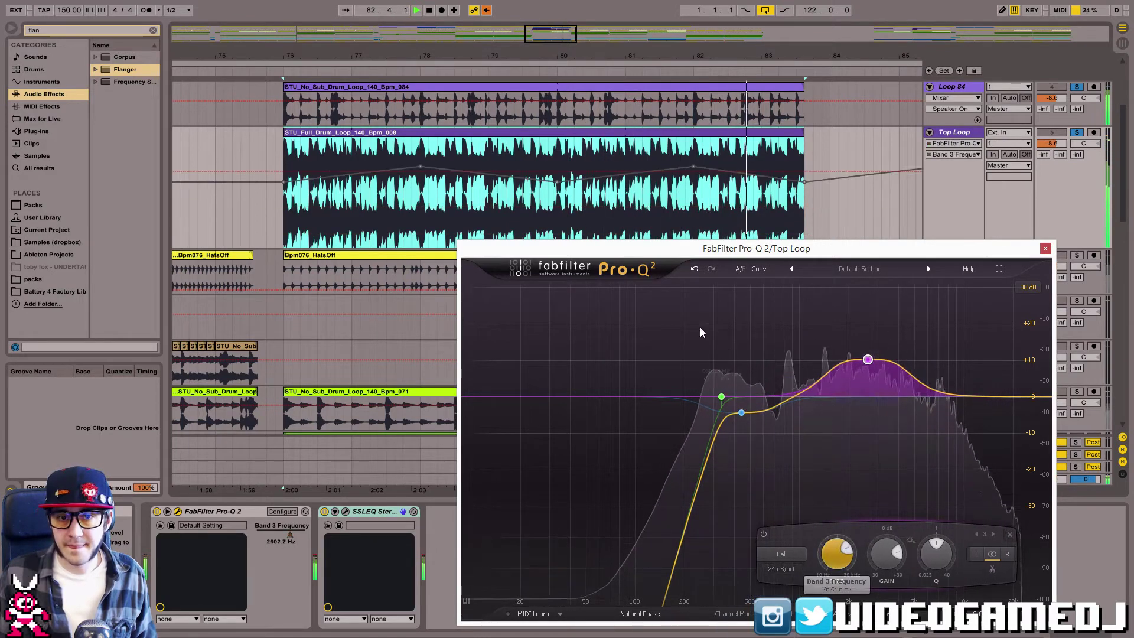
click(486, 10)
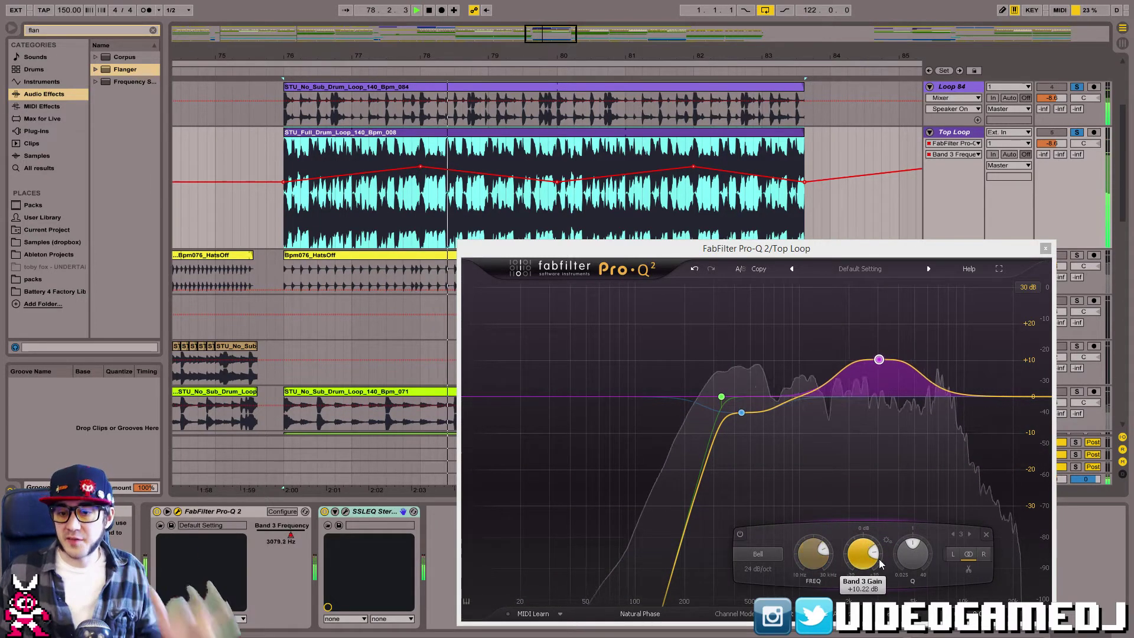
Narrow the third band to a Q of about 1.6, lower its gain to about +9 dB, and re-enable the automation.
drag(912, 563, 903, 538)
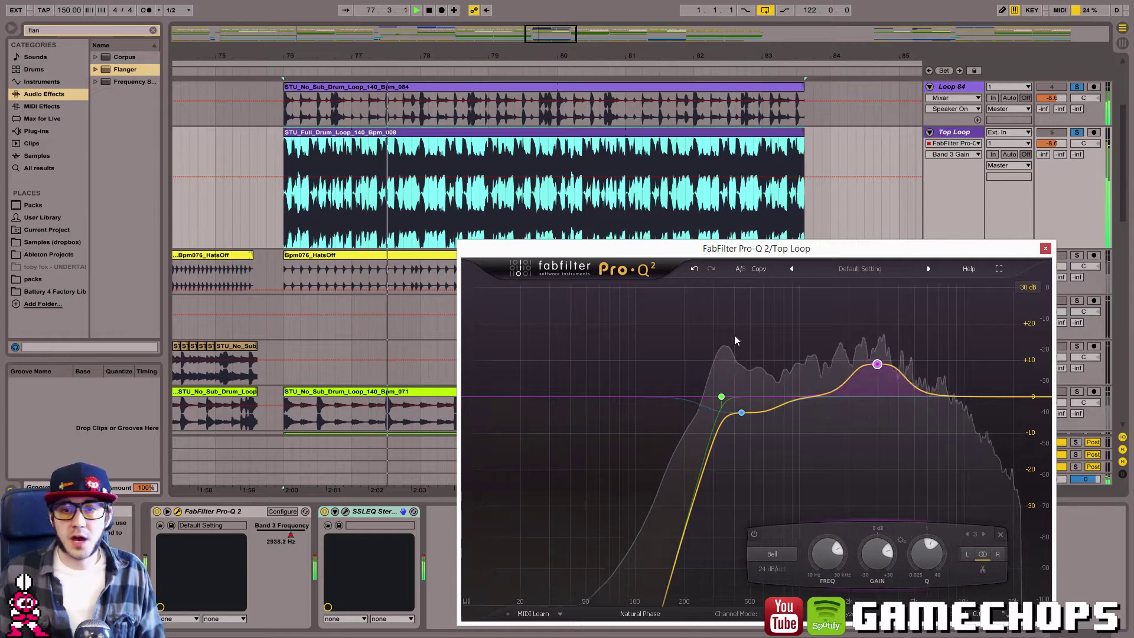
click(832, 570)
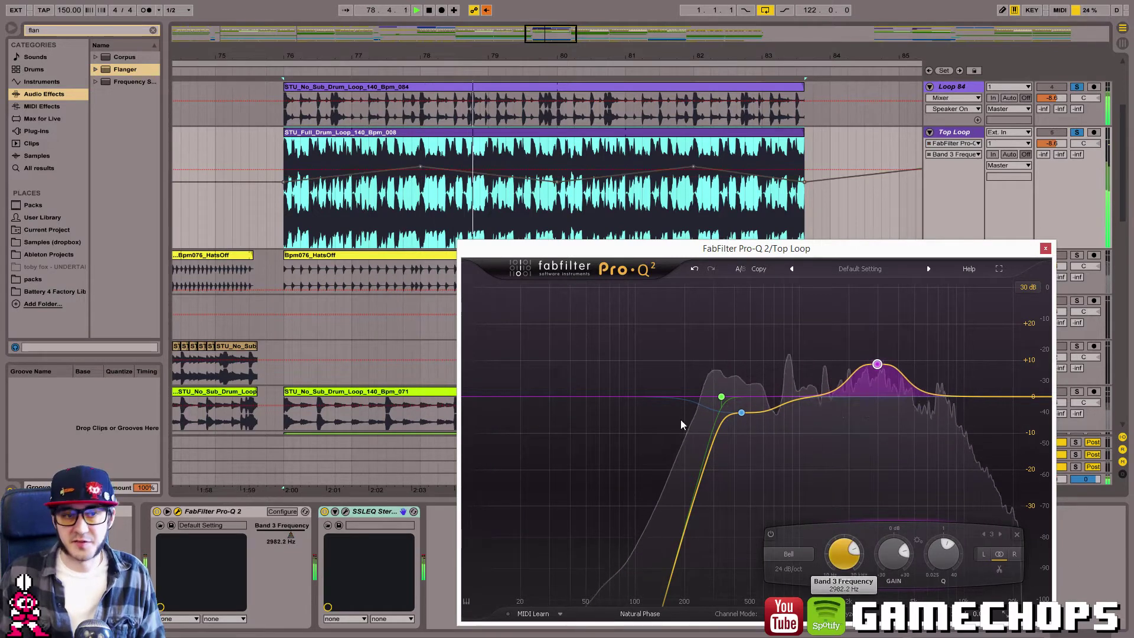
click(487, 10)
key(space)
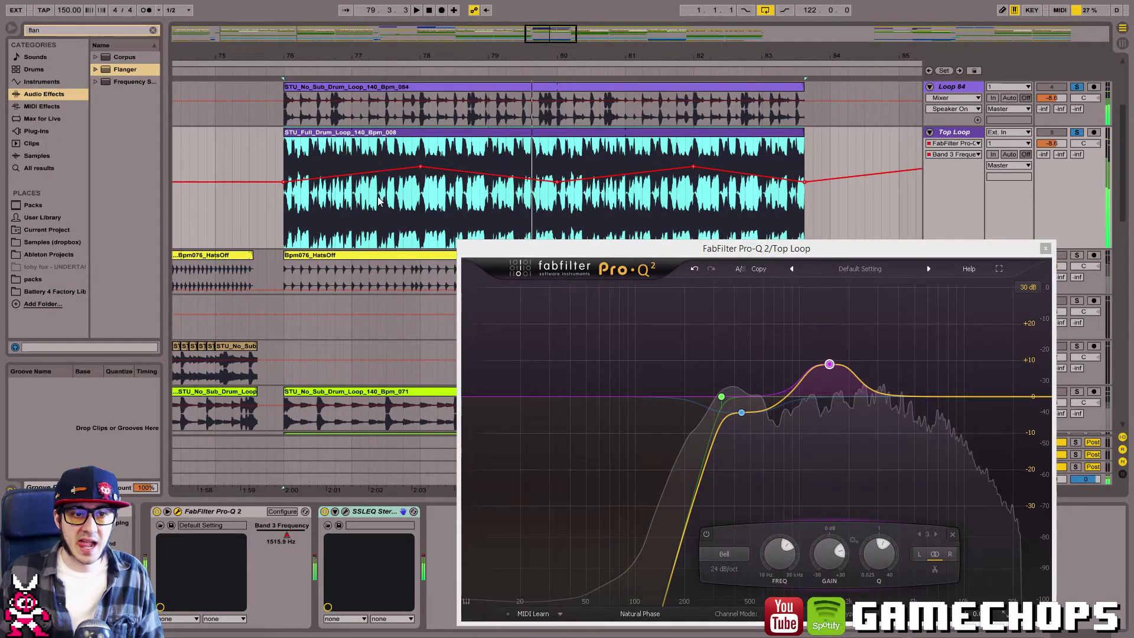
Lower the Band 3 Frequency breakpoint at bar 76 to 0.50 and play the filter sweep from there.
click(289, 188)
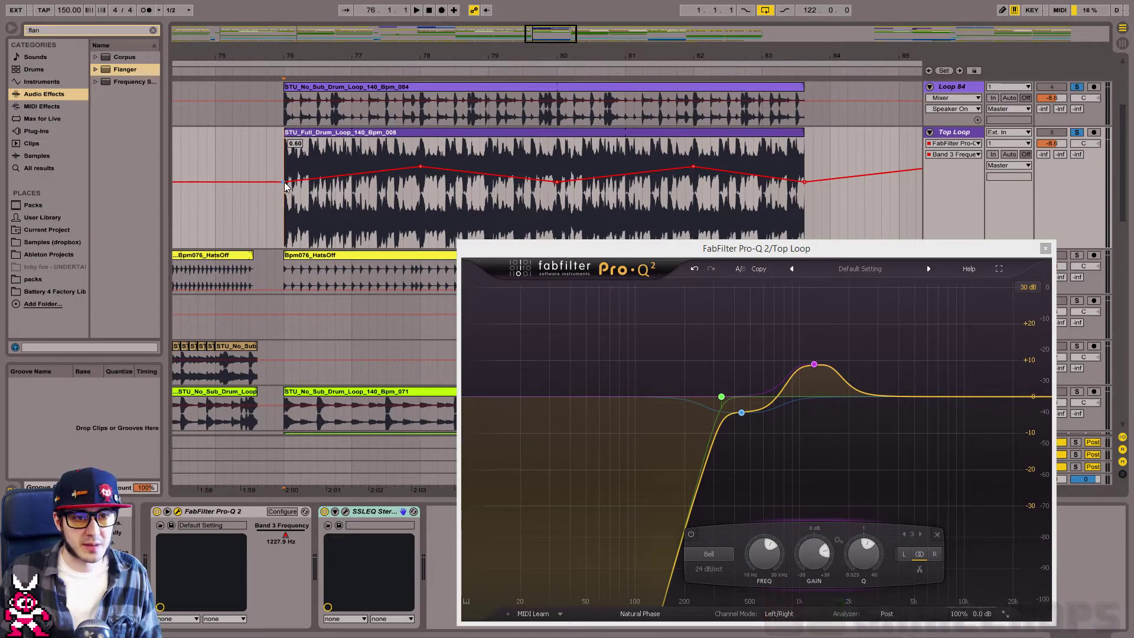
drag(285, 182, 285, 189)
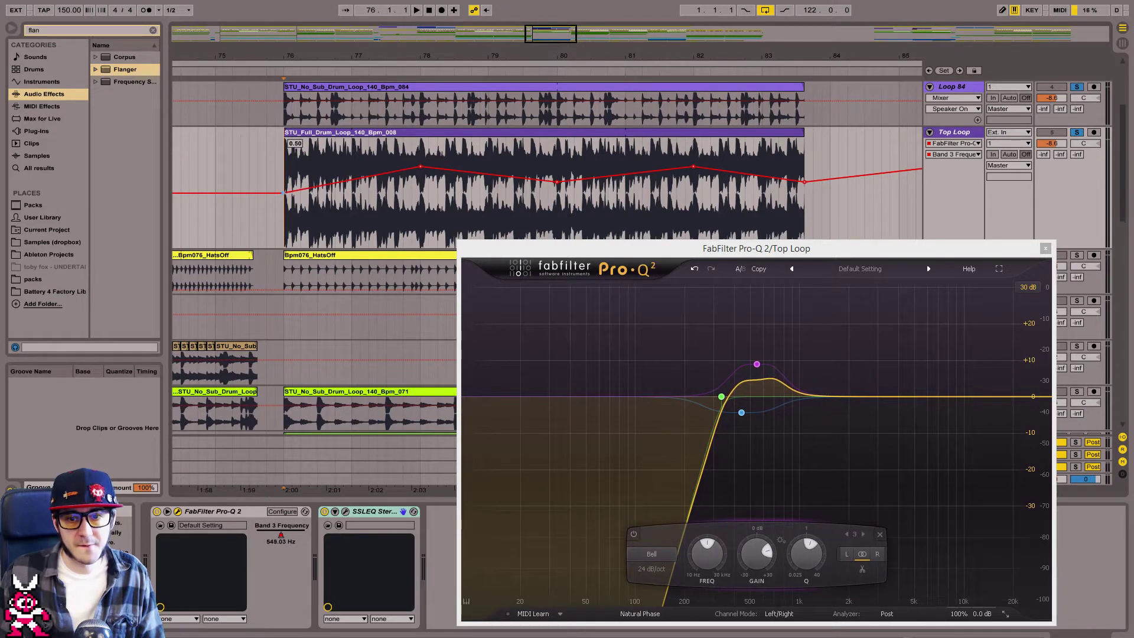
key(space)
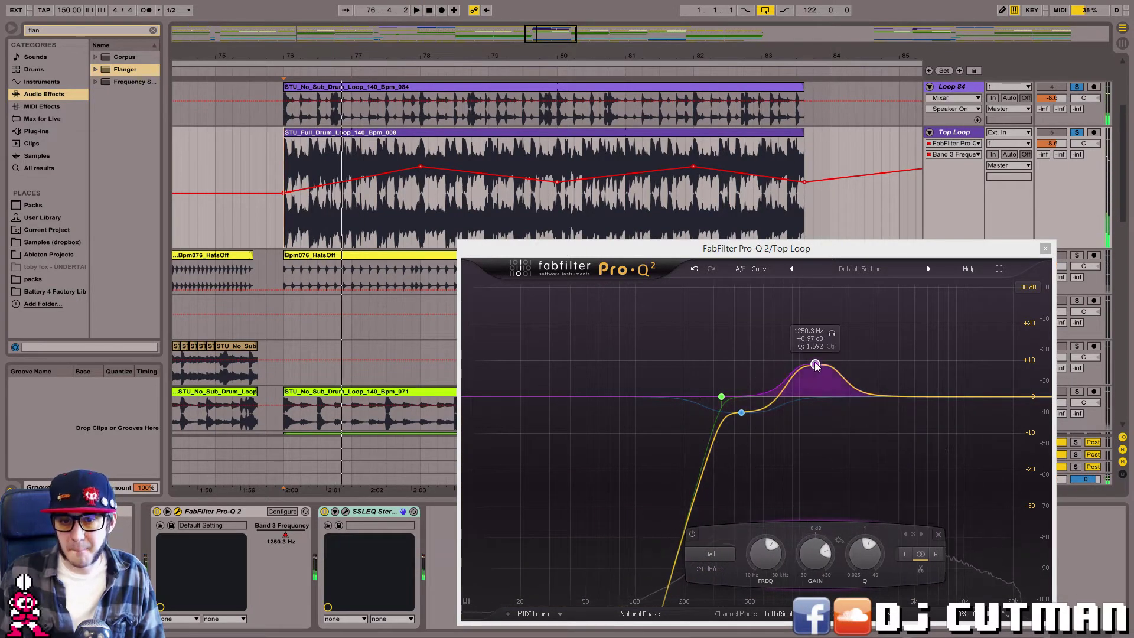
key(space)
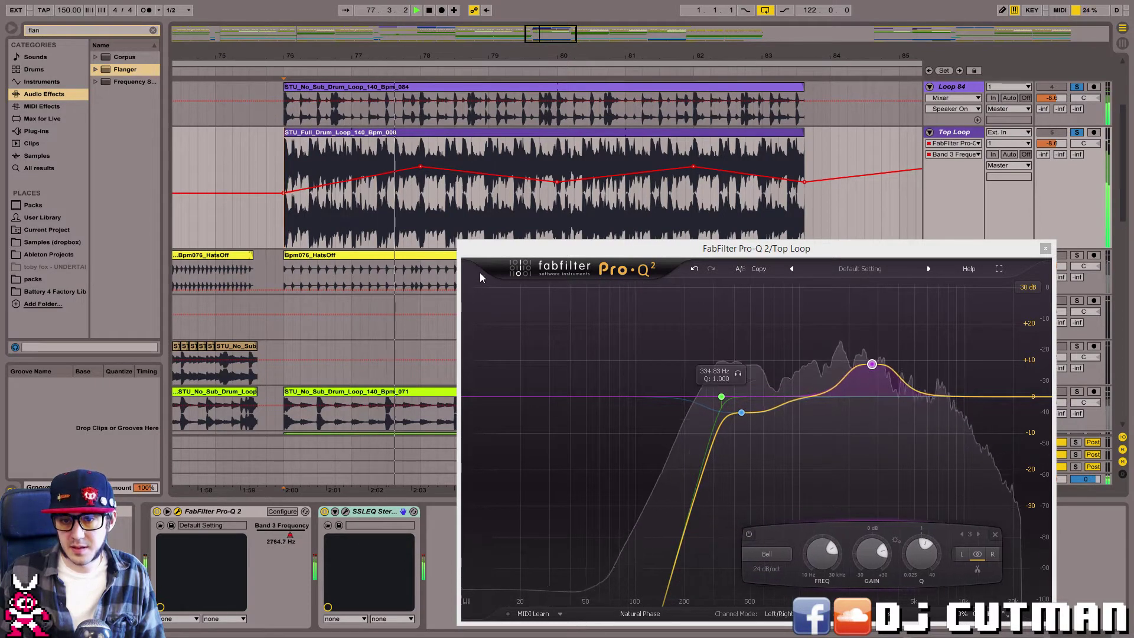
key(space)
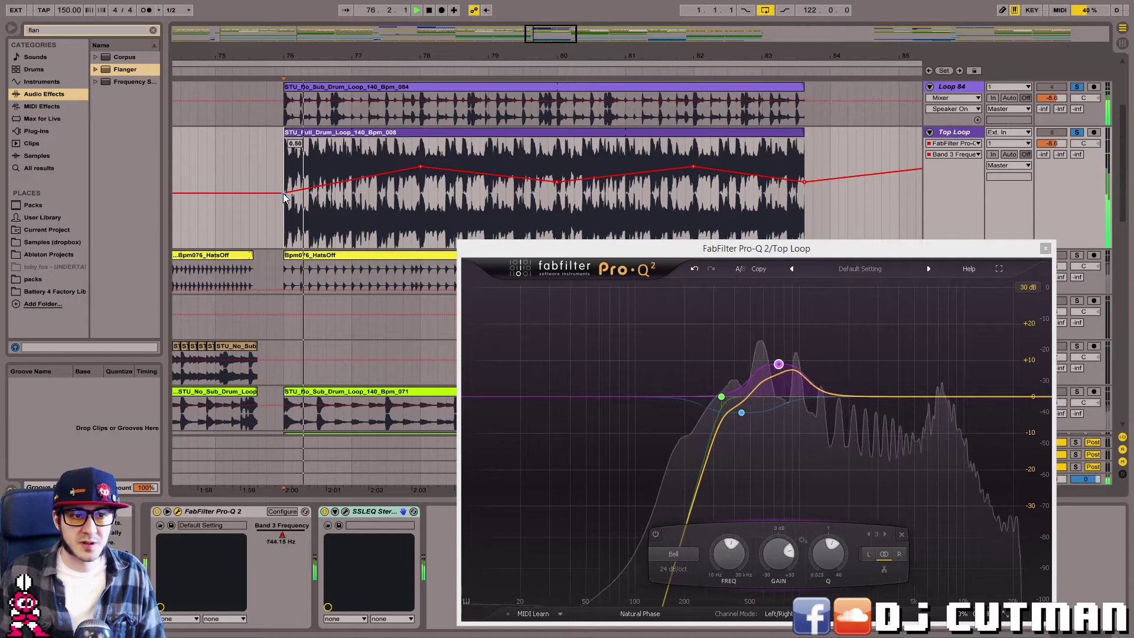
Raise the Band 3 Frequency breakpoint at bar 76 slightly and play the filter sweep from there.
drag(283, 193, 282, 190)
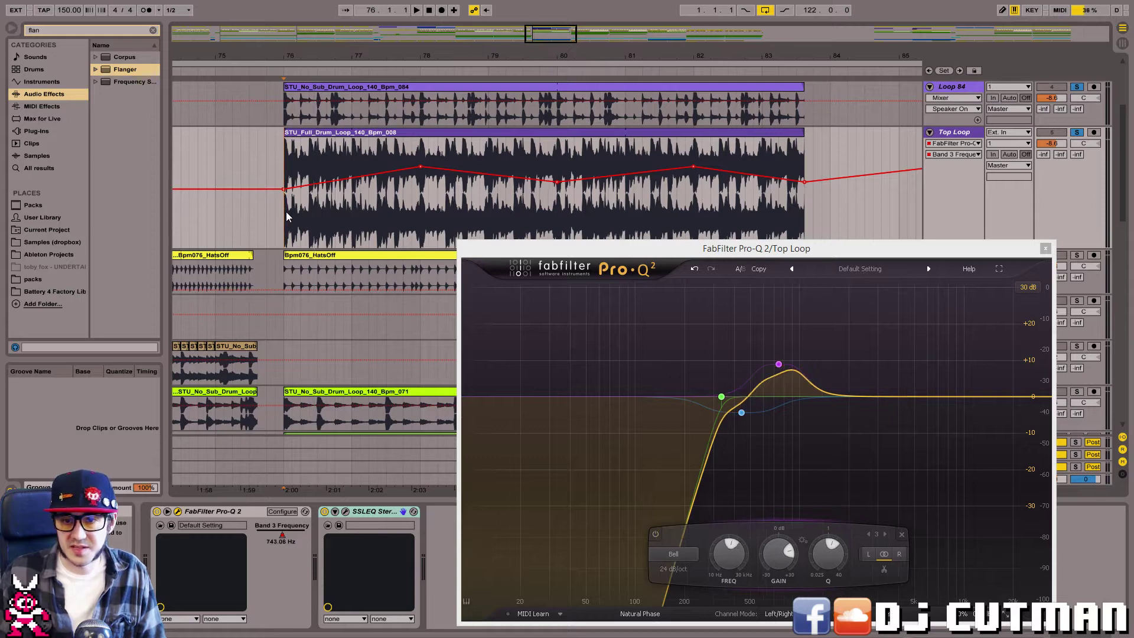
key(space)
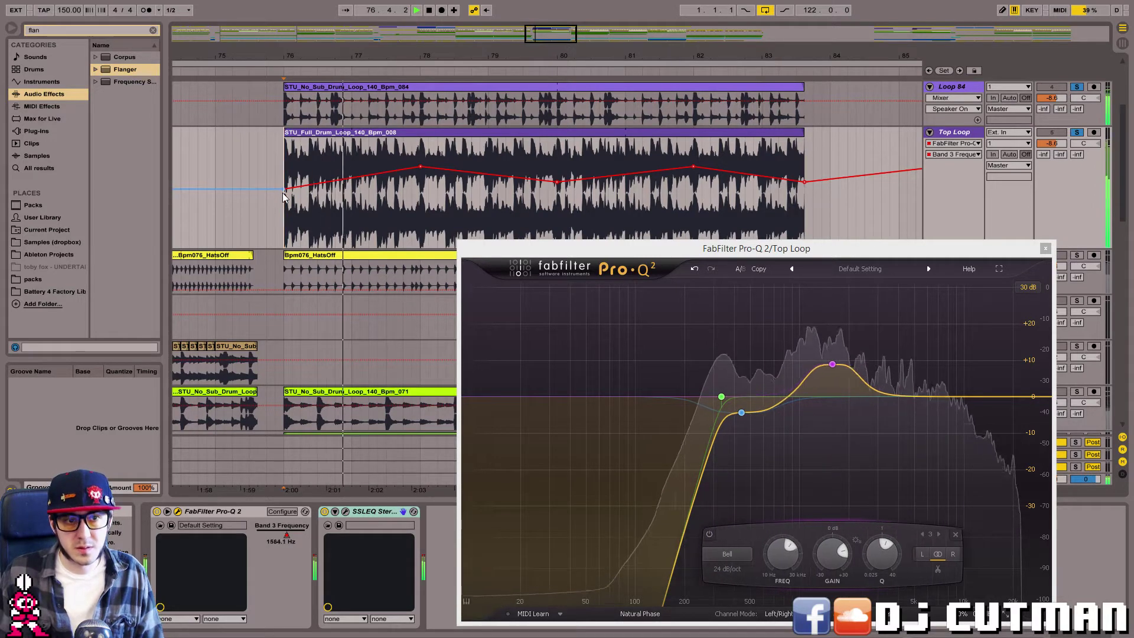
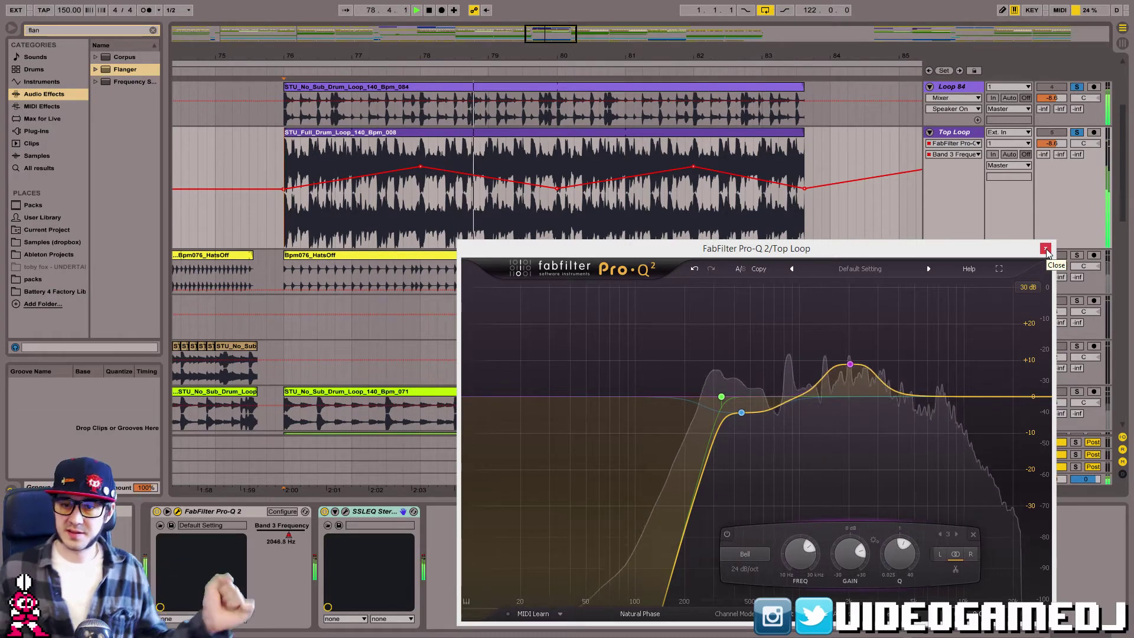
Add a fourth band of about +9 dB near 9.8 kHz, switch the channel mode to Mid/Side, and try the band's side-only and stereo placements.
drag(917, 407, 962, 363)
click(738, 612)
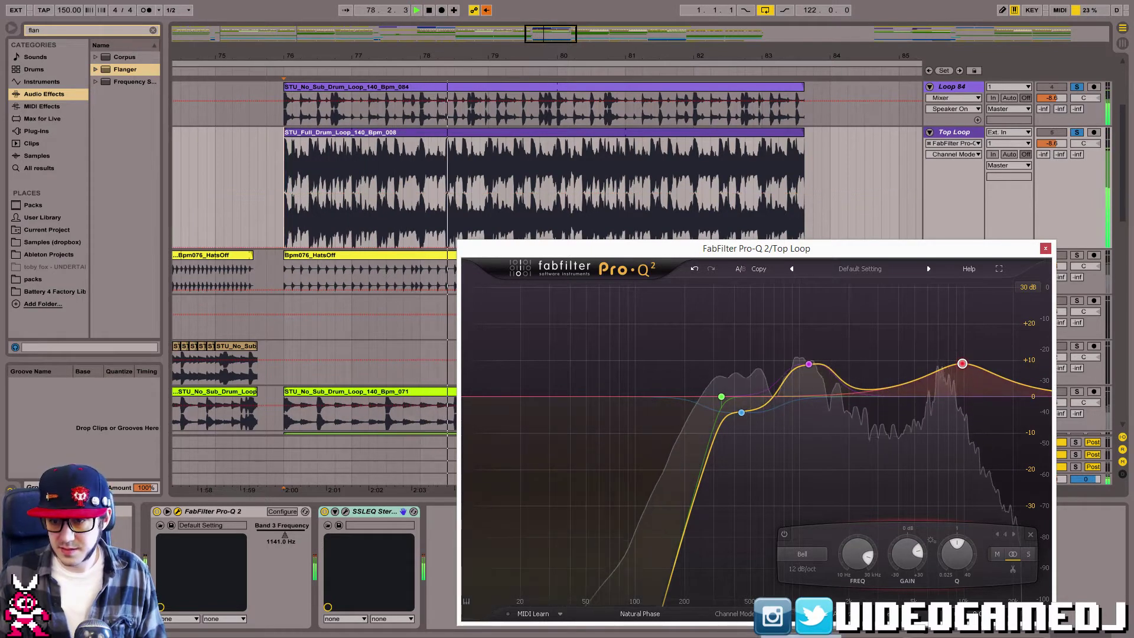
click(1028, 554)
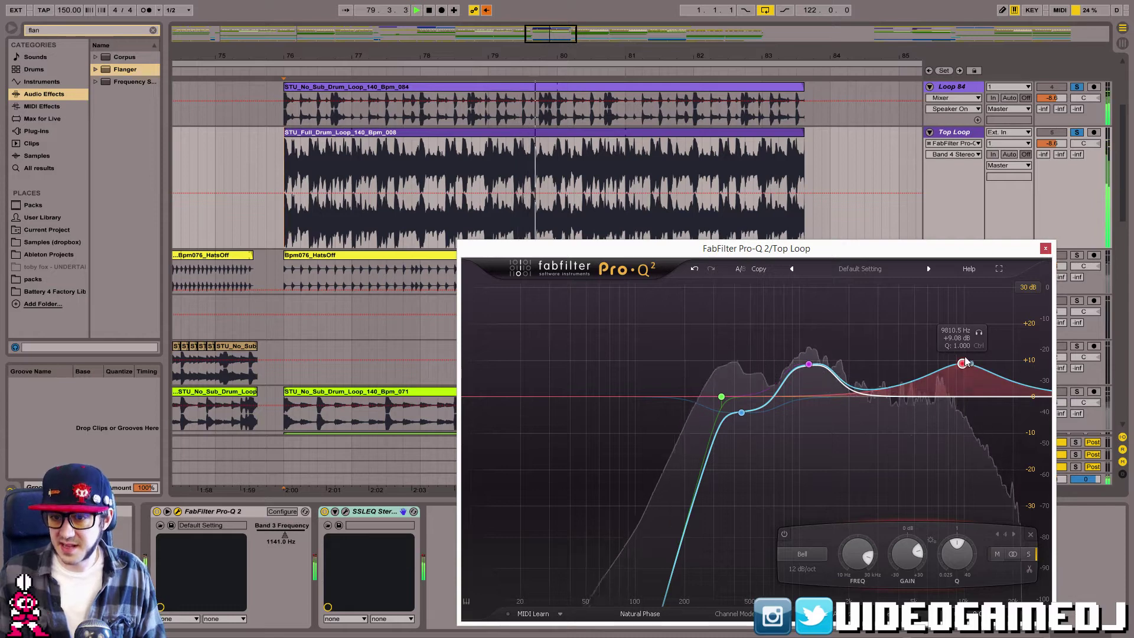
click(1012, 554)
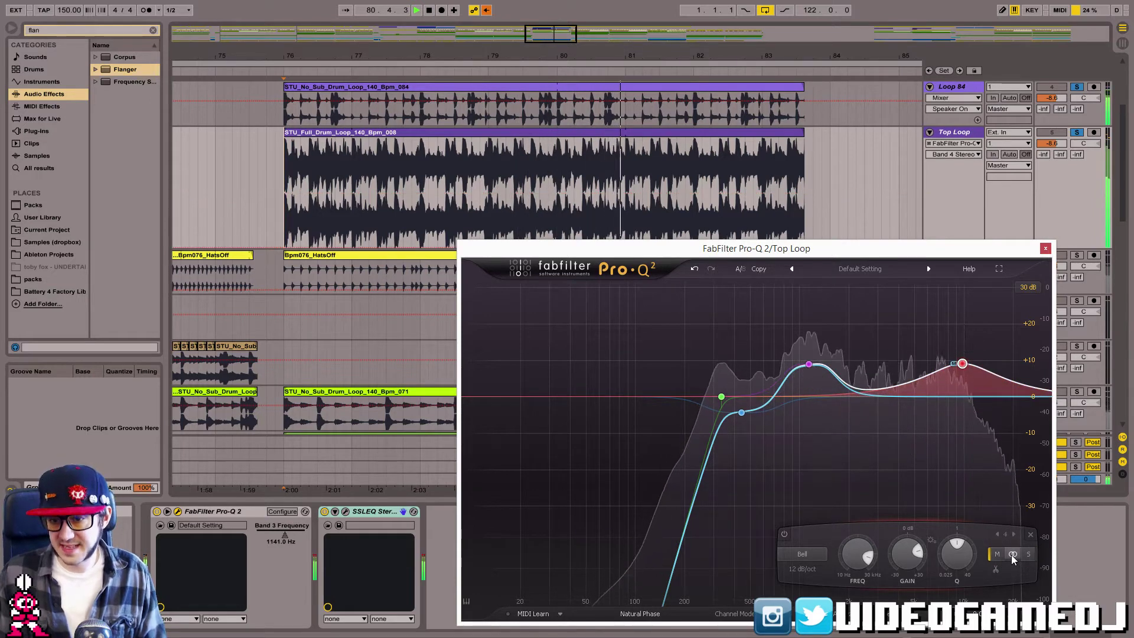
Move the fourth band to about 14.7 kHz at about +18.3 dB and narrow its Q to about 1.43.
drag(962, 363, 991, 330)
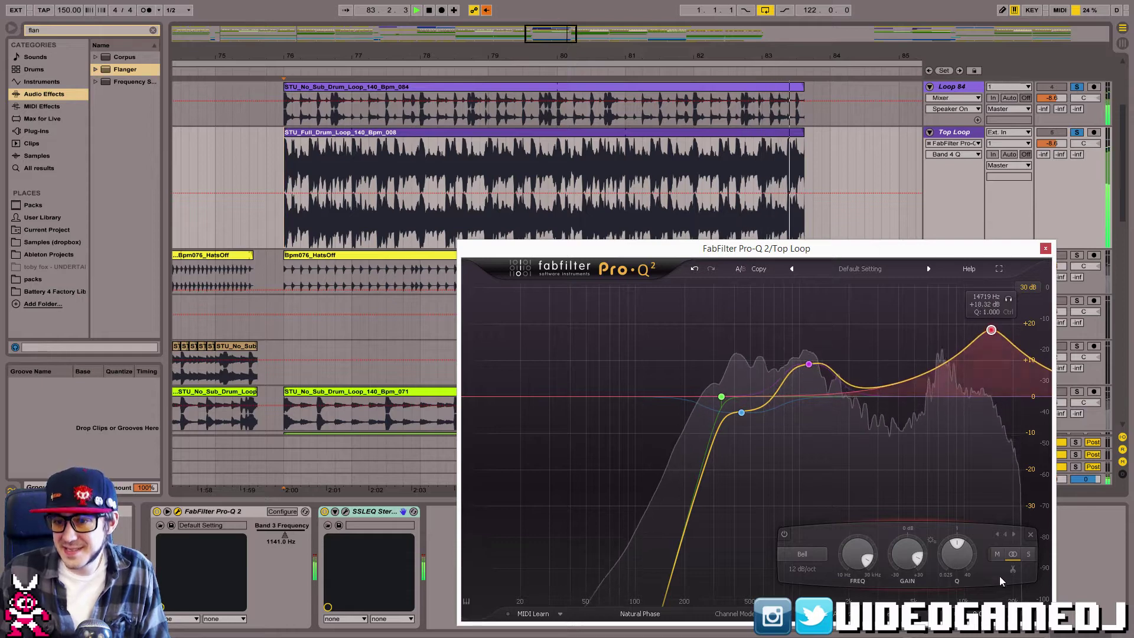
drag(955, 551, 955, 543)
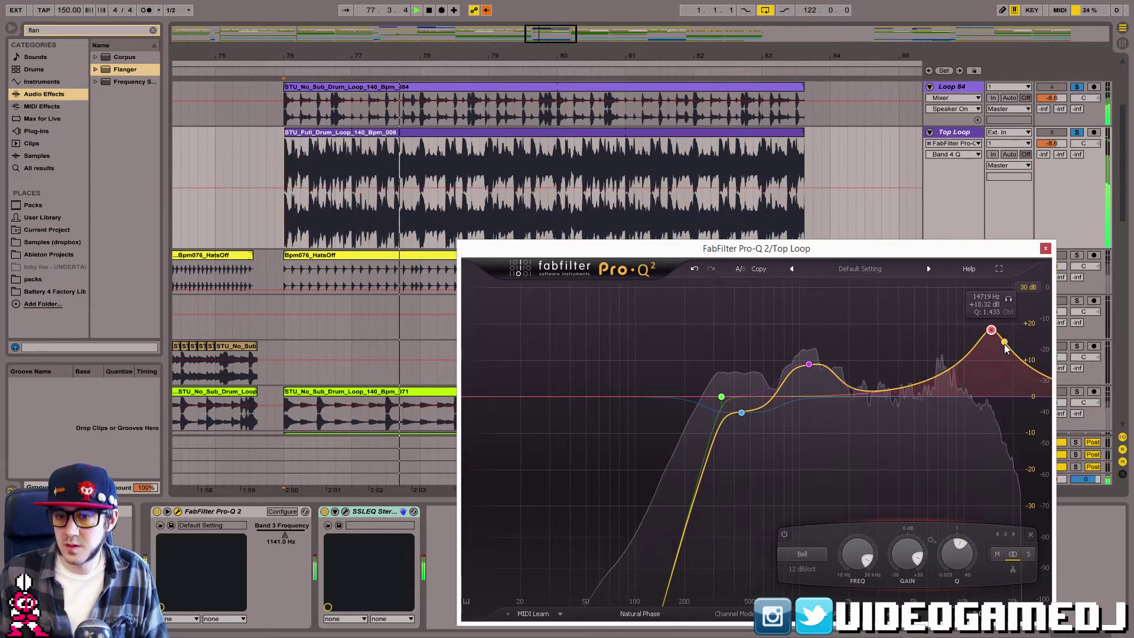
Add a fifth band cutting about 3 dB near 8.5 kHz with a 24 dB/oct slope and a Q of about 2.6, and close Pro-Q 2.
drag(946, 376, 952, 411)
click(809, 570)
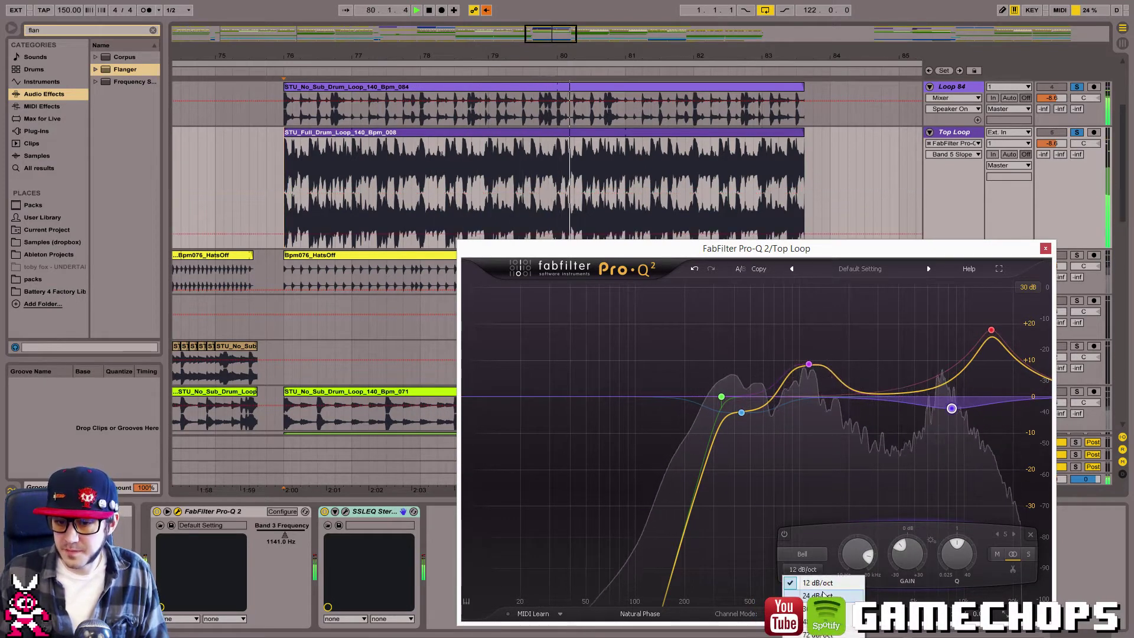
click(821, 596)
drag(957, 555, 958, 534)
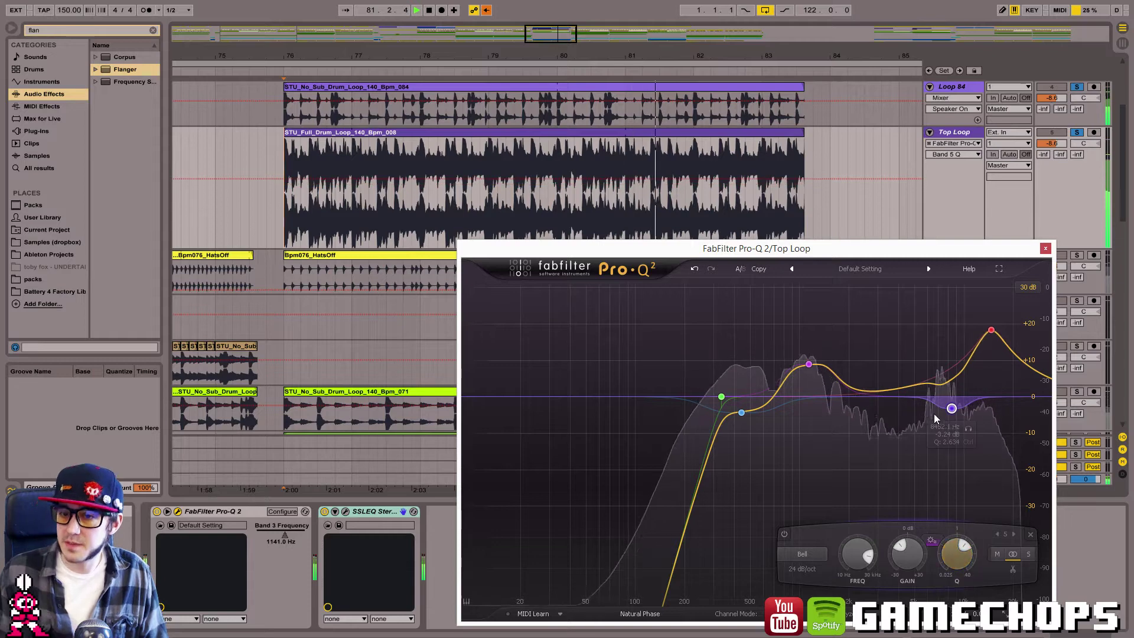
drag(951, 408, 949, 409)
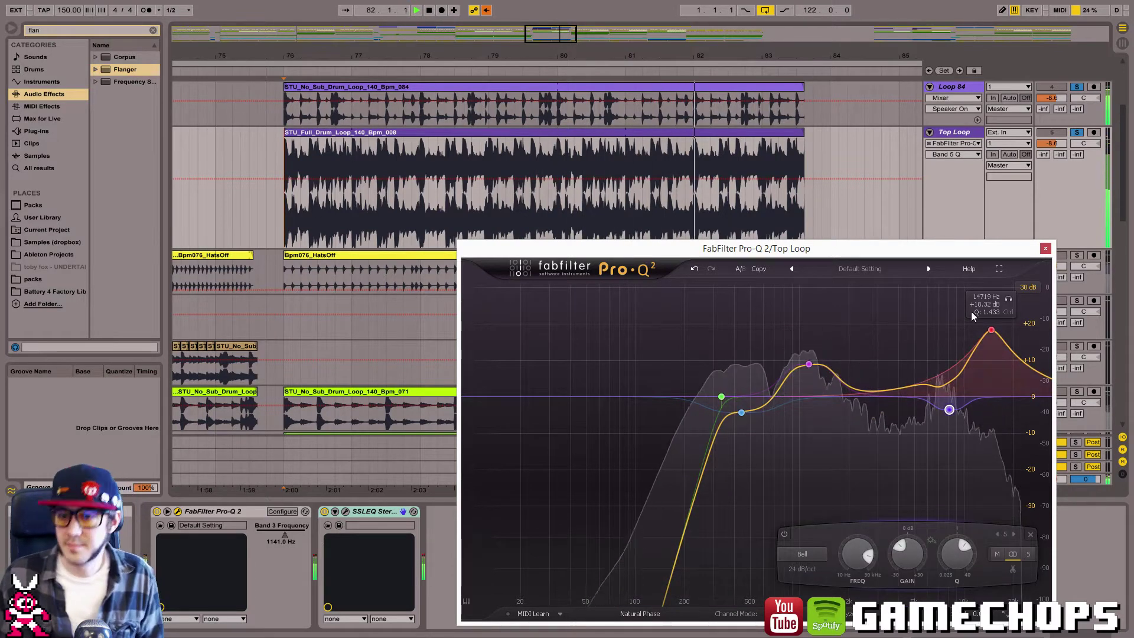
click(1045, 249)
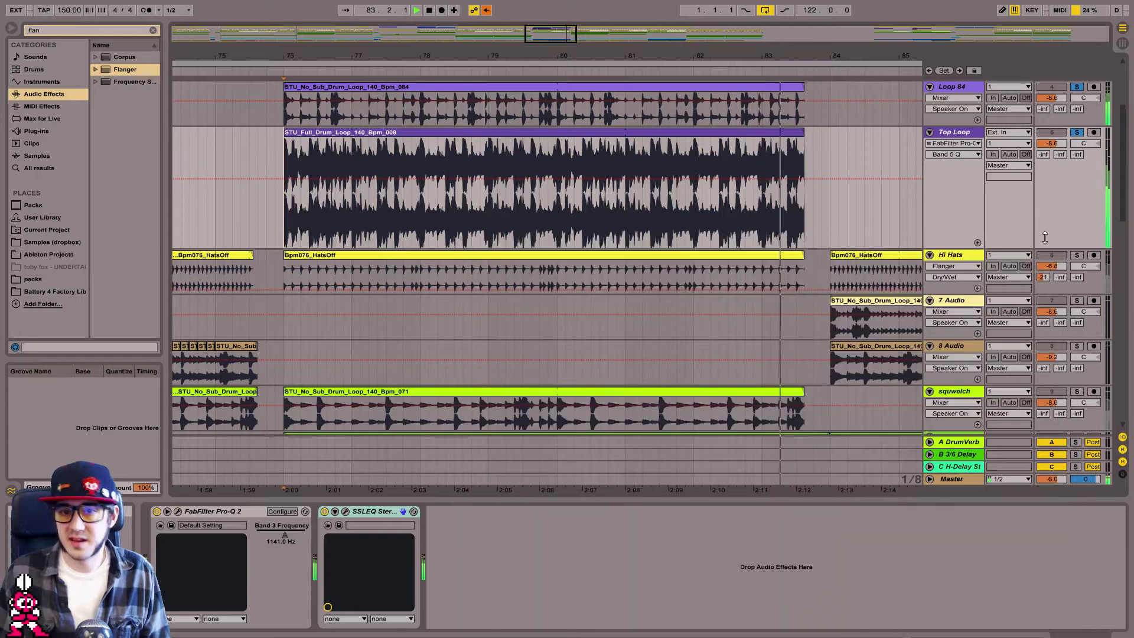
Select the Loop 84 track's clip and play it from bar 76.
click(959, 88)
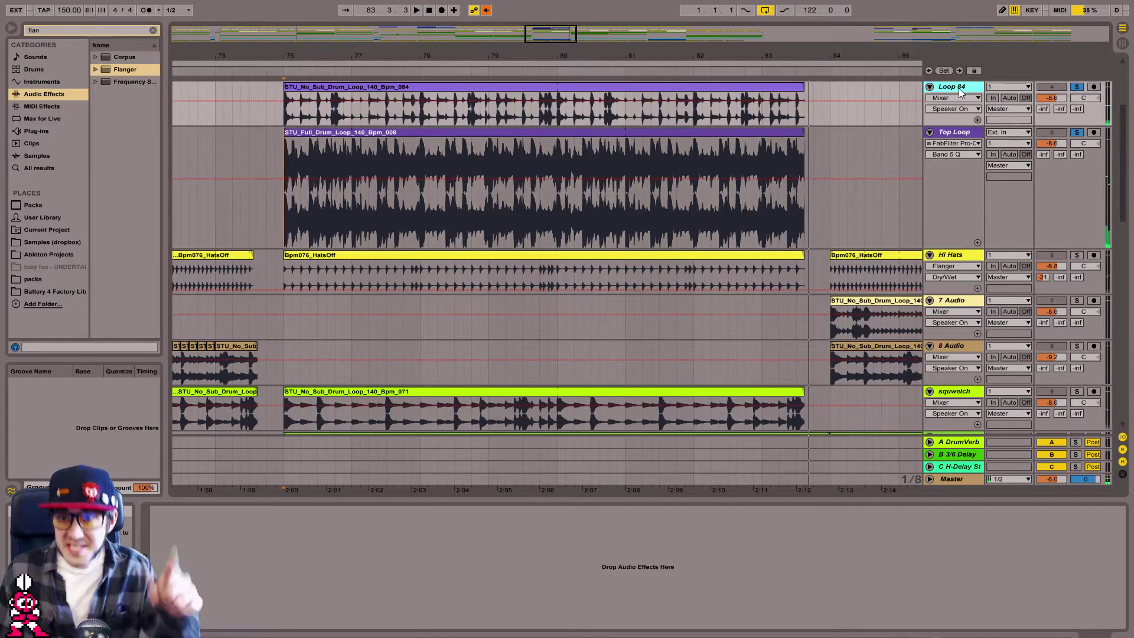
click(481, 88)
key(space)
Search the plug-ins for "pro-q", widen the browser, and add FabFilter Pro-Q 2 to the Loop 84 track.
click(47, 129)
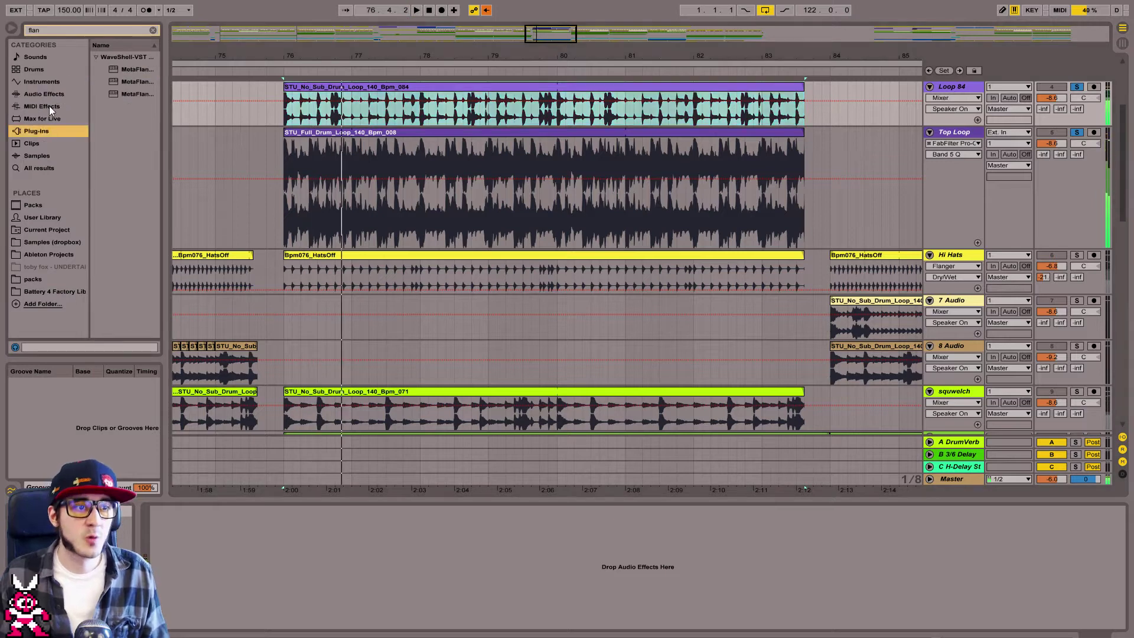
double_click(127, 30)
text(pro)
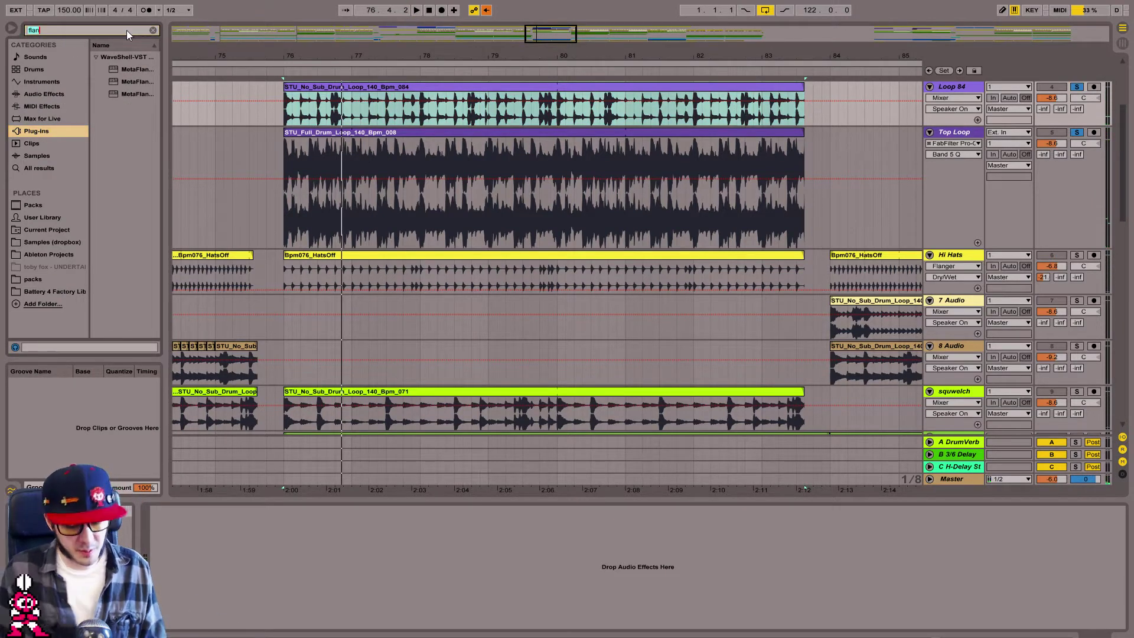
text(-q)
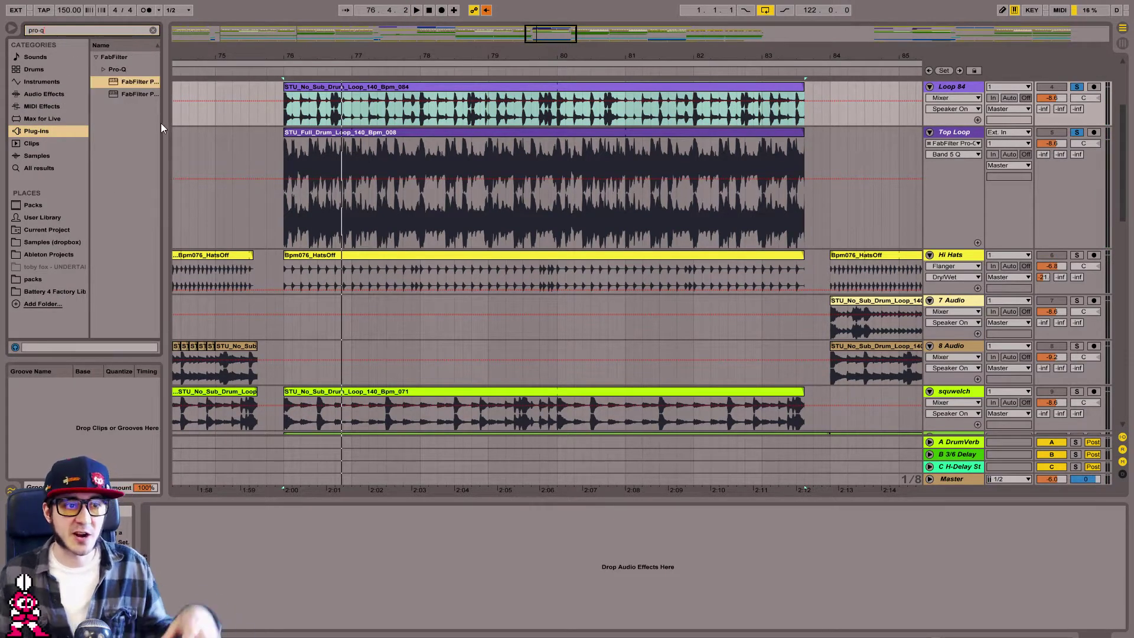
drag(161, 123, 199, 118)
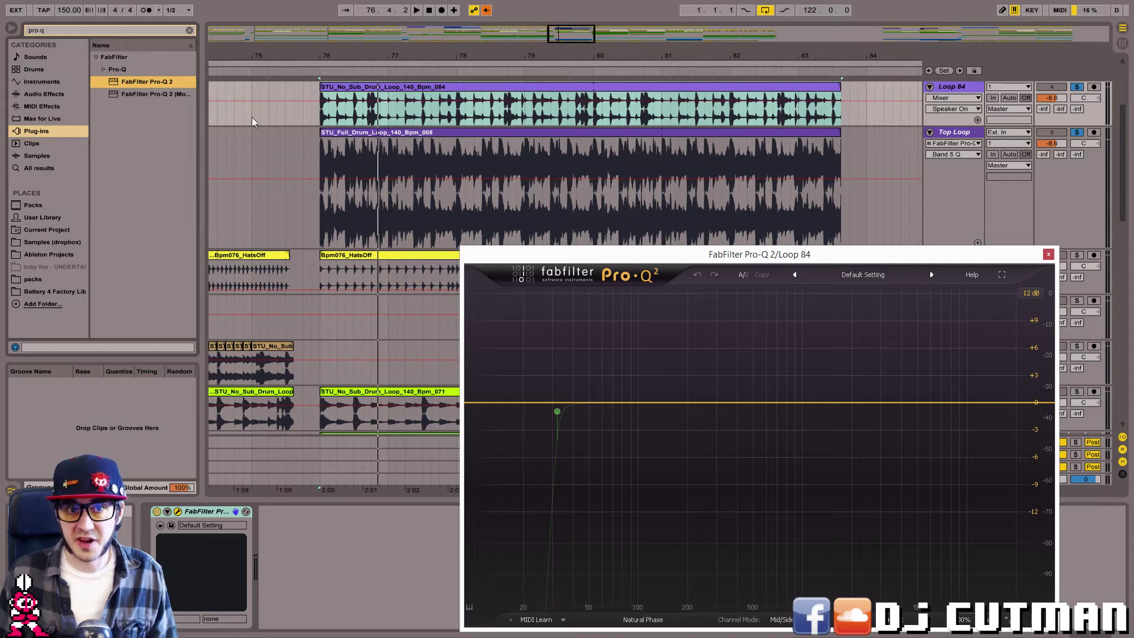
Play Loop 84 to inspect its frequency spectrum in Pro-Q 2, and close the plug-in window.
drag(563, 36, 563, 26)
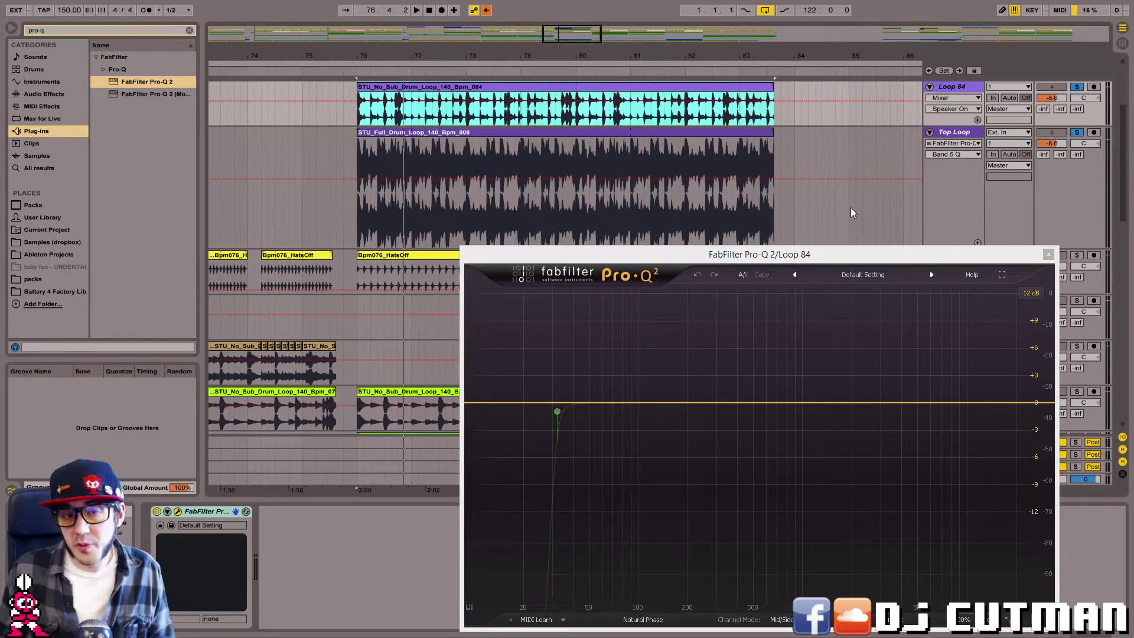
key(space)
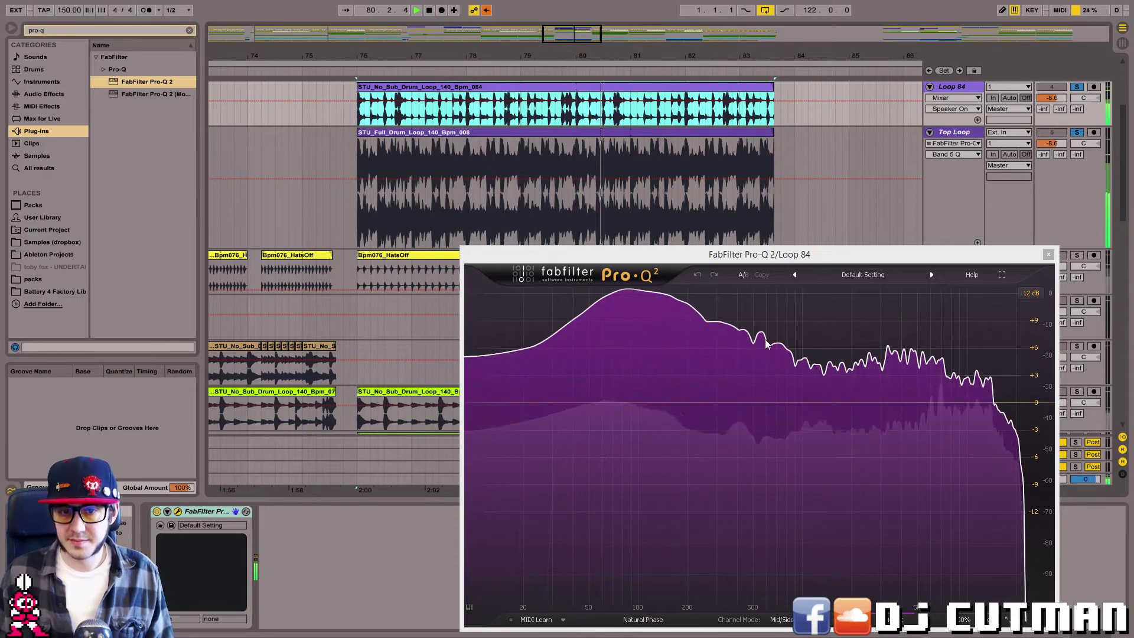
key(space)
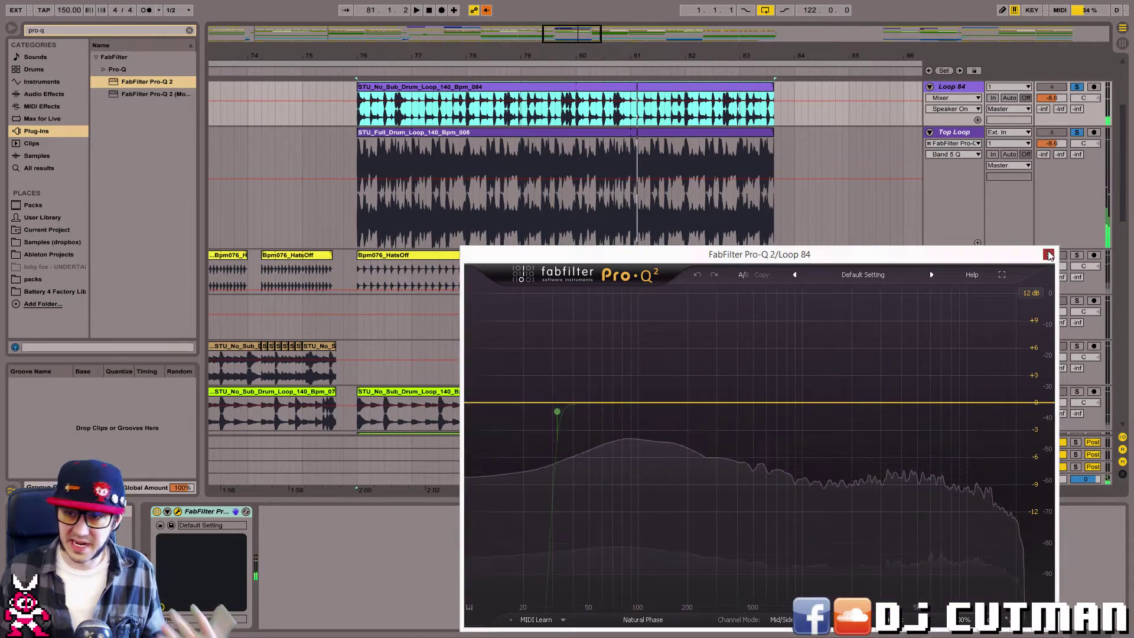
click(1049, 255)
Turn off solo on the Loop 84 and Top Loop tracks and play the full mix from bar 76.
scroll(1123, 158, up, 1)
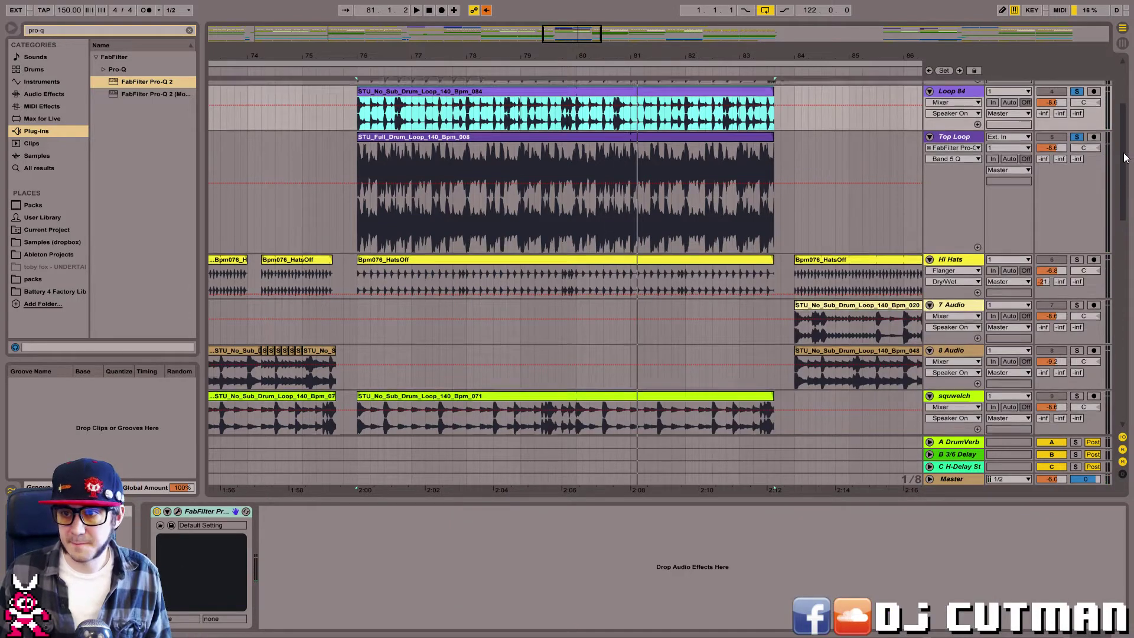
drag(1123, 158, 1124, 104)
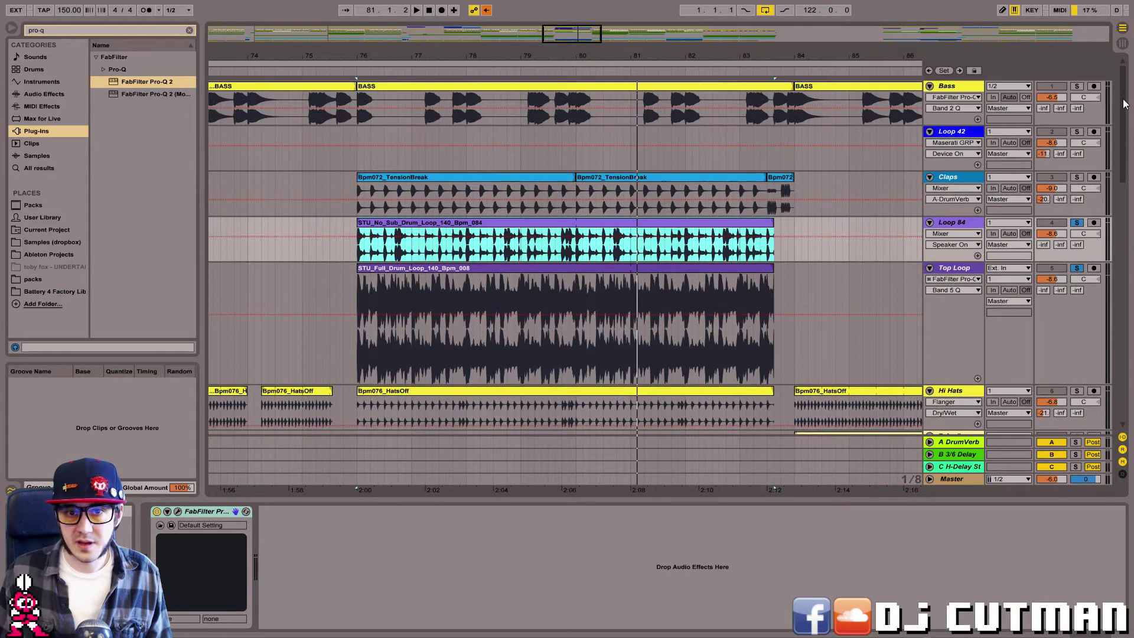
click(1076, 223)
click(357, 421)
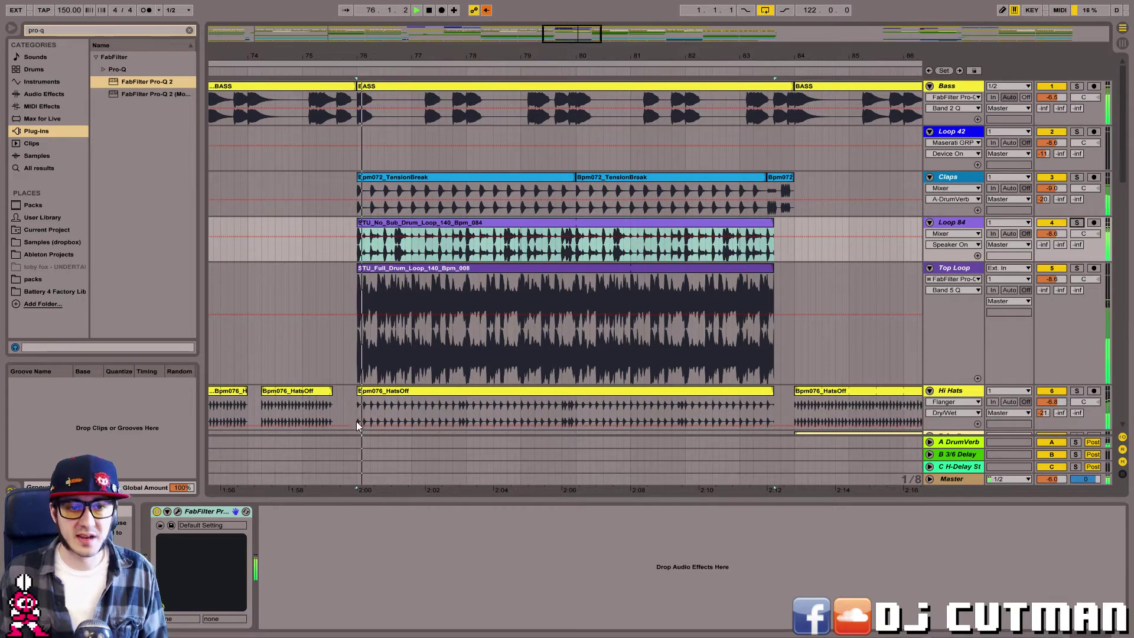
key(space)
Enable a low cut at about 26 Hz in Loop 84's Pro-Q 2 and add a bell boost of about +5.4 dB near 200 Hz.
click(178, 511)
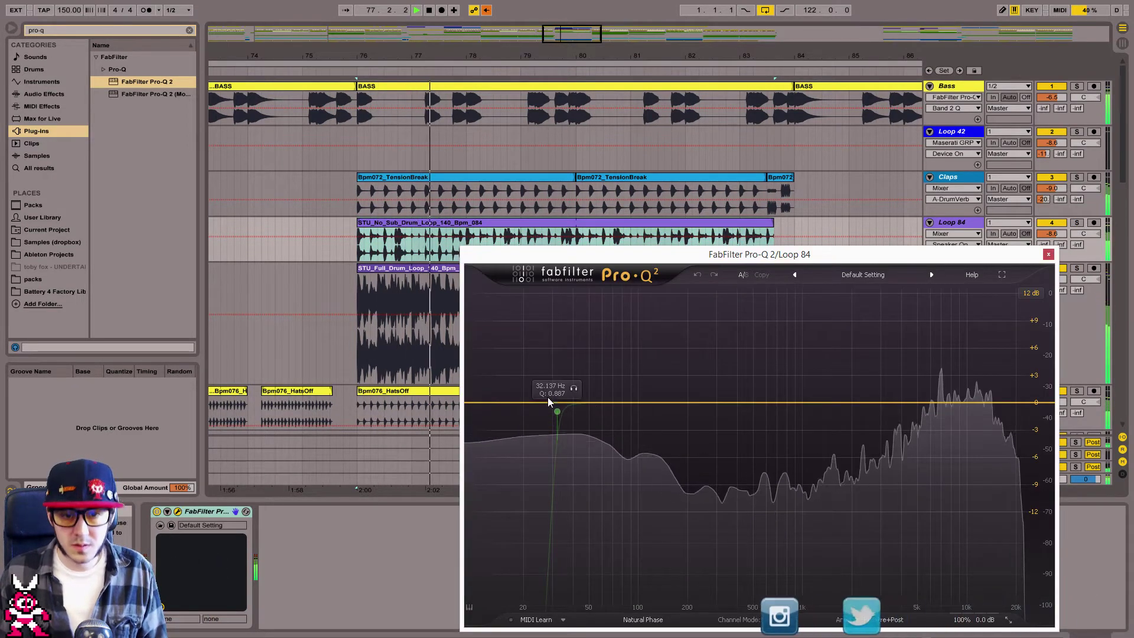
drag(558, 411, 542, 411)
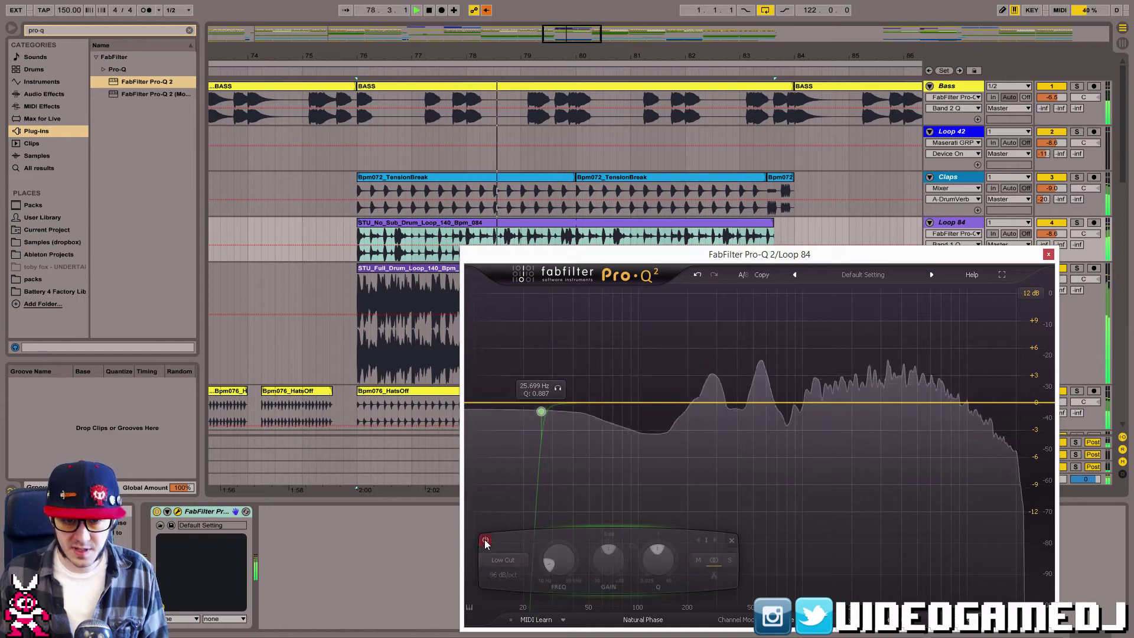
drag(683, 409, 687, 354)
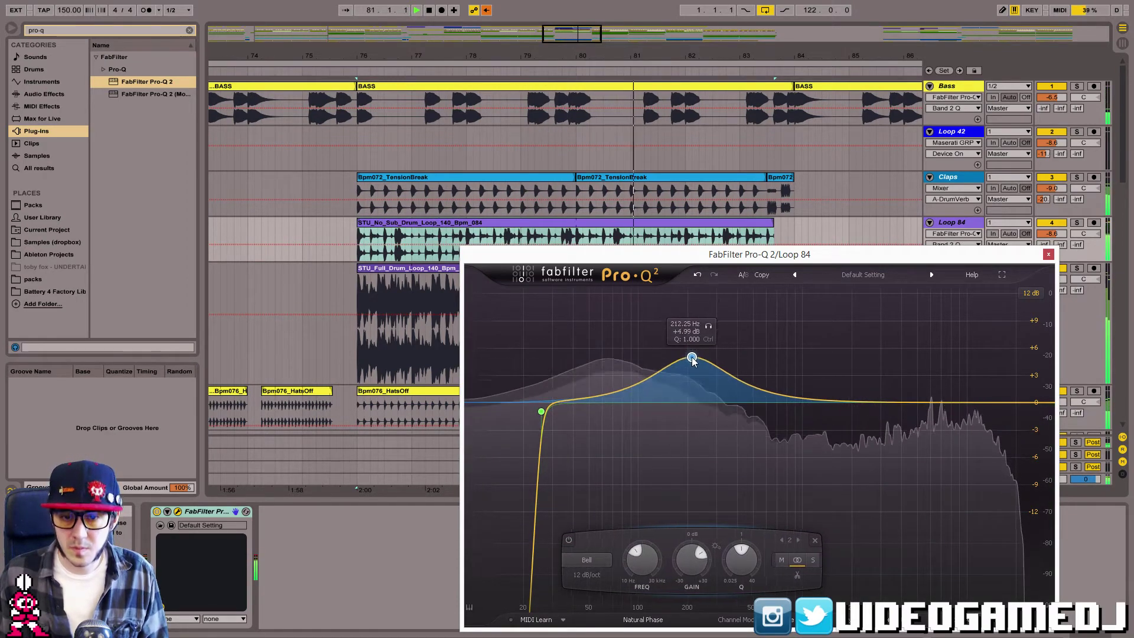
Set the second band's slope to 24 dB/oct with a Q of about 1.17, and lower its gain to about +3 dB.
click(584, 576)
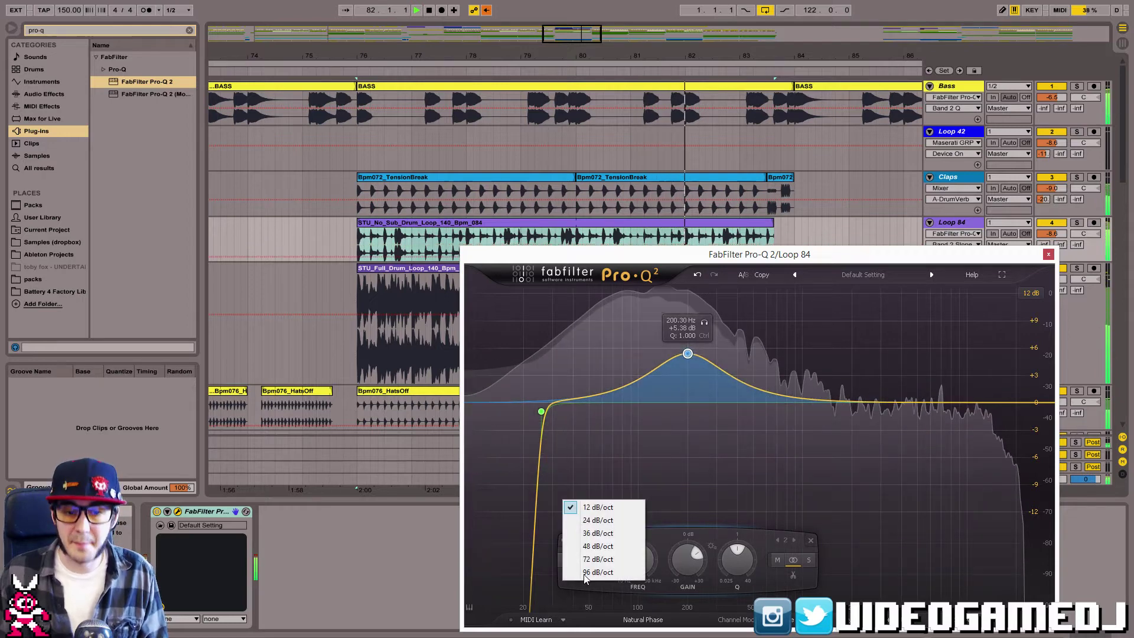
click(597, 532)
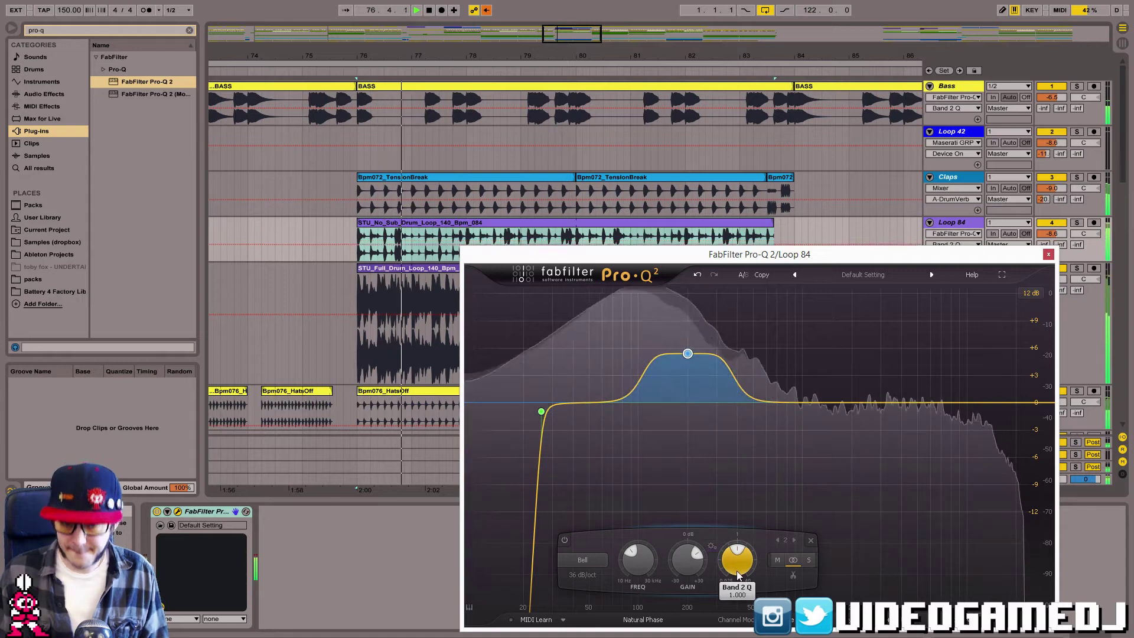
click(585, 575)
click(595, 520)
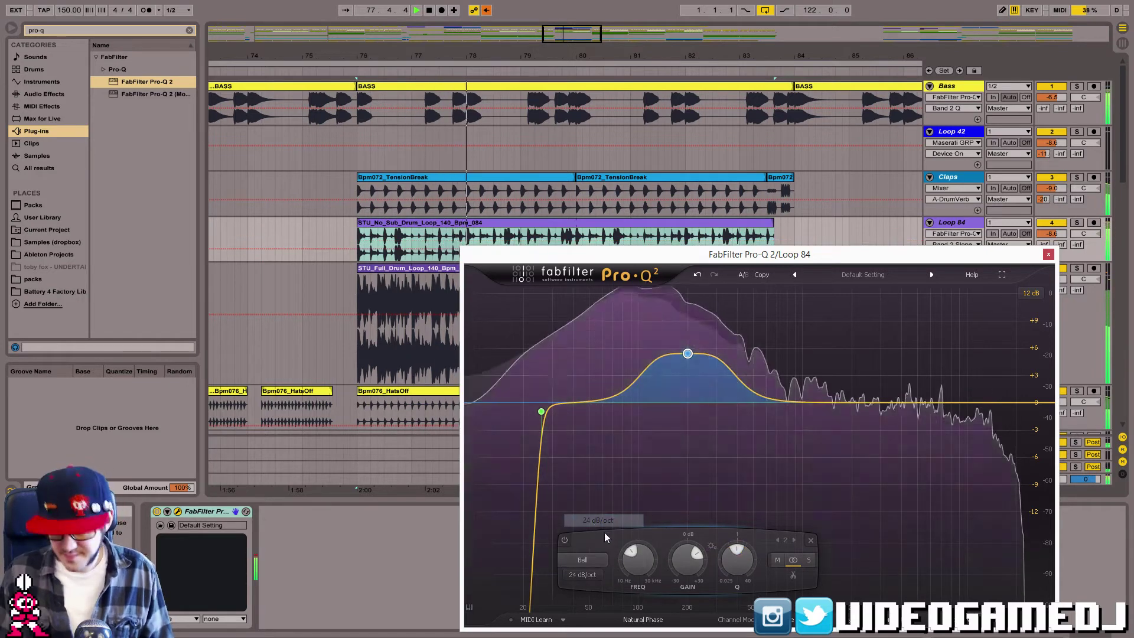
drag(733, 570, 729, 568)
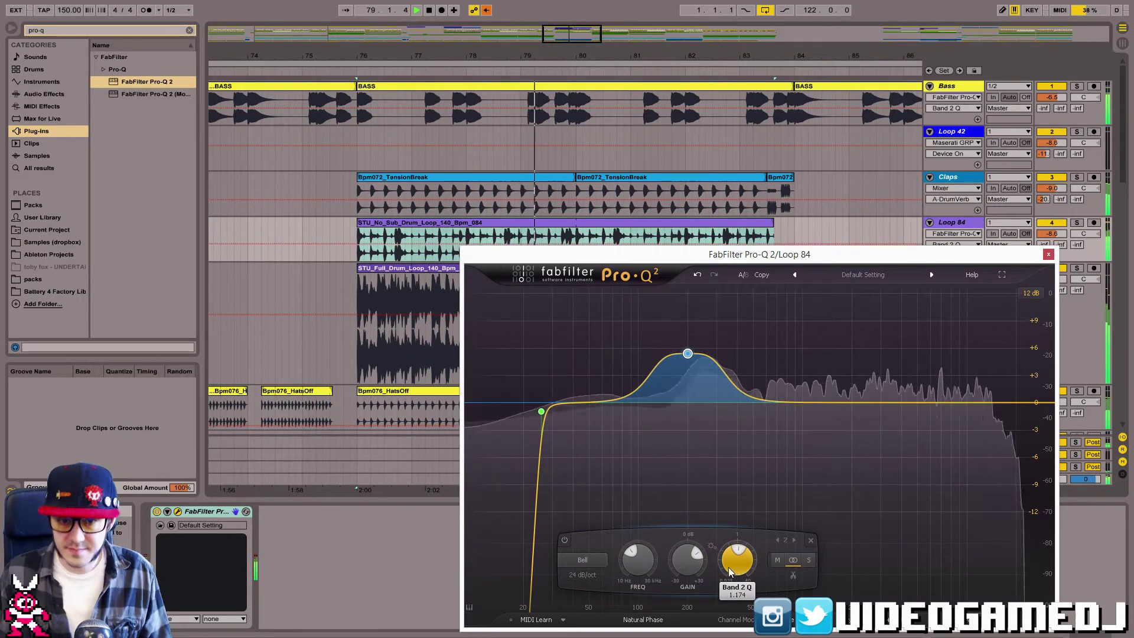
mouse_move(685, 354)
mouse_down()
mouse_move(686, 381)
mouse_move(690, 372)
mouse_up()
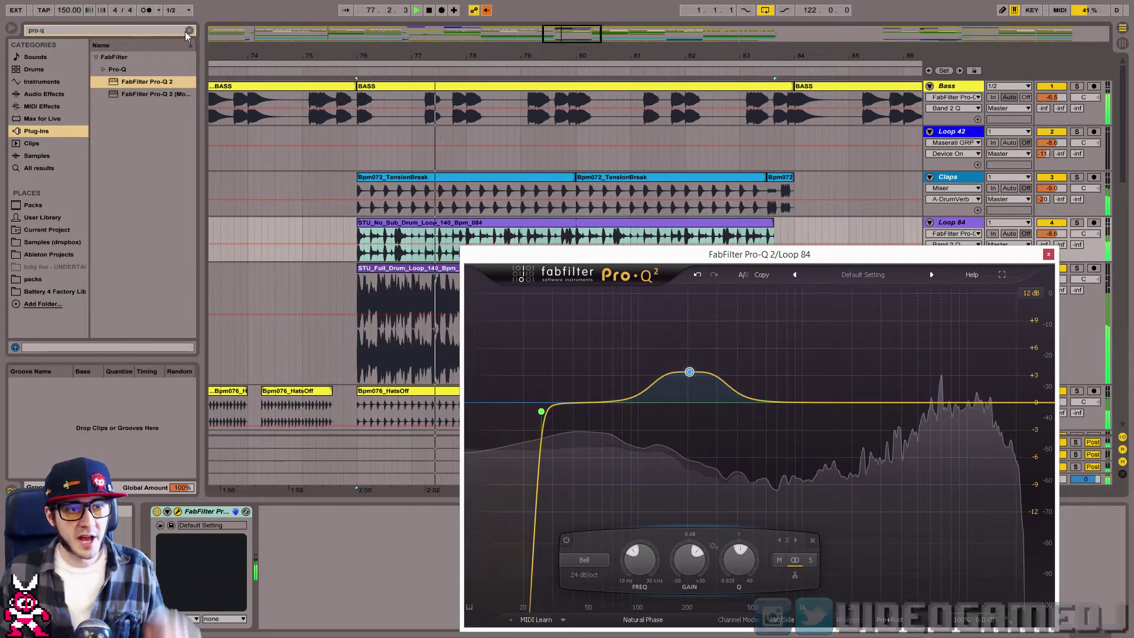
Search the plug-ins for "exciter" and add iZotope Ozone 7 Exciter to the Loop 84 track.
click(165, 33)
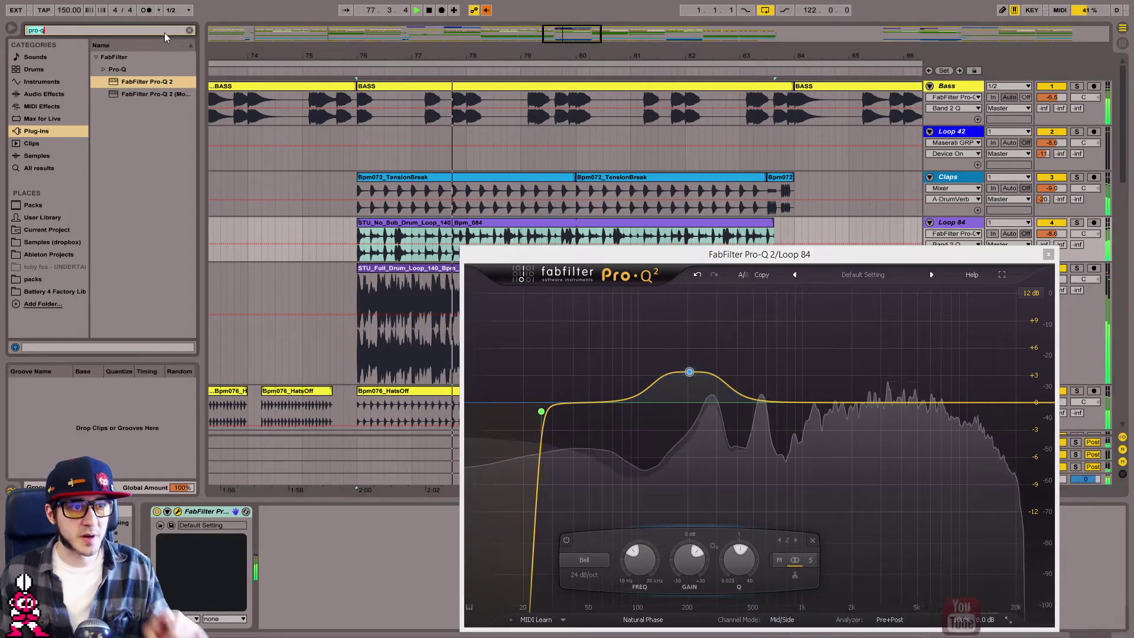
click(407, 220)
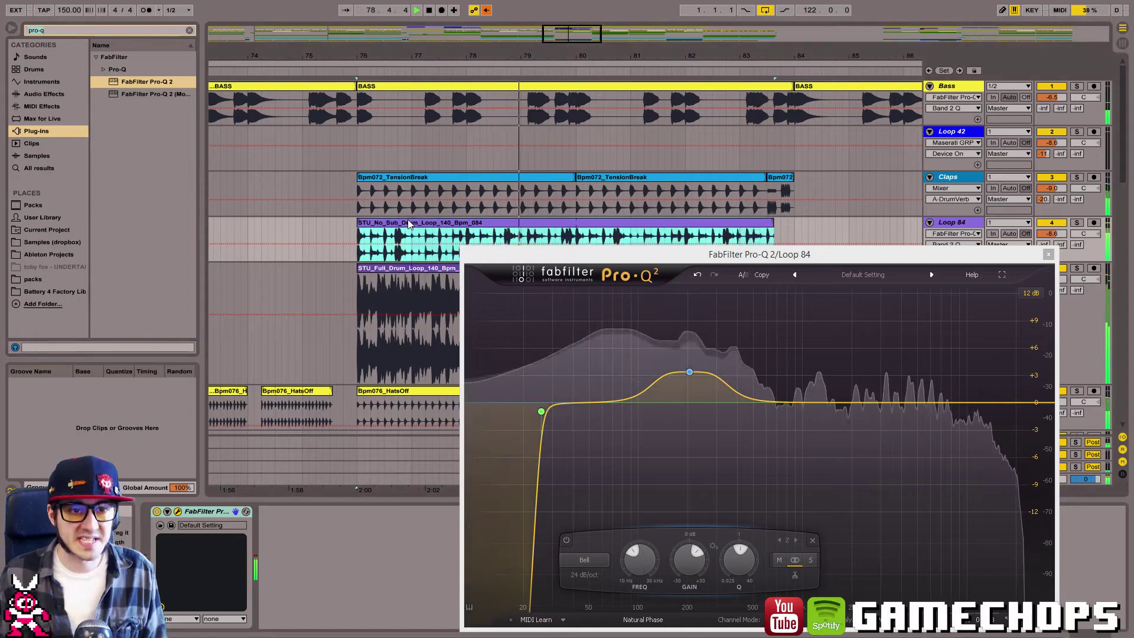
click(63, 28)
text(exciter)
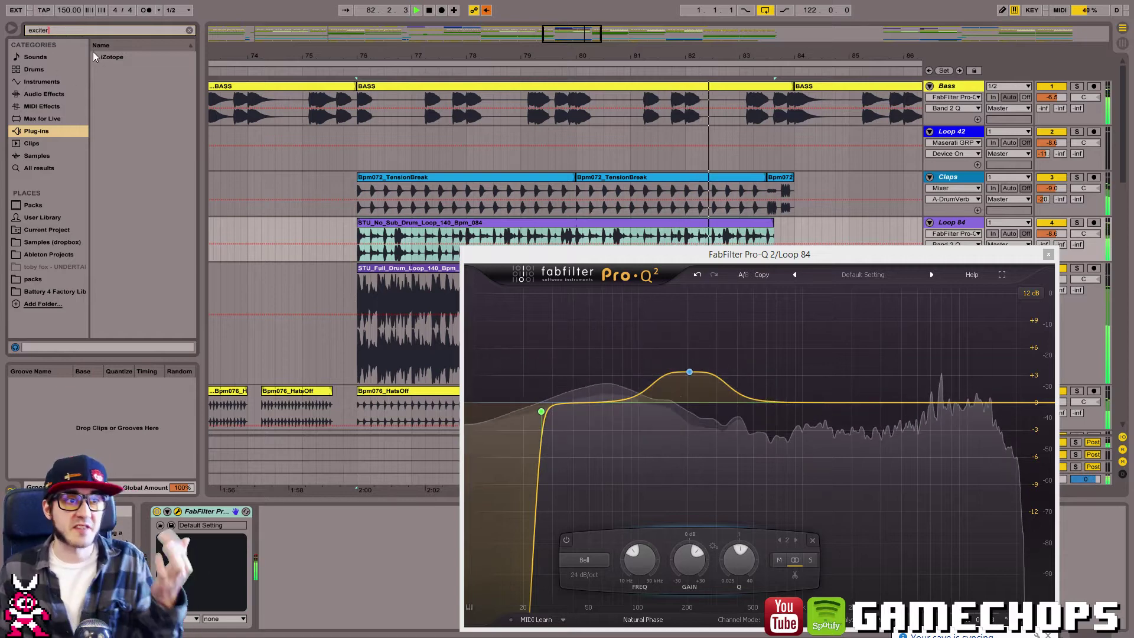
click(95, 55)
click(144, 83)
drag(143, 83, 171, 575)
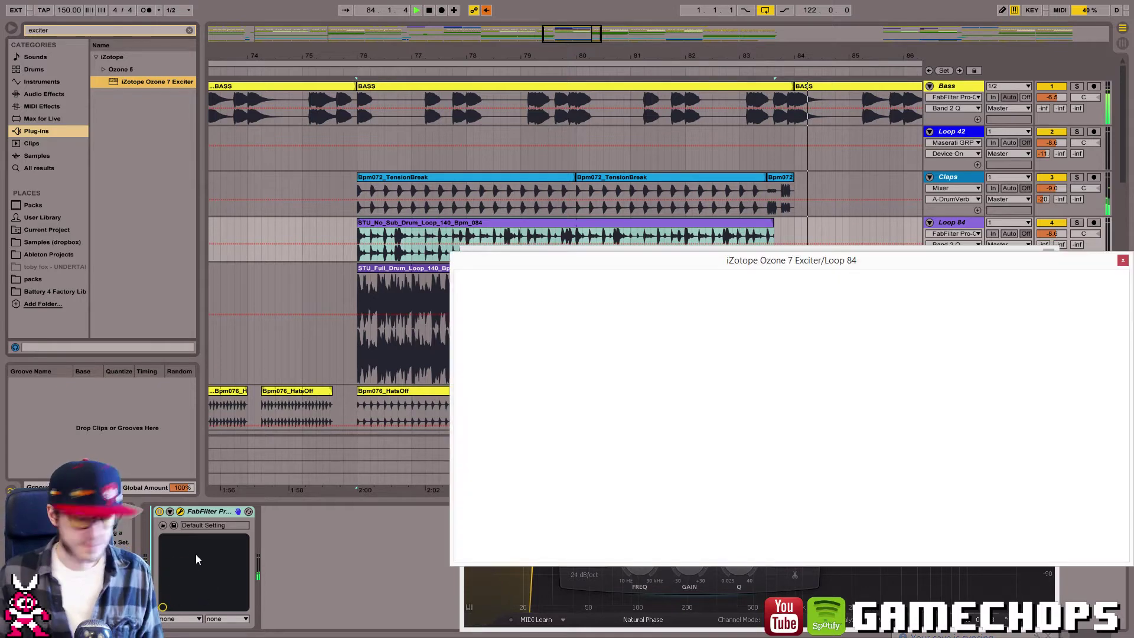
Move the Exciter after Pro-Q 2 in Loop 84's device chain, stop playback and raise the lowest band's amount to about 5.3.
drag(395, 558, 394, 558)
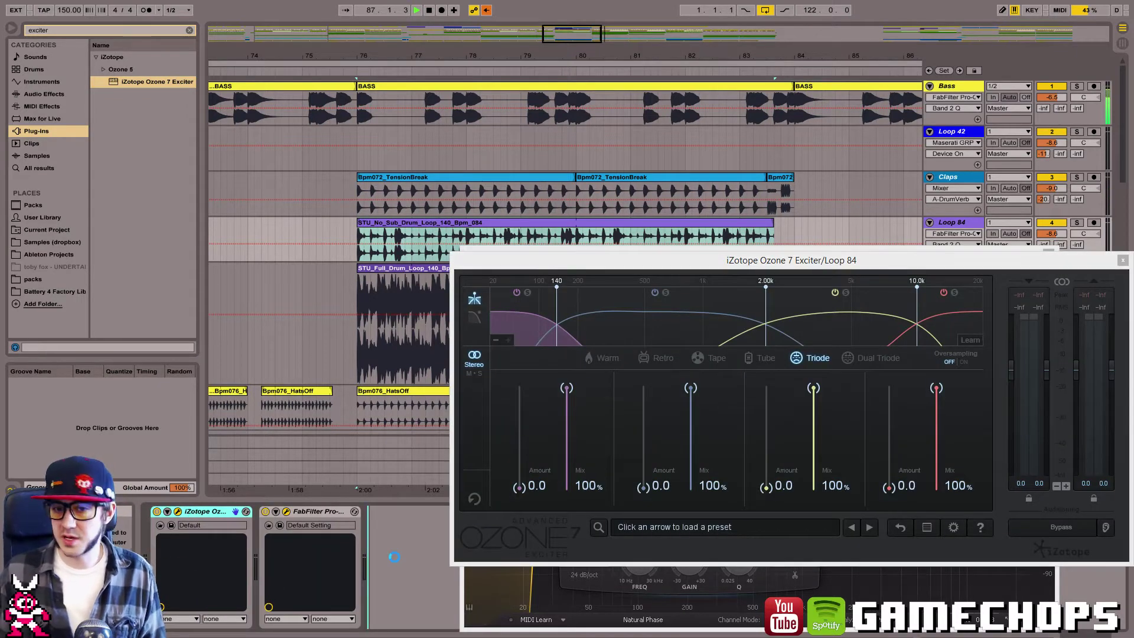
key(space)
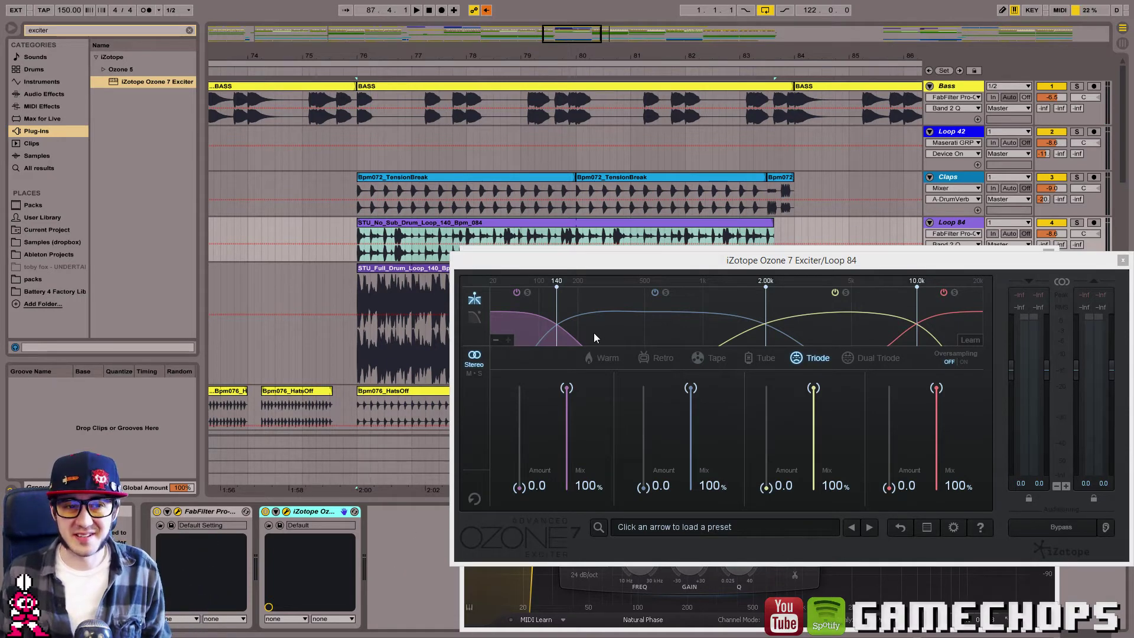
click(767, 489)
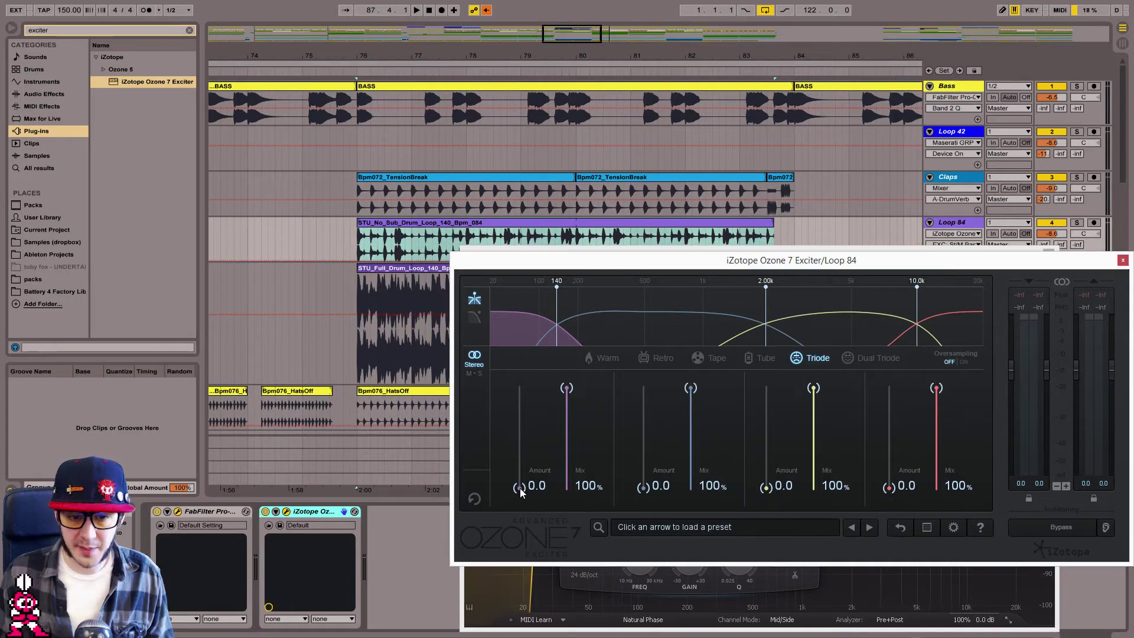
drag(516, 467, 512, 451)
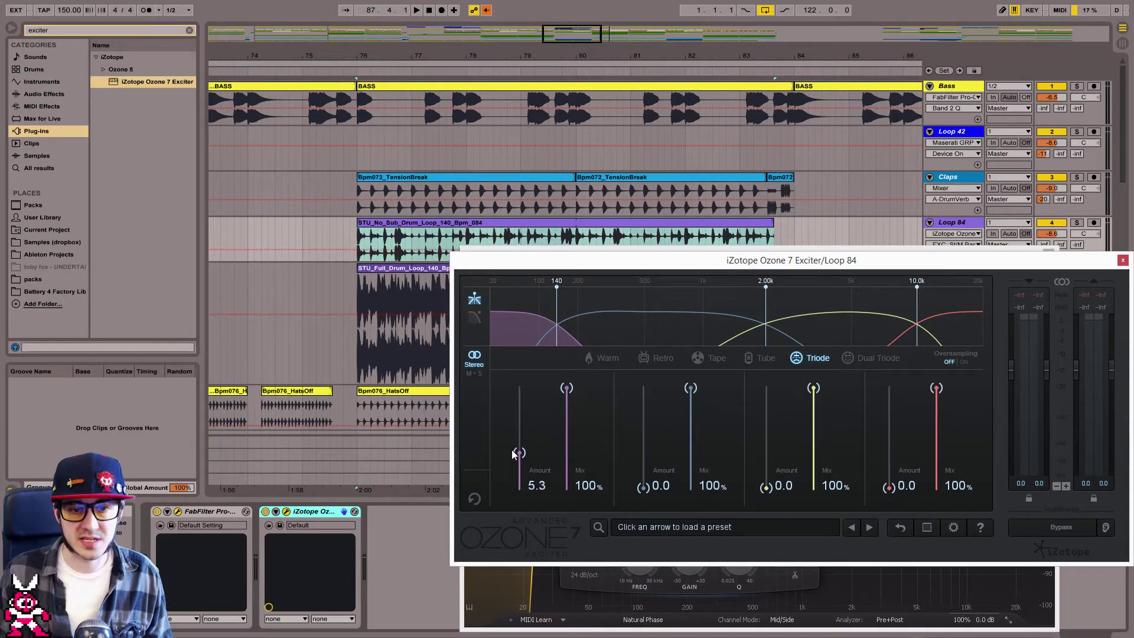
Solo the Loop 84 track and play it from bar 76.
click(1113, 183)
click(1077, 223)
key(space)
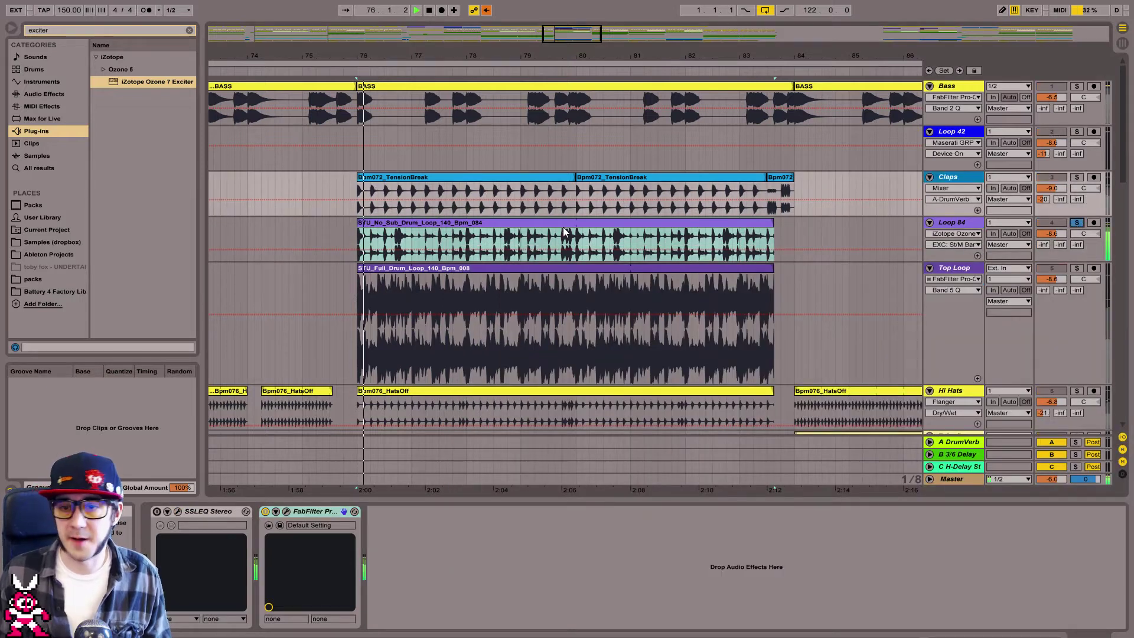
Raise the Exciter's lowest band amount to about 15 and lower its first crossover to 117 Hz.
click(385, 230)
drag(519, 450, 519, 371)
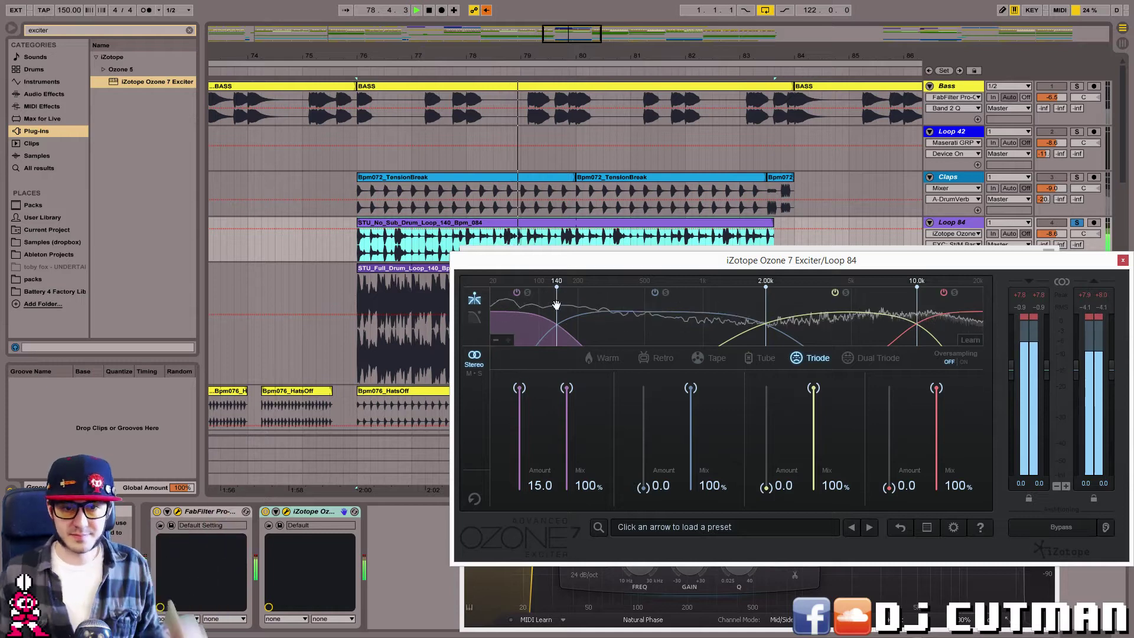
drag(557, 305, 547, 305)
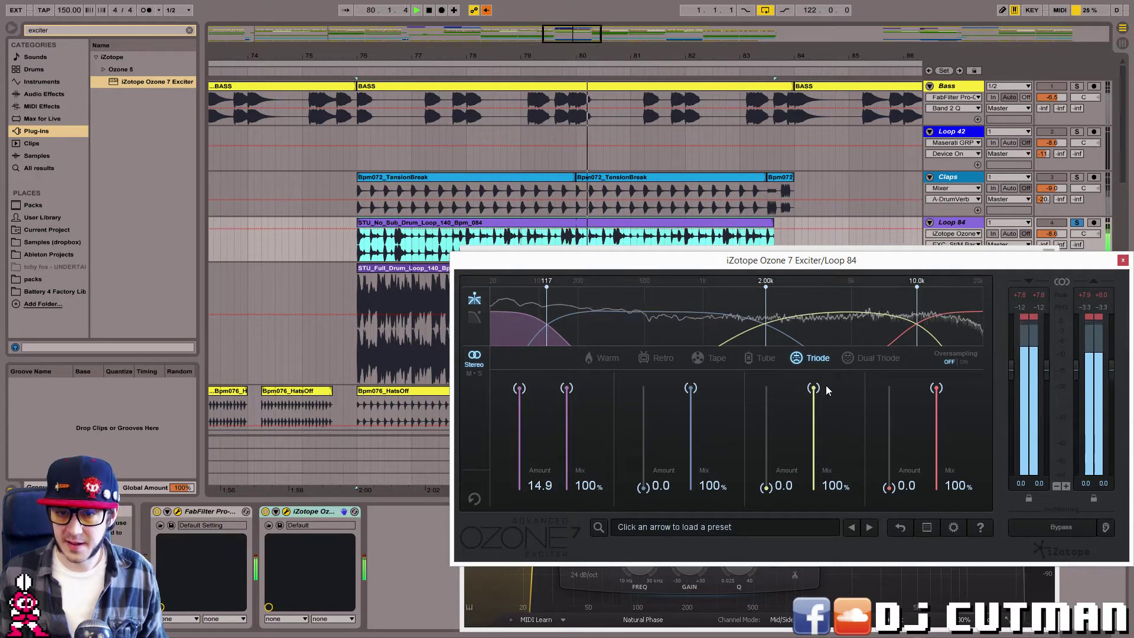
Audition the Tube and Tape modes, settle on Tube, and reduce the lowest band's amount to 3.2.
click(766, 357)
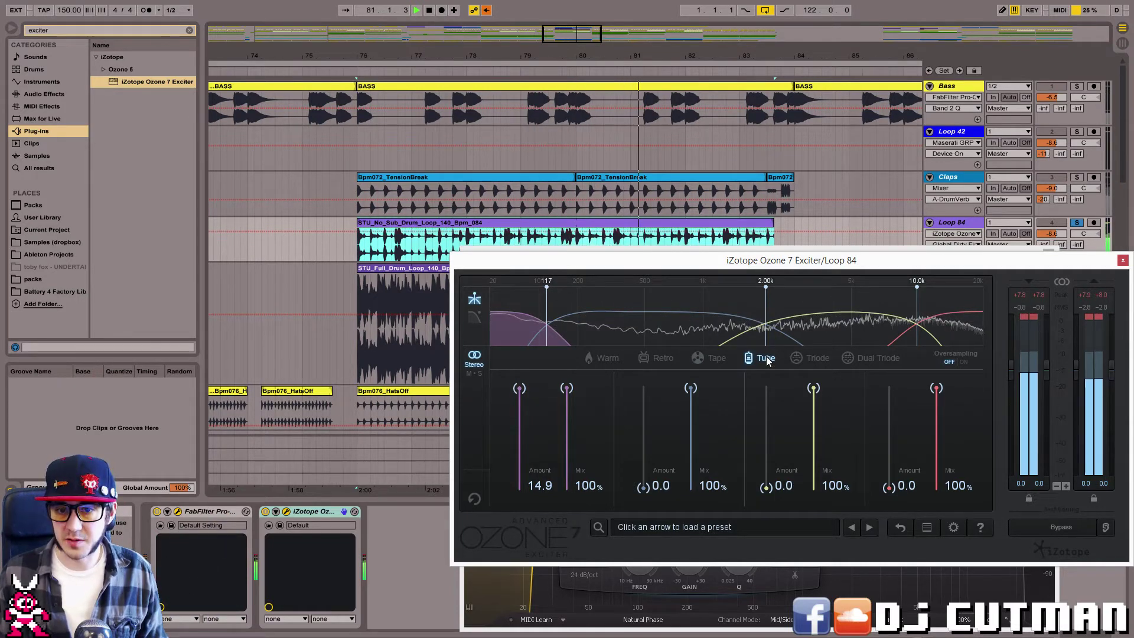
click(717, 359)
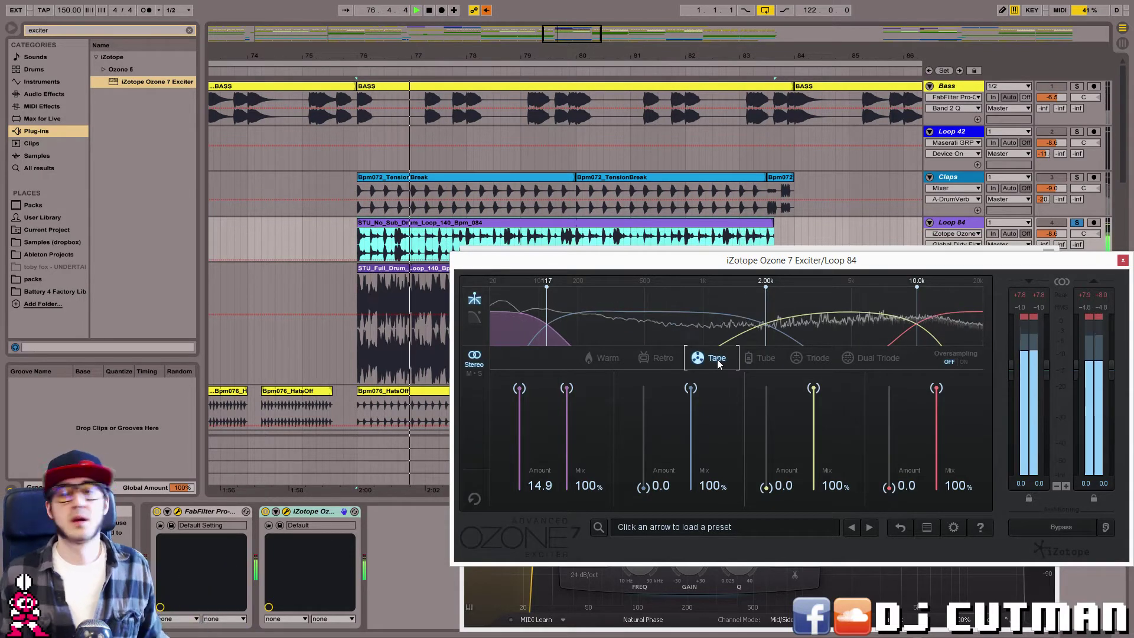
click(758, 358)
drag(515, 392, 520, 464)
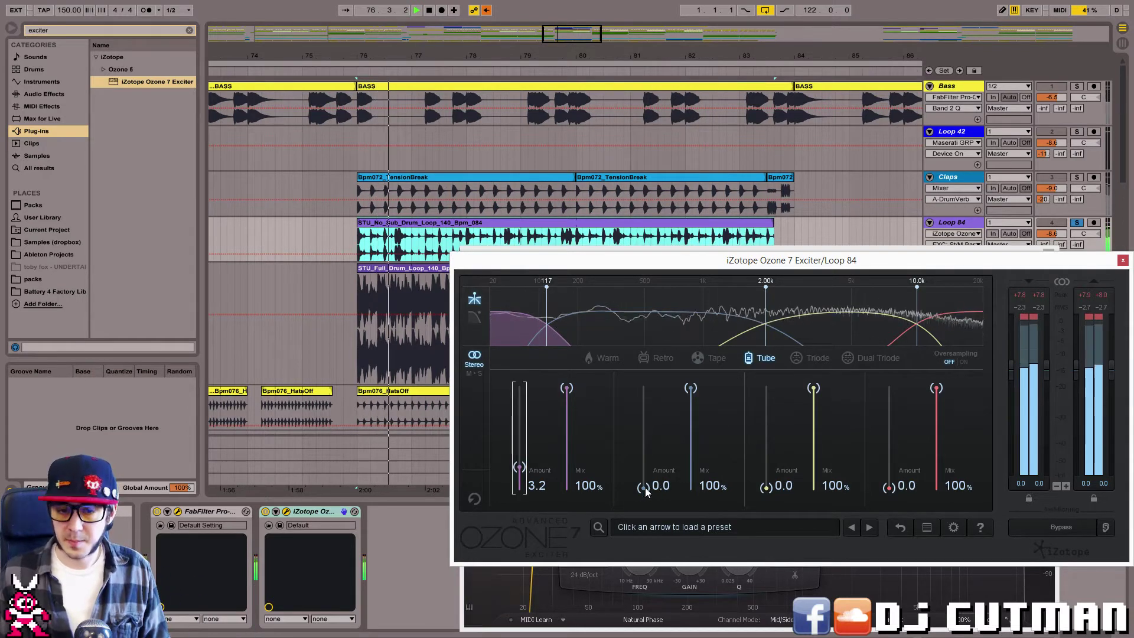
Set the Exciter's amount and mix to 8.9 and 23.5% on band two, 2.2 and 41.2% on band three, 1.1 and 46.5% on band four.
drag(644, 487, 650, 428)
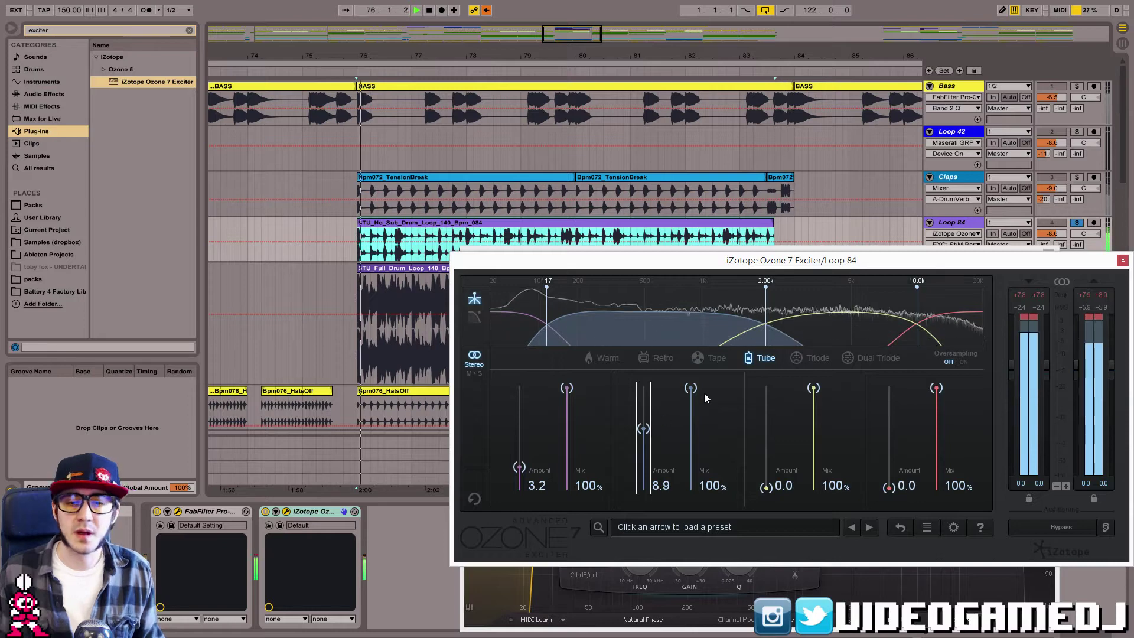
drag(691, 388, 689, 466)
mouse_move(766, 488)
mouse_down()
mouse_move(762, 399)
mouse_move(774, 468)
mouse_up()
drag(817, 396, 818, 453)
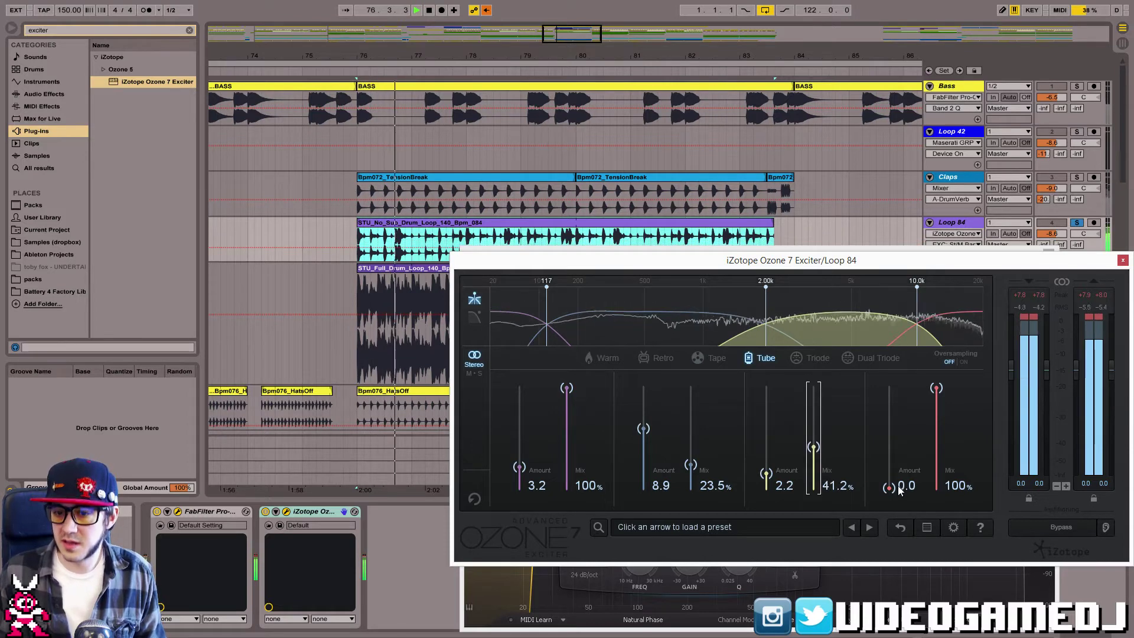
mouse_move(899, 490)
mouse_down()
mouse_move(881, 384)
mouse_move(880, 482)
mouse_up()
drag(936, 390, 936, 441)
Compare Loop 84 with the Exciter bypassed and enabled during playback, leaving it enabled, and stop playback.
click(265, 513)
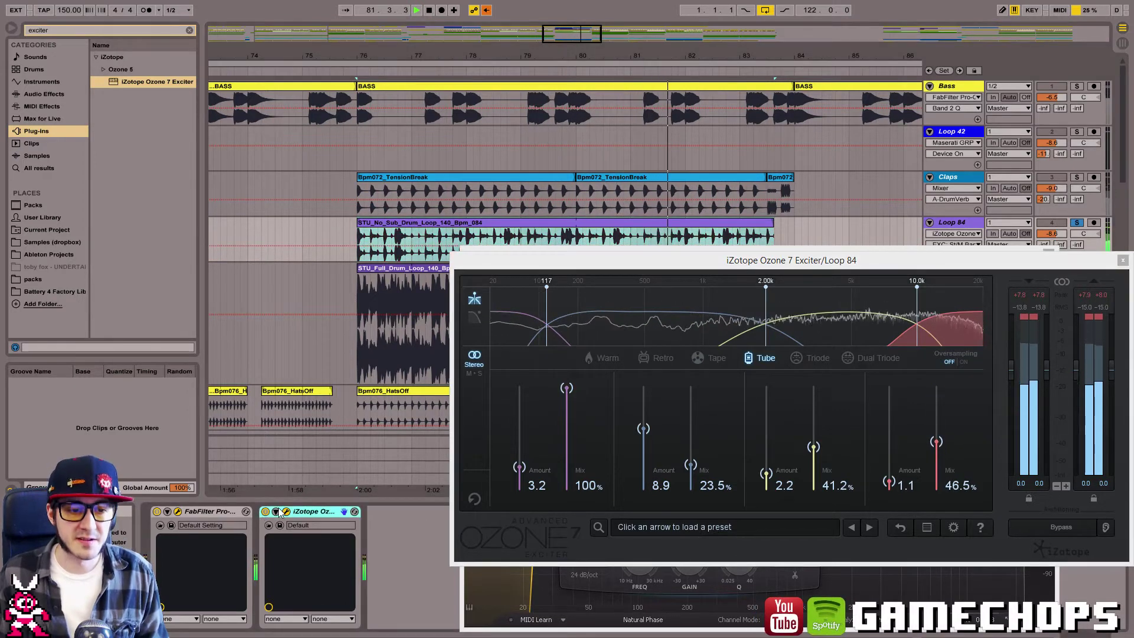
click(266, 512)
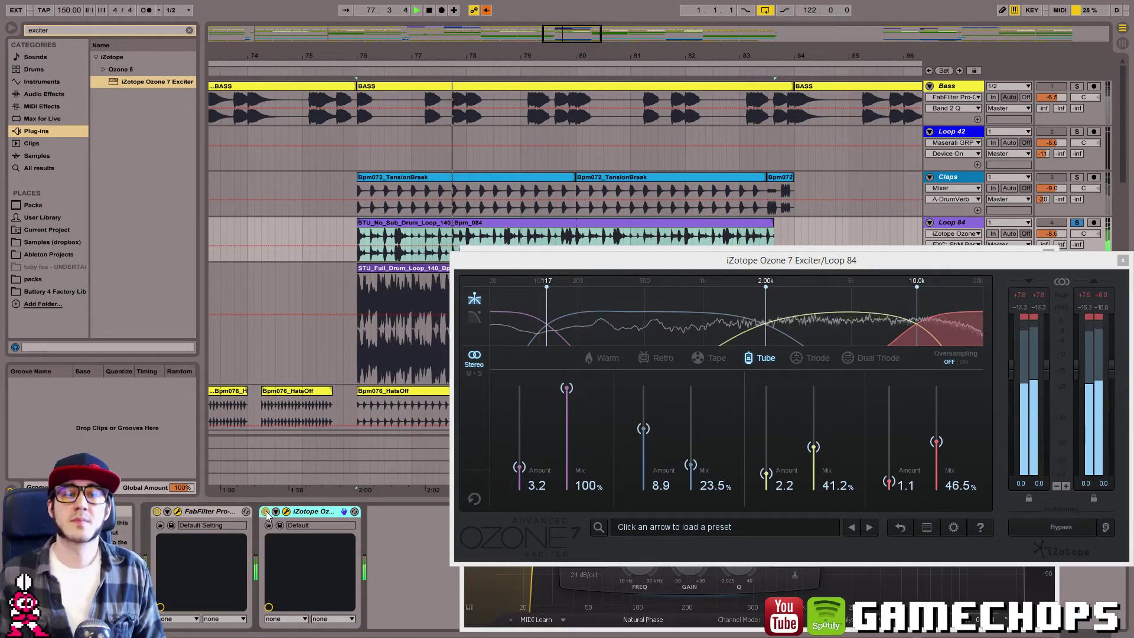
click(265, 512)
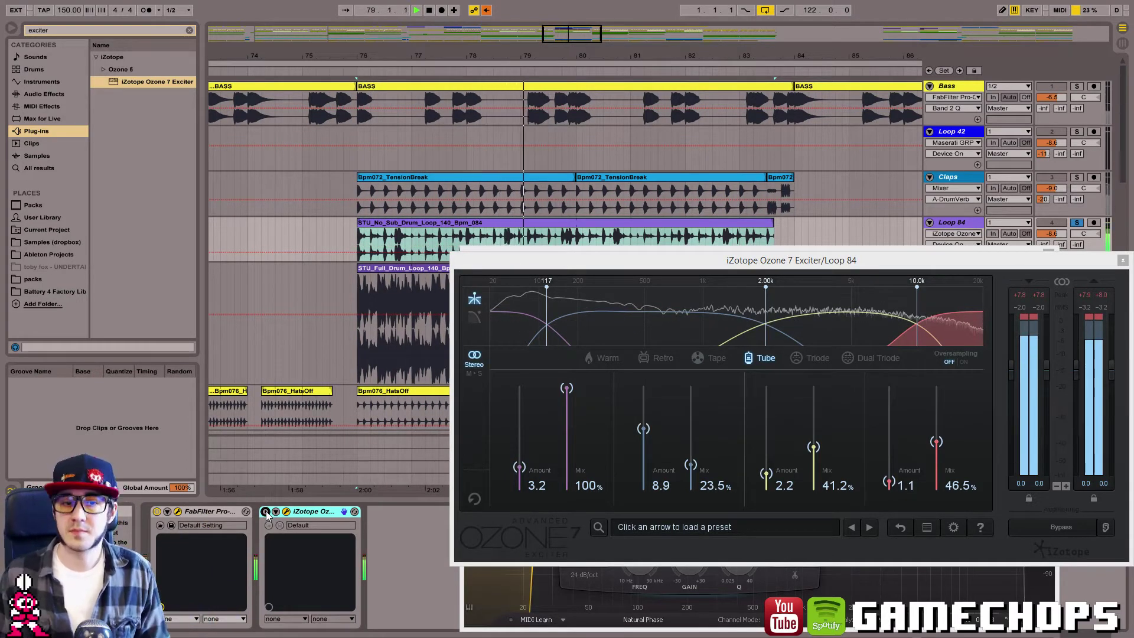
click(266, 512)
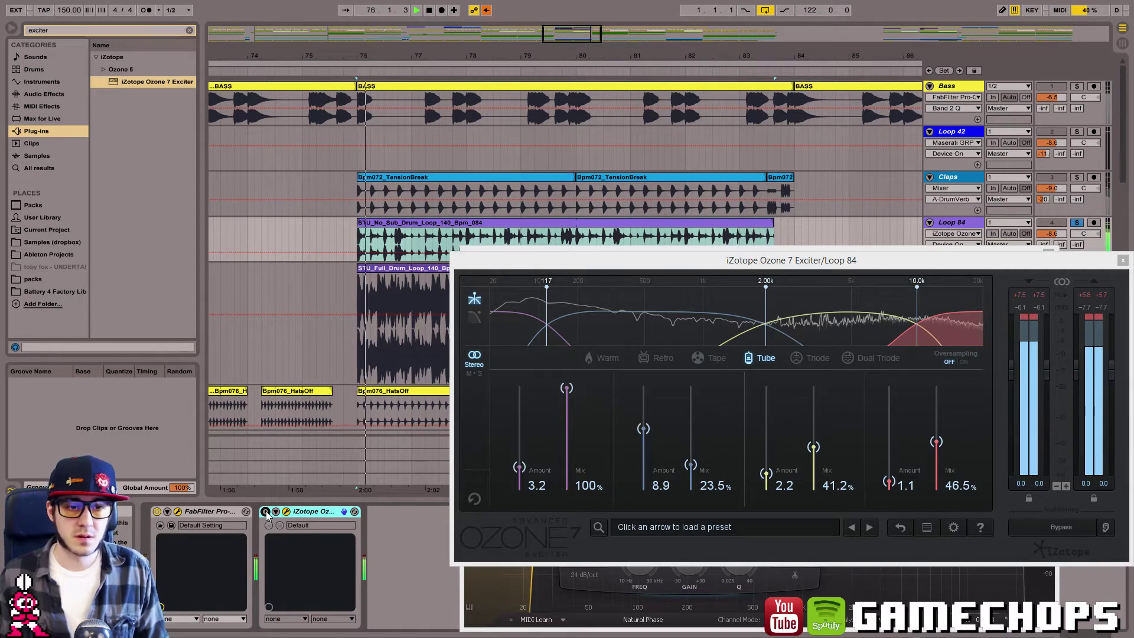
click(265, 512)
key(space)
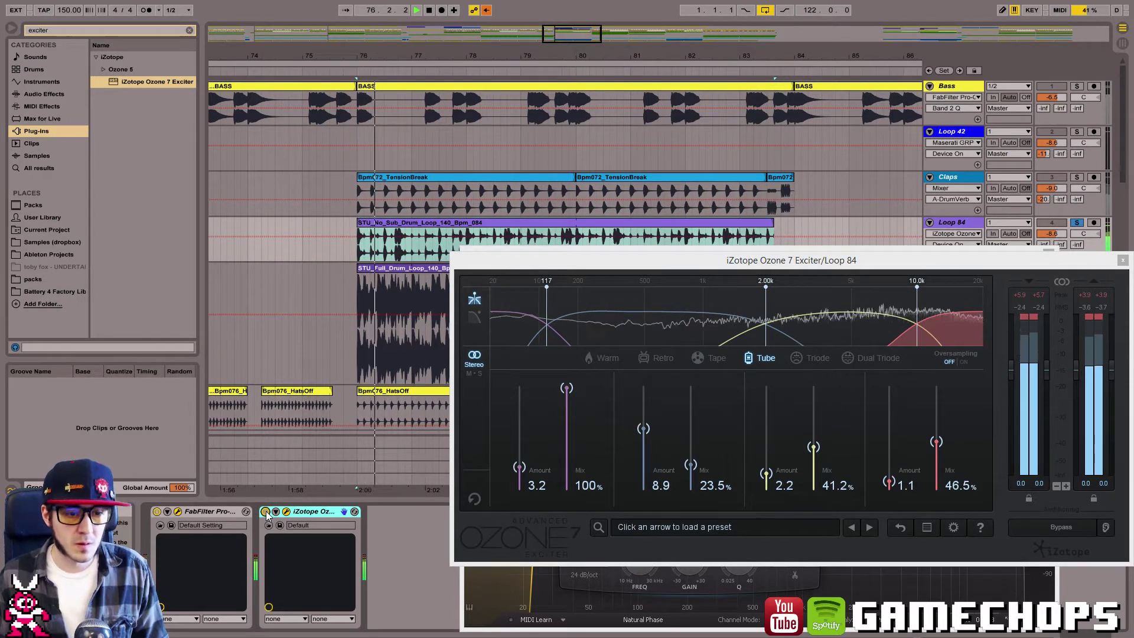
key(space)
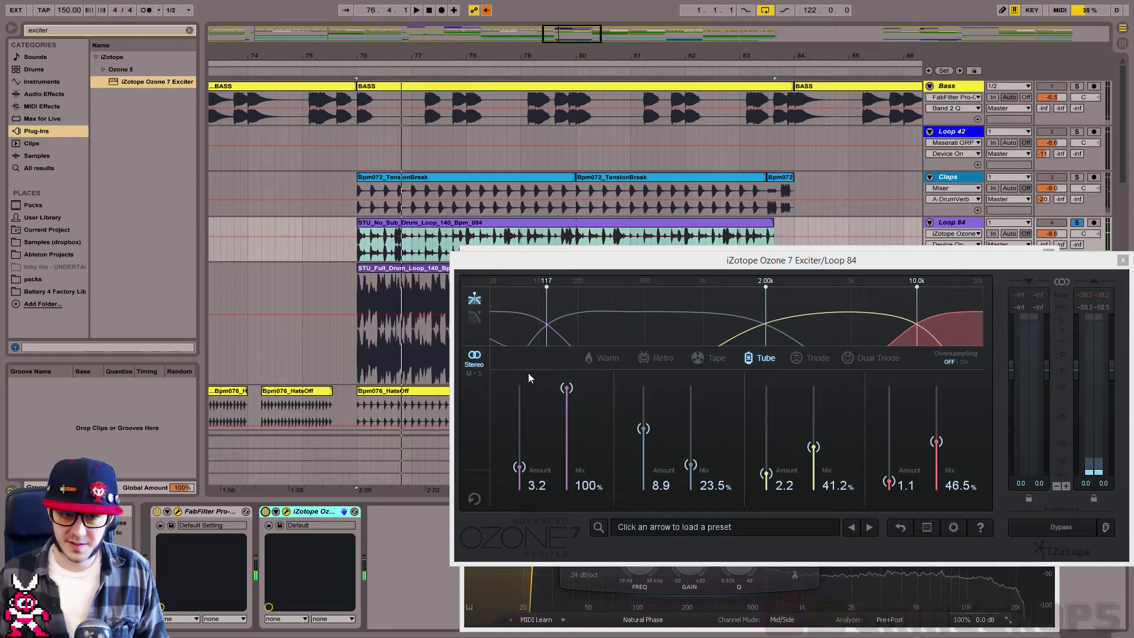
Lower the mix of the Exciter's lowest band to about 51% while listening to Loop 84.
drag(564, 390, 574, 543)
key(space)
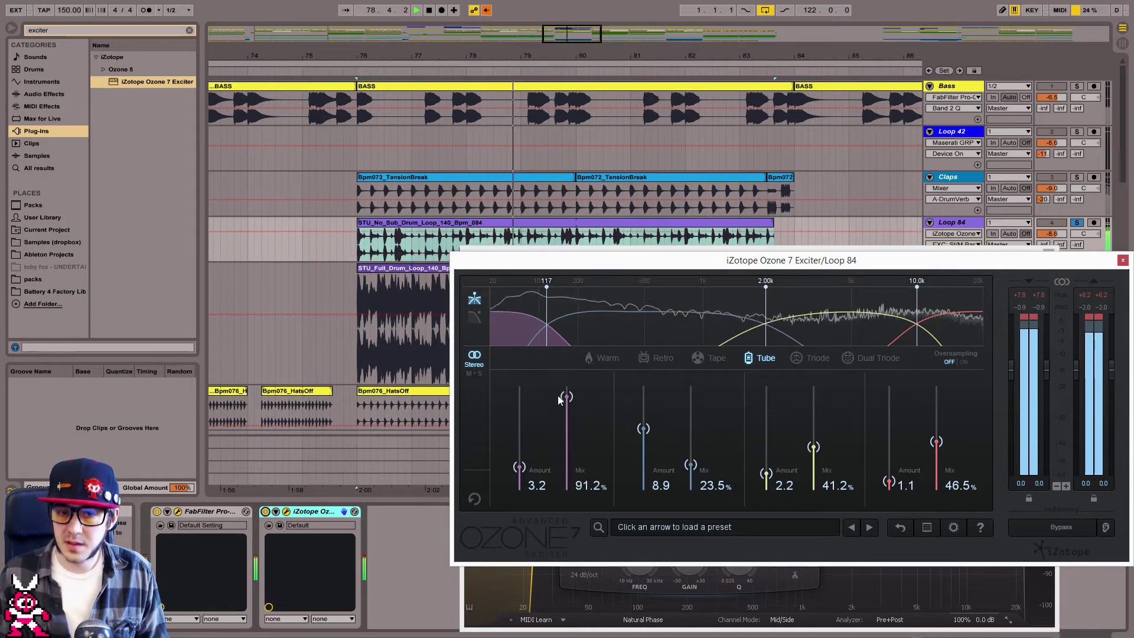
drag(557, 395, 564, 437)
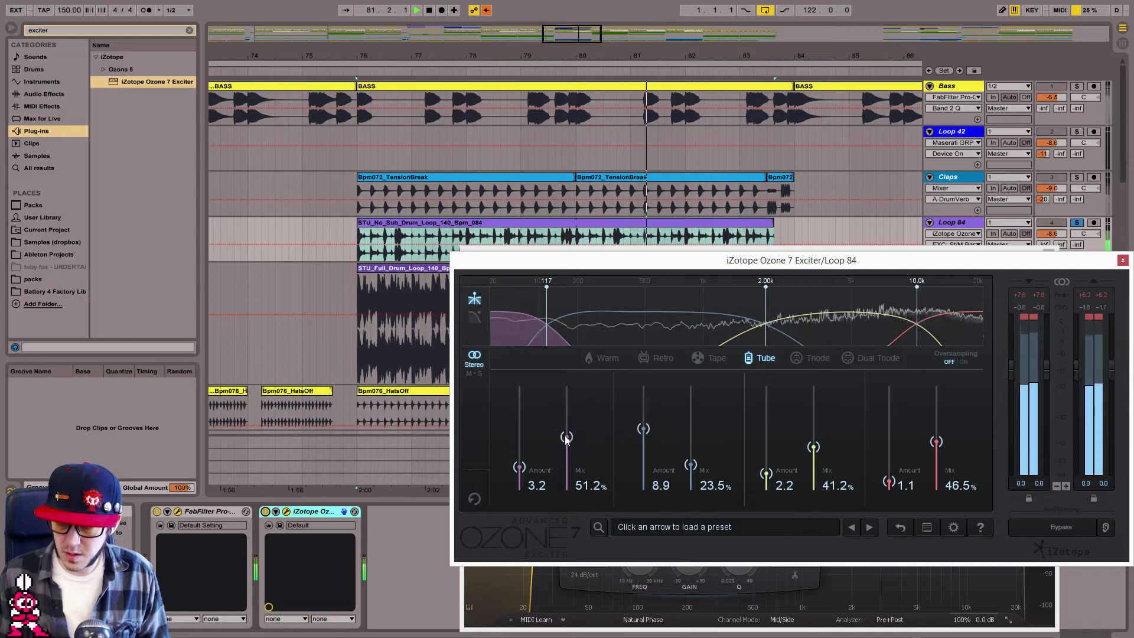
key(space)
Audition the Exciter's Tape mode while Loop 84 plays and switch back to Tube.
click(716, 356)
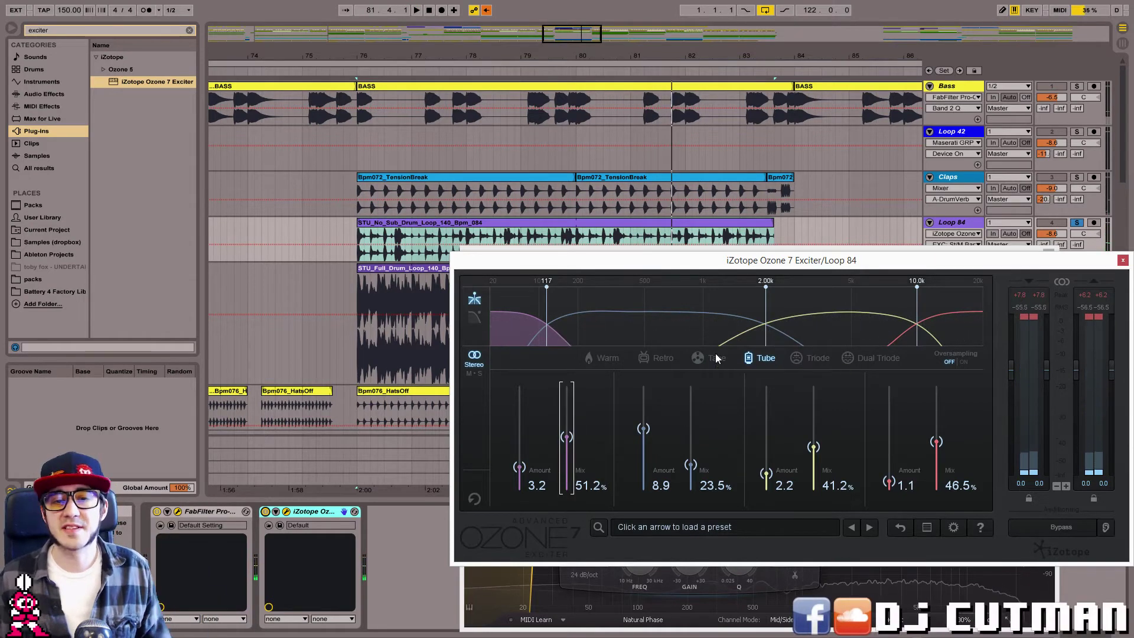
key(space)
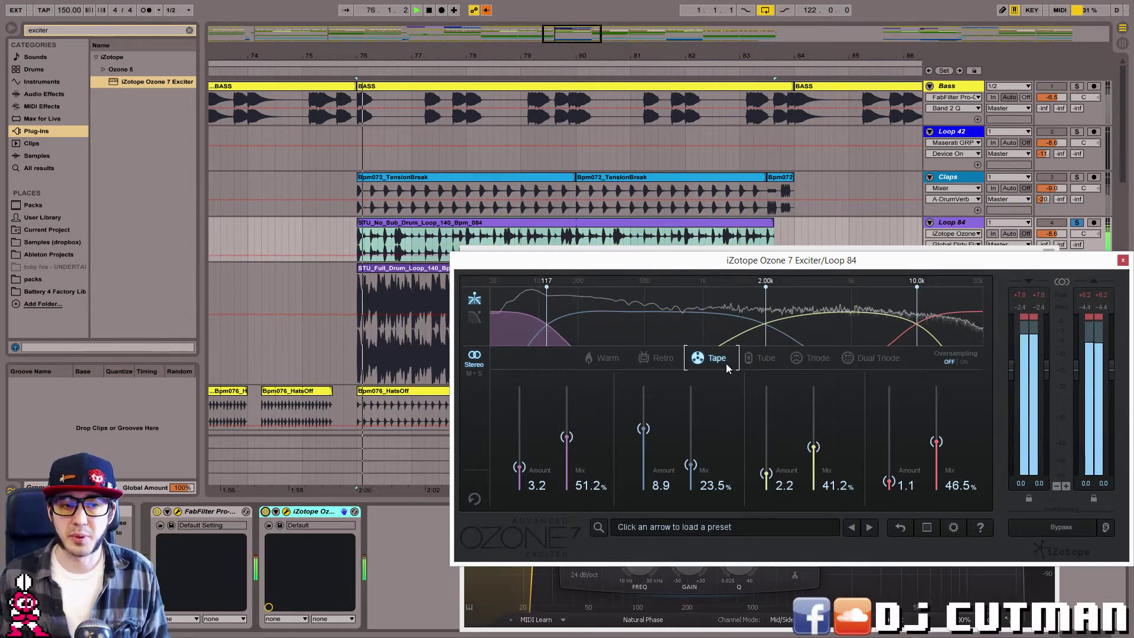
click(758, 357)
key(space)
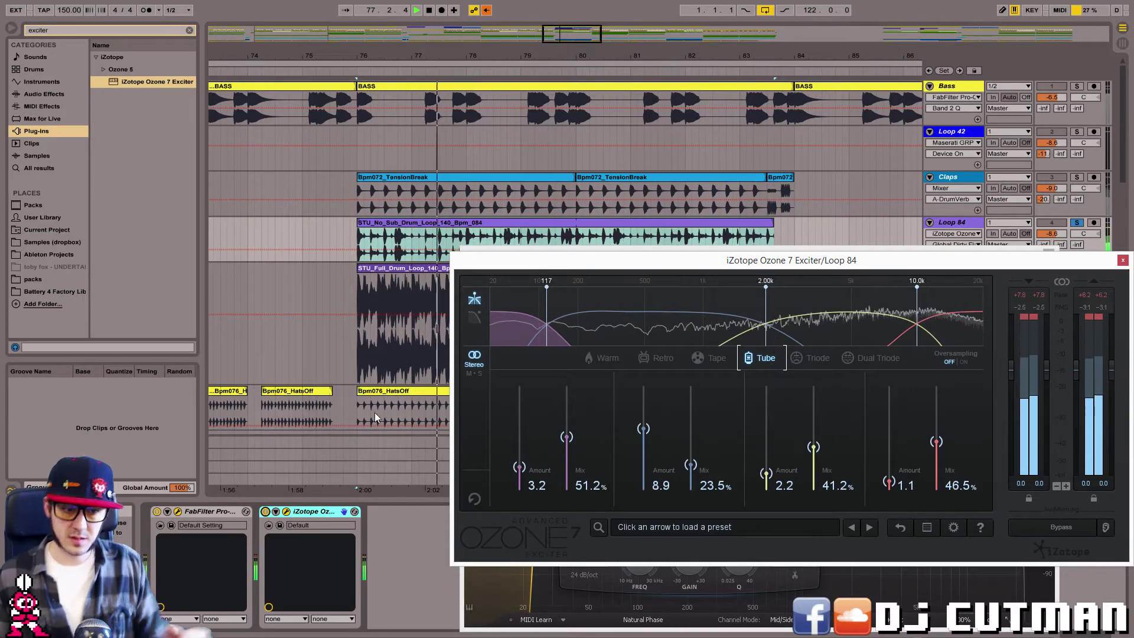
Bypass and re-enable the Exciter once more to judge the reduced lowest-band mix, and stop playback.
click(266, 511)
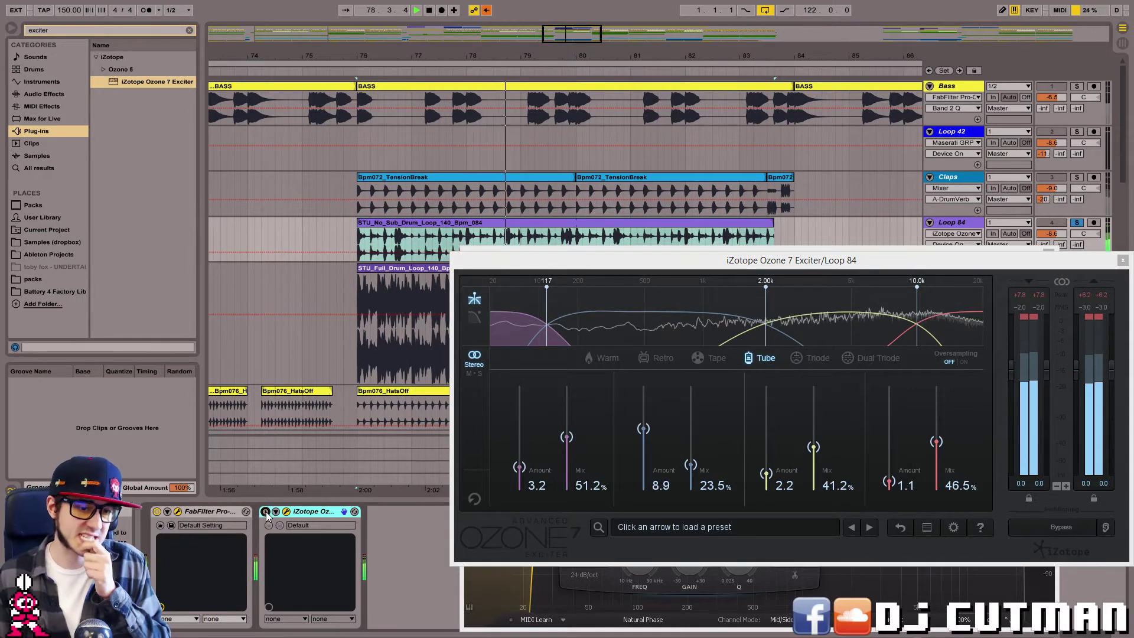
click(265, 512)
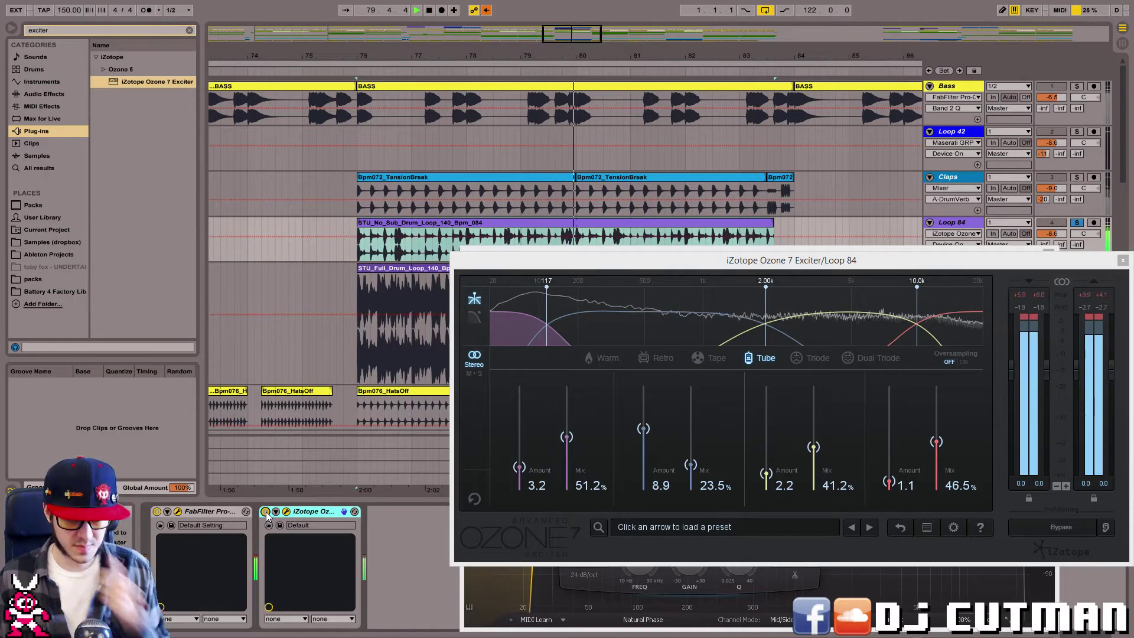
key(space)
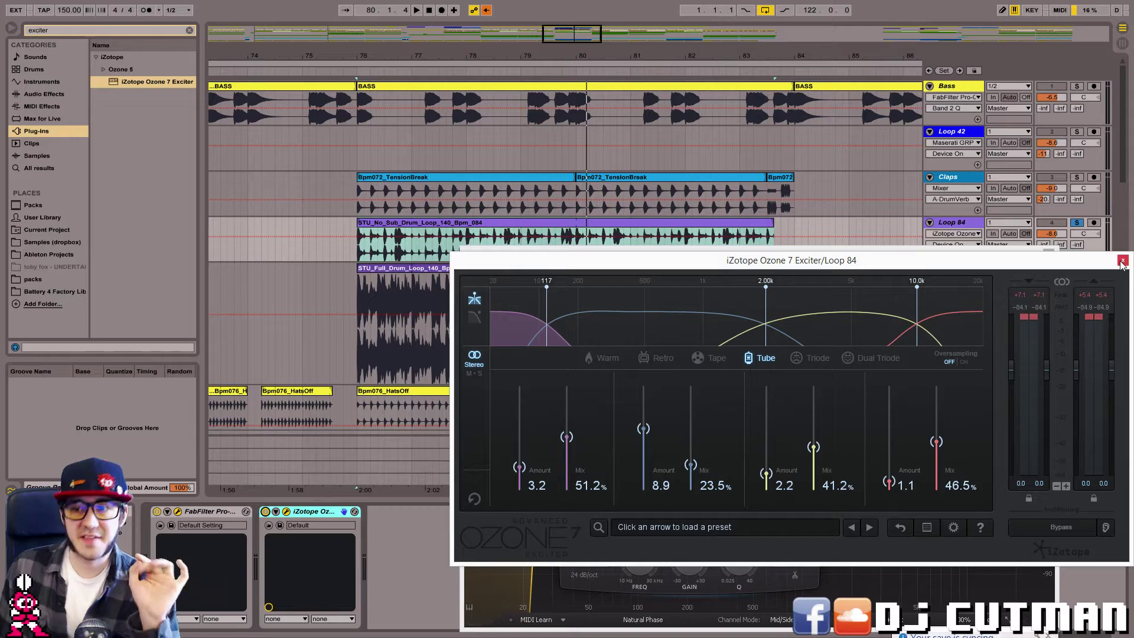
Close the Exciter and Pro-Q 2 windows and raise Loop 84's A DrumVerb send to about -18 dB during playback.
click(1122, 260)
click(1050, 251)
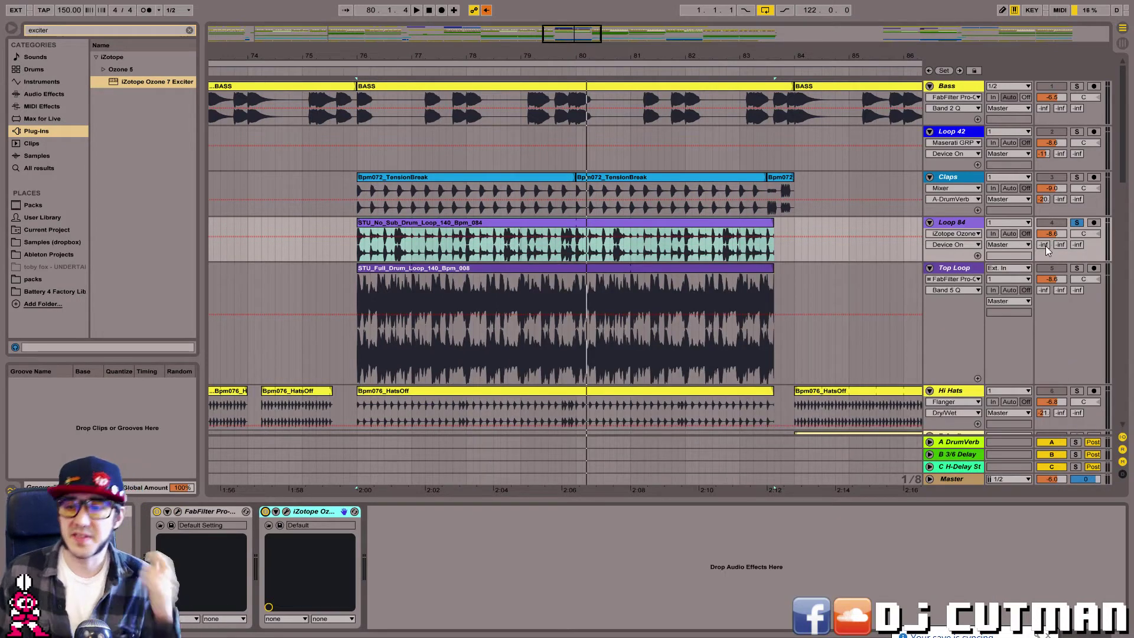
drag(1045, 246, 1078, 212)
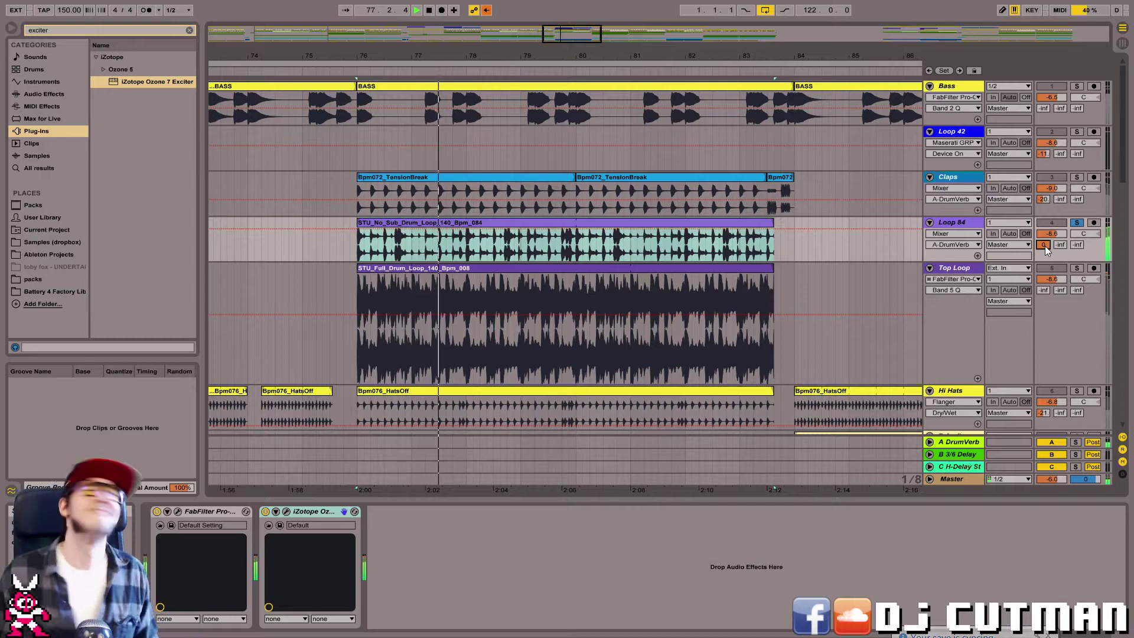
drag(1044, 245, 1044, 236)
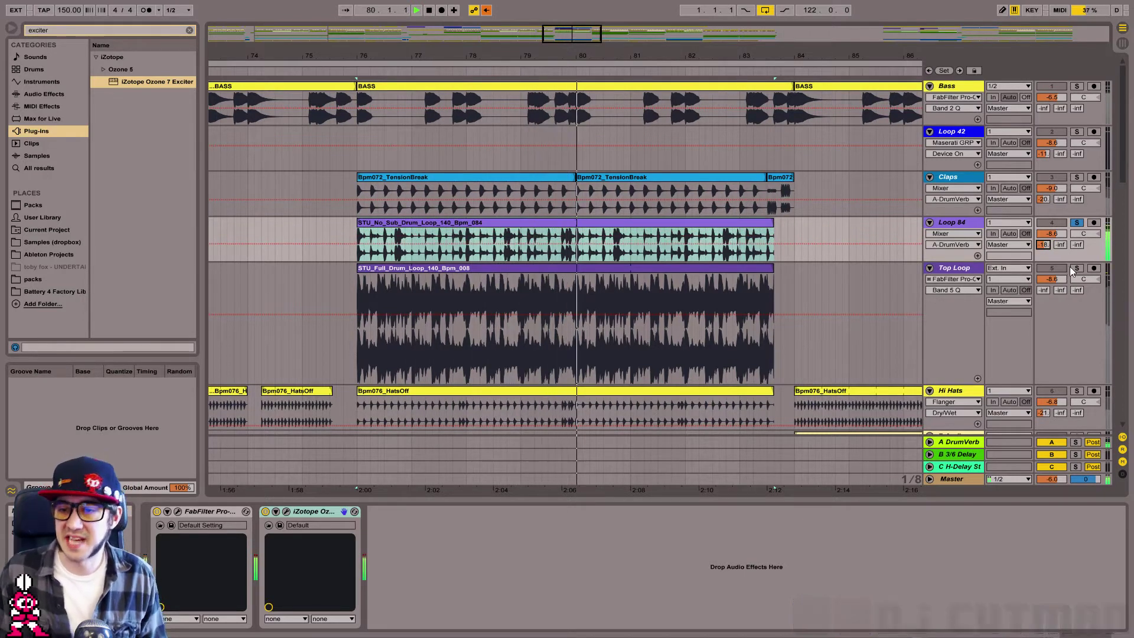
Lower Loop 84's A DrumVerb send to about -24 dB, checking it against the Top Loop, and stop playback.
drag(1052, 253, 1052, 259)
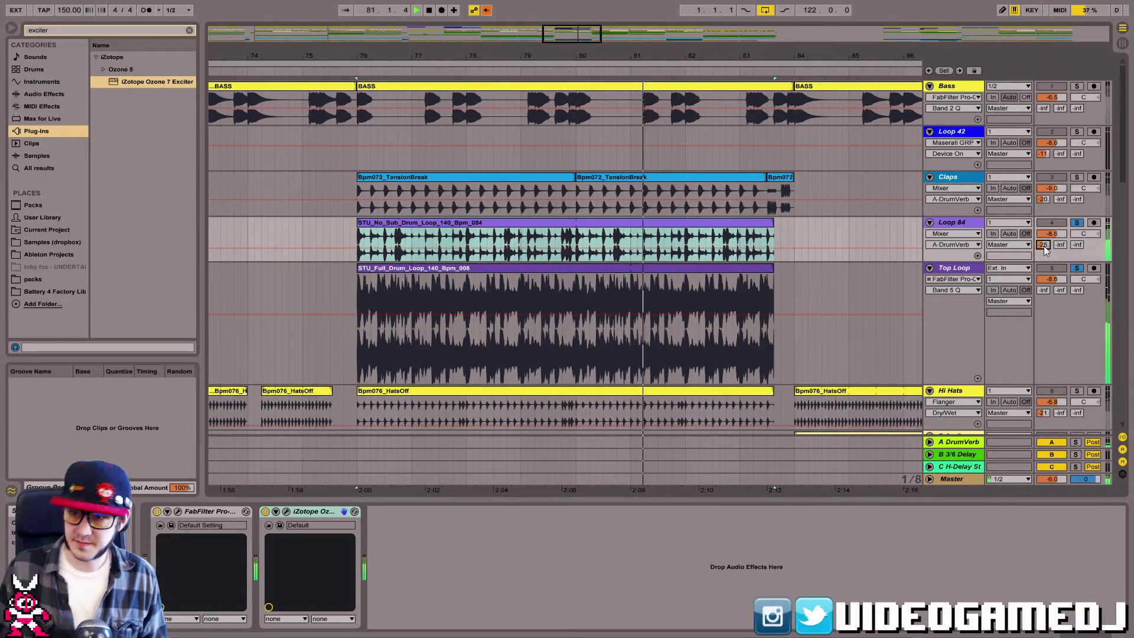
click(1076, 268)
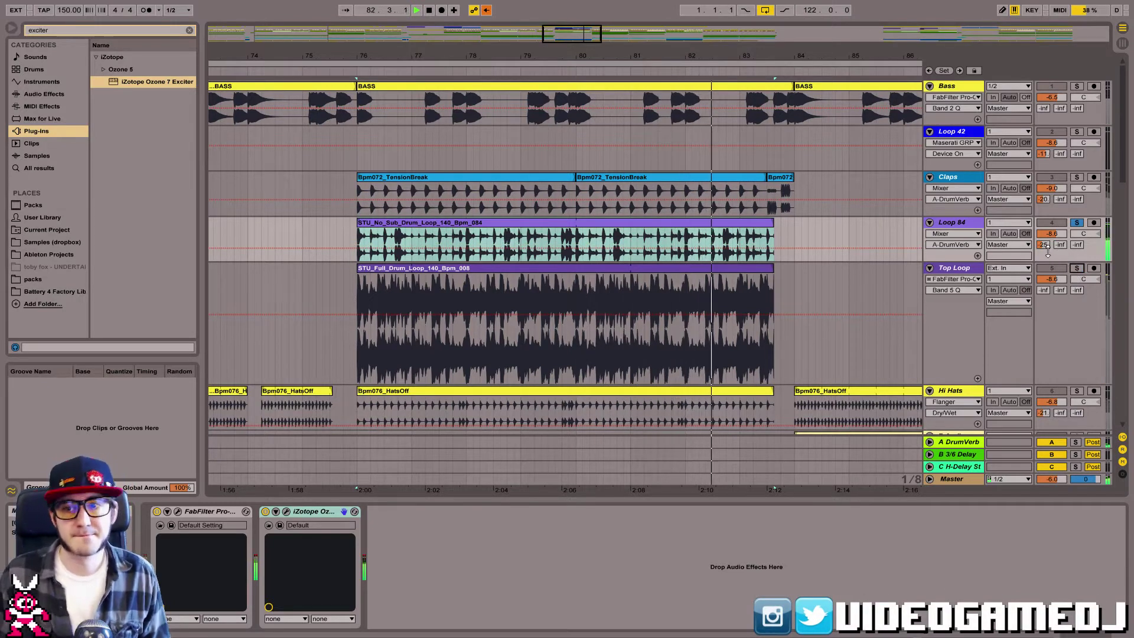
drag(1046, 243, 1046, 241)
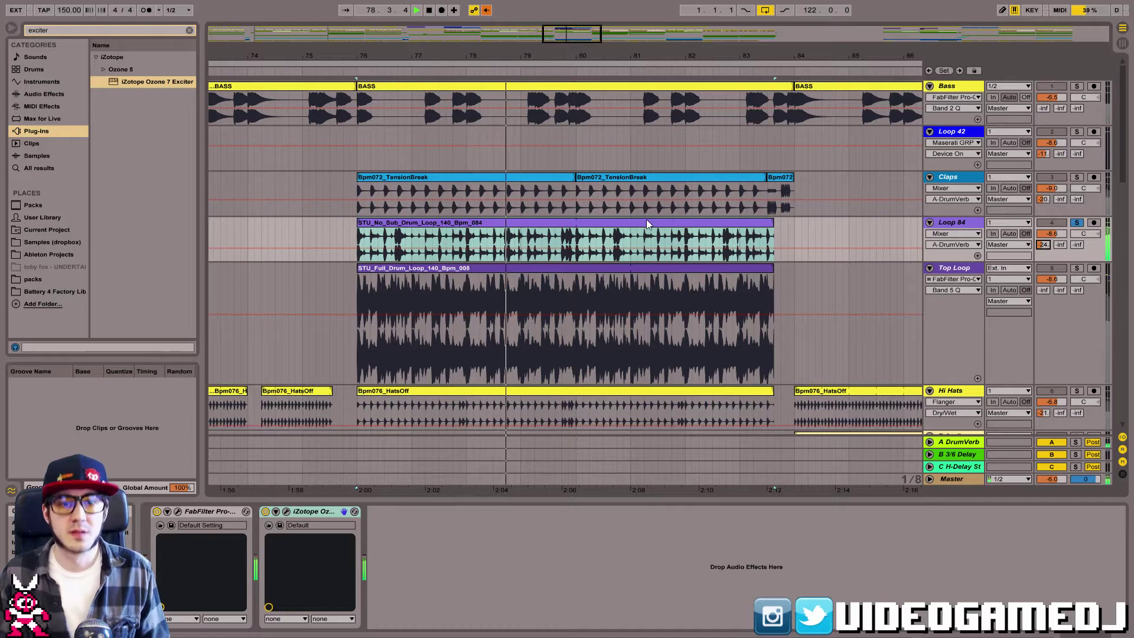
click(608, 222)
key(space)
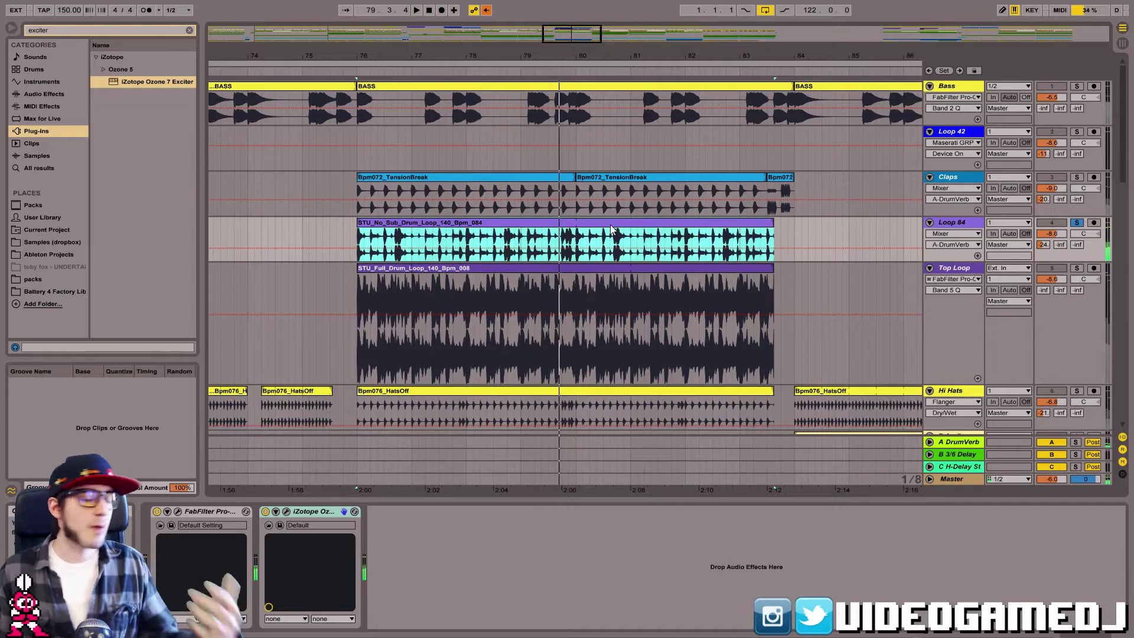
Clear the plug-in search and widen the browser to show the full names of the iZotope plug-ins.
click(70, 29)
click(188, 31)
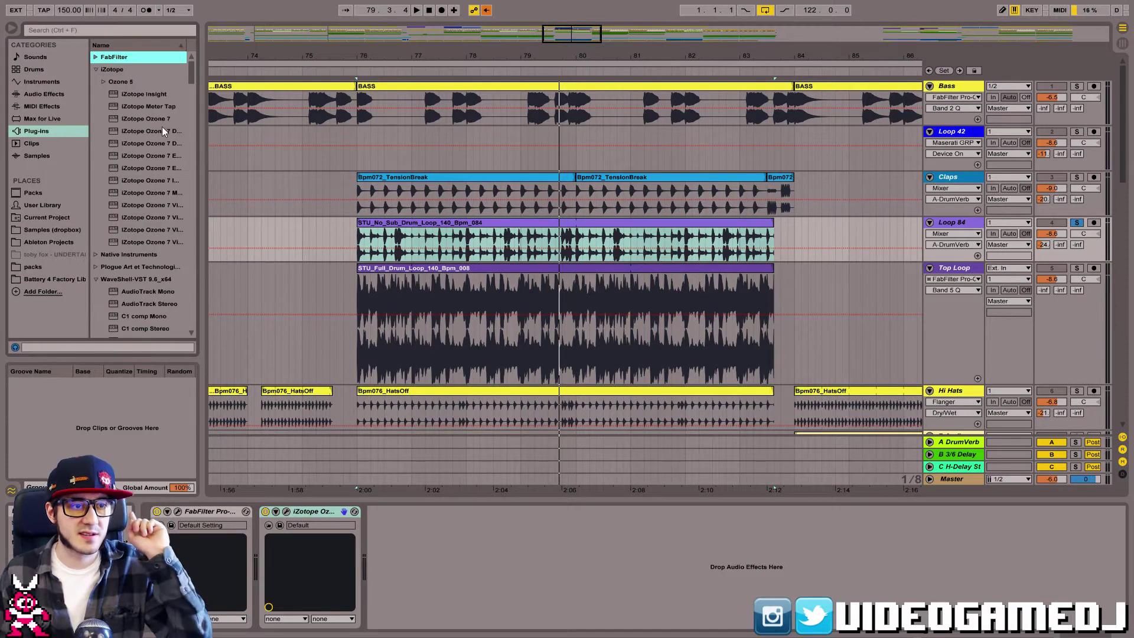
drag(200, 152, 264, 160)
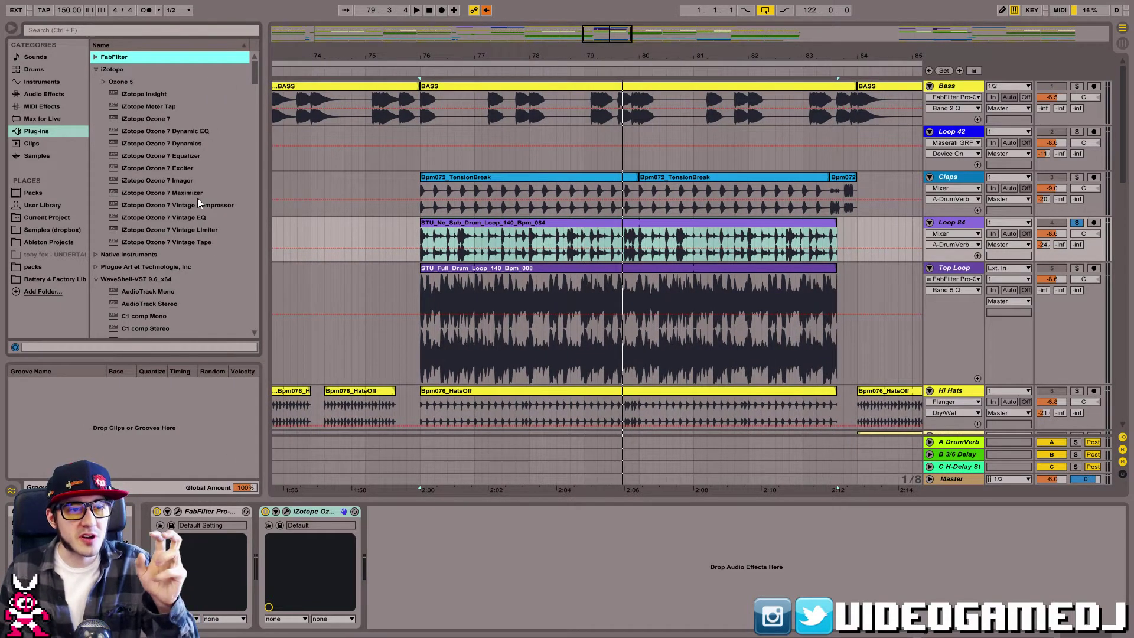
Add iZotope Ozone 7 Dynamic EQ to Loop 84, load the Tighten Dynamics preset and move the plug-in window clear of the track controls.
click(173, 130)
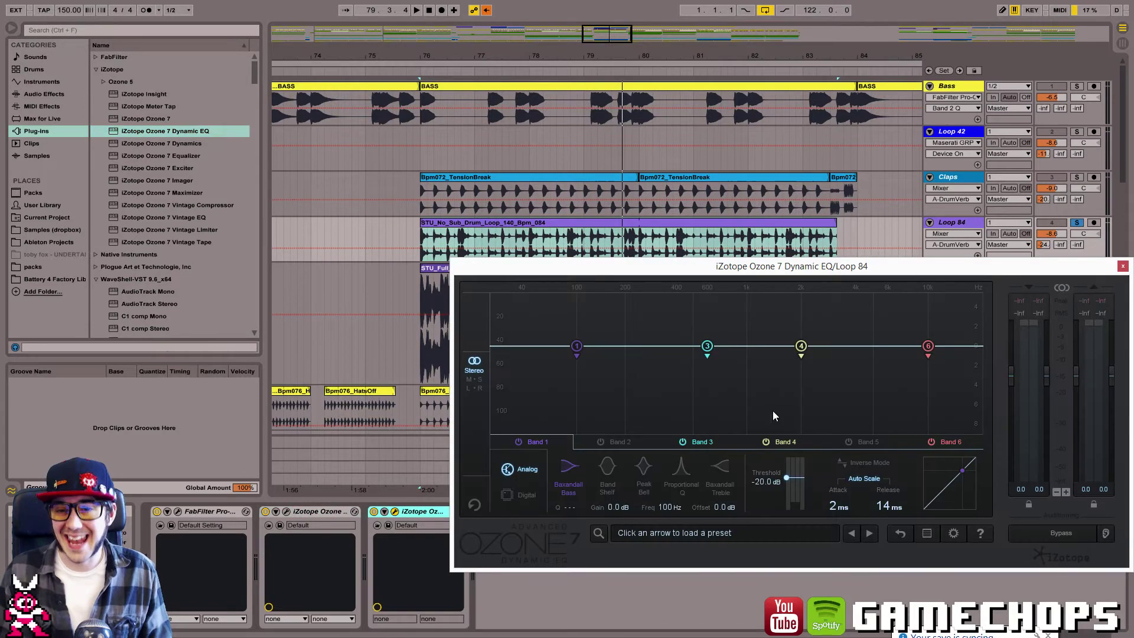
click(673, 533)
click(671, 471)
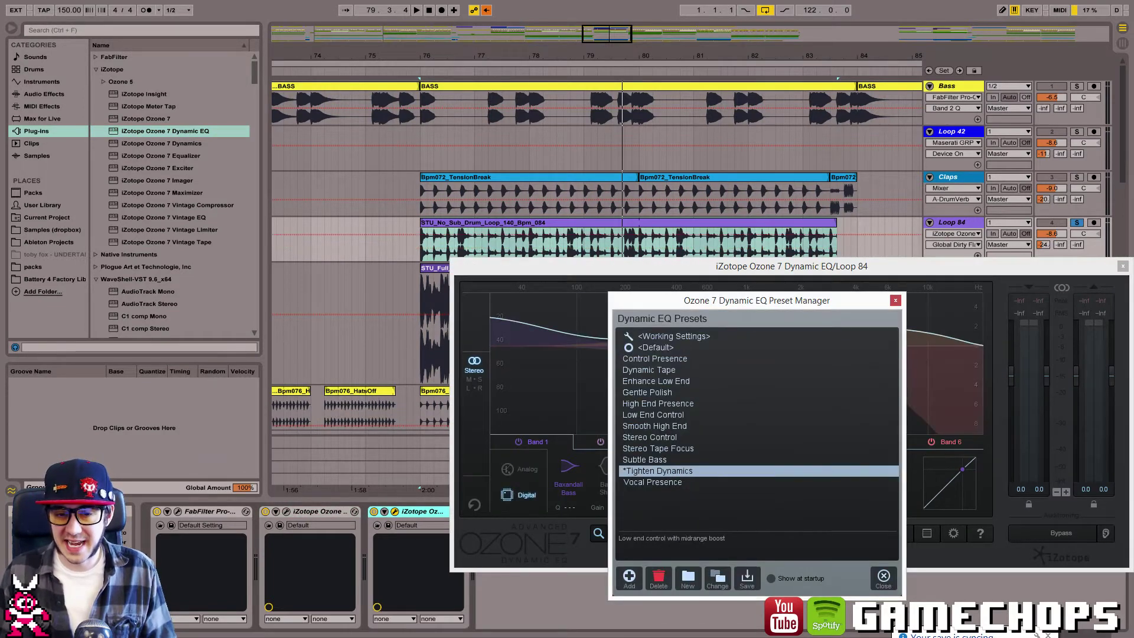
click(884, 575)
drag(803, 270, 621, 289)
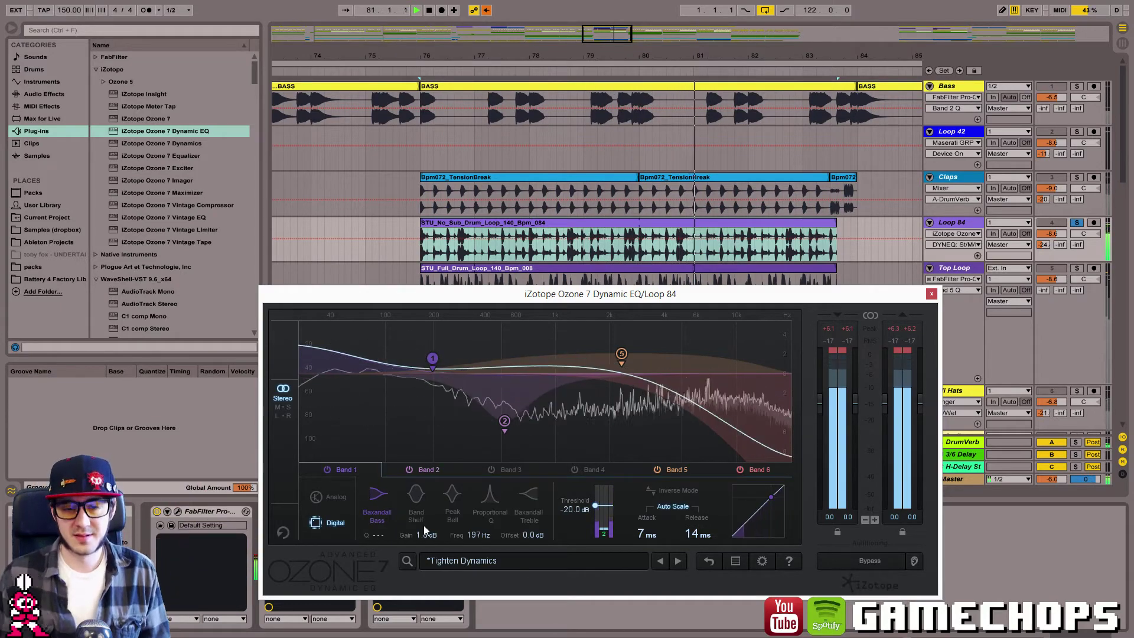
During playback, lower Band 1's threshold to about -24.6 dB and set Band 2's threshold to -9.4 dB with -2.8 dB gain at 506 Hz.
drag(594, 505, 594, 514)
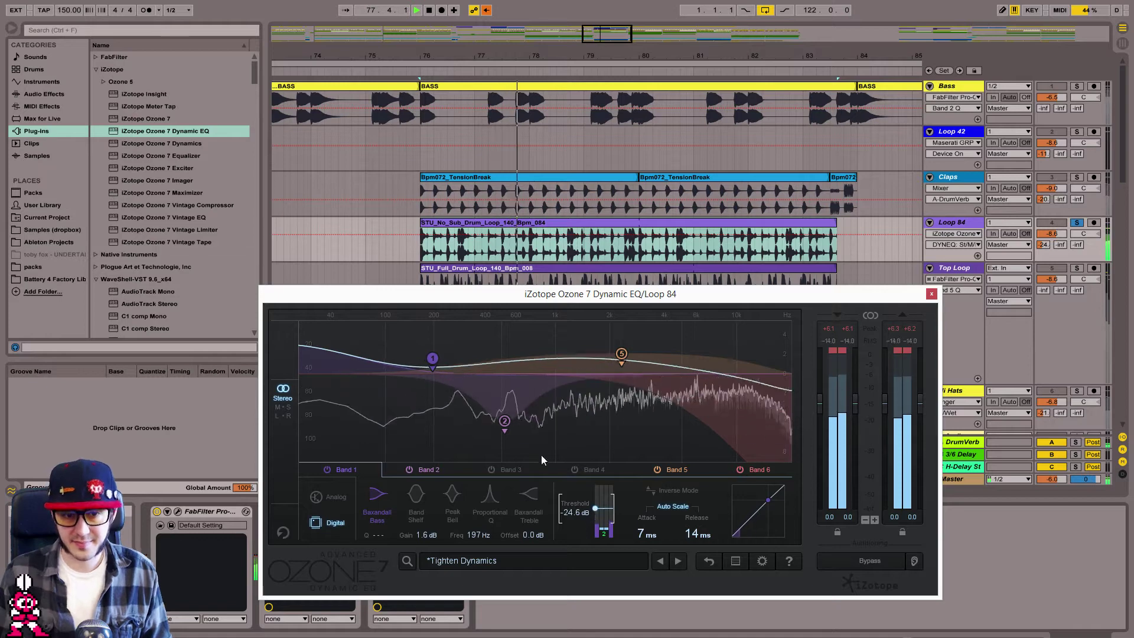
click(505, 420)
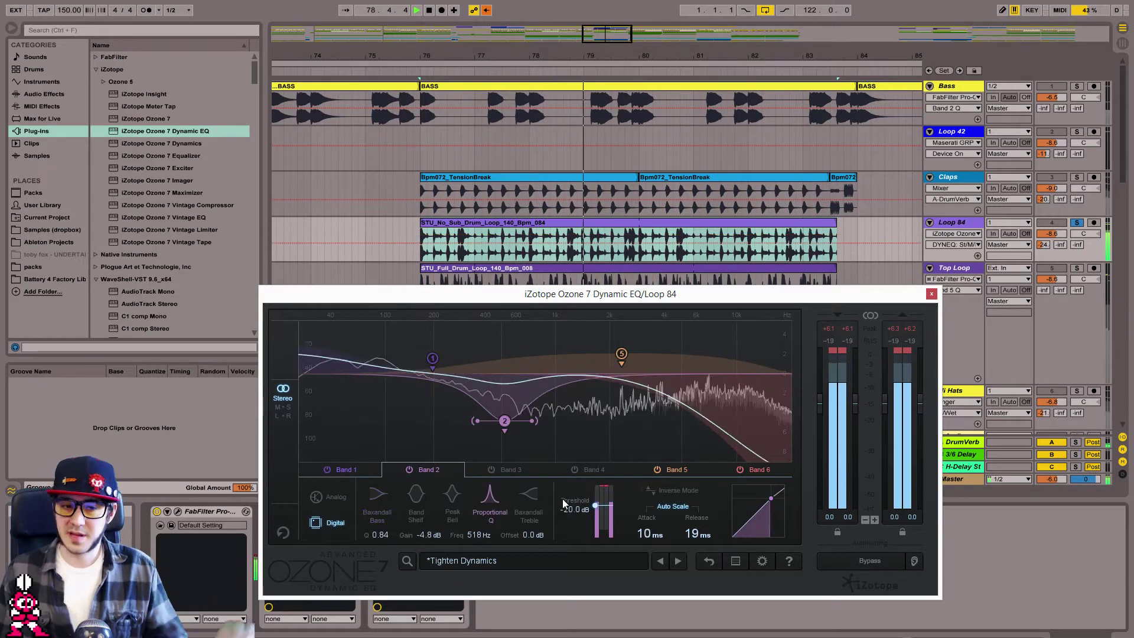
drag(591, 509, 594, 495)
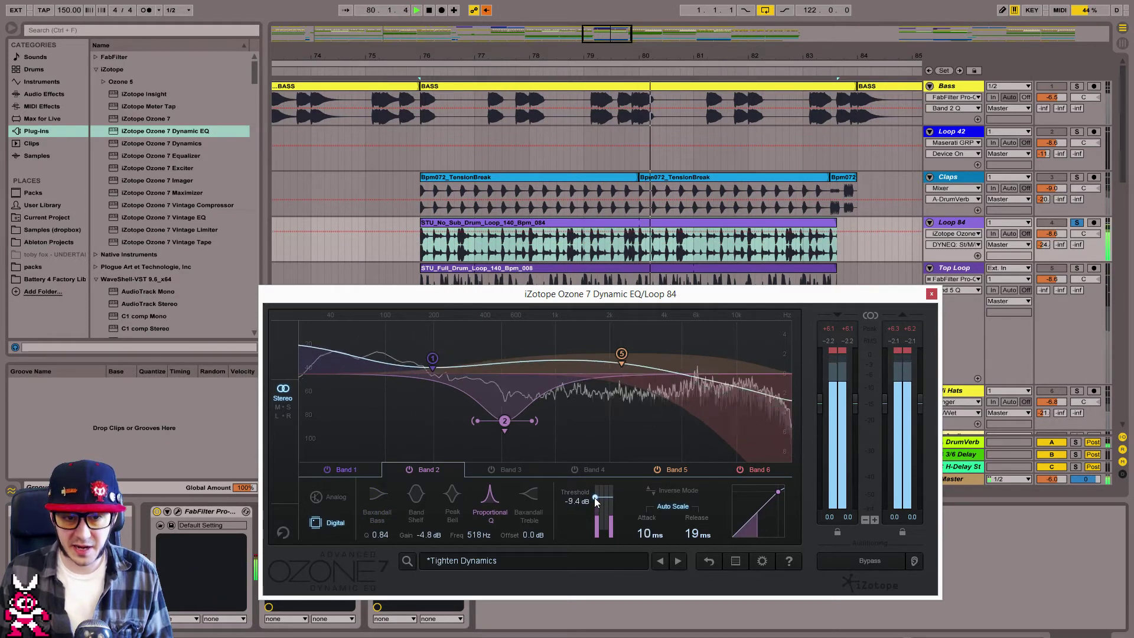
drag(503, 420, 503, 405)
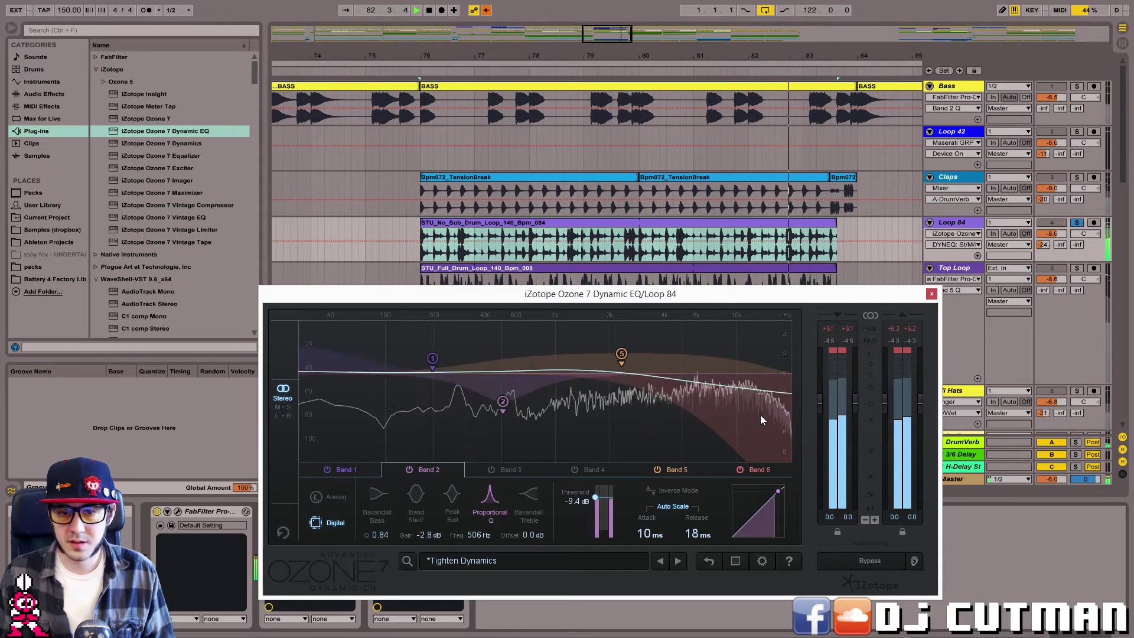
Raise the gain of the Dynamic EQ's Band 6 treble shelf to about 1.2 dB.
click(760, 469)
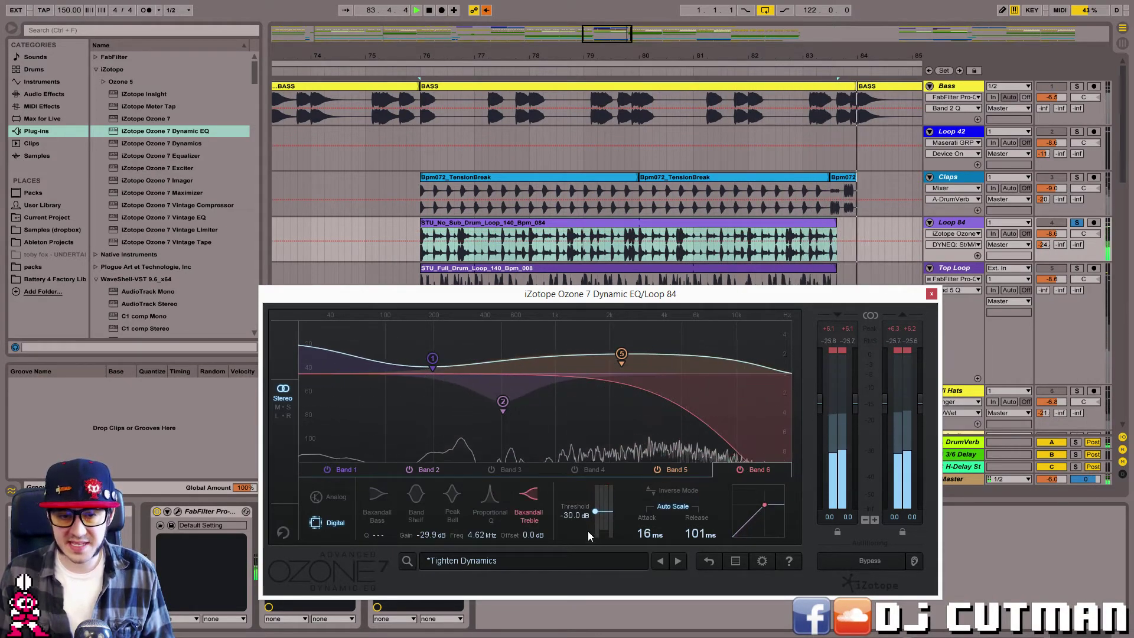
key(space)
drag(428, 539, 447, 456)
drag(430, 541, 438, 497)
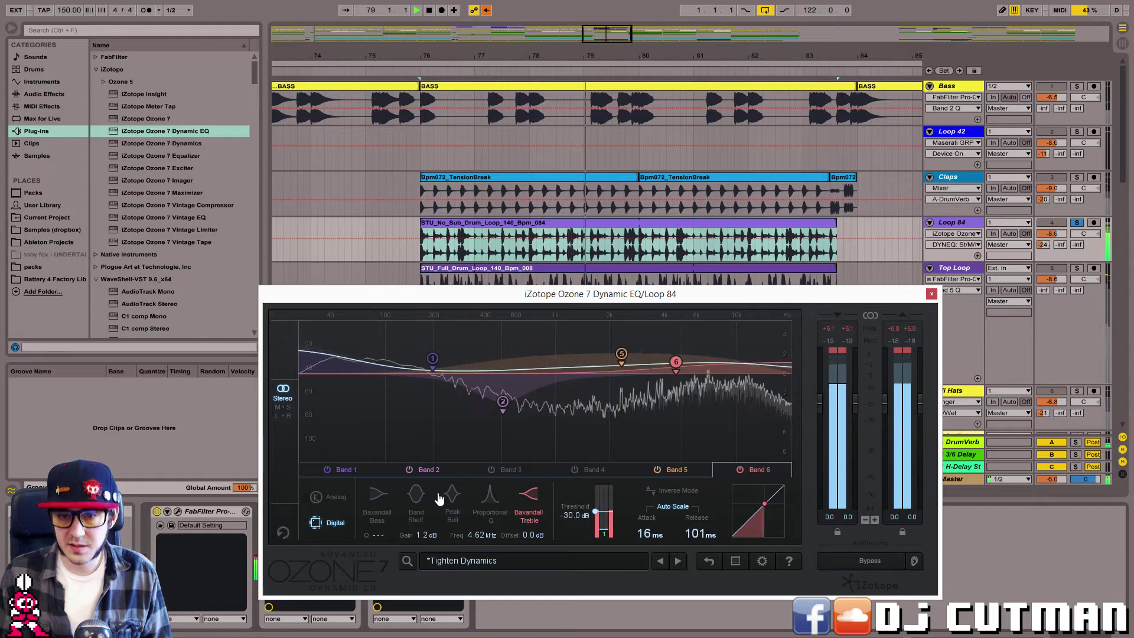
Raise Band 5's threshold to about -16.4 dB in Loop 84's Dynamic EQ, and select Band 1 to review its dynamics settings during playback.
click(621, 355)
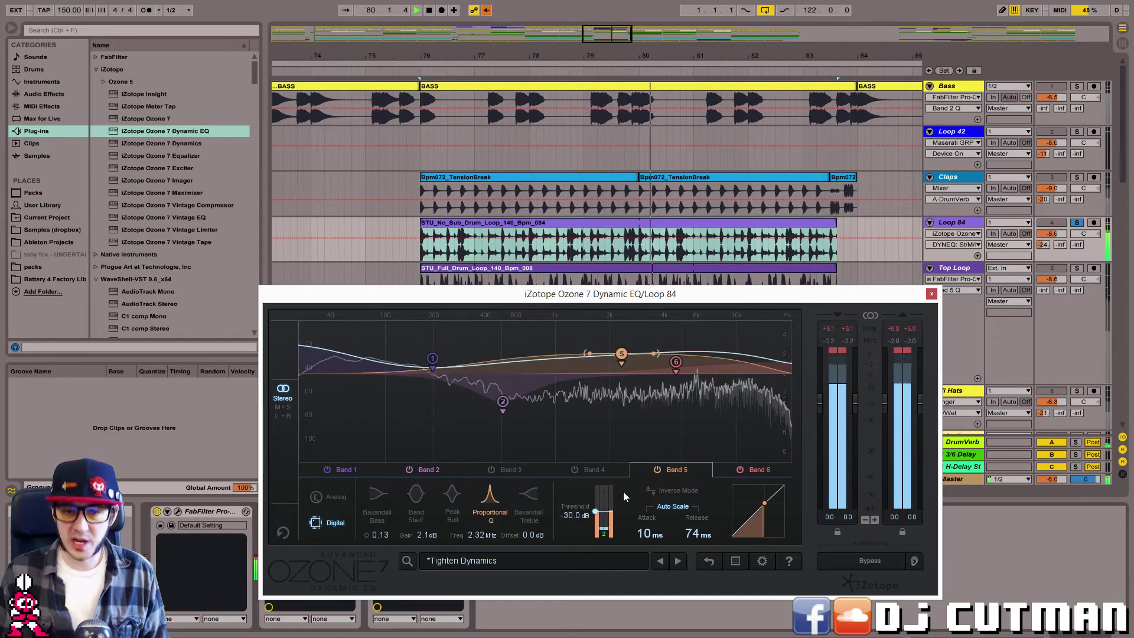
mouse_move(596, 512)
mouse_down()
mouse_move(596, 561)
mouse_move(587, 473)
mouse_move(595, 503)
mouse_up()
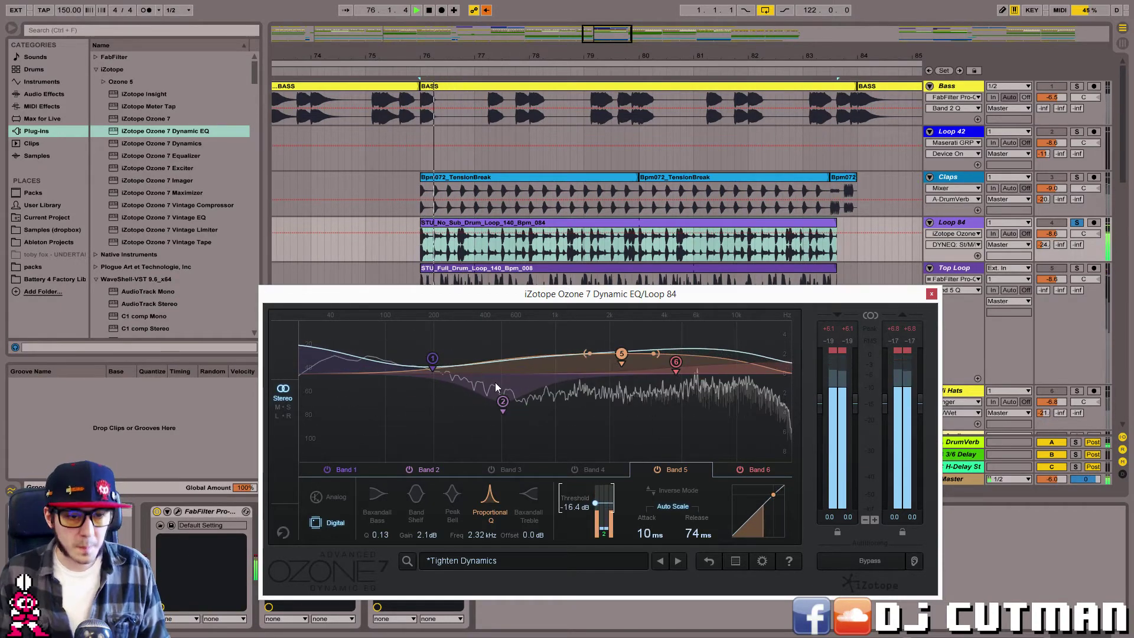
click(432, 362)
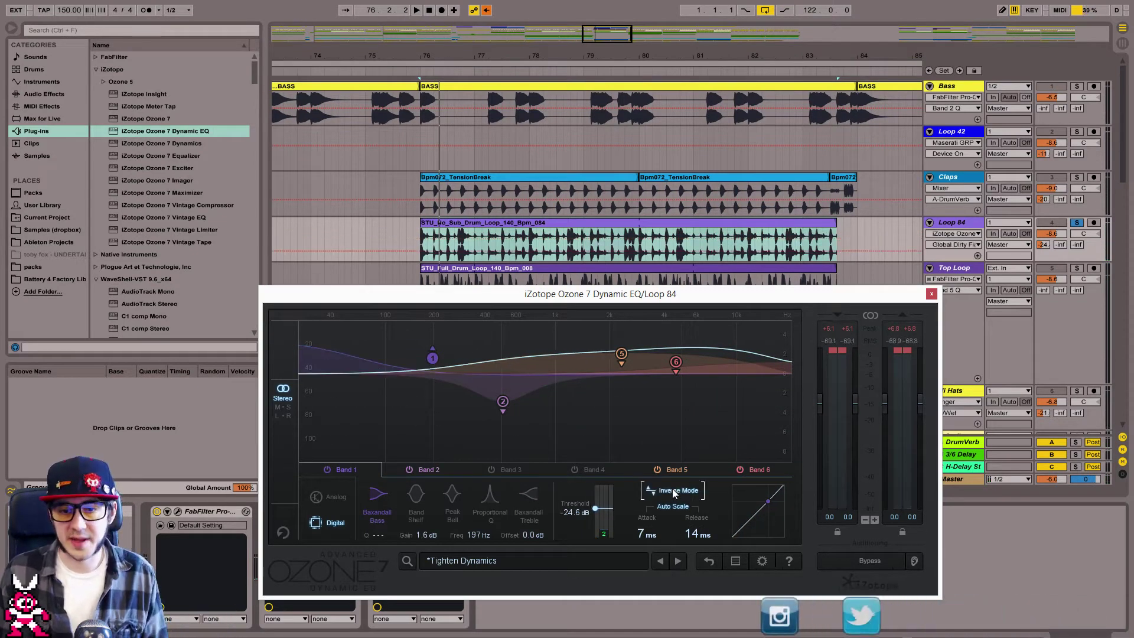
key(space)
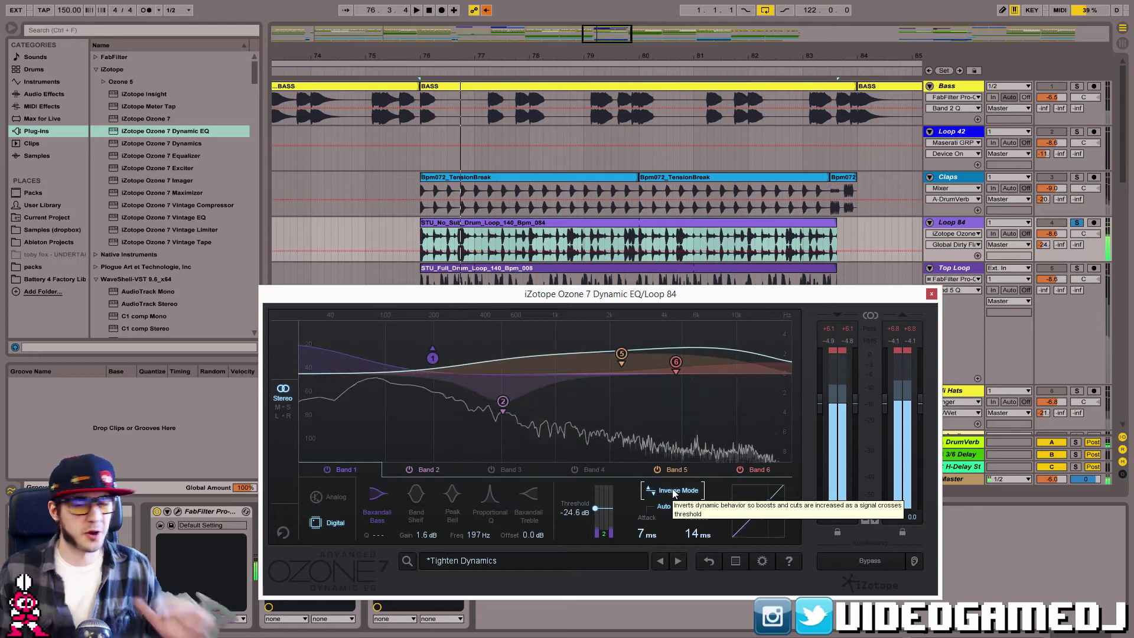
key(space)
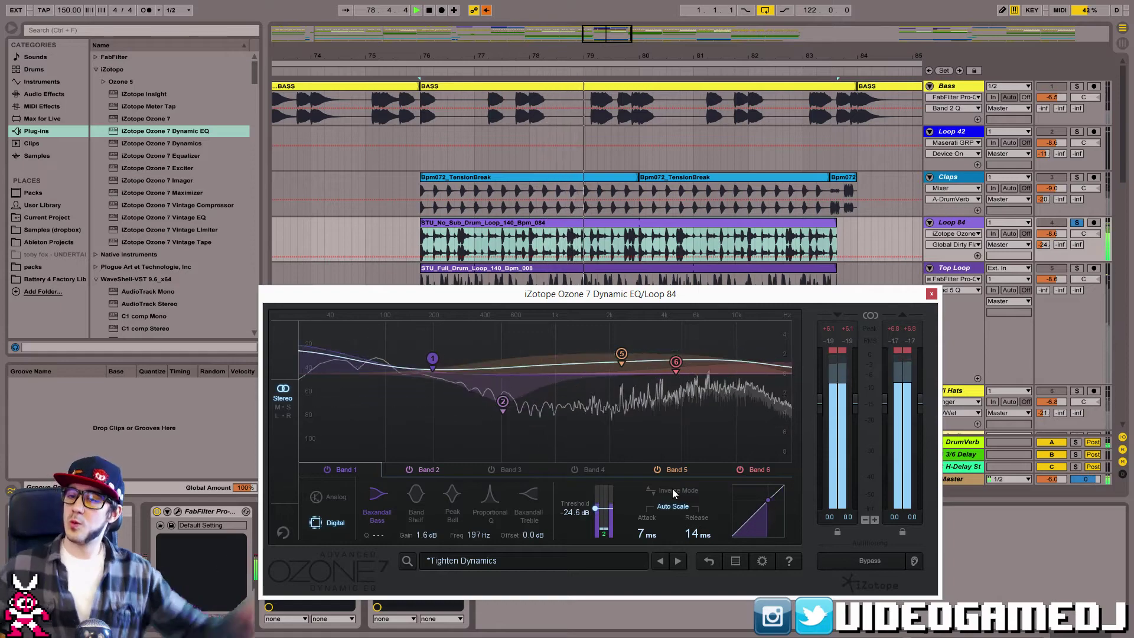
Set Loop 84's A-DrumVerb send to 0, stop playback and close the Dynamic EQ window.
click(1043, 243)
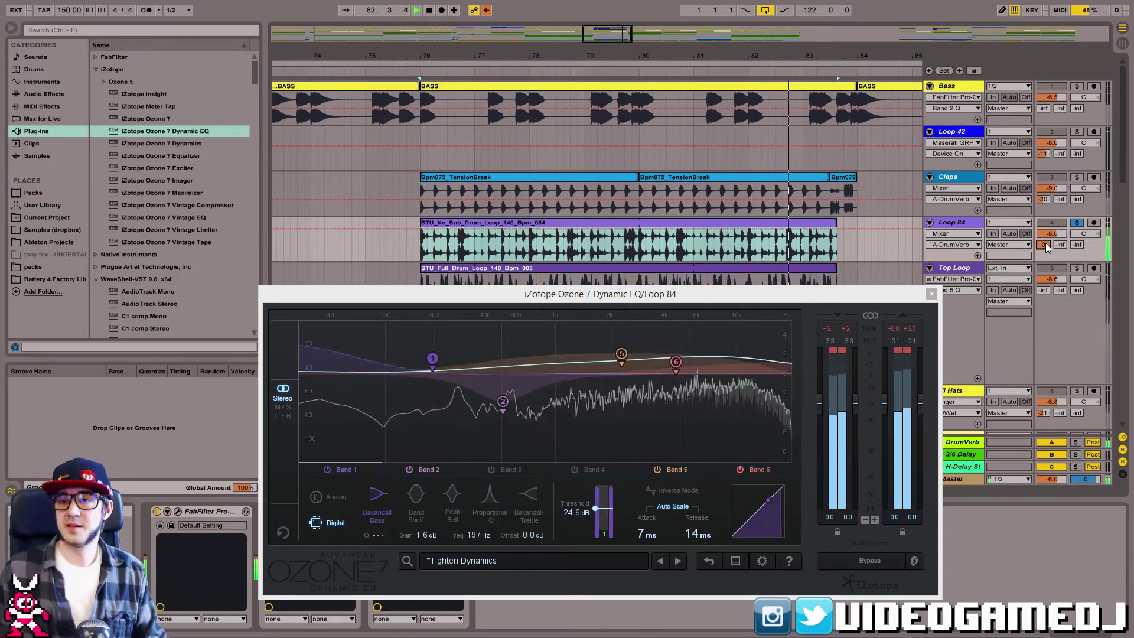
key(space)
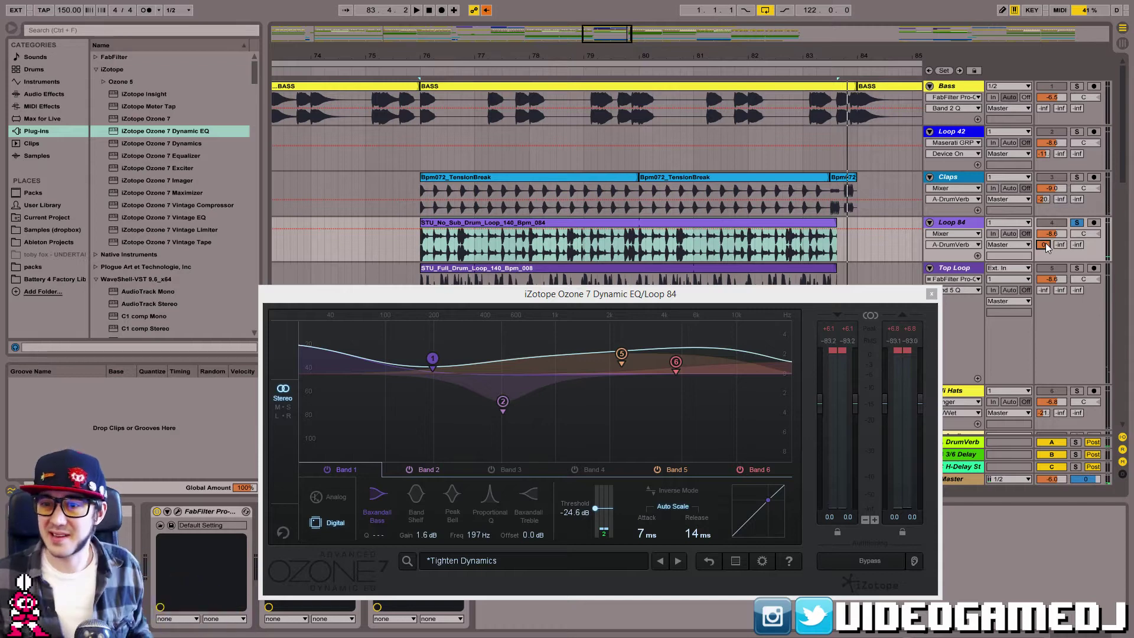
click(939, 296)
click(931, 293)
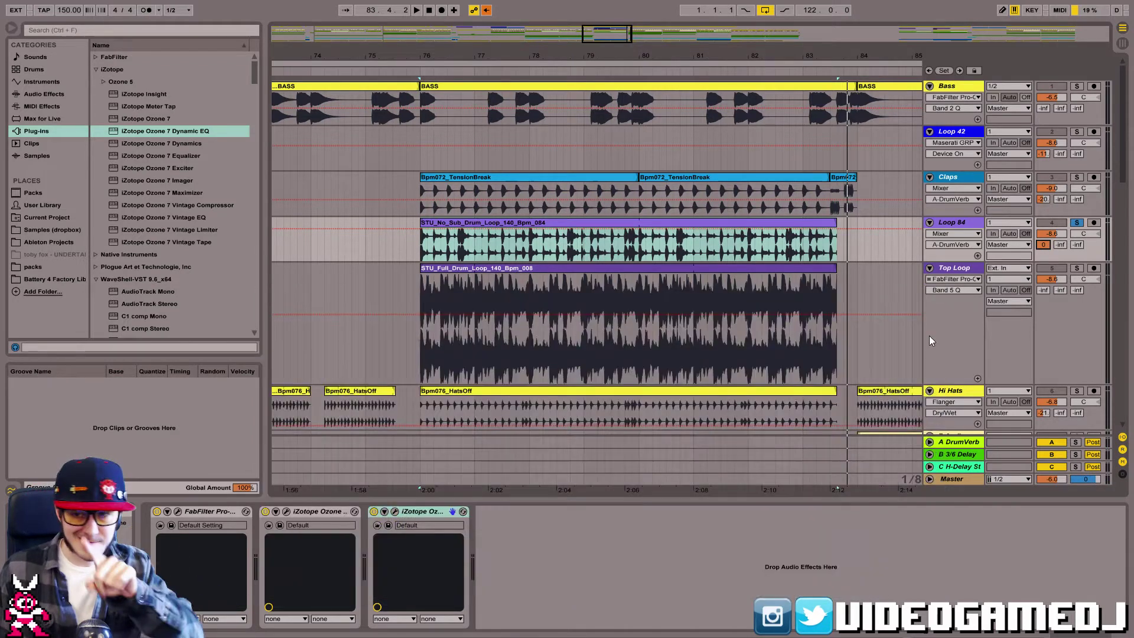
Open the first Pro-Q 2 equalizer on the A DrumVerb return and start playback.
click(954, 444)
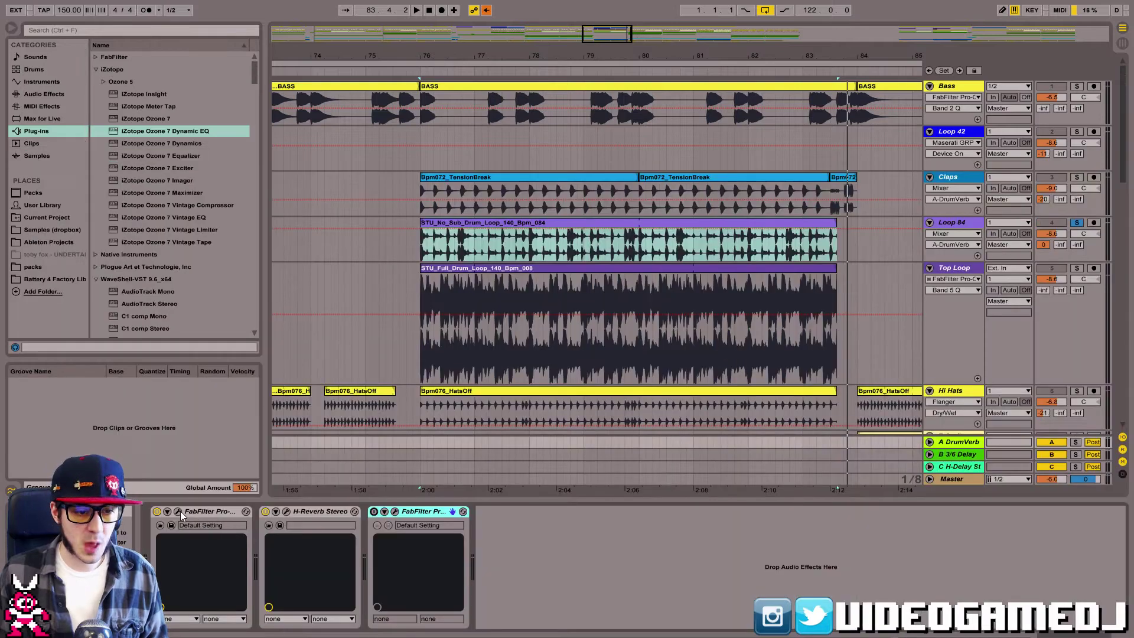
click(178, 511)
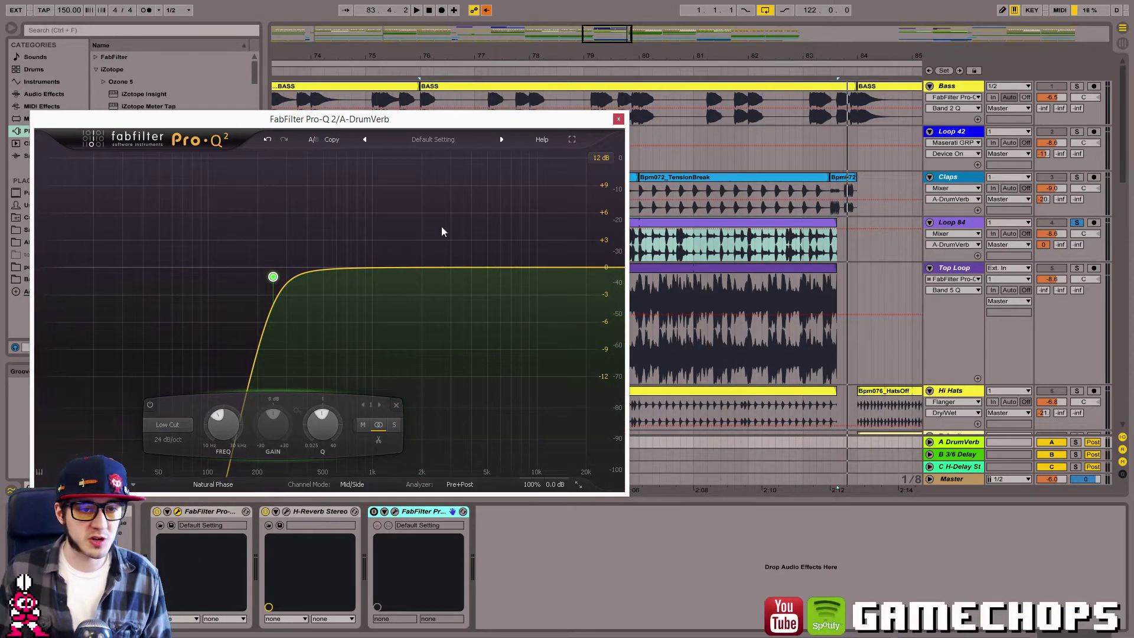
key(space)
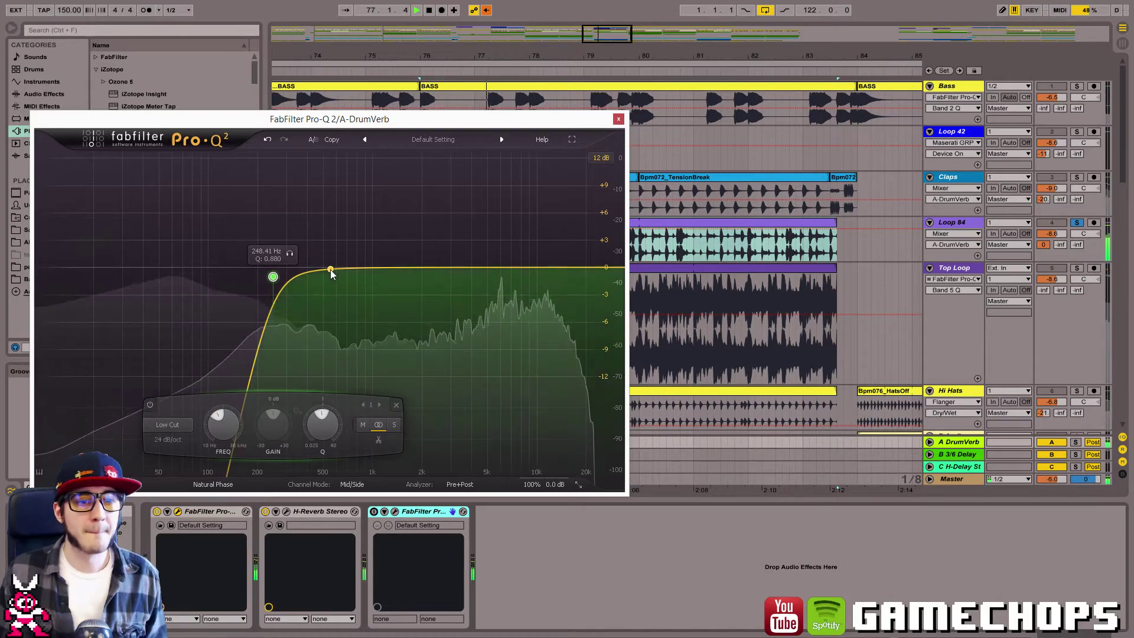
Add a 24 dB/oct bell cut of about -7.8 dB at 246 Hz and a bell boost of about +2.5 dB at 832 Hz.
drag(331, 273, 282, 359)
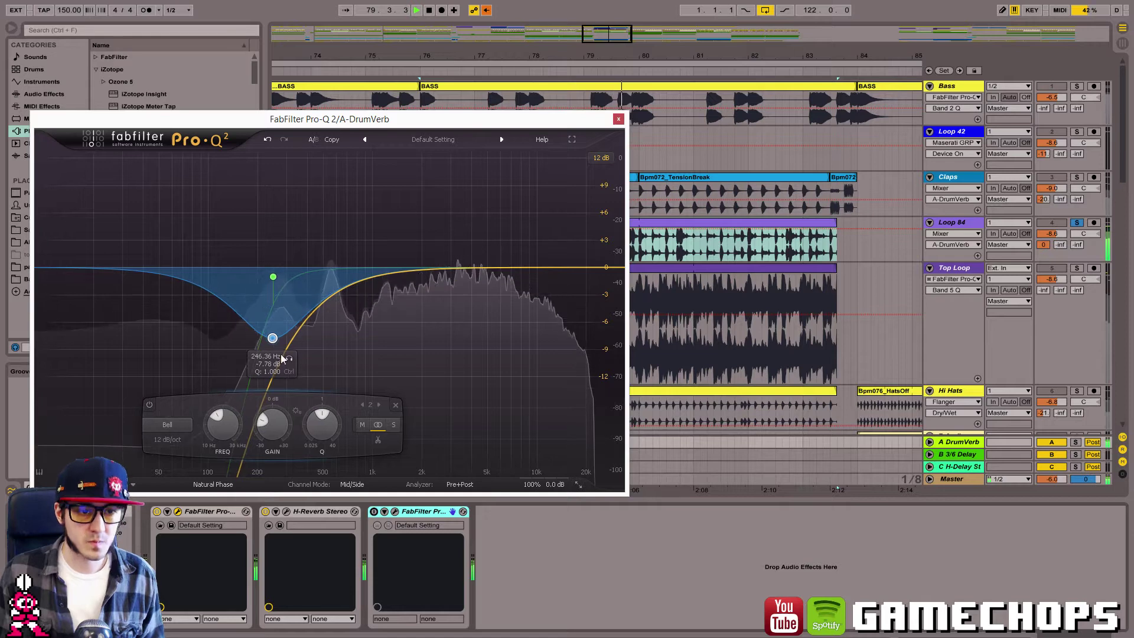
click(168, 439)
click(183, 467)
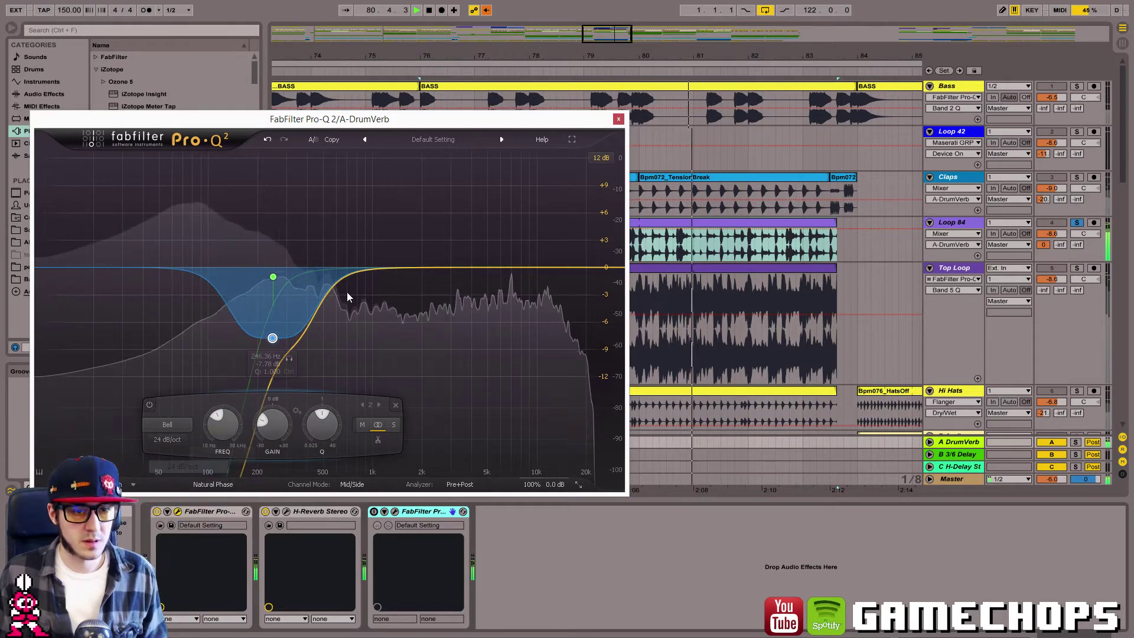
mouse_move(347, 266)
mouse_down()
mouse_move(362, 189)
mouse_move(360, 248)
mouse_up()
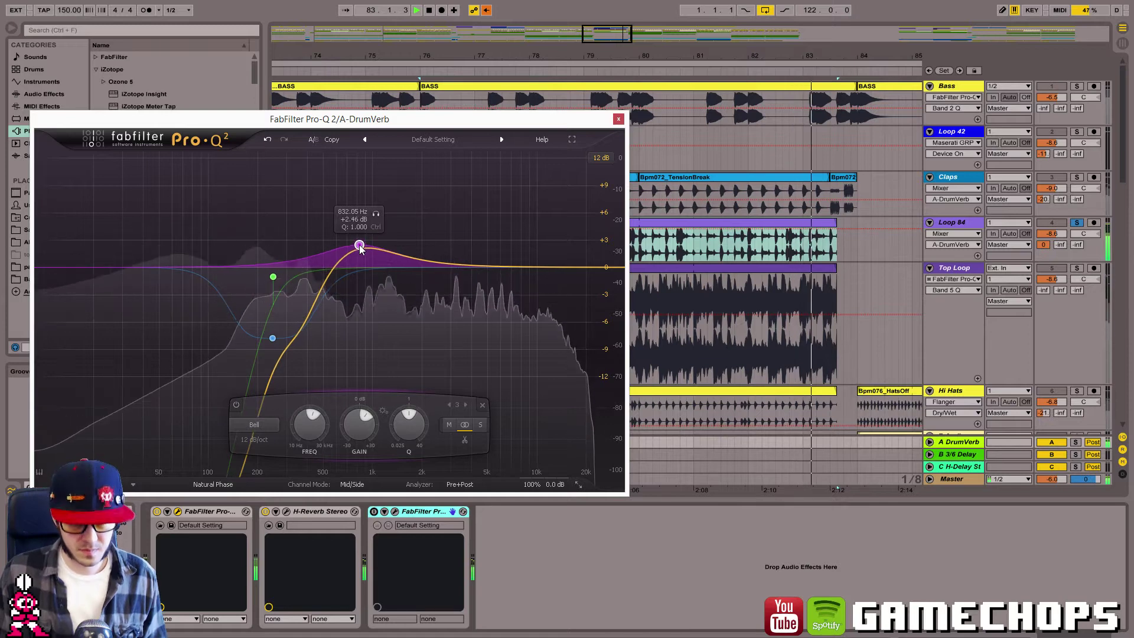
Set the low cut's slope to 18 dB/oct and shift the bell cut to about 279 Hz at -7 dB.
click(271, 278)
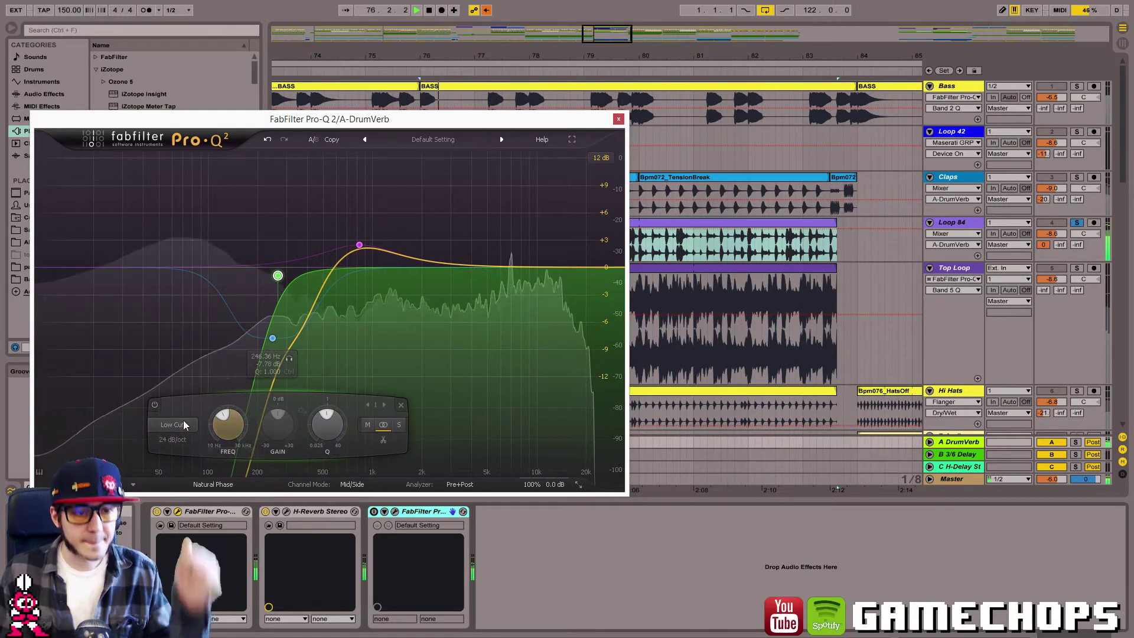
click(173, 439)
click(177, 479)
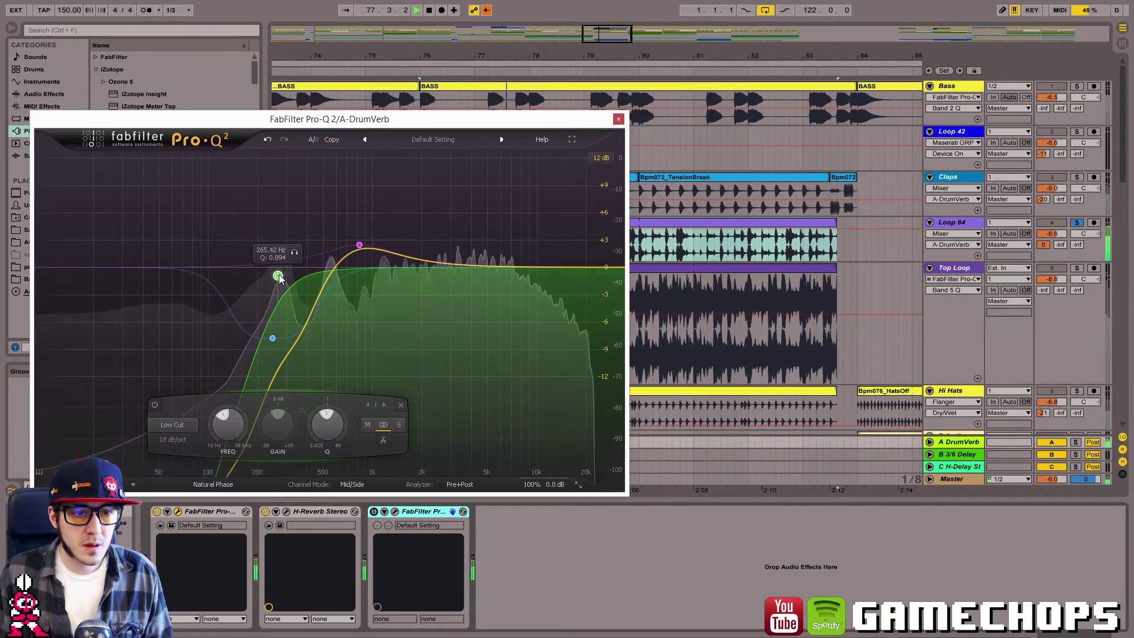
mouse_move(272, 338)
mouse_down()
mouse_move(273, 177)
mouse_move(276, 271)
mouse_move(259, 266)
mouse_move(281, 331)
mouse_up()
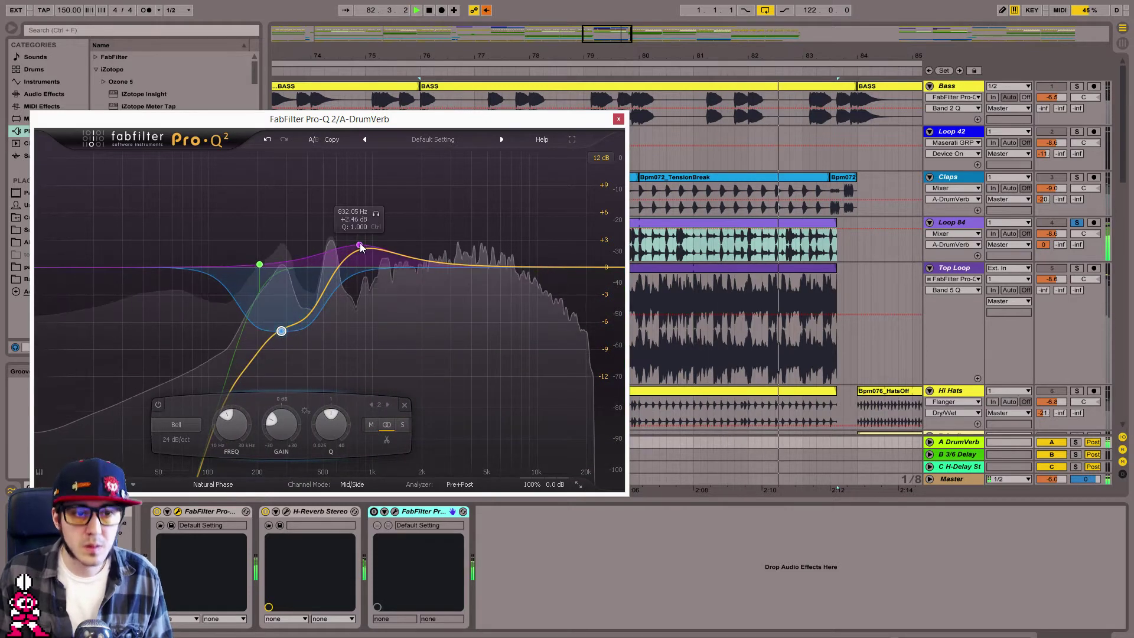
Move the bell boost up to just under 2 kHz with less gain, comparing it on and off, and leave it bypassed.
mouse_move(359, 245)
mouse_down()
mouse_move(328, 235)
mouse_move(357, 242)
mouse_up()
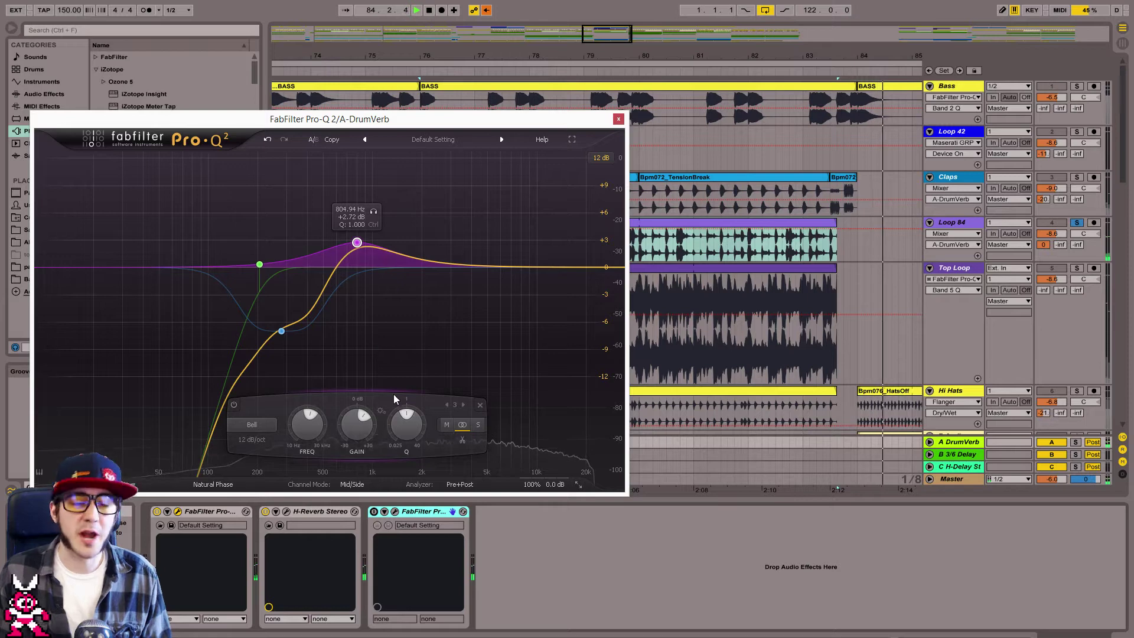
click(233, 406)
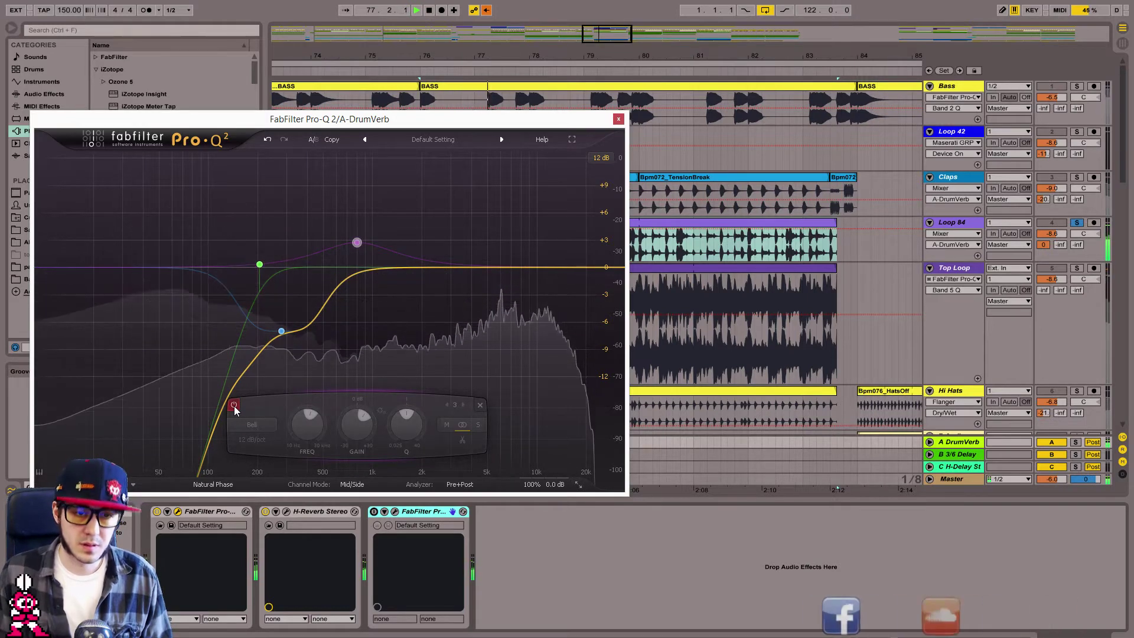
click(233, 406)
drag(357, 242, 416, 254)
click(292, 405)
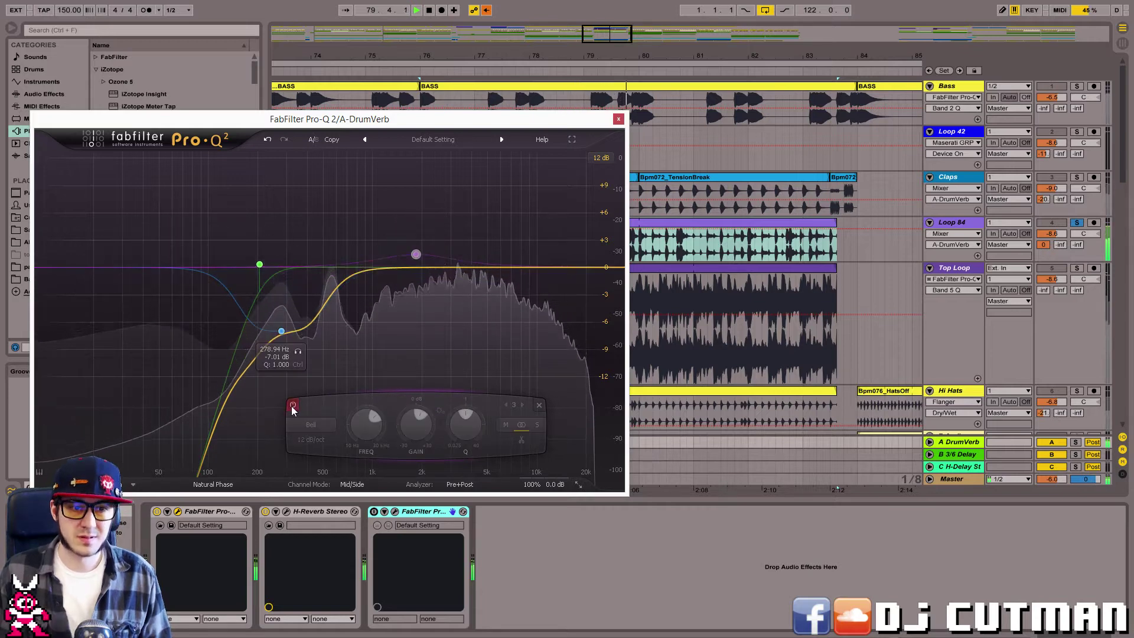
Add a 12 dB/oct high cut at about 6 kHz to the reverb return's EQ and stop playback.
double_click(586, 265)
drag(585, 269, 501, 270)
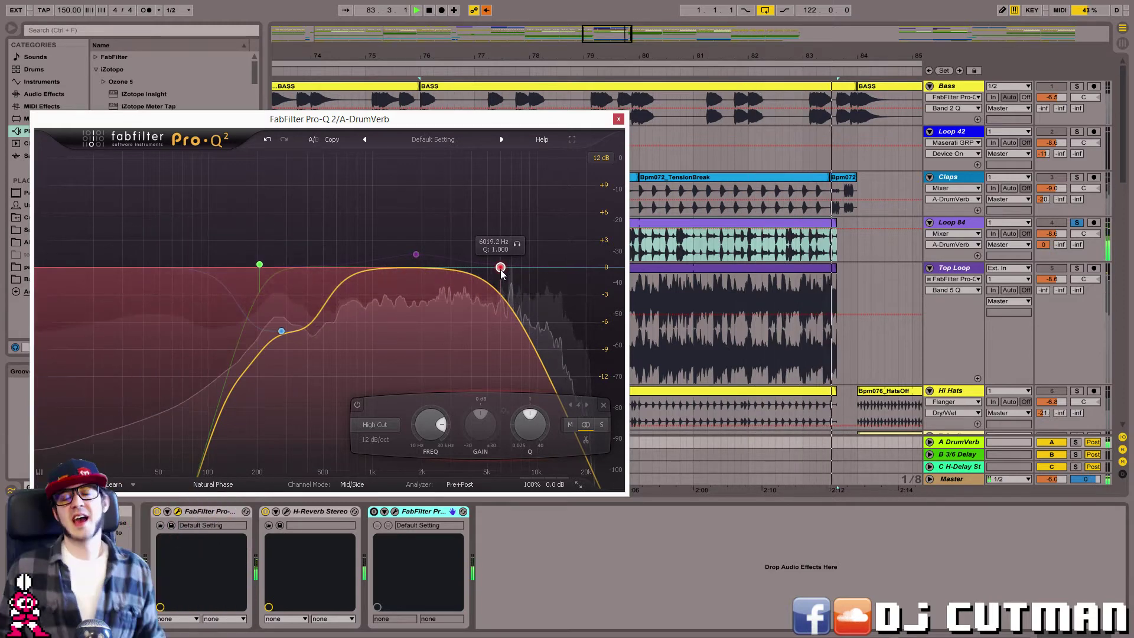
key(space)
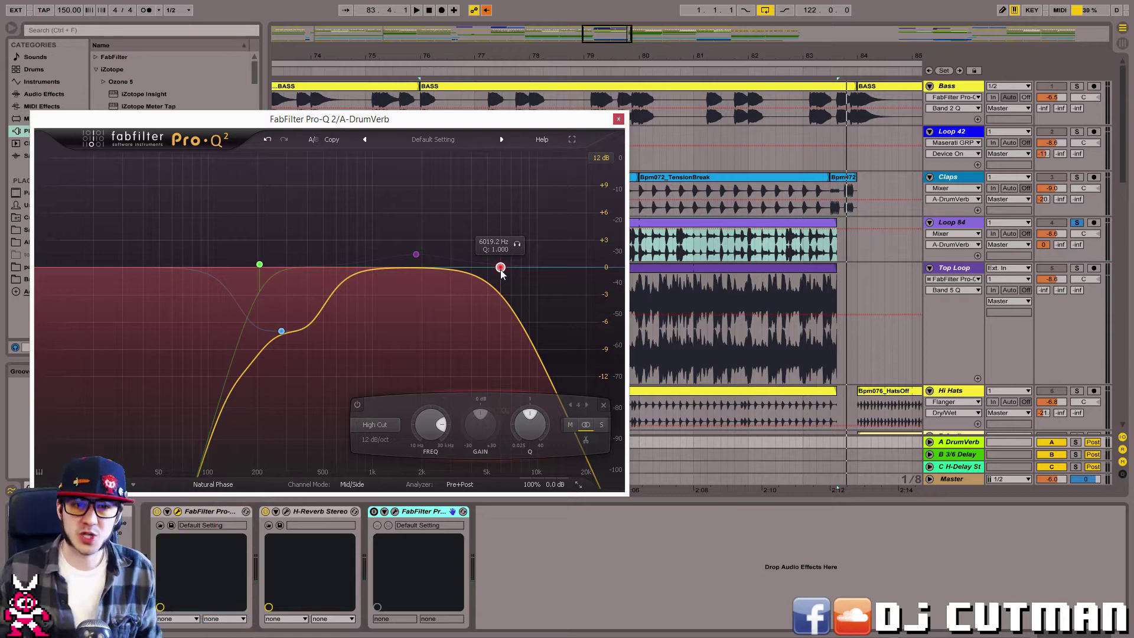
Solo the A DrumVerb return and lower the EQ's low cut frequency slightly while the loop plays.
click(962, 442)
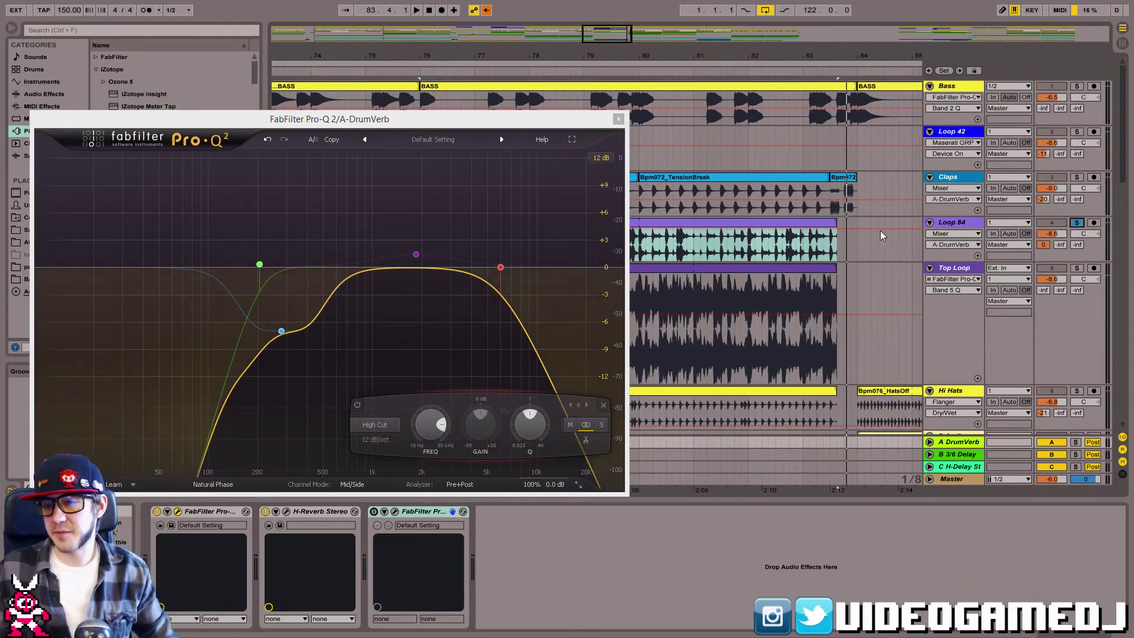
key(space)
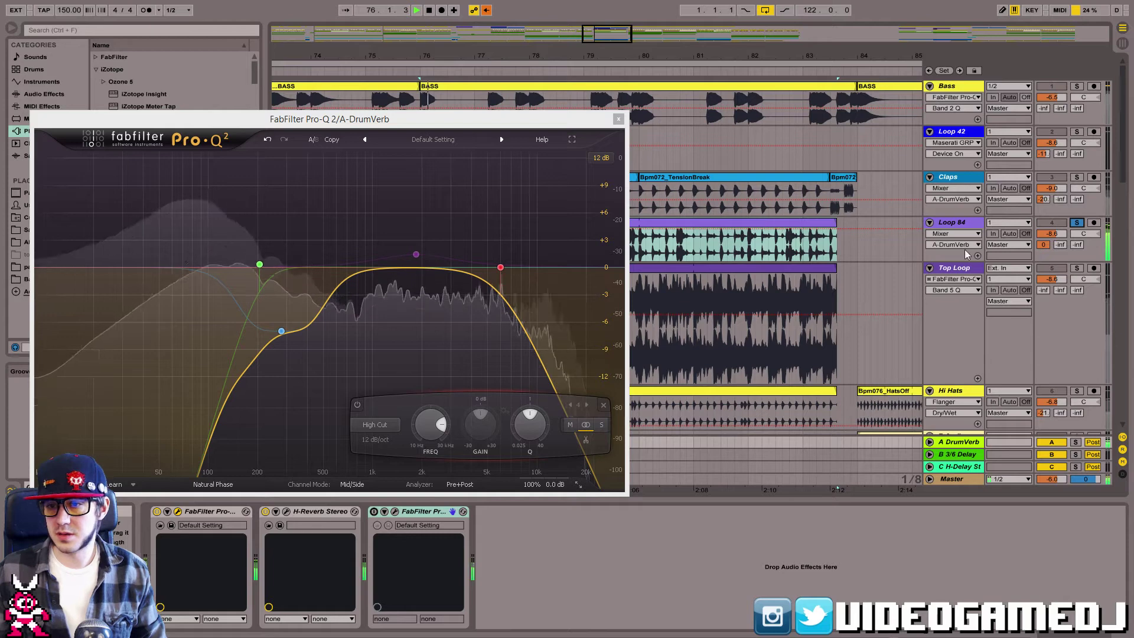
click(1077, 443)
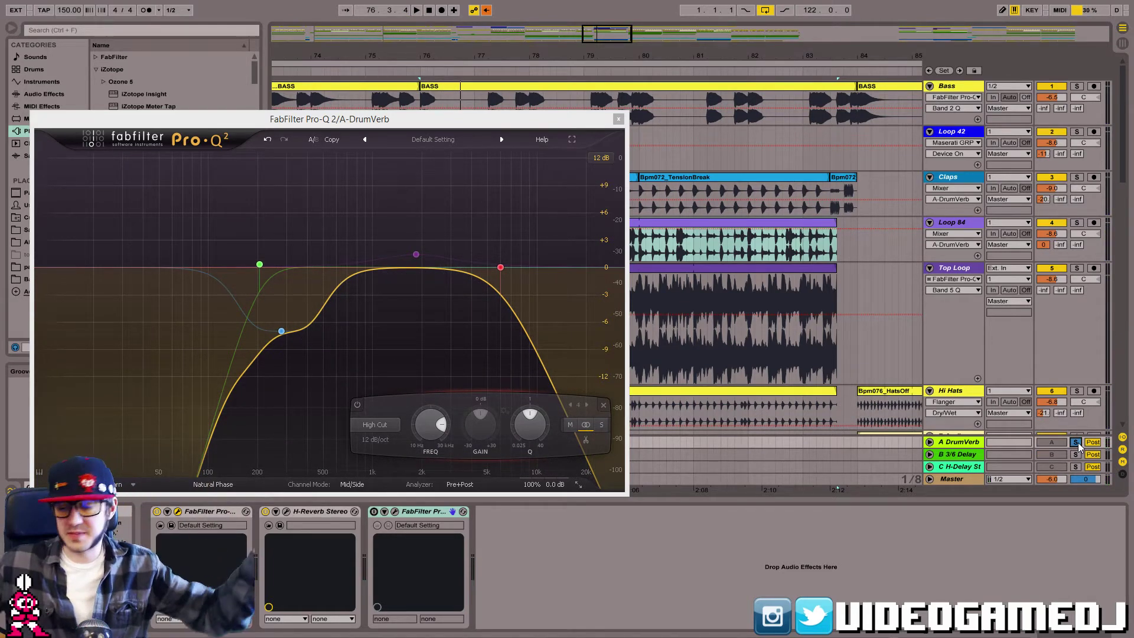
key(space)
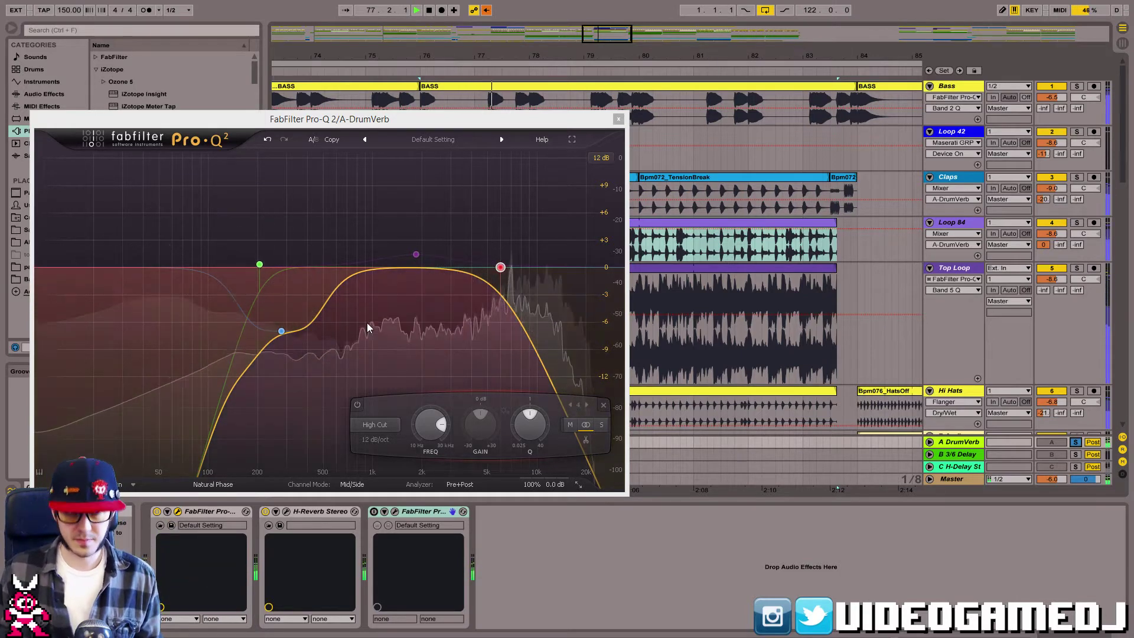
mouse_move(258, 266)
mouse_move(260, 266)
mouse_down()
mouse_move(389, 269)
mouse_move(239, 267)
mouse_move(252, 274)
mouse_up()
In the return's H-Reverb EQ, set the second band to -14.0 at 738 Hz and the first band to -12.1 at 404 Hz.
click(287, 511)
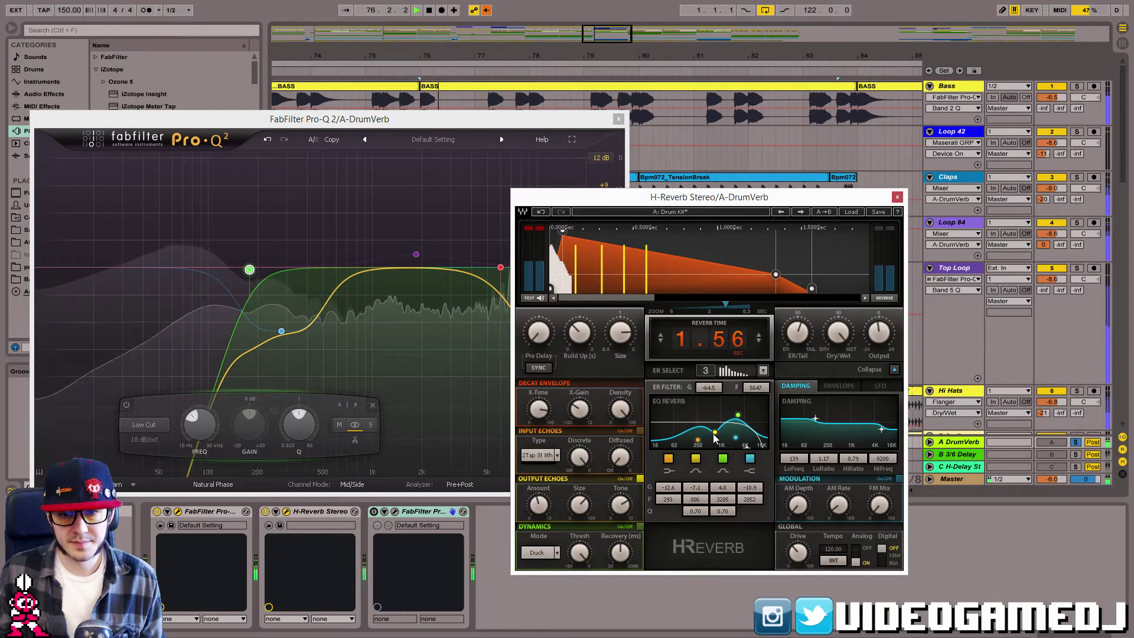
drag(715, 431, 714, 405)
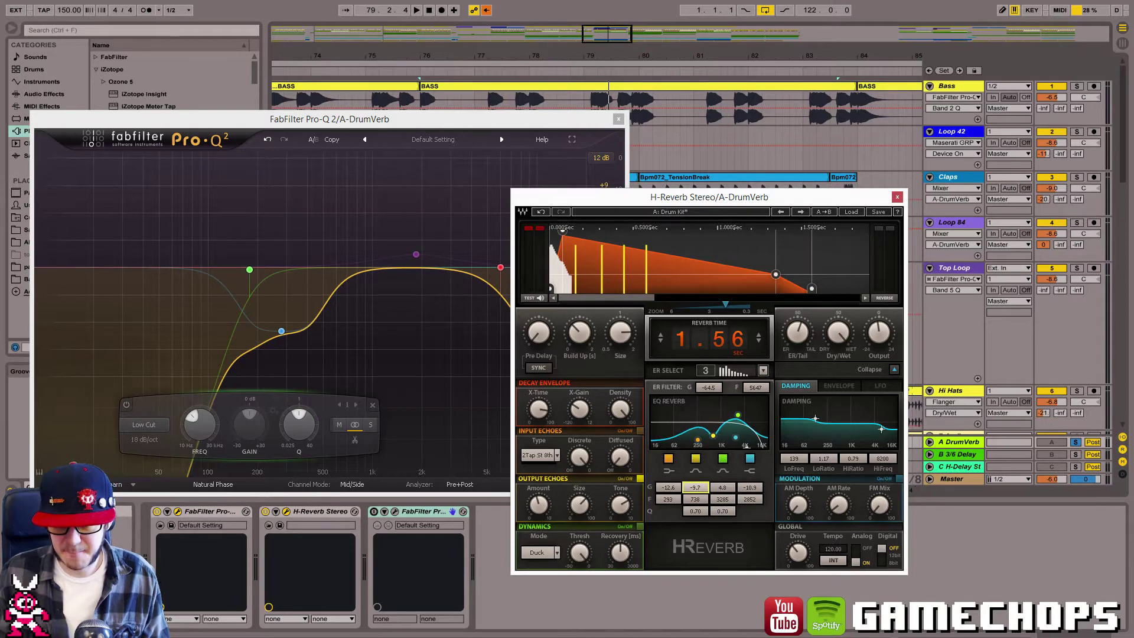
key(space)
mouse_move(696, 489)
mouse_down()
mouse_move(695, 511)
mouse_move(696, 502)
mouse_up()
drag(698, 439, 702, 439)
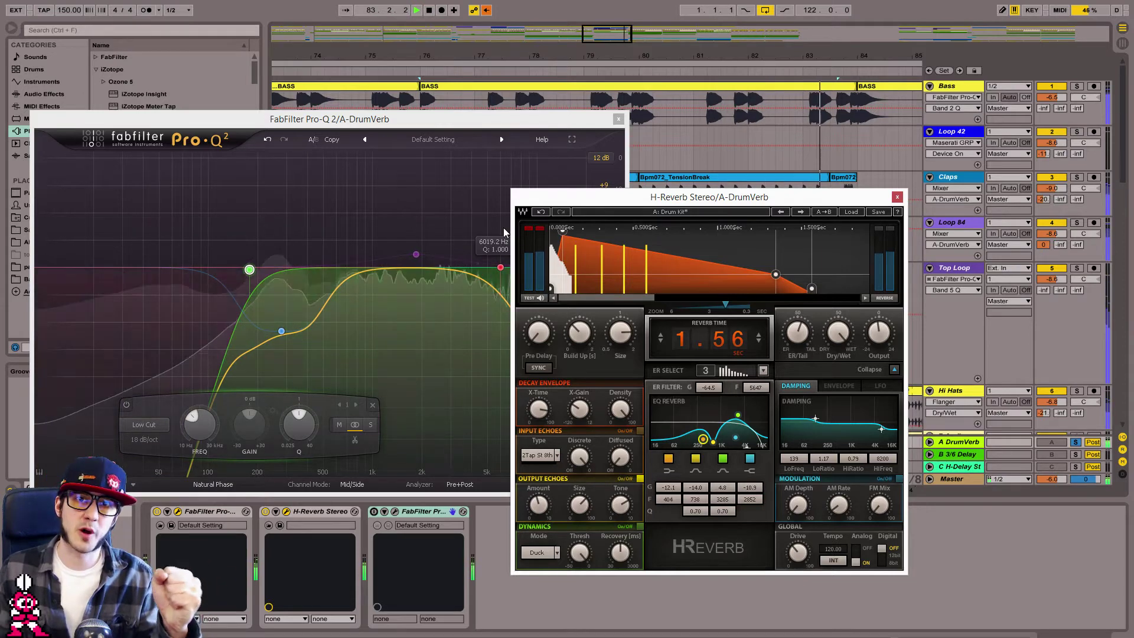
Add a second low cut to the DrumVerb return's Pro-Q 2 with a 96 dB/oct slope at about 107 Hz.
click(151, 260)
click(149, 260)
click(74, 425)
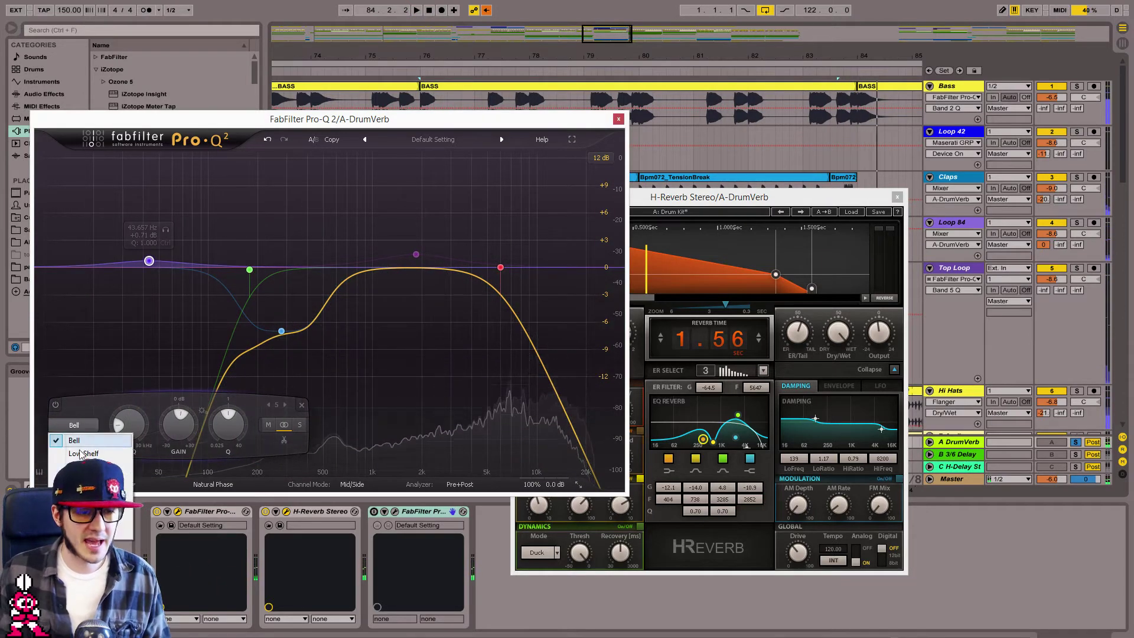
click(81, 466)
click(77, 441)
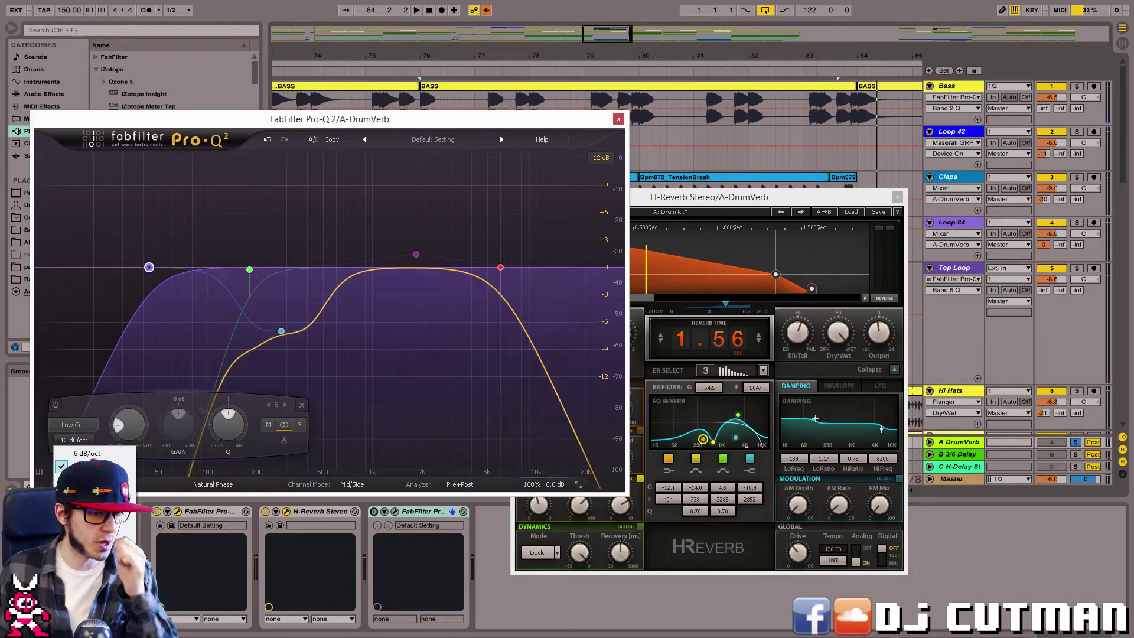
click(89, 557)
drag(150, 270, 214, 278)
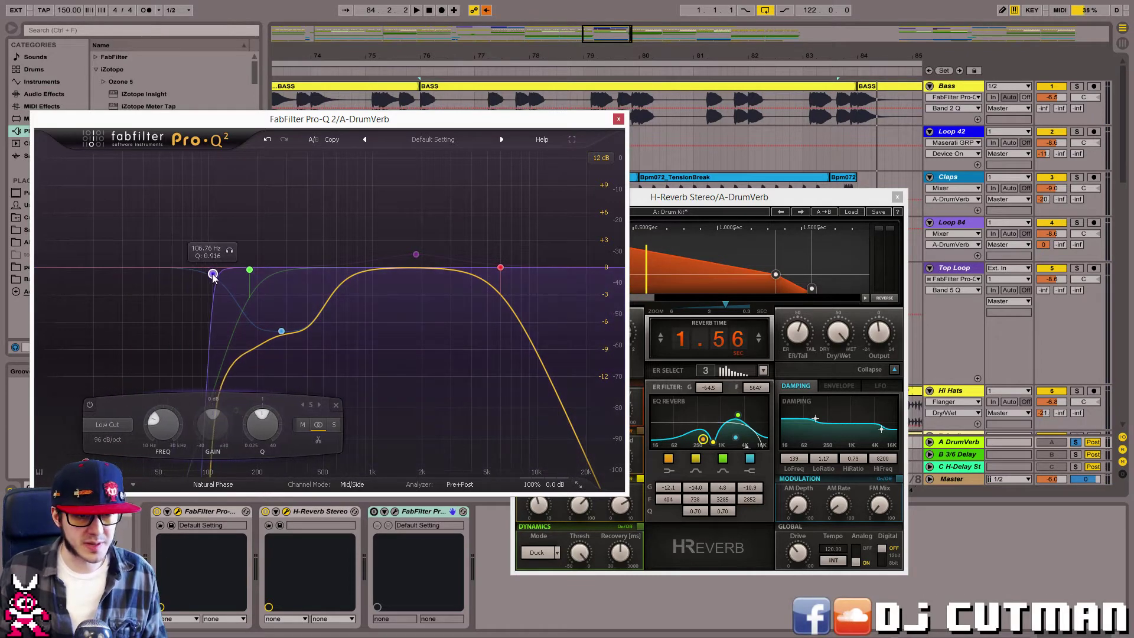
Nudge the 96 dB/oct low cut slightly higher during playback, and close the Pro-Q 2 and H-Reverb windows.
key(space)
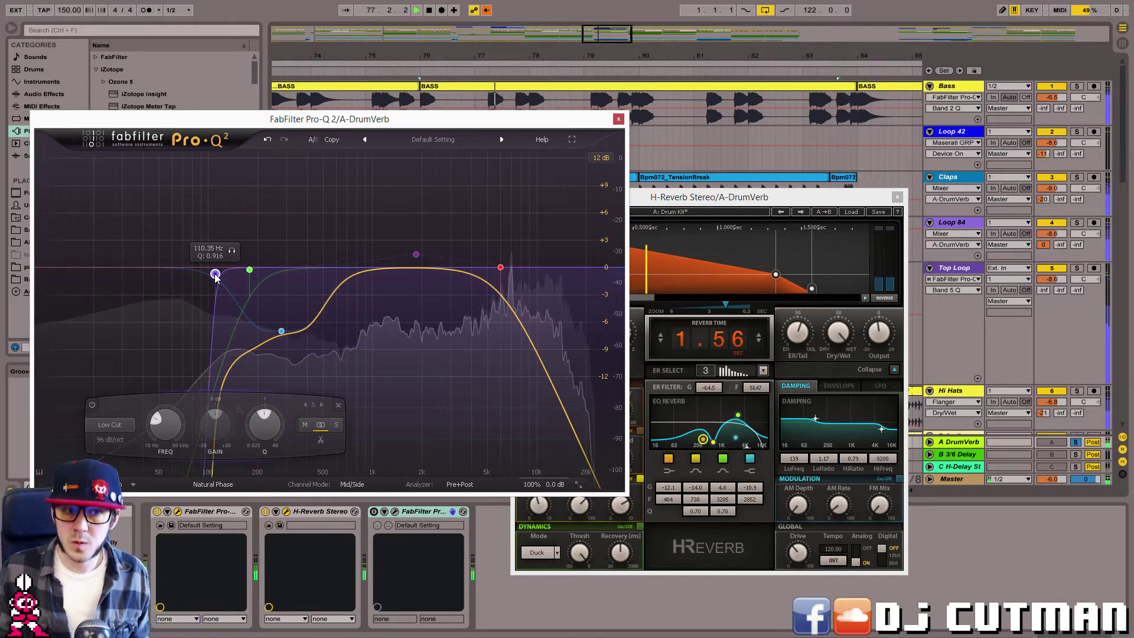
drag(215, 278, 218, 276)
click(618, 120)
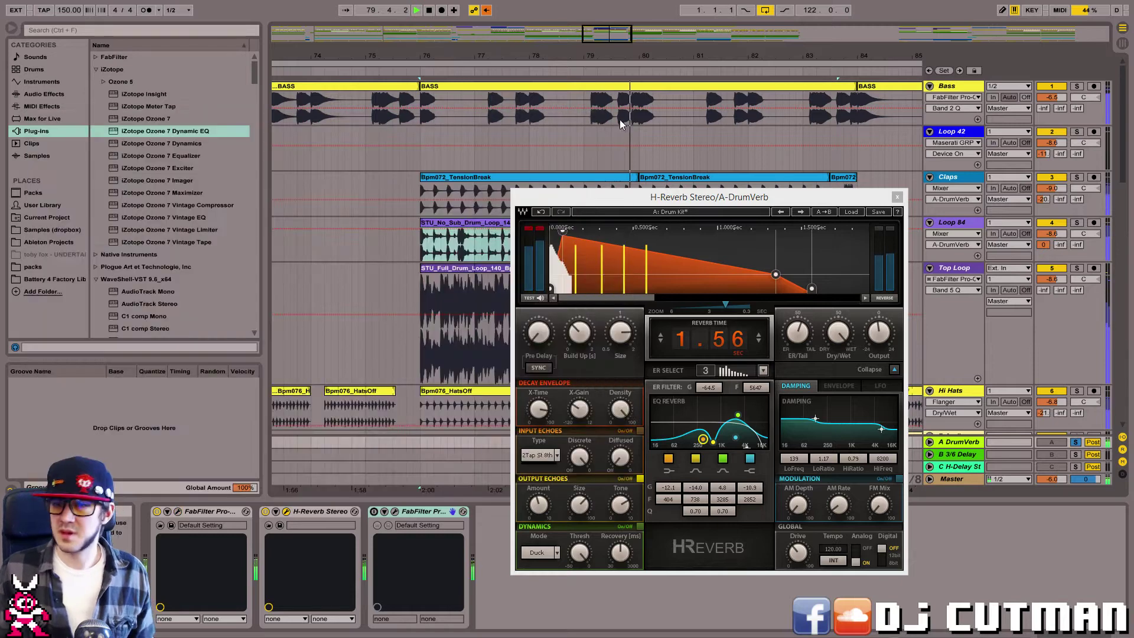
click(897, 197)
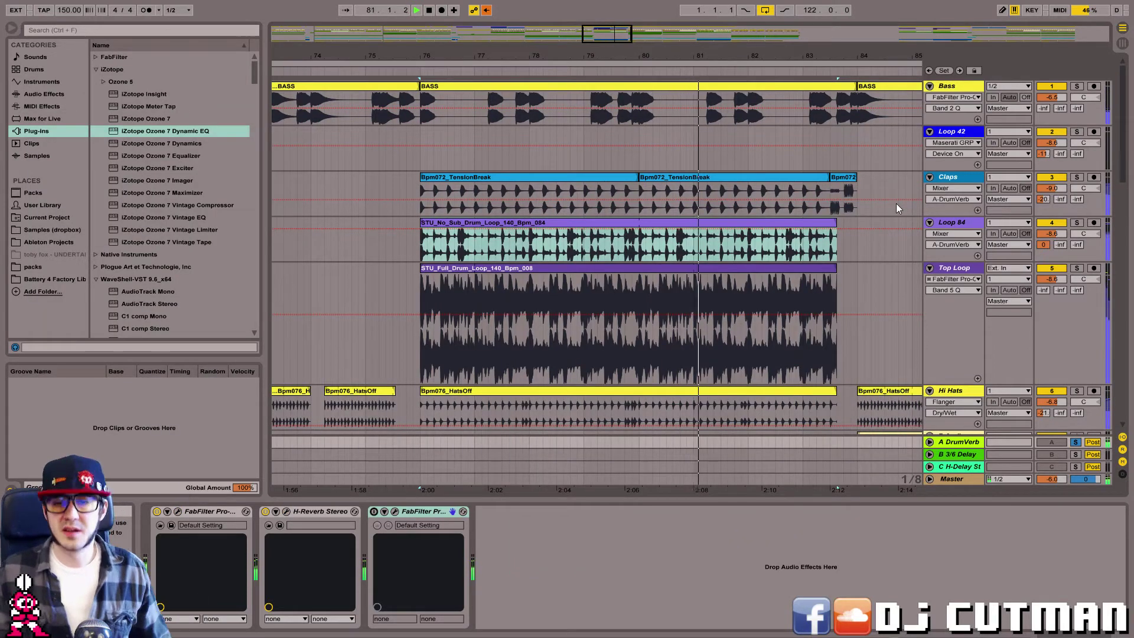
In the DrumVerb return's Pro-Q 2, lower the high cut to about 3400 Hz, compare it bypassed, and shift the inactive bell to +2.66 dB at 2051.6 Hz.
click(177, 512)
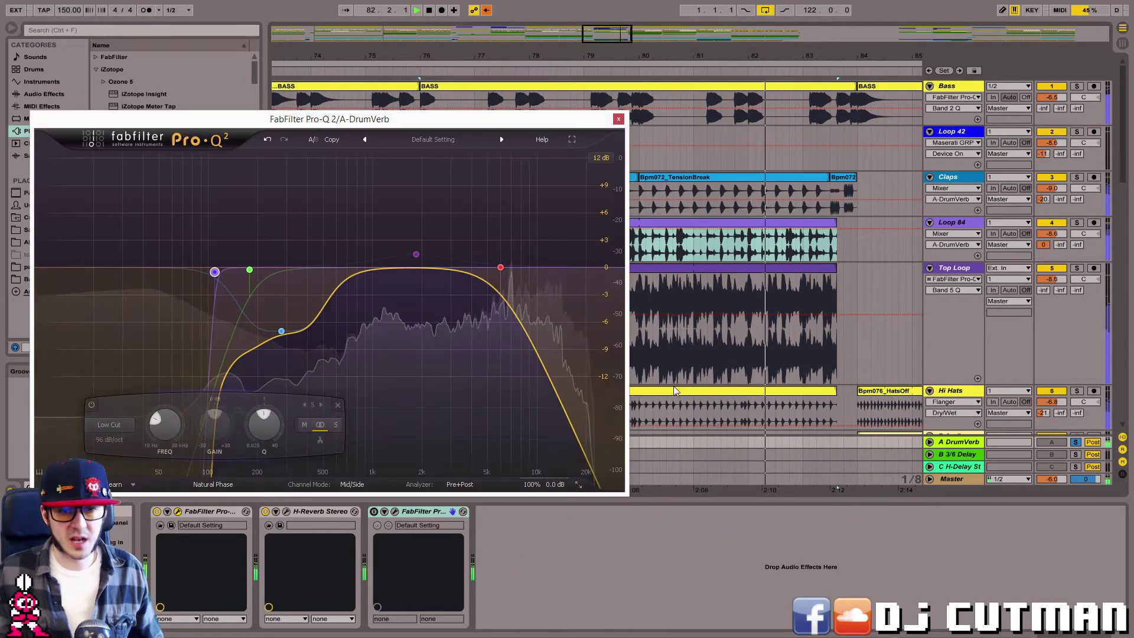
drag(502, 266, 459, 269)
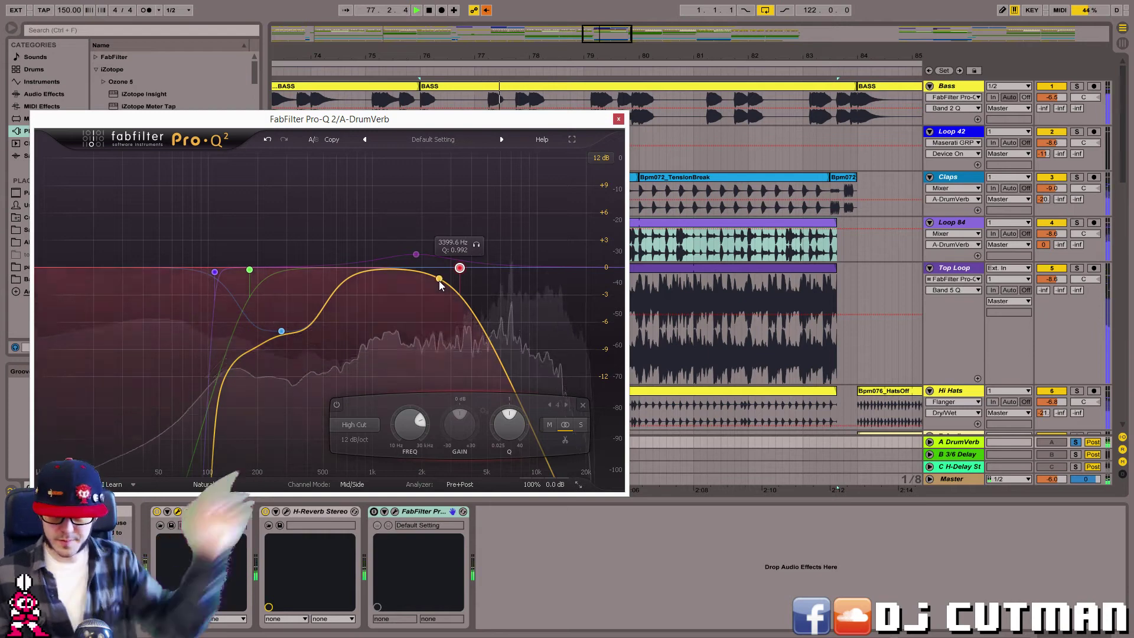
click(337, 404)
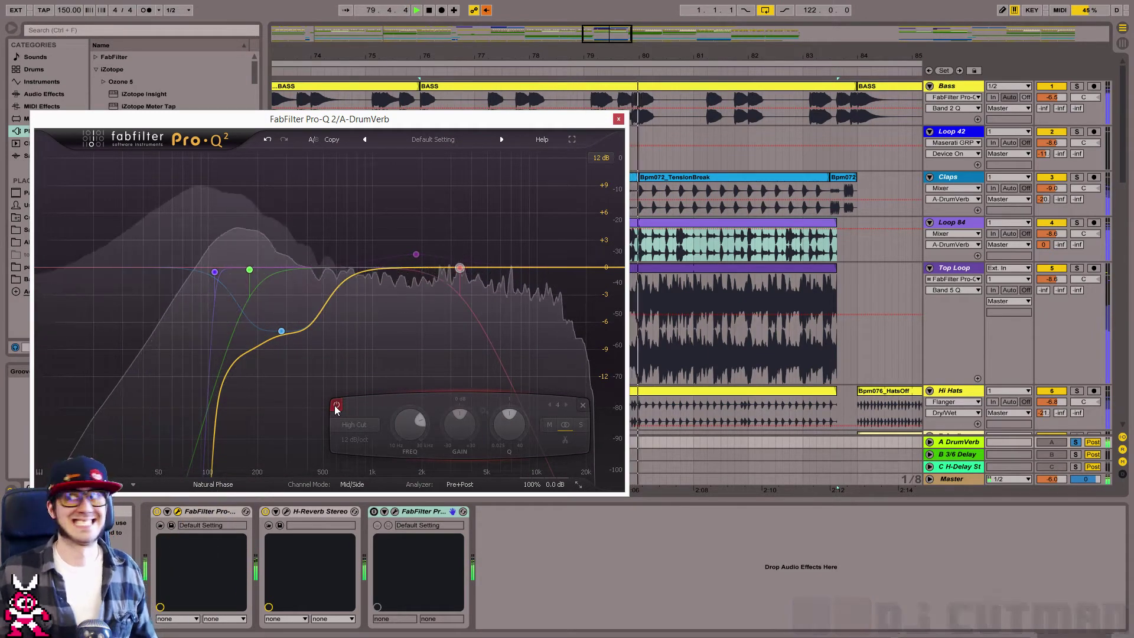
click(337, 405)
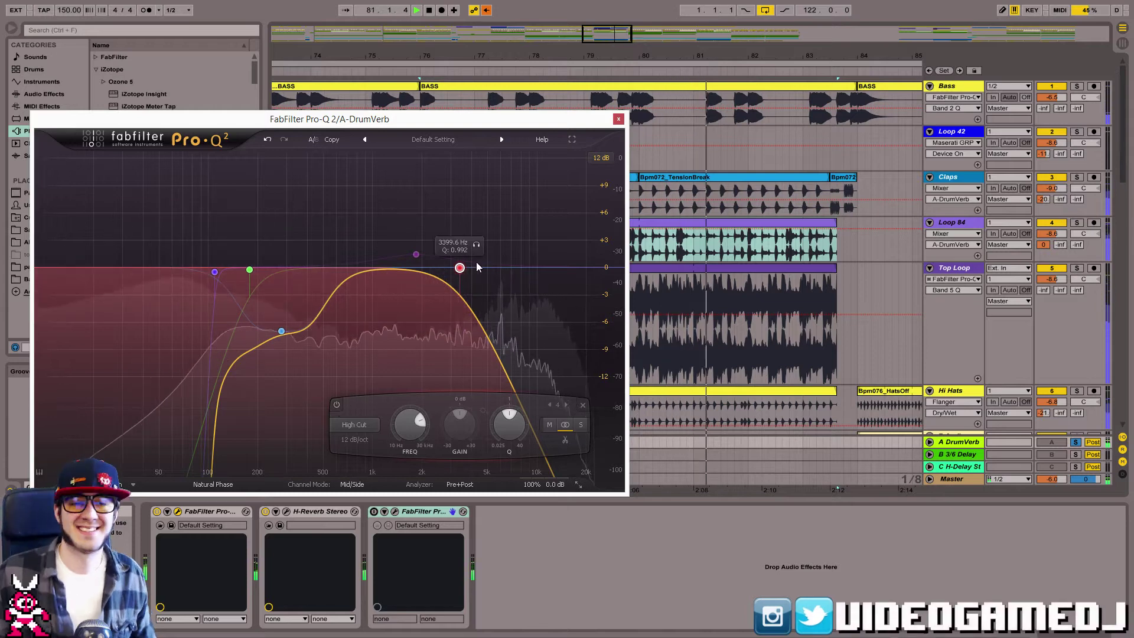
drag(418, 255, 425, 244)
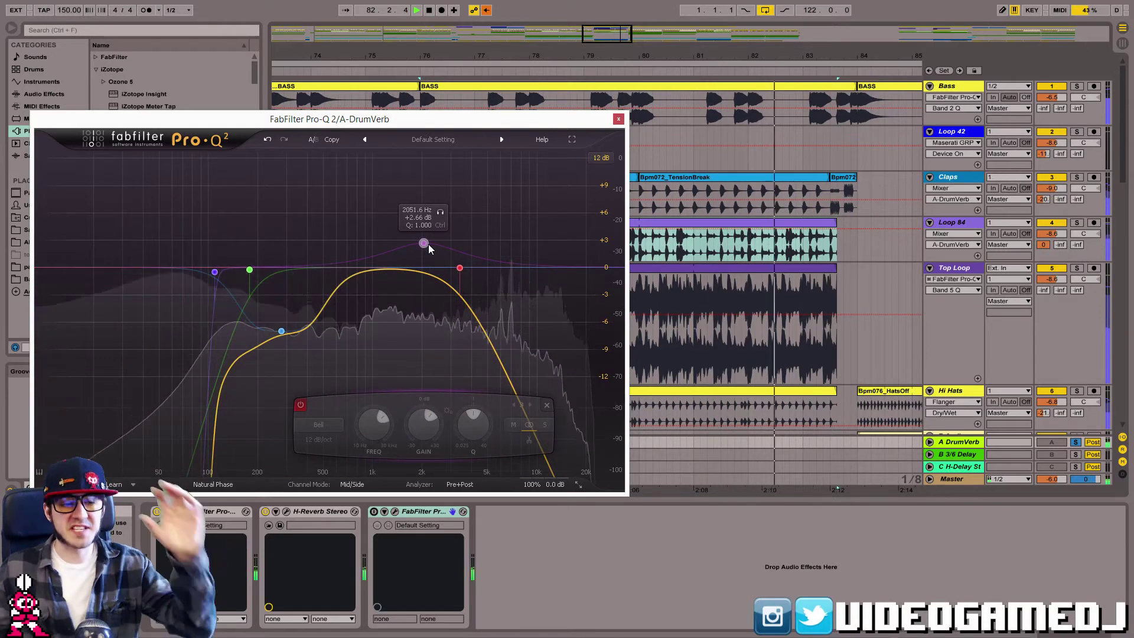
Show H-Reverb beside the Pro-Q 2 on the DrumVerb return and play the loop to compare both displays.
click(286, 512)
drag(594, 193, 726, 140)
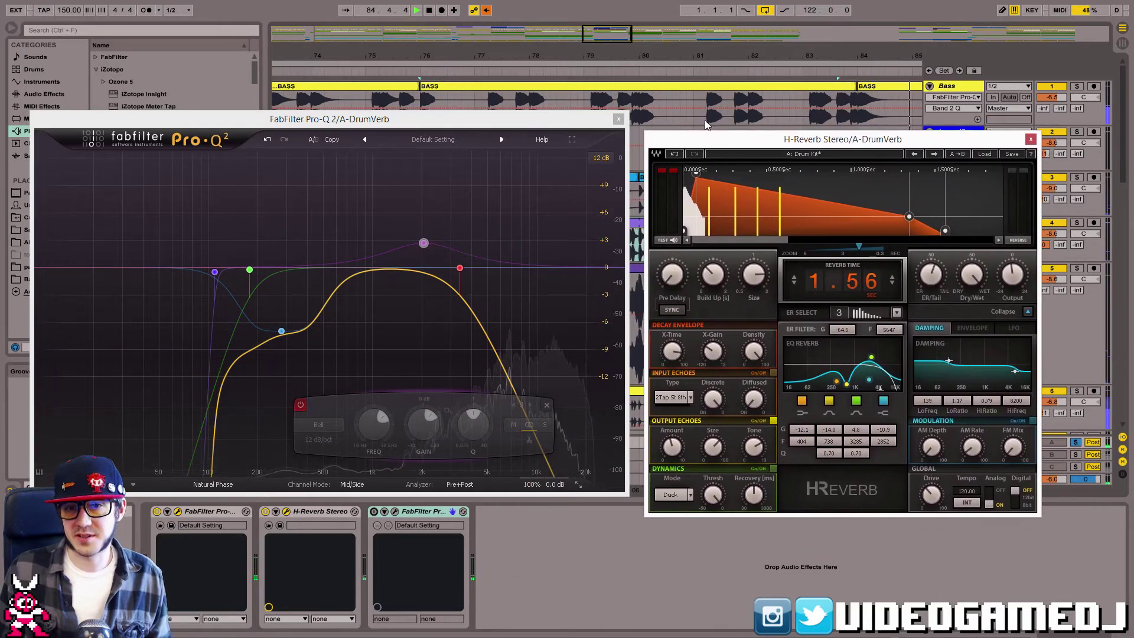
drag(444, 125, 444, 106)
click(206, 511)
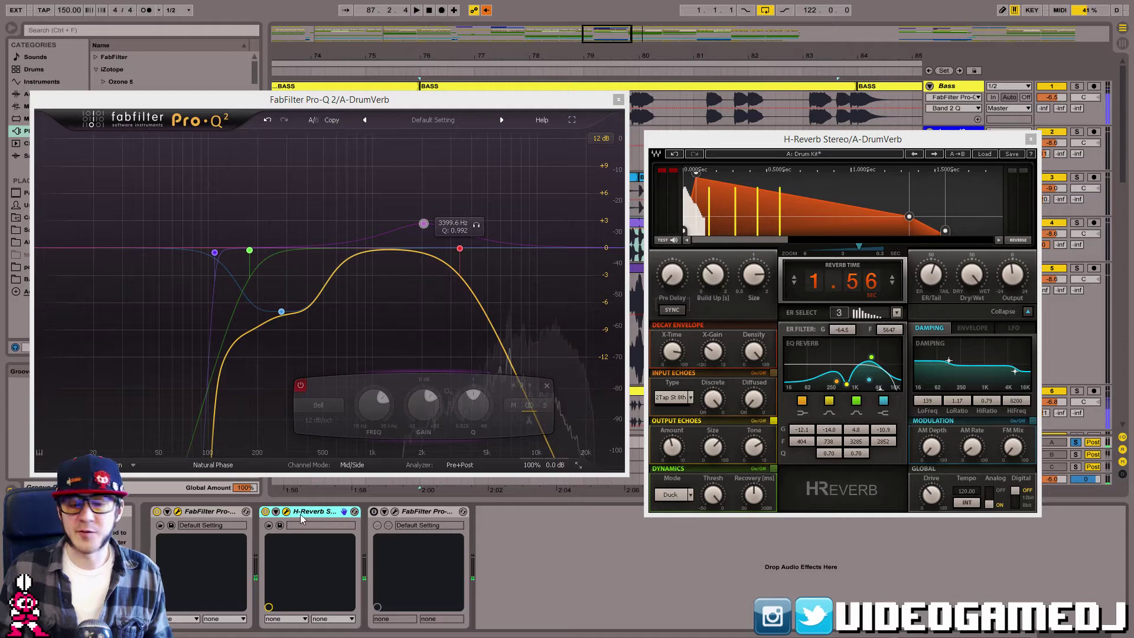
key(space)
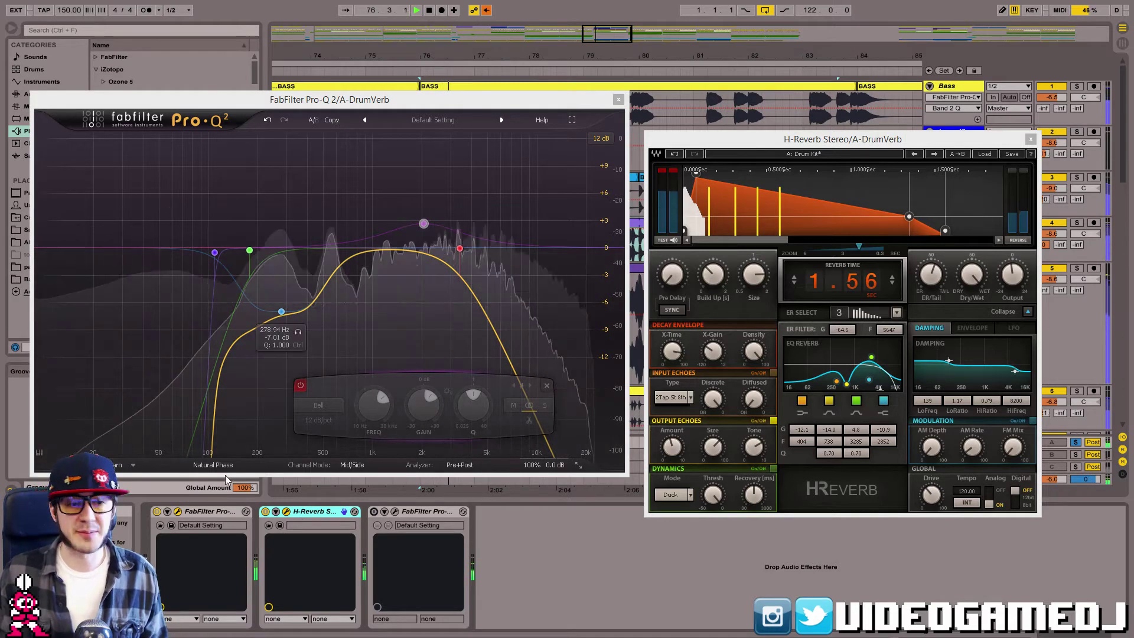
Try the Pro-Q 2 after H-Reverb during playback, move it back before the reverb, and close the H-Reverb window.
click(205, 513)
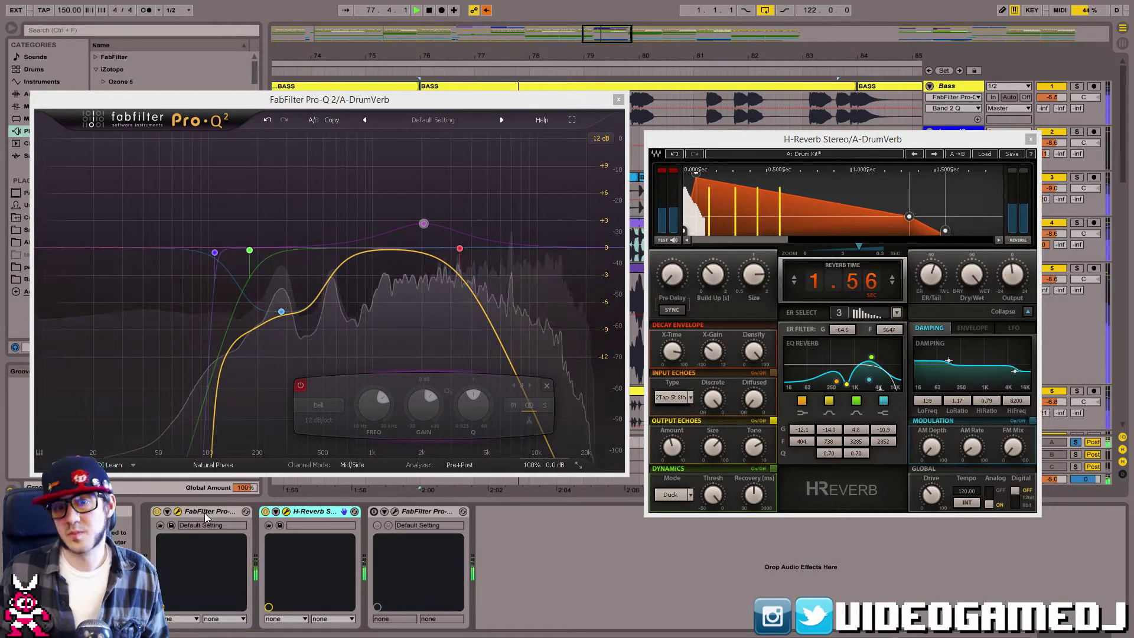
key(space)
drag(352, 526, 357, 525)
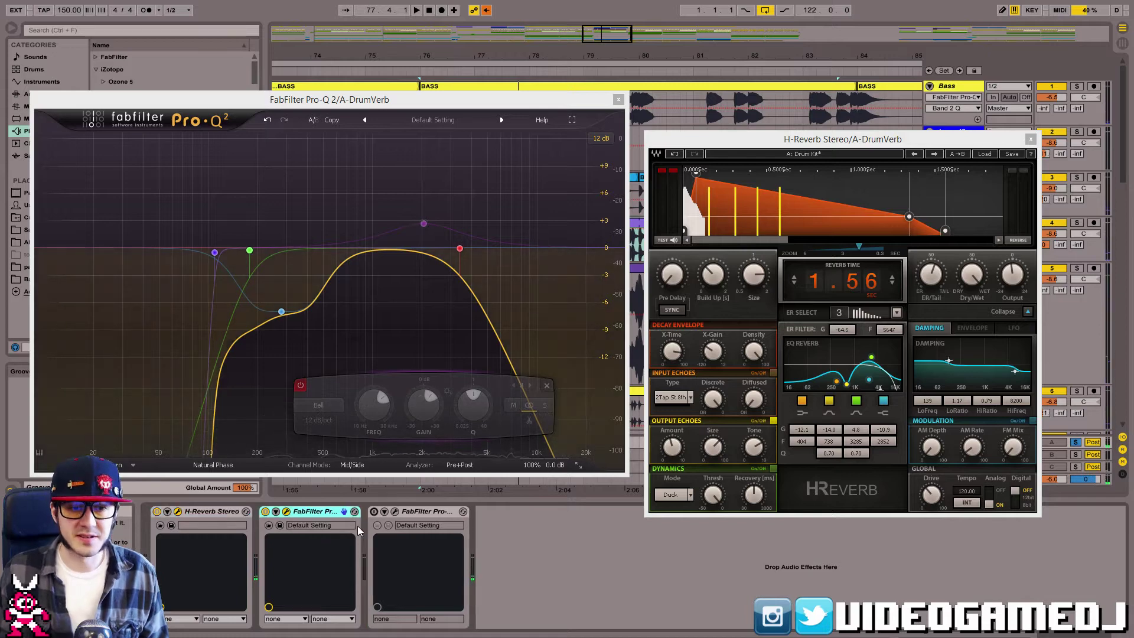
key(space)
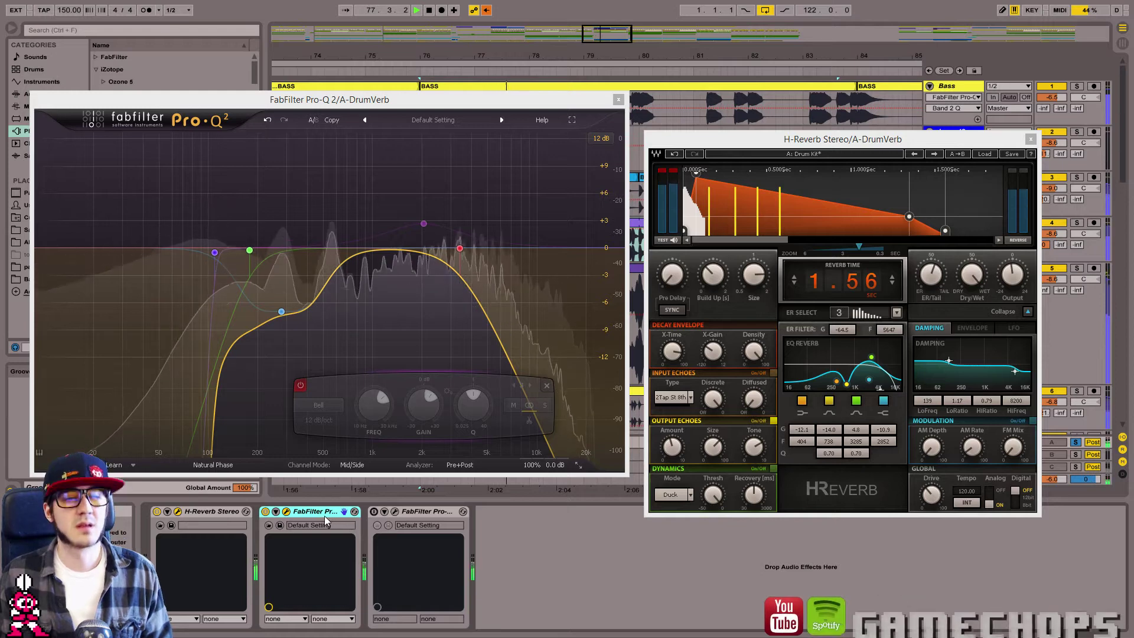
drag(127, 526, 155, 527)
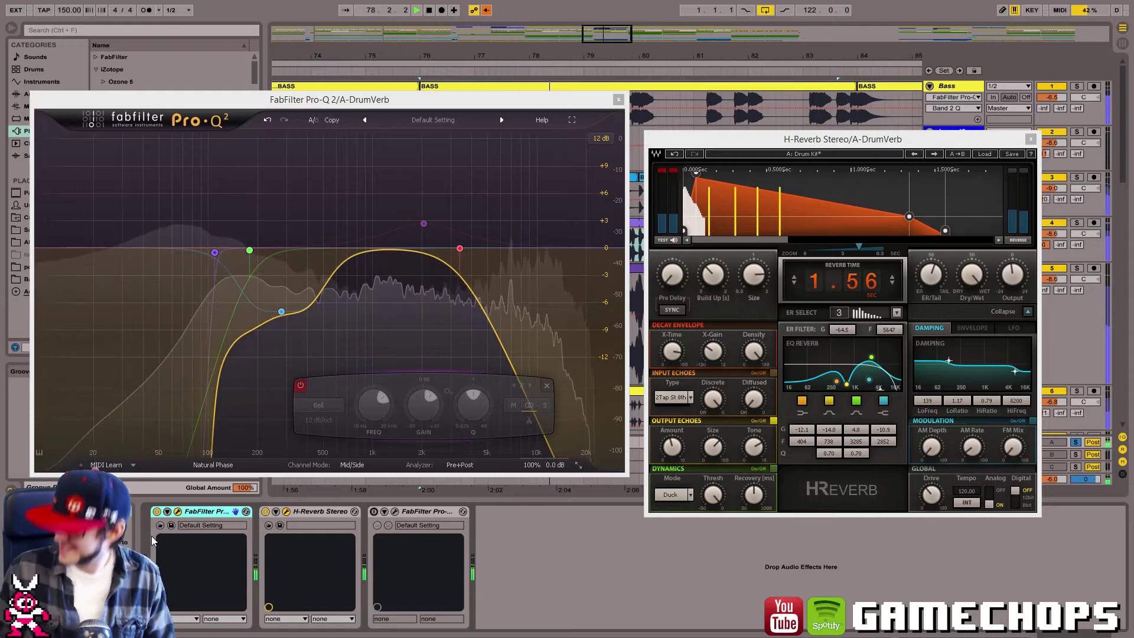
click(1031, 139)
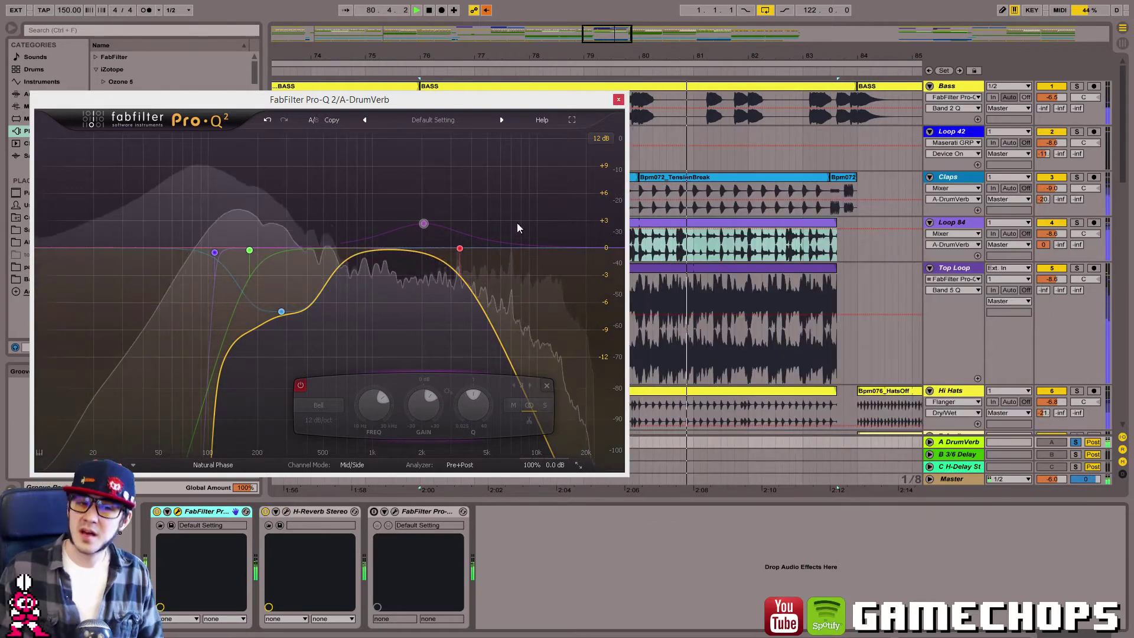
Enable the Pro-Q 2 bell as a cut of about 5 dB near 3.4 kHz, steepen the high cut's slope, and close the EQ.
drag(424, 223, 461, 294)
click(314, 385)
click(363, 420)
click(377, 473)
click(452, 284)
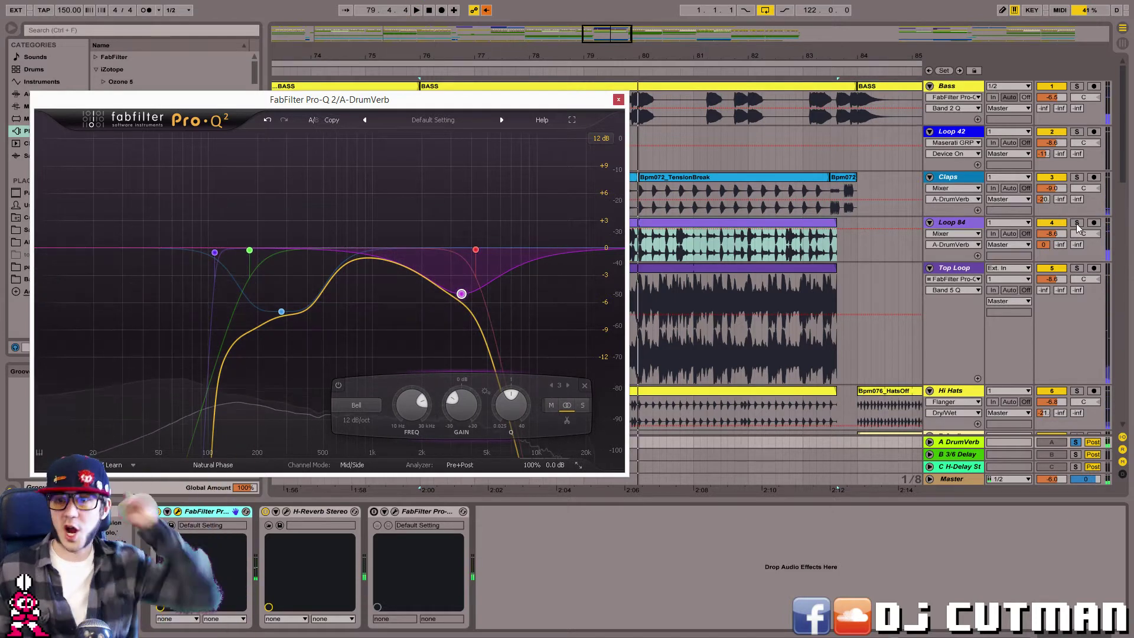
click(618, 101)
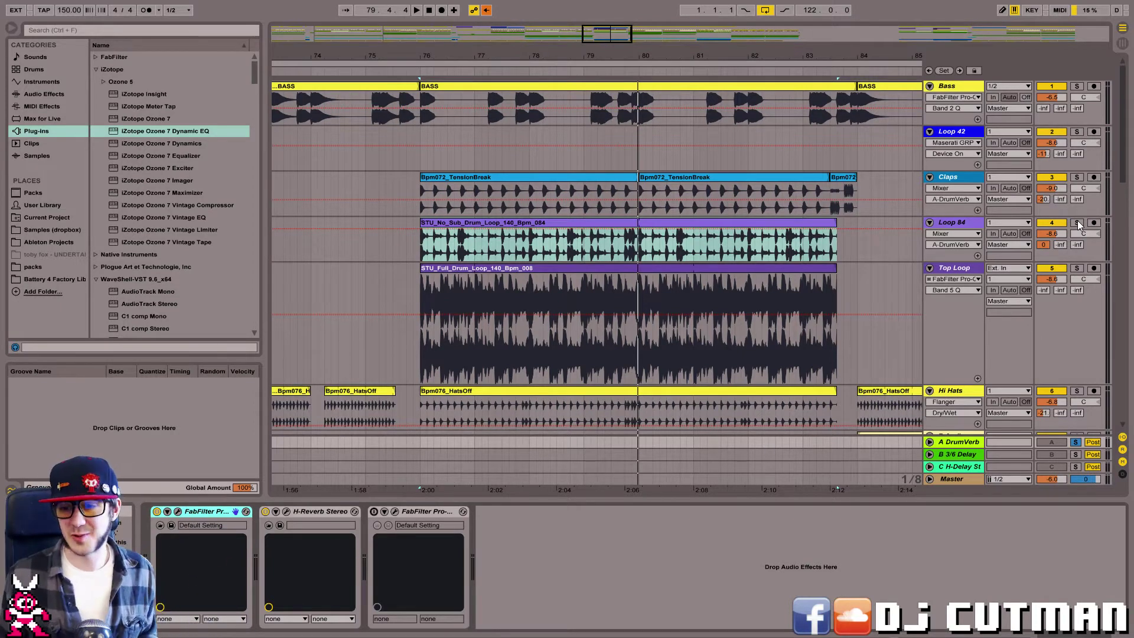
During full-mix playback, raise the Claps track volume to -6.8 and set its A DrumVerb send to about -15.
key(space)
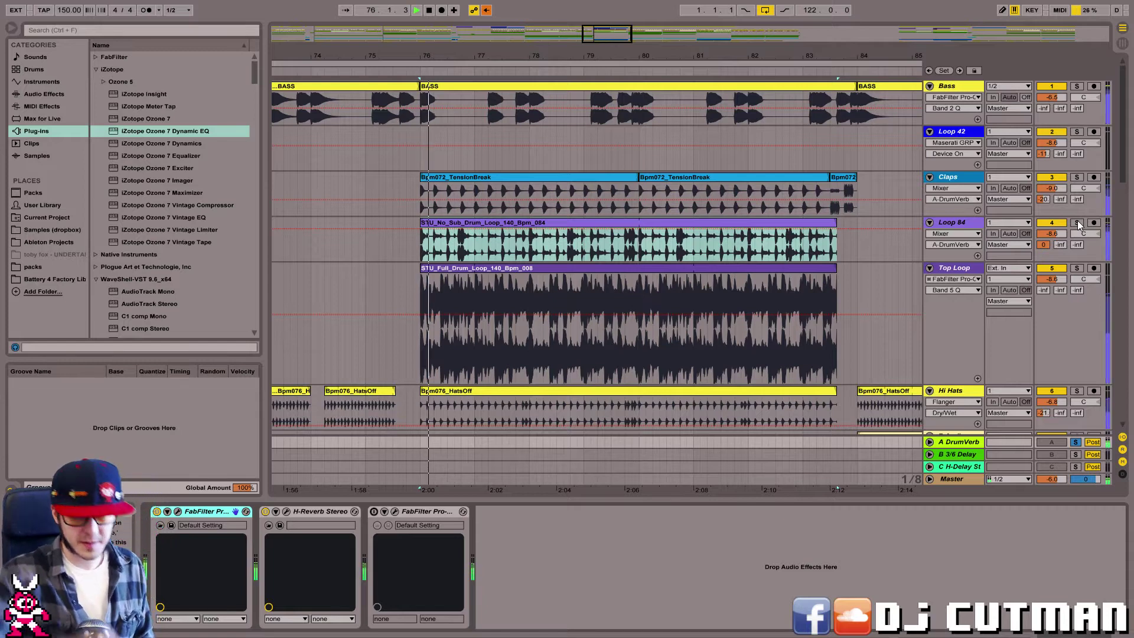
click(1077, 223)
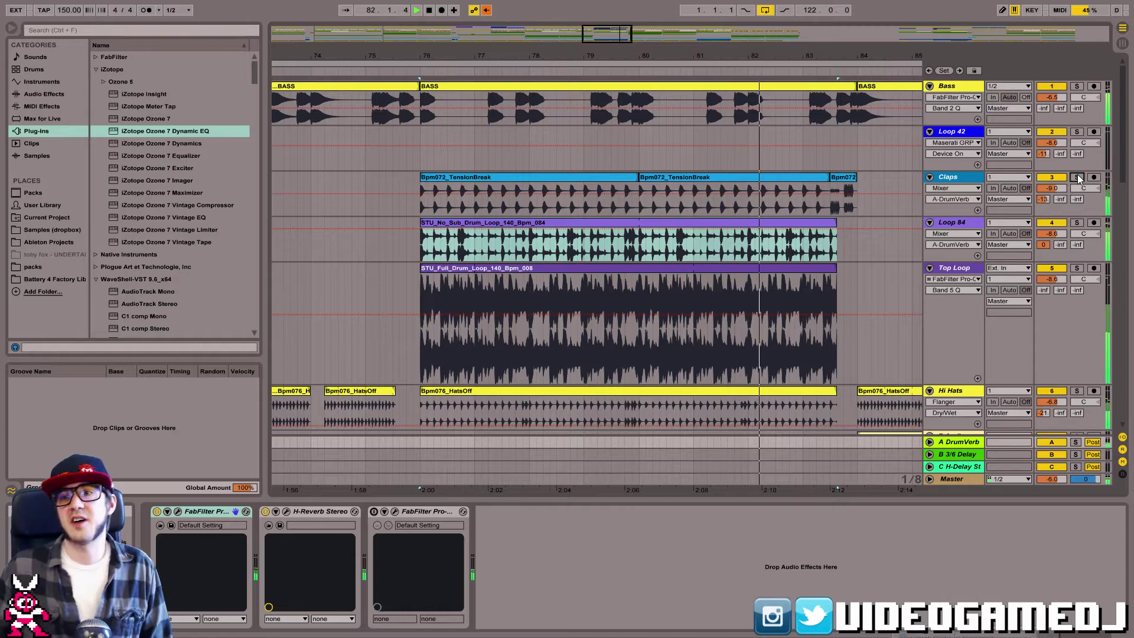
drag(1063, 186, 1062, 182)
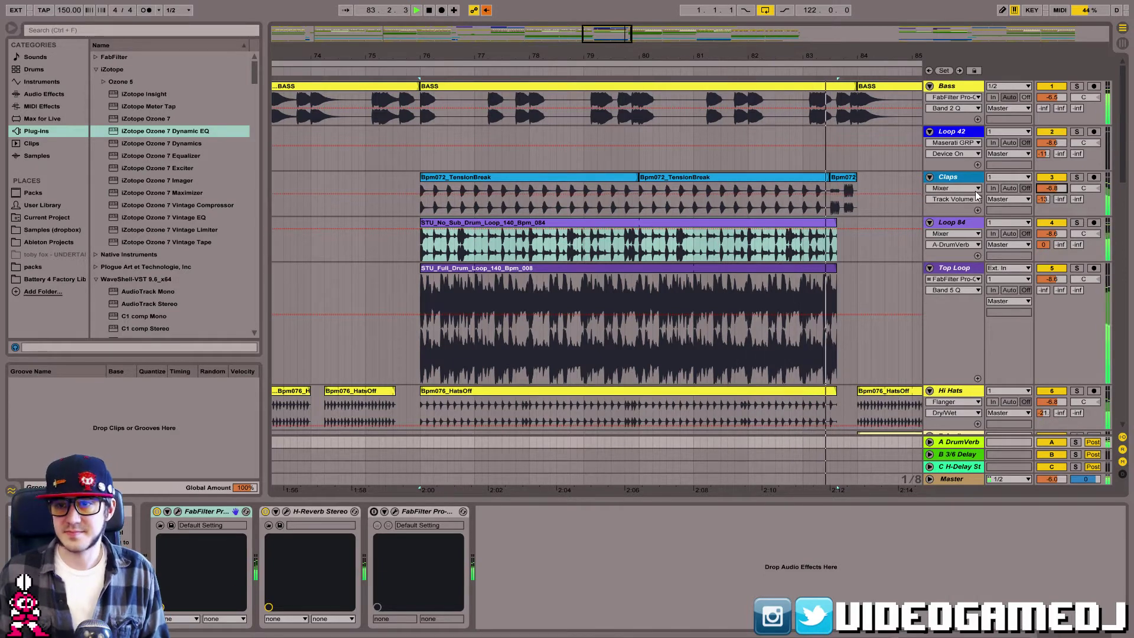
click(611, 176)
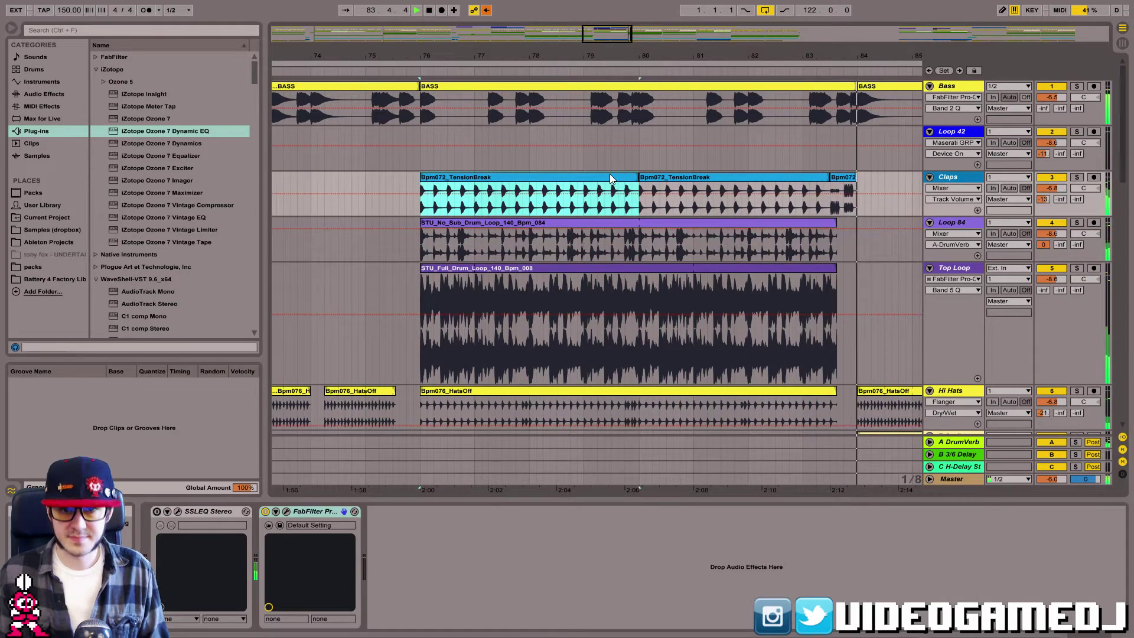
click(1042, 199)
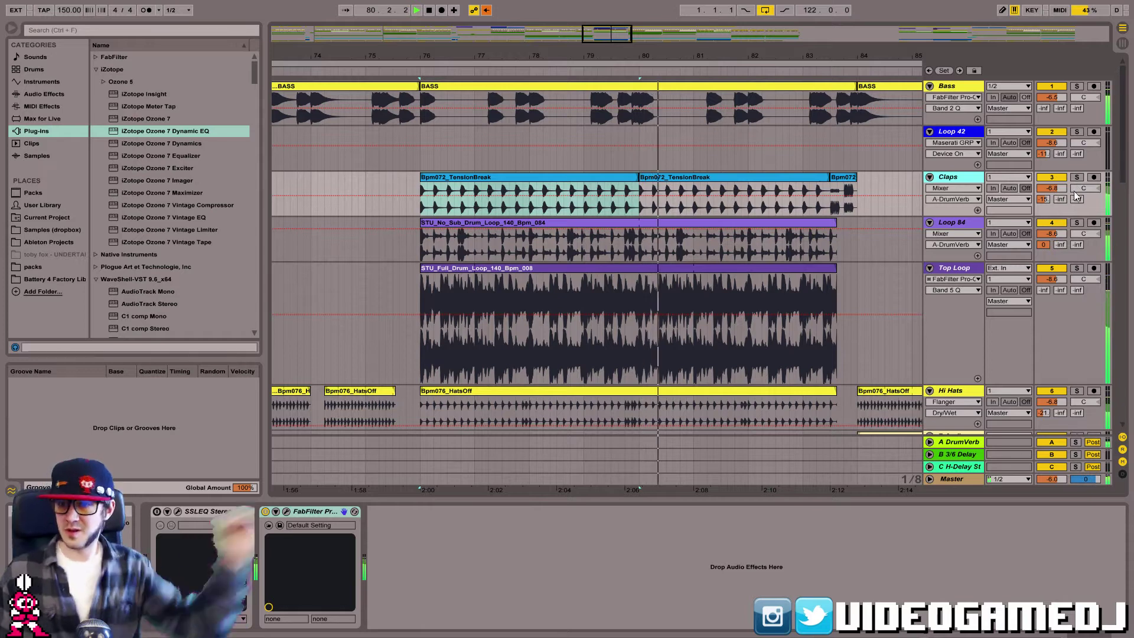
Open the L2 limiter on the Master, check its threshold and level meters during playback, and close it.
click(954, 479)
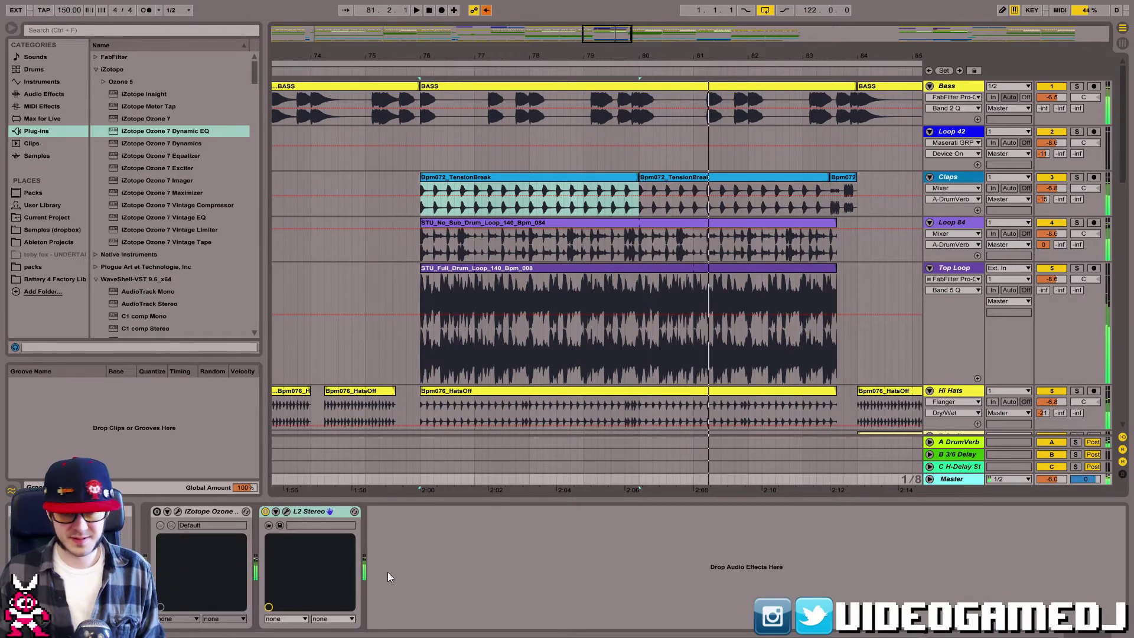
click(287, 511)
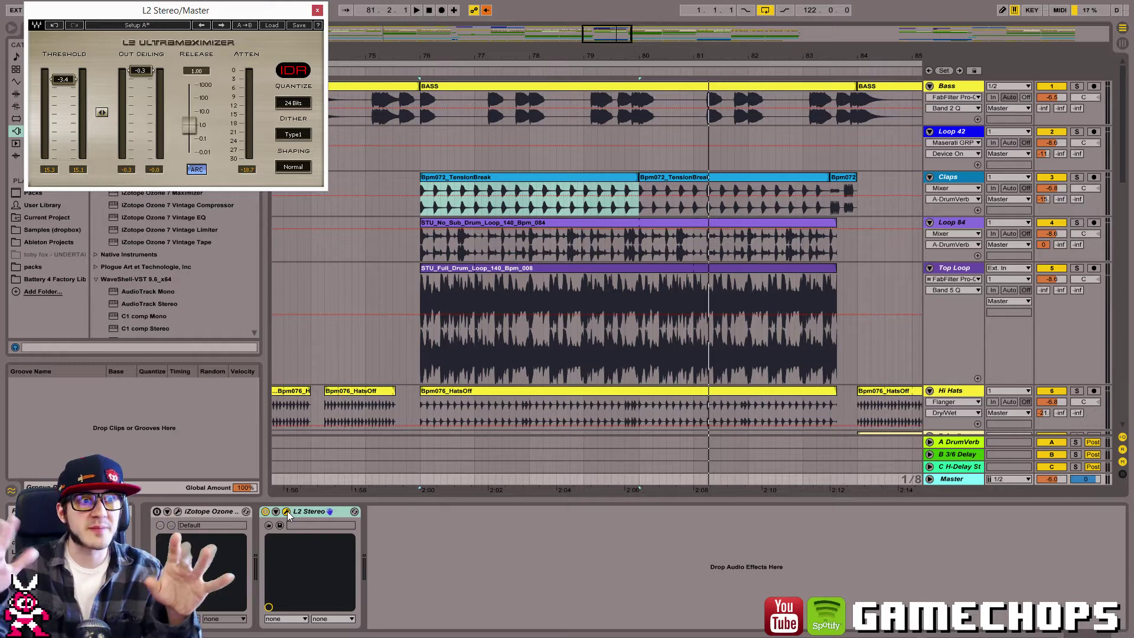
key(space)
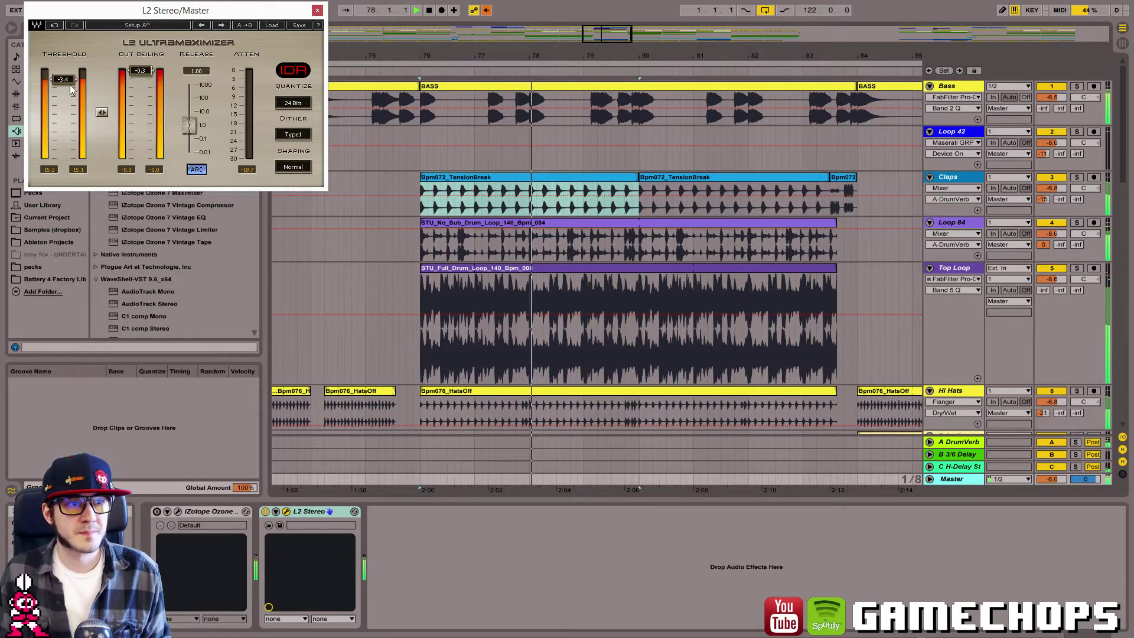
click(317, 11)
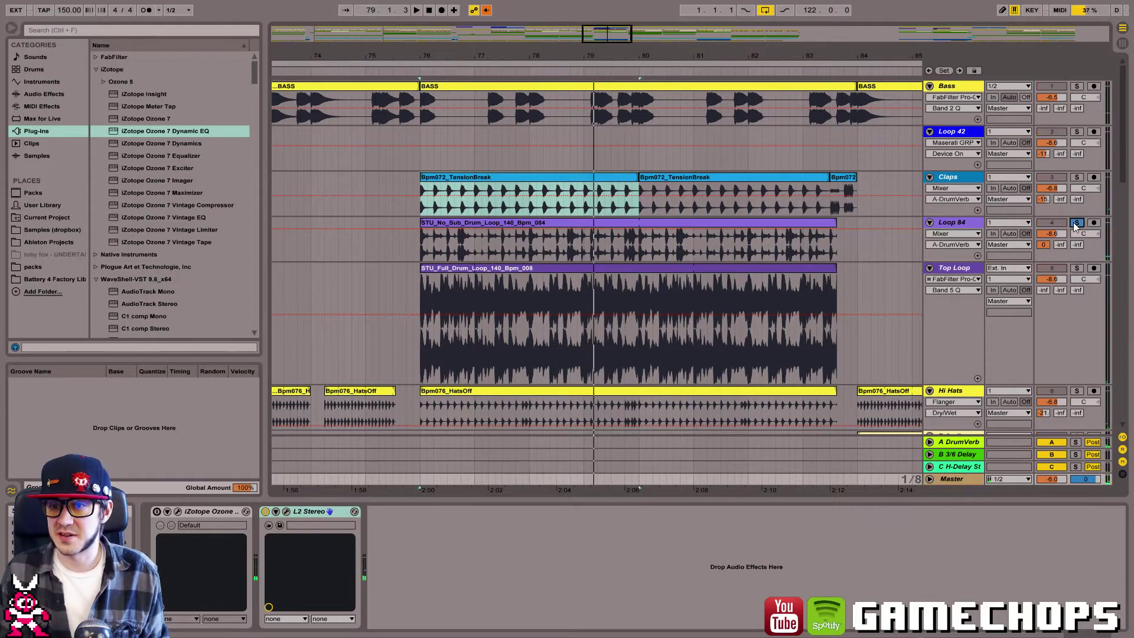
Lower the A DrumVerb send to -10 on Loop 84 and to -22 on Top Loop, and unsolo Top Loop.
click(963, 228)
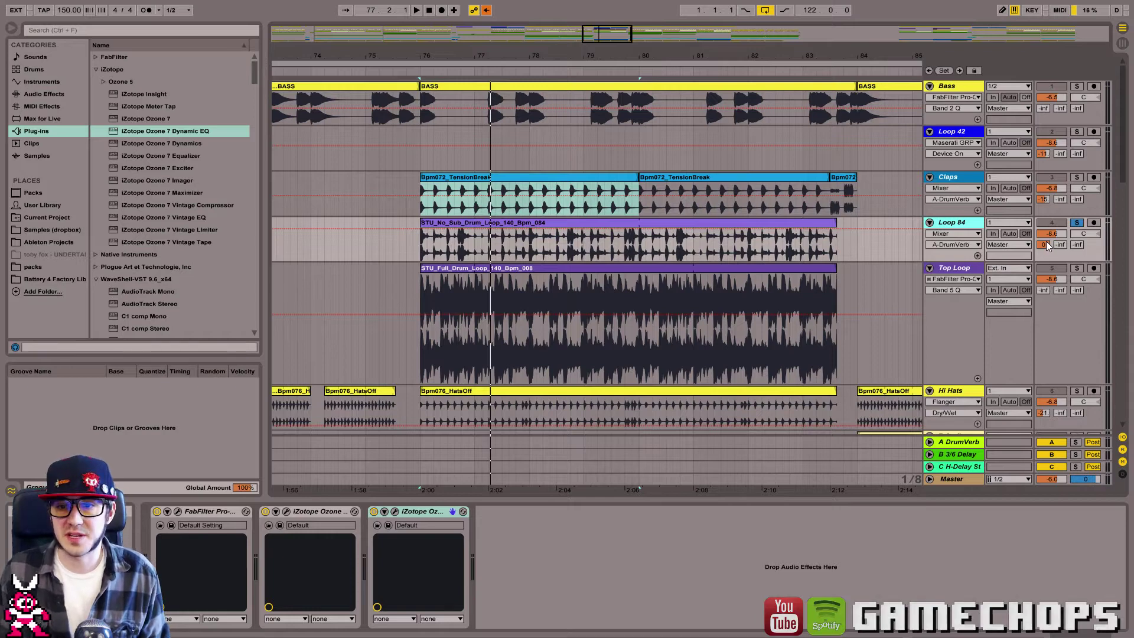
drag(1046, 242, 1063, 429)
key(space)
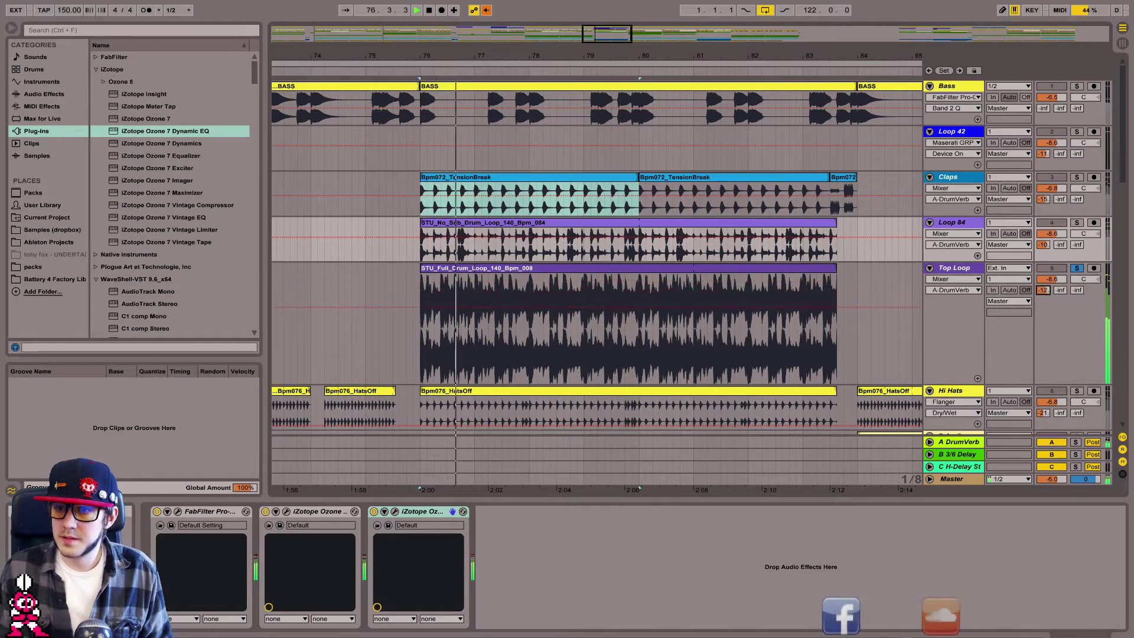
drag(1043, 290, 1042, 332)
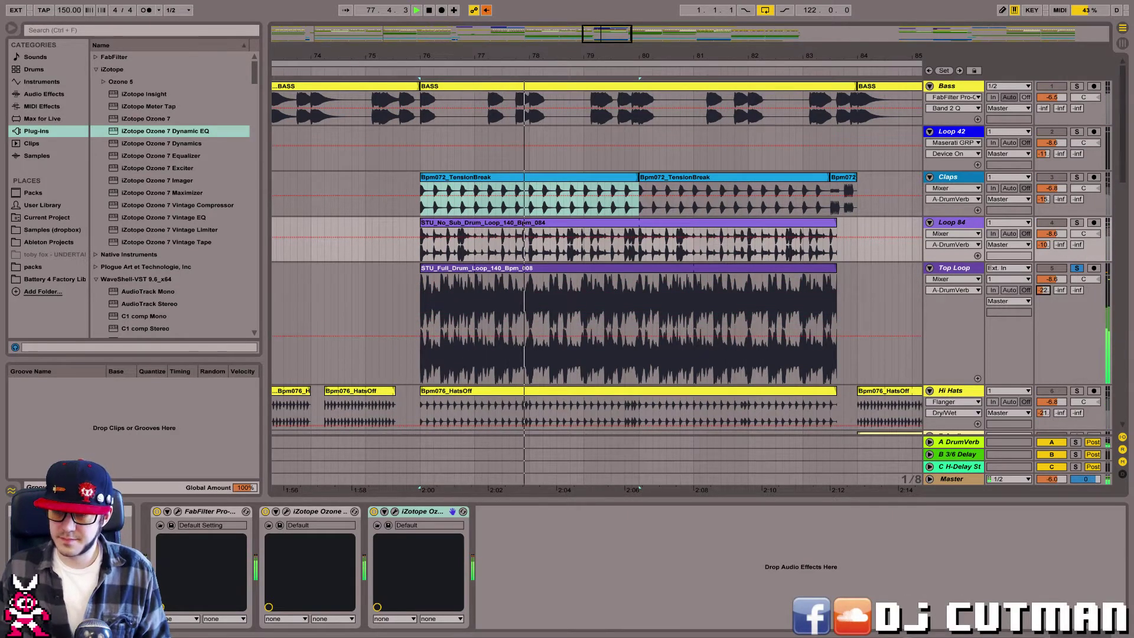
click(1076, 269)
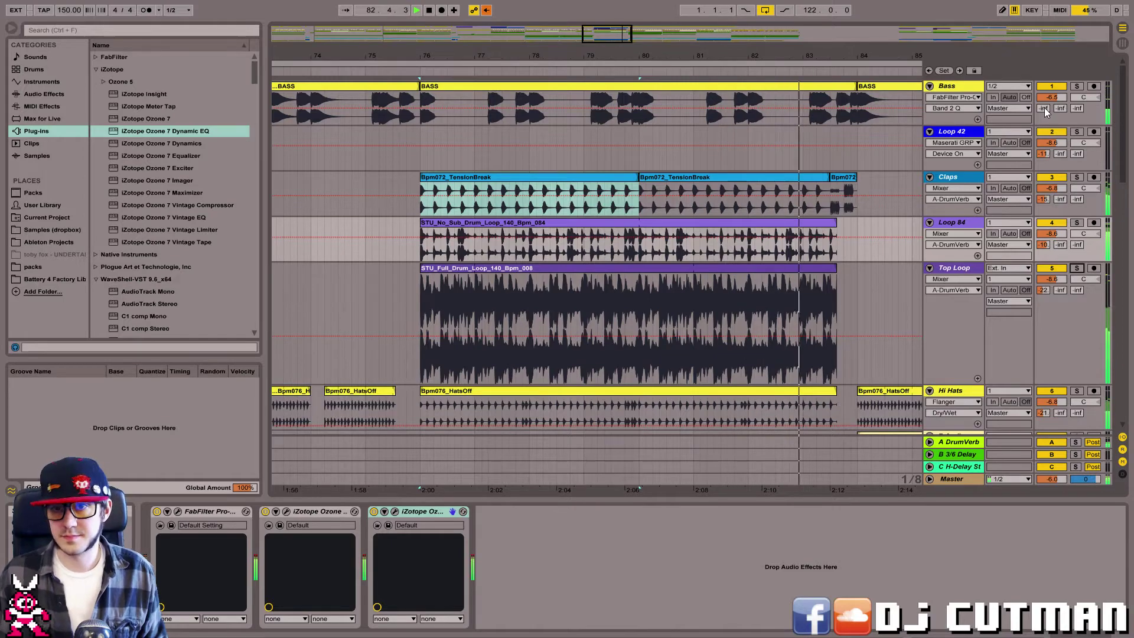
Stop playback and select the squwelch track's STU_No_Sub_Drum_Loop_140_Bpm_071 clip that starts at bar 76.
drag(1124, 146, 1127, 205)
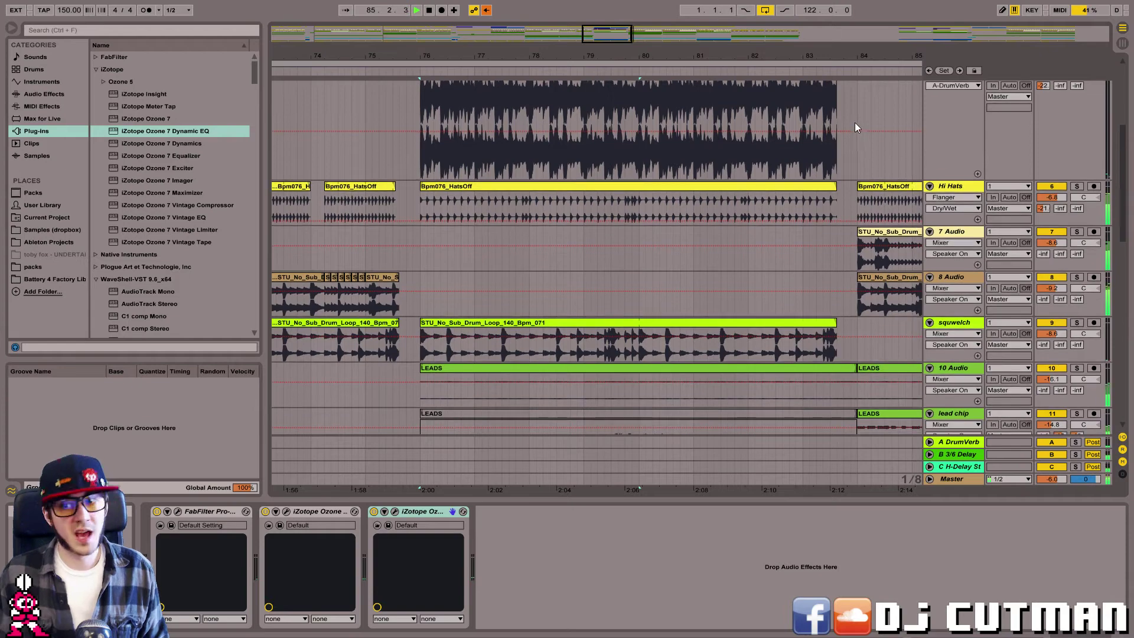
key(space)
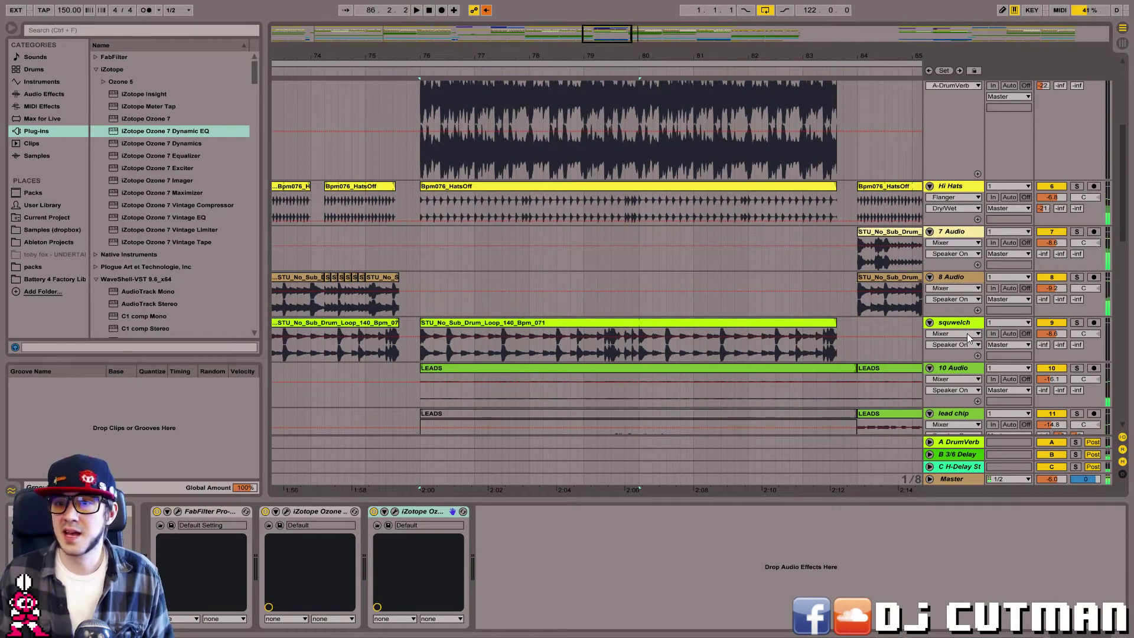
drag(588, 41, 694, 7)
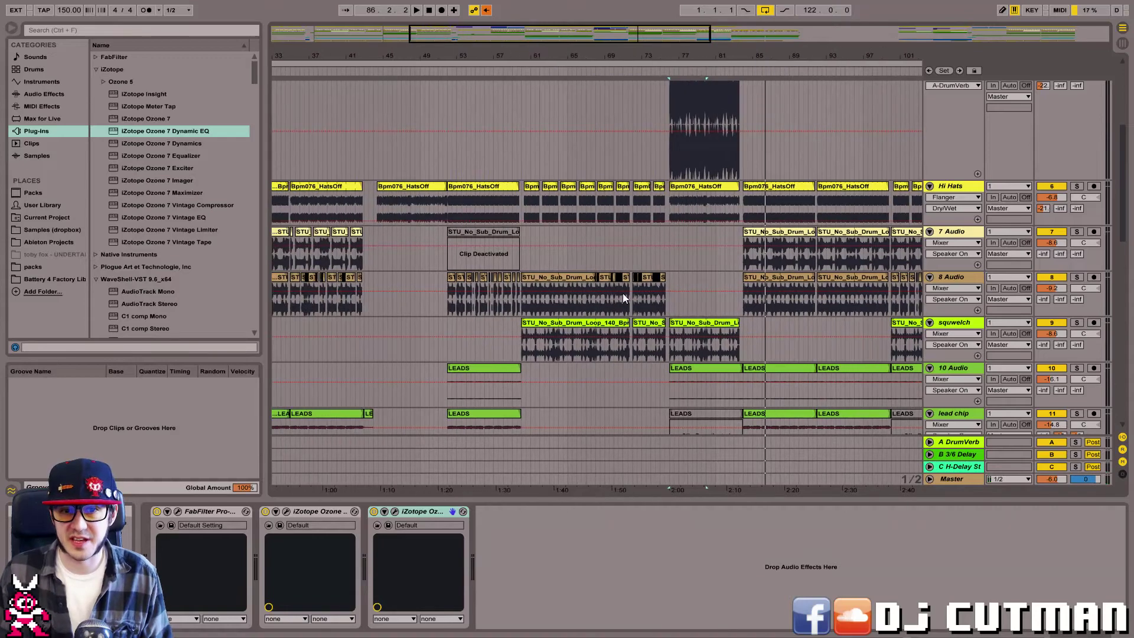
drag(619, 52, 429, 55)
drag(584, 56, 824, 59)
click(682, 324)
drag(636, 34, 620, 40)
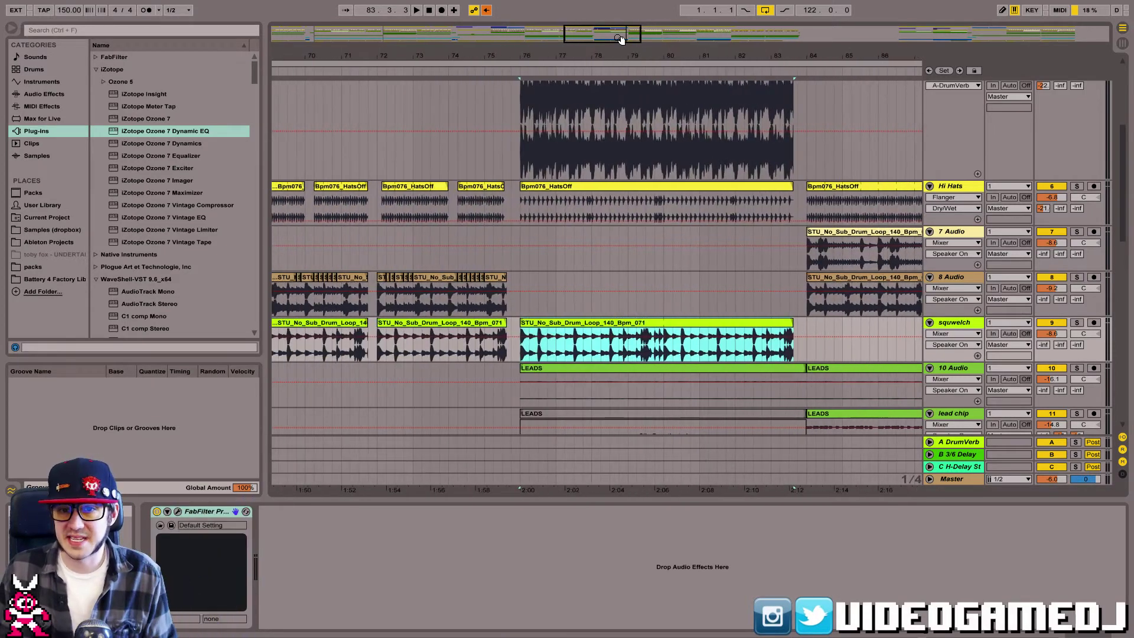
Solo the squwelch track, inspect its Pro-Q 2 low cut during playback, close the EQ and stop playback.
click(1076, 323)
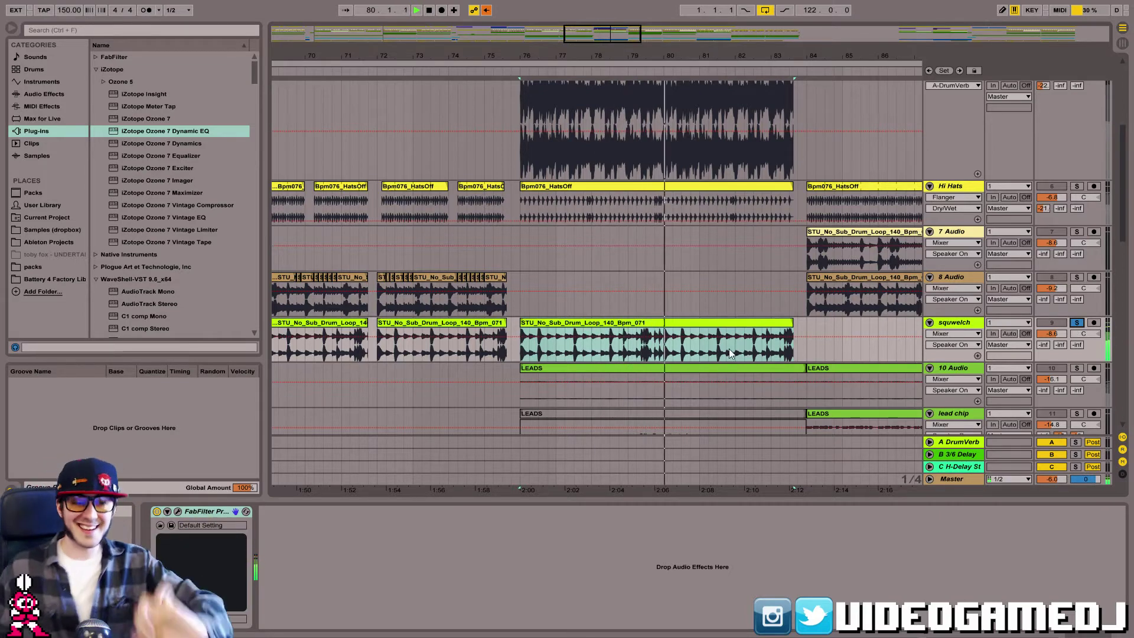
click(177, 511)
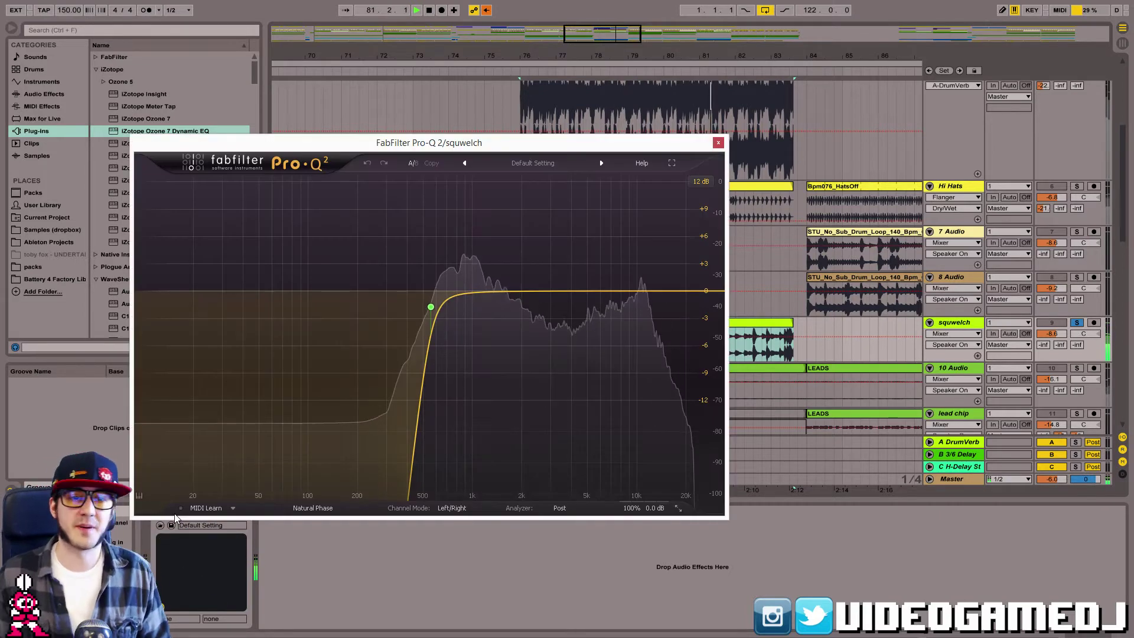
click(718, 142)
key(space)
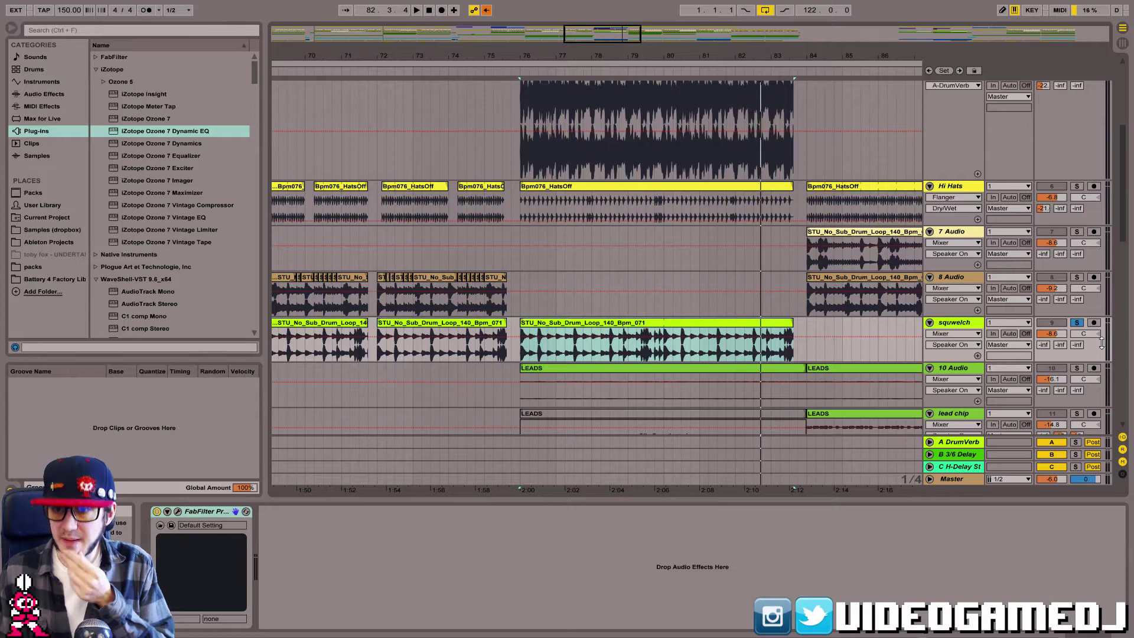
Solo the track named 0 and audition its RYTHM clip from bar 76, stopping playback after a few beats.
scroll(1126, 245, down, 2)
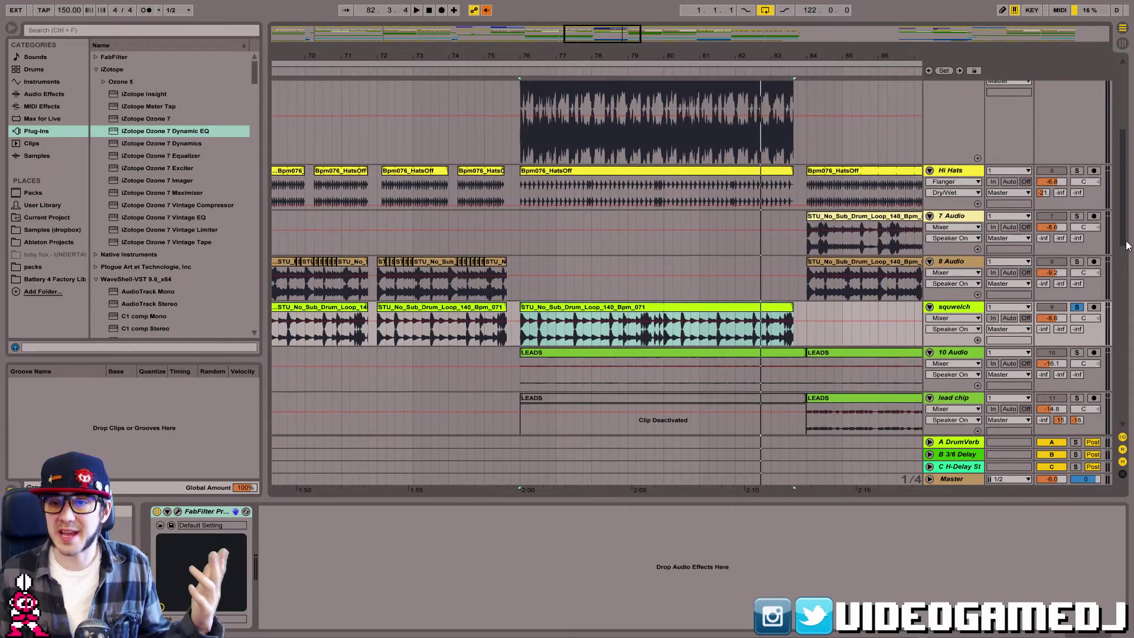
drag(1126, 245, 1133, 422)
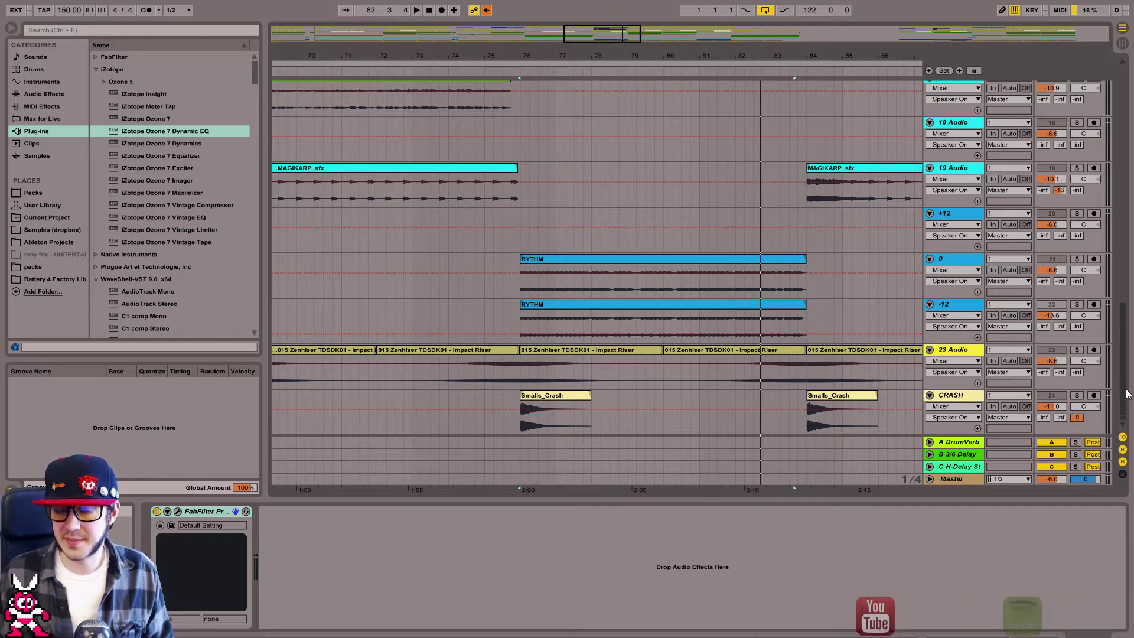
click(1076, 259)
key(space)
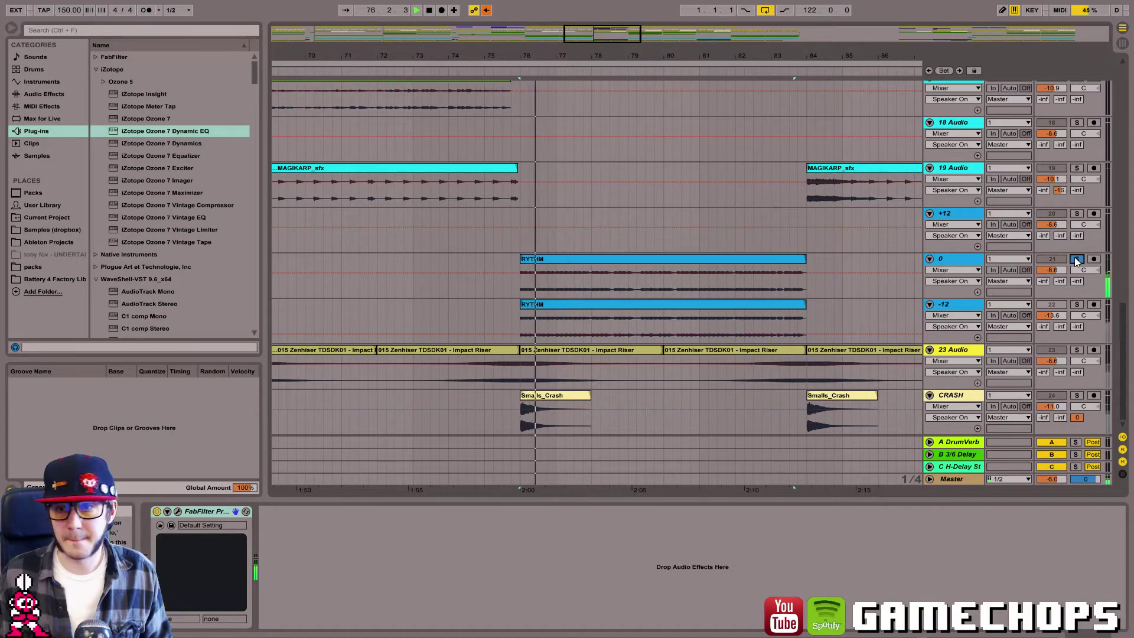
key(space)
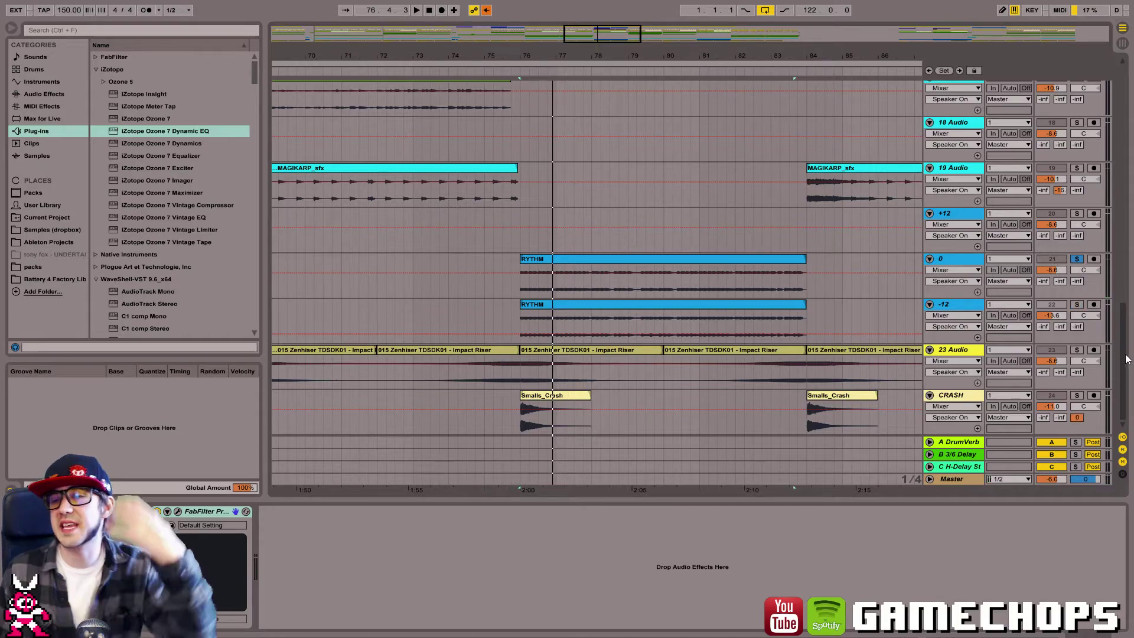
mouse_move(1127, 370)
mouse_down()
mouse_move(1114, 222)
mouse_move(1091, 147)
mouse_move(1129, 370)
mouse_up()
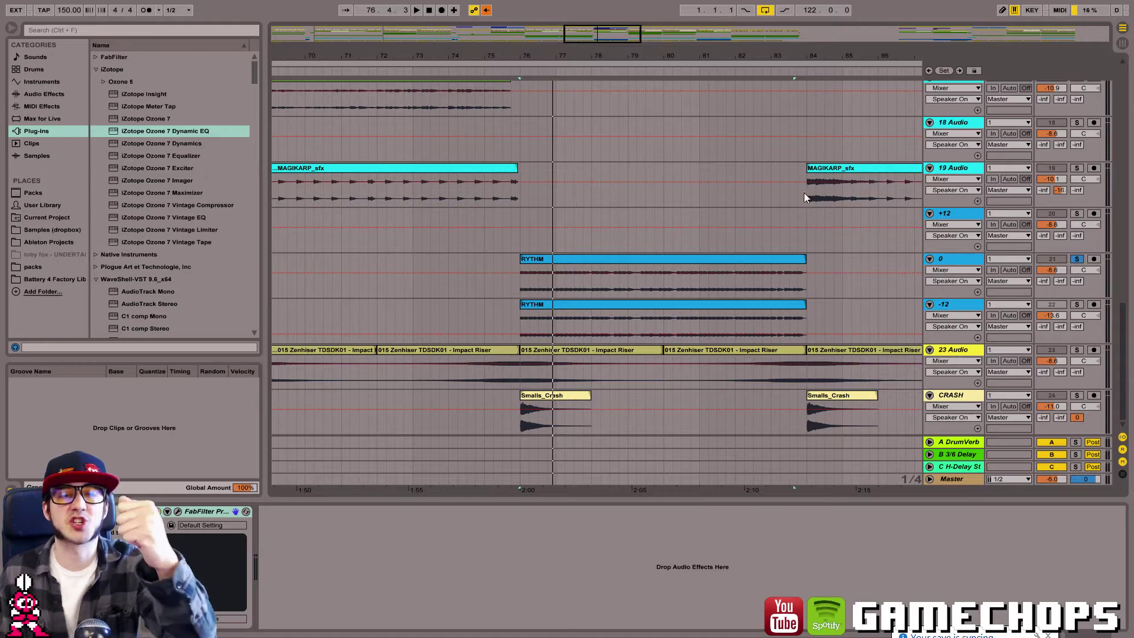
Select and play the 0 track's RYTHM clip, inspect its OTT compressor settings, toggle OTT's bypass and close its window.
click(707, 260)
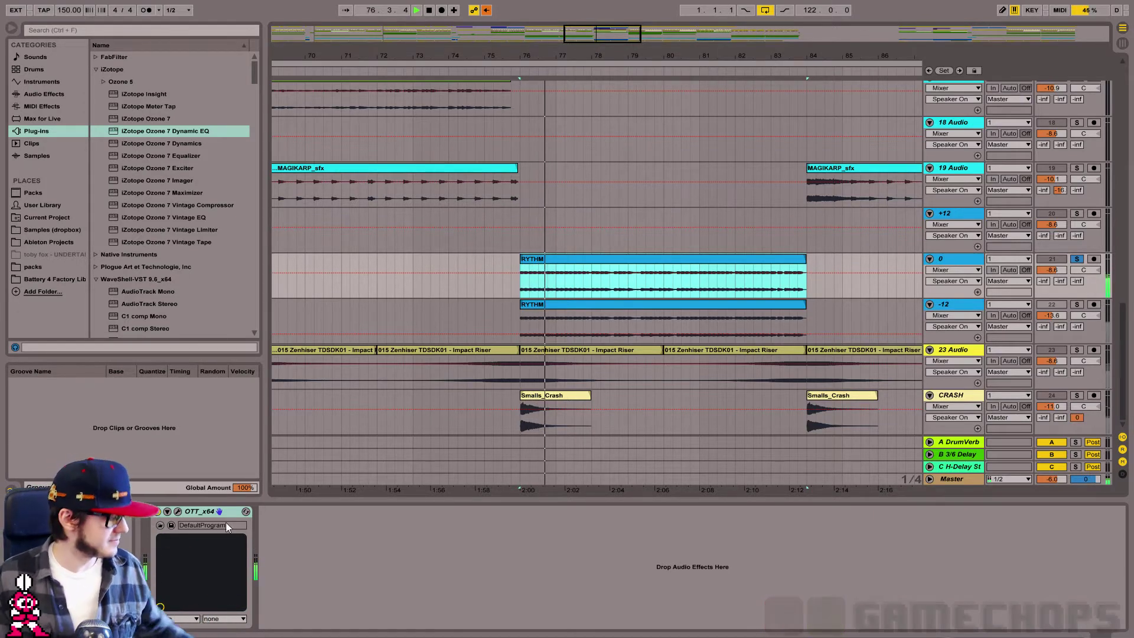
key(space)
click(173, 513)
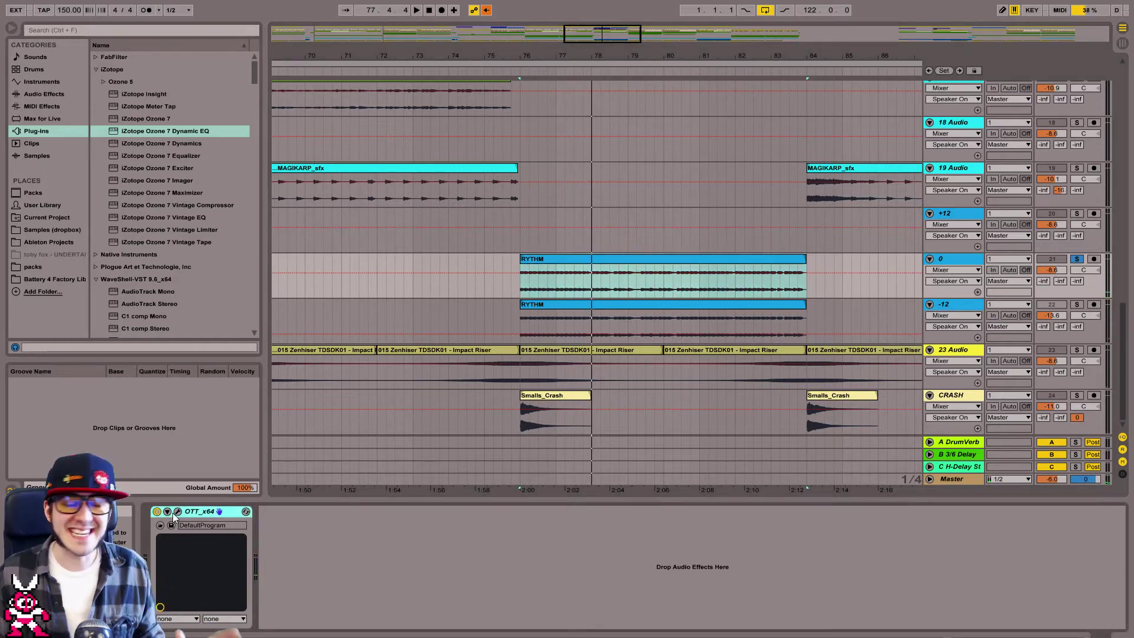
click(177, 512)
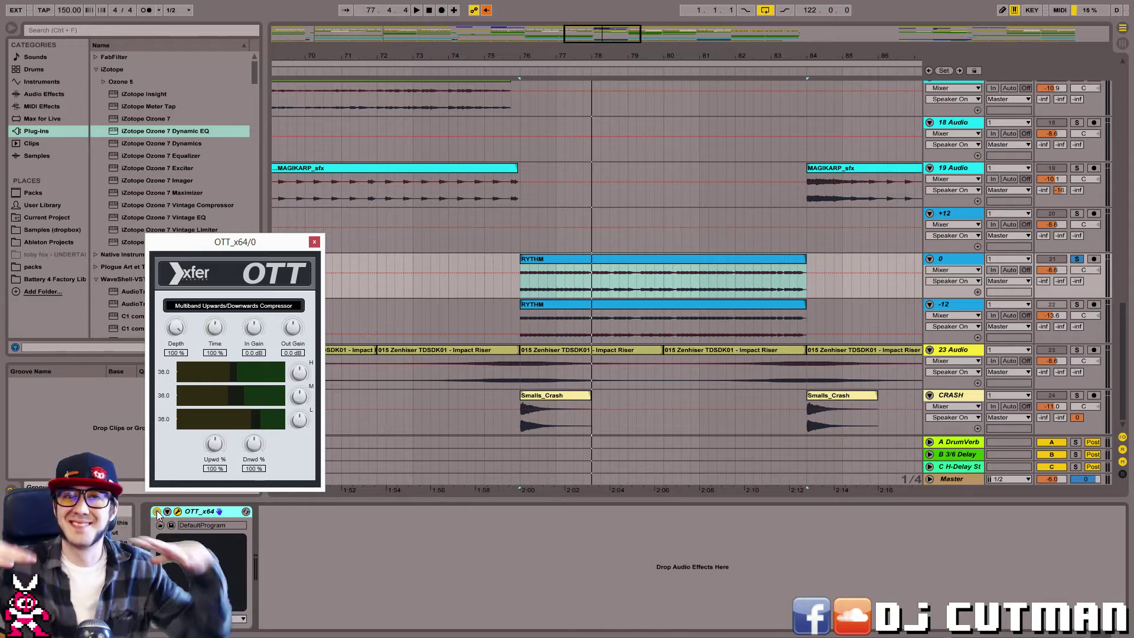
click(157, 511)
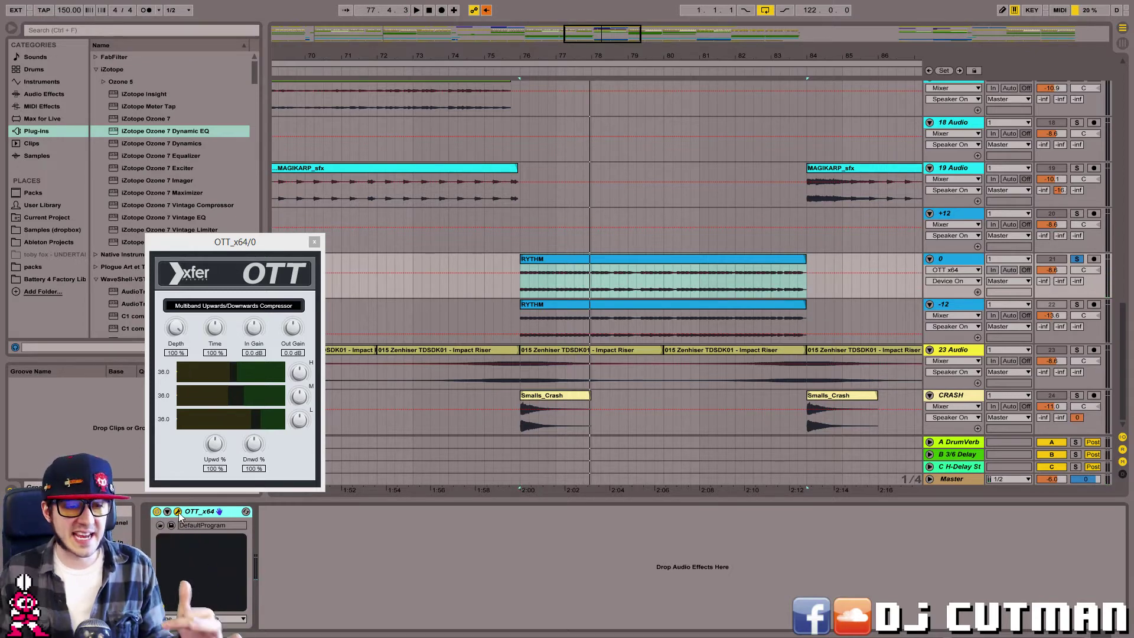
click(178, 512)
Search the plug-ins for pro-q, add FabFilter Pro-Q 2 after OTT on the 0 track and reposition its window.
text(pro-q)
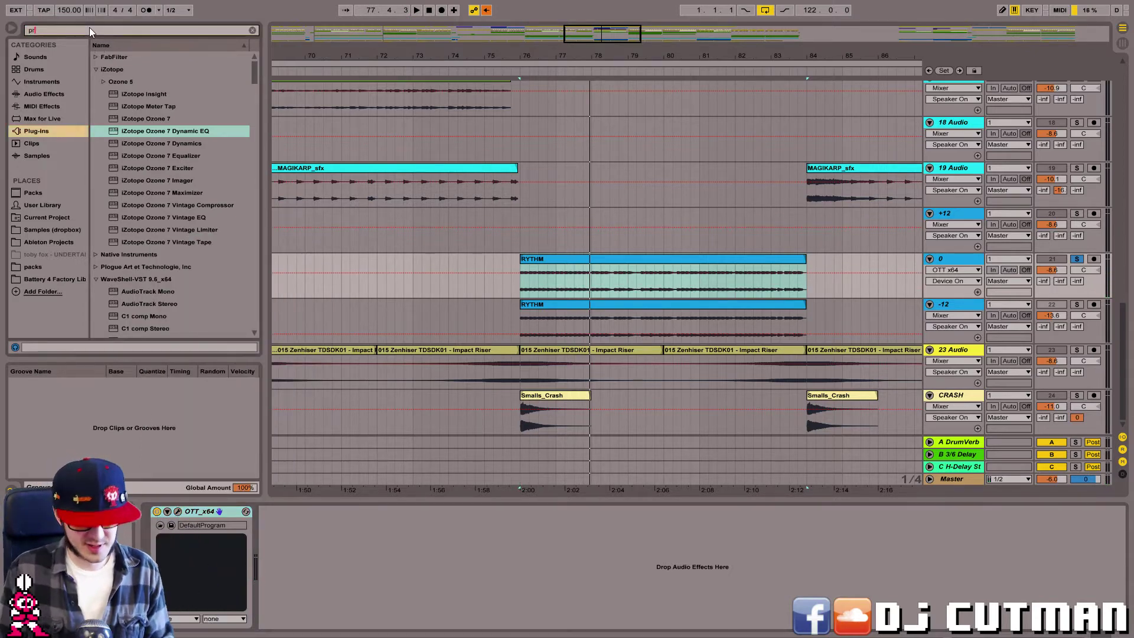
click(93, 58)
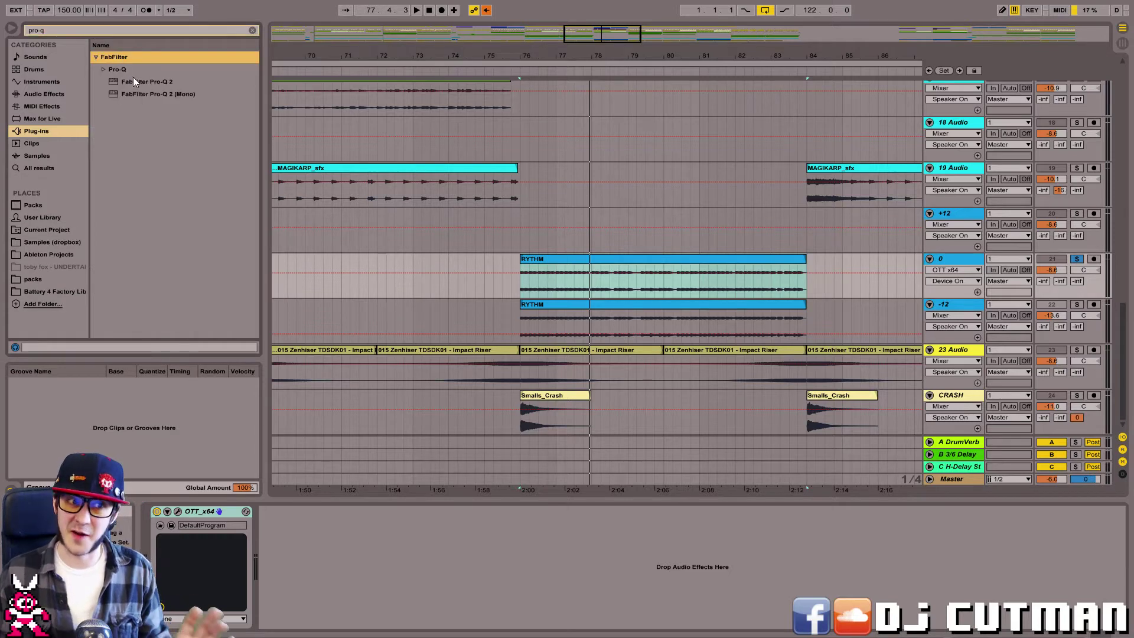
drag(133, 81, 188, 250)
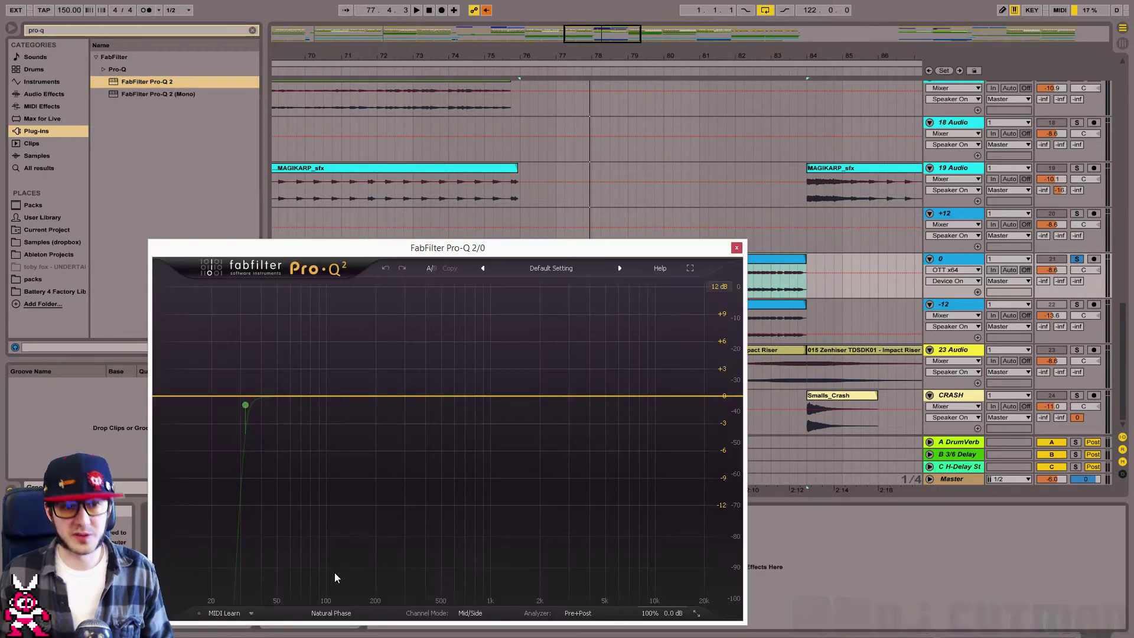
drag(344, 248, 690, 223)
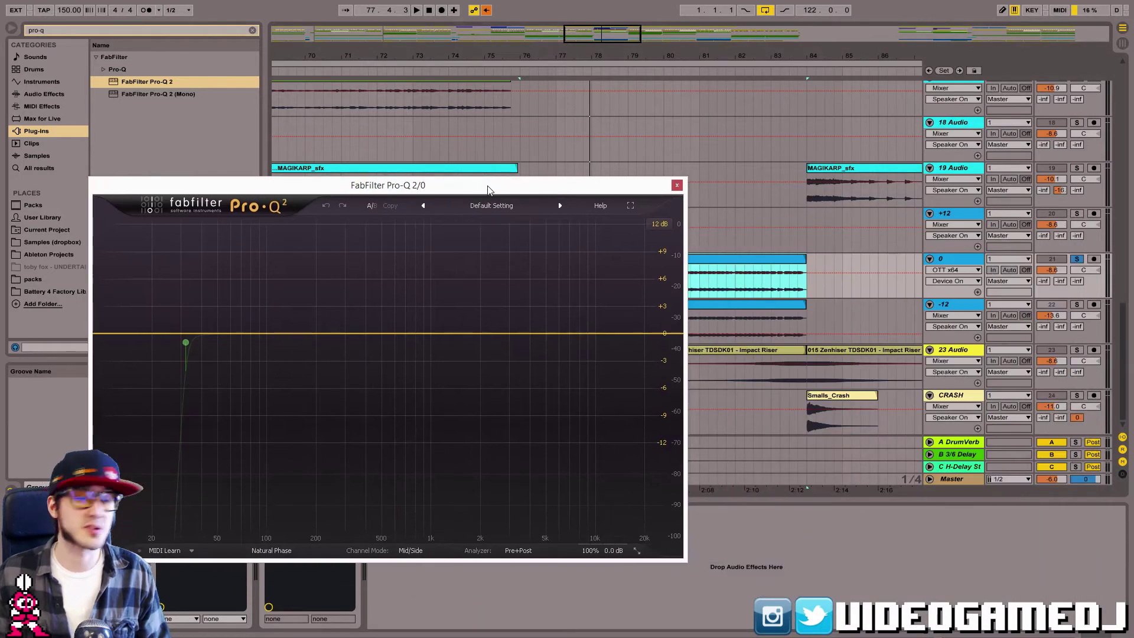
drag(913, 226, 501, 187)
drag(501, 187, 766, 79)
During playback, set Pro-Q 2's low cut to about 180 Hz, add a high cut near 16 kHz and boost a bell by 10.7 dB around 9.4 kHz.
key(space)
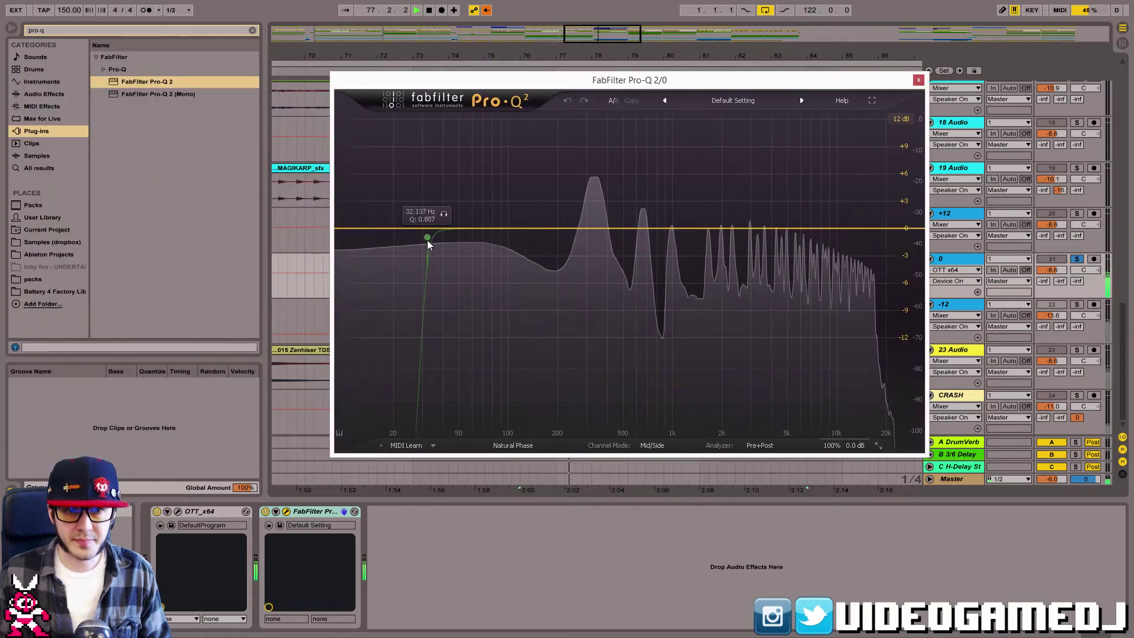
drag(428, 237, 551, 234)
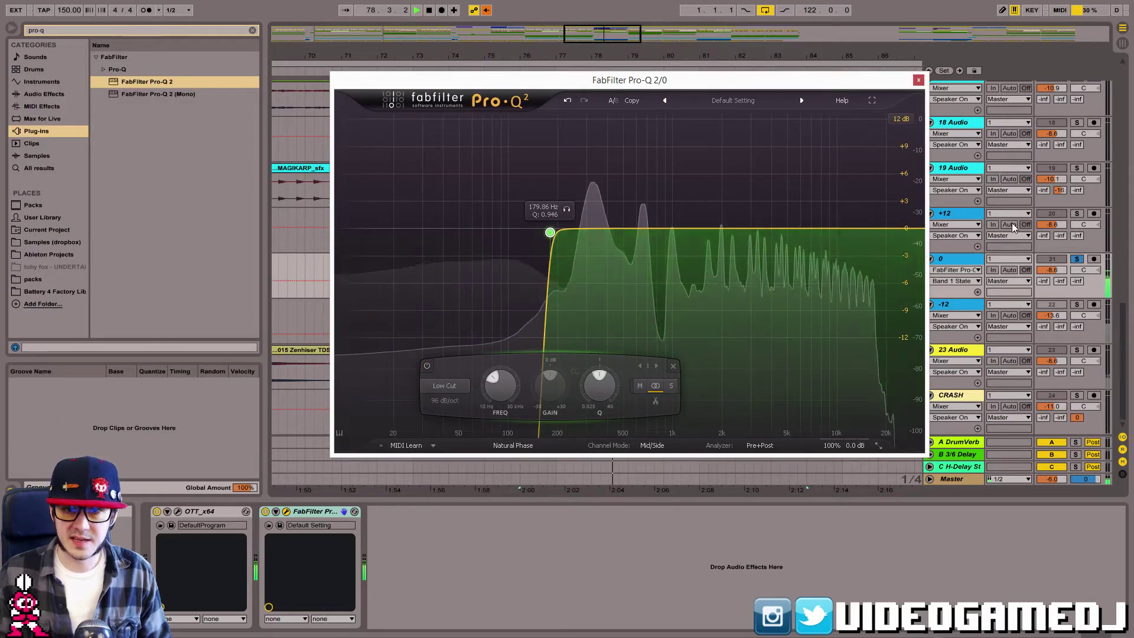
drag(896, 228, 832, 131)
click(675, 400)
click(679, 484)
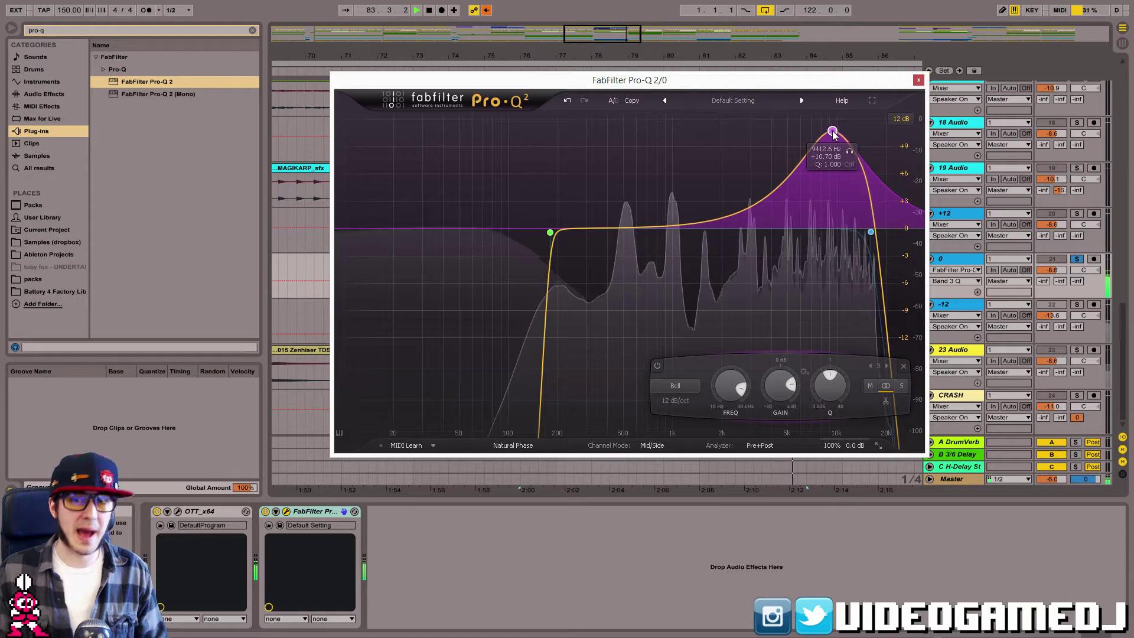
Change the 9.4 kHz bell band to a Notch, narrow its Q during playback and shift its frequency slightly higher.
key(space)
click(675, 385)
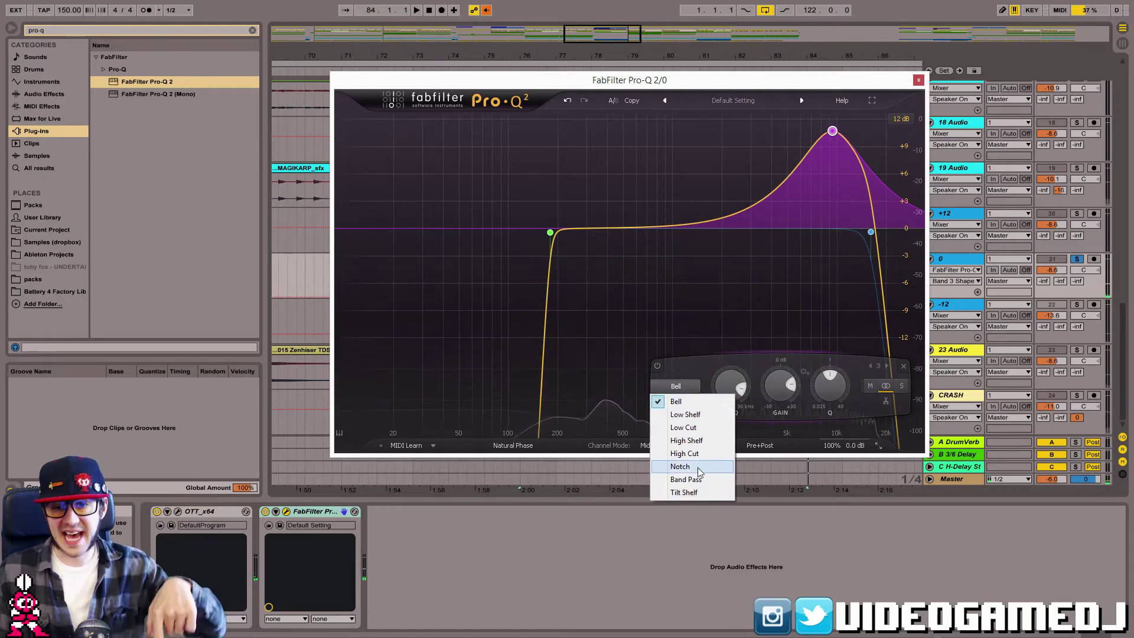
click(681, 466)
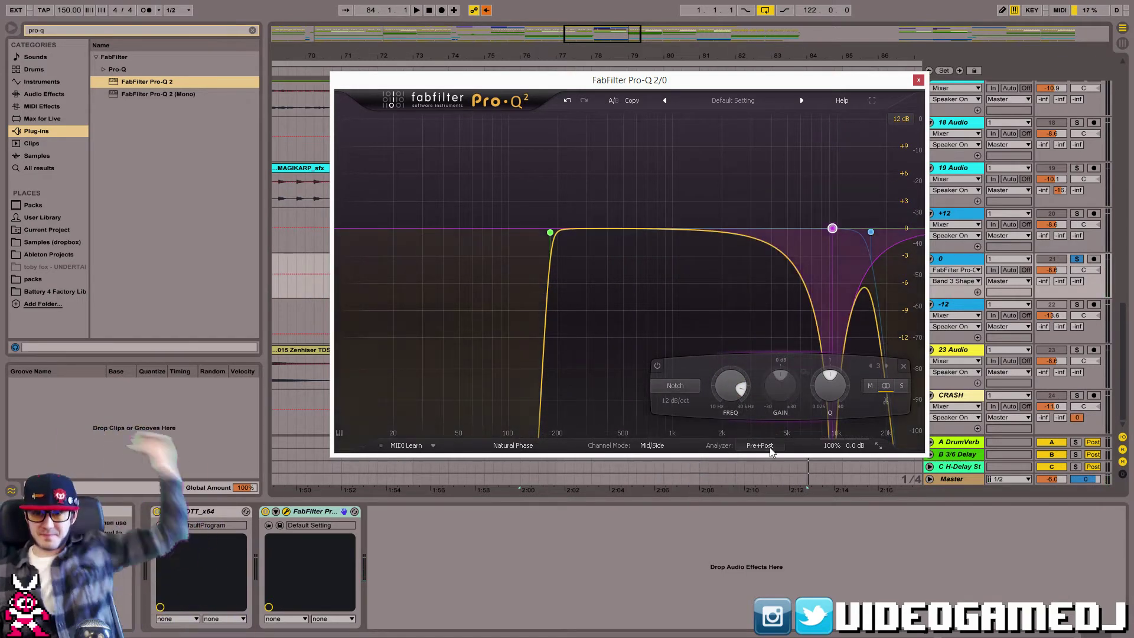
key(space)
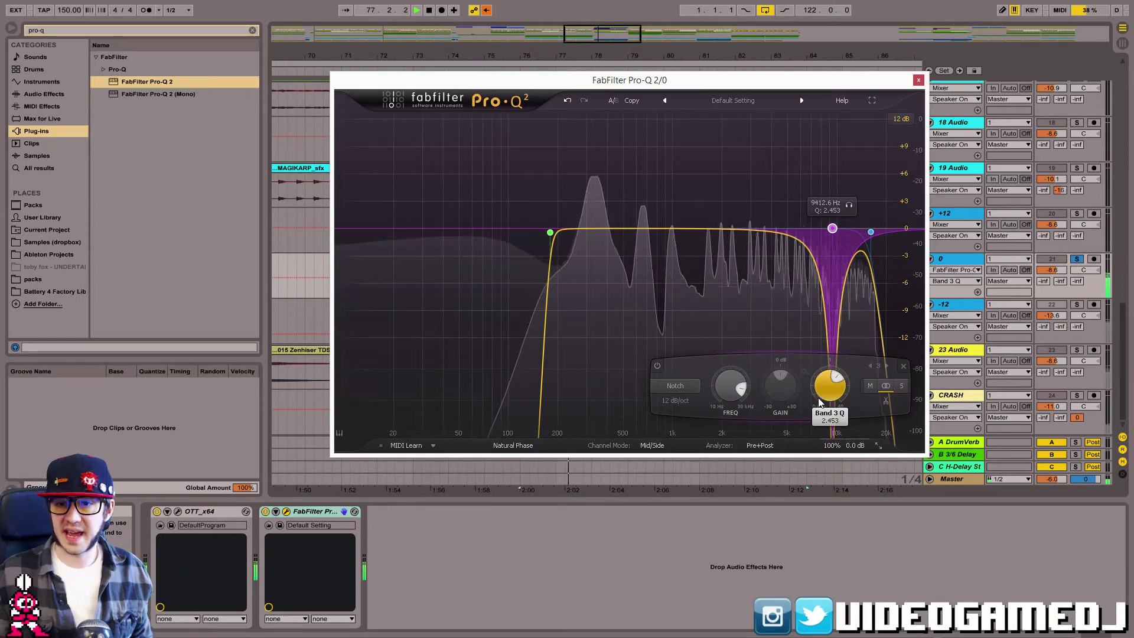
drag(818, 399, 818, 395)
click(828, 222)
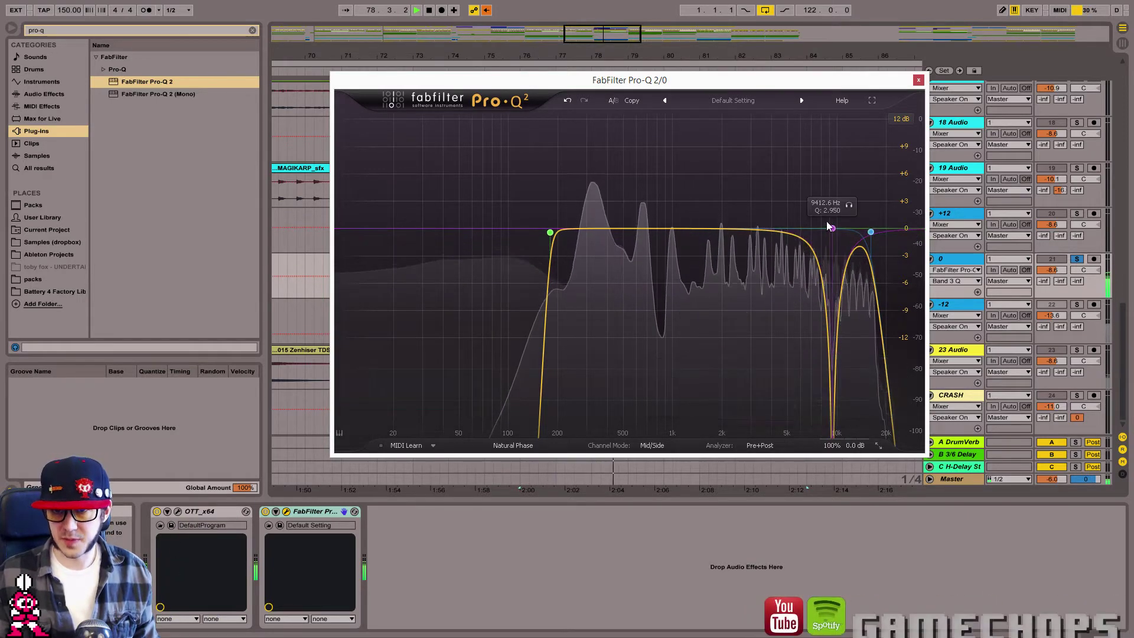
mouse_move(848, 205)
mouse_down()
mouse_move(835, 203)
mouse_move(859, 205)
mouse_up()
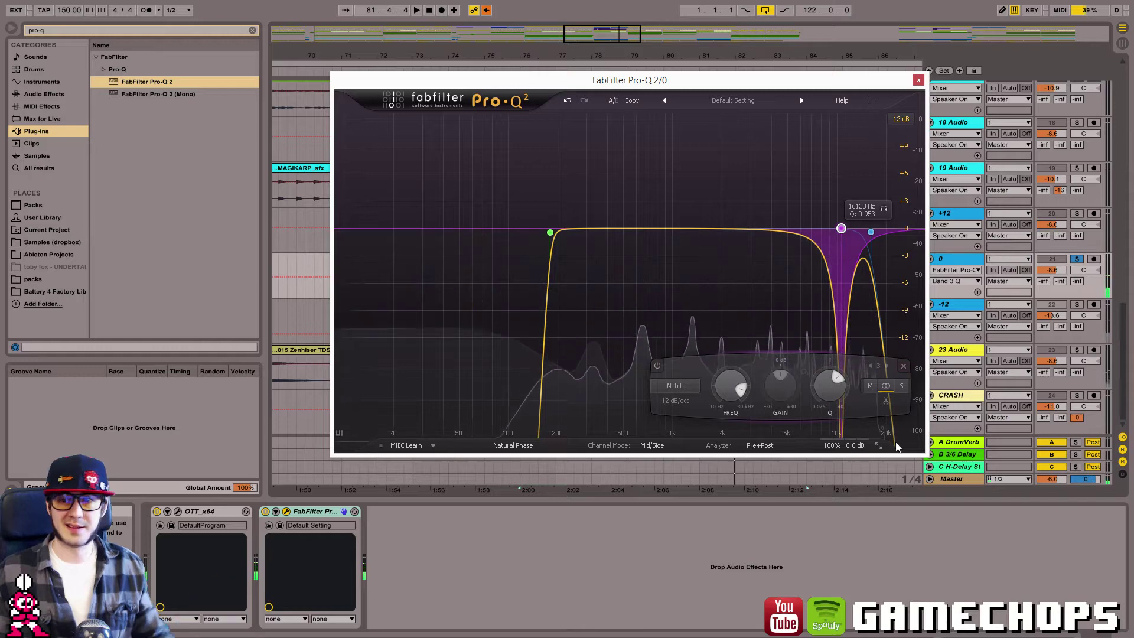
Toggle the notch band's bypass to compare the sound, leave it enabled with a narrower Q, and stop playback.
click(659, 365)
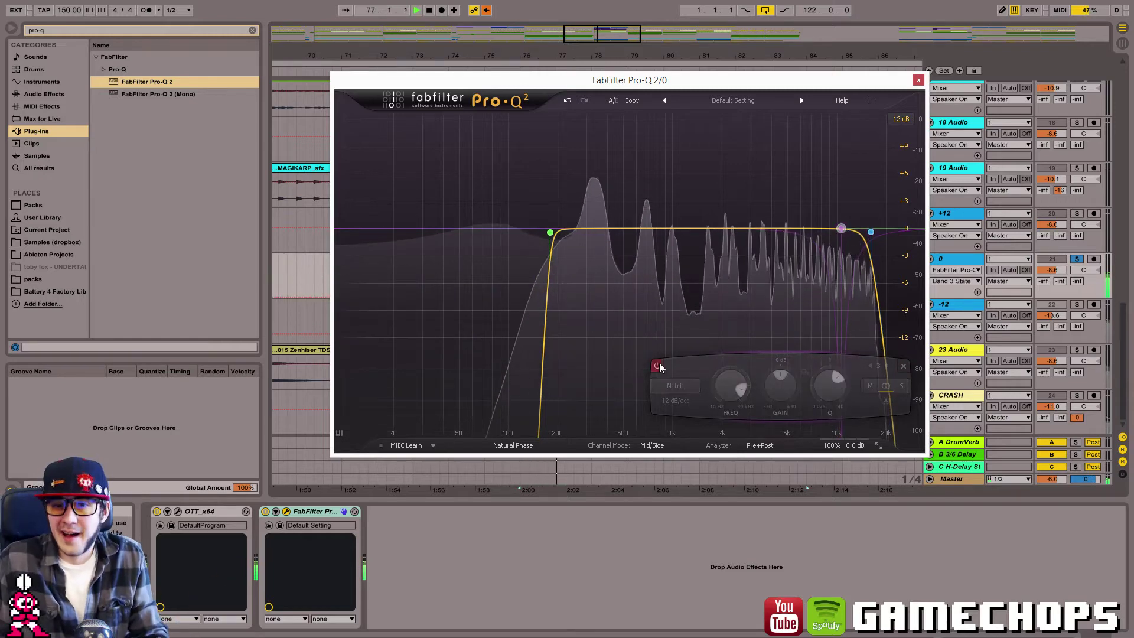
click(659, 365)
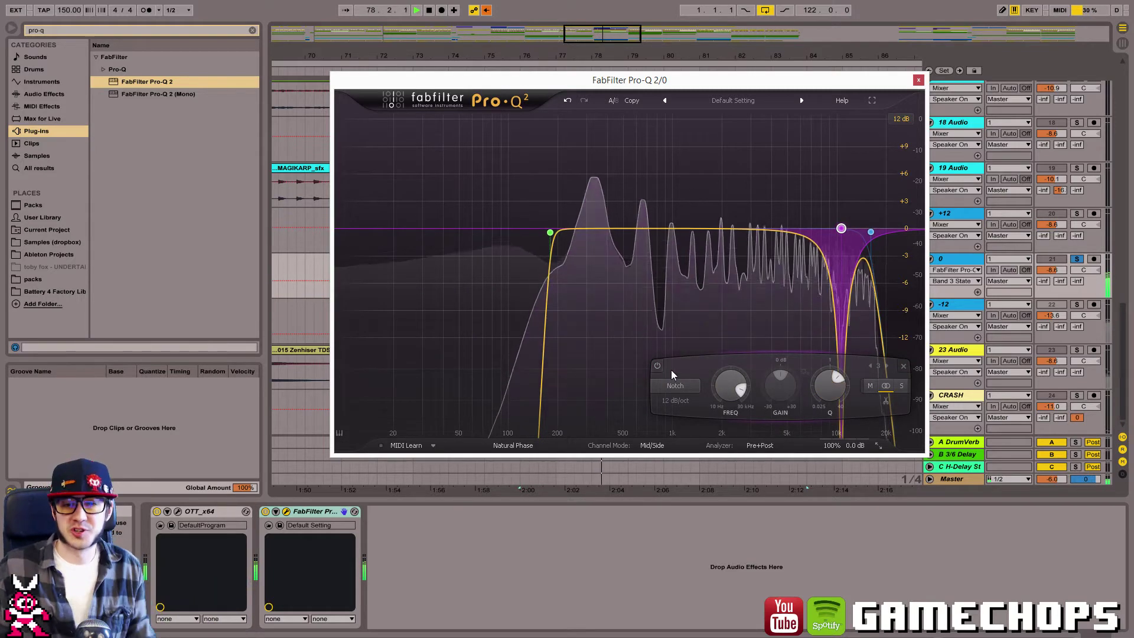
click(657, 367)
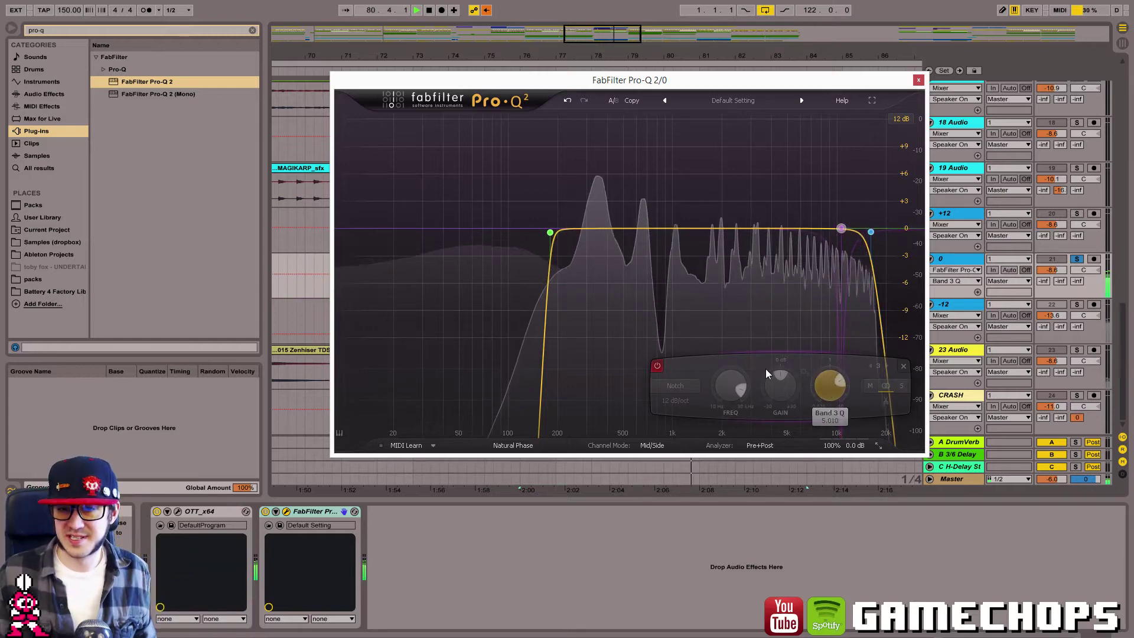
click(658, 367)
click(828, 385)
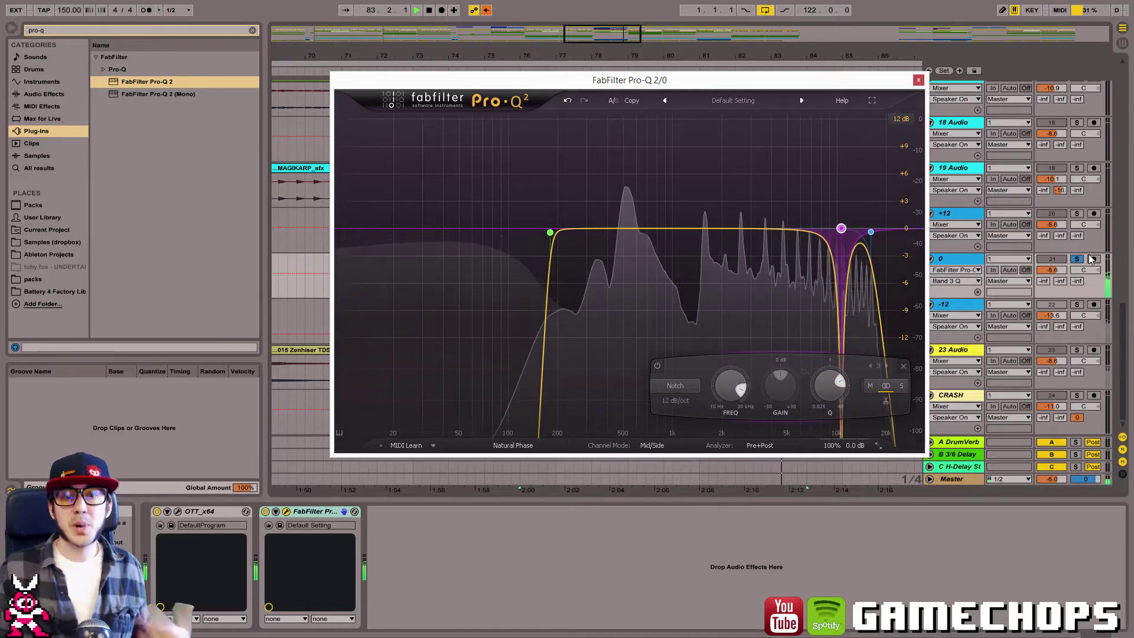
key(space)
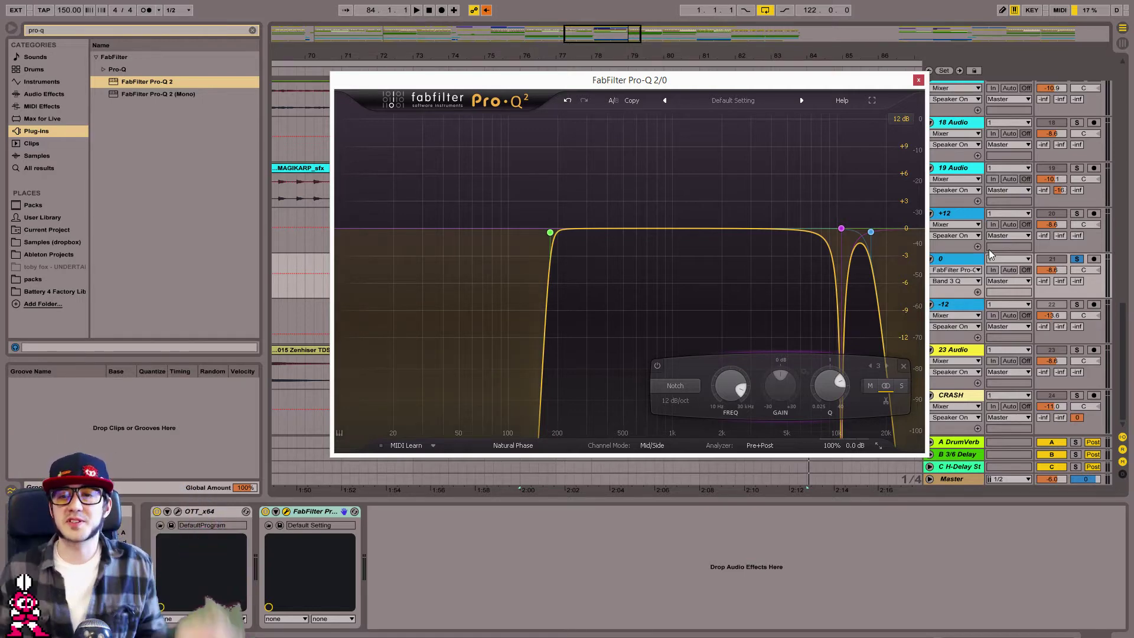
Solo and play the -12 track, close the 0 track's EQ, select the -12 track and solo the 0 track alongside it.
click(1076, 305)
key(space)
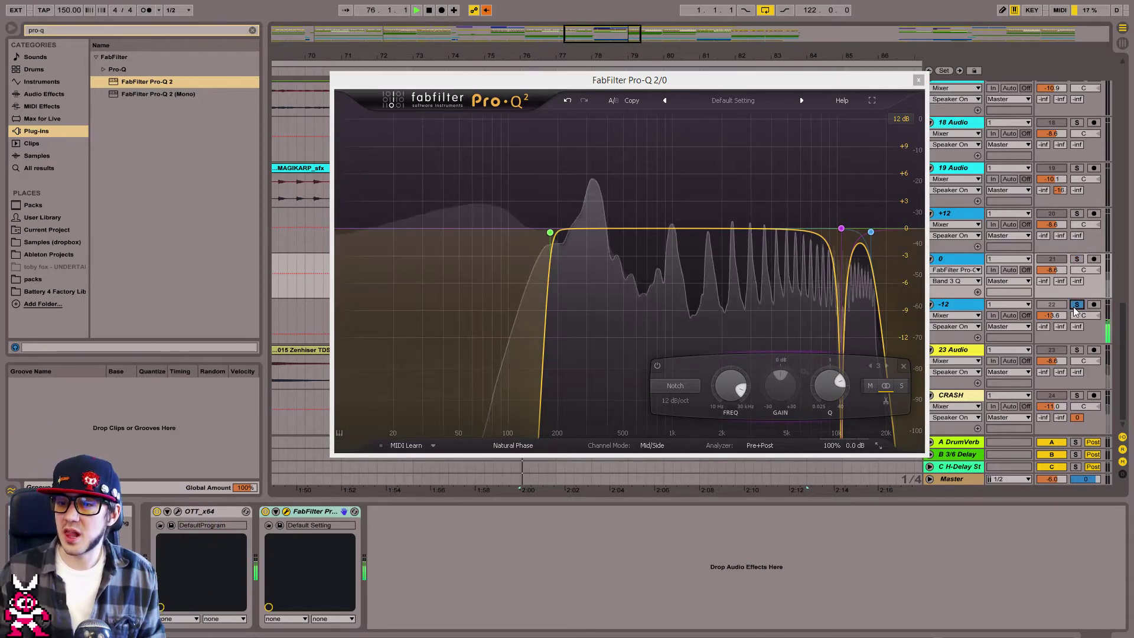
click(917, 80)
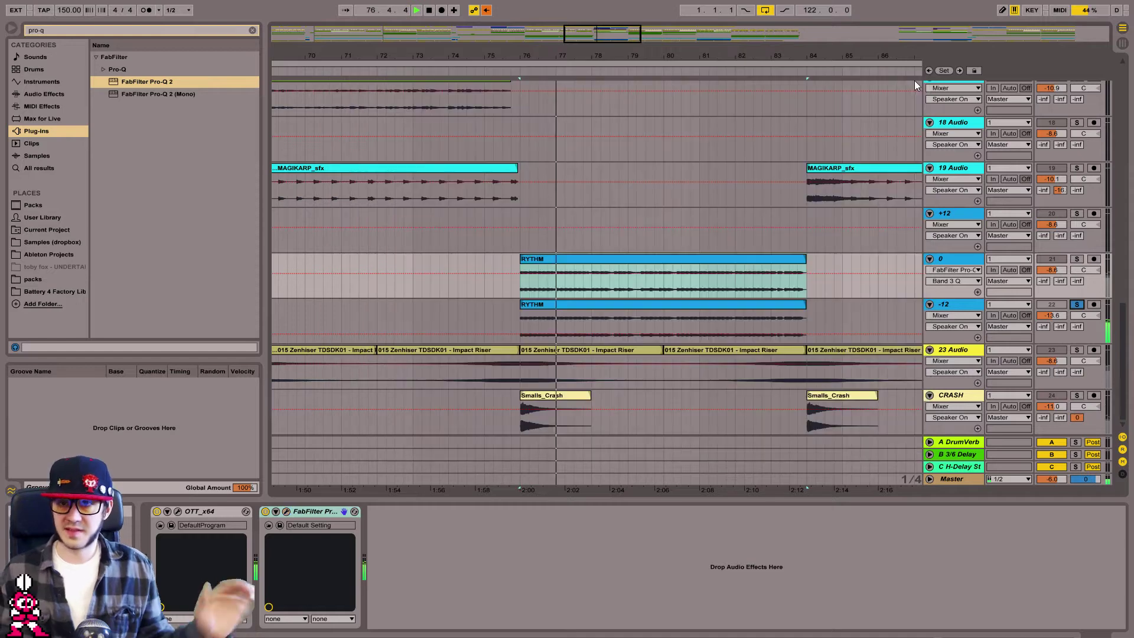
click(945, 305)
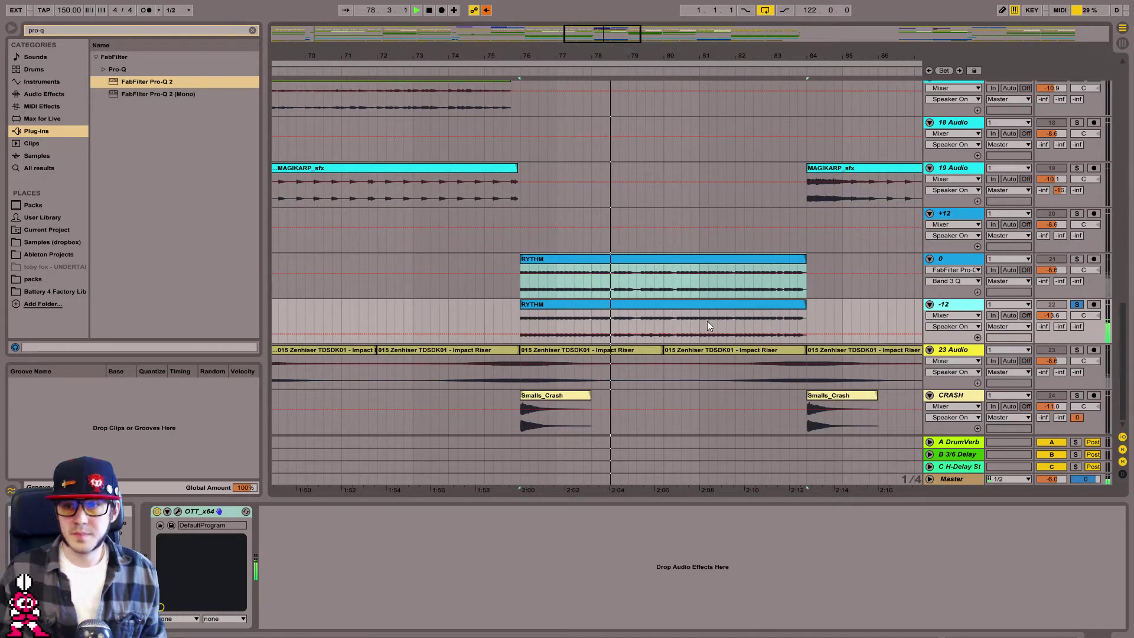
ctrl+click(1077, 260)
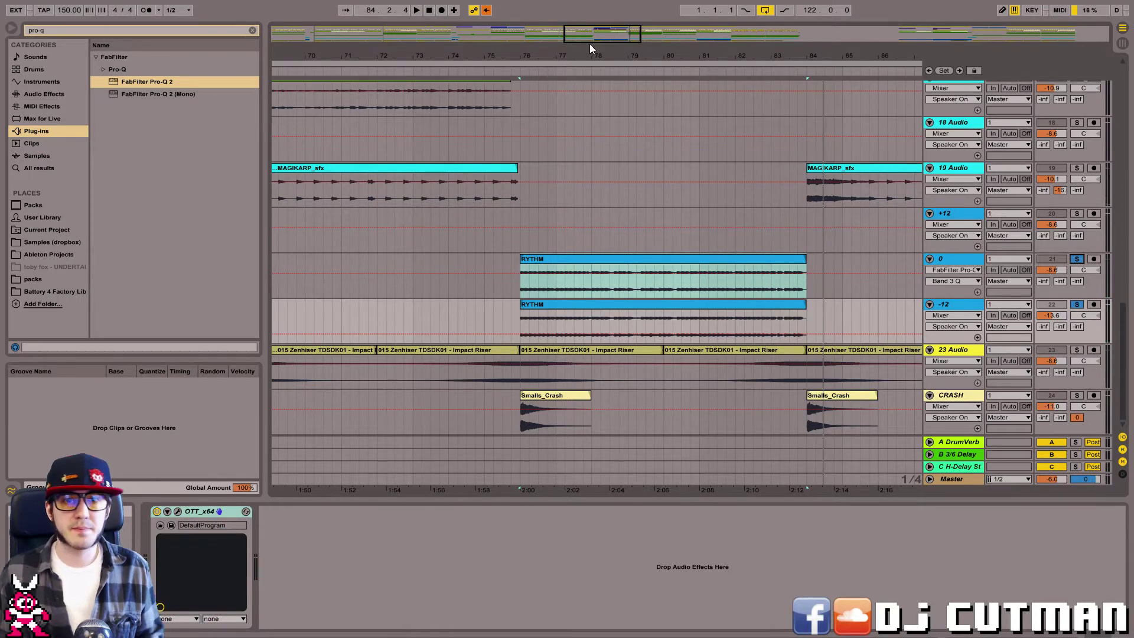
mouse_move(597, 41)
mouse_down()
mouse_move(593, 7)
mouse_move(595, 40)
mouse_move(580, 42)
mouse_up()
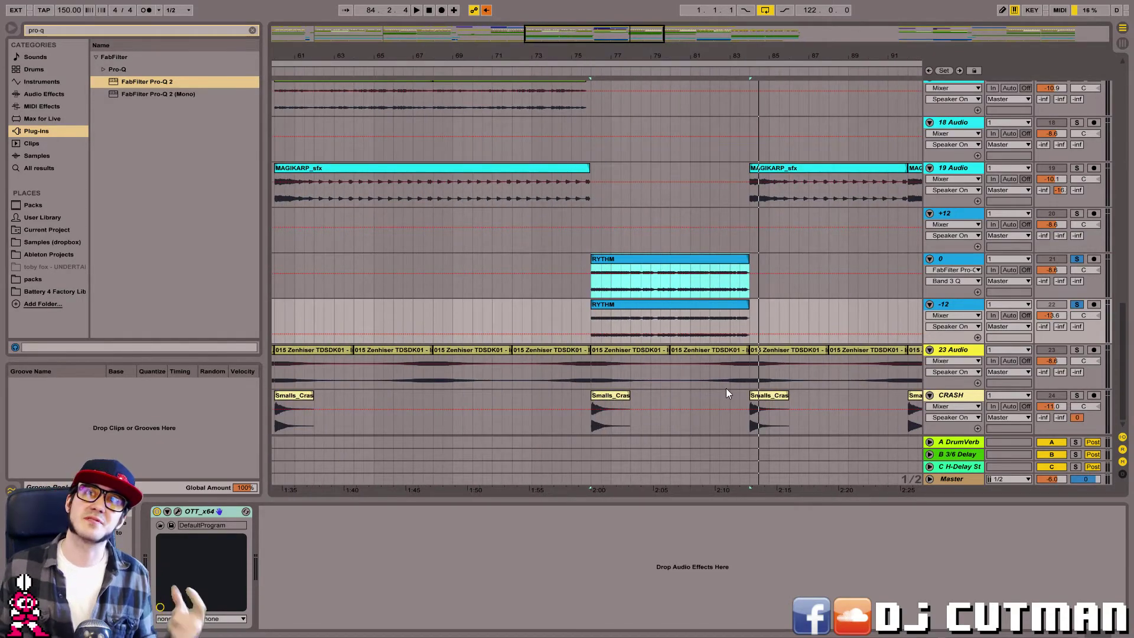
Add FabFilter Pro-Q 2 after OTT on the -12 track and unsolo the 0 track.
click(653, 302)
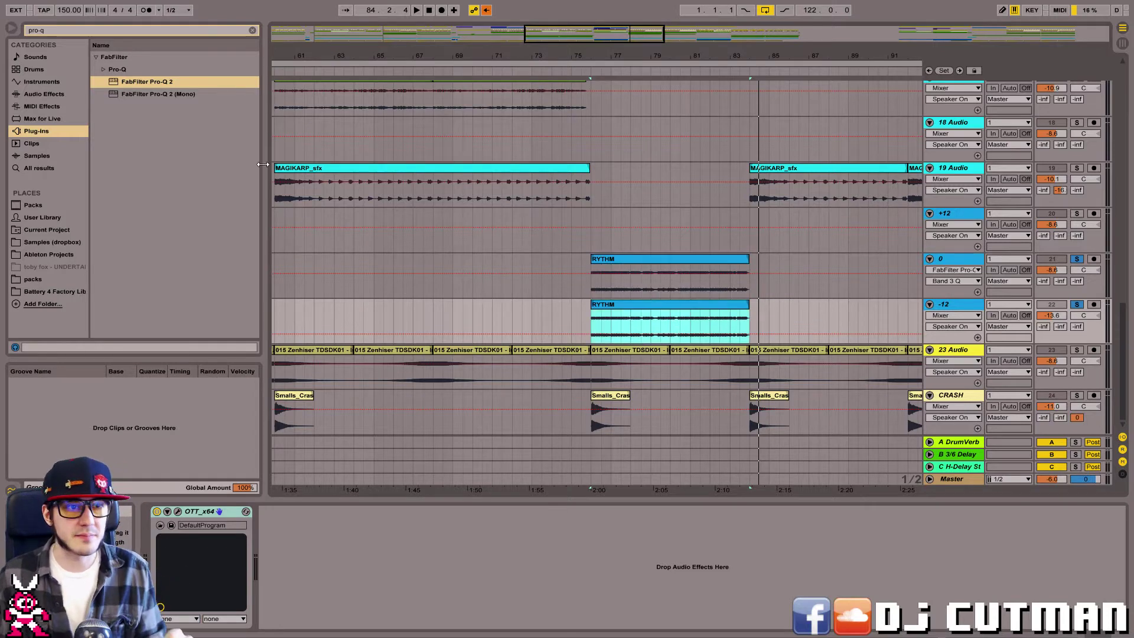
drag(163, 84, 379, 580)
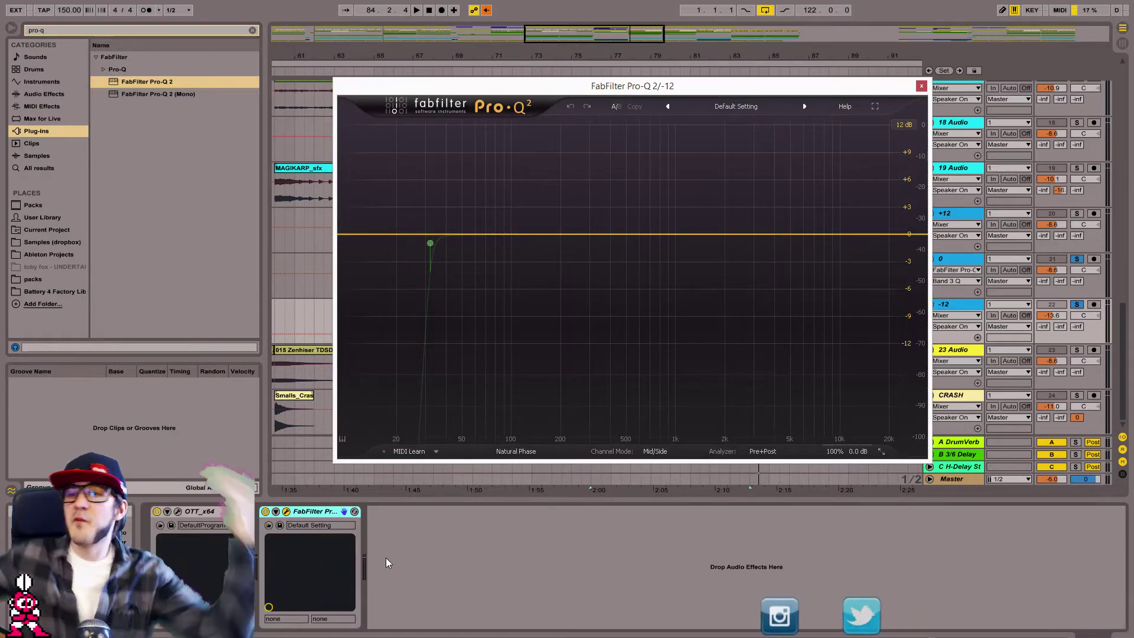
click(1077, 259)
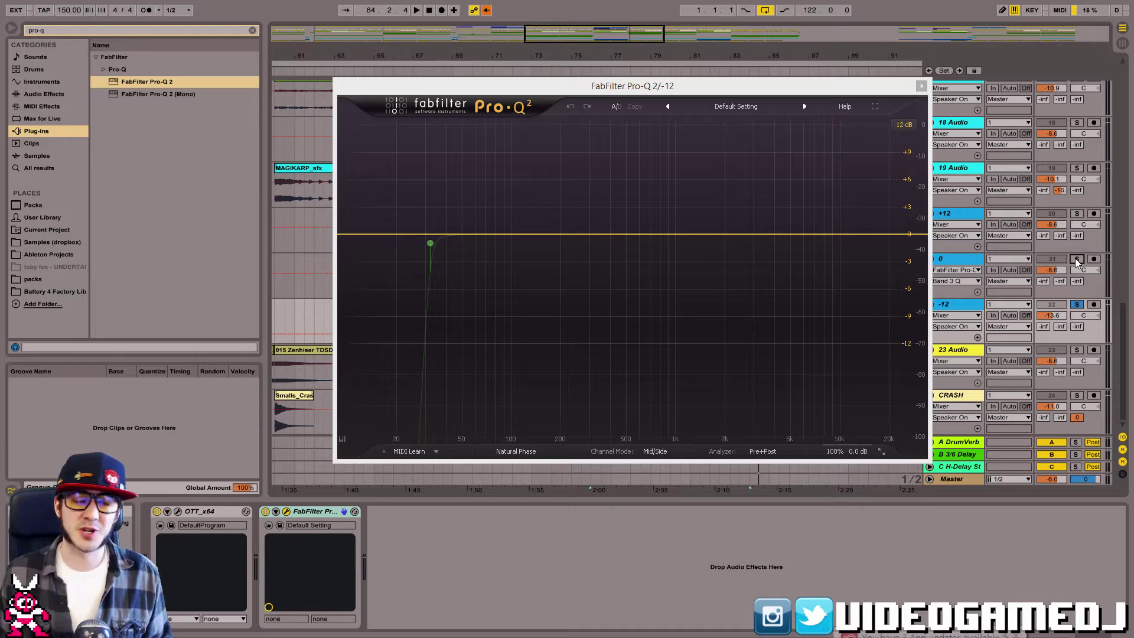
Enable the 96 dB/oct low cut on the -12 track's EQ, set it to about 72 Hz during playback, and stop.
click(429, 244)
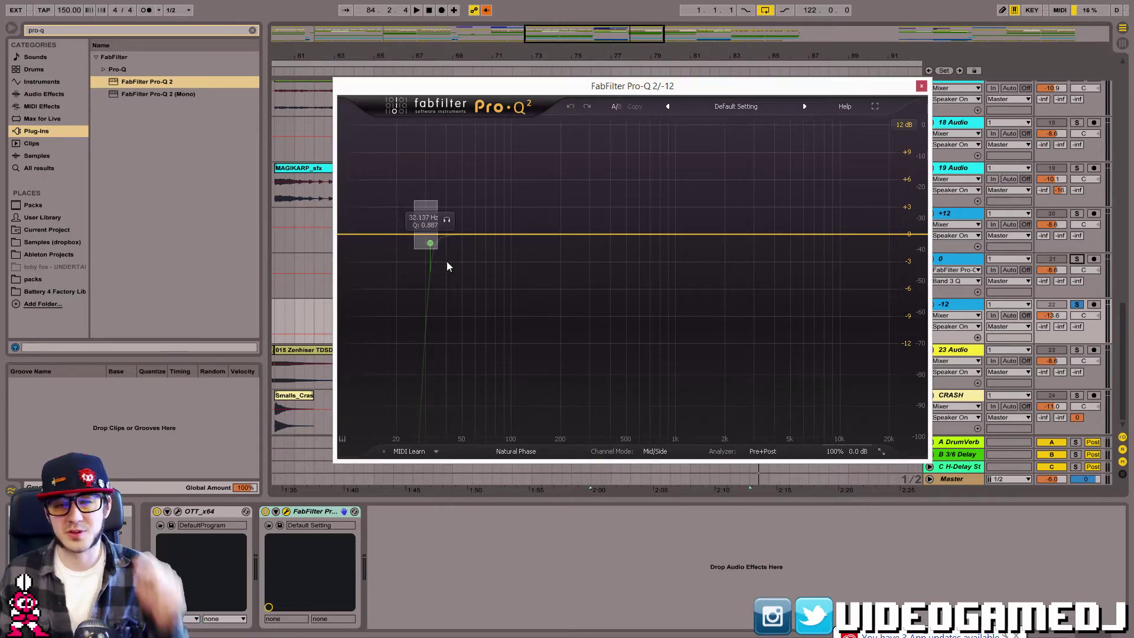
click(359, 373)
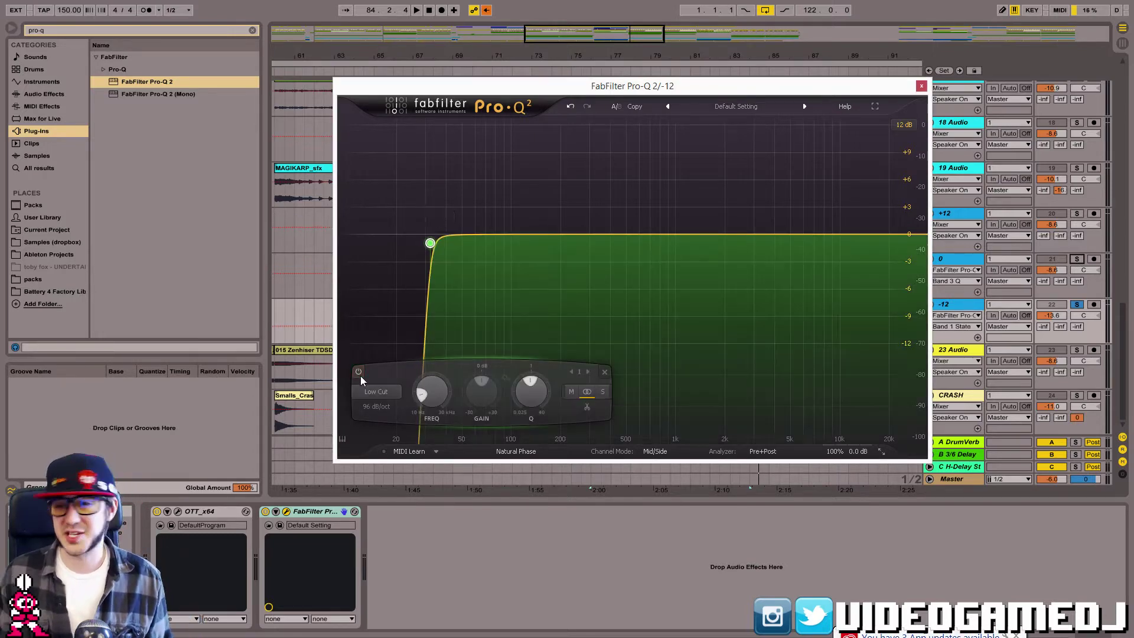
key(space)
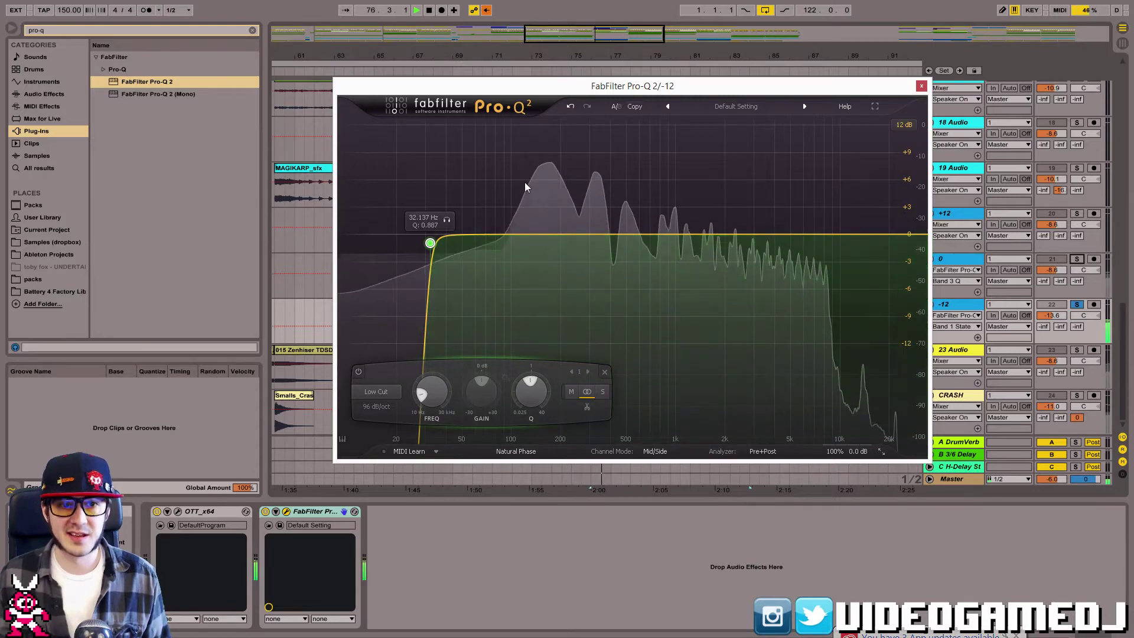
drag(446, 246, 499, 240)
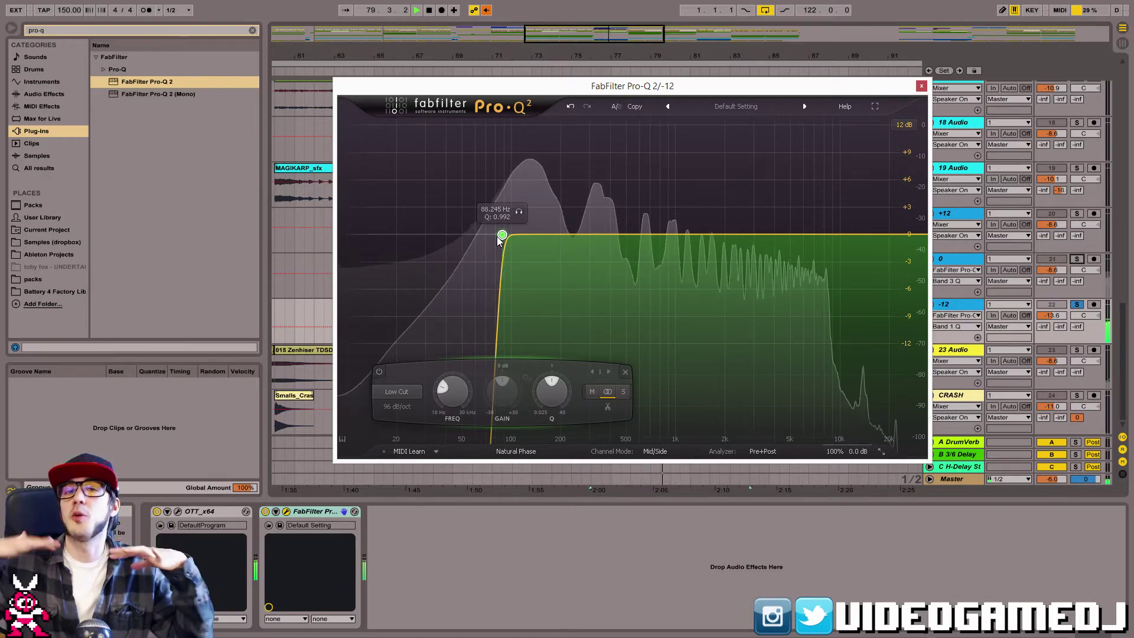
drag(501, 239, 487, 240)
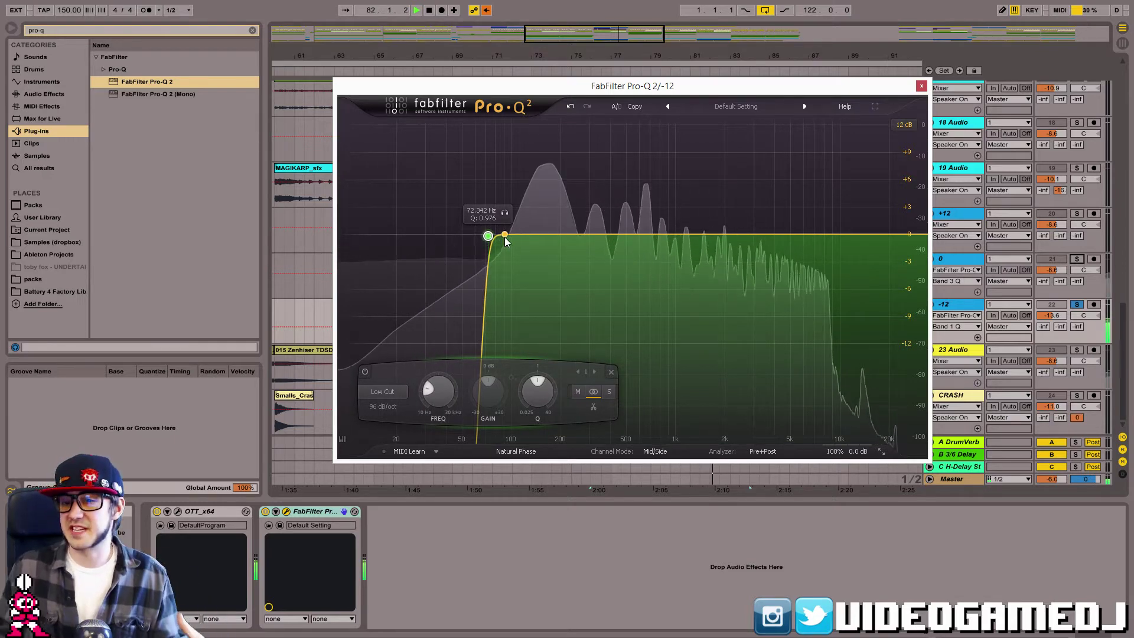
key(space)
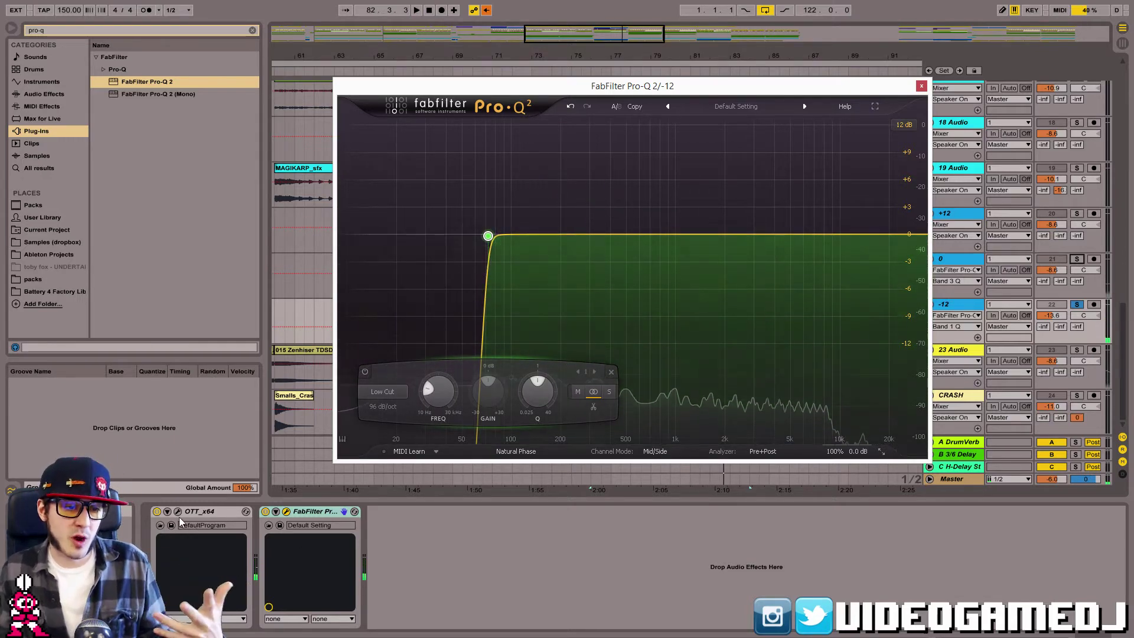
Check the OTT settings on the -12 track, close the plug-in and resume playback.
click(177, 511)
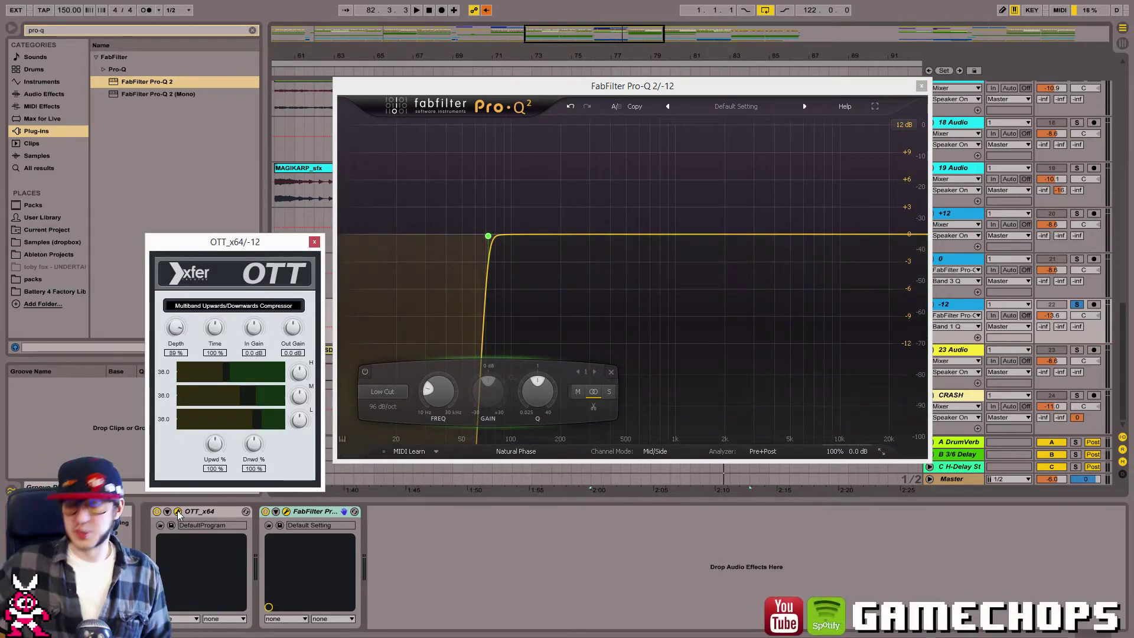
click(177, 512)
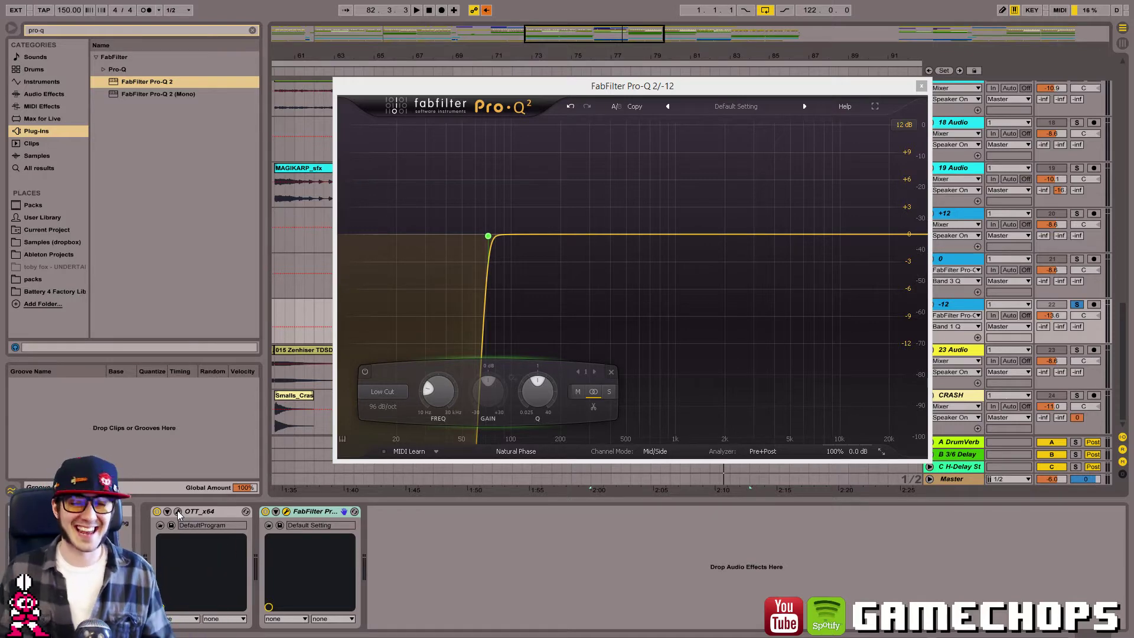
key(space)
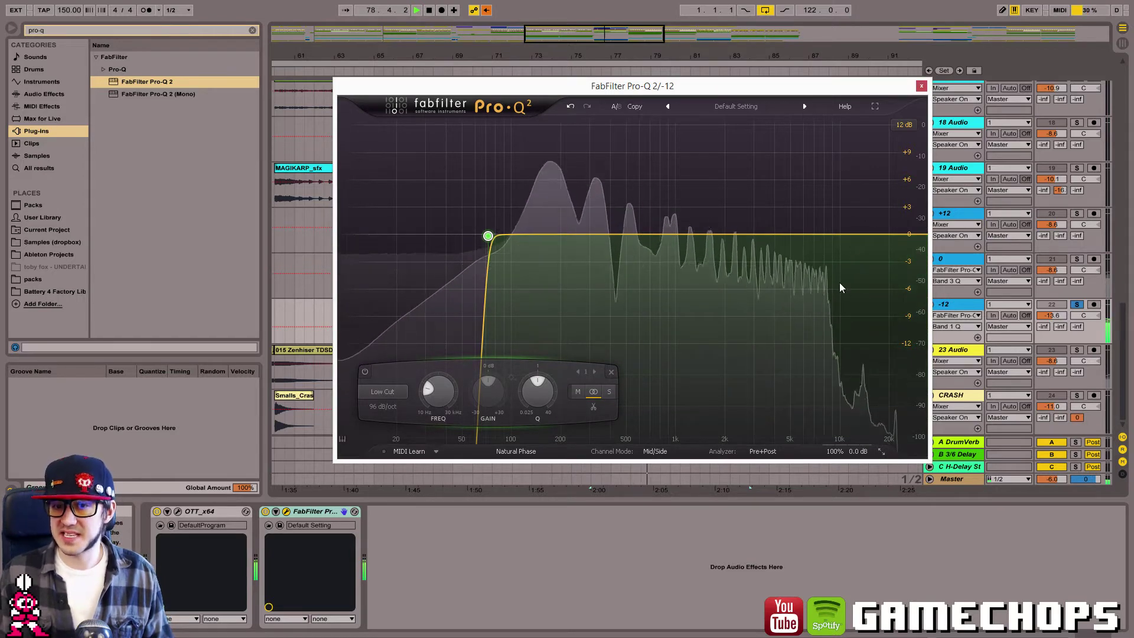
Try the Complex Pro warp mode on the -12 track's RYTHM clip during playback, and switch it back to Beats.
key(shift+Tab)
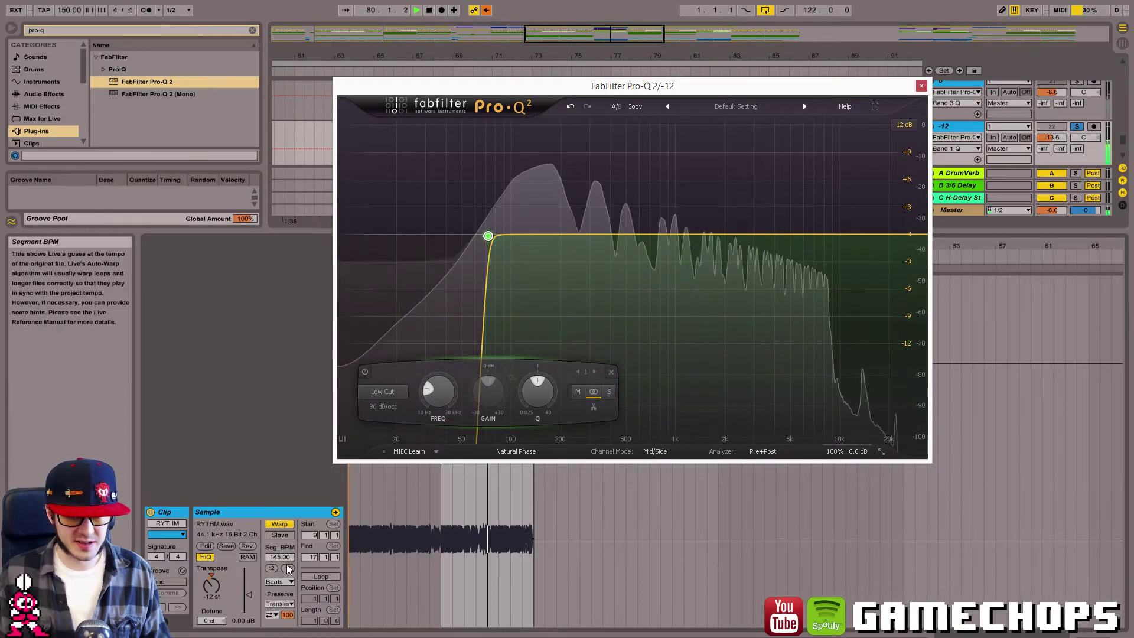
click(285, 582)
click(285, 582)
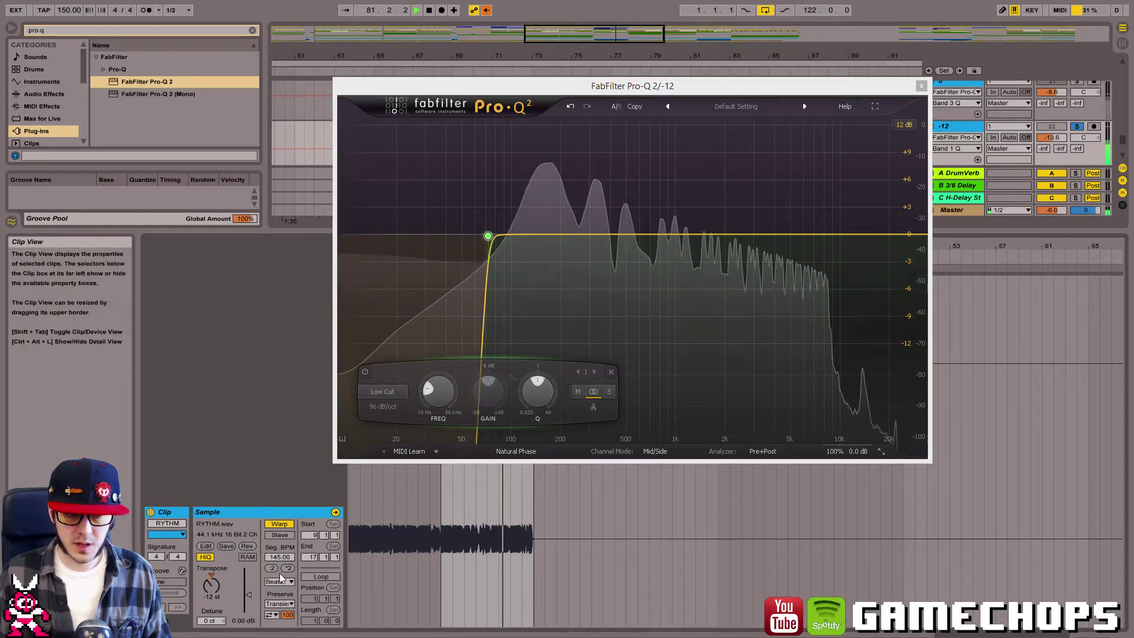
click(285, 581)
click(283, 619)
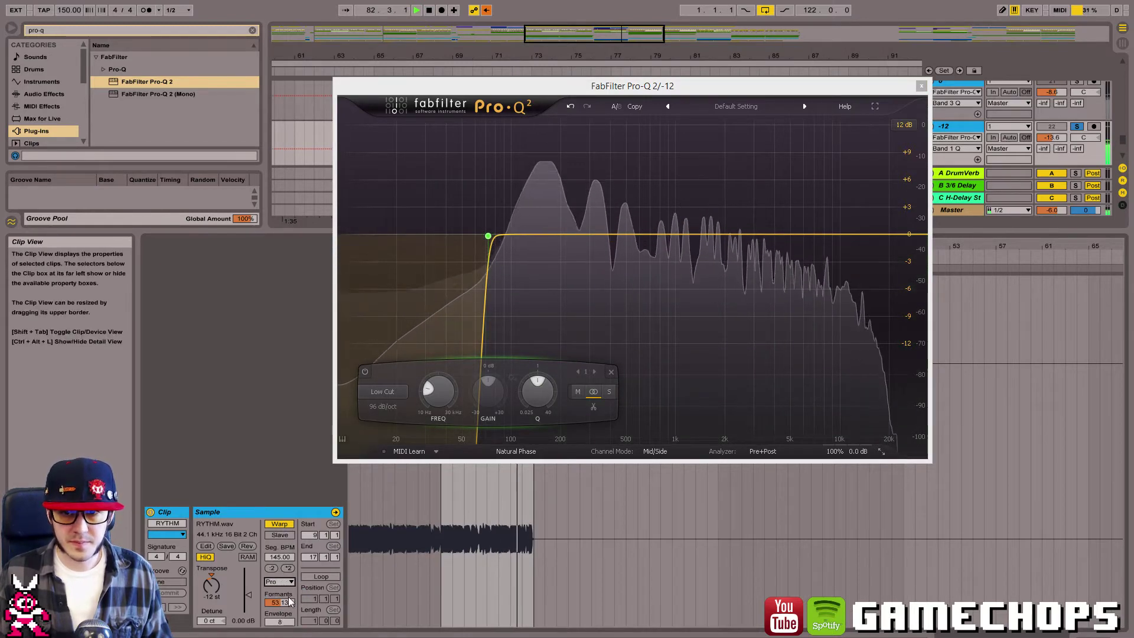
click(284, 581)
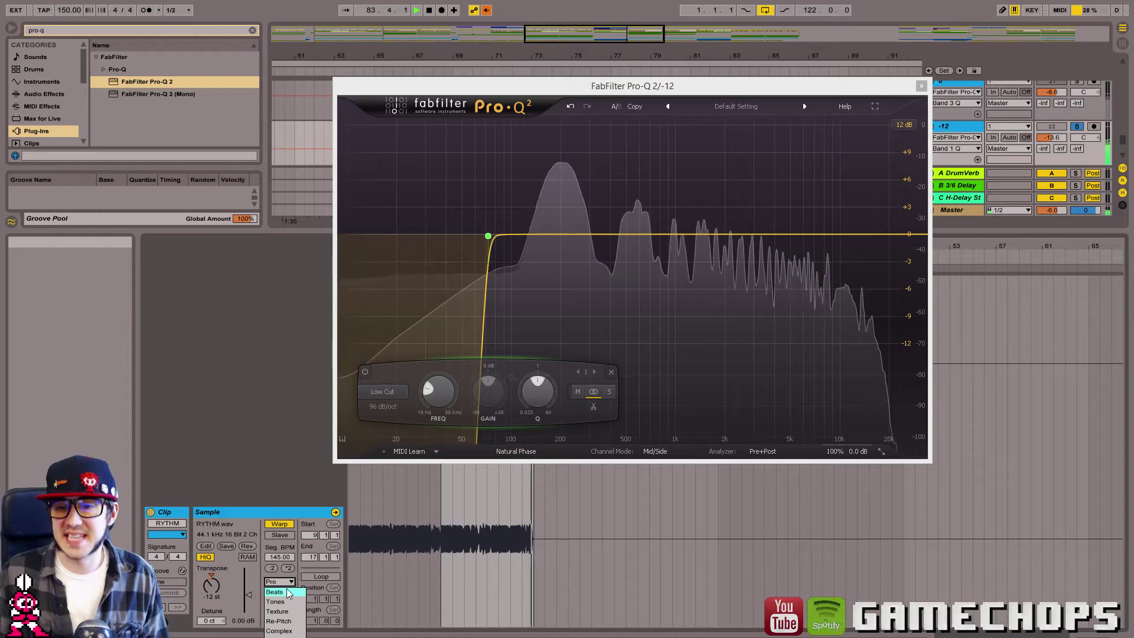
click(285, 591)
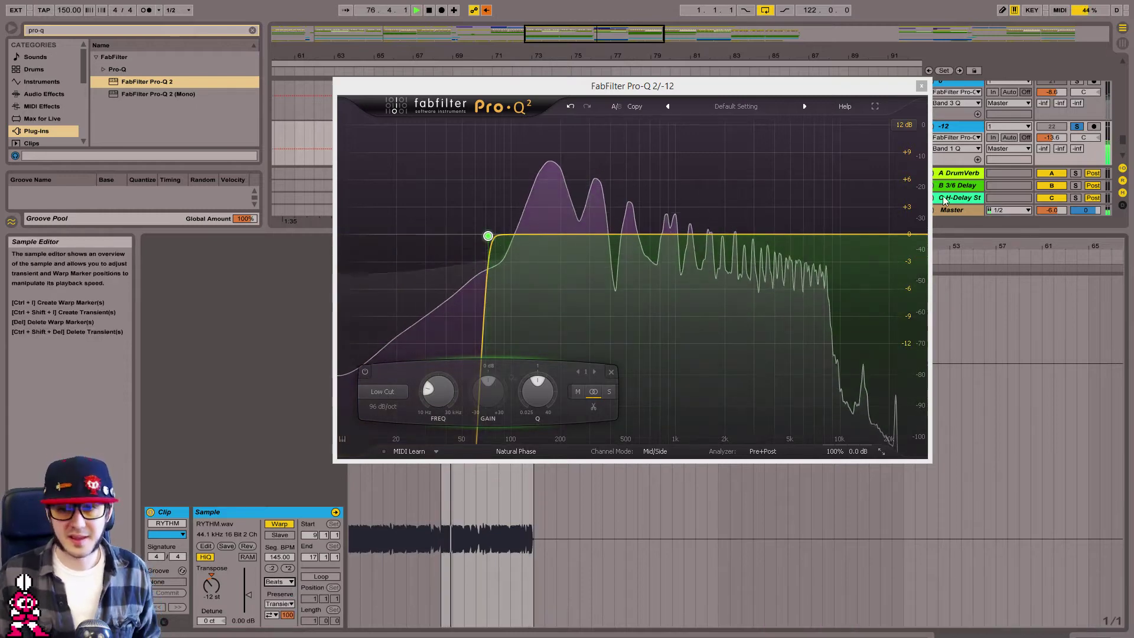
Add a 96 dB/oct high cut at about 9.3 kHz to the -12 track's EQ and close the plug-in.
click(915, 235)
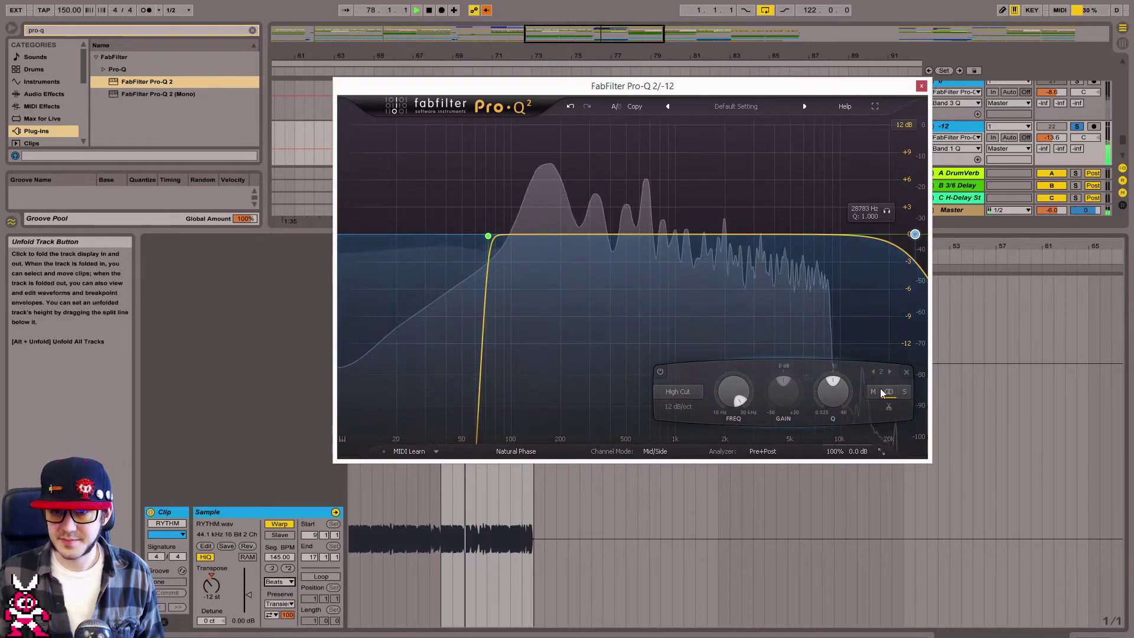
click(678, 406)
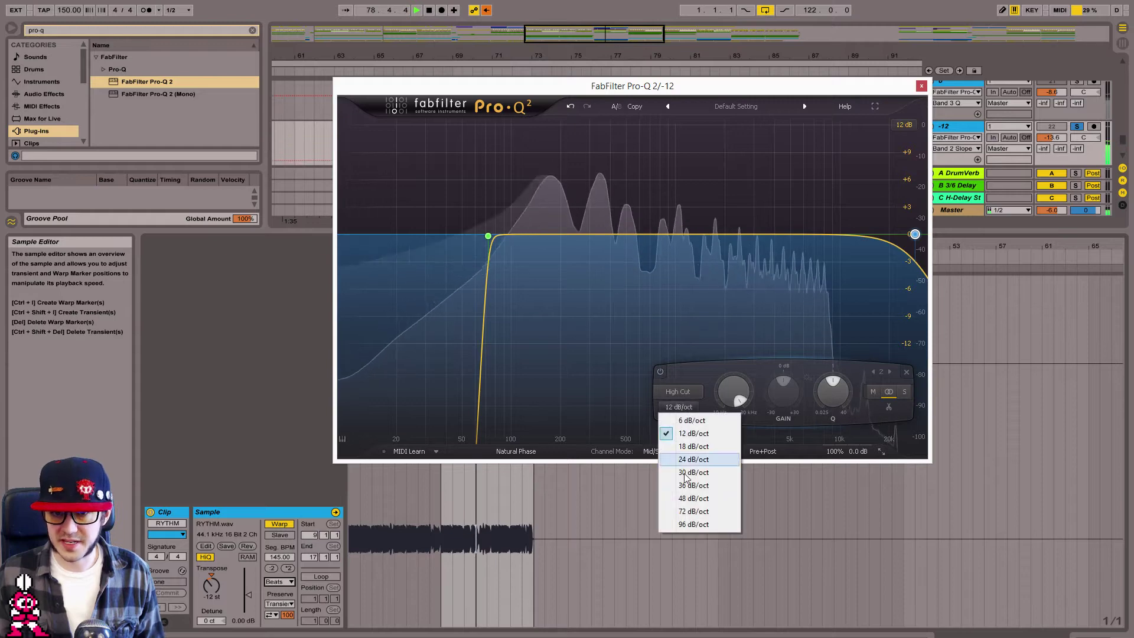
click(693, 524)
drag(915, 234, 834, 240)
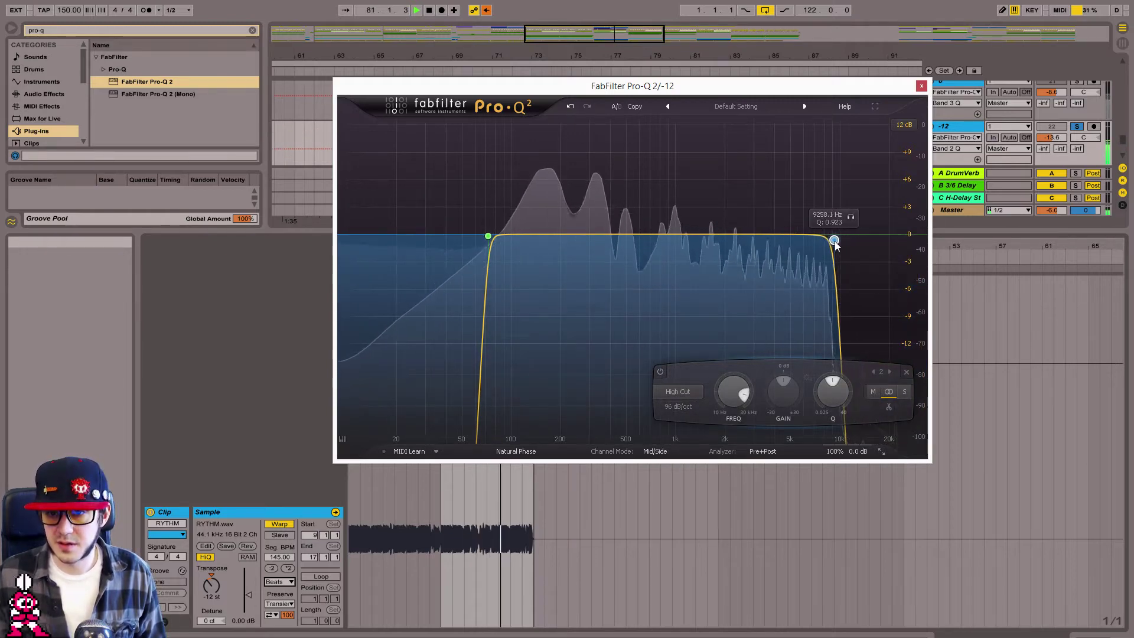
click(921, 86)
Solo the 0 track alongside the -12 track and show the -12 track's device chain.
scroll(1123, 145, up, 1)
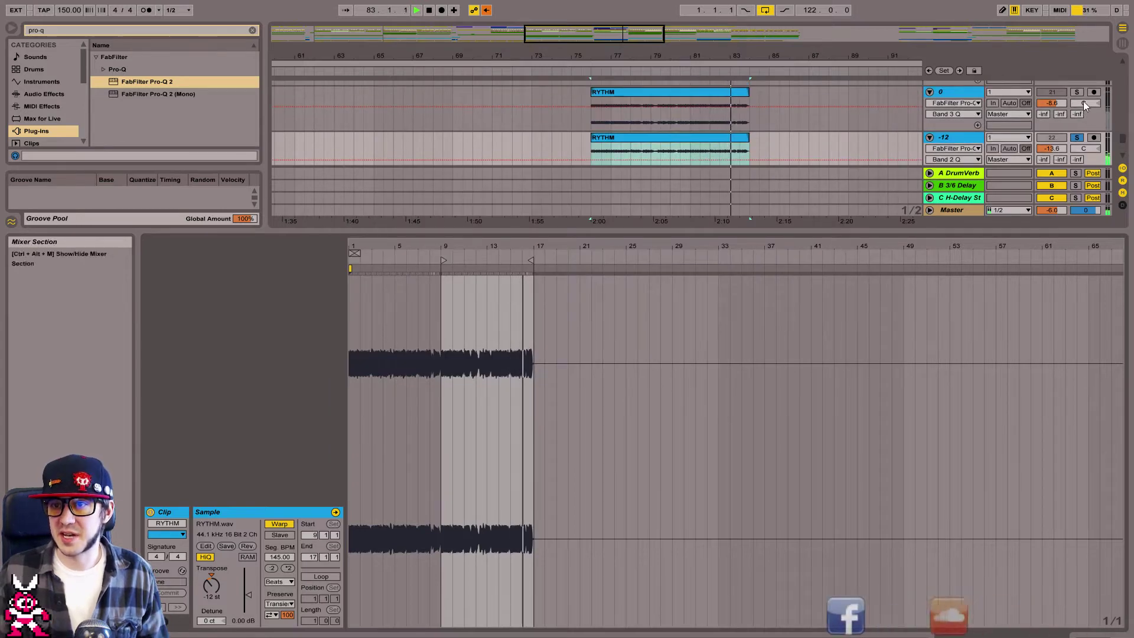
click(1078, 92)
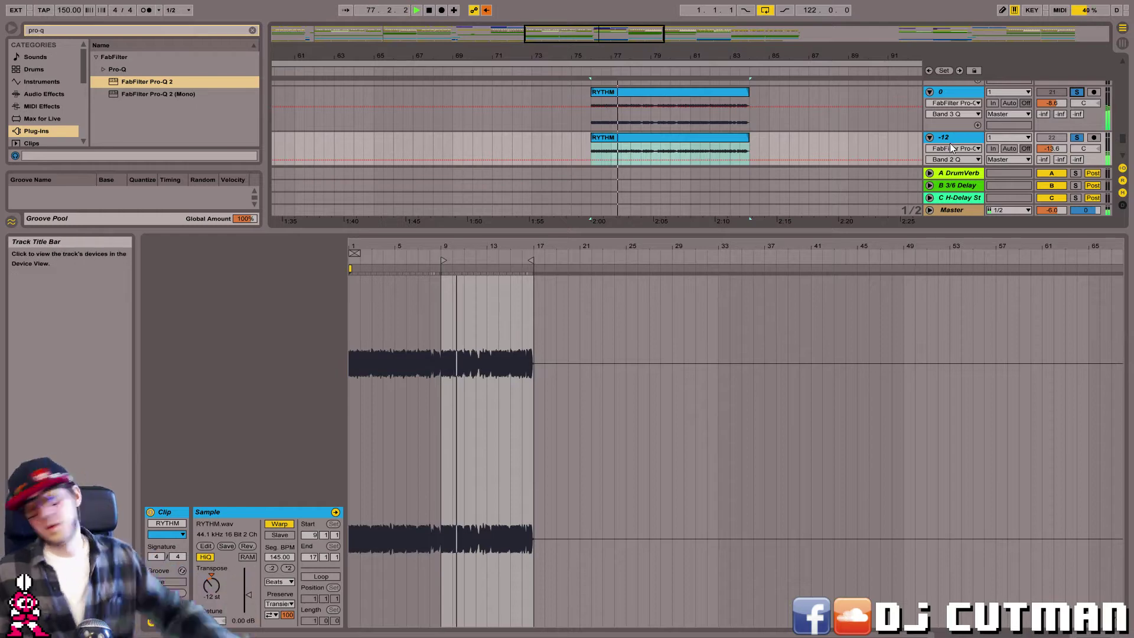
click(959, 90)
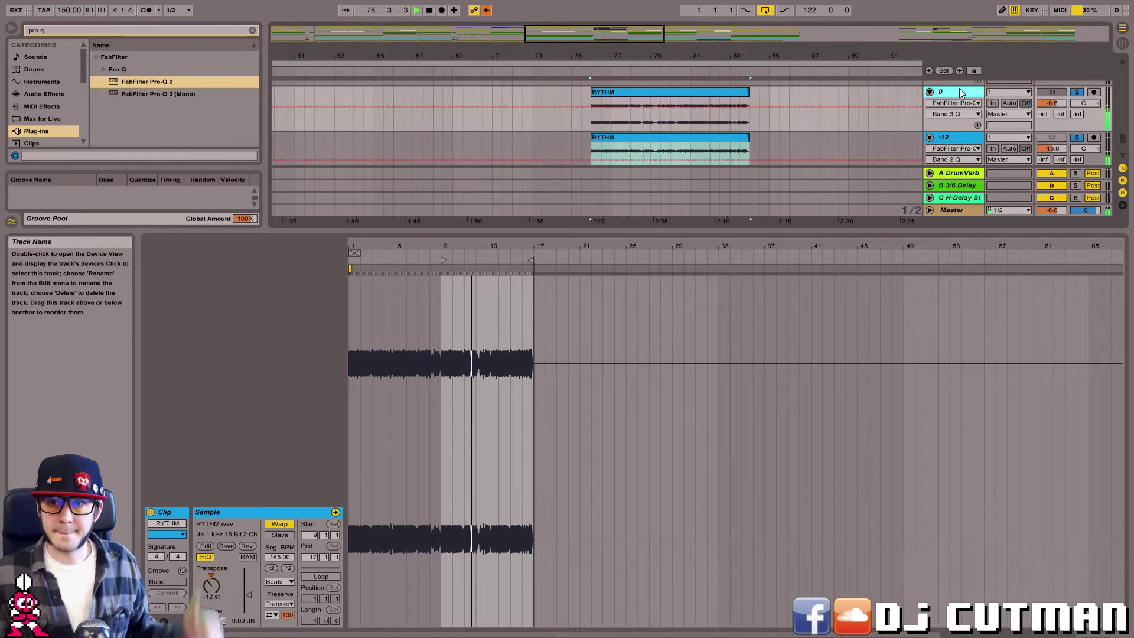
click(949, 138)
key(shift+Tab)
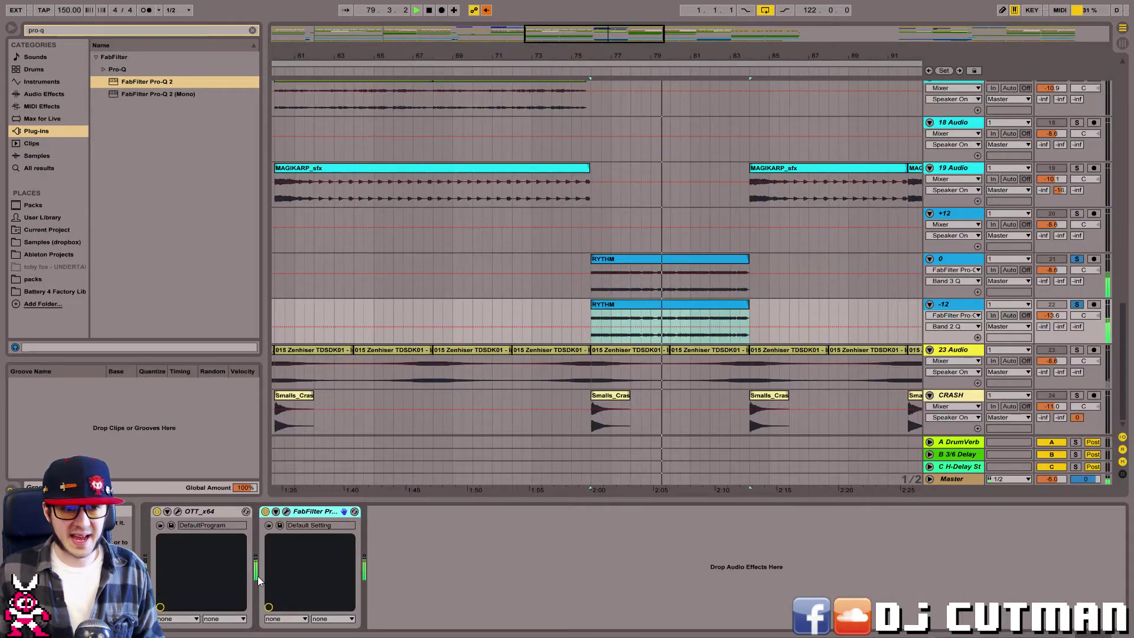
Bypass and re-enable the high cut in the -12 track's Pro-Q 2 to compare the sound, and close the plug-in.
click(287, 512)
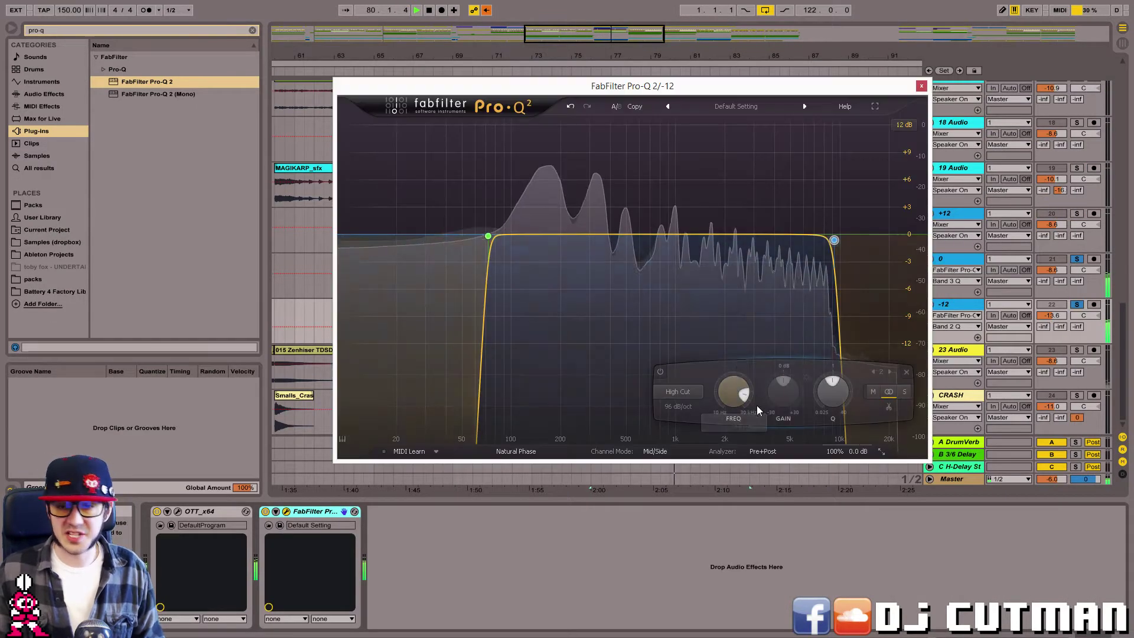
click(660, 371)
click(660, 371)
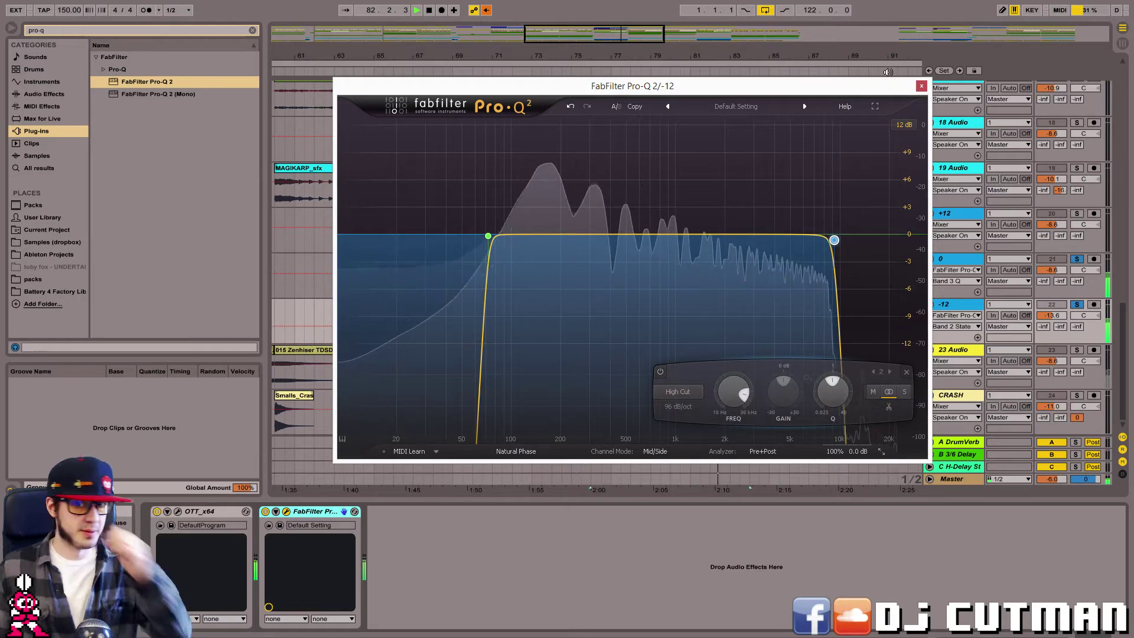
click(921, 86)
Open OTT on the 0 track, lower its high-band gain during playback, and close the plug-in.
click(951, 258)
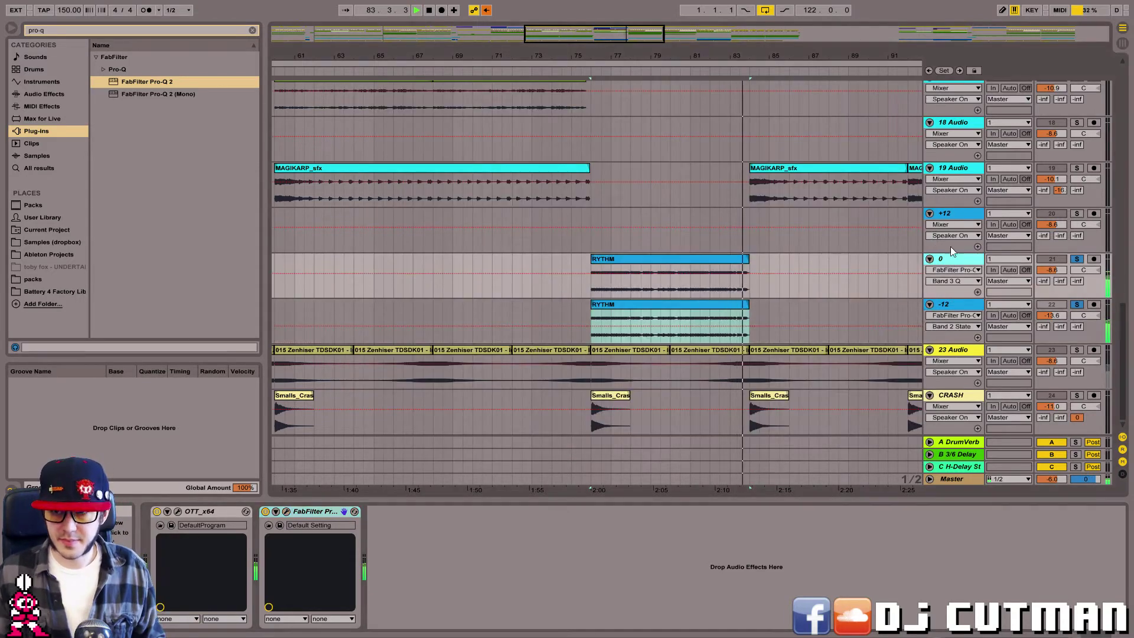
key(space)
click(286, 511)
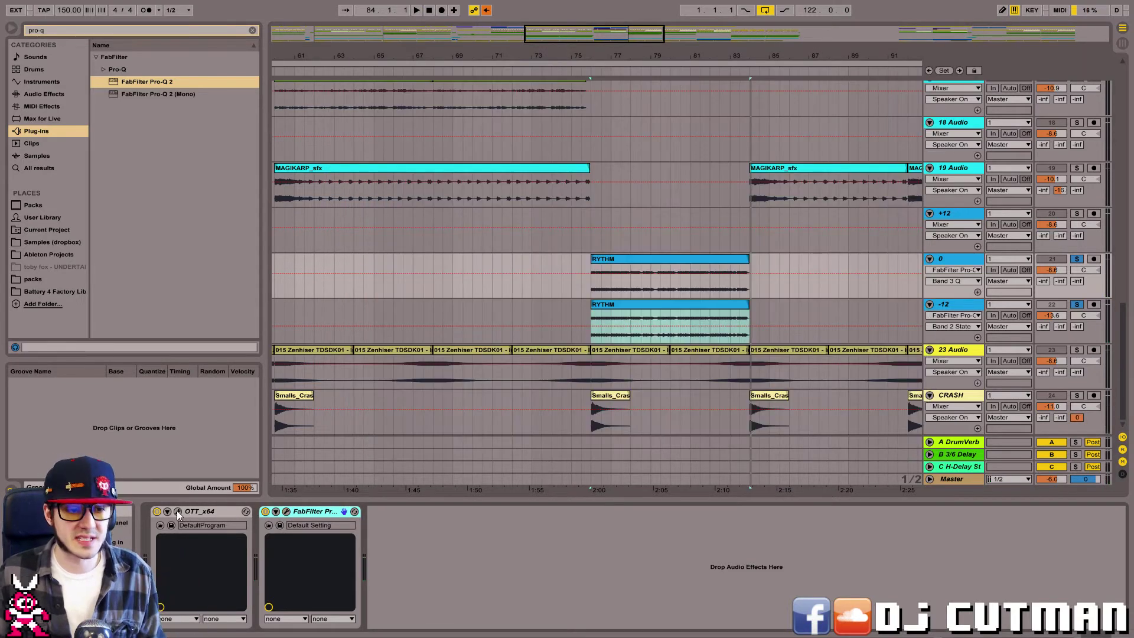
click(177, 512)
key(space)
drag(297, 376, 310, 427)
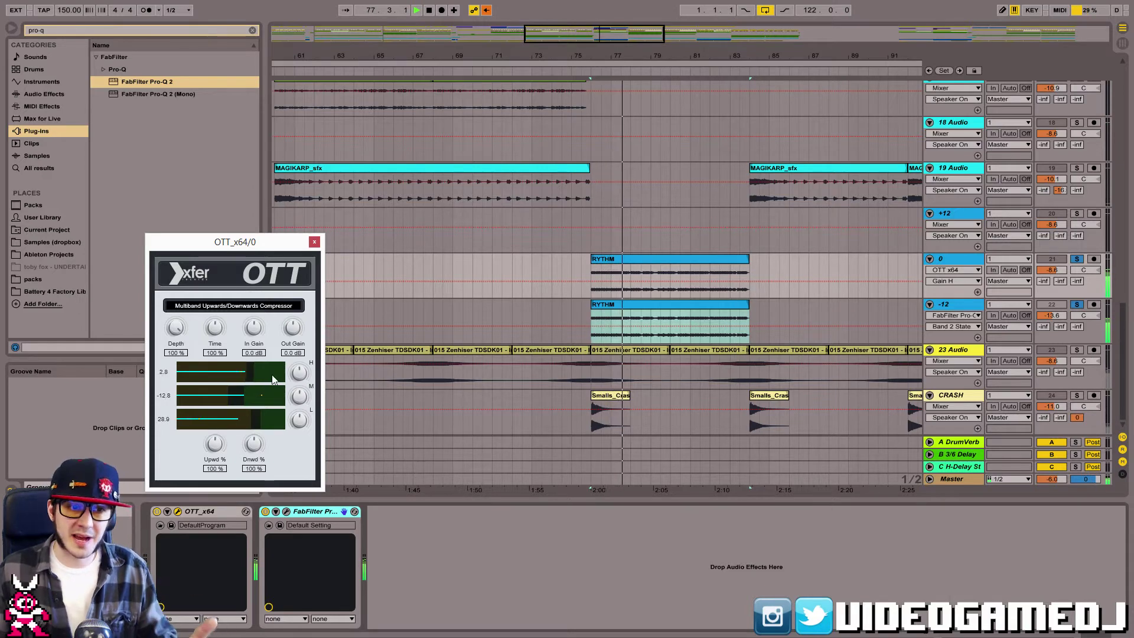
mouse_move(305, 373)
mouse_down()
mouse_move(306, 420)
mouse_move(299, 392)
mouse_up()
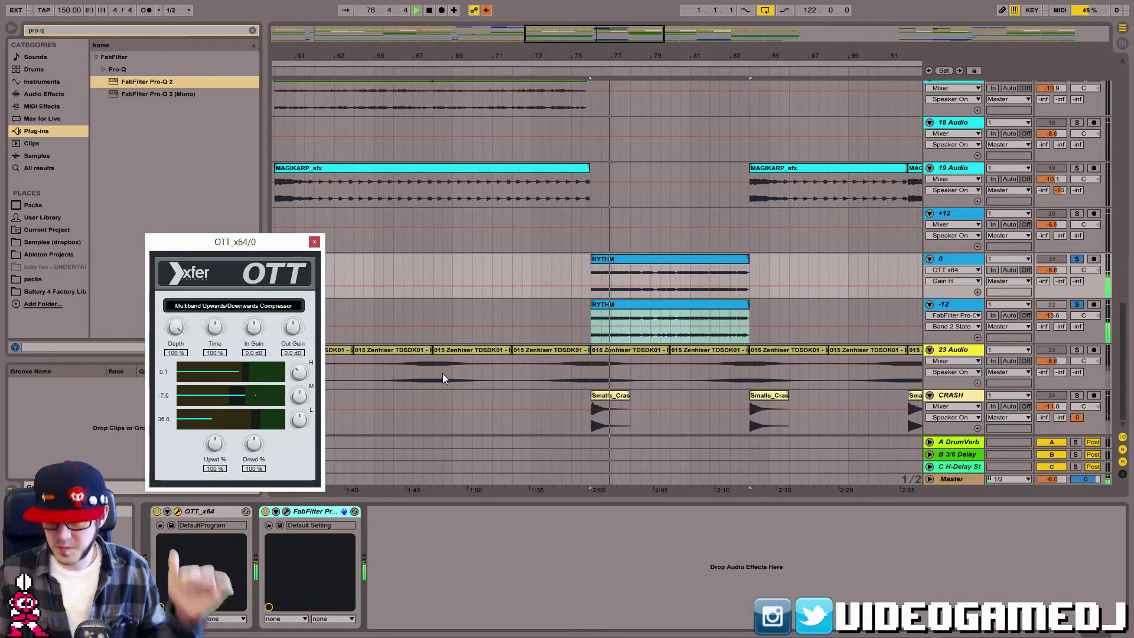
click(314, 242)
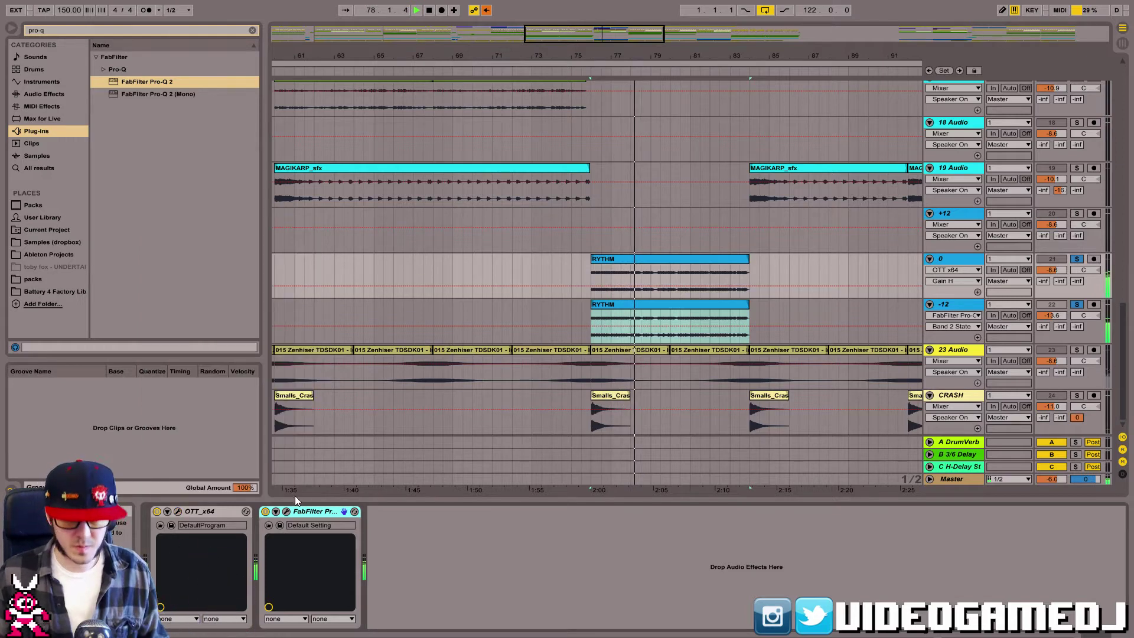
Add a 6 dB/oct high cut at about 12.8 kHz to the 0 track's Pro-Q 2, close it and stop playback.
click(285, 512)
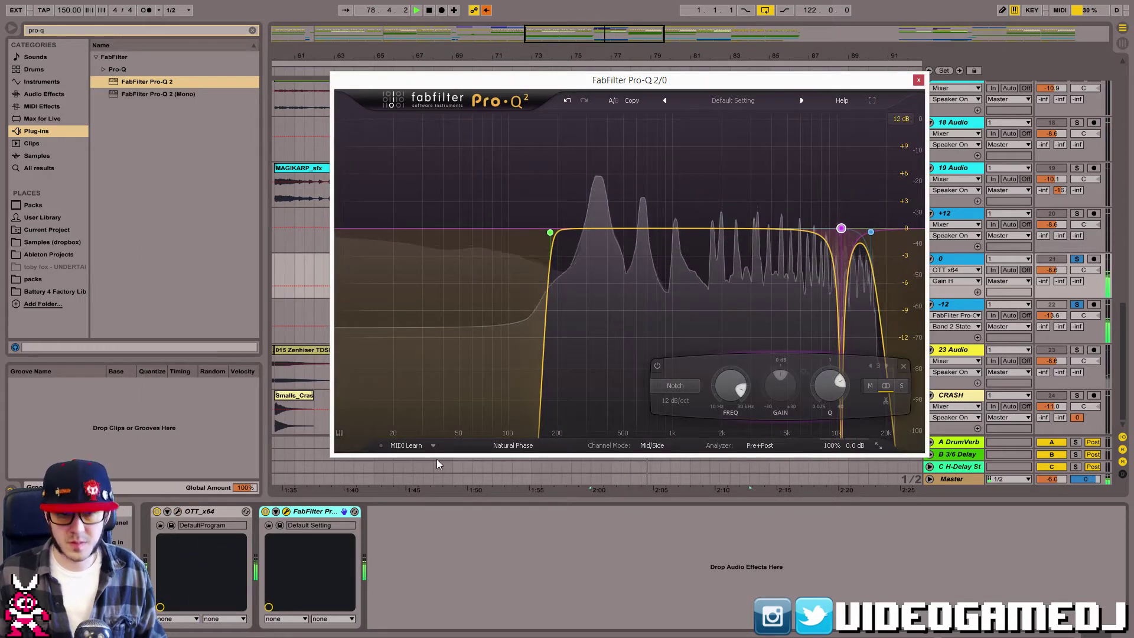
double_click(901, 230)
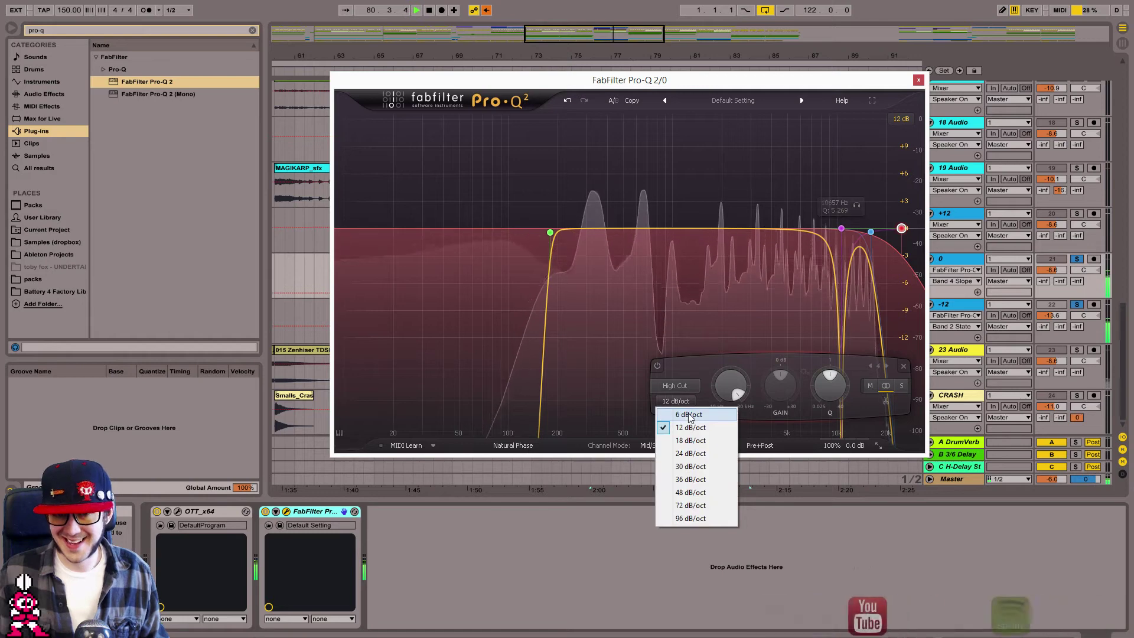
drag(903, 233, 856, 233)
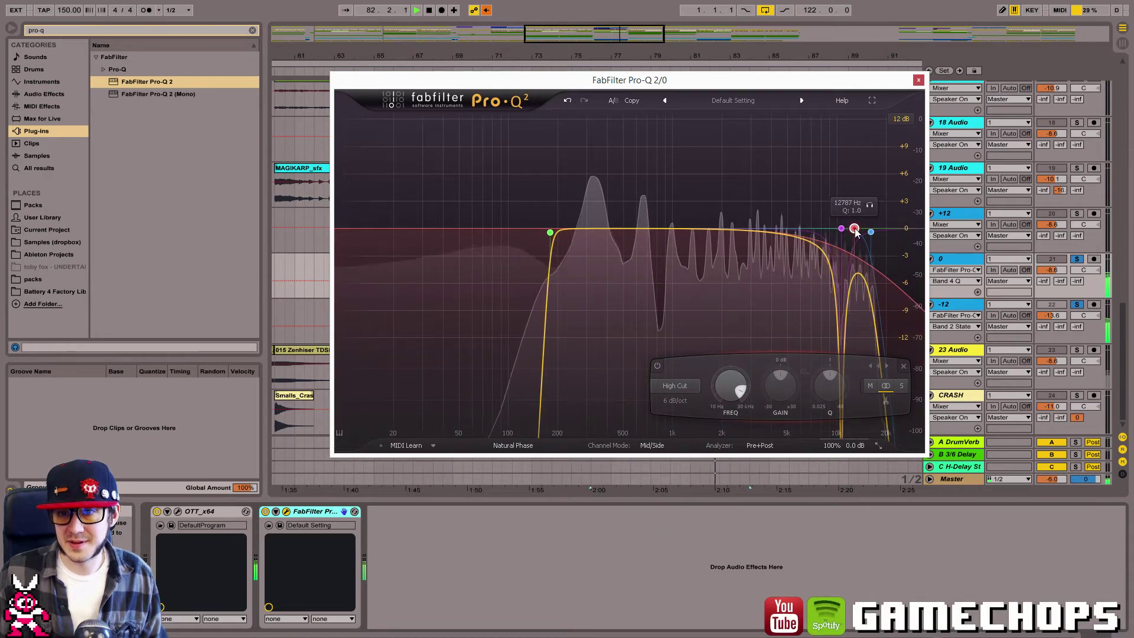
click(919, 80)
key(space)
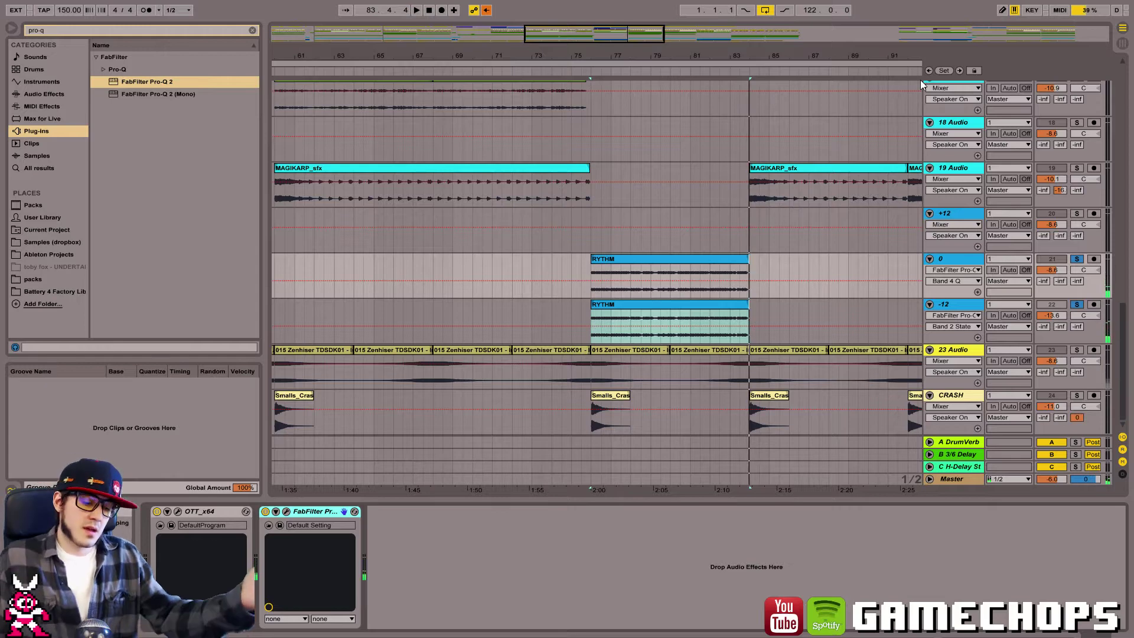
Group the 0 and -12 tracks into one group track and rename the 0 track as Rhythm.
click(954, 307)
click(964, 260)
right_click(965, 261)
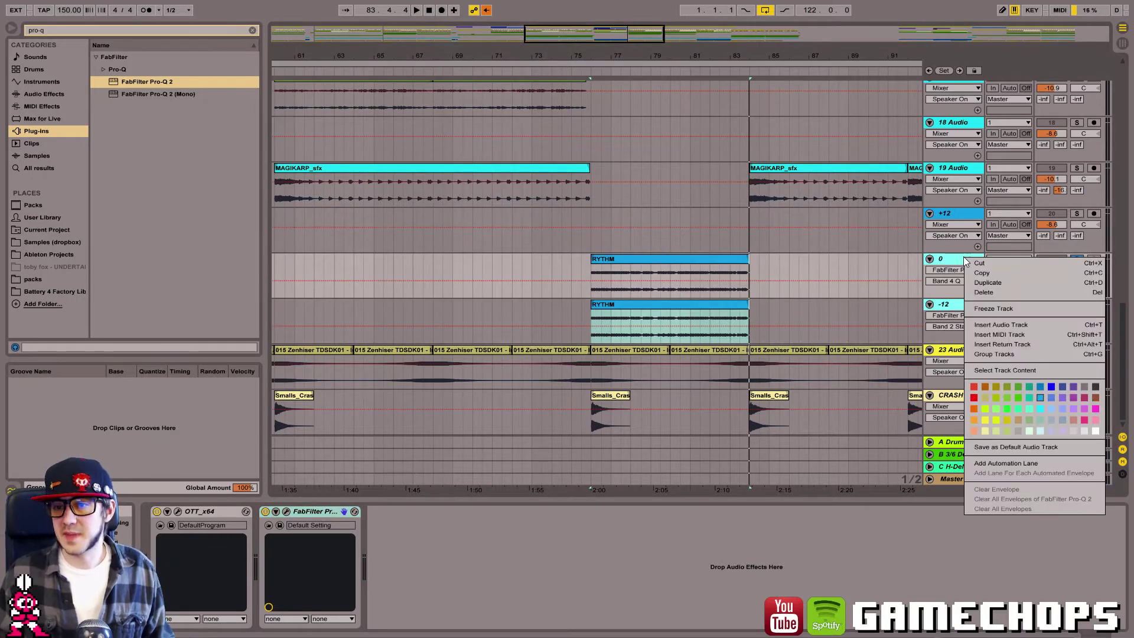
click(991, 355)
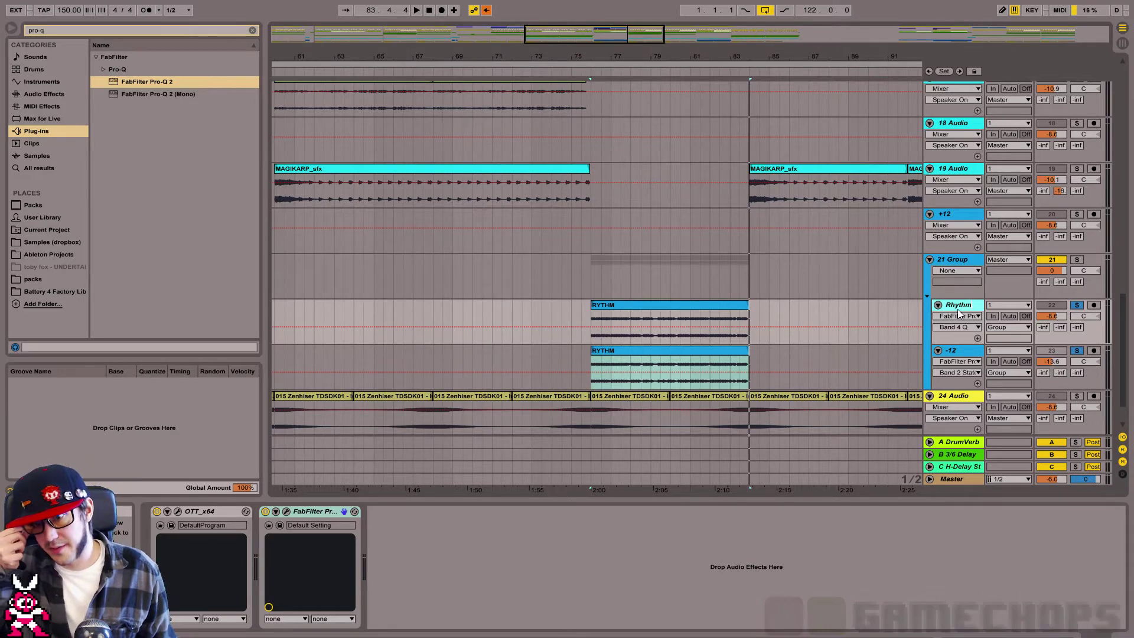
Rename the -12 track as Rhy -12 and name the new group track RHYTHM.
click(952, 350)
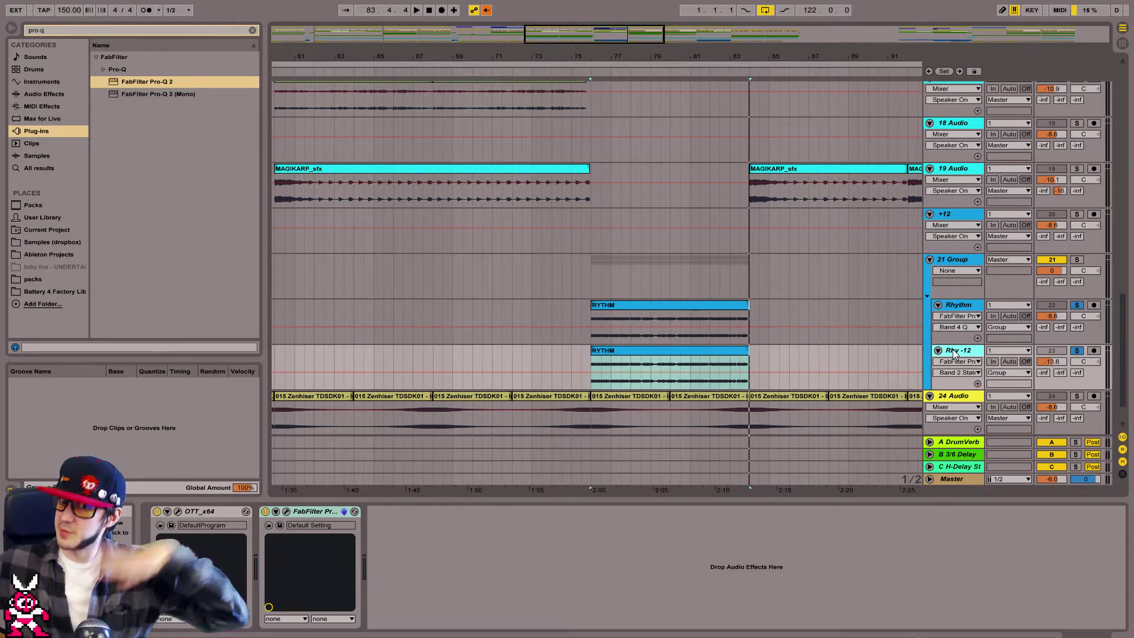
click(961, 259)
key(ctrl+r)
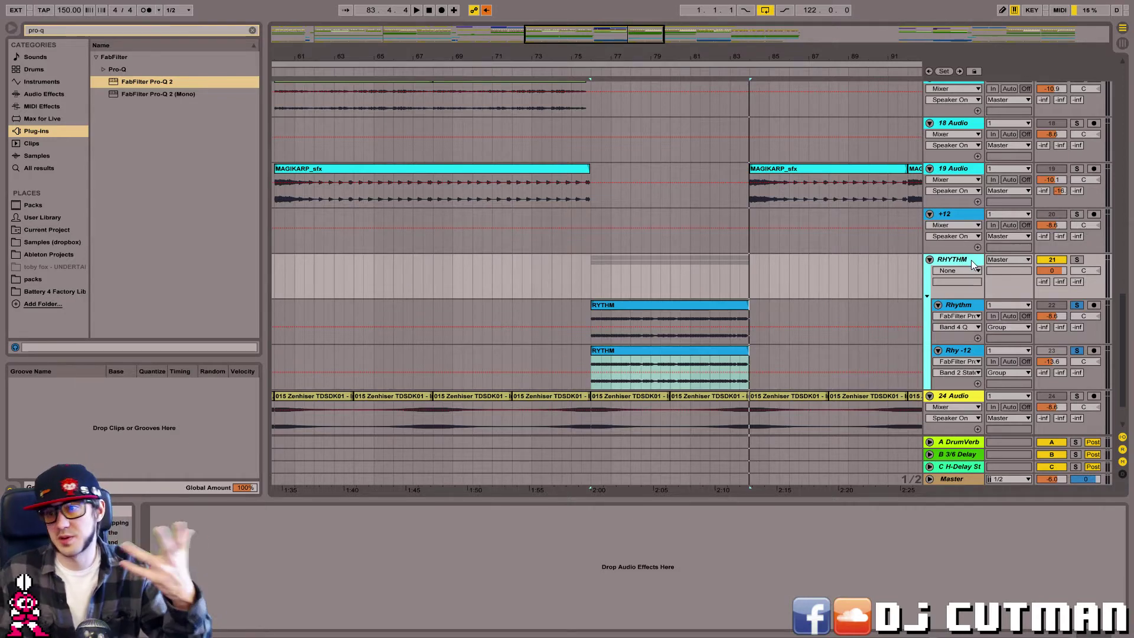
Solo the RHYTHM group, add FabFilter Pro-Q 2 to it, close the plug-in and clear the browser search.
click(673, 304)
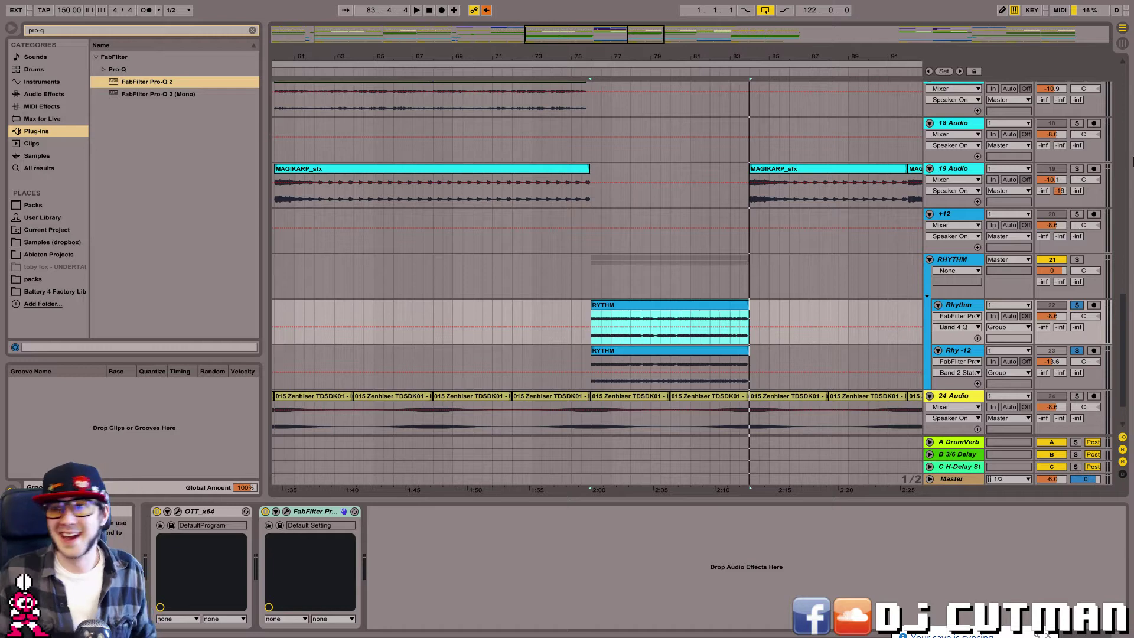
click(1073, 258)
click(955, 258)
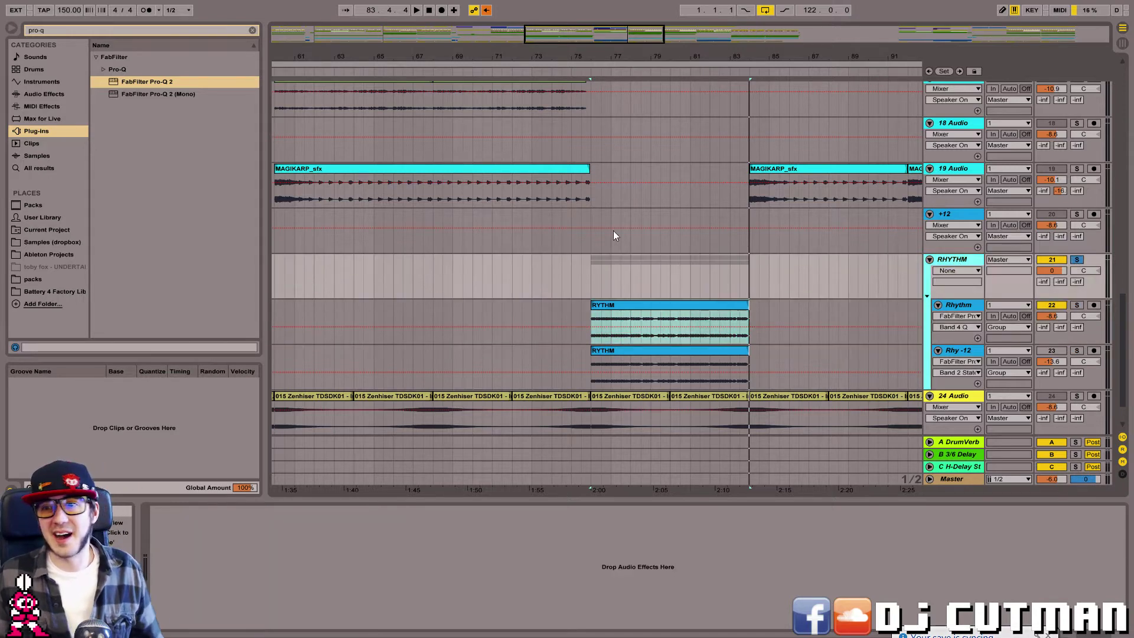
drag(144, 81, 413, 567)
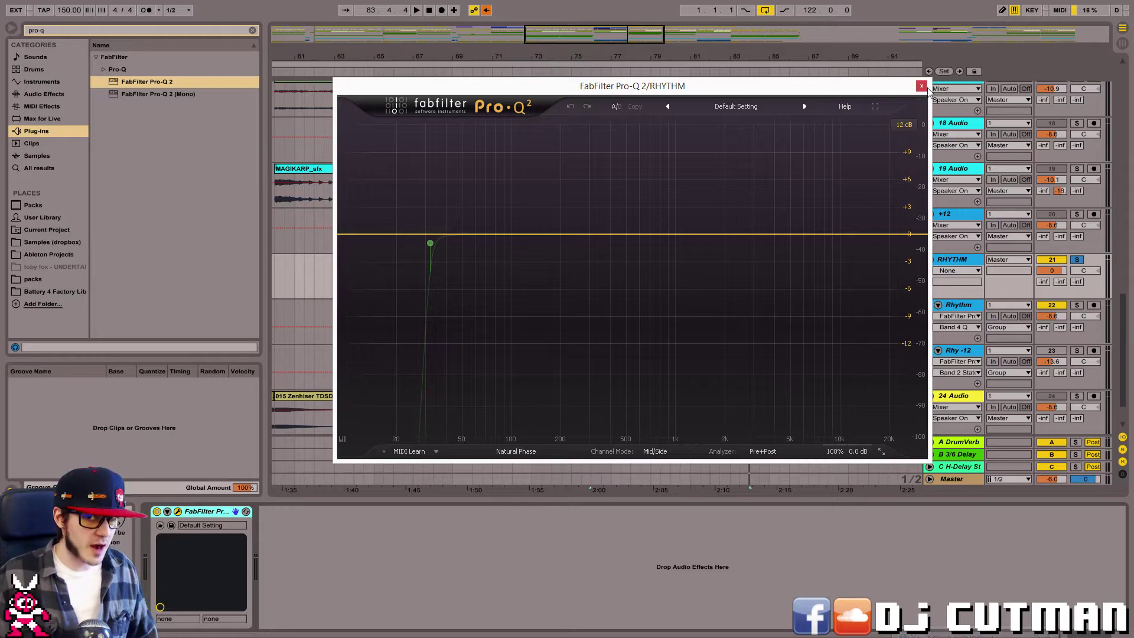
click(920, 87)
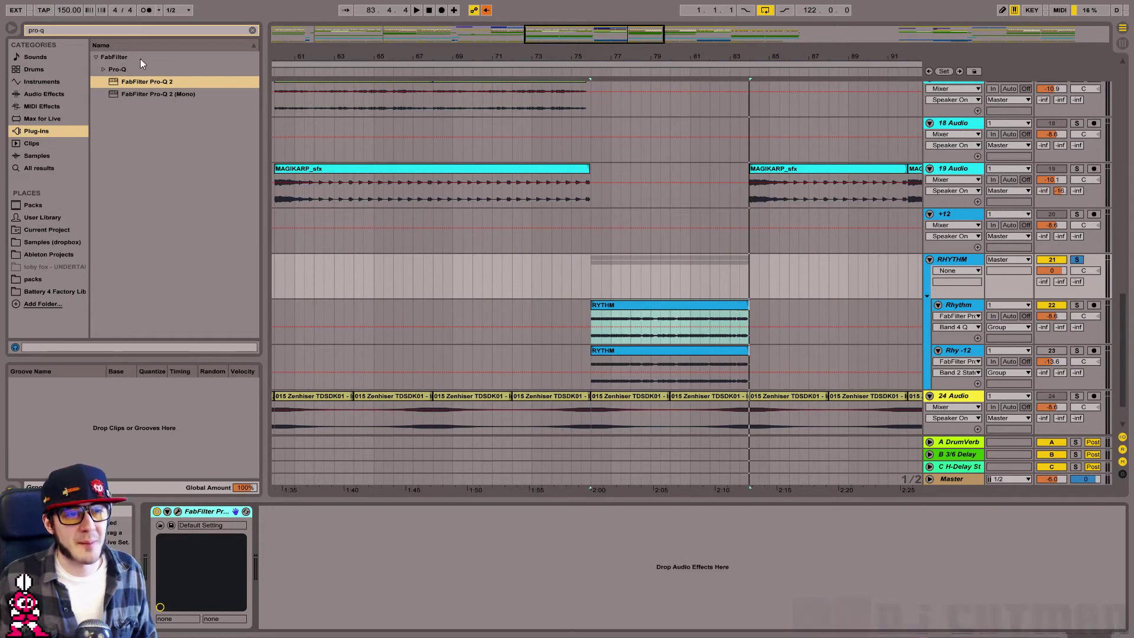
click(253, 30)
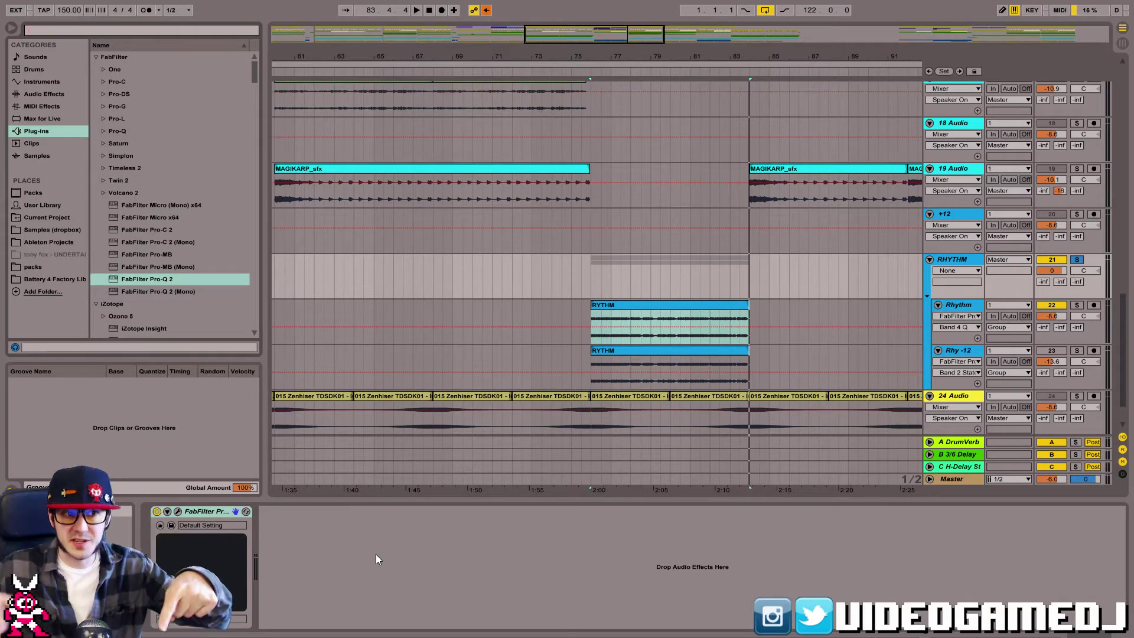
Move the +12 track into the RHYTHM group below Rhy -12 and briefly play the soloed group.
click(954, 215)
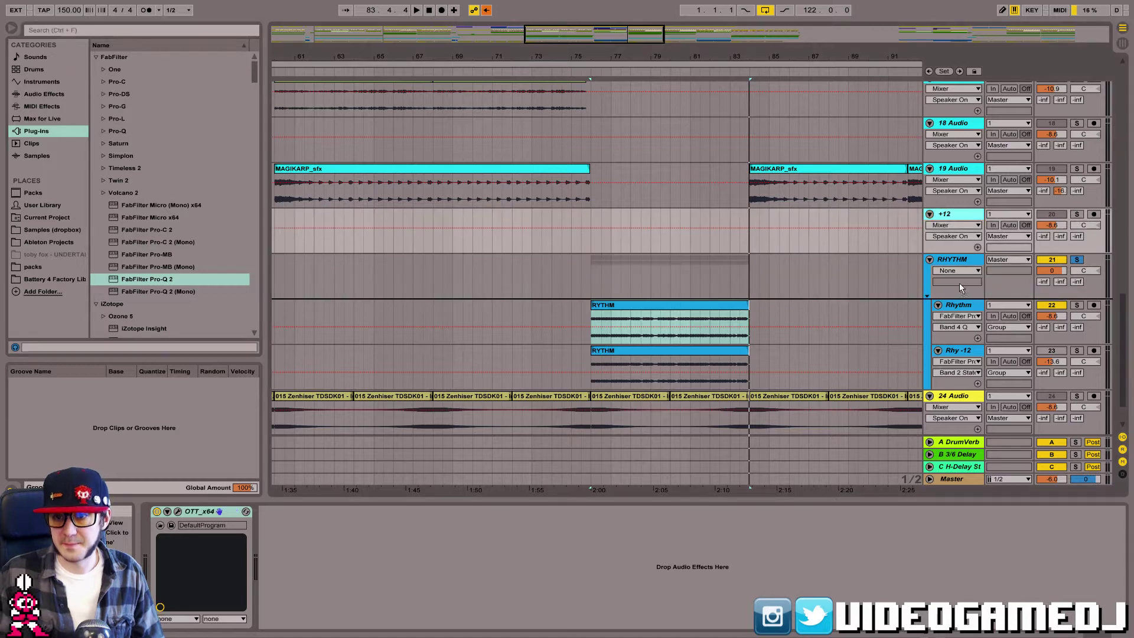
drag(972, 306, 962, 260)
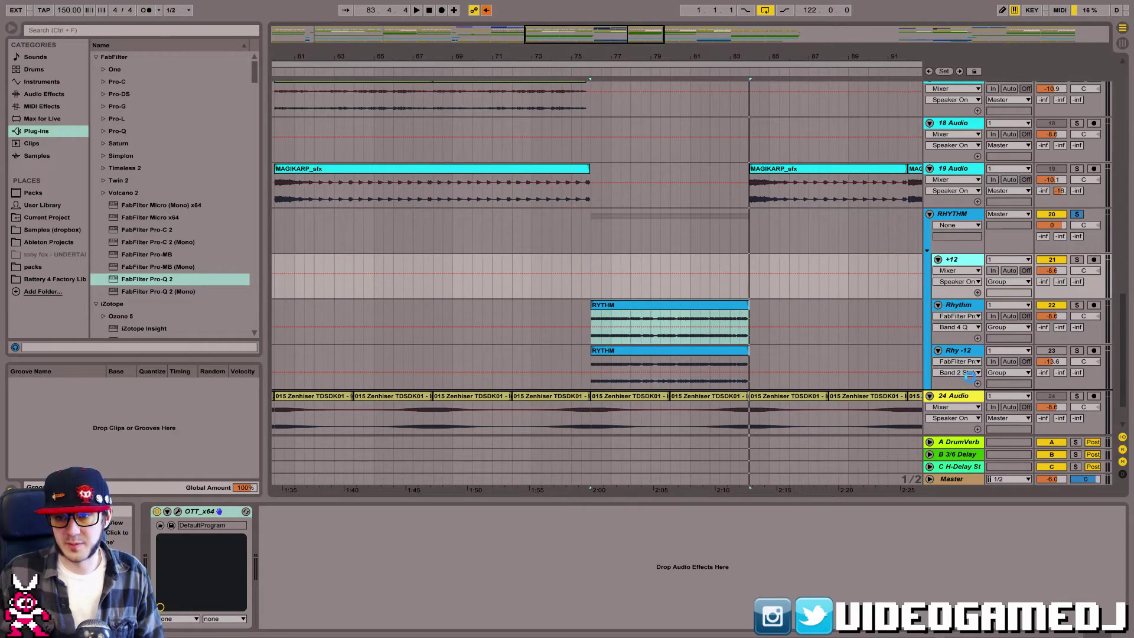
drag(970, 377, 966, 384)
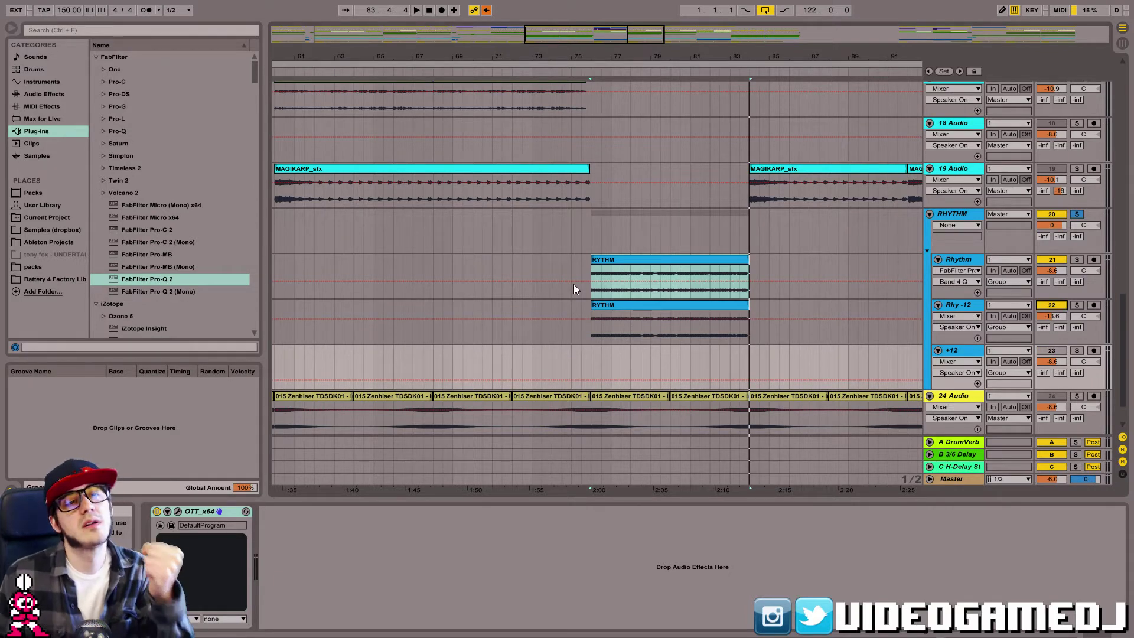
key(space)
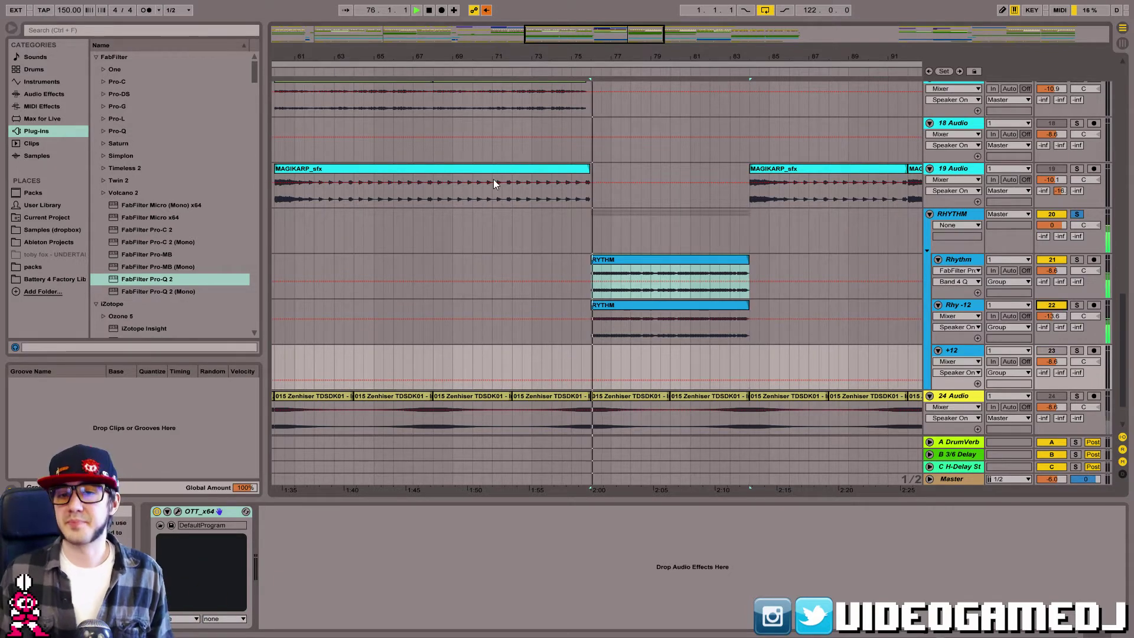
key(space)
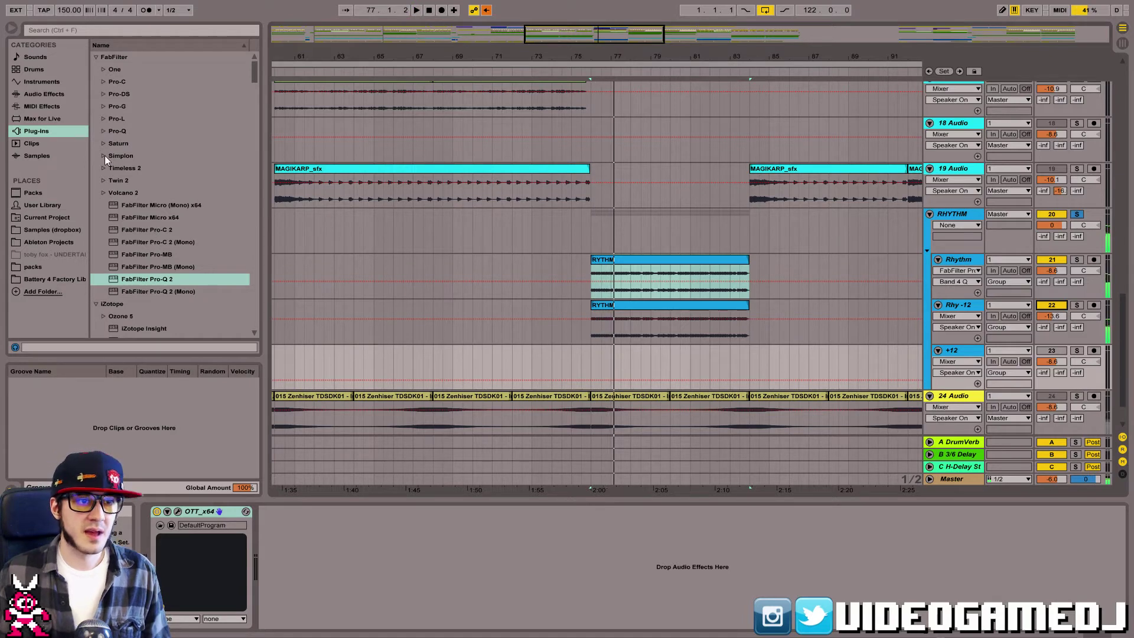
Add FabFilter Saturn x64 to the RHYTHM group and load its Magic Mastering bM preset from the Mastering category.
click(105, 144)
click(152, 171)
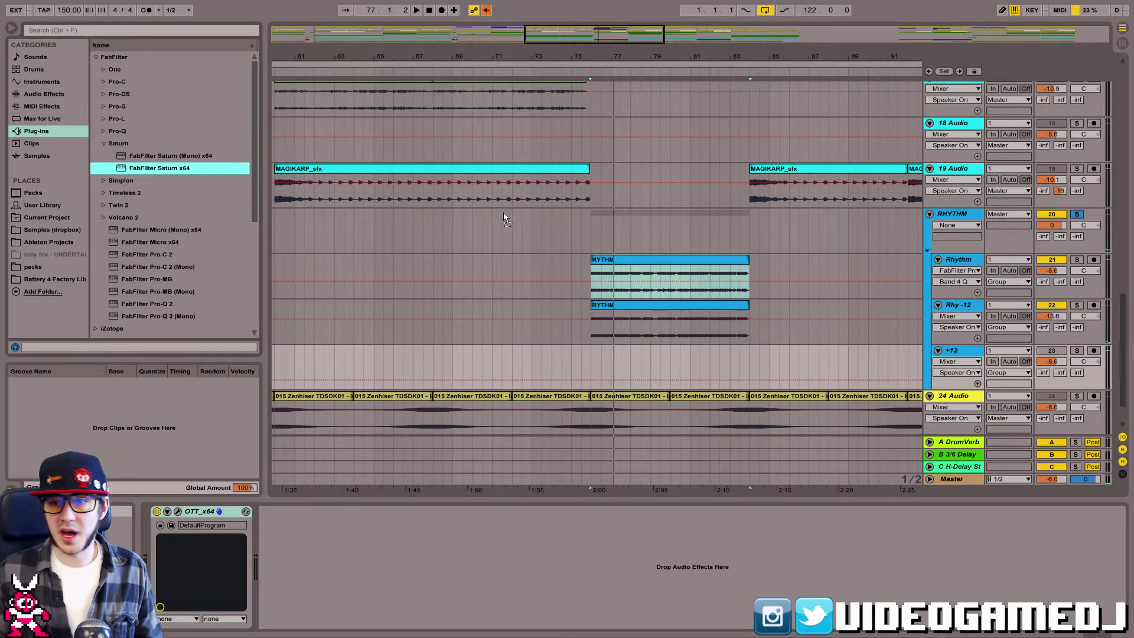
drag(639, 245, 640, 245)
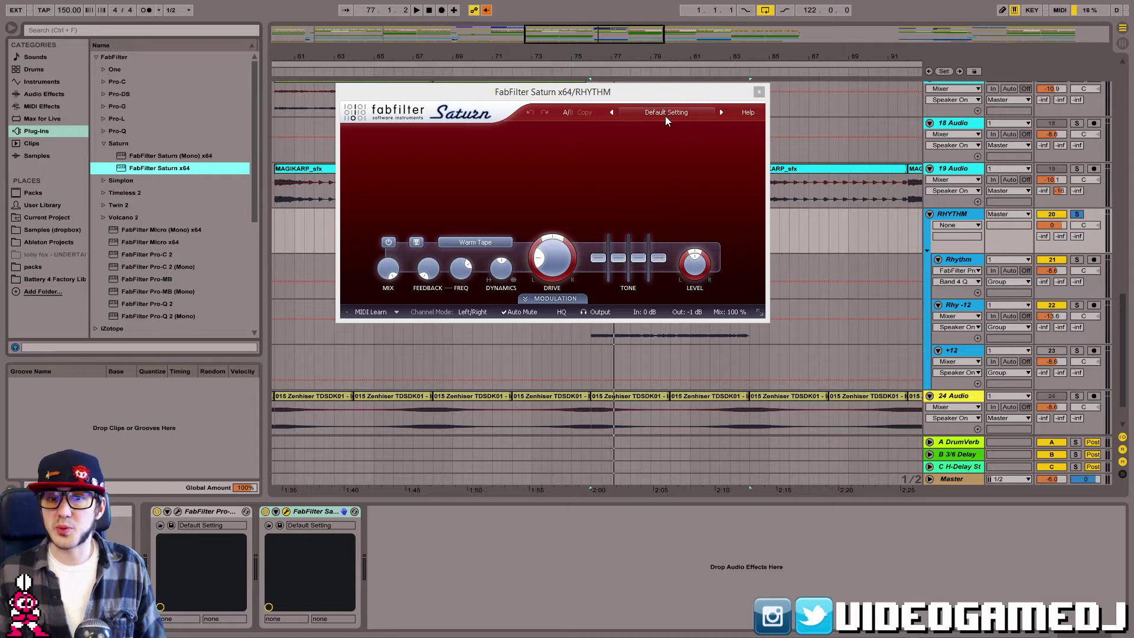
click(665, 117)
mouse_move(673, 208)
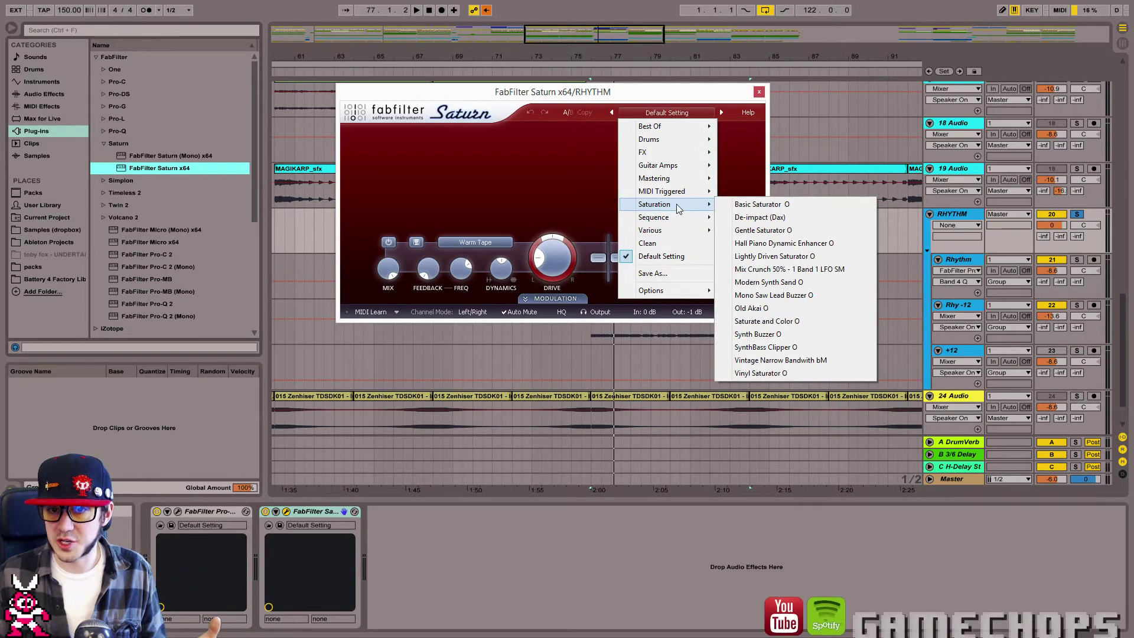
mouse_move(677, 178)
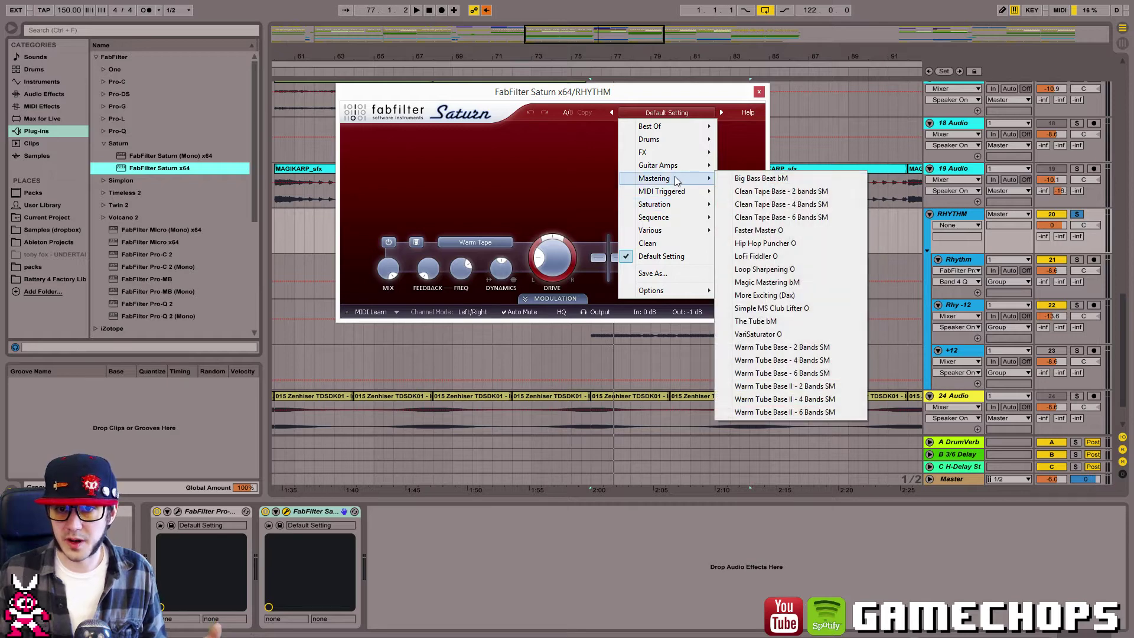
click(811, 282)
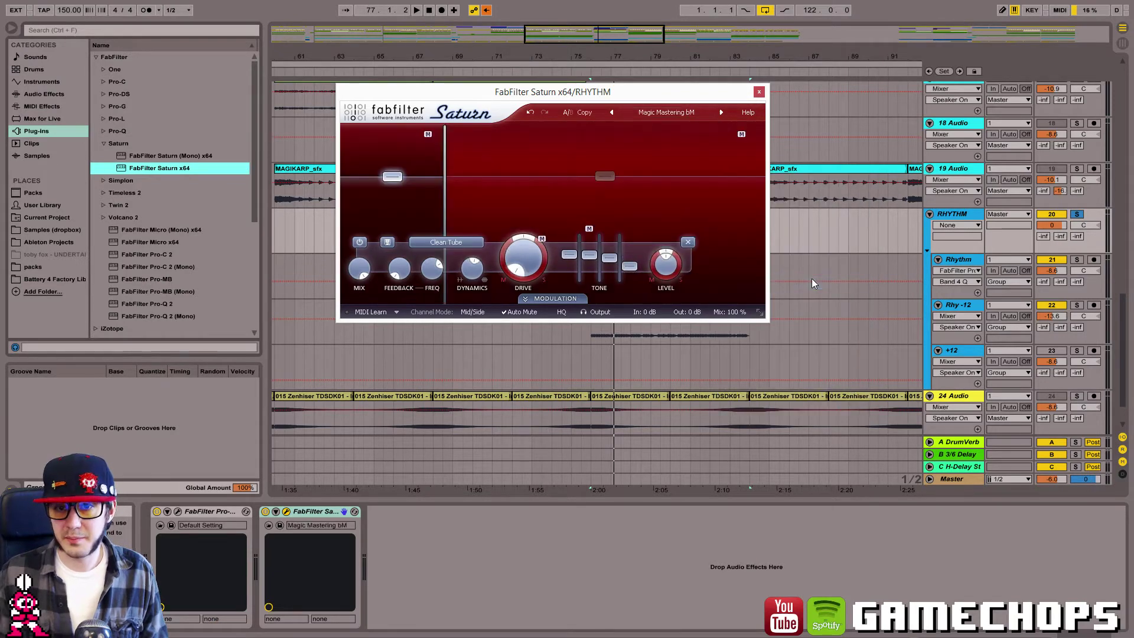
During playback, set Saturn's band 1 crossover to about 510 Hz, band 1 level to about +6.4 dB and band 2 level to about +4.9 dB.
key(space)
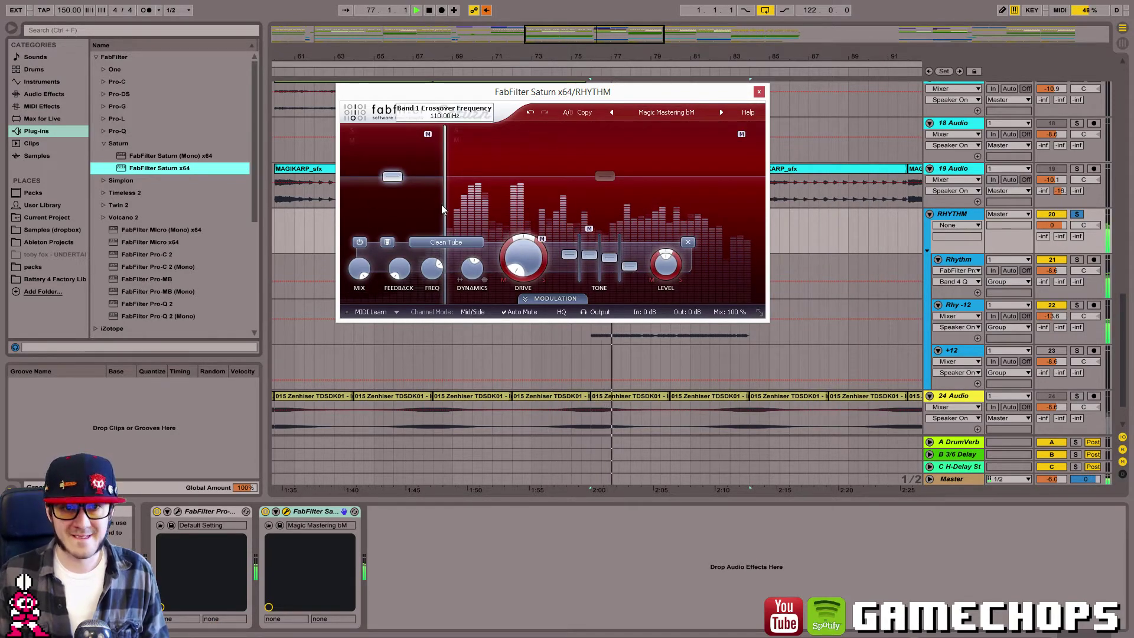
drag(443, 204, 524, 204)
mouse_move(429, 172)
mouse_down()
mouse_move(432, 143)
mouse_move(434, 169)
mouse_up()
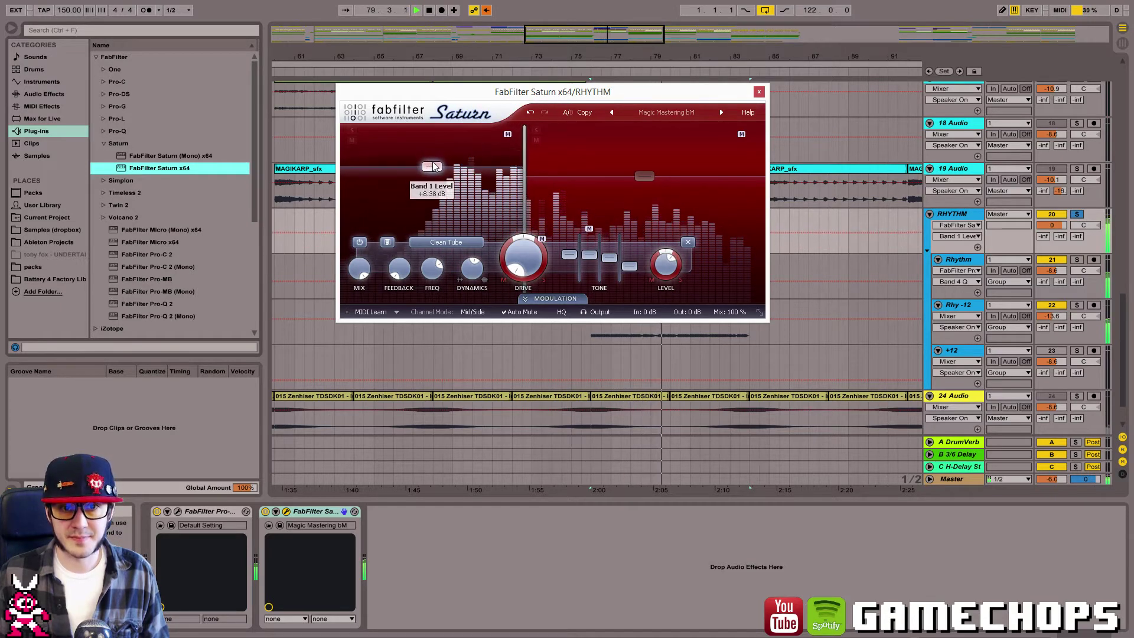
drag(526, 183, 536, 190)
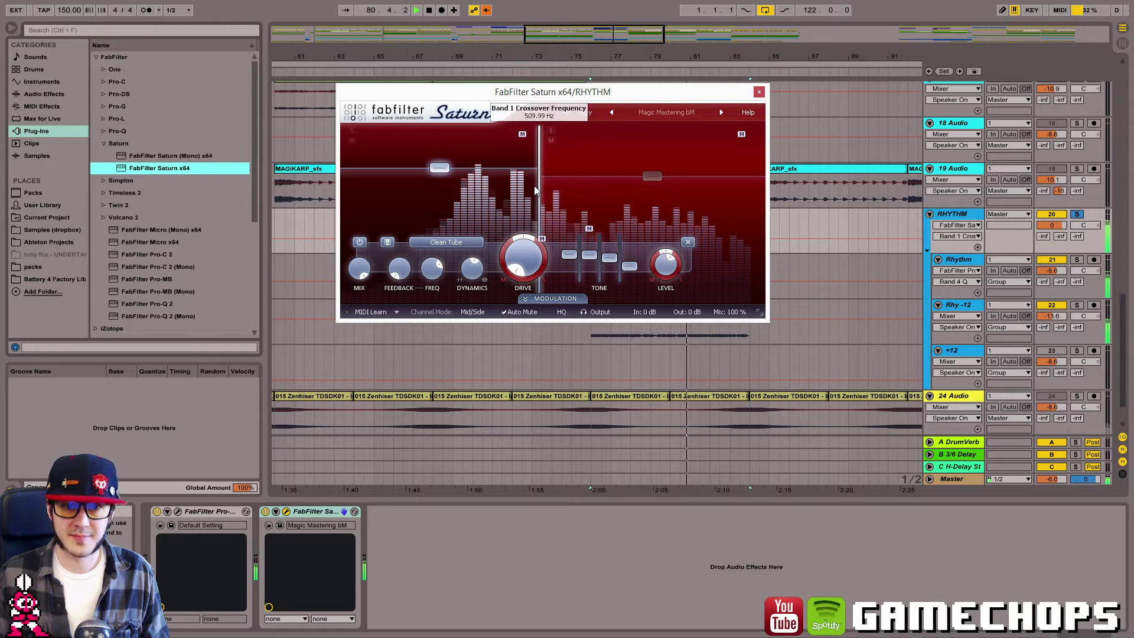
mouse_move(650, 174)
mouse_down()
mouse_move(649, 157)
mouse_move(653, 171)
mouse_up()
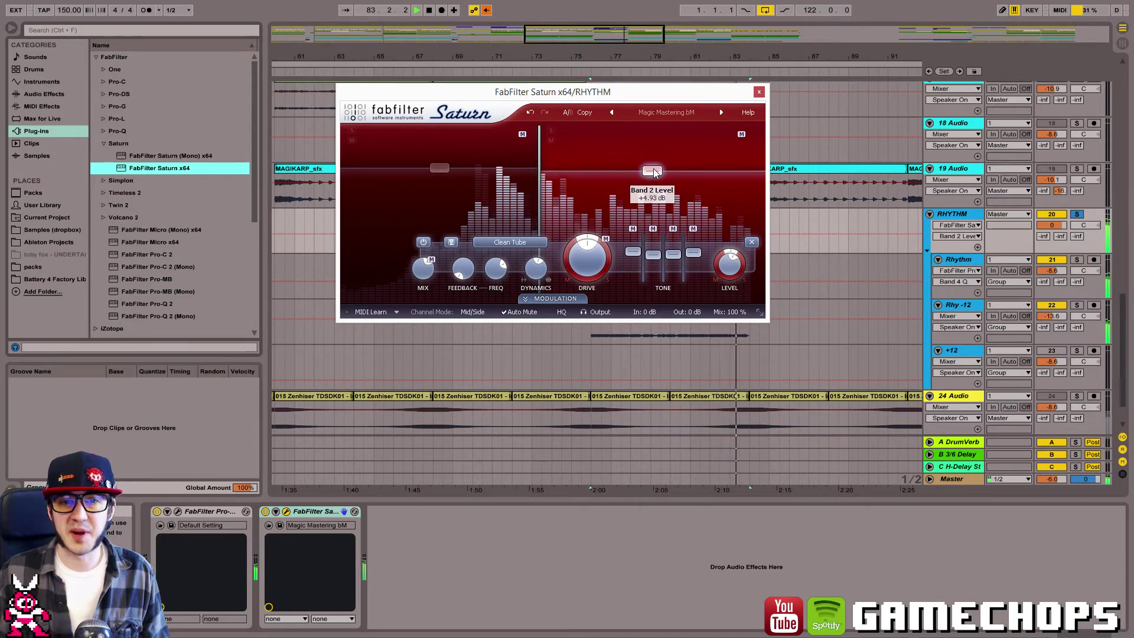
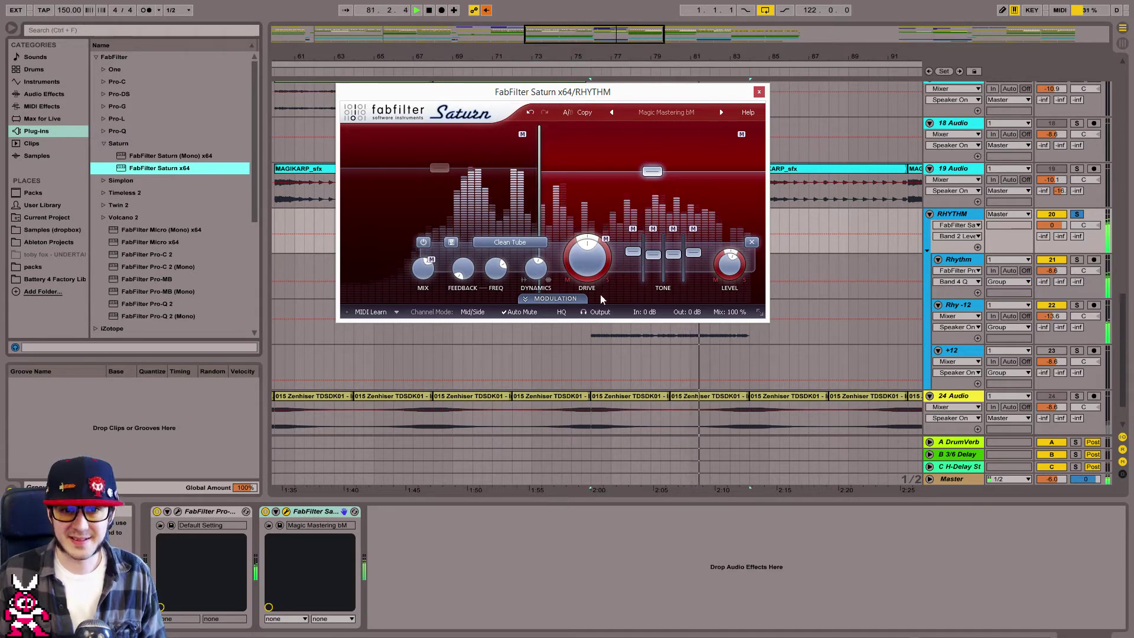
Enable HQ in Saturn, set the band 2 level to about +2.5 dB, close the plug-in and stop playback.
click(561, 312)
click(650, 173)
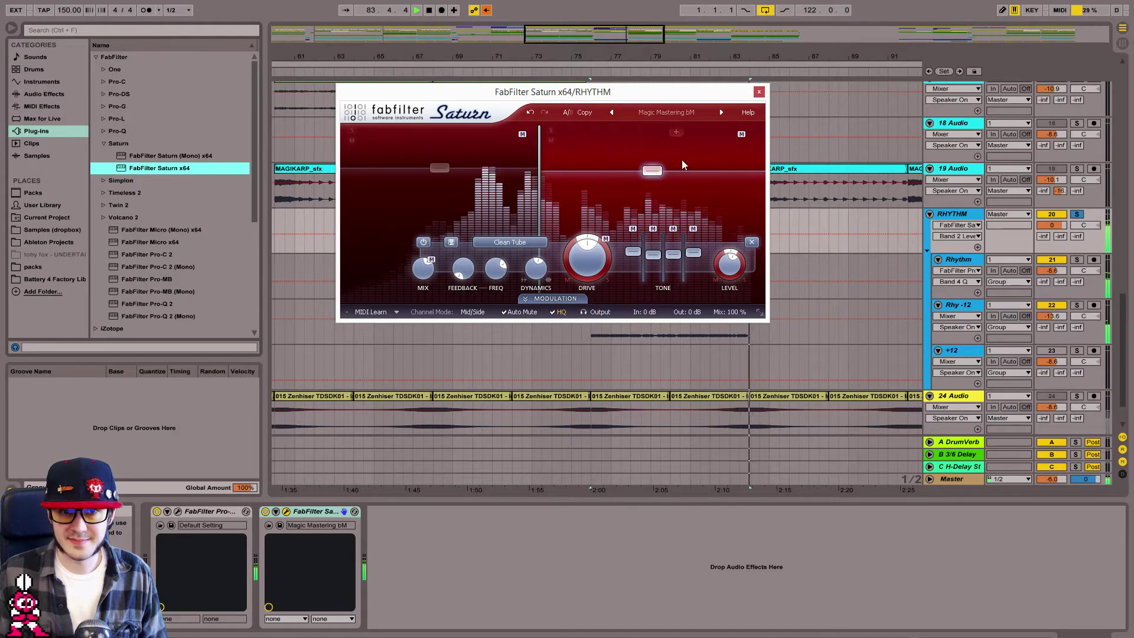
drag(653, 174, 655, 179)
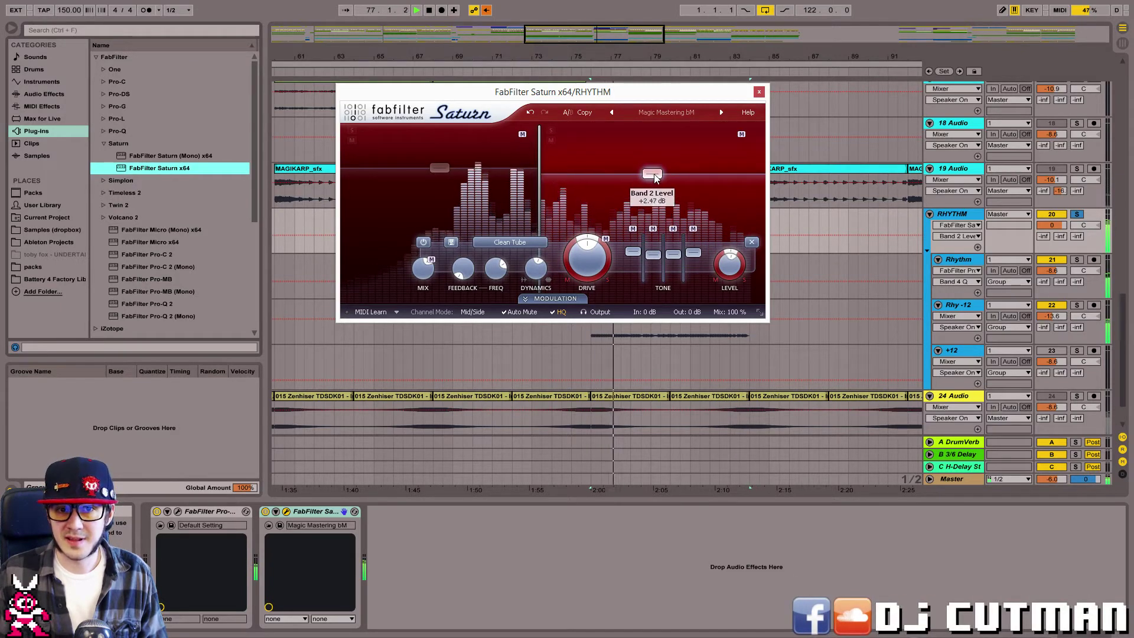
click(286, 512)
Move Pro-Q 2 after Saturn in the RHYTHM group's device chain.
click(186, 514)
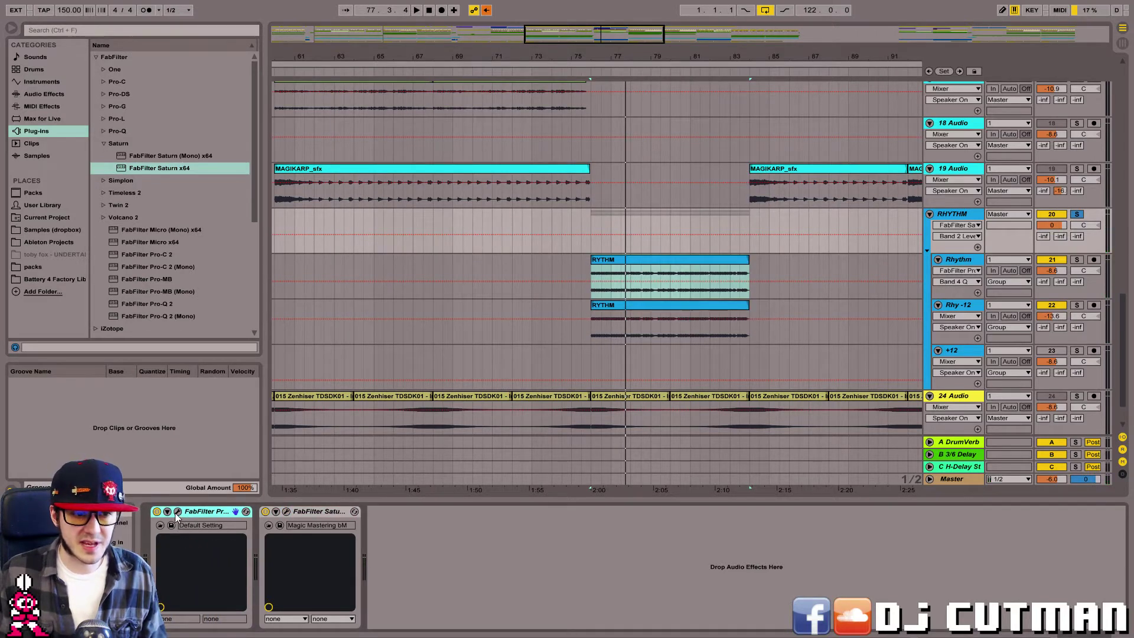
click(178, 512)
click(178, 512)
drag(208, 511, 263, 519)
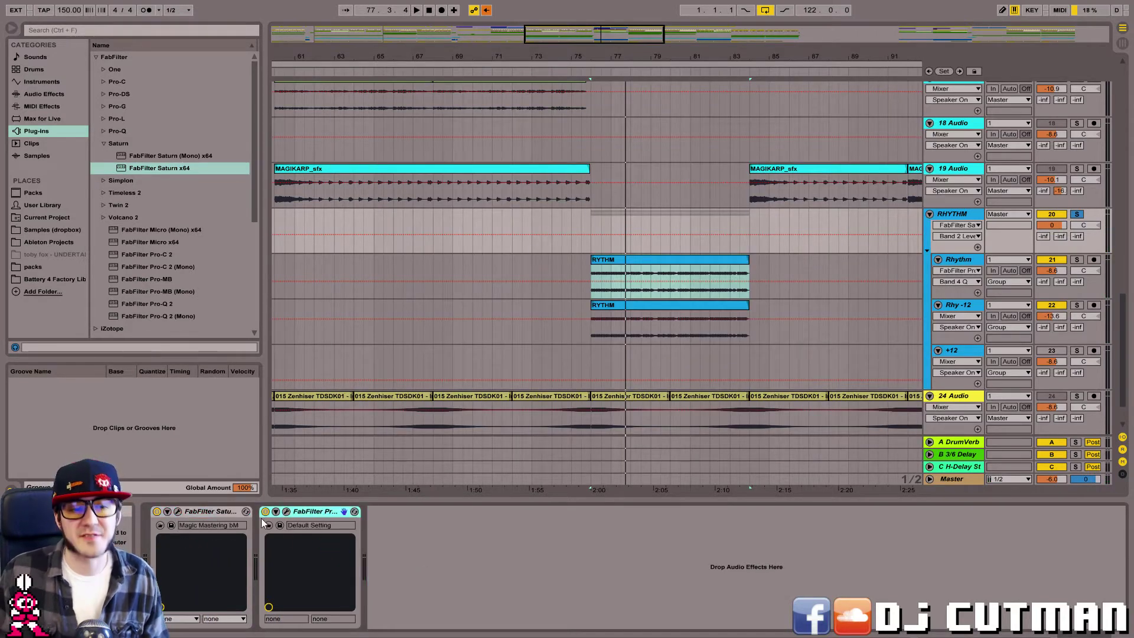
Set the low cut in the RHYTHM group's Pro-Q 2 to about 85 Hz and enable the band during playback.
click(287, 512)
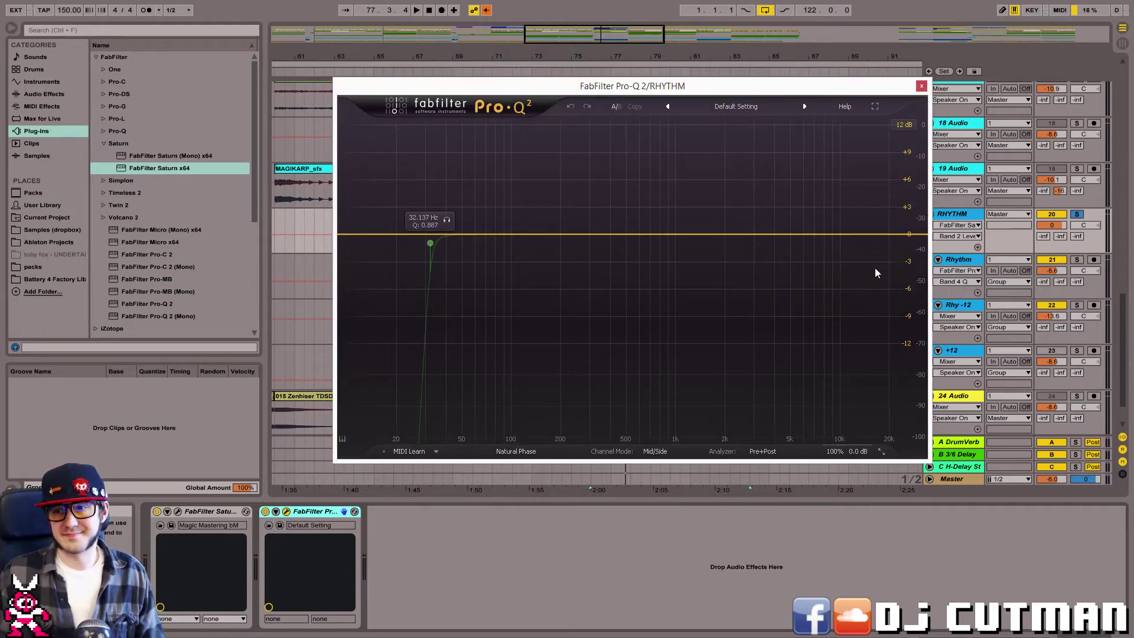
drag(431, 243, 499, 237)
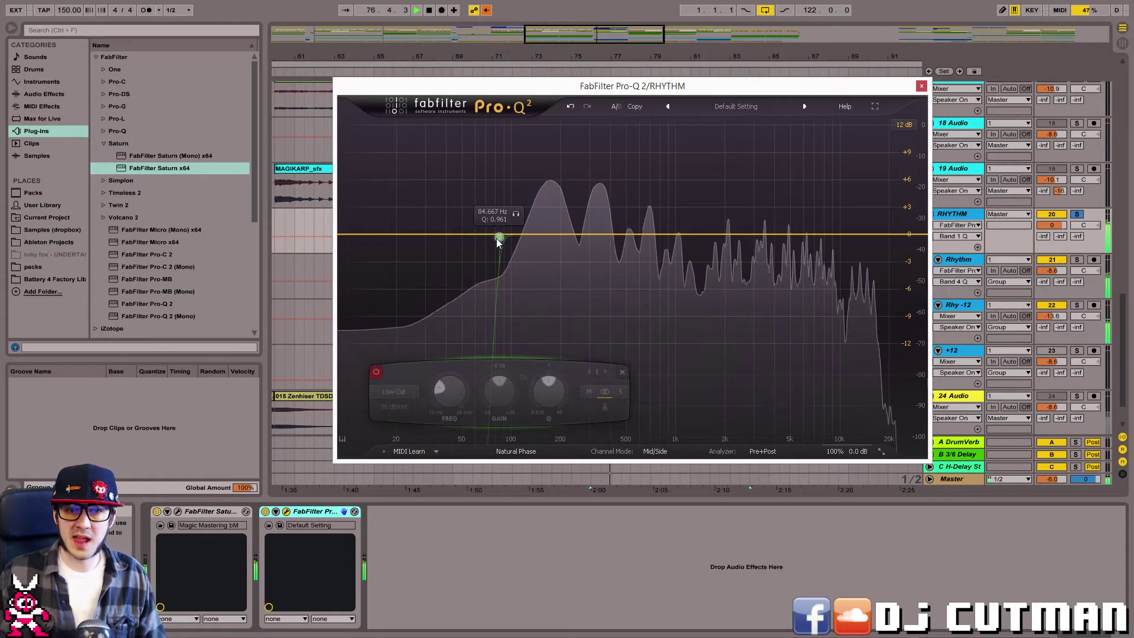
click(376, 372)
Try a bell boost of about 3 dB in the high frequencies of the RHYTHM group's Pro-Q 2 and remove it.
drag(600, 236, 863, 207)
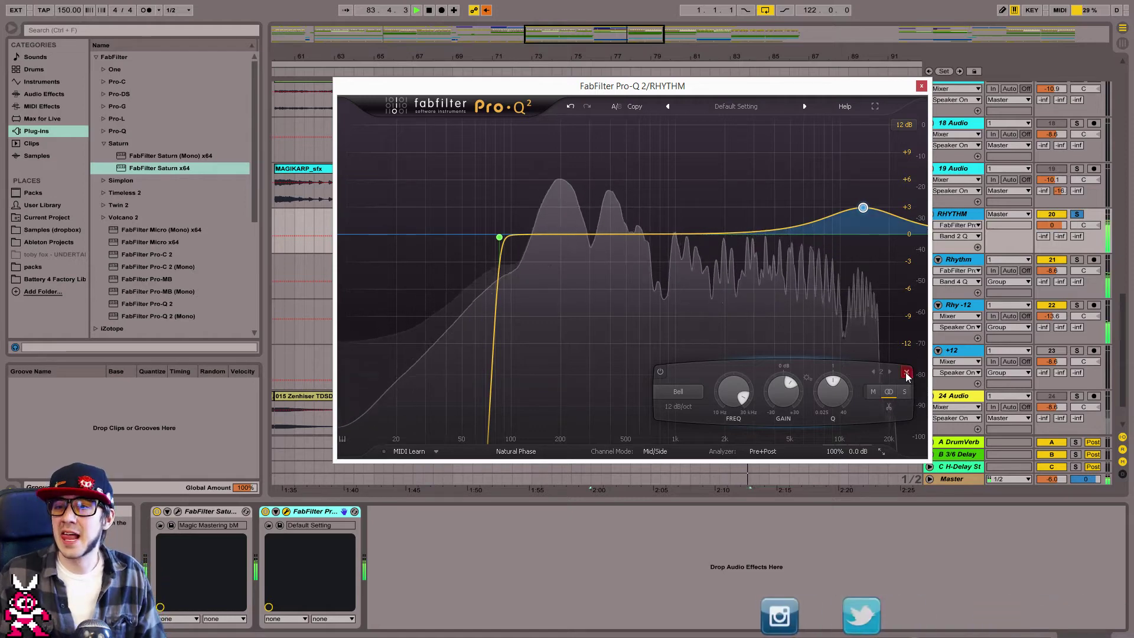
click(907, 373)
key(space)
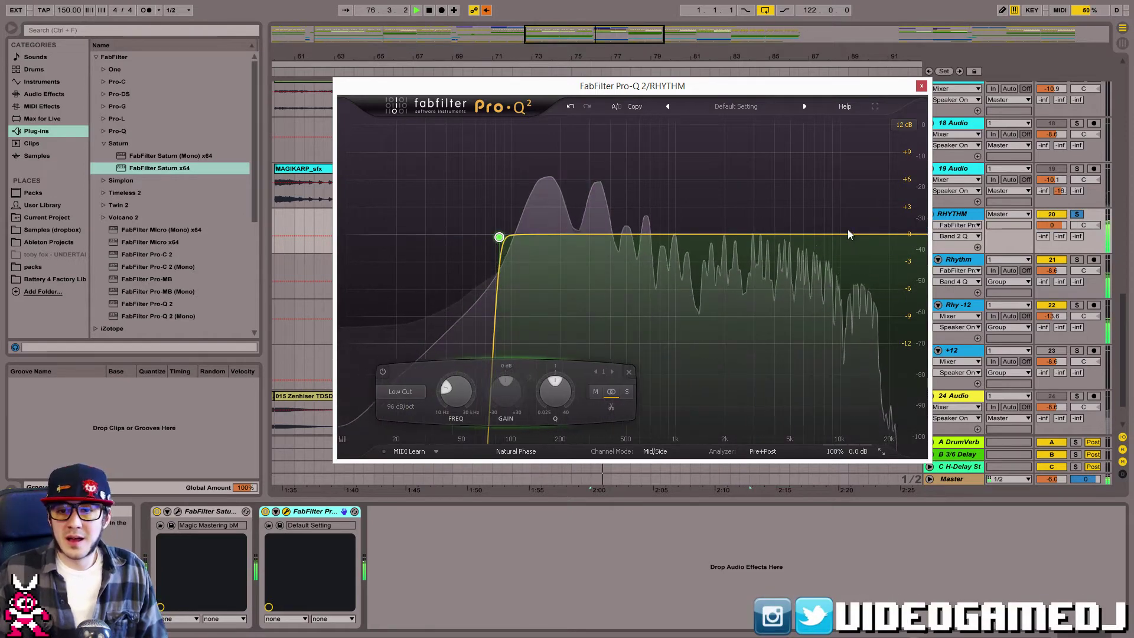
Add a high shelf of about +4 dB at about 12.5 kHz with Q 0.3 to the RHYTHM group's Pro-Q 2 and stop playback.
click(849, 234)
drag(849, 234, 855, 197)
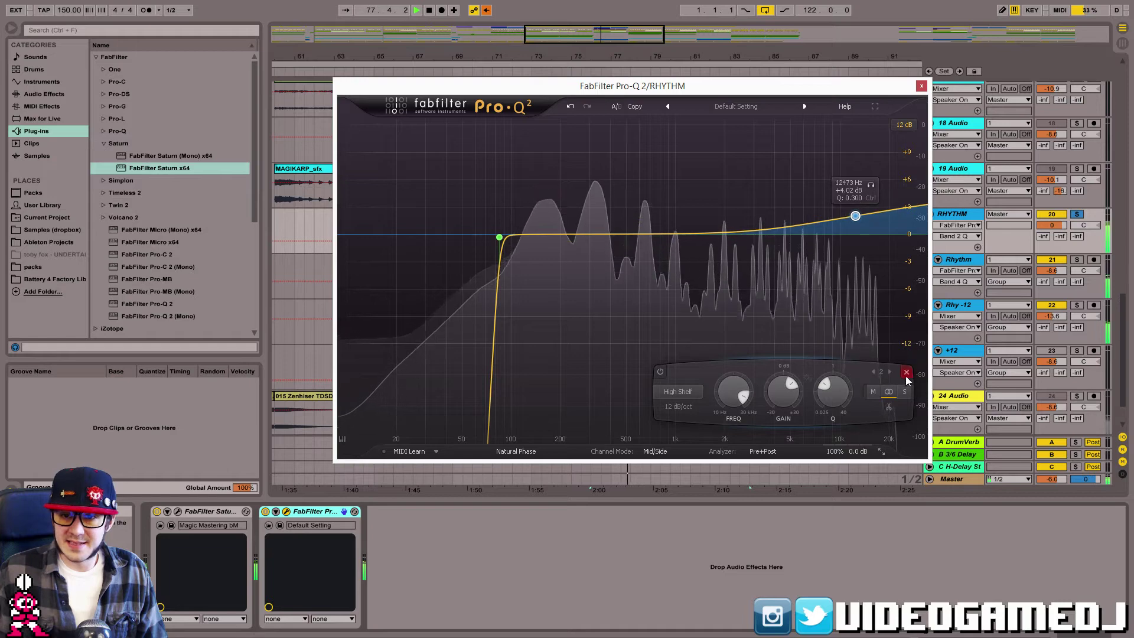
drag(754, 253, 857, 212)
key(space)
Try a high-frequency boost in the Rhy -12 track's Pro-Q 2 during playback and remove it.
click(957, 308)
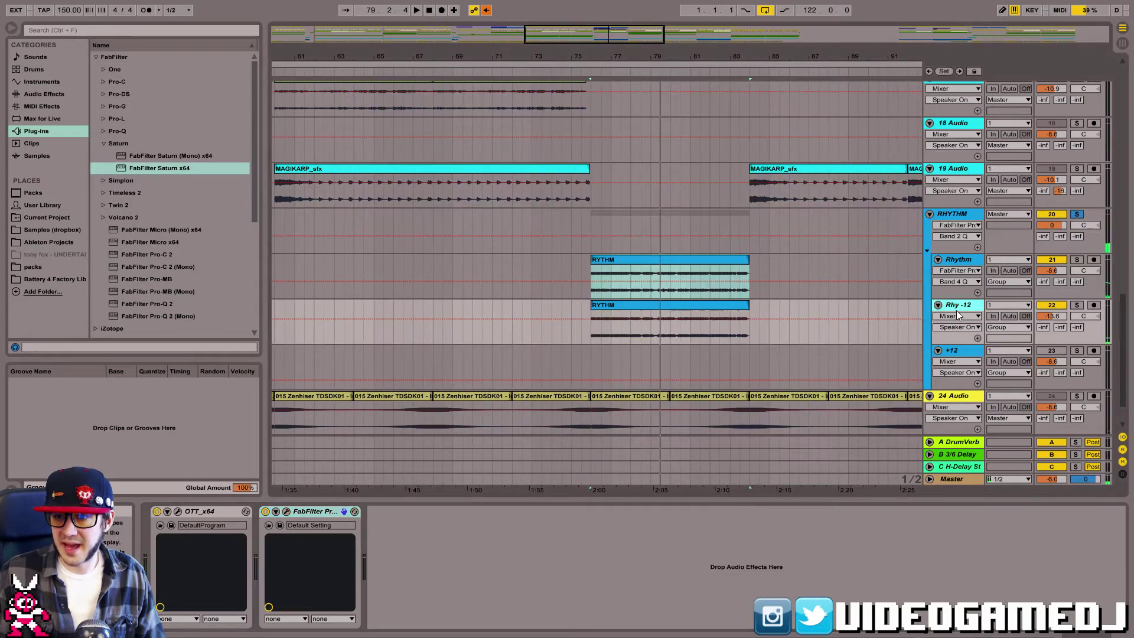
click(286, 511)
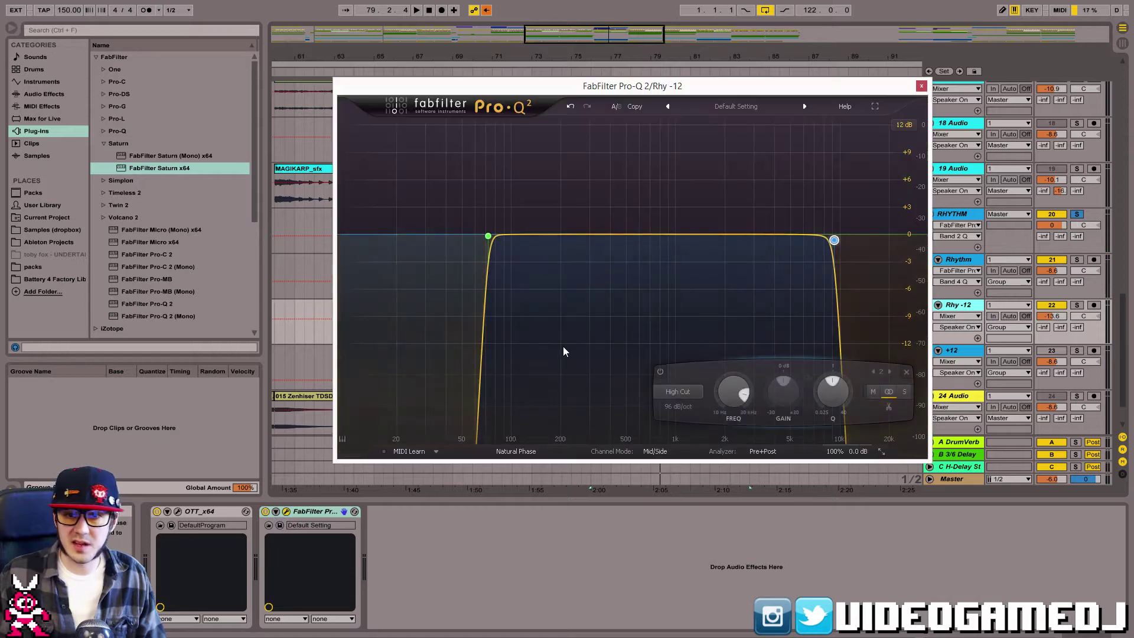
key(space)
drag(663, 244, 825, 194)
key(Delete)
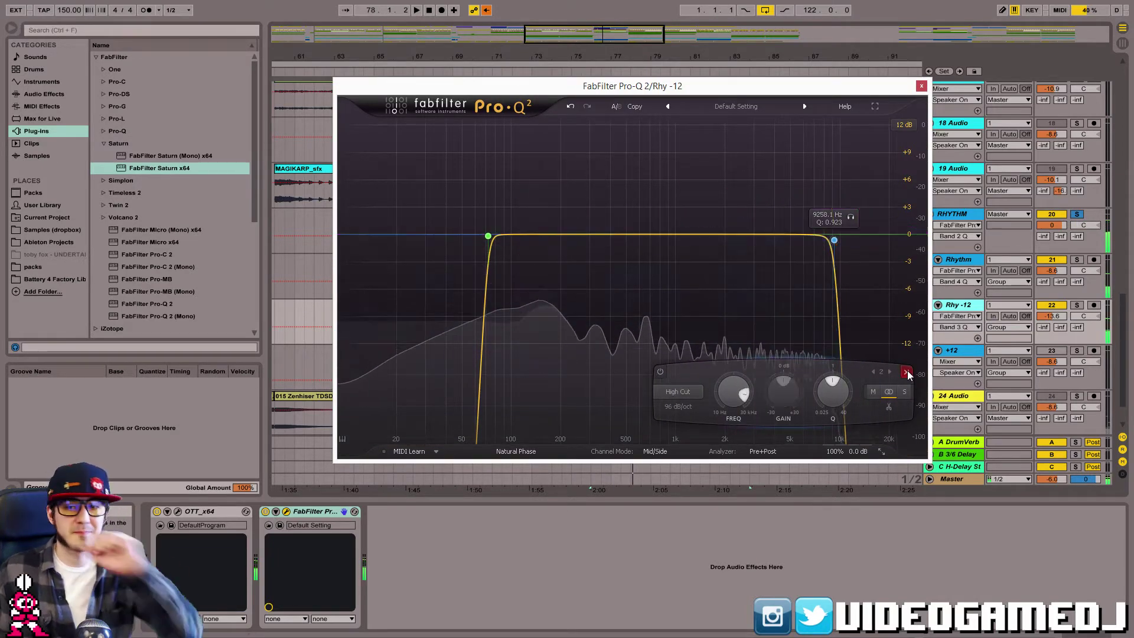
key(space)
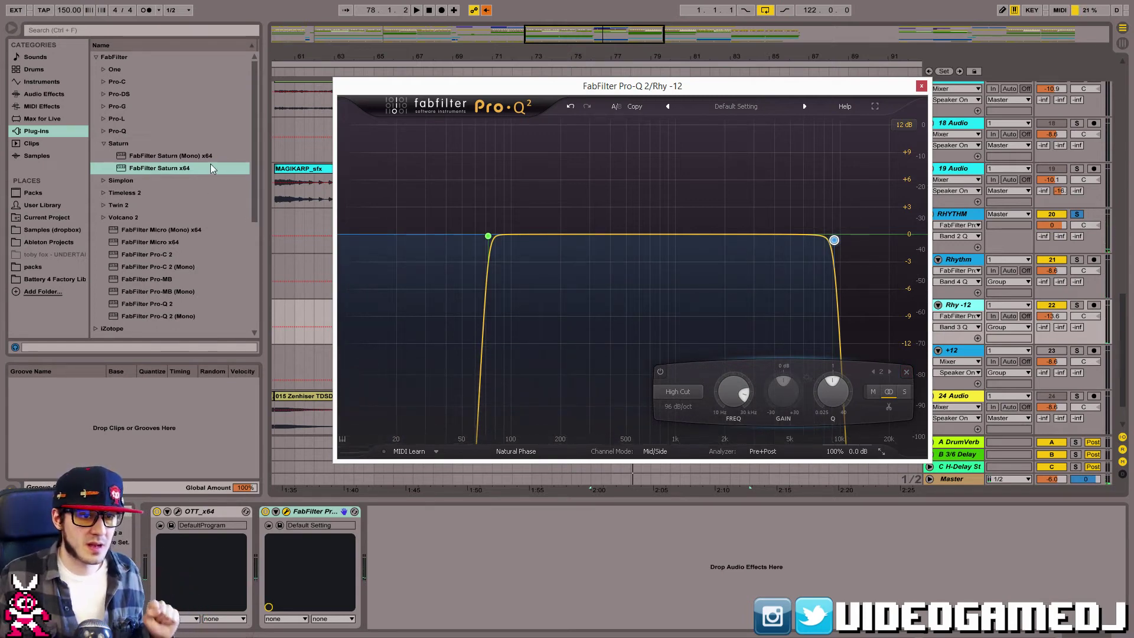
Search the plug-ins for "exciter" and add iZotope Ozone 5 Exciter after Pro-Q 2 on the Rhy -12 track.
click(129, 30)
text(exciter)
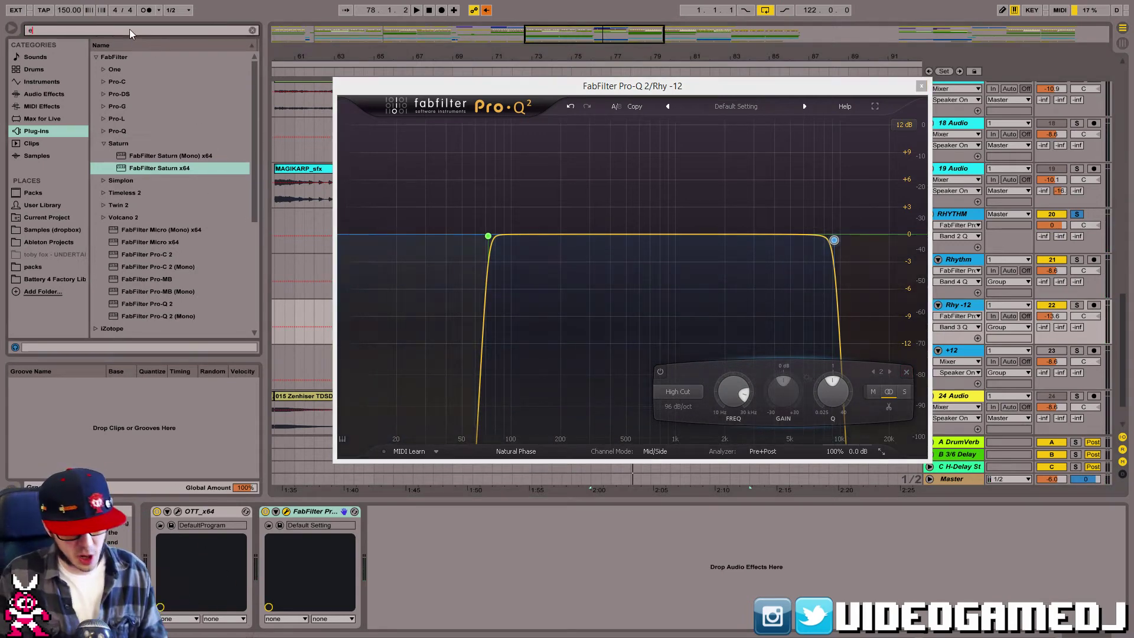
click(95, 58)
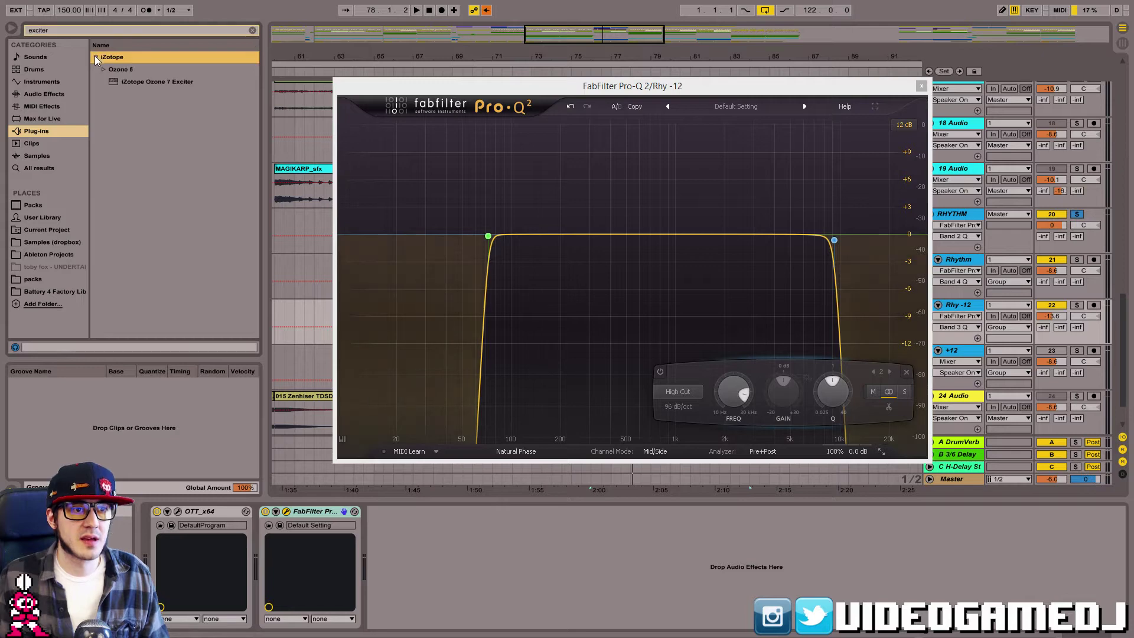
click(98, 68)
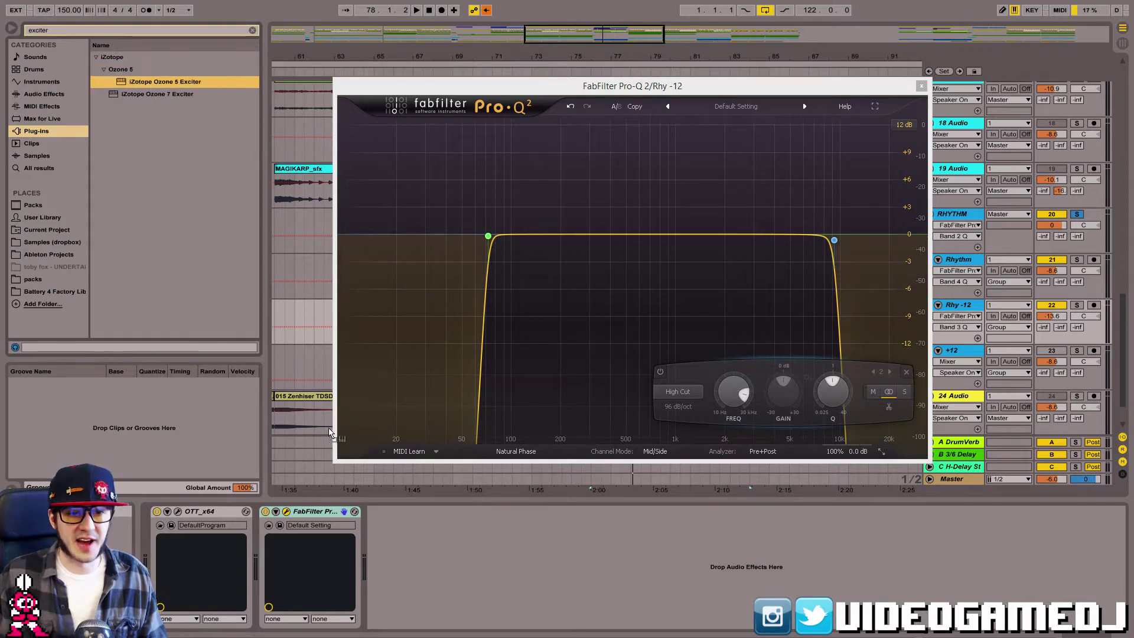
drag(329, 432, 444, 619)
drag(438, 554, 438, 554)
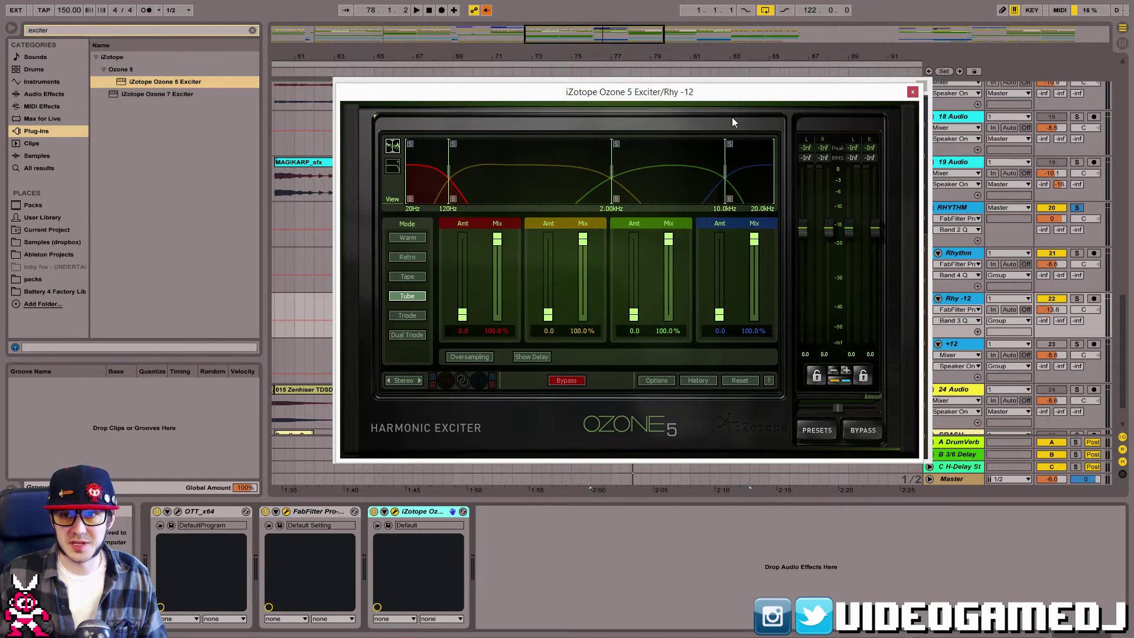
Copy the Rhy -12 track's Pro-Q 2 to after the Ozone 5 Exciter and disable all bands in the copy.
click(929, 87)
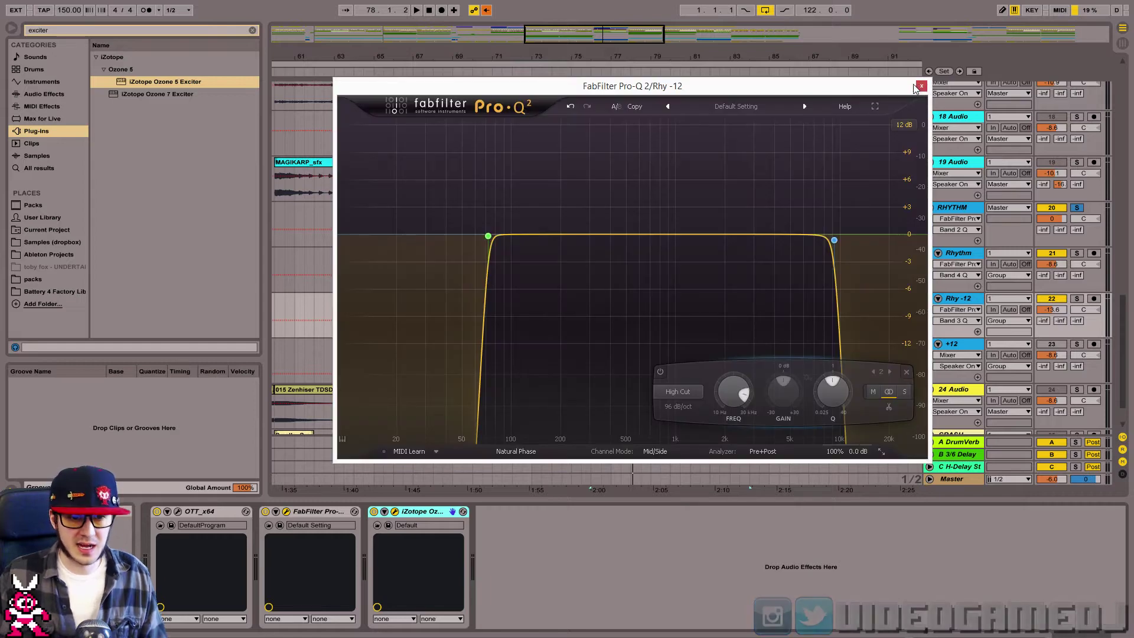
click(921, 87)
click(307, 512)
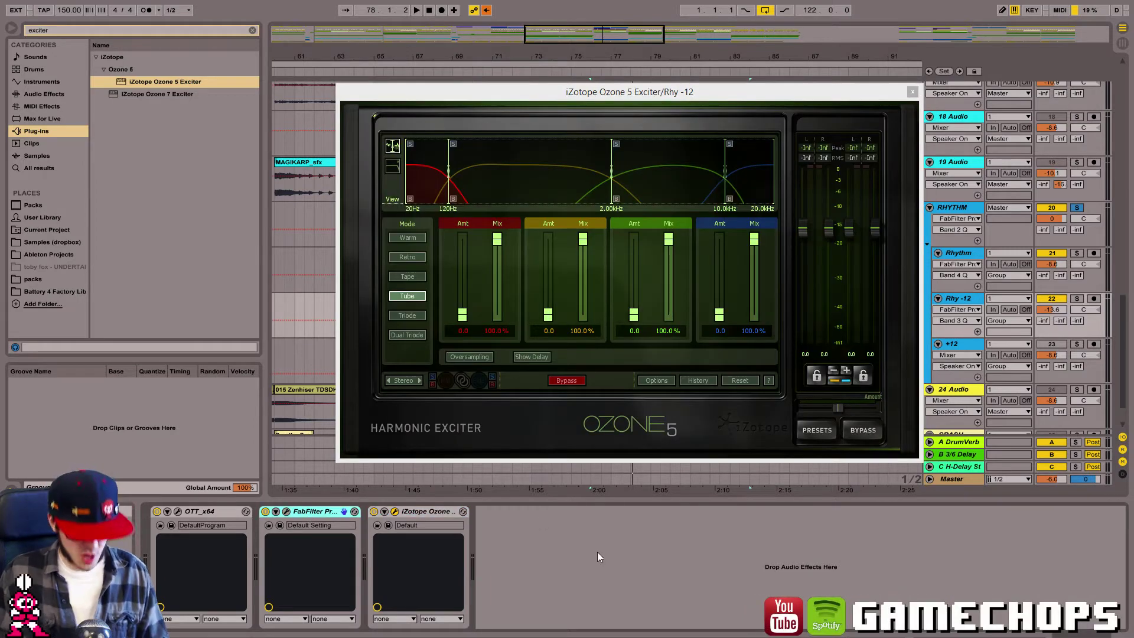
key(ctrl+v)
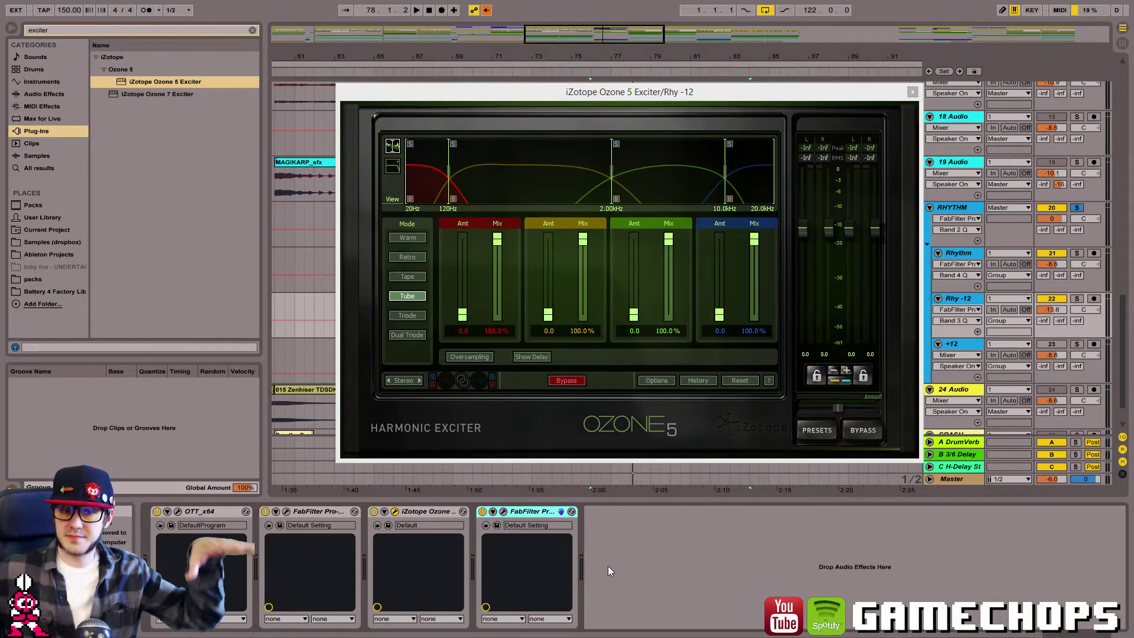
click(503, 511)
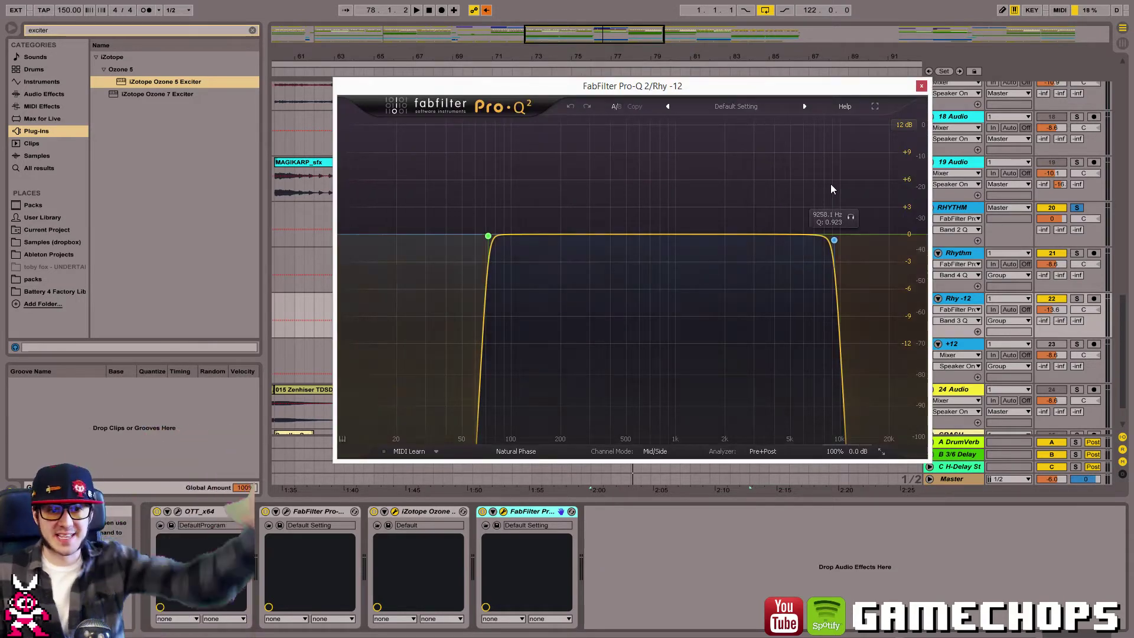
key(ctrl+a)
click(538, 373)
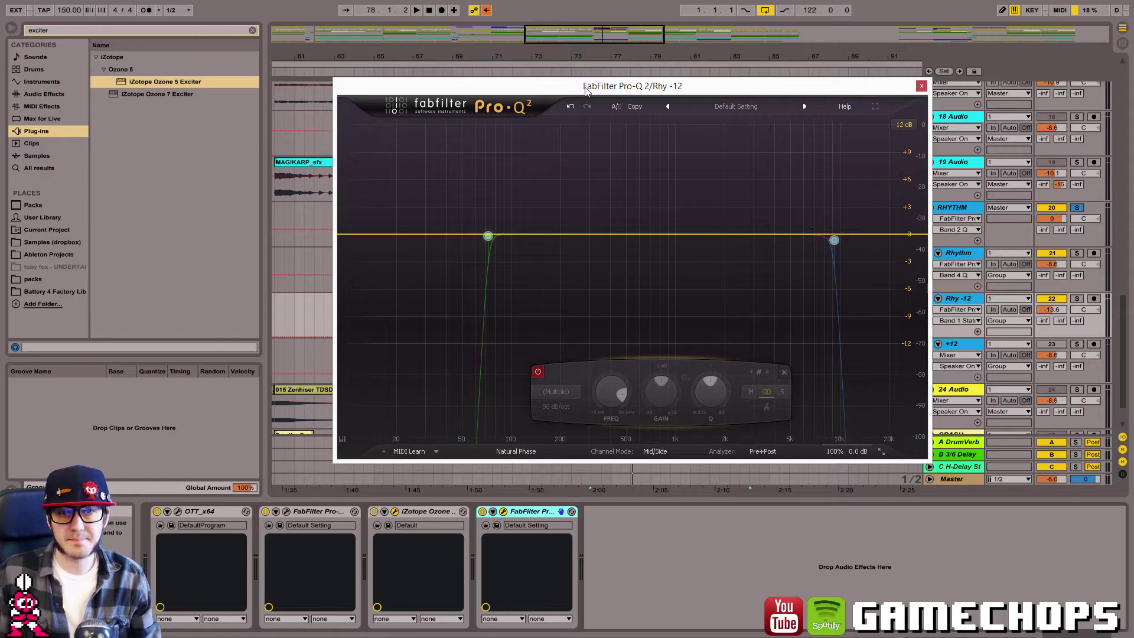
Solo the Rhy -12 track and play it with the Exciter and second Pro-Q 2 windows arranged side by side.
key(space)
drag(586, 90, 698, 182)
drag(678, 108, 368, 82)
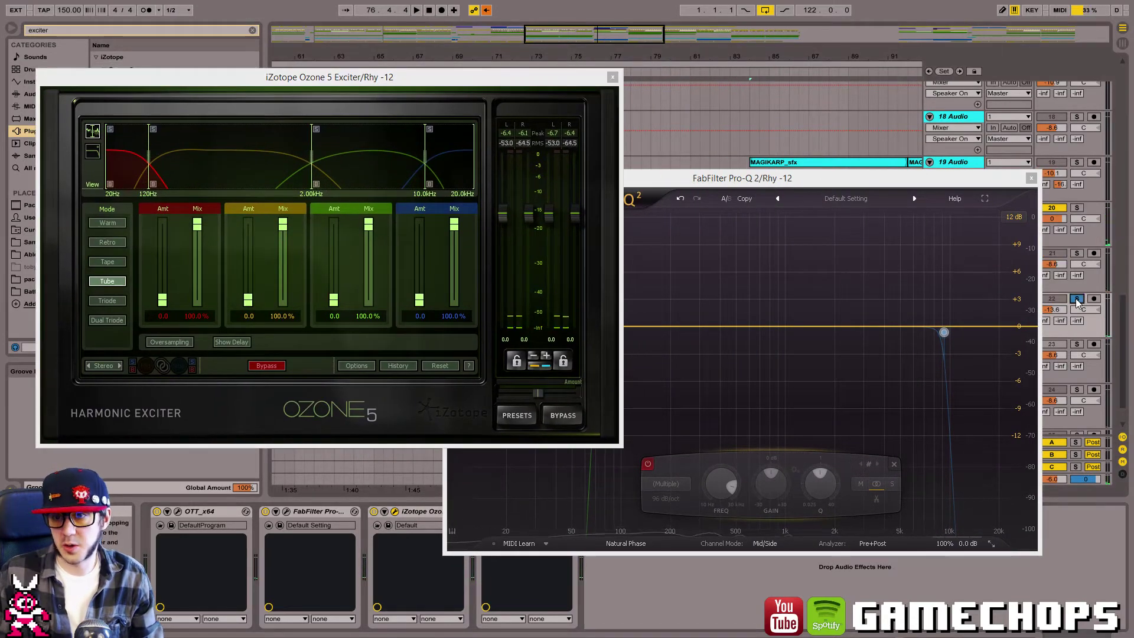
key(space)
drag(841, 172, 917, 159)
drag(547, 80, 494, 86)
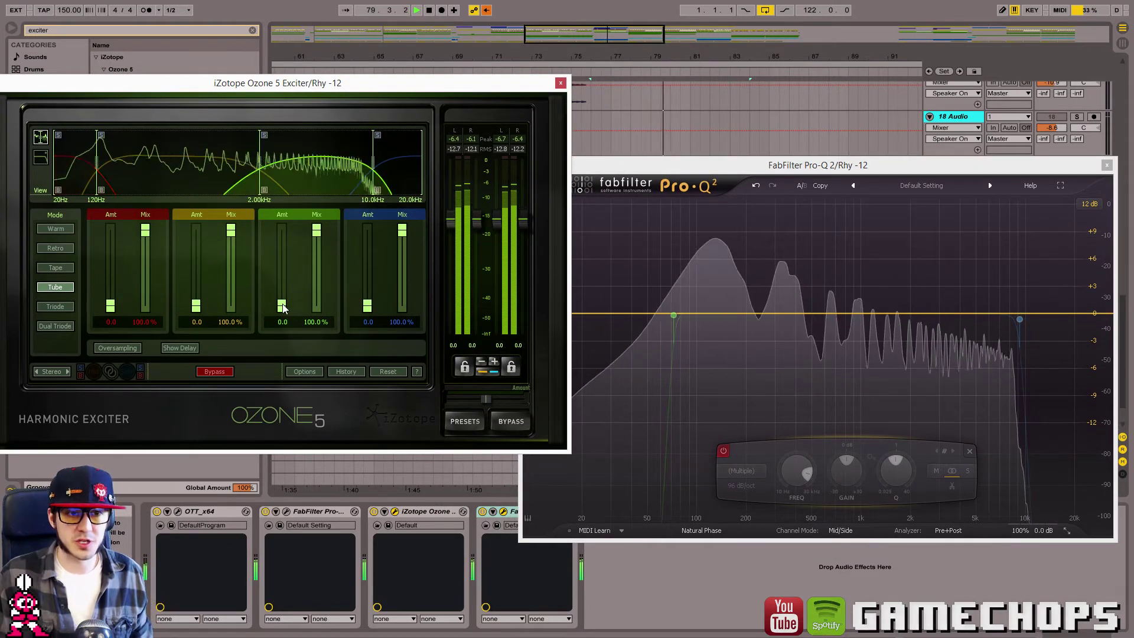
Set the Exciter's first three band amounts to 5.0, 3.5 and 10.8, the first crossover to 405 Hz and the third band's mix to 86.7%.
drag(282, 307, 275, 228)
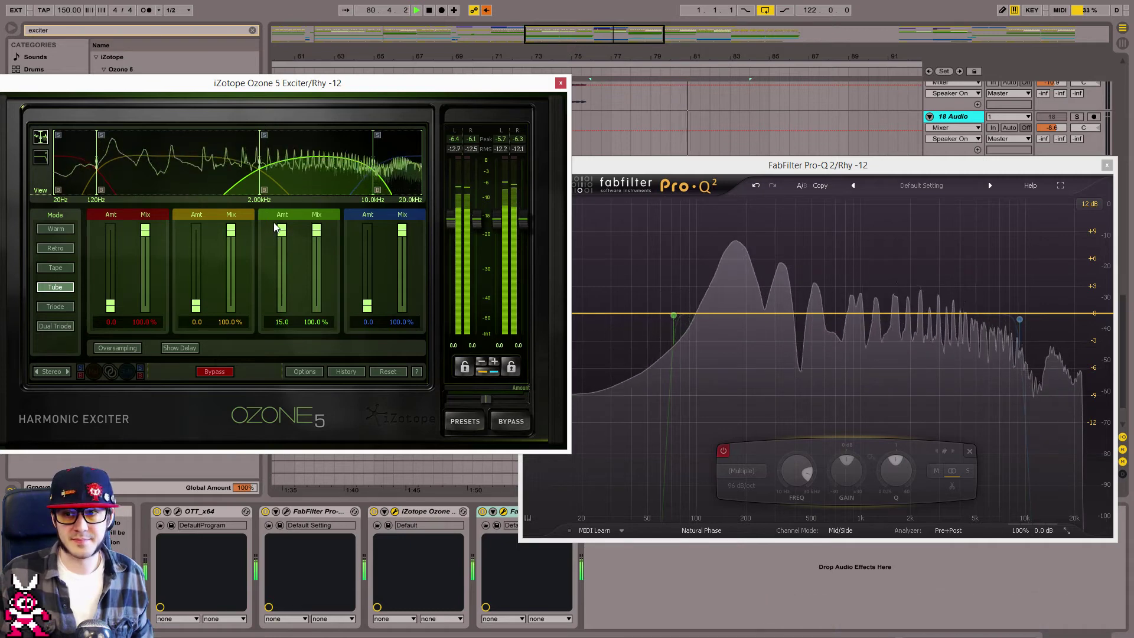
drag(281, 237, 283, 247)
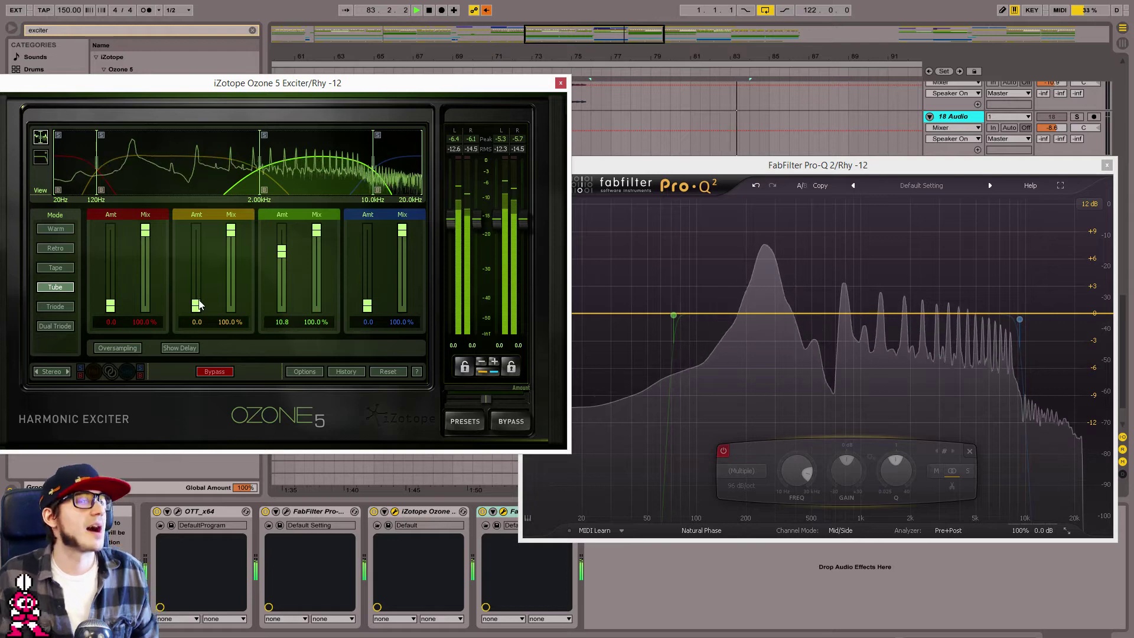
drag(198, 304, 196, 303)
drag(189, 261, 196, 230)
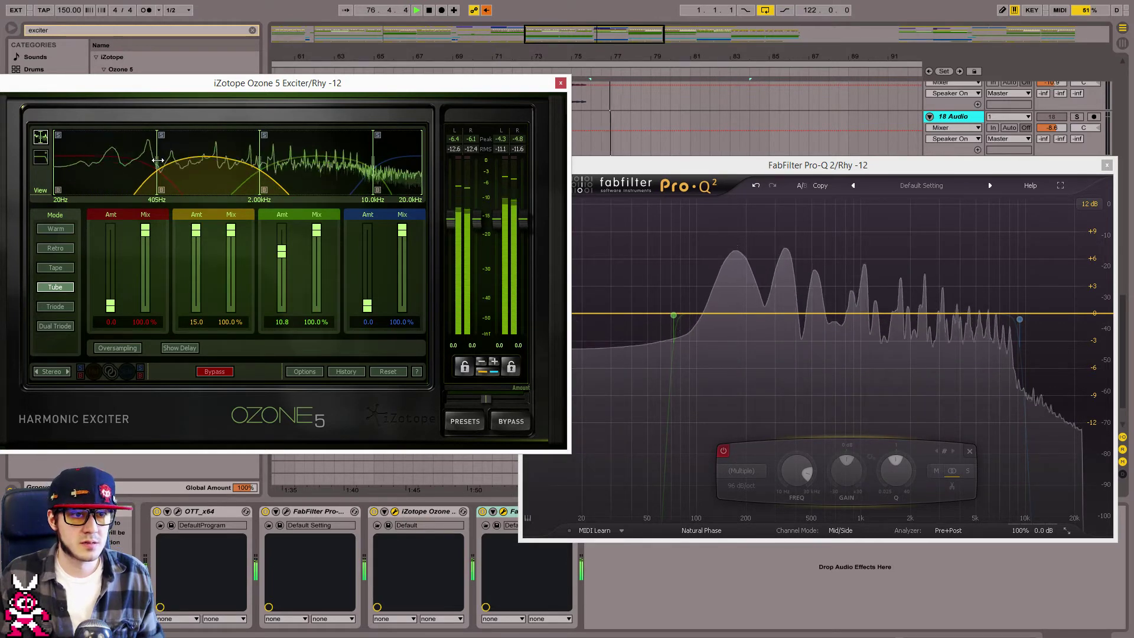
drag(200, 249, 206, 287)
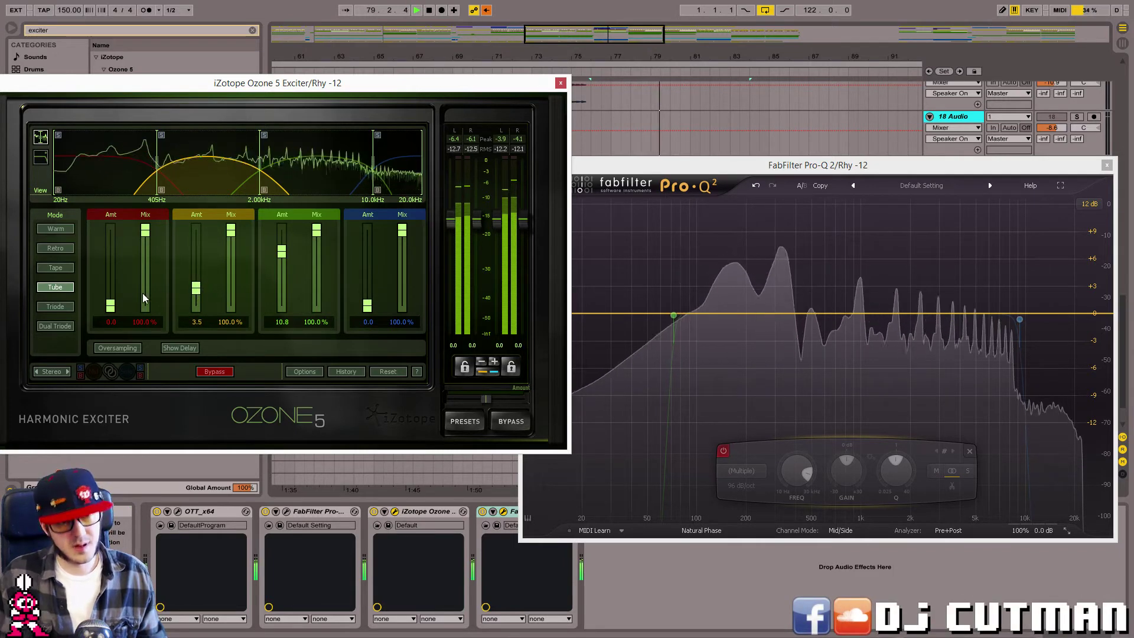
drag(109, 232, 122, 279)
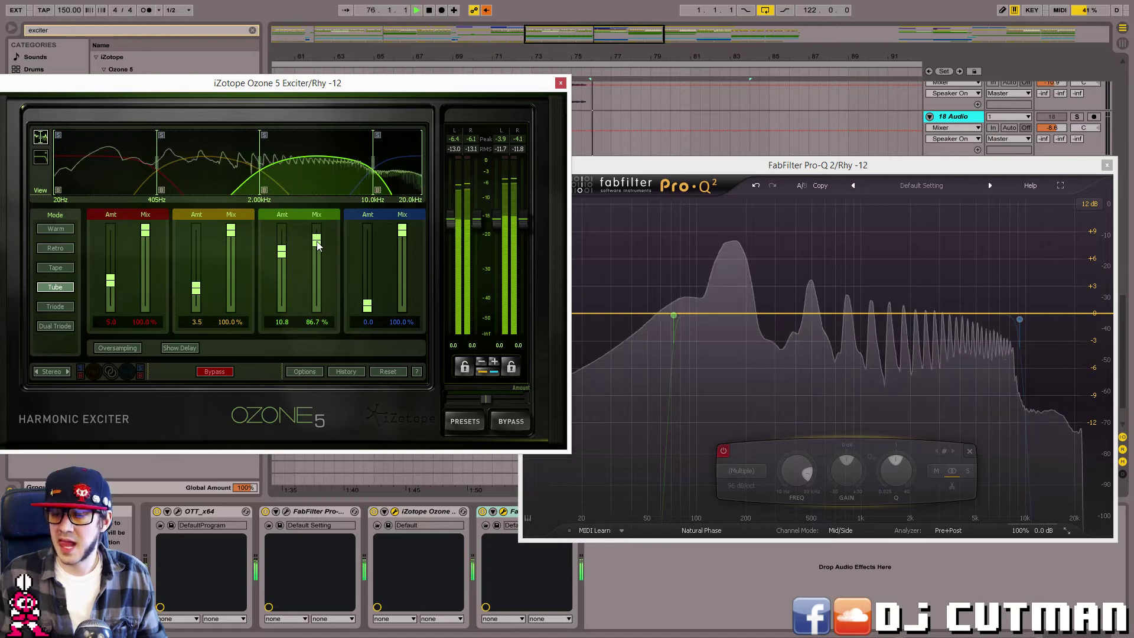
Audition the Exciter's saturation modes on Rhy -12, choose Dual Triode and stop playback.
click(63, 288)
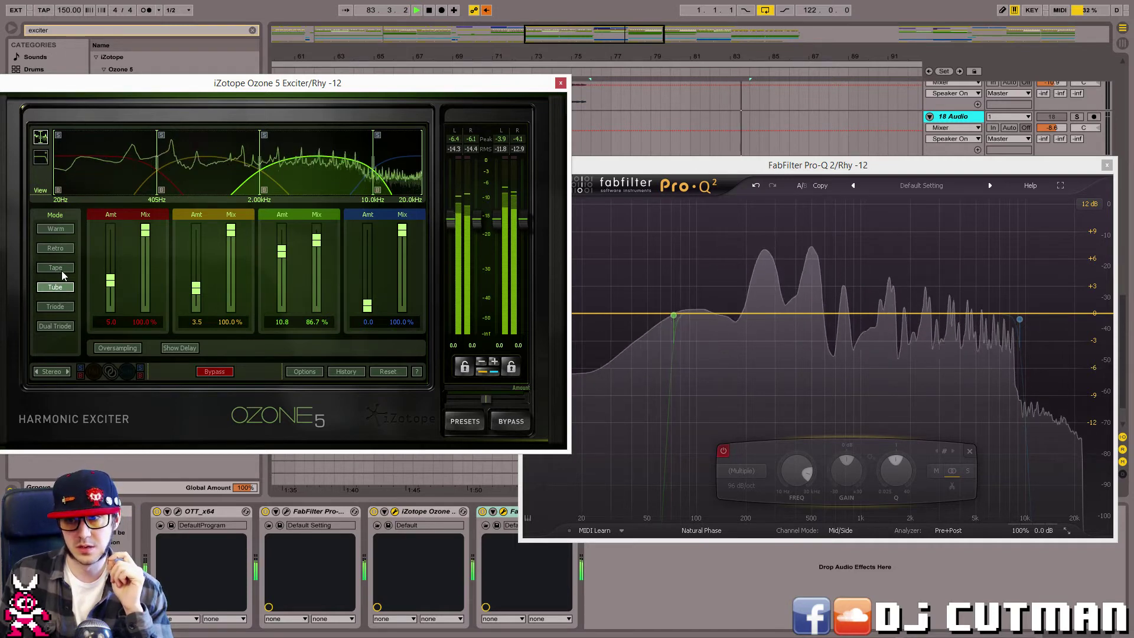
click(63, 248)
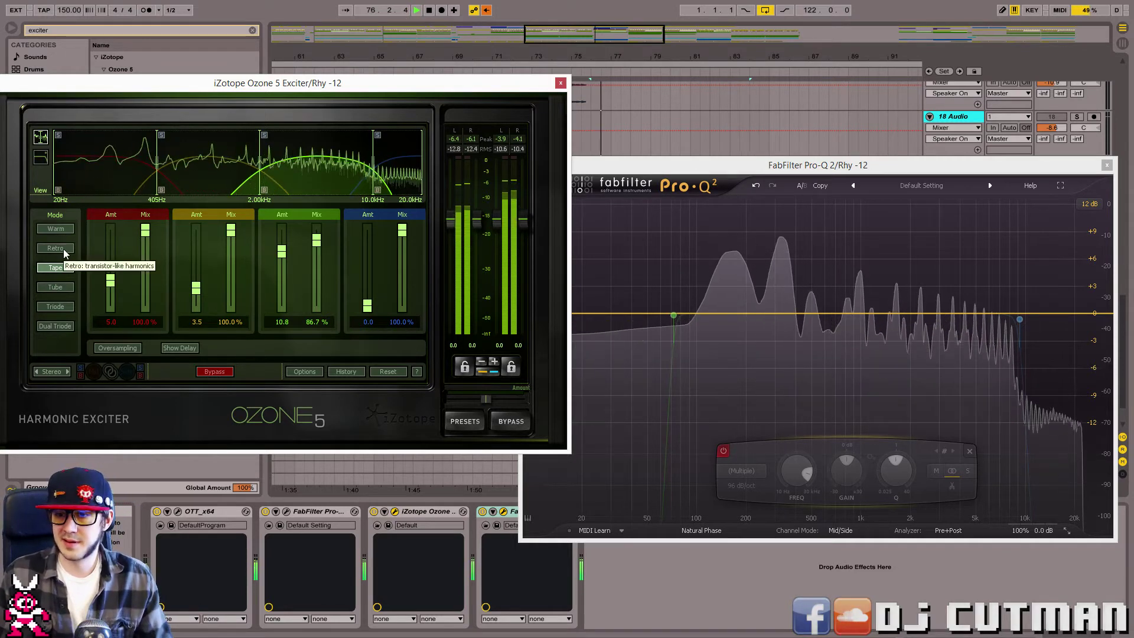
click(61, 230)
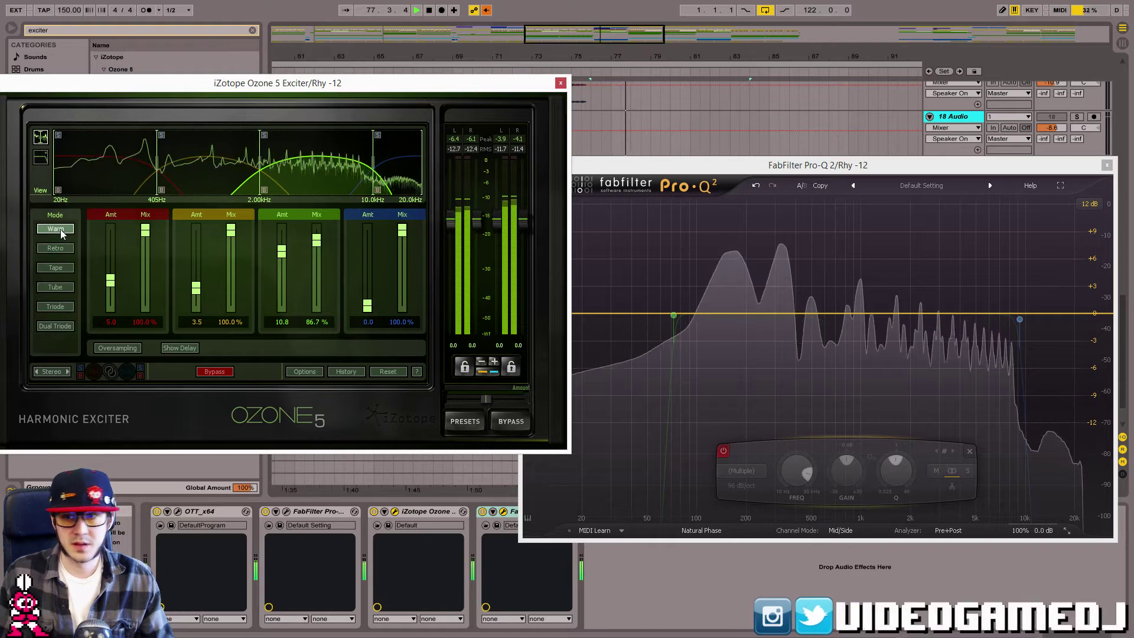
click(46, 325)
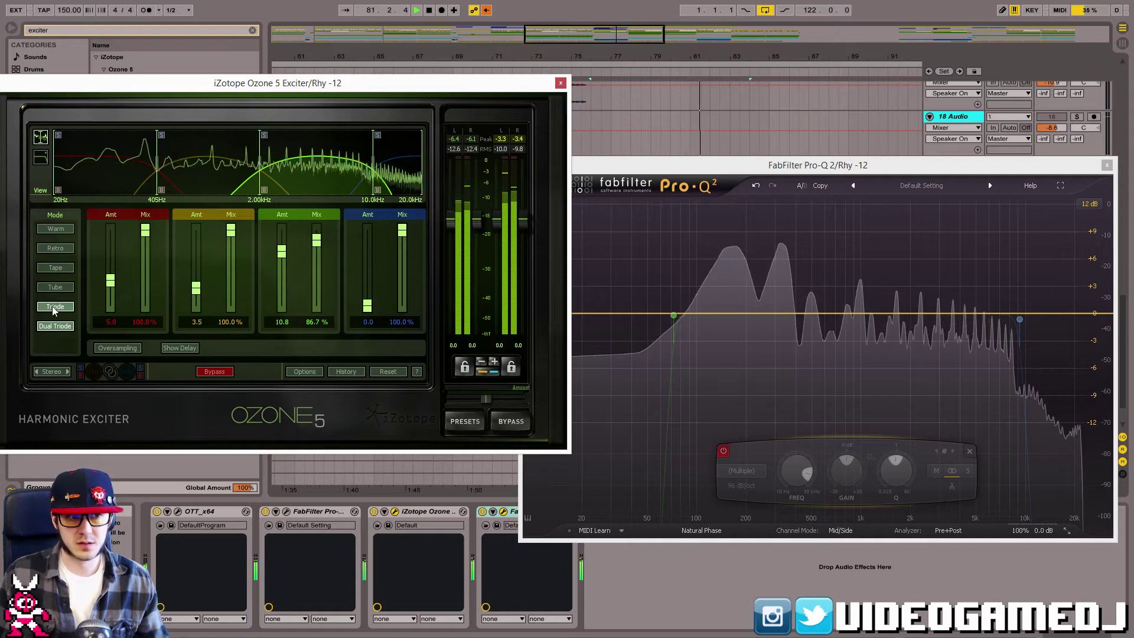
click(56, 325)
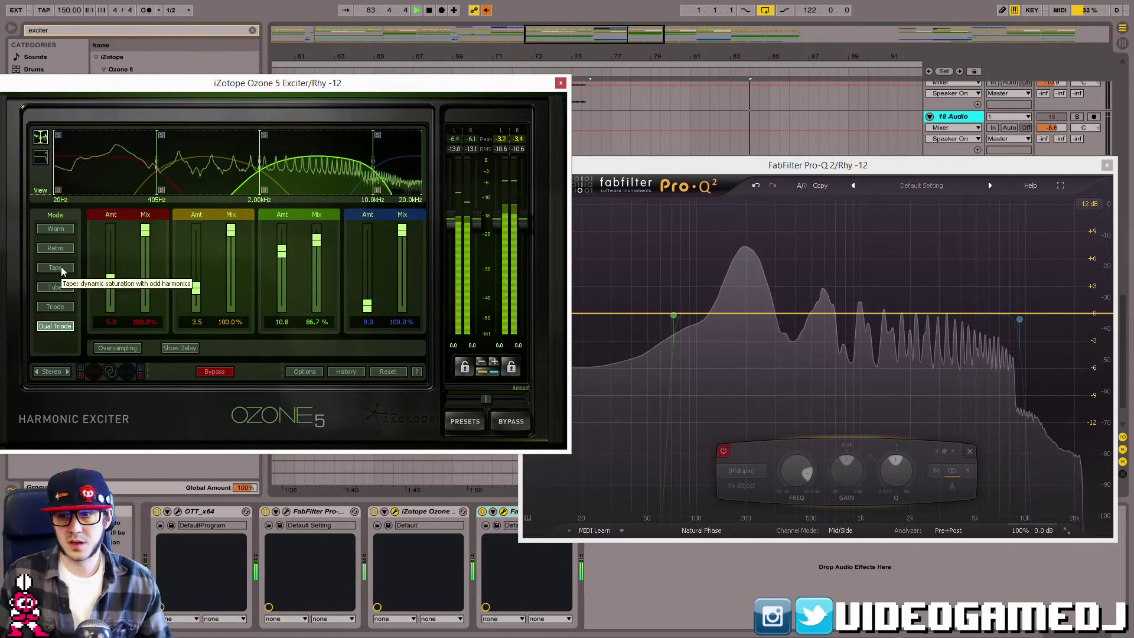
key(space)
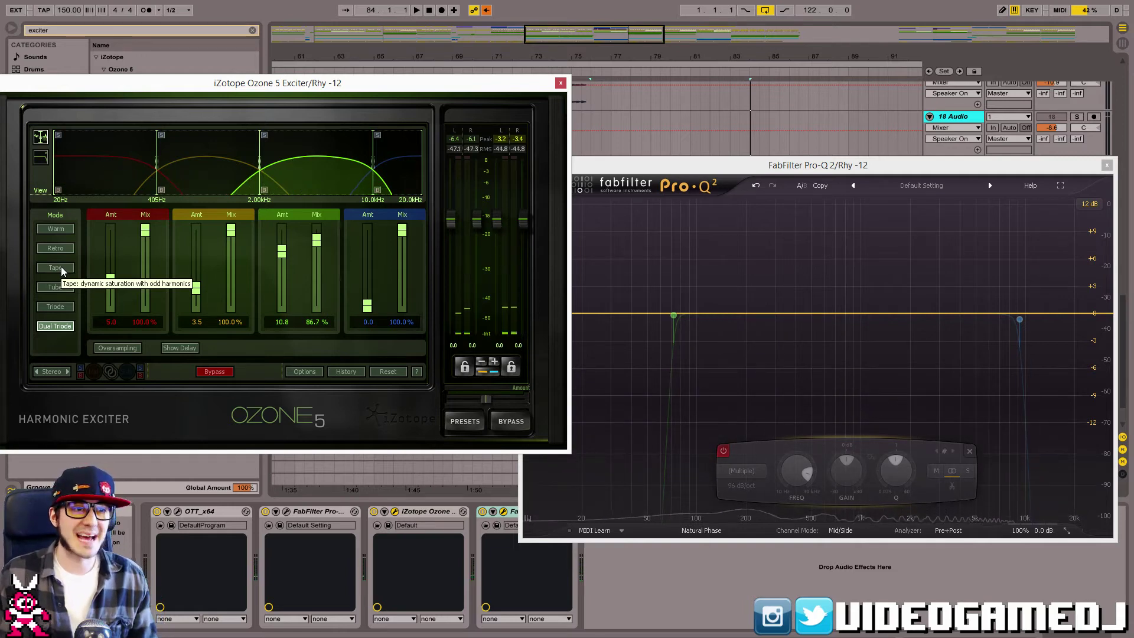
Set the Exciter's highest band to amount 2.0 with mix 100% during playback, and close both plug-in windows.
key(space)
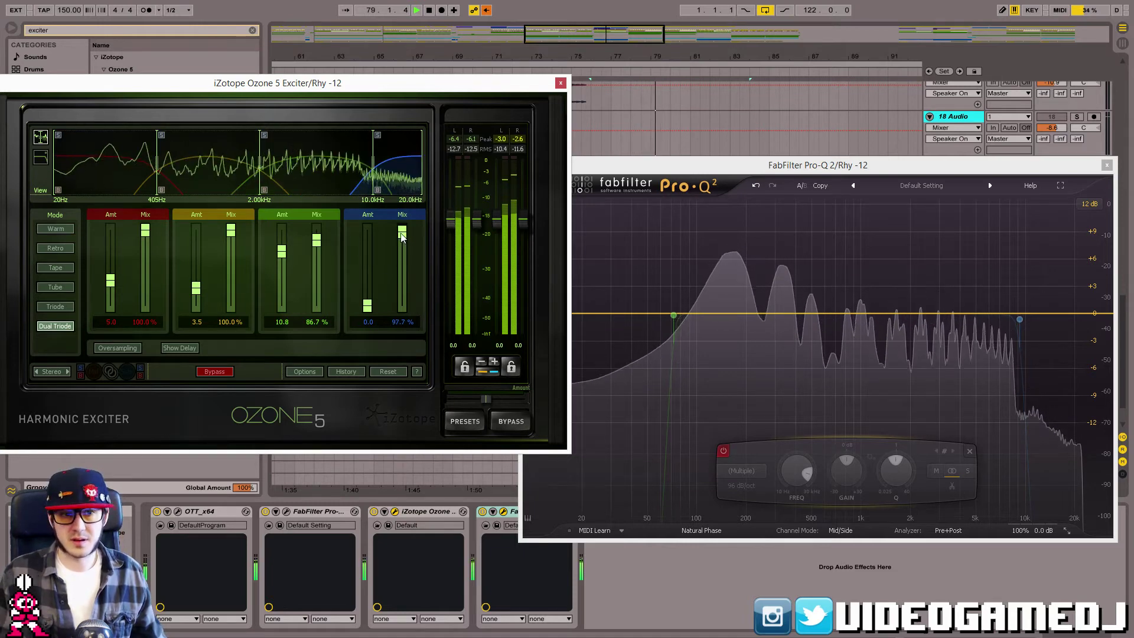
drag(402, 233, 402, 227)
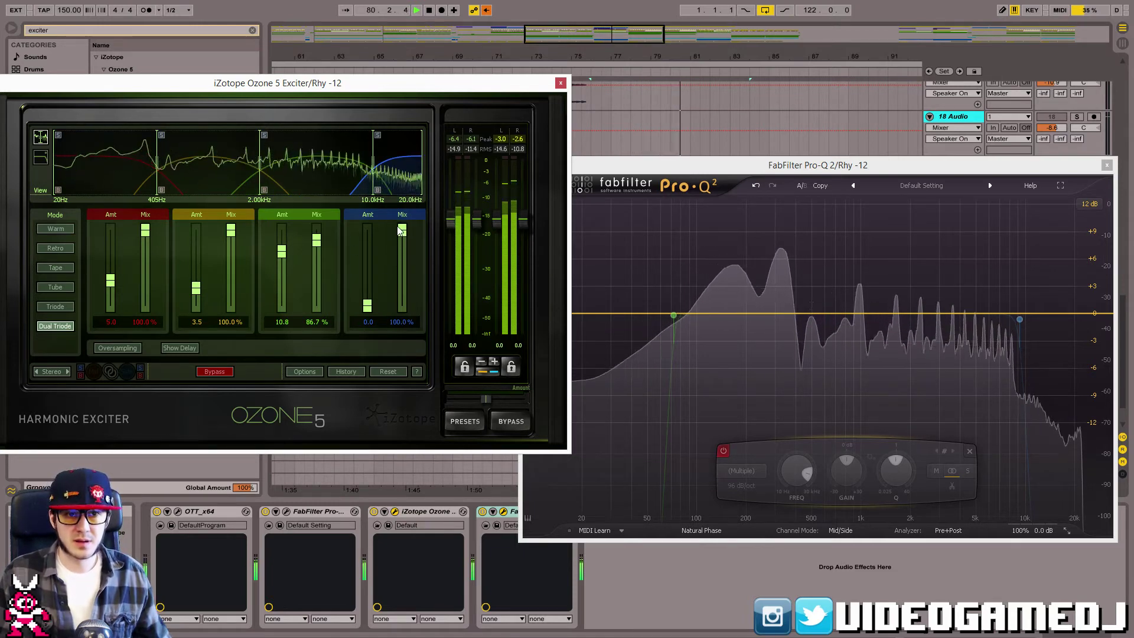
drag(366, 307, 366, 296)
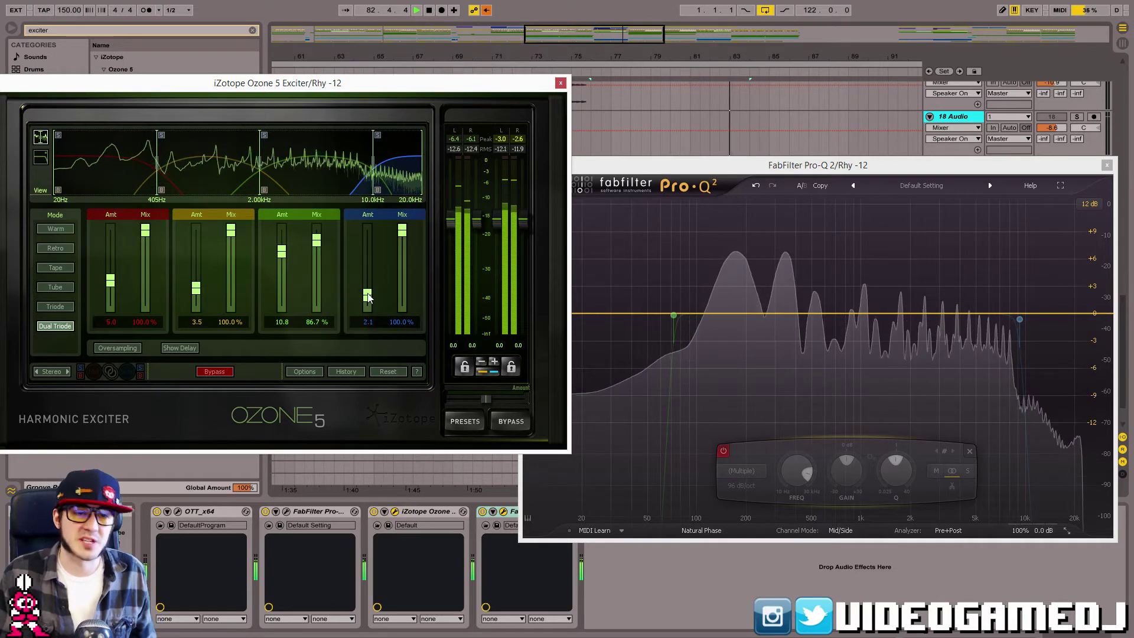
key(space)
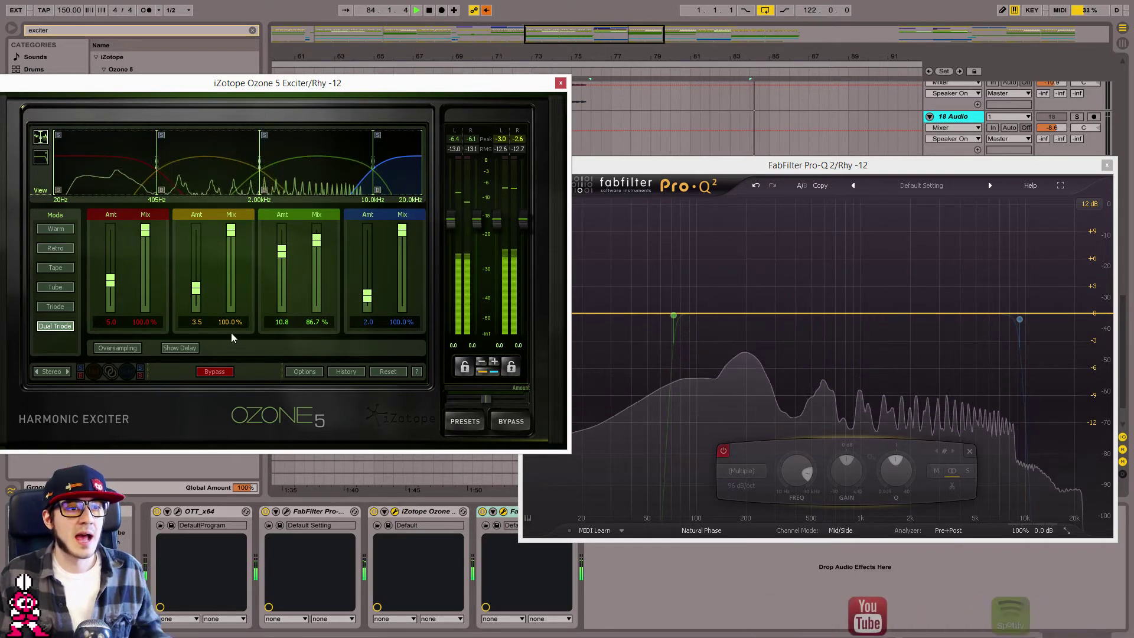
click(1106, 164)
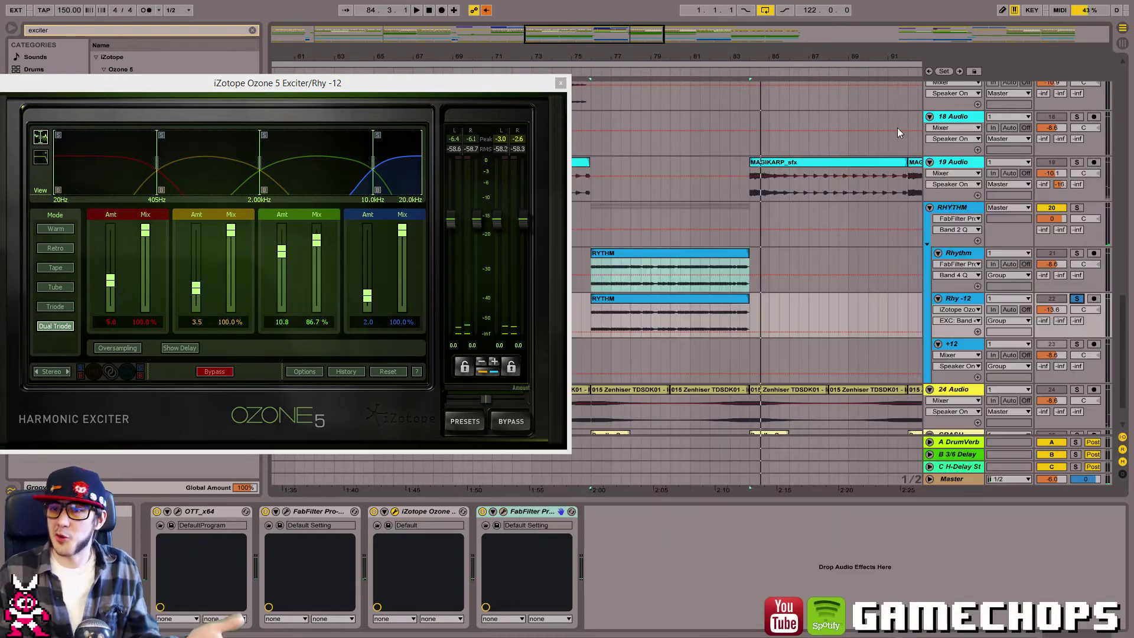
click(560, 82)
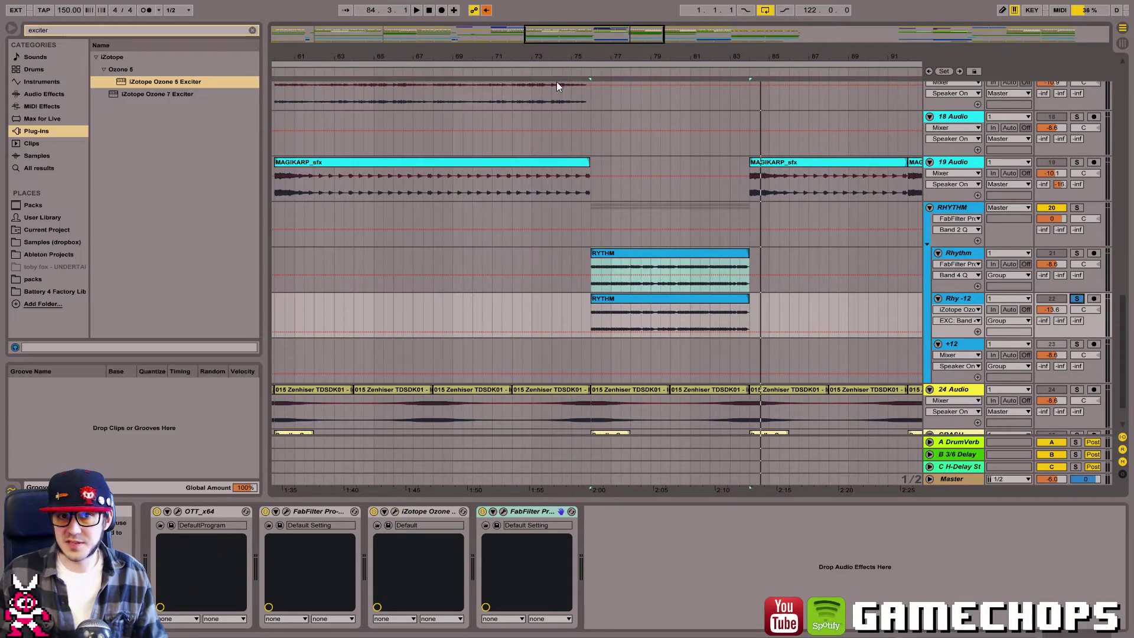
Solo the RHYTHM group and turn off its Saturn and Pro-Q 2 devices.
click(1076, 208)
click(965, 213)
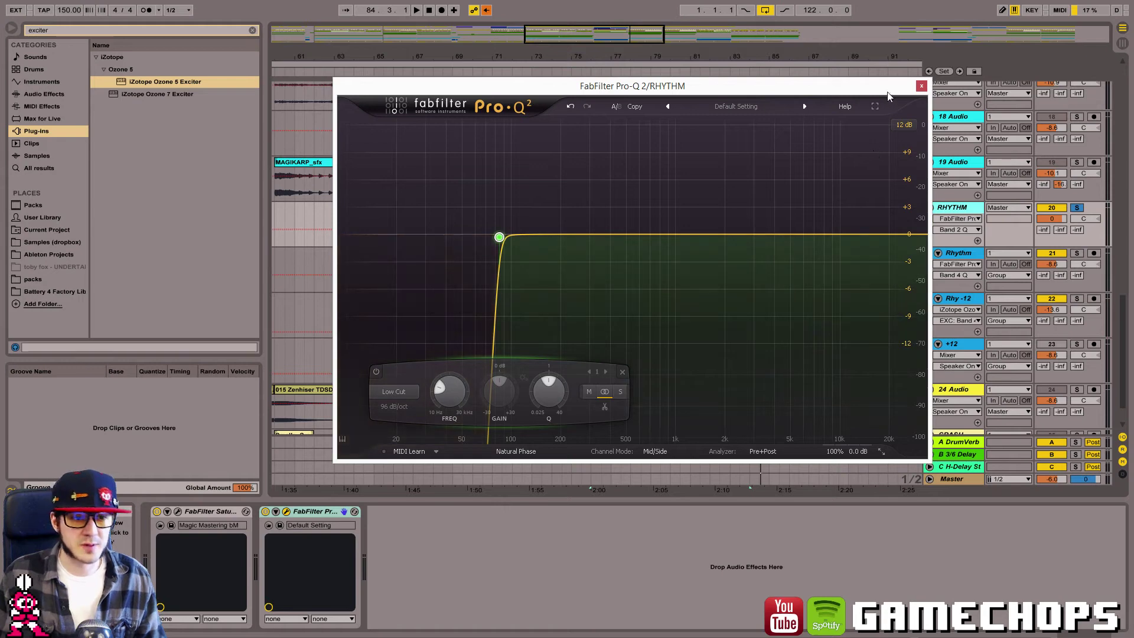
click(920, 86)
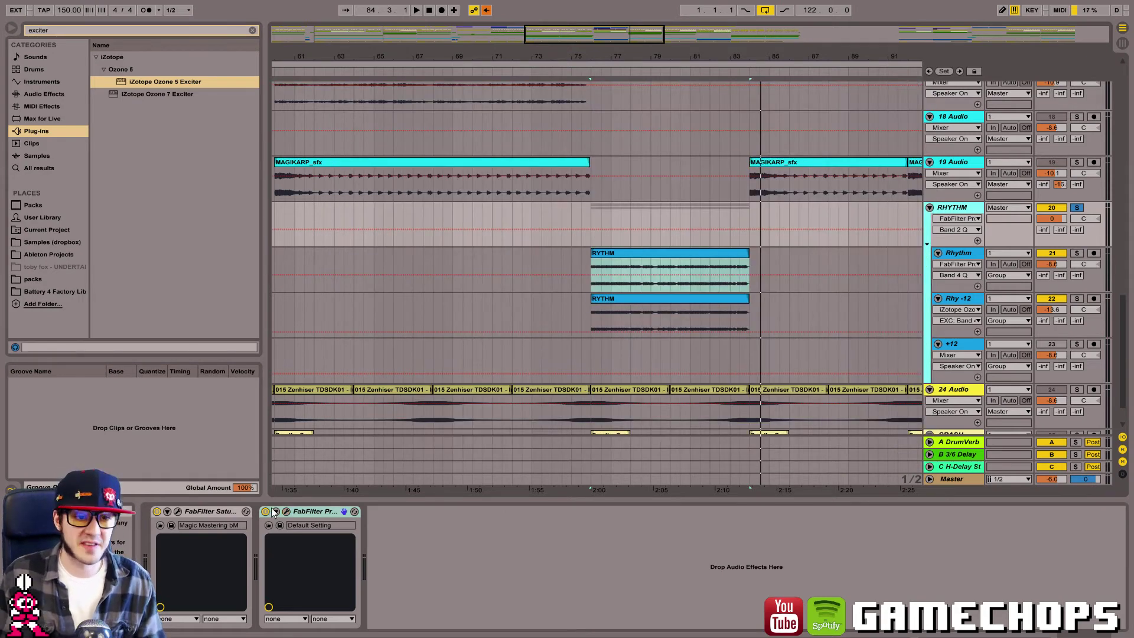
click(156, 512)
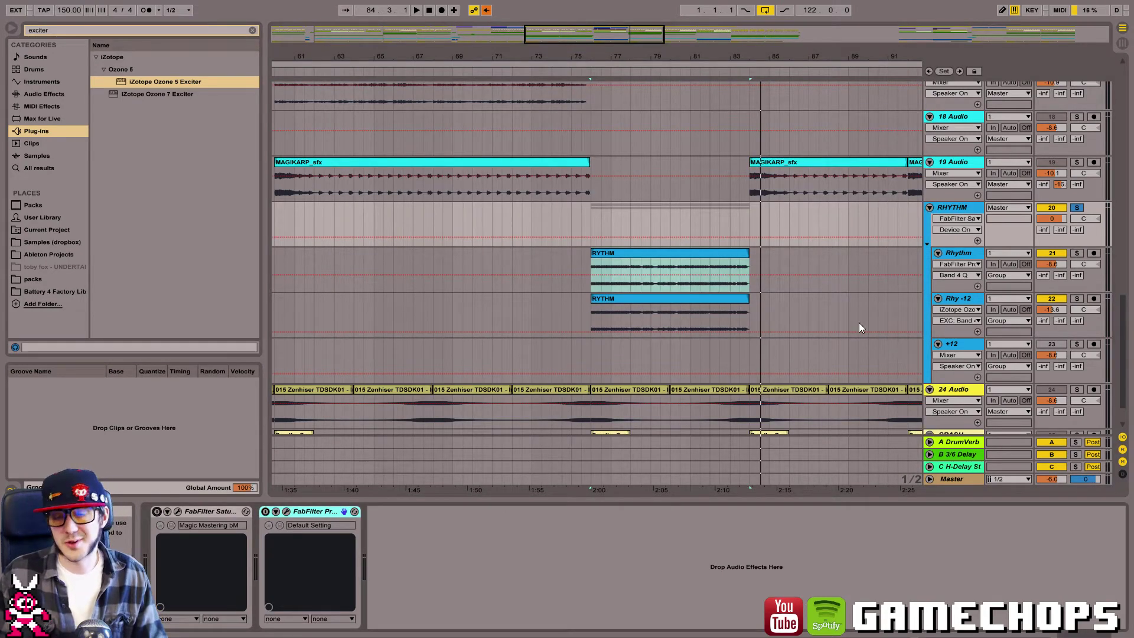
During playback, turn the RHYTHM group's Saturn and Pro-Q 2 devices back on and open the Pro-Q 2 window.
key(space)
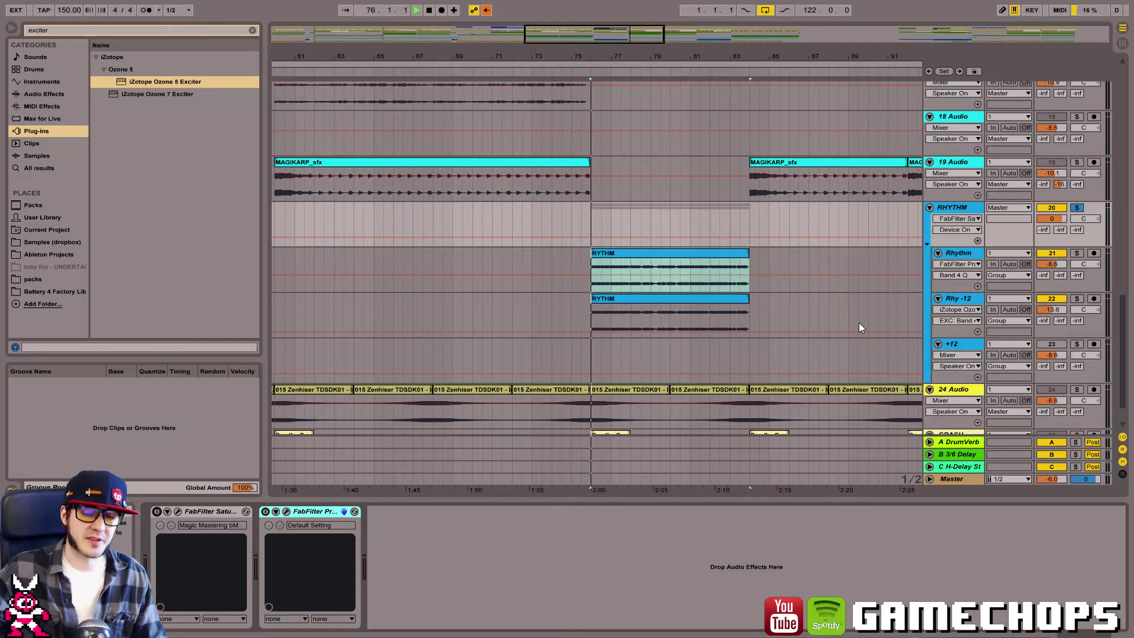
click(155, 512)
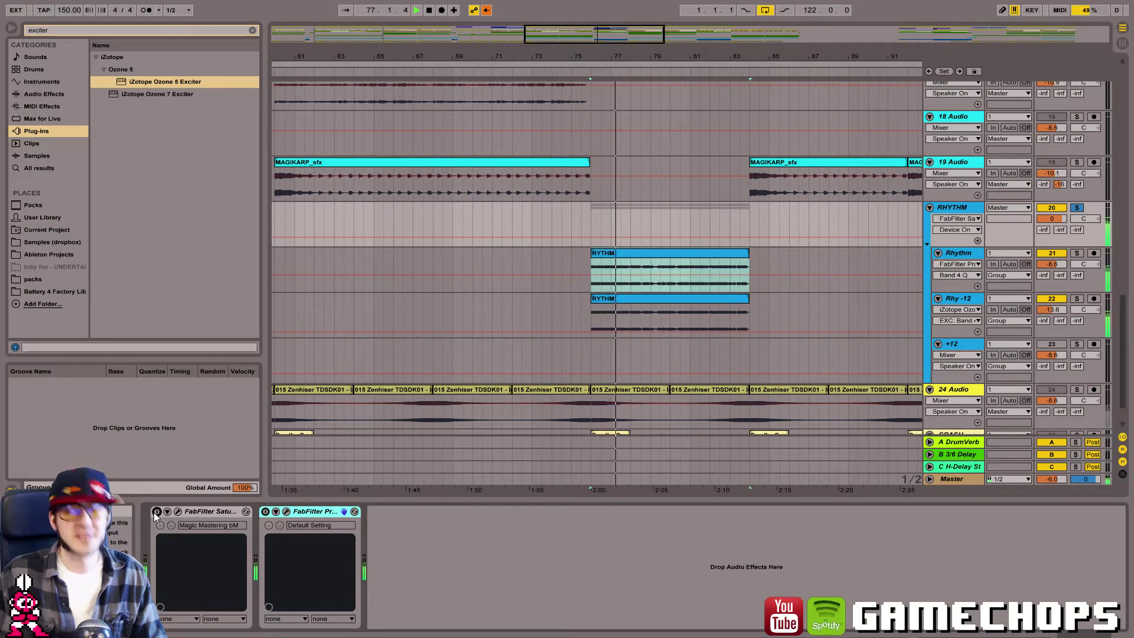
click(289, 511)
click(288, 511)
click(289, 511)
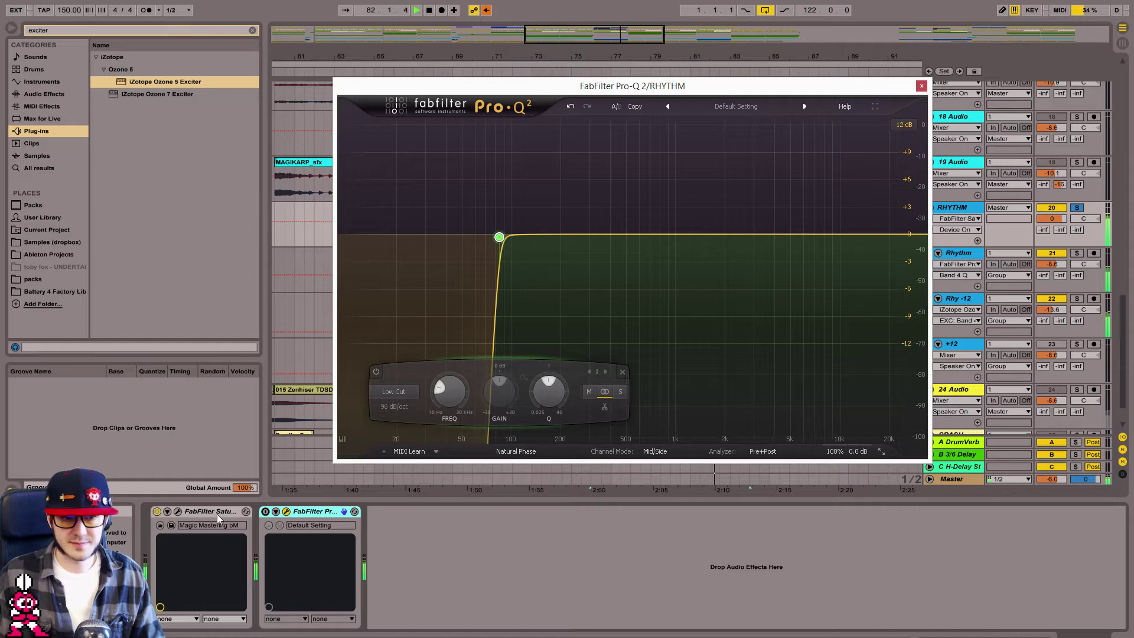
click(265, 512)
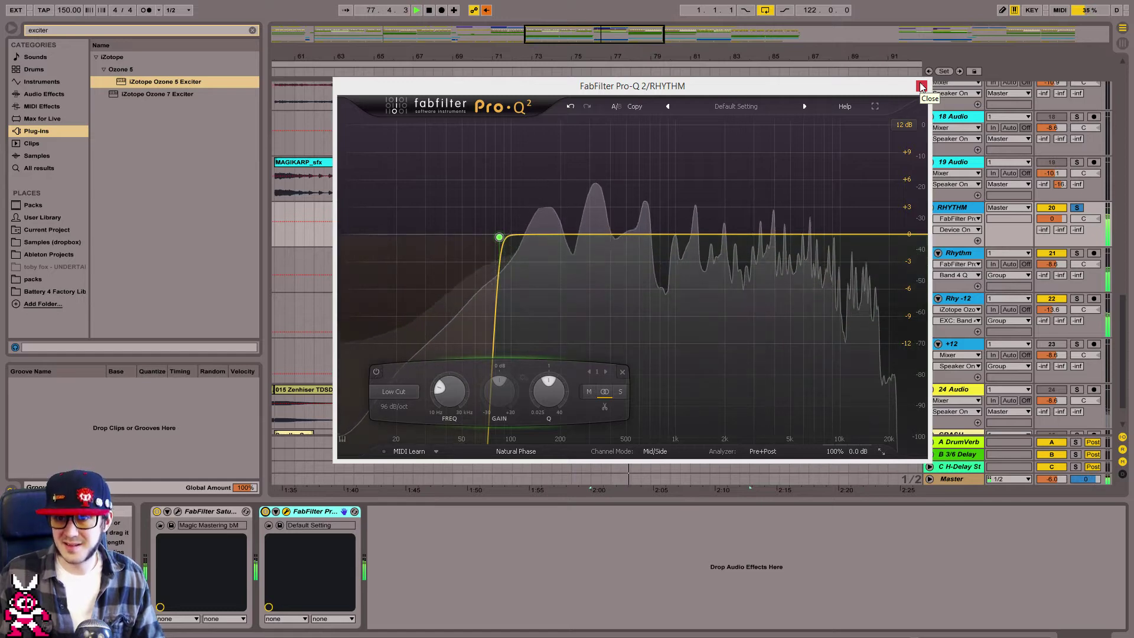
Add a High Cut band at about 15.7 kHz with a 30 dB/oct slope in RHYTHM's Pro-Q 2 and close its window.
click(917, 235)
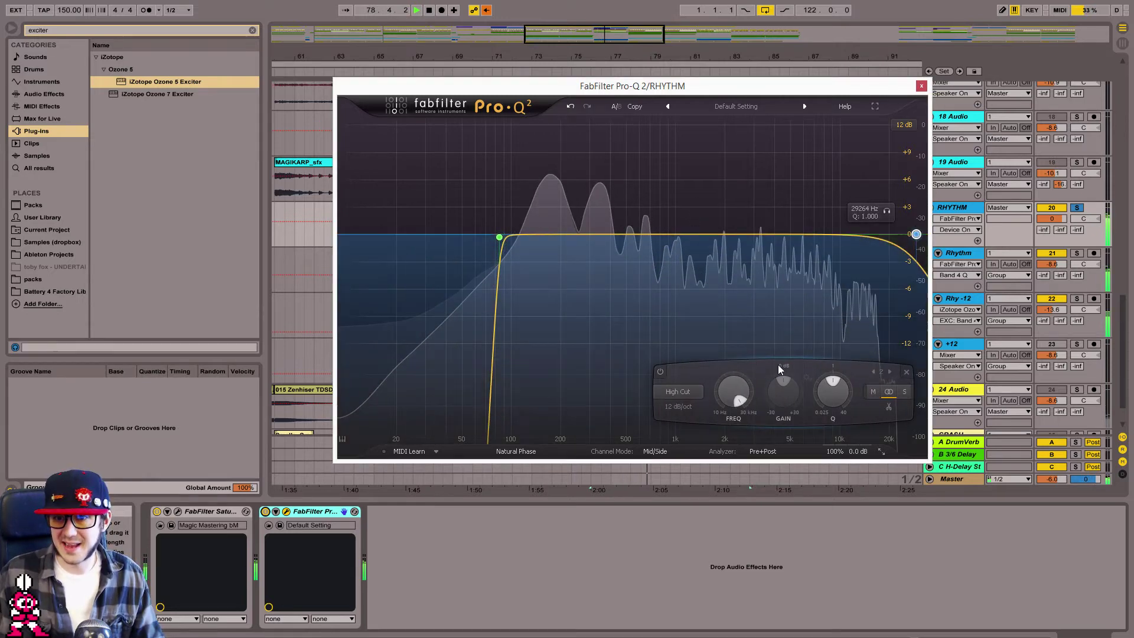
click(678, 407)
click(707, 513)
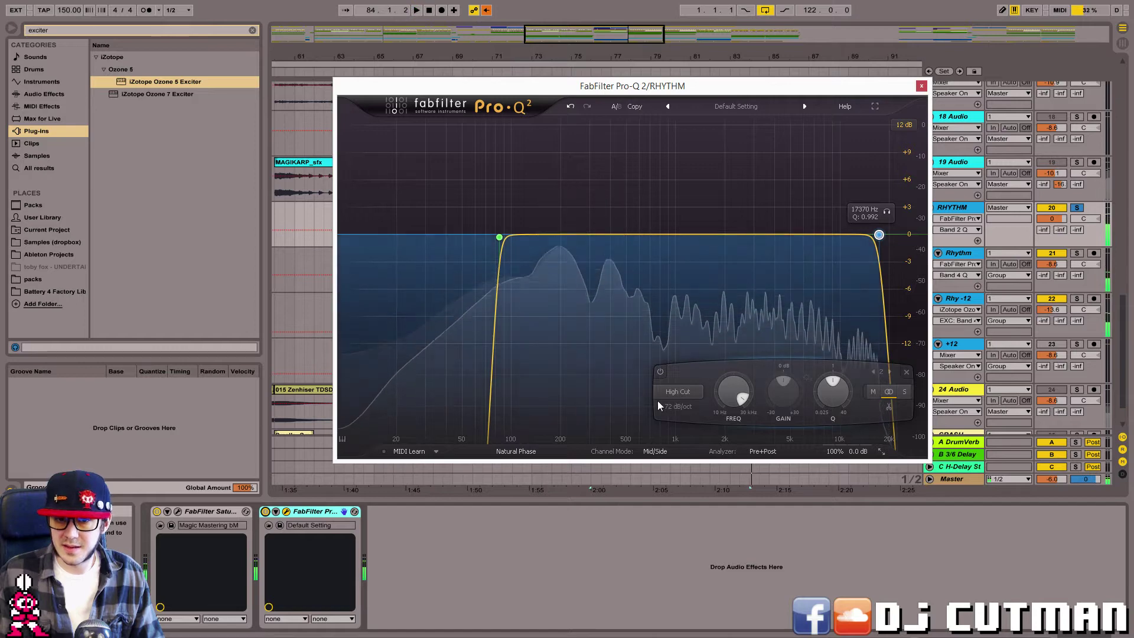
click(679, 407)
click(711, 474)
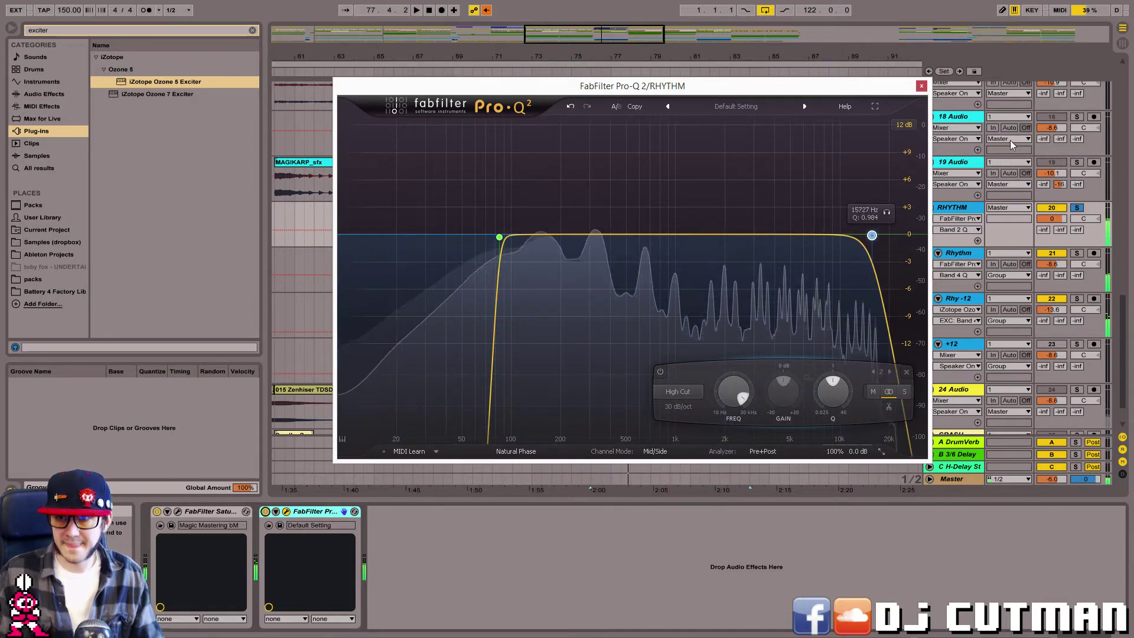
click(921, 86)
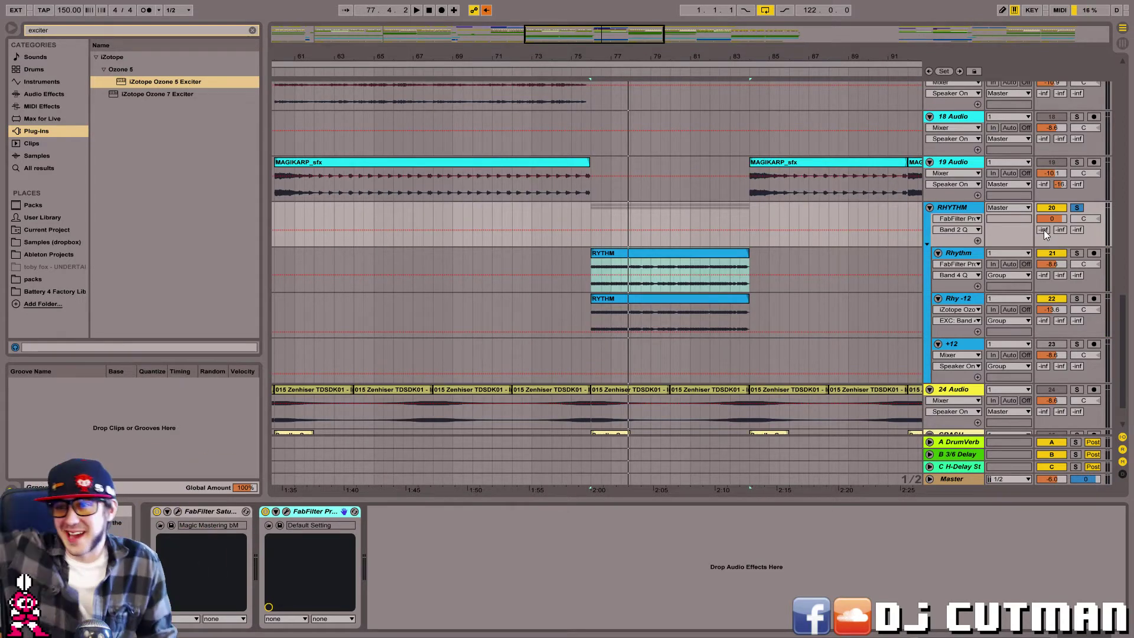
During playback, raise RHYTHM's A-DrumVerb send to about -13, unsolo the group and set its volume to -3.6.
key(space)
drag(1043, 229, 1043, 201)
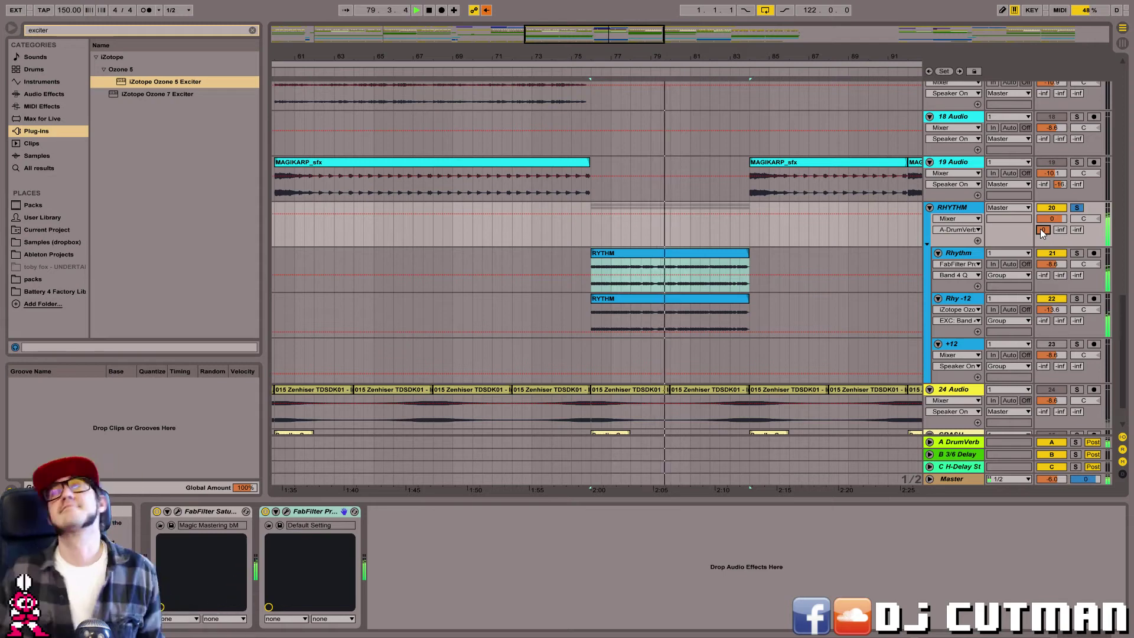
drag(1043, 230, 1043, 231)
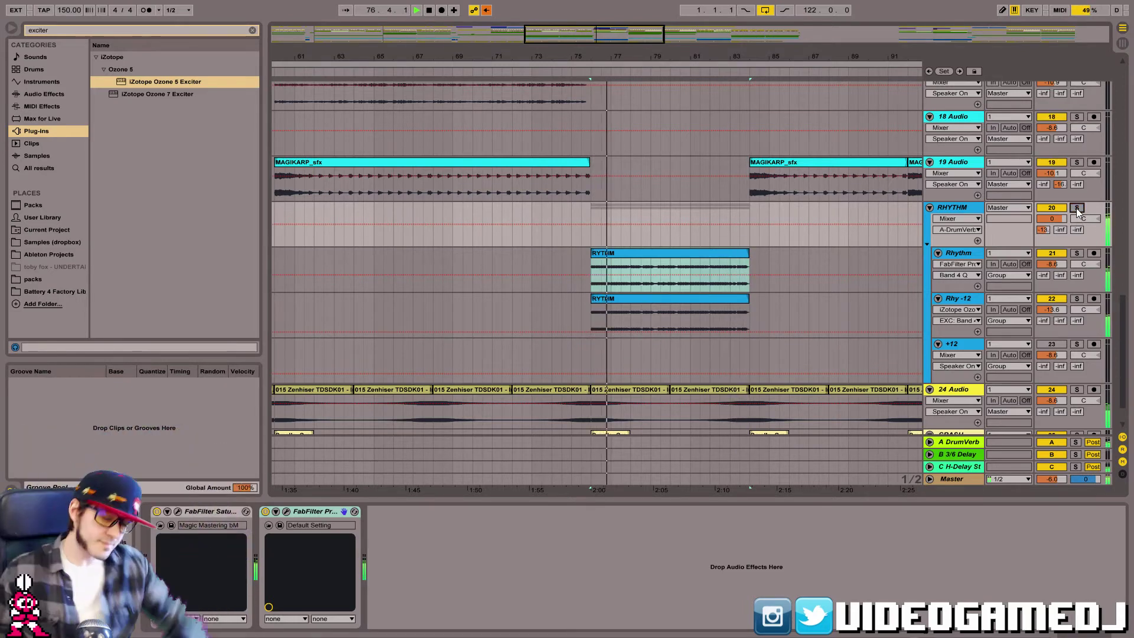
drag(1052, 218, 1052, 228)
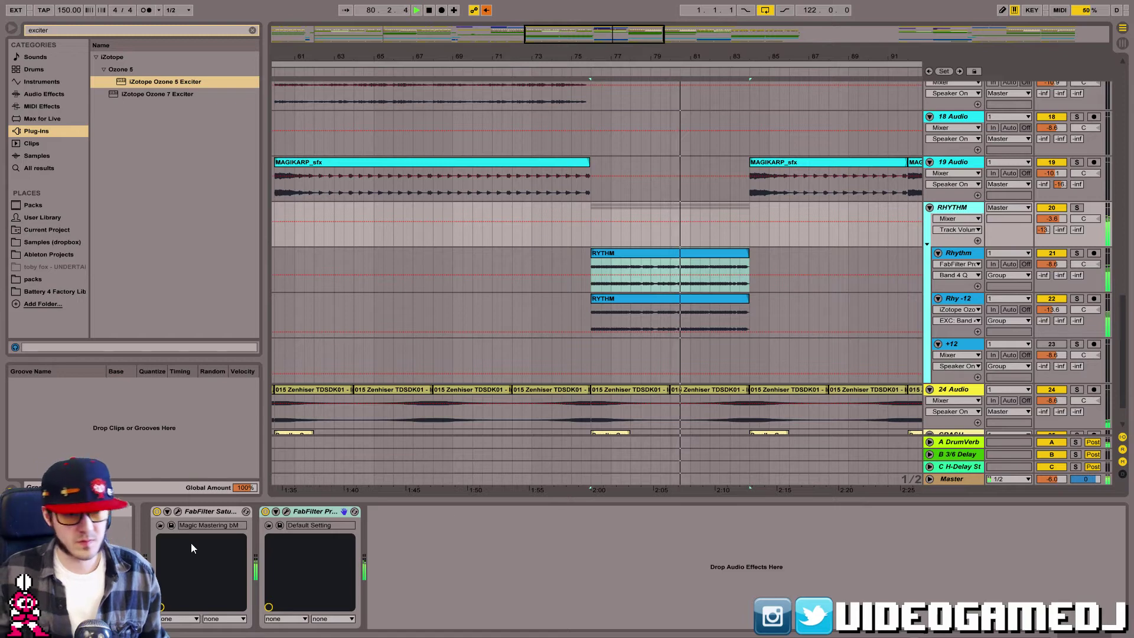
Add a Low Shelf band near 700 Hz in RHYTHM's Pro-Q 2 and restart playback of the section.
click(288, 511)
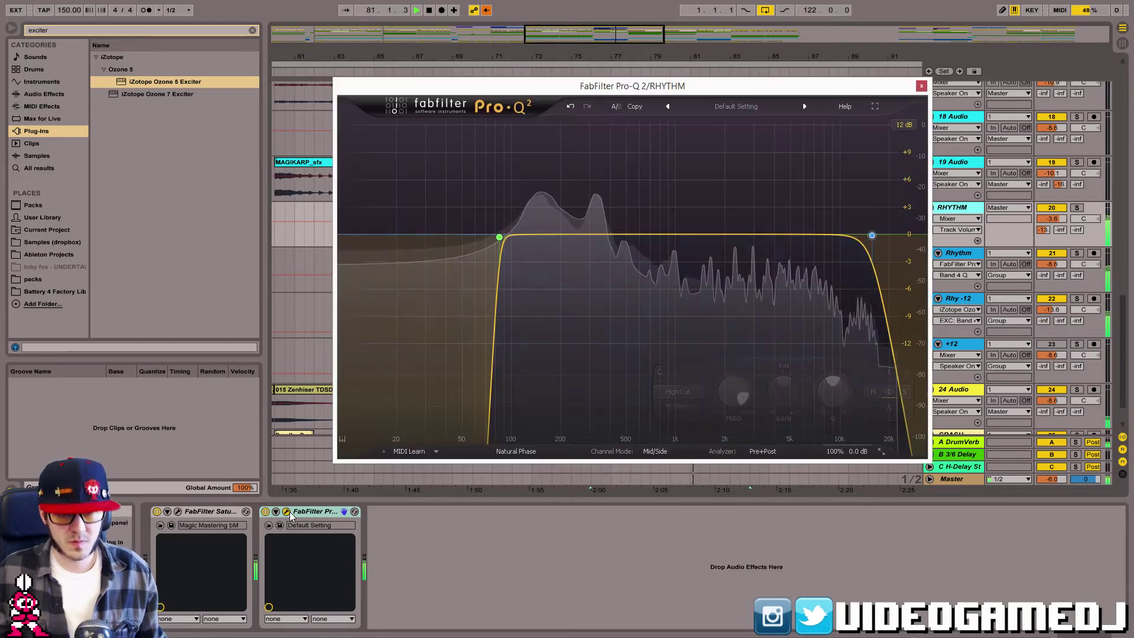
click(650, 225)
click(559, 393)
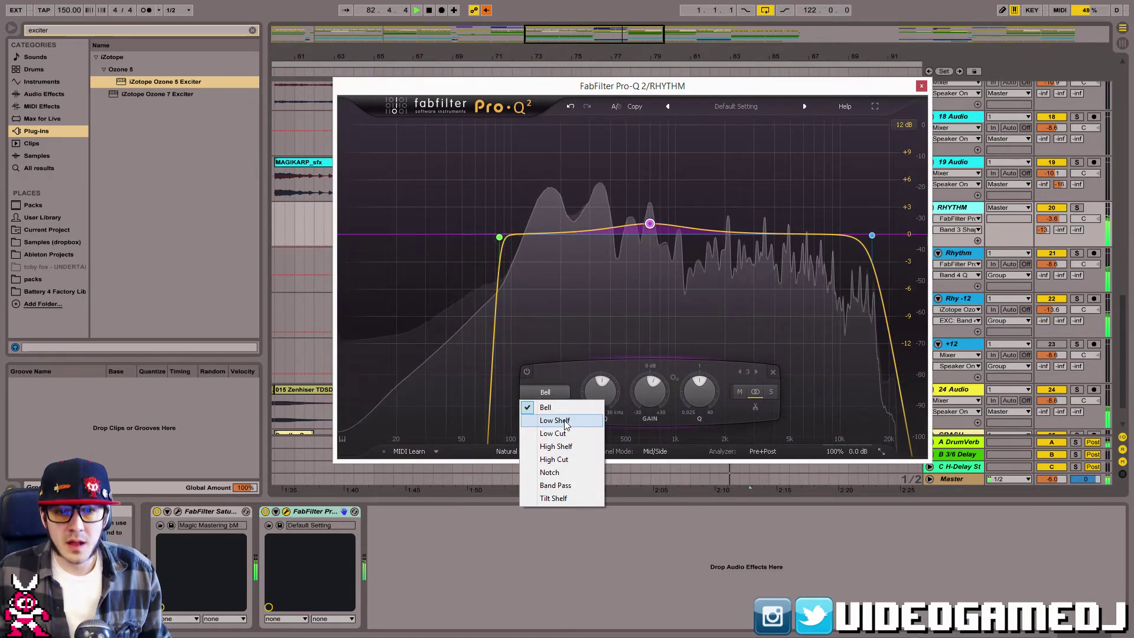
click(566, 423)
drag(647, 86, 618, 288)
key(space)
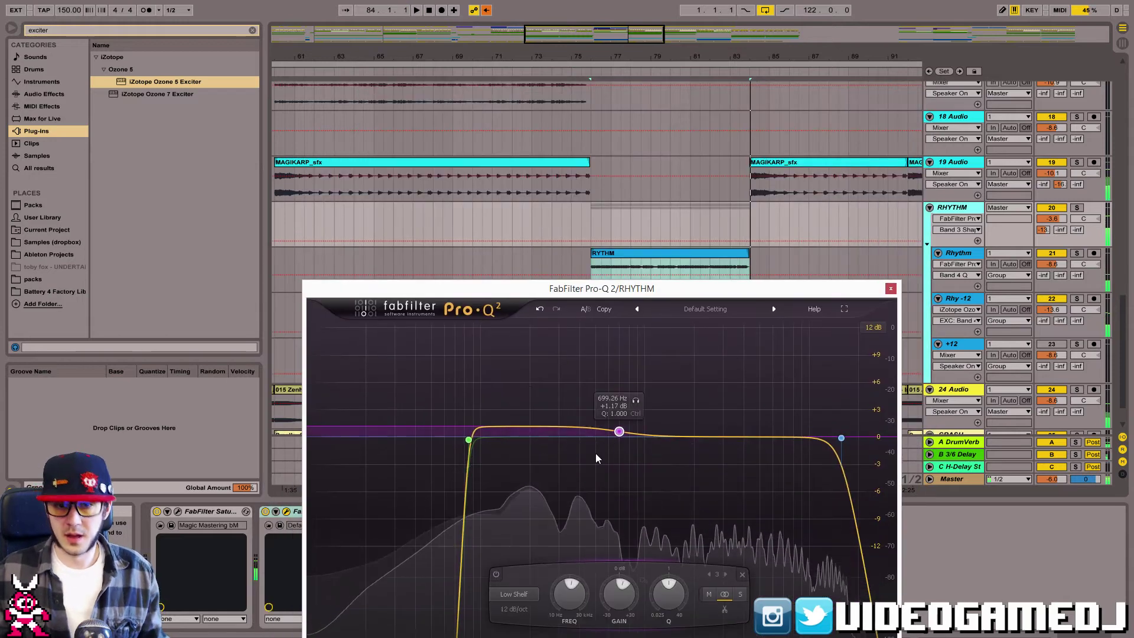
key(space)
Tune the low shelf by ear to about 482 Hz, -5.64 dB and Q 1.512, and close Pro-Q 2.
drag(619, 431, 587, 493)
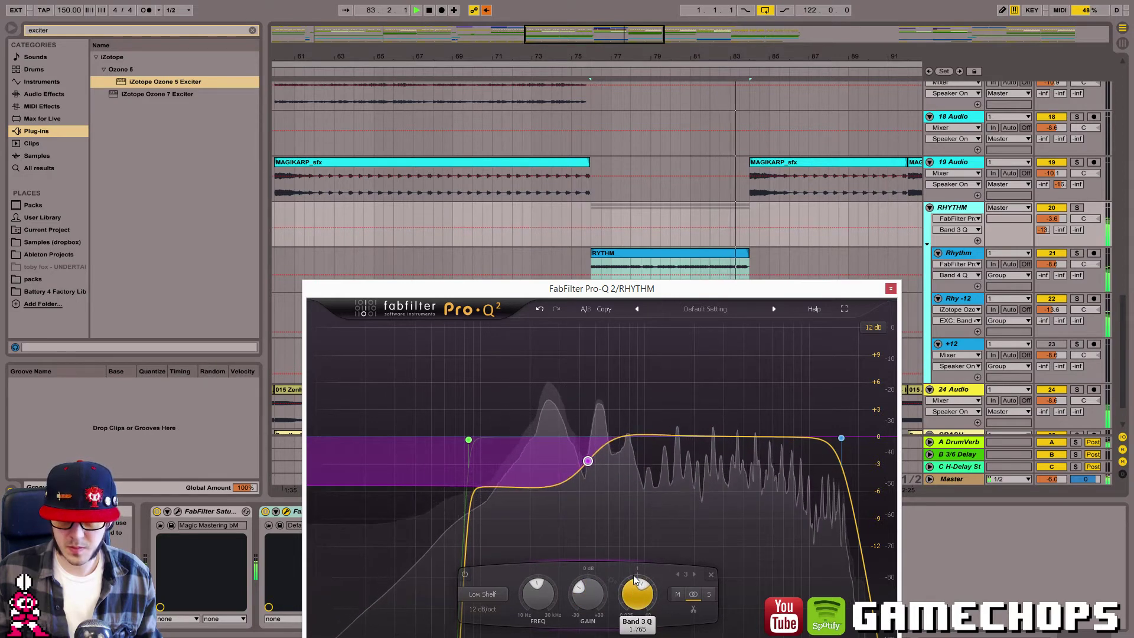
drag(634, 580, 634, 583)
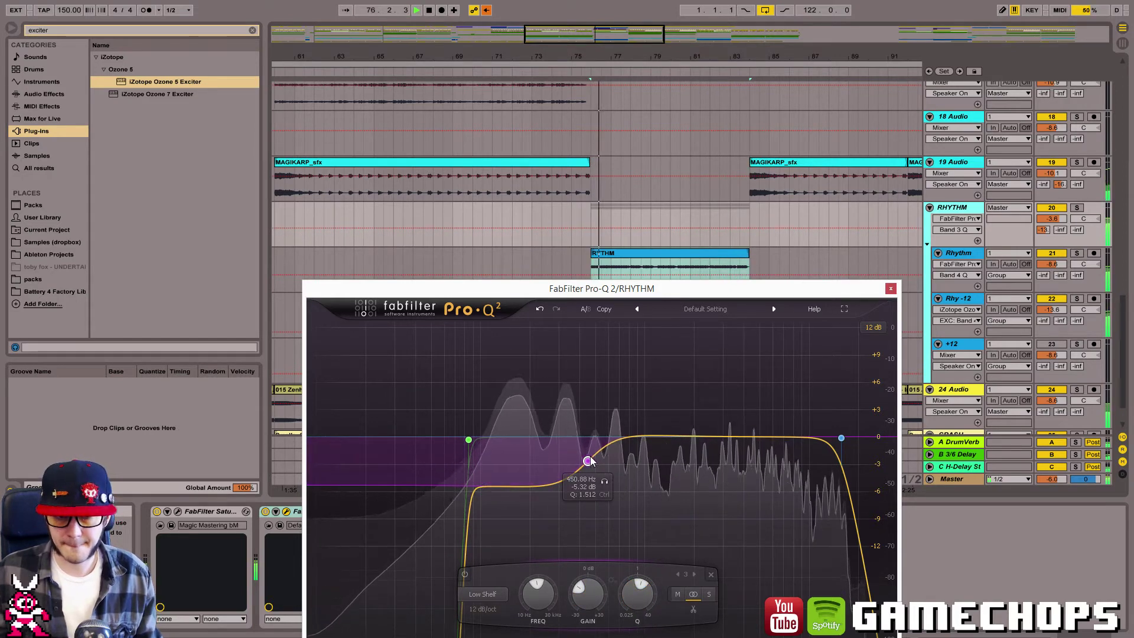
drag(589, 462, 588, 455)
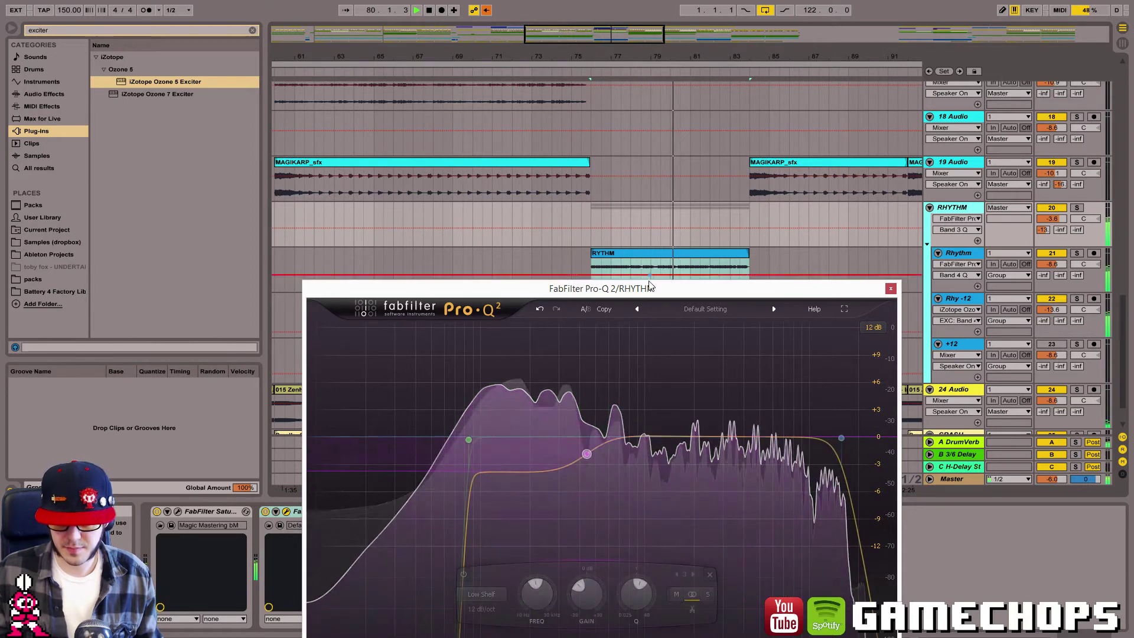
drag(588, 459, 588, 463)
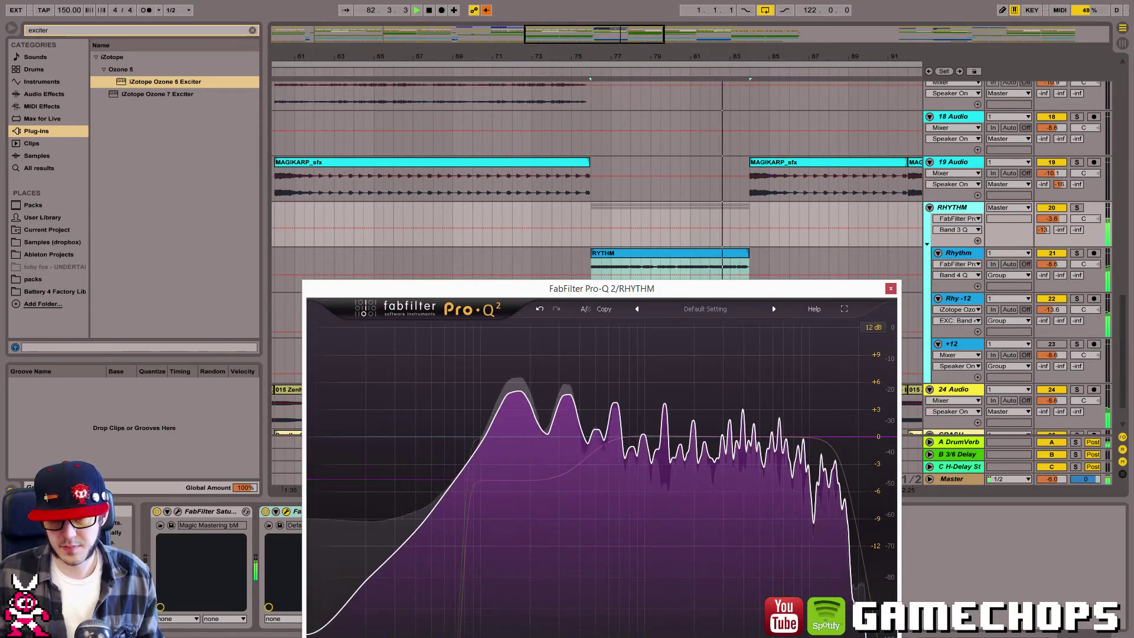
drag(586, 457, 588, 464)
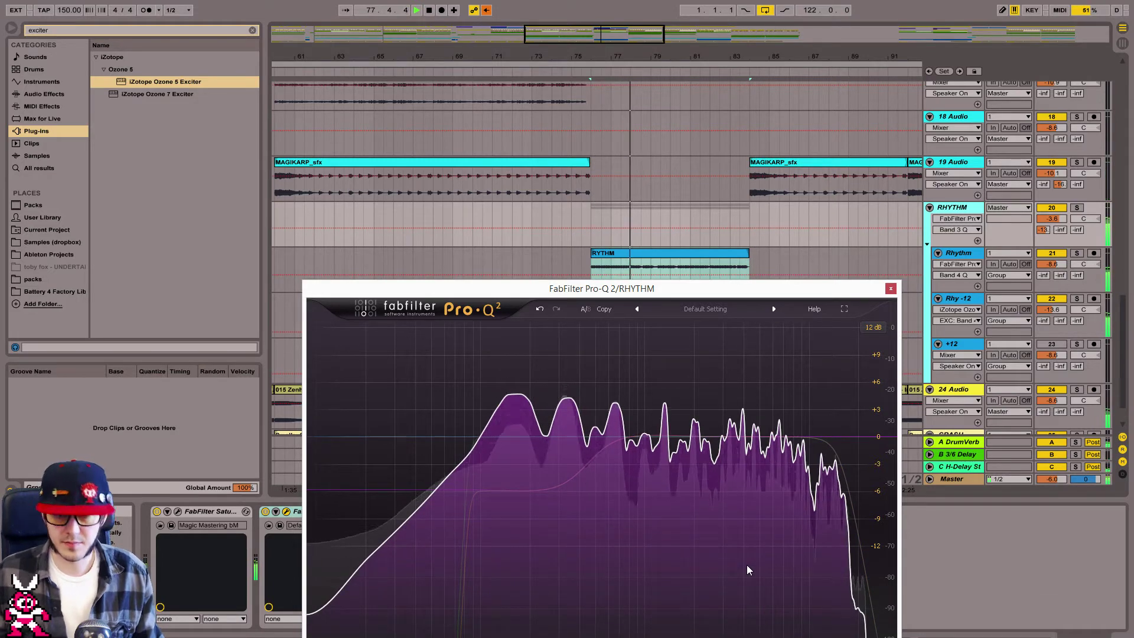
mouse_move(588, 472)
mouse_down()
mouse_move(591, 481)
mouse_move(592, 470)
mouse_up()
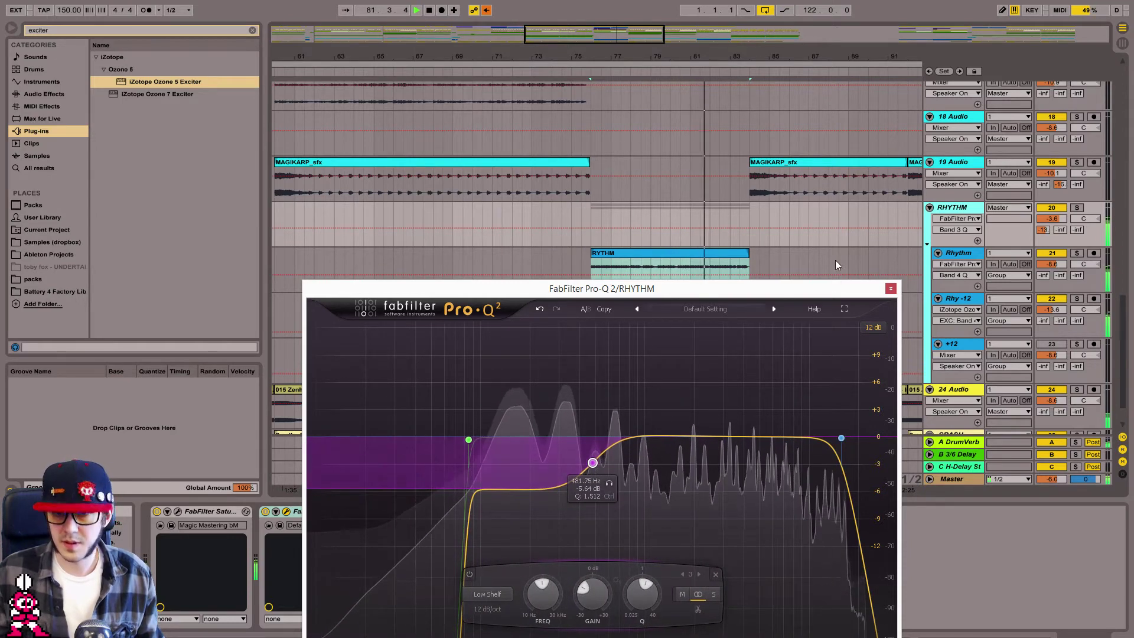
click(890, 289)
Stop playback, search the audio effects for "compres" and add a Compressor to the end of RHYTHM's device chain.
click(628, 214)
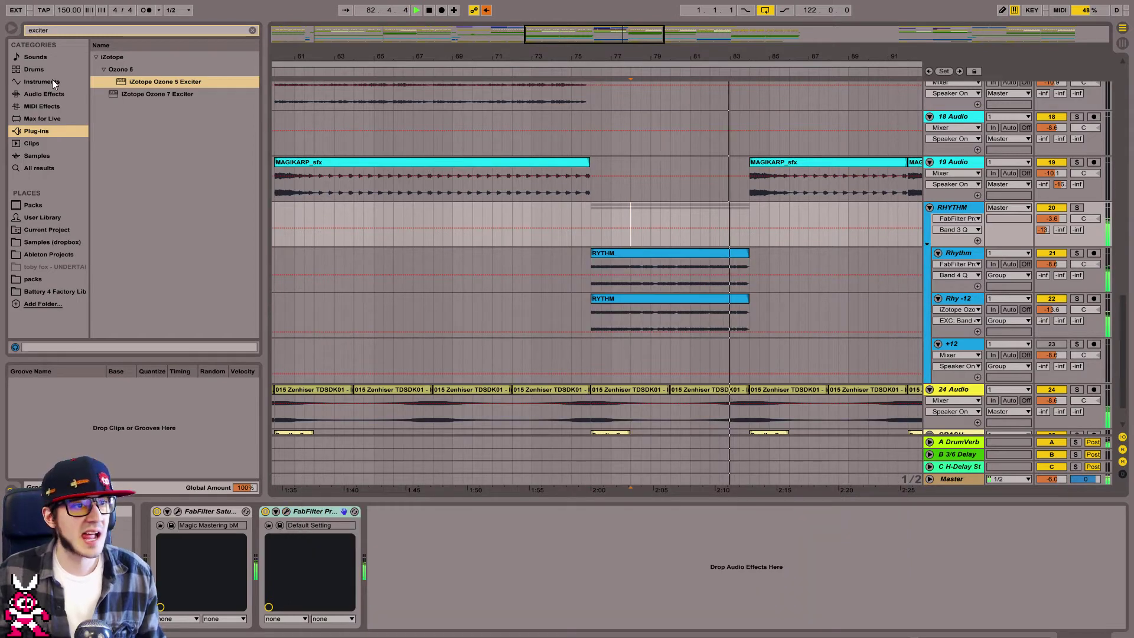
key(space)
click(43, 94)
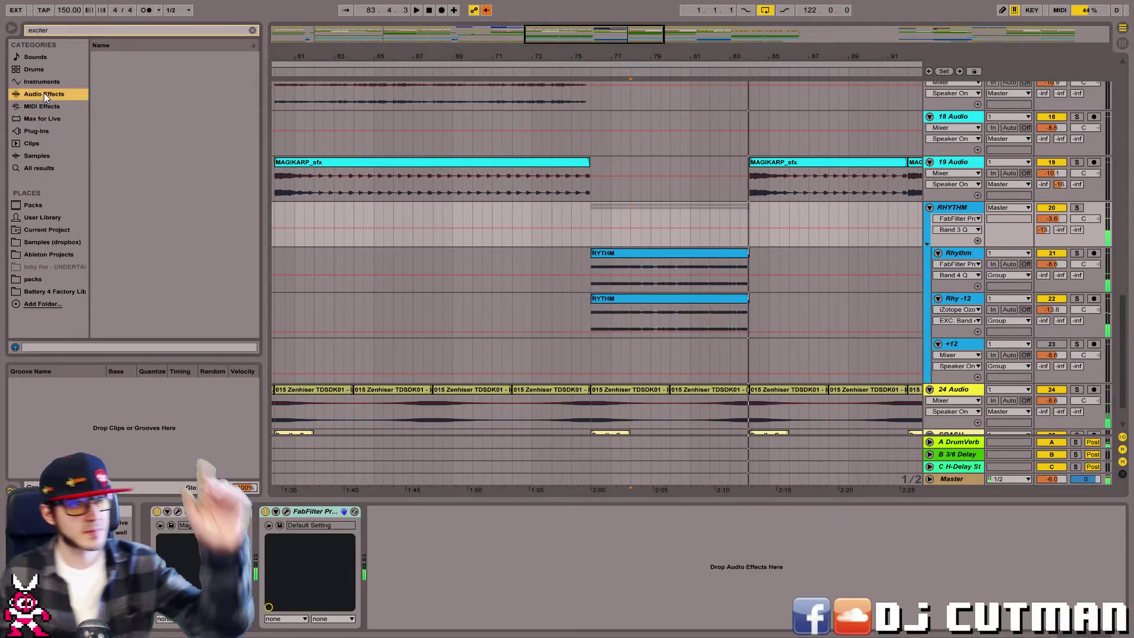
click(100, 36)
text(c)
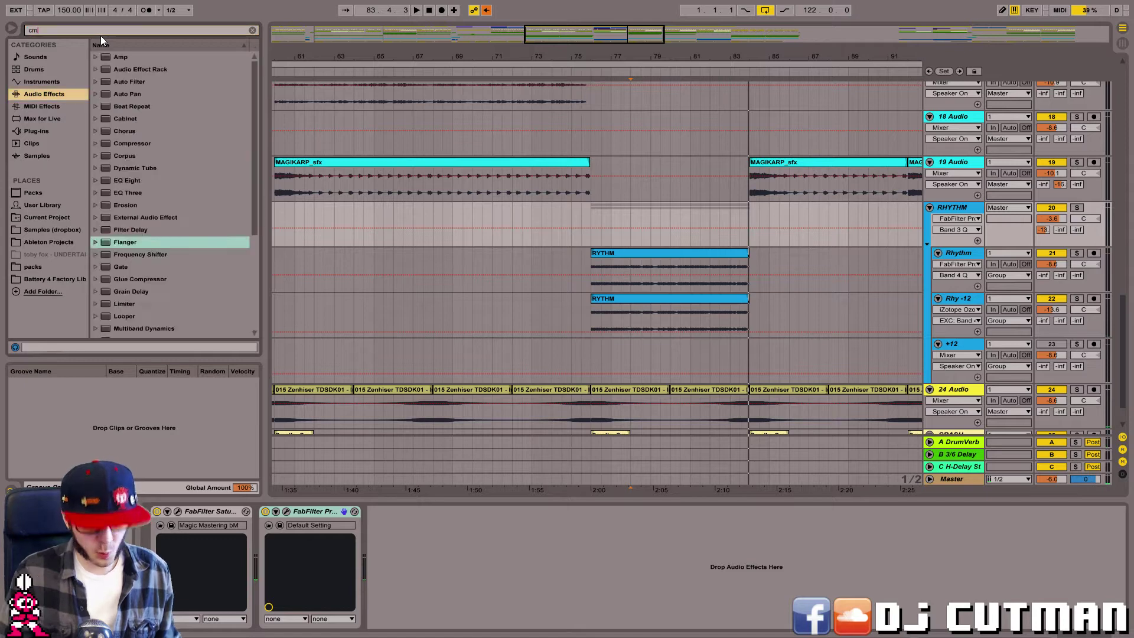
text(ompres)
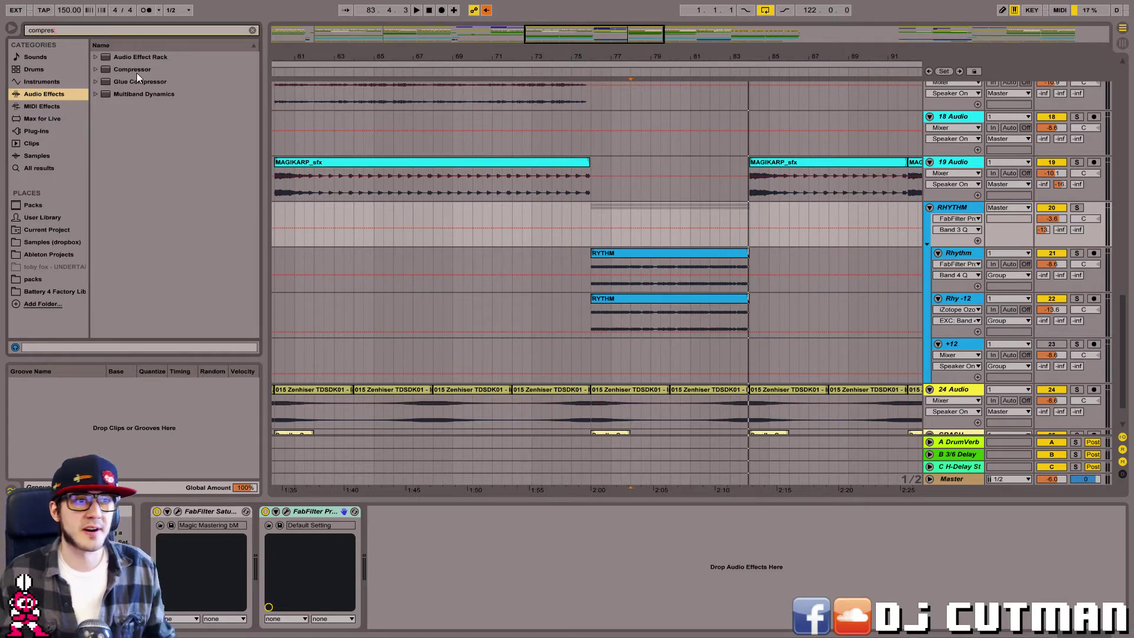
drag(124, 68, 345, 552)
Place the Compressor ahead of Pro-Q 2, expand its sidechain section and enable Sidechain.
click(286, 512)
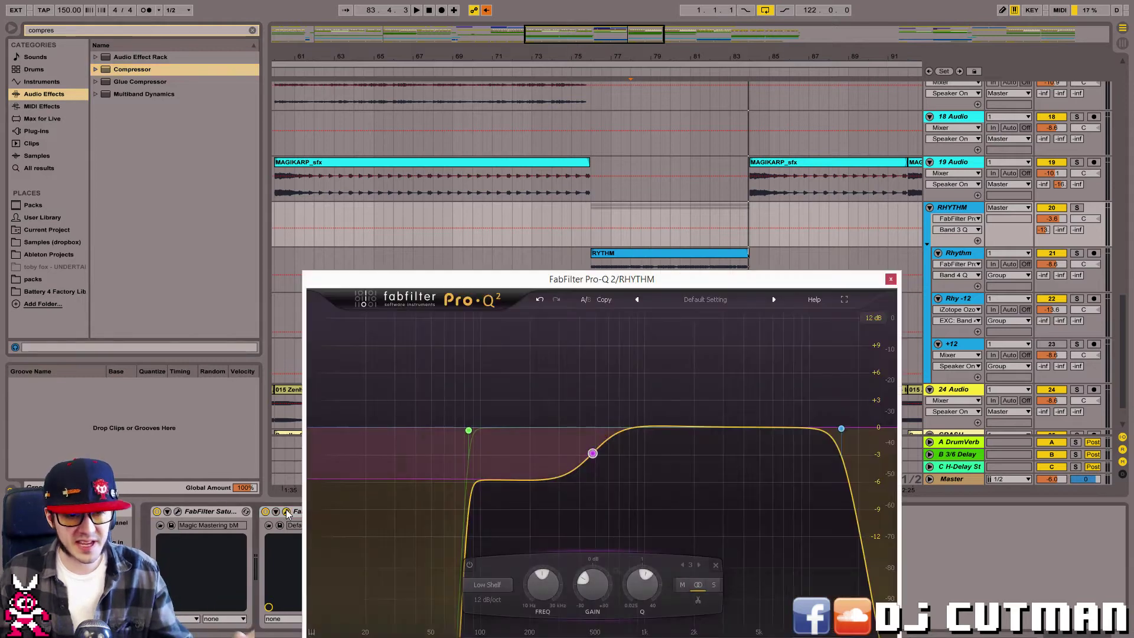
click(287, 512)
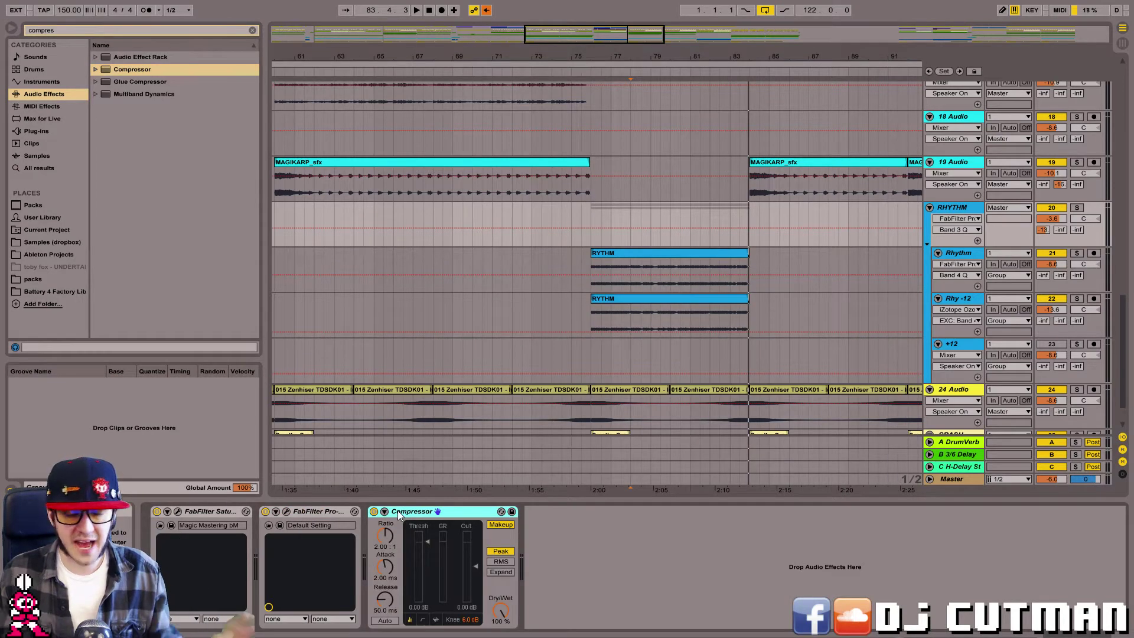
drag(324, 515, 254, 519)
click(276, 512)
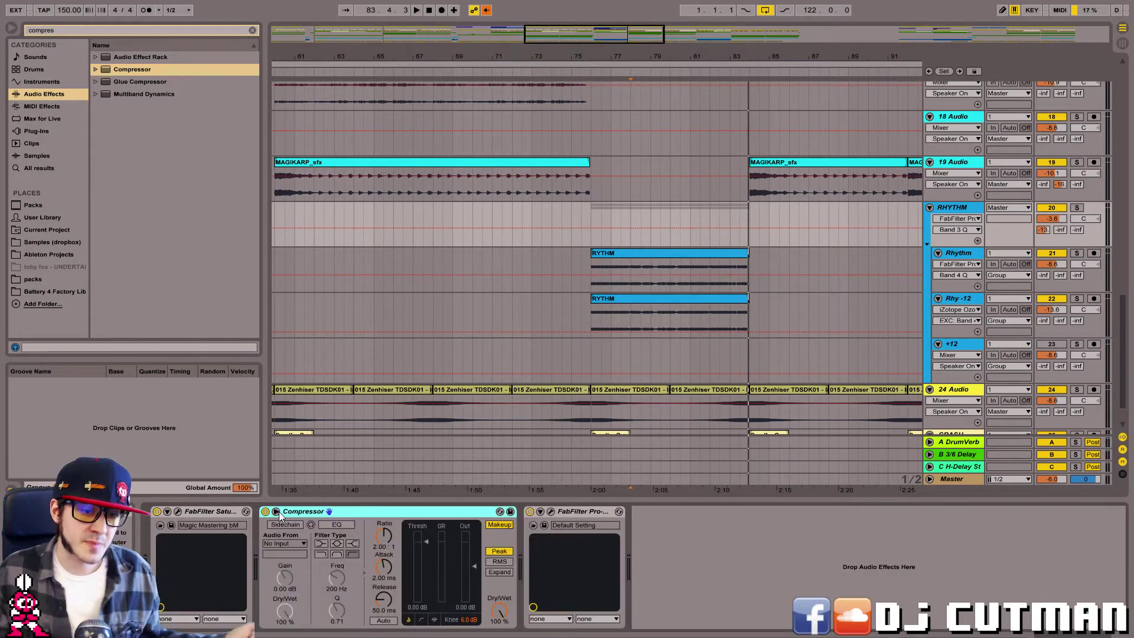
click(286, 525)
click(287, 525)
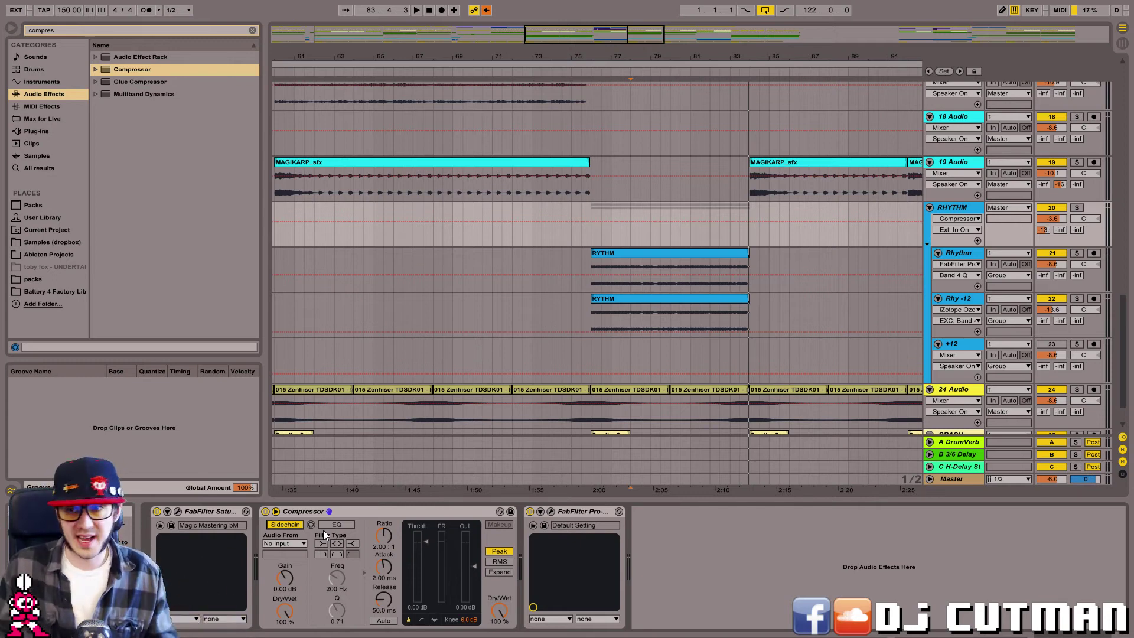
Audition Loop 84 and Bass as possible sidechain sources, and solo the RHYTHM group during playback.
click(281, 543)
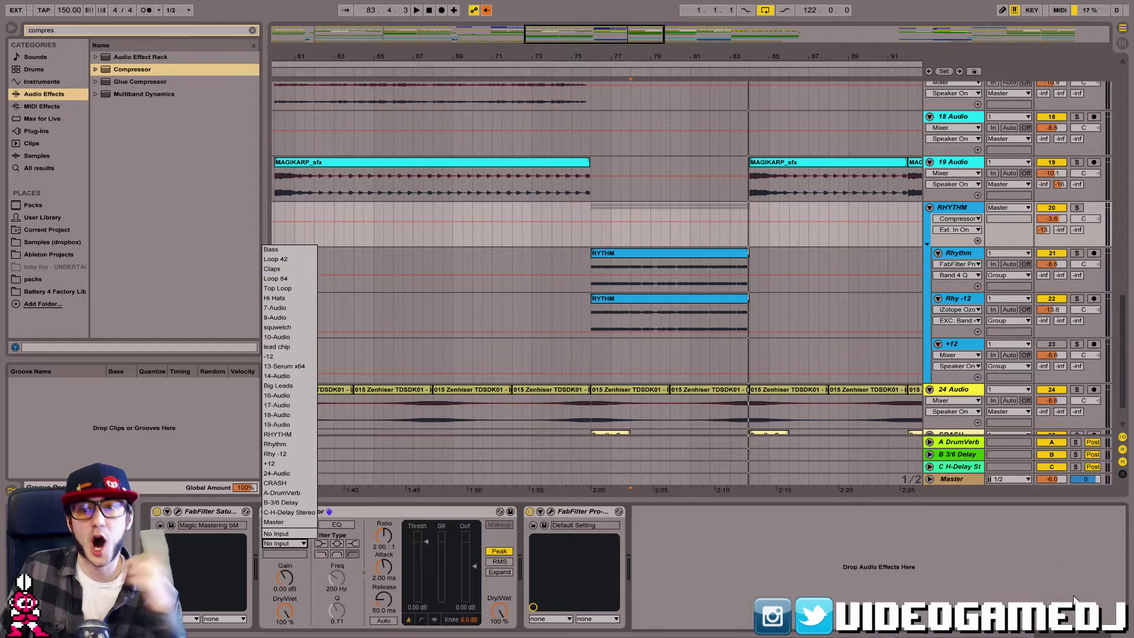
click(1126, 392)
drag(1125, 390, 1114, 154)
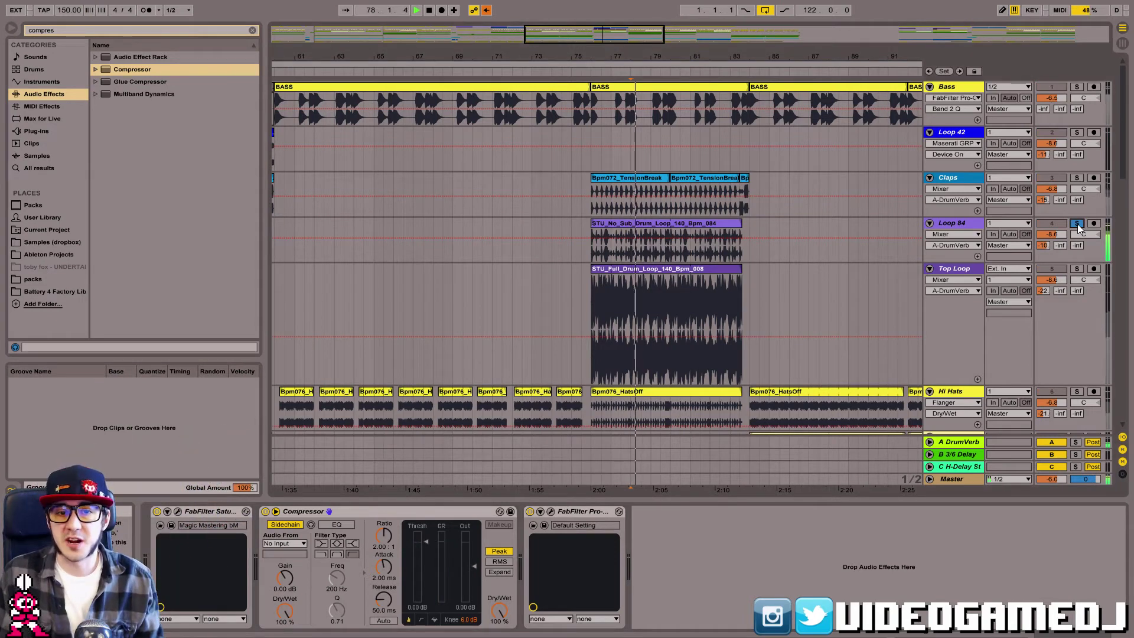
drag(1126, 168, 1130, 267)
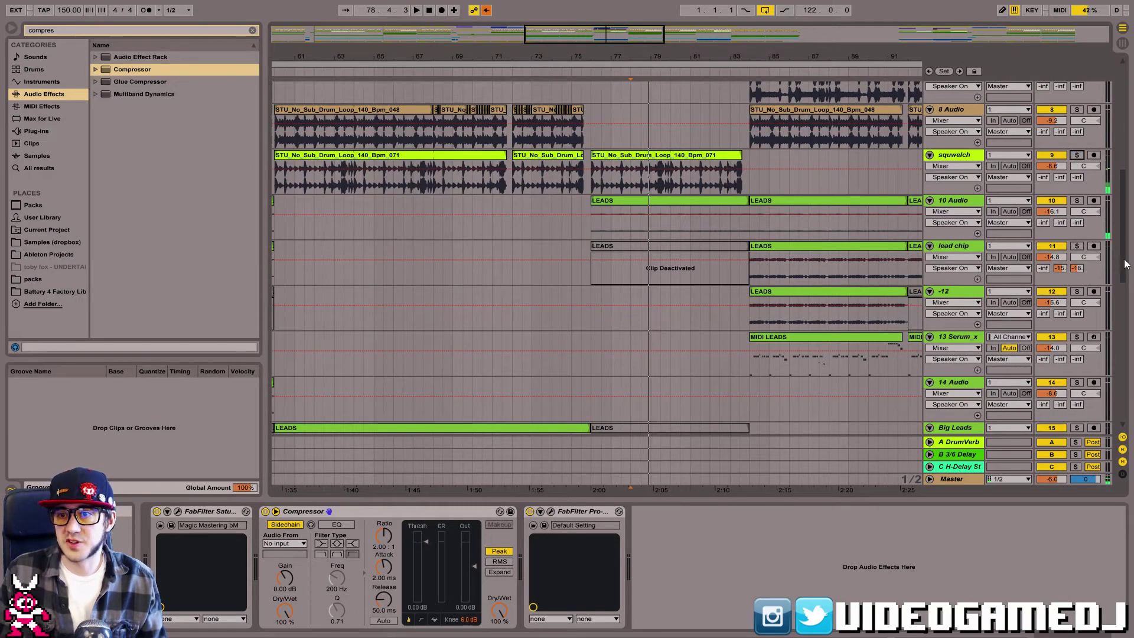
drag(1125, 264, 1116, 158)
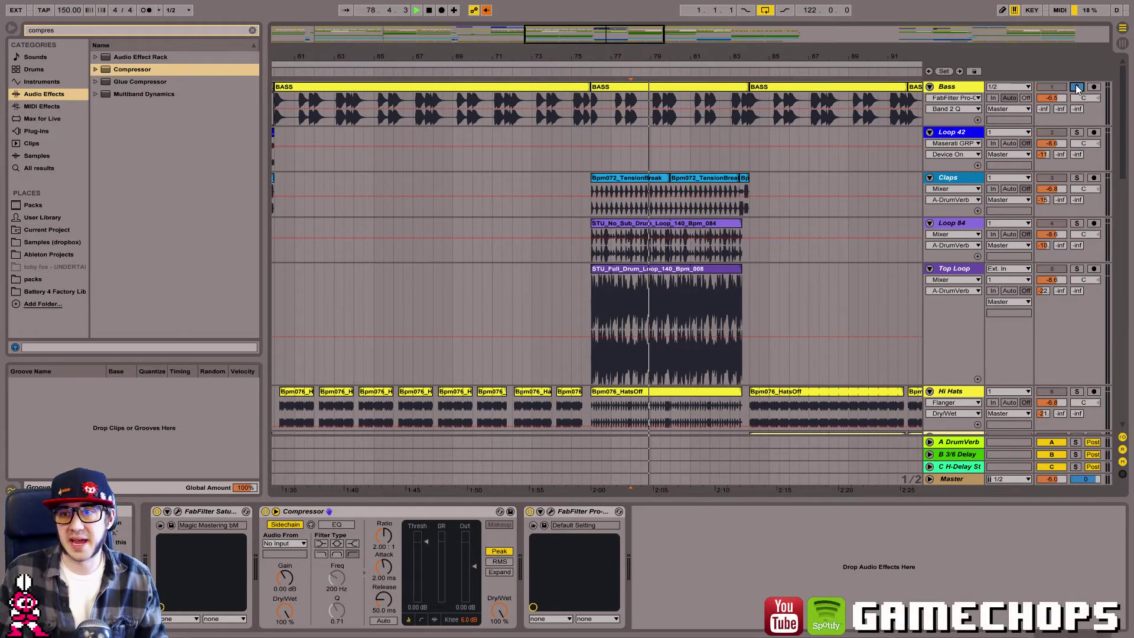
drag(1122, 167, 1132, 380)
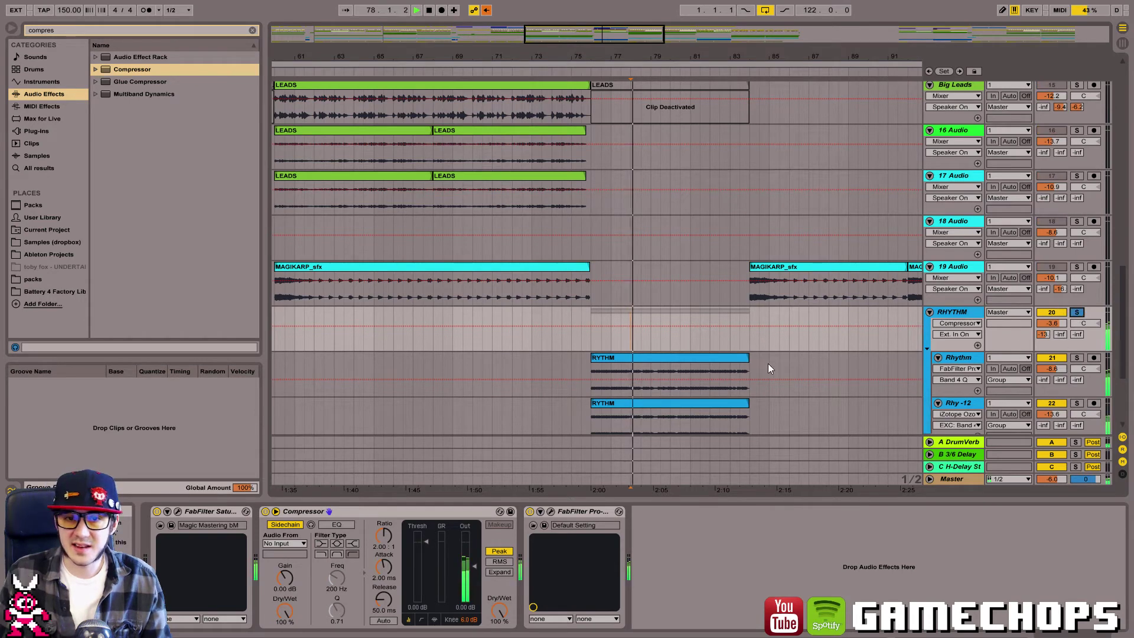
Choose Bass with Post FX as the Compressor's sidechain input and lower the threshold to about -10.1 dB.
click(269, 543)
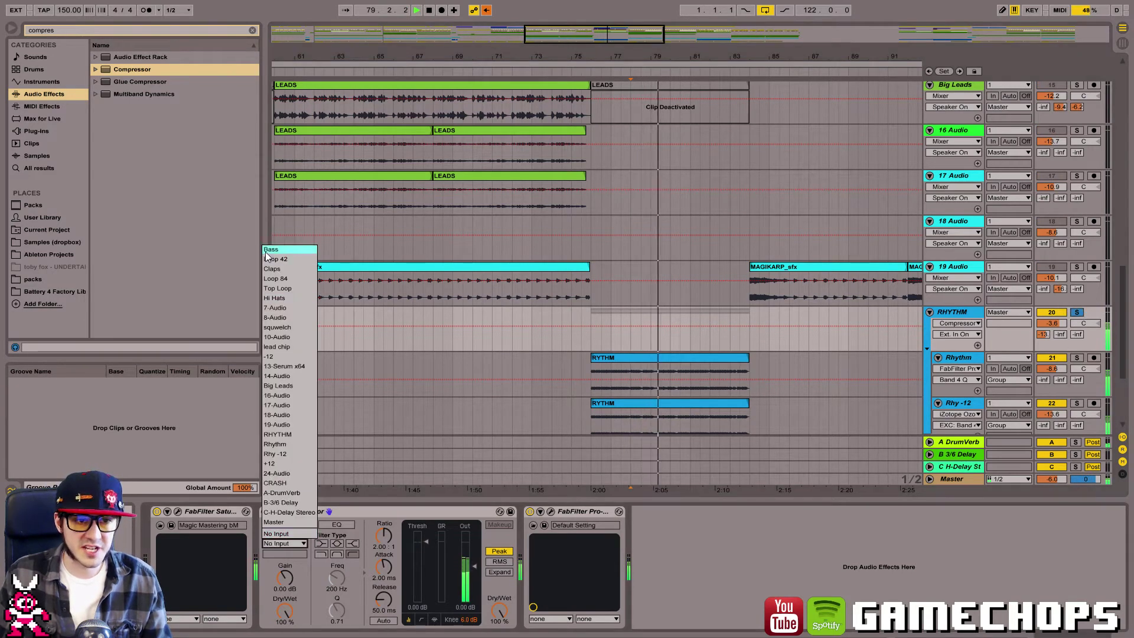
key(Escape)
mouse_move(427, 578)
mouse_down()
mouse_move(426, 594)
mouse_move(421, 564)
mouse_up()
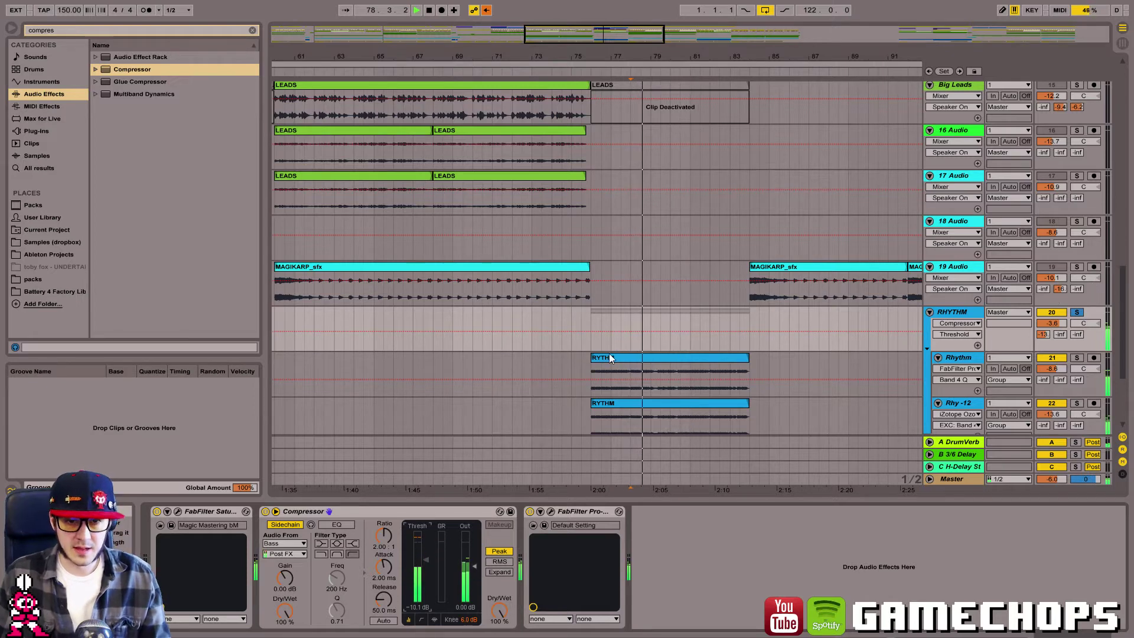
Restart playback at the RHYTHM clips, show the Compressor's transfer curve, and set its ratio to 3.32:1 and knee to 0.0 dB.
click(593, 347)
click(421, 620)
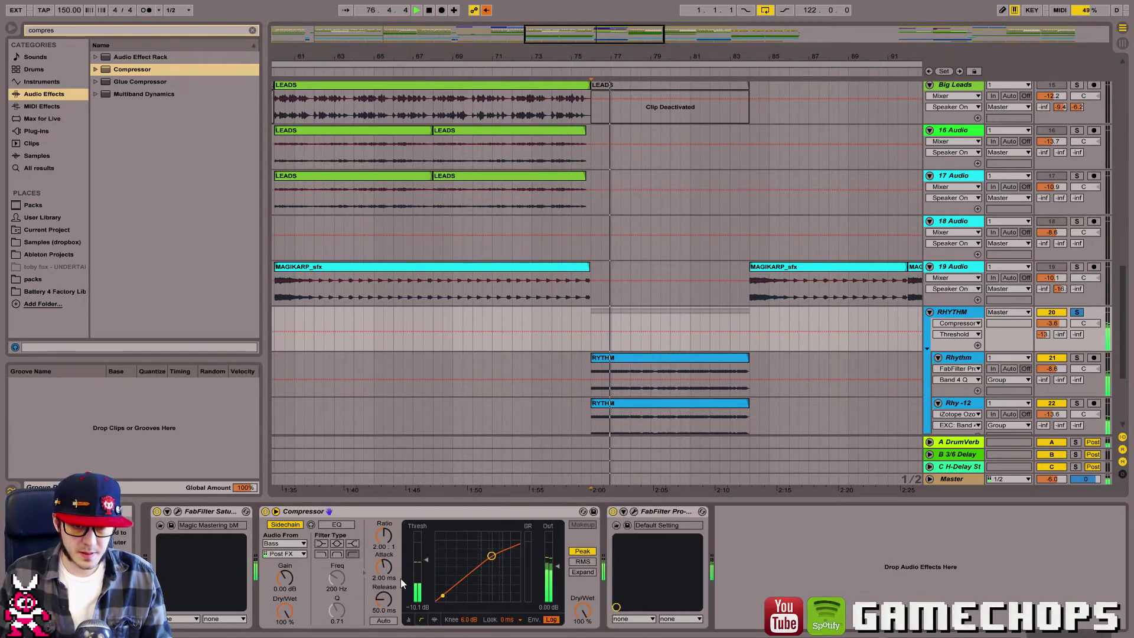
drag(384, 536, 384, 521)
drag(468, 619, 468, 635)
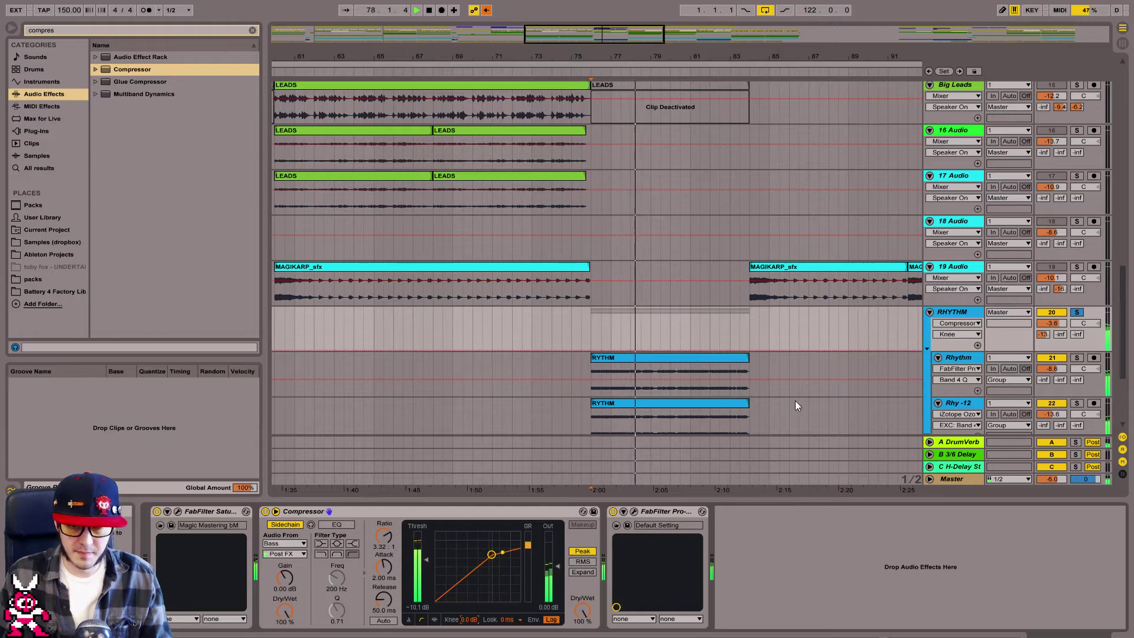
Duplicate the Compressor in RHYTHM's chain and set the first copy's sidechain source to Loop 84.
click(369, 513)
key(ctrl+d)
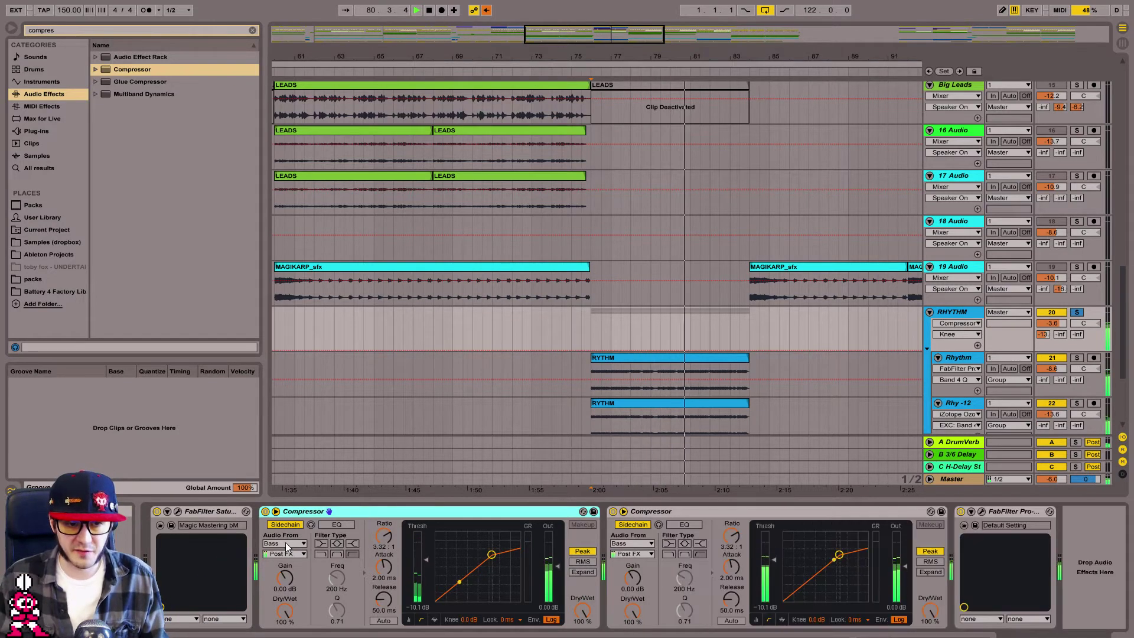
click(285, 542)
key(Up)
key(Return)
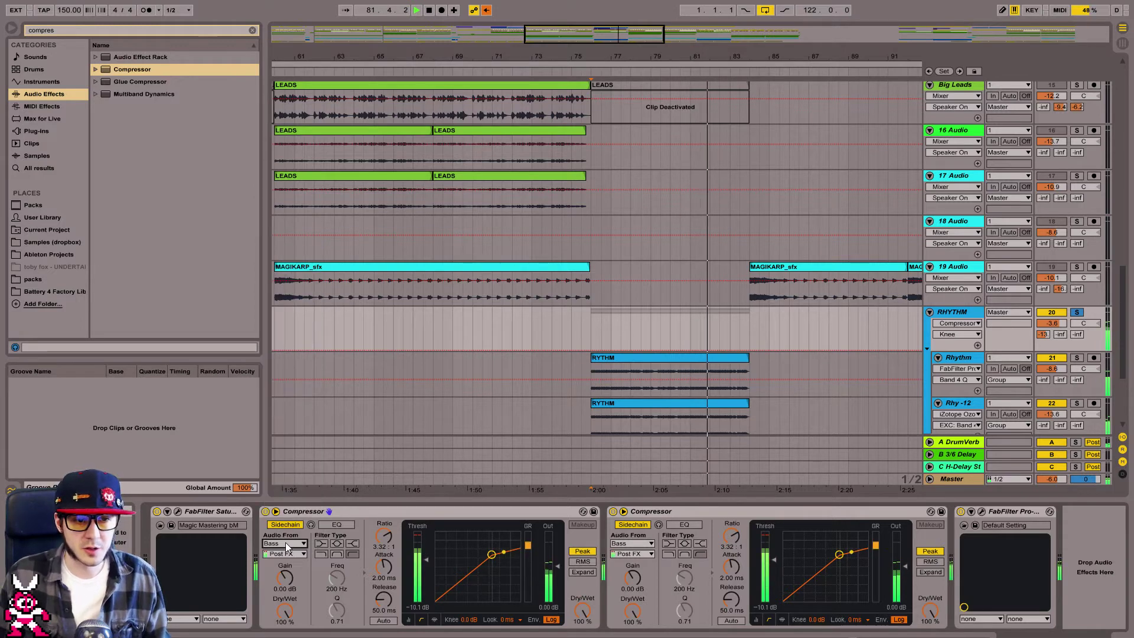
Enable the sidechain EQ on the Loop 84-keyed Compressor with the low-pass filter type, and restart playback.
click(336, 524)
click(320, 555)
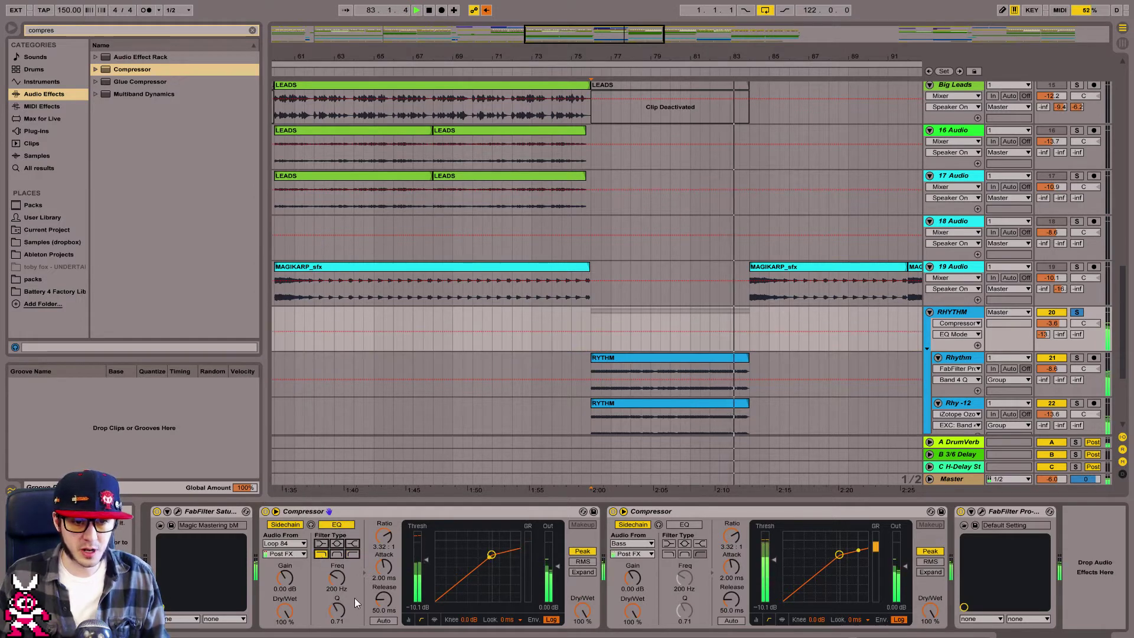
key(space)
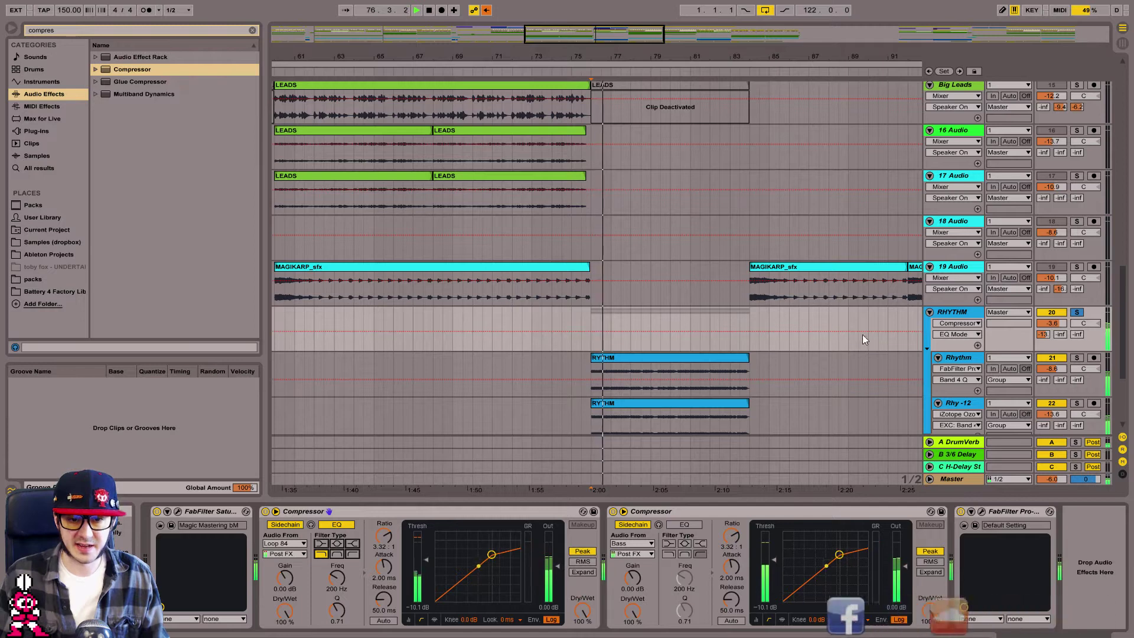
Set the first Compressor's release to 22.2 ms and ratio to 4.20:1 in its activity view, and unsolo the RHYTHM group.
click(434, 619)
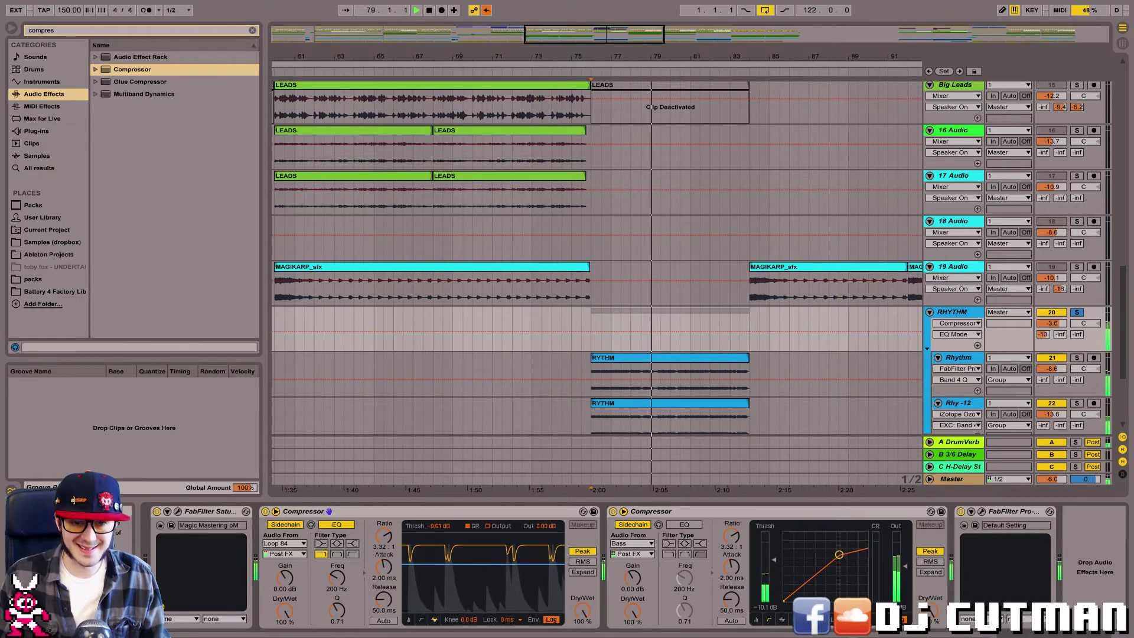
drag(381, 597, 381, 620)
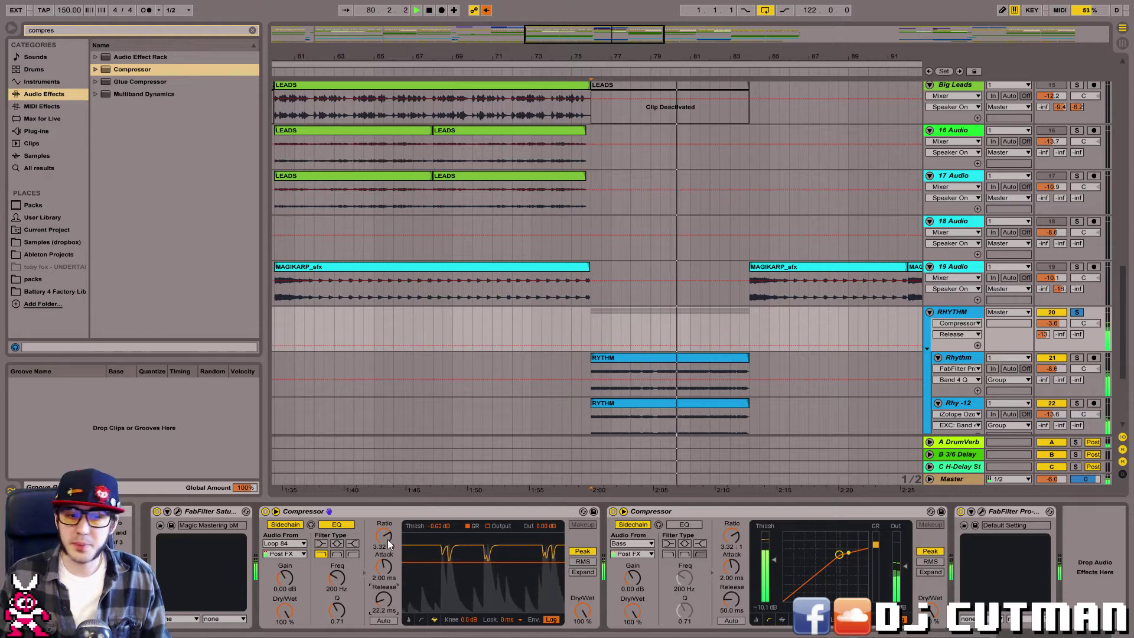
drag(387, 540, 388, 525)
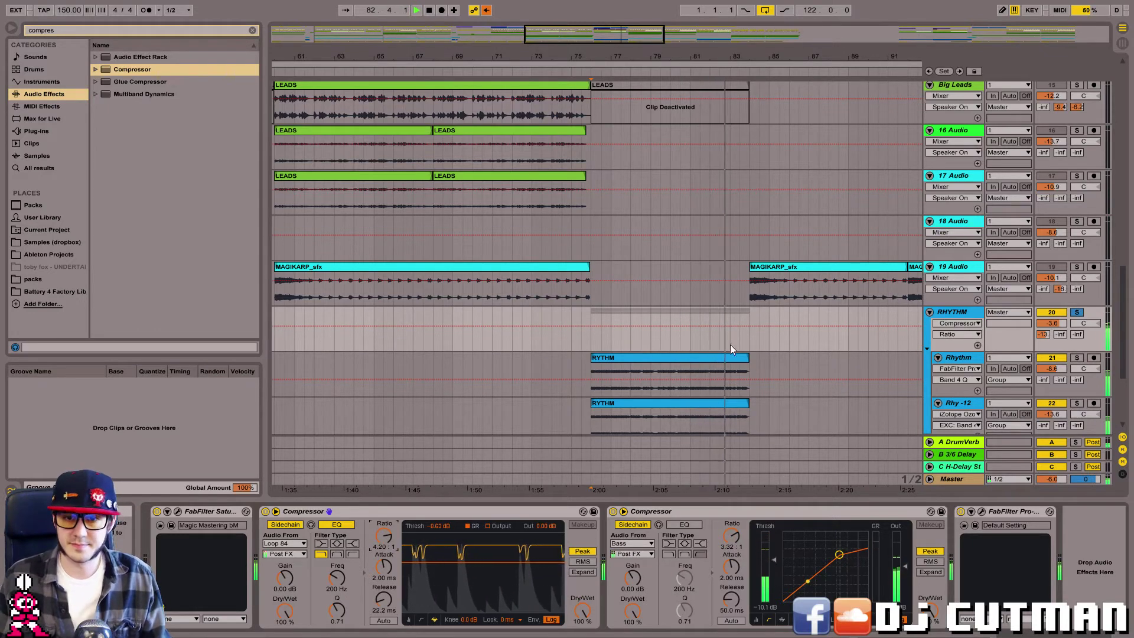
click(1077, 312)
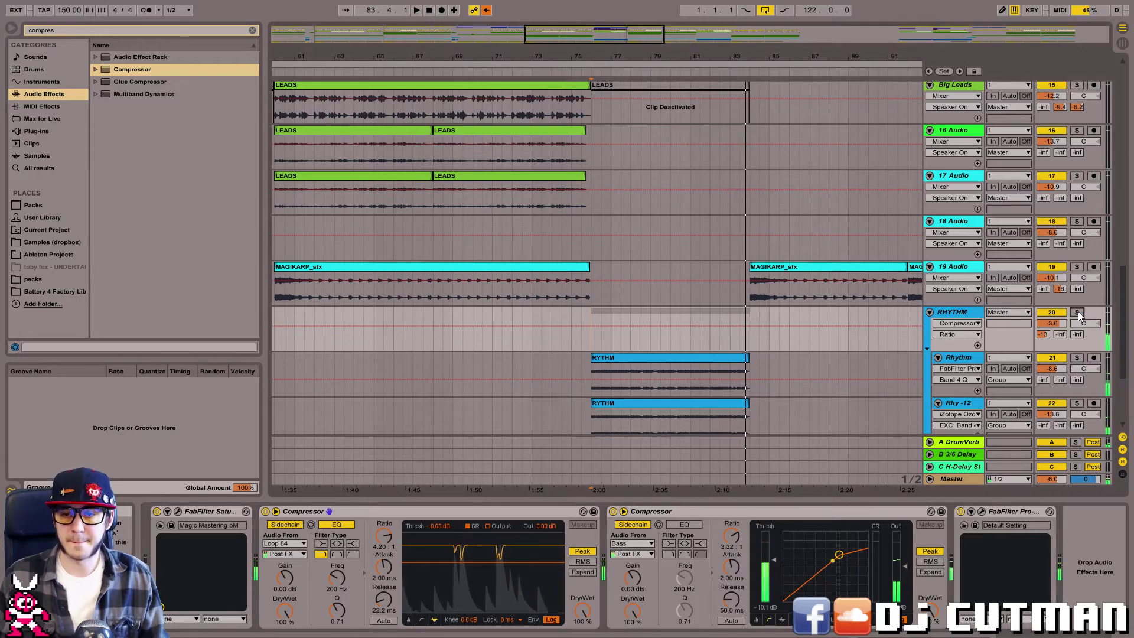
key(space)
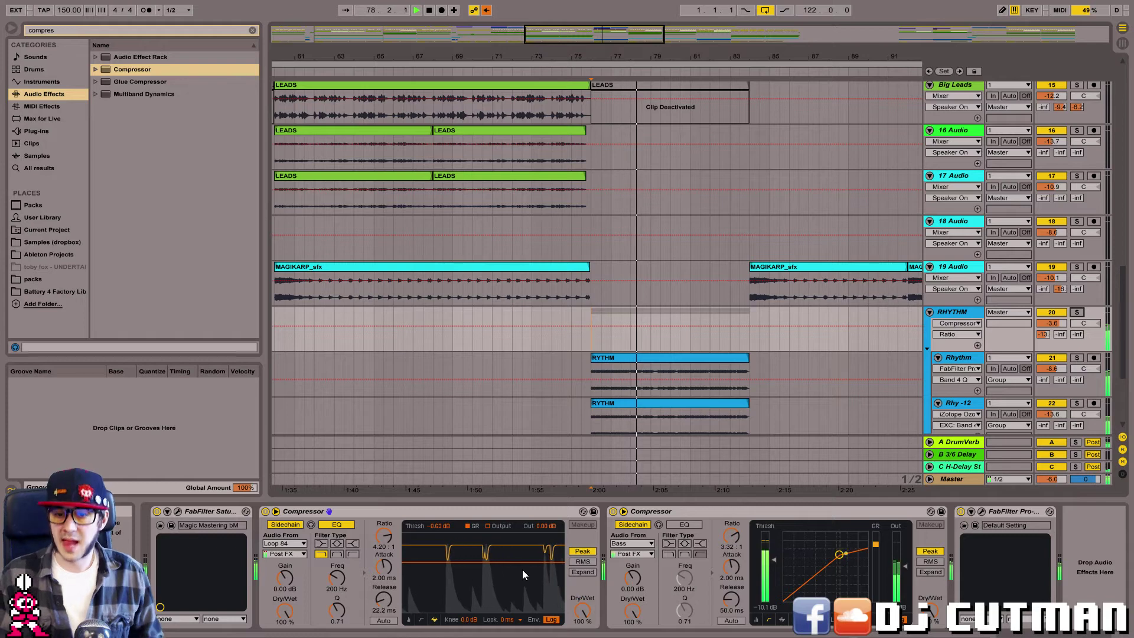
Raise the Bass-keyed Compressor's threshold, soften its knee, lower its ratio to 2.42:1, and audition the result from bar 76.
drag(773, 560, 774, 555)
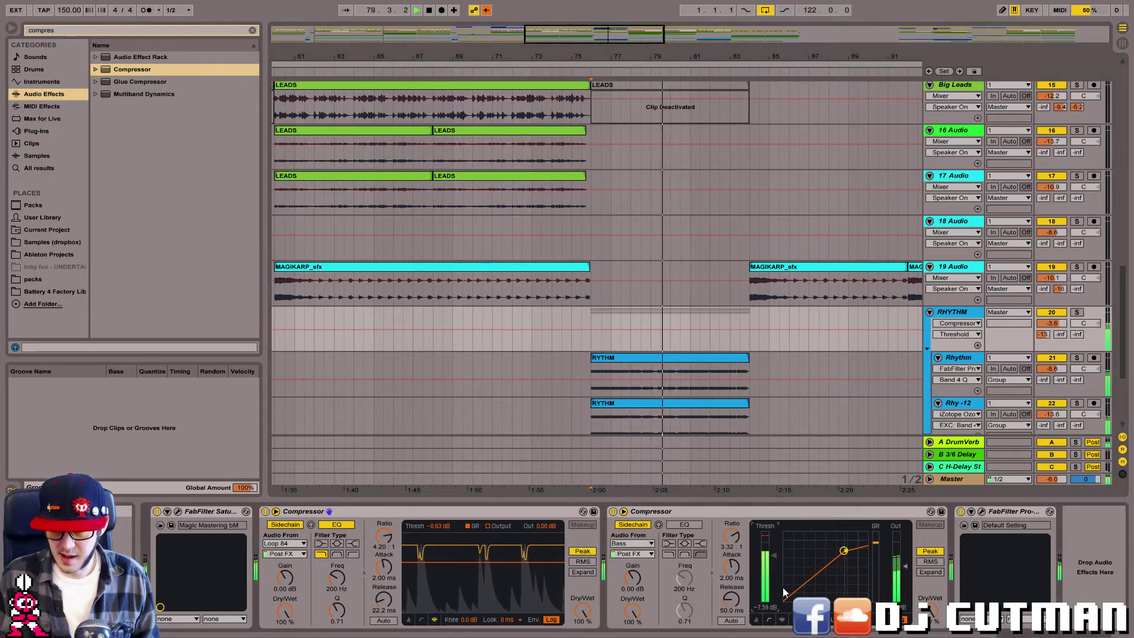
drag(817, 619, 817, 608)
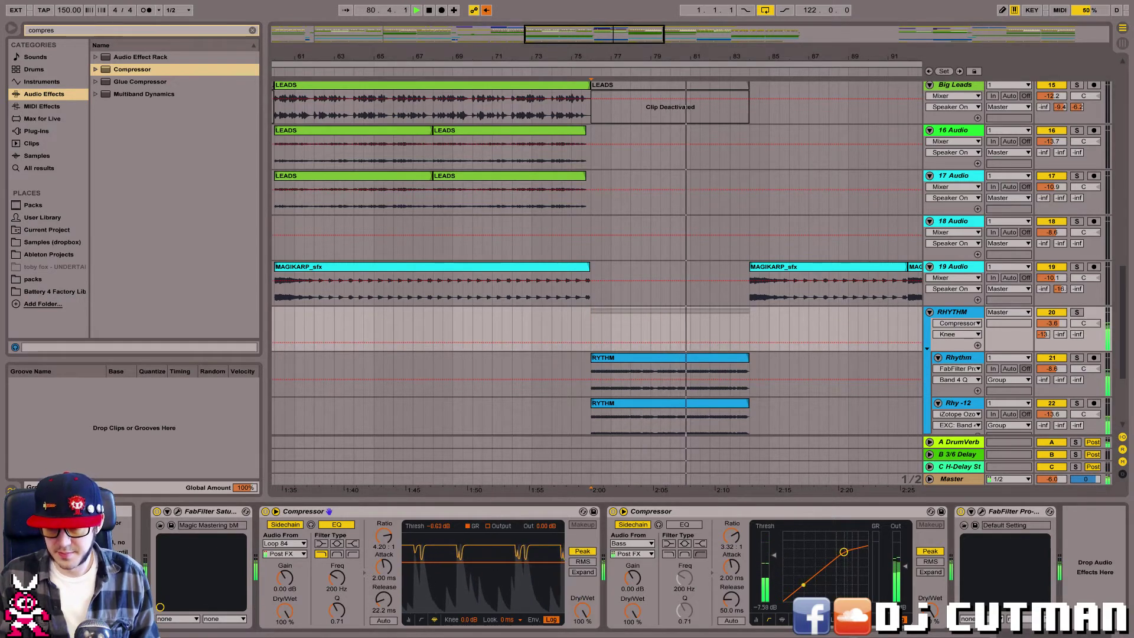
drag(731, 536, 771, 554)
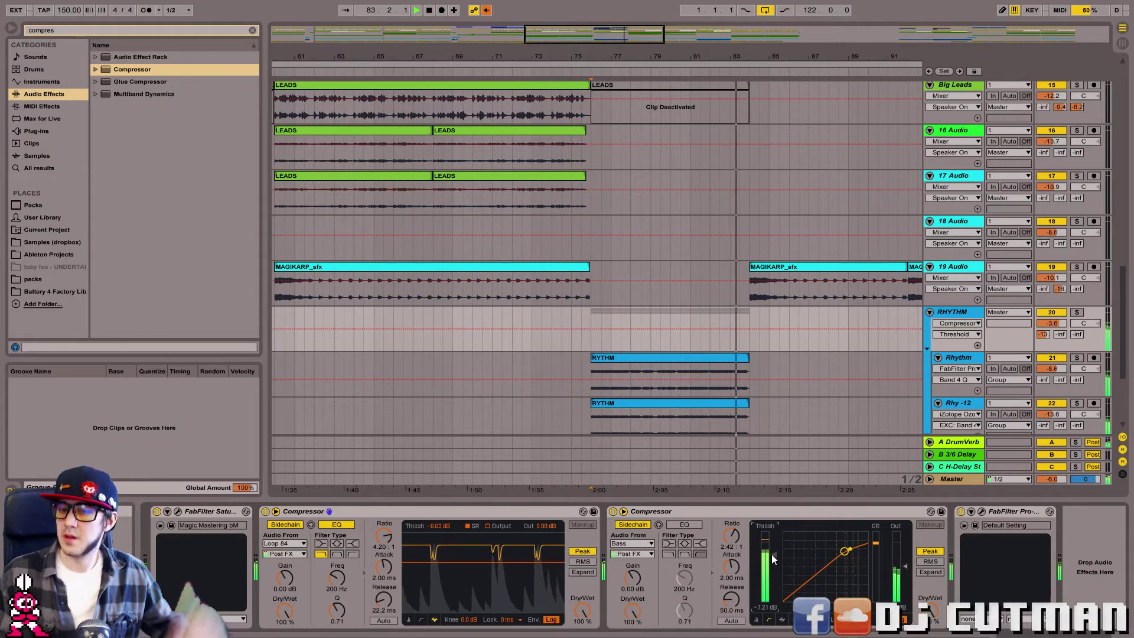
click(593, 349)
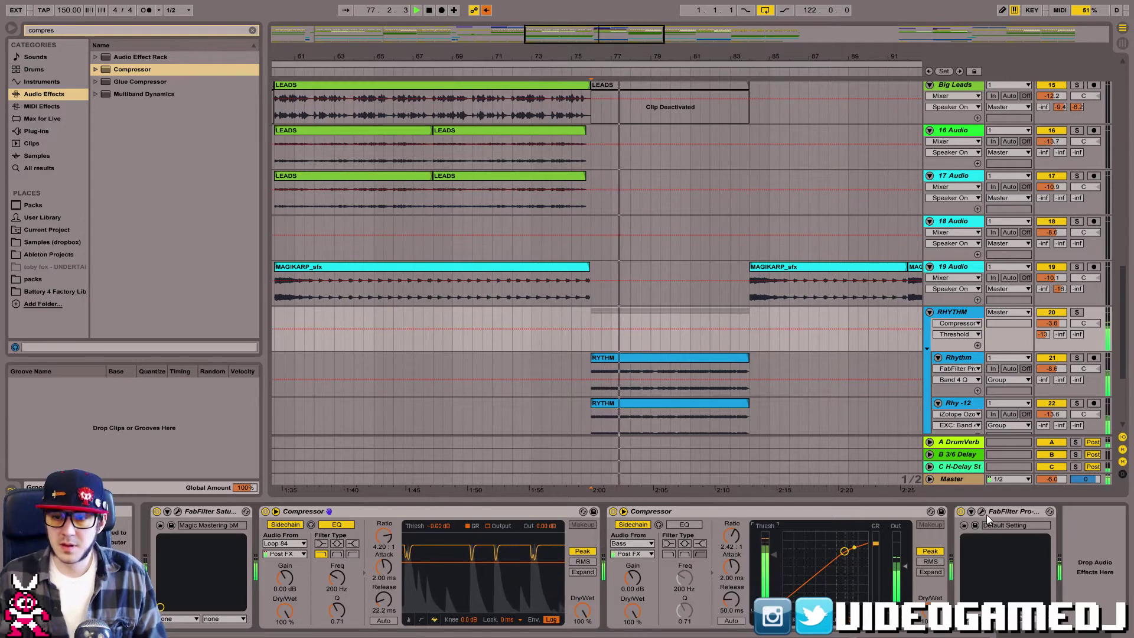
Stop playback and delete the second, Bass-keyed Compressor from RHYTHM's device chain.
key(space)
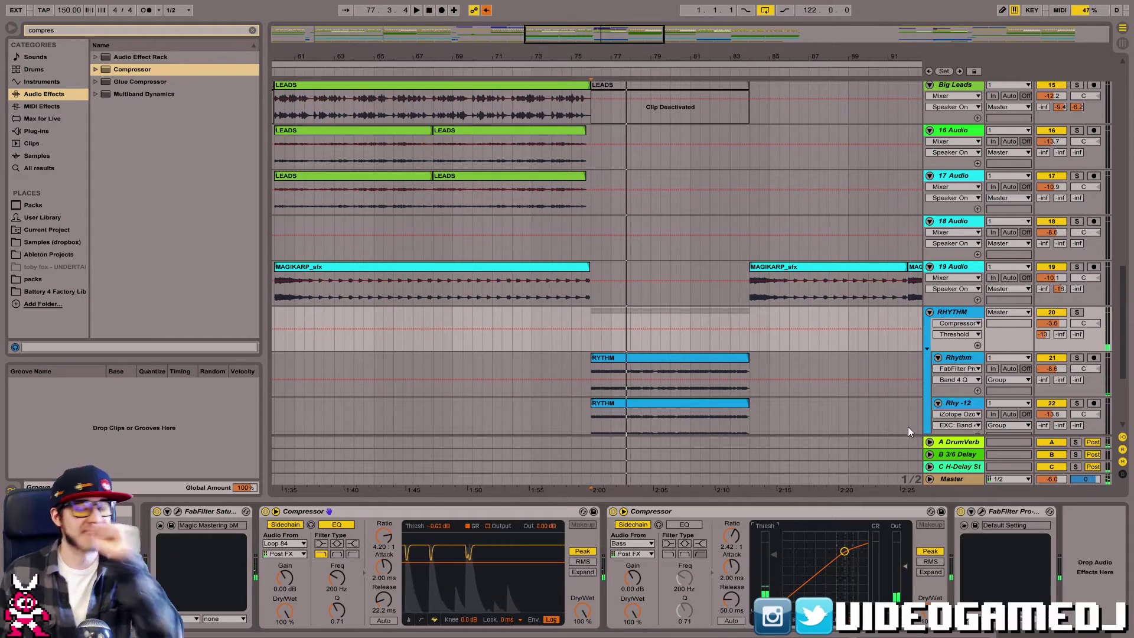
click(663, 513)
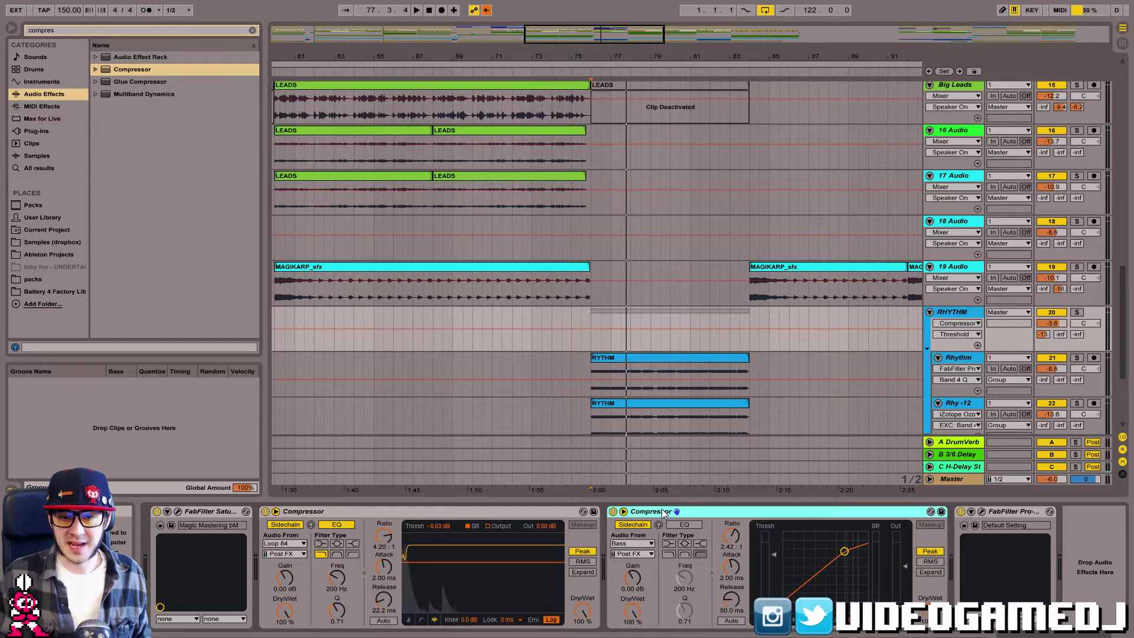
key(Delete)
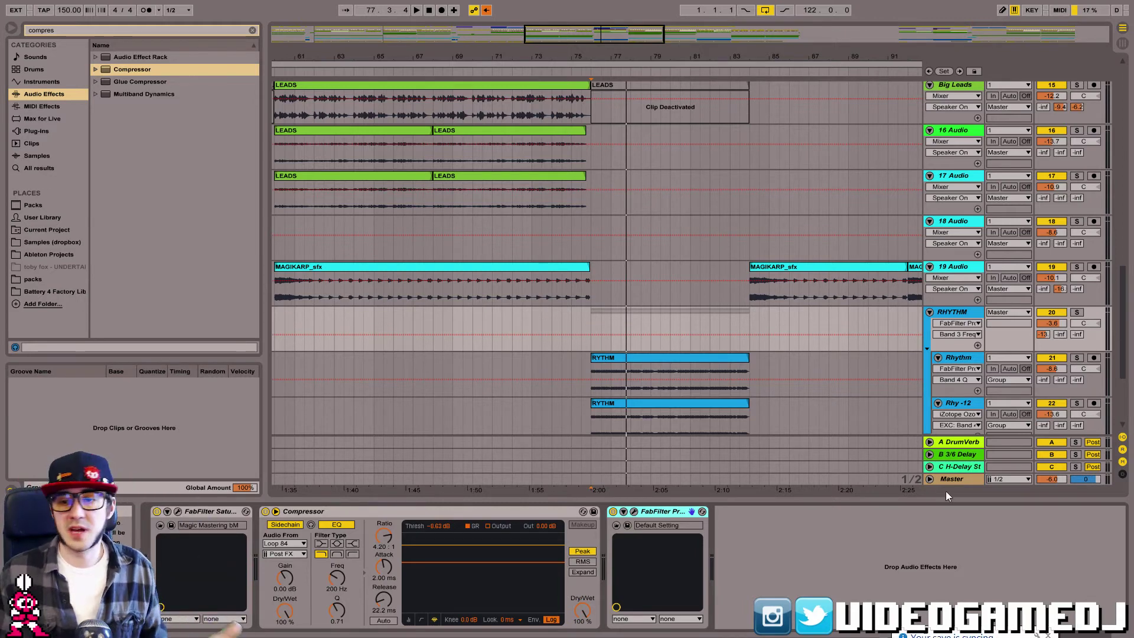
Insert a return track after the H-Delay return and name it BASS KEY.
click(947, 468)
click(65, 0)
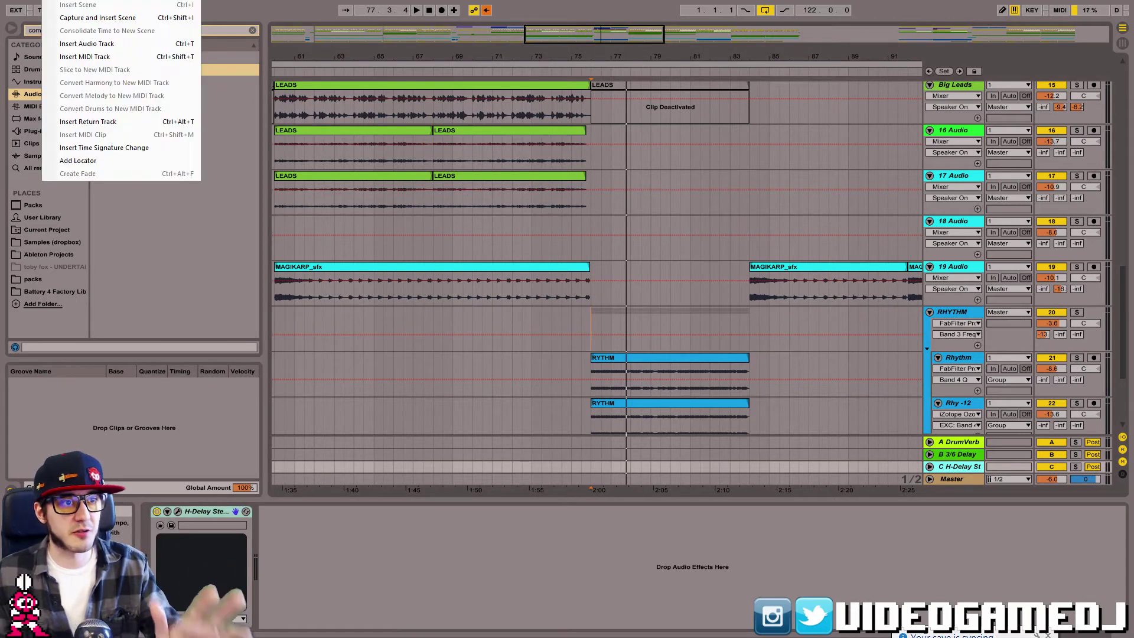
click(86, 122)
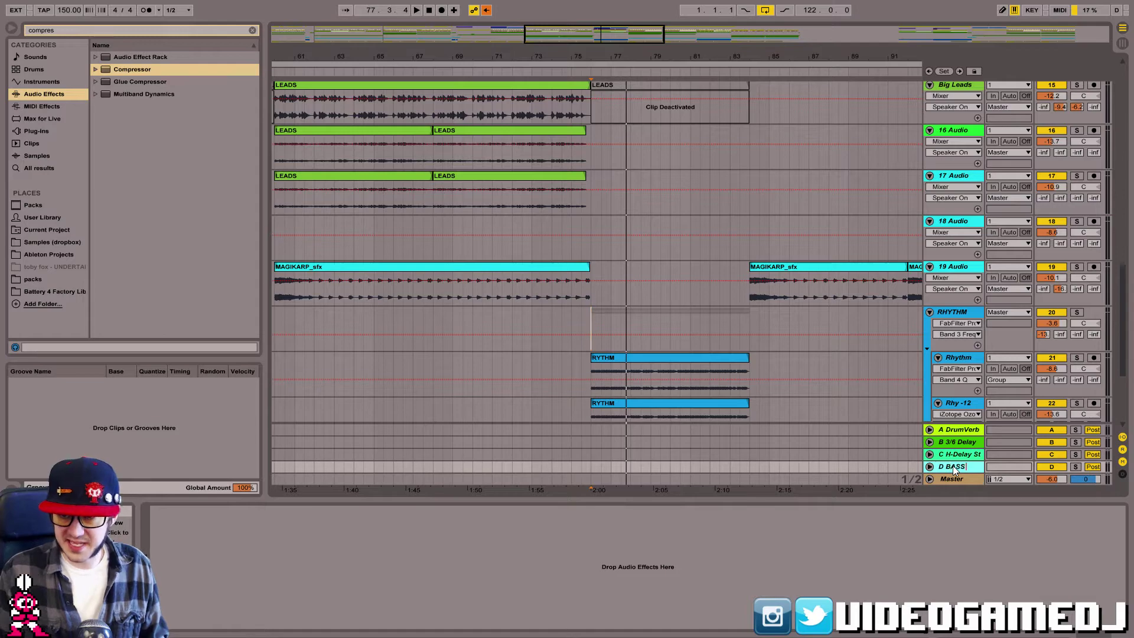
Set the Bass track's send to the BASS KEY return to 0 dB and check the sends in Session View.
drag(1123, 310, 1111, 75)
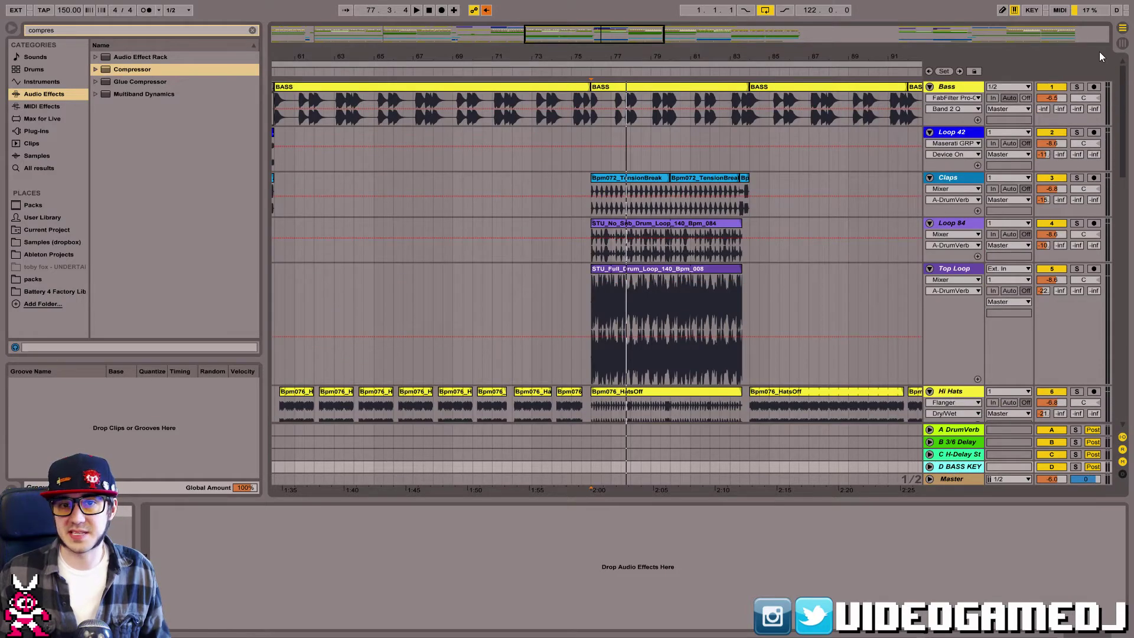
click(1093, 109)
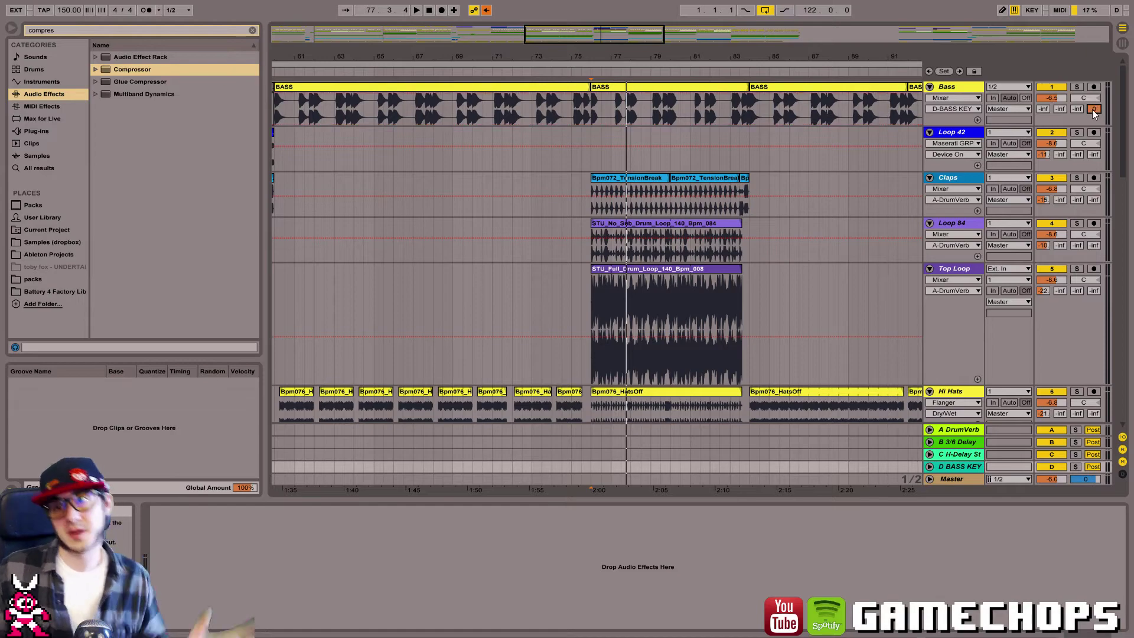
drag(1124, 360, 1131, 443)
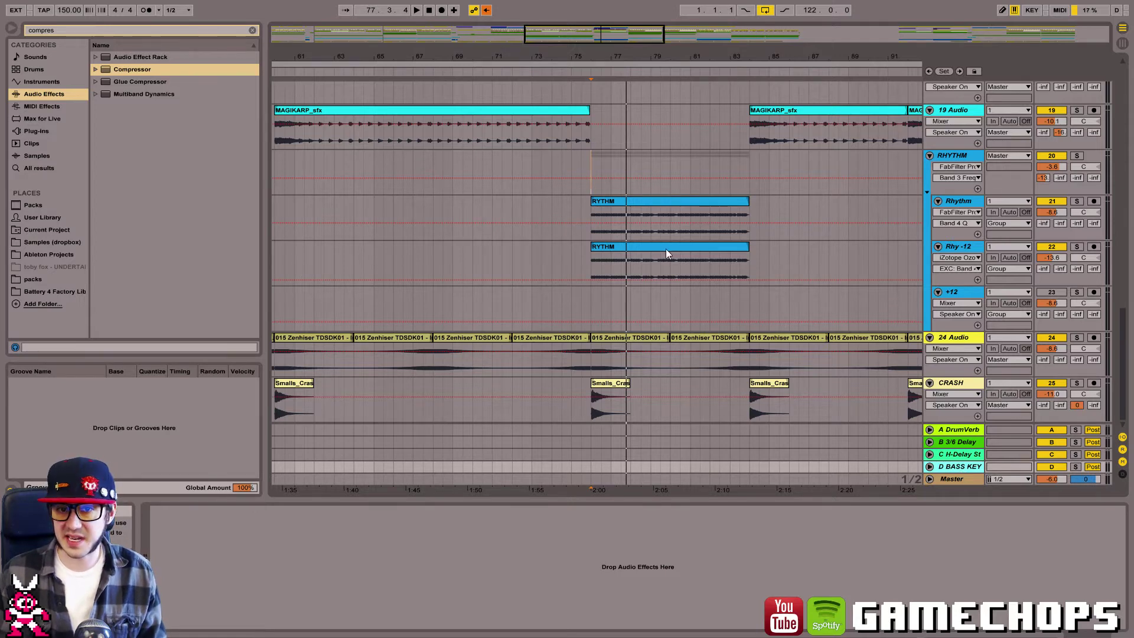
click(599, 166)
key(Tab)
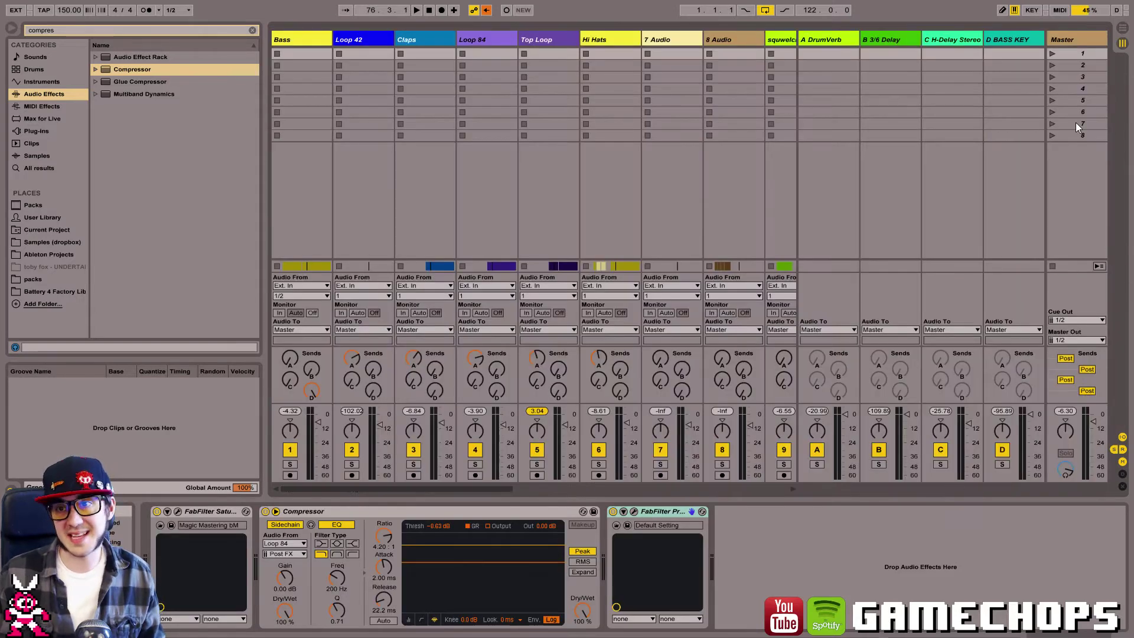
key(Tab)
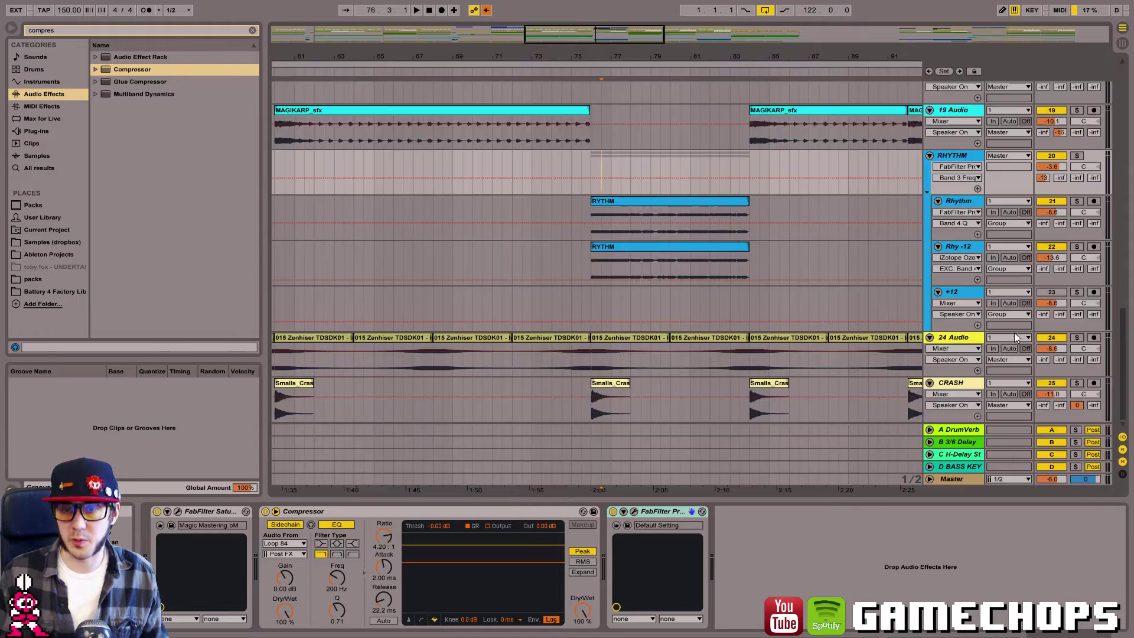
Add FabFilter Pro-MB from the plug-ins to RHYTHM's device chain and create a low band reaching up to about 300 Hz.
click(587, 169)
click(253, 31)
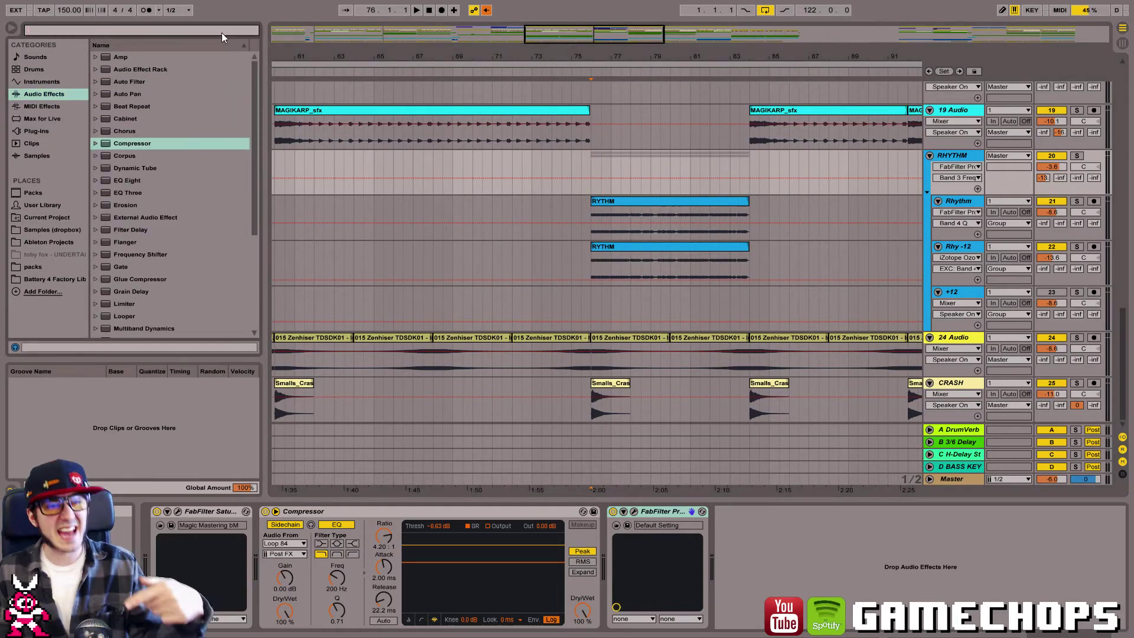
click(36, 131)
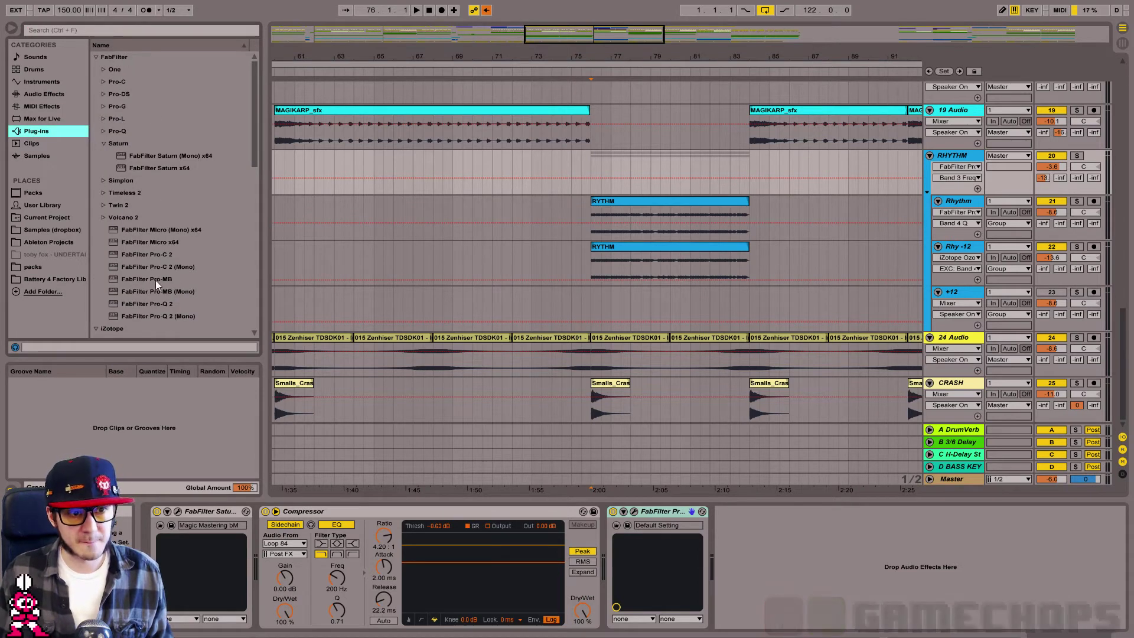
drag(153, 280, 870, 312)
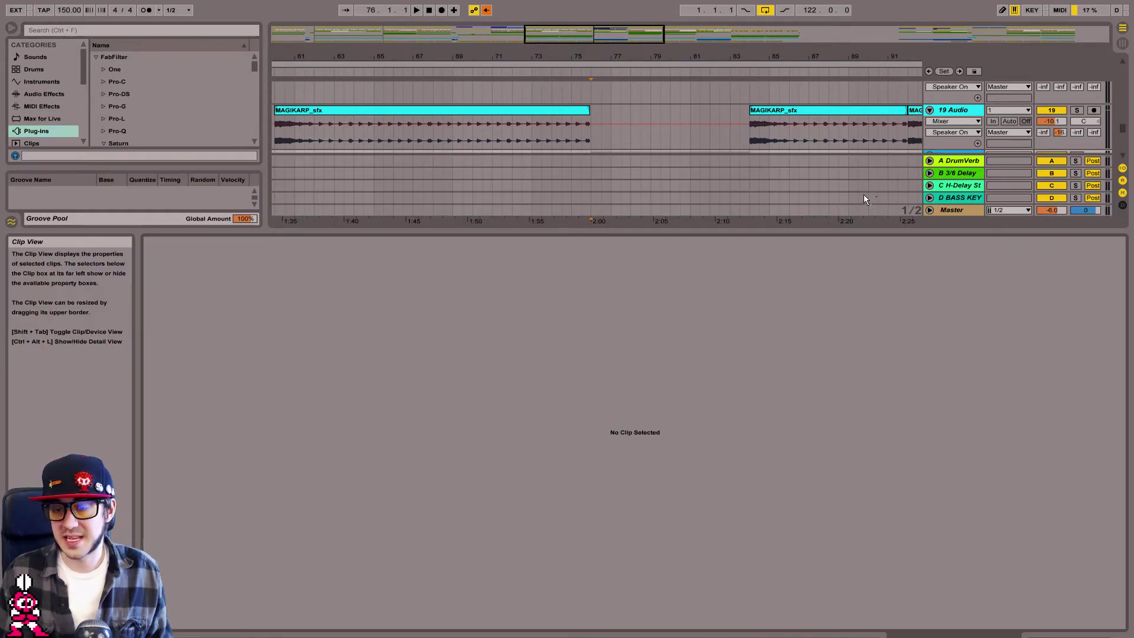
drag(939, 157, 944, 107)
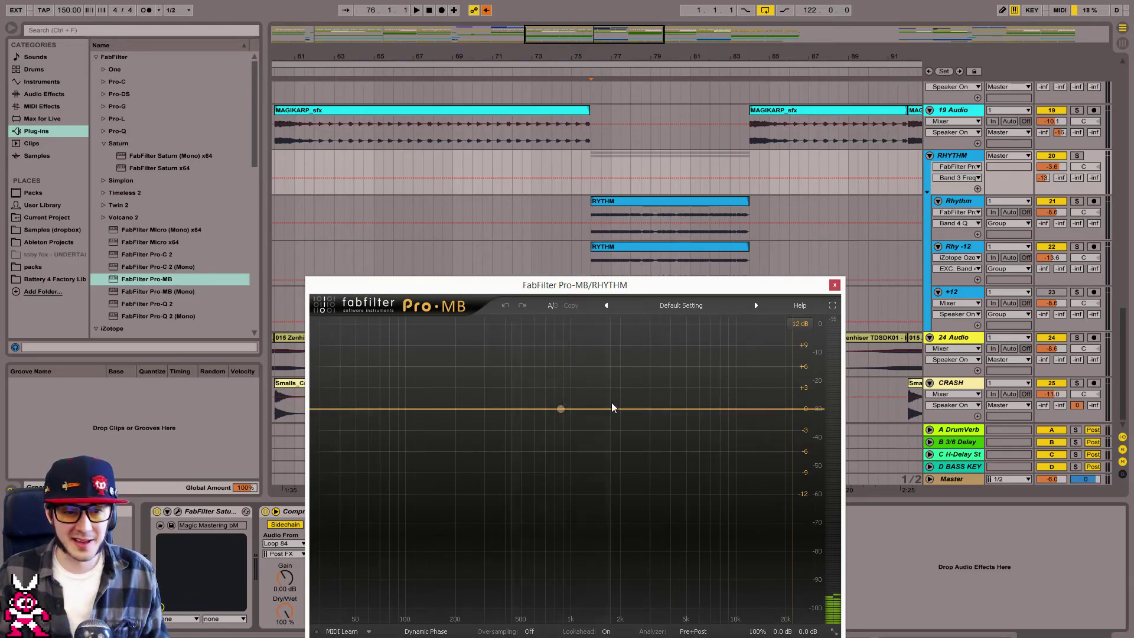
click(345, 409)
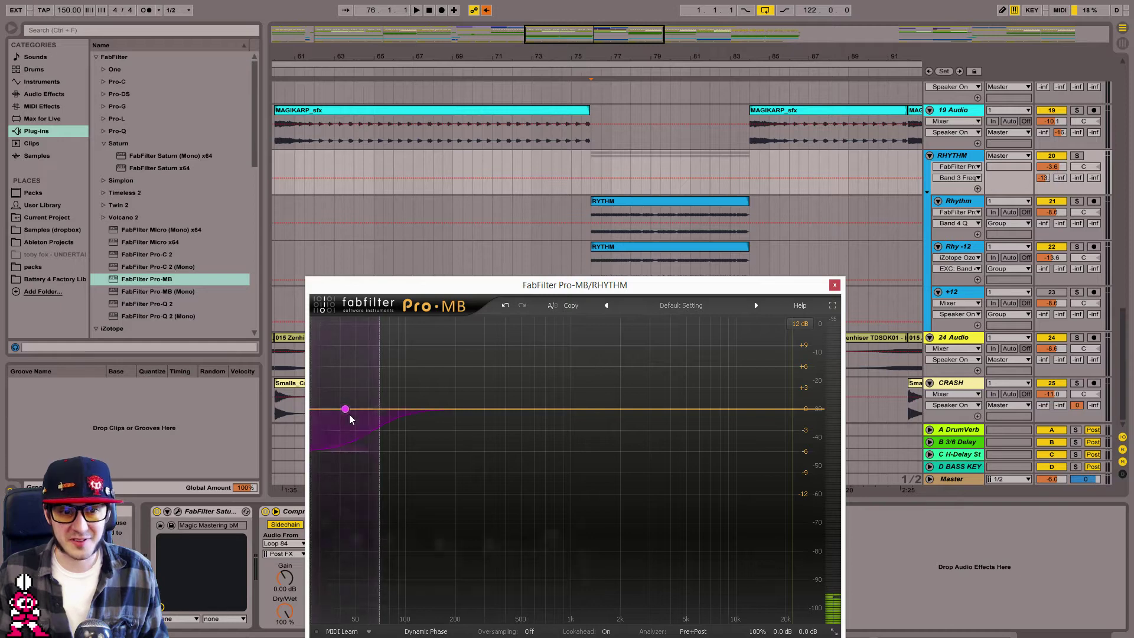
drag(380, 409, 491, 415)
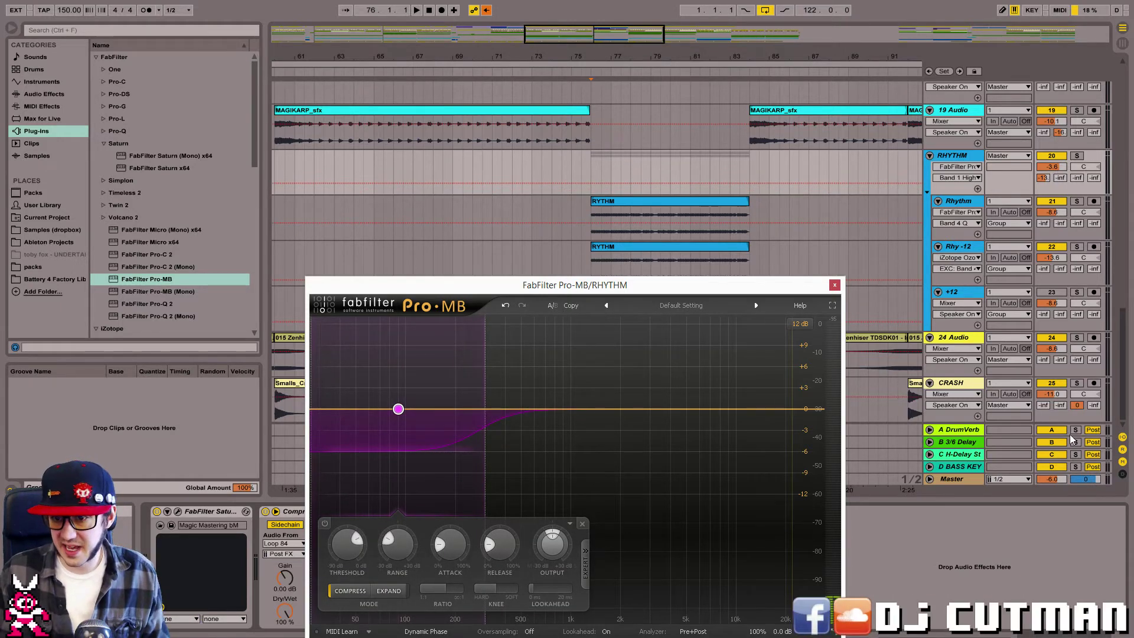
Route the BASS KEY return's output to RHYTHM, choosing the FabFilter Pro-MB stereo side chain as the destination.
click(953, 466)
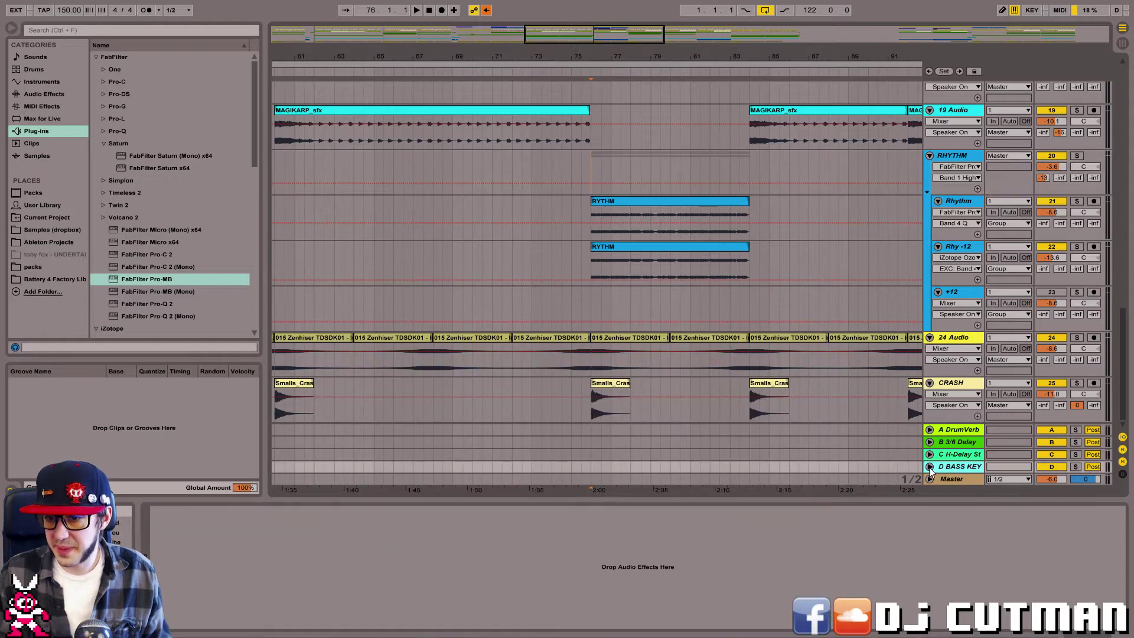
click(928, 467)
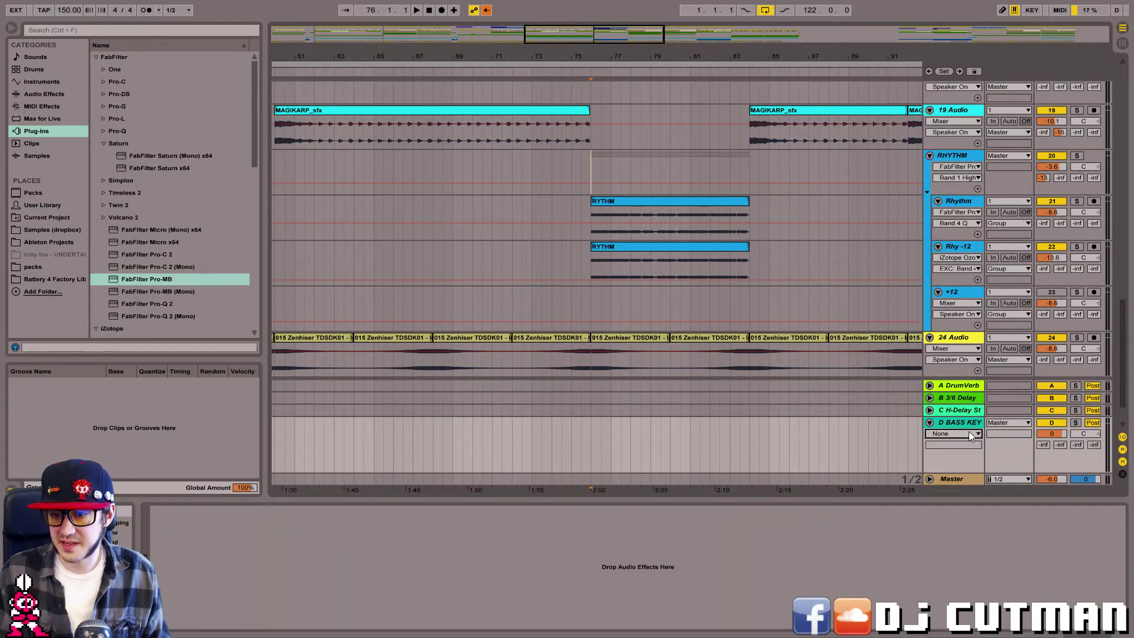
click(996, 423)
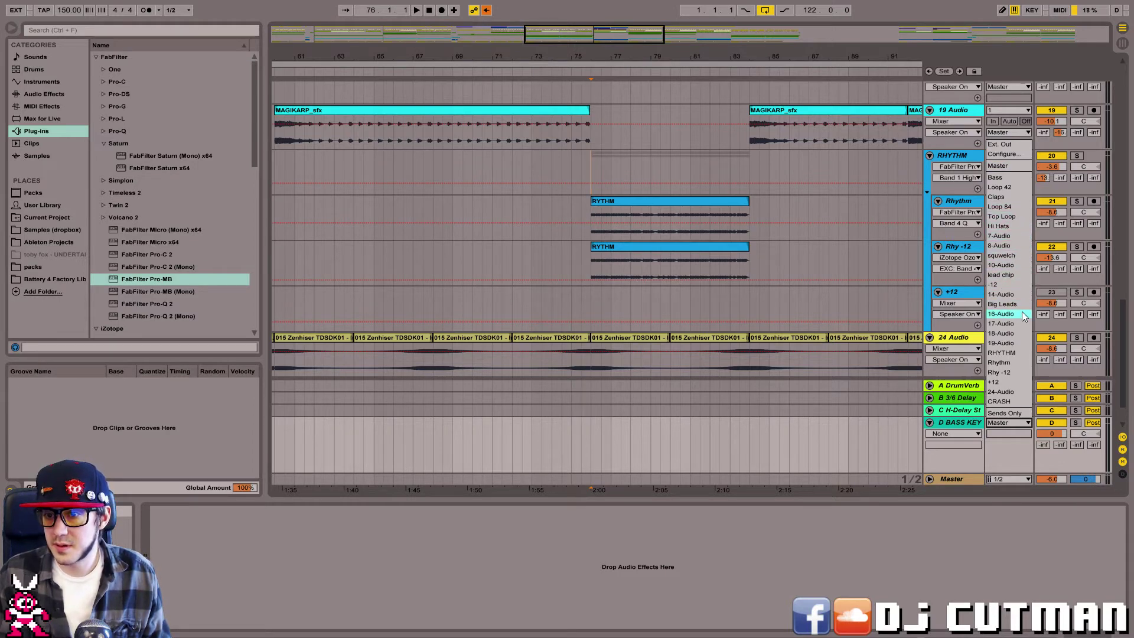
click(1012, 353)
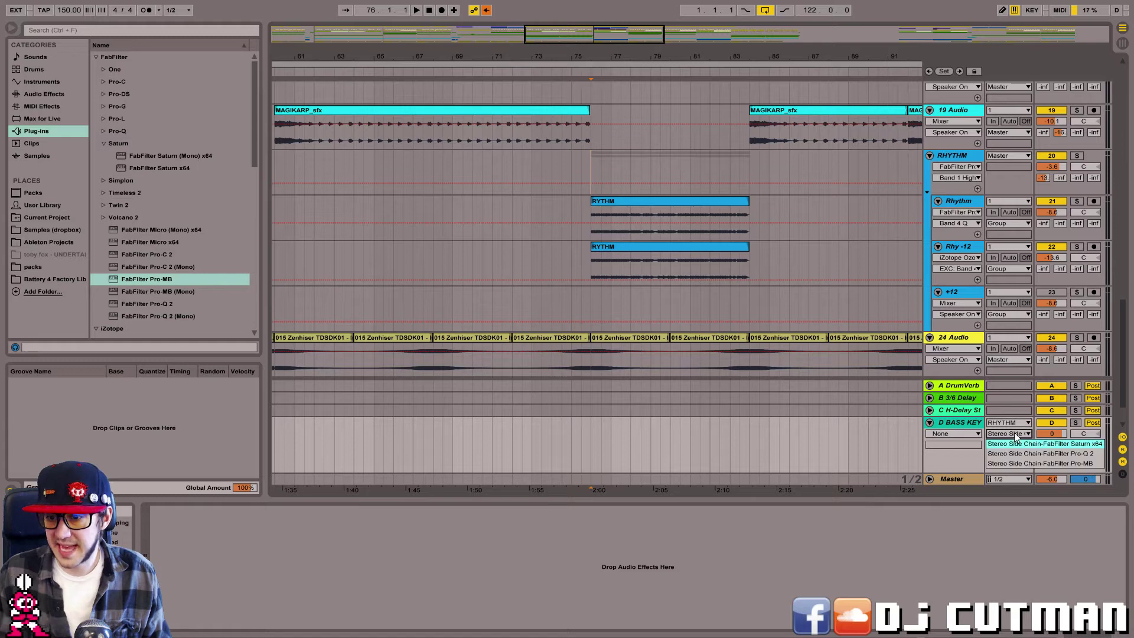
click(1014, 463)
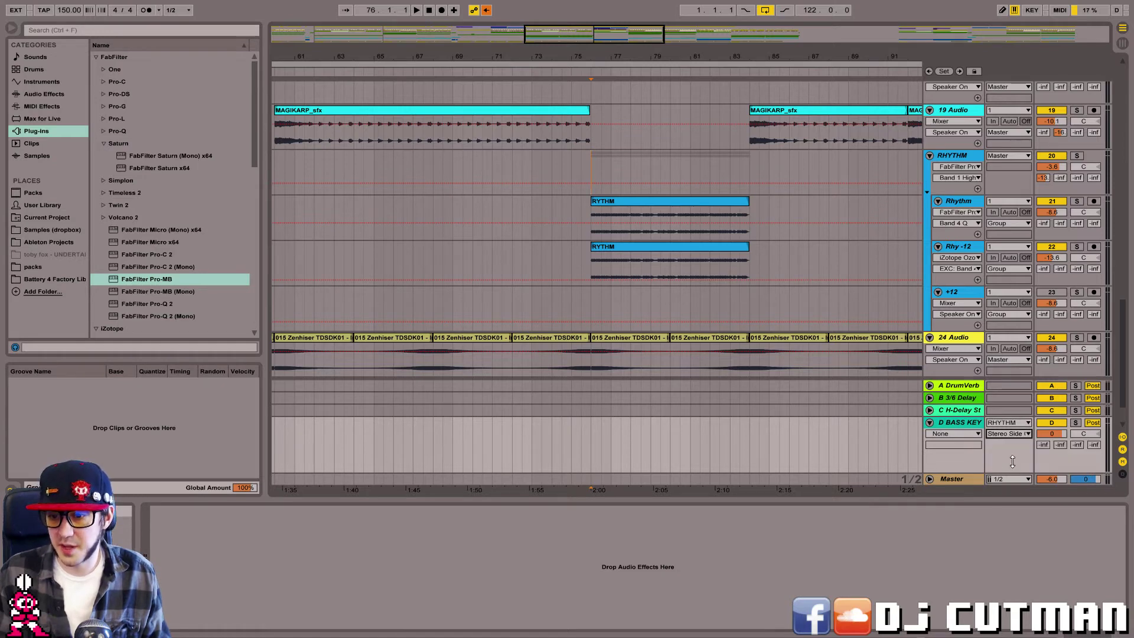
click(1004, 435)
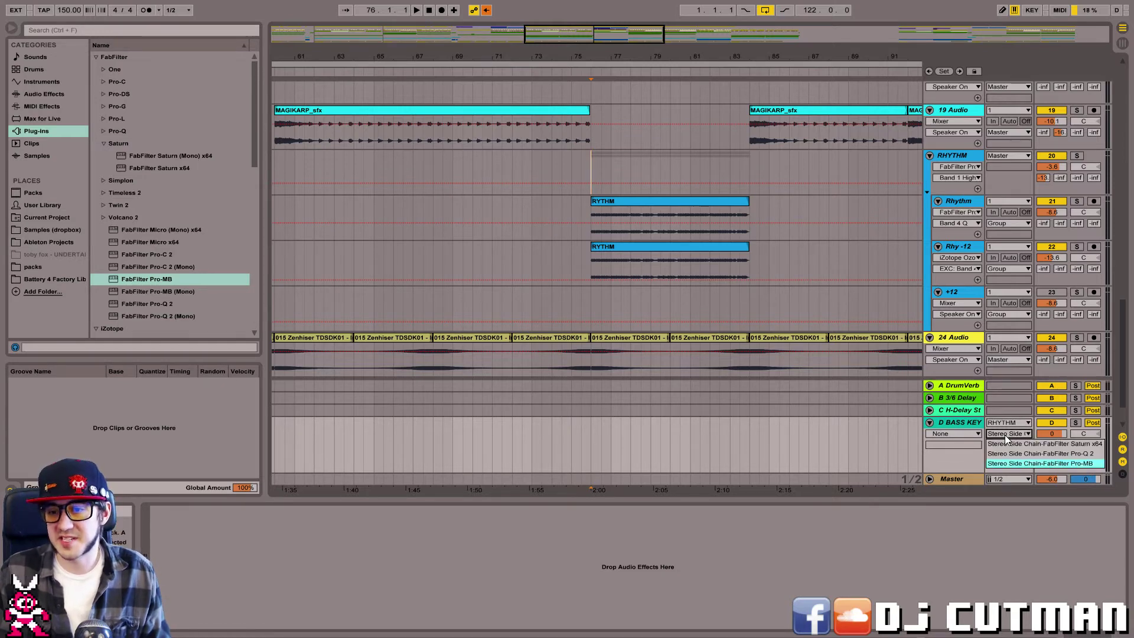
click(1004, 435)
Deepen the range of the low Pro-MB band on RHYTHM and switch its side chain to the external input in the expert settings.
click(964, 157)
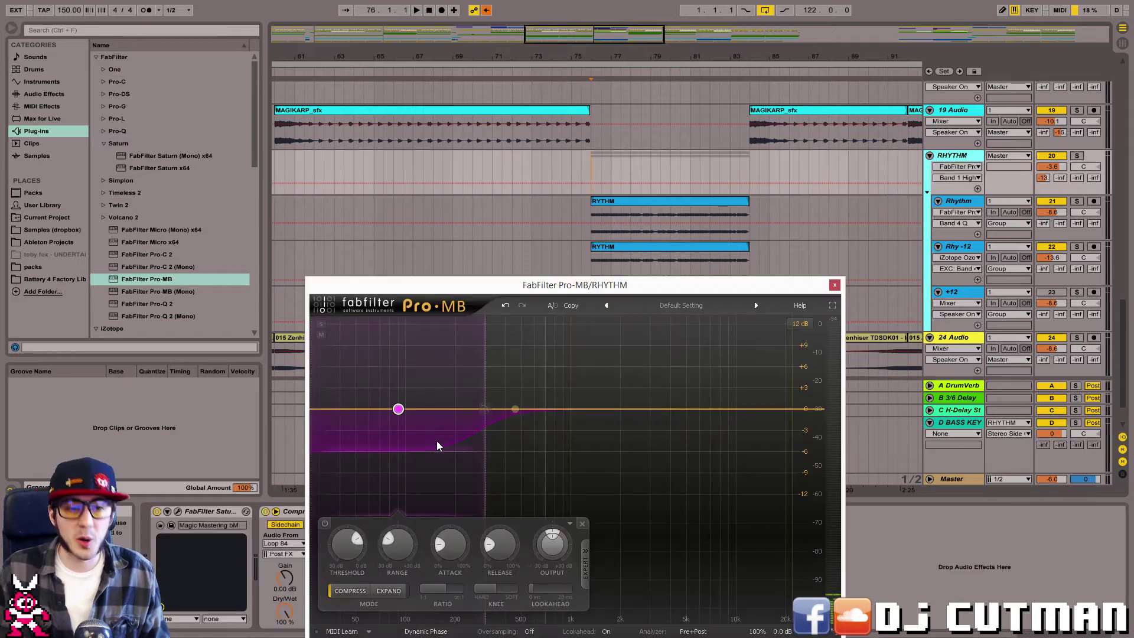
drag(392, 452, 393, 503)
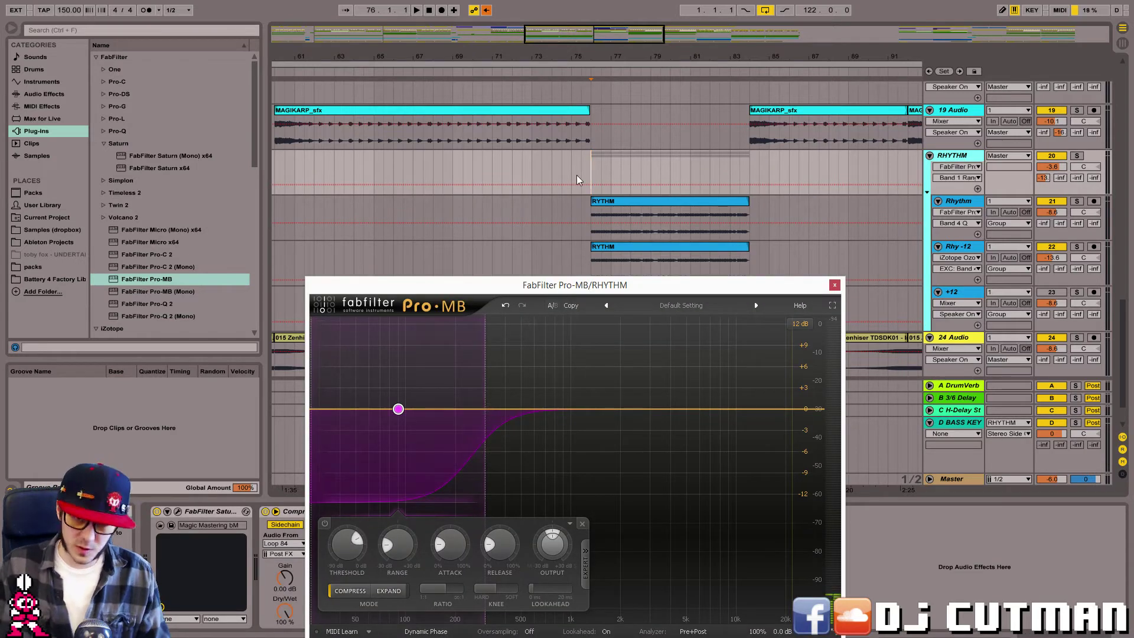
drag(579, 287, 602, 126)
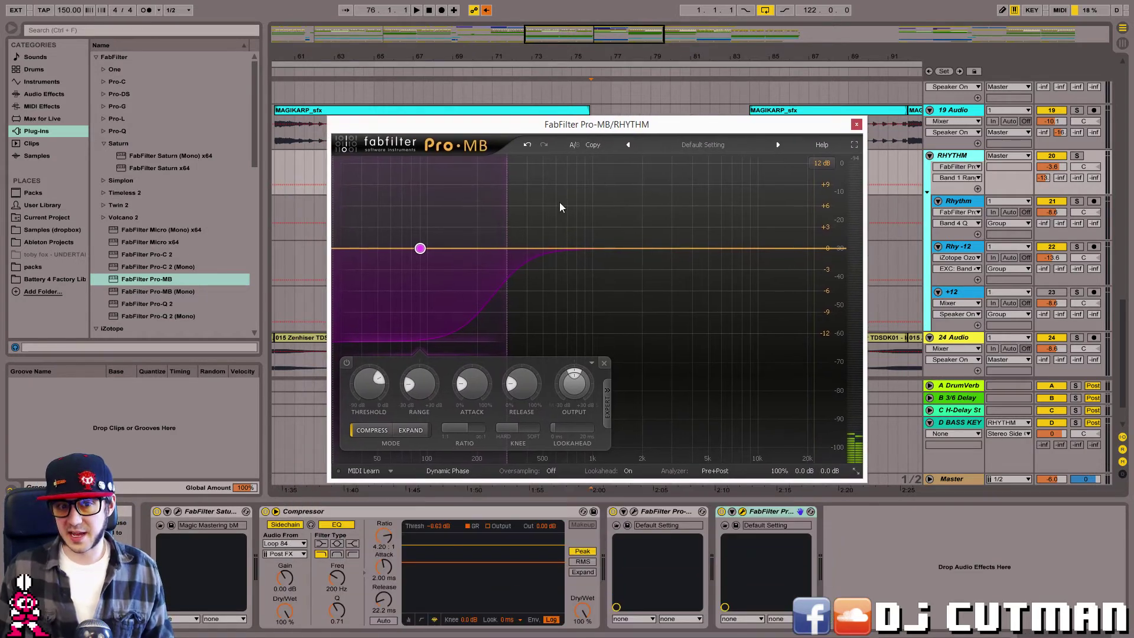
click(609, 410)
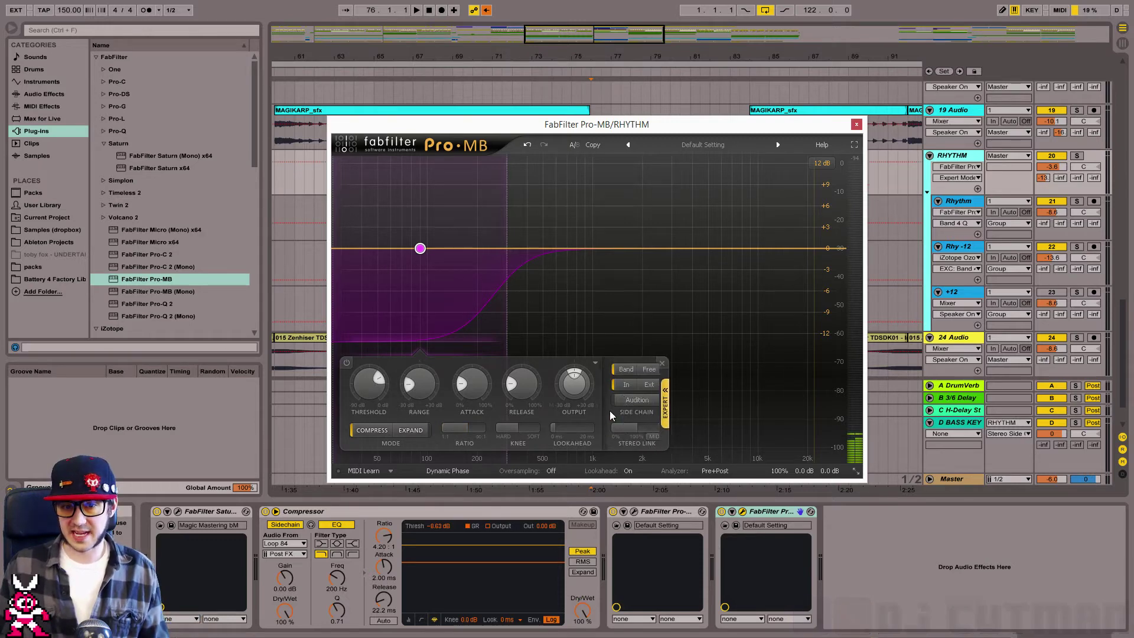
click(650, 385)
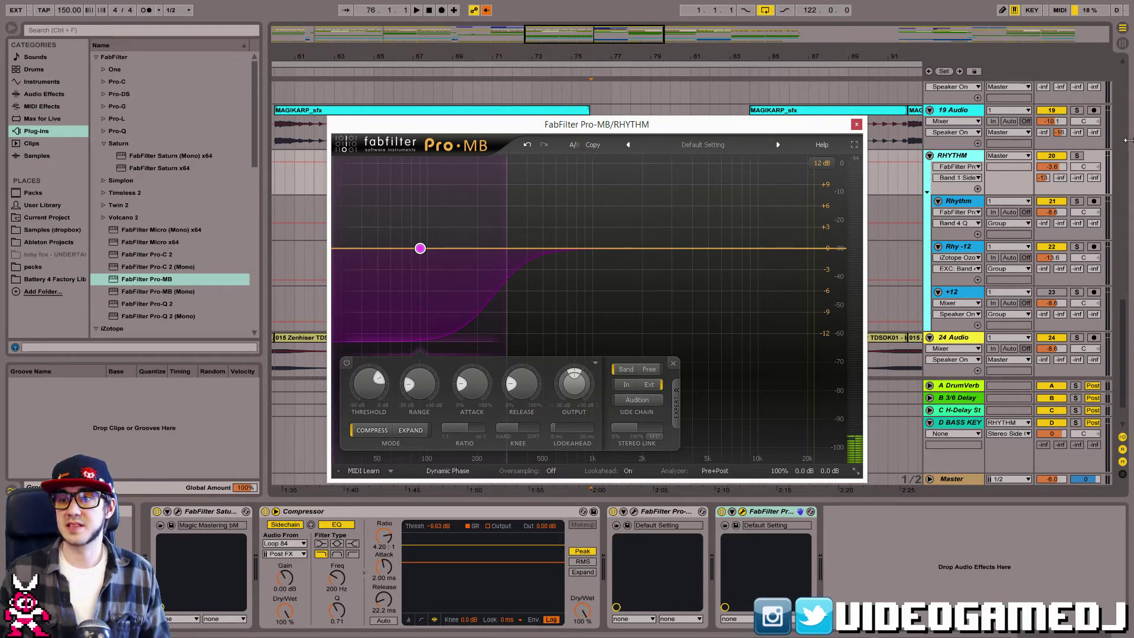
Play the song with Bass soloed to check Pro-MB's response to the key signal, and move the solo to RHYTHM.
click(1126, 135)
scroll(1077, 83, up, 3)
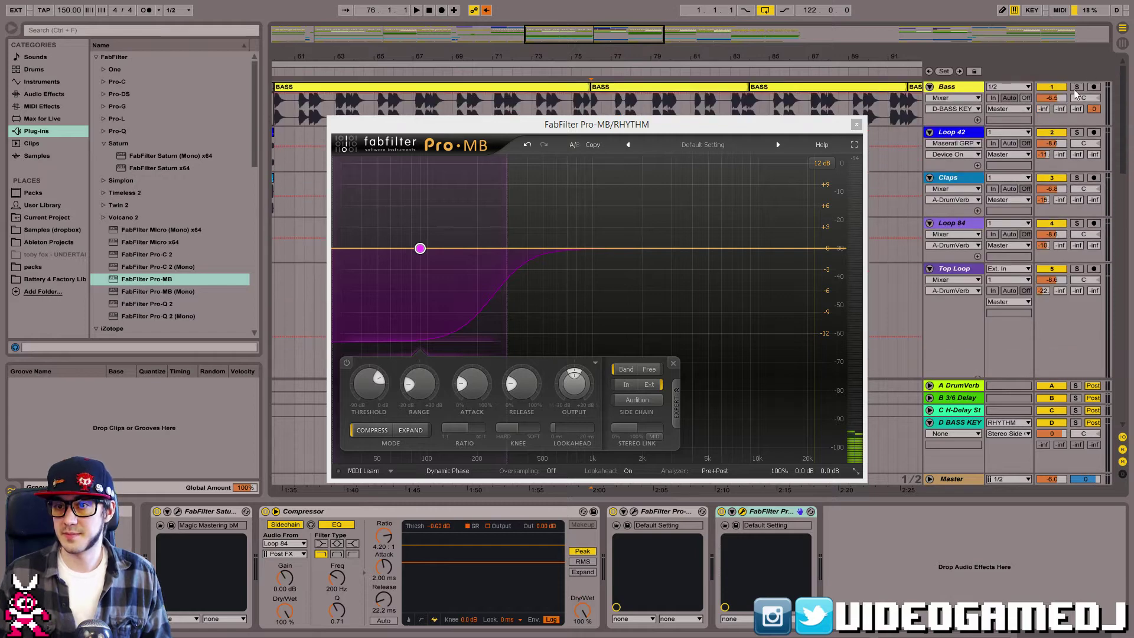
click(1076, 87)
key(space)
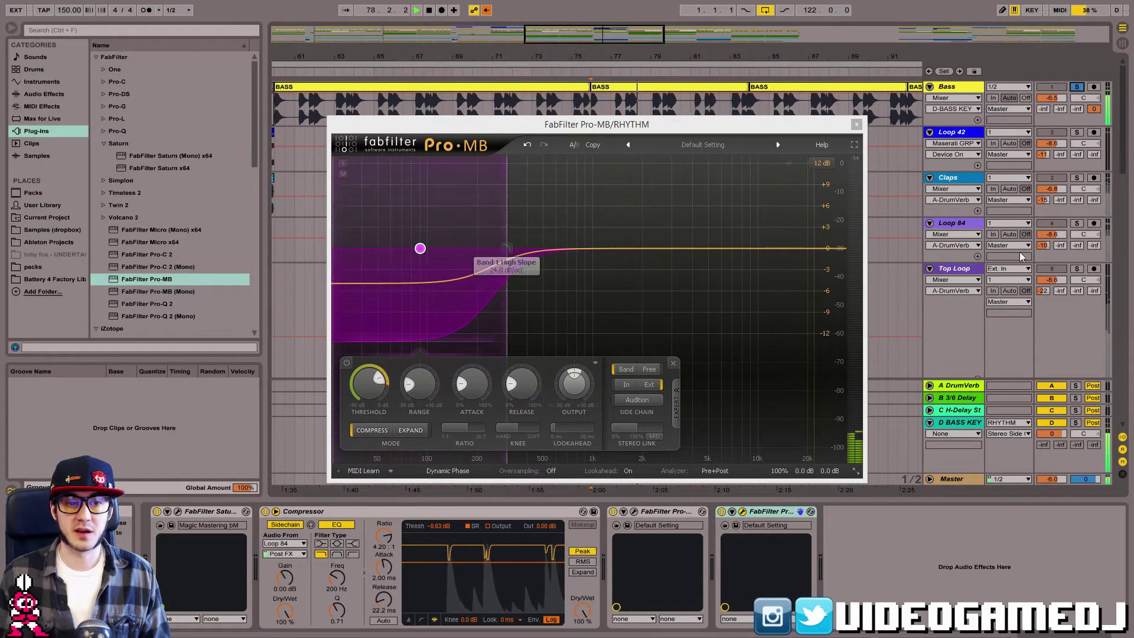
scroll(1126, 278, down, 10)
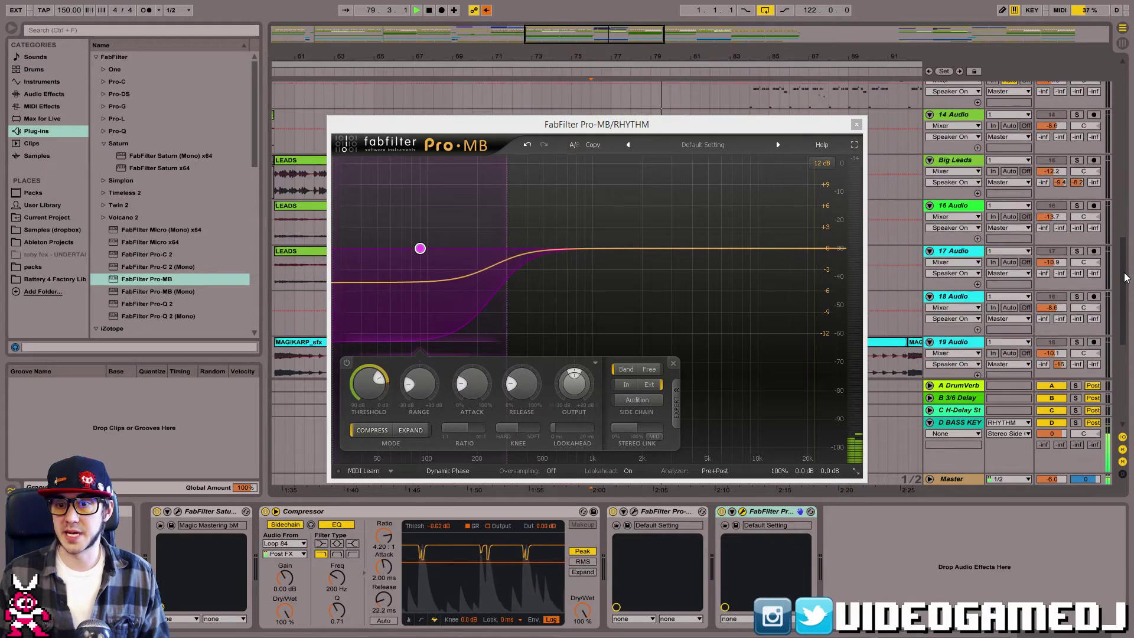
scroll(1126, 277, down, 5)
click(1079, 214)
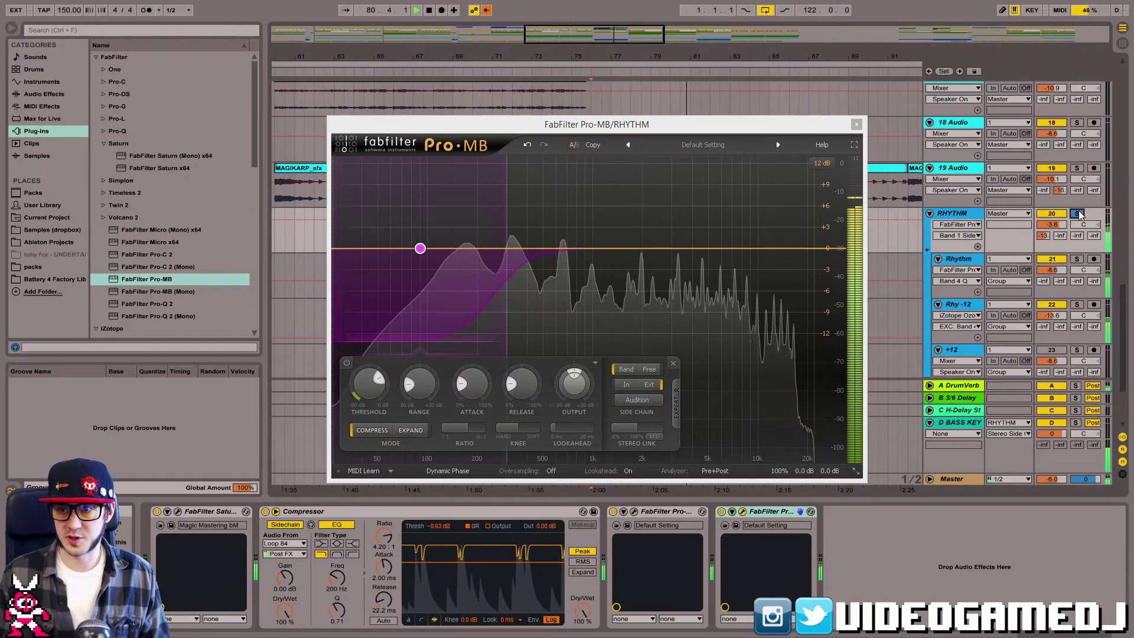
Extend Pro-MB's low band up to about 460 Hz and lower its threshold to -33.78 dB.
drag(508, 255, 537, 254)
drag(368, 385, 367, 422)
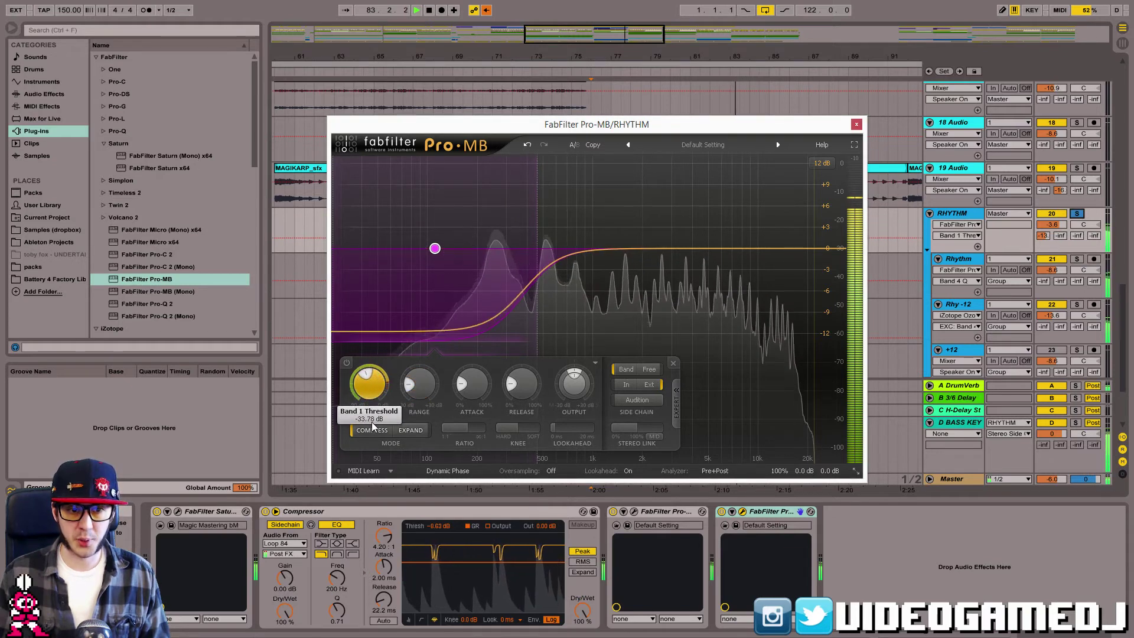
key(space)
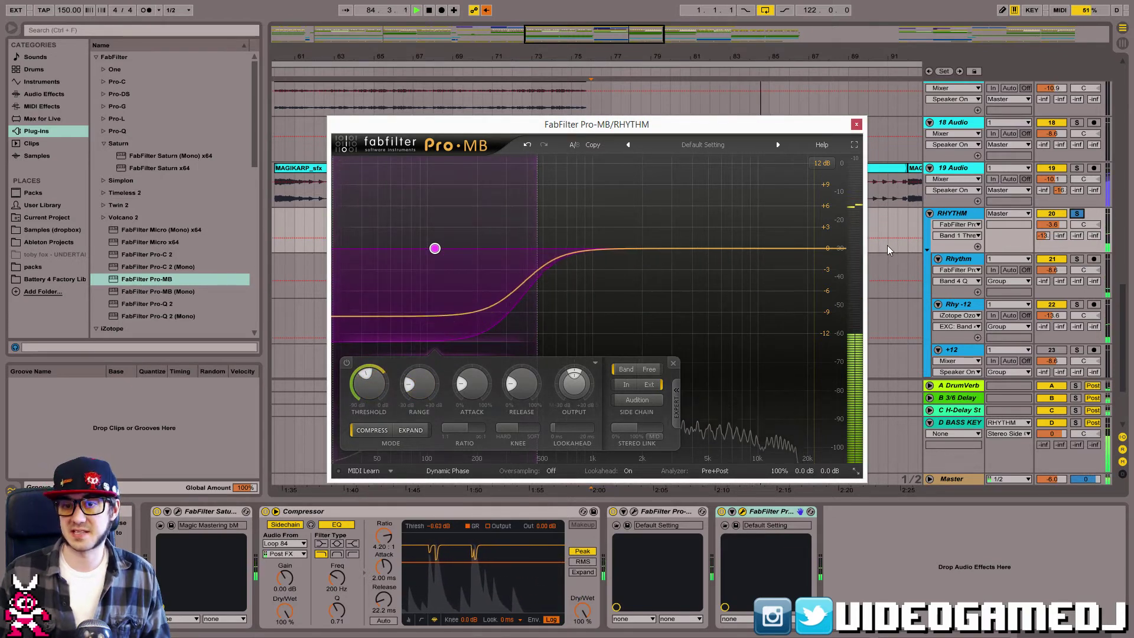
Set the low band's range to about -30 dB and check its upper crossover while playing RHYTHM soloed.
drag(441, 343, 429, 491)
key(space)
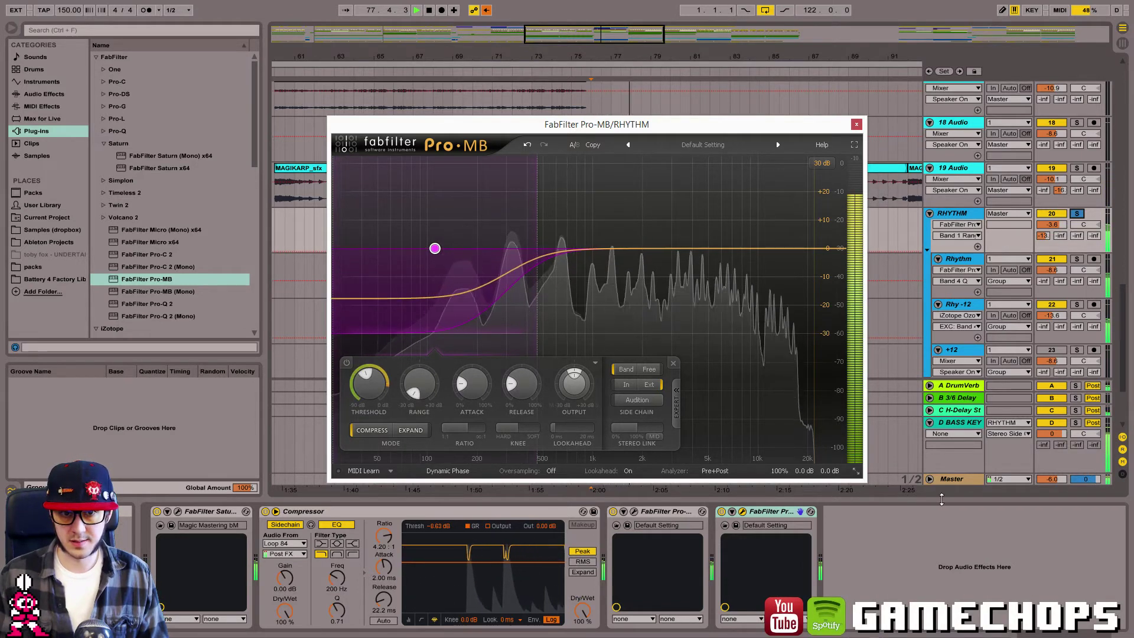
click(536, 249)
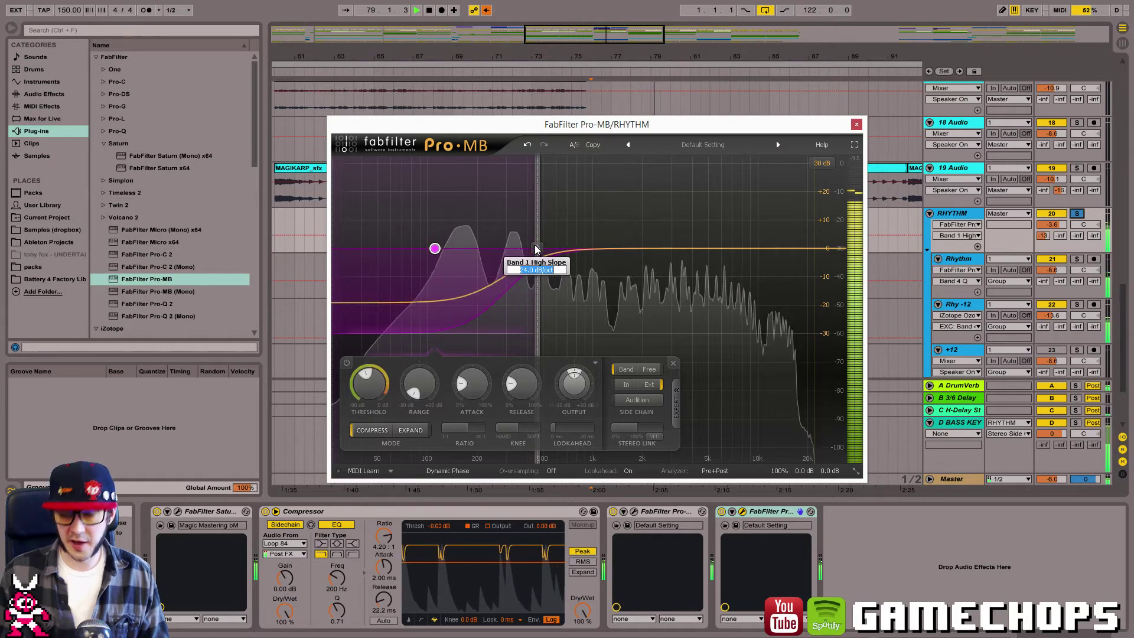
drag(537, 249, 530, 255)
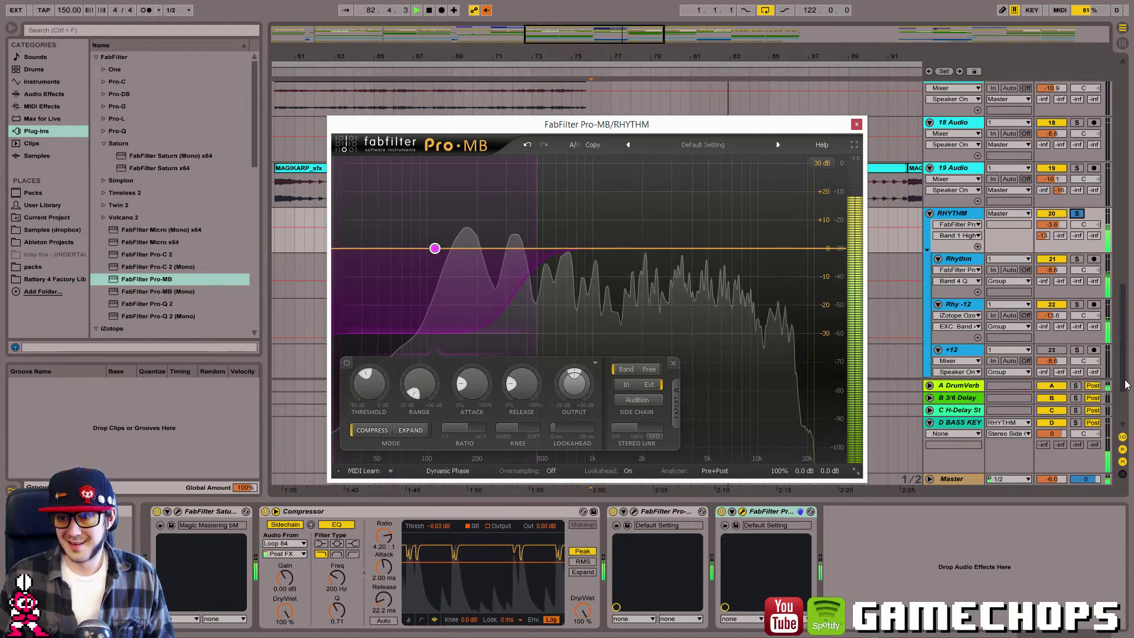
key(space)
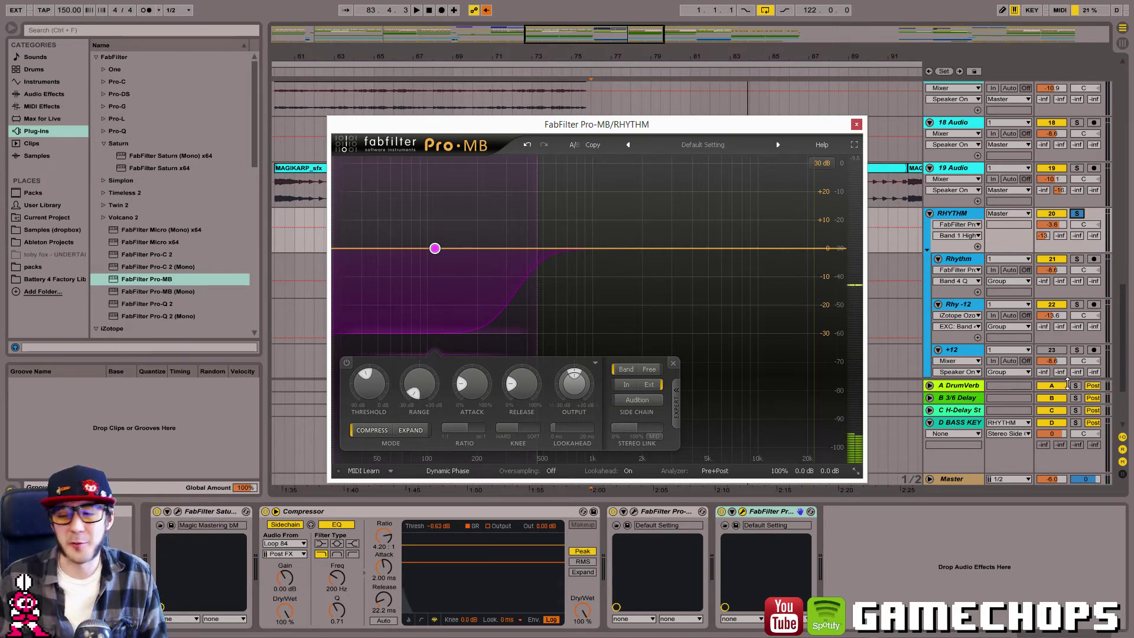
Audition RHYTHM with the A DrumVerb return switched off, and switch the return back on.
key(space)
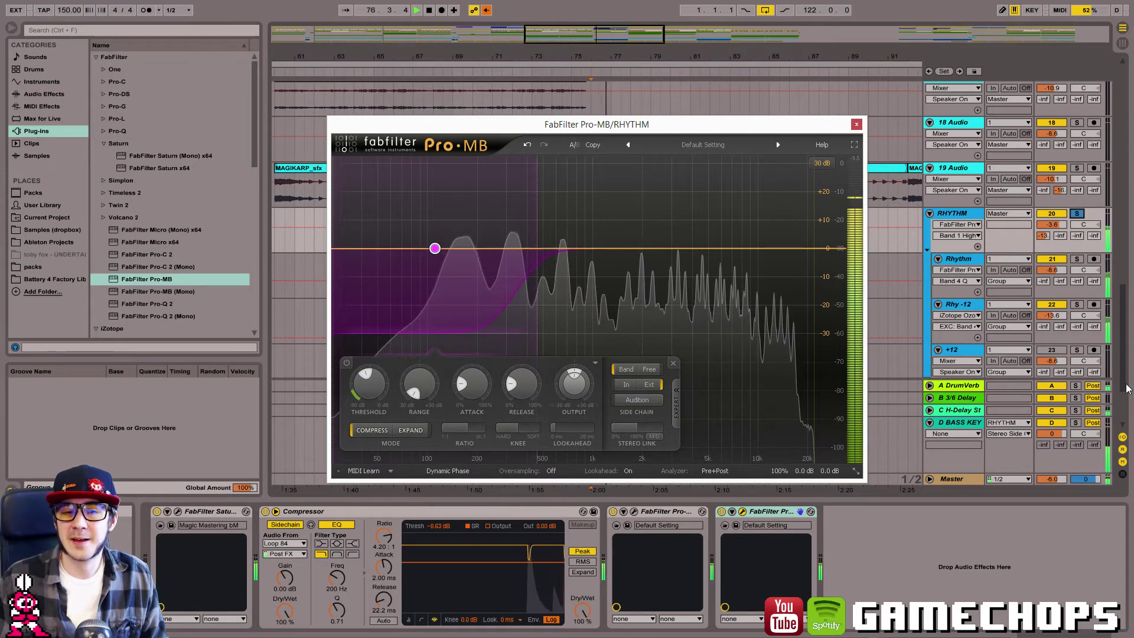
click(1051, 386)
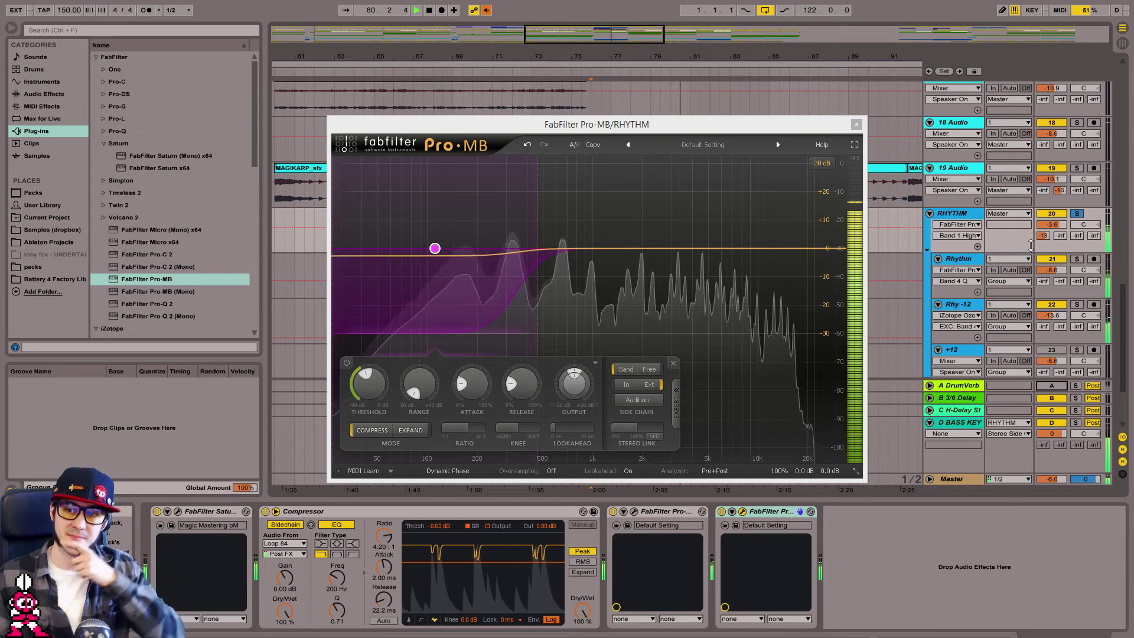
key(space)
click(1052, 387)
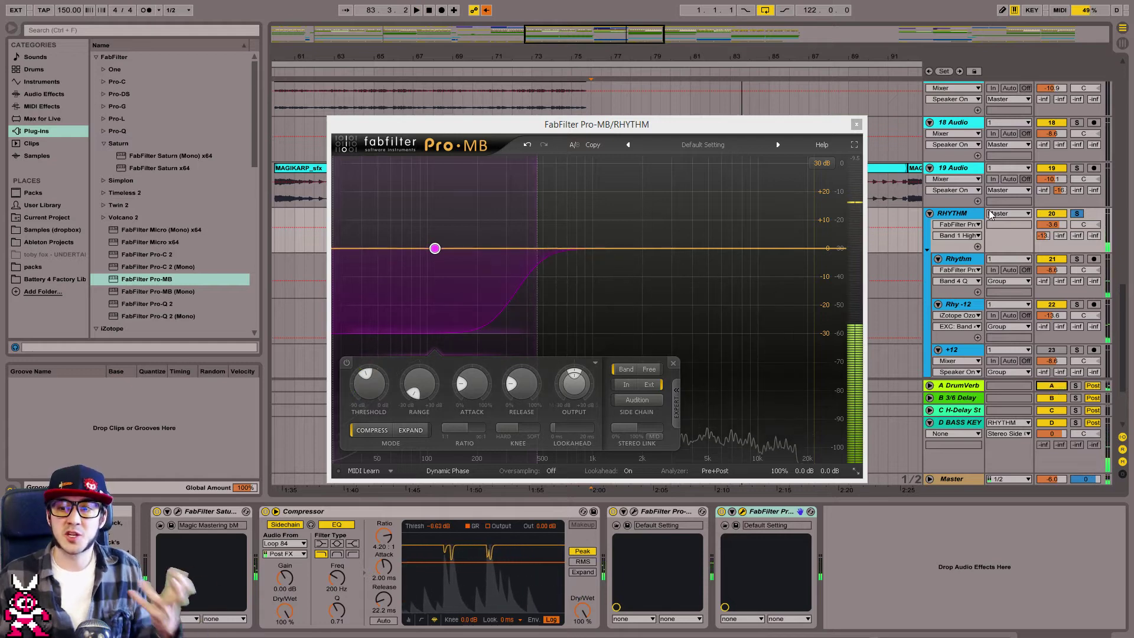
Close the Pro-MB window, re-enable the overridden automation, and unsolo RHYTHM while listening to the section.
click(856, 124)
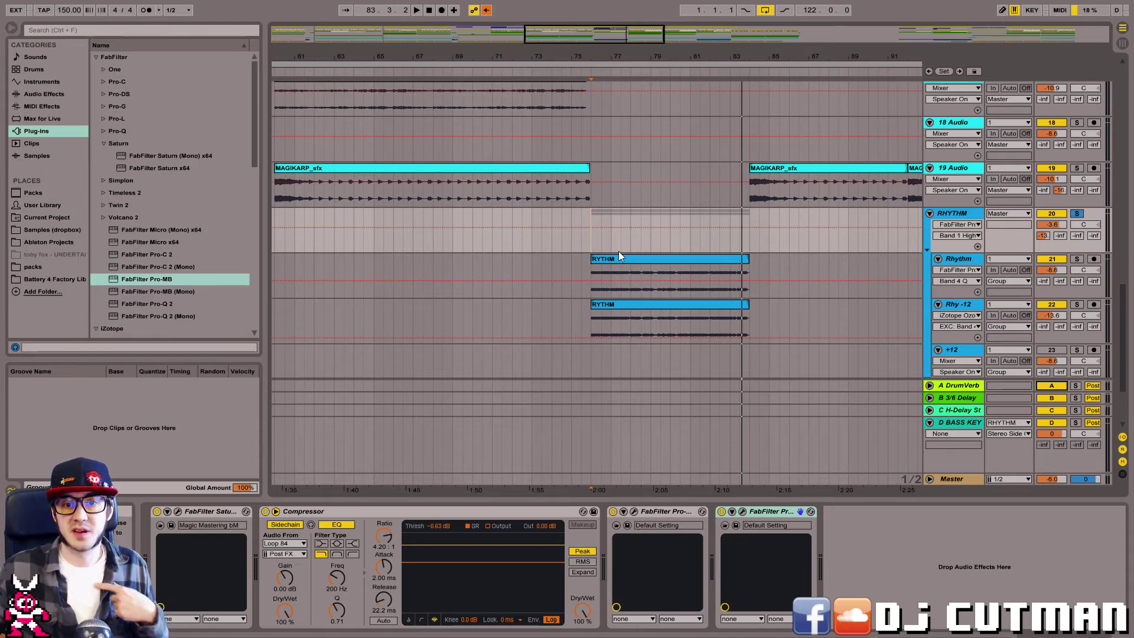
click(486, 10)
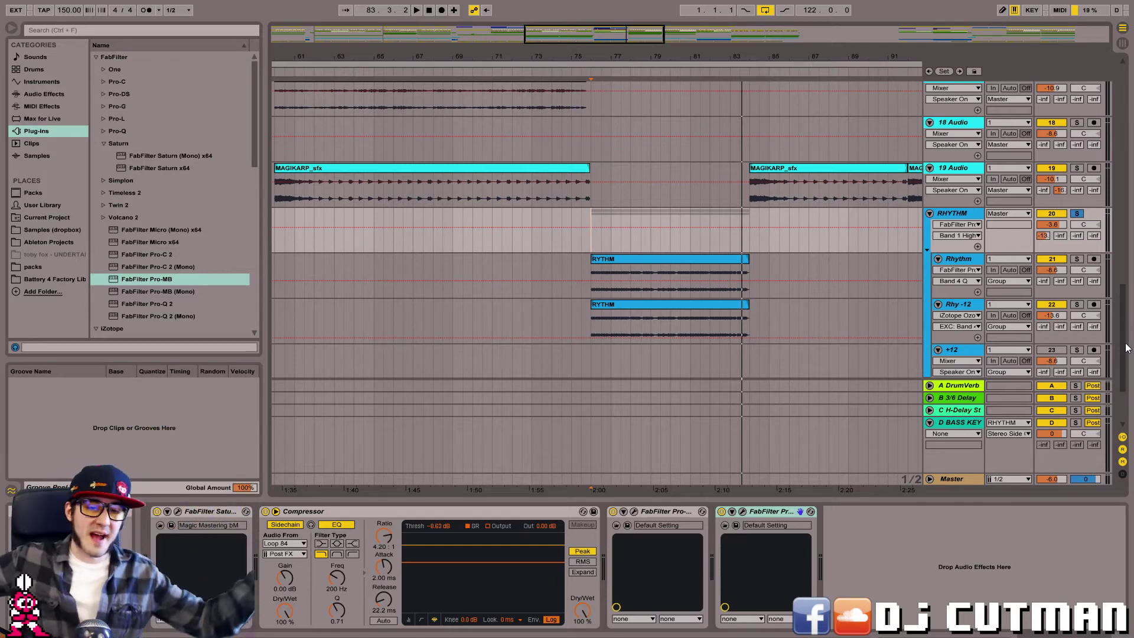
key(space)
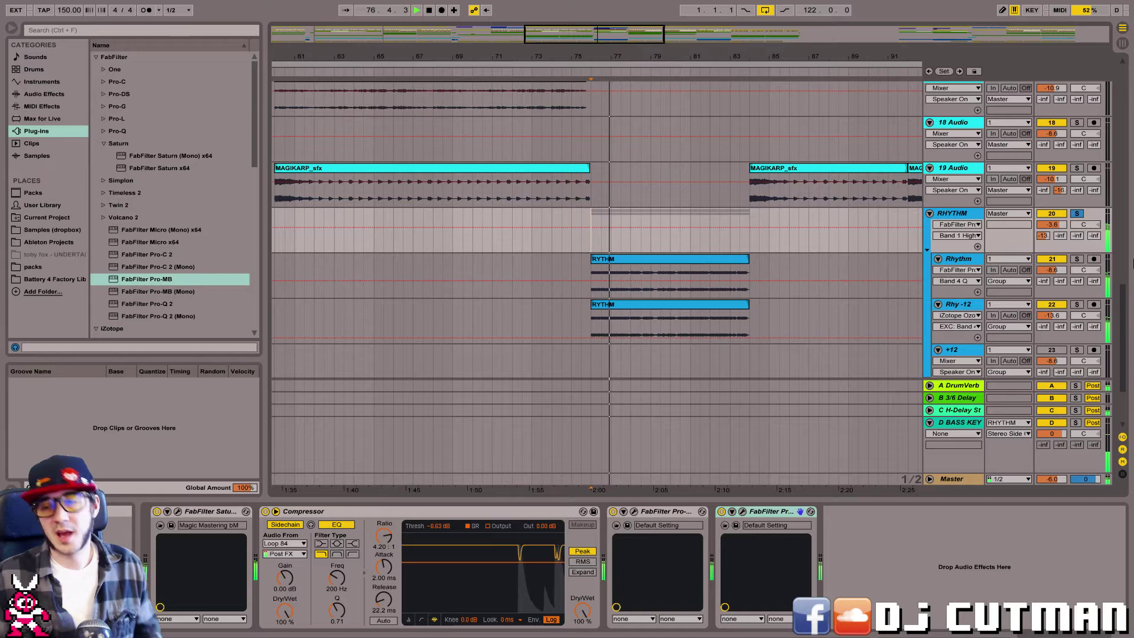
click(1076, 213)
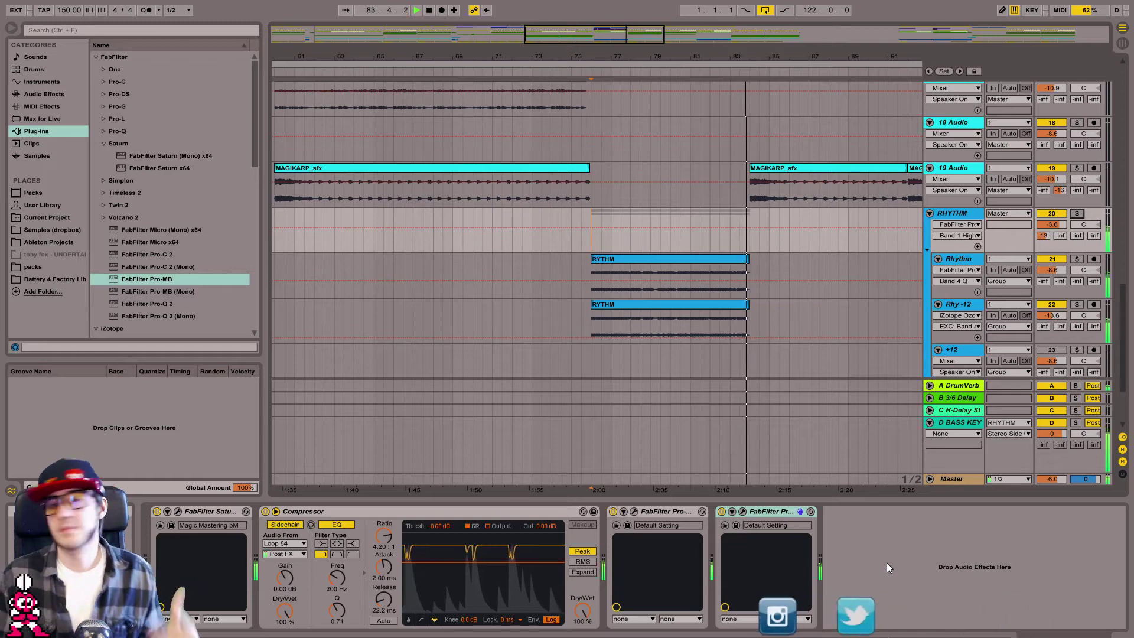
key(space)
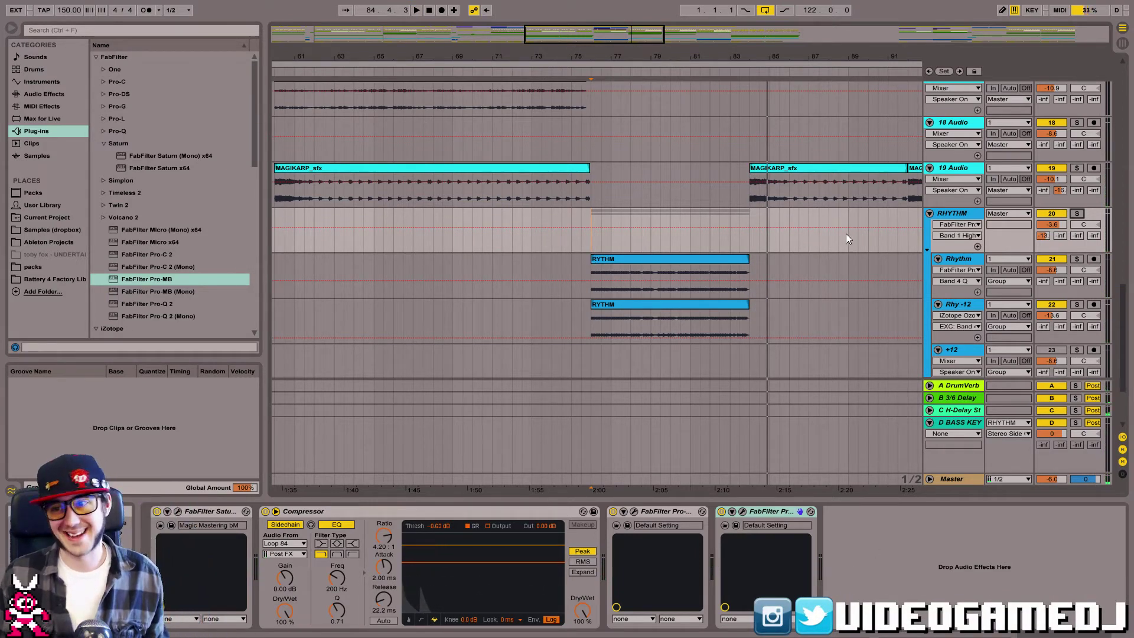
Play the leads section from bar 84 with the lead chip track soloed, and switch the solo to the -12 track.
key(space)
scroll(1113, 292, up, 5)
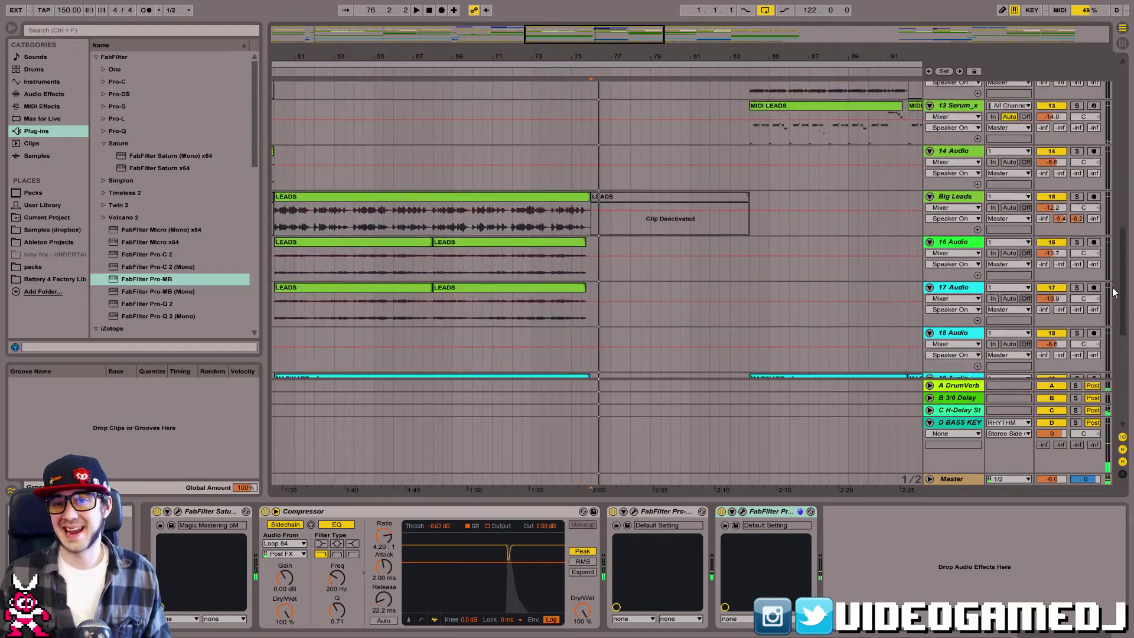
scroll(1092, 202, up, 5)
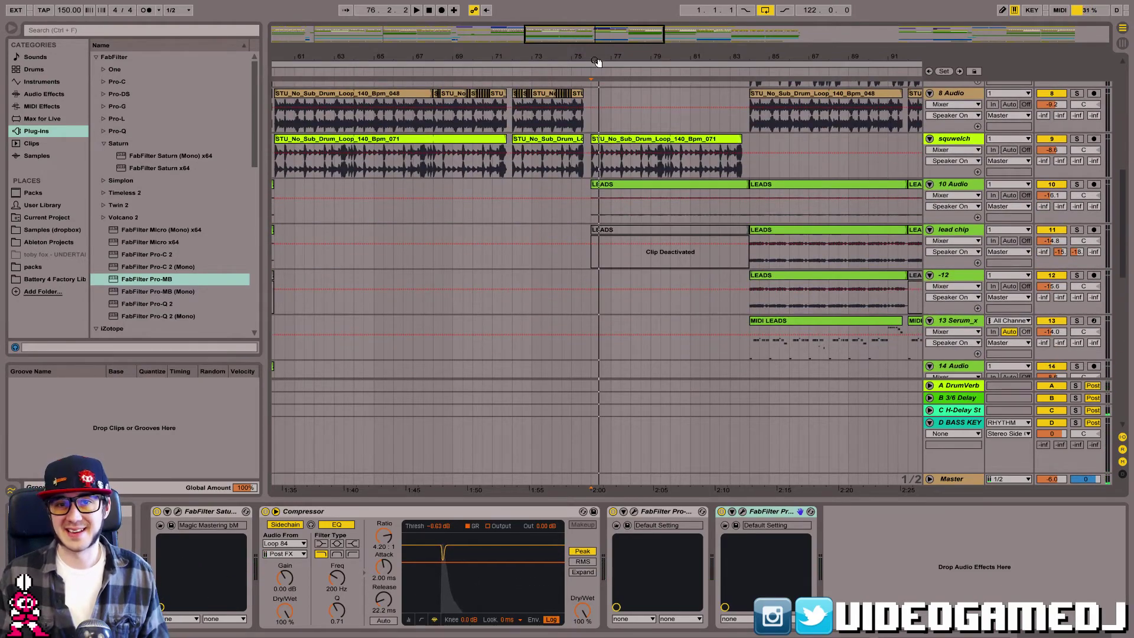
drag(596, 61, 470, 60)
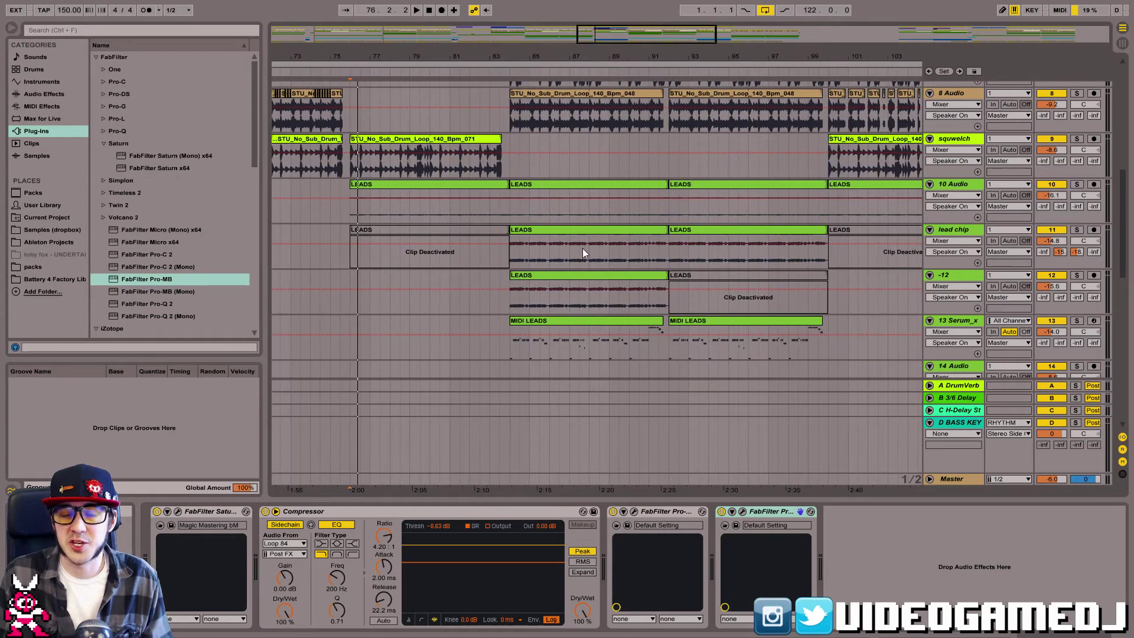
click(511, 185)
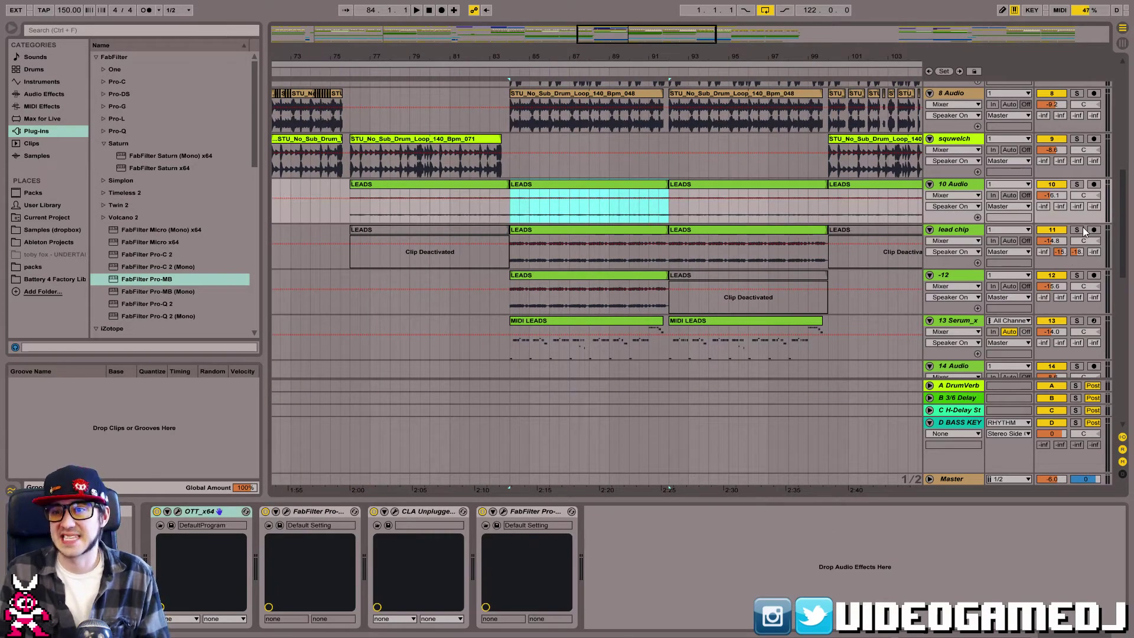
click(1082, 229)
key(space)
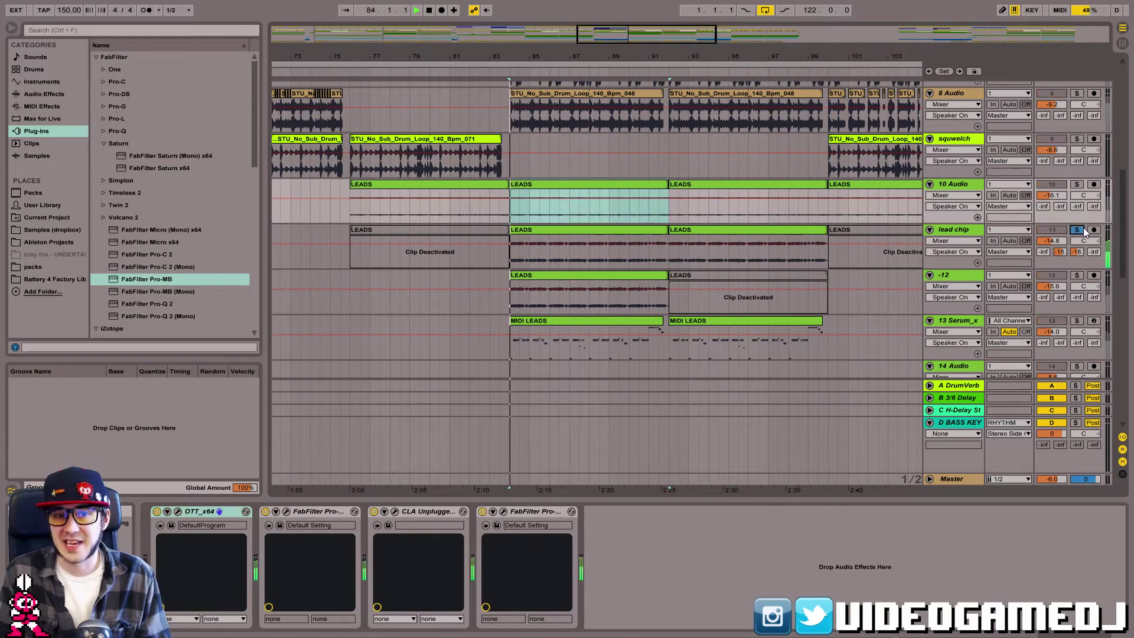
click(1077, 276)
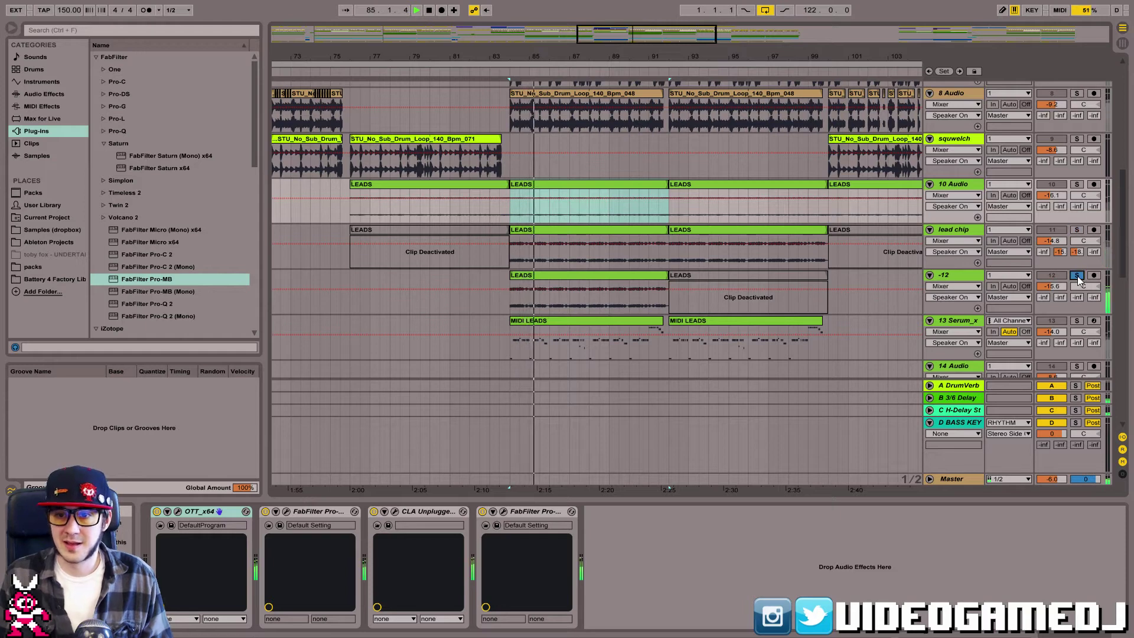
Audition the 10 Audio lead track, clear its solo, and collapse the +12 track in the RHYTHM group.
click(1076, 184)
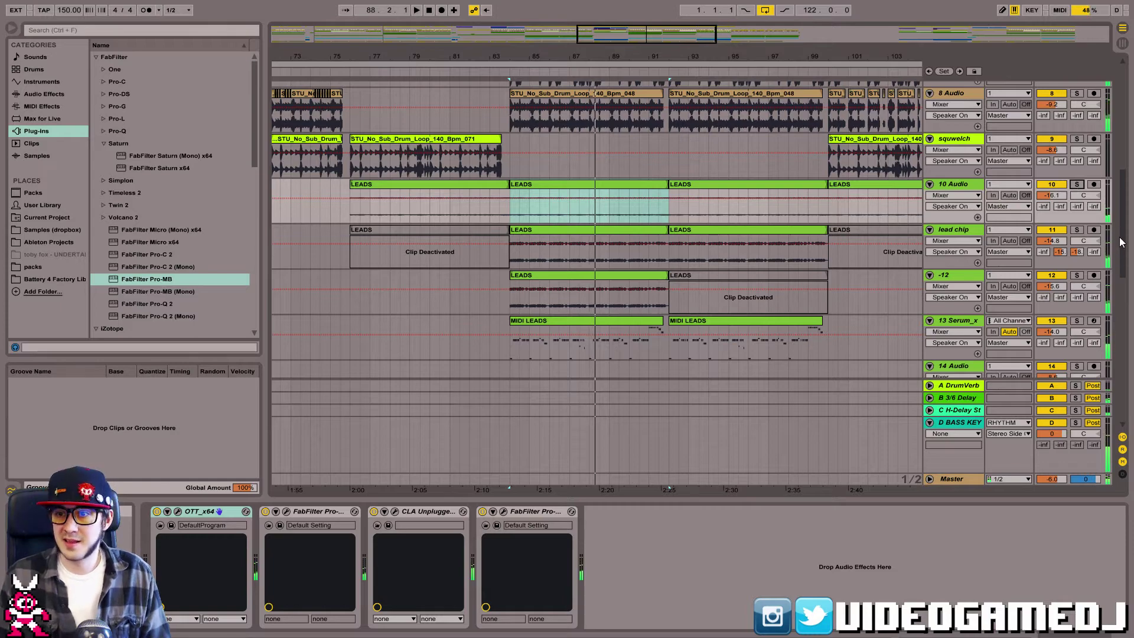
drag(1120, 242, 1131, 387)
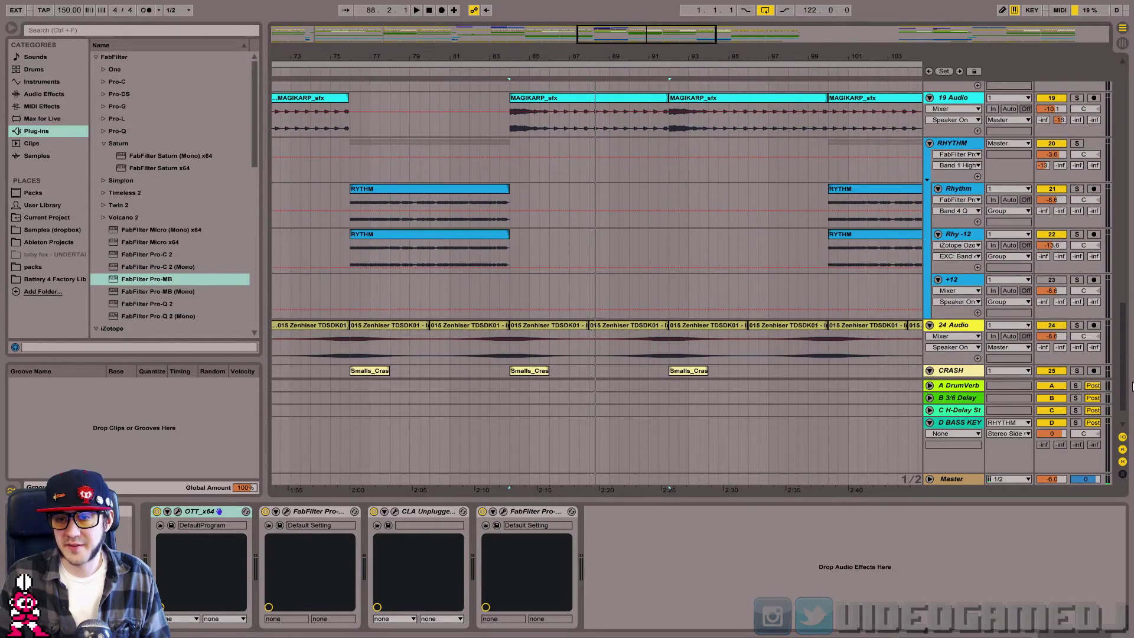
click(938, 279)
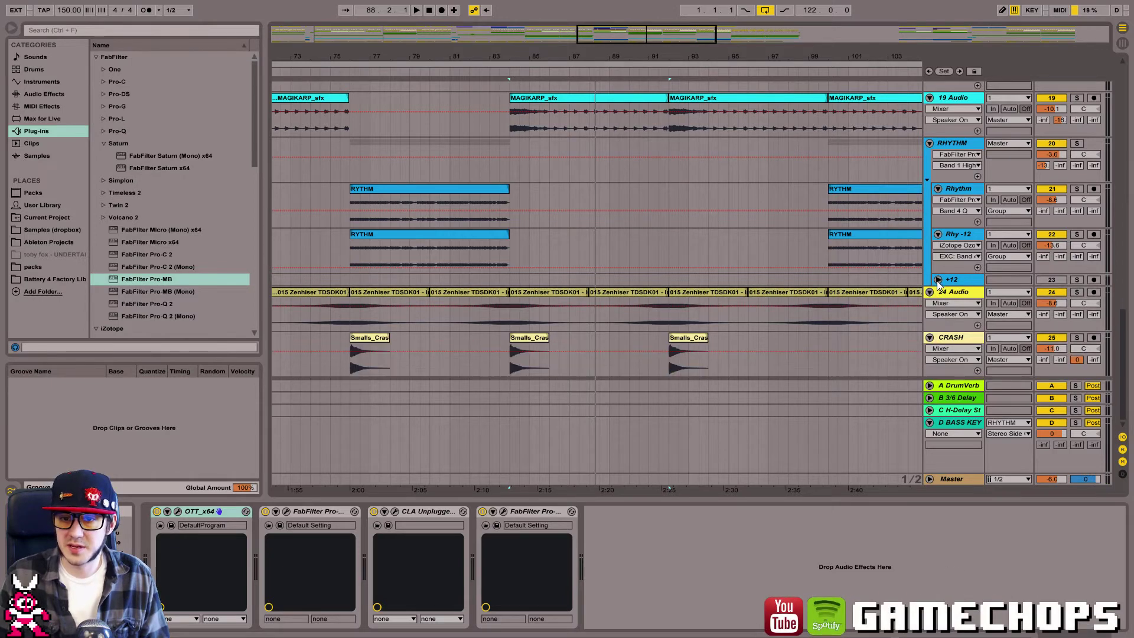
Solo the 24 Audio track at the verse from bar 11 and set its A DrumVerb send to about -7.2 dB.
click(962, 295)
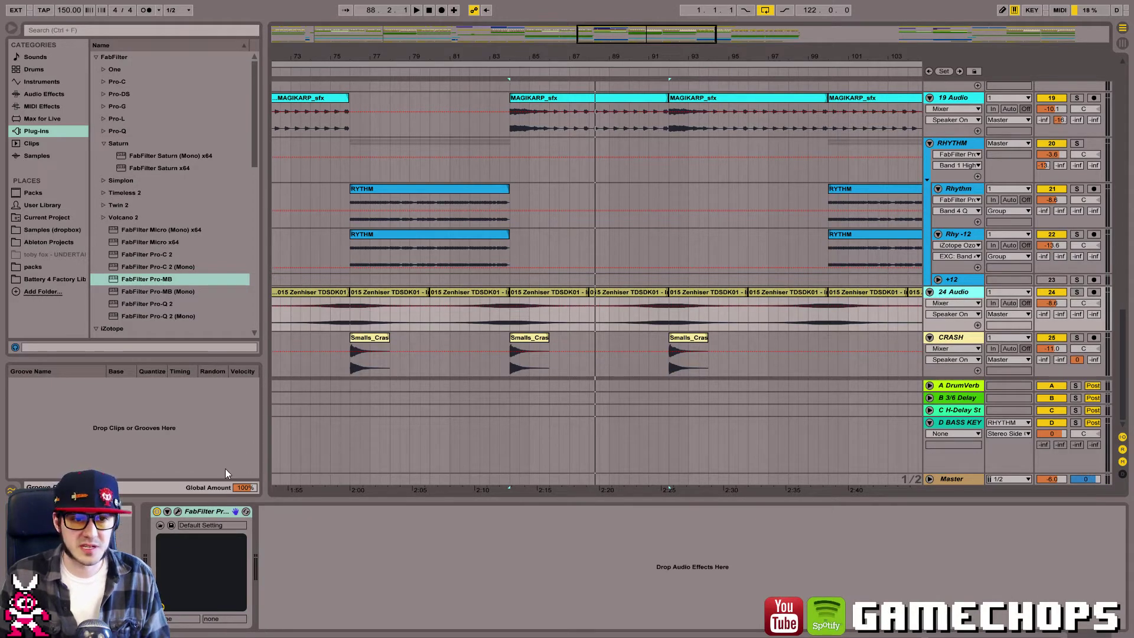
click(175, 514)
click(173, 511)
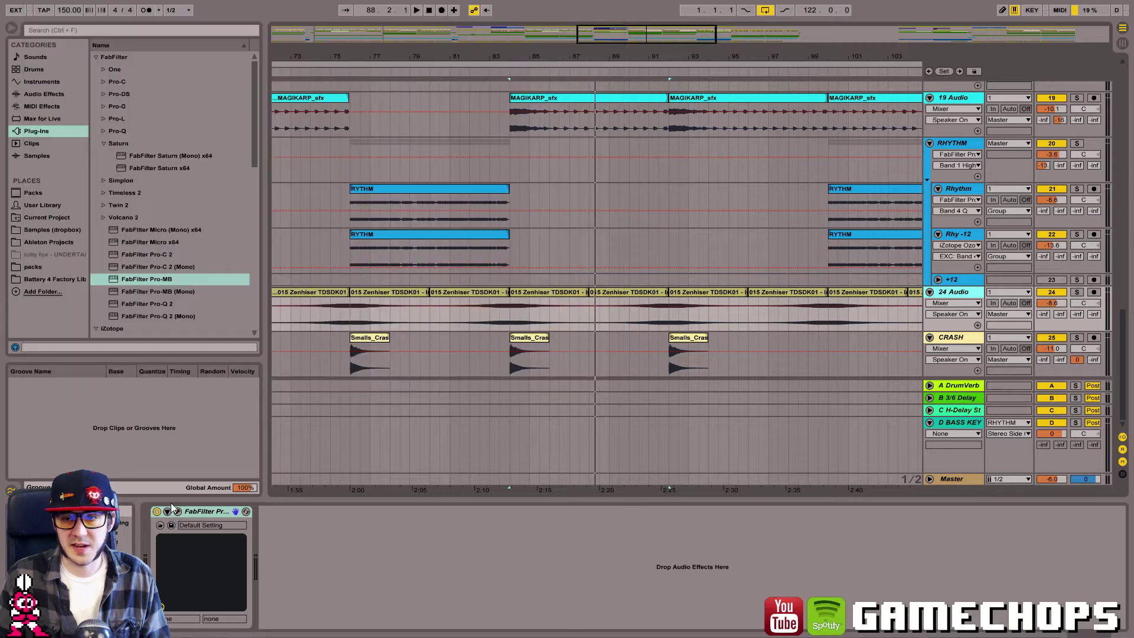
drag(358, 38, 366, 54)
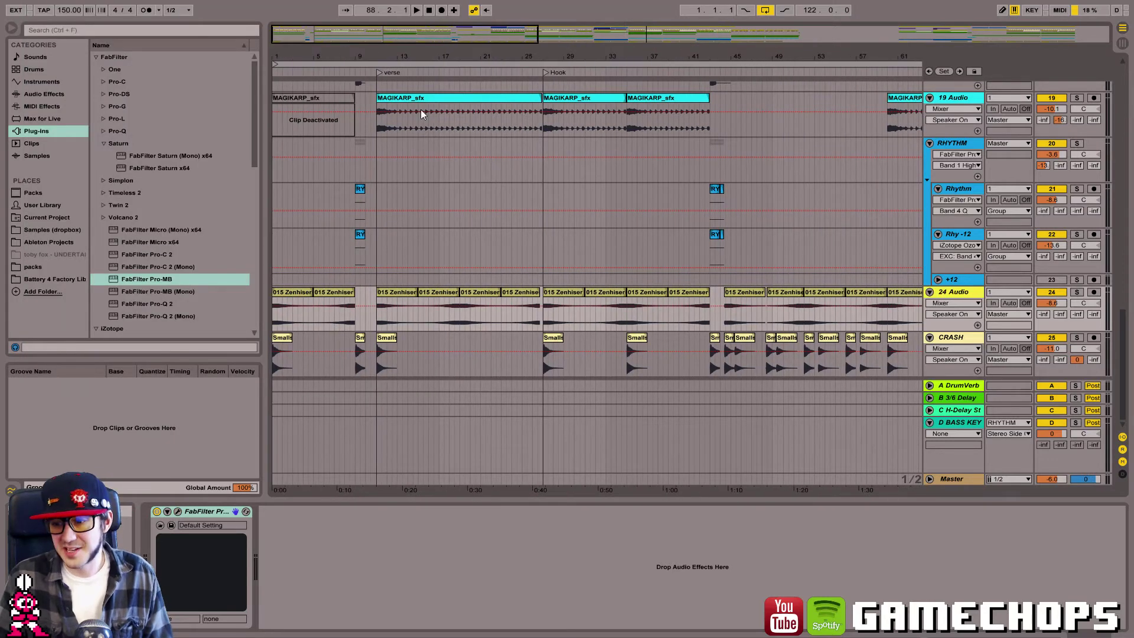
click(374, 327)
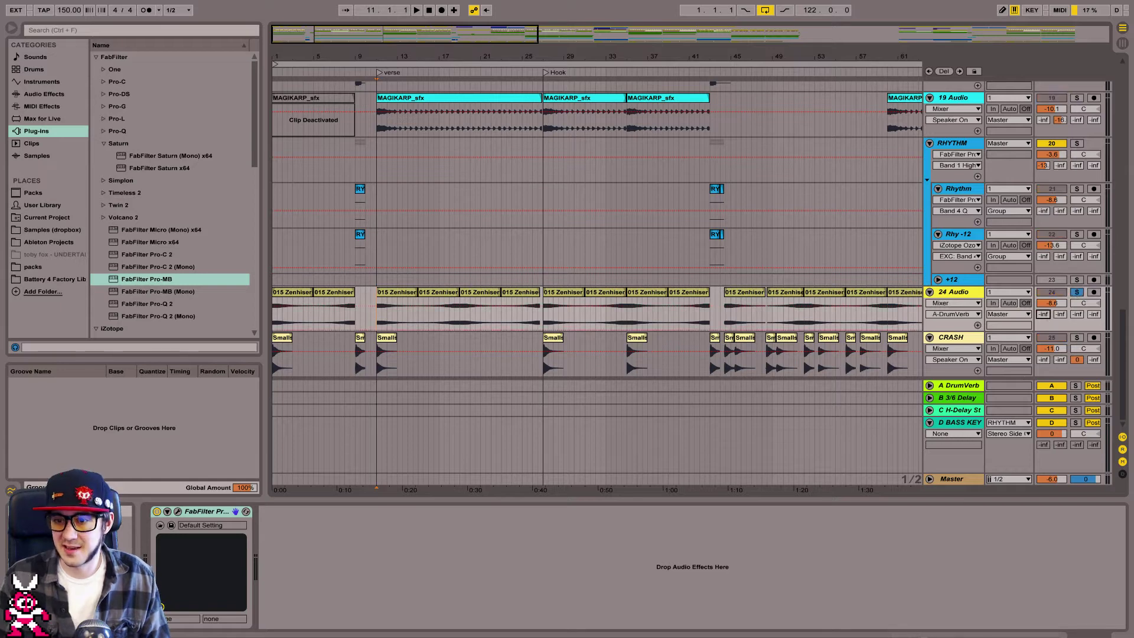
text(0)
key(Return)
drag(1044, 315, 1043, 324)
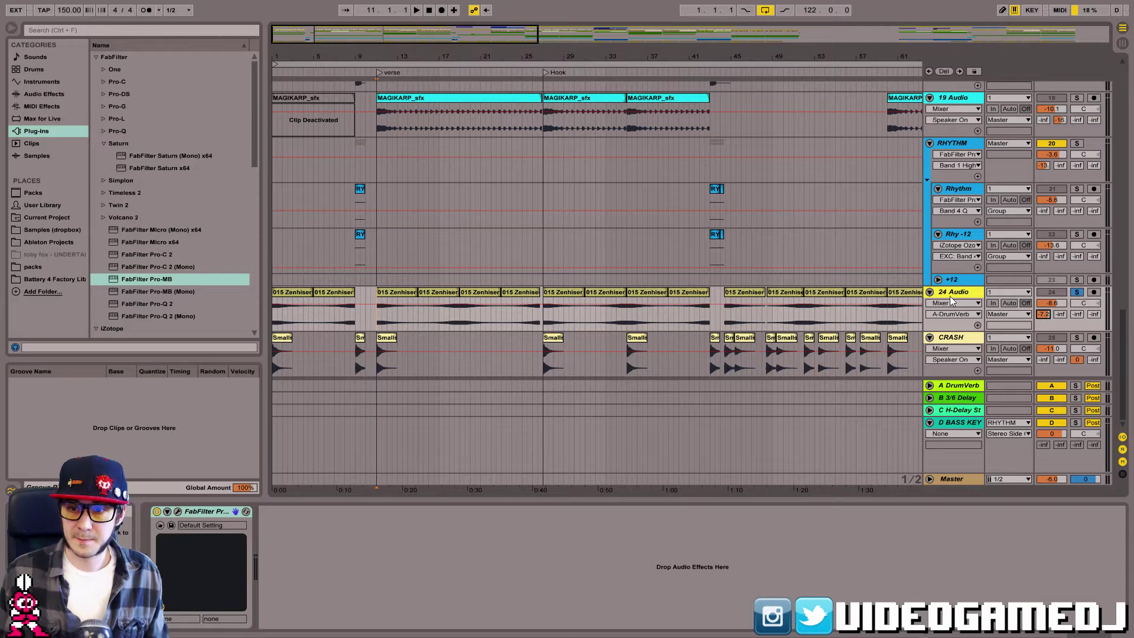
Rename the 24 Audio track as Sweeps.
key(ctrl+r)
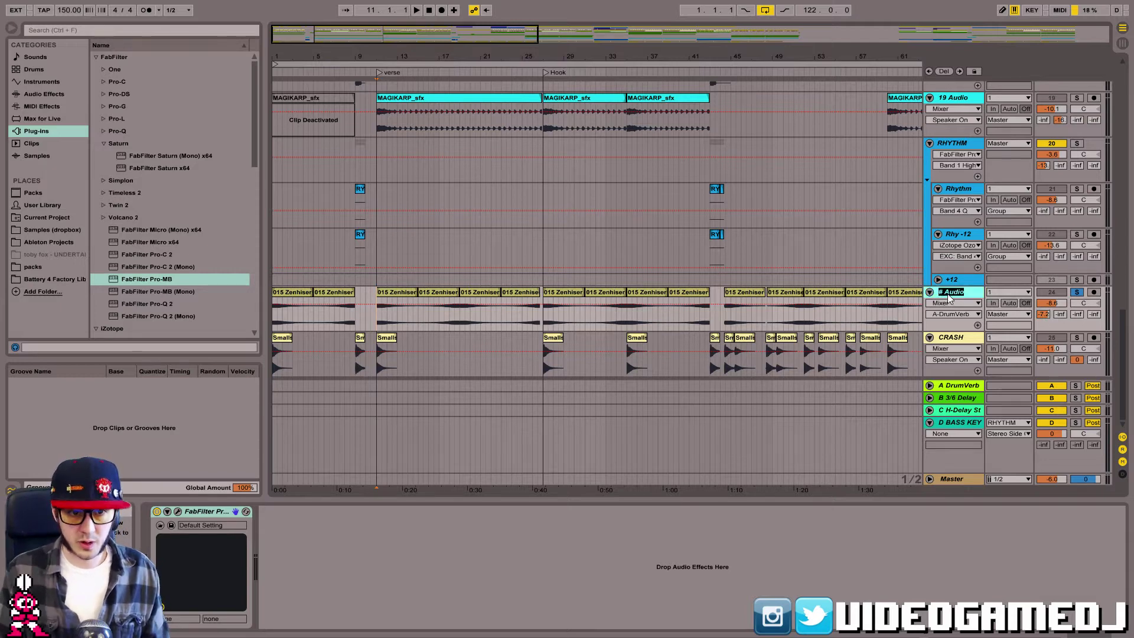
text(Sweeps)
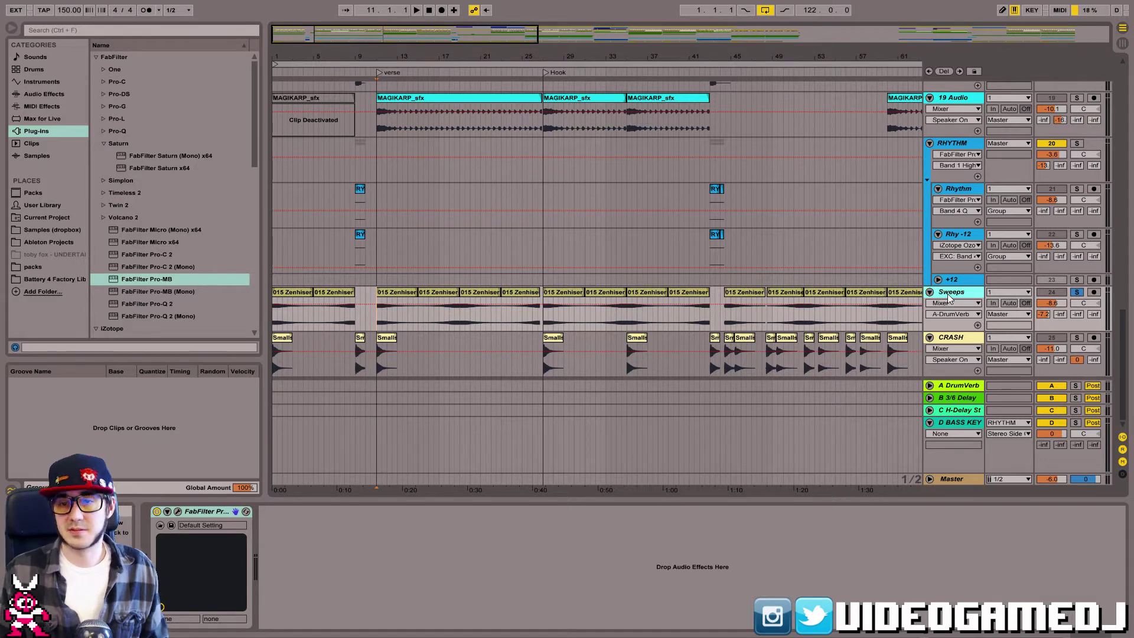
Play Sweeps from bar 11 and set its A DrumVerb send to about -9.0 dB and its B 3/6 Delay send to about -7.0 dB.
click(383, 290)
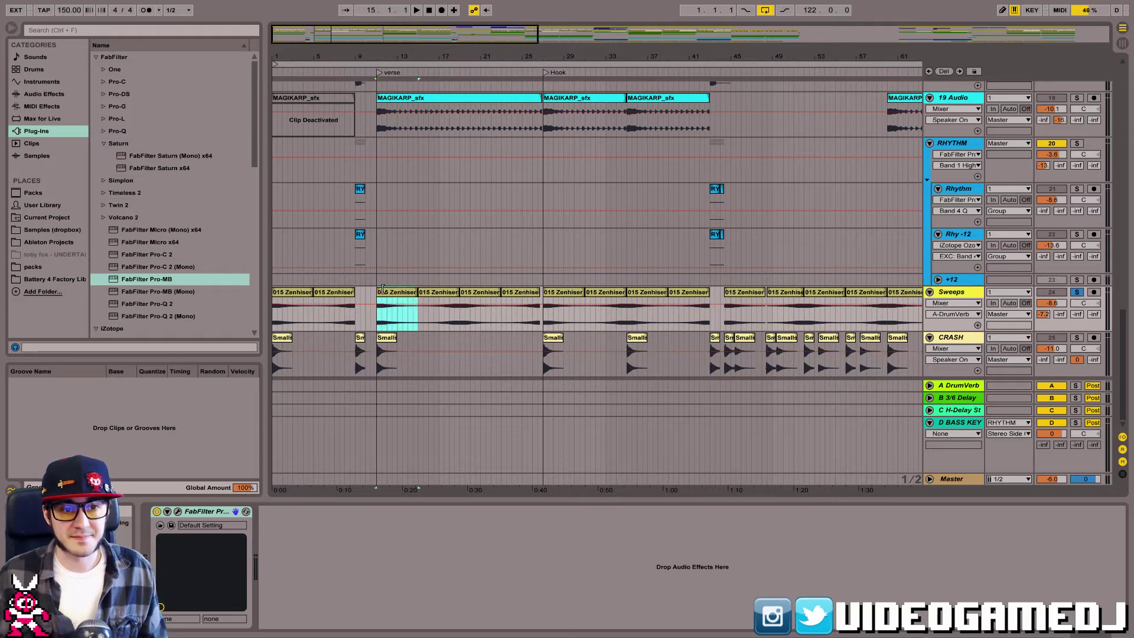
key(Left)
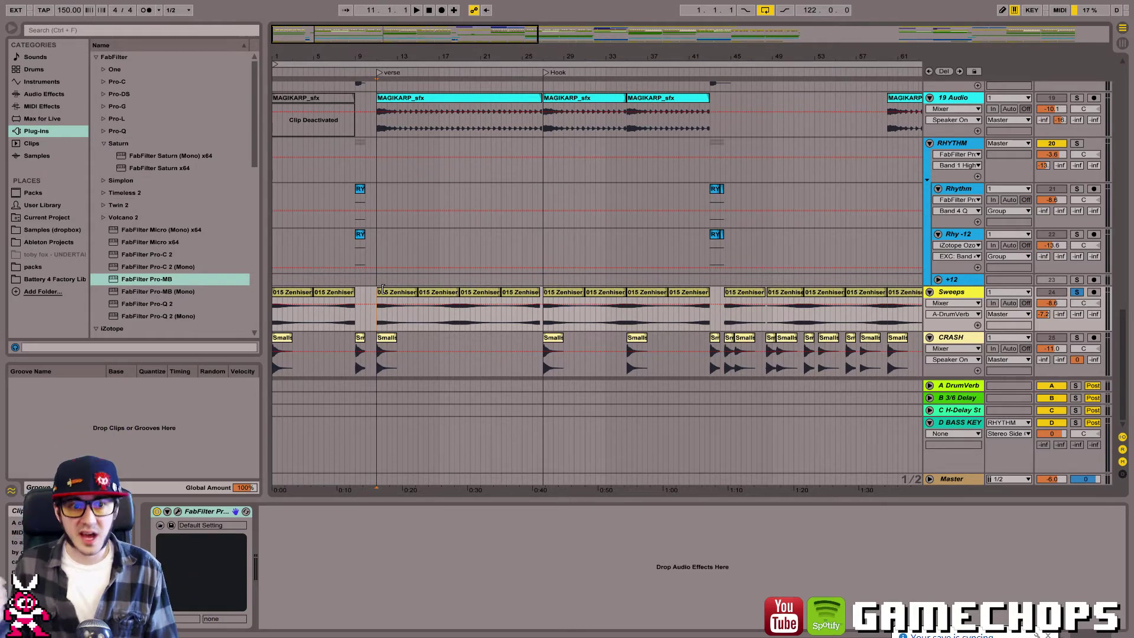
key(space)
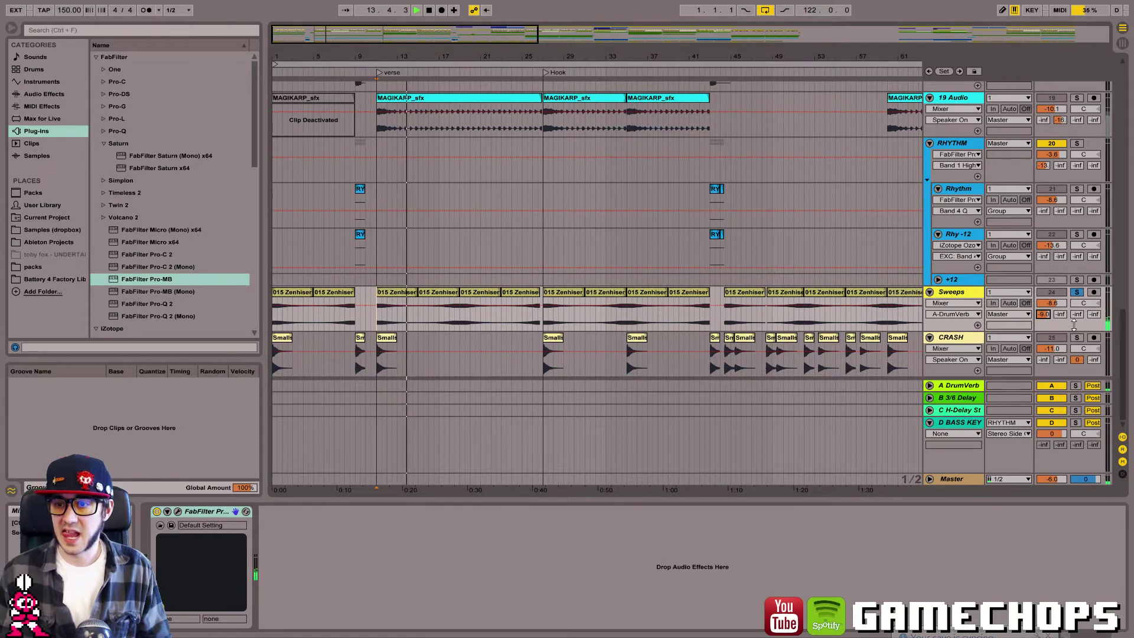
key(space)
click(1060, 314)
key(space)
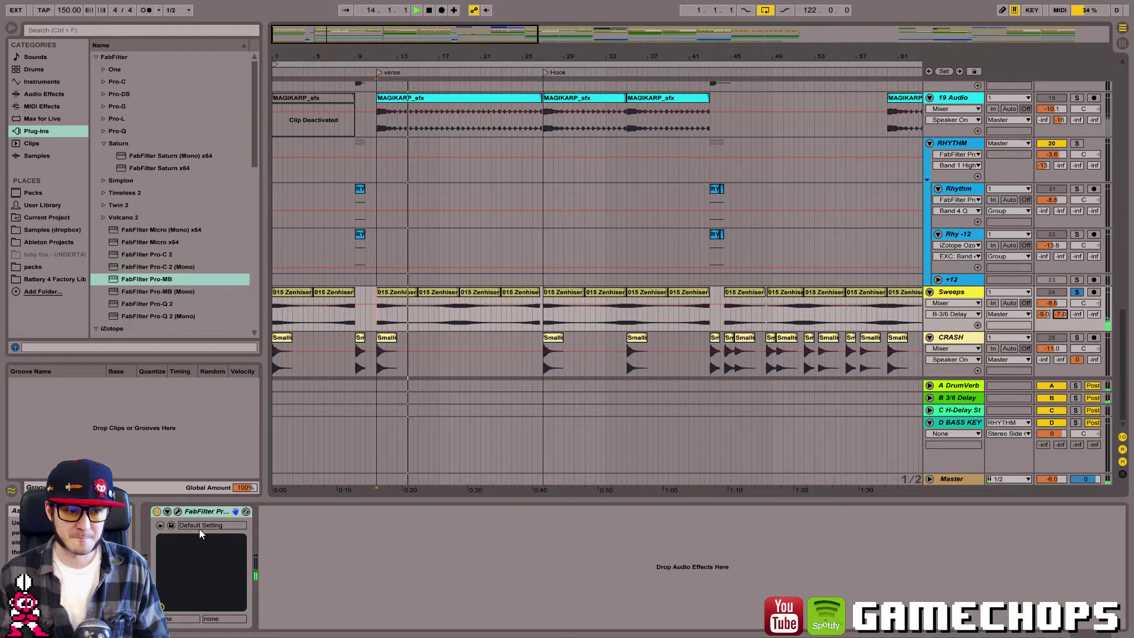
Add a bell boost of about +1.75 dB near 9.26 kHz in the Pro-Q 2 on Sweeps while it plays.
click(178, 511)
key(space)
key(space)
drag(360, 15, 376, 96)
drag(479, 238, 541, 225)
click(629, 92)
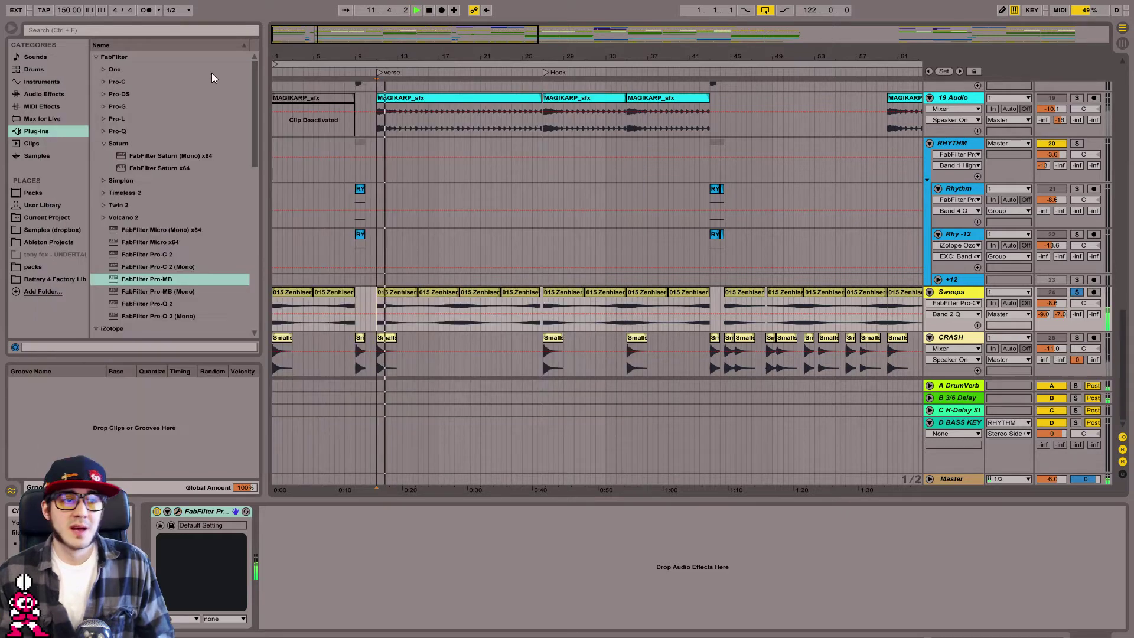
Add FabFilter Saturn x64 after the EQ on Sweeps, try more drive, and load the Mastering preset Magic Mastering bM.
drag(158, 168, 307, 581)
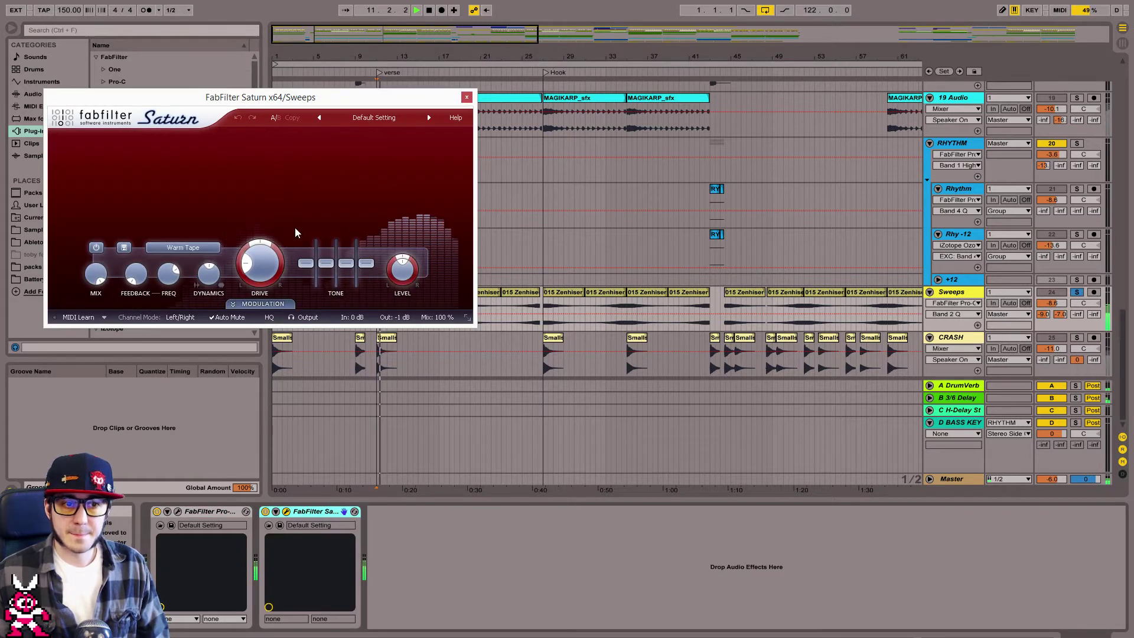
drag(260, 257, 257, 234)
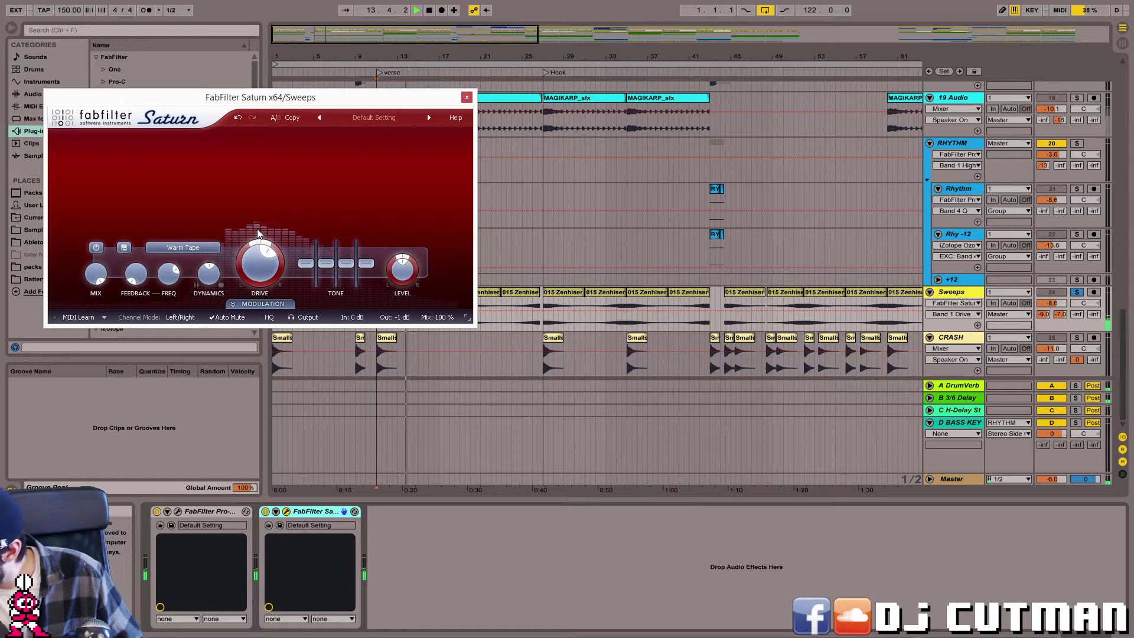
click(374, 118)
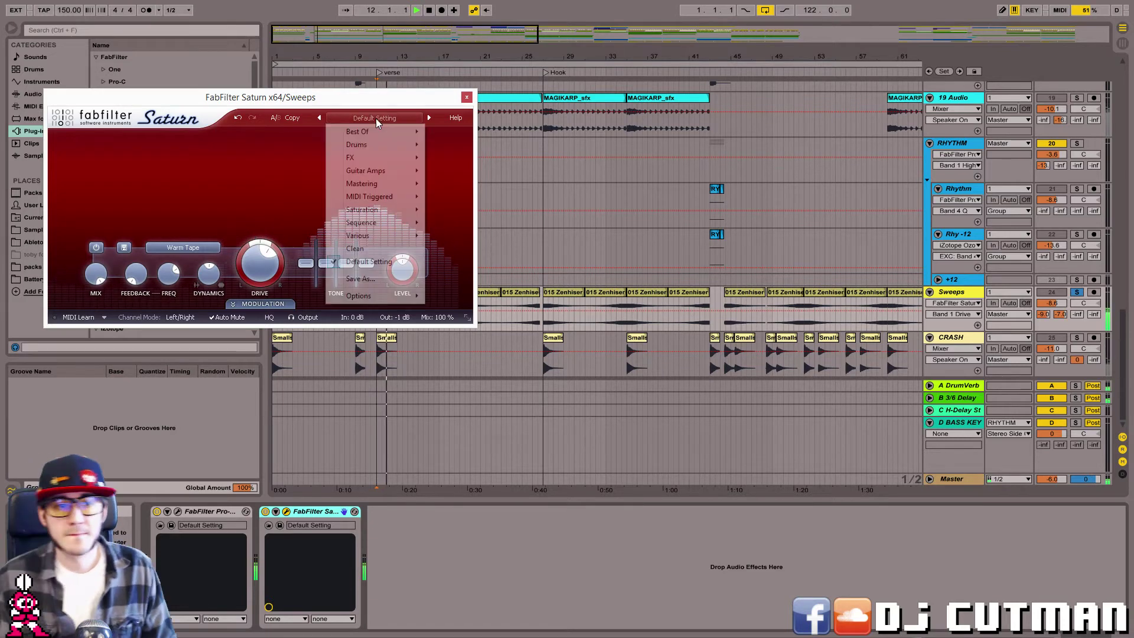
mouse_move(388, 184)
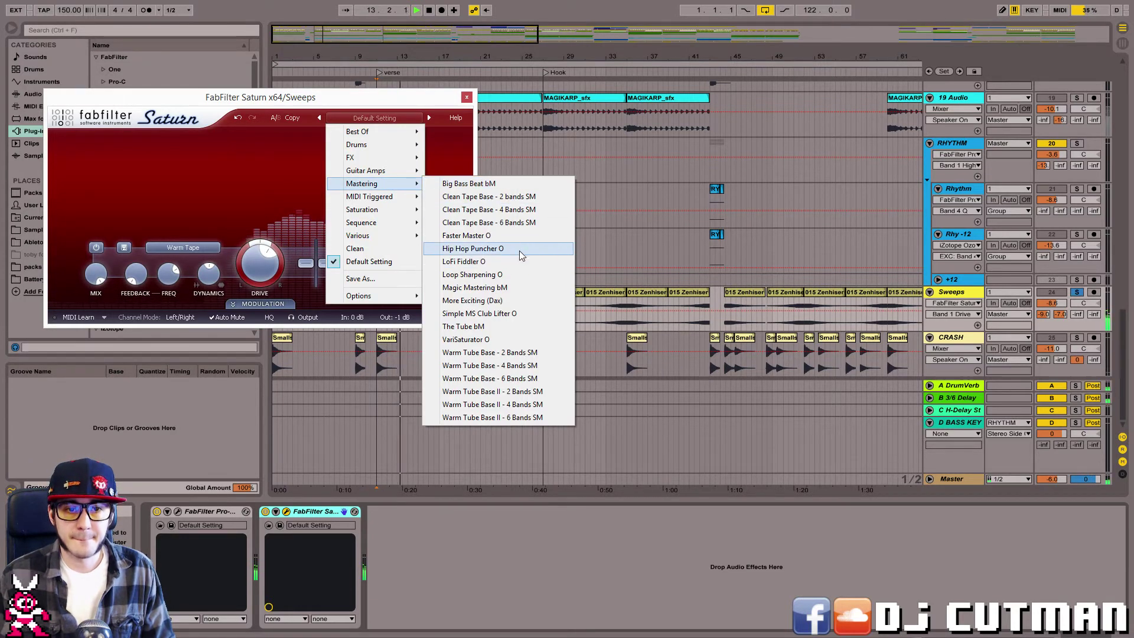
click(474, 287)
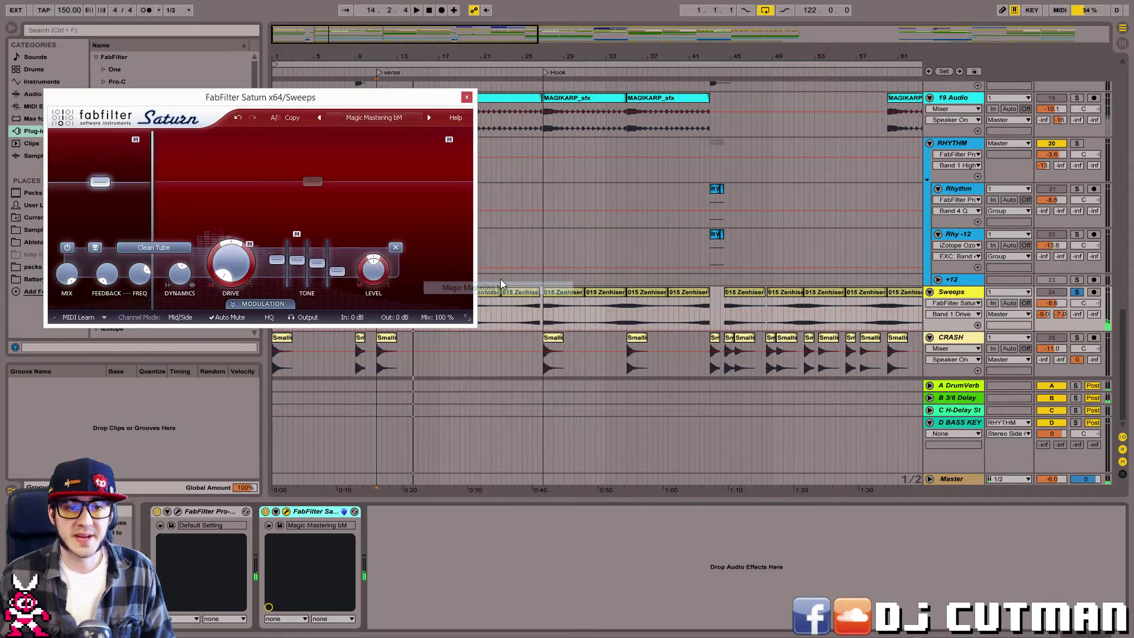
Lower the level of Saturn's upper band slightly and move the band crossover much higher, comparing against the bypassed sound.
drag(314, 177, 312, 190)
drag(152, 207, 424, 191)
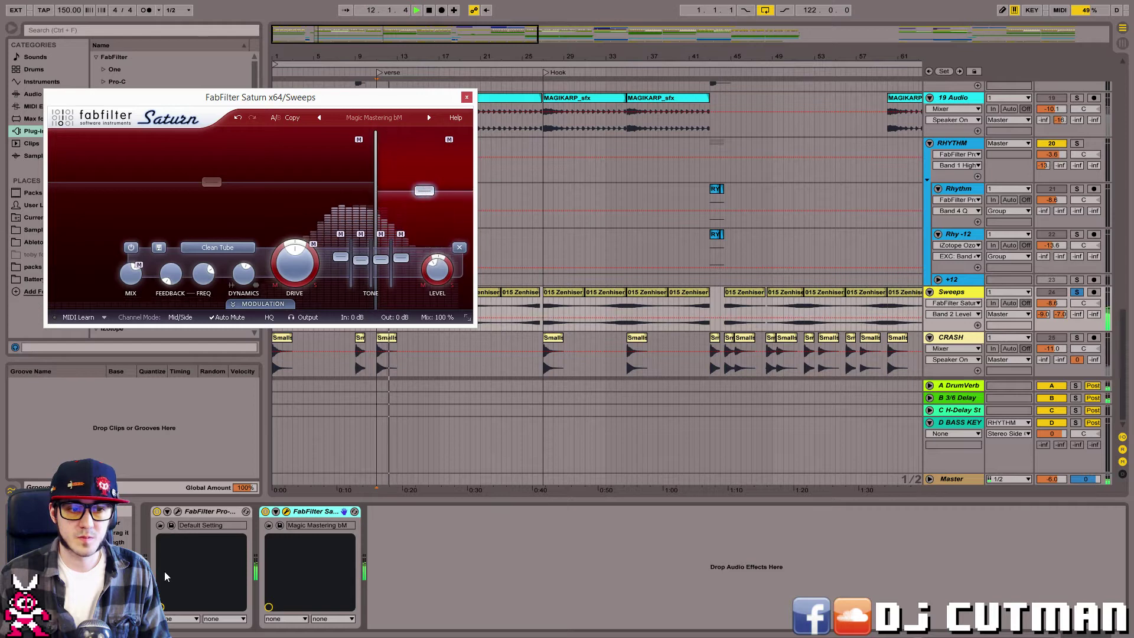
click(265, 512)
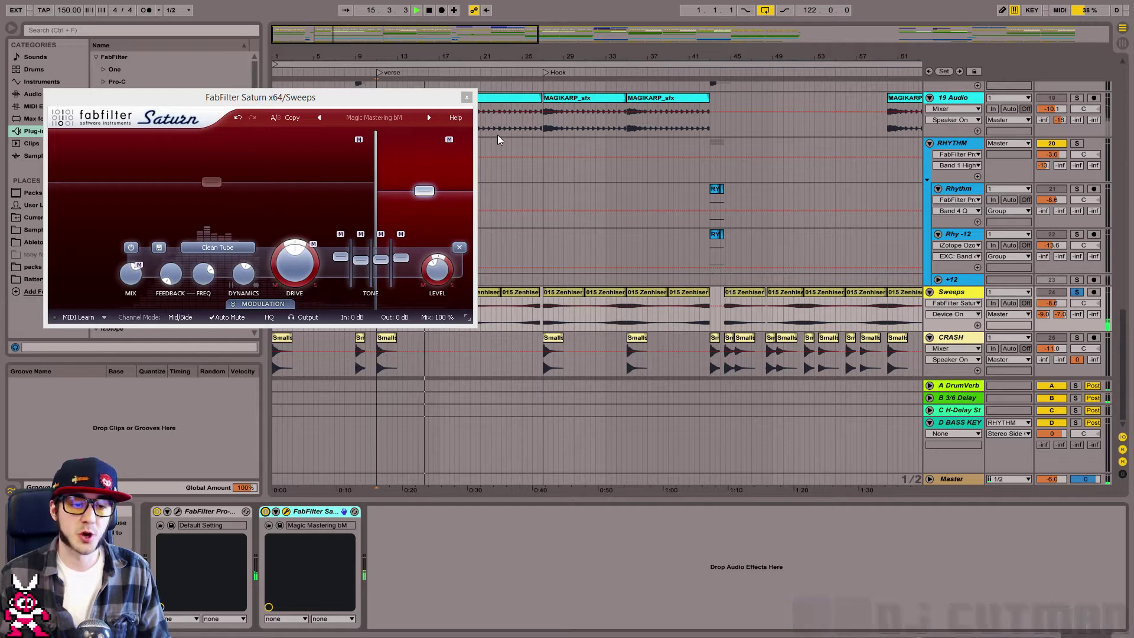
click(467, 97)
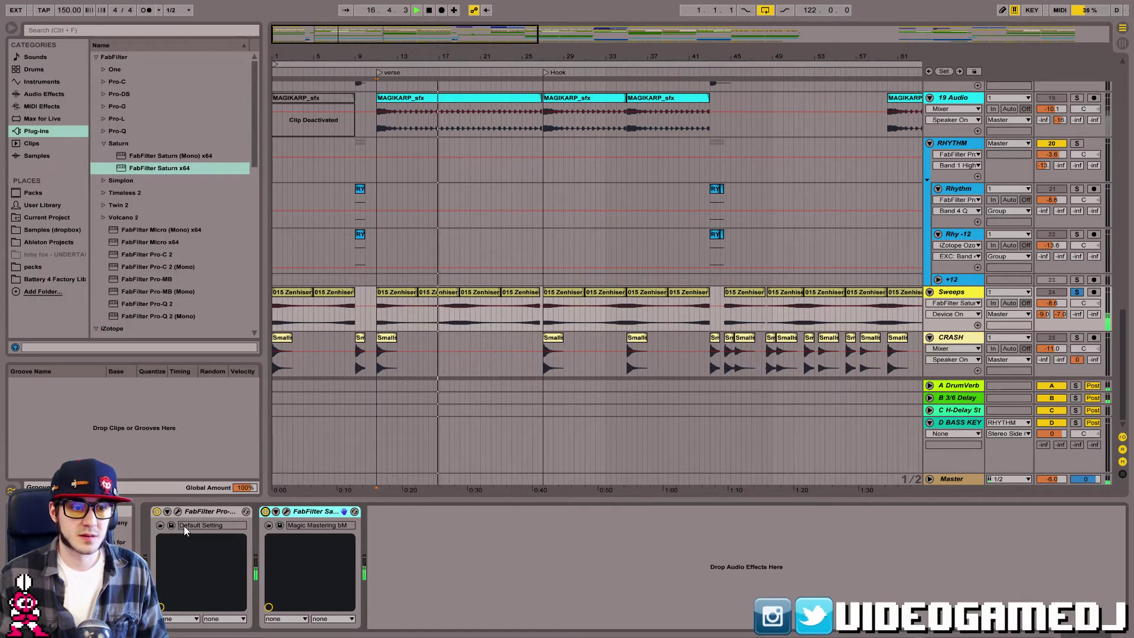
Paste a copy of the Sweeps Pro-Q 2 after Saturn and open the copy.
click(202, 512)
click(400, 583)
key(ctrl+v)
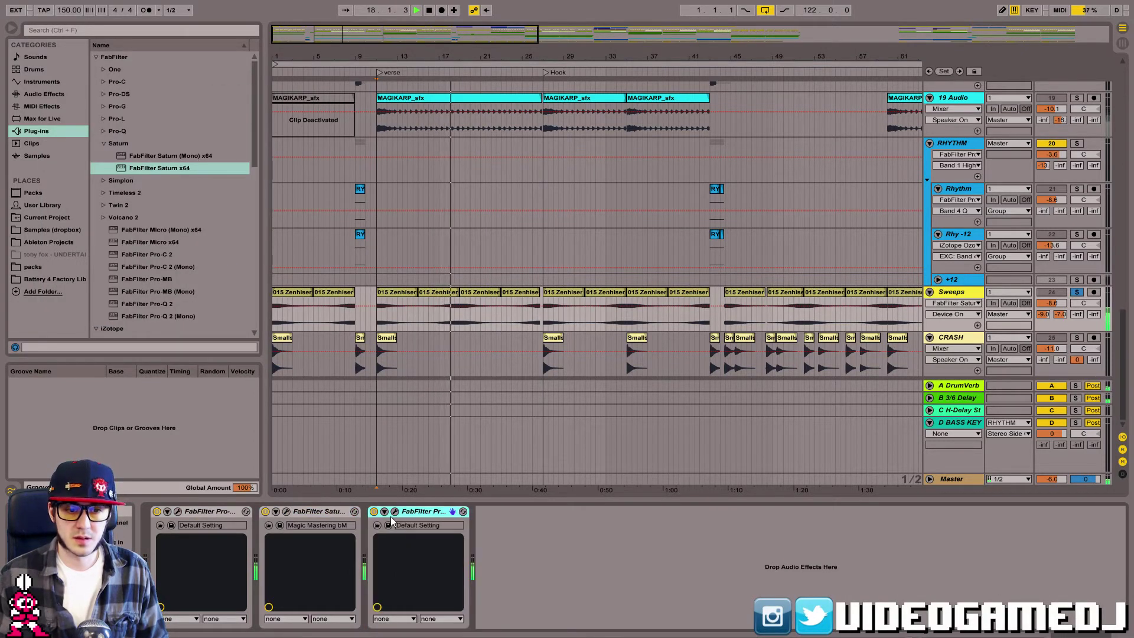
click(395, 512)
Remove the high bell from the second Pro-Q 2 and move its low cut to about 340 Hz.
click(541, 224)
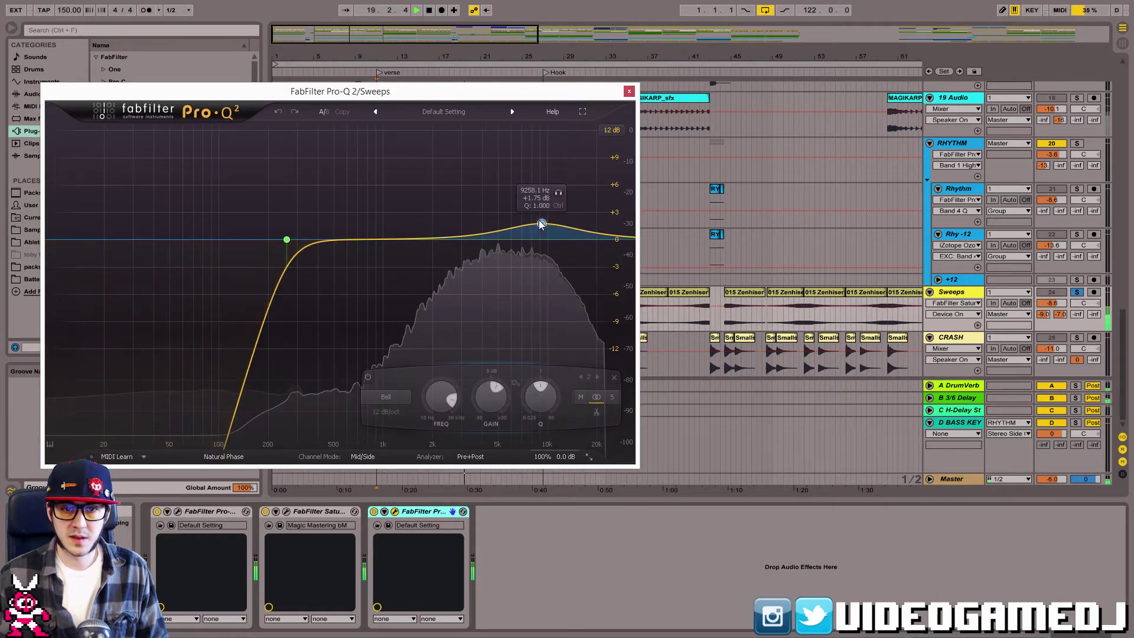
click(613, 377)
click(287, 239)
drag(287, 239, 306, 239)
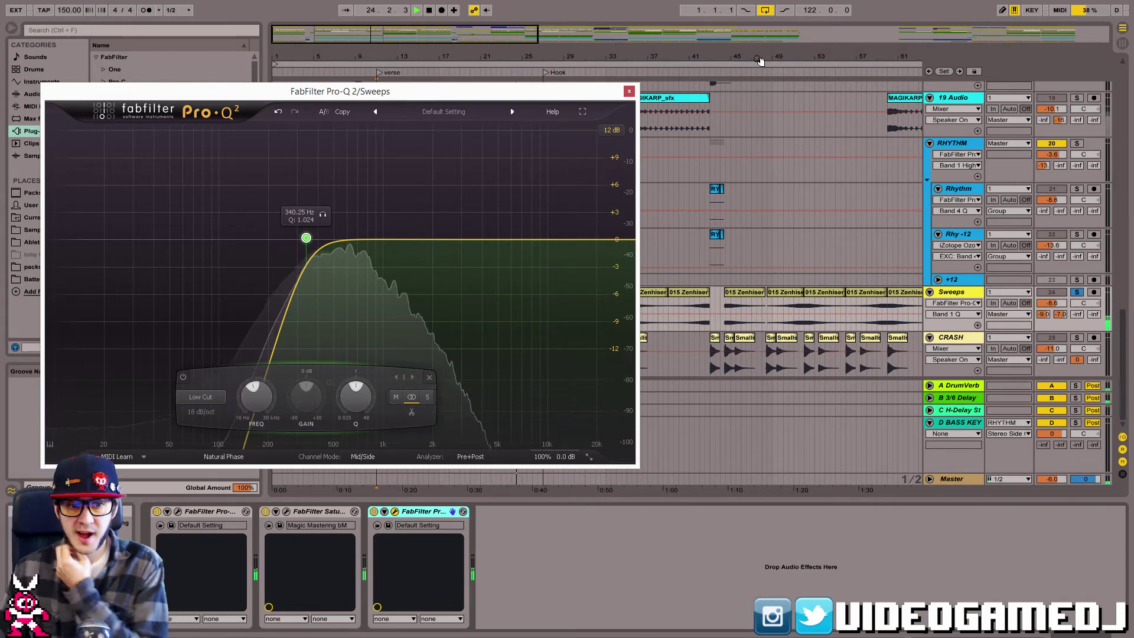
Close the second EQ's window, stop playback, and unsolo Sweeps.
click(628, 92)
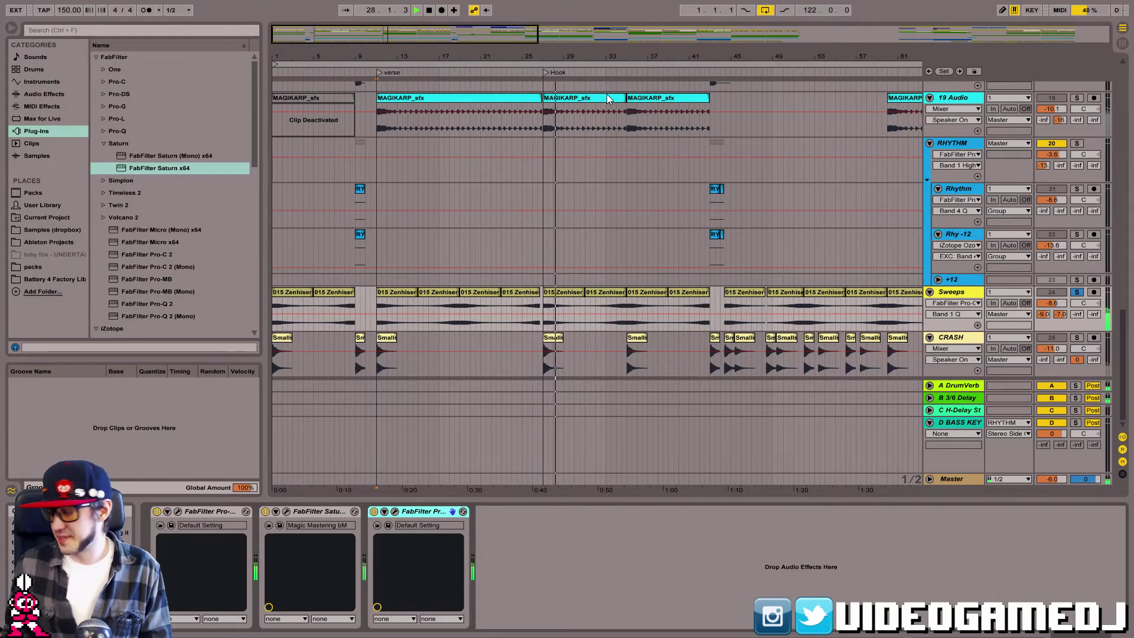
key(space)
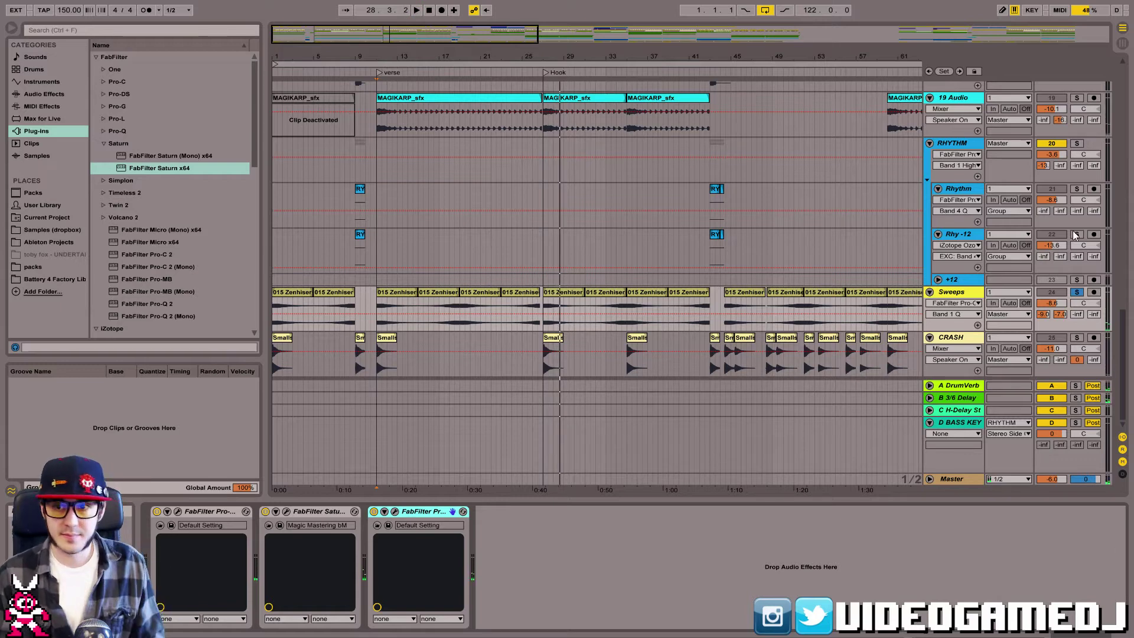
click(1076, 293)
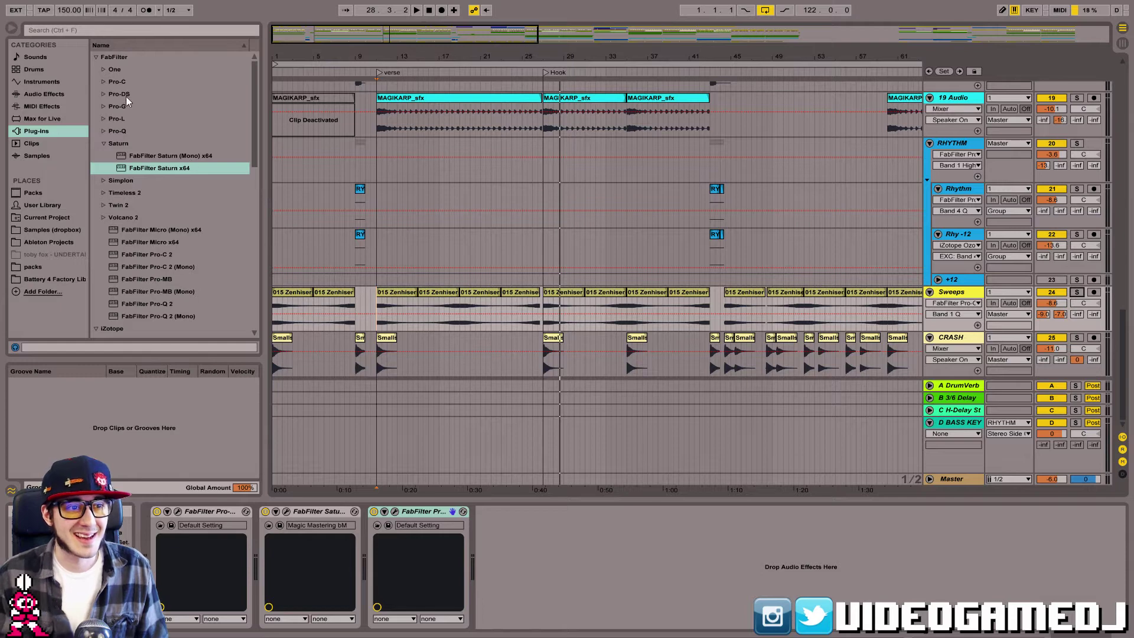
Insert a Compressor between Saturn and the second Pro-Q 2 on Sweeps.
click(44, 94)
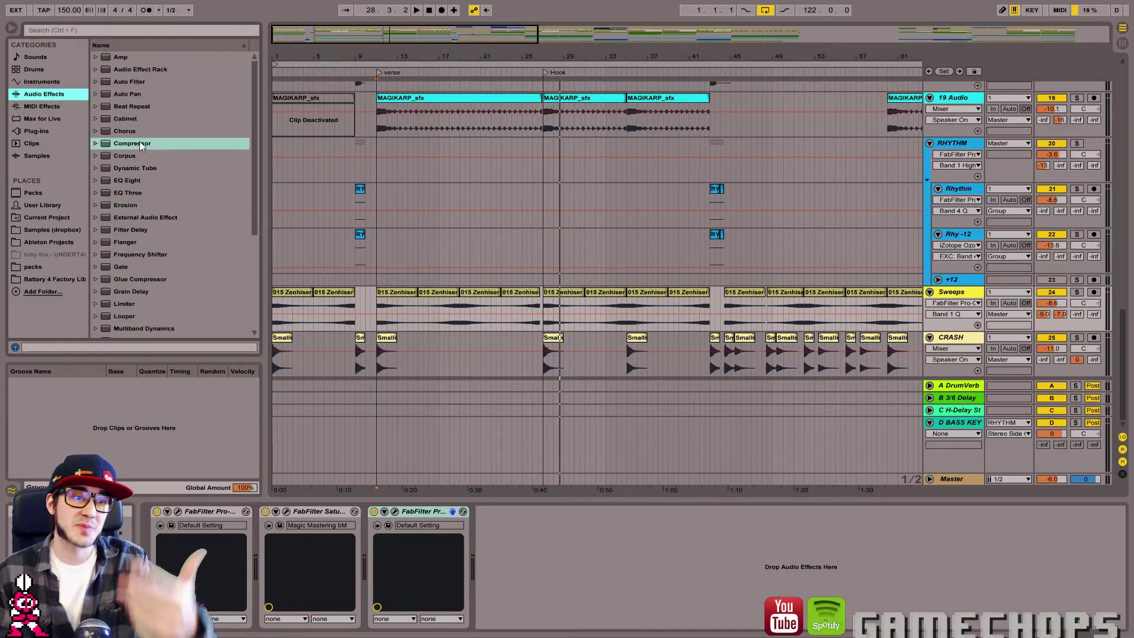
drag(132, 143, 367, 552)
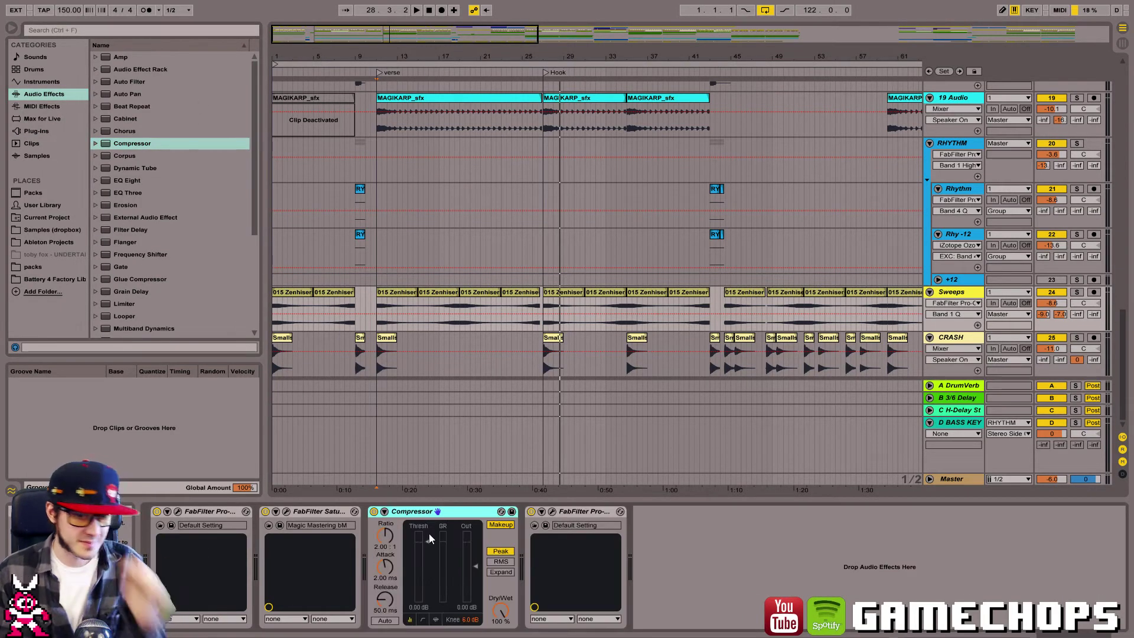
drag(1125, 352, 1084, 51)
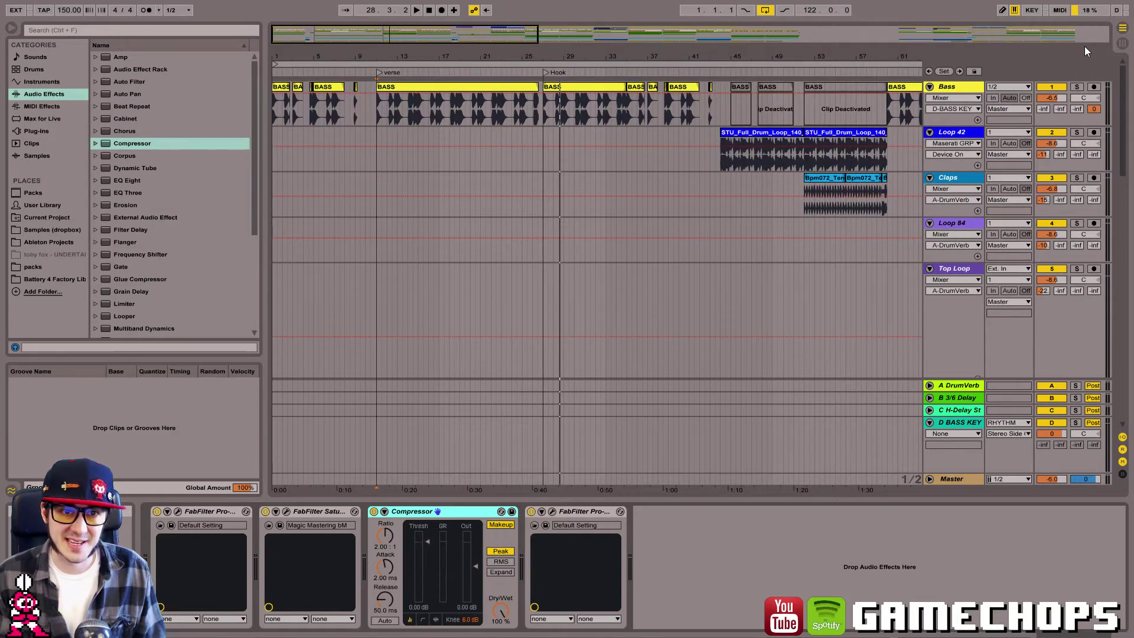
scroll(1083, 177, down, 5)
scroll(1083, 195, down, 5)
scroll(1083, 179, up, 3)
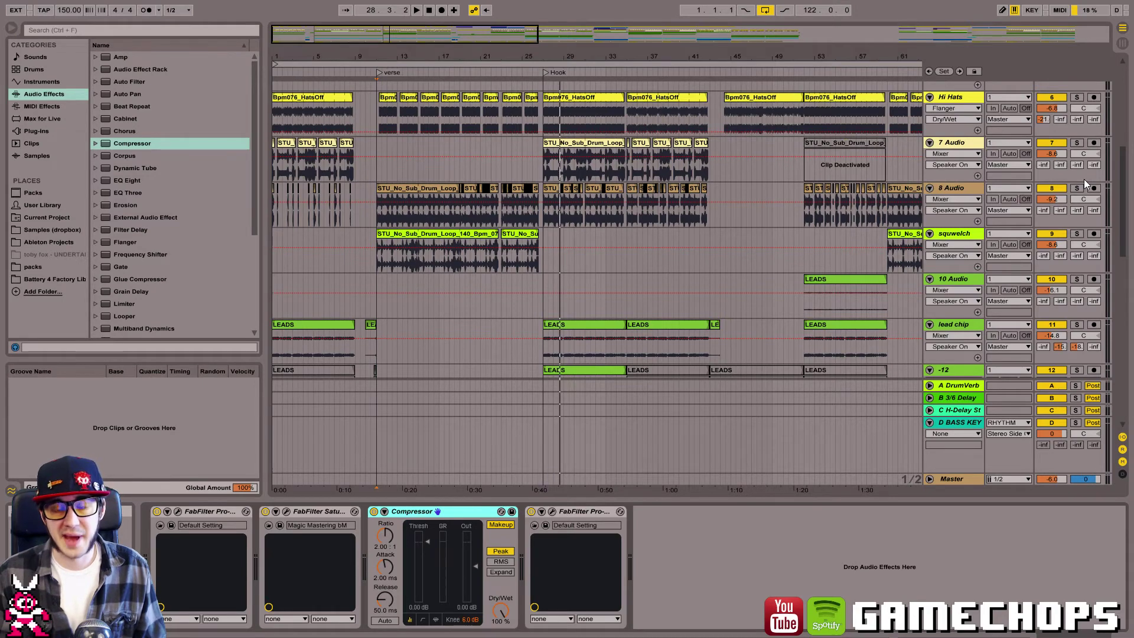
scroll(1083, 179, down, 9)
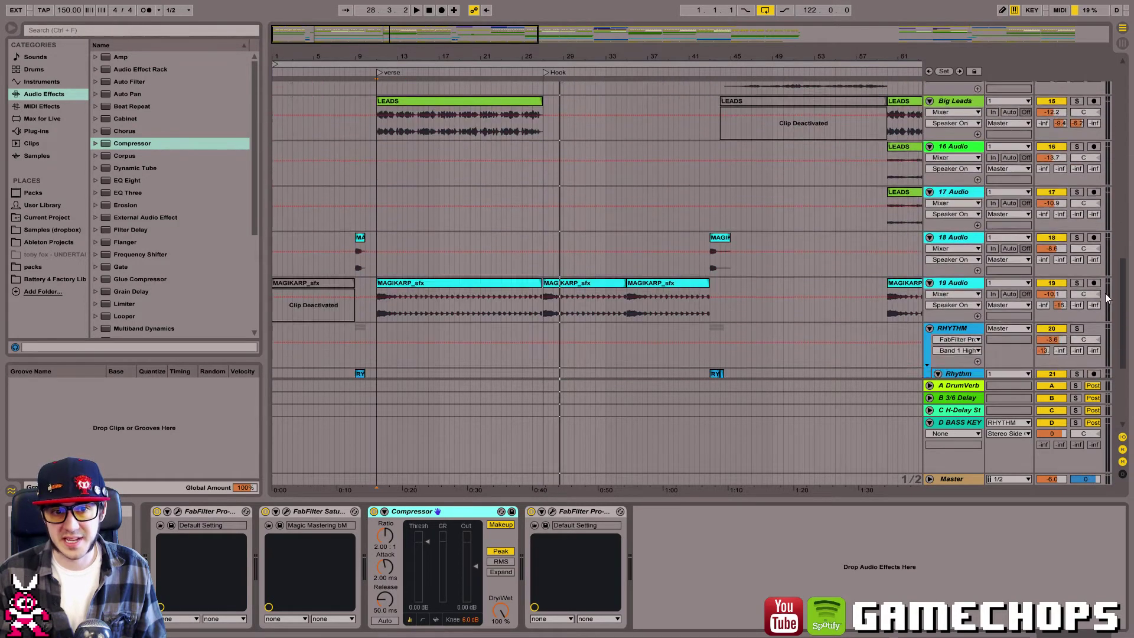
scroll(1083, 115, up, 10)
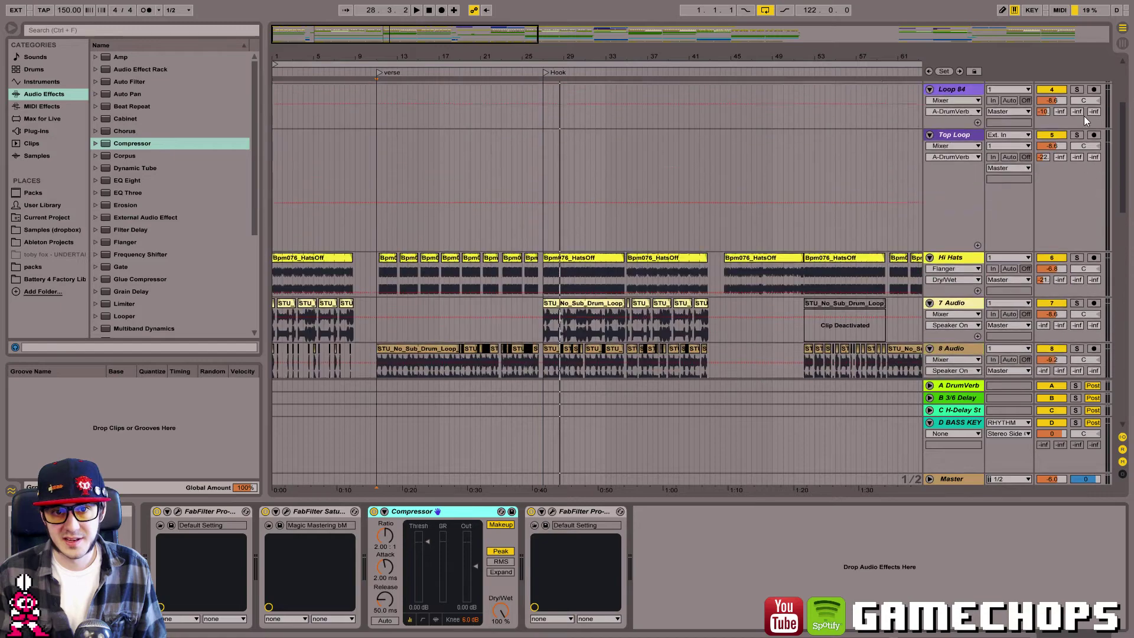
Delete the Compressor between Saturn and the second Pro-Q 2 on the Sweeps track.
scroll(1084, 109, up, 3)
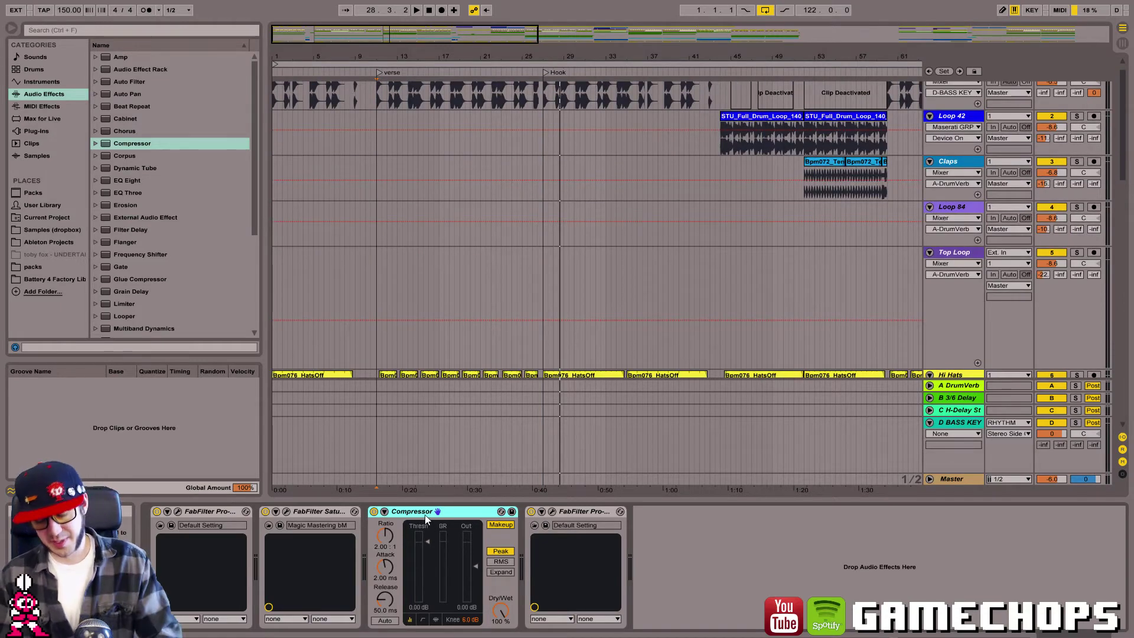
key(Delete)
Switch to the Magikarp Festival note in Evernote and start editing its empty body.
key(alt+Tab)
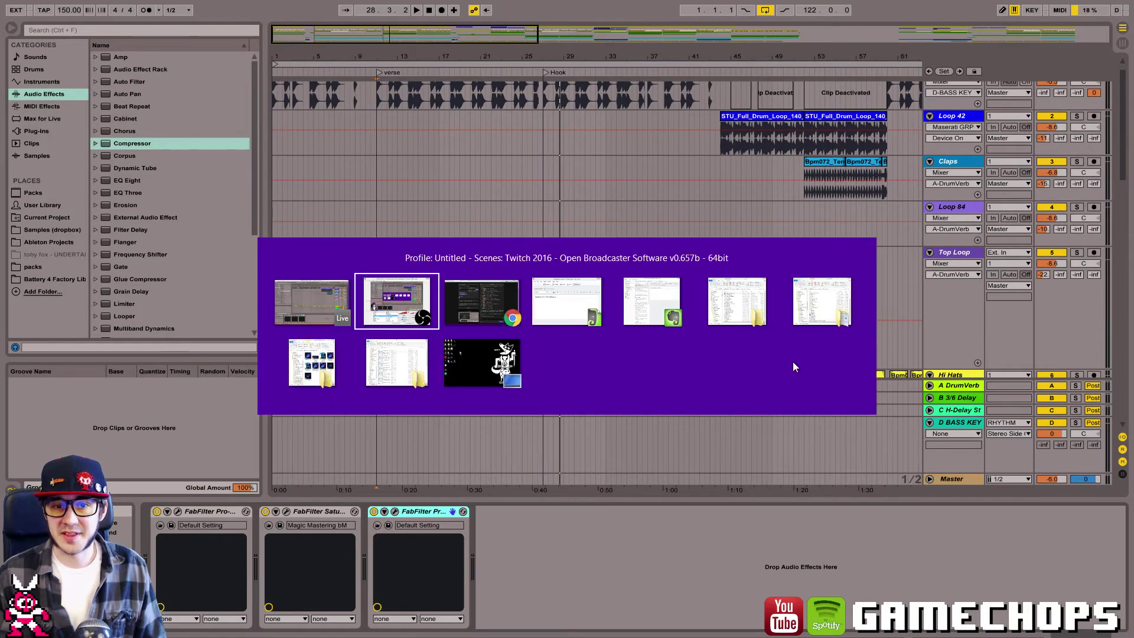
click(568, 307)
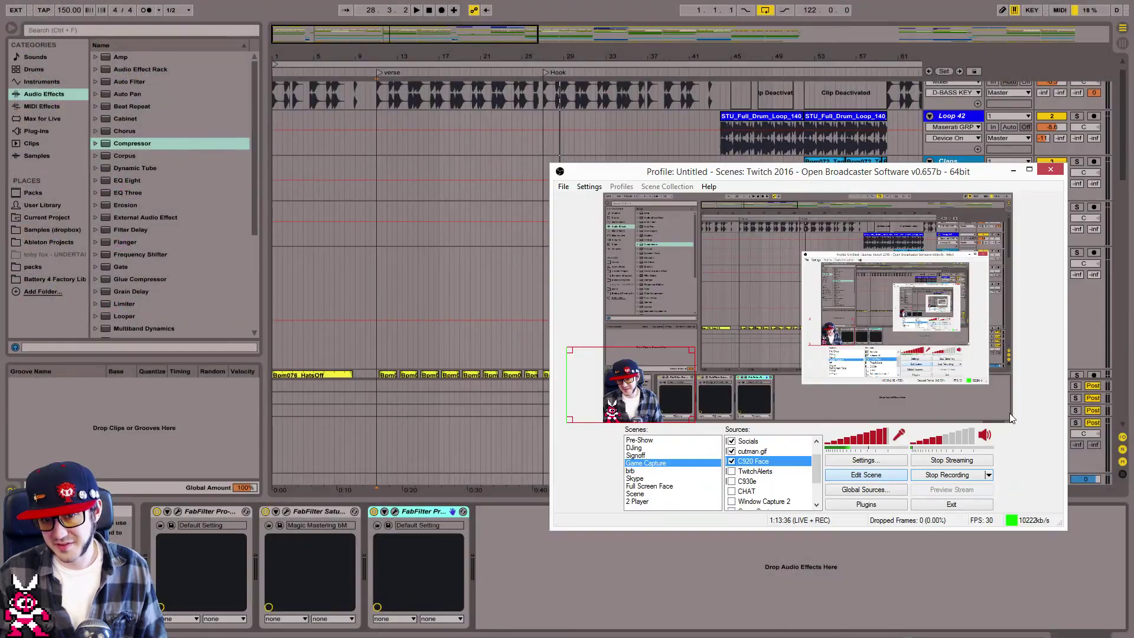
key(alt+Tab)
click(898, 293)
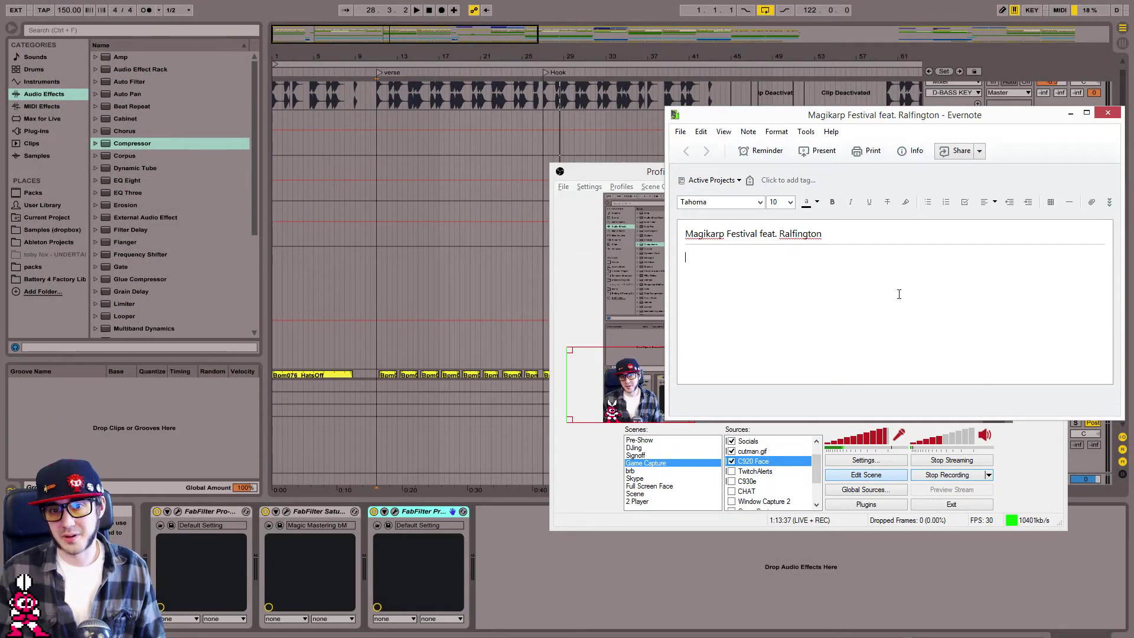
text(sw)
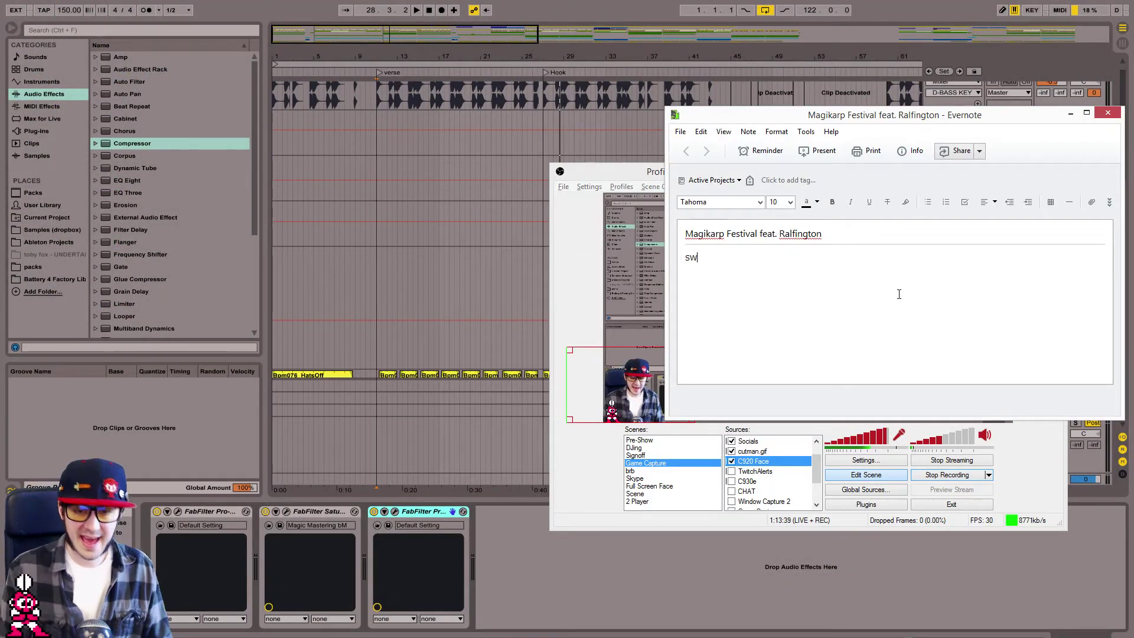
key(BackSpace)
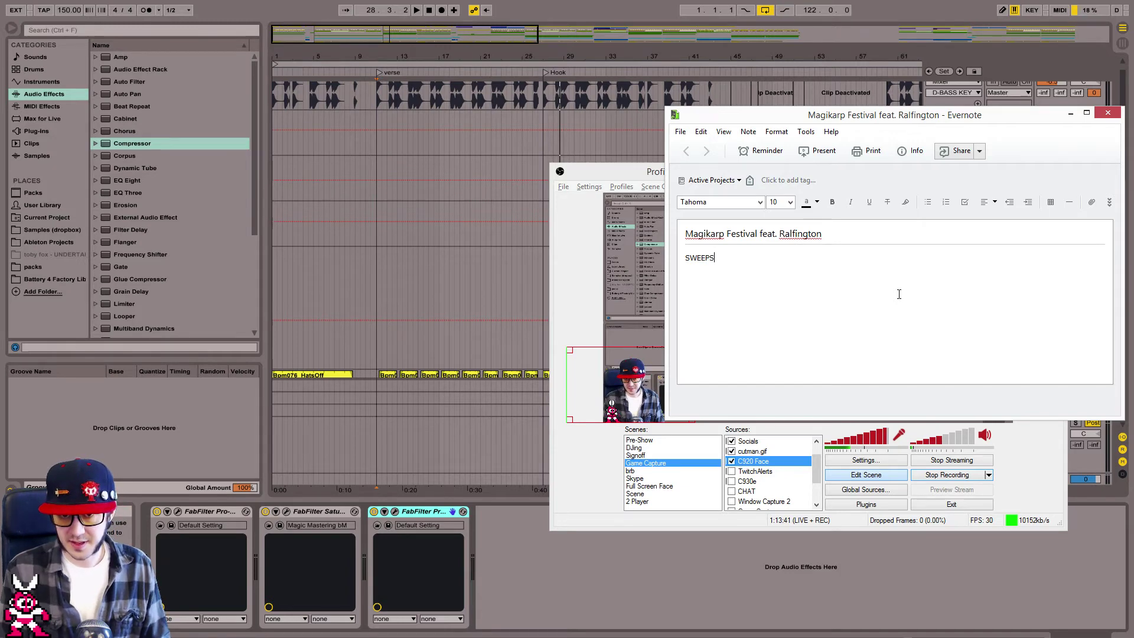
key(ctrl+a)
text(Passes  )
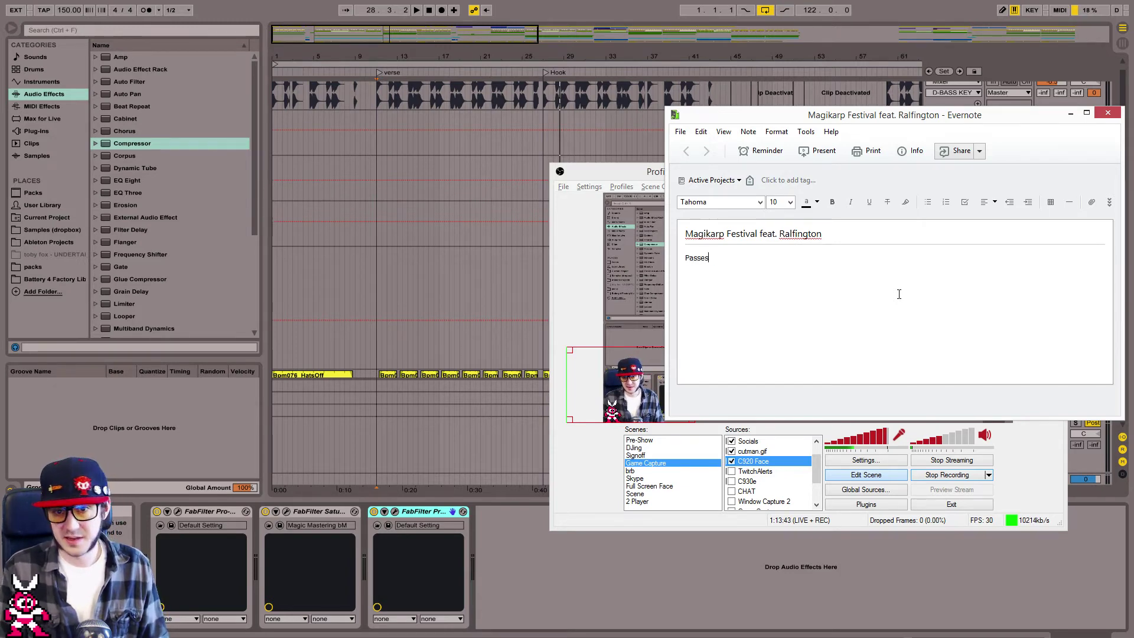
text(Swee)
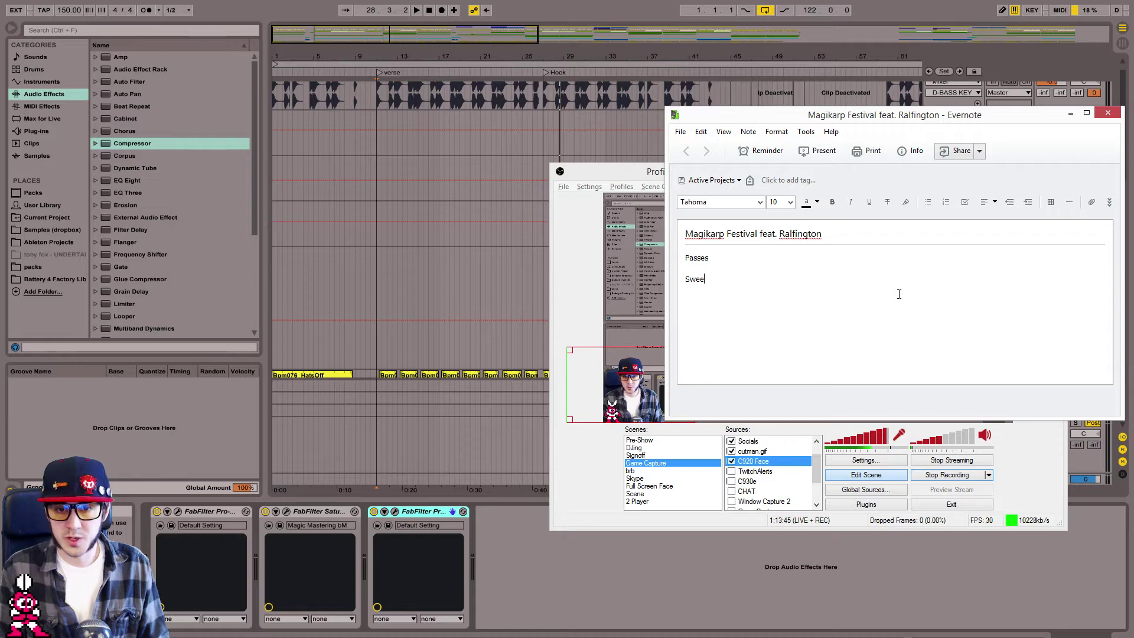
text(ping for EQ)
key(Return)
key(shift+Up)
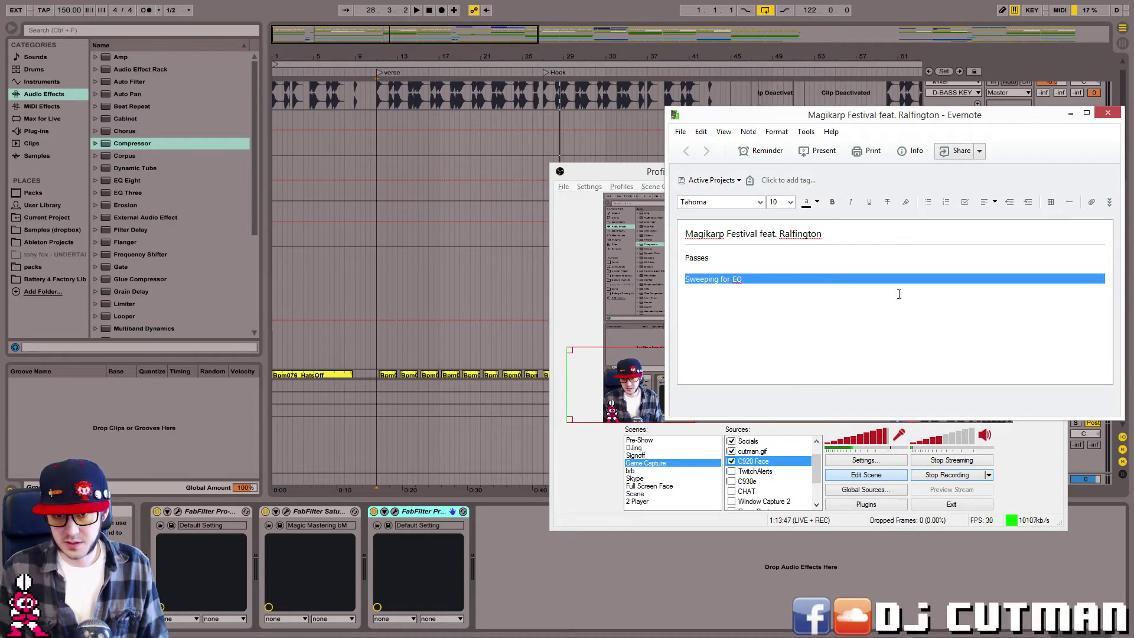
key(shift+Up)
text(+)
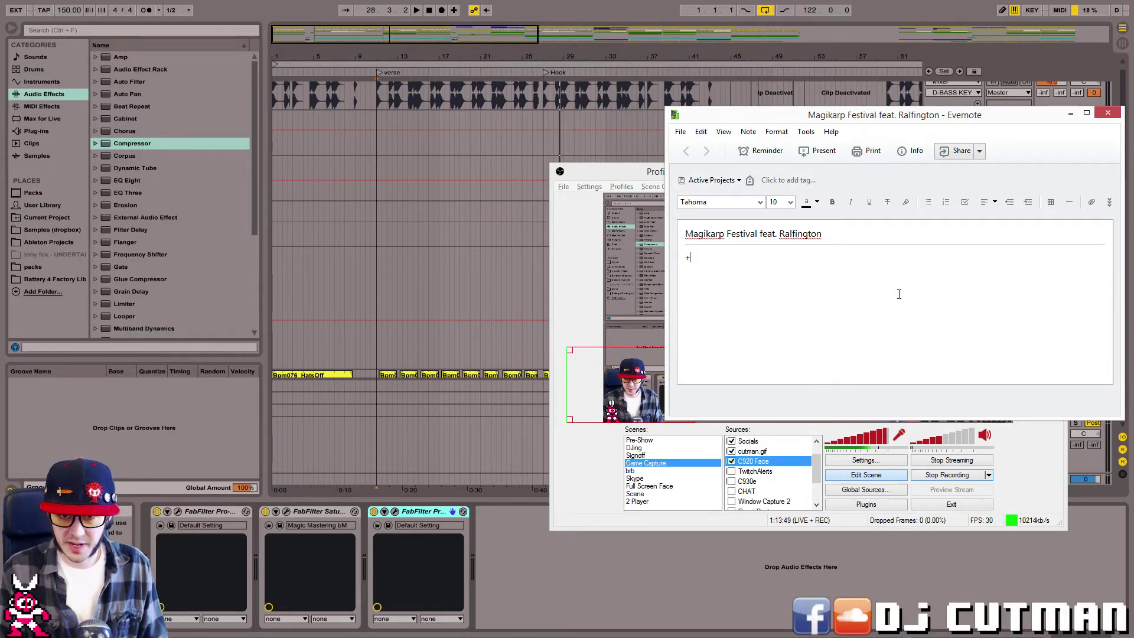
key(BackSpace)
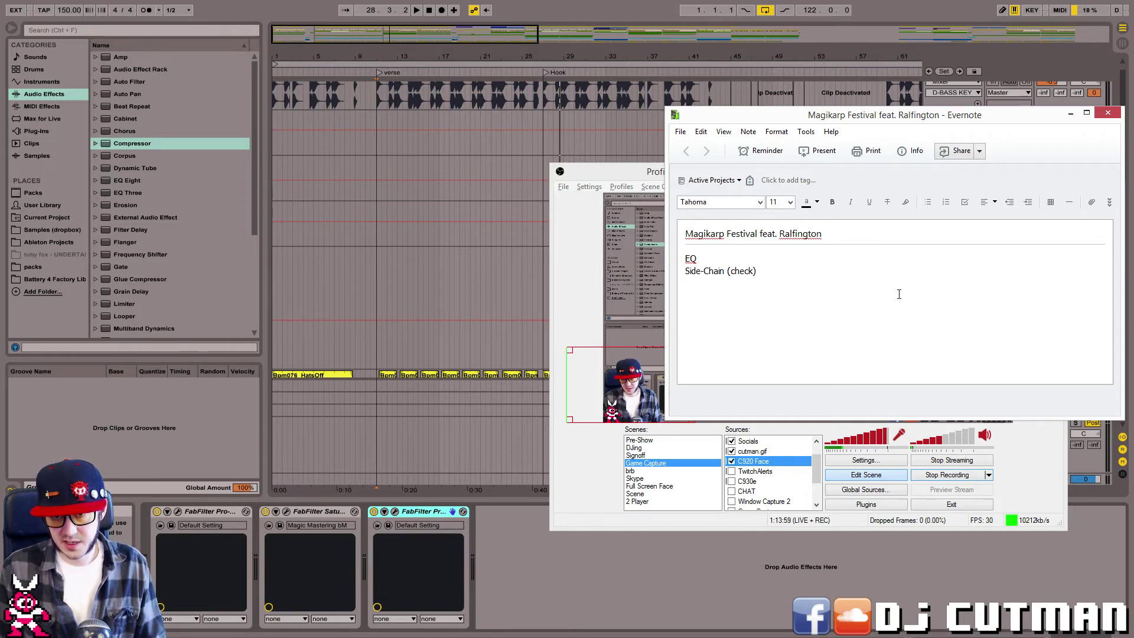
Replace the note's body with a three-line checklist: "Check for EQ", "Check for Side-Chains" and "Send to Reverb".
key(ctrl+a)
text(CXh)
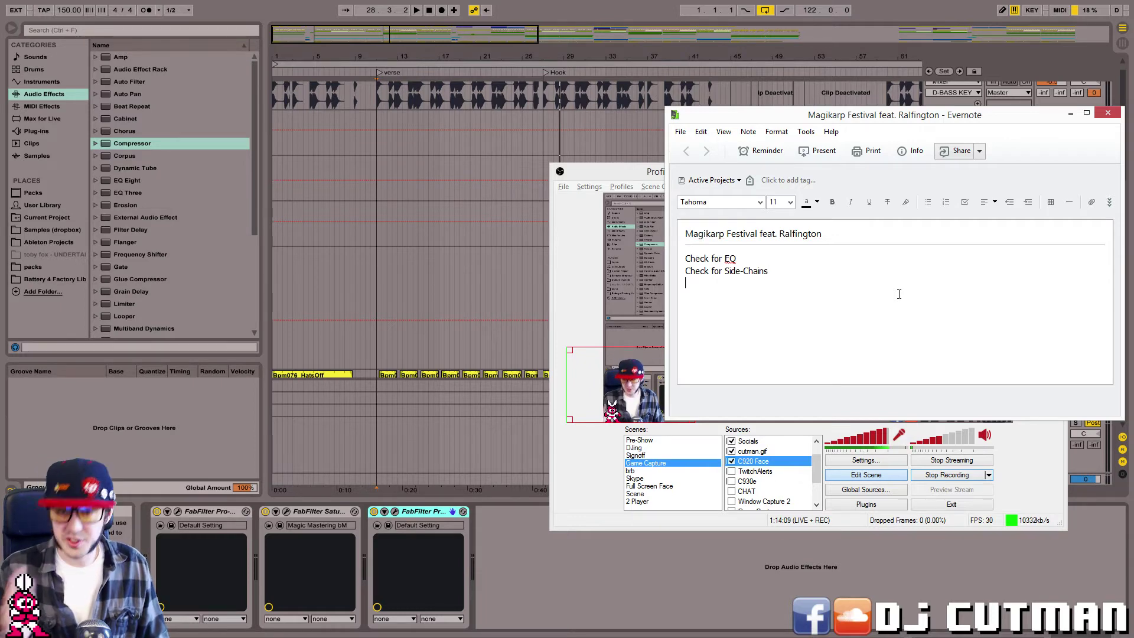
key(Return)
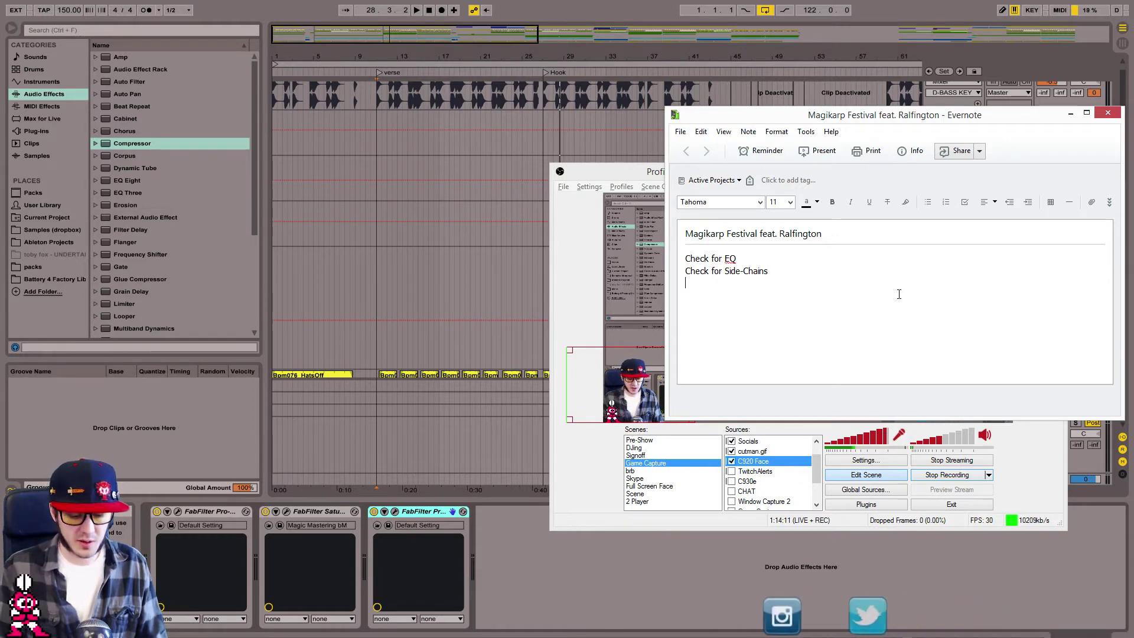
text(Ad)
key(BackSpace)
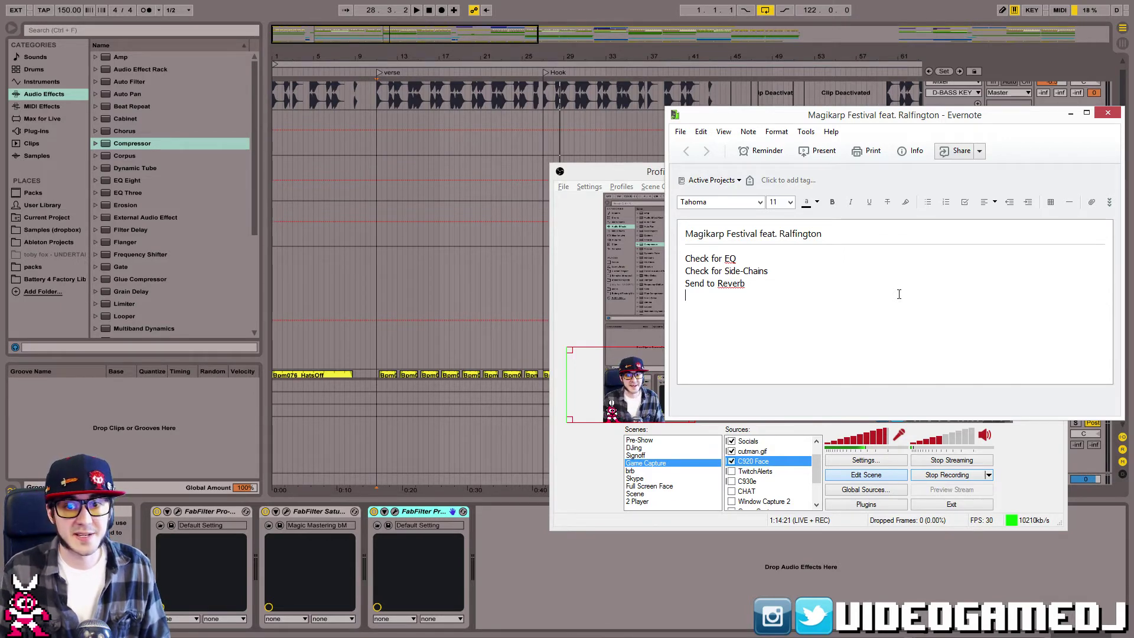
Add the line "Name Track" to the end of the checklist note and enlarge the checklist text to size 18.
key(Return)
text(Name Track)
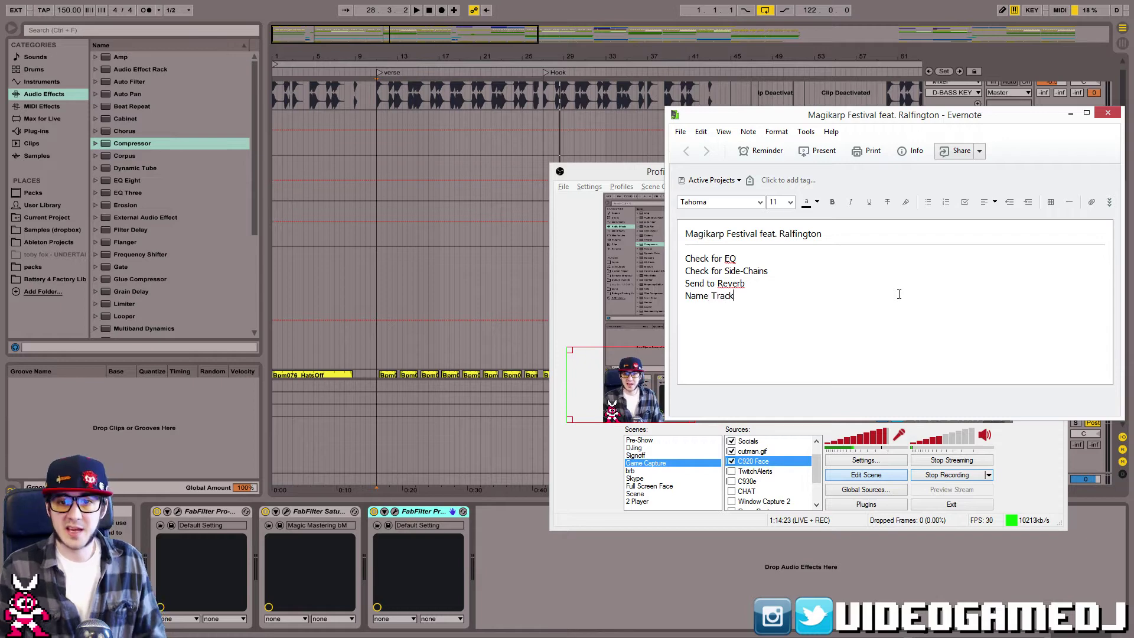
drag(899, 294, 849, 221)
click(790, 203)
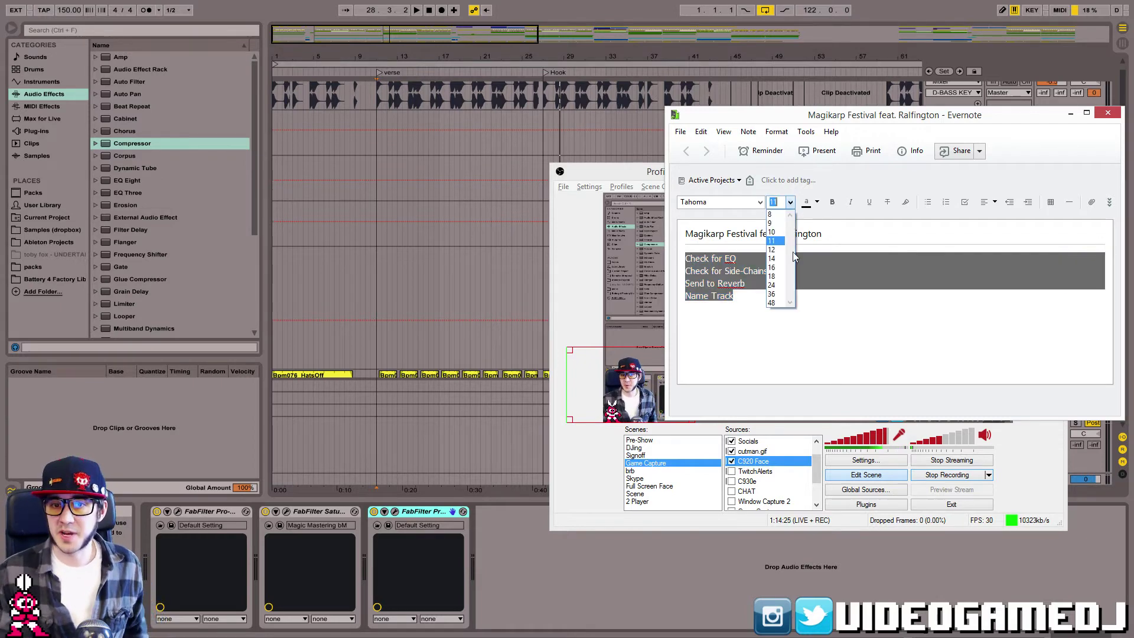
click(771, 277)
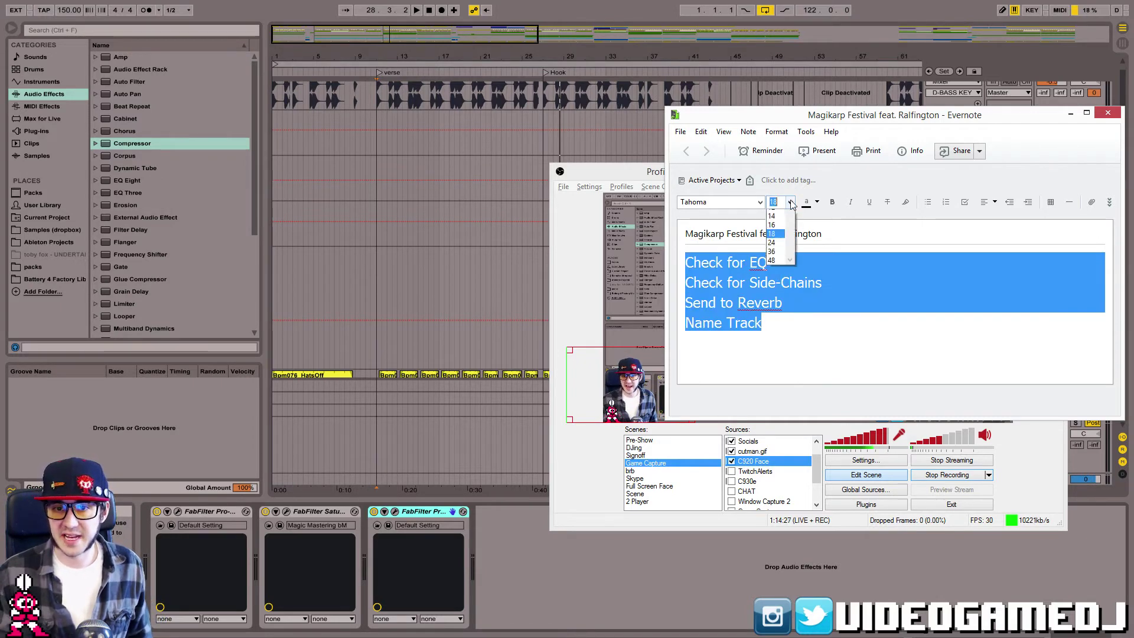
click(779, 294)
click(891, 360)
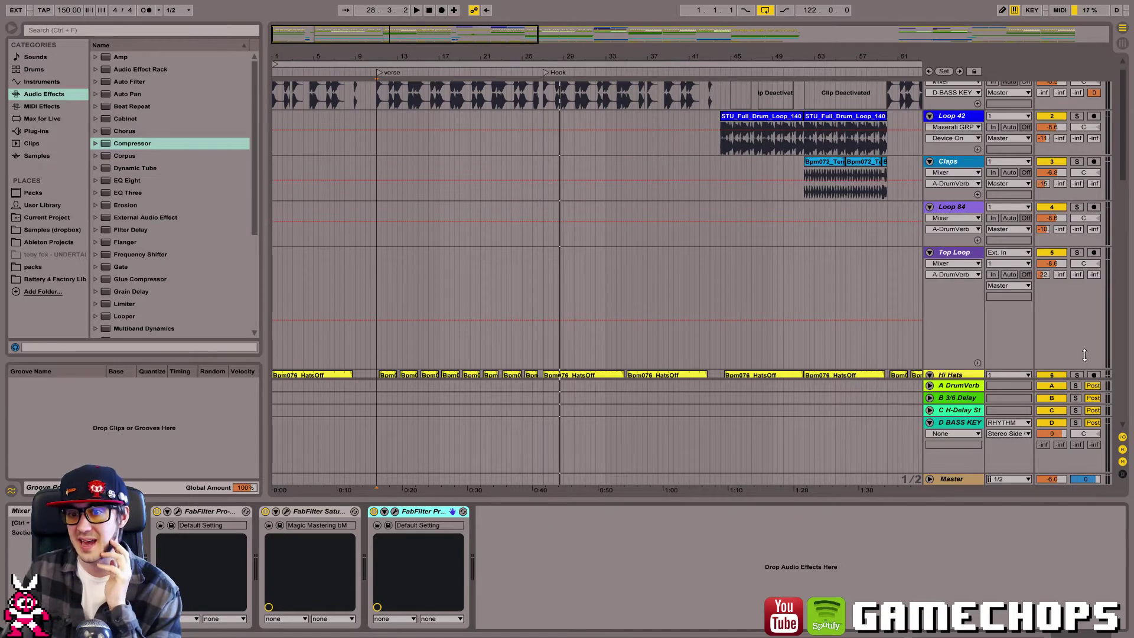
Play the arrangement from the start and briefly solo the 7 Audio track to hear it on its own.
drag(1124, 181, 1080, 125)
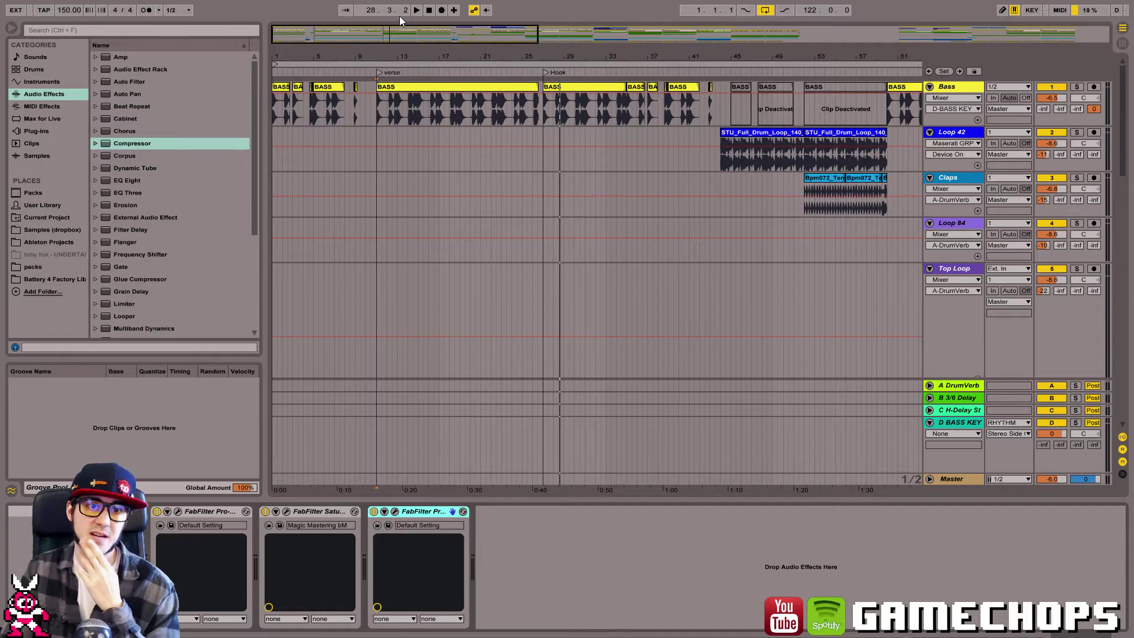
drag(313, 35, 357, 9)
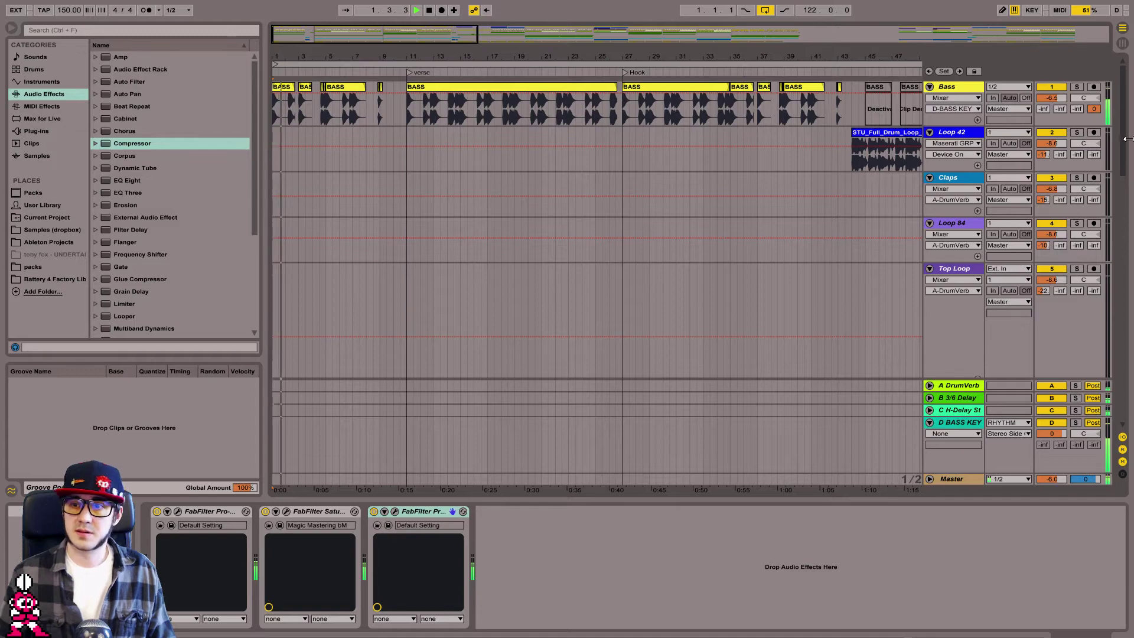
drag(1122, 145, 1125, 204)
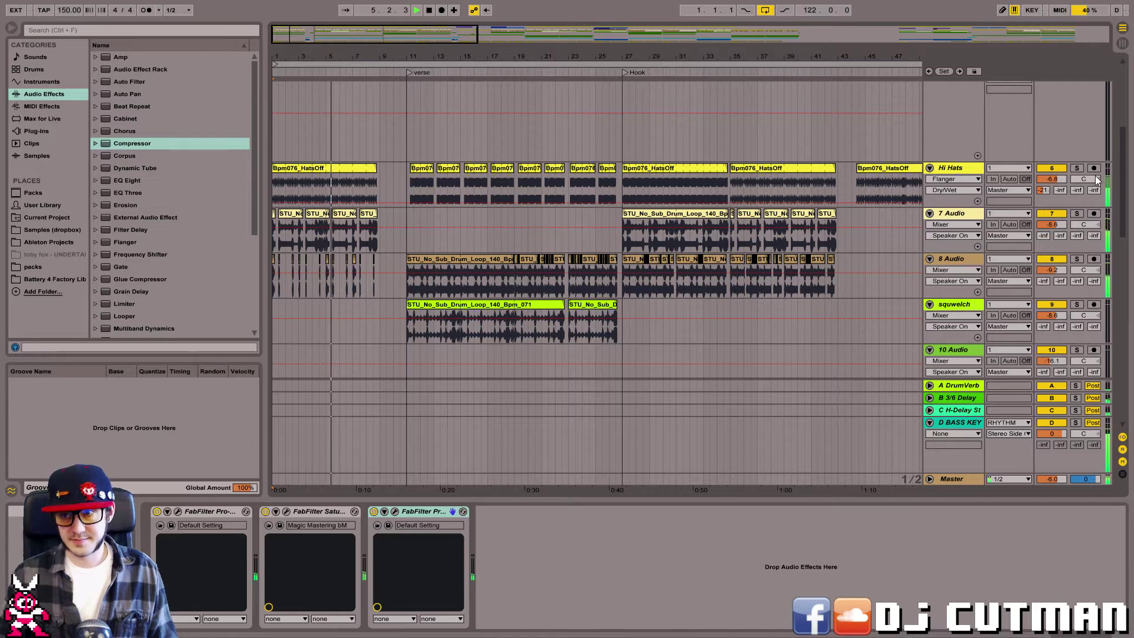
click(1049, 168)
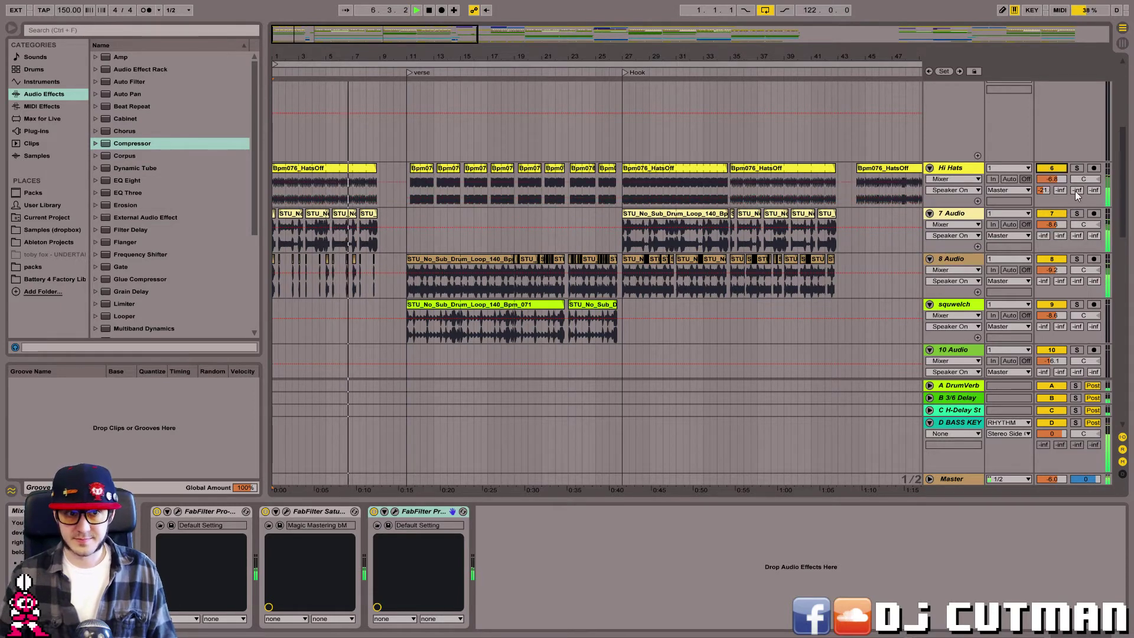
click(1079, 214)
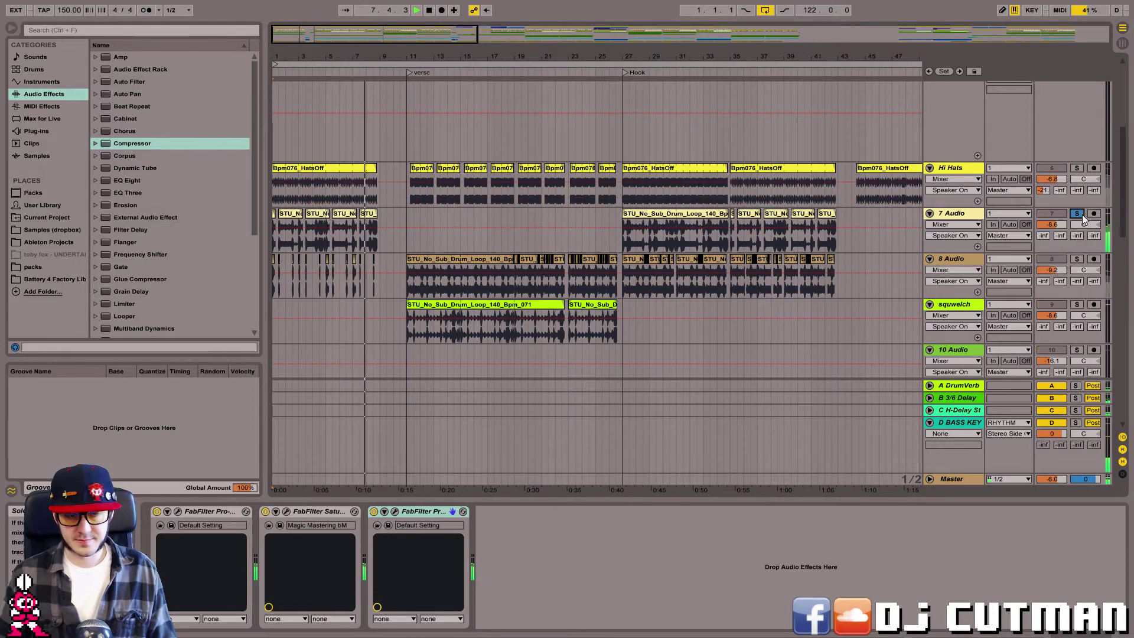
click(1077, 214)
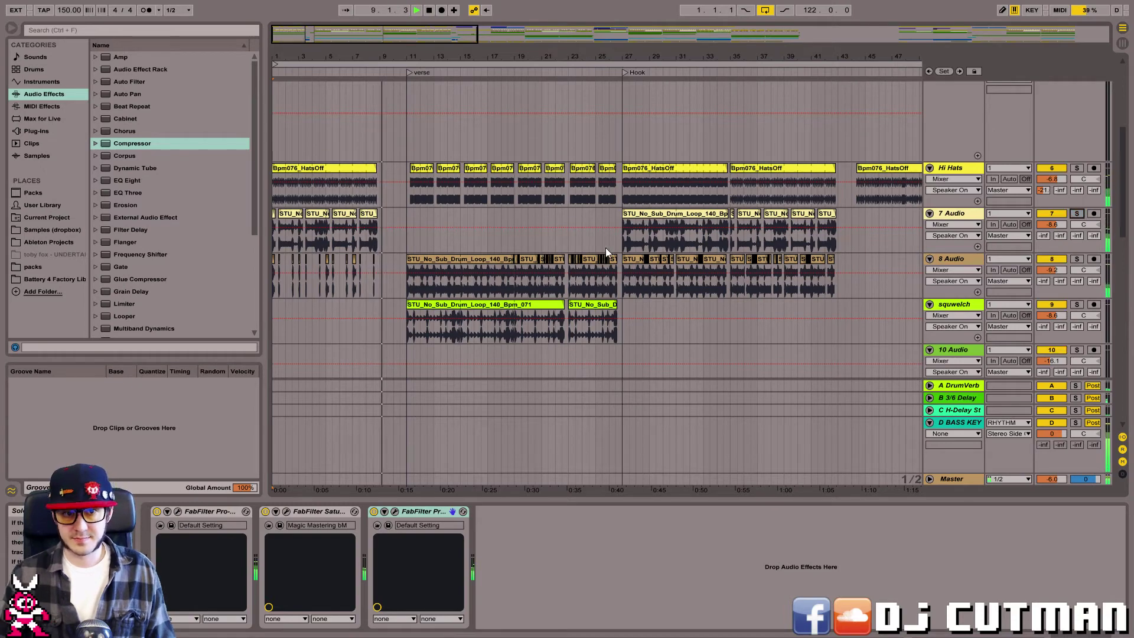
Lower the Big Leads track's A-DrumVerb send to about -7.5 dB while listening to the track in solo.
drag(1122, 175, 1123, 267)
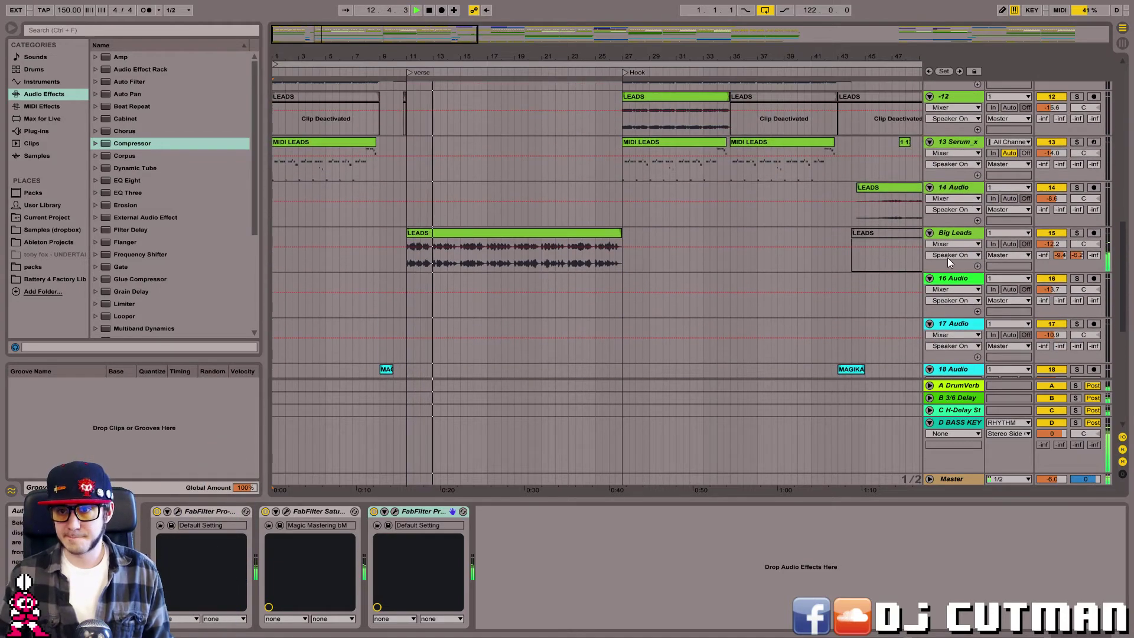
click(964, 233)
click(1077, 232)
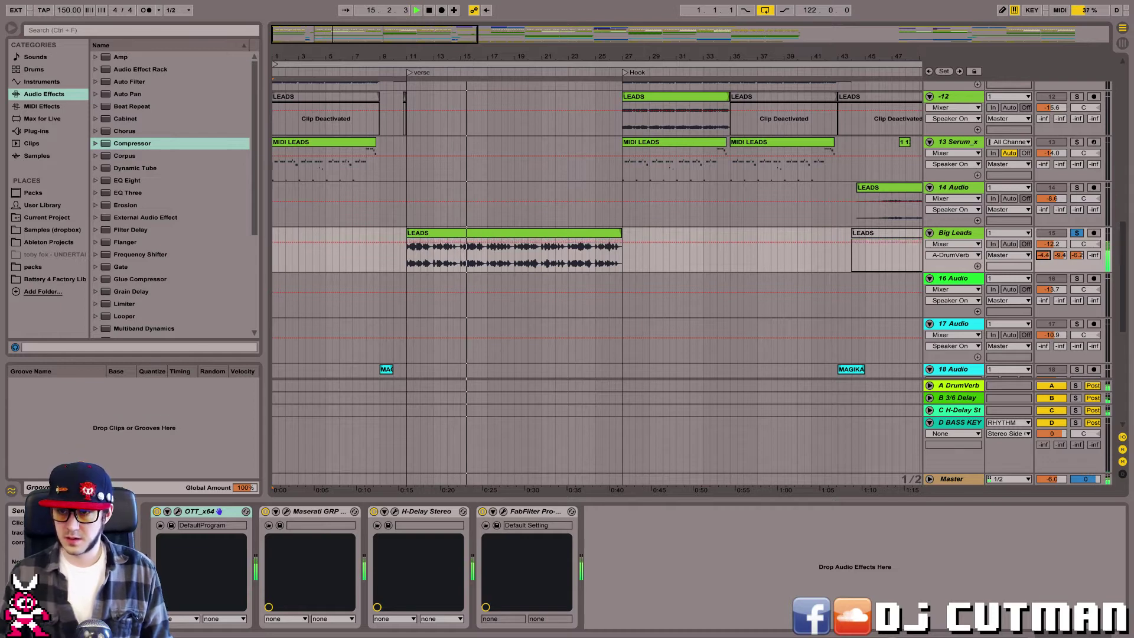
drag(1043, 255, 1043, 269)
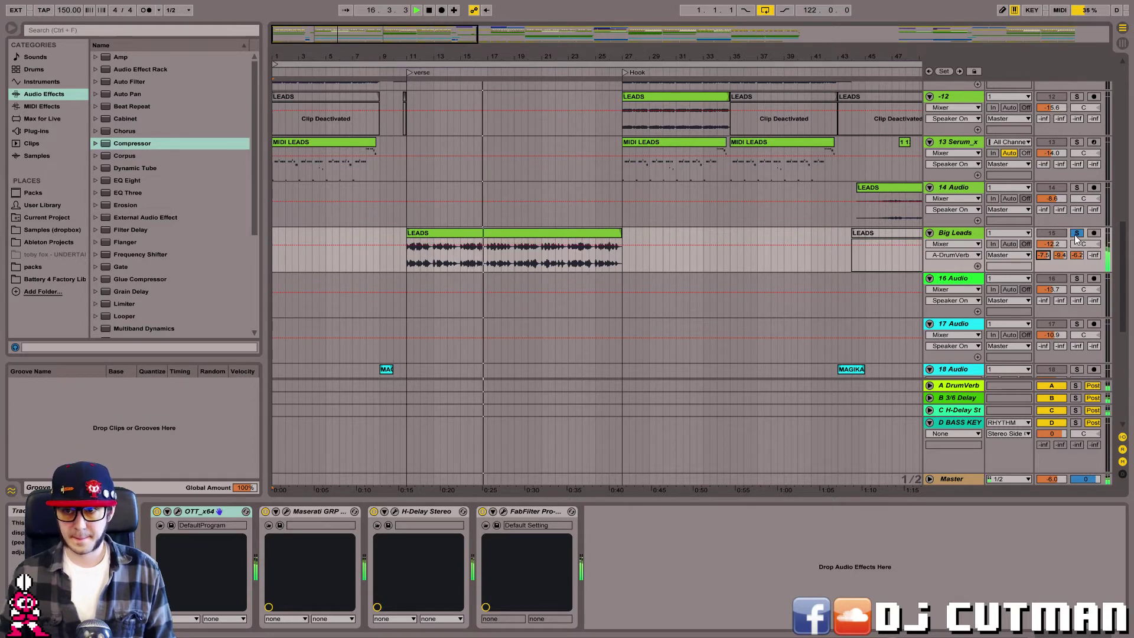
click(1077, 233)
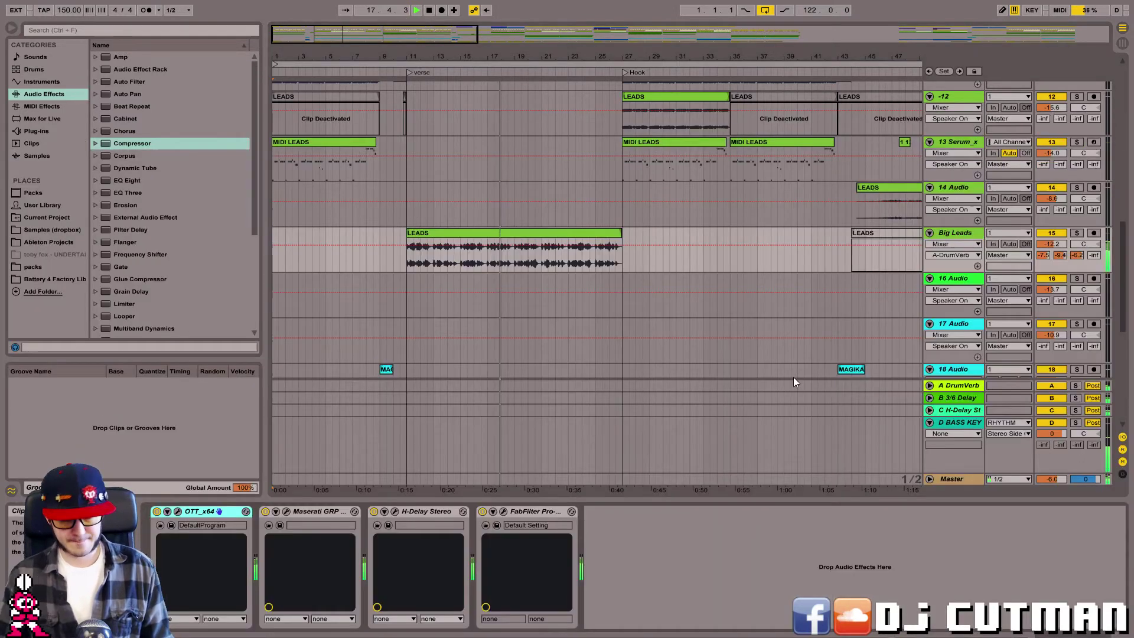
Check the Pro-Q 2 curve on the Big Leads track and raise the track volume to -10.6 dB.
click(503, 511)
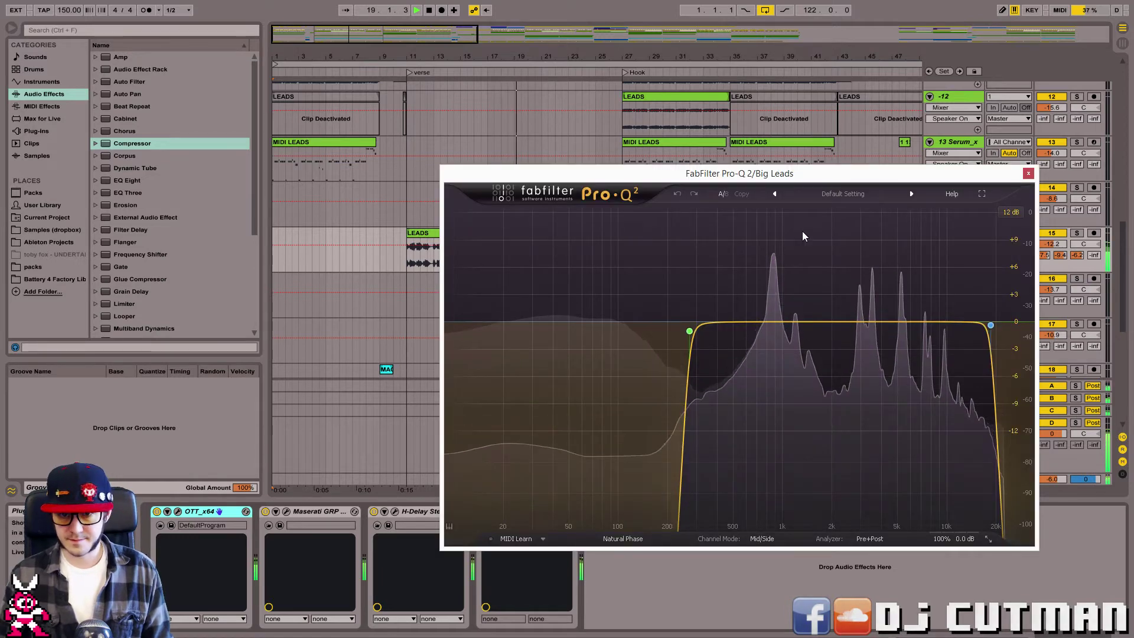
click(1028, 174)
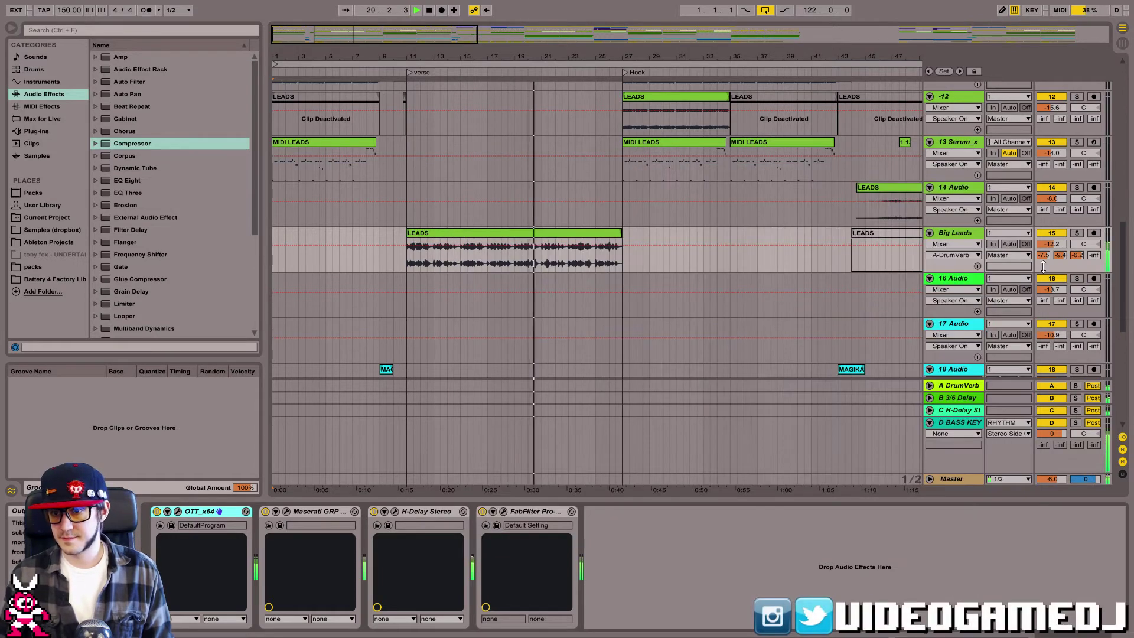
drag(1052, 243, 1052, 237)
Rename the Big Leads track as Big Lead.
click(971, 235)
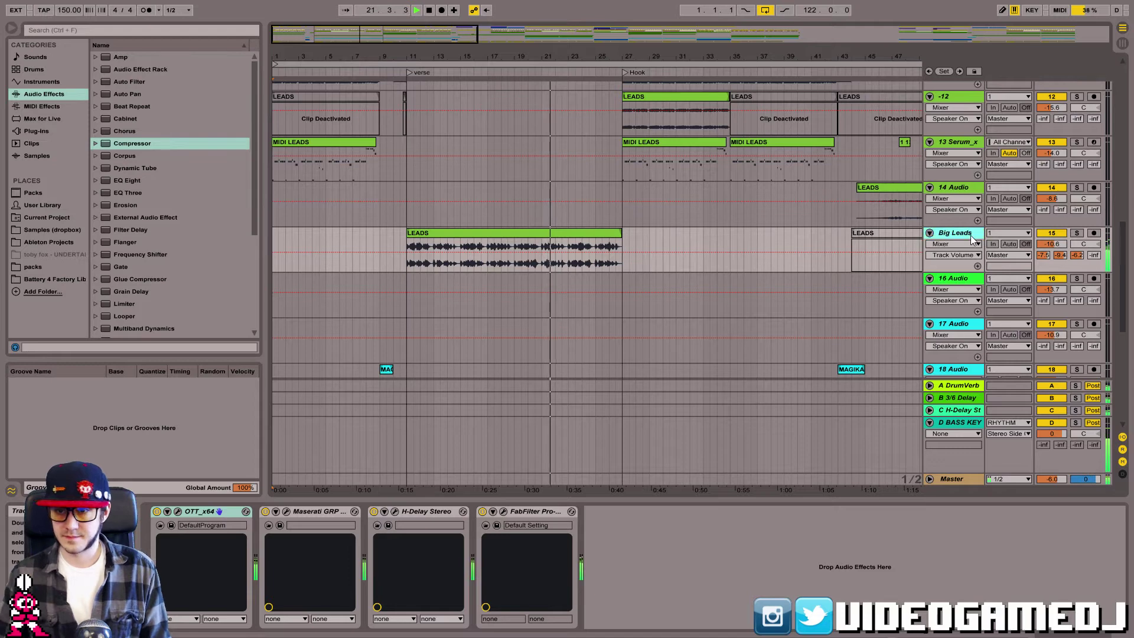
key(ctrl+r)
key(Right)
key(BackSpace)
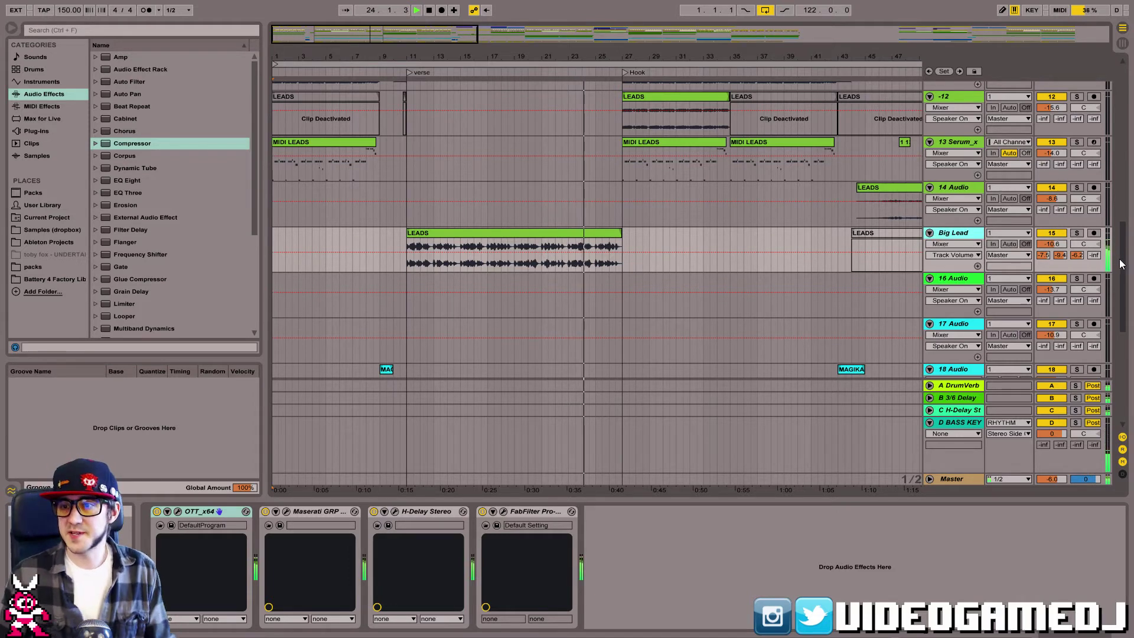
Raise the lead chip track's A-DrumVerb send to about -9.4 dB while listening to the track in solo.
drag(1121, 264, 1108, 203)
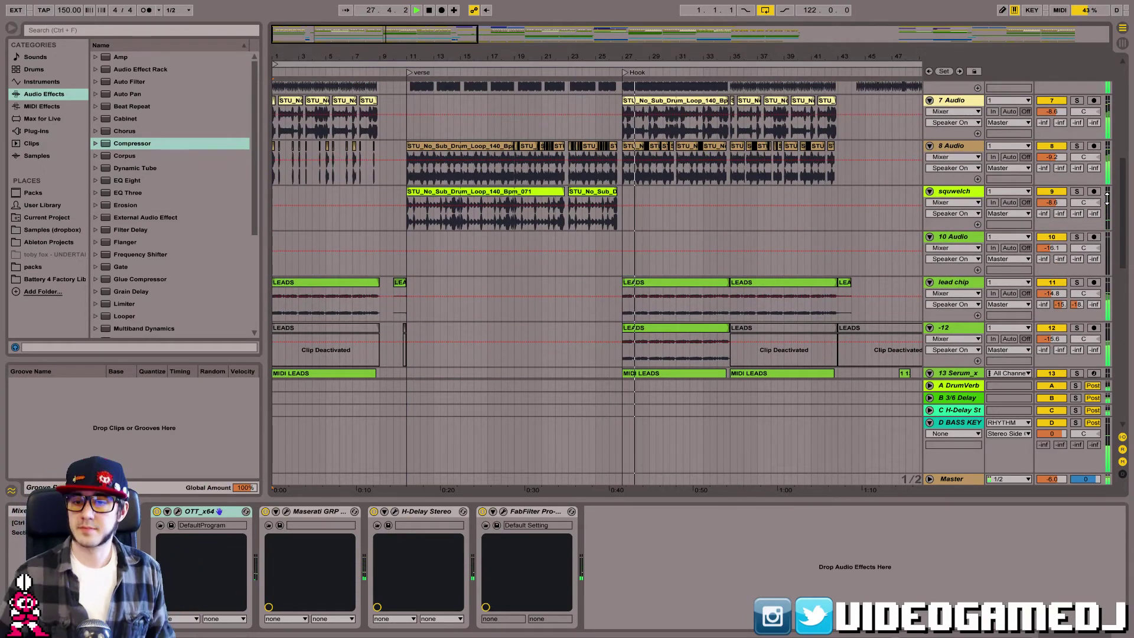
click(1077, 282)
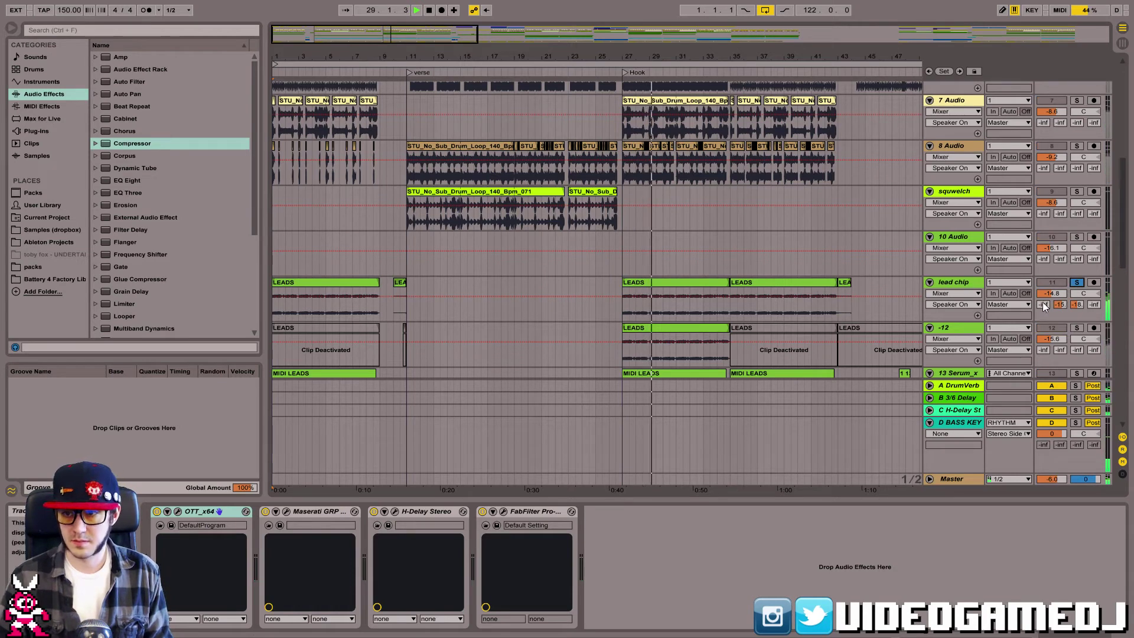
mouse_move(1043, 304)
mouse_down()
mouse_move(1043, 278)
mouse_move(1043, 311)
mouse_up()
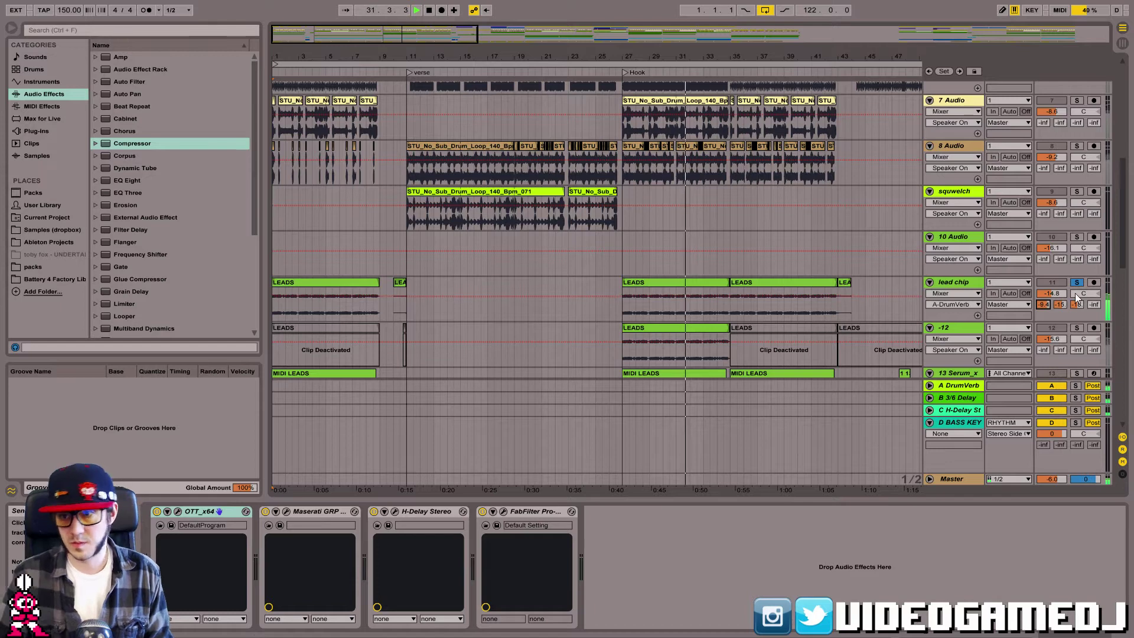
click(1077, 283)
Rename the lead chip track as Chip Lead and replay from the start of the Hook section's LEADS clip.
click(971, 283)
key(ctrl+r)
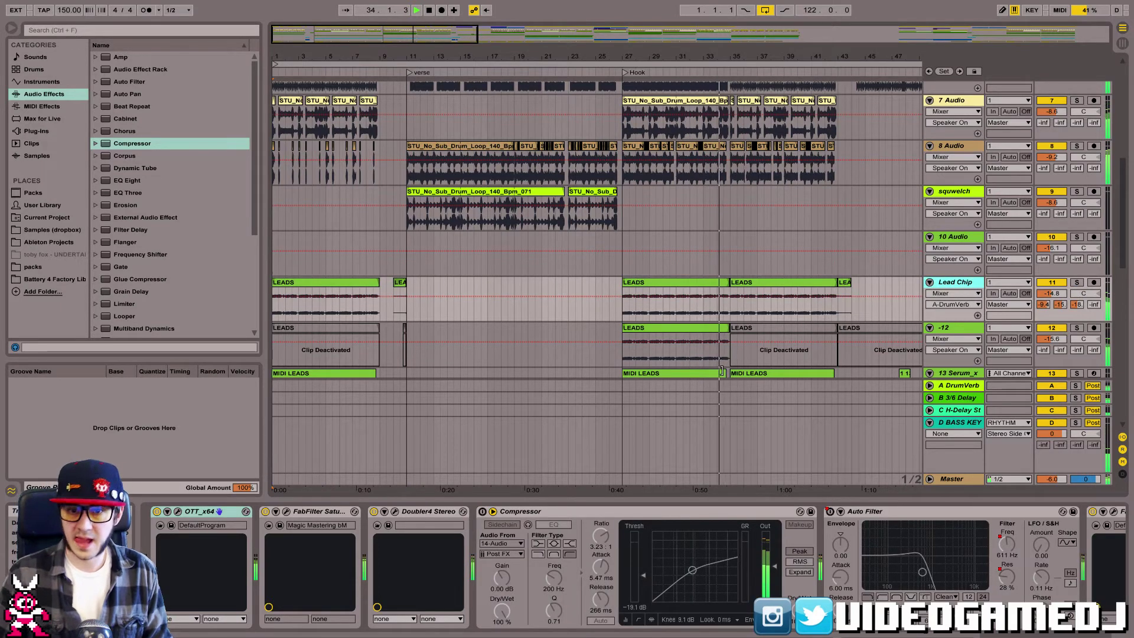
click(666, 328)
key(space)
key(space)
click(955, 284)
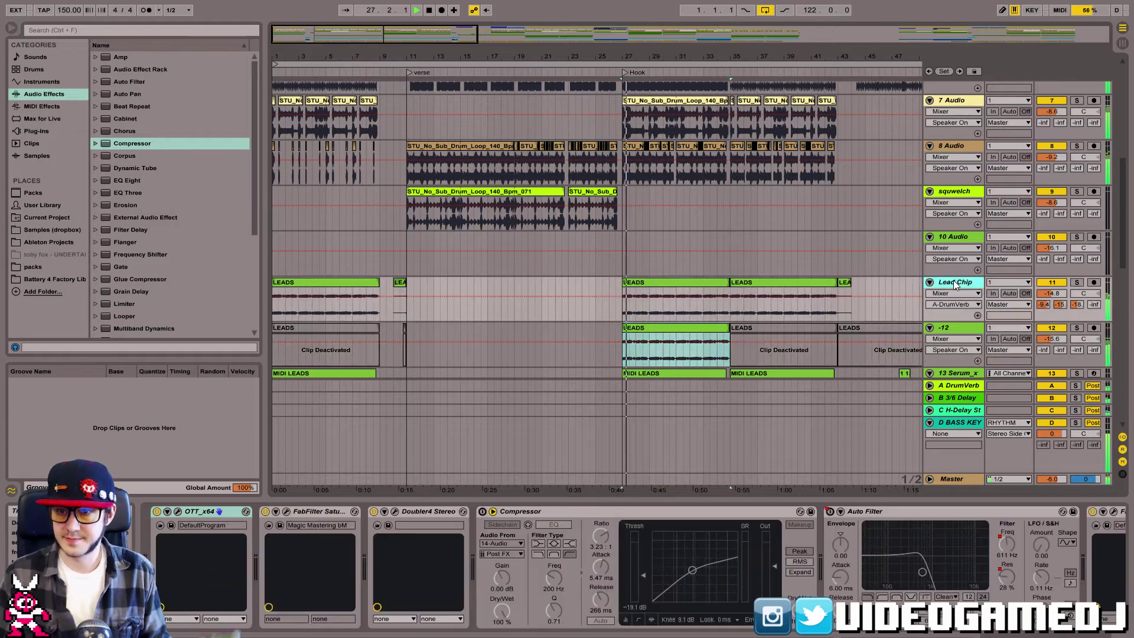
key(ctrl+r)
text(Chip lead)
key(Return)
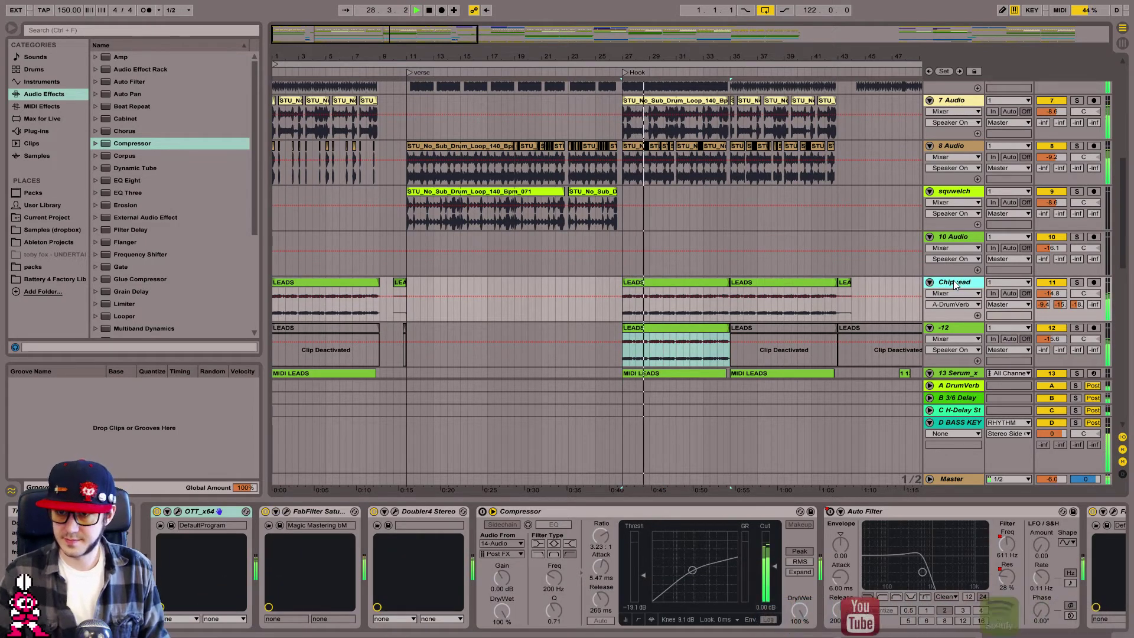
key(ctrl+r)
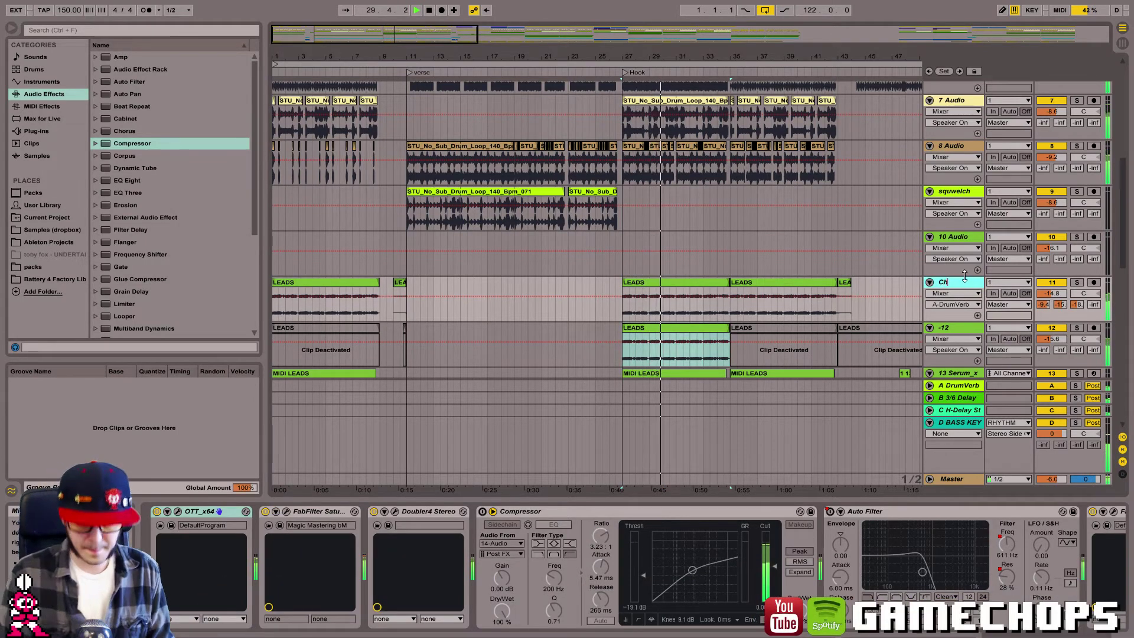
Rename the -12 track as Chip -12 and, with it soloed, set its A-DrumVerb send to about -5.6 dB.
click(956, 331)
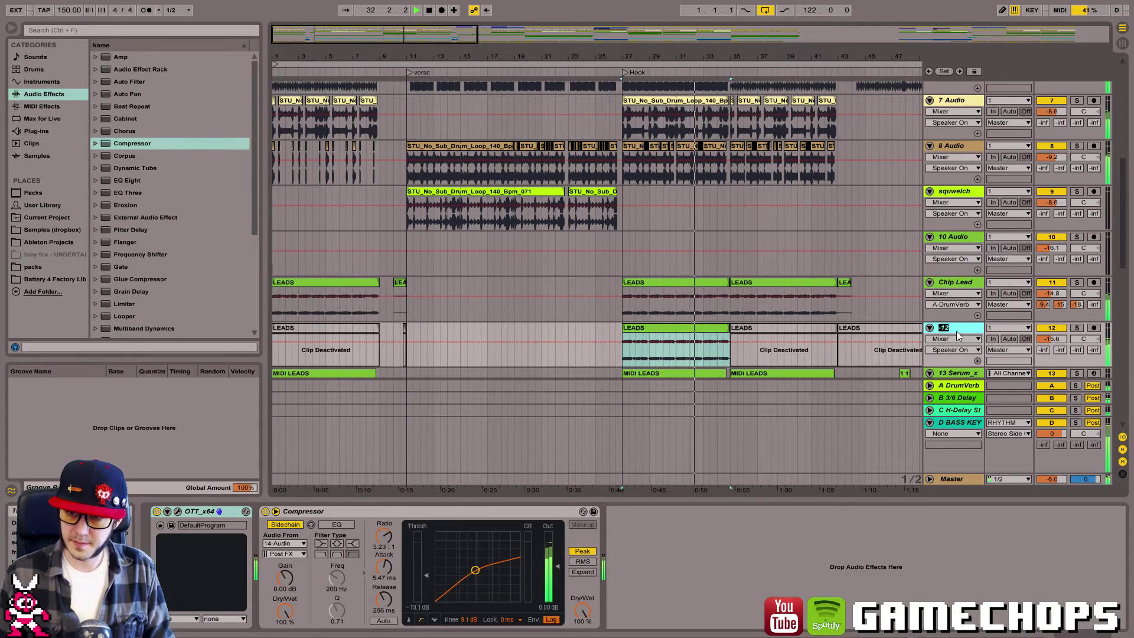
text(Chip -21)
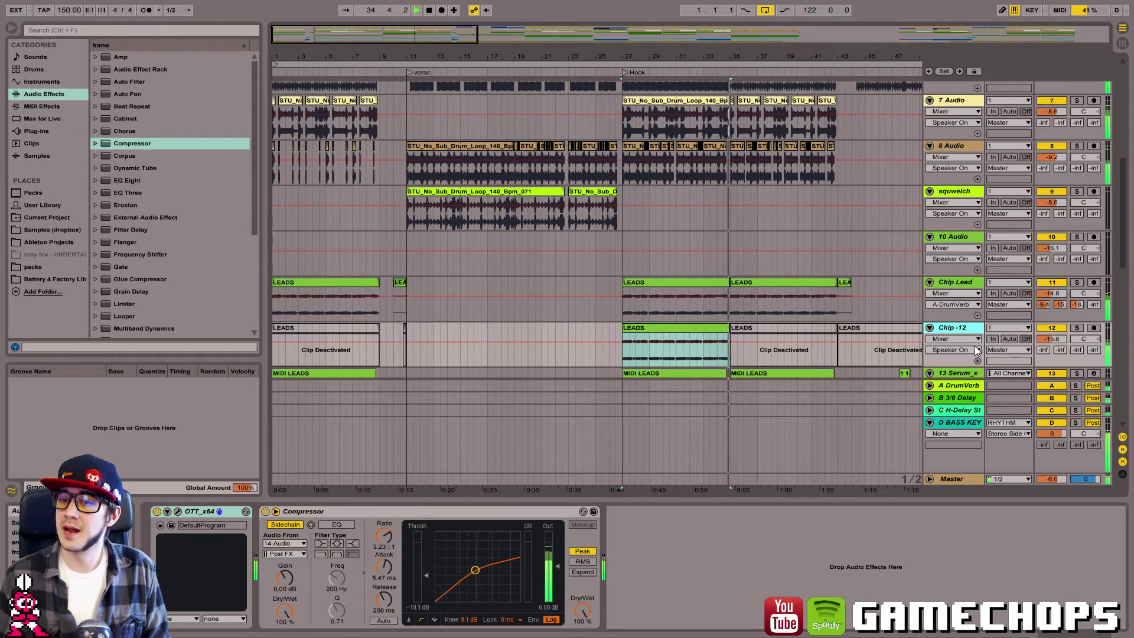
click(1077, 327)
drag(1044, 350, 1044, 266)
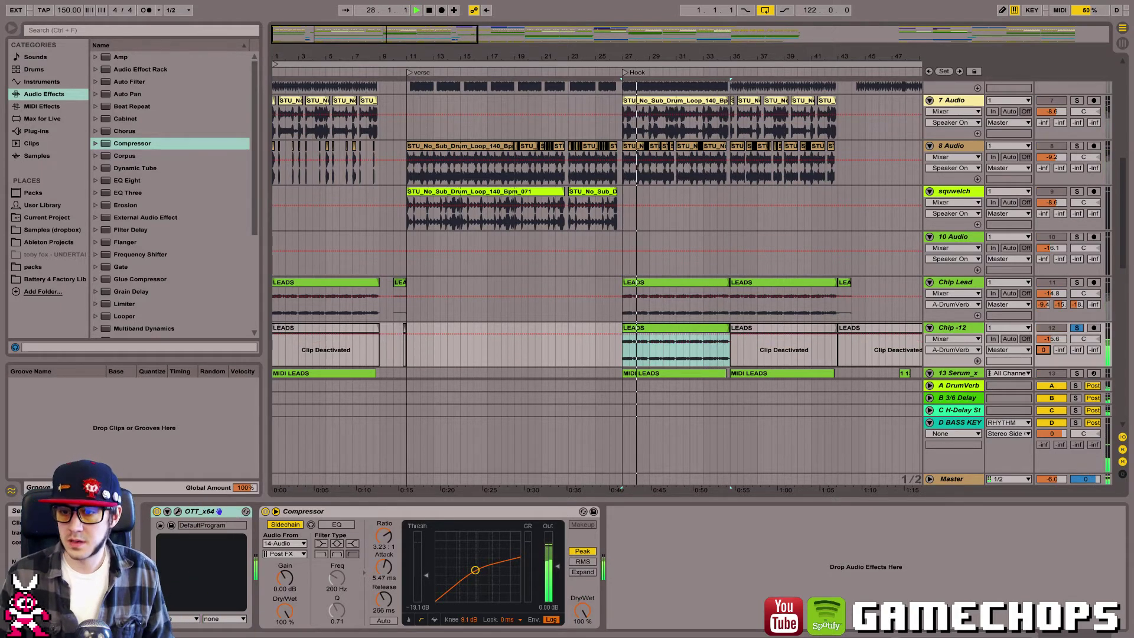
drag(1044, 350, 1044, 361)
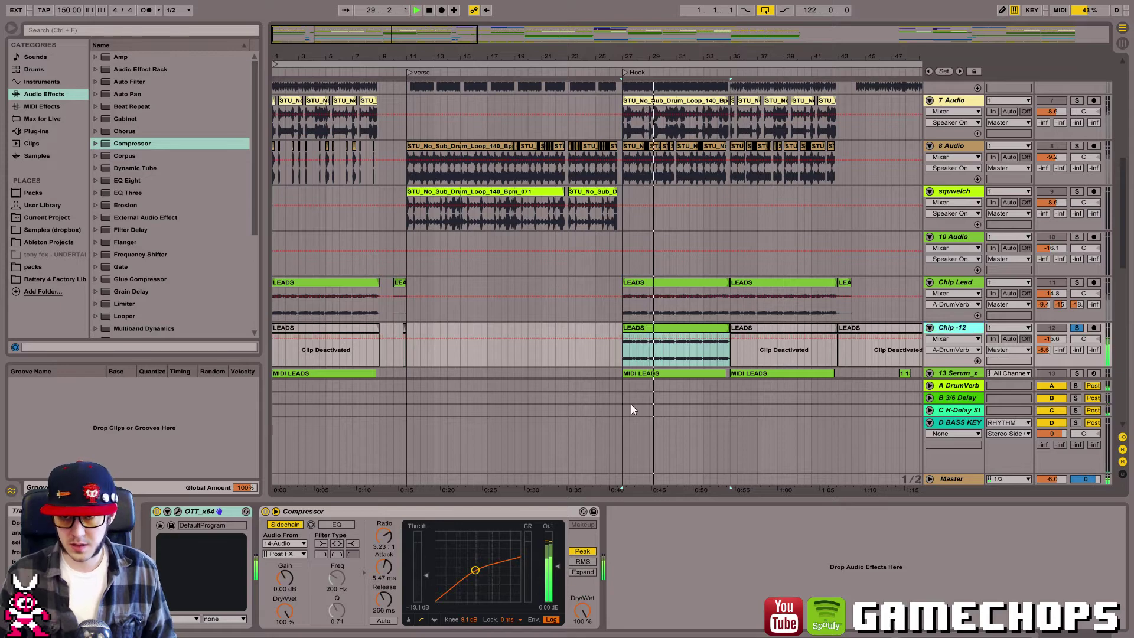
Inspect the OTT multiband compressor settings on the Chip -12 track and close its window.
double_click(668, 328)
key(shift+Tab)
click(177, 511)
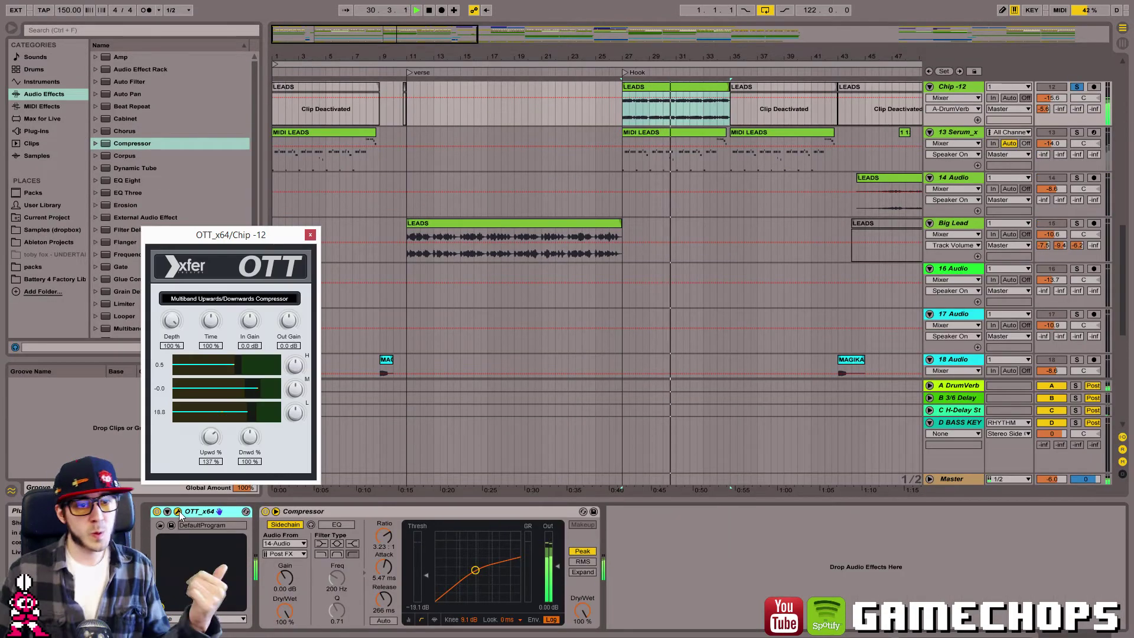
click(177, 511)
Add FabFilter Pro-Q 2 after the Compressor on the Chip -12 track and apply a low cut at about 150 Hz.
click(36, 130)
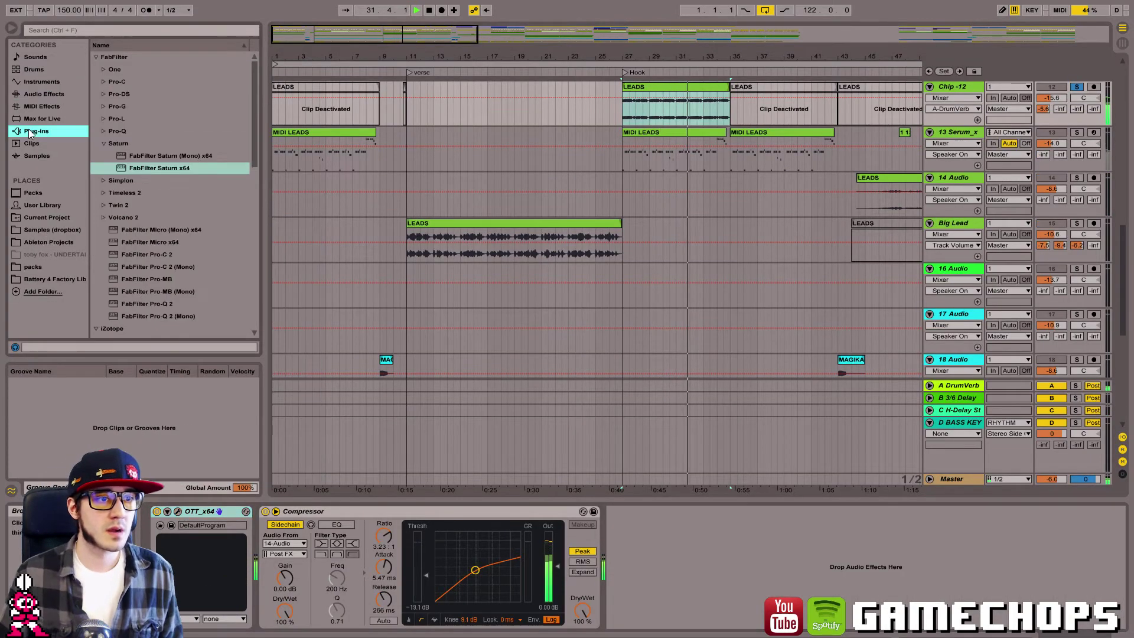
click(81, 26)
text(pro-q)
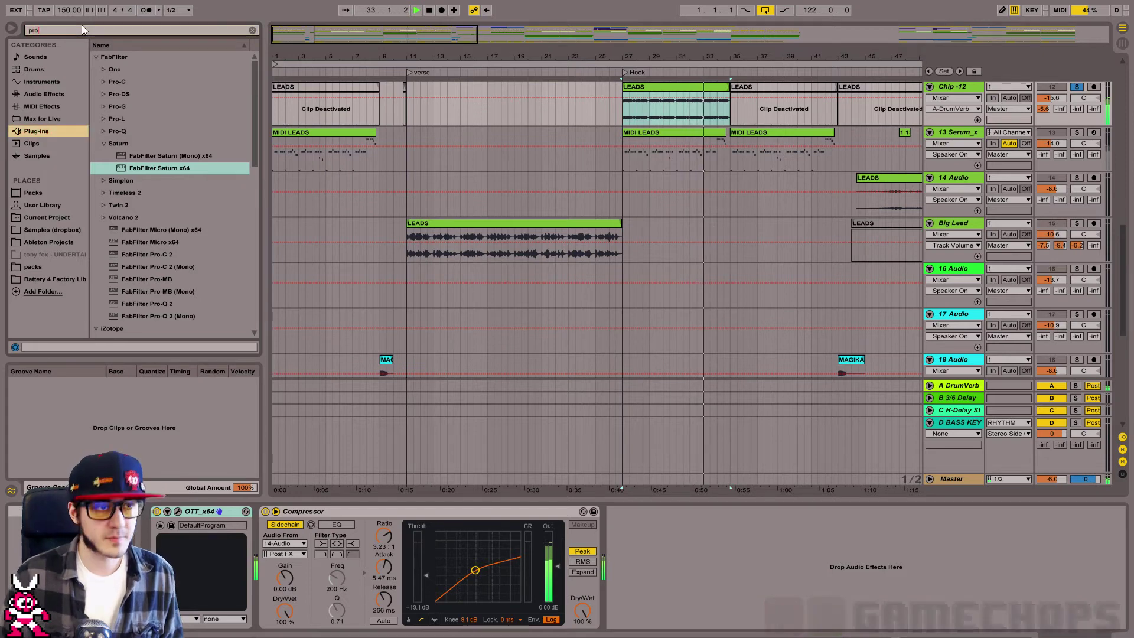
click(158, 81)
drag(158, 81, 691, 567)
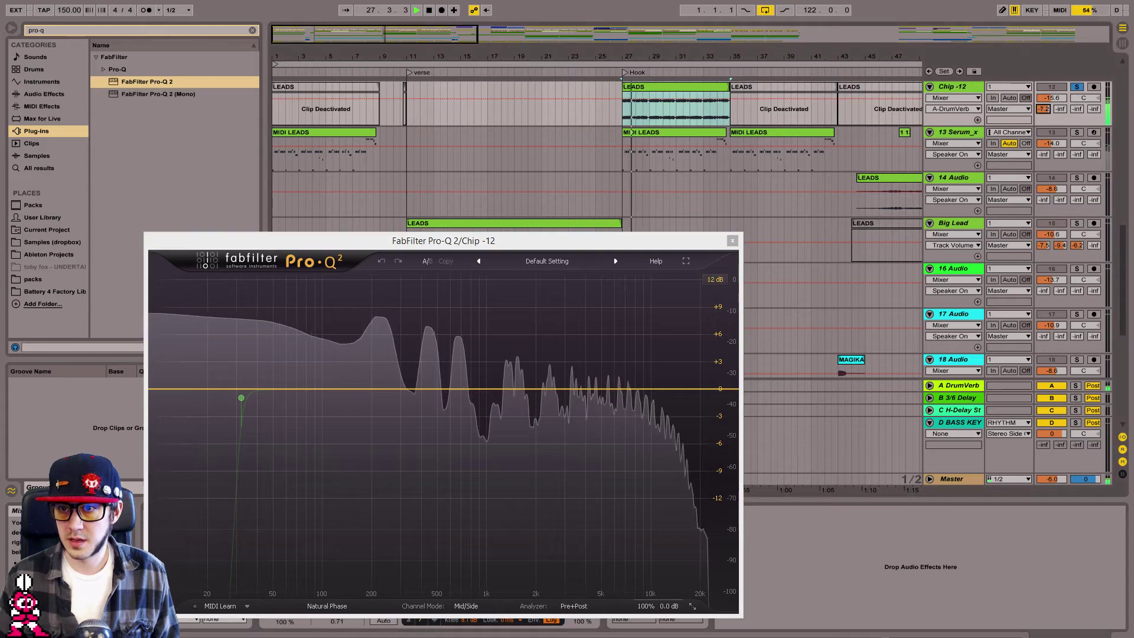
drag(232, 399, 351, 394)
drag(663, 243, 752, 89)
Adjust the high and mid band gains in OTT on the Chip -12 track and close its plug-in windows.
click(178, 512)
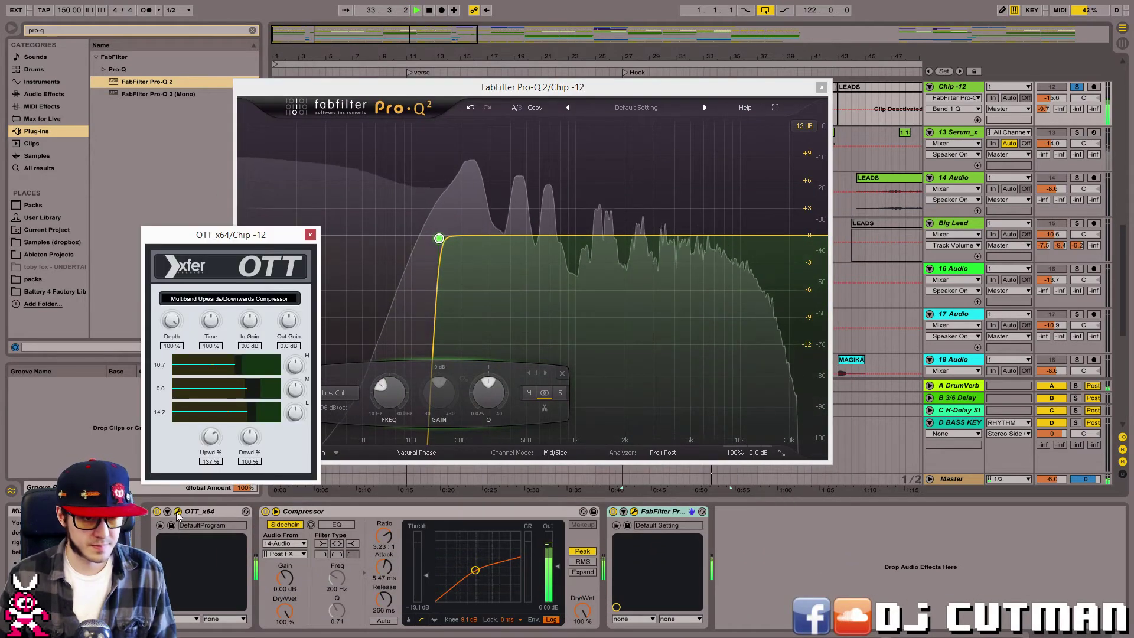
click(295, 368)
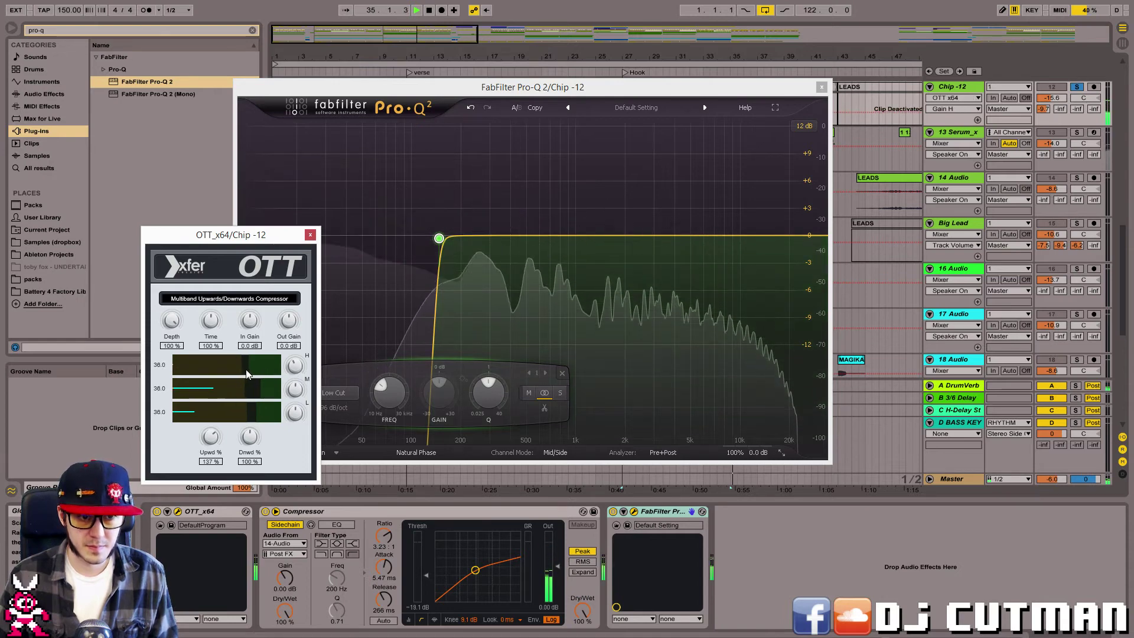
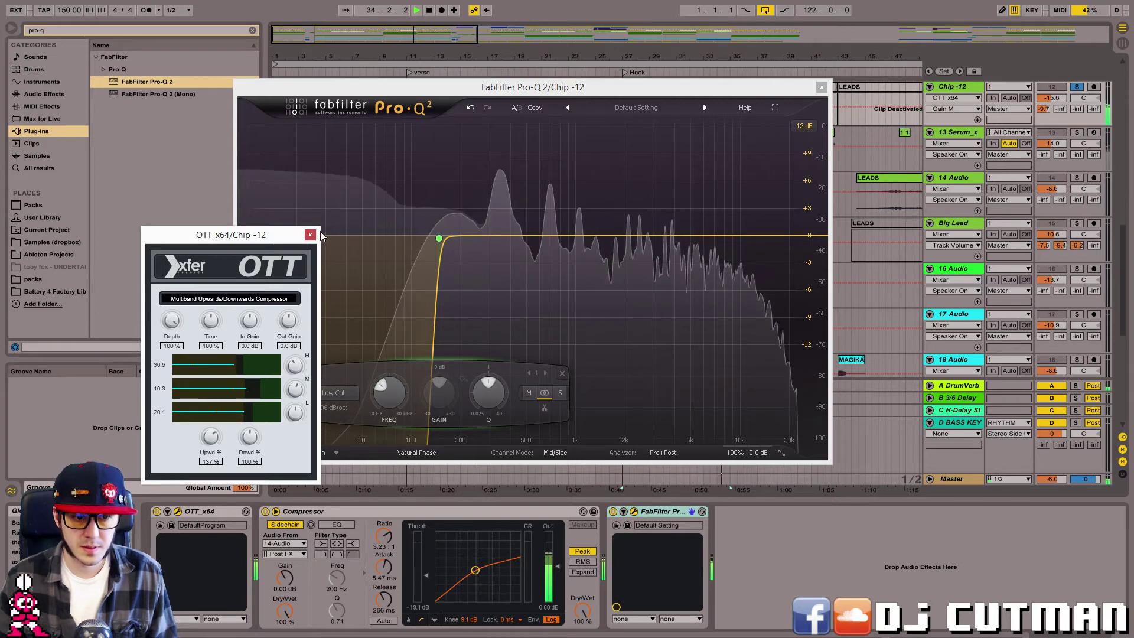
click(822, 88)
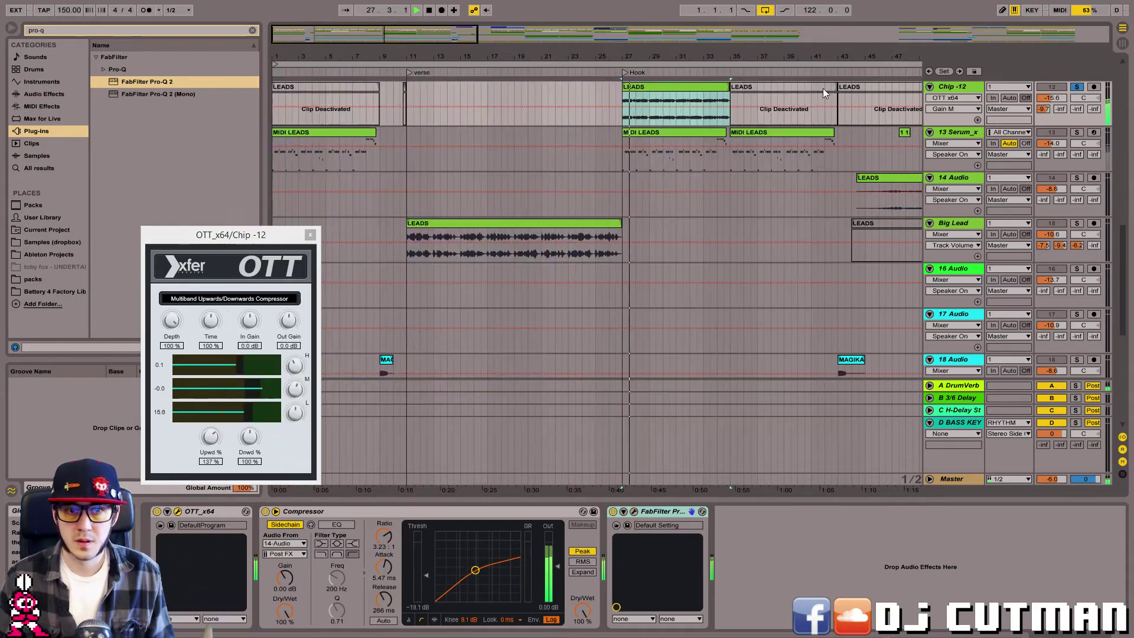
click(311, 236)
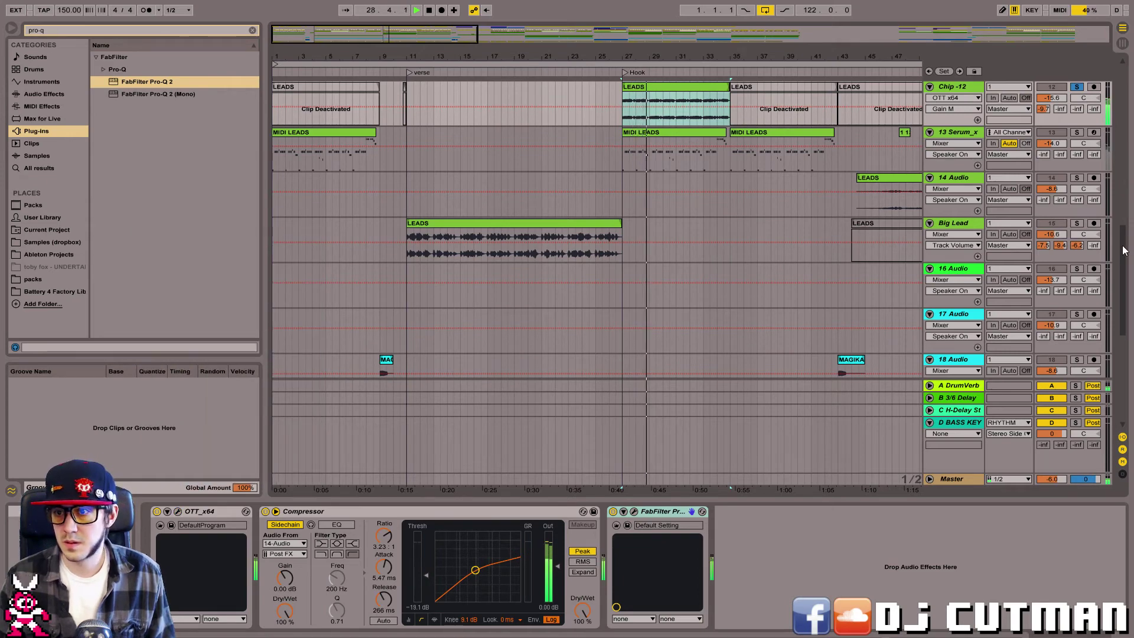
Solo Chip Lead together with Chip -12 and inspect the Pro-Q 2 curve at the end of Chip Lead's effects chain.
drag(1123, 251, 1118, 199)
click(1077, 171)
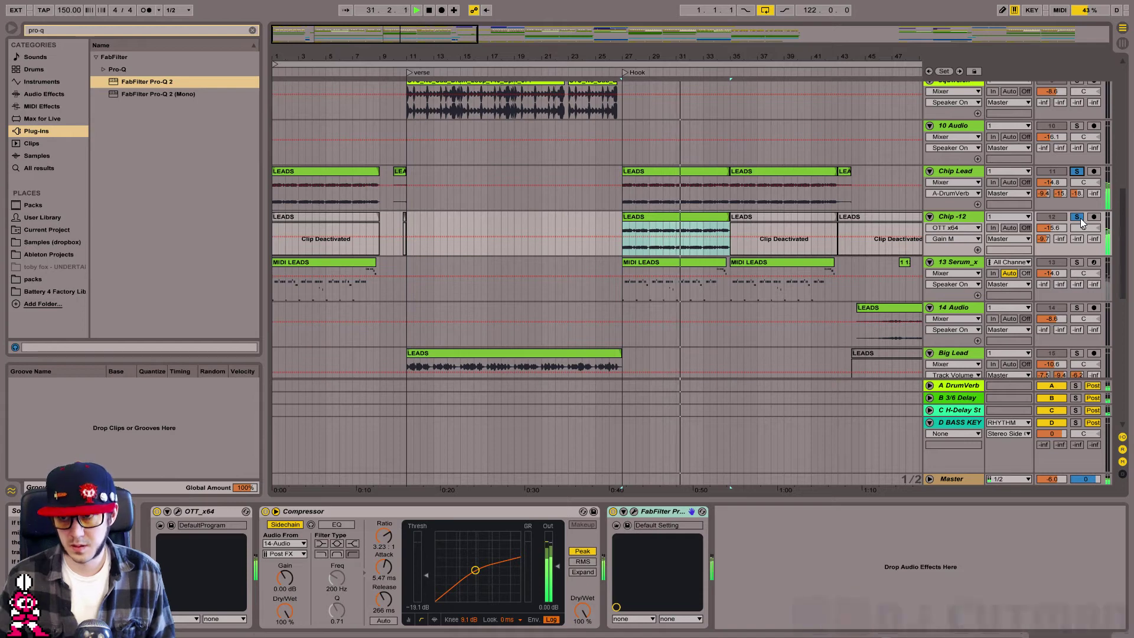
click(956, 171)
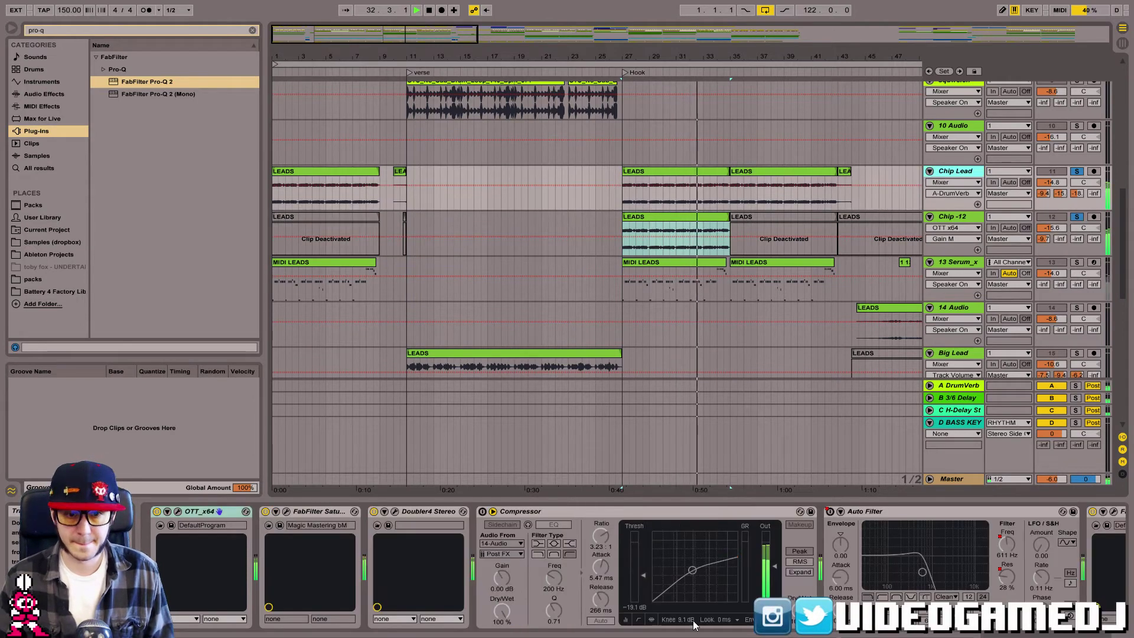
drag(983, 633, 999, 633)
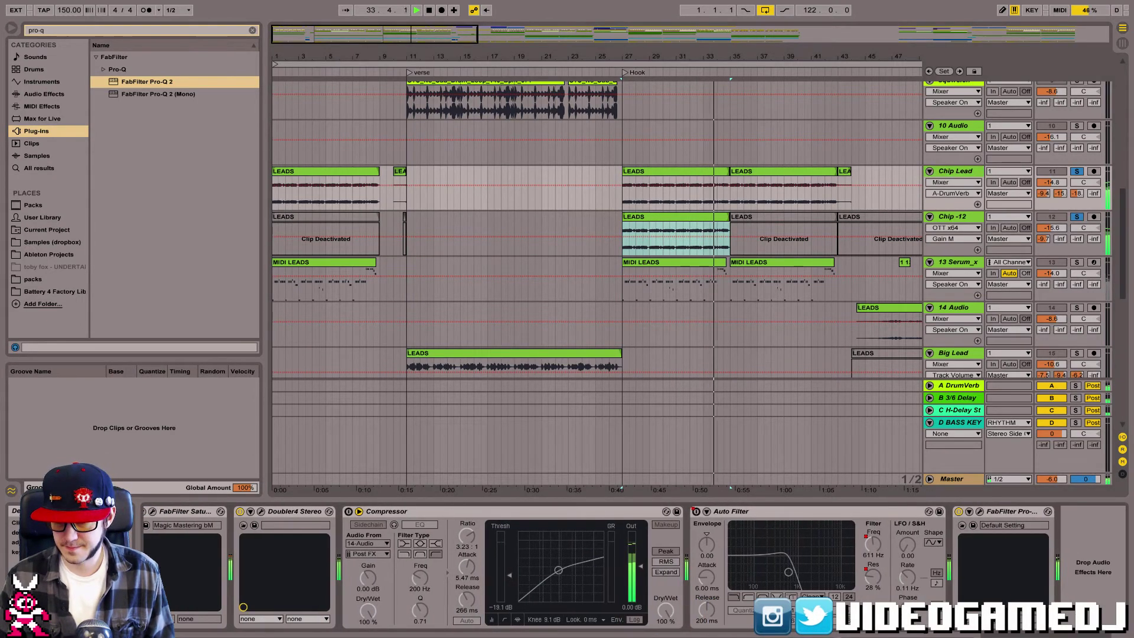
click(981, 512)
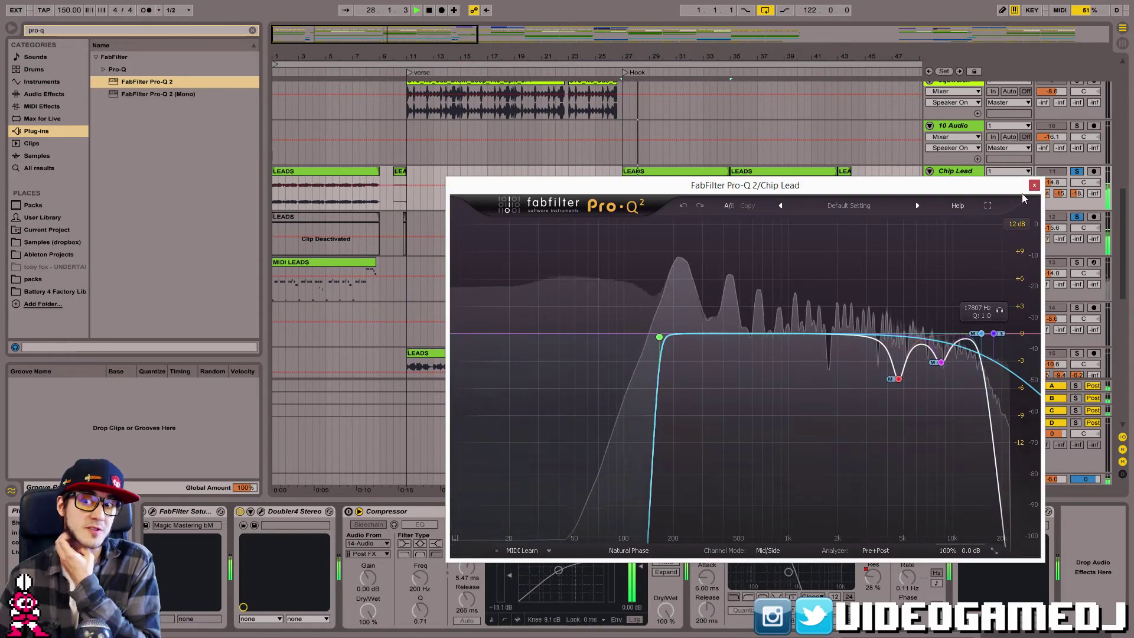
click(1034, 185)
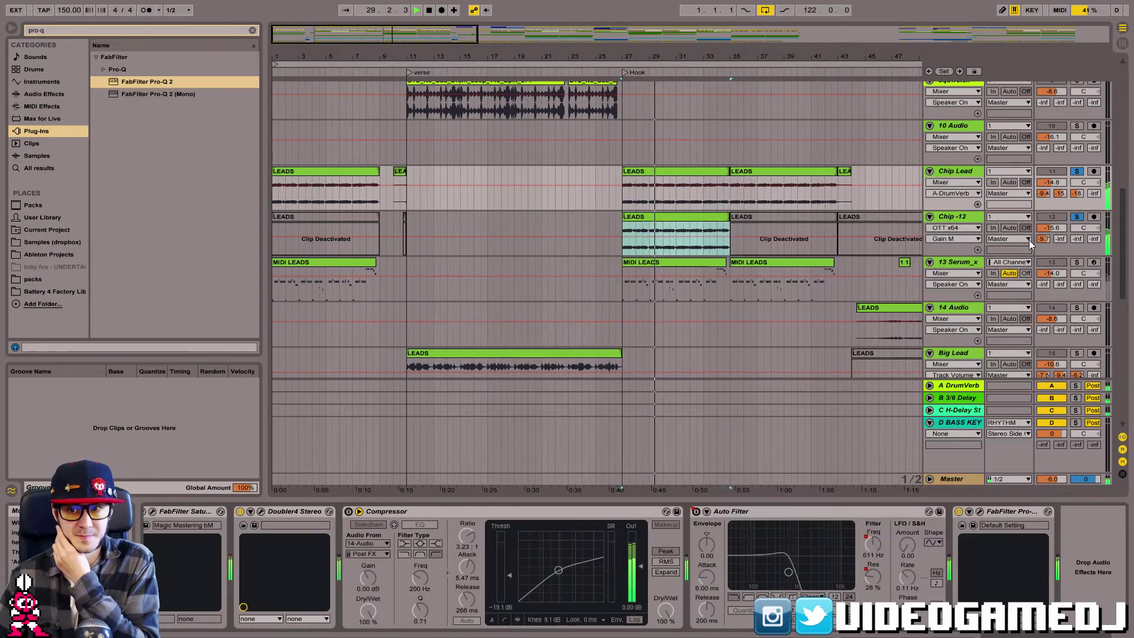
Solo the Serum track, select its MIDI LEADS clip in the Hook section and check its Serum instrument.
click(1078, 263)
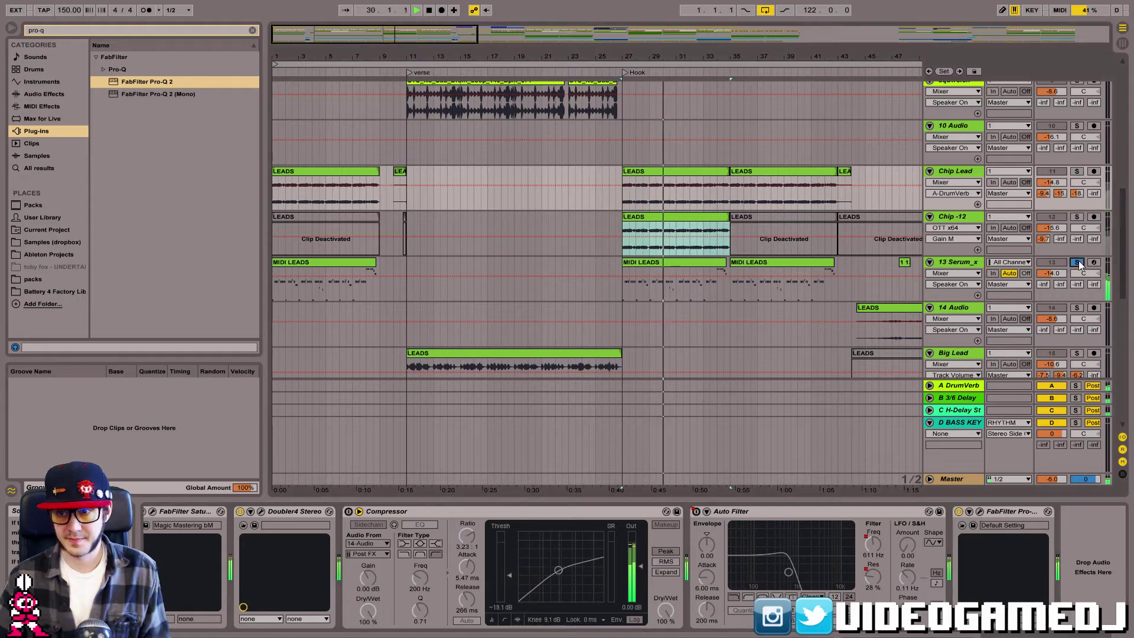
click(713, 263)
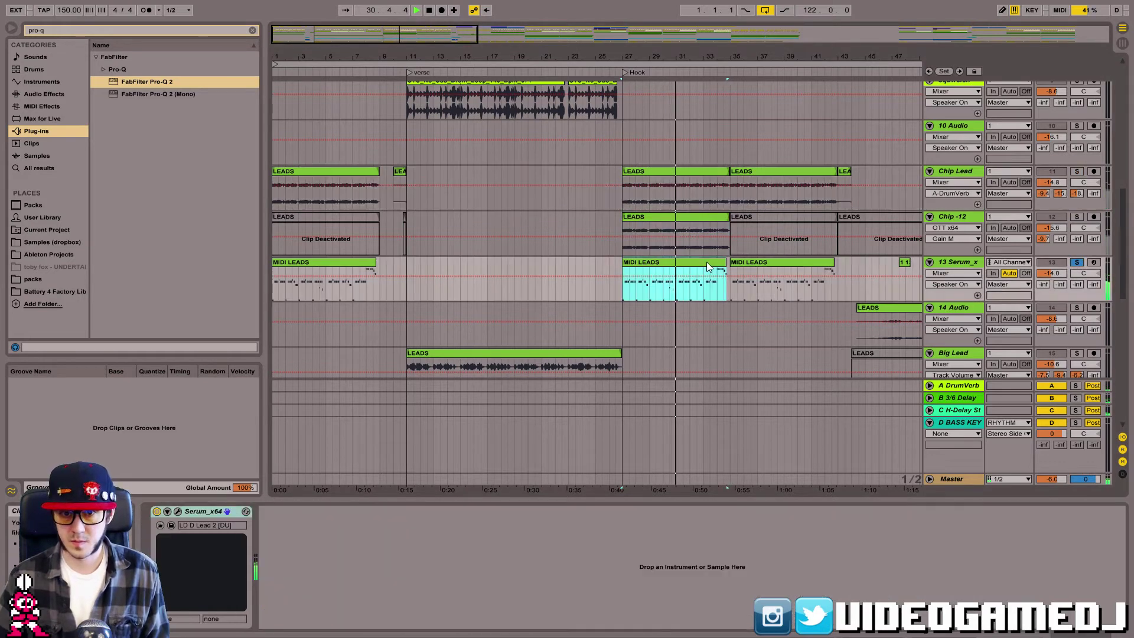
click(177, 512)
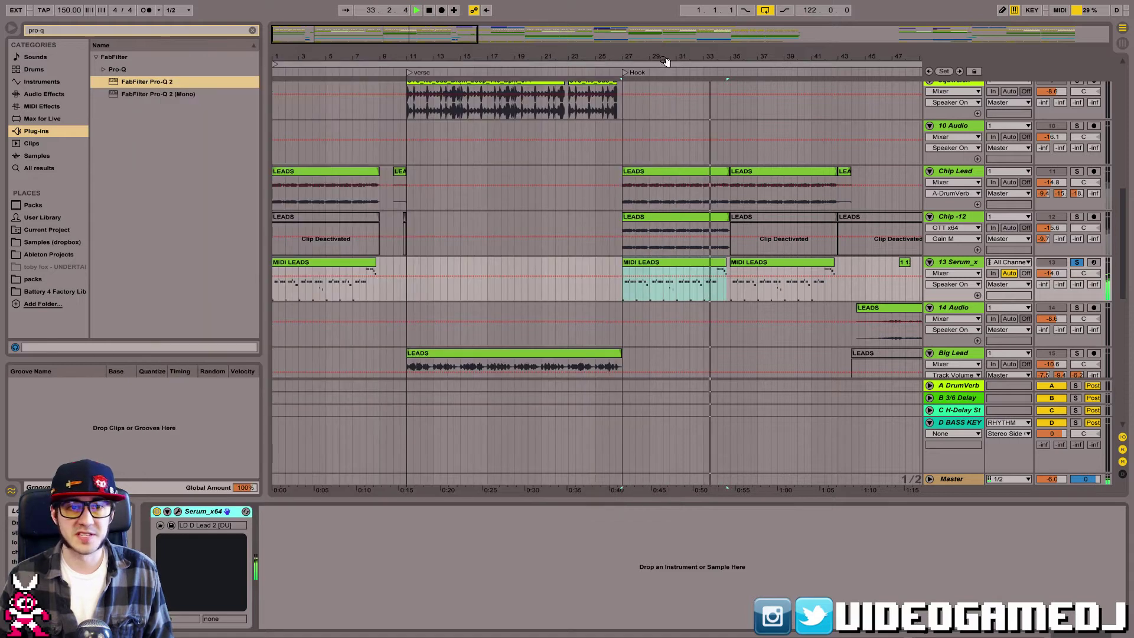
click(177, 512)
Add FabFilter Pro-Q 2 after Serum on the soloed track and enable a low cut at about 131 Hz.
drag(144, 86, 466, 602)
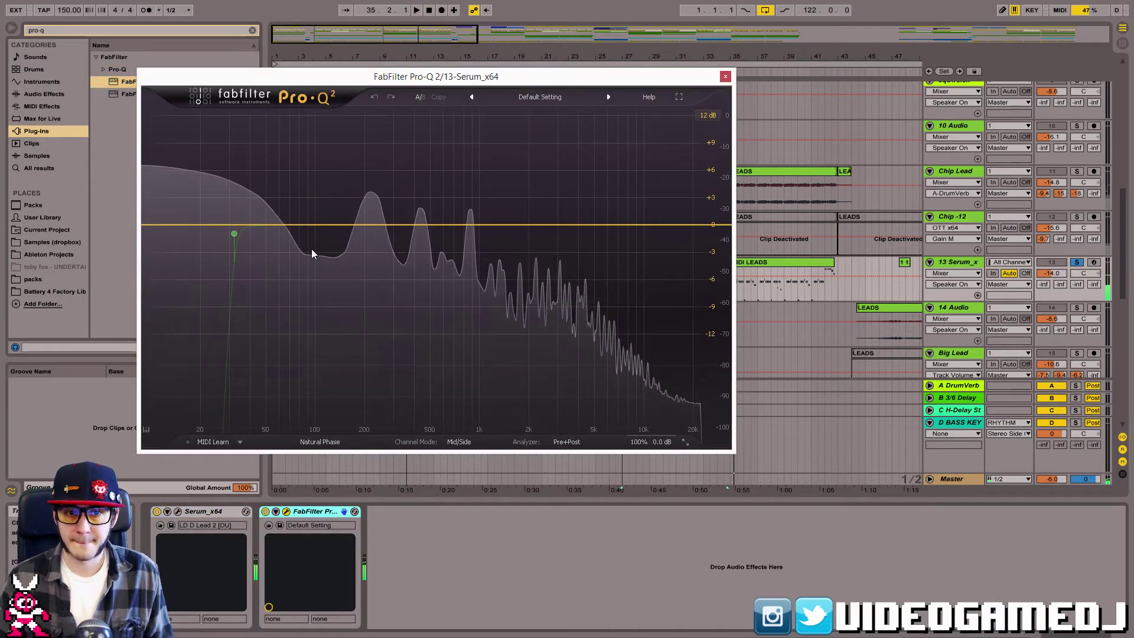
click(306, 225)
drag(310, 226, 332, 226)
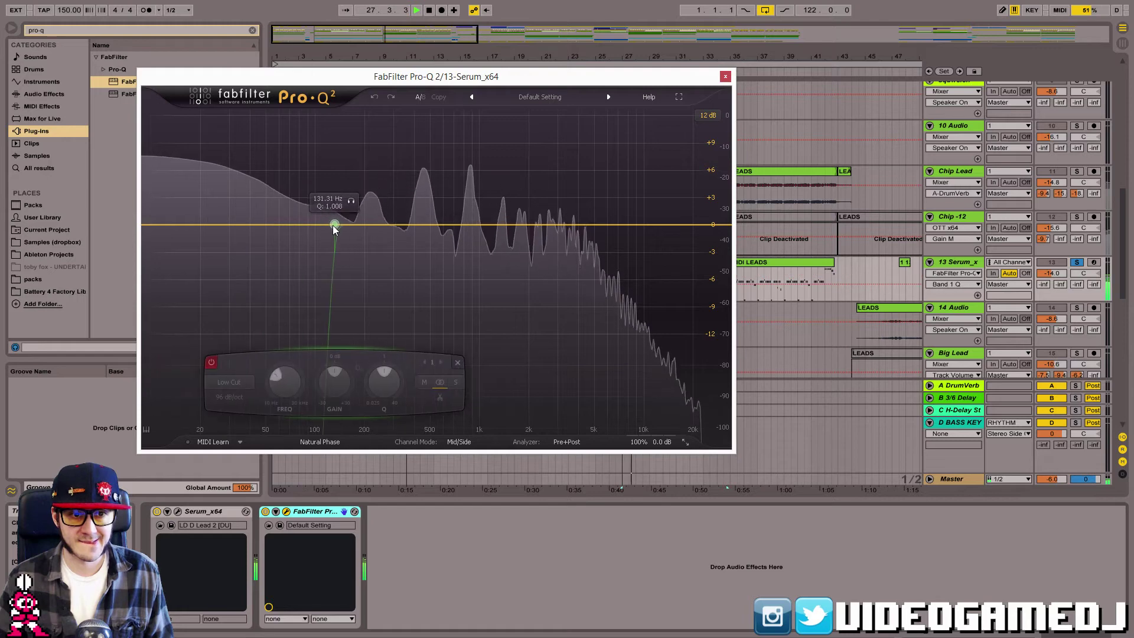
click(219, 362)
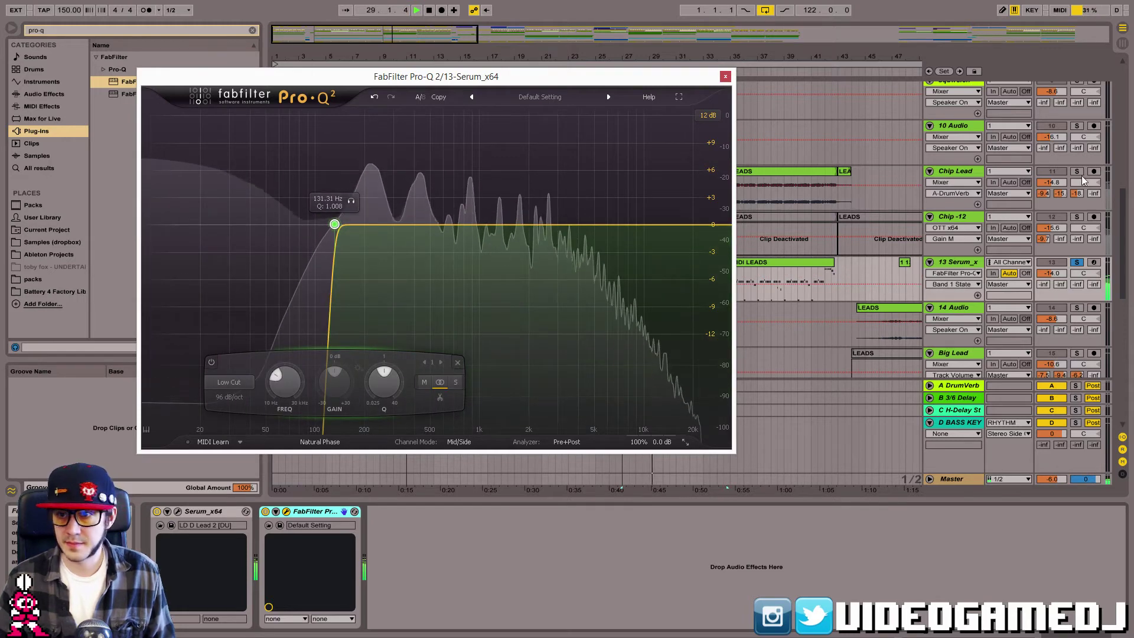
Add Chip Lead and Chip -12 to the solo, adjust a second band in the Serum track's Pro-Q 2 and close it.
ctrl+click(1077, 217)
ctrl+click(1077, 171)
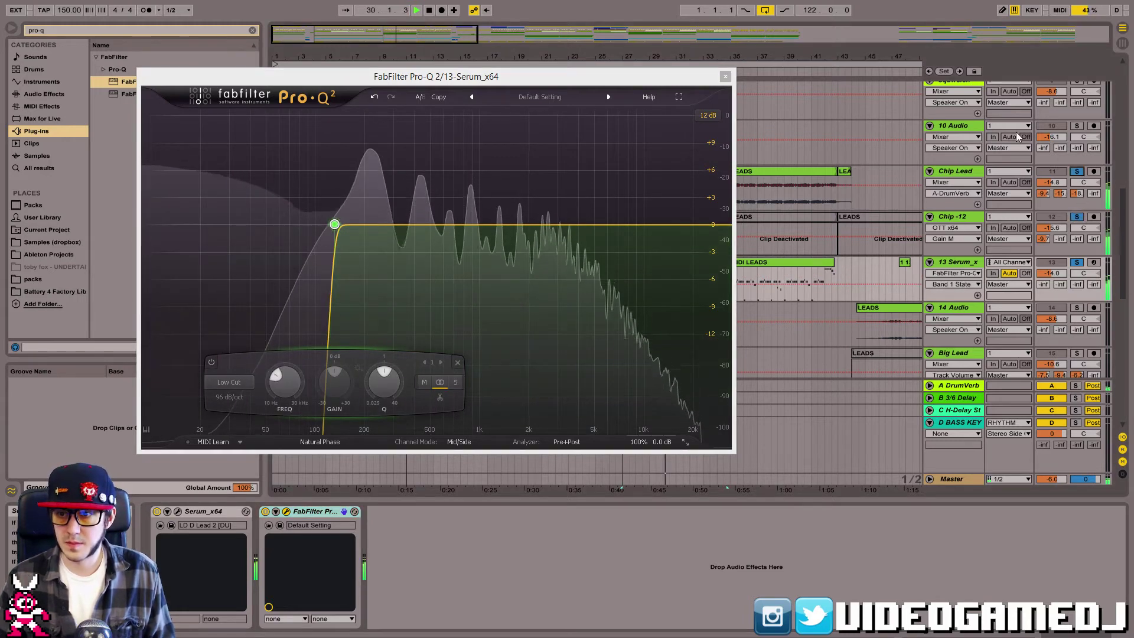
drag(519, 225, 609, 119)
click(725, 76)
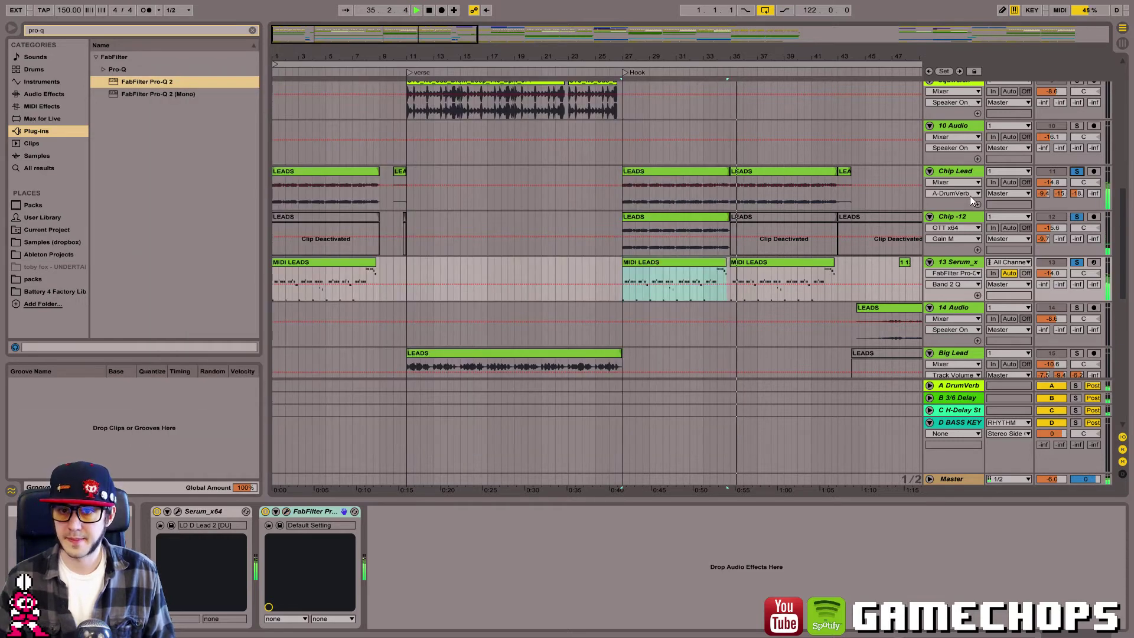
Group the Chip Lead, Chip -12 and Serum tracks and name the group LEAD.
click(958, 174)
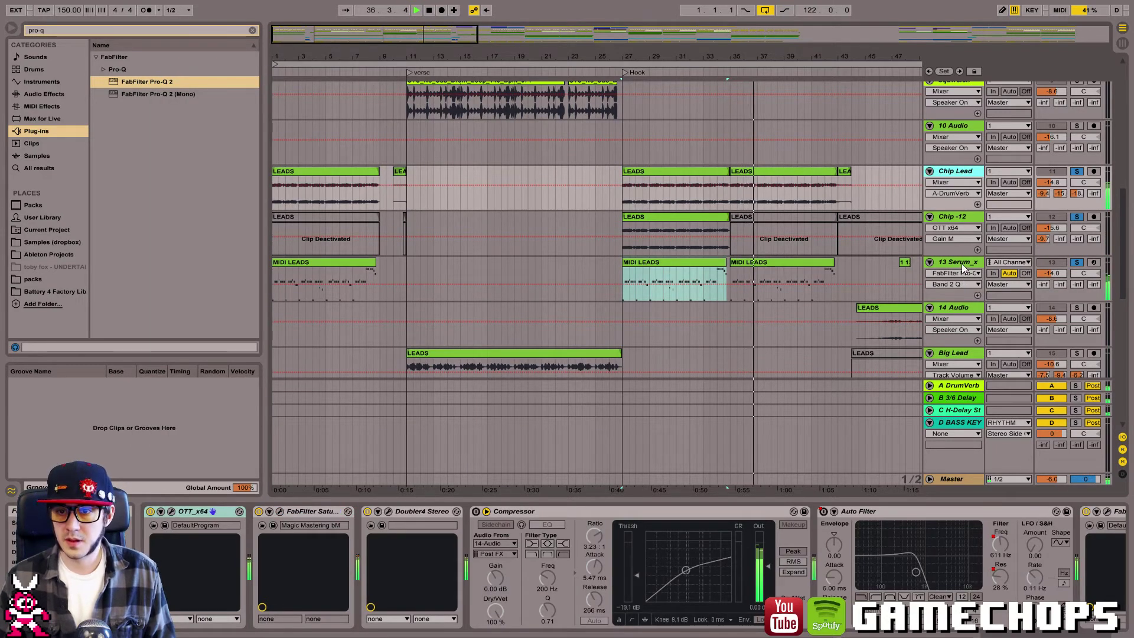
right_click(960, 263)
click(1022, 361)
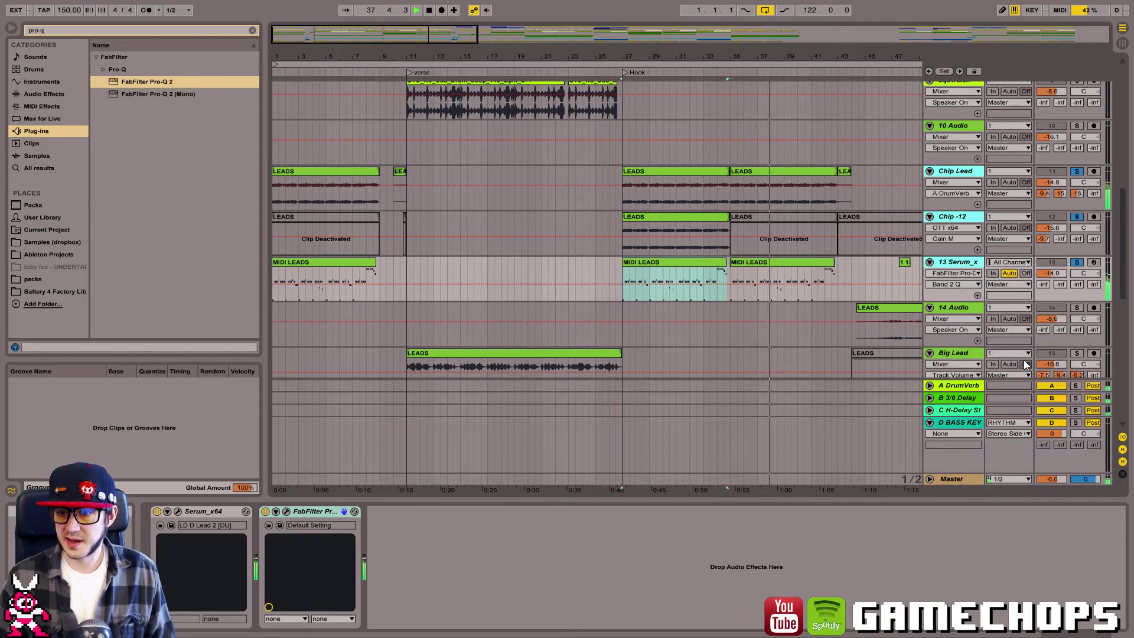
click(951, 172)
key(ctrl+r)
text(LEAD)
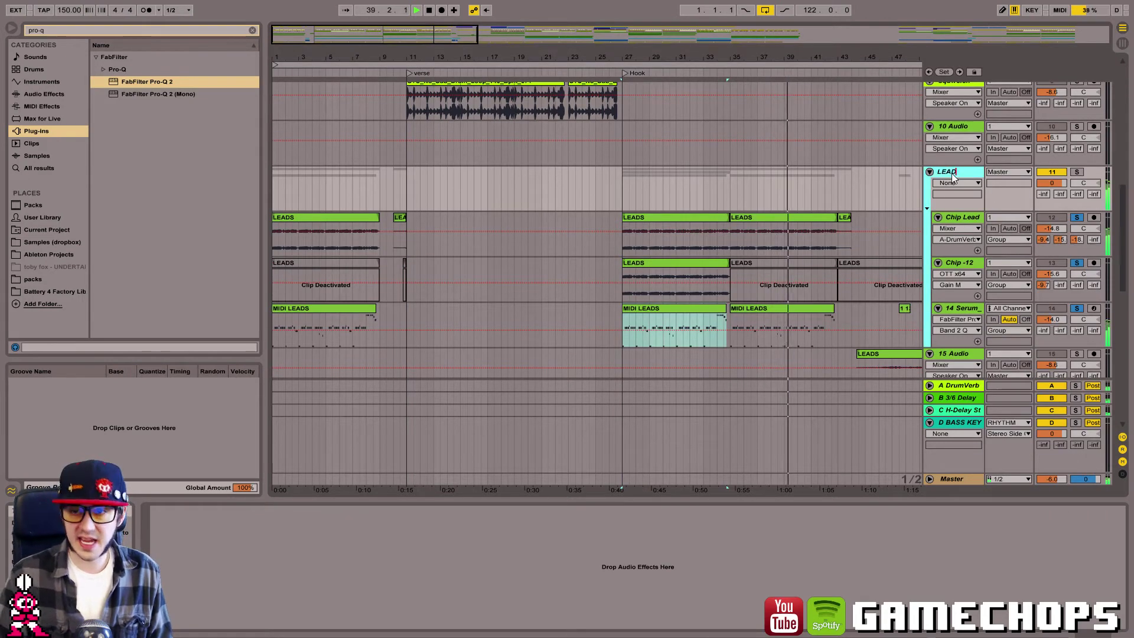
key(Return)
Rename the Serum track inside the LEAD group as Serum Layer.
click(961, 309)
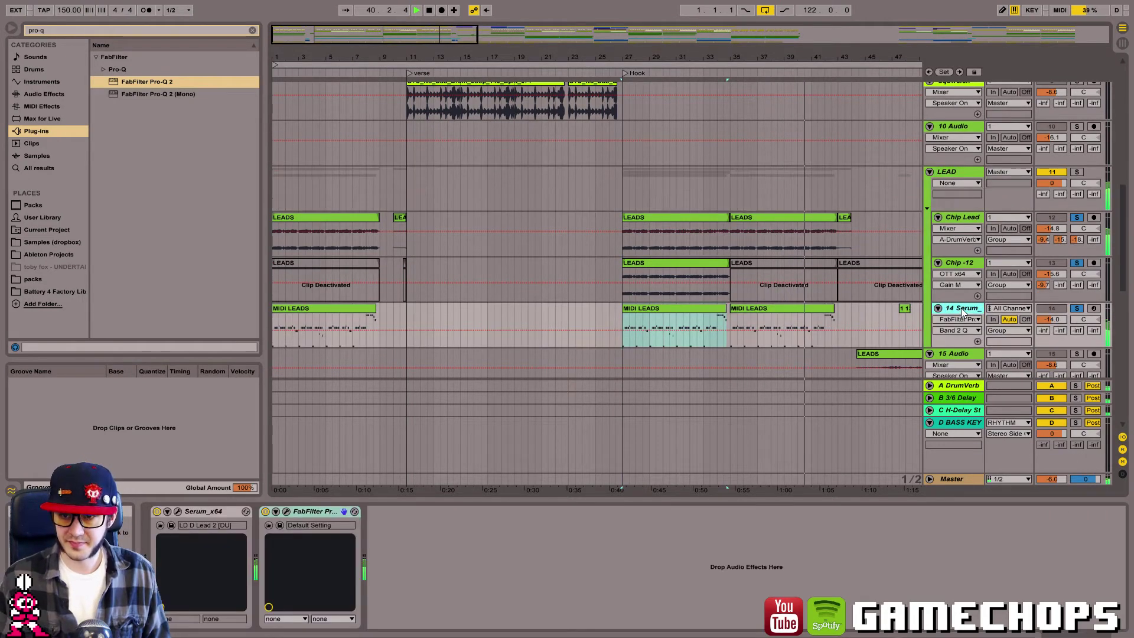
key(ctrl+r)
text(Serum Layer)
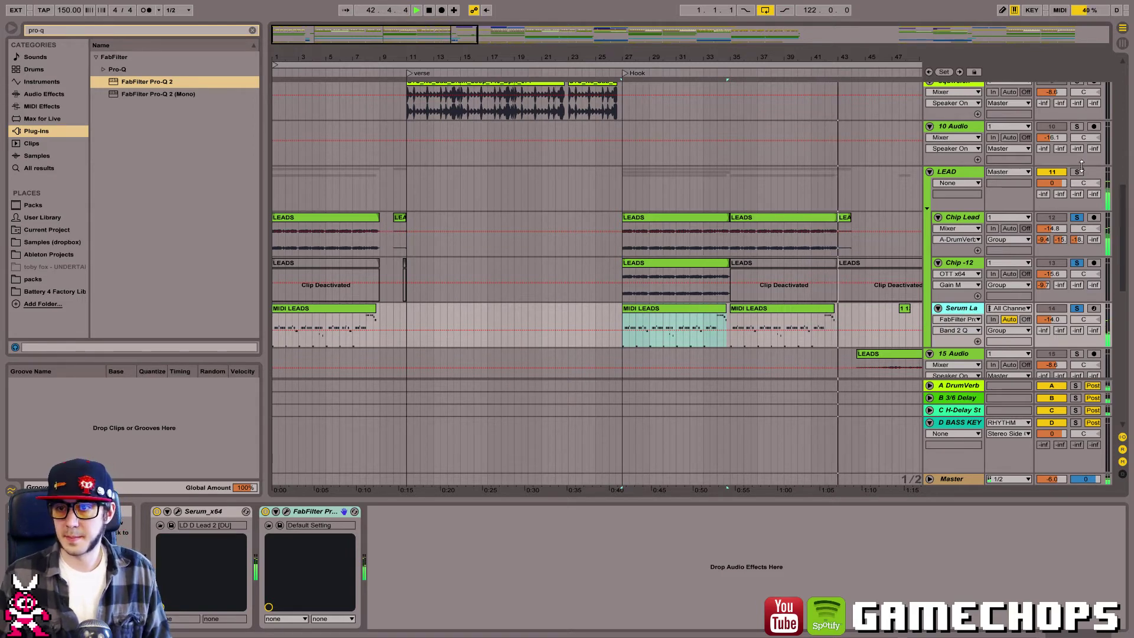
Take the three lead tracks out of solo and play the full mix from the start of the Hook section.
click(1073, 165)
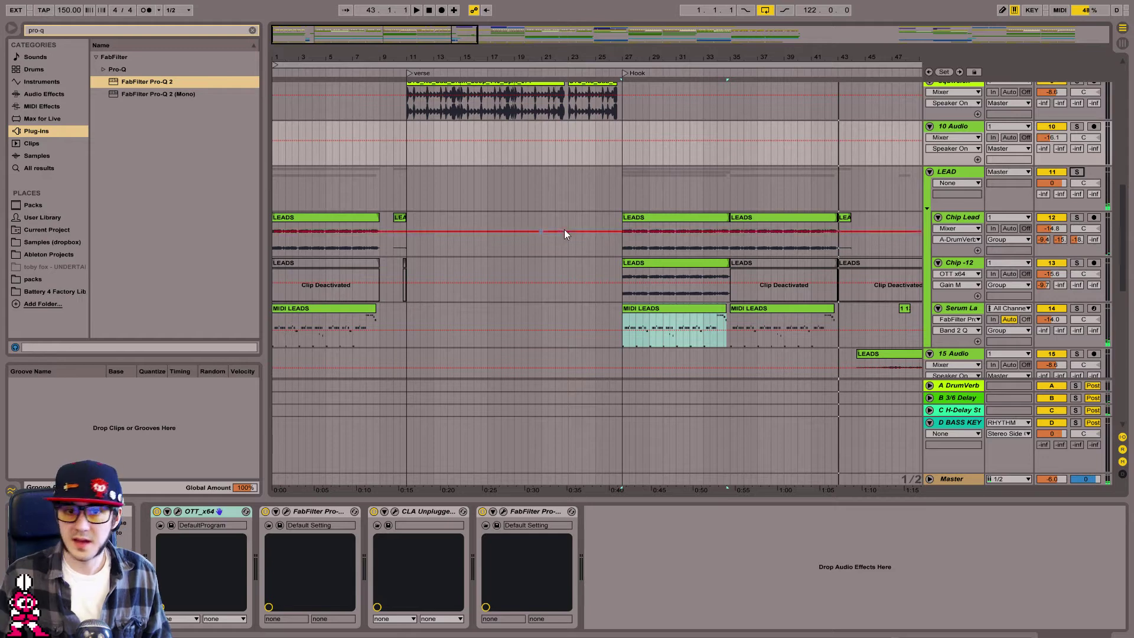
click(614, 231)
key(space)
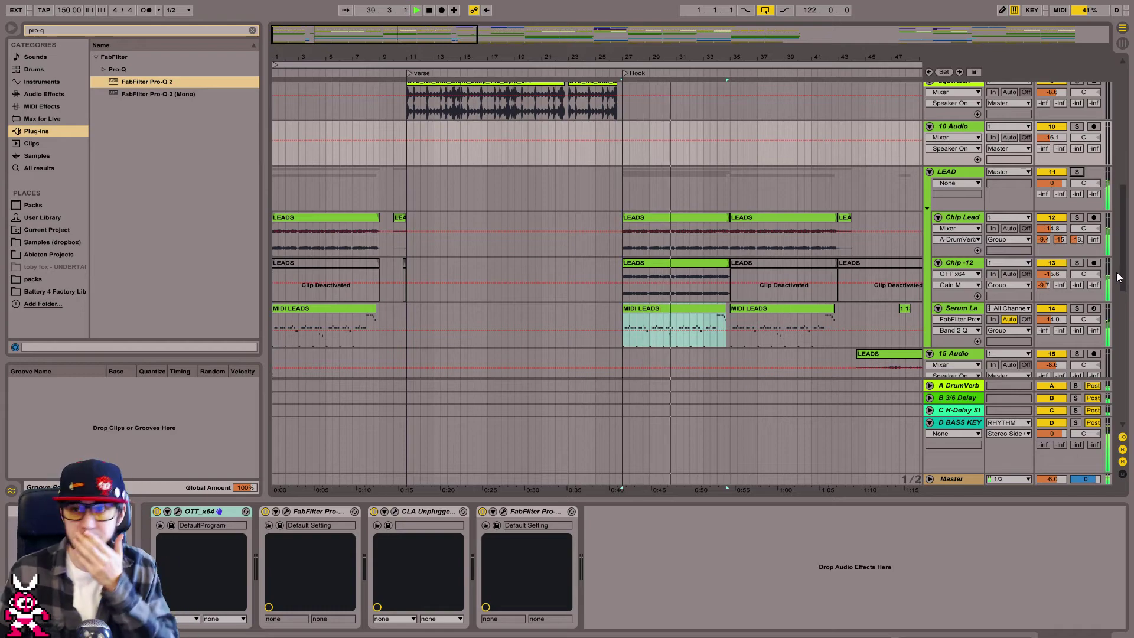
Inspect the Pro-Q 2 and Pro-MB settings on the RHYTHM group and close their windows.
drag(1122, 275, 1132, 353)
click(963, 334)
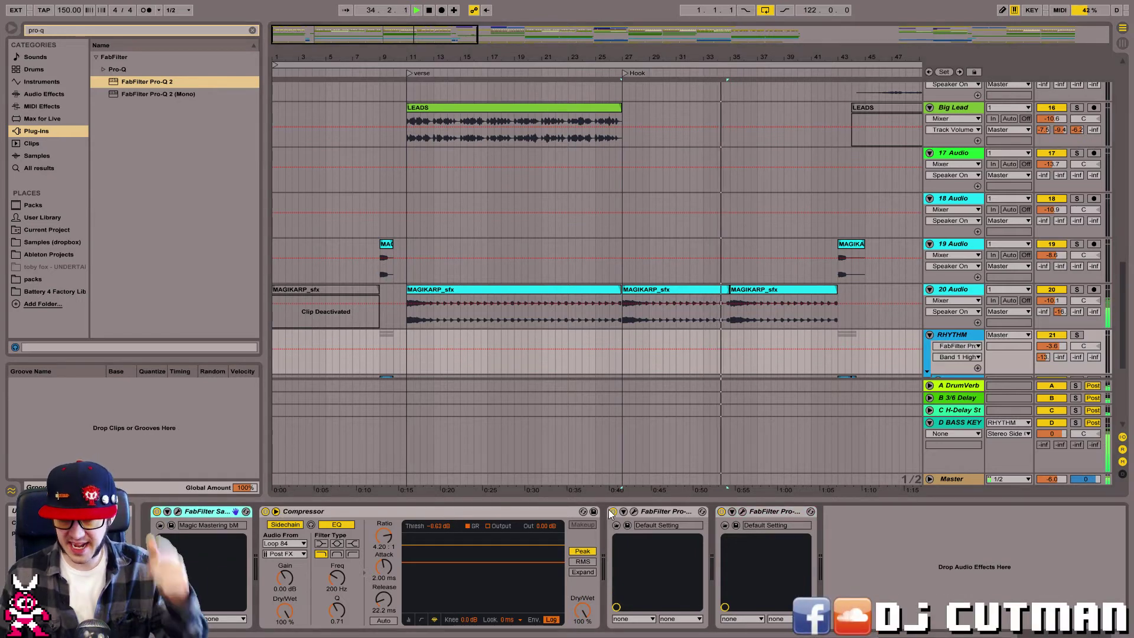
click(635, 511)
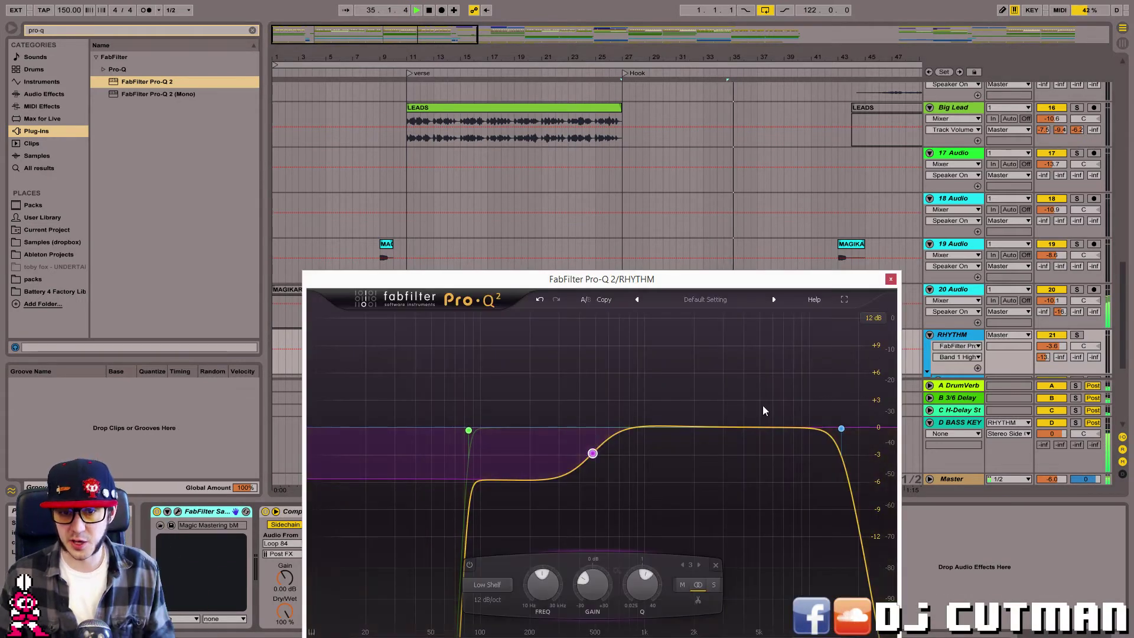
click(890, 279)
click(743, 511)
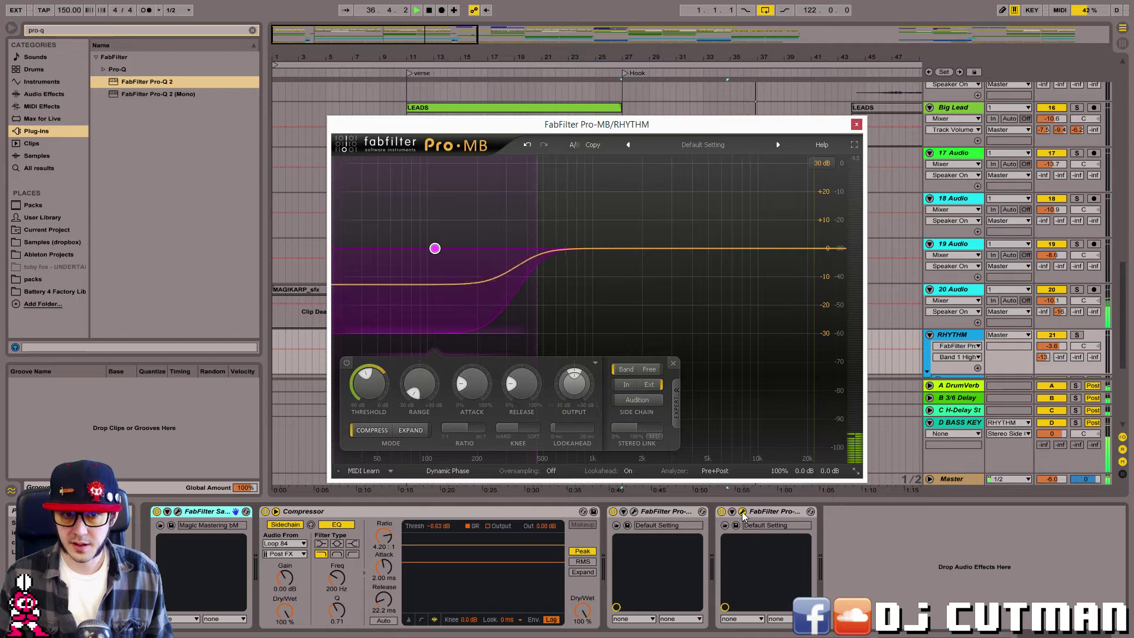
click(743, 512)
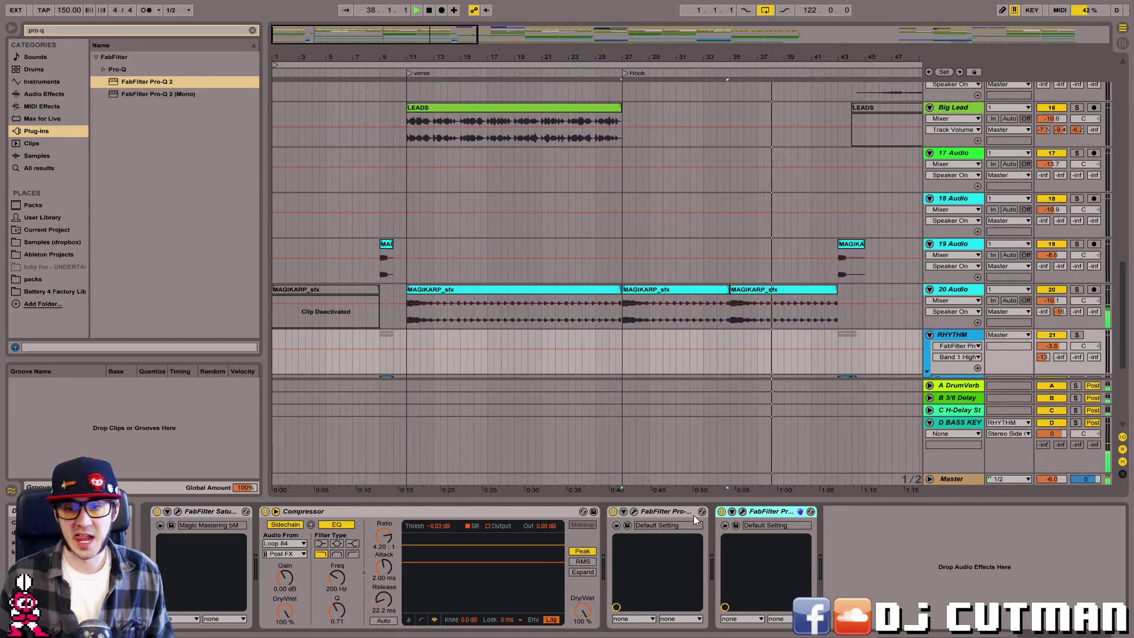
Solo the LEAD group and copy the RHYTHM group's Saturn, Compressor, Pro-Q 2 and Pro-MB chain onto it.
scroll(1108, 253, up, 5)
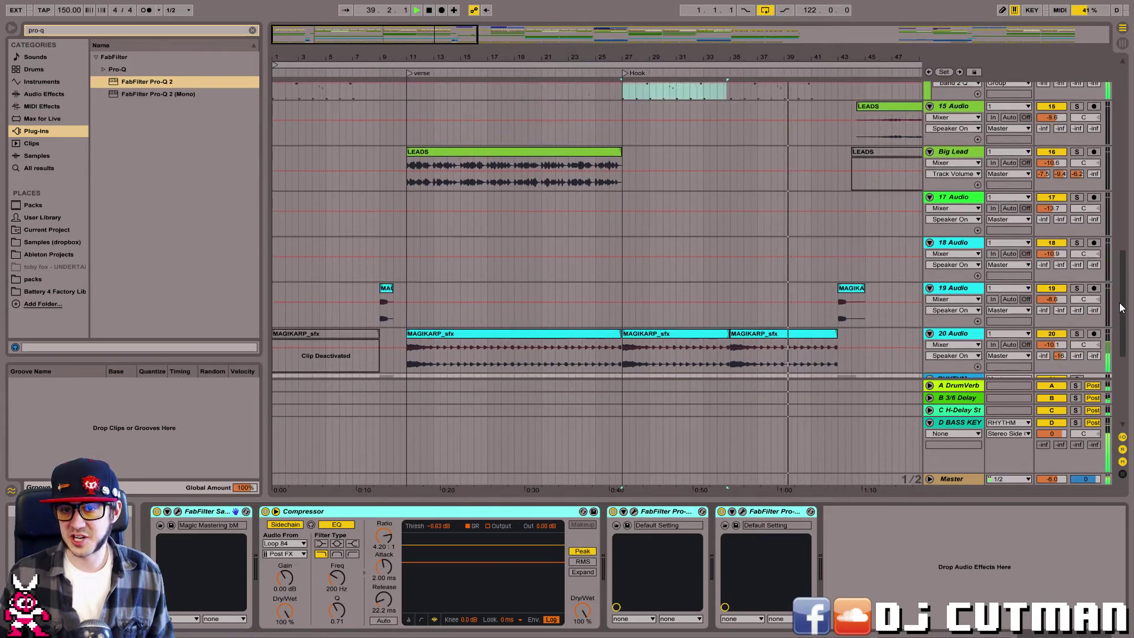
click(1077, 178)
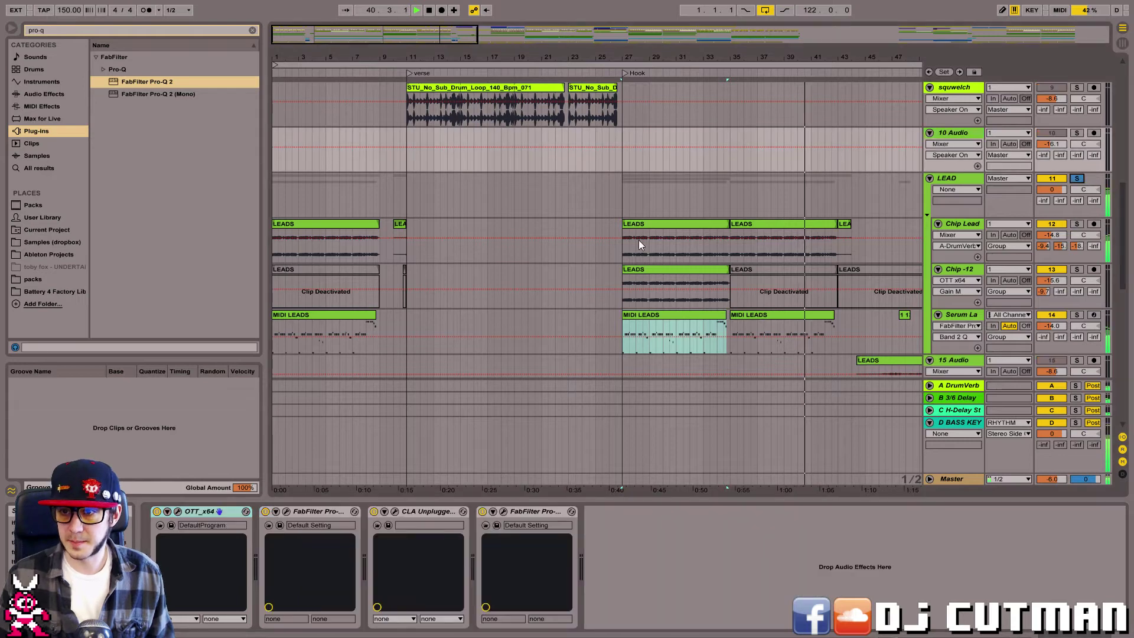
click(617, 209)
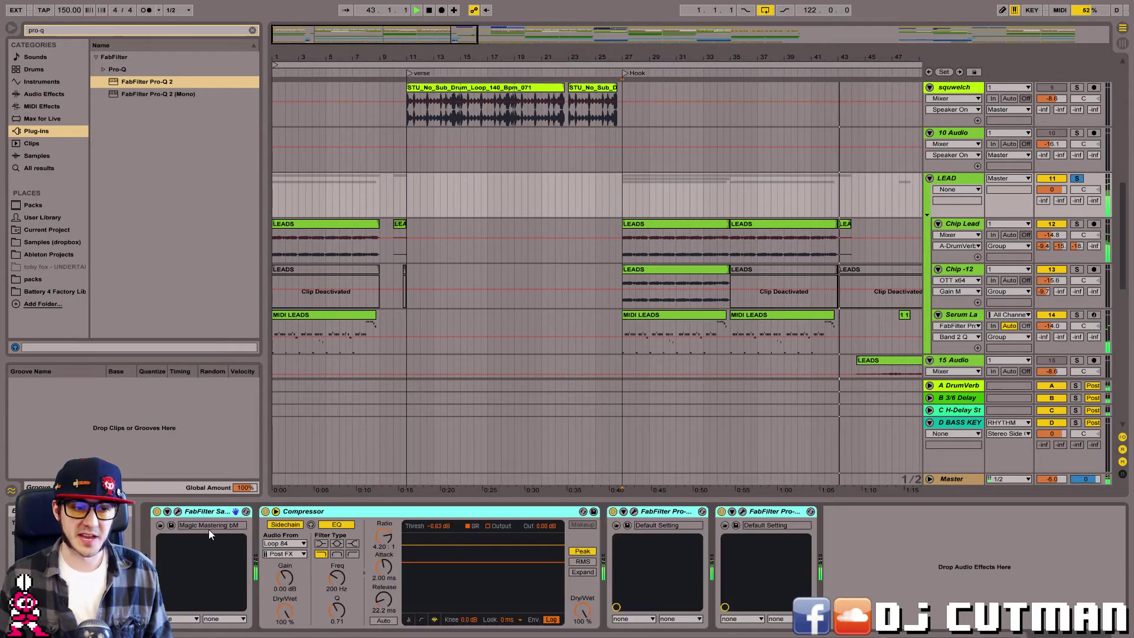
In Saturn on the LEAD group, move the band crossover slightly higher and set the Band 2 level to about +4.44 dB.
click(177, 511)
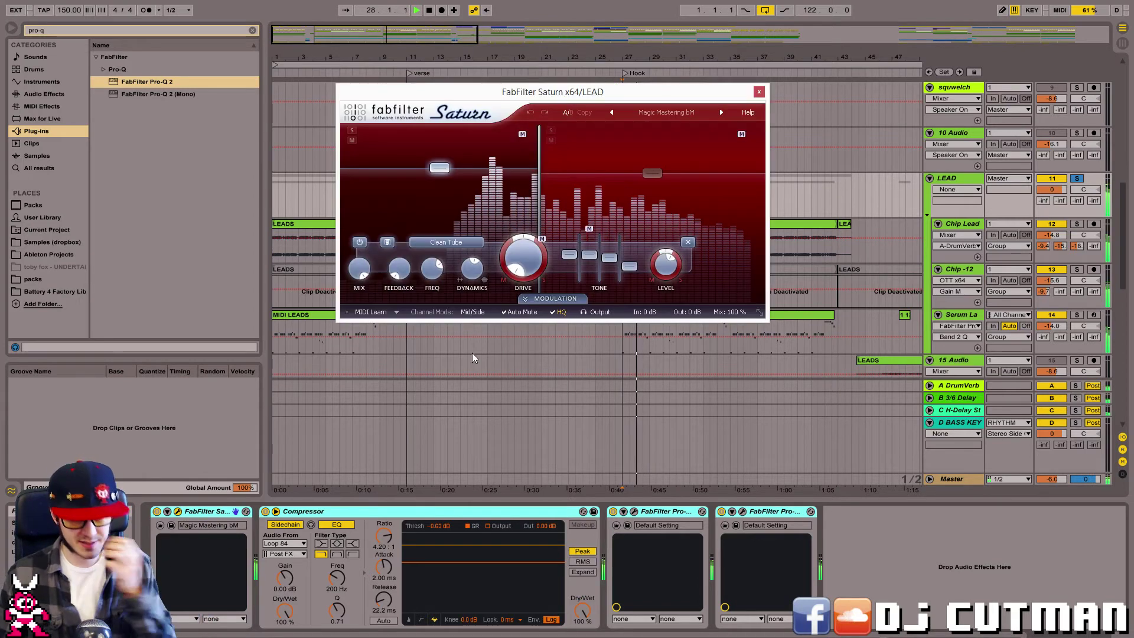
drag(544, 196, 555, 197)
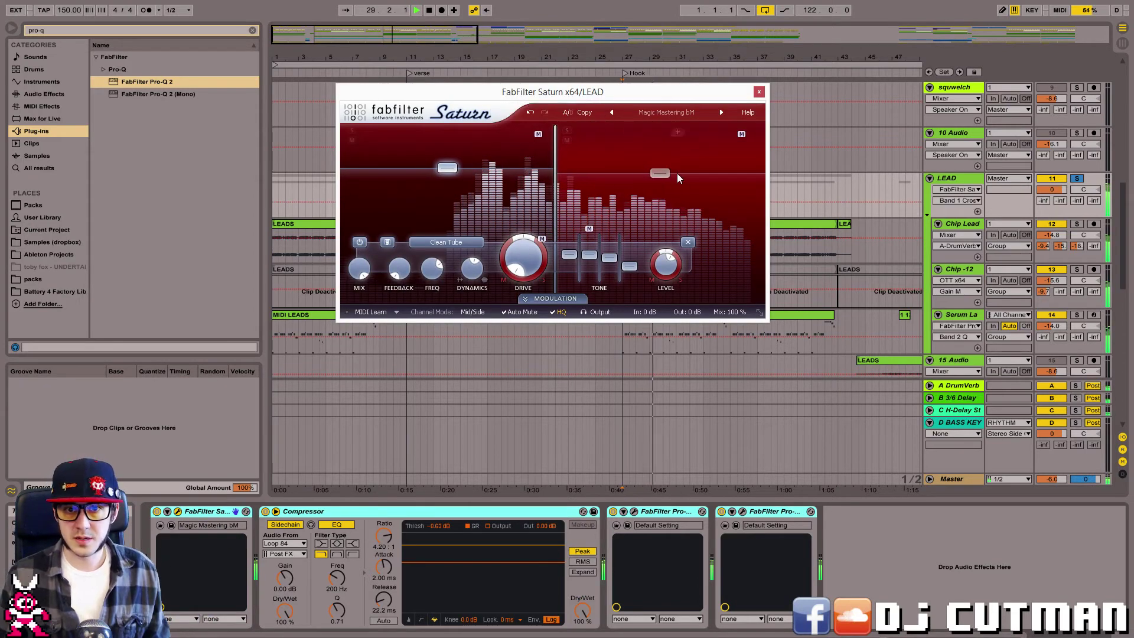
mouse_move(652, 173)
mouse_down()
mouse_move(661, 162)
mouse_move(664, 175)
mouse_up()
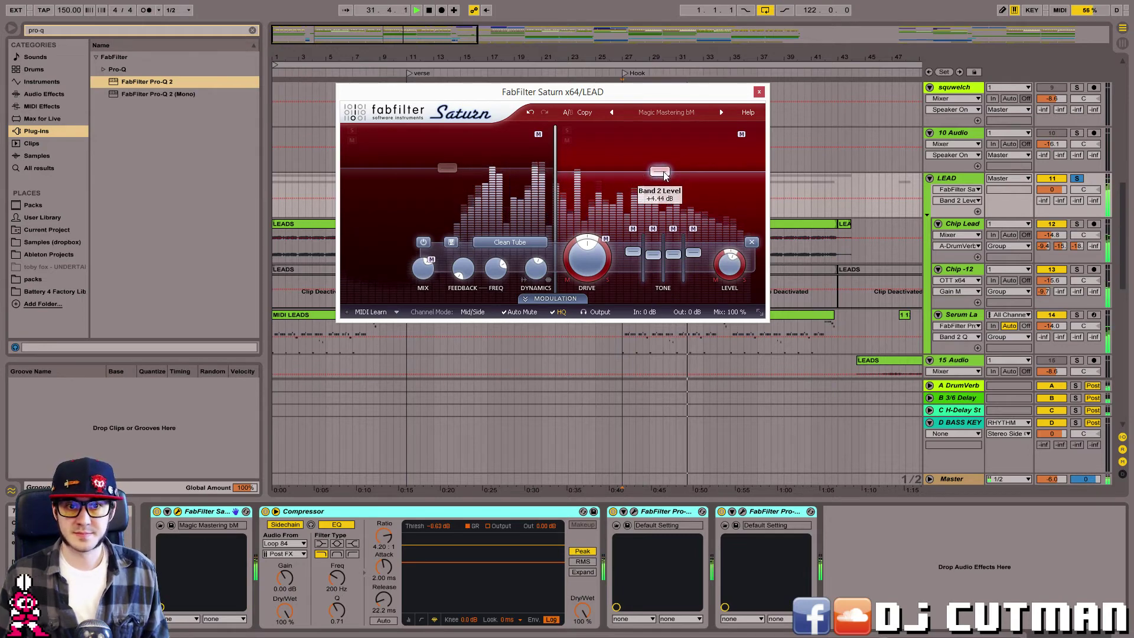
In the LEAD group's Pro-Q 2, raise the high cut, add a bell boost near 14.4 kHz at about +1.7 dB, and ease the low shelf to about -3.3 dB.
click(633, 512)
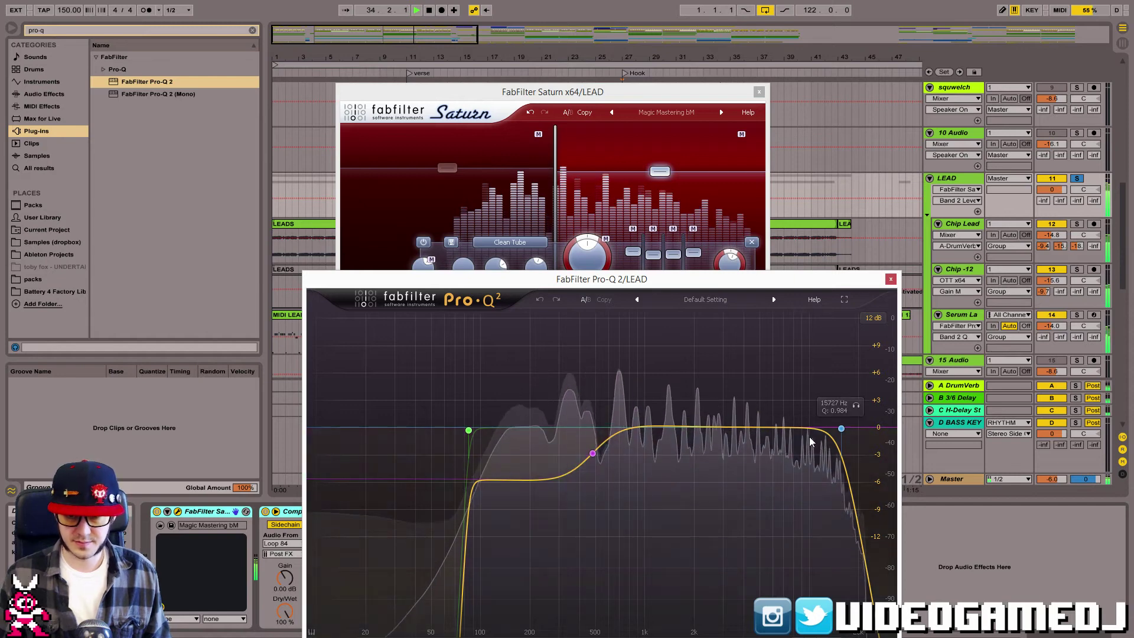
mouse_move(841, 428)
mouse_down()
mouse_move(790, 426)
mouse_move(857, 427)
mouse_up()
drag(781, 427, 834, 414)
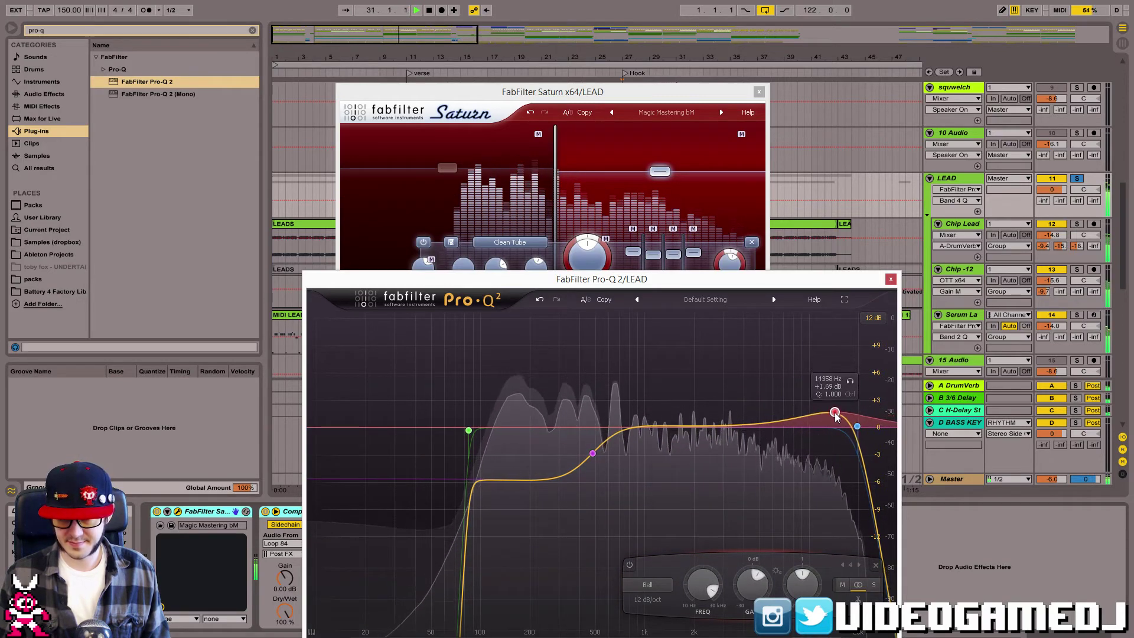
mouse_move(594, 453)
mouse_down()
mouse_move(595, 407)
mouse_move(603, 433)
mouse_up()
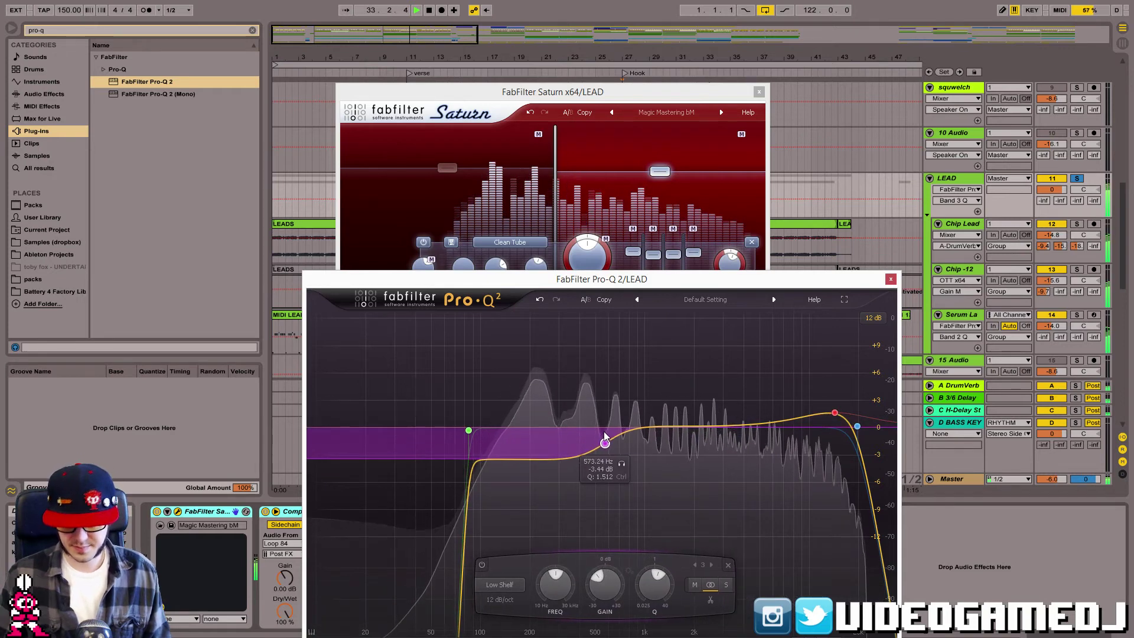
click(890, 279)
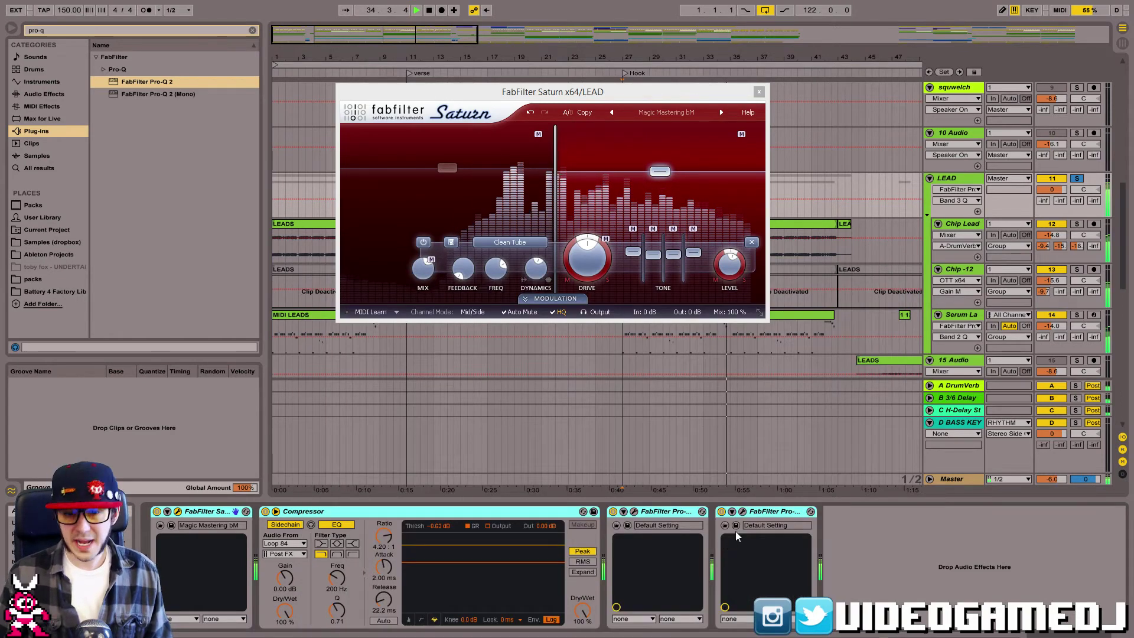
Listen to the LEAD group with Pro-MB open, close the plug-in windows and delete Pro-MB from the chain.
click(743, 512)
key(space)
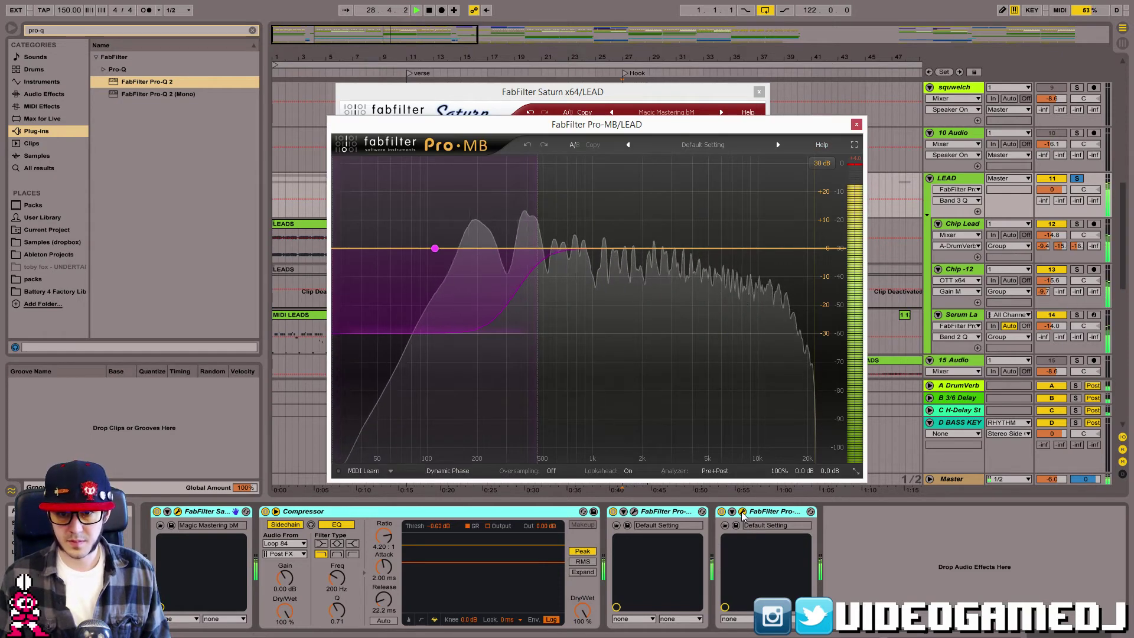
key(space)
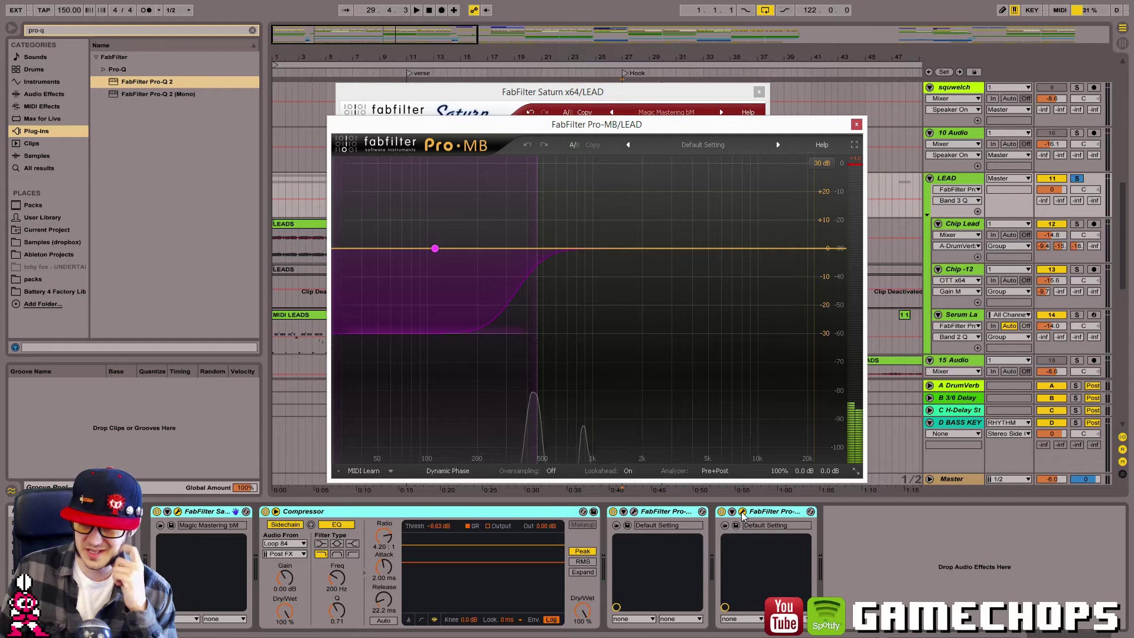
click(742, 512)
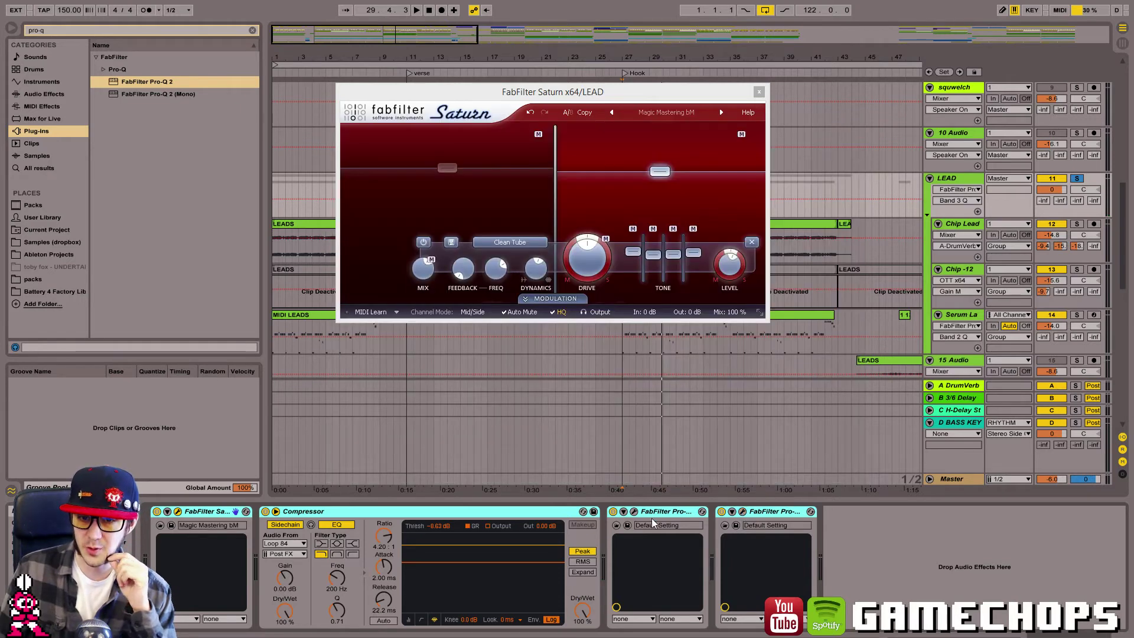
click(178, 511)
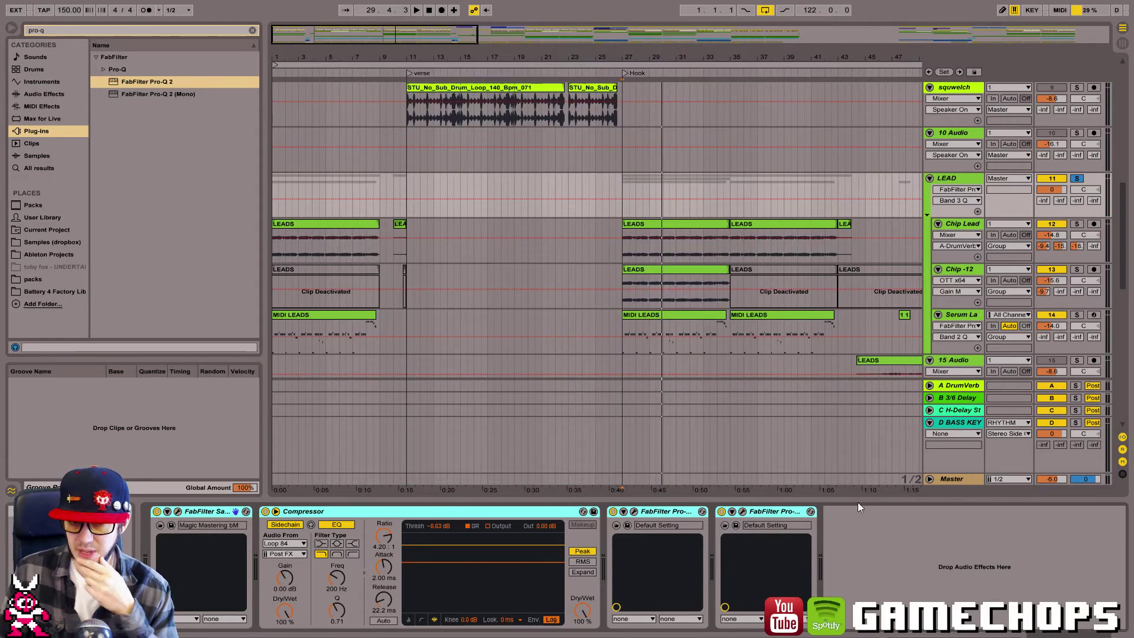
click(772, 512)
key(Delete)
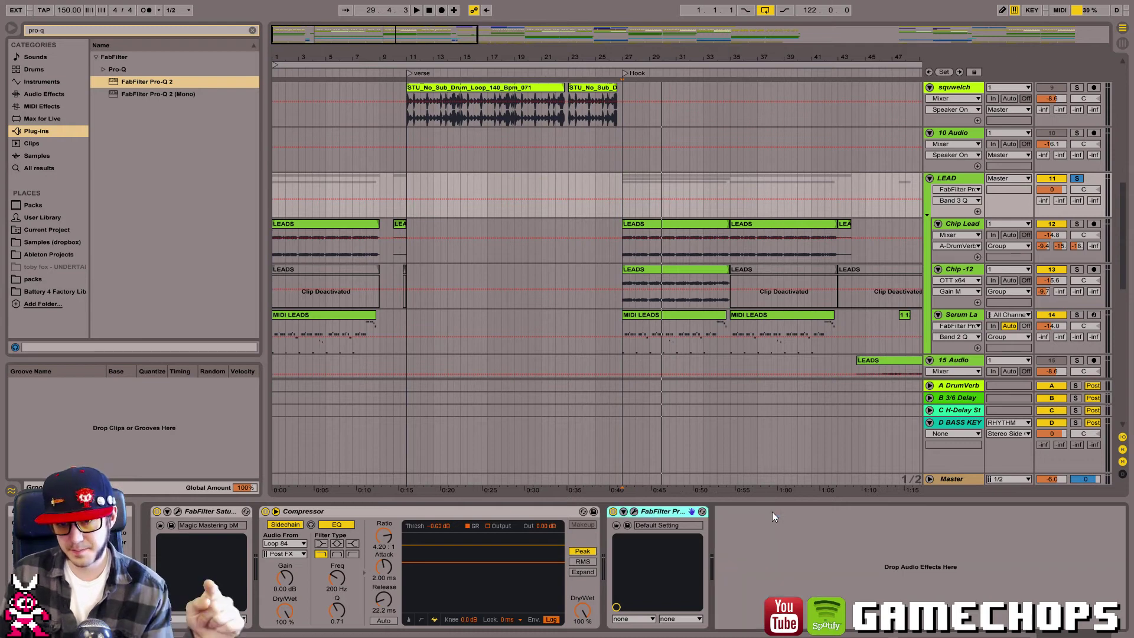
Take the LEAD group out of solo, play the full mix and set the group's volume to -0.4 dB.
click(1080, 178)
key(space)
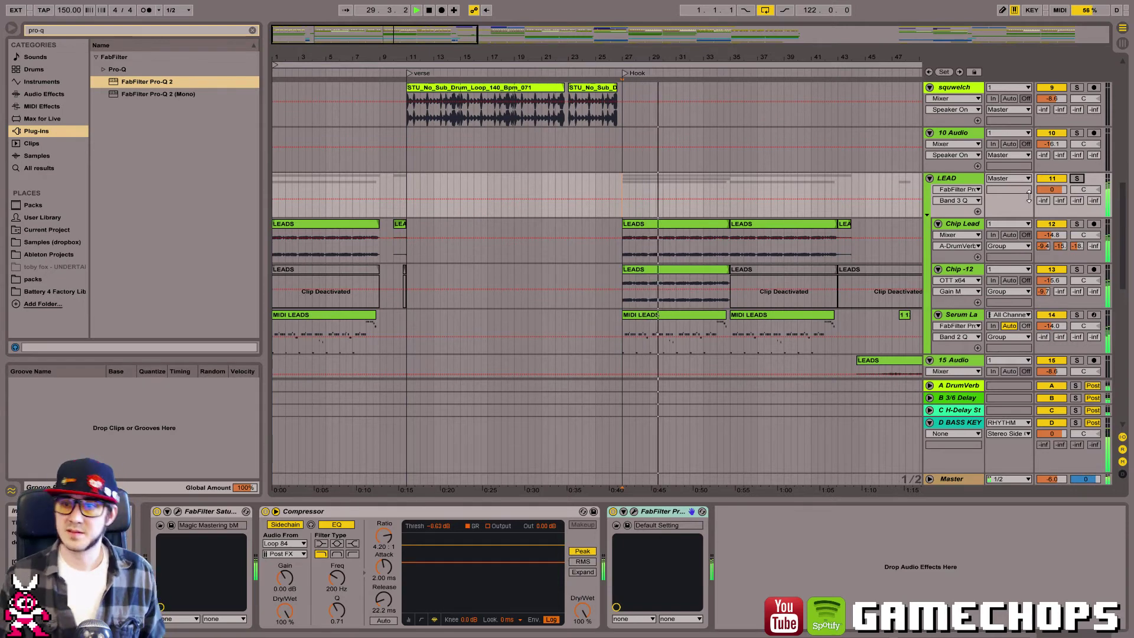
drag(1050, 189, 1050, 191)
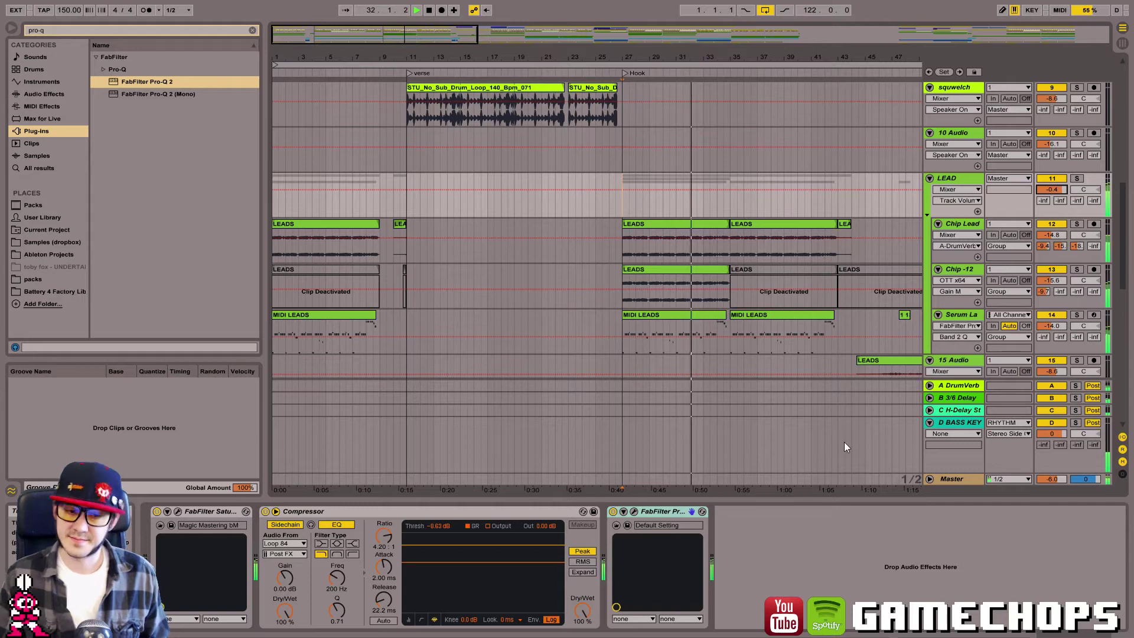
In the LEAD group's Pro-Q 2, set the low cut's slope to 30 dB/oct and move its frequency higher.
click(632, 510)
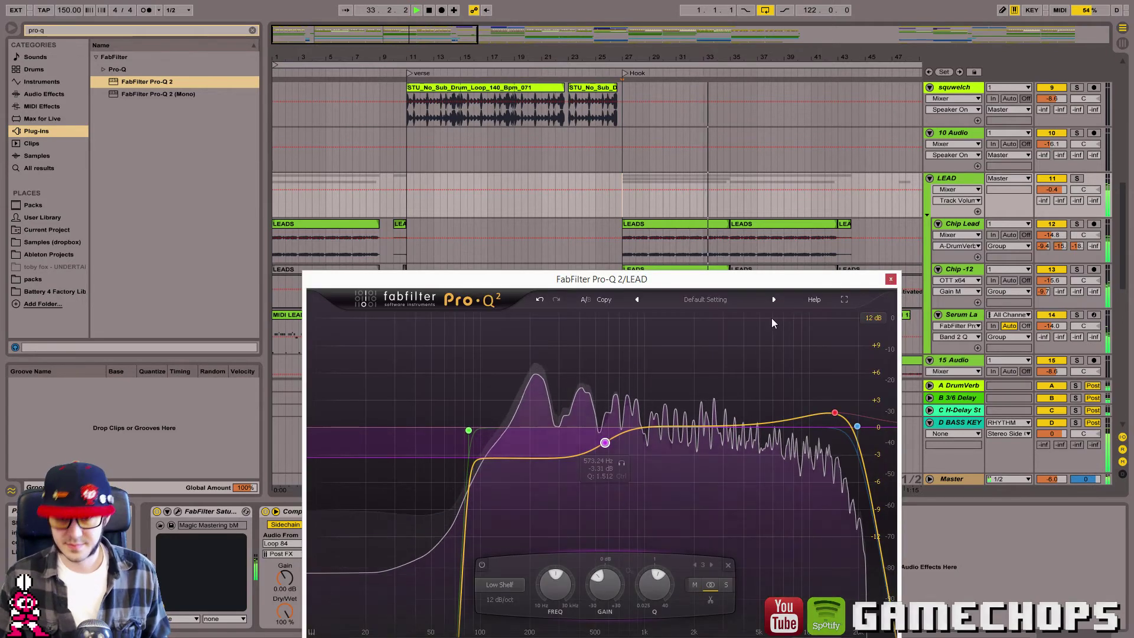
click(468, 430)
click(374, 600)
click(378, 507)
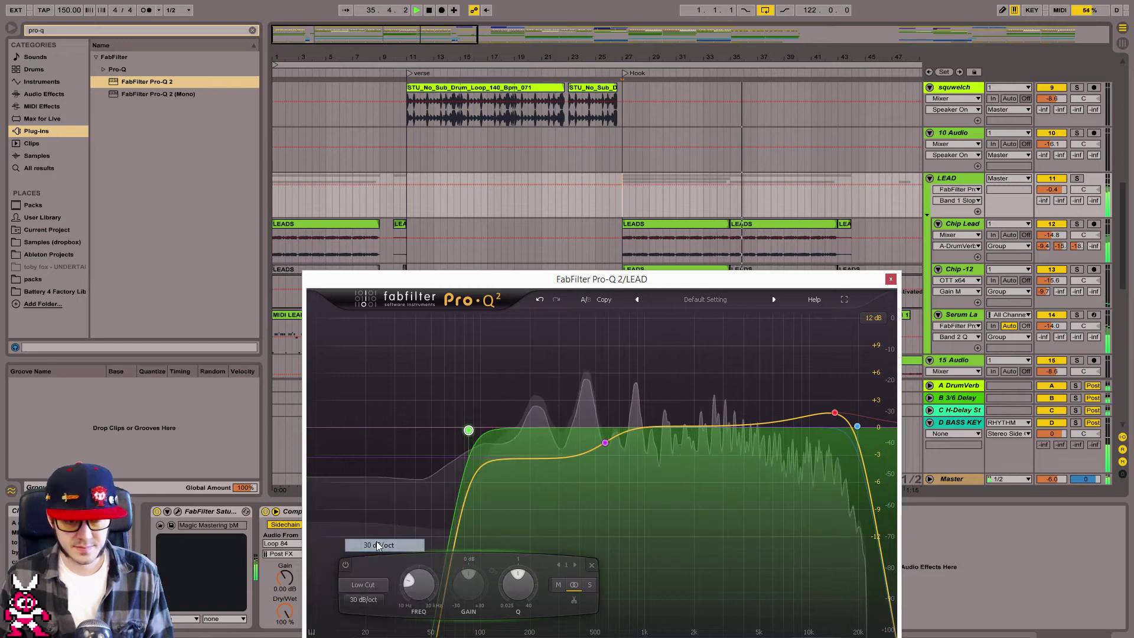
drag(468, 430, 499, 429)
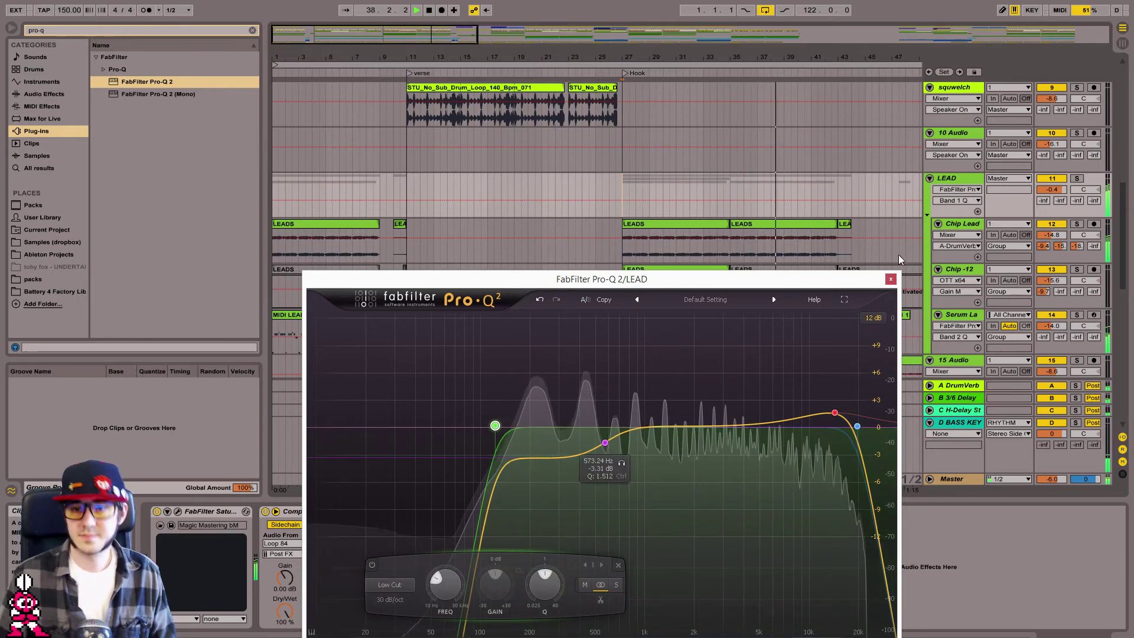
click(890, 279)
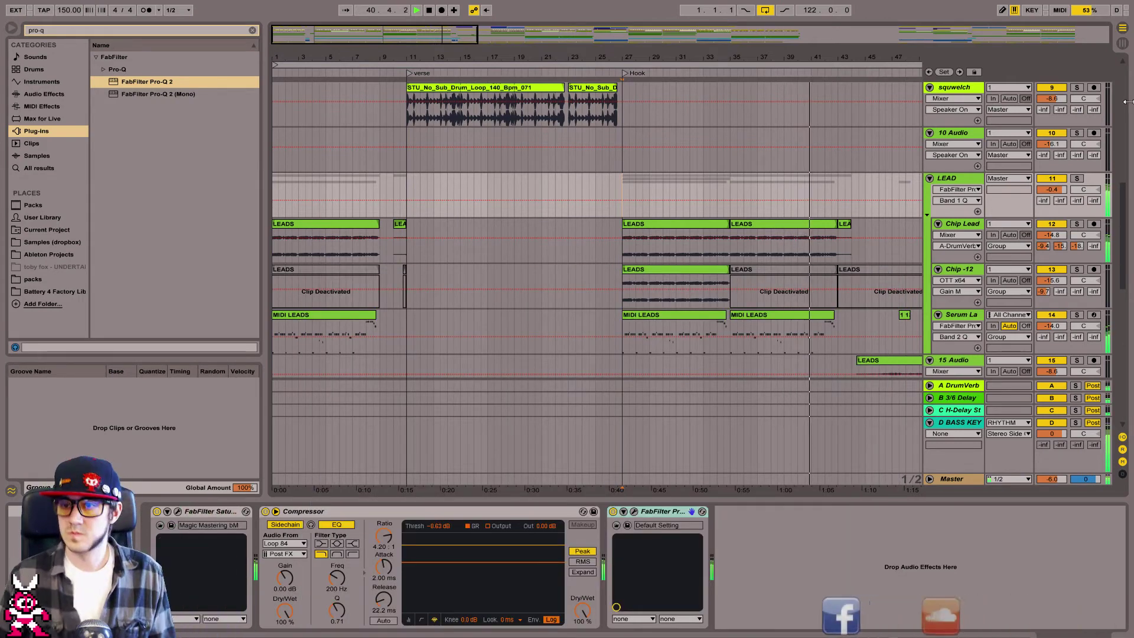
Solo the LEAD group, remove the DrumVerb sends from Chip Lead and Chip -12, and set the group's own DrumVerb send to about -10 dB.
click(1078, 178)
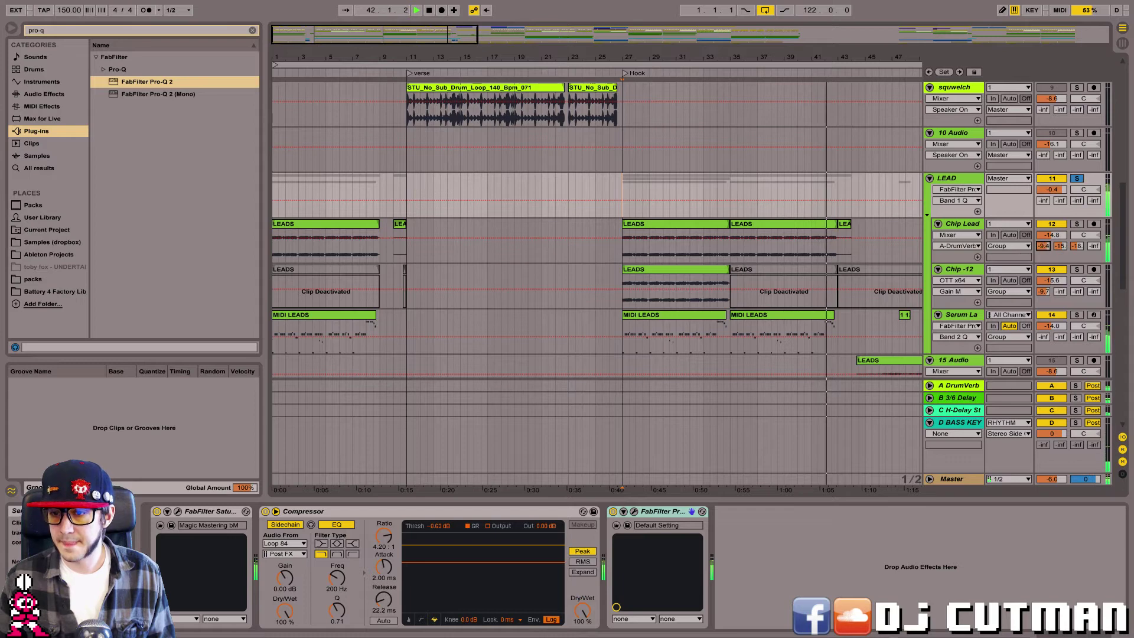
key(space)
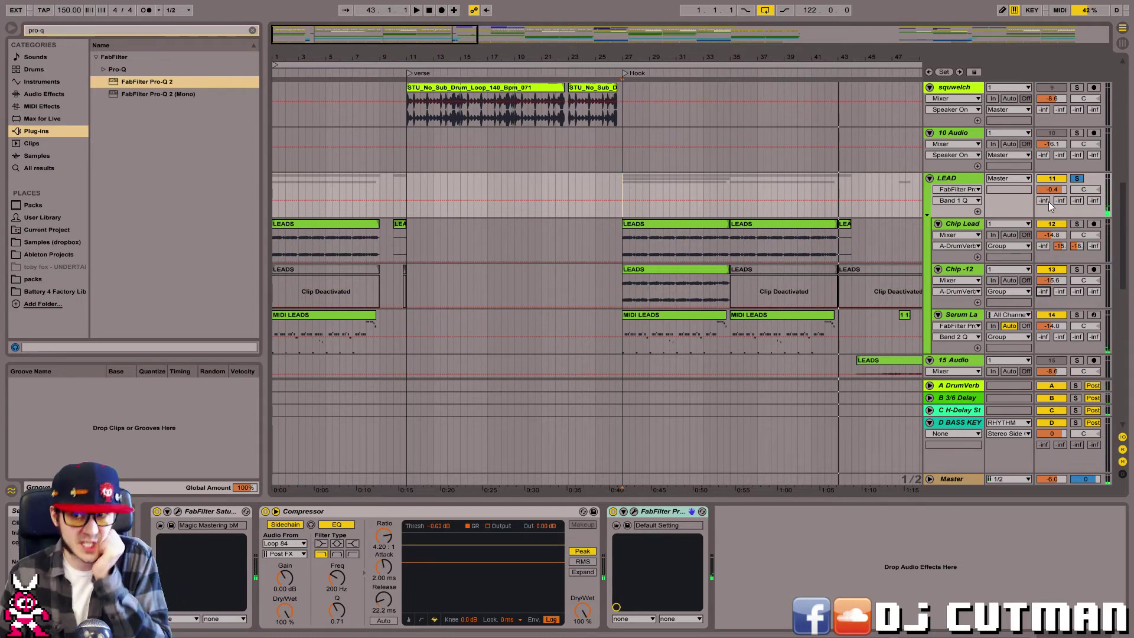
drag(1047, 201, 1046, 189)
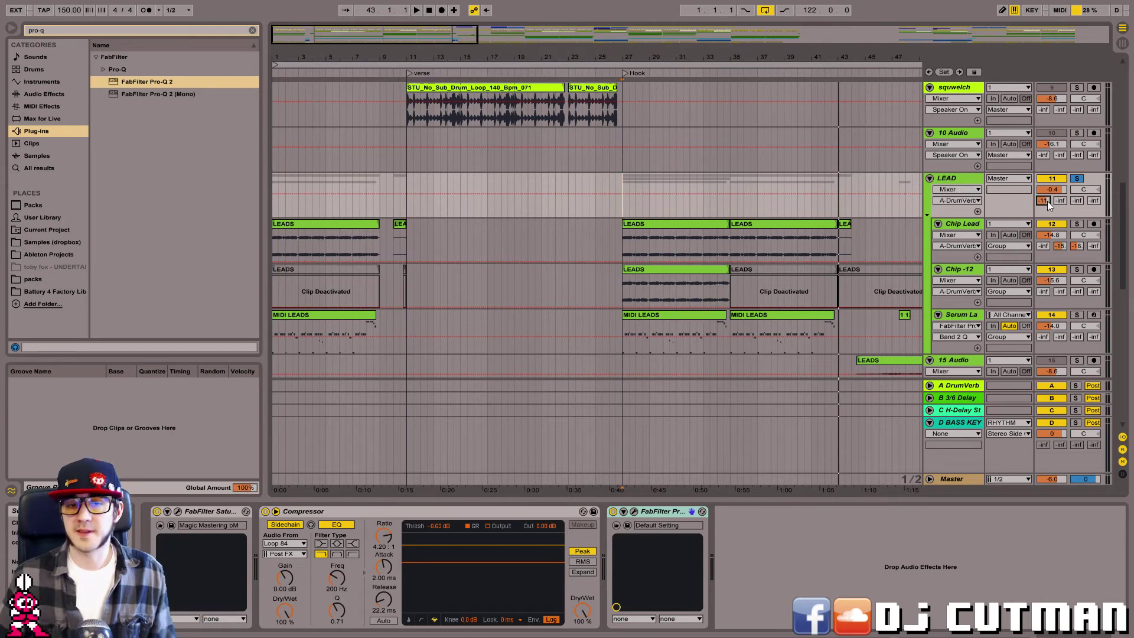
key(space)
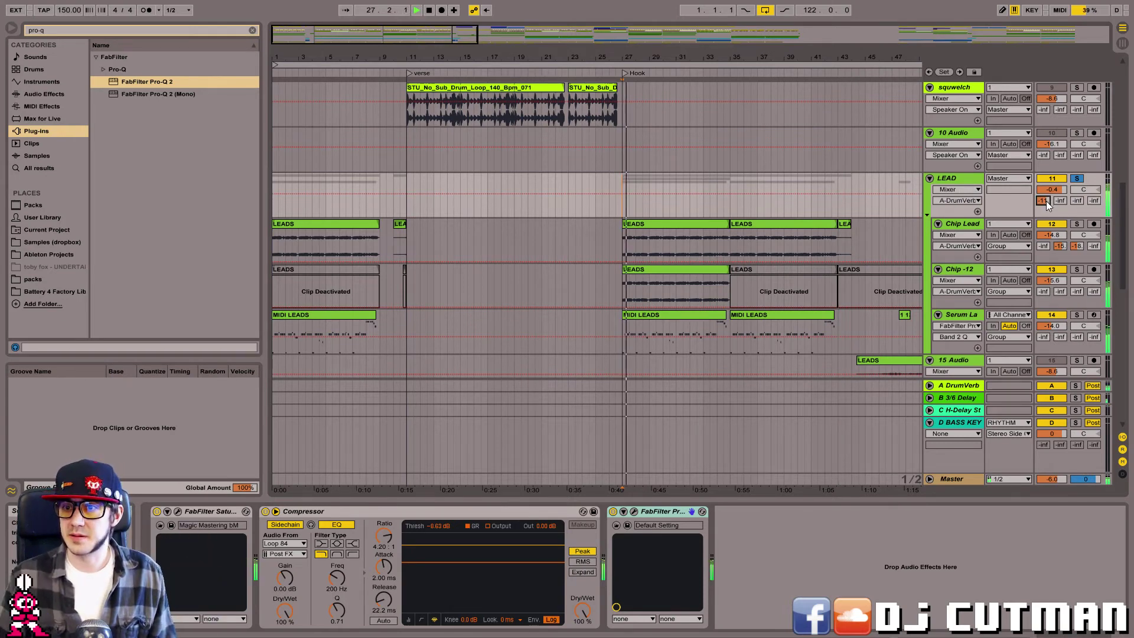
mouse_move(1047, 200)
mouse_down()
mouse_move(1047, 183)
mouse_move(1043, 203)
mouse_up()
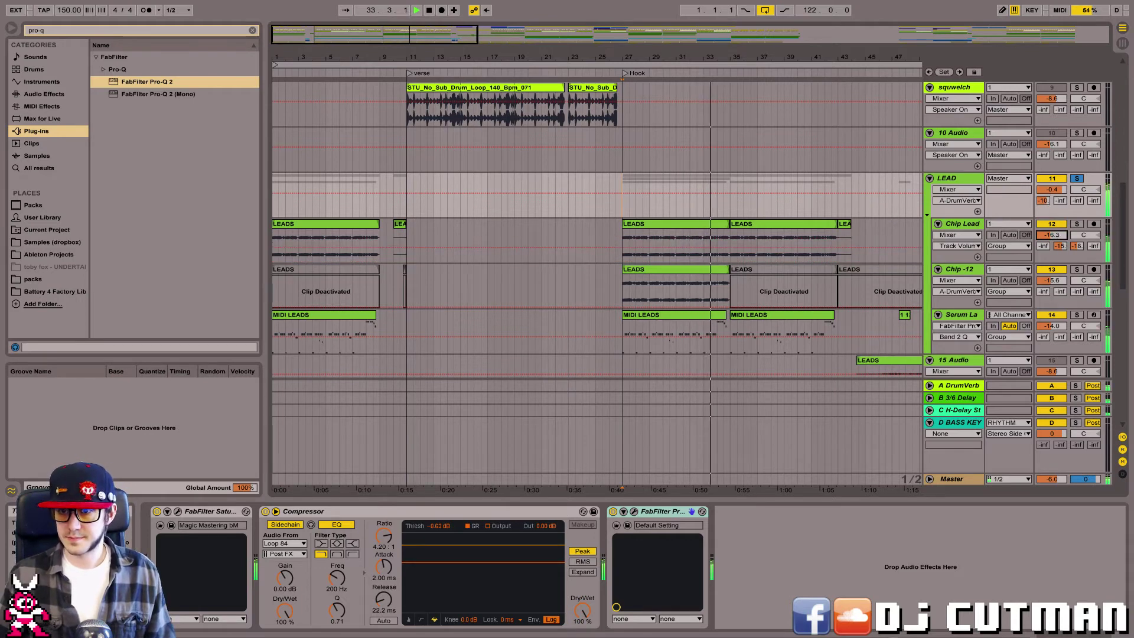
Set the Chip Lead volume to -16.5 dB and change its Pro-Q 2 bell near 8.5 kHz into a stereo notch.
click(983, 228)
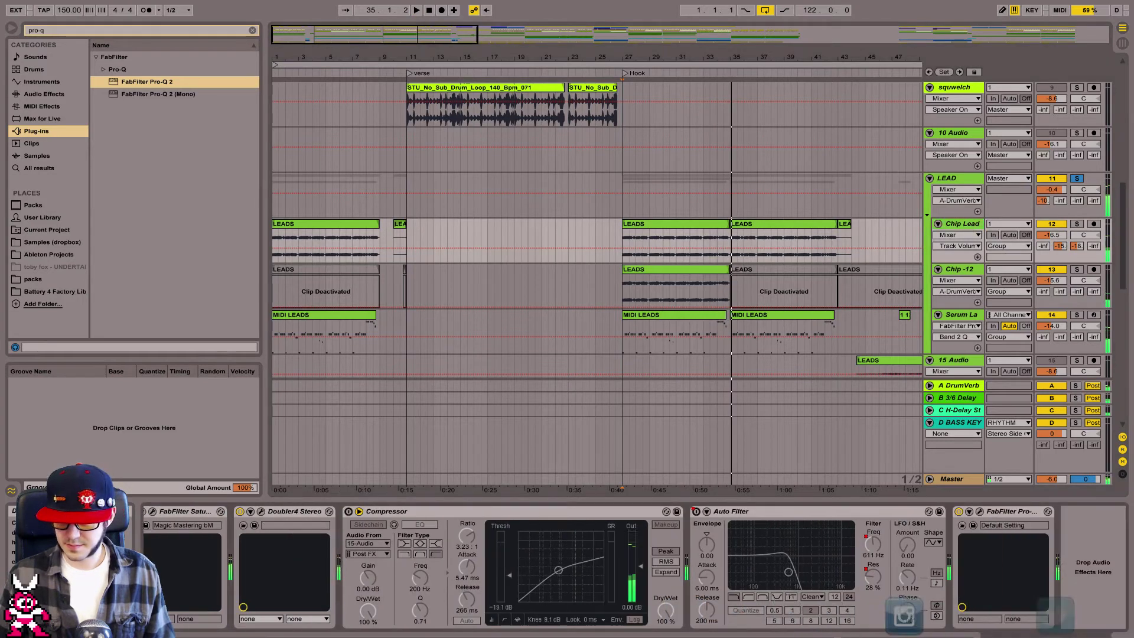
click(979, 510)
click(934, 359)
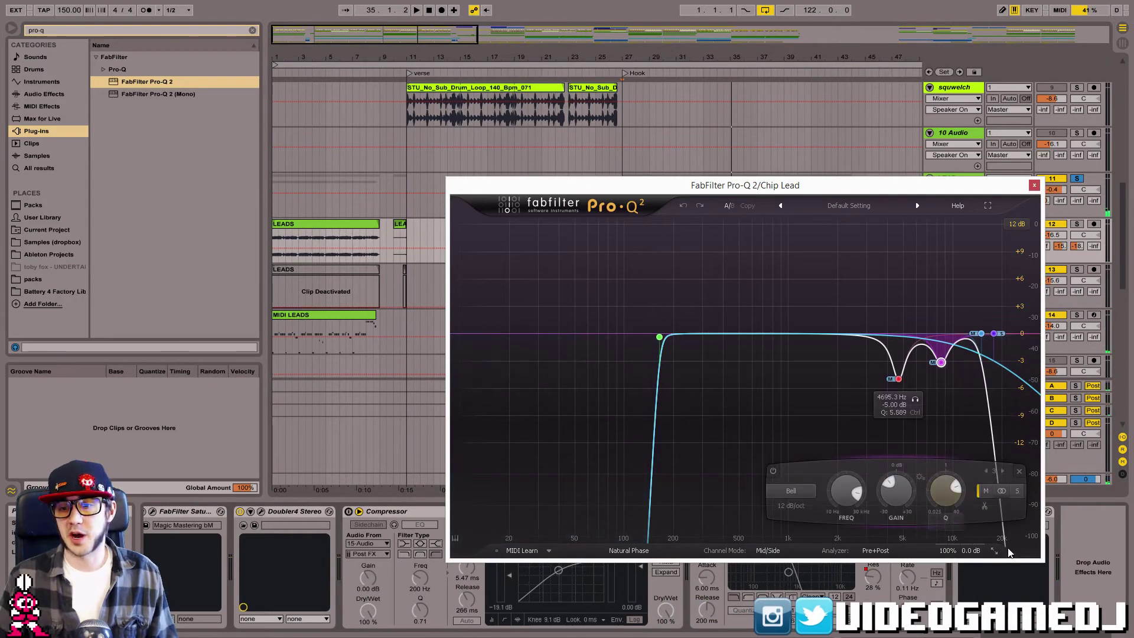
click(997, 491)
click(792, 492)
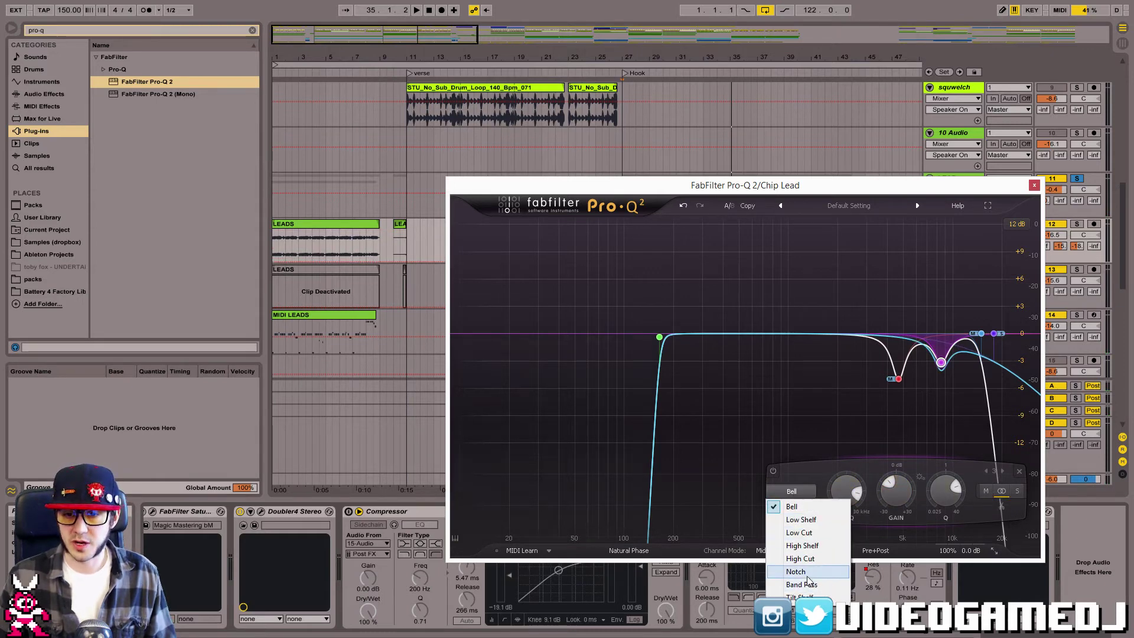
click(795, 571)
While playing the Hook, tune the Chip Lead notch to about 9.1 kHz with a Q of about 3.
drag(802, 187, 378, 162)
key(space)
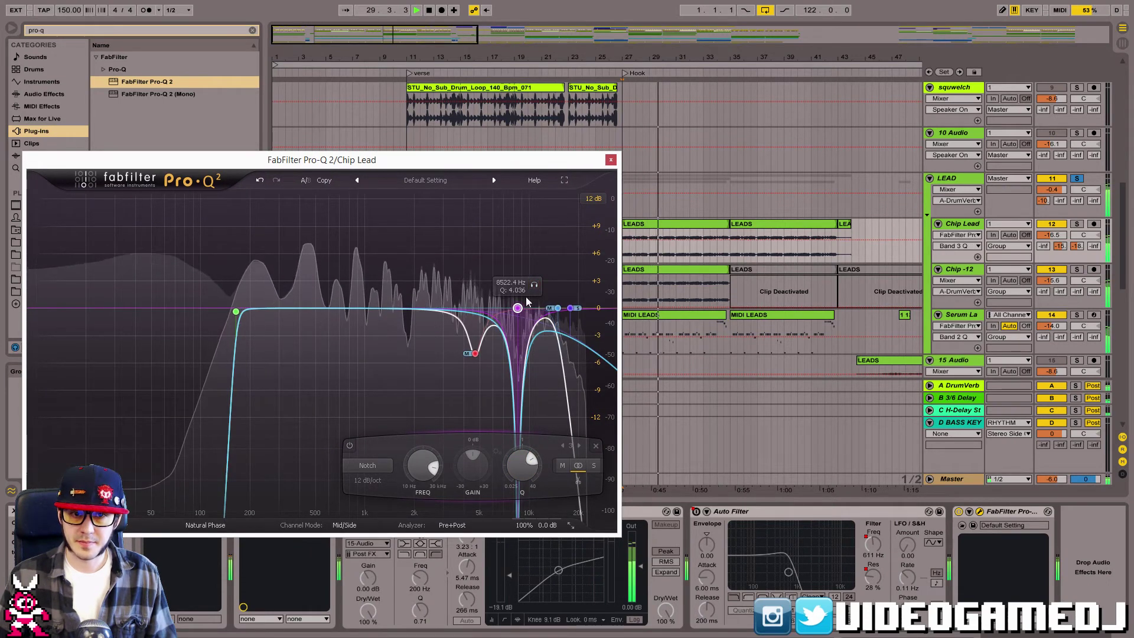
mouse_move(536, 286)
mouse_down()
mouse_move(555, 300)
mouse_move(523, 294)
mouse_move(539, 292)
mouse_up()
key(space)
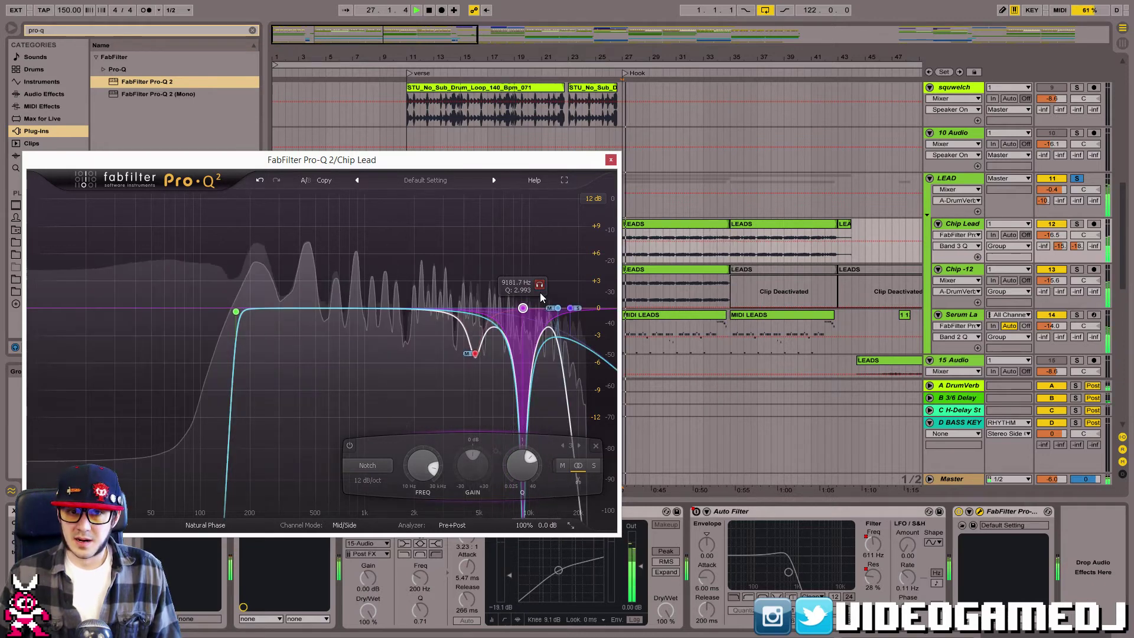
Switch Chip Lead's 4.7 kHz bell and both high cuts to stereo, and lower the steeper high cut to about 13.8 kHz.
click(474, 353)
click(578, 466)
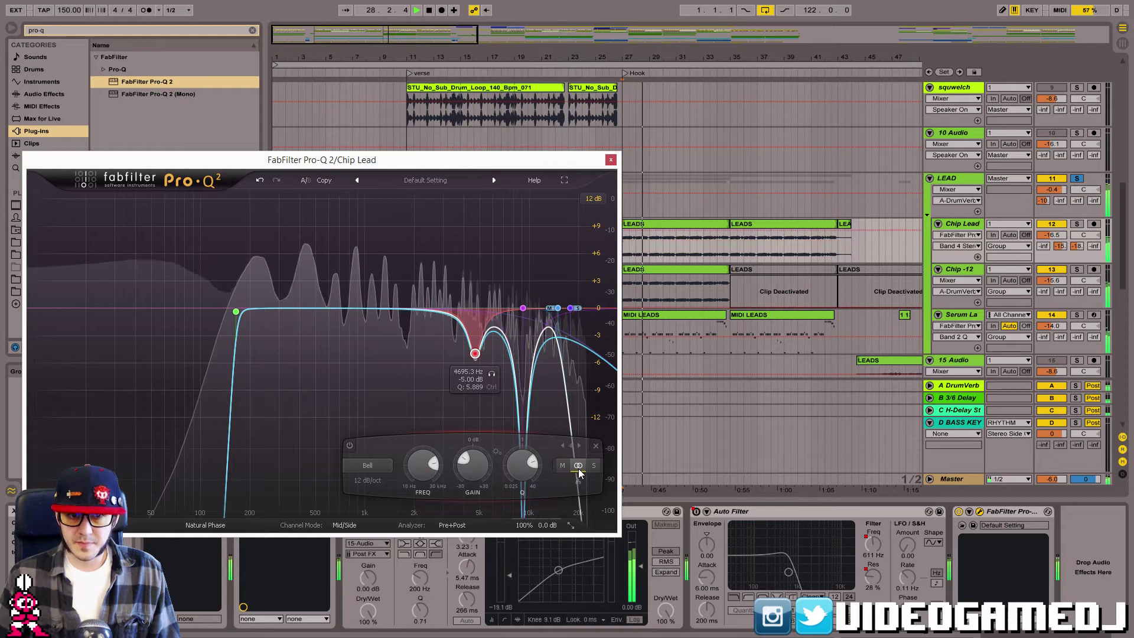
click(570, 308)
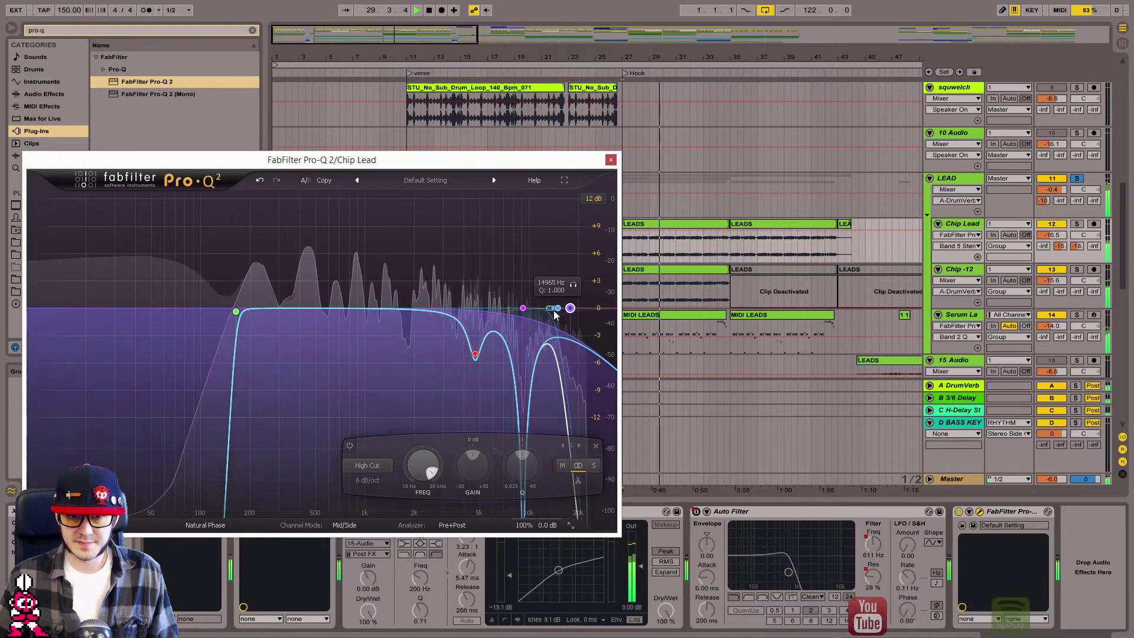
click(558, 308)
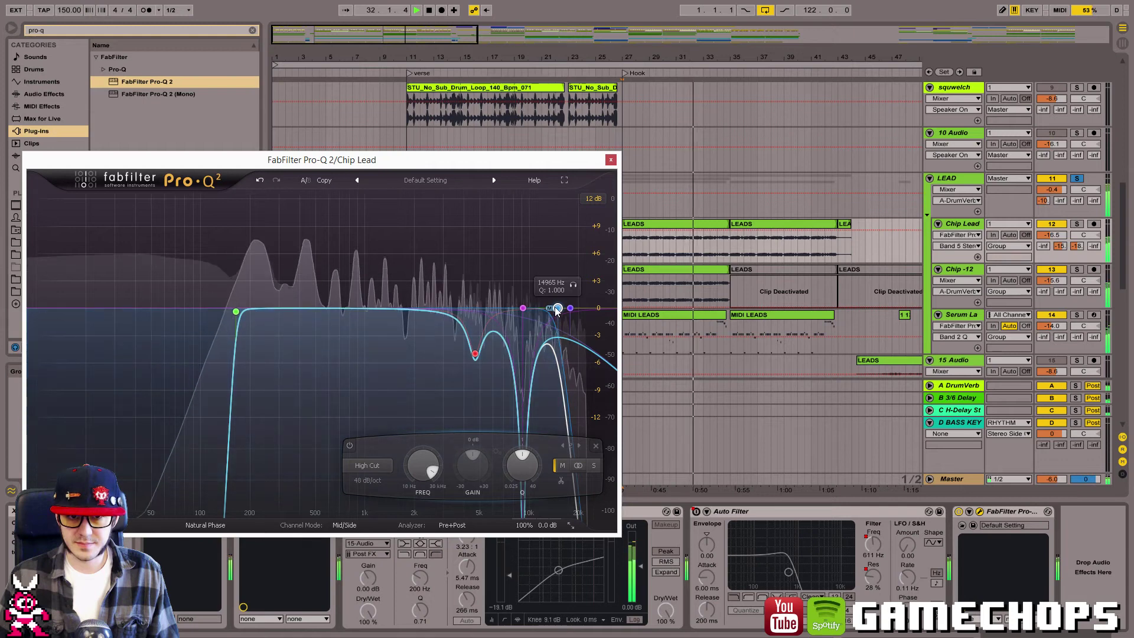
click(578, 465)
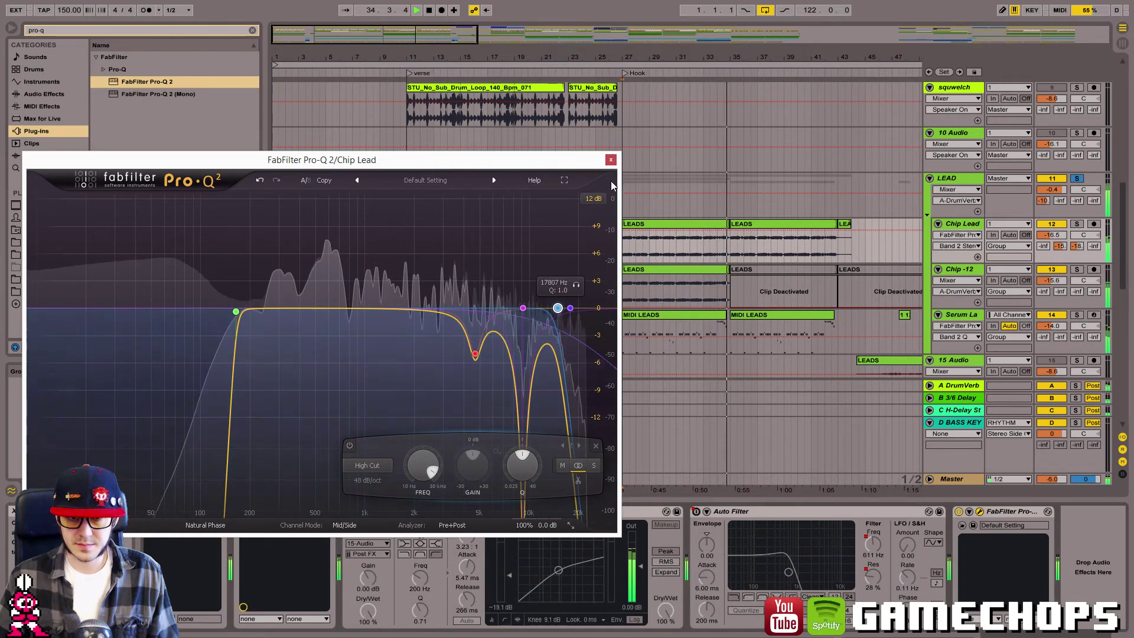
mouse_move(559, 311)
mouse_down()
mouse_move(529, 309)
mouse_move(554, 314)
mouse_up()
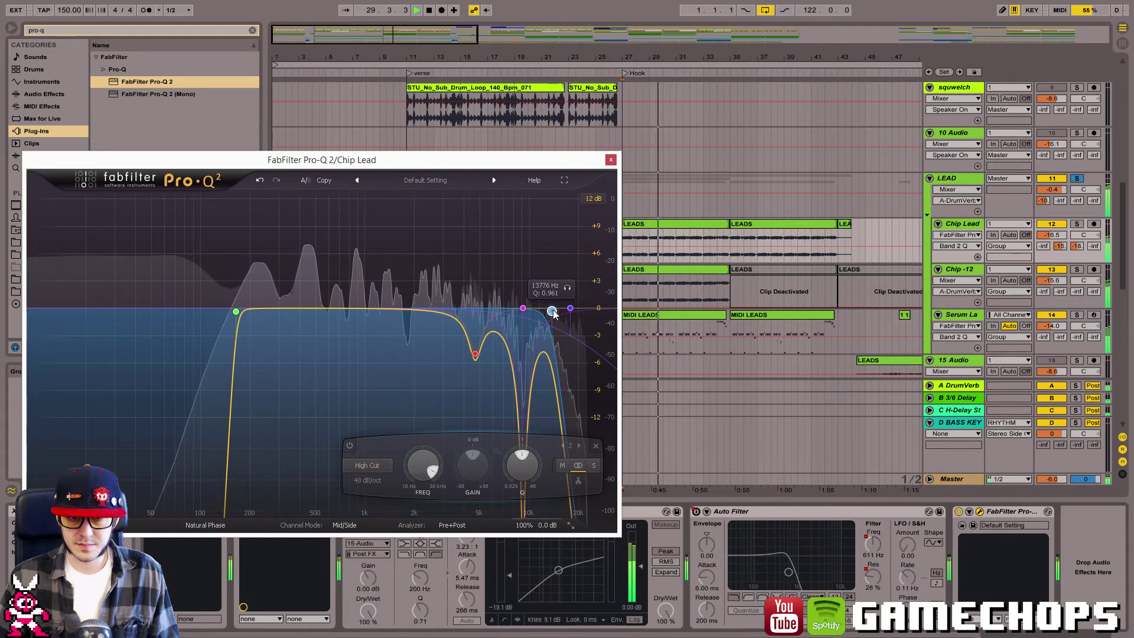
click(610, 160)
Open Chip Lead's OTT and Saturn, split off a new low band in Saturn and set the Band 1 level to -INF dB.
click(1016, 632)
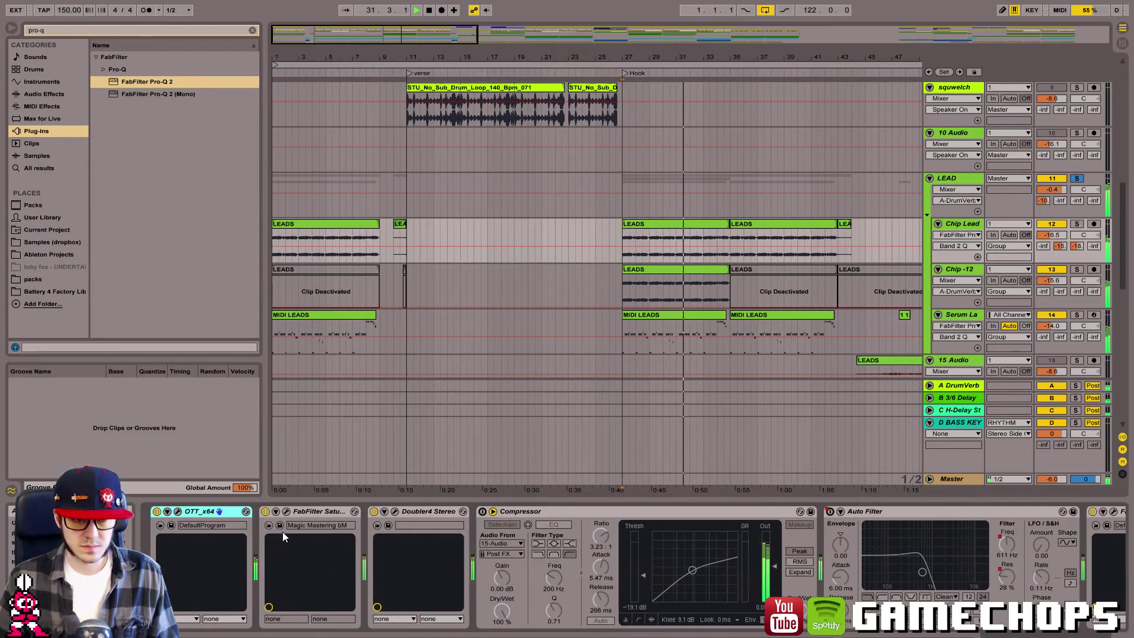
click(287, 513)
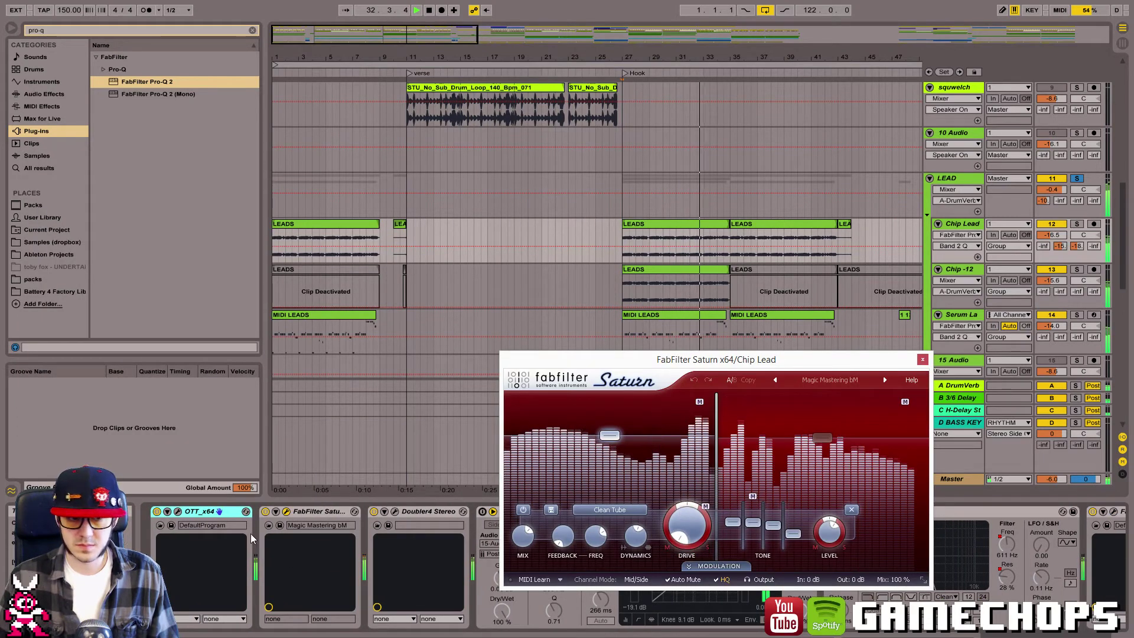
click(178, 512)
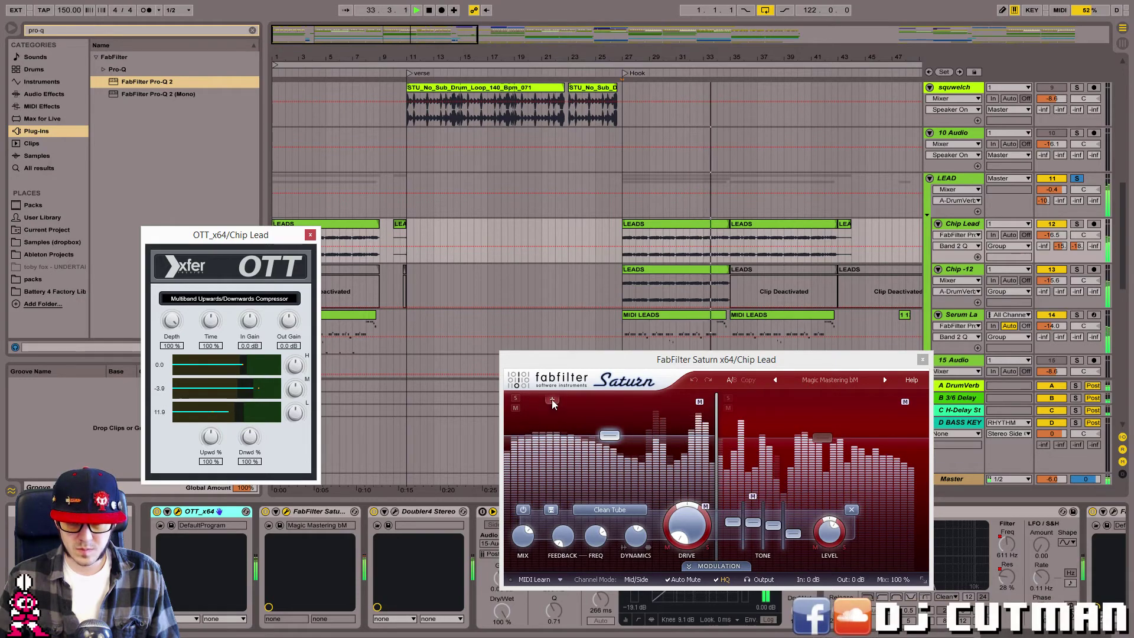
drag(553, 400, 550, 517)
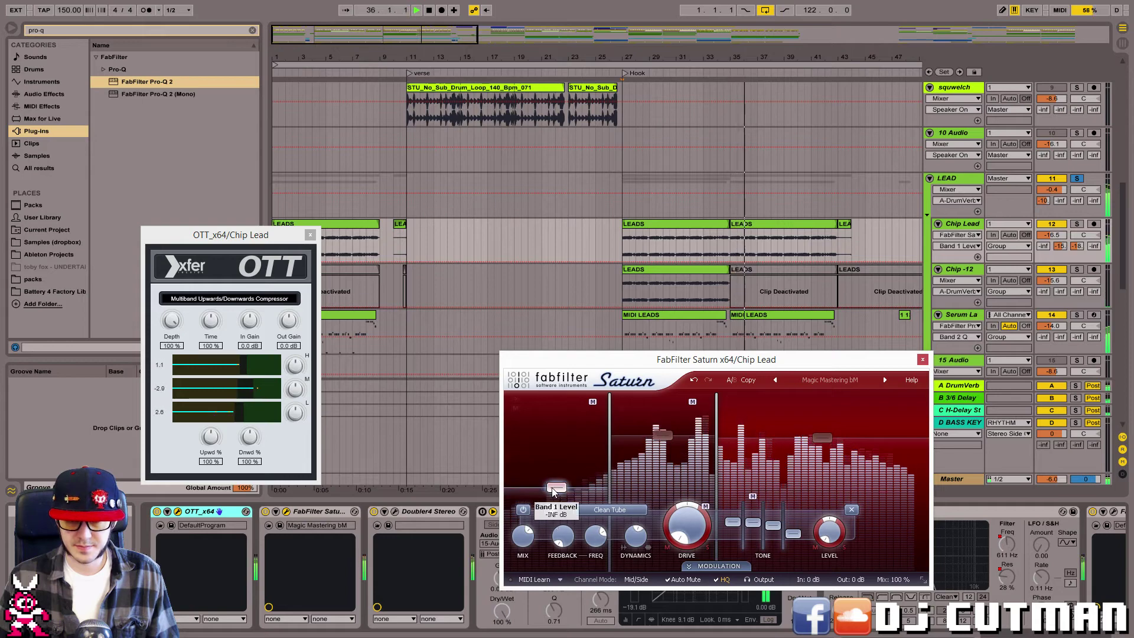
Restart playback from the Hook section and solo the Chip Lead track.
key(space)
key(space)
click(1075, 224)
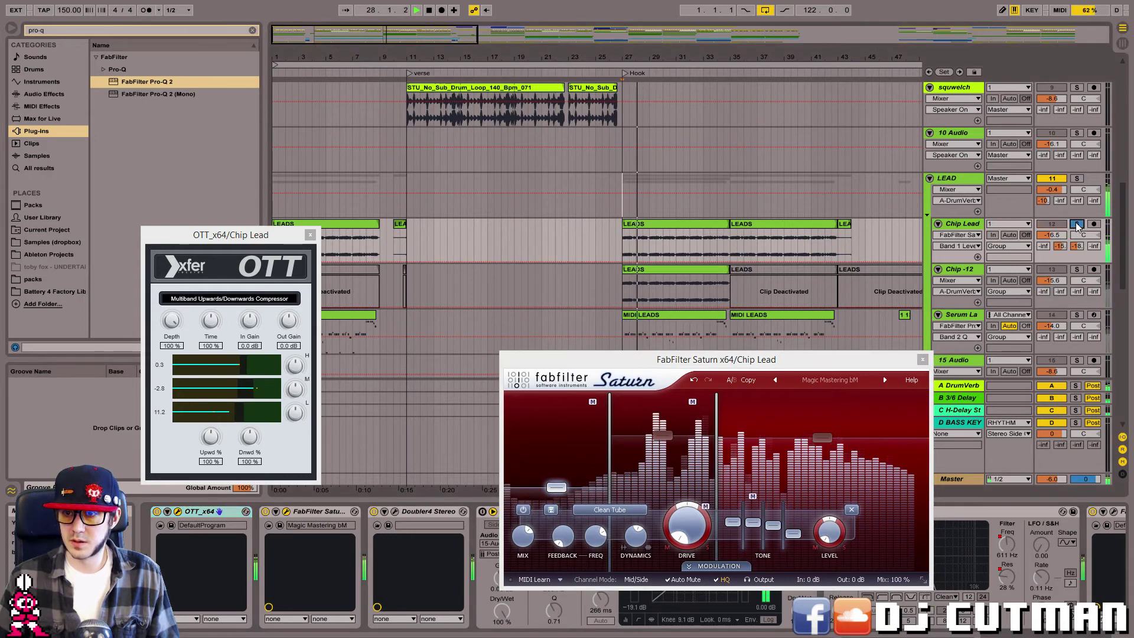
Raise the crossover between Saturn's Bands 1 and 2, then increase Band 3's drive and slightly trim its level during Hook playback.
drag(556, 487, 626, 483)
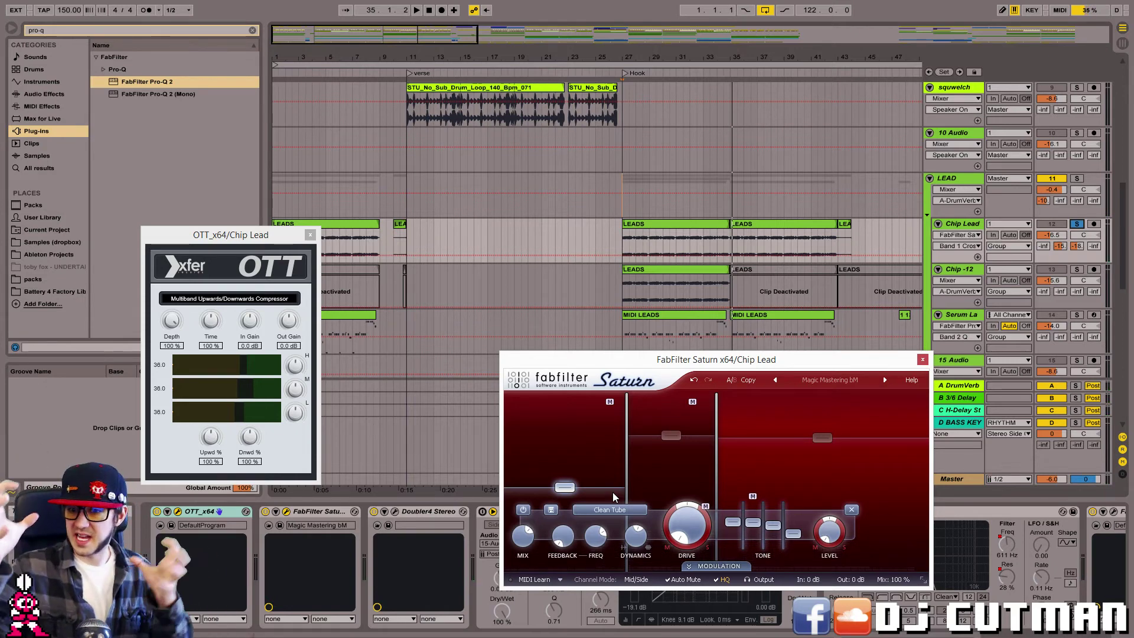
key(space)
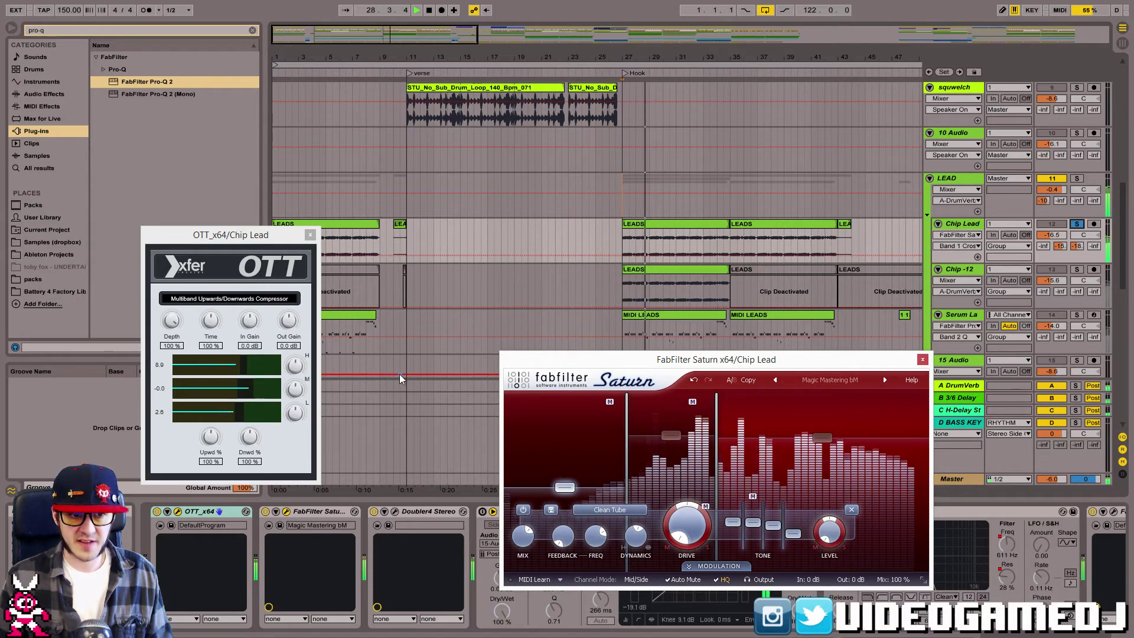
mouse_move(827, 440)
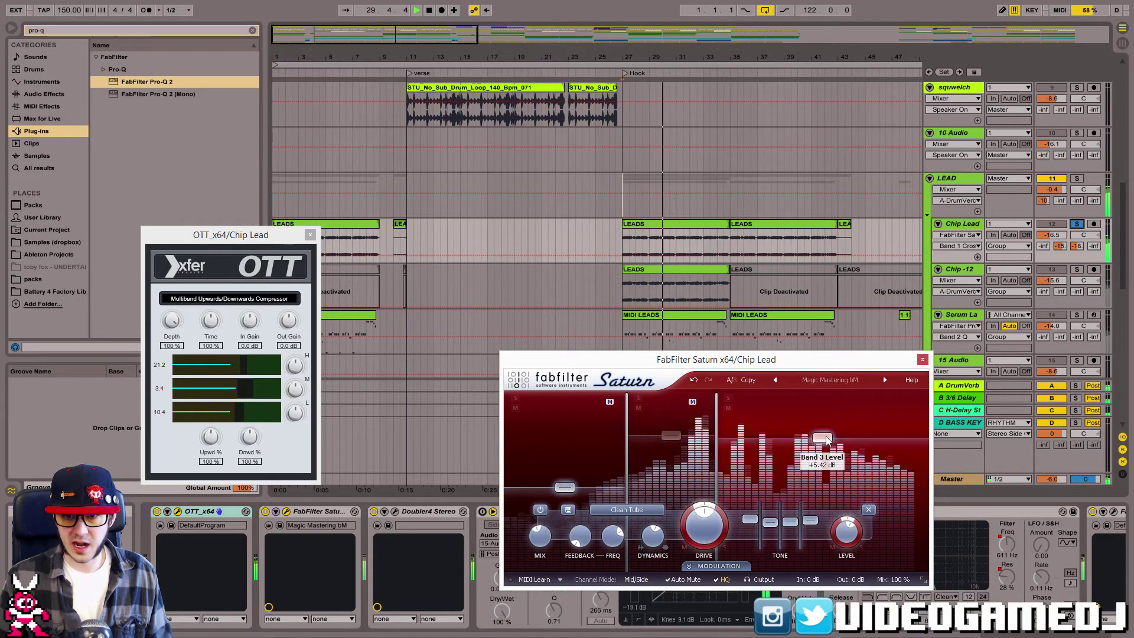
click(755, 546)
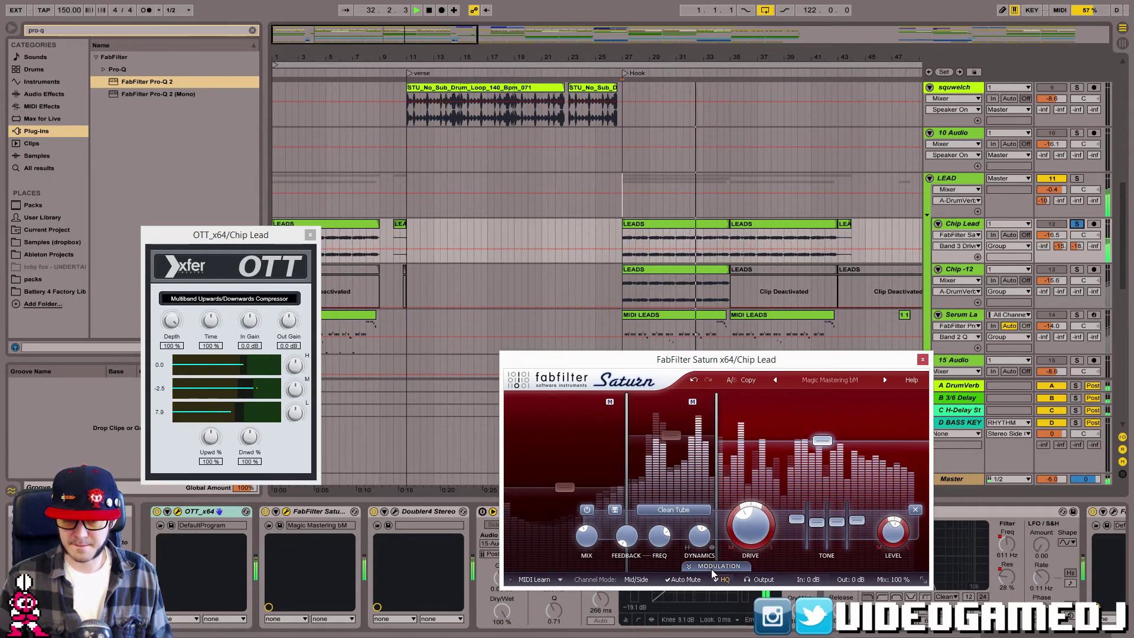
drag(763, 528, 760, 501)
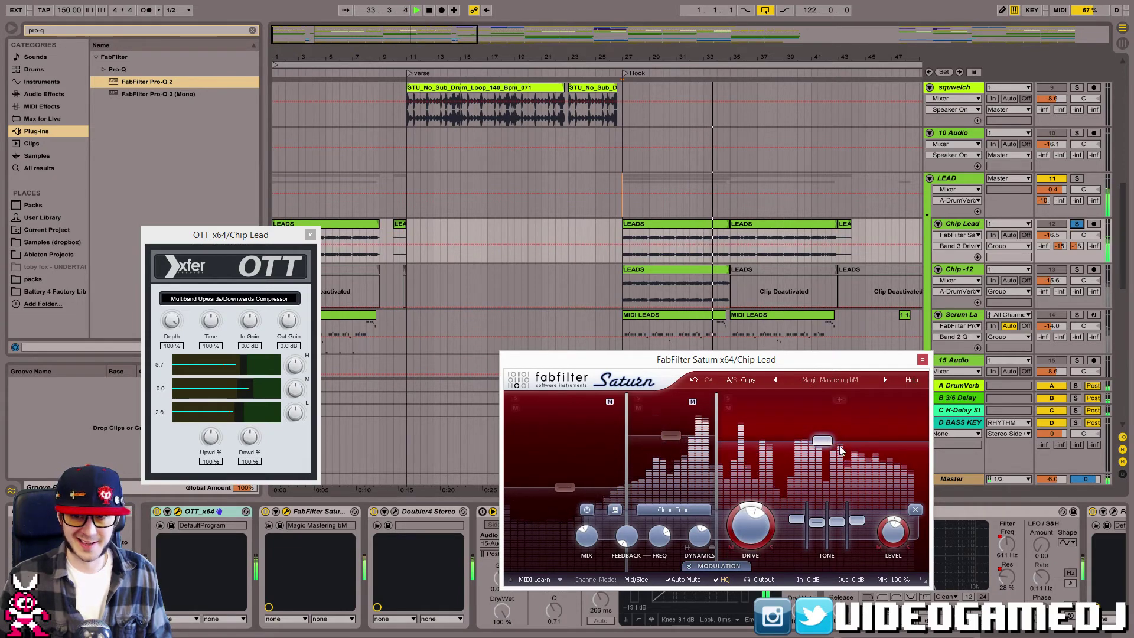
Split off a fourth band in Saturn with its crossover at about 7.8 kHz, lower the Band 4 level and close the plug-in.
drag(823, 440, 831, 436)
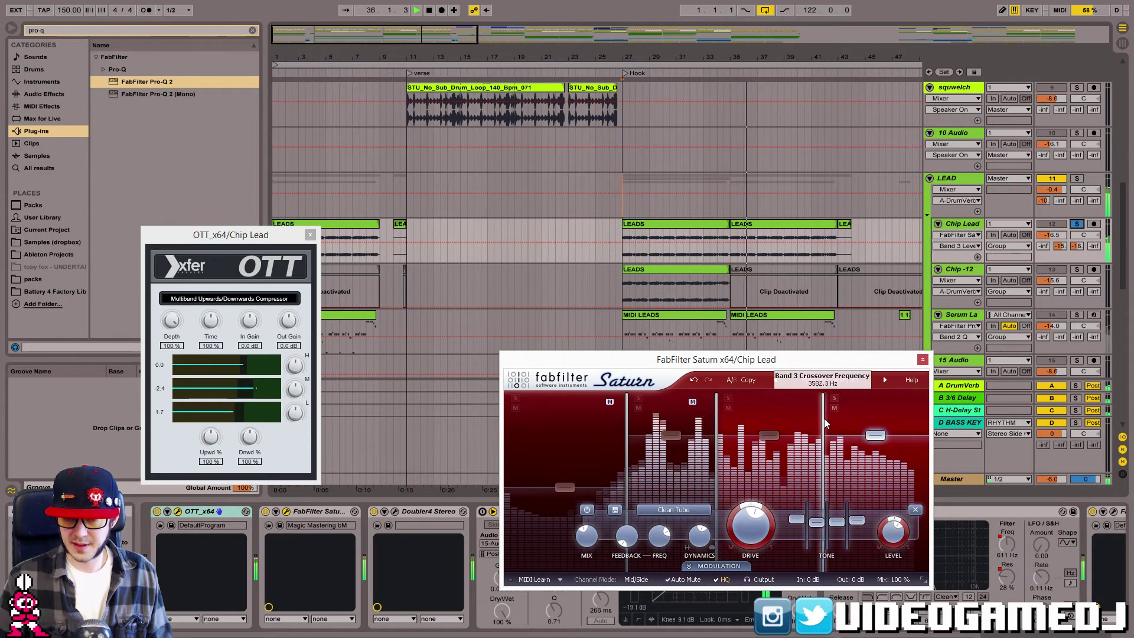
click(823, 401)
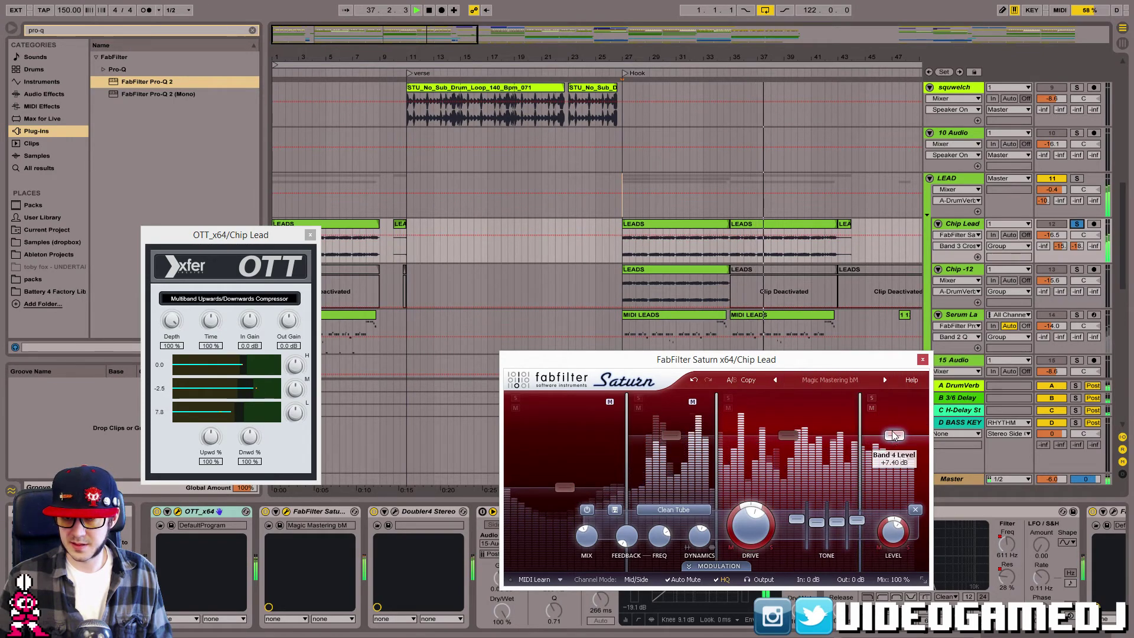
mouse_move(893, 436)
mouse_down()
mouse_move(892, 415)
mouse_move(895, 447)
mouse_up()
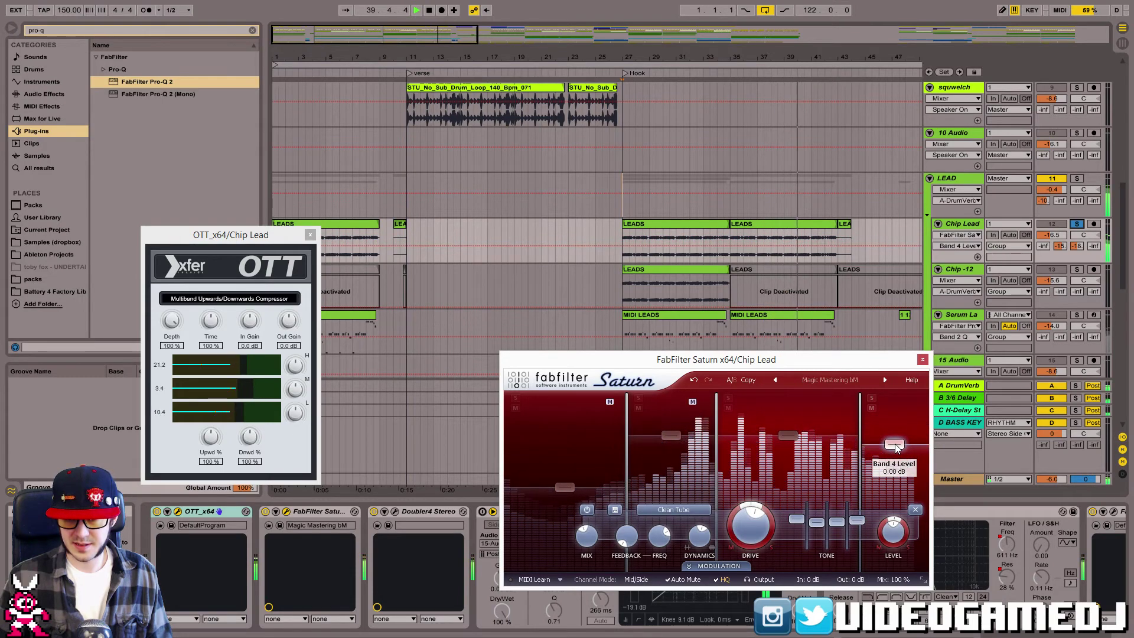
drag(860, 433, 866, 437)
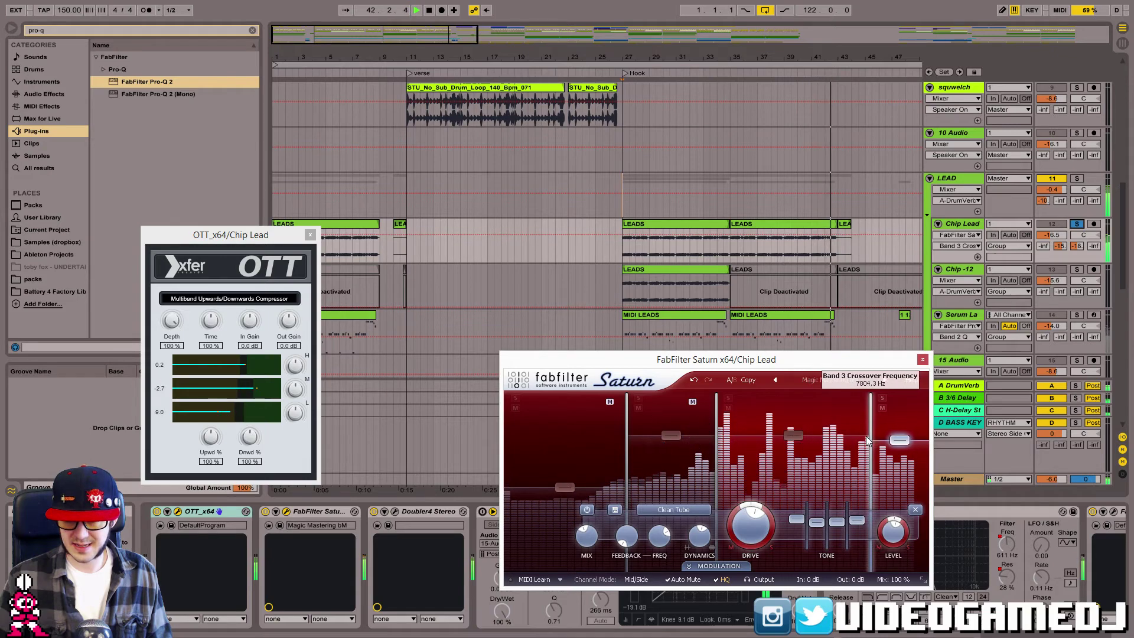
key(space)
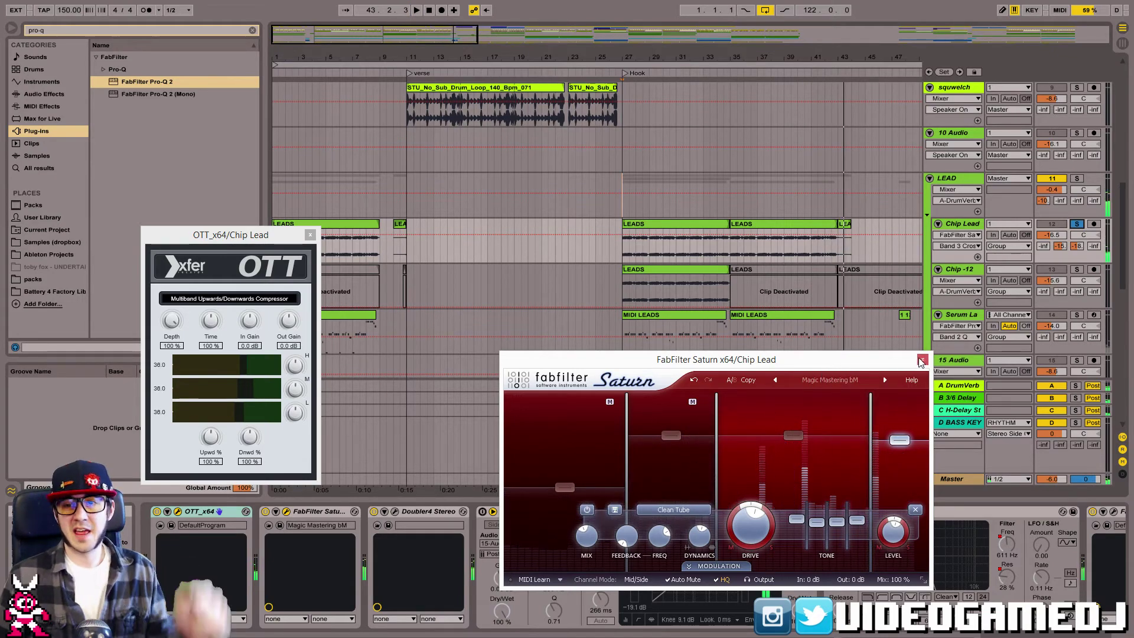
click(922, 359)
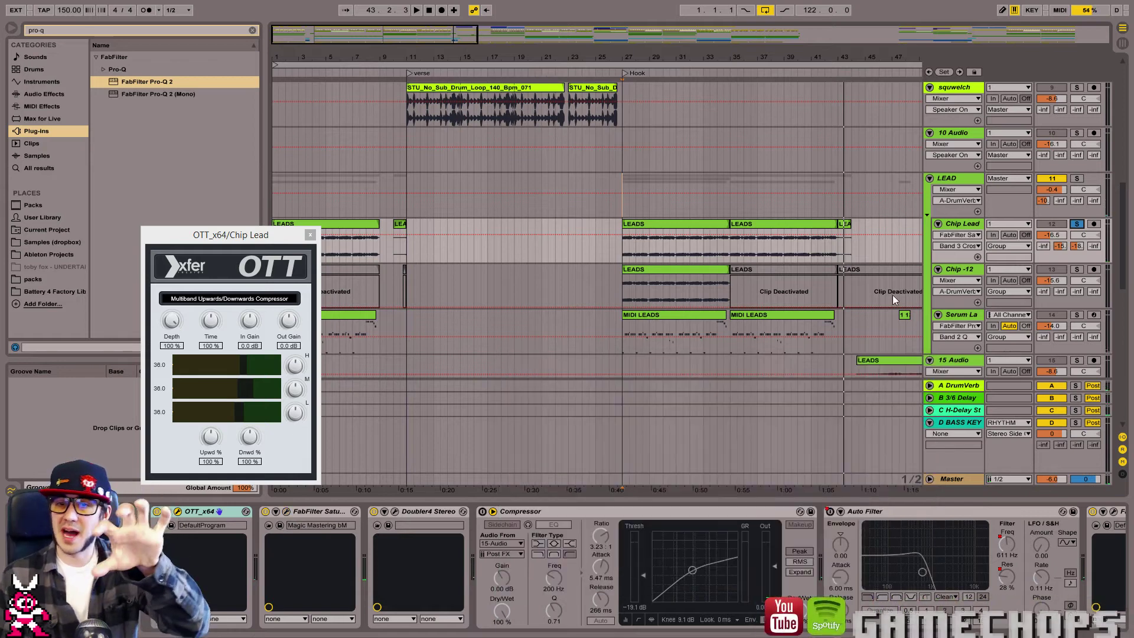
Unsolo Chip Lead and play the passage around bar 43 in the full mix.
click(839, 248)
key(space)
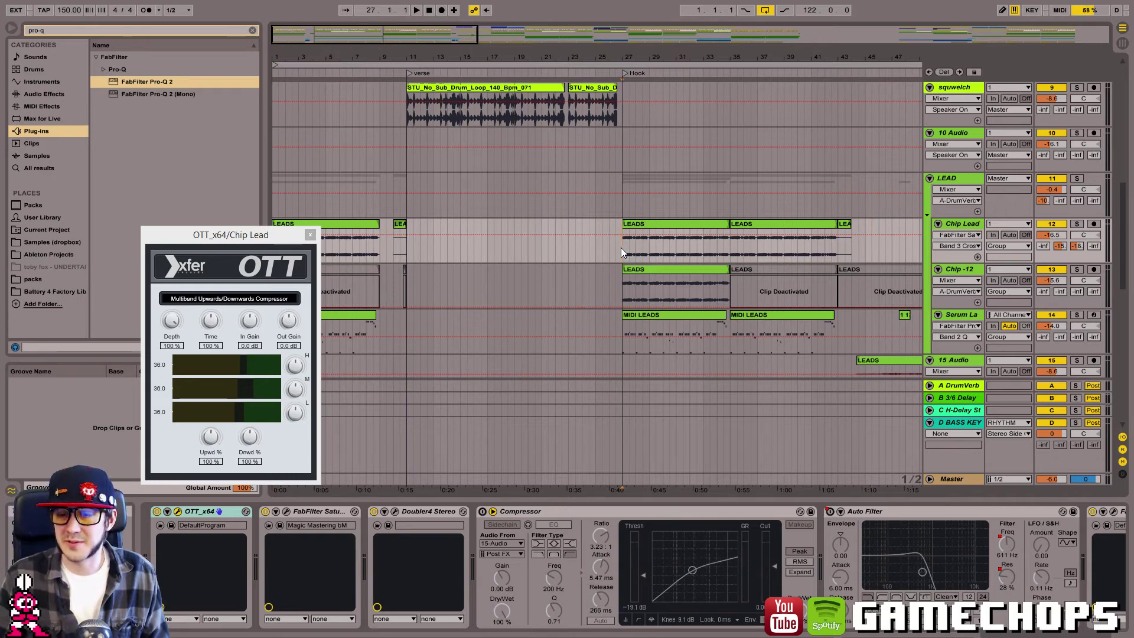
key(space)
click(835, 246)
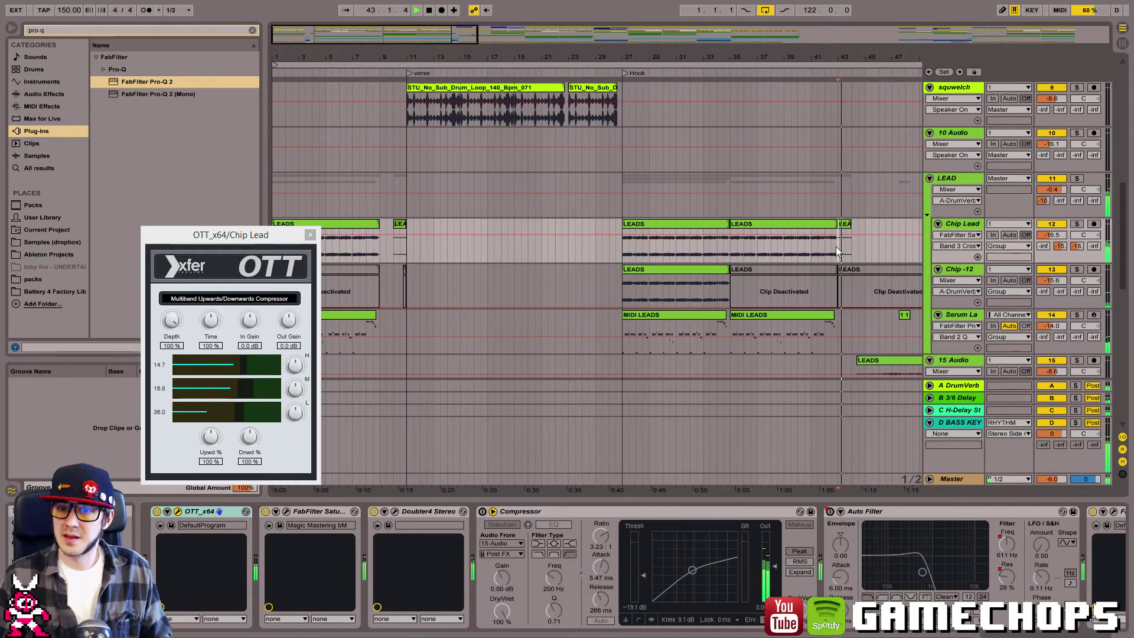
key(space)
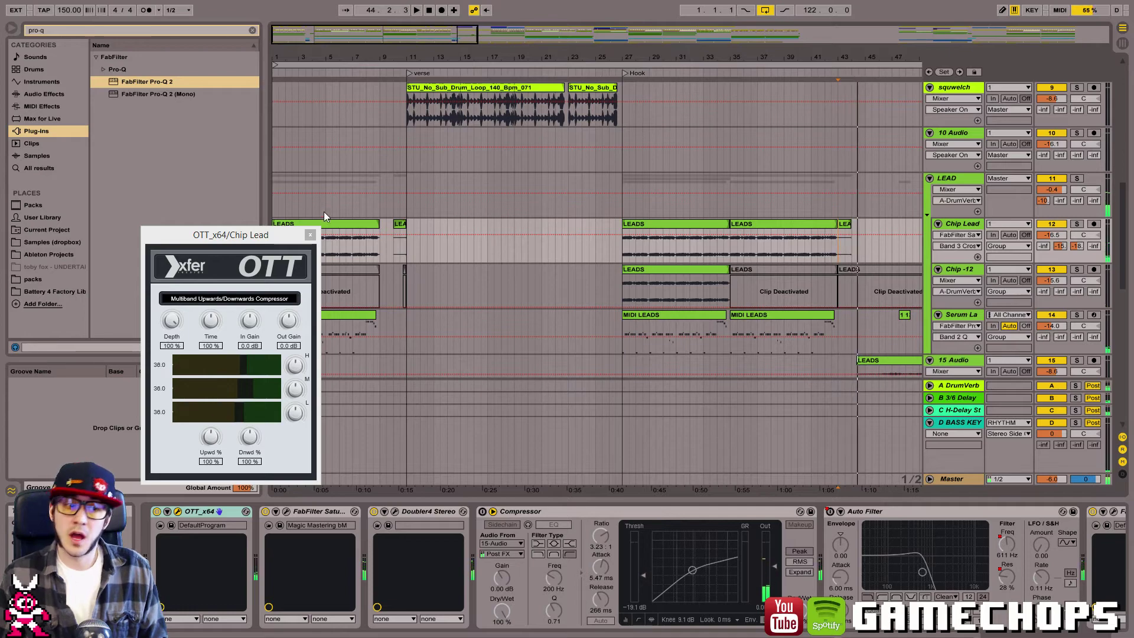
Close OTT, show the arrangement through bar 85 and lower the LEAD group's level to -1.3 while playing from the Hook.
click(310, 235)
drag(477, 36, 638, 32)
click(472, 251)
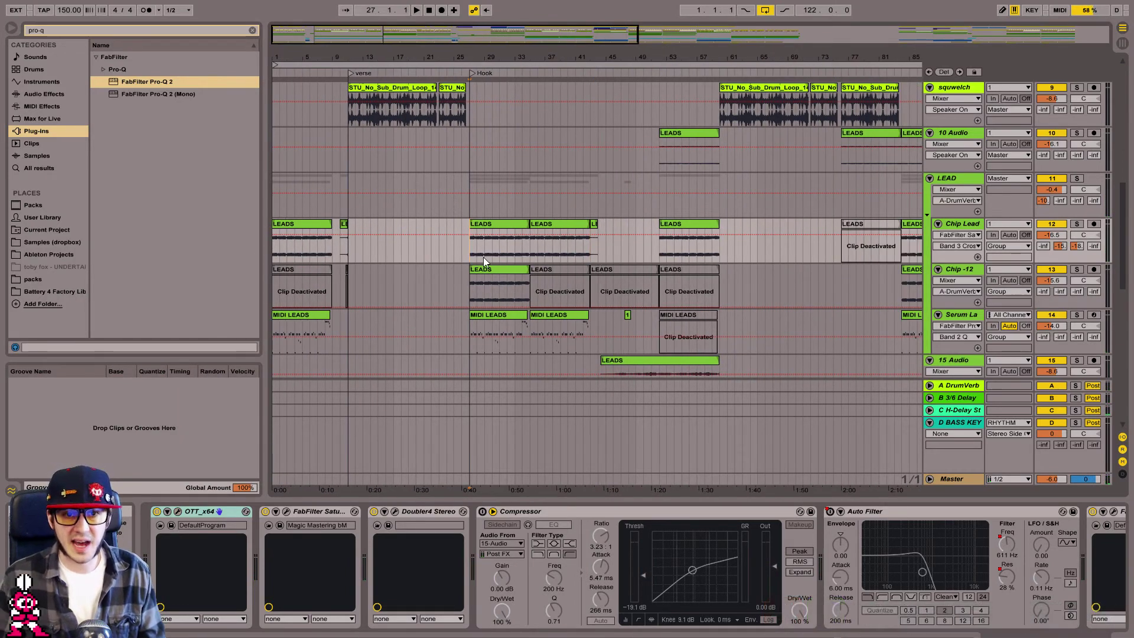
key(space)
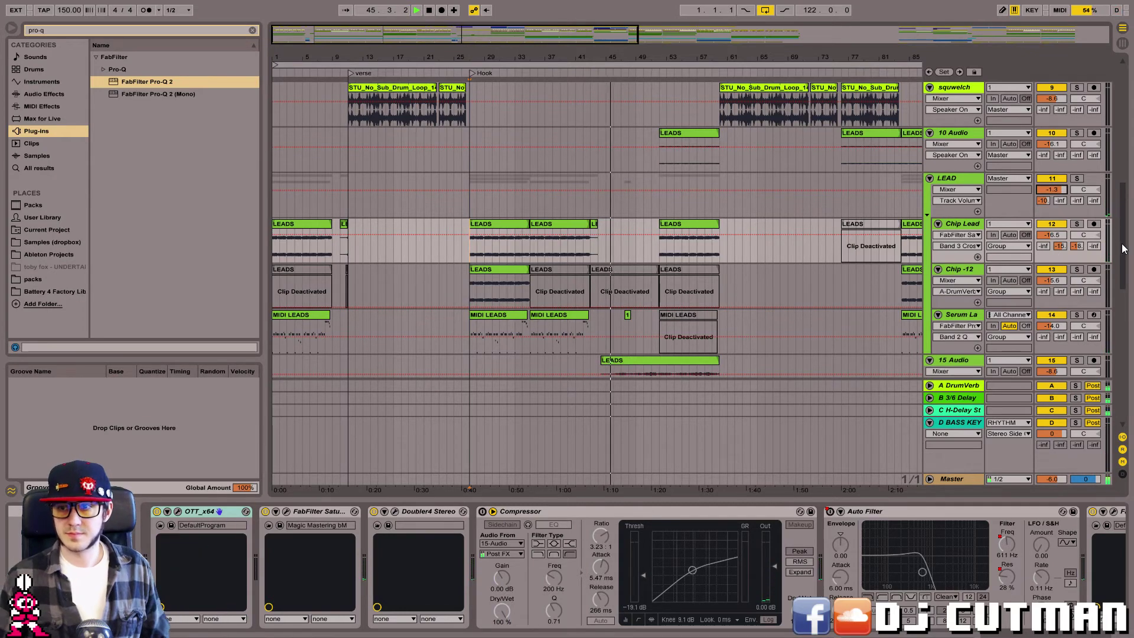
Rename the 15 Audio track as Climbers and solo it.
drag(1122, 248, 1120, 262)
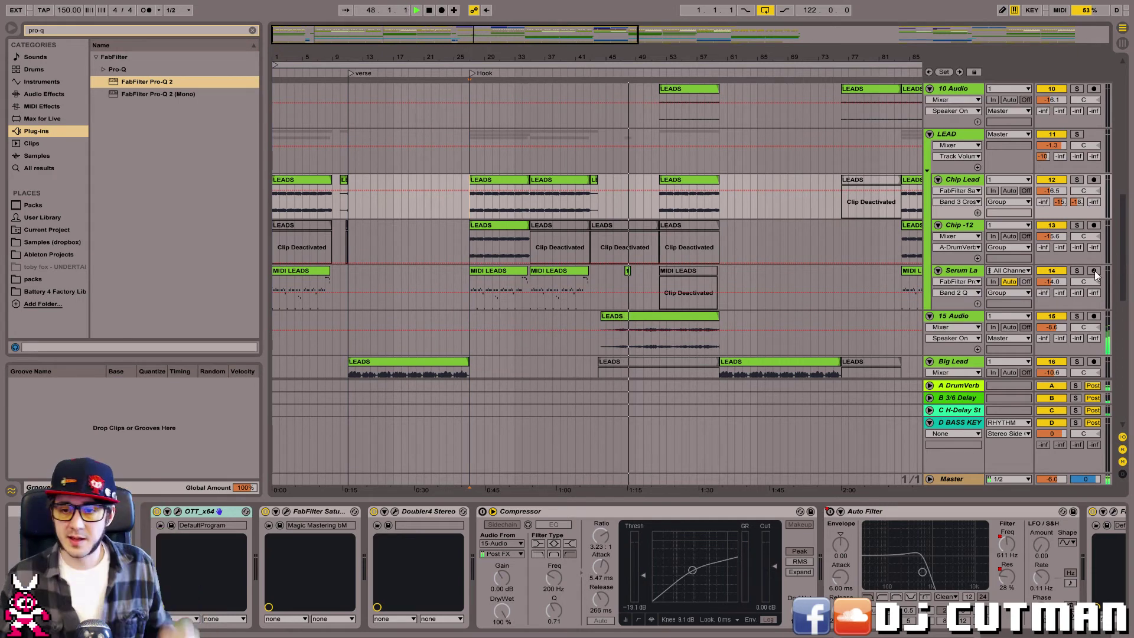
click(961, 320)
key(ctrl+r)
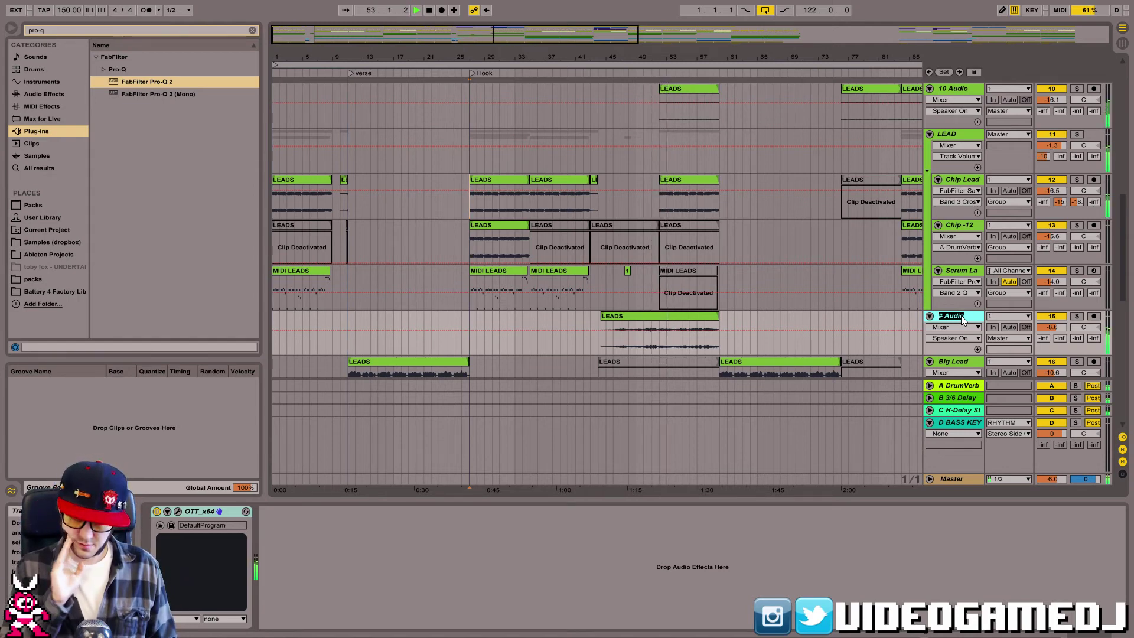
text(Climbe)
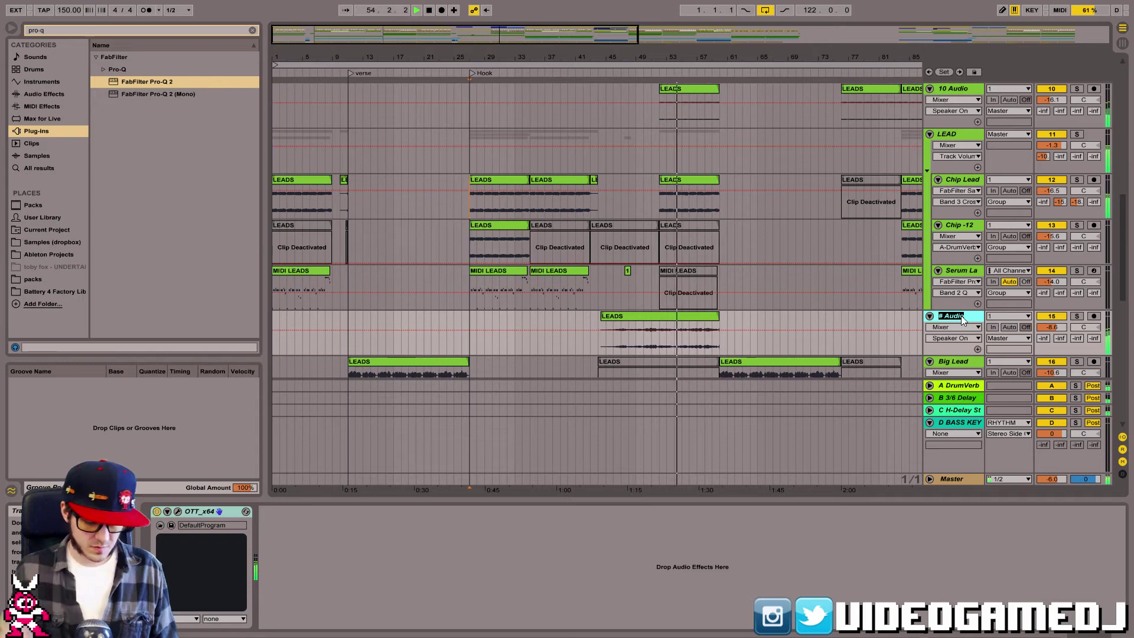
text(rs)
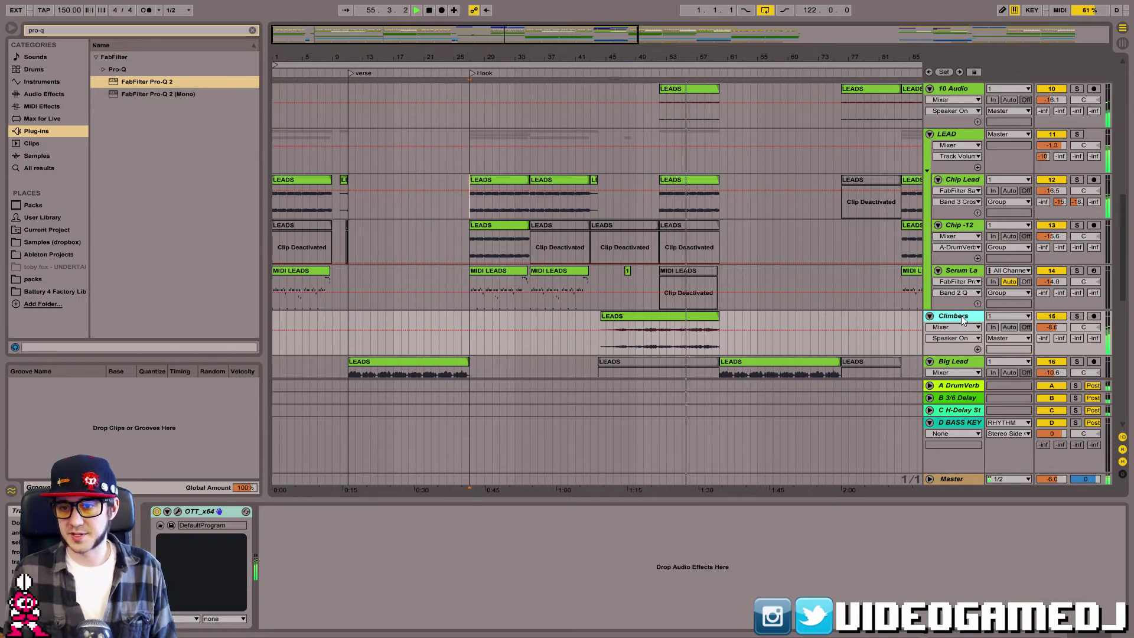
click(1077, 316)
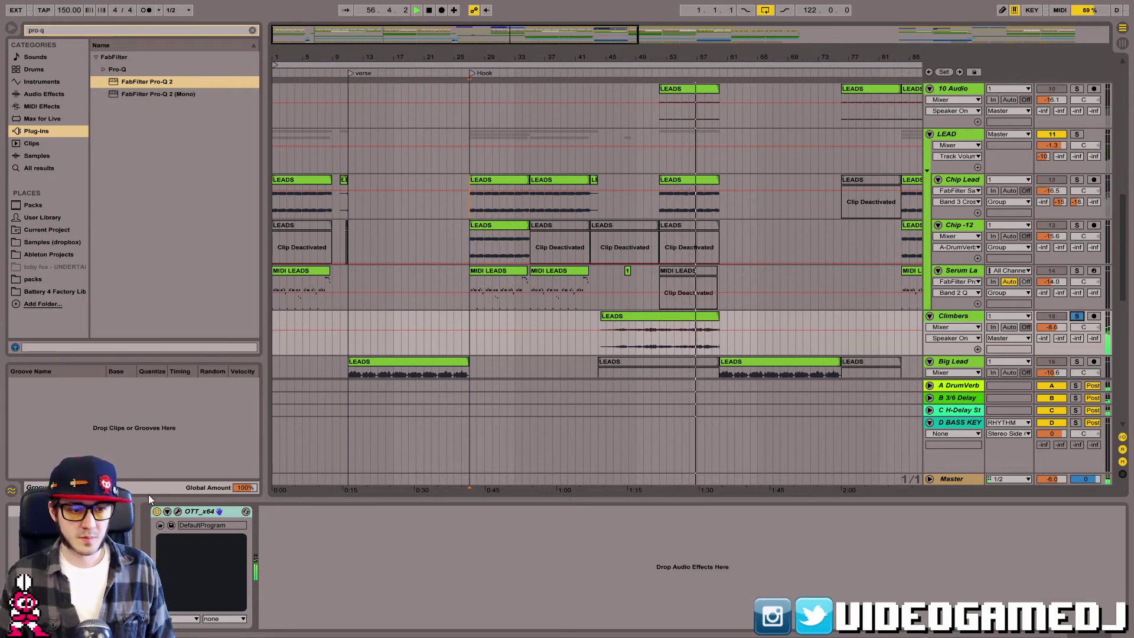
Add FabFilter Pro-Q 2 to Climbers and create a 96 dB/oct low cut at about 150 Hz.
drag(157, 81, 296, 593)
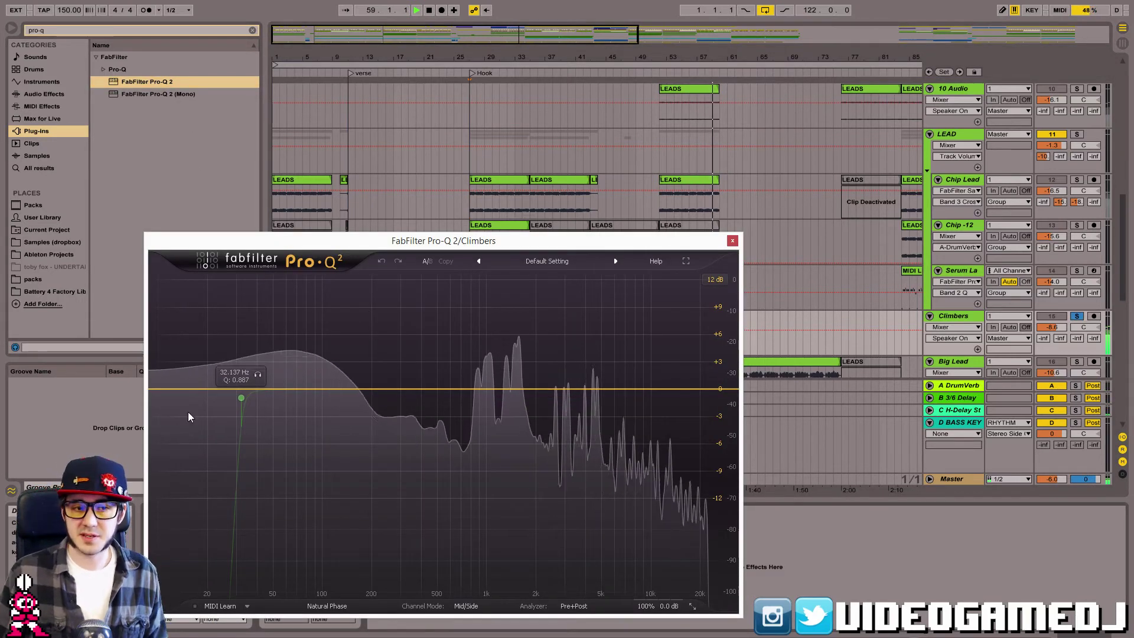
click(241, 397)
drag(242, 397, 353, 395)
click(230, 526)
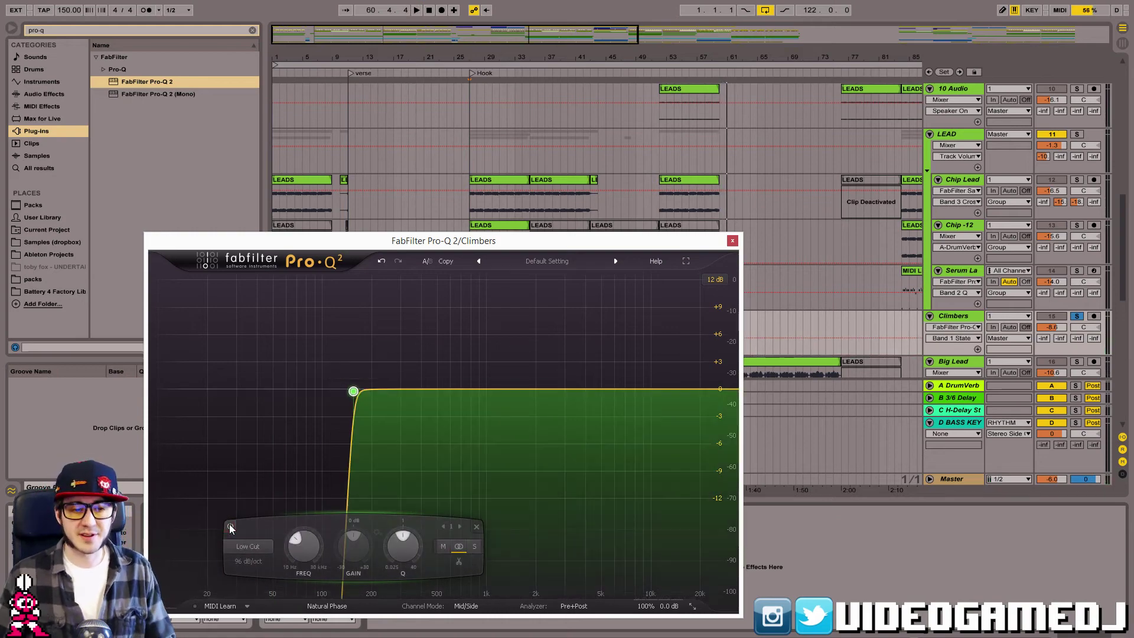
Play the Climbers clip, raise the EQ's low cut to about 474 Hz and close Pro-Q 2.
drag(665, 245, 470, 118)
click(630, 338)
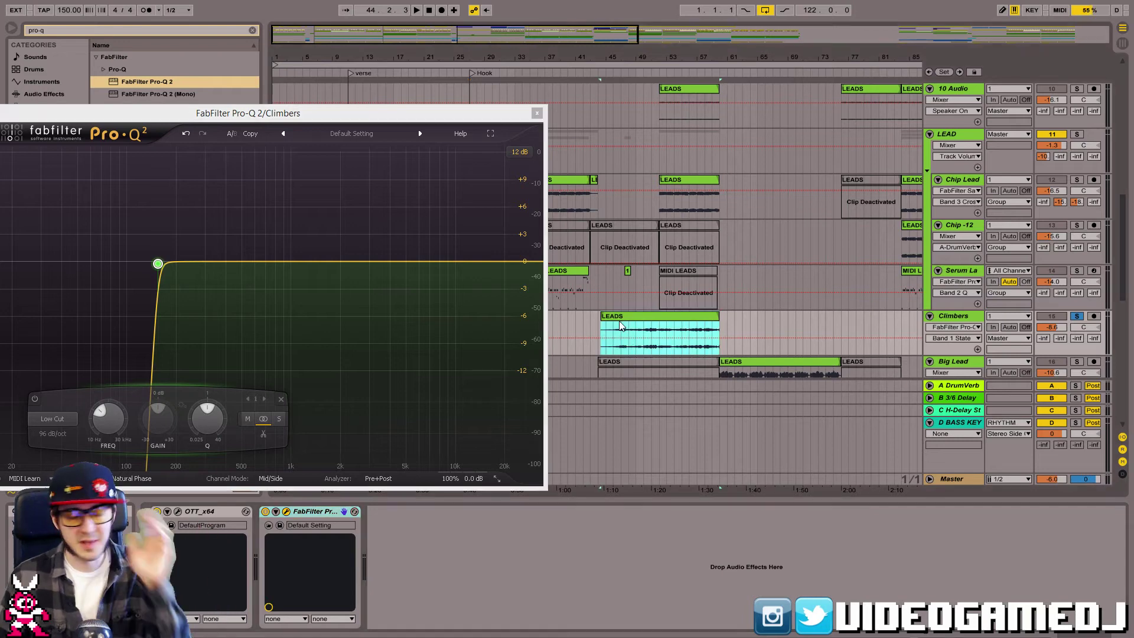
drag(413, 114, 776, 161)
drag(640, 166, 629, 111)
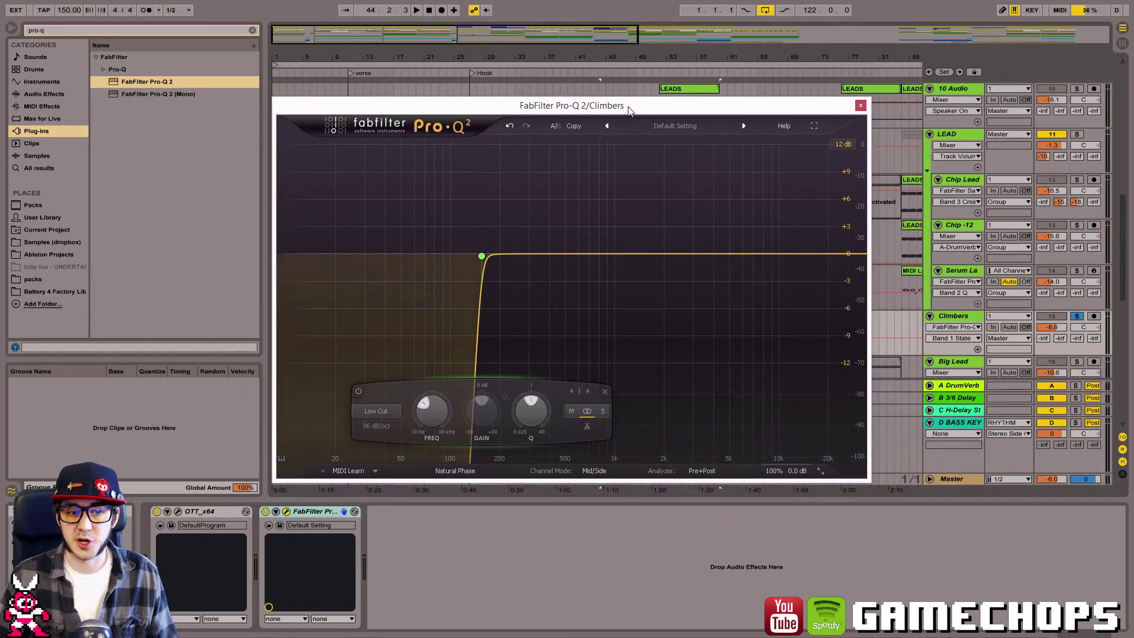
key(space)
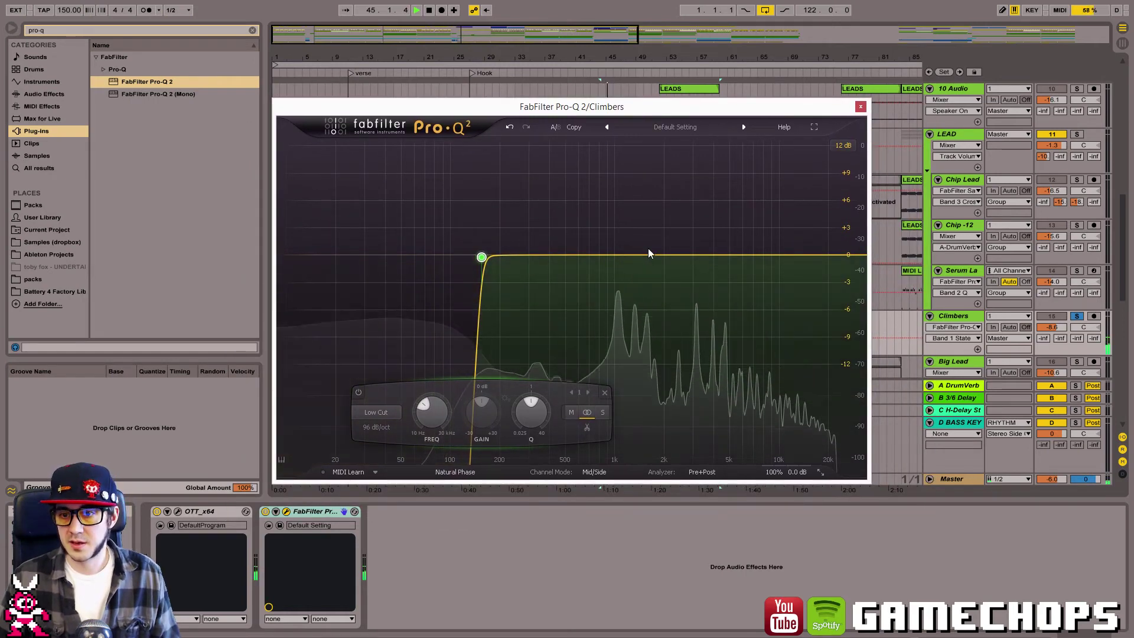
drag(584, 108, 576, 431)
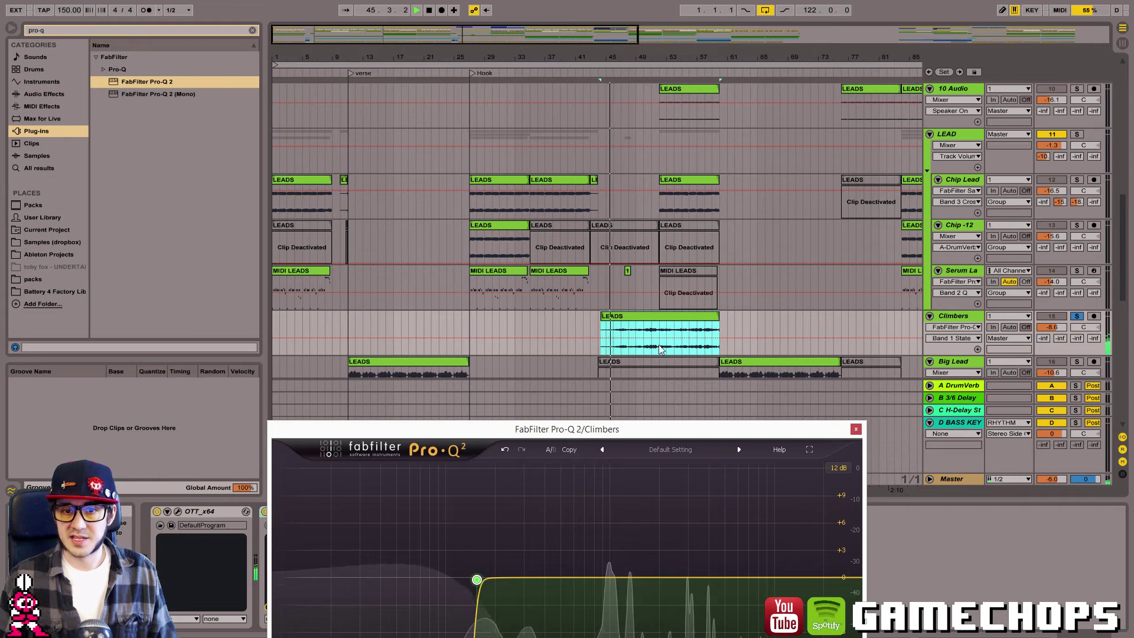
drag(676, 432, 664, 185)
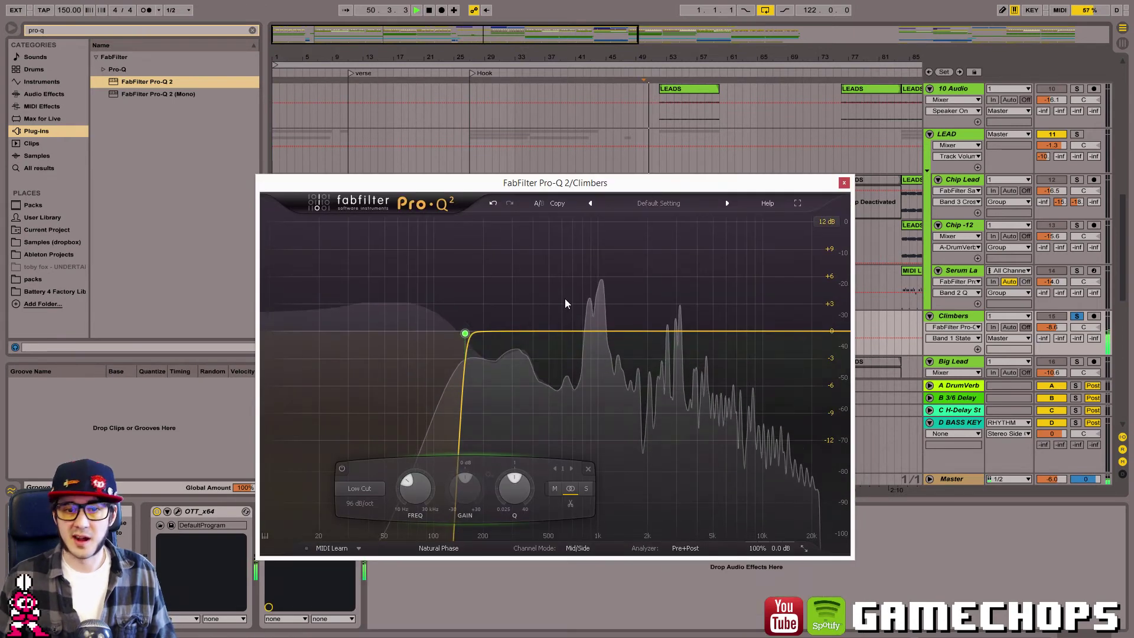
drag(467, 339, 545, 334)
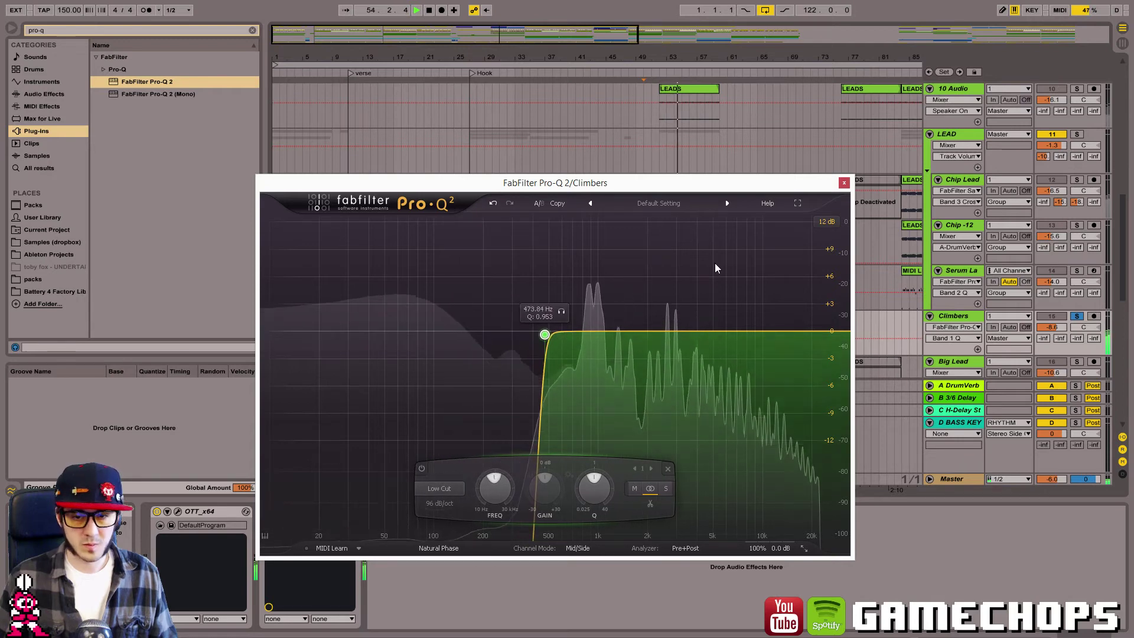
click(844, 183)
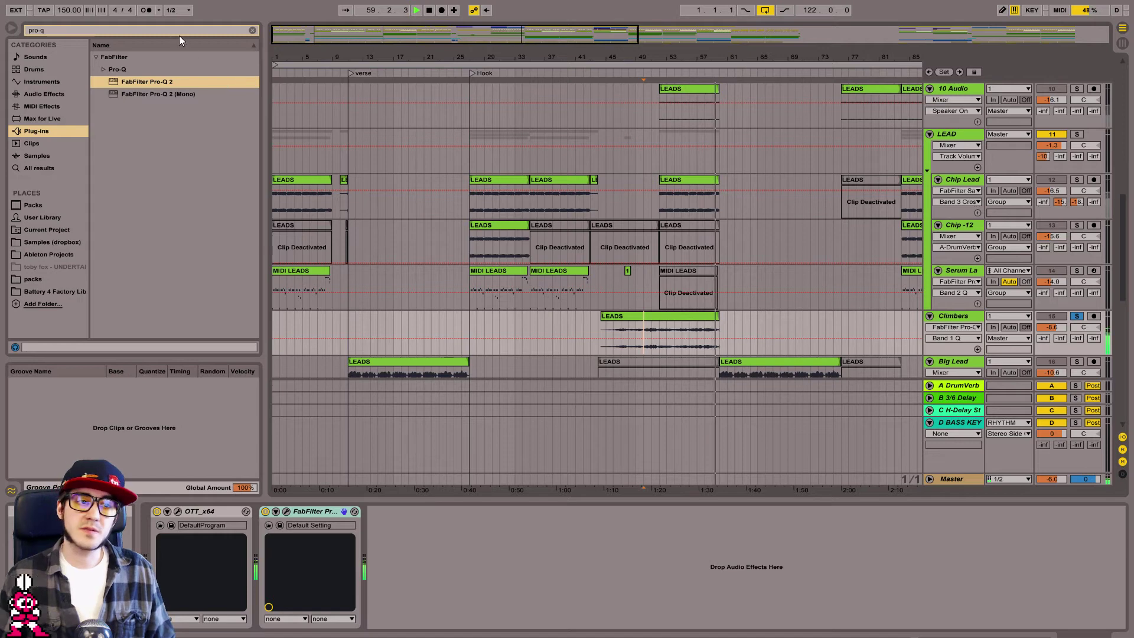
Search the plug-ins for pro-mb and add FabFilter Pro-MB after the EQ on Climbers.
key(BackSpace)
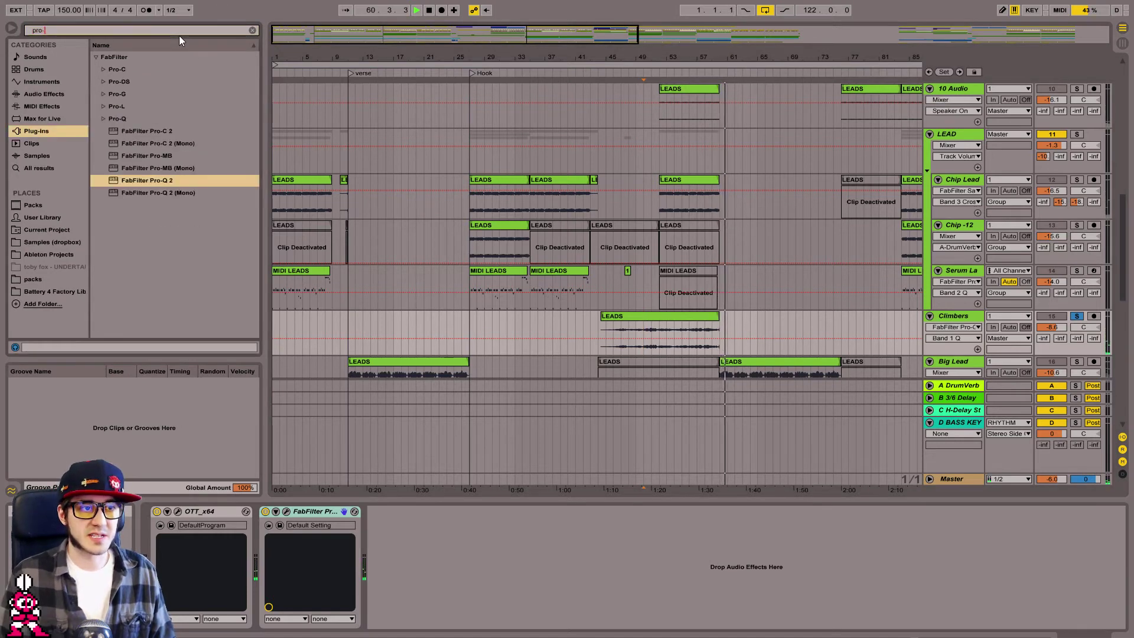
text(mb)
double_click(162, 71)
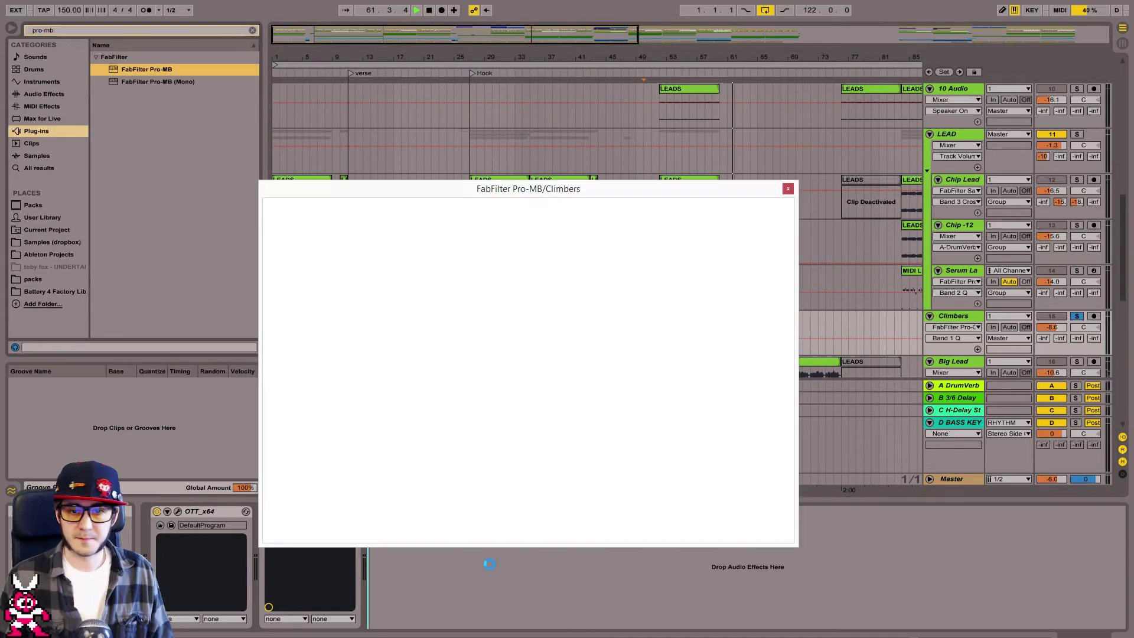
Create a compression band over the high frequencies in Climbers' Pro-MB and adjust its threshold.
drag(584, 188, 426, 79)
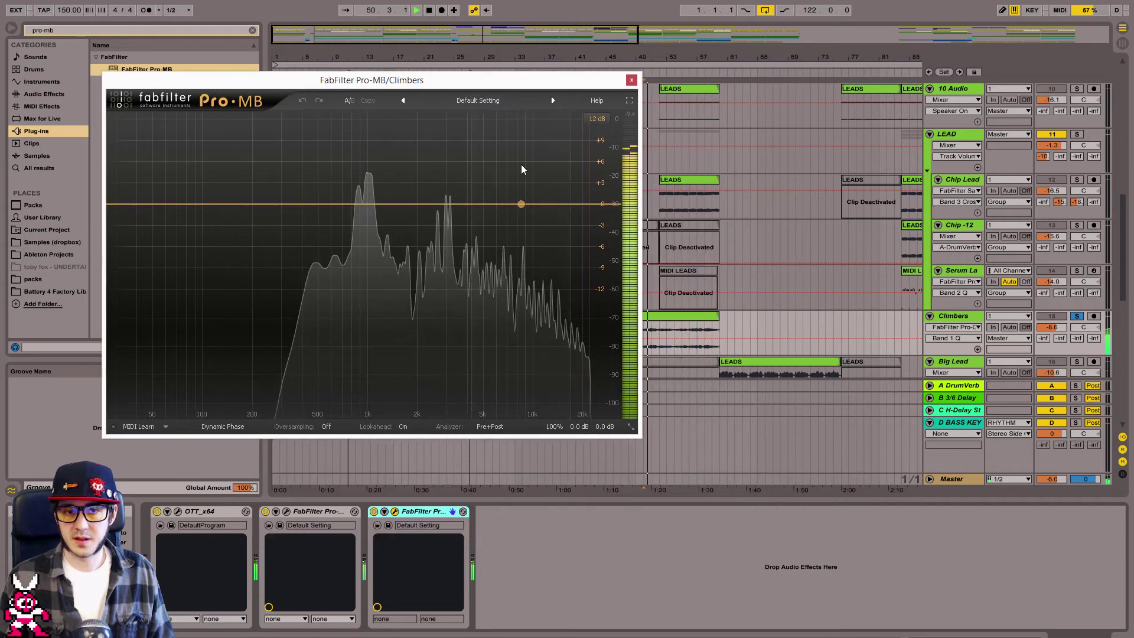
click(546, 183)
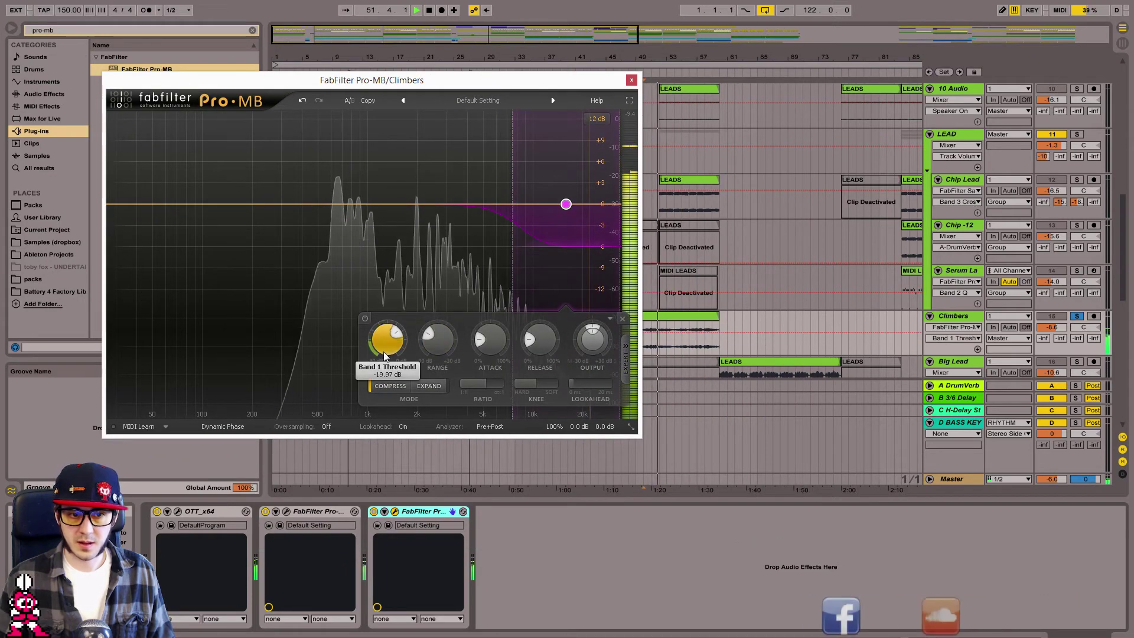
drag(384, 355, 390, 359)
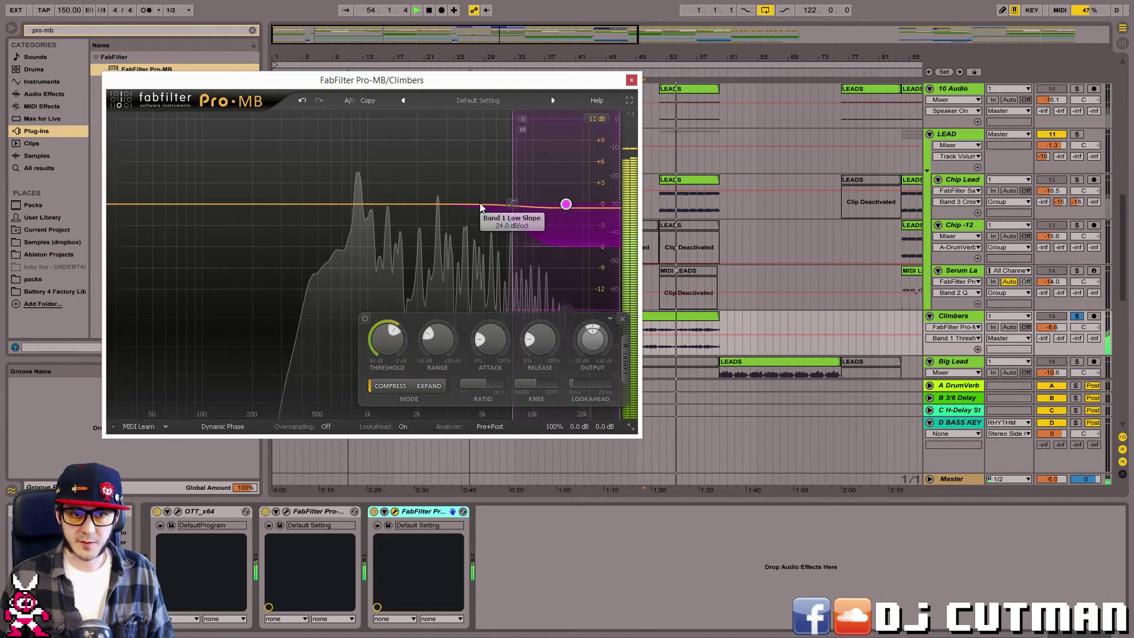
Replace Climbers' high-frequency Pro-MB band with a band over the upper mids and lower its threshold.
click(461, 203)
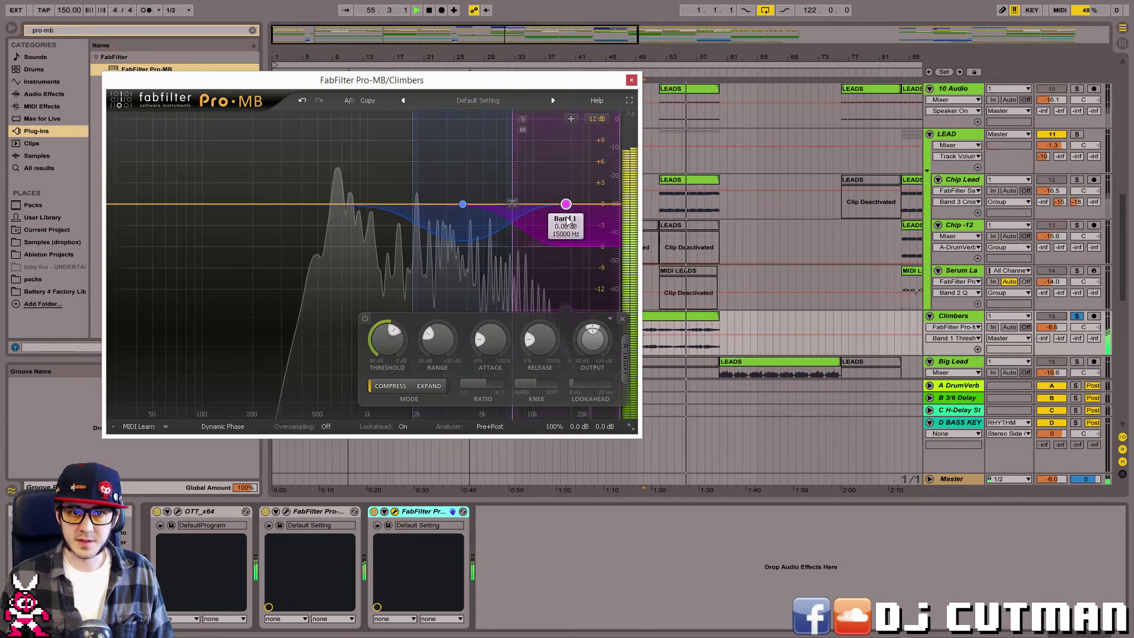
click(622, 318)
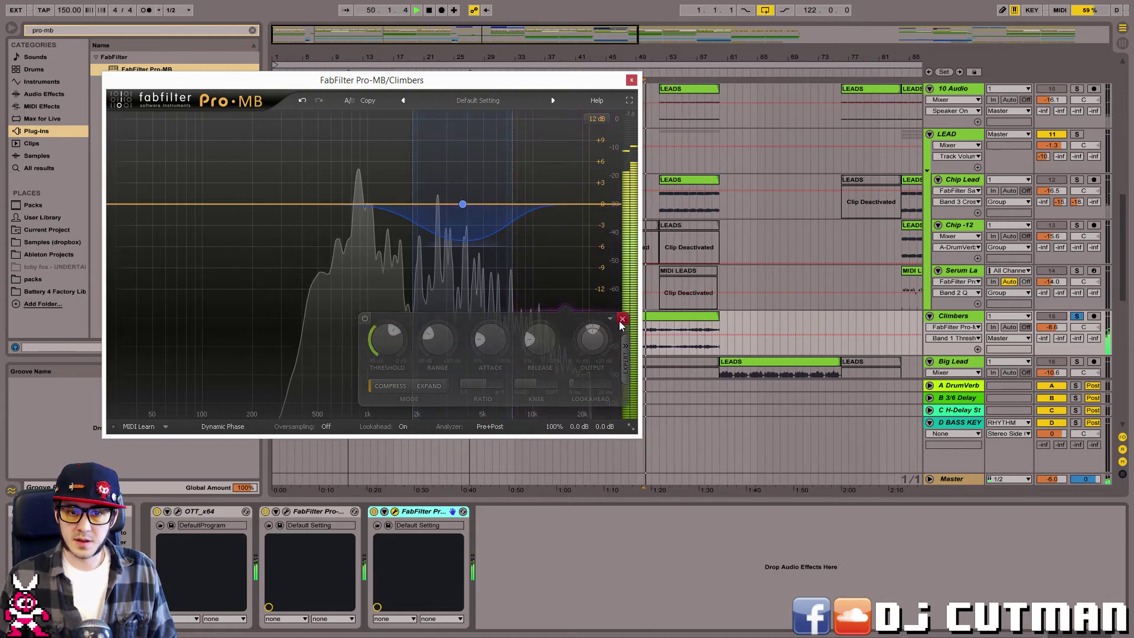
click(463, 203)
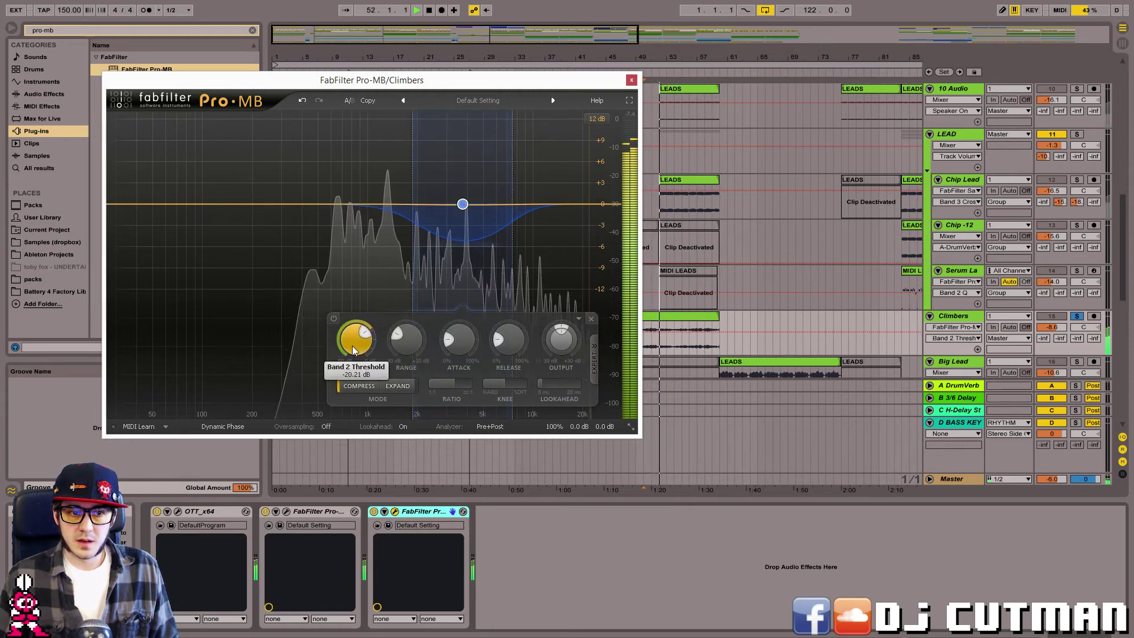
drag(352, 349, 358, 413)
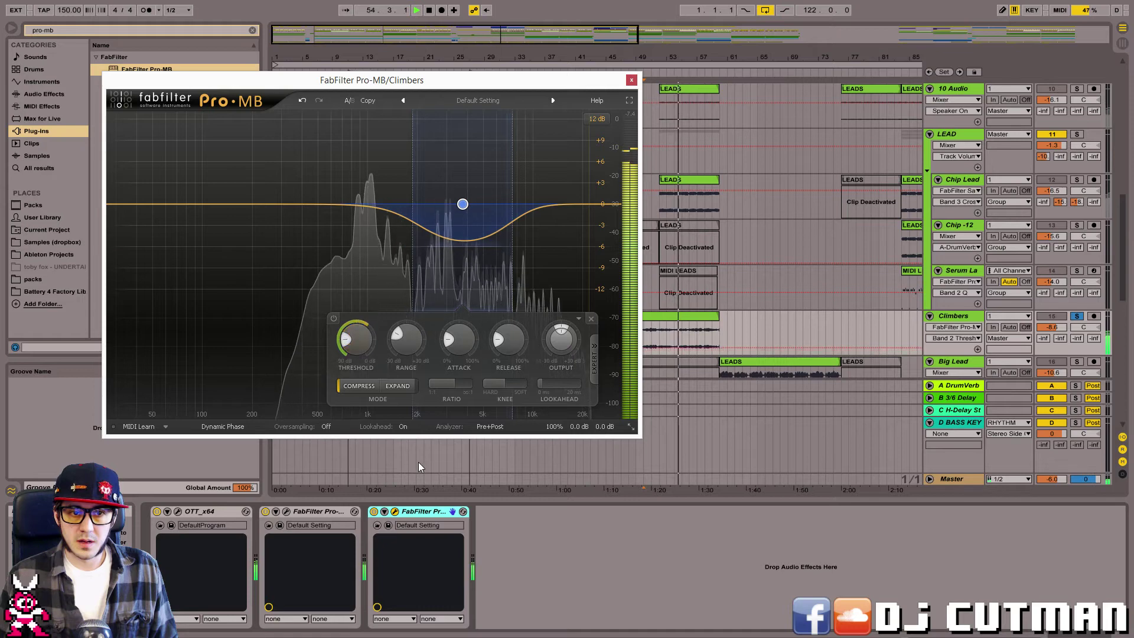
Stop playback and delete FabFilter Pro-MB from the Climbers track.
key(space)
click(418, 512)
key(Delete)
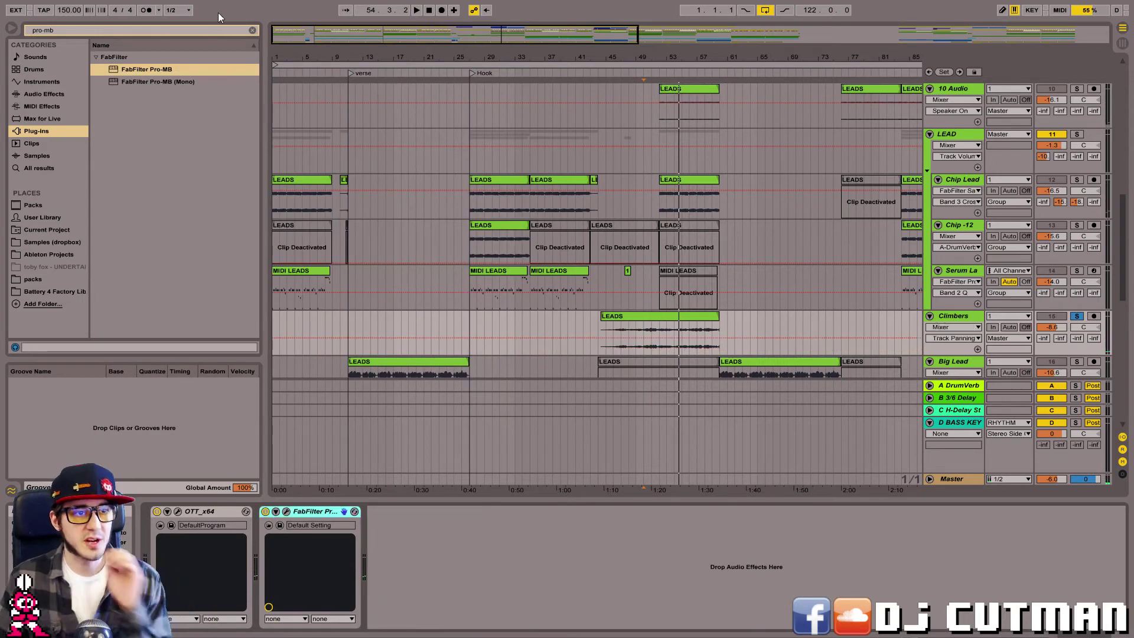
Clear the plug-in search and add FabFilter Saturn x64 after the EQ on Climbers.
click(251, 30)
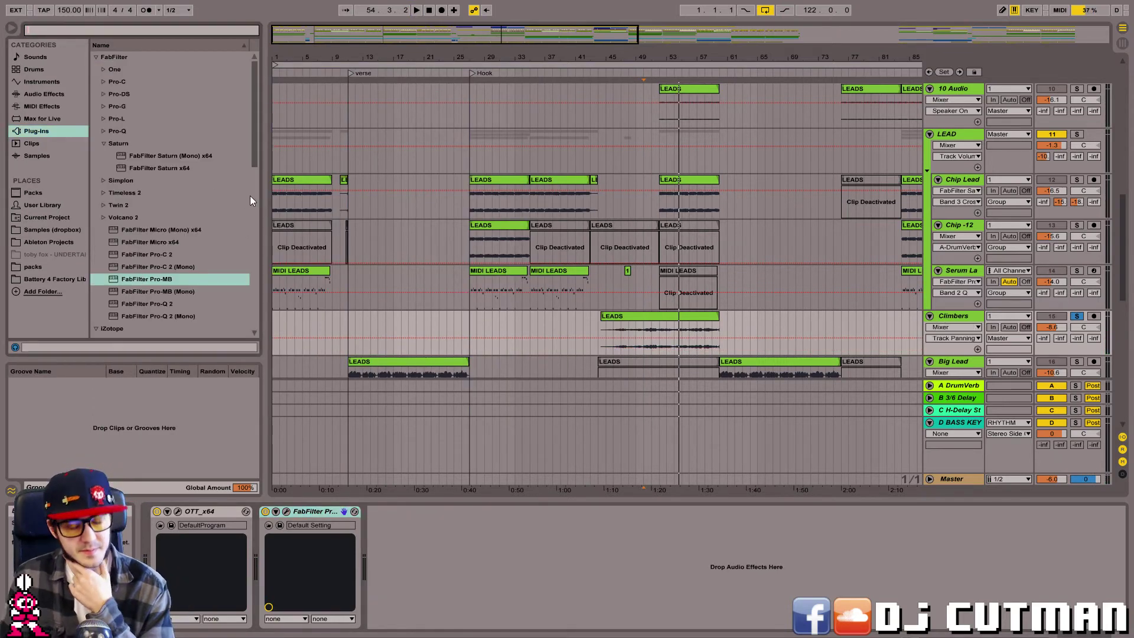
click(158, 168)
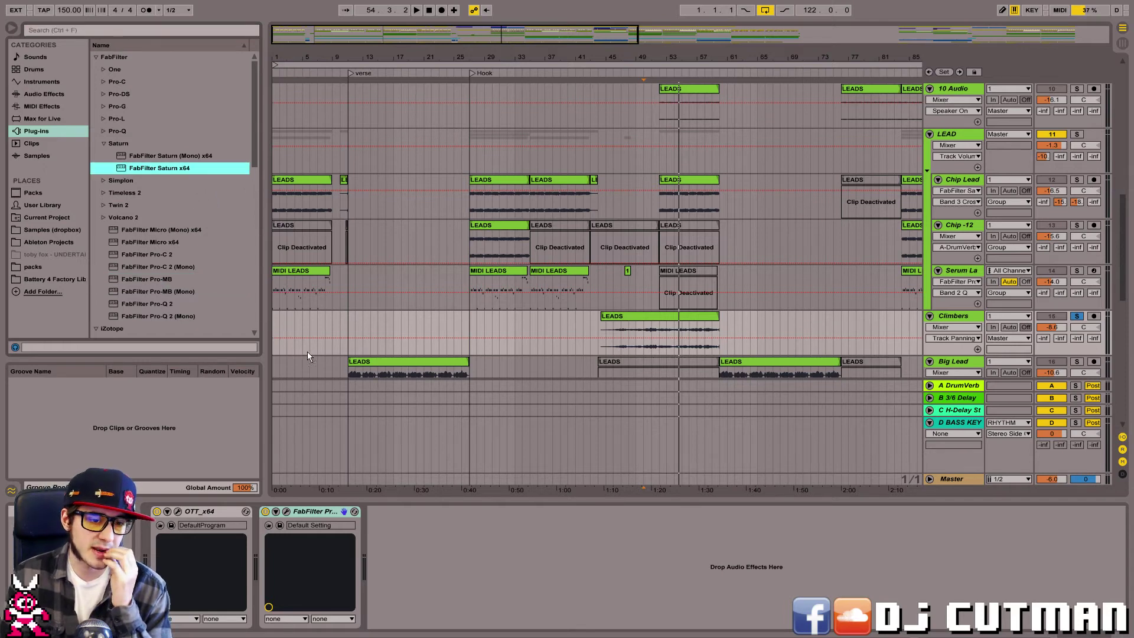
drag(389, 549, 391, 550)
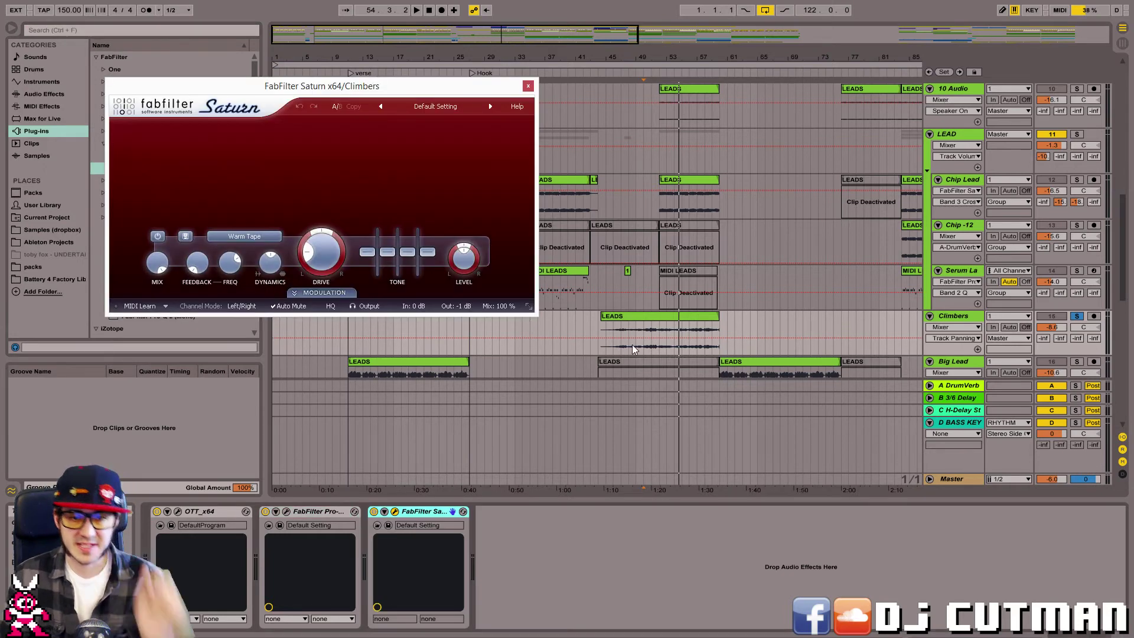
Set the playback start at bar 53 in the Climbers clip and load Saturn's Mastering preset Magic Mastering bM.
click(668, 345)
click(435, 106)
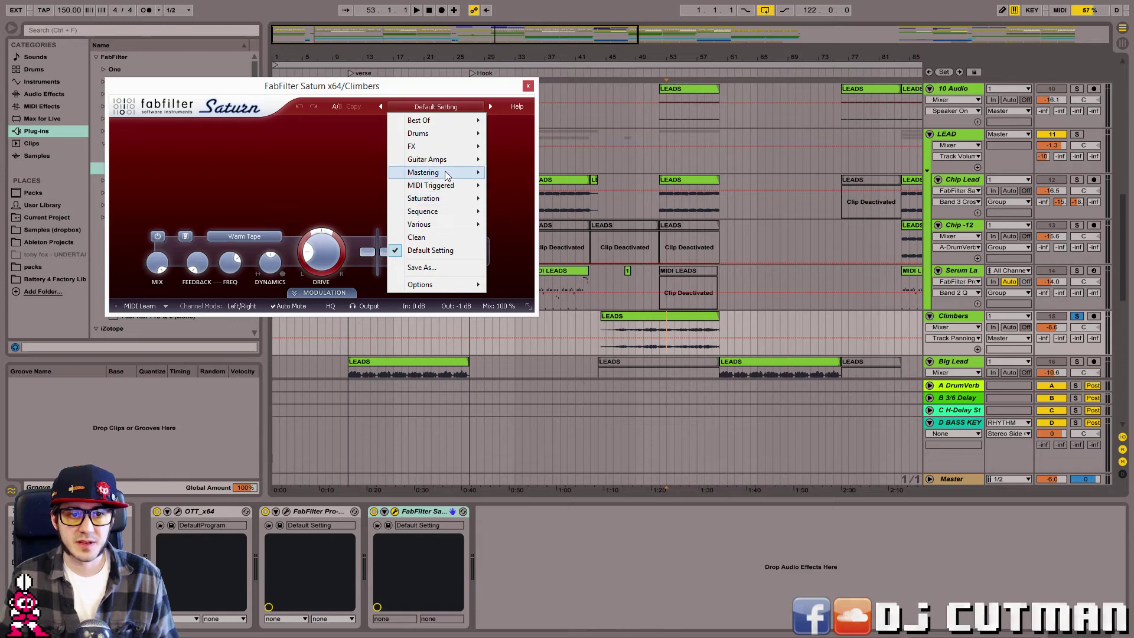
mouse_move(437, 172)
click(581, 274)
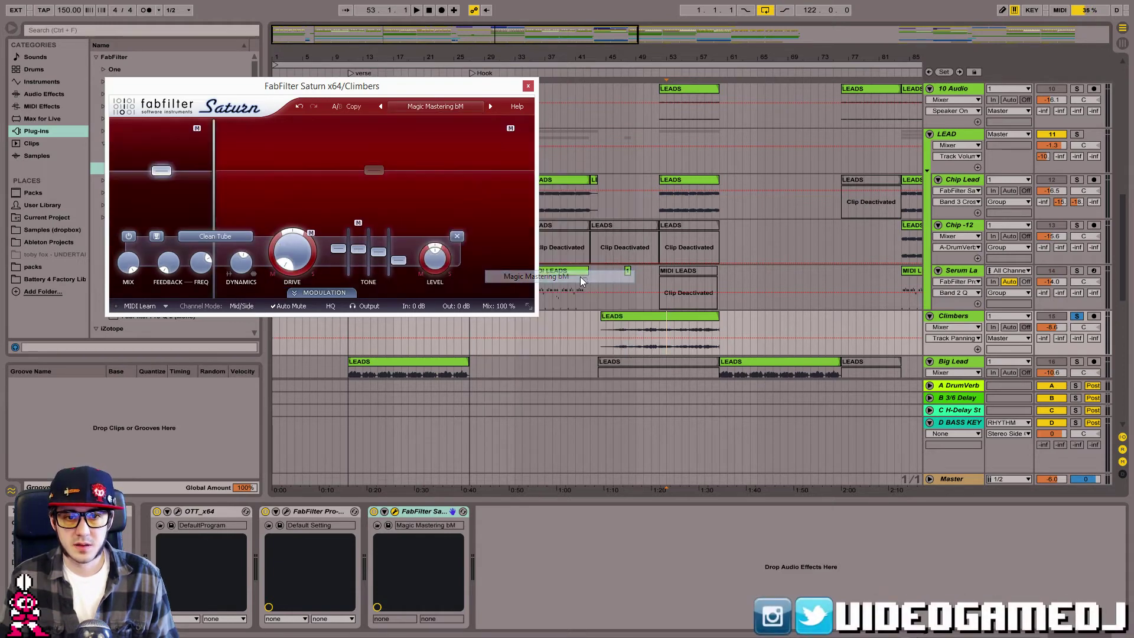
Play Climbers, raise Saturn's band crossover to above 2 kHz and slightly boost the upper band's level.
key(space)
drag(215, 186, 399, 188)
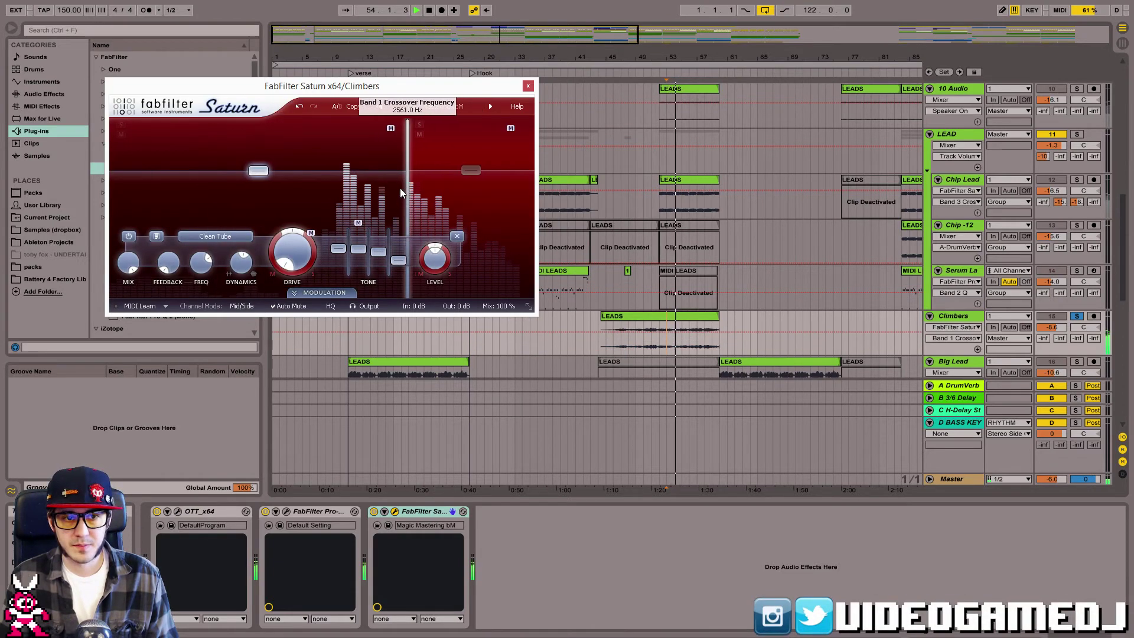
mouse_move(464, 171)
mouse_down()
mouse_move(459, 135)
mouse_move(464, 165)
mouse_up()
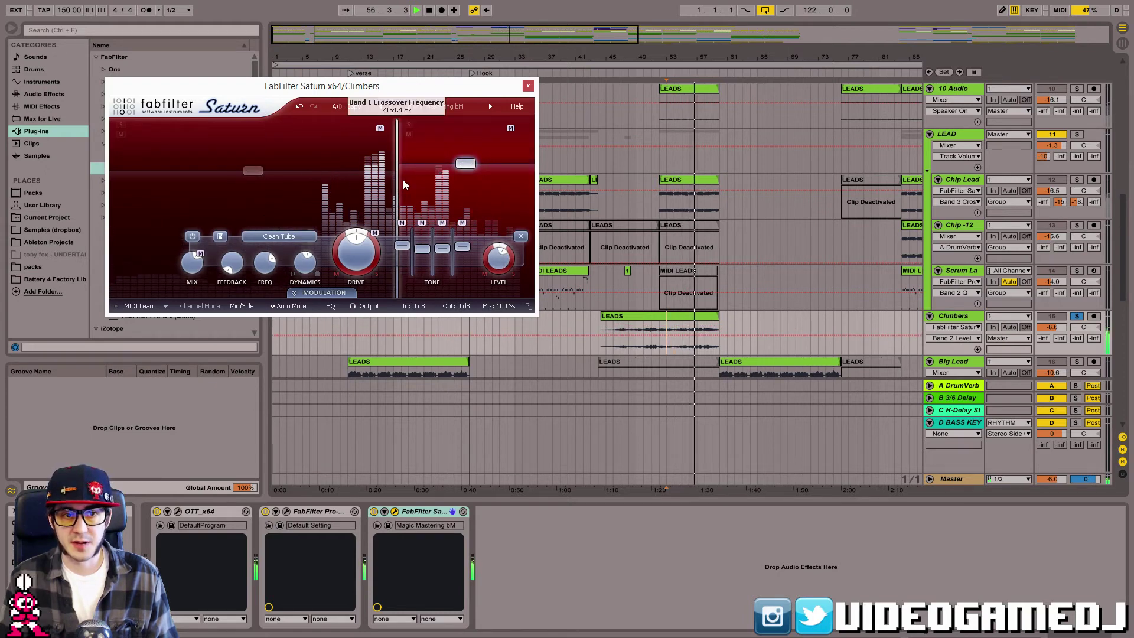
drag(397, 185, 405, 185)
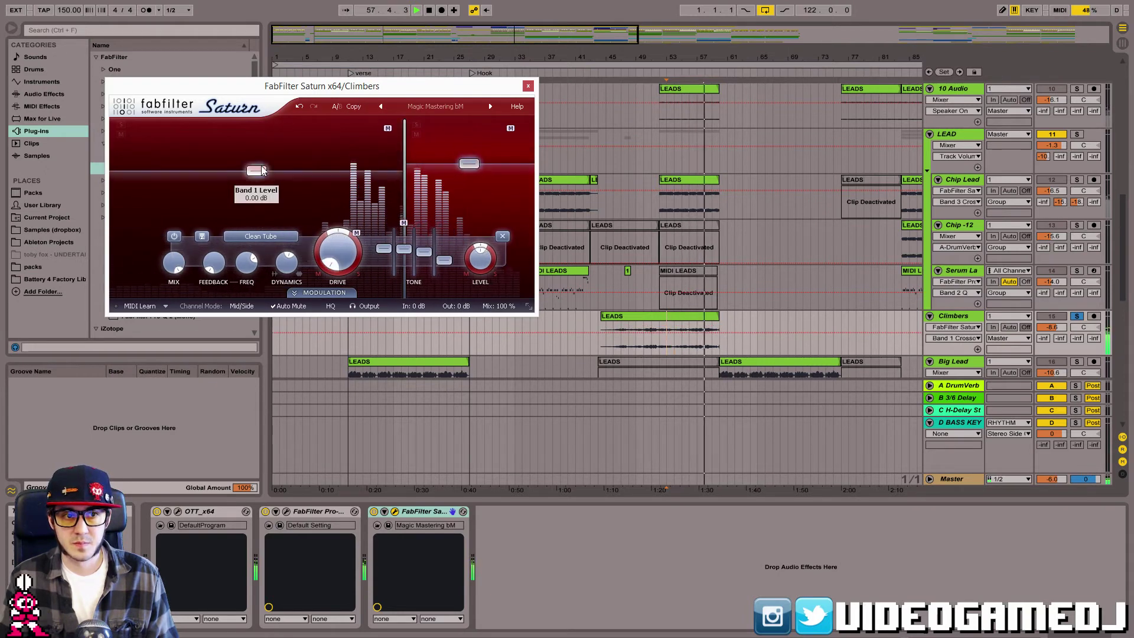
Balance the levels of Saturn's two bands, raising the low band slightly and easing back the high band, and close Saturn.
mouse_move(256, 171)
mouse_down()
mouse_move(257, 157)
mouse_move(257, 173)
mouse_up()
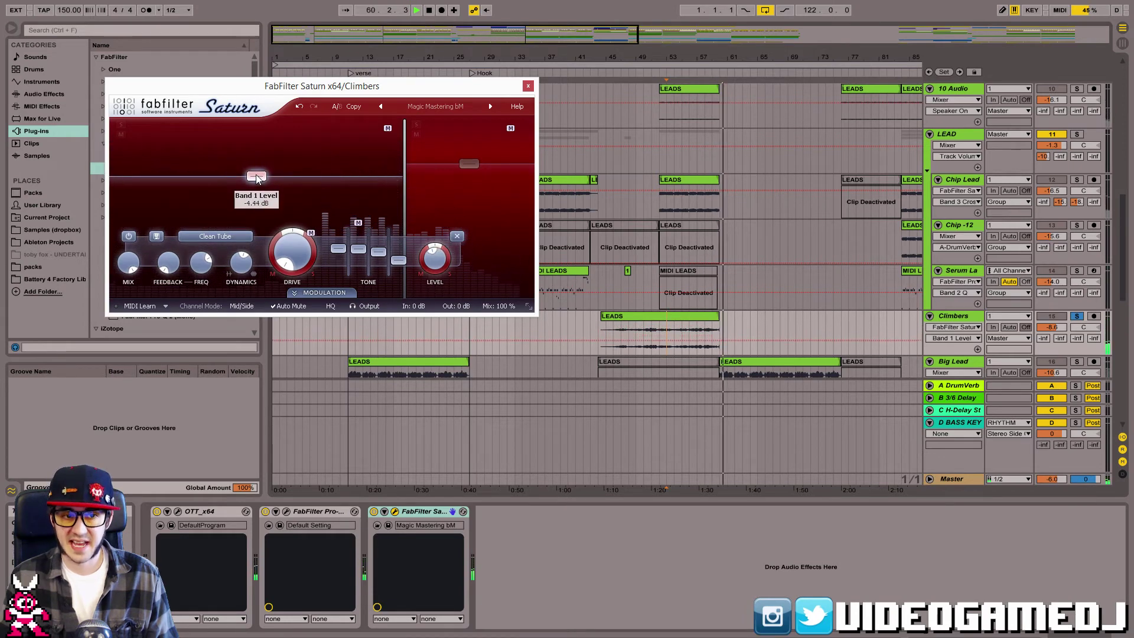
click(469, 164)
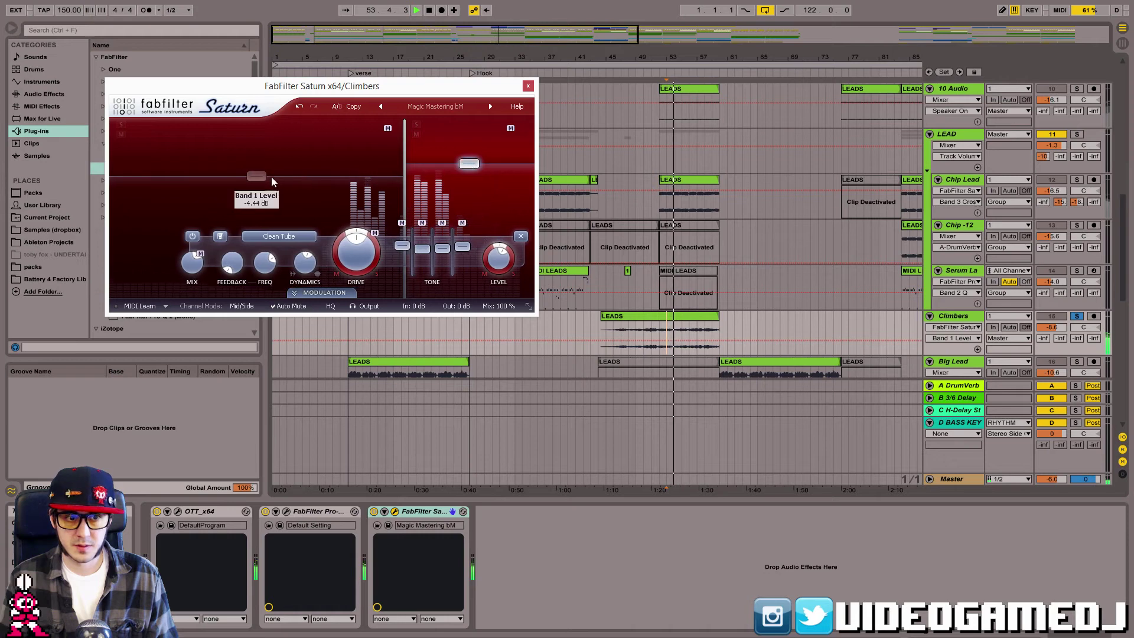
drag(256, 175, 256, 172)
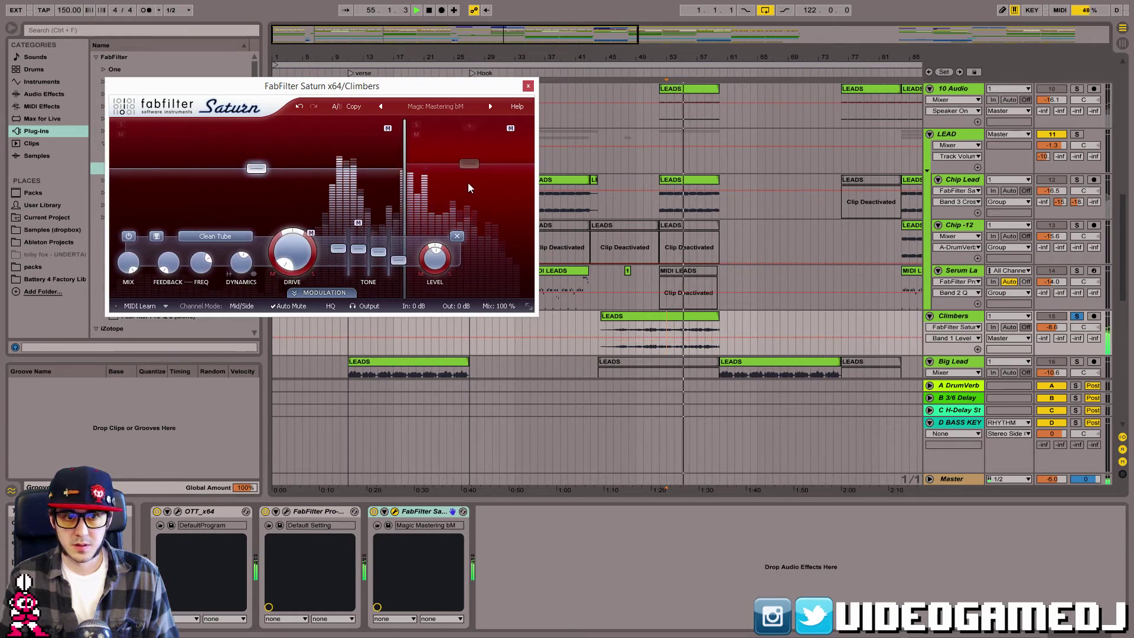
drag(469, 164, 461, 174)
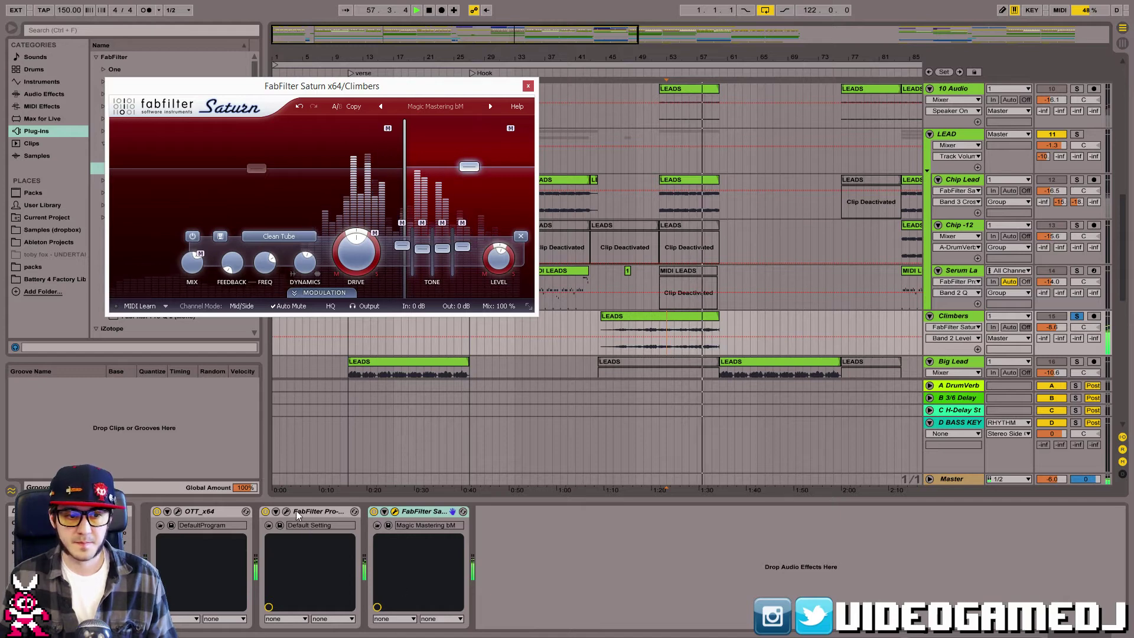
click(394, 512)
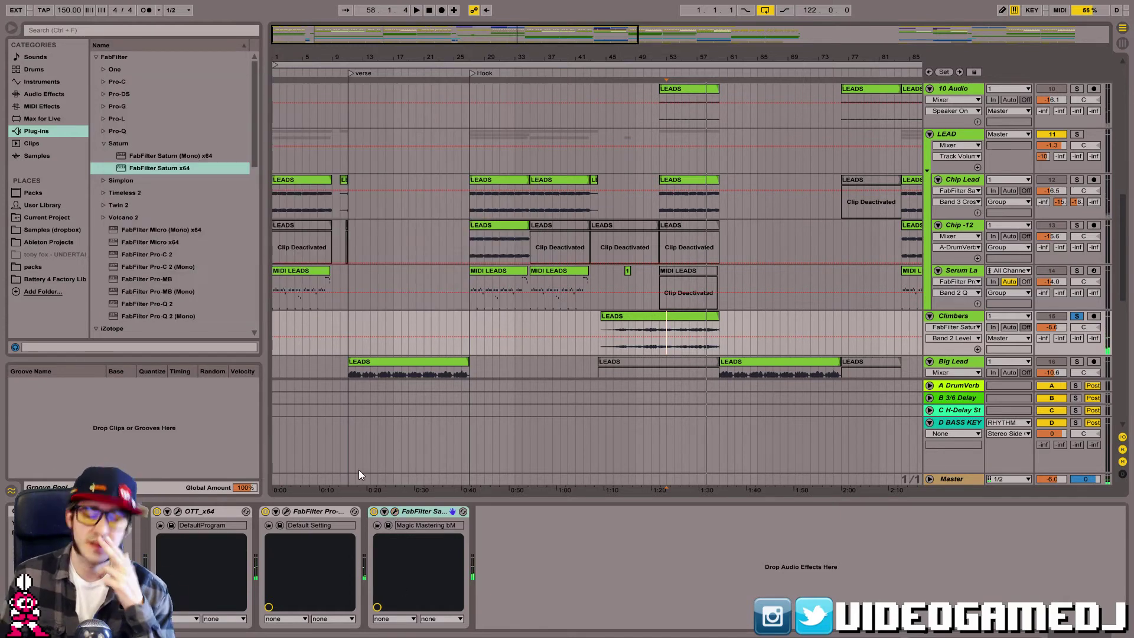
Search the plug-ins for unpl and replace Climbers' Pro-Q 2 with CLA Unplugged Stereo.
click(150, 30)
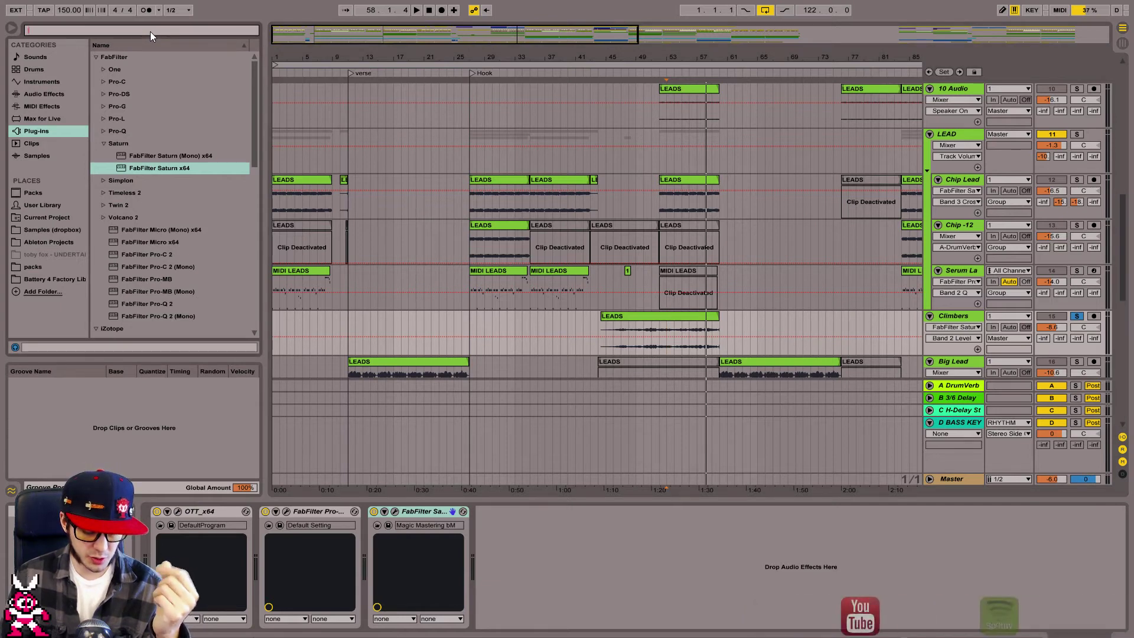
text(unpl)
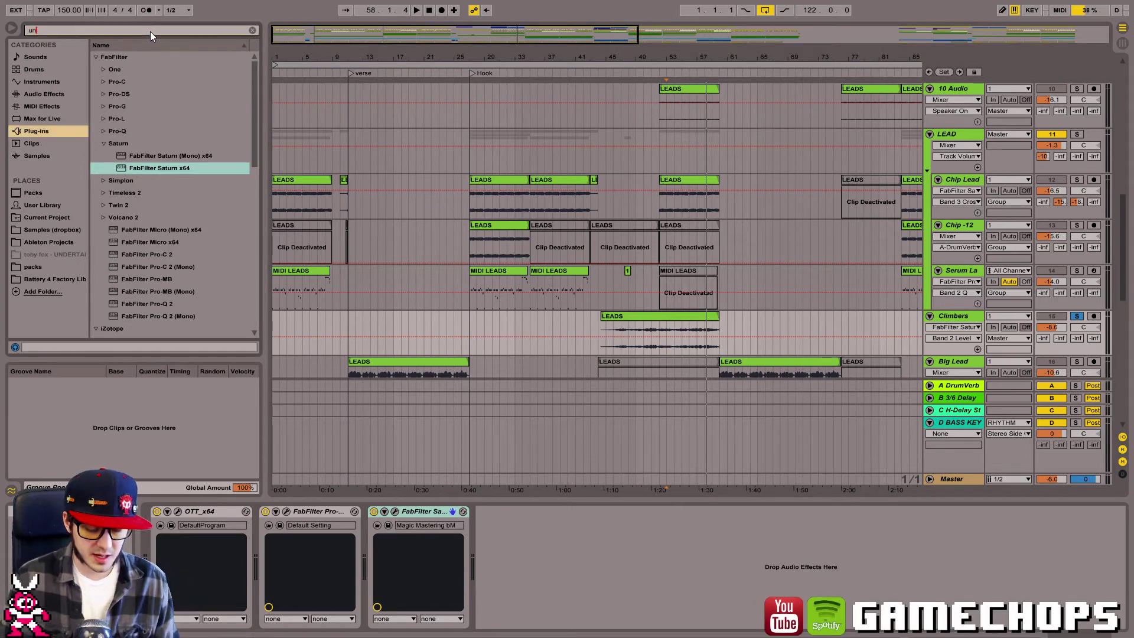
click(95, 57)
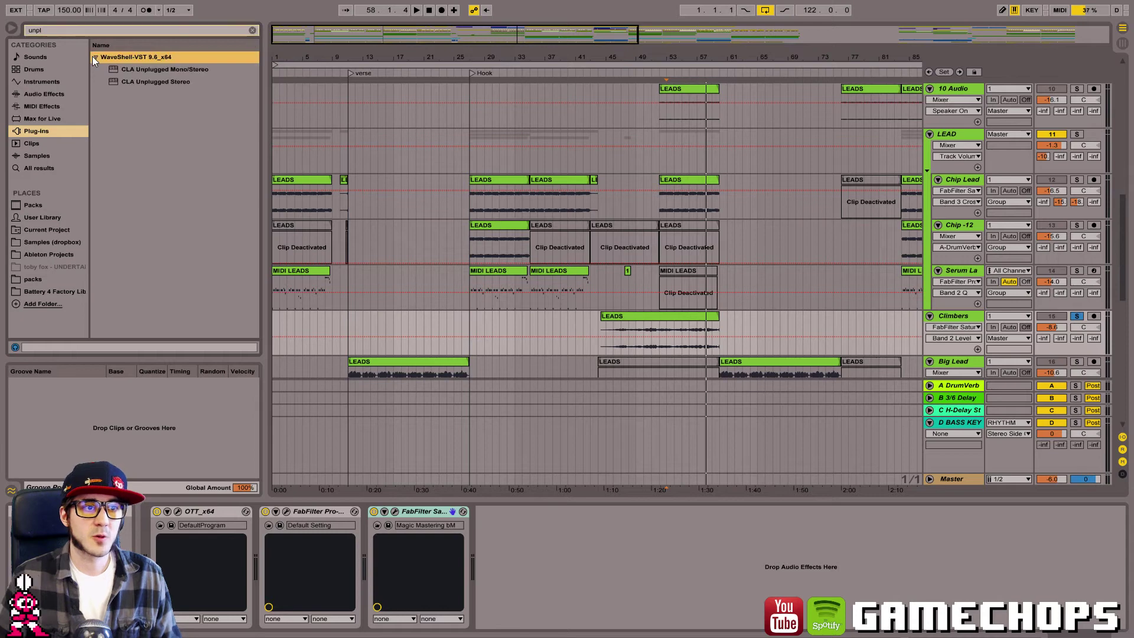
mouse_move(141, 85)
mouse_down()
mouse_move(225, 248)
mouse_move(332, 536)
mouse_up()
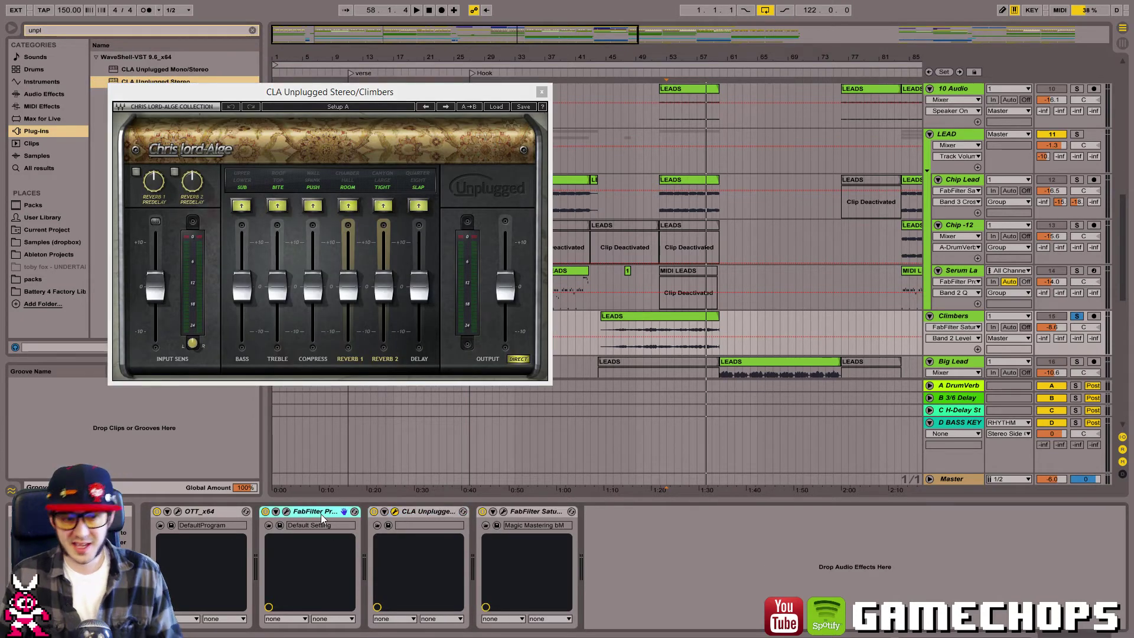
key(Delete)
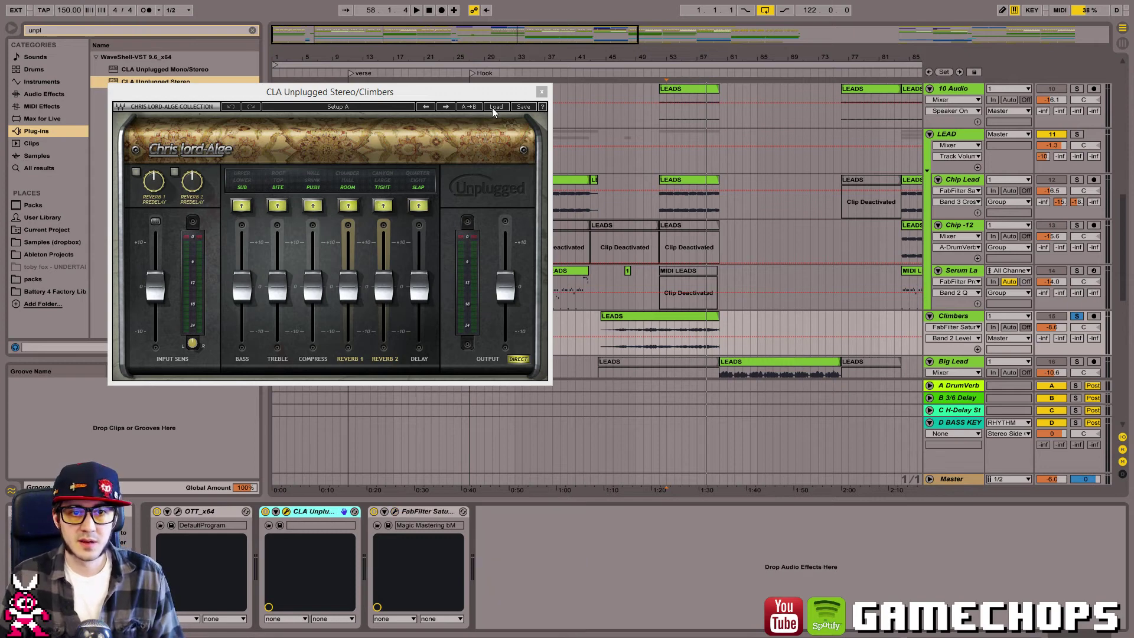
Load the Sunset Strip preset in CLA Unplugged and audition it on Climbers.
click(495, 107)
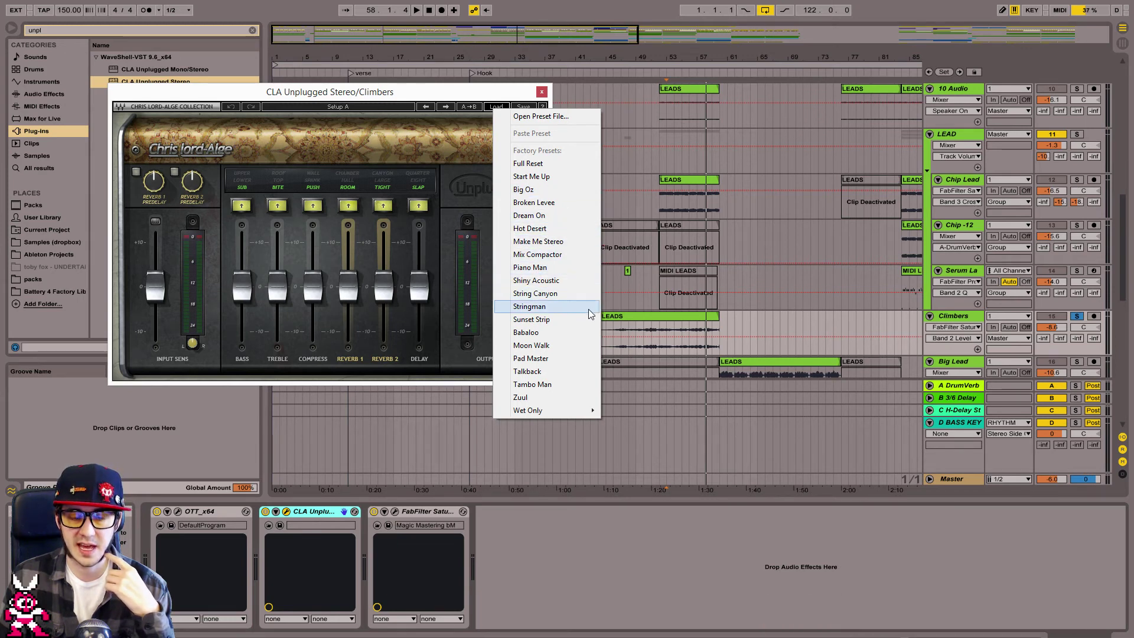
click(554, 321)
key(space)
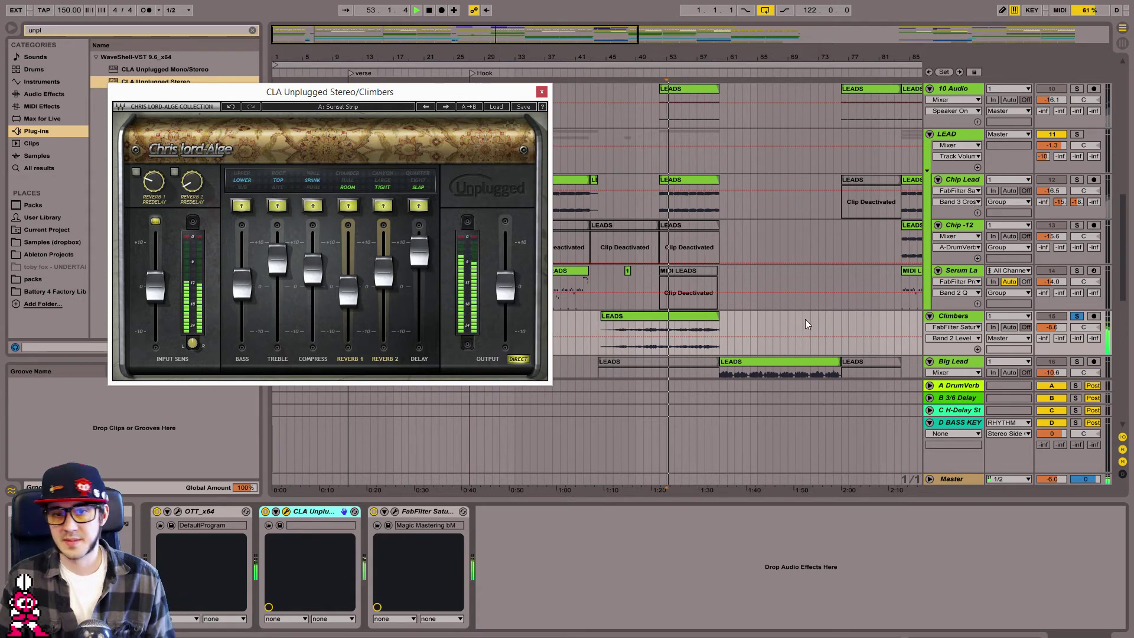
key(space)
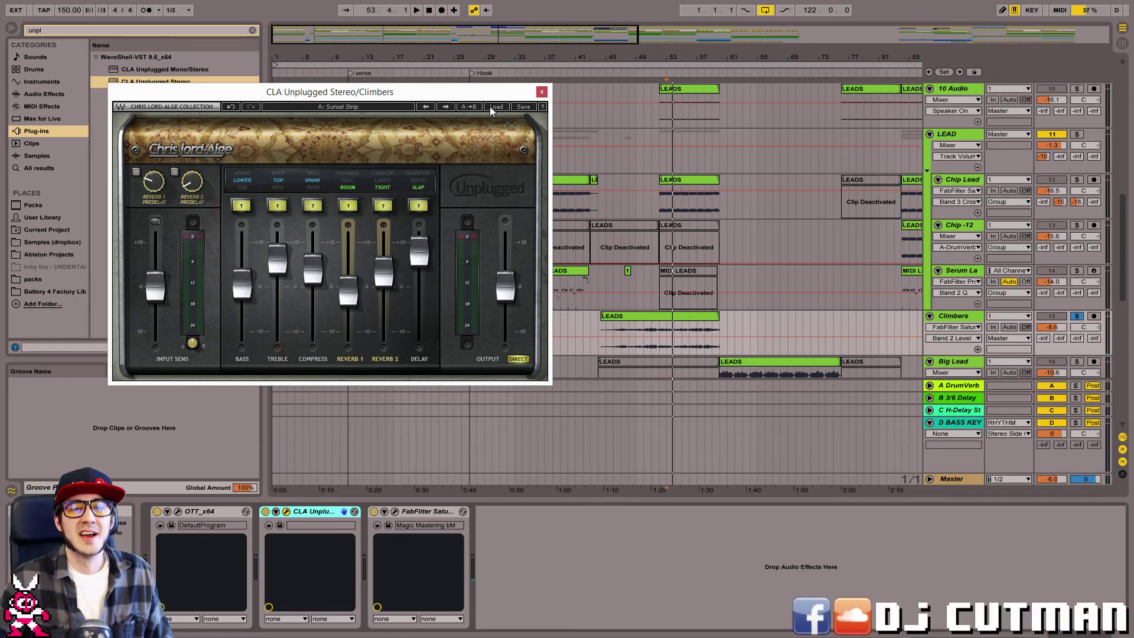
Load CLA Unplugged's Full Reset preset, lower the treble and raise the compression in Spank mode.
click(492, 108)
click(512, 163)
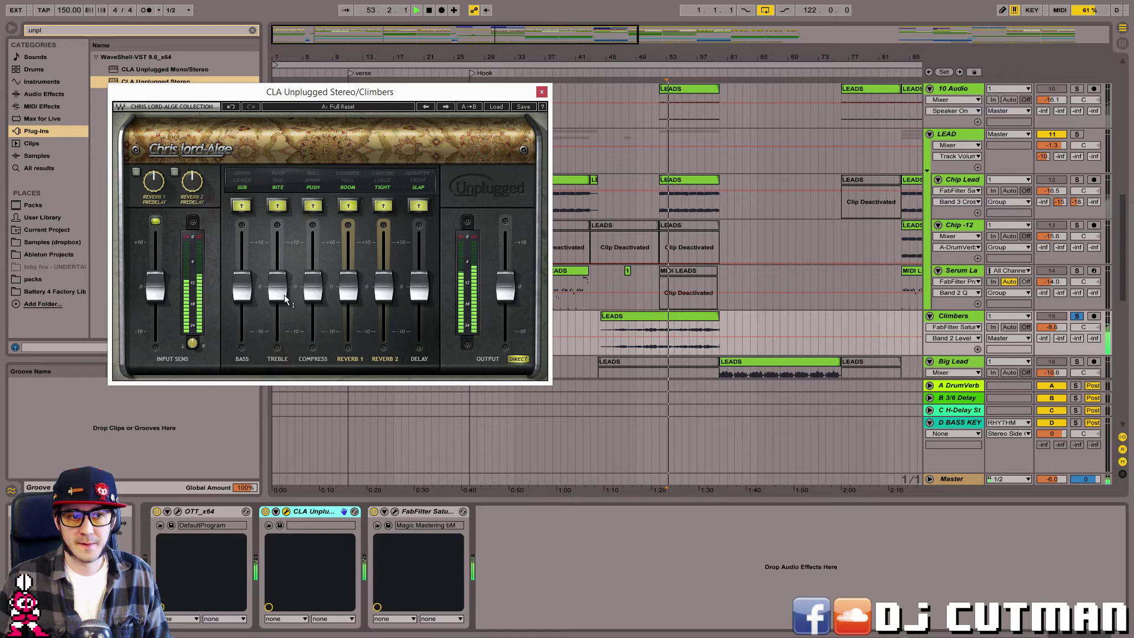
drag(281, 298, 316, 276)
click(312, 206)
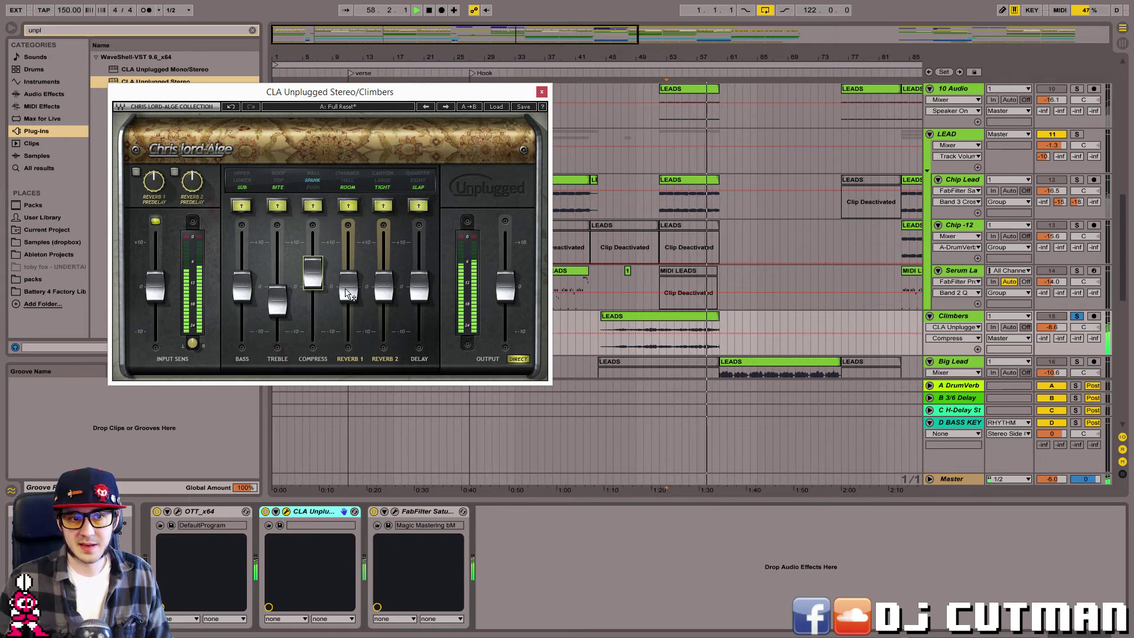
Enable predelay for both CLA Unplugged reverbs, adjust the Reverb 1 predelay and raise the Reverb 1 level.
click(137, 171)
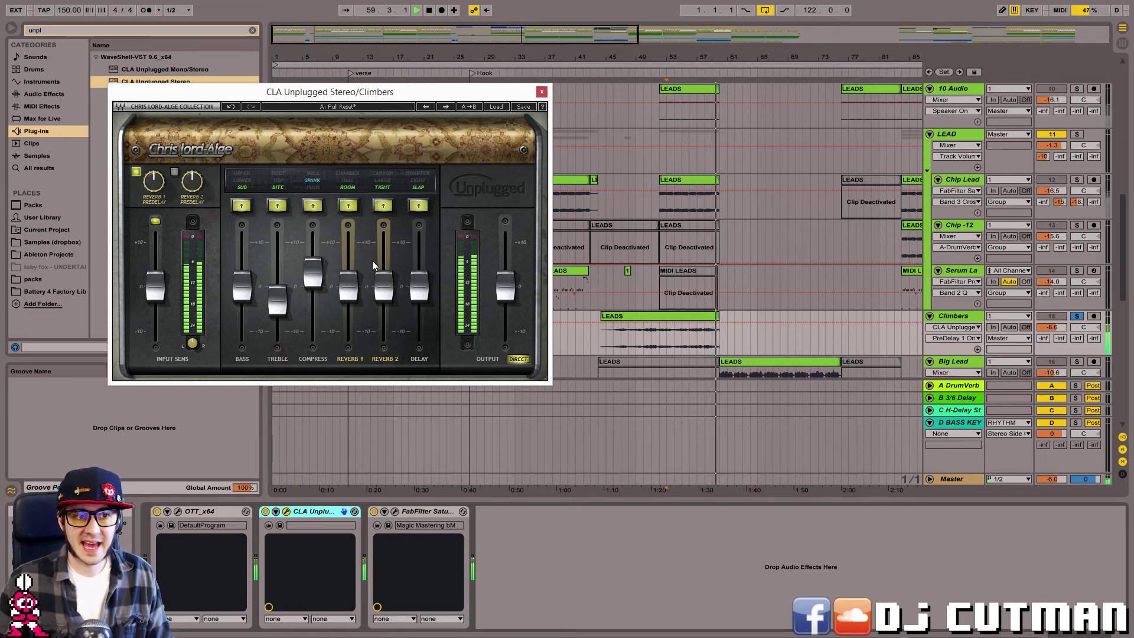
click(155, 221)
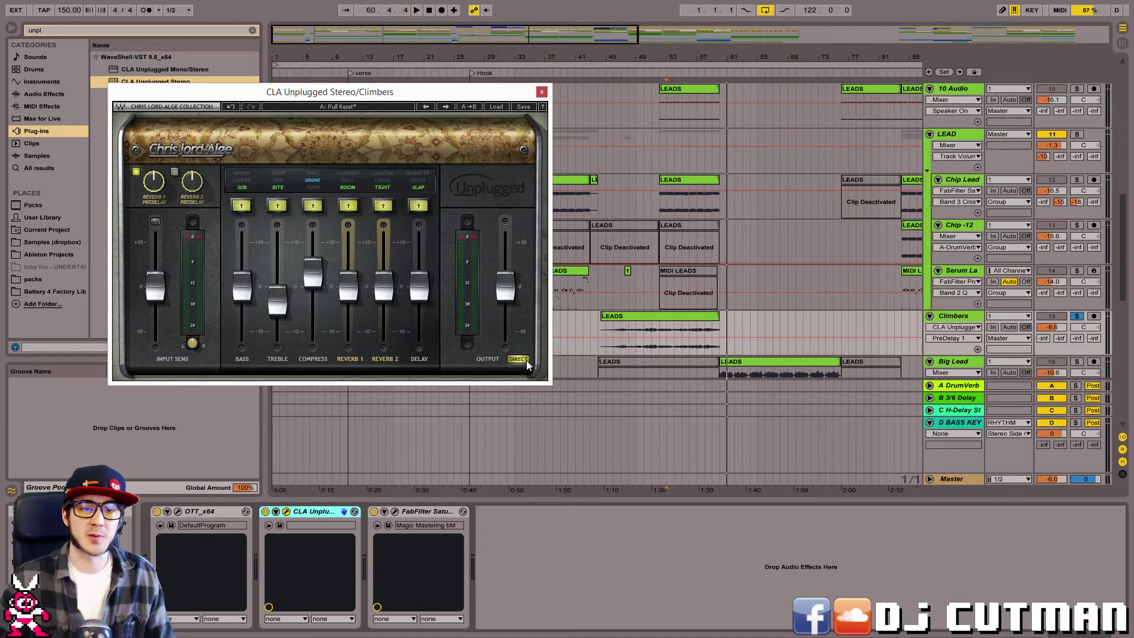
key(space)
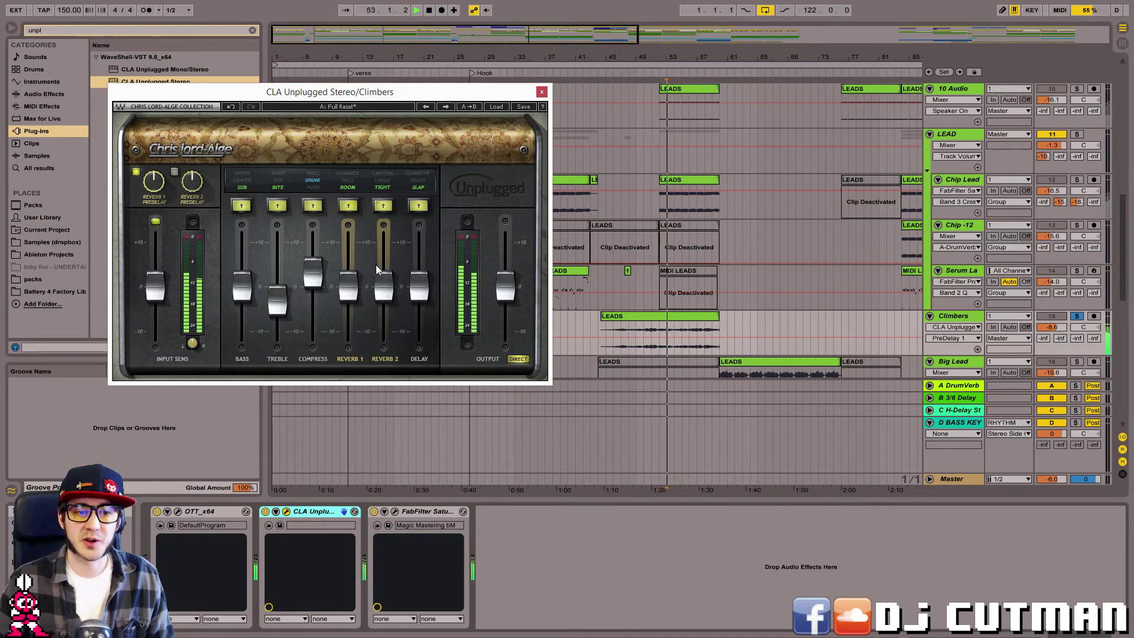
click(175, 172)
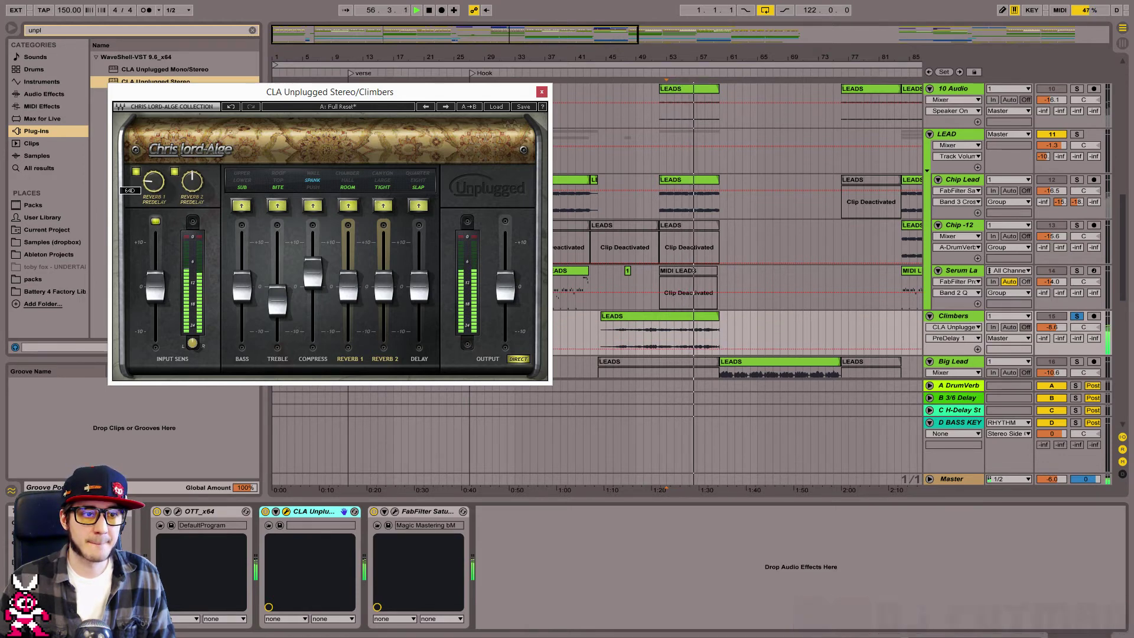
drag(155, 181, 154, 175)
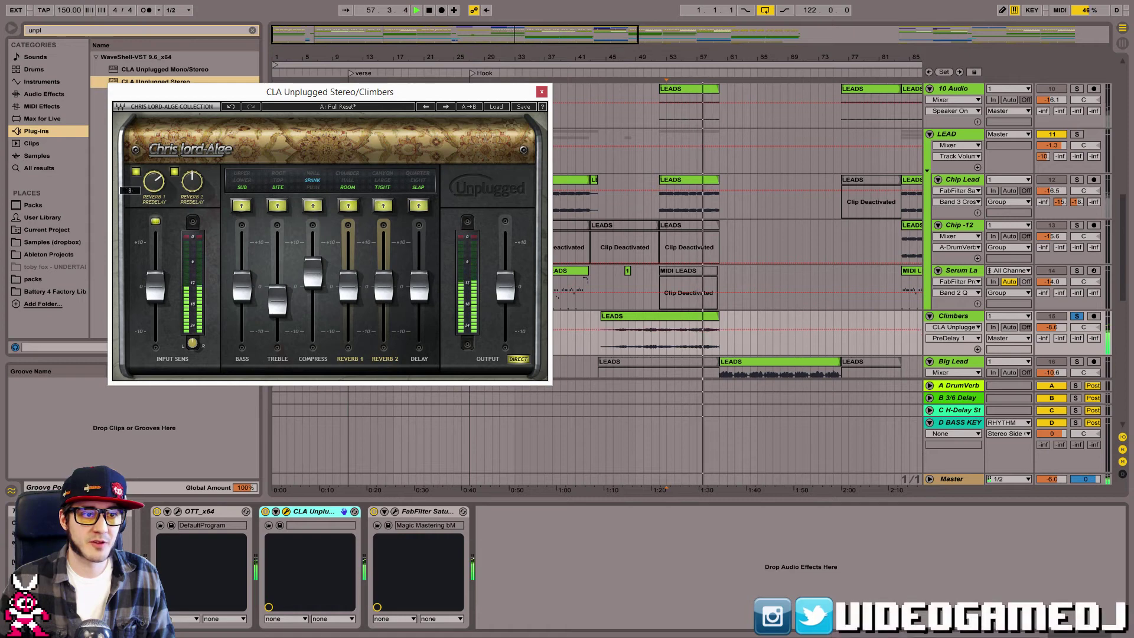
drag(349, 285, 349, 255)
Raise the CLA Unplugged delay level and set the delay mode to Quarter.
click(418, 180)
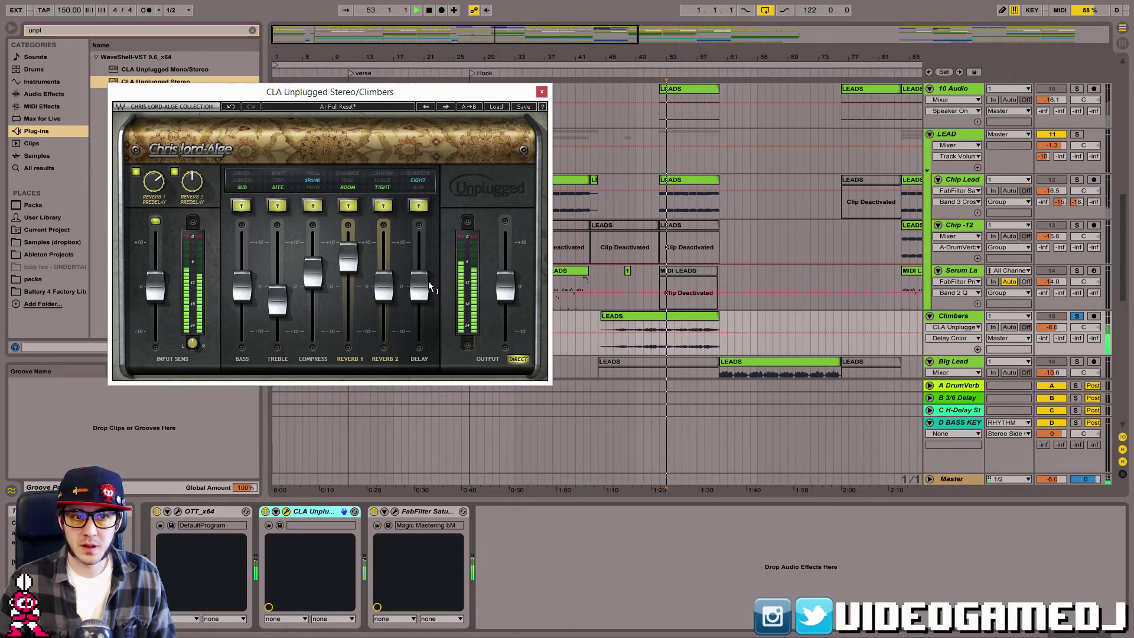
drag(418, 286, 419, 261)
click(418, 180)
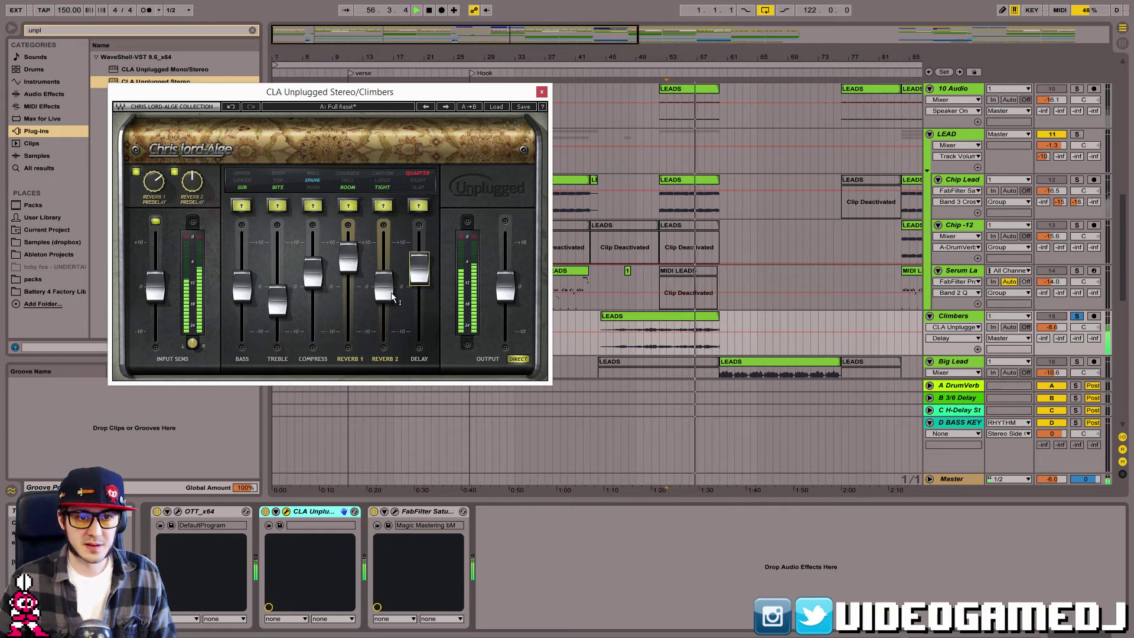
Set CLA Unplugged's Reverb 2 to Canyon and fine-tune its level, trying Hall on Reverb 1 before restoring Room.
drag(389, 293, 389, 283)
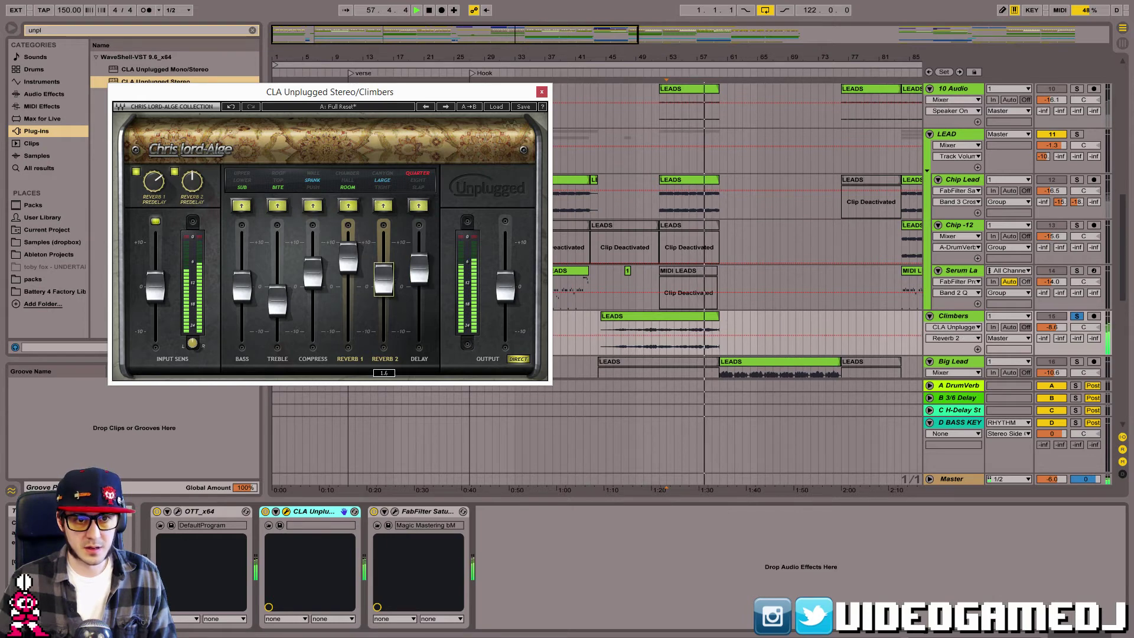
click(377, 175)
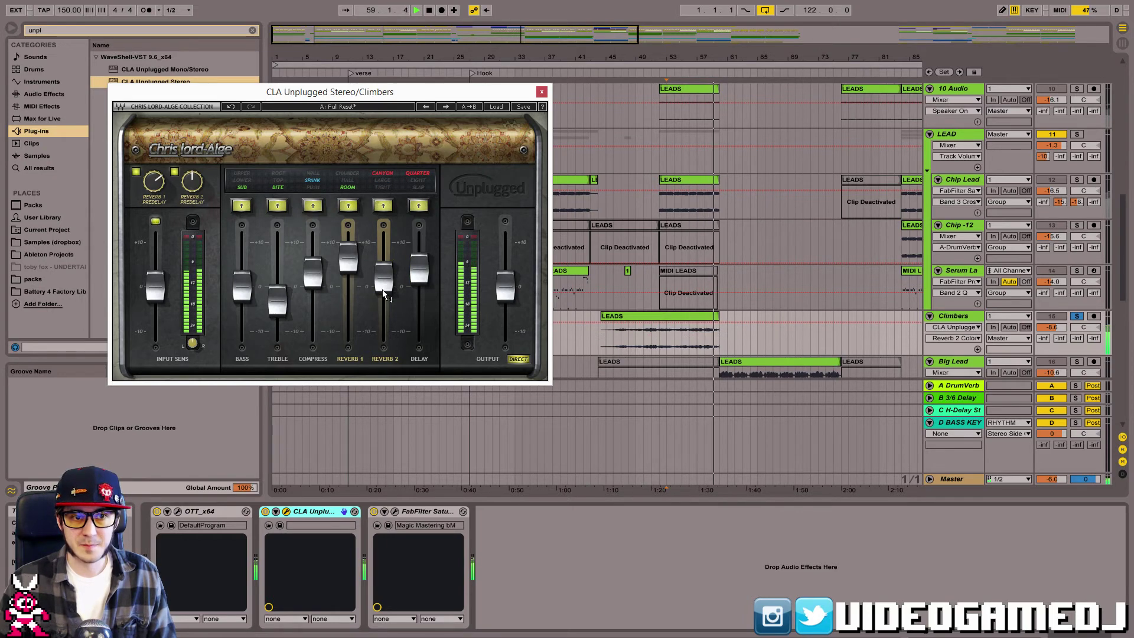
click(358, 182)
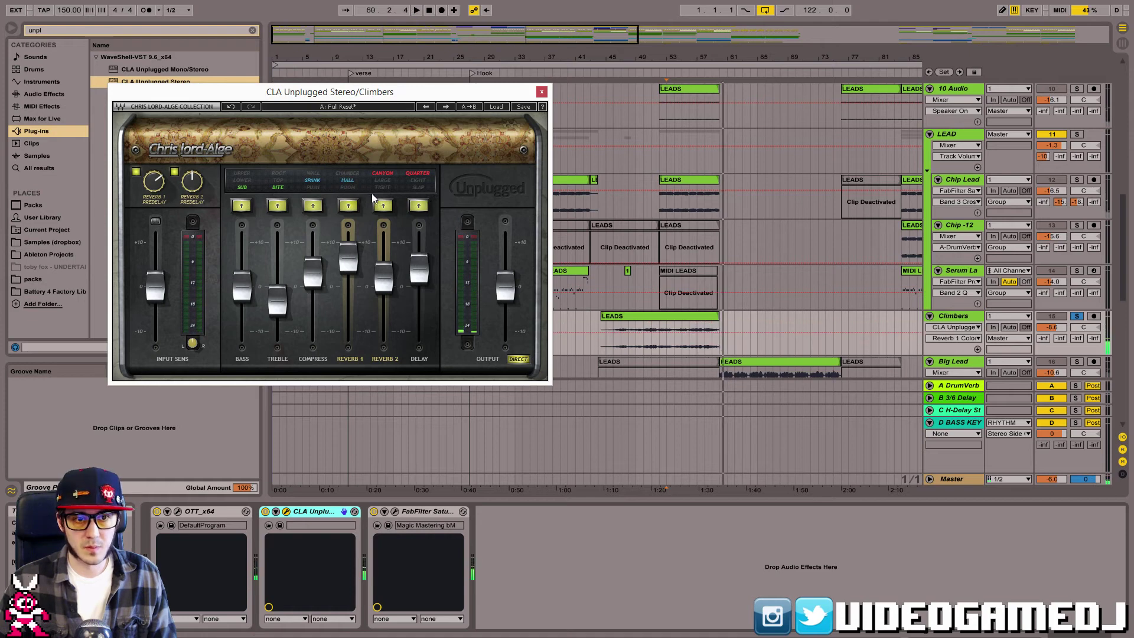
click(347, 187)
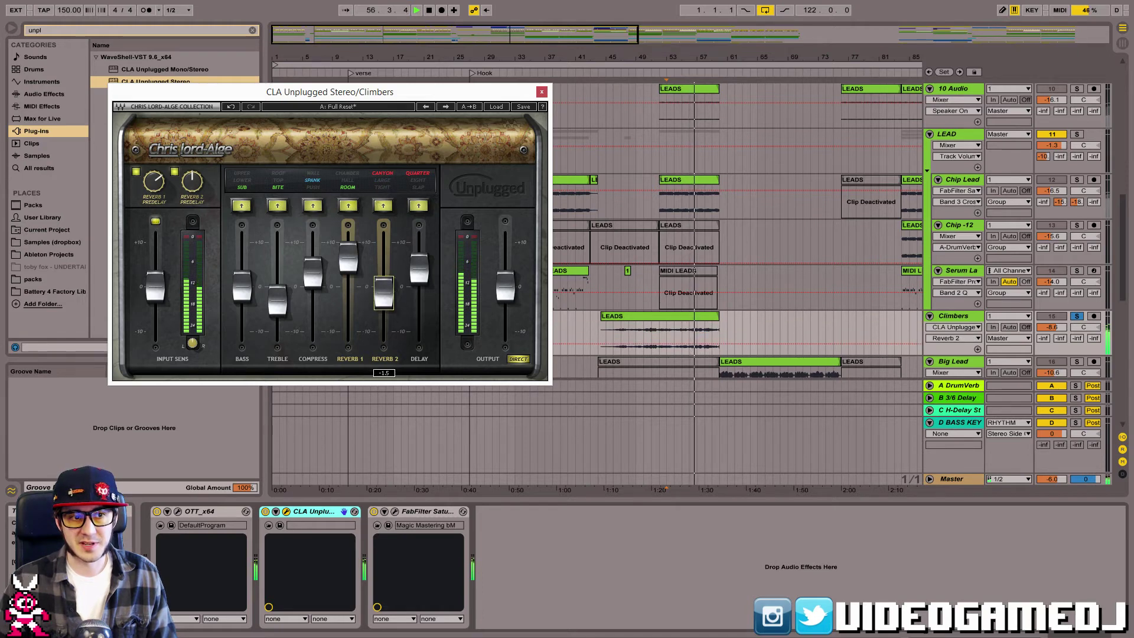
drag(384, 292, 385, 289)
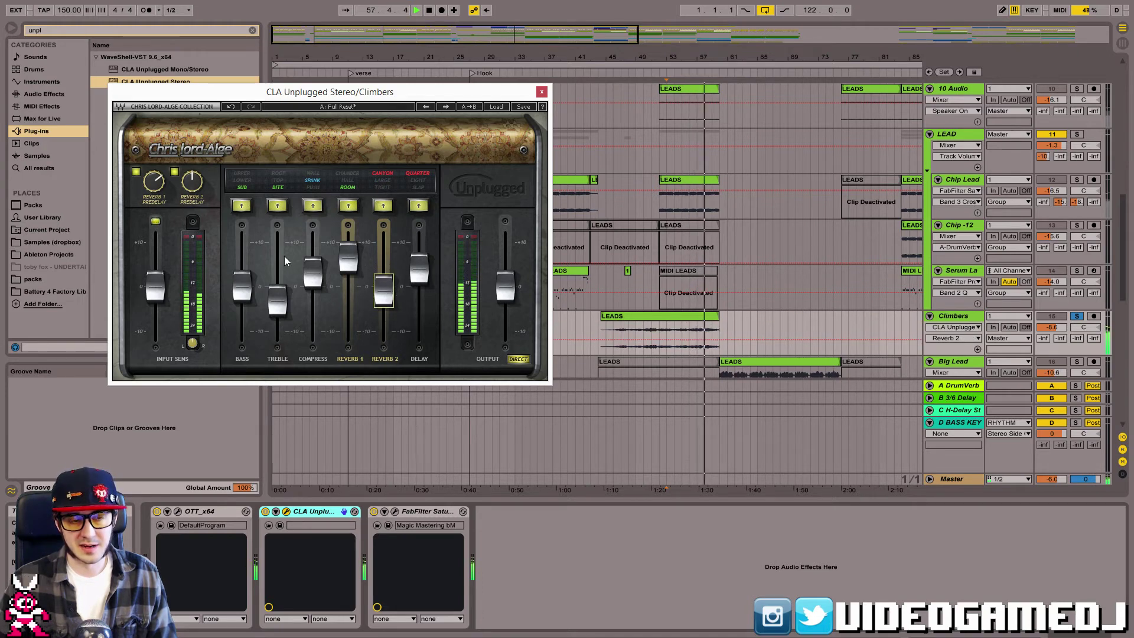
Raise CLA Unplugged's bass in Upper mode, and lower the treble slightly with its mode set to Top.
drag(278, 300, 243, 259)
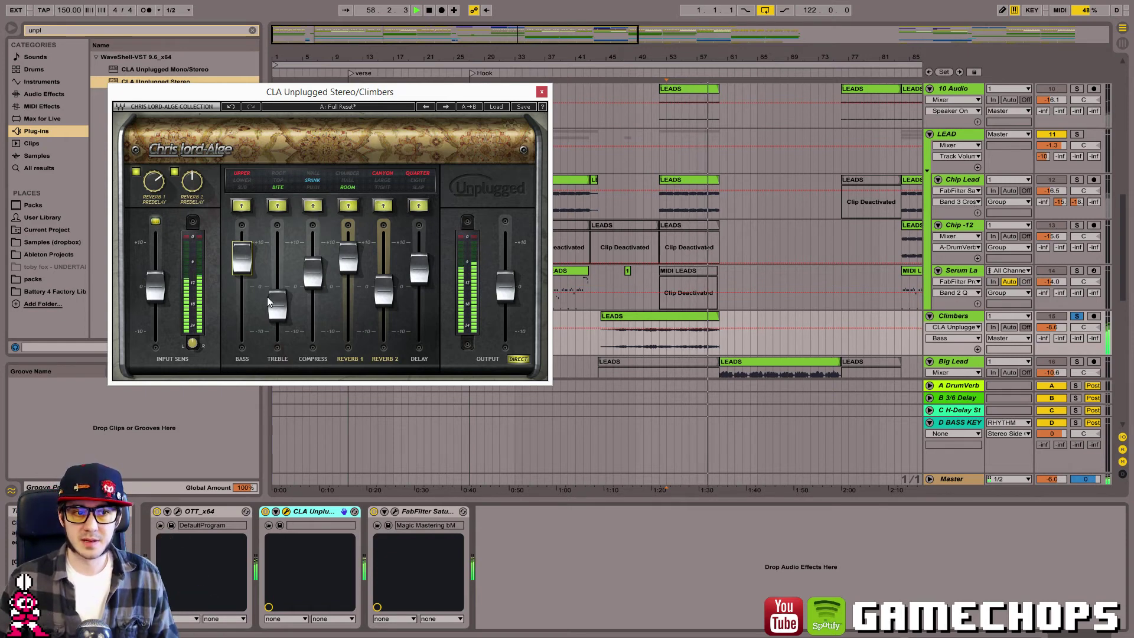
mouse_move(277, 304)
mouse_down()
mouse_move(276, 269)
mouse_move(277, 304)
mouse_up()
click(277, 182)
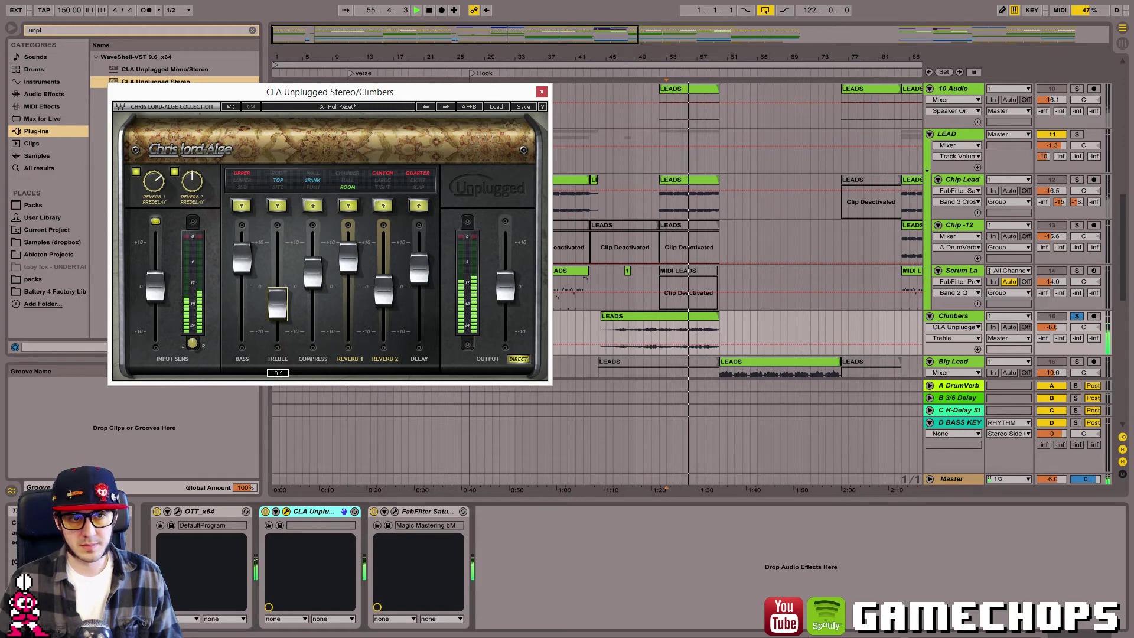
click(286, 512)
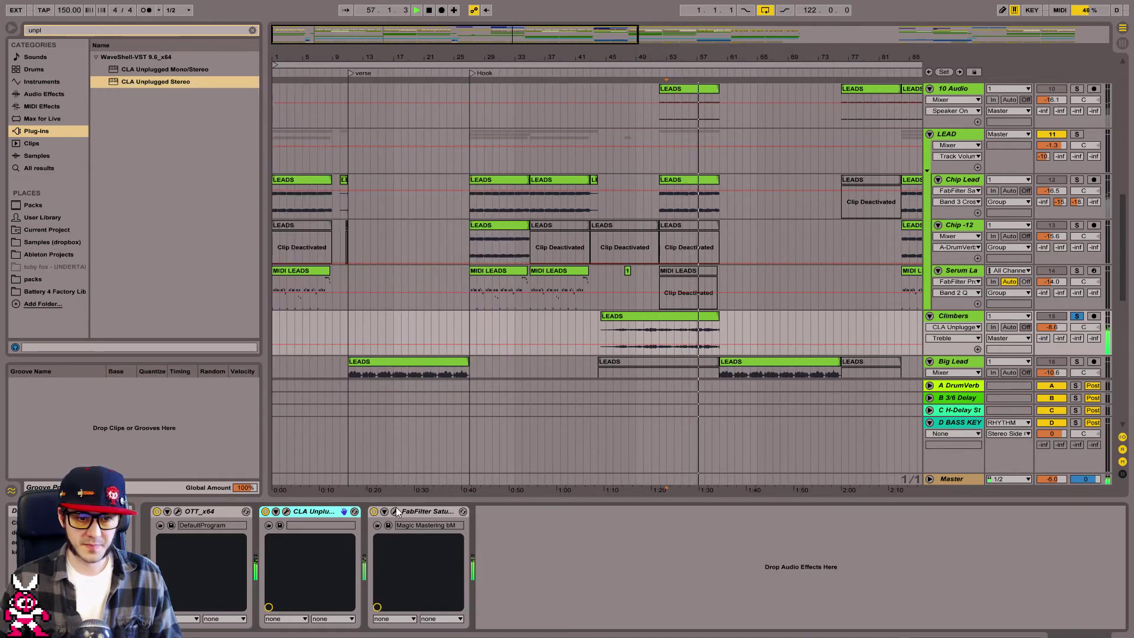
Compare the Climbers sound with FabFilter Saturn bypassed and active.
click(394, 511)
click(394, 511)
click(373, 512)
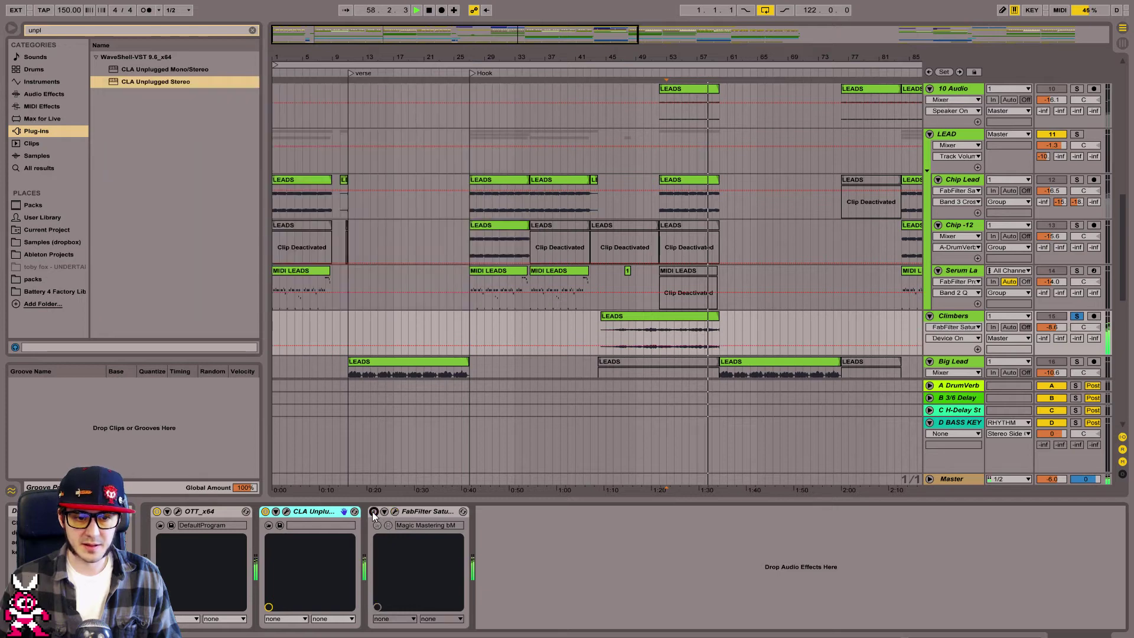
click(374, 512)
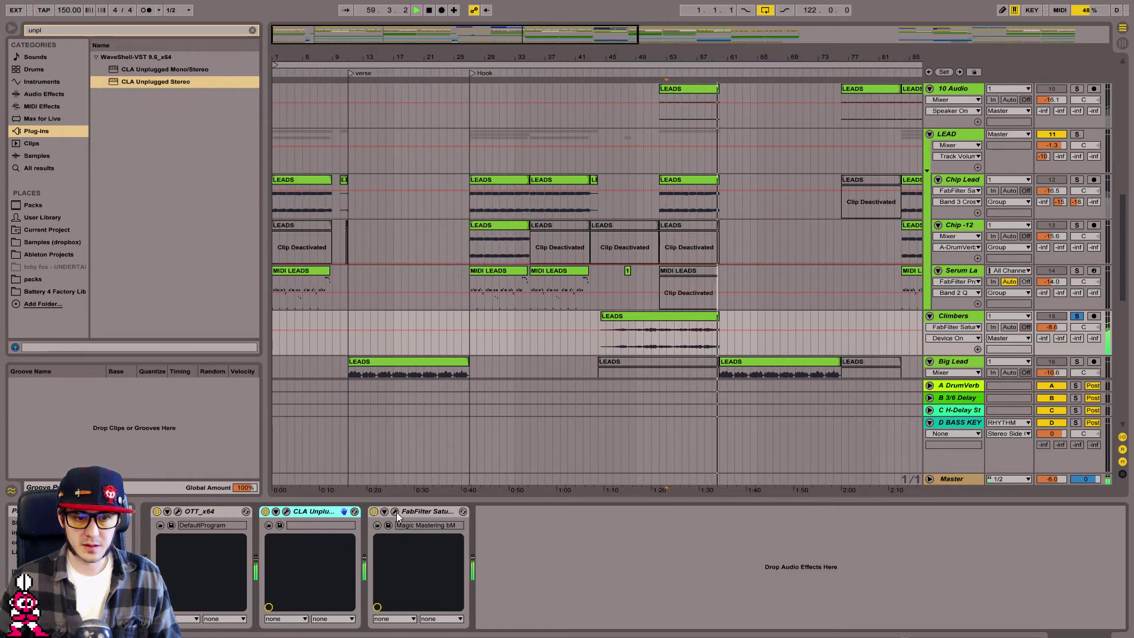
Split off a new low band in Climbers' Saturn, raise its level and move its crossover to a higher frequency.
click(395, 512)
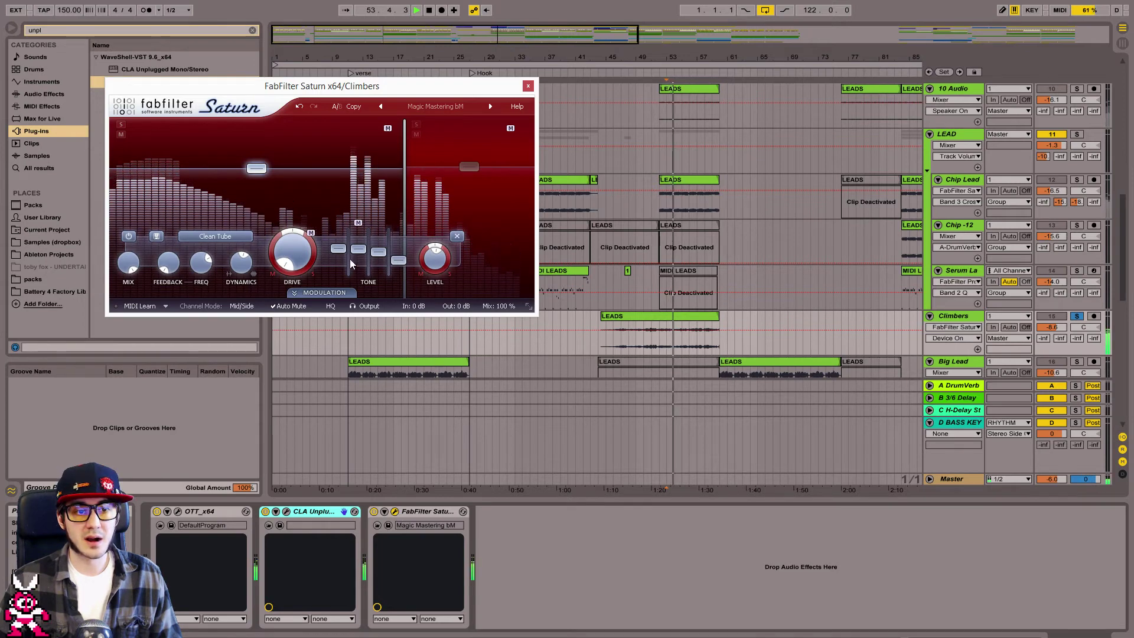
click(175, 131)
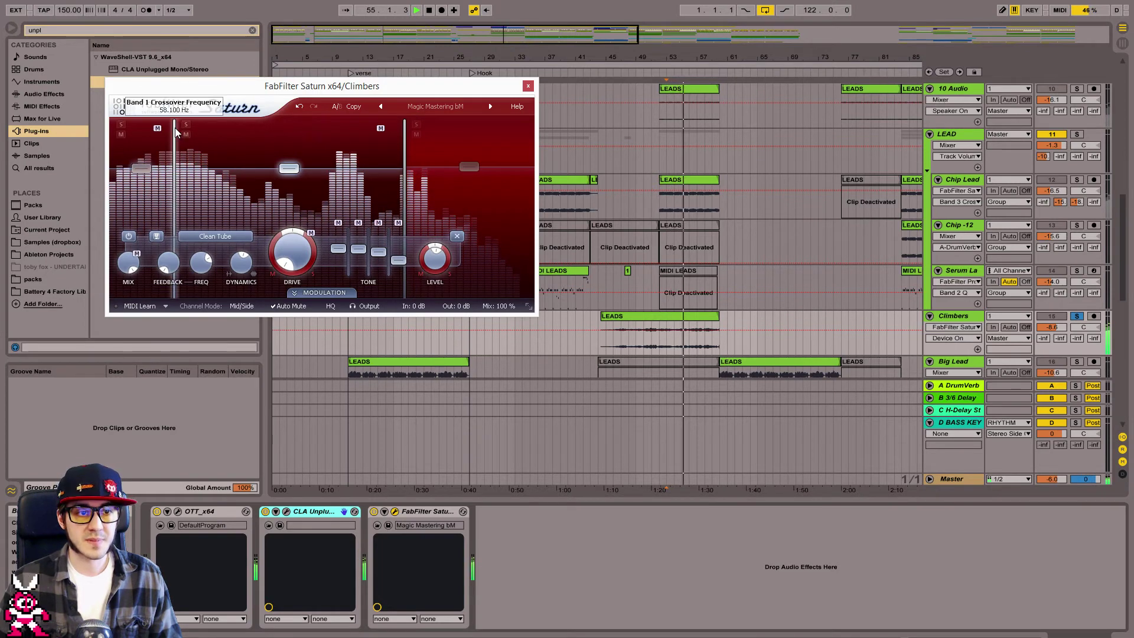
mouse_move(176, 170)
mouse_down()
mouse_move(271, 178)
mouse_move(183, 143)
mouse_move(182, 123)
mouse_move(180, 153)
mouse_up()
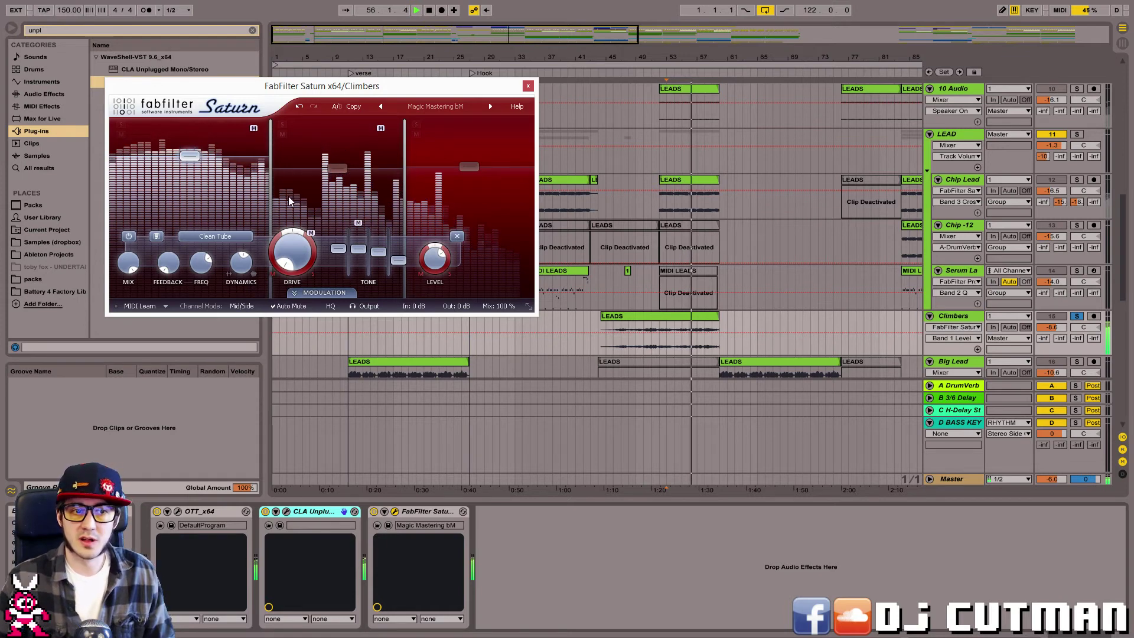
drag(271, 191, 295, 203)
key(space)
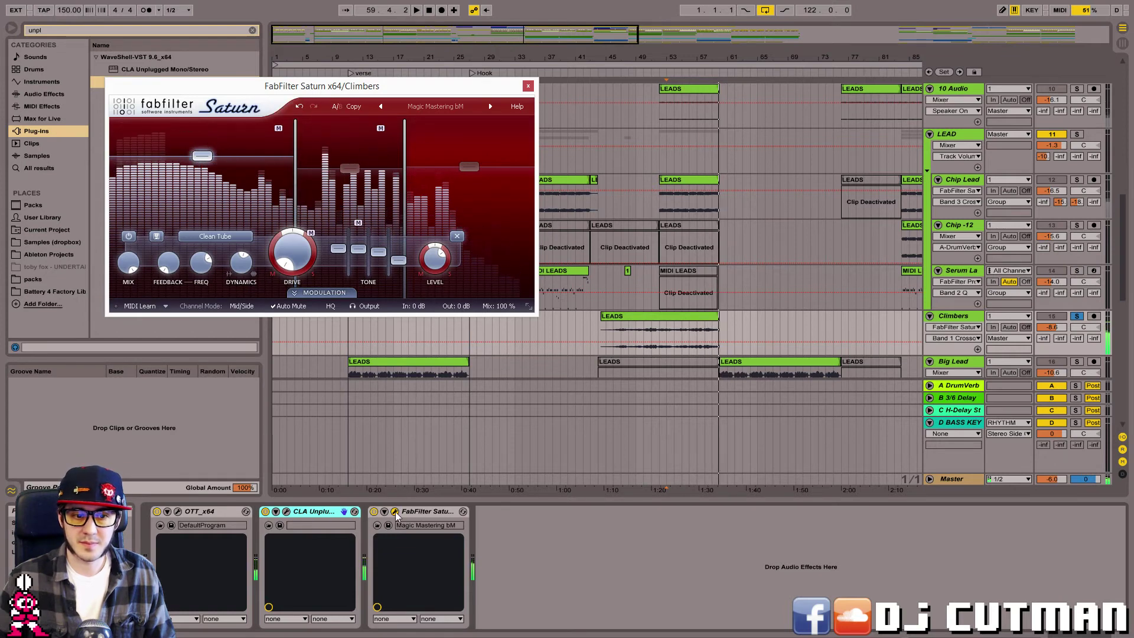
click(395, 511)
Search the plug-ins for pro-q and add FabFilter Pro-Q 2 after Saturn on the Climbers track.
click(128, 29)
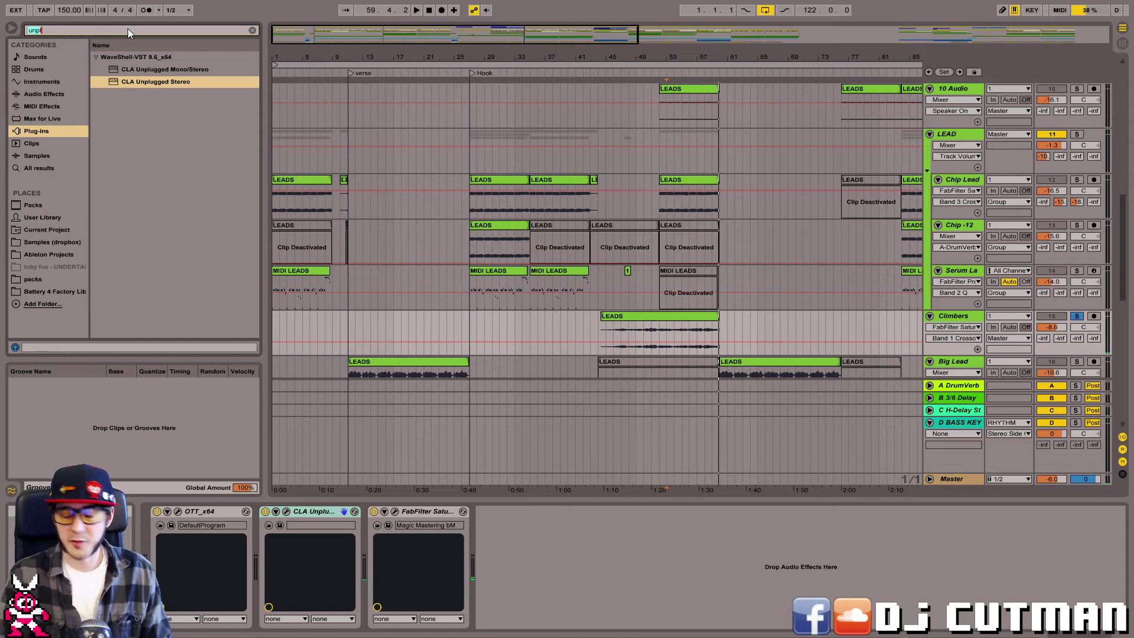
text(p)
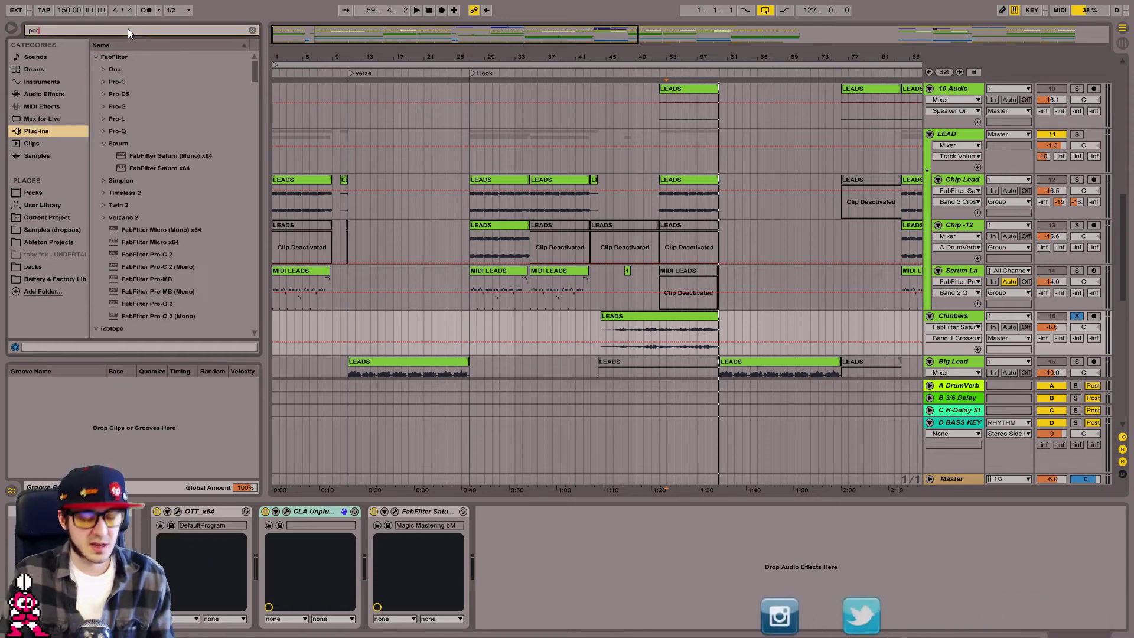
text(ro-q)
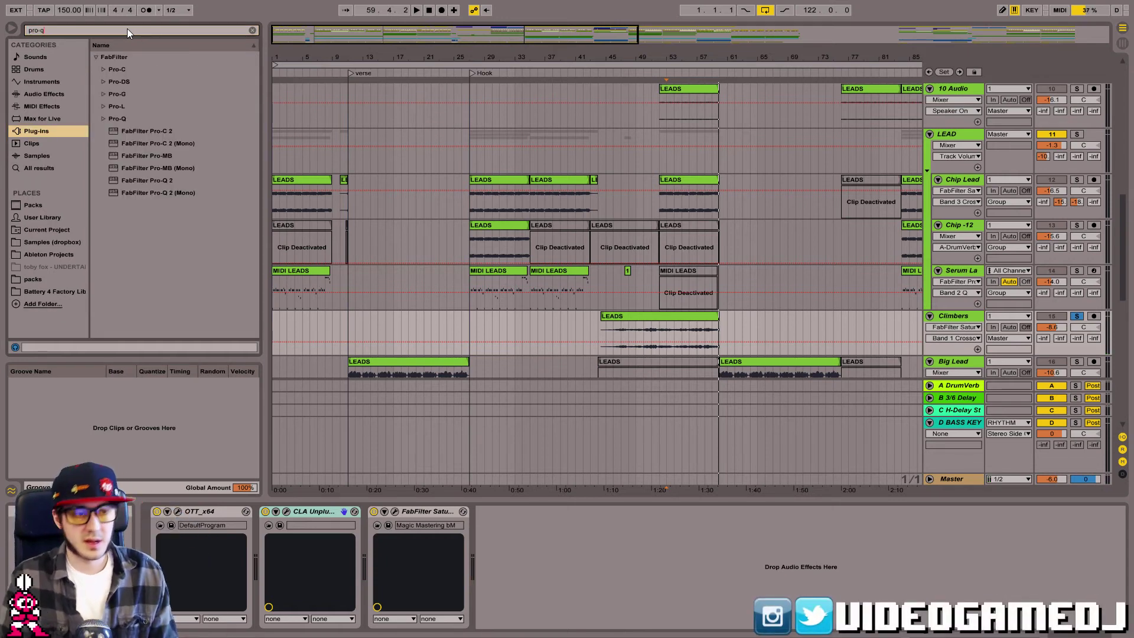
drag(159, 84, 531, 551)
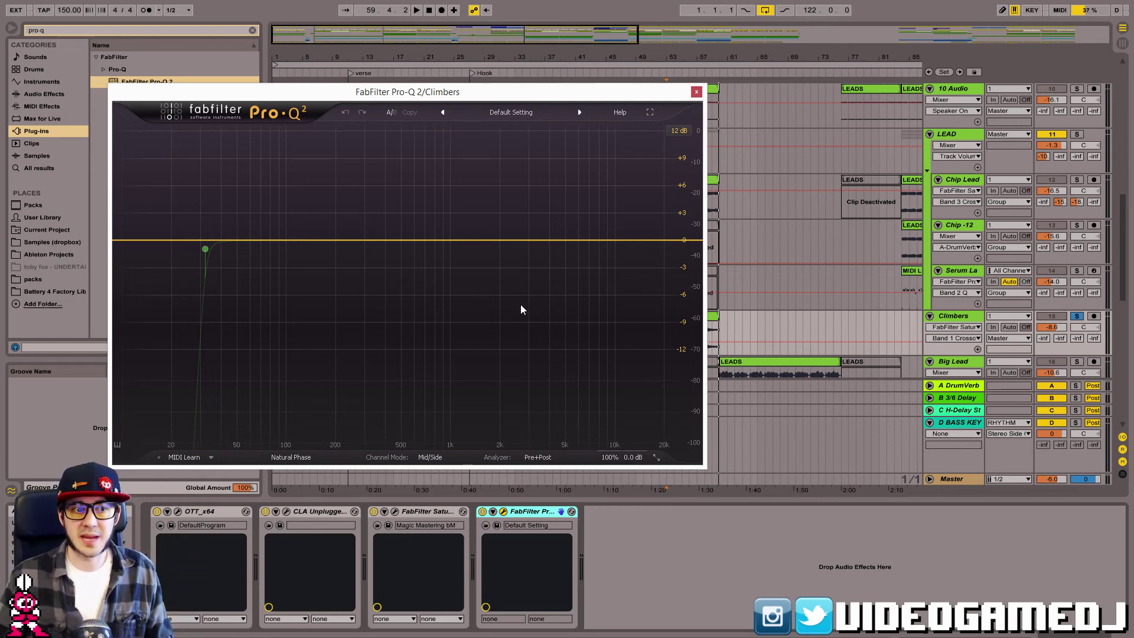
drag(495, 92, 301, 91)
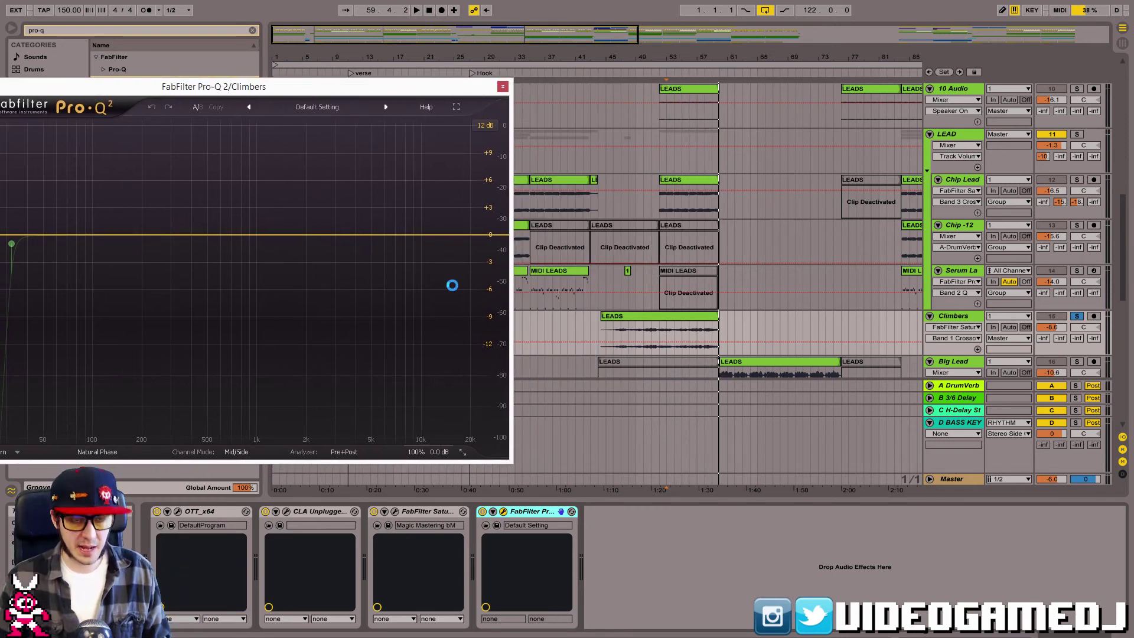
Review the CLA Unplugged, Saturn and OTT plug-ins already in the Climbers effect chain.
click(286, 512)
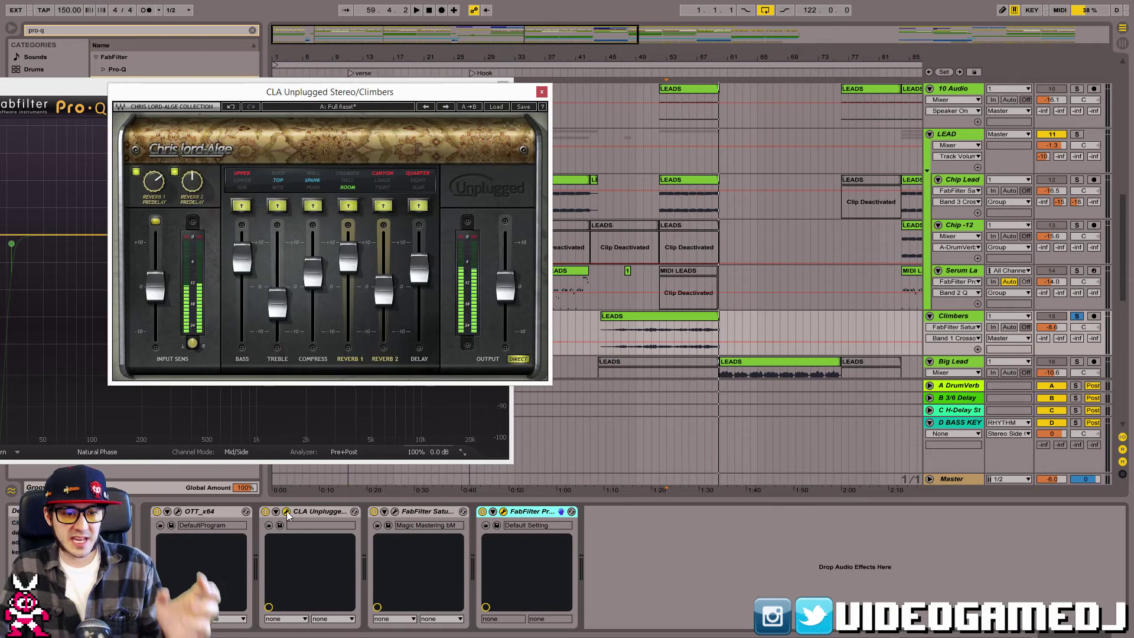
click(286, 513)
click(394, 512)
click(394, 512)
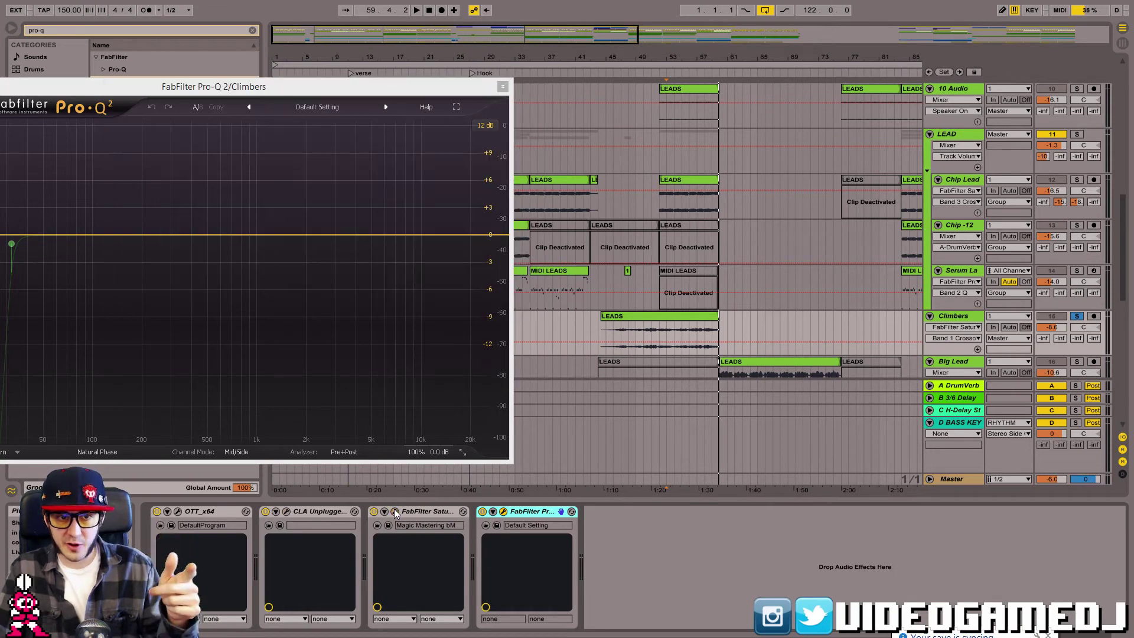
click(178, 511)
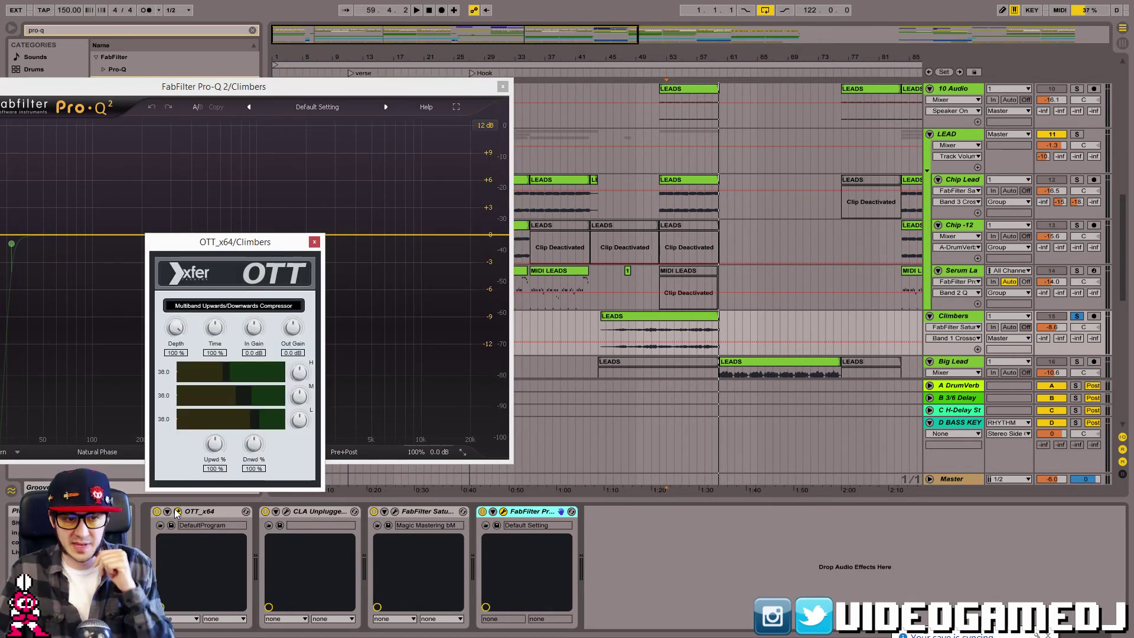
click(178, 511)
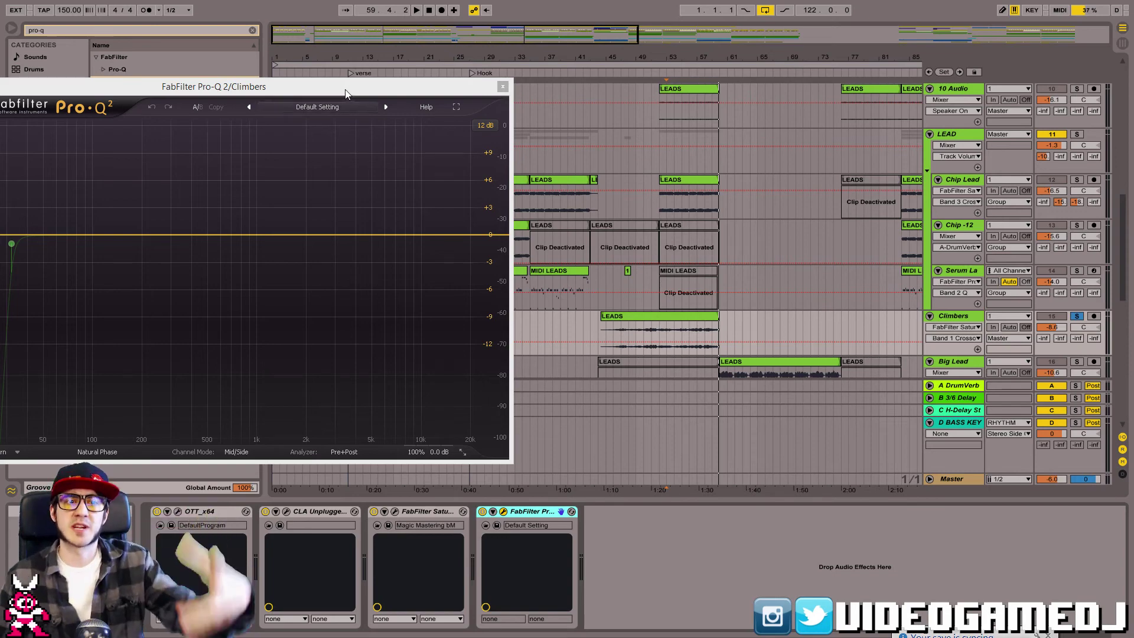
Play Climbers from bar 51 and enable the existing low-cut band in Pro-Q 2.
drag(359, 82, 780, 369)
click(650, 341)
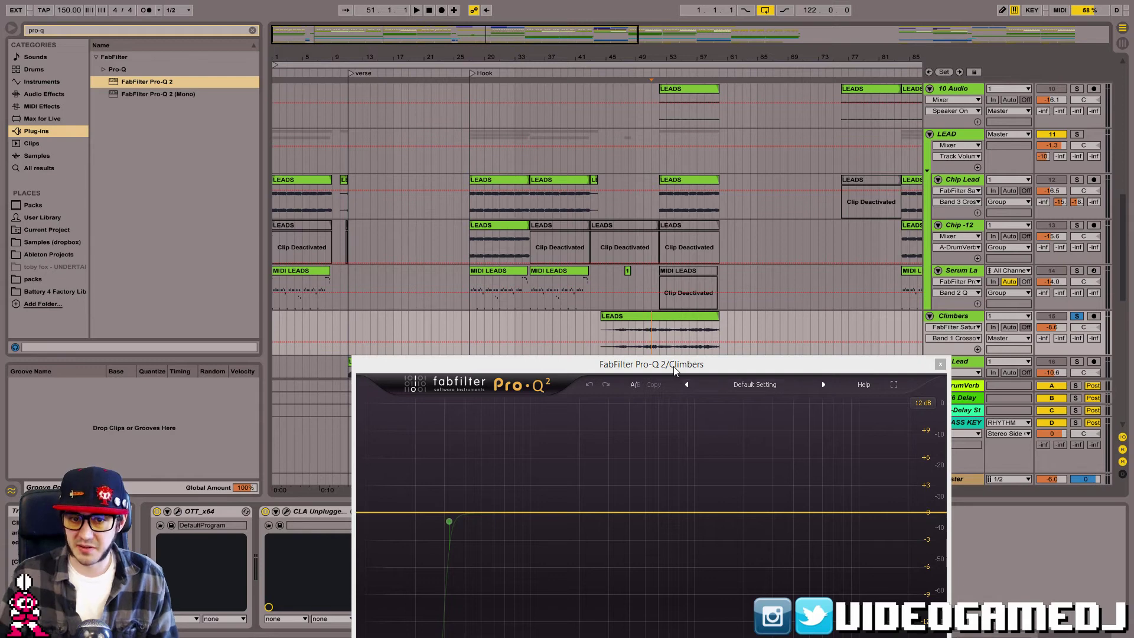
drag(674, 367, 588, 91)
key(space)
mouse_move(363, 248)
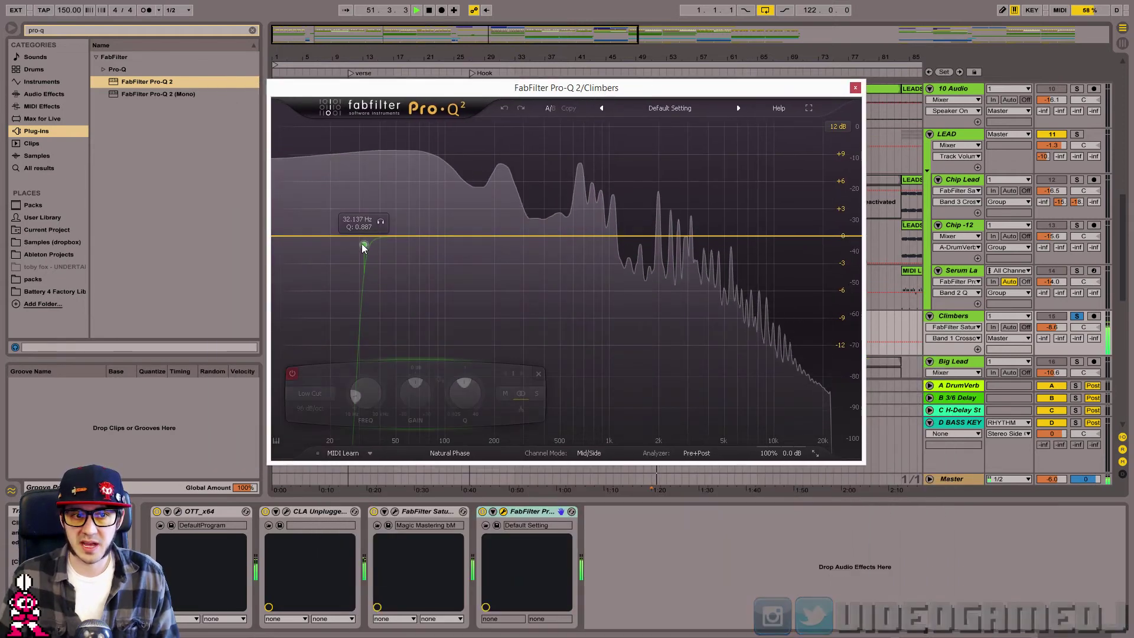
click(298, 373)
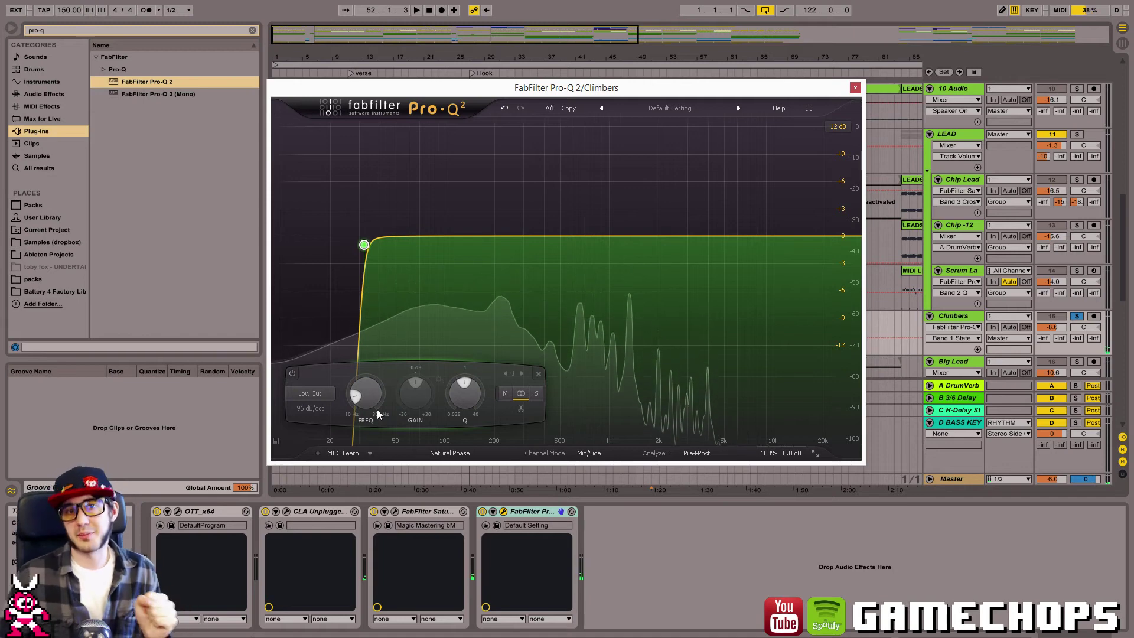
Remove the stray bell band from Pro-Q 2 and raise the low-cut frequency to about 138 Hz during playback.
mouse_move(363, 266)
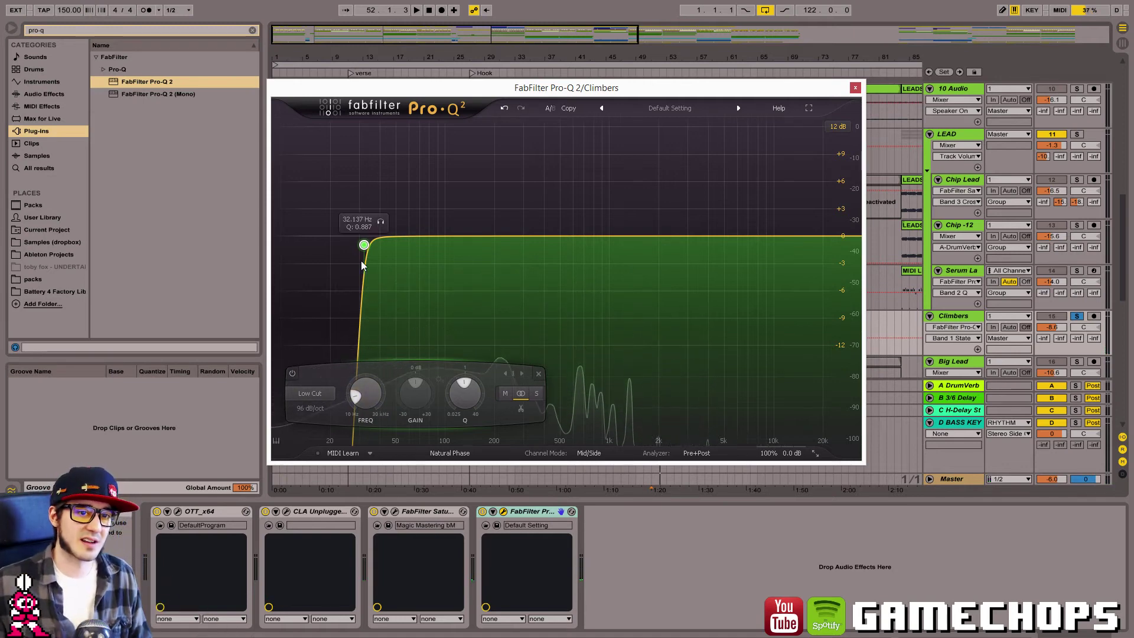
key(space)
double_click(421, 239)
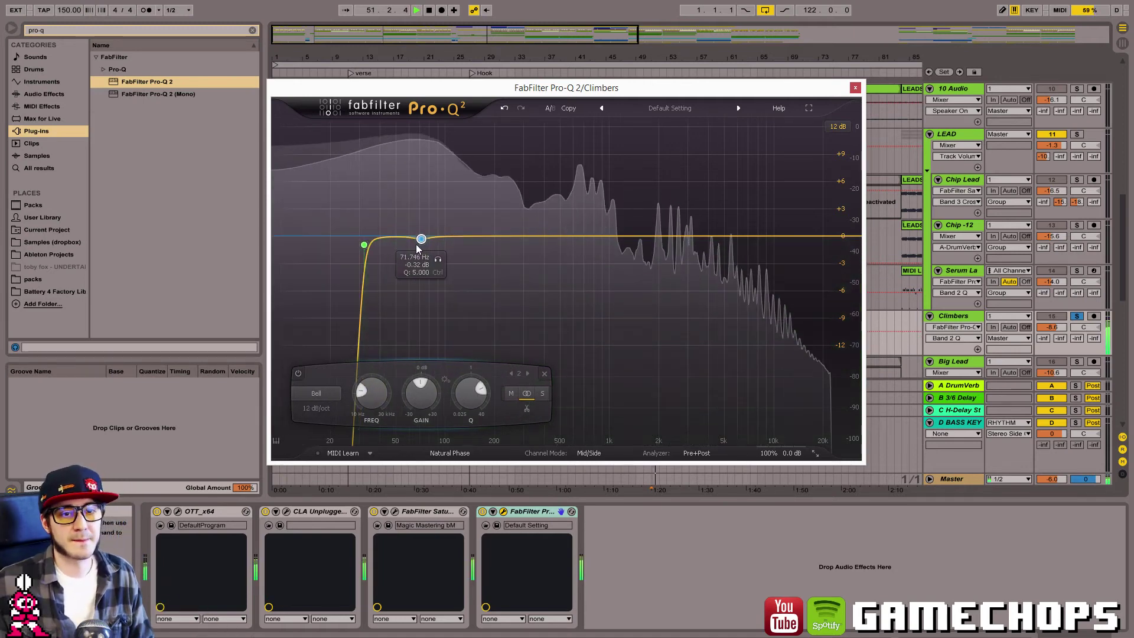
click(544, 374)
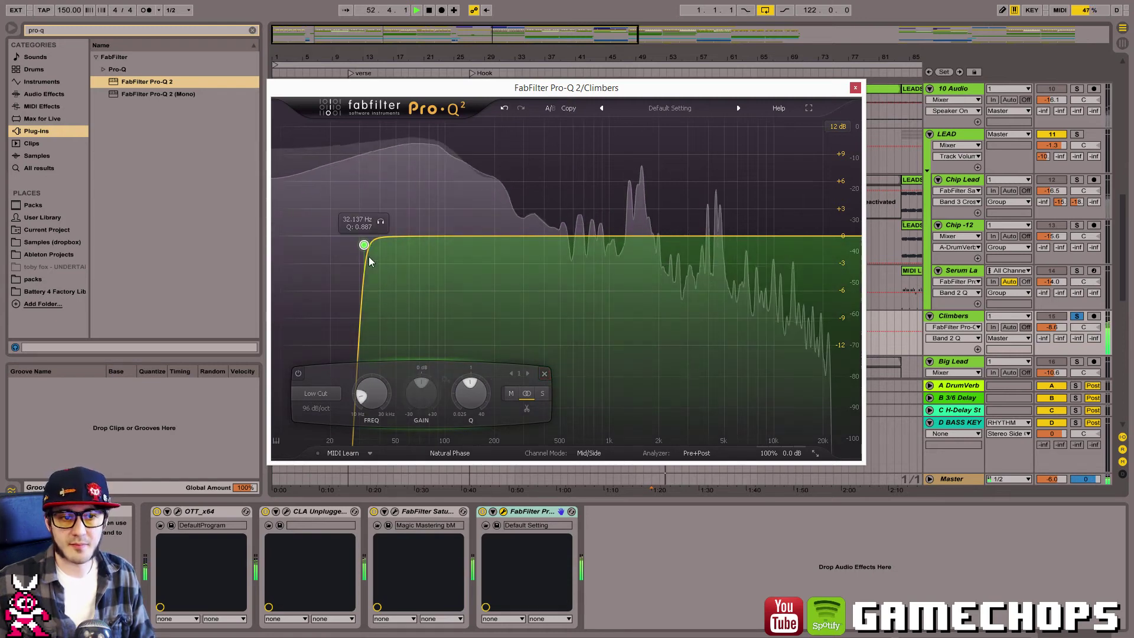
drag(365, 245, 470, 242)
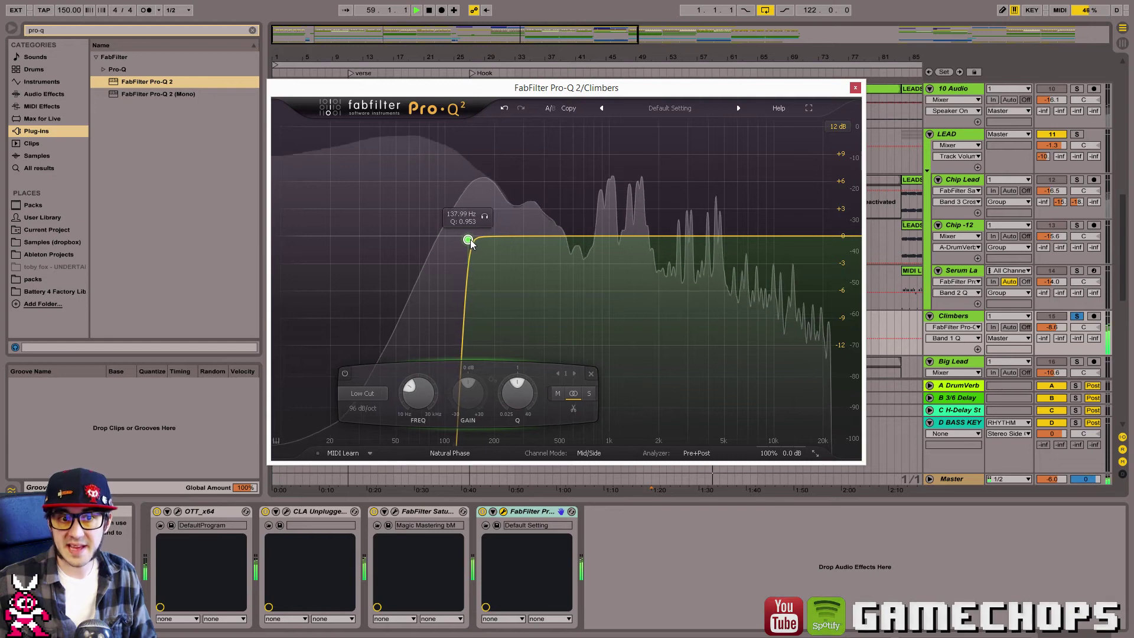
Unsolo Climbers, audition it within the full mix and close the Pro-Q 2 window.
click(1077, 317)
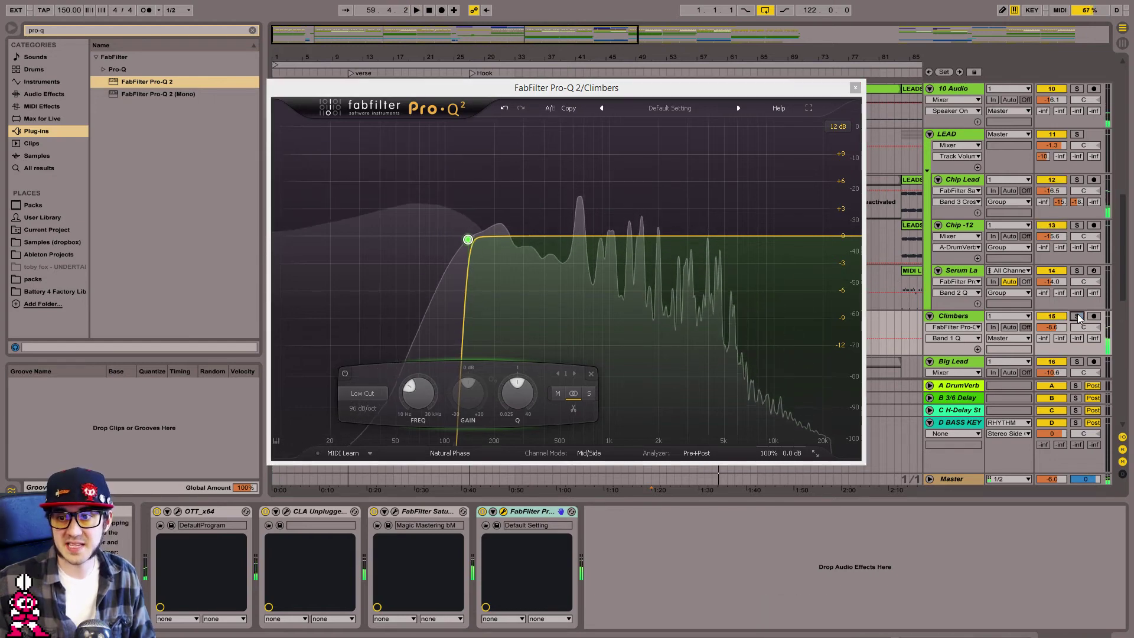
click(1076, 317)
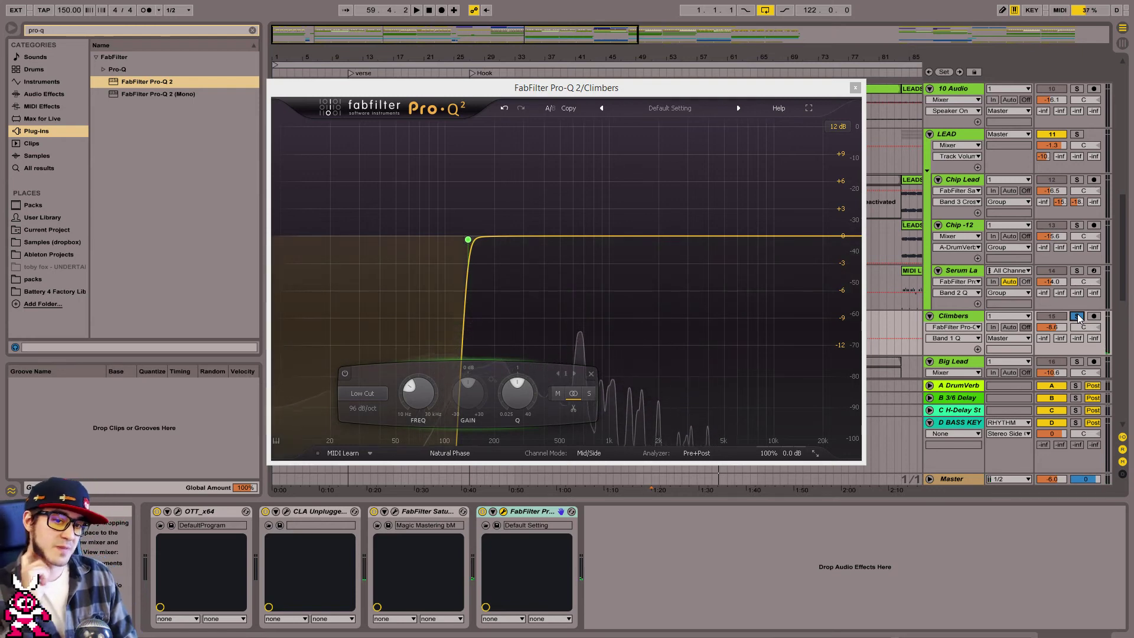
click(1076, 316)
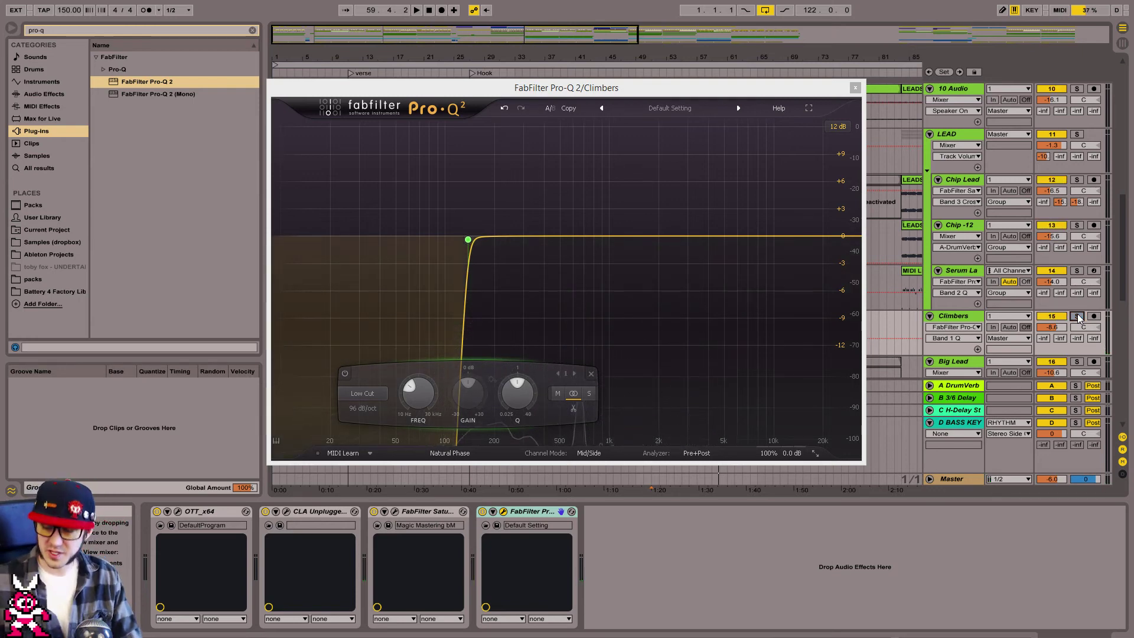
key(space)
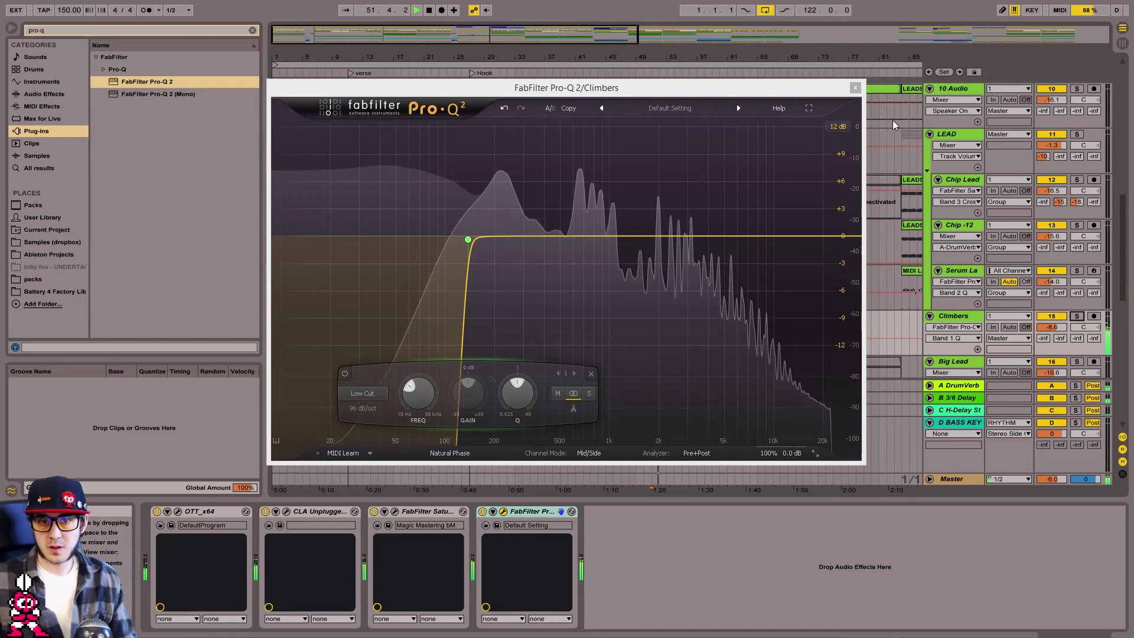
click(857, 86)
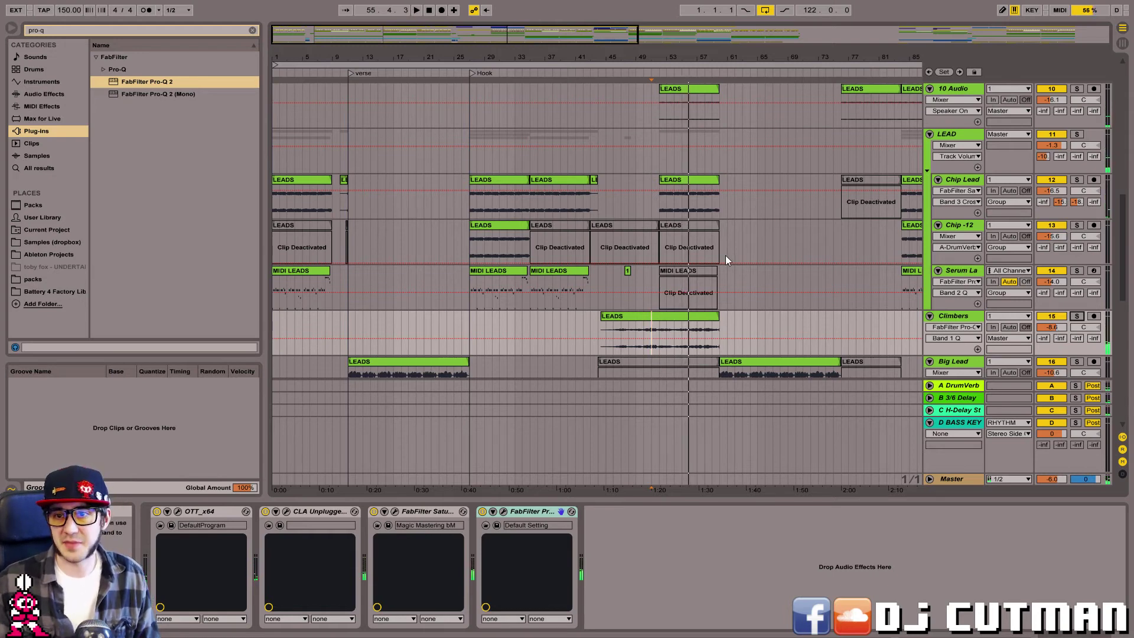
Solo the 10 Audio track and audition its LEADS clip from bar 52.
scroll(1039, 265, up, 5)
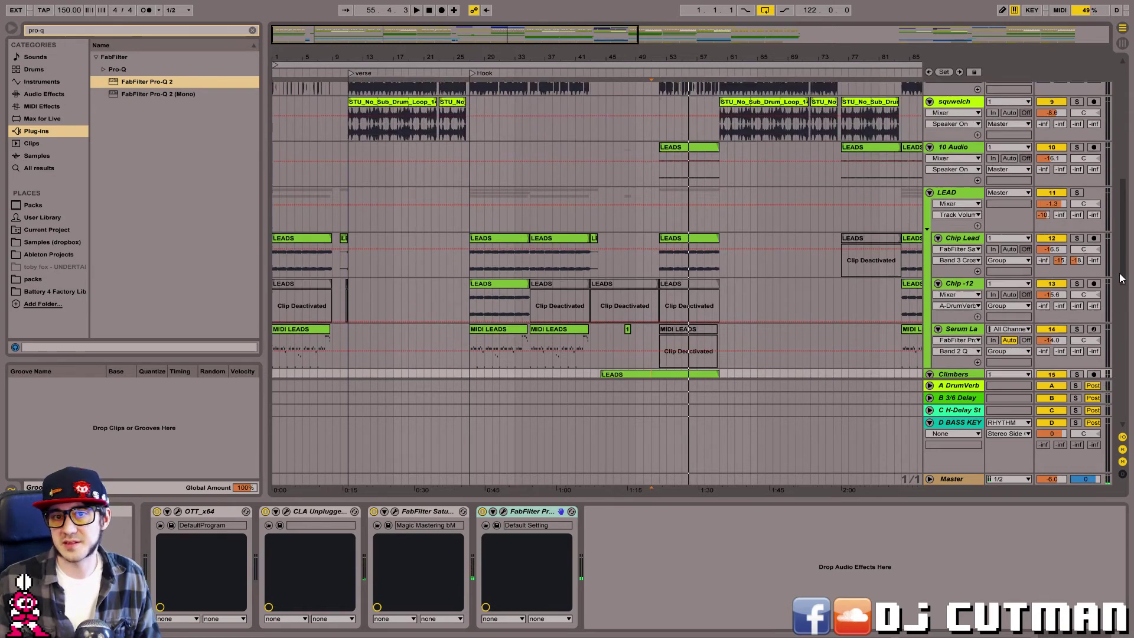
click(1077, 240)
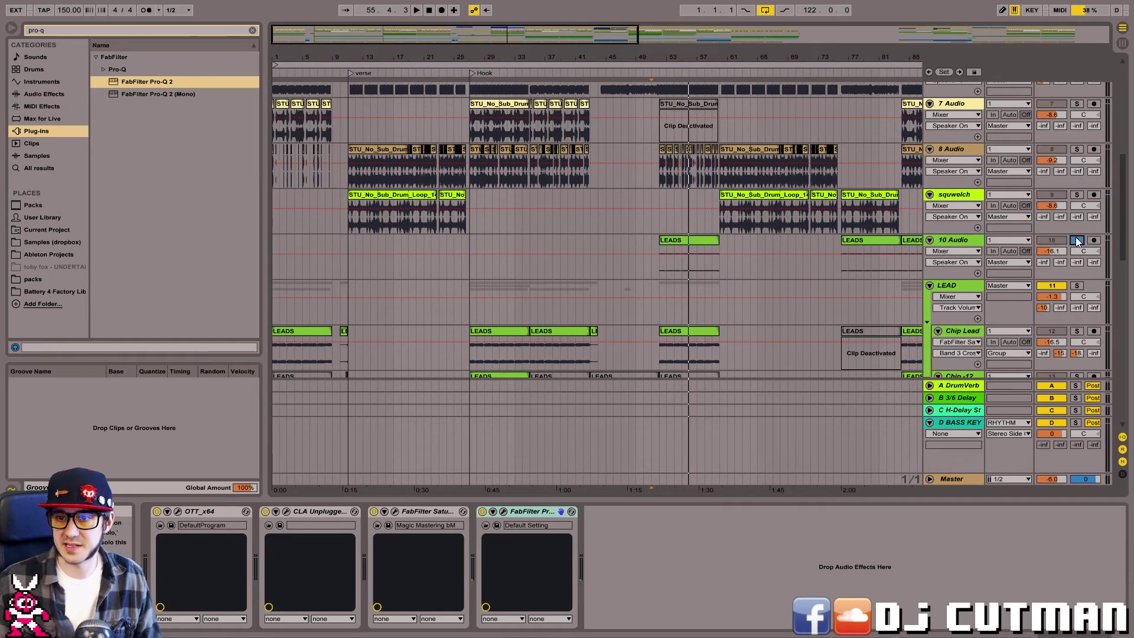
key(space)
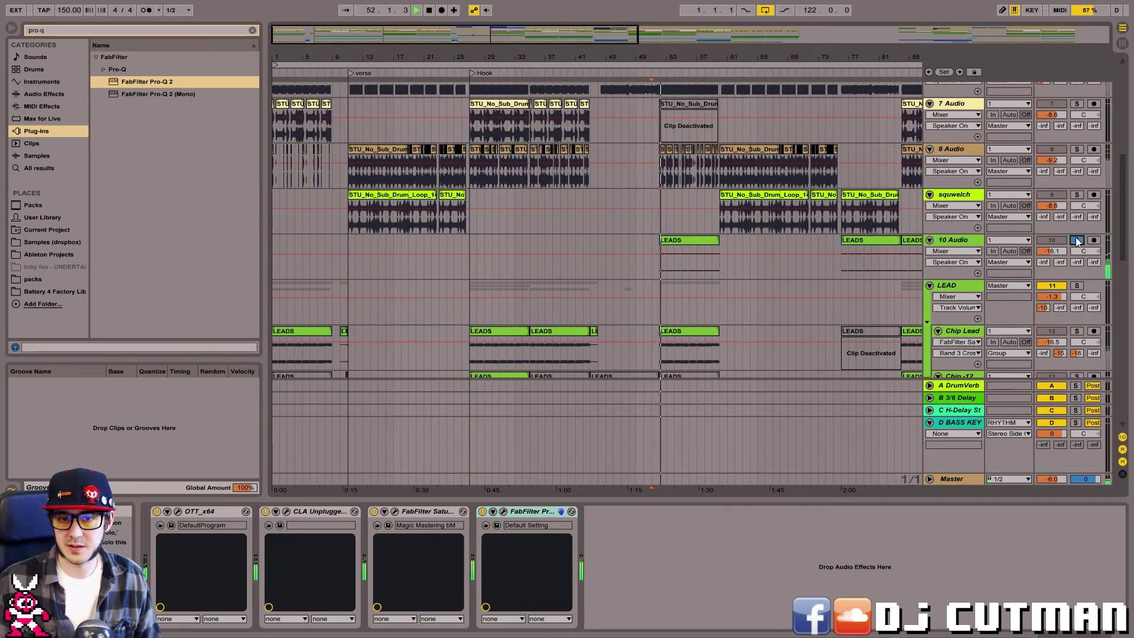
key(space)
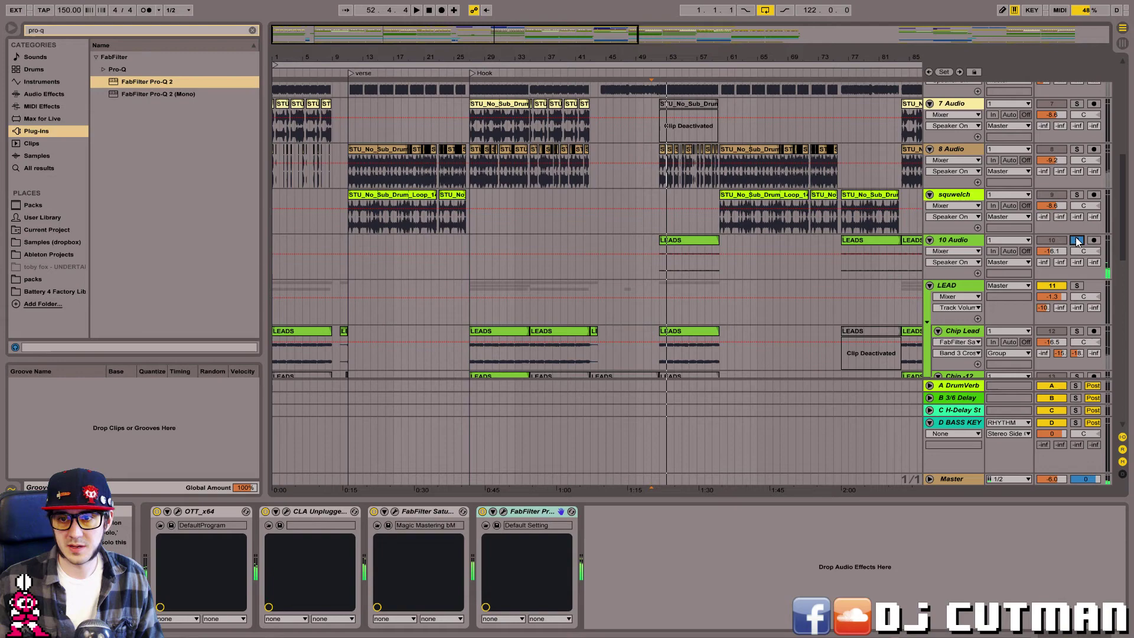
Rename the 10 Audio track as Shrieks and move it directly below Climbers.
click(961, 241)
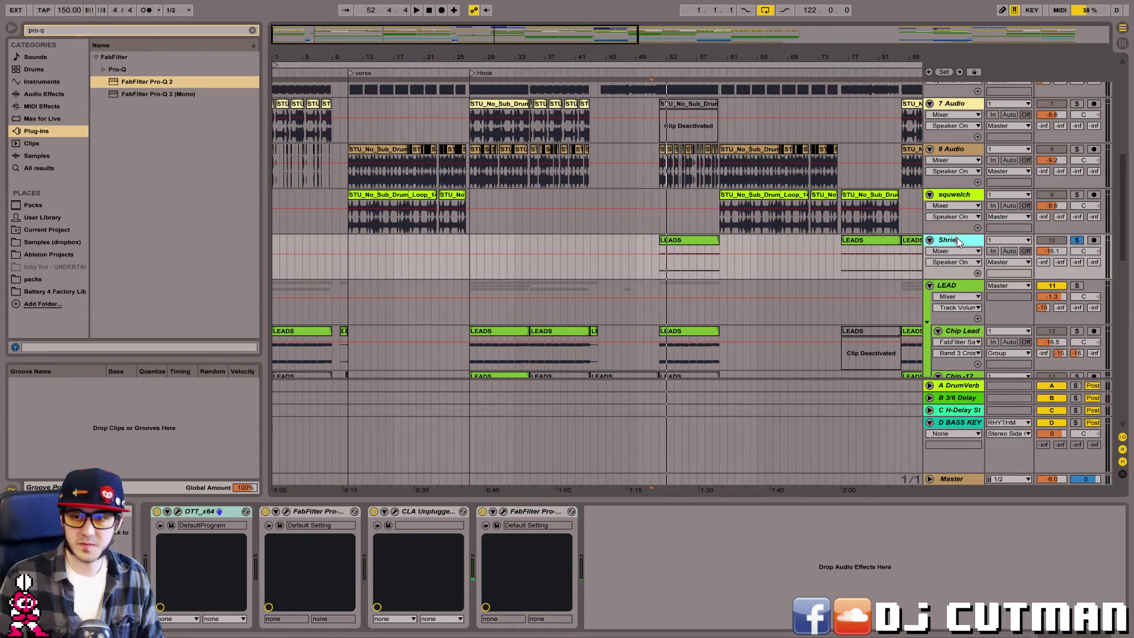
scroll(954, 332, down, 10)
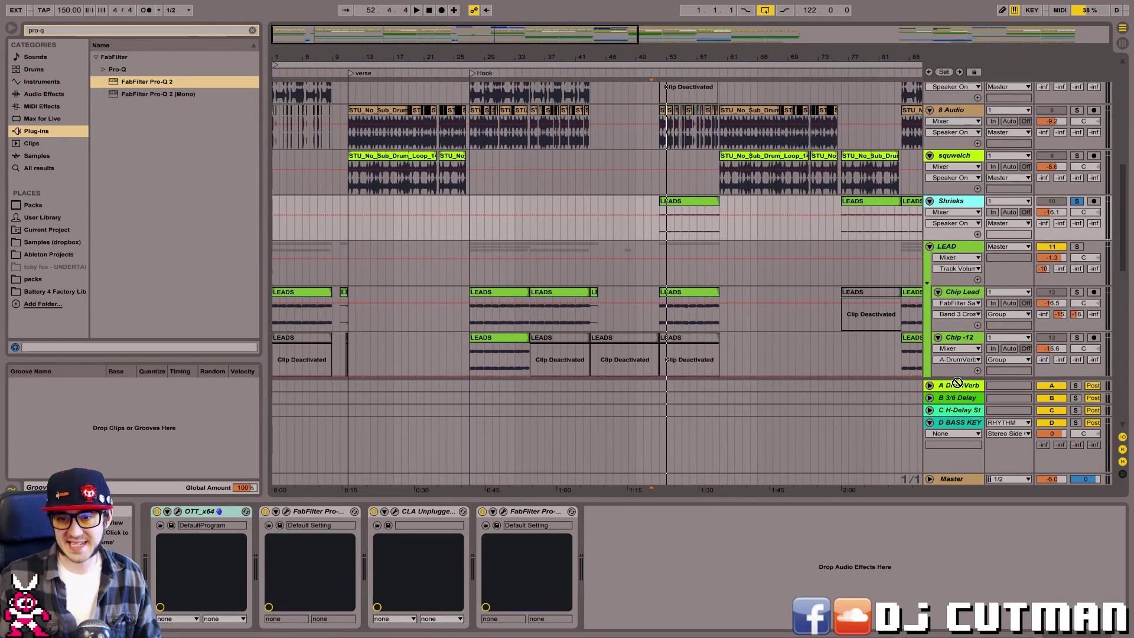
drag(957, 334, 956, 300)
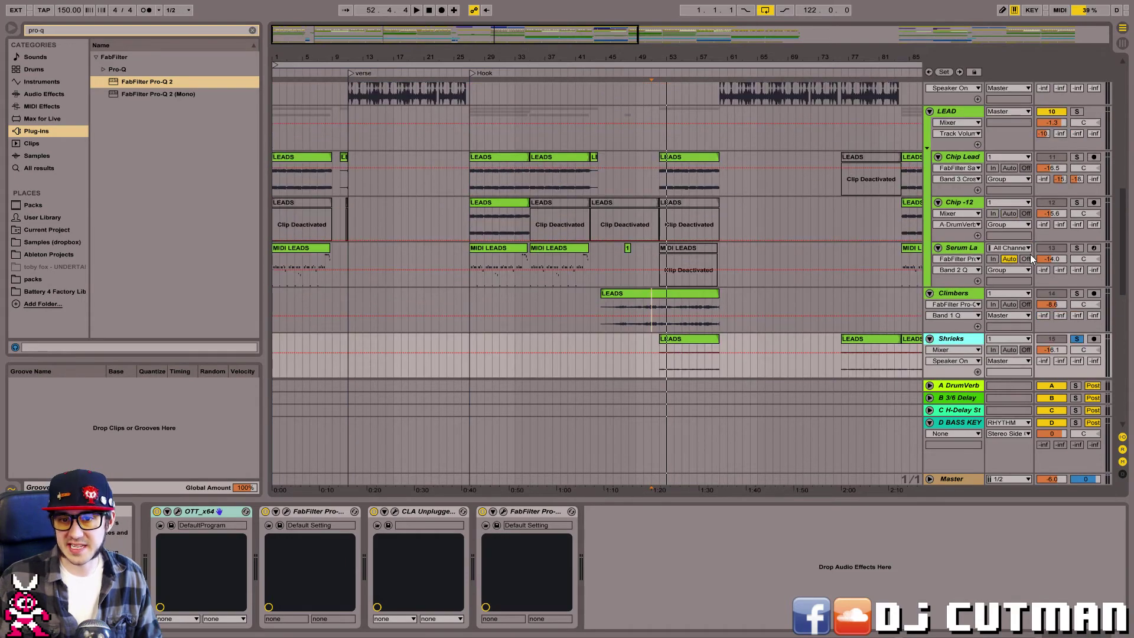
During playback, deactivate the Shrieks track and raise the Climbers send to A DrumVerb to about -16 dB.
key(space)
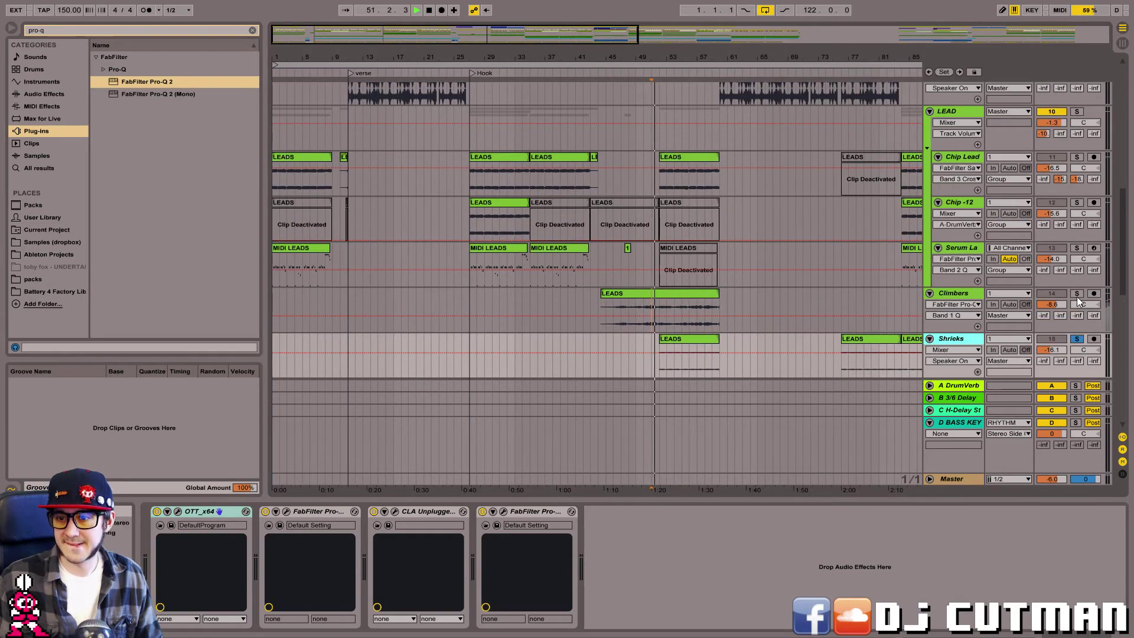
click(1077, 296)
click(1077, 294)
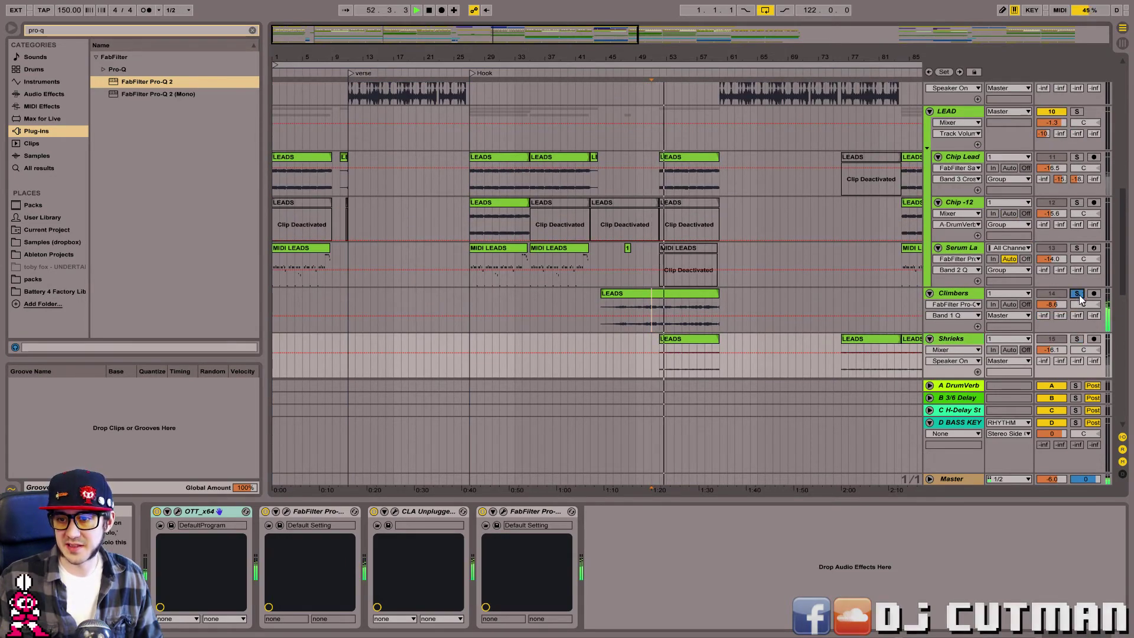
click(1055, 339)
mouse_move(1043, 316)
mouse_down()
mouse_move(1043, 278)
mouse_move(1043, 329)
mouse_up()
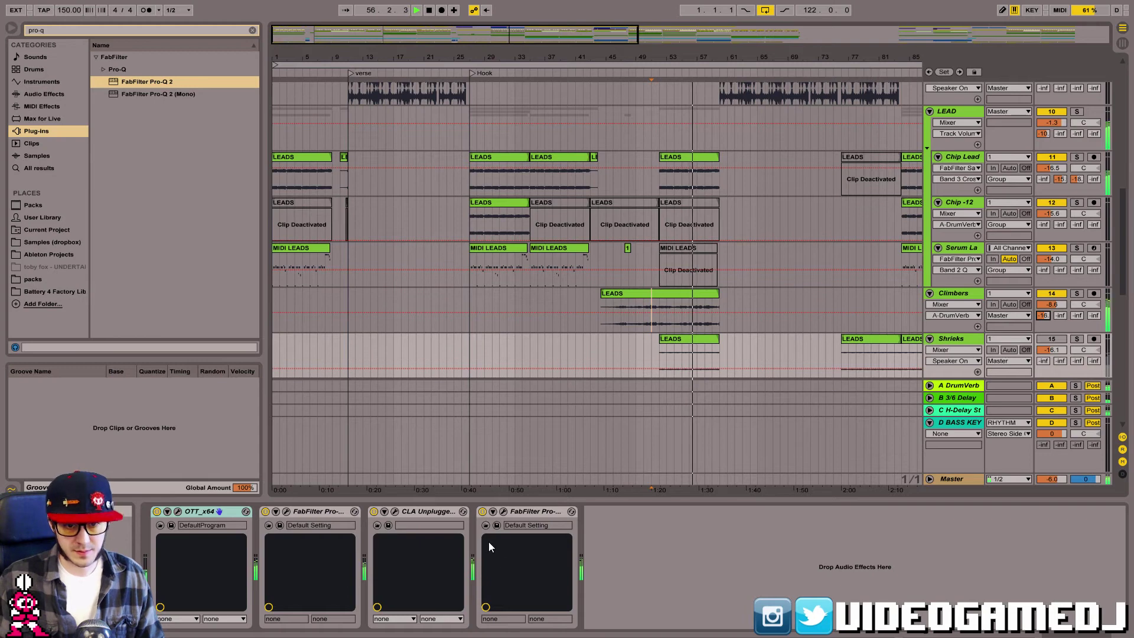
Solo Climbers and add a 72 dB/oct high cut at about 14.6 kHz in its Pro-Q 2.
click(503, 511)
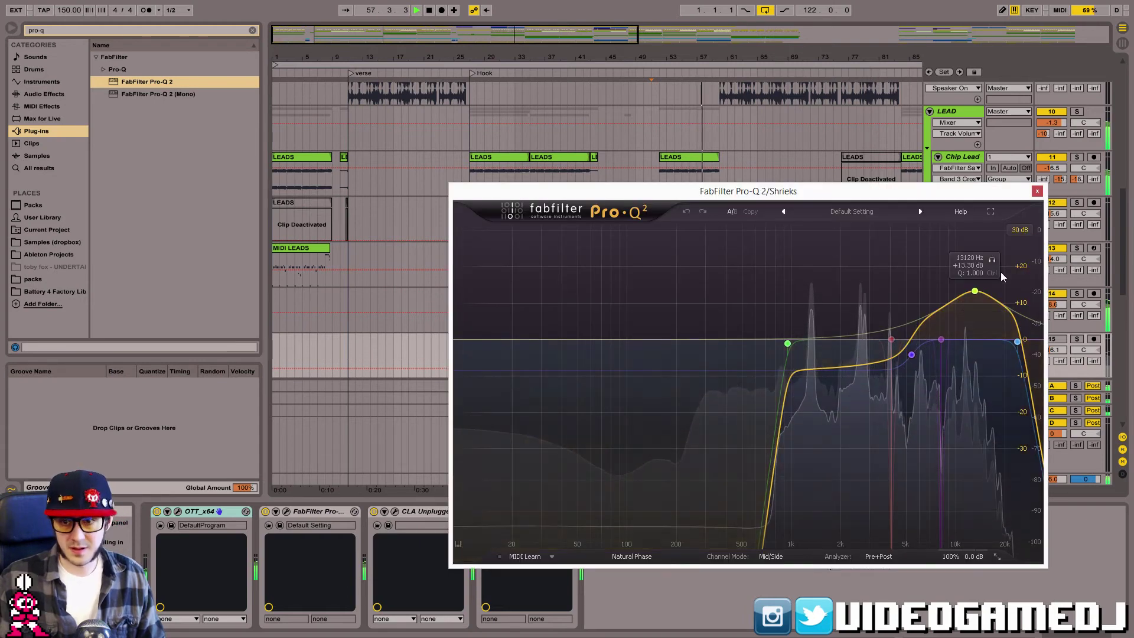
click(1036, 191)
click(952, 295)
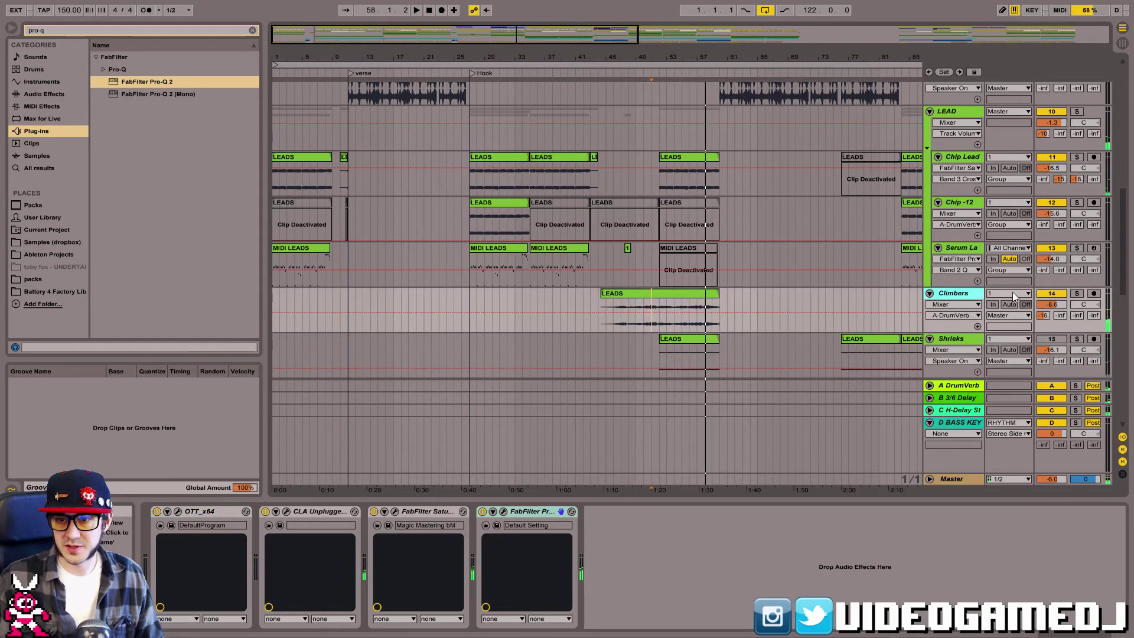
key(space)
click(1076, 292)
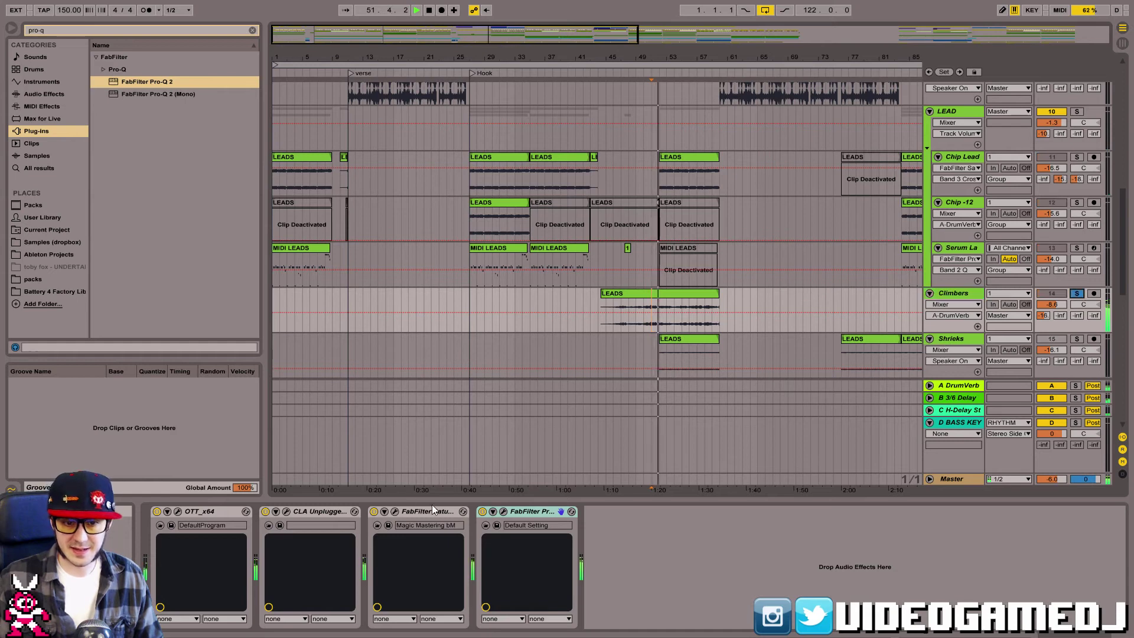
click(503, 512)
double_click(841, 237)
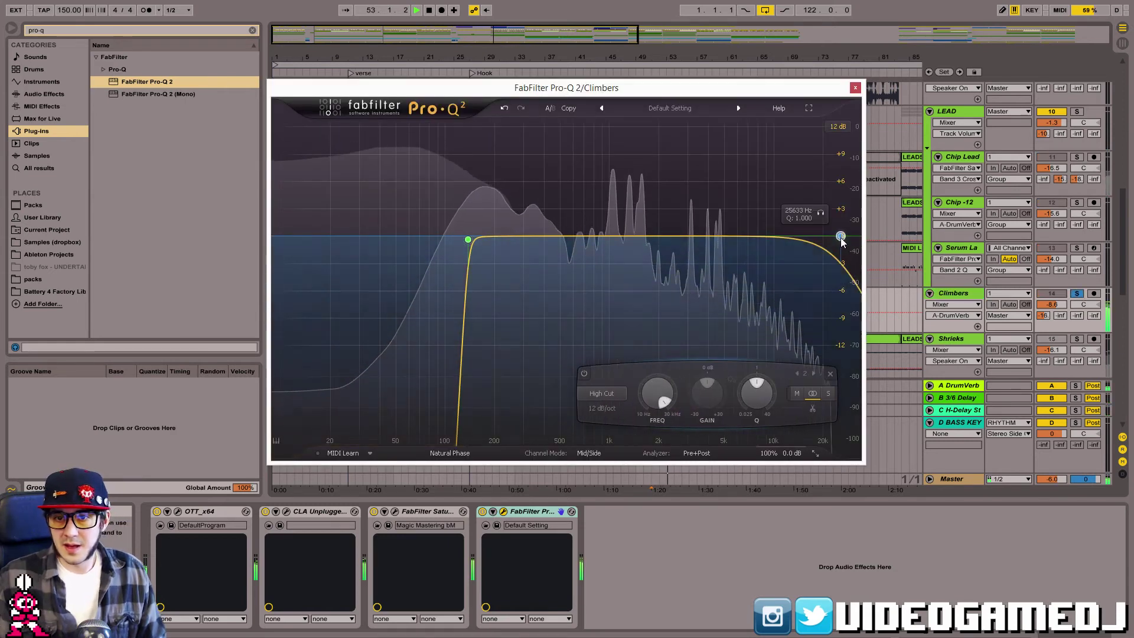
drag(841, 237, 748, 227)
click(612, 408)
click(649, 513)
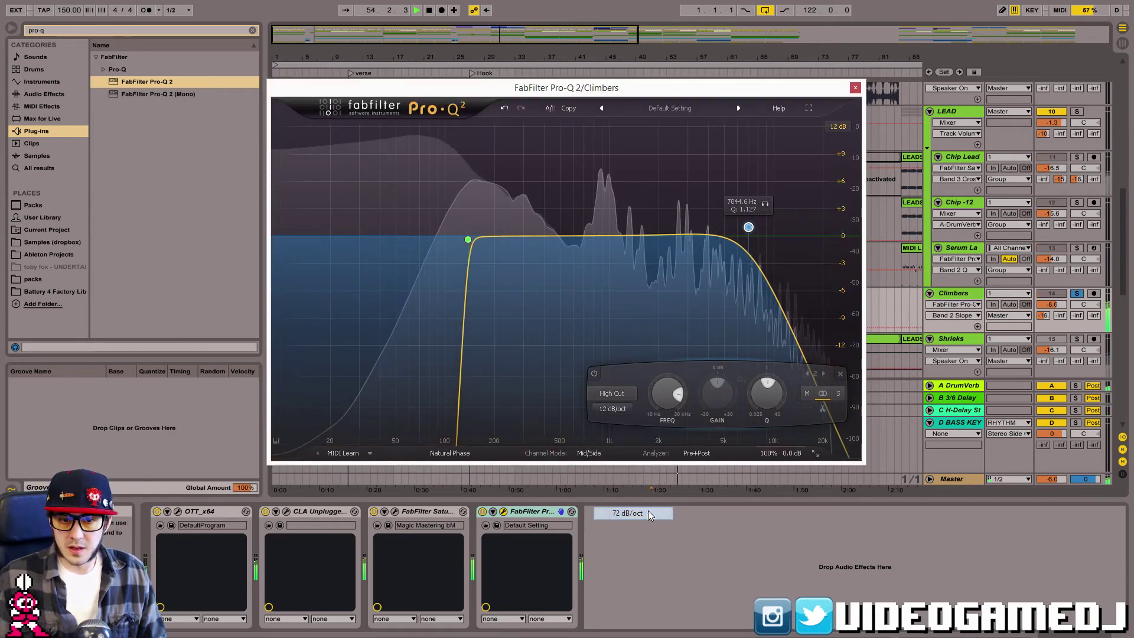
click(648, 513)
drag(748, 227, 803, 245)
Add a bell boost of about 4 dB near 10 kHz with a 24 dB/oct slope in the Climbers Pro-Q 2.
drag(709, 236, 776, 199)
click(626, 409)
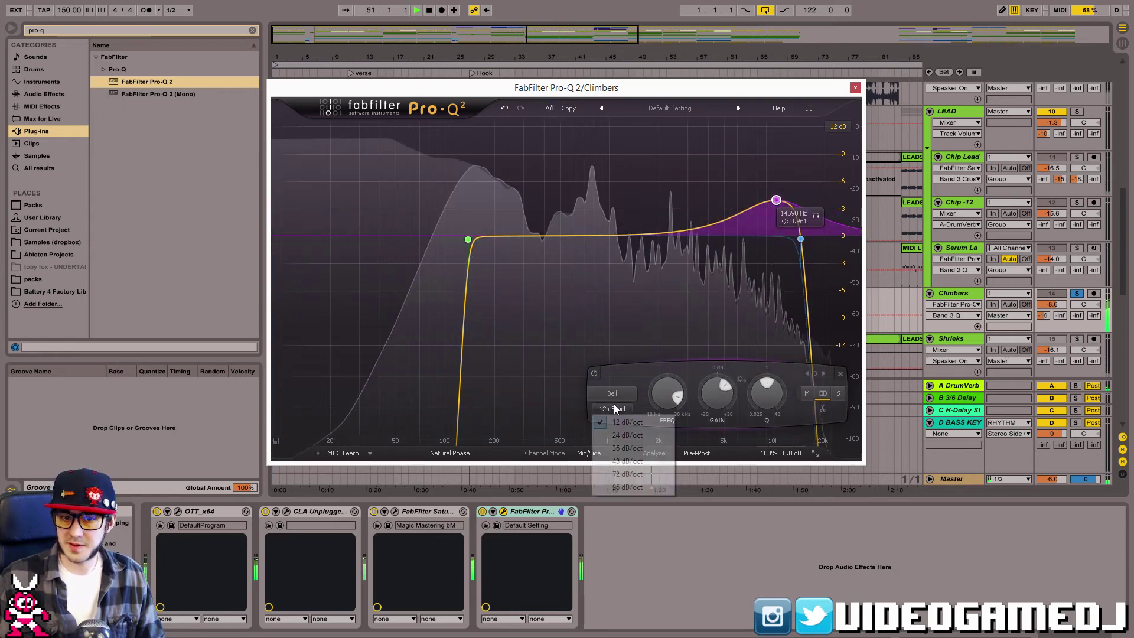
click(611, 447)
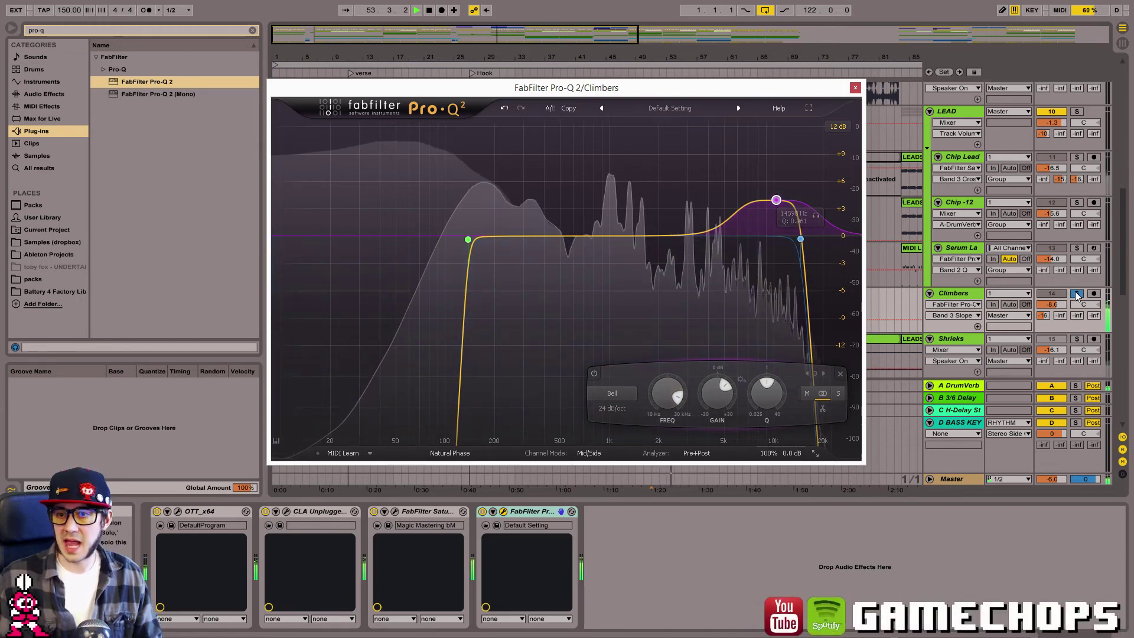
Unsolo Climbers, close its Pro-Q 2 window and audition the track within the full mix from bar 51.
click(1075, 294)
click(855, 88)
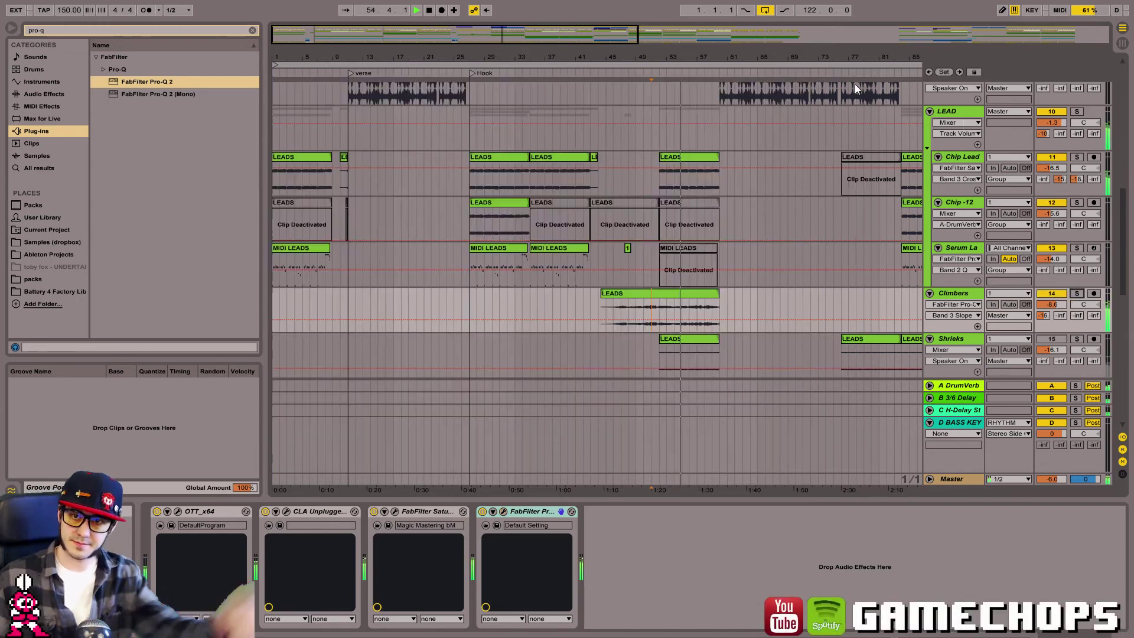
scroll(1122, 94, up, 15)
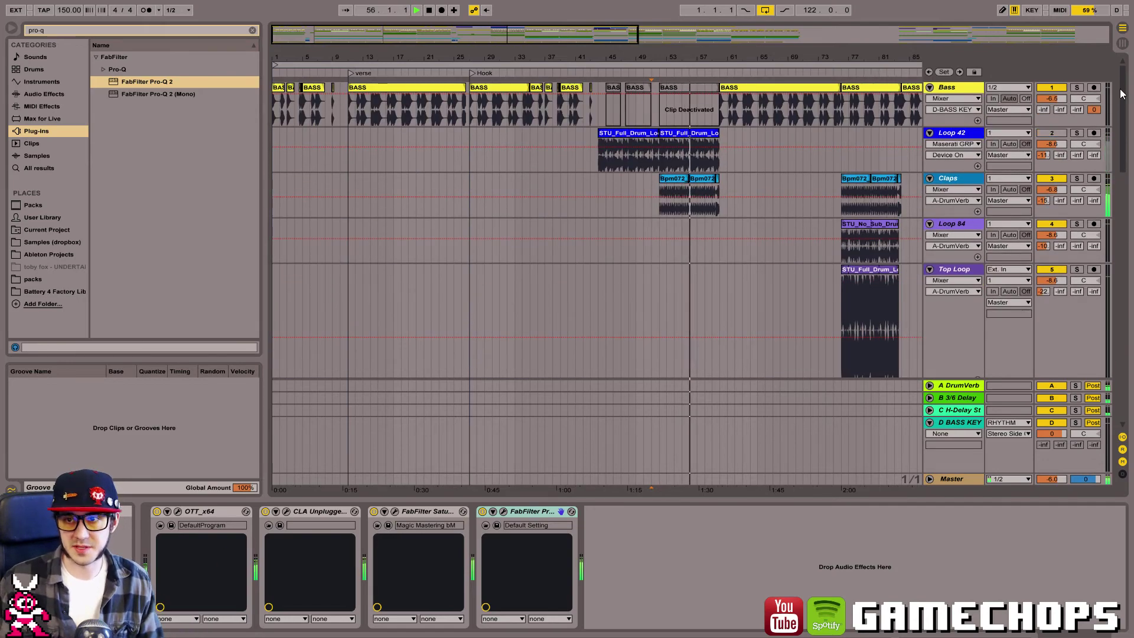
scroll(1124, 213, down, 8)
key(space)
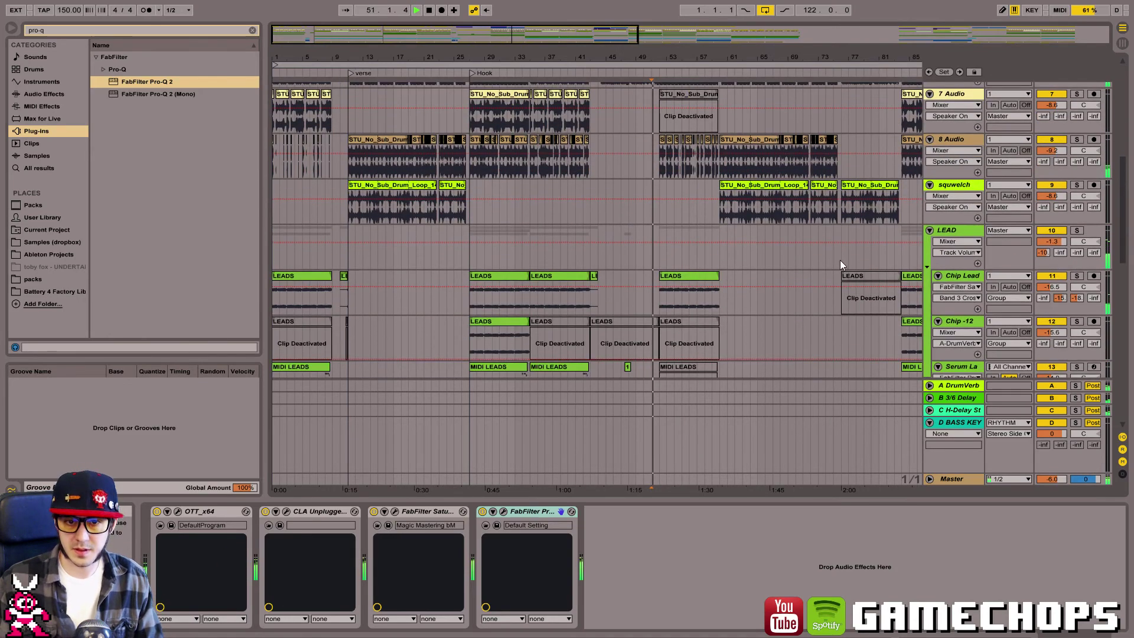
scroll(1127, 213, down, 8)
mouse_move(1130, 326)
mouse_down()
mouse_move(1121, 161)
mouse_move(1103, 97)
mouse_move(1125, 335)
mouse_move(1120, 305)
mouse_up()
key(space)
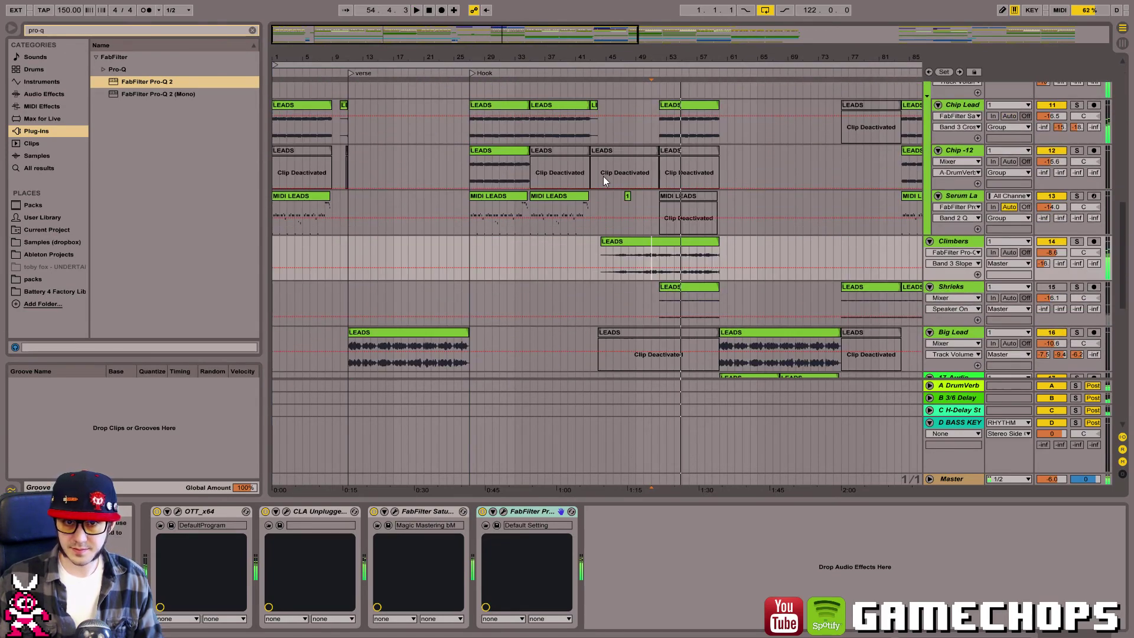
Play the full mix from the start of the Climbers clip and check the track's volume setting.
click(622, 248)
click(620, 243)
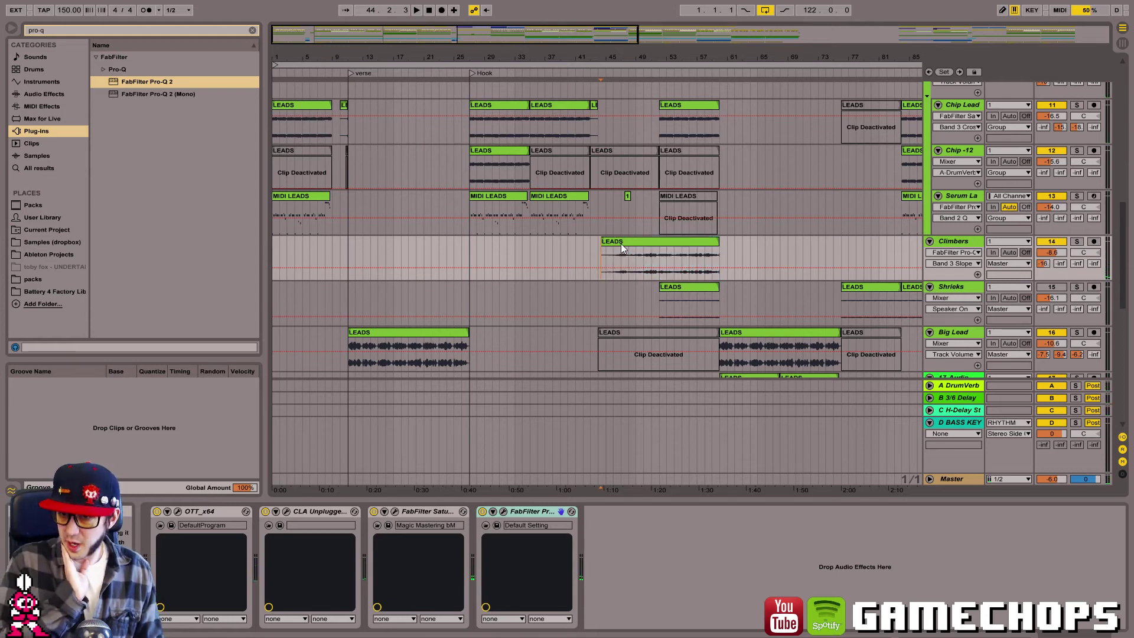
key(space)
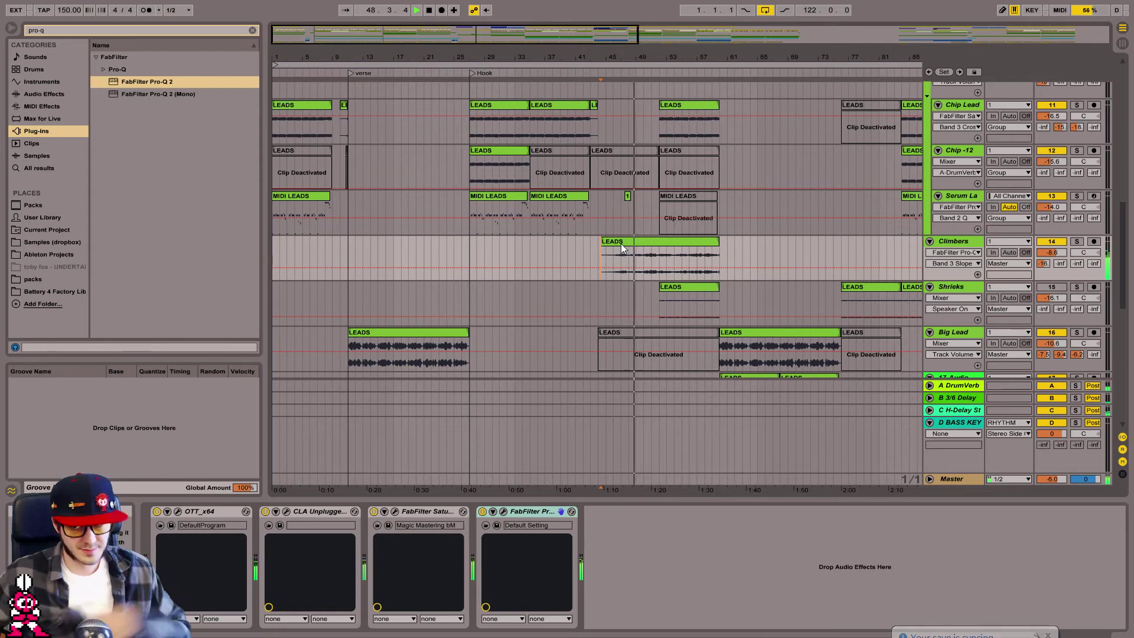
click(1051, 252)
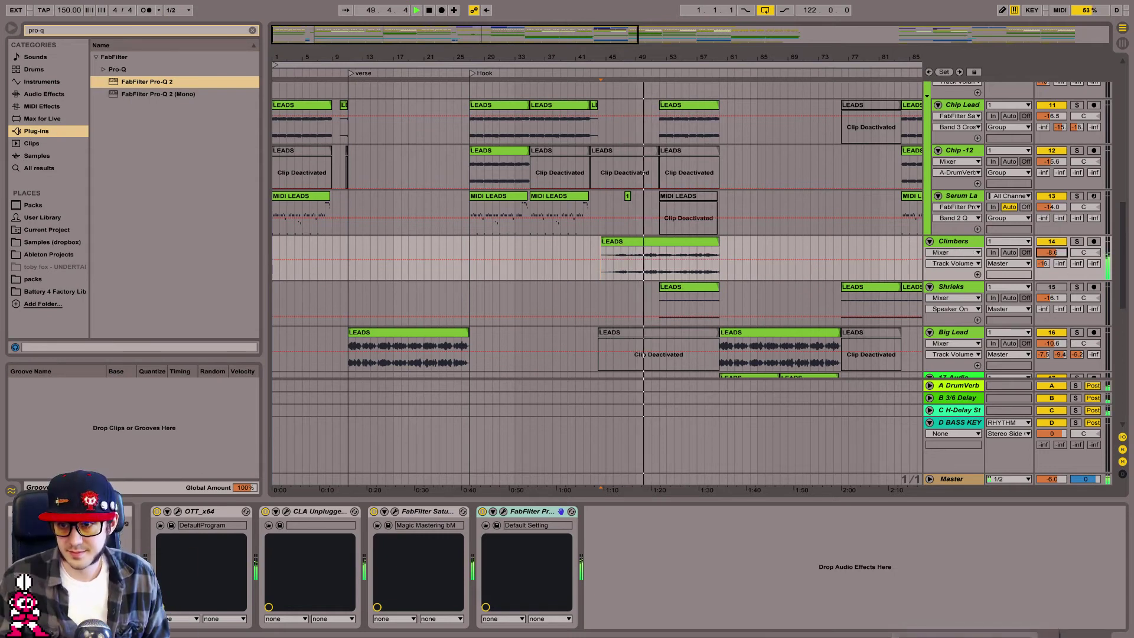
Set the Compress colour to Spank in the Climbers CLA Unplugged while listening, and stop playback.
click(286, 511)
click(313, 185)
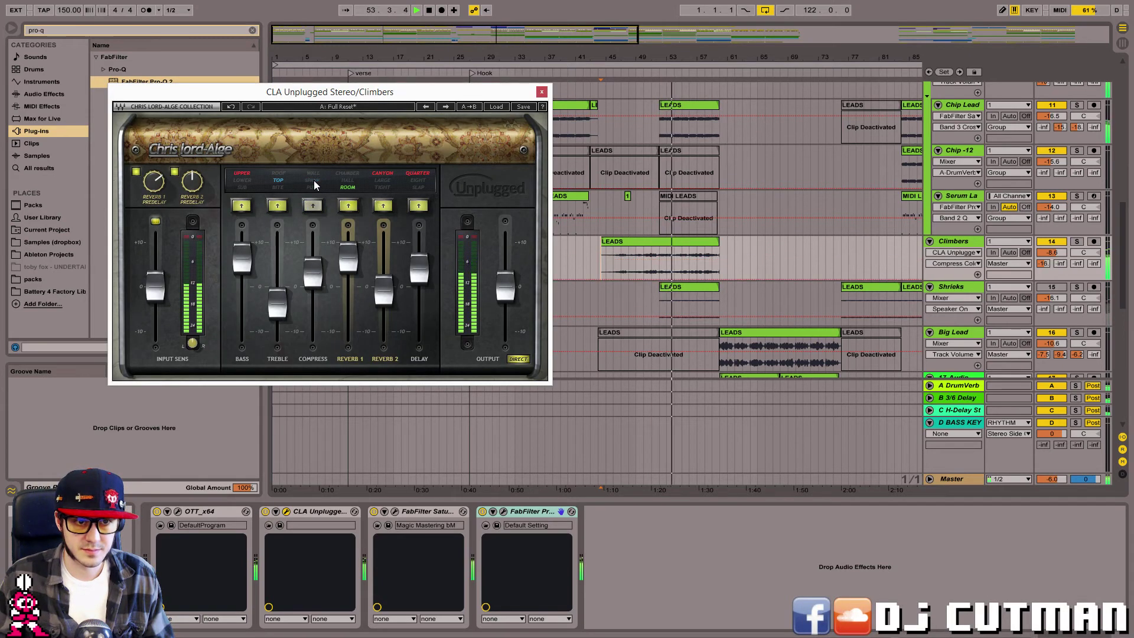
click(315, 185)
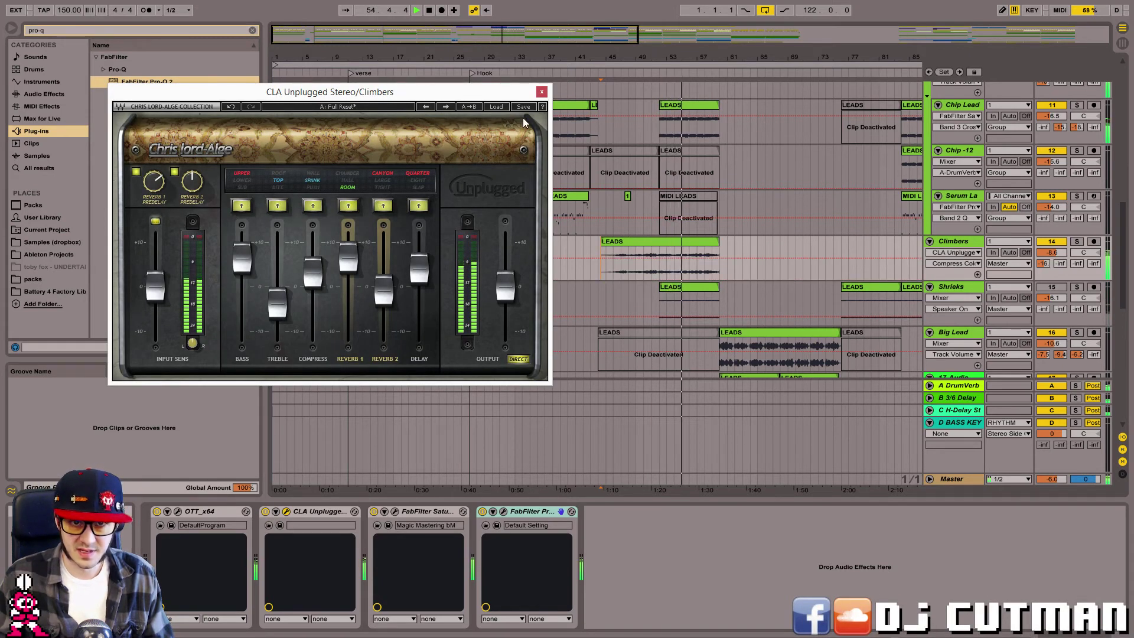
click(541, 92)
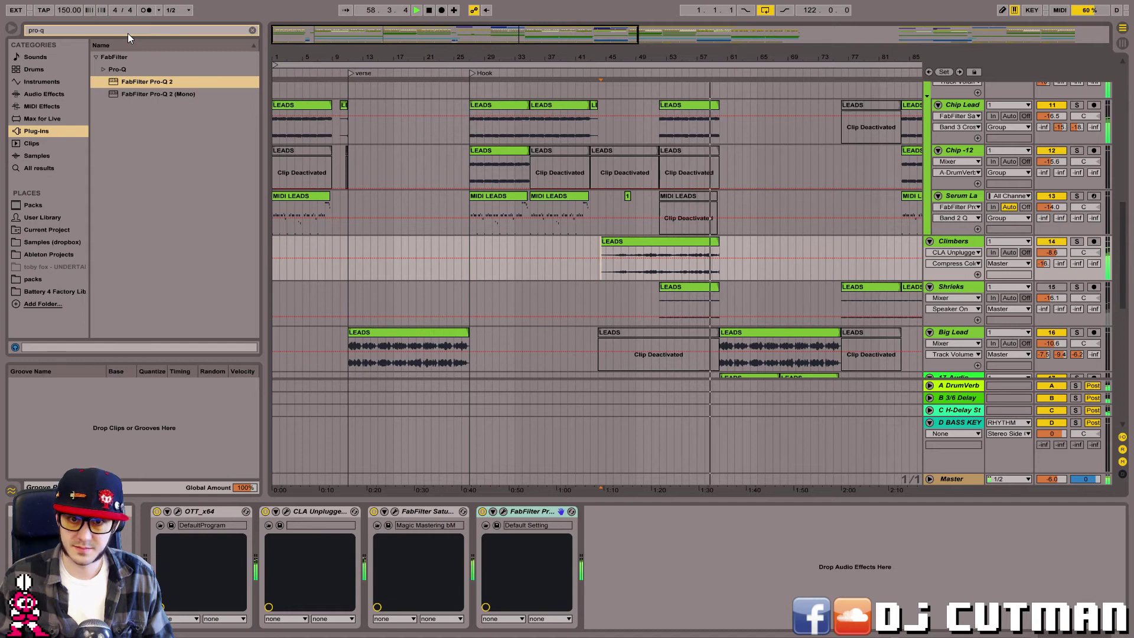
key(space)
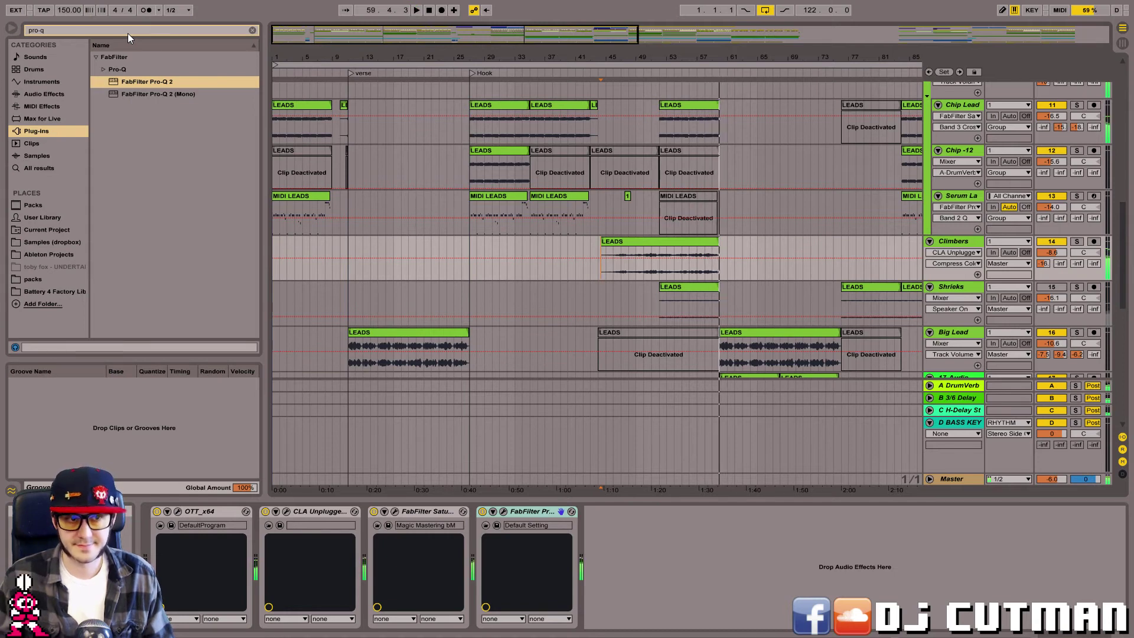
Find the C1 compressor and insert C1 comp Stereo between Saturn and Pro-Q 2 on Climbers.
click(128, 33)
text(c1)
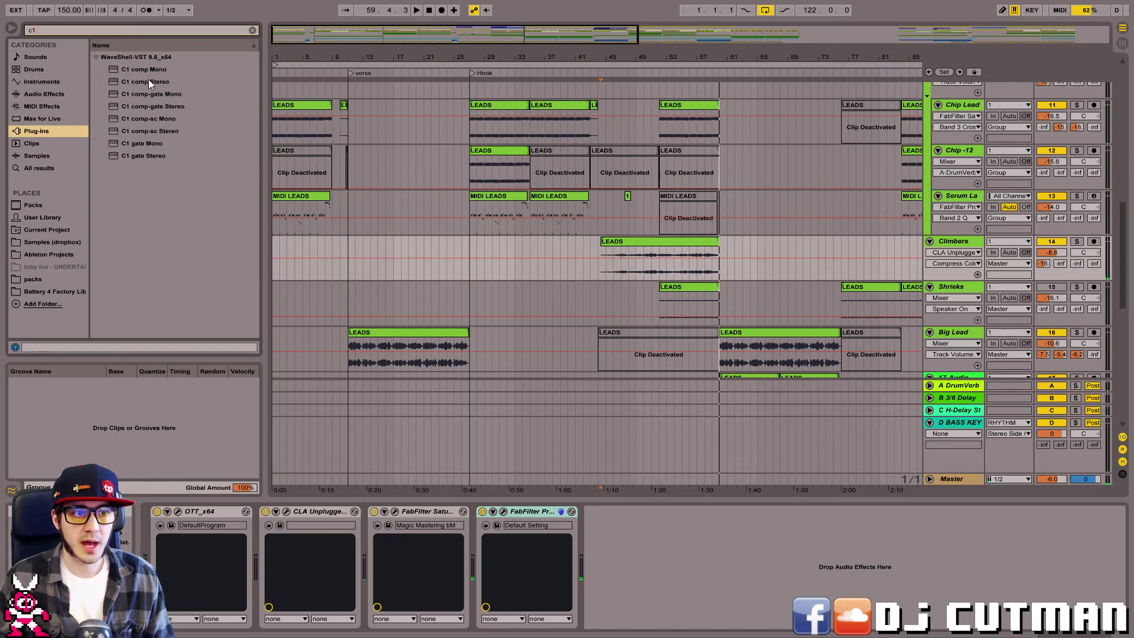
click(158, 80)
drag(445, 436, 476, 555)
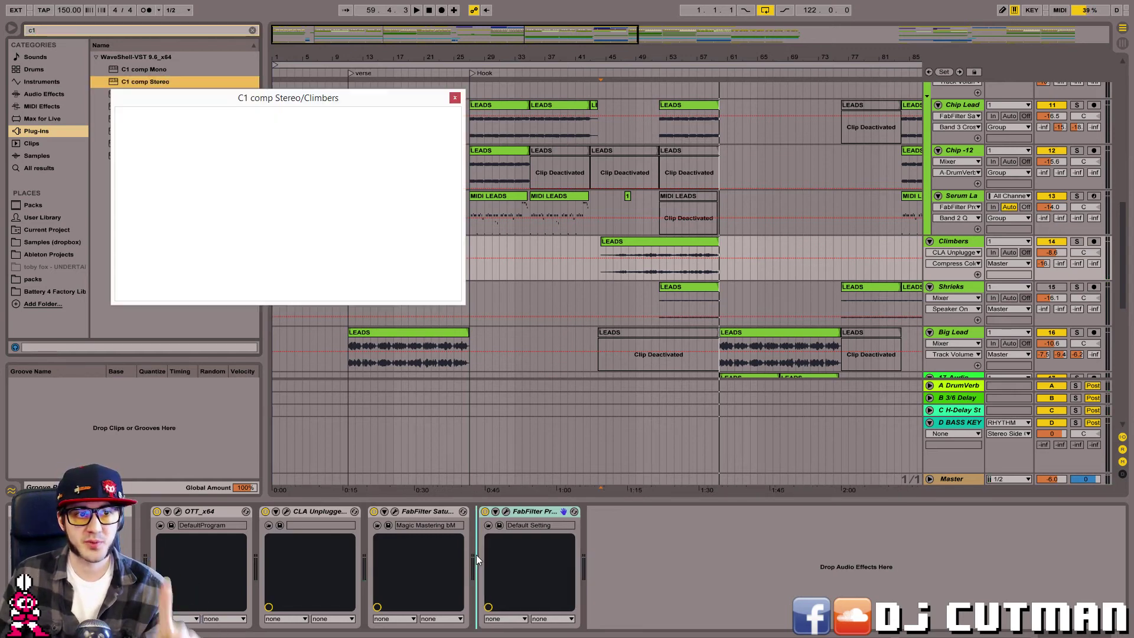
Set the C1 compressor's threshold to about -43.8 and its ratio to 0.50:1.
drag(335, 101, 679, 295)
drag(517, 336, 552, 416)
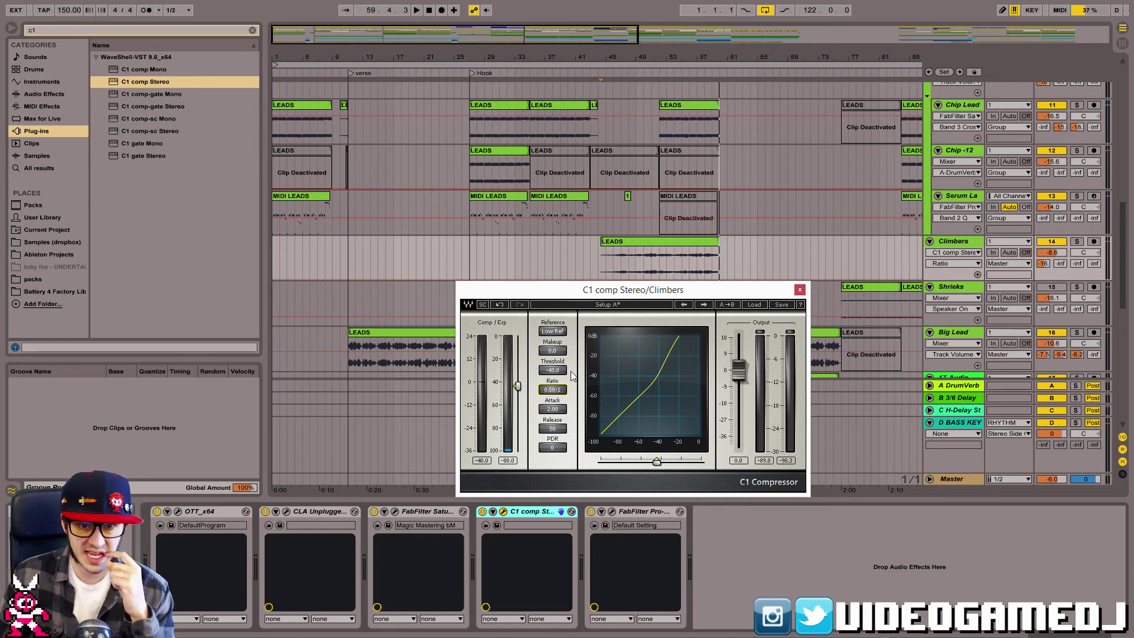
drag(578, 294, 547, 332)
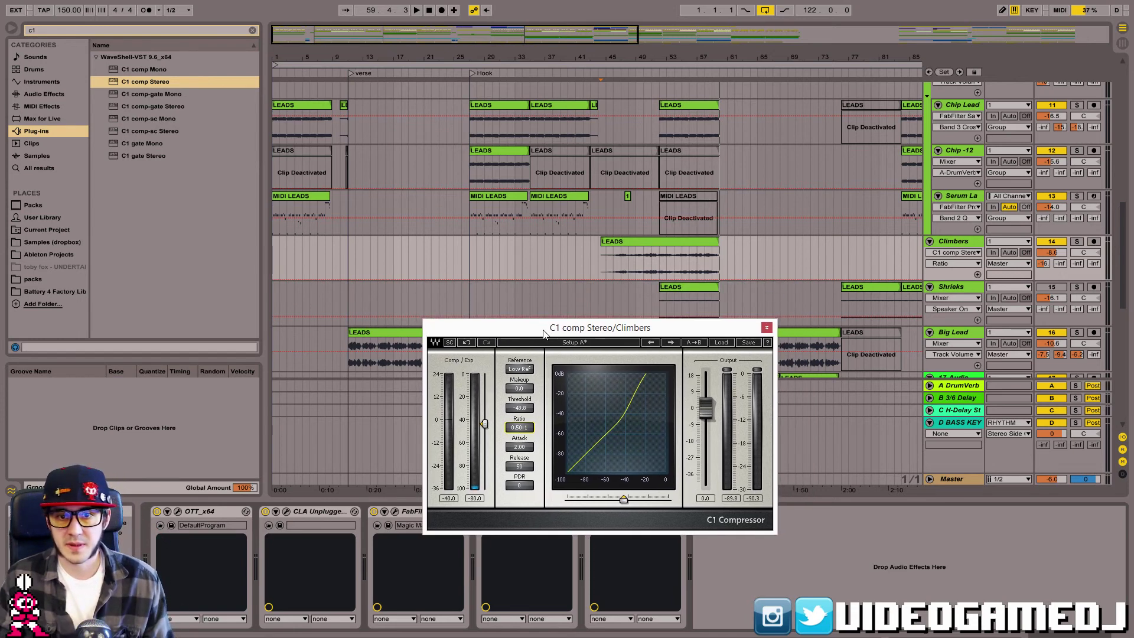
Solo Climbers, play it from the clip start and raise the C1 threshold to about -26.
click(602, 265)
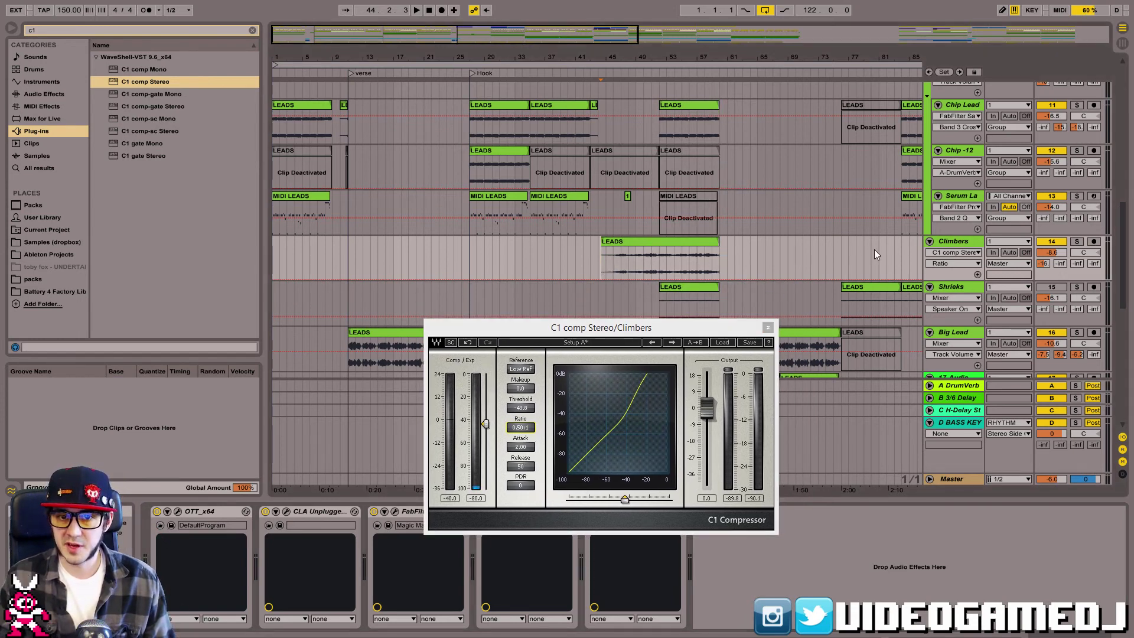
click(1076, 241)
key(space)
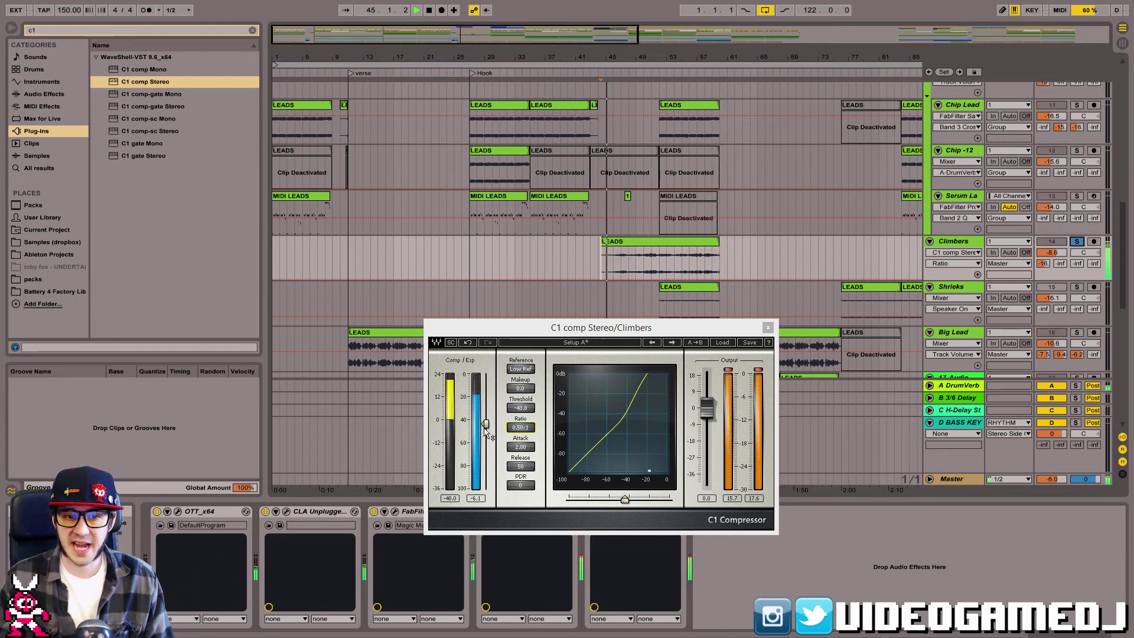
drag(484, 424, 484, 406)
key(space)
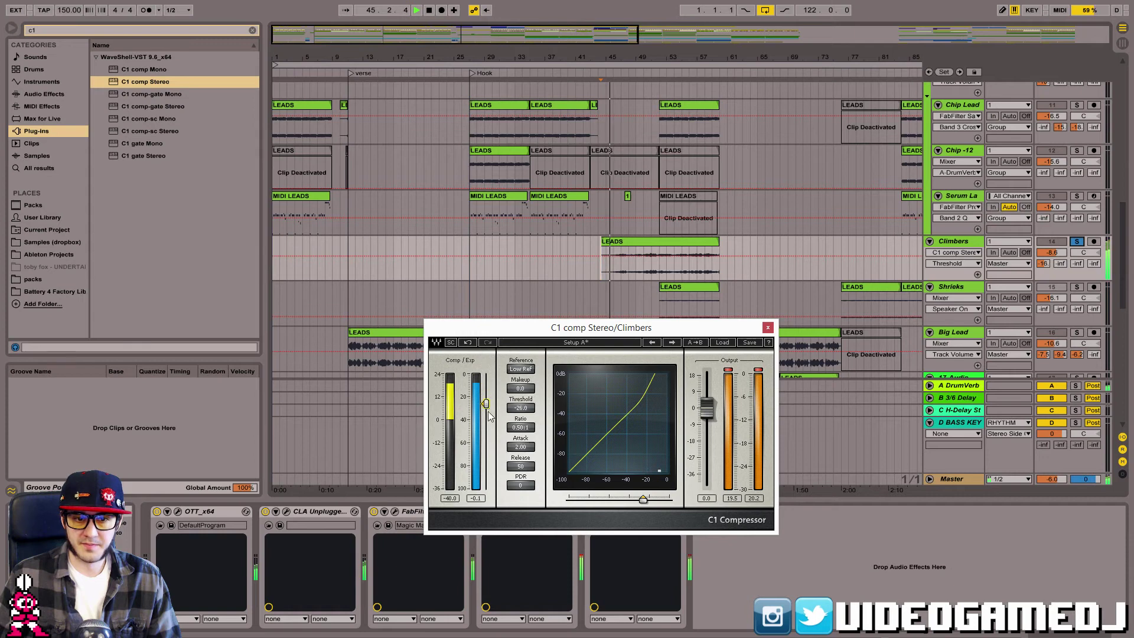
Set the C1 compressor's threshold to about -6.1, release to 24 and ratio to 0.57:1 while Climbers plays.
drag(485, 404, 485, 383)
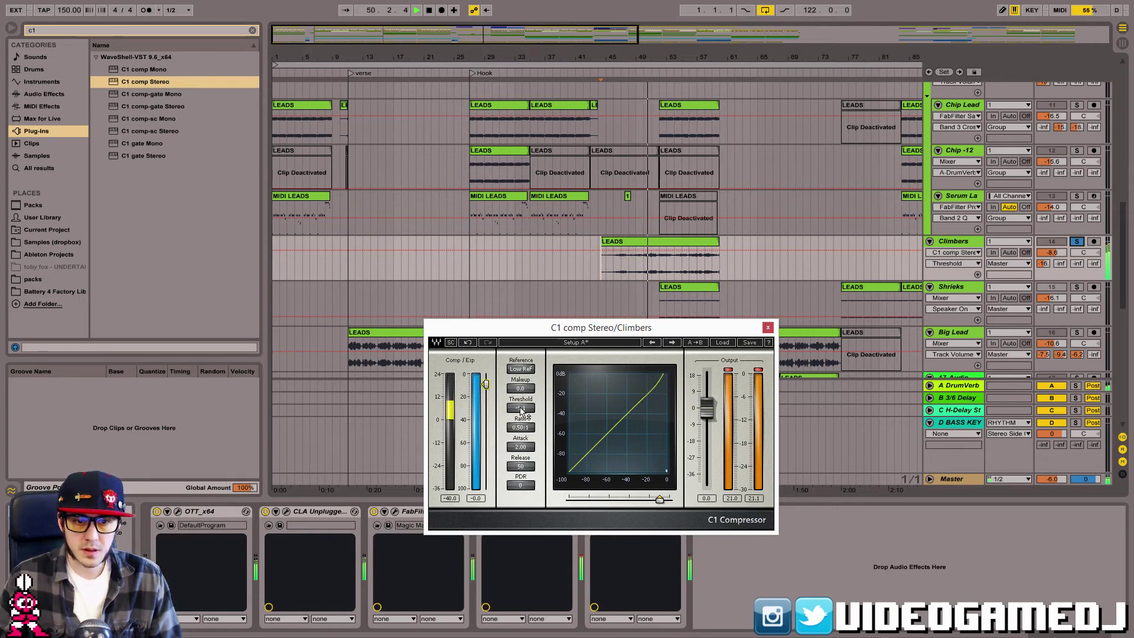
mouse_move(520, 467)
mouse_down()
mouse_move(520, 456)
mouse_move(520, 488)
mouse_move(521, 460)
mouse_up()
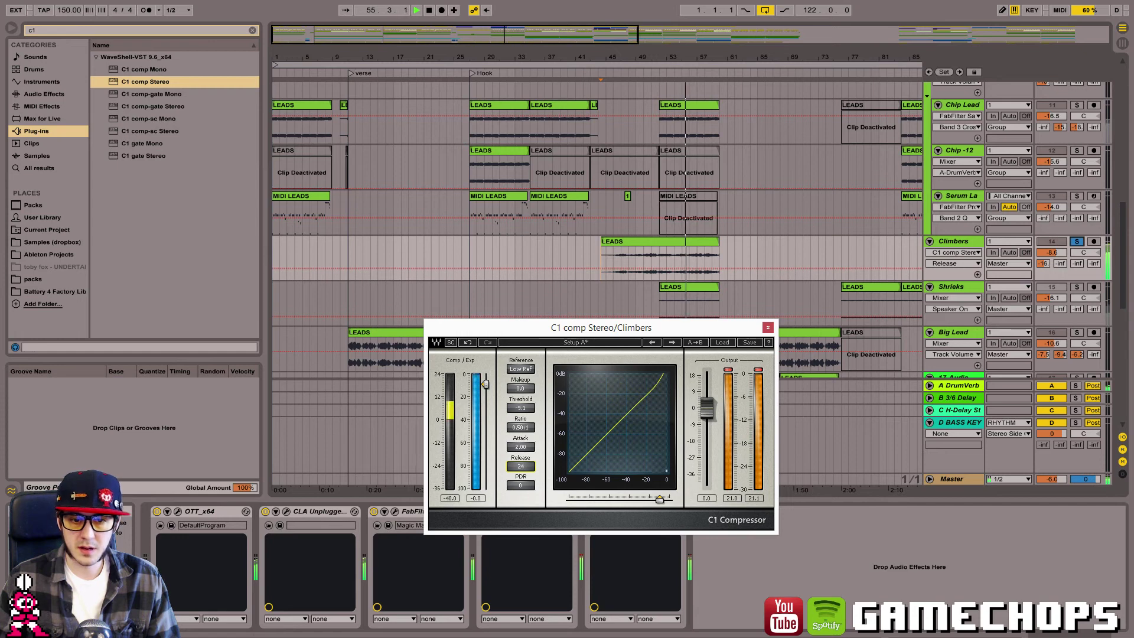
drag(486, 384, 486, 379)
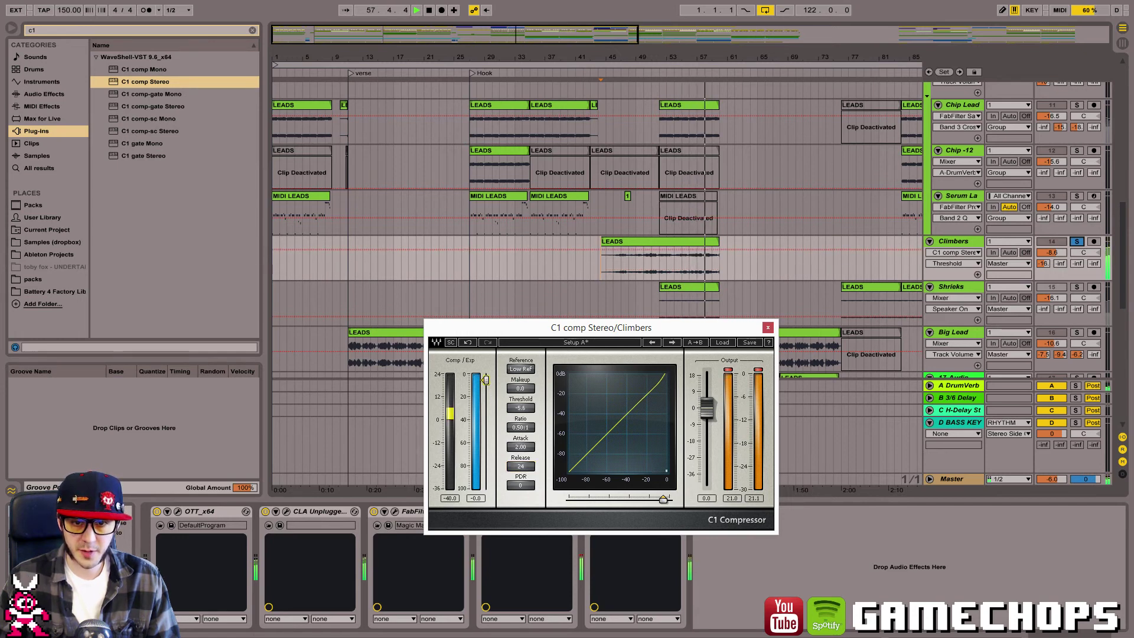
drag(520, 427, 512, 427)
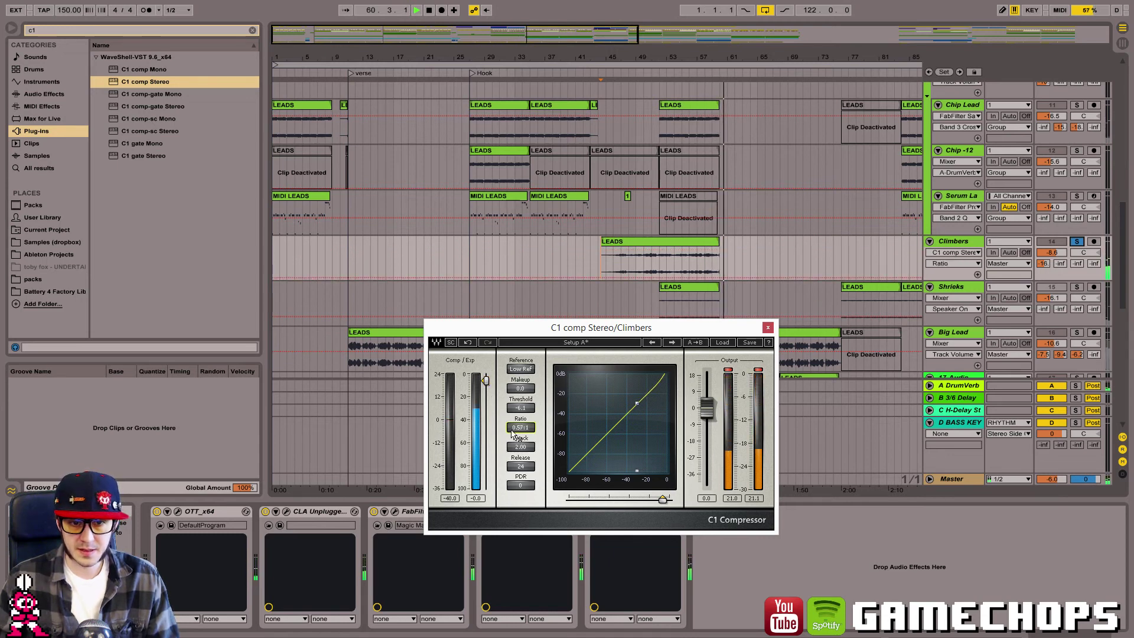
Restart playback, compare the C1's Peak Ref and Low Ref references, keep Low Ref, and set the attack to about 0.78.
key(space)
key(space)
click(521, 369)
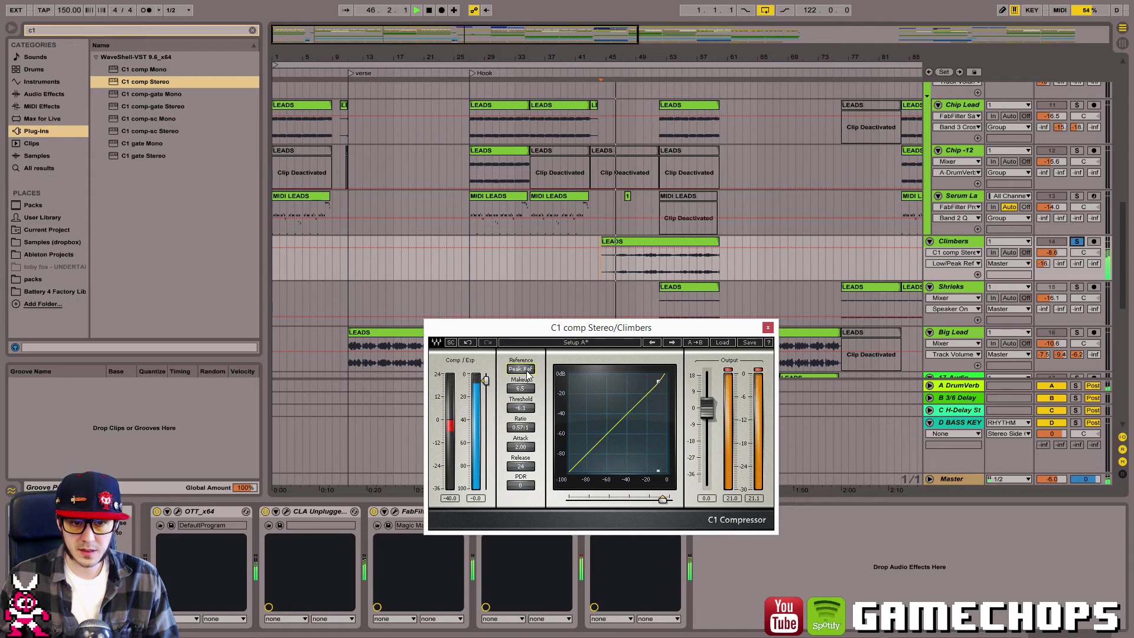
click(527, 371)
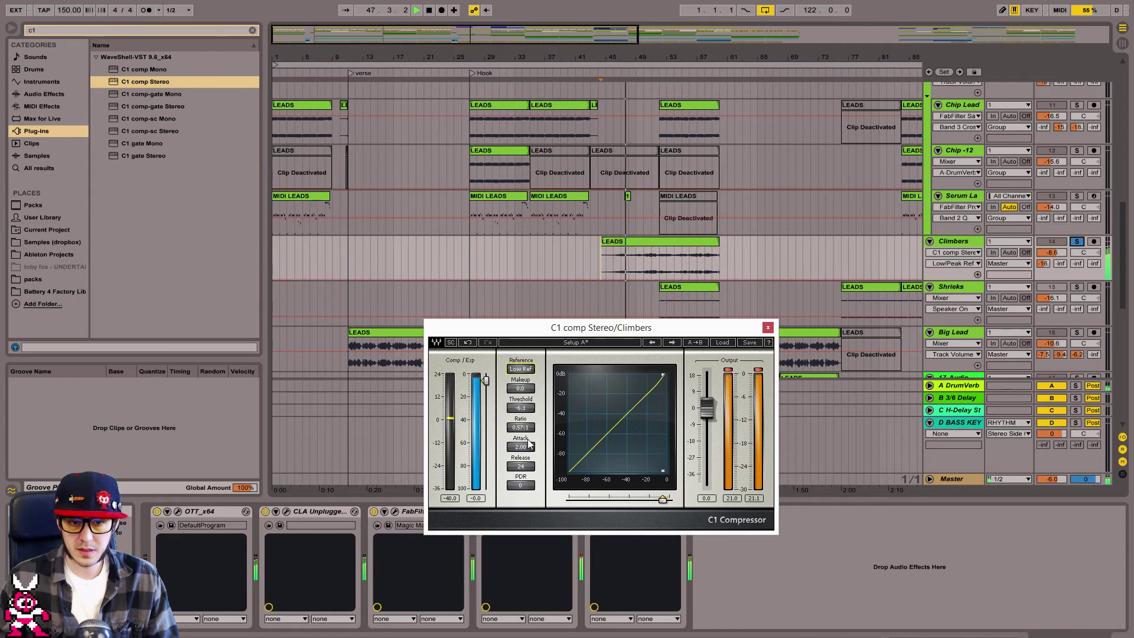
drag(520, 447, 521, 446)
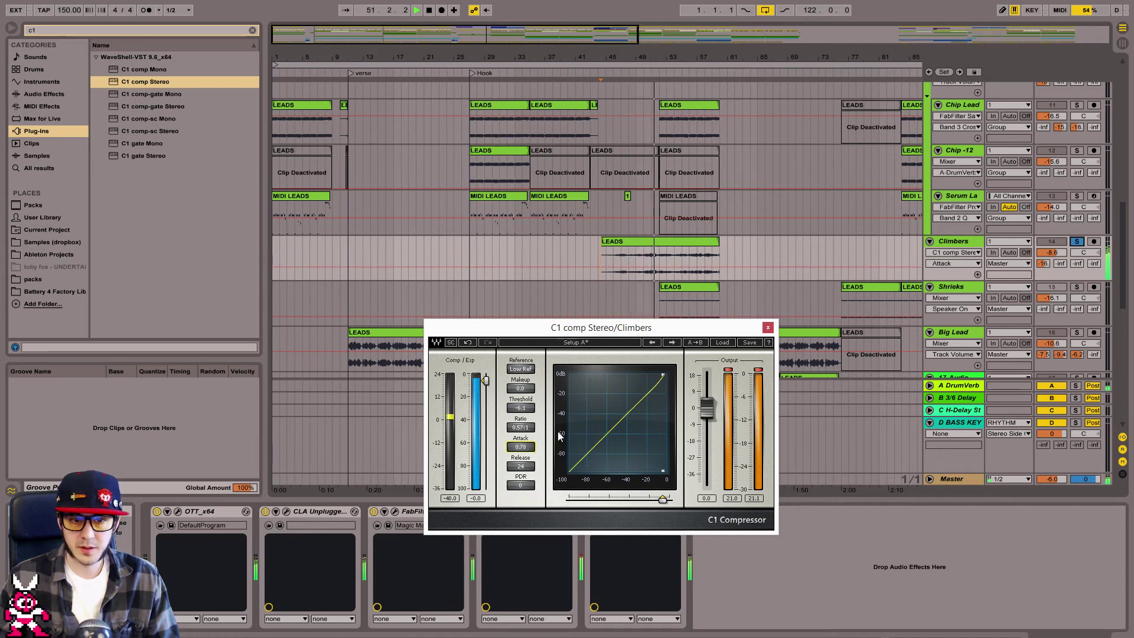
Unsolo Climbers, close the C1 window and lower the track's volume to -10.6 dB against the full mix.
click(1077, 241)
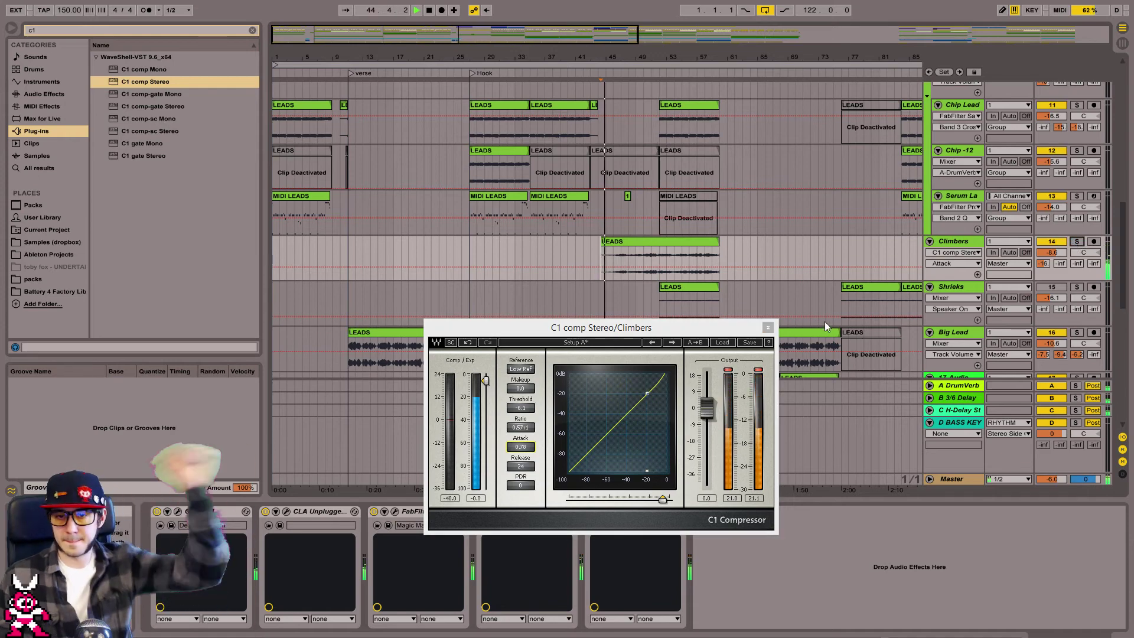
click(768, 327)
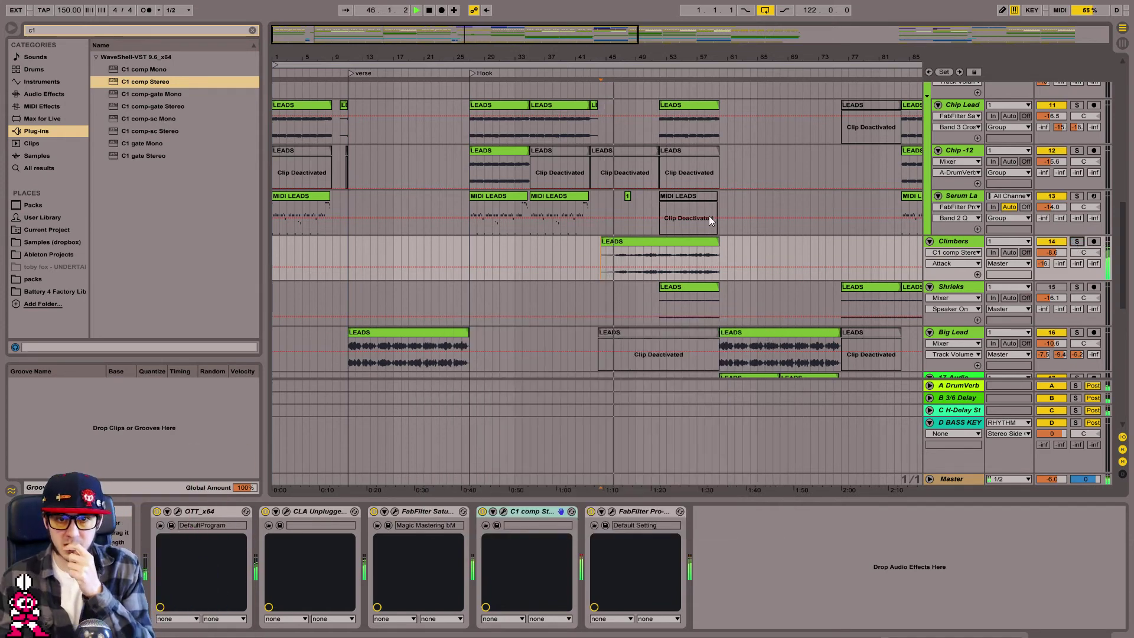
drag(584, 55, 583, 29)
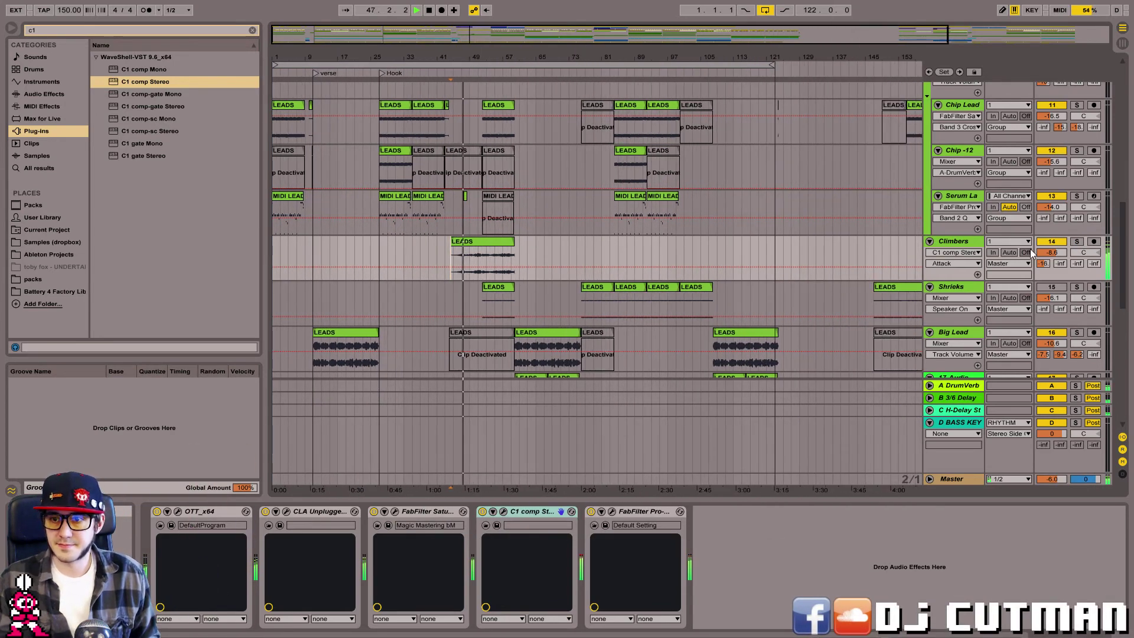
drag(1052, 252, 1051, 259)
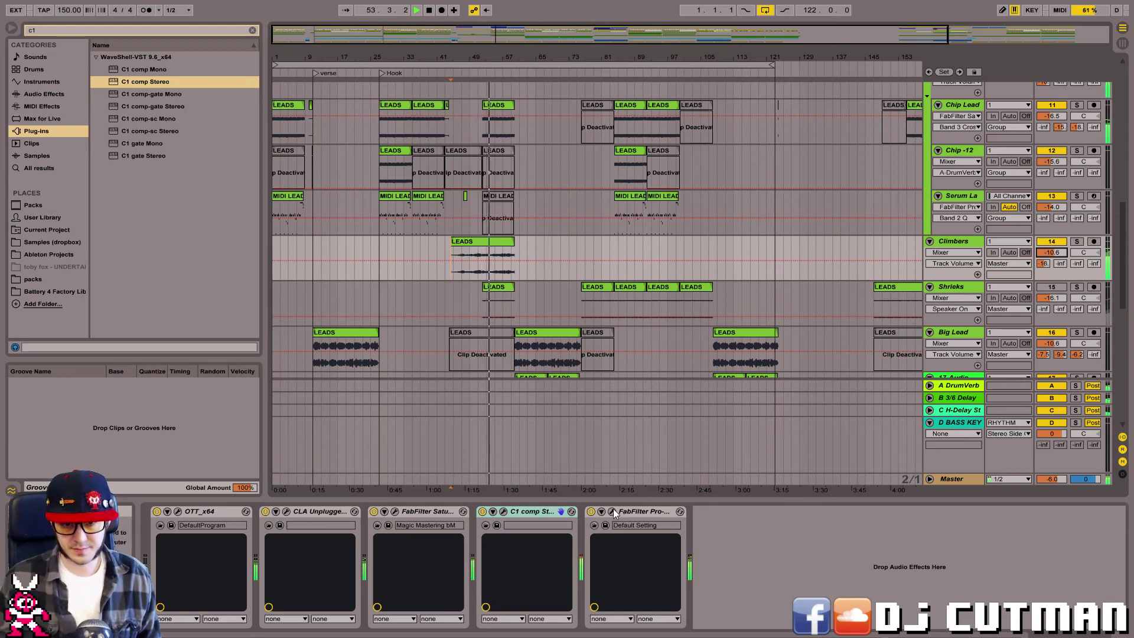
Reopen the C1 on Climbers, set its ratio to 0.79:1 and lower its output gain to about -9.
click(503, 512)
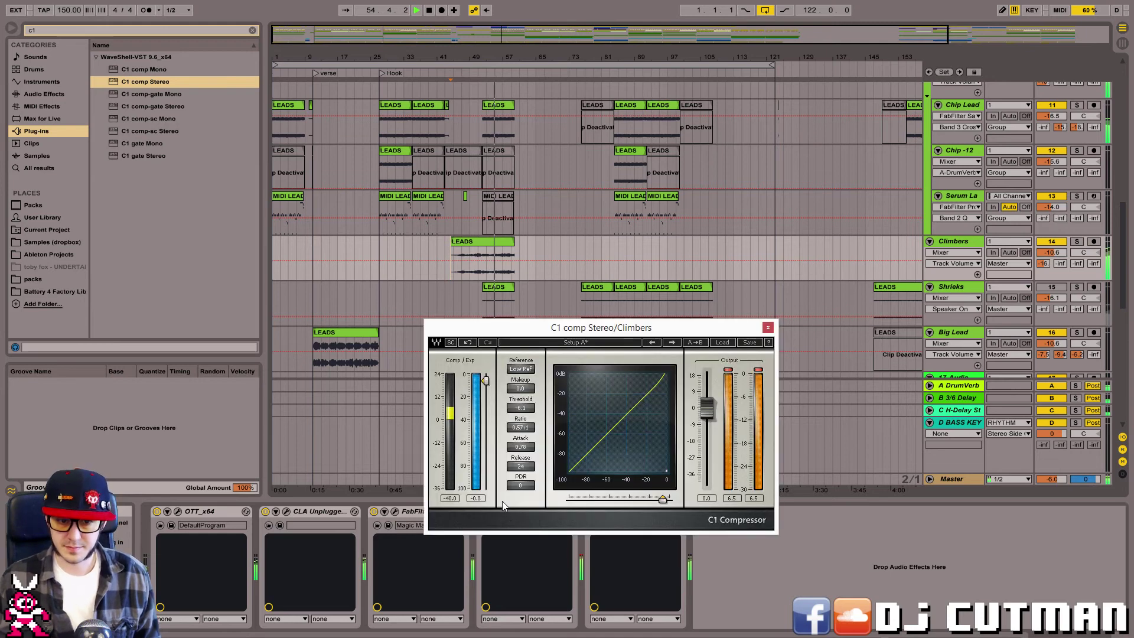
drag(523, 427, 523, 415)
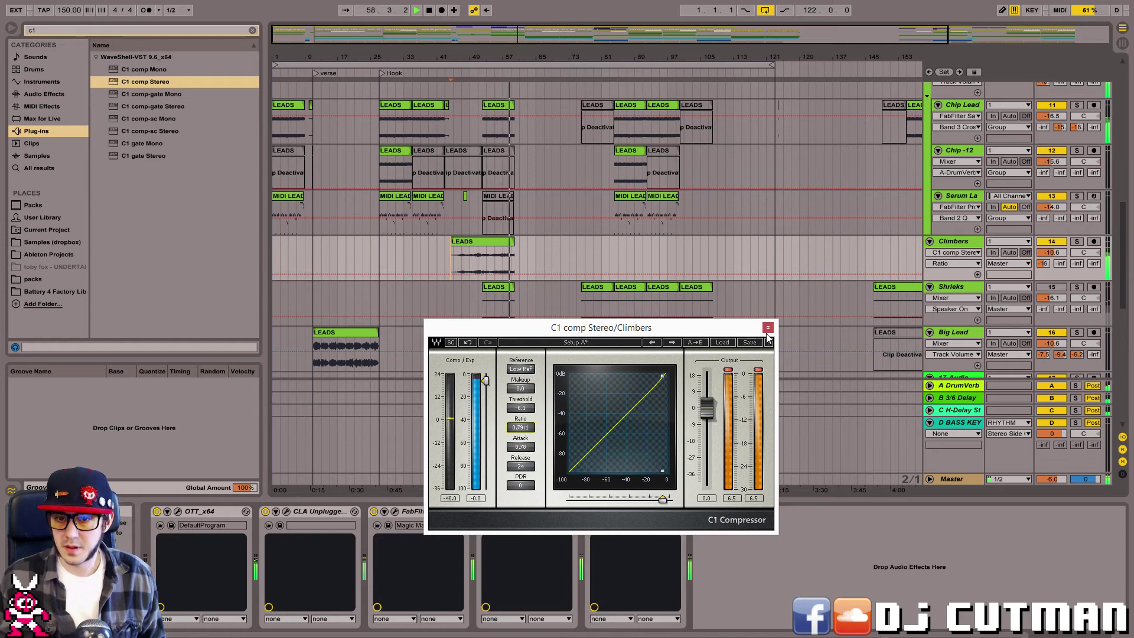
drag(706, 408, 706, 424)
Replay the section, raise the Climbers track volume to -5.6 dB and close the C1 window.
key(space)
key(space)
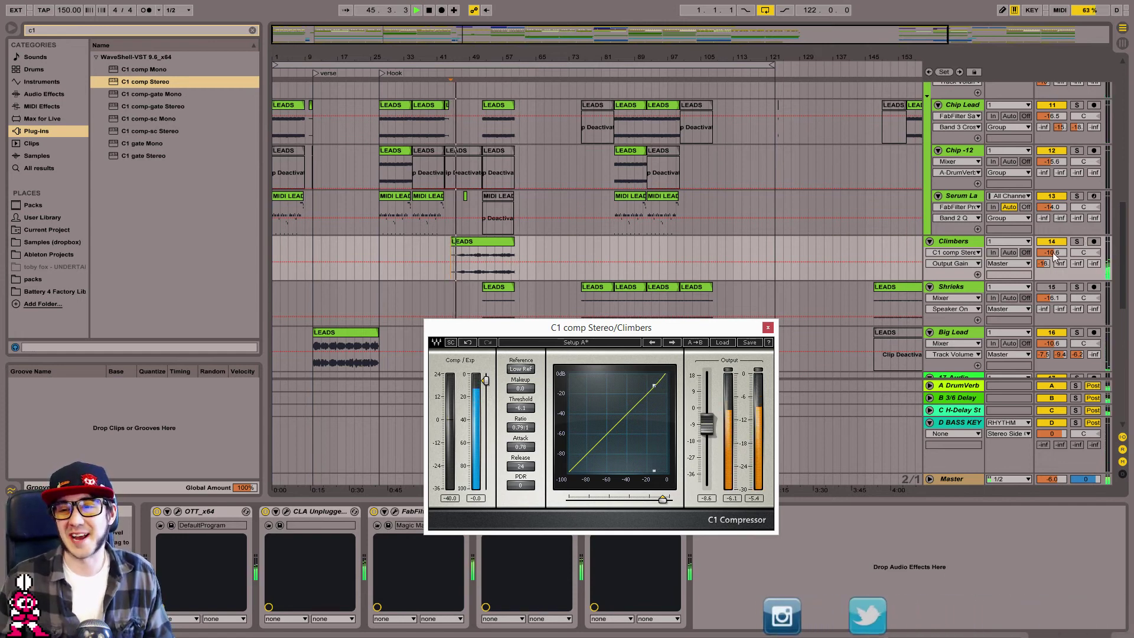
mouse_move(1051, 252)
mouse_down()
mouse_move(1051, 239)
mouse_move(1053, 252)
mouse_up()
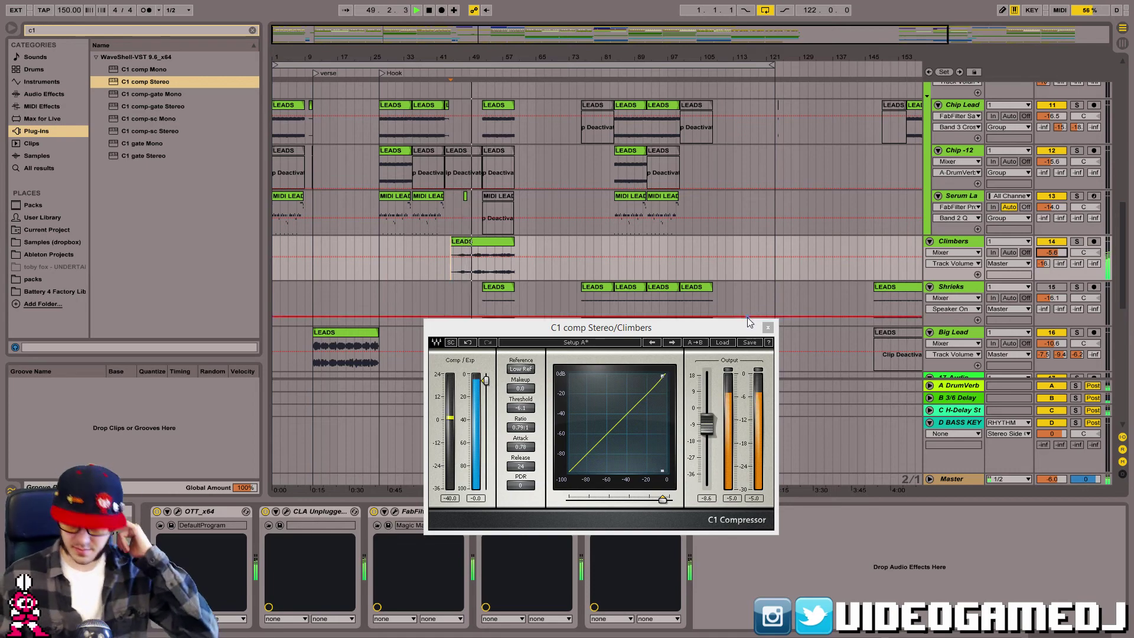
click(767, 327)
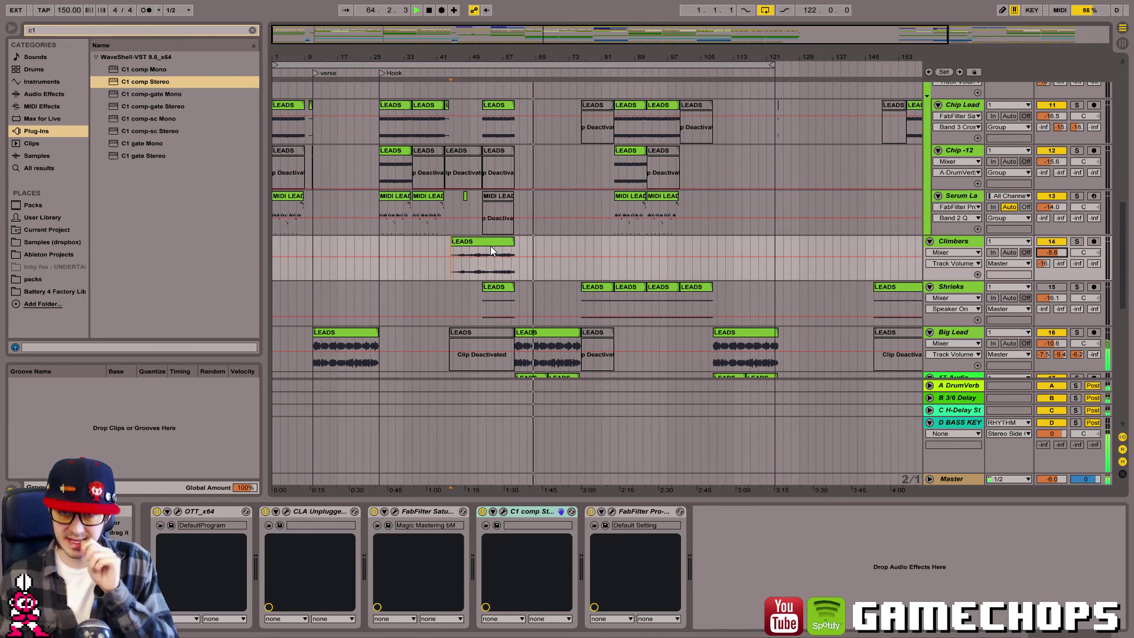
Find the Compressor audio effect and insert it between C1 comp Stereo and Pro-Q 2 on Climbers.
click(68, 29)
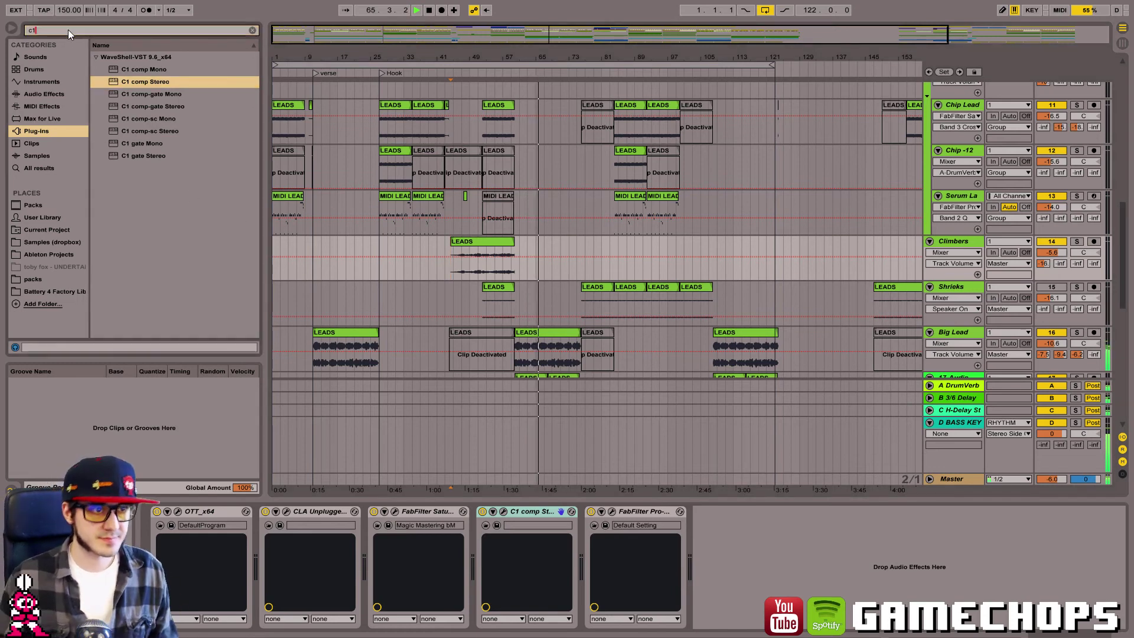
text(side0c)
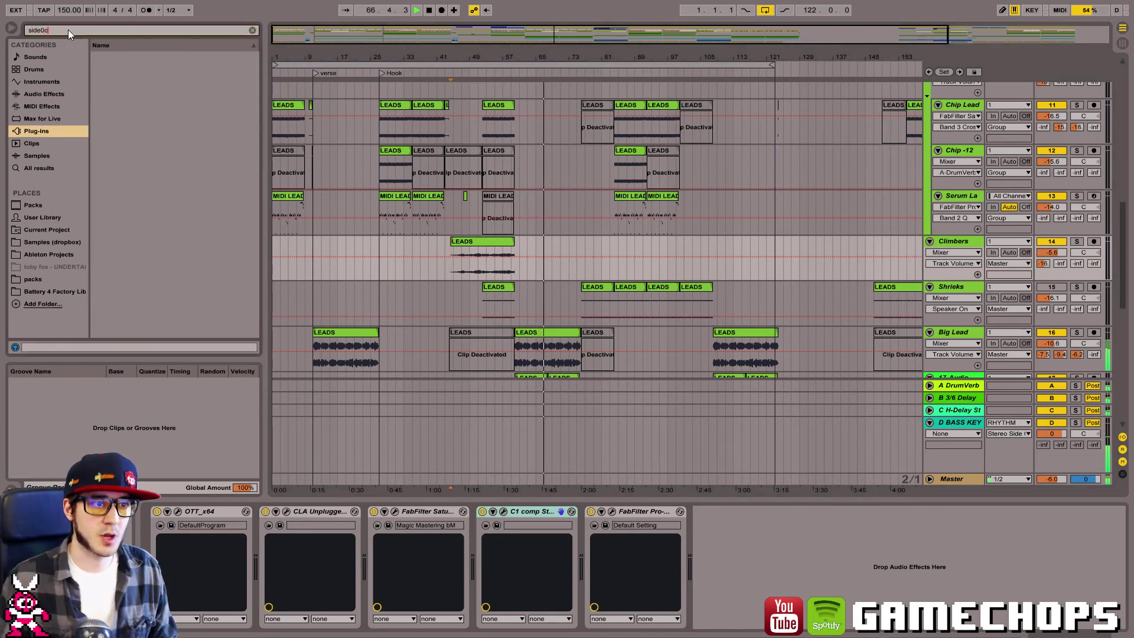
click(54, 94)
click(59, 26)
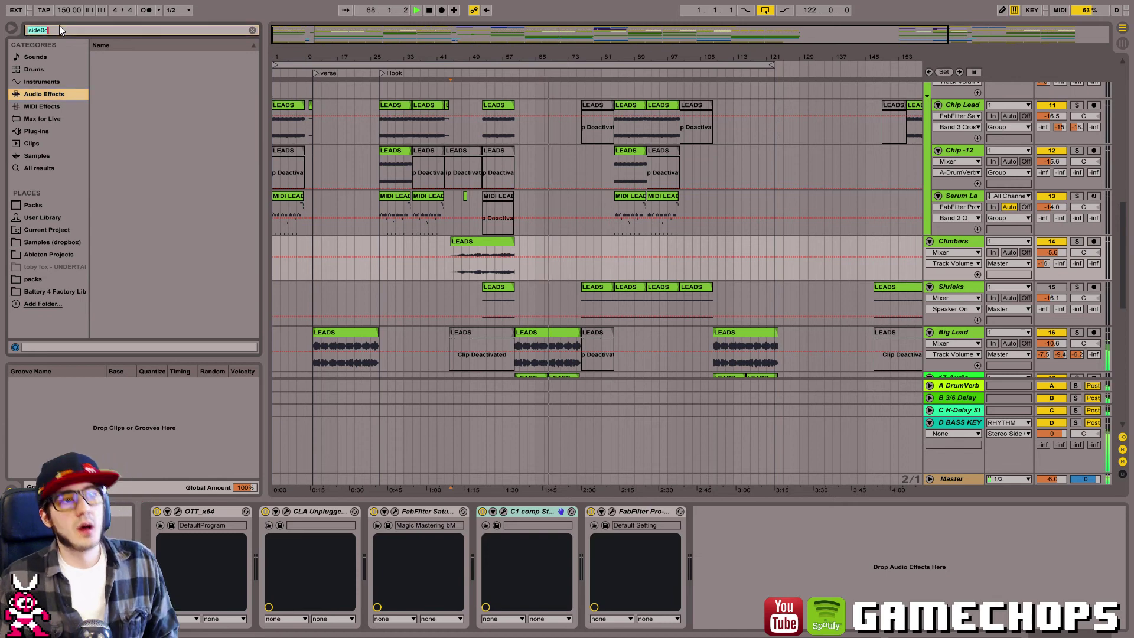
text(compress)
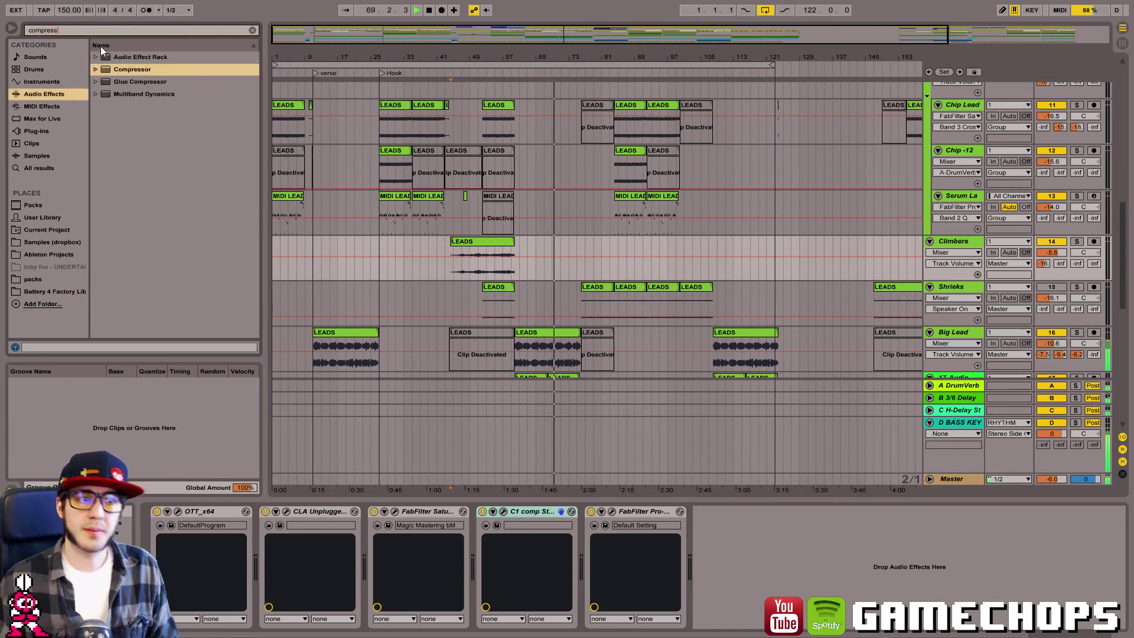
drag(132, 69, 617, 584)
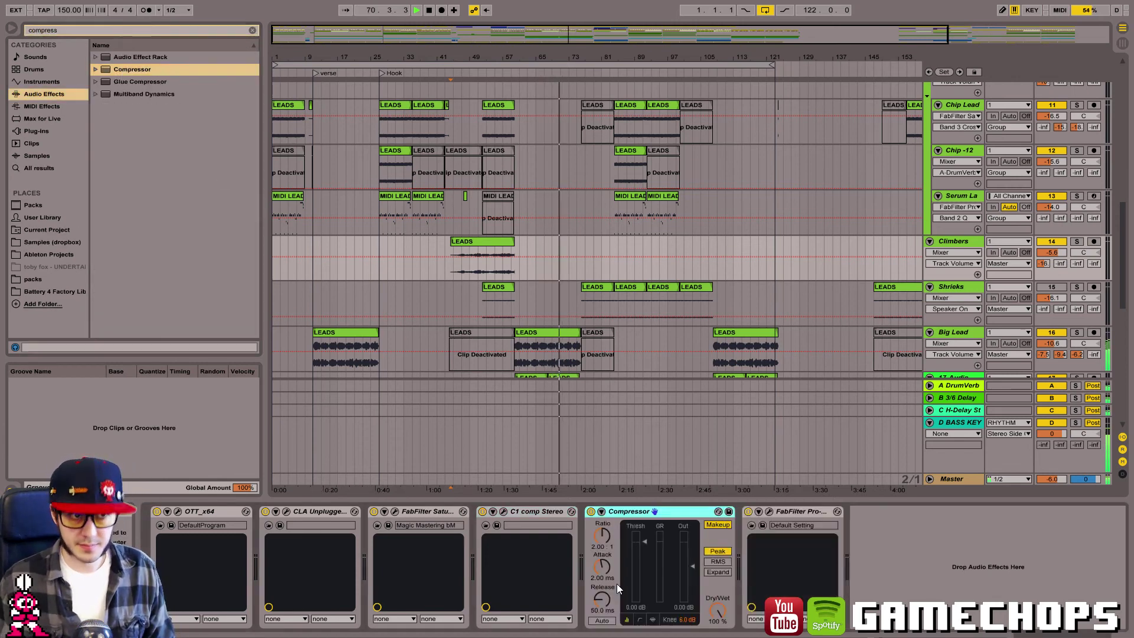
Replay from the clip start and set the Compressor's sidechain source to the Loop 42 track.
key(space)
key(space)
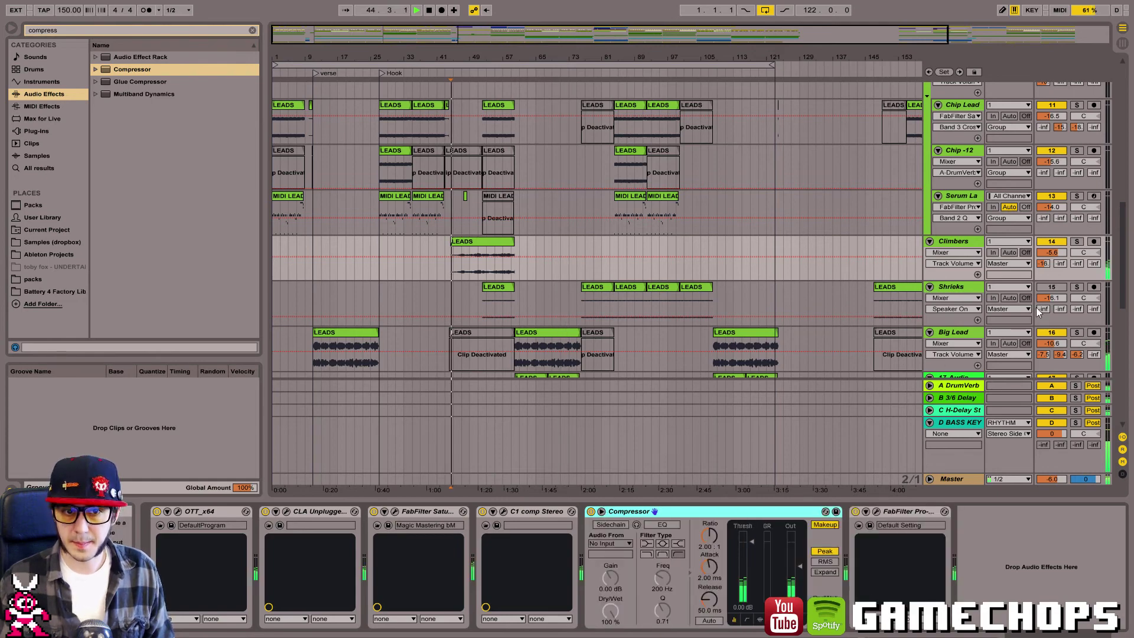
mouse_move(1120, 305)
mouse_down()
mouse_move(1111, 187)
mouse_move(1076, 55)
mouse_move(1070, 121)
mouse_move(1031, 244)
mouse_up()
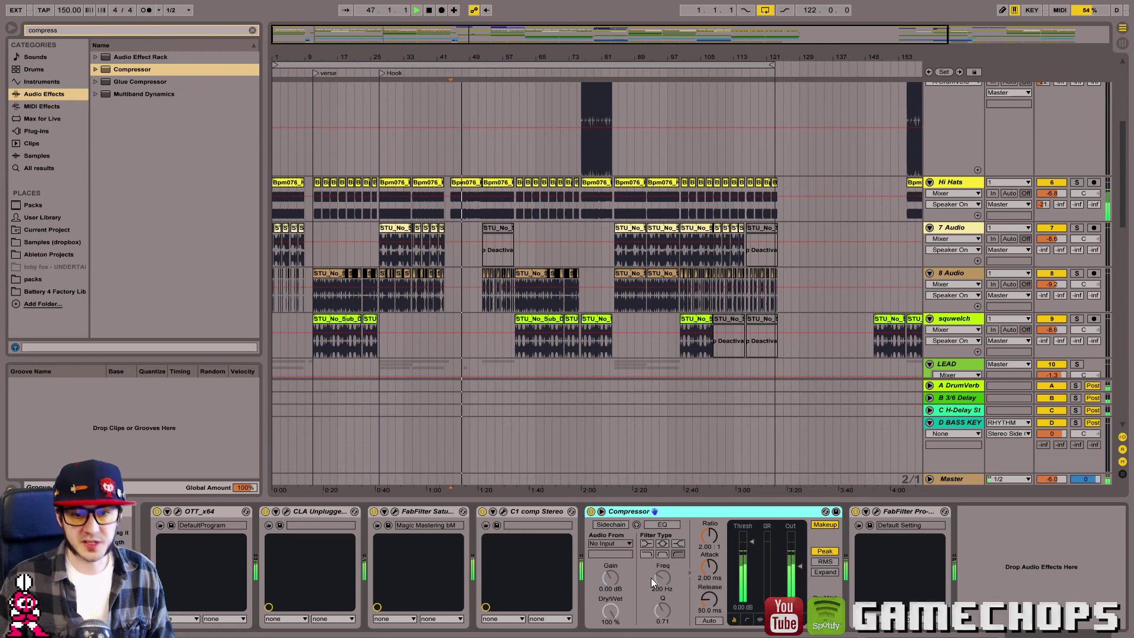
click(610, 543)
key(l)
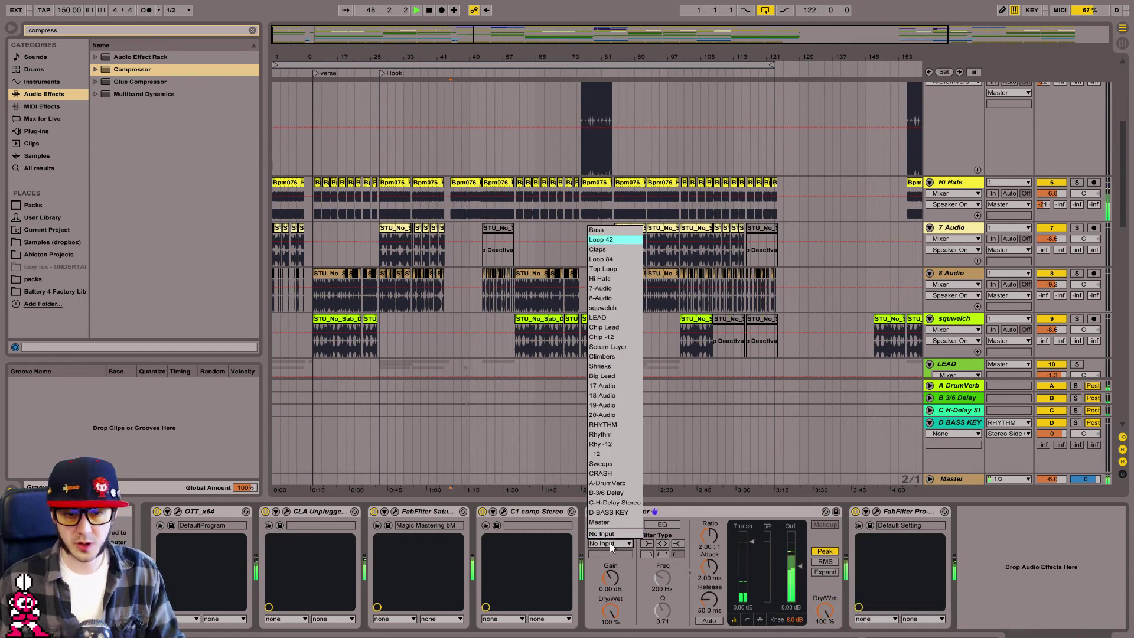
key(Return)
Show the Compressor's transfer curve and set its threshold to -3.54 dB and its ratio to 2.68:1.
drag(736, 563, 736, 575)
click(746, 619)
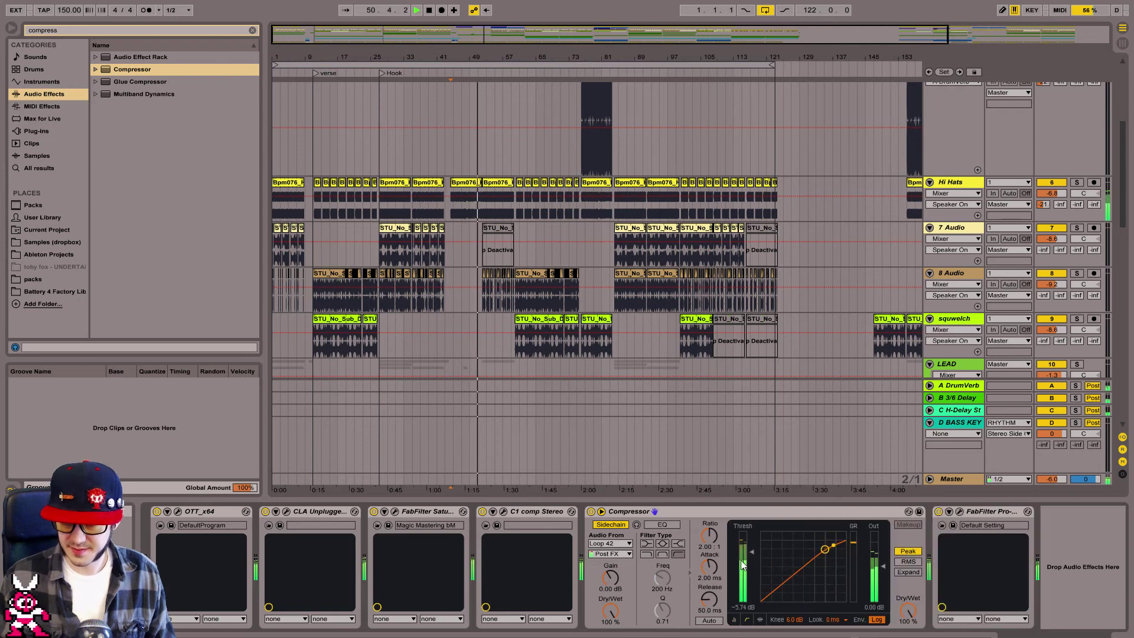
drag(742, 548, 743, 544)
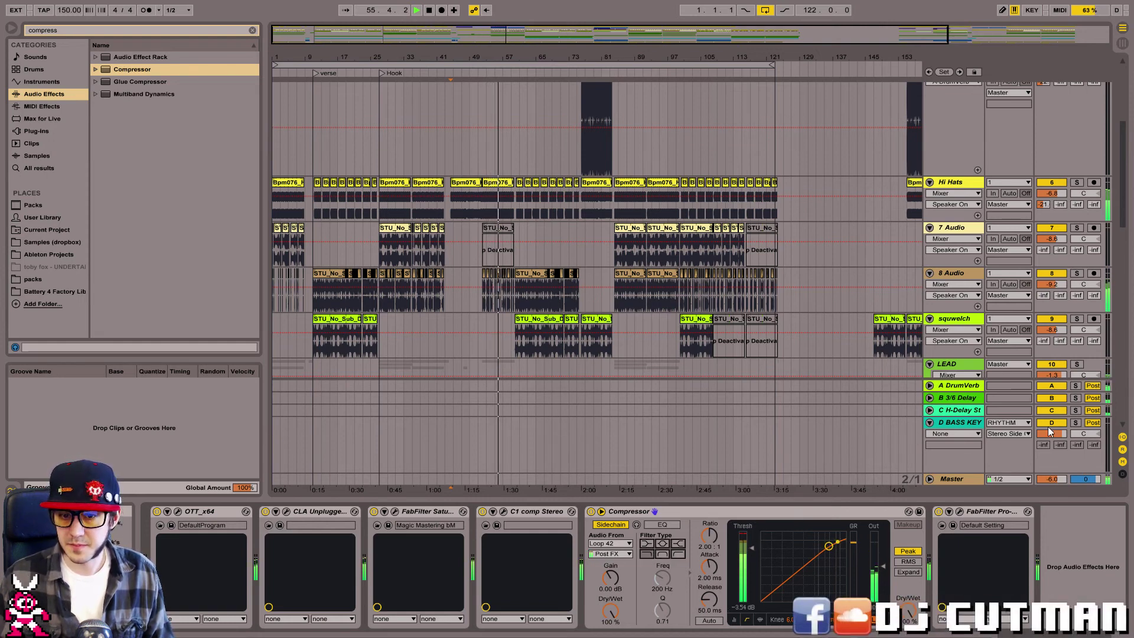
click(637, 525)
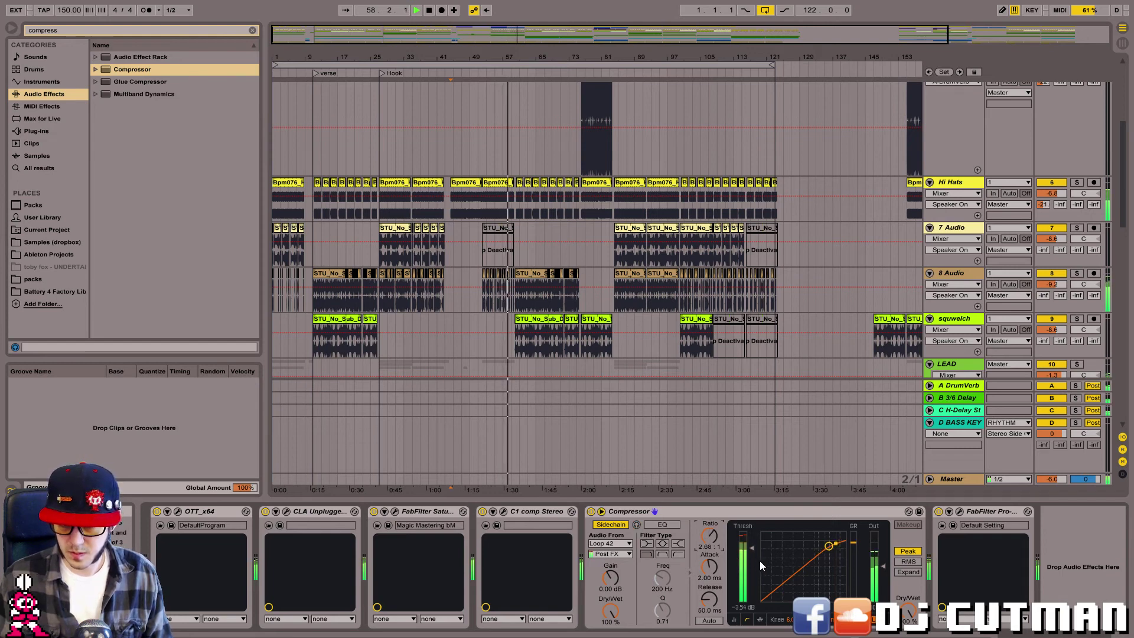
Replay the section with Climbers soloed, show the Compressor's activity view and turn on auto release.
key(space)
key(space)
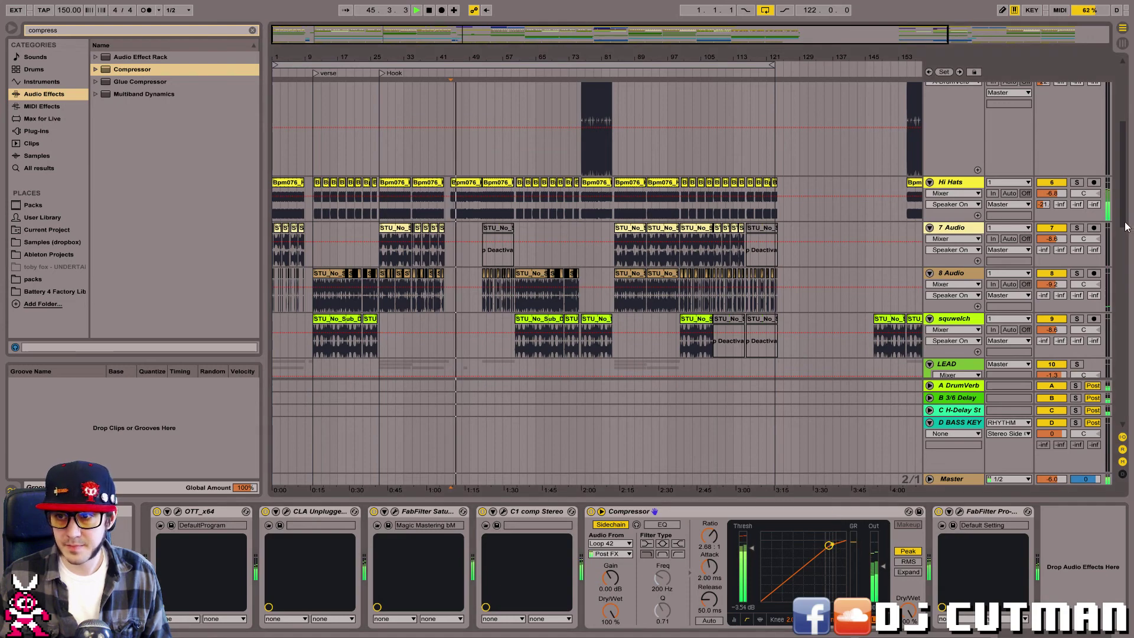
scroll(1125, 226, down, 10)
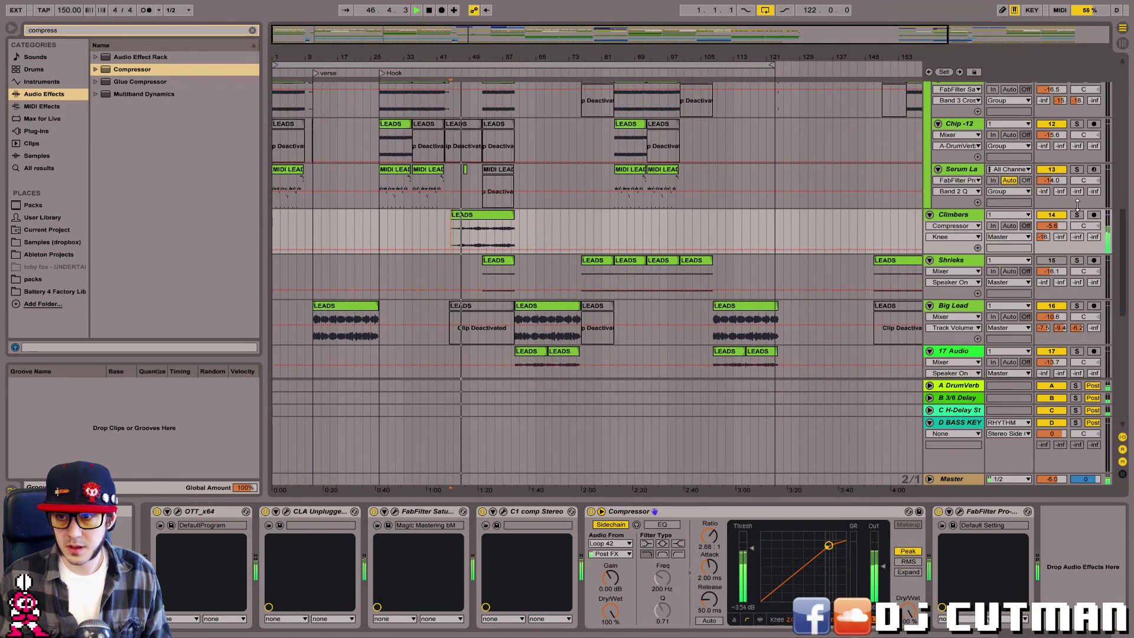
click(1077, 215)
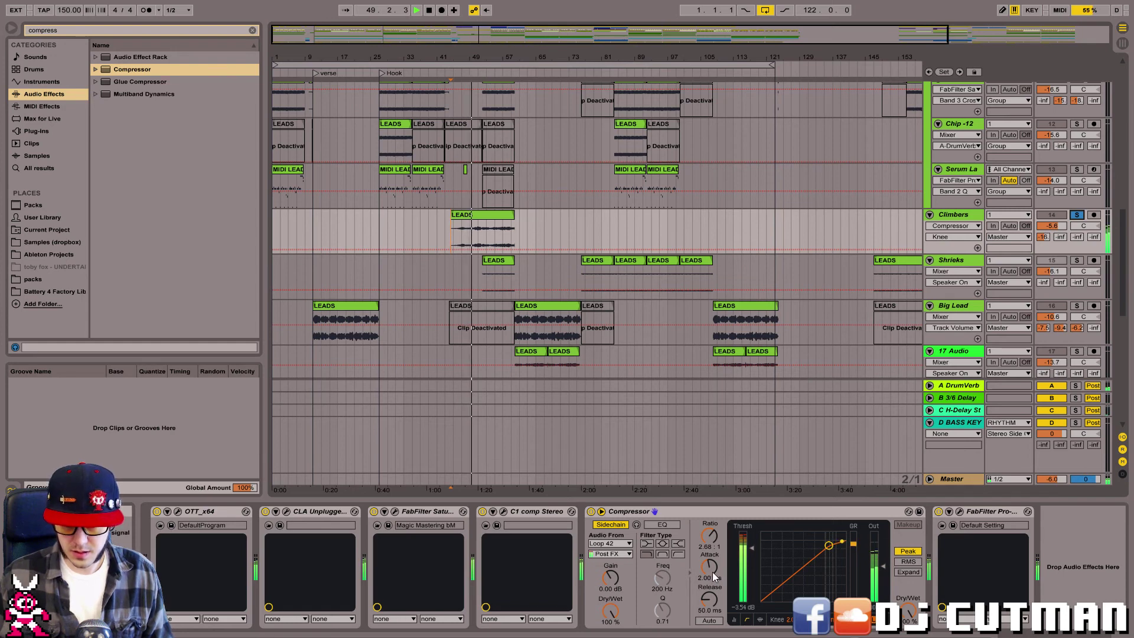
click(760, 619)
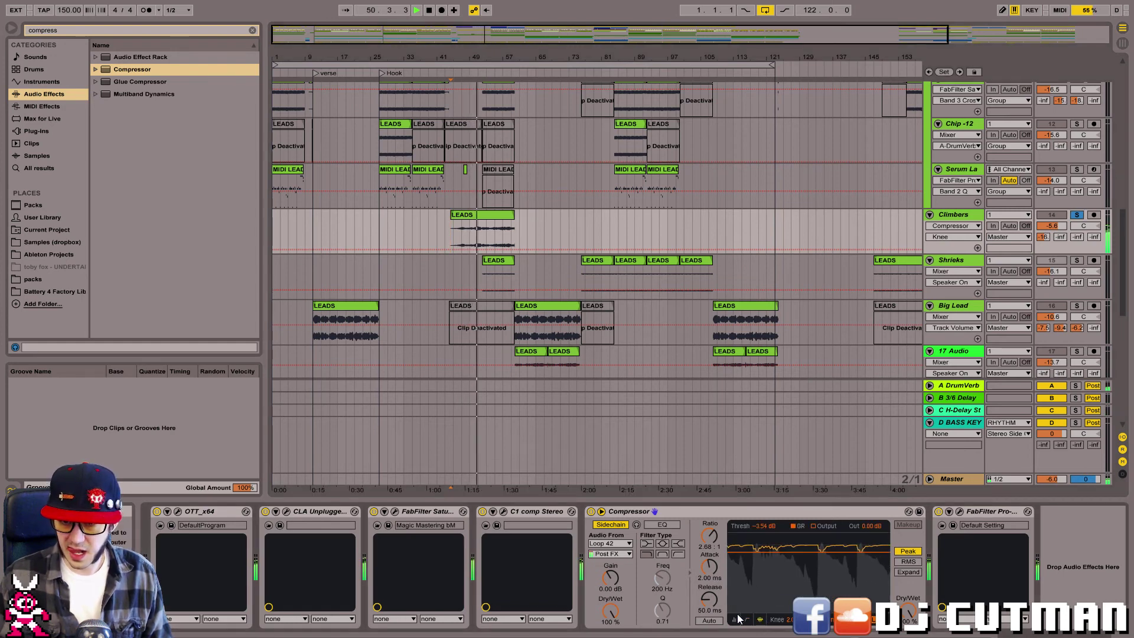
click(709, 620)
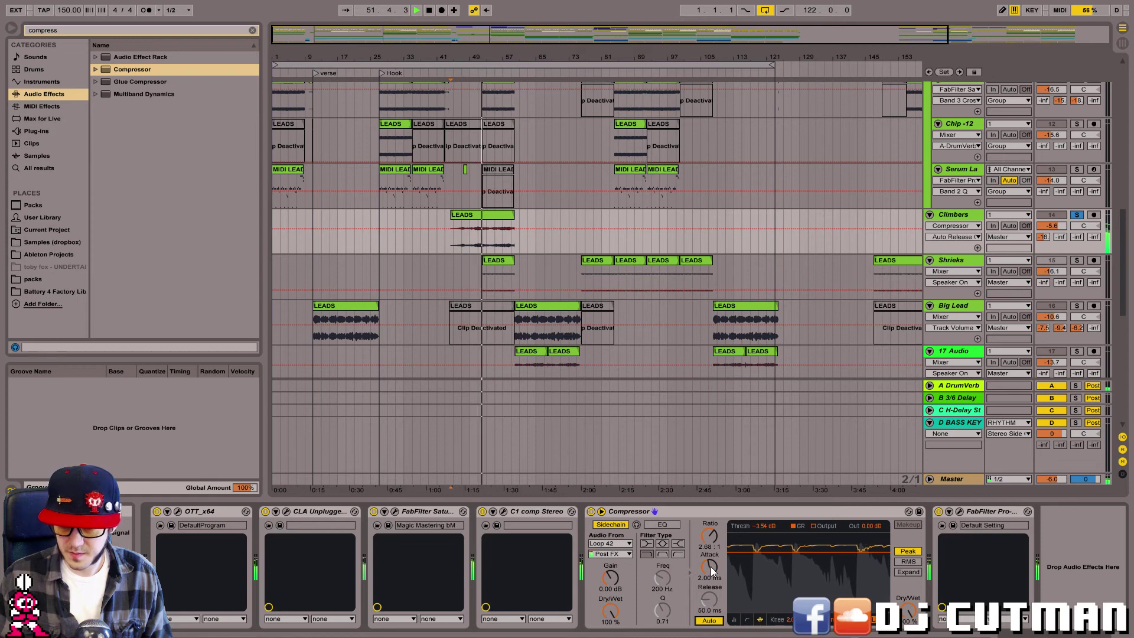
Set the Compressor's attack to 28.3 ms, threshold to -5.05 dB and ratio to about 5.4:1 while replaying Climbers.
drag(711, 566, 710, 550)
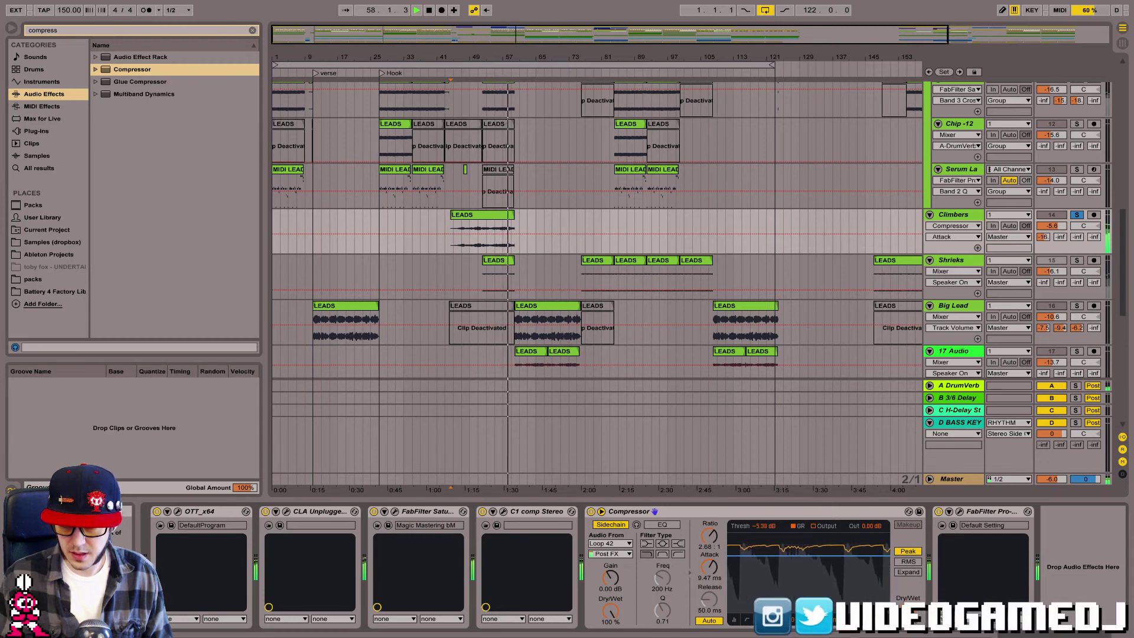
drag(703, 573, 704, 568)
key(space)
key(space)
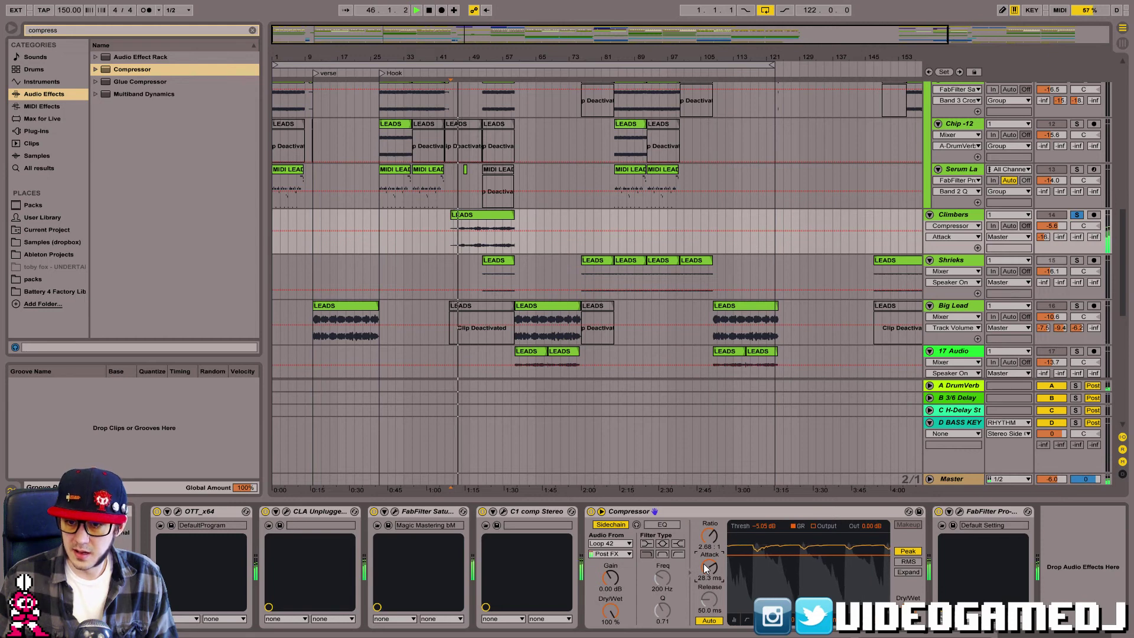
drag(707, 538, 707, 536)
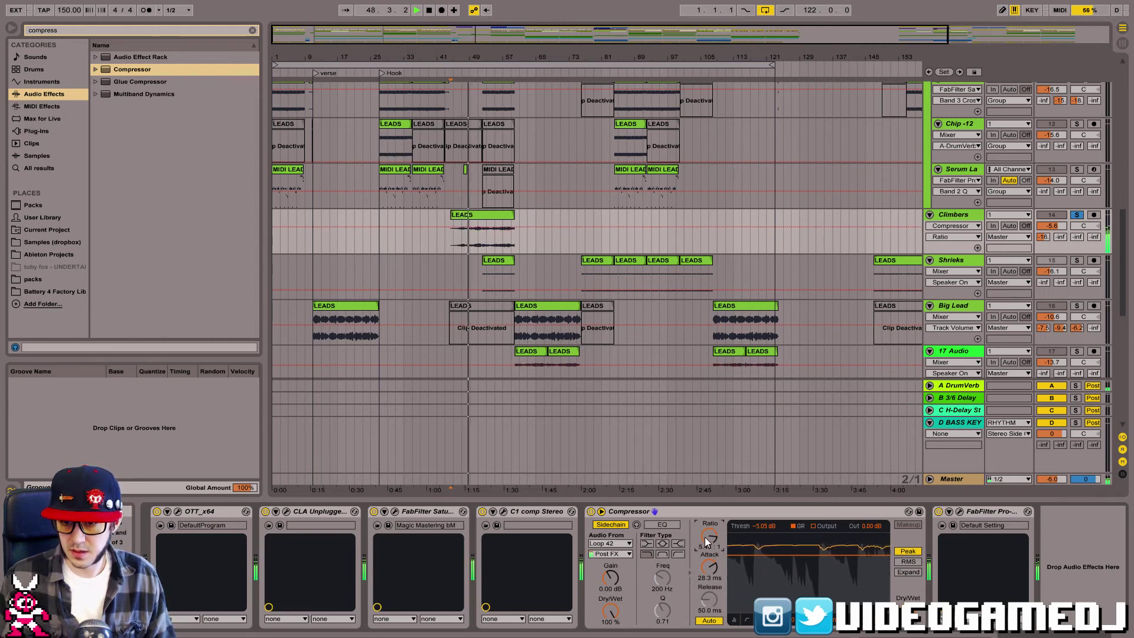
Turn on the Compressor's sidechain EQ, set its threshold to -5.71 dB and attack to 1.67 ms, and unsolo Climbers.
drag(760, 555, 757, 548)
click(662, 524)
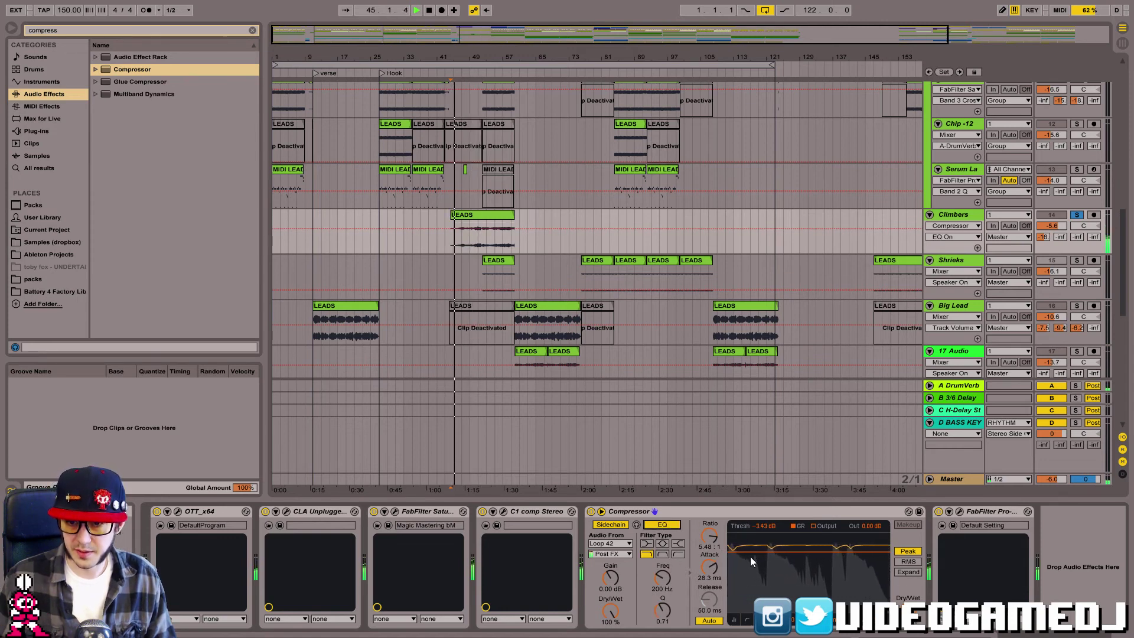
drag(750, 552, 710, 592)
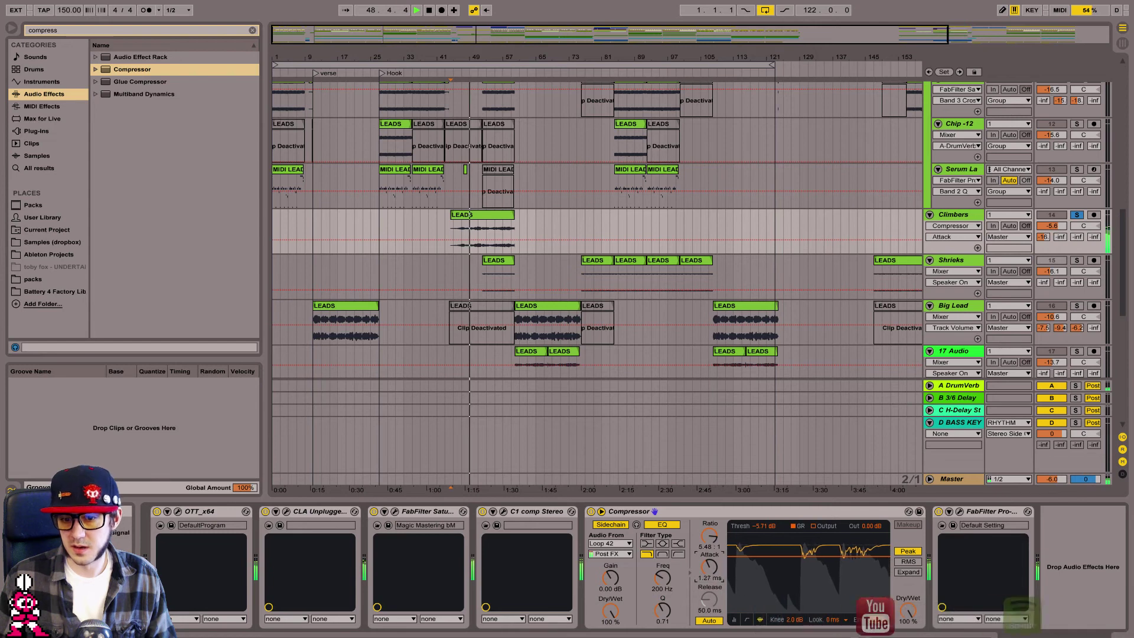
drag(709, 568, 709, 565)
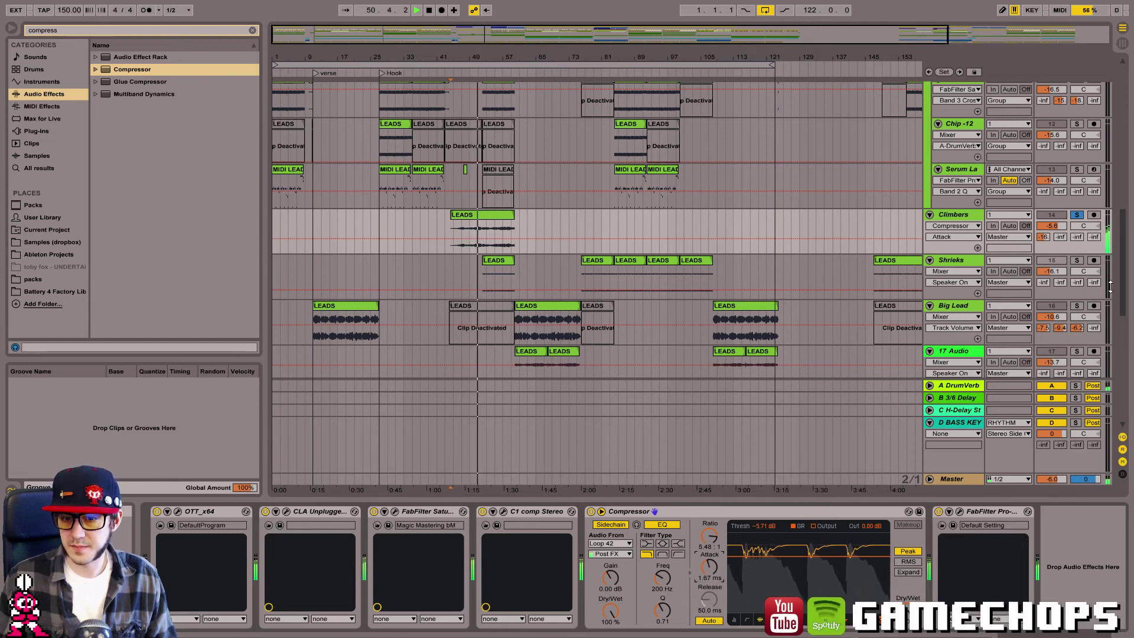
click(1077, 215)
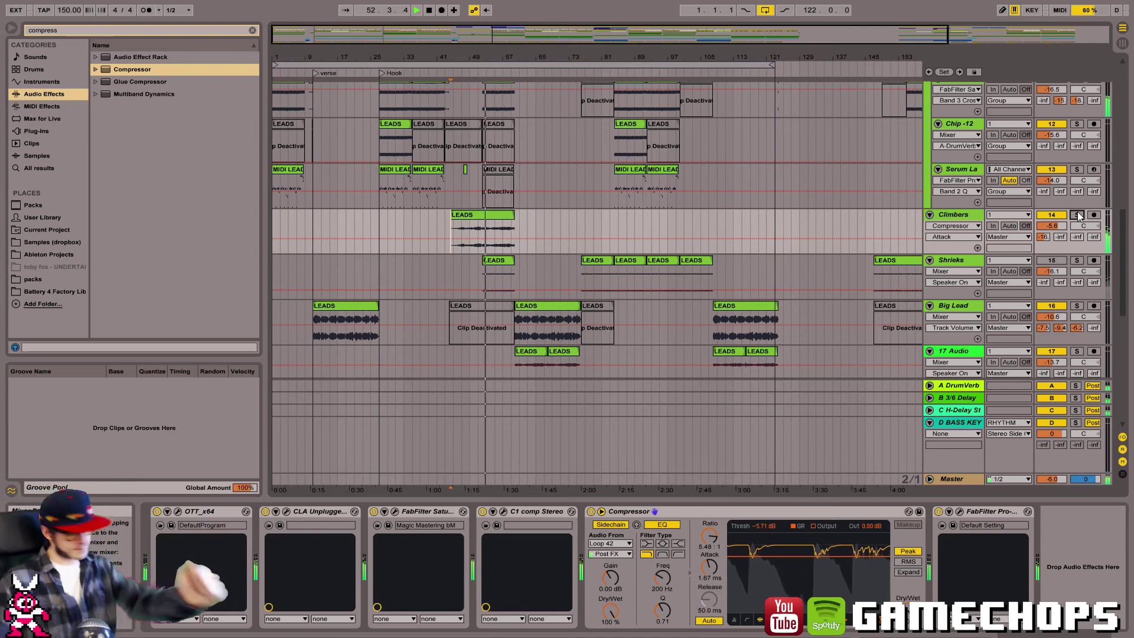
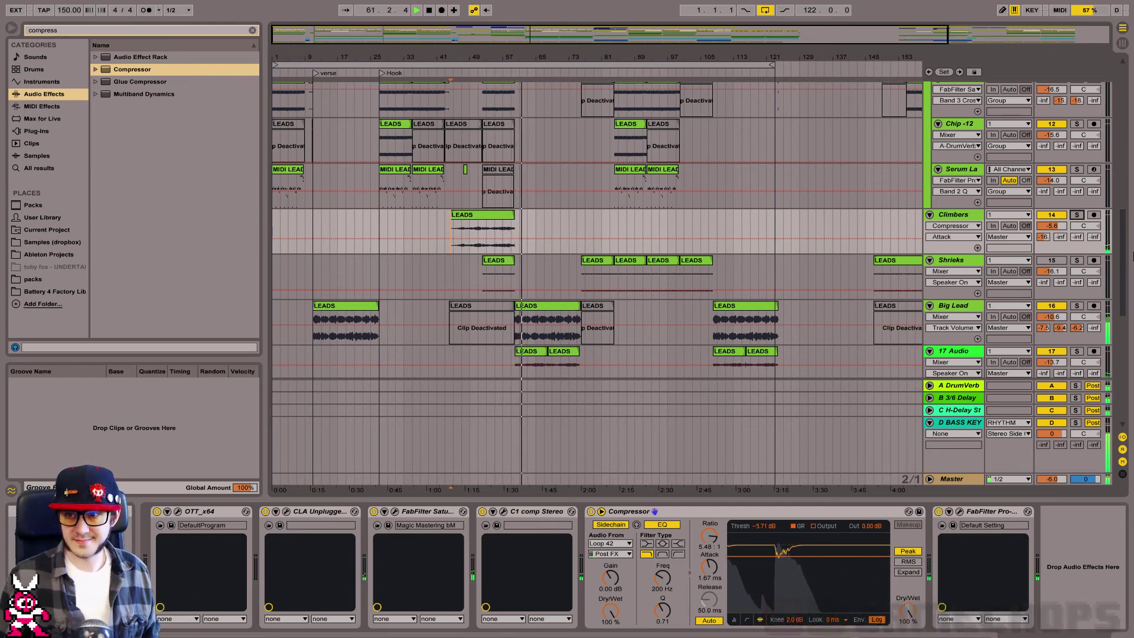
Audition the 20 Audio track soloed and within the full mix, and return to the lead tracks.
drag(1124, 263, 1132, 408)
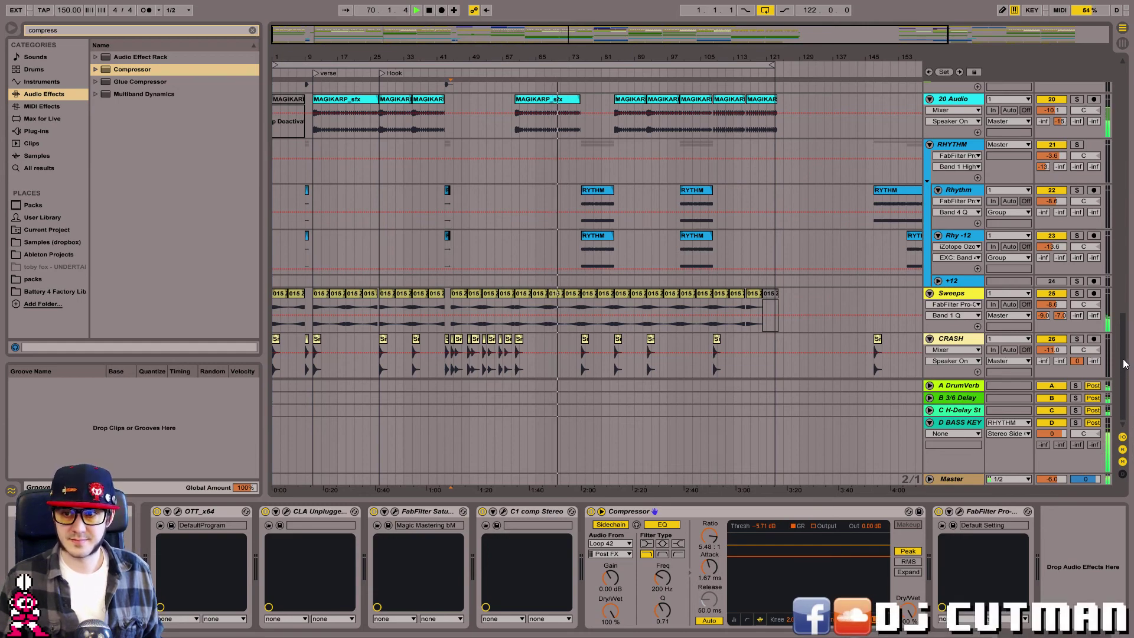
scroll(1124, 363, up, 4)
scroll(1109, 322, up, 2)
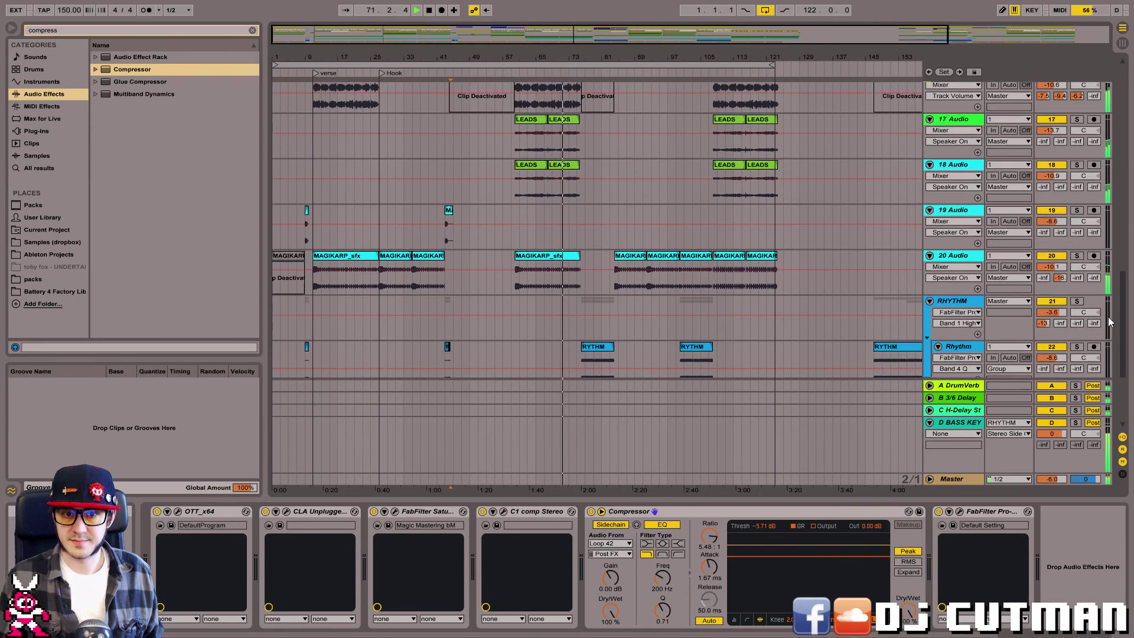
scroll(1103, 300, up, 1)
click(1080, 273)
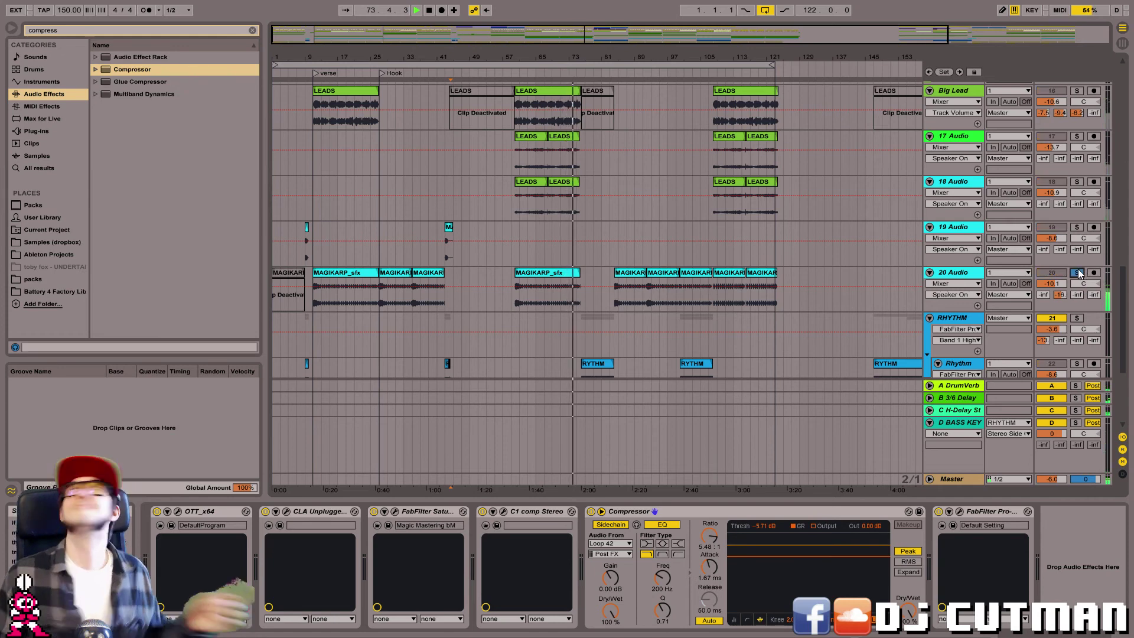
click(1078, 273)
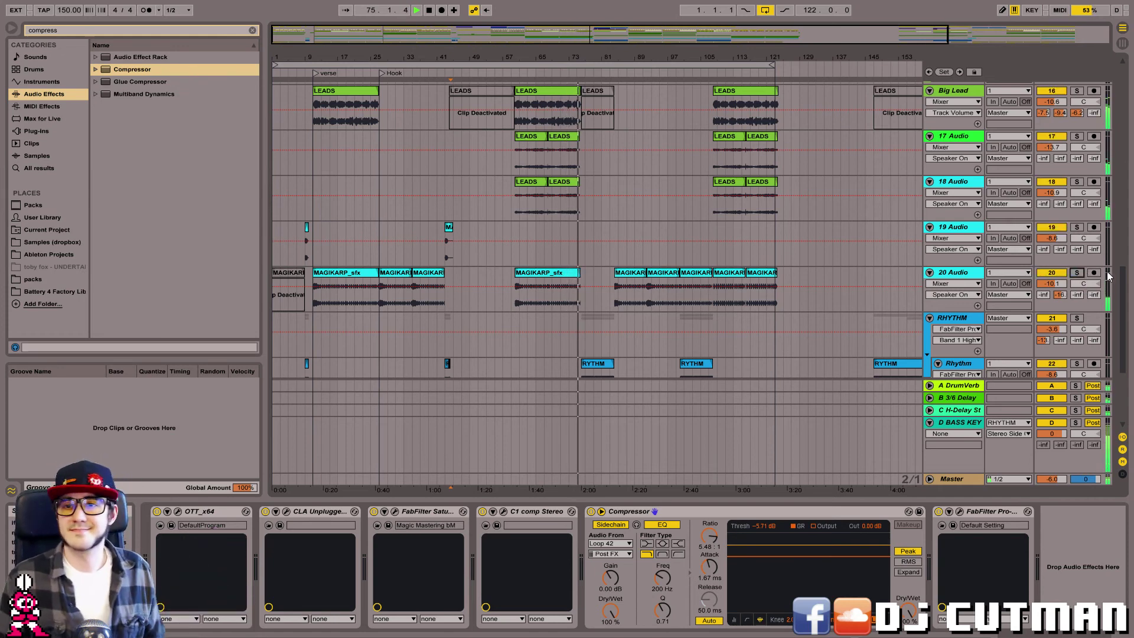
drag(1124, 291, 1121, 229)
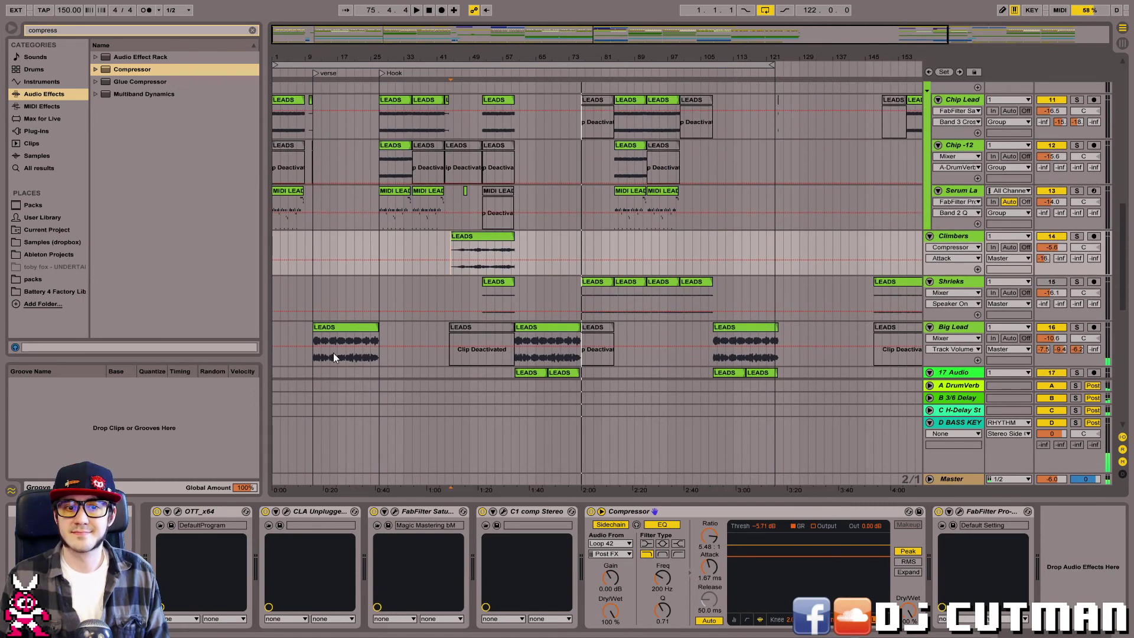
Play from the first Shrieks clip, solo the Shrieks track and open the last FabFilter Pro-Q 2 in its chain.
click(492, 283)
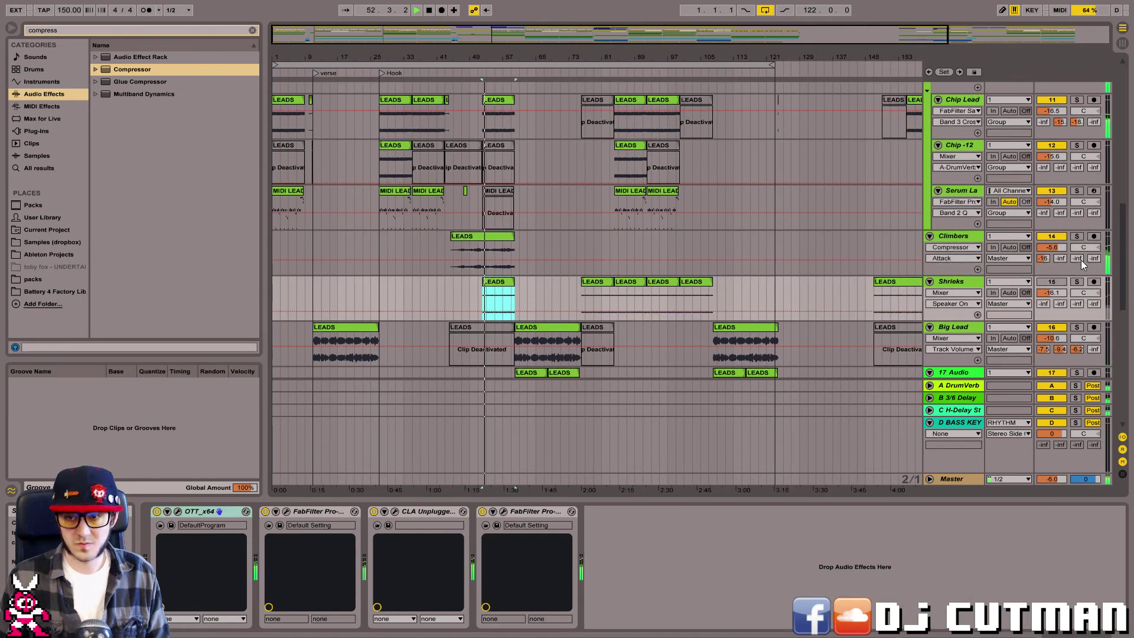
click(1076, 281)
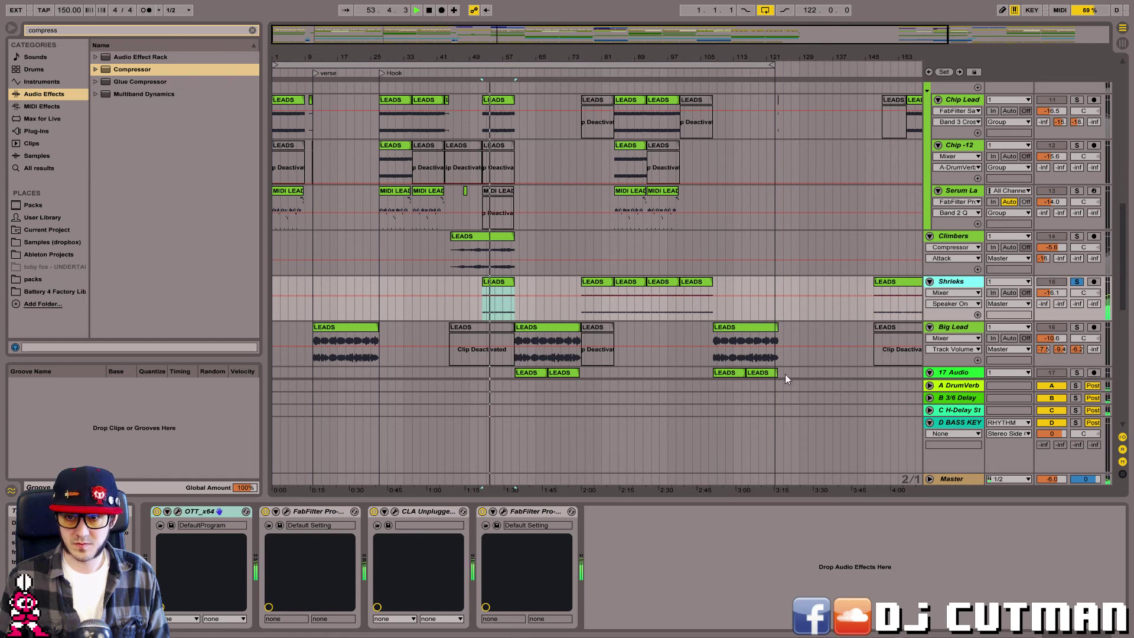
click(512, 511)
click(503, 512)
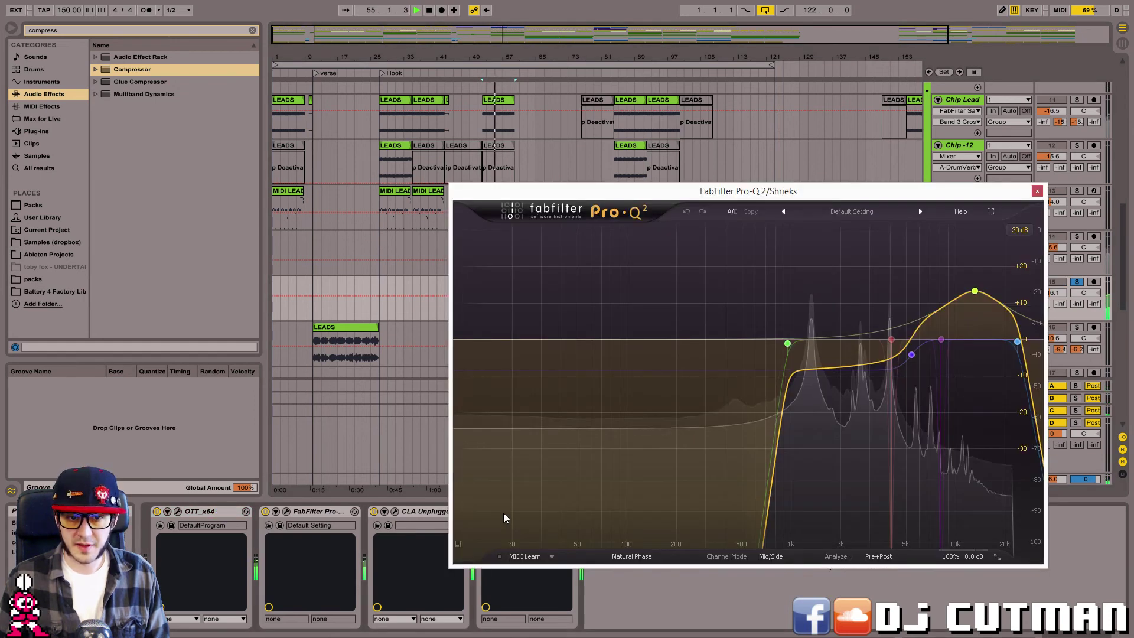
Enable the notch band around 4 kHz on the Shrieks EQ and set the bell near 12 kHz to about +5 dB.
drag(975, 291, 970, 338)
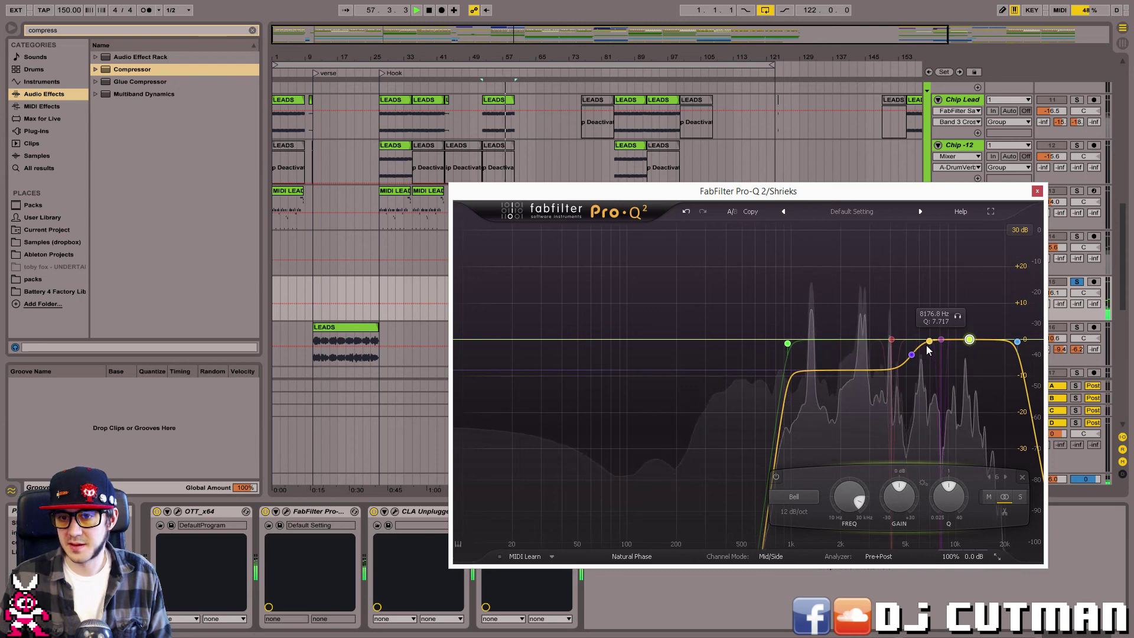
click(891, 339)
click(768, 477)
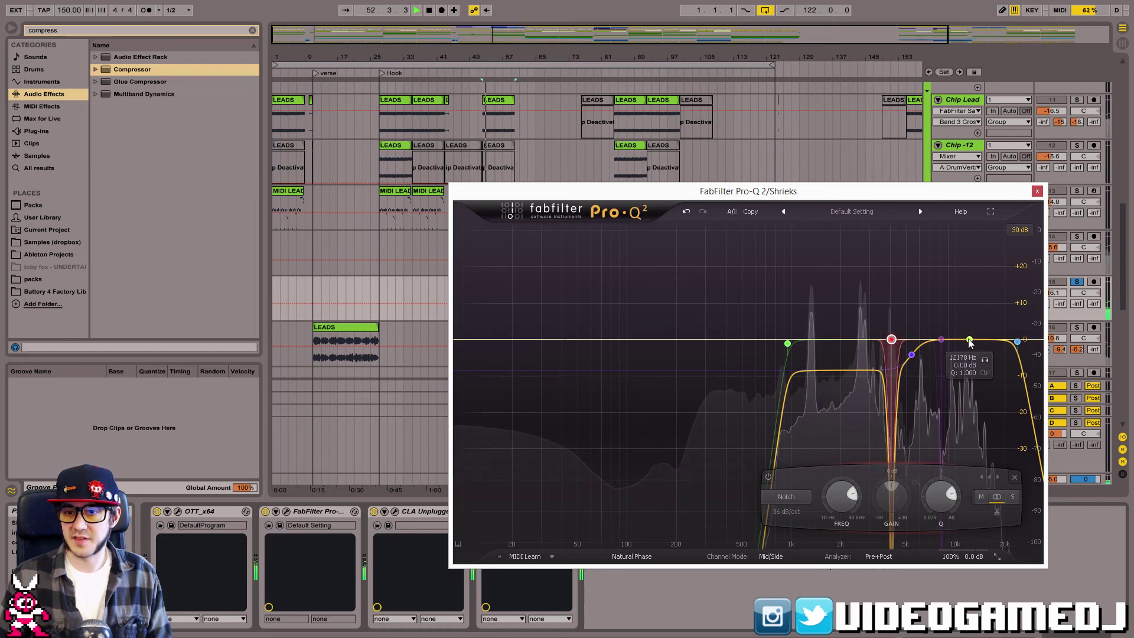
mouse_move(969, 342)
mouse_down()
mouse_move(967, 288)
mouse_move(966, 321)
mouse_up()
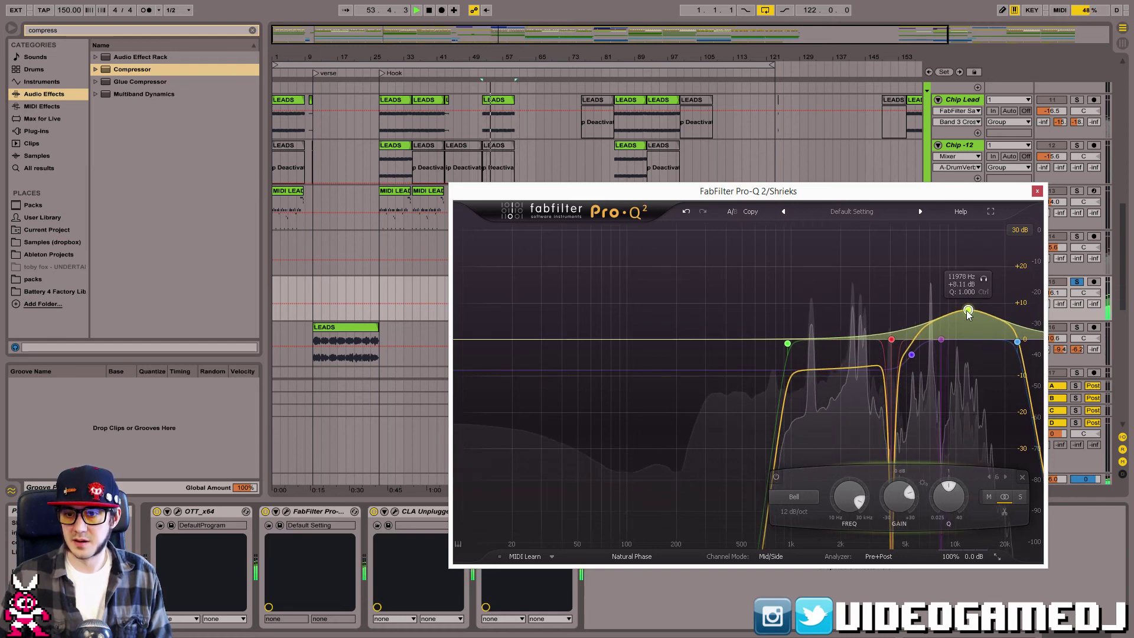
Close the EQ, set the Shrieks volume to -3.4 and its A DrumVerb send to -17, and replay it soloed.
click(1076, 282)
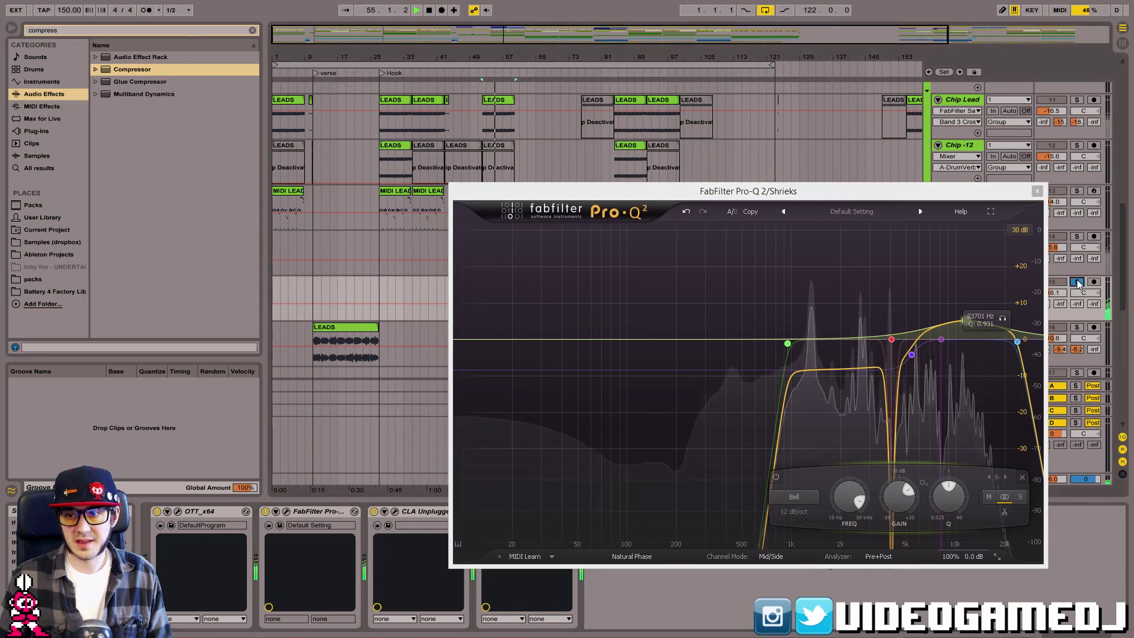
click(1037, 191)
mouse_move(1057, 294)
mouse_down()
mouse_move(1056, 259)
mouse_move(1056, 304)
mouse_move(1043, 286)
mouse_move(1043, 310)
mouse_up()
click(1077, 282)
key(space)
key(space)
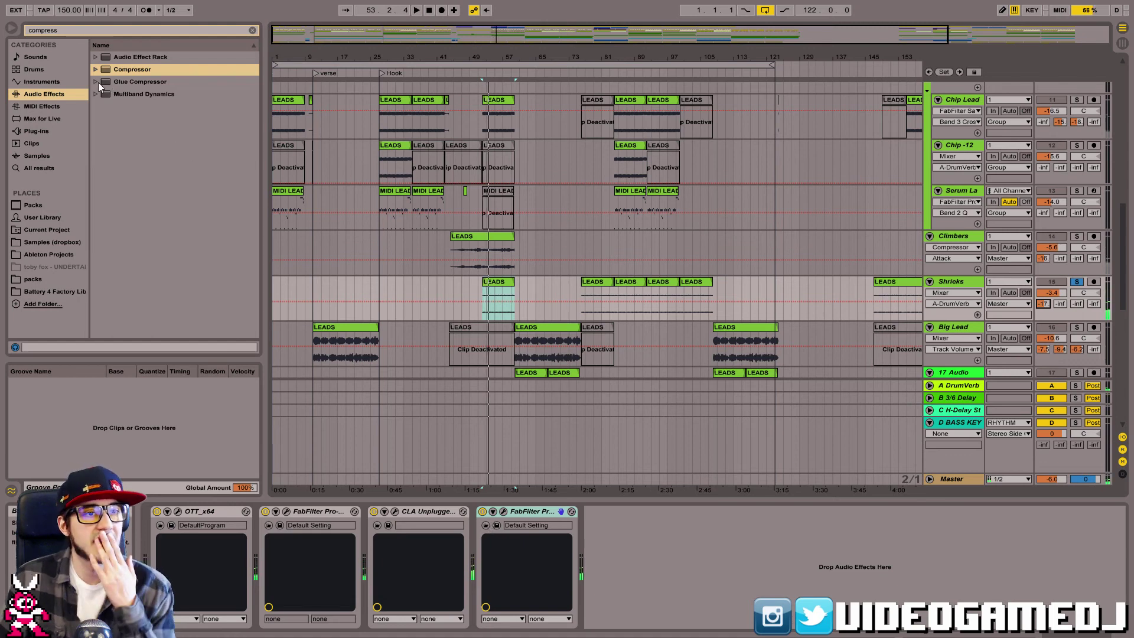
Clear the browser search, insert a Reverb before the last FabFilter Pro-Q 2 on Shrieks, and play the clip.
click(252, 30)
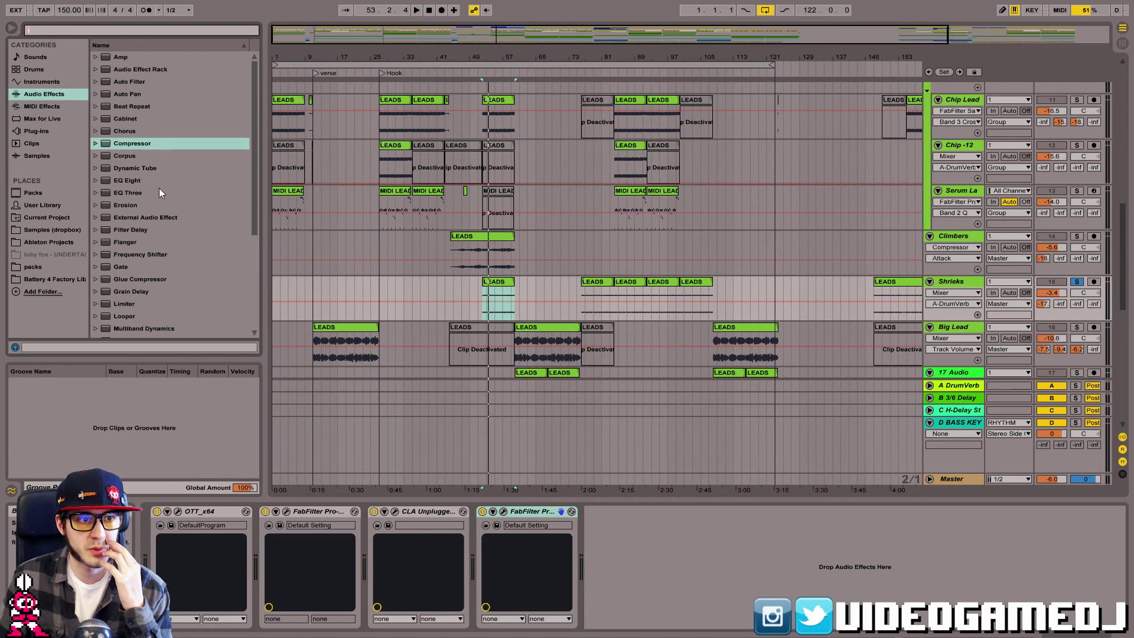
scroll(250, 241, down, 5)
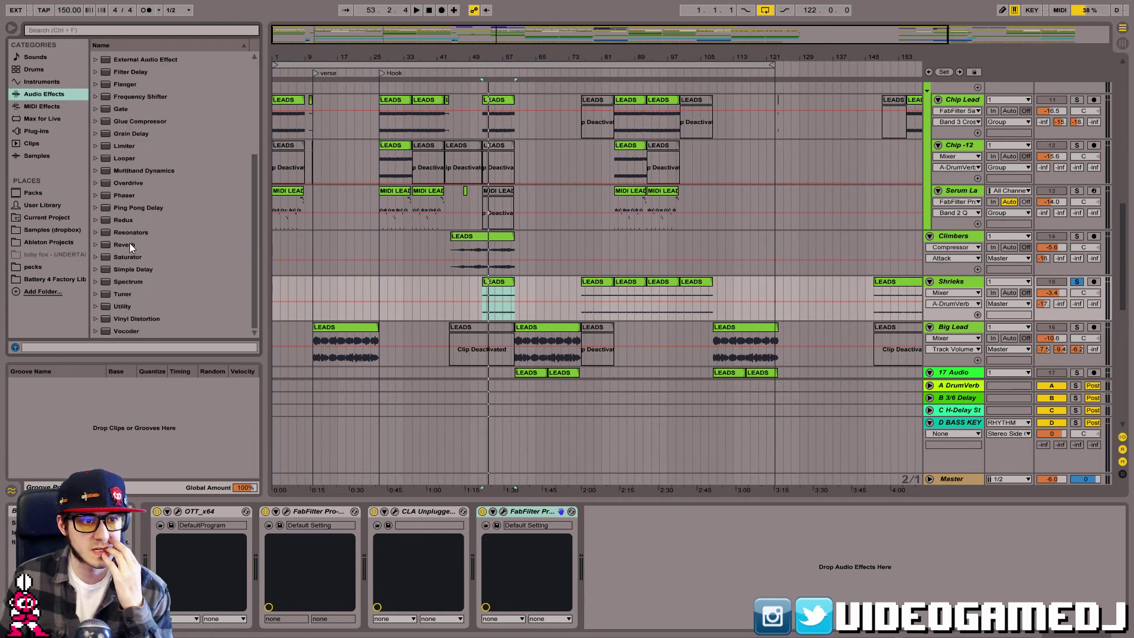
drag(129, 245, 480, 575)
key(space)
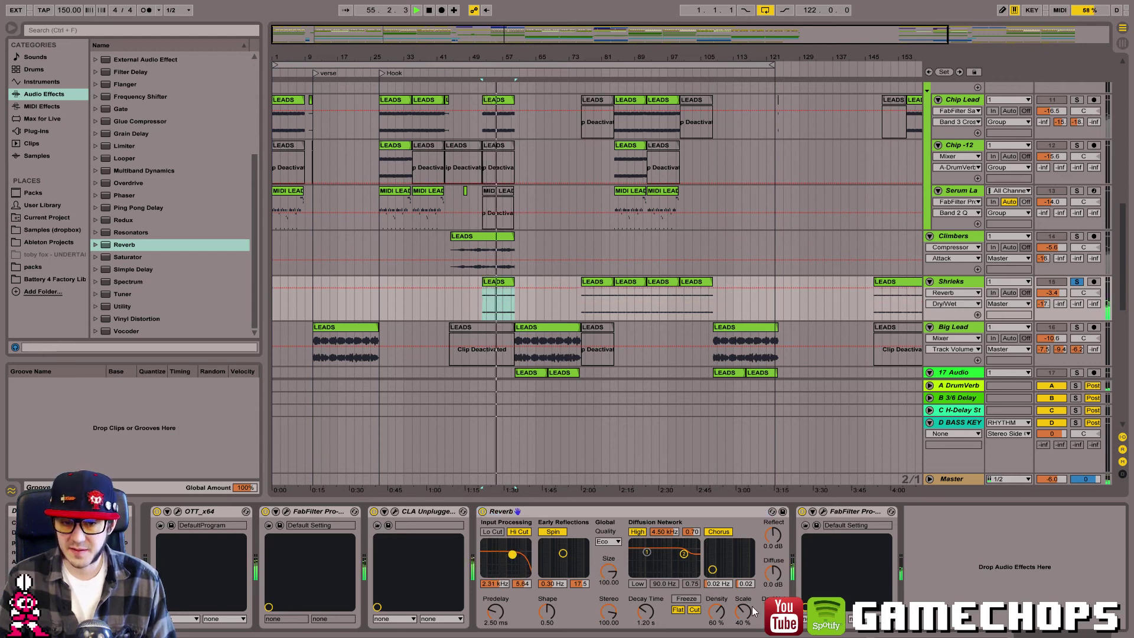
Set the Reverb's high shelf to 3.57 kHz at 0.62 and compare Eco and High quality, choosing High.
drag(683, 553, 668, 564)
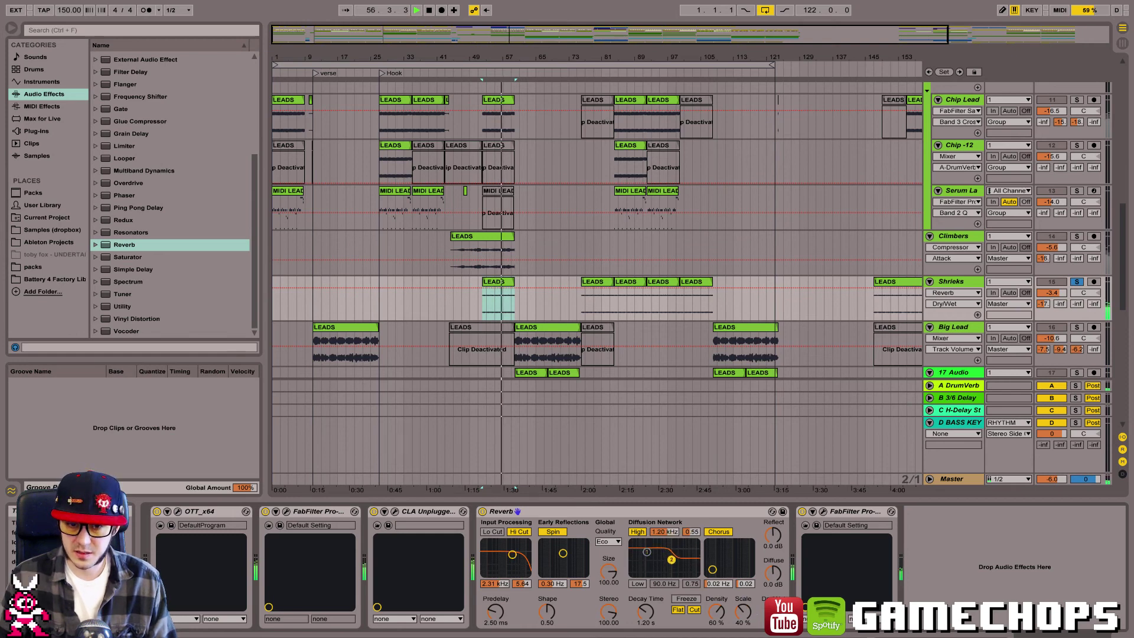
click(609, 541)
click(610, 571)
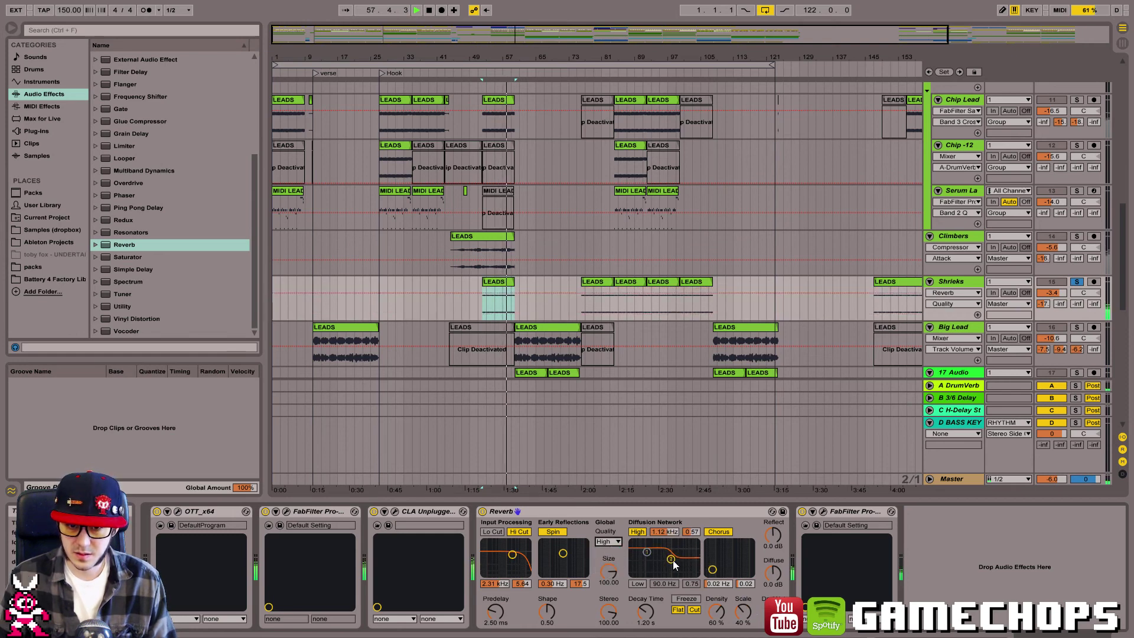
click(610, 541)
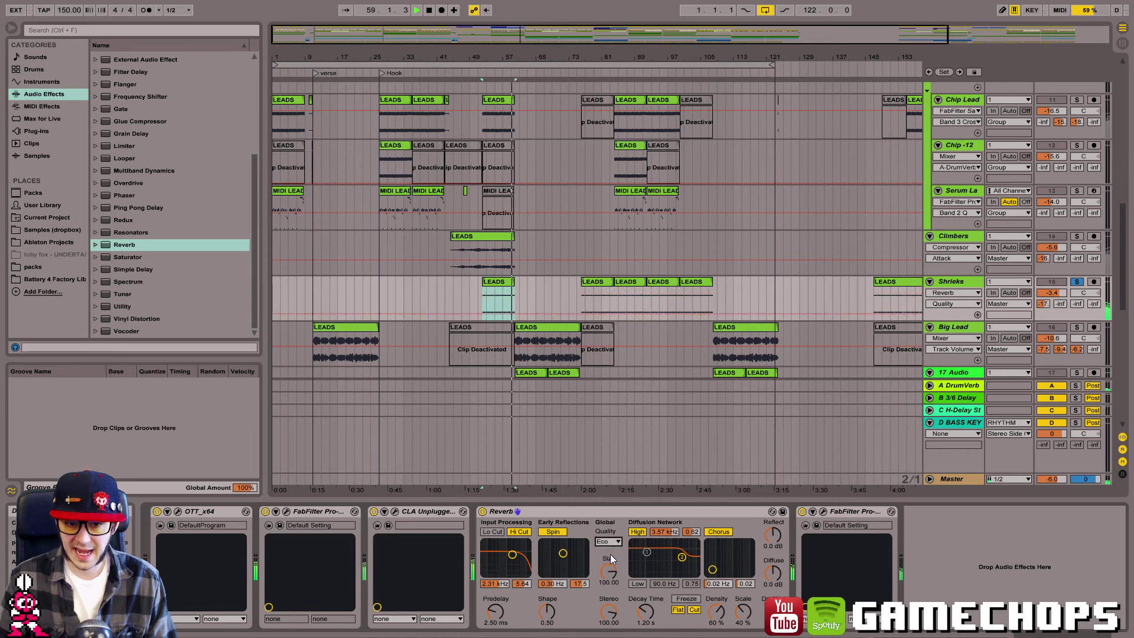
click(611, 554)
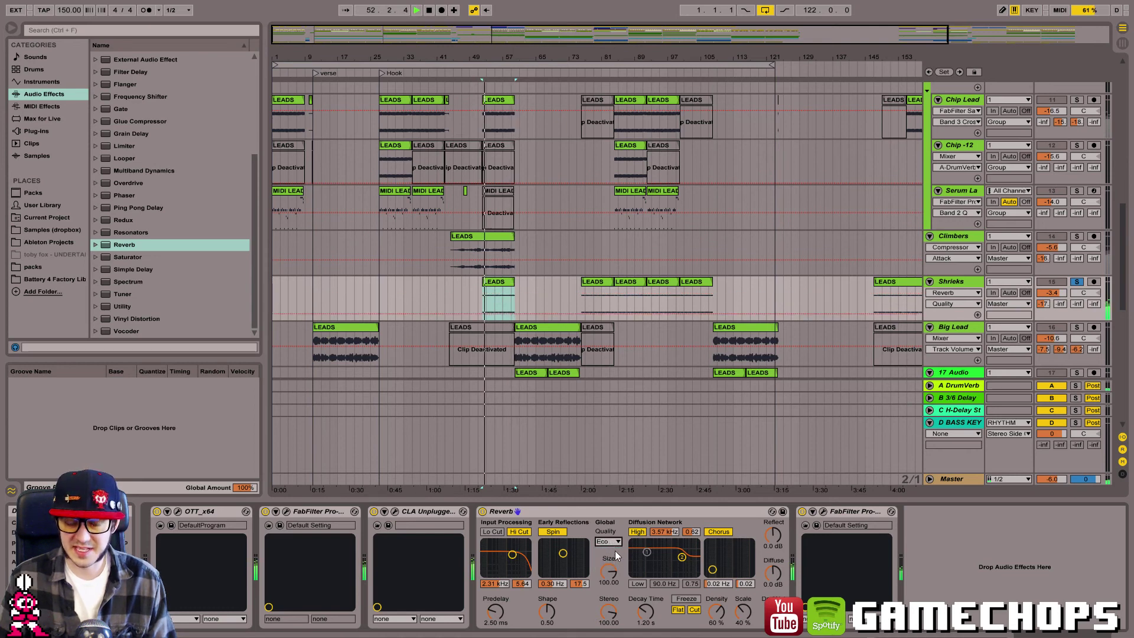
click(614, 560)
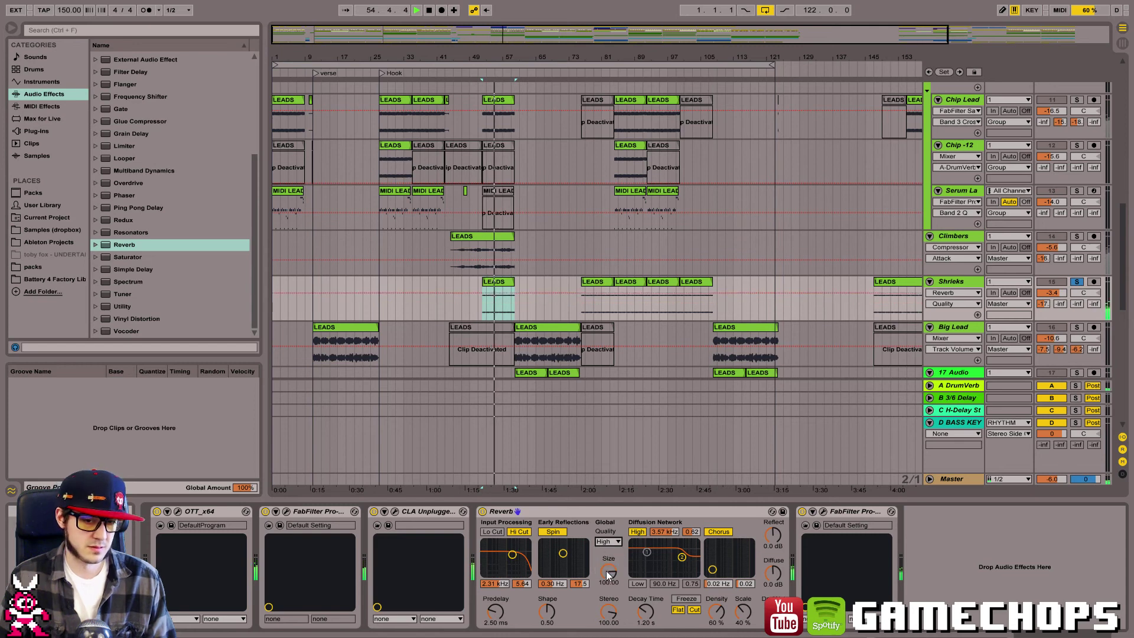
click(606, 571)
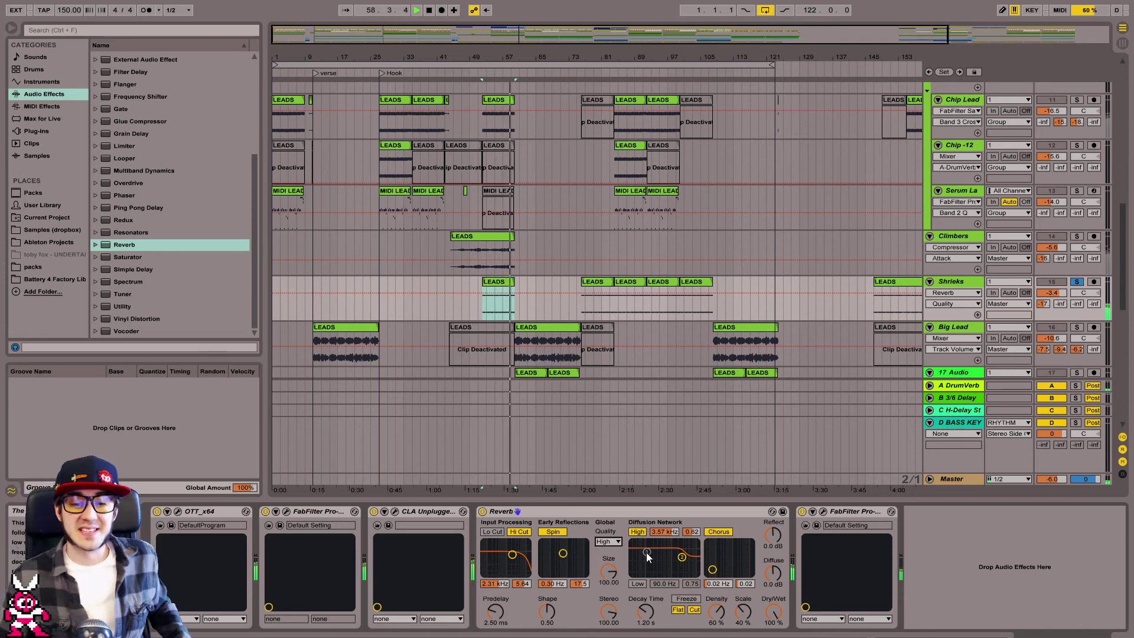
Set the Reverb's low shelf to 162 Hz at 0.45, high shelf to 3.11 kHz at 0.45, chorus to 0.06 Hz at 0.09, and dry/wet to 94%.
drag(648, 554, 663, 573)
click(637, 583)
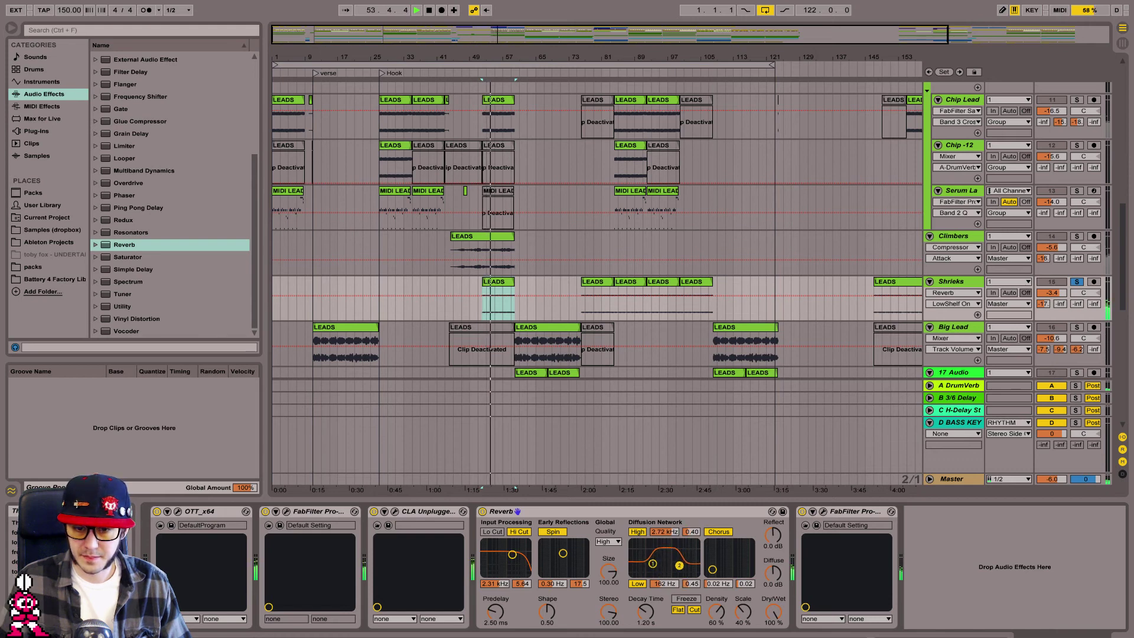
drag(679, 565, 680, 563)
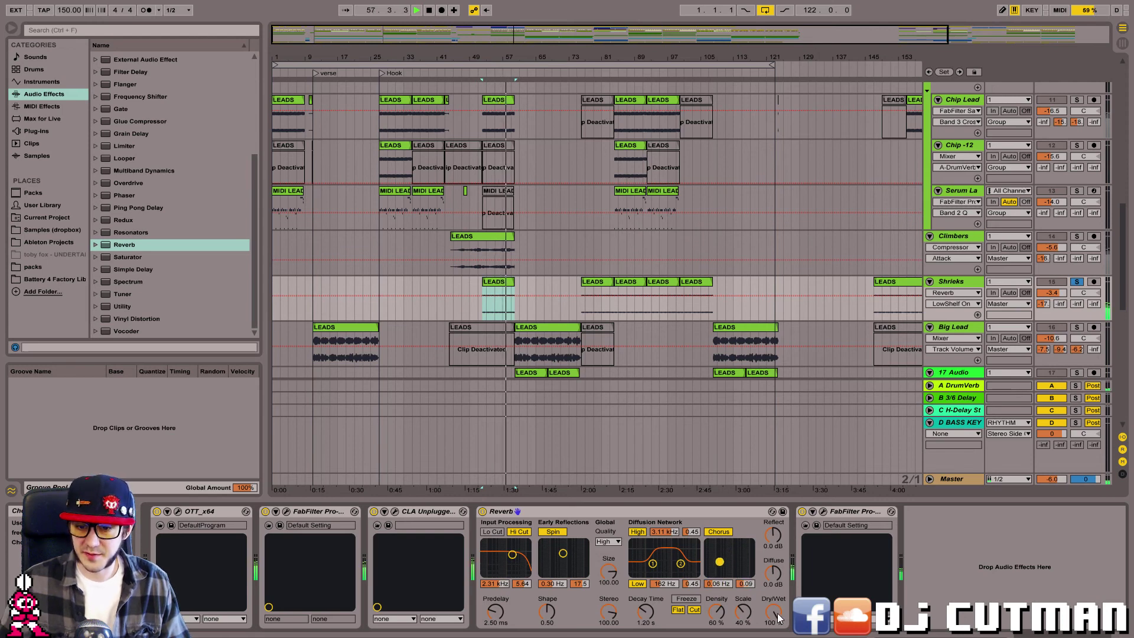
drag(779, 617, 773, 588)
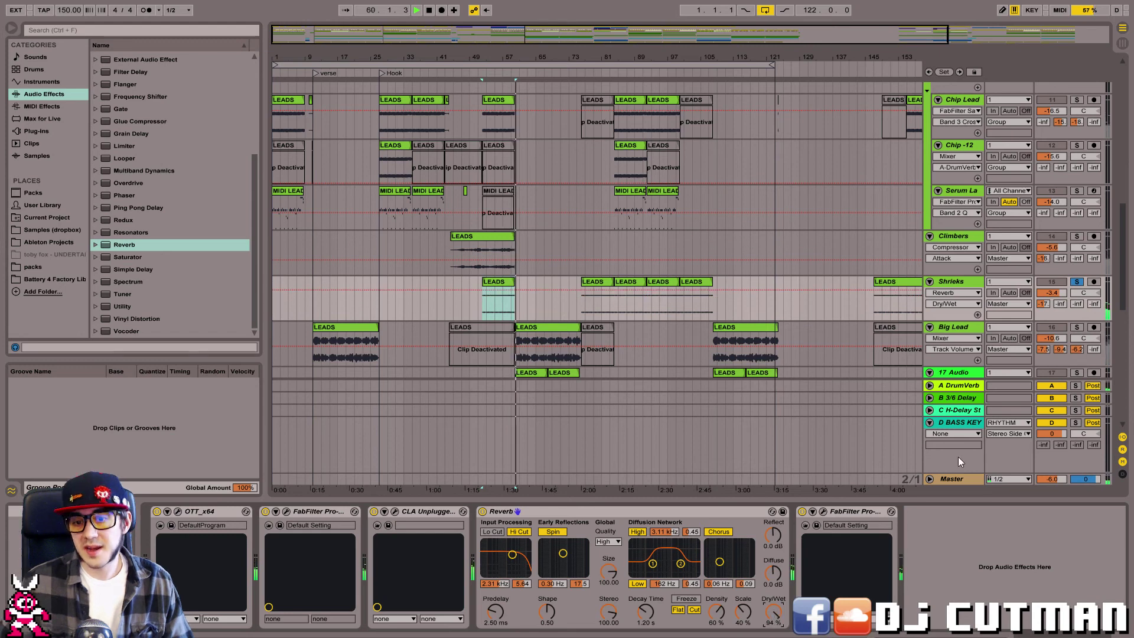
Unsolo Shrieks, replay its section in the full mix and stop playback in the Big Lead part.
click(1078, 282)
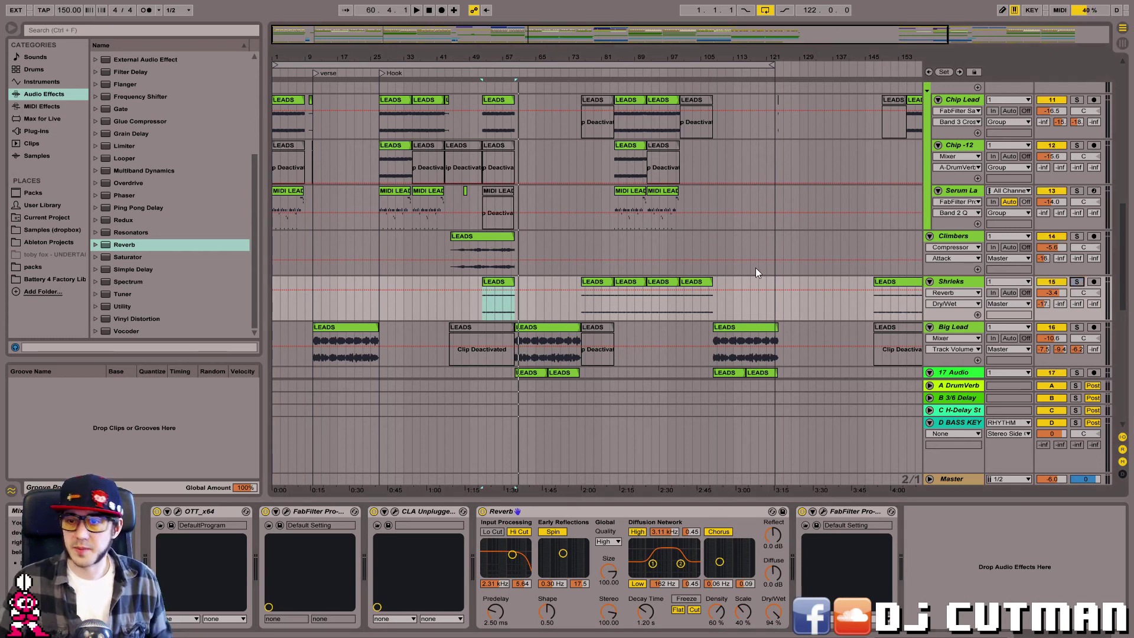
key(space)
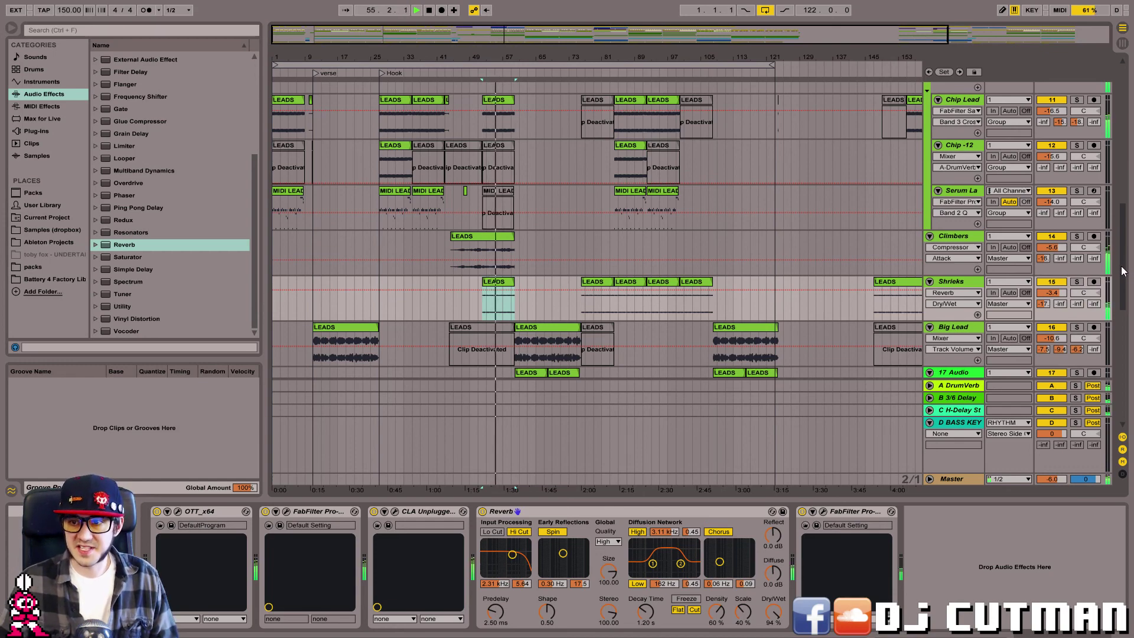
drag(1123, 272, 1105, 176)
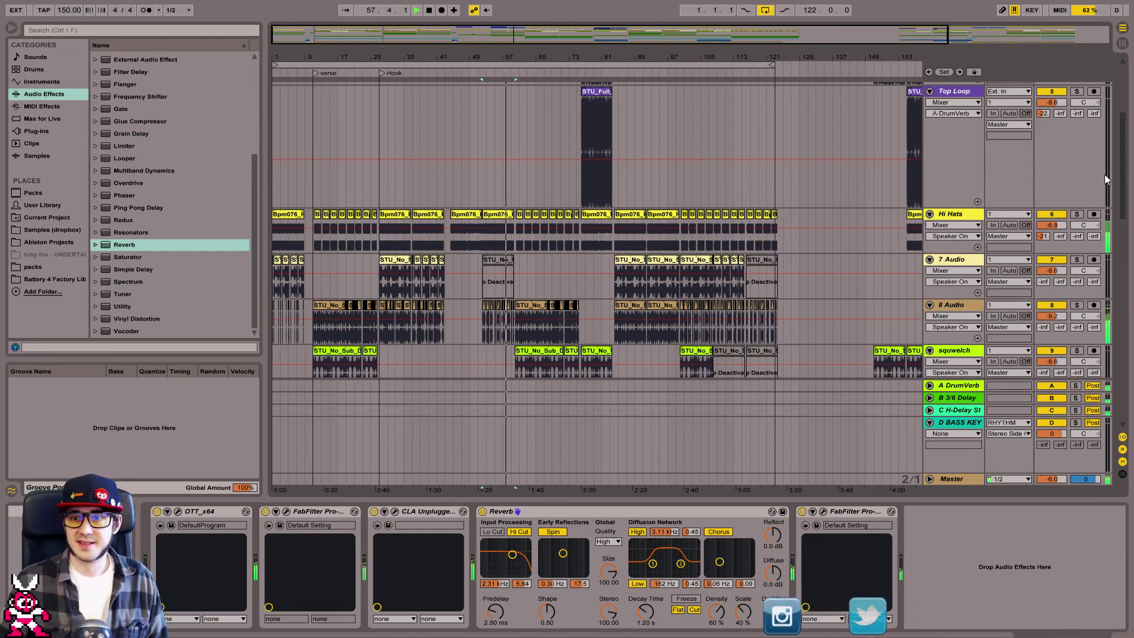
drag(1105, 175, 1099, 290)
scroll(1100, 290, down, 3)
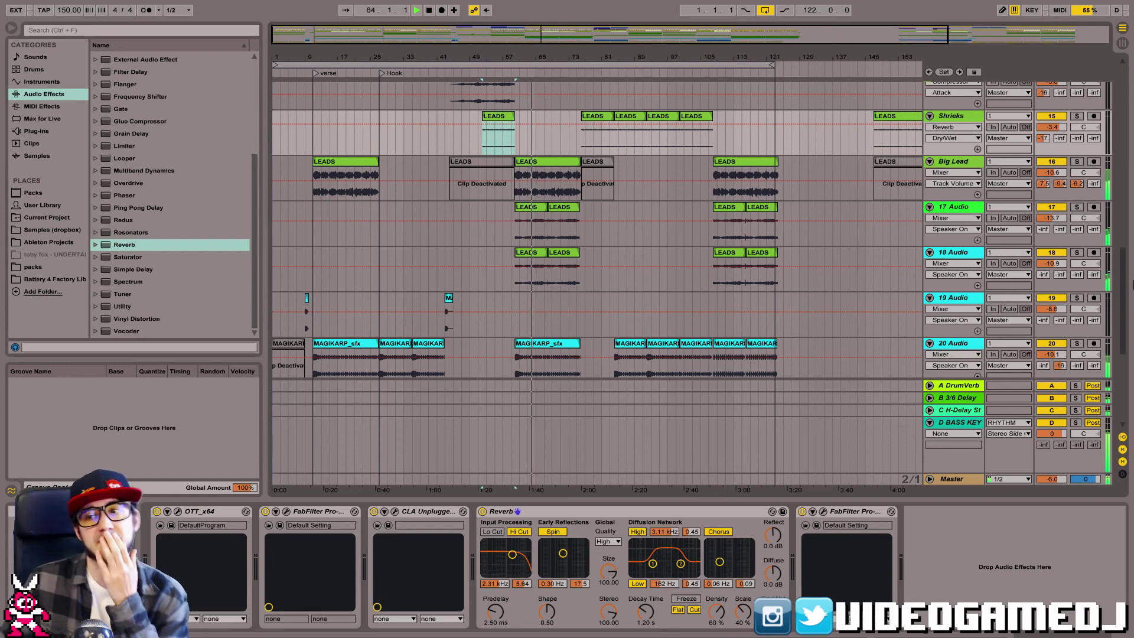
mouse_move(1128, 306)
mouse_down()
mouse_move(1132, 392)
mouse_move(1129, 246)
mouse_move(1127, 291)
mouse_up()
key(space)
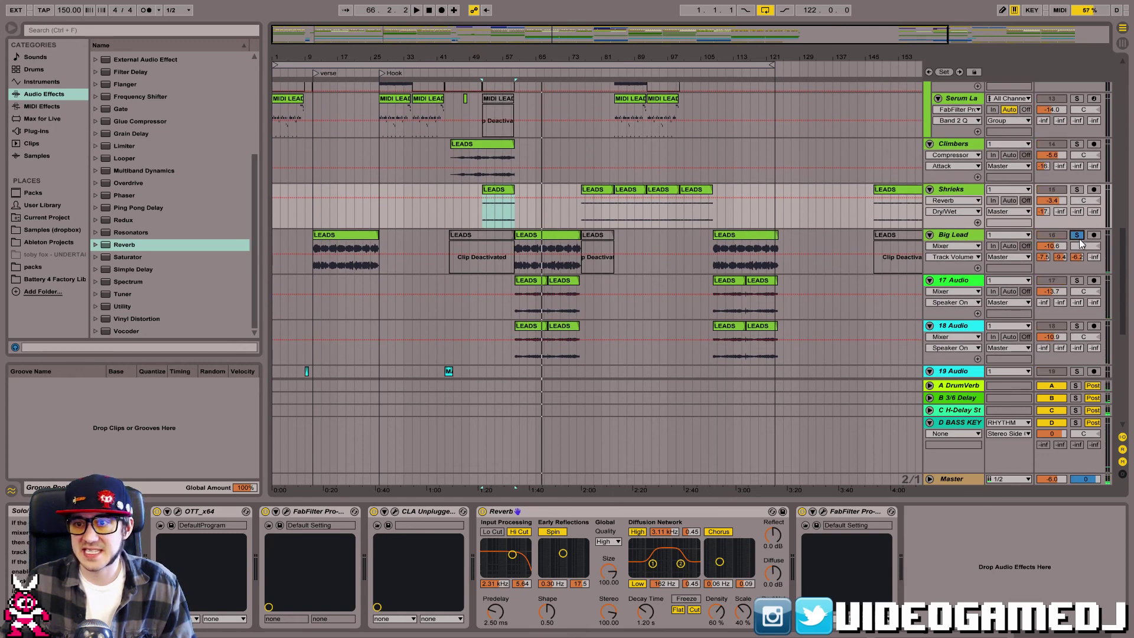
Stop playback, check the effect chains of Big Lead and the two audio tracks below it, and unsolo Big Lead.
key(space)
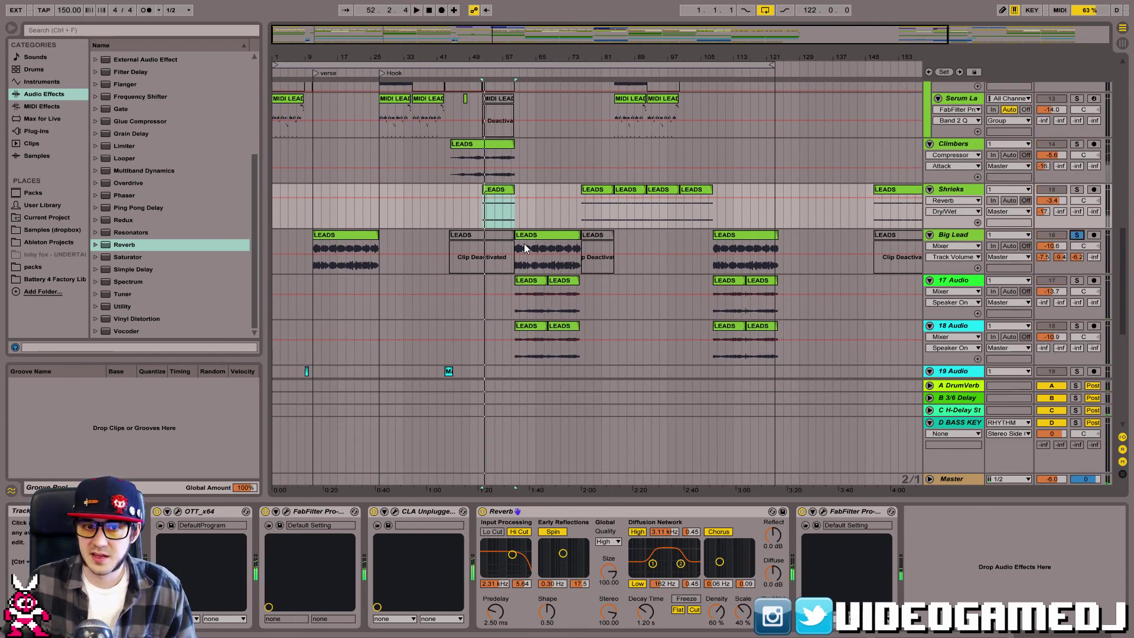
click(531, 244)
click(554, 264)
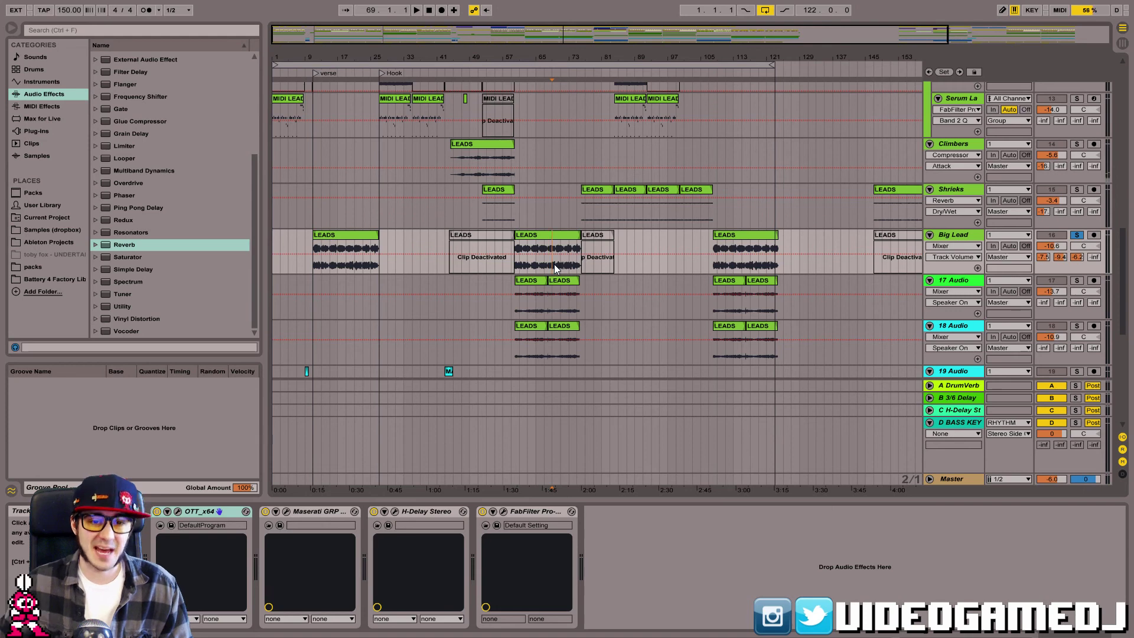
key(Down)
key(Down)
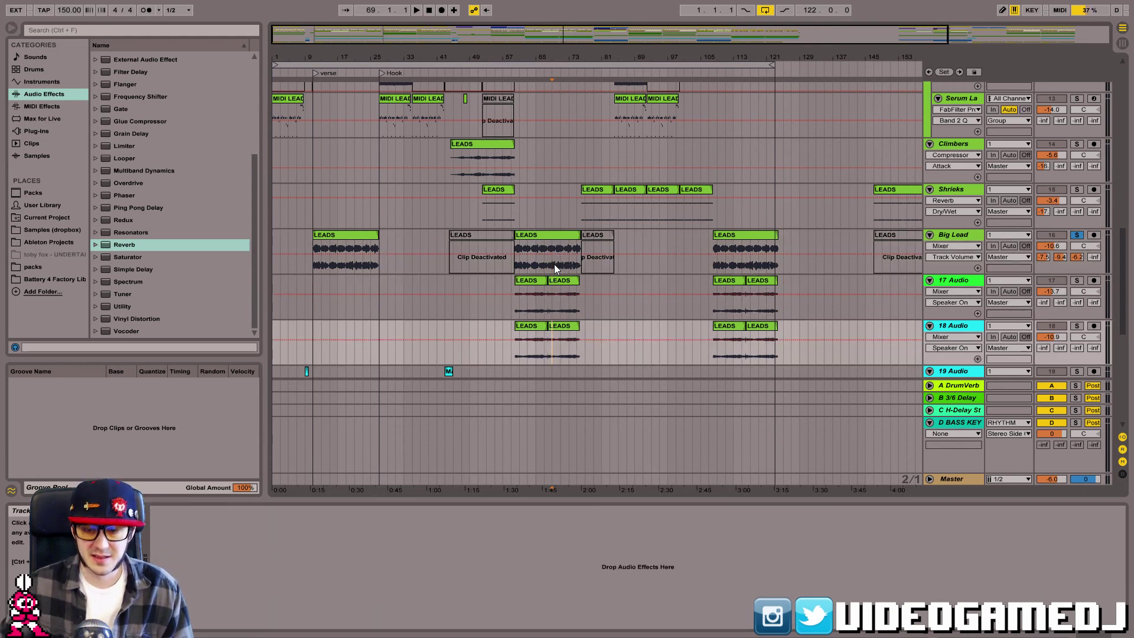
key(Up)
key(Up)
key(Up)
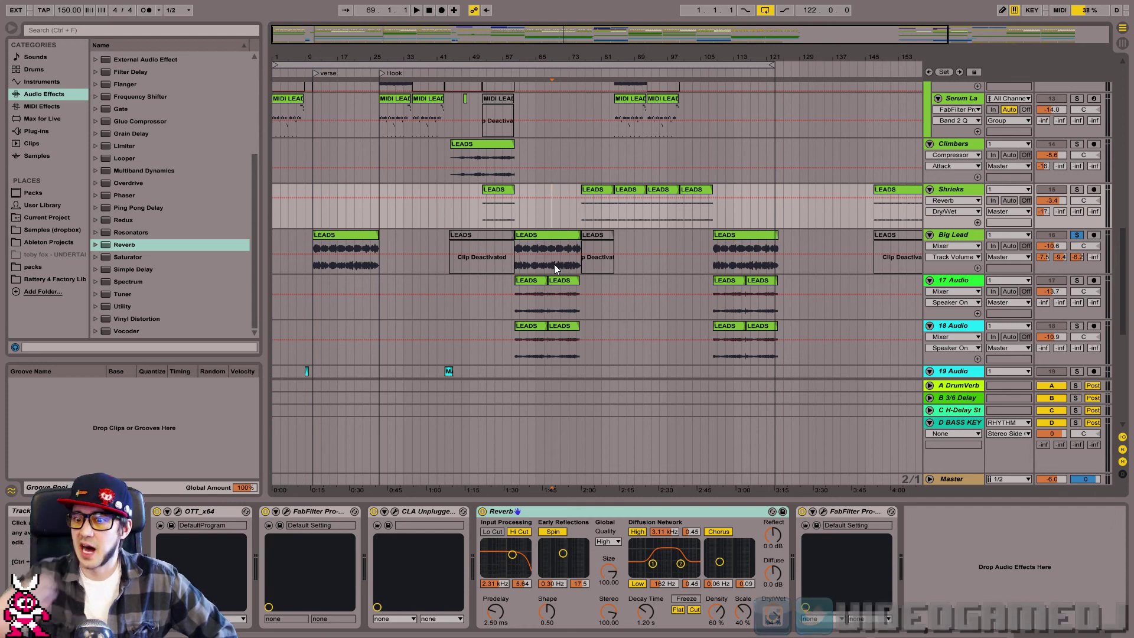
click(1076, 234)
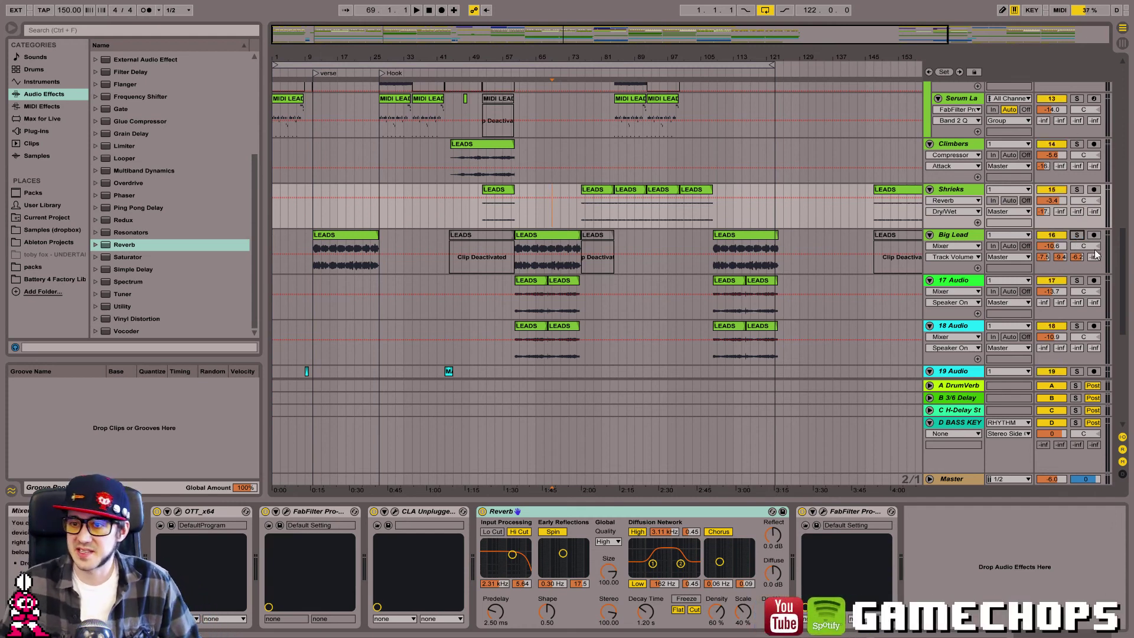
Play the full mix from the start of the song and reduce the height of the Top Loop track.
drag(1120, 286, 1101, 37)
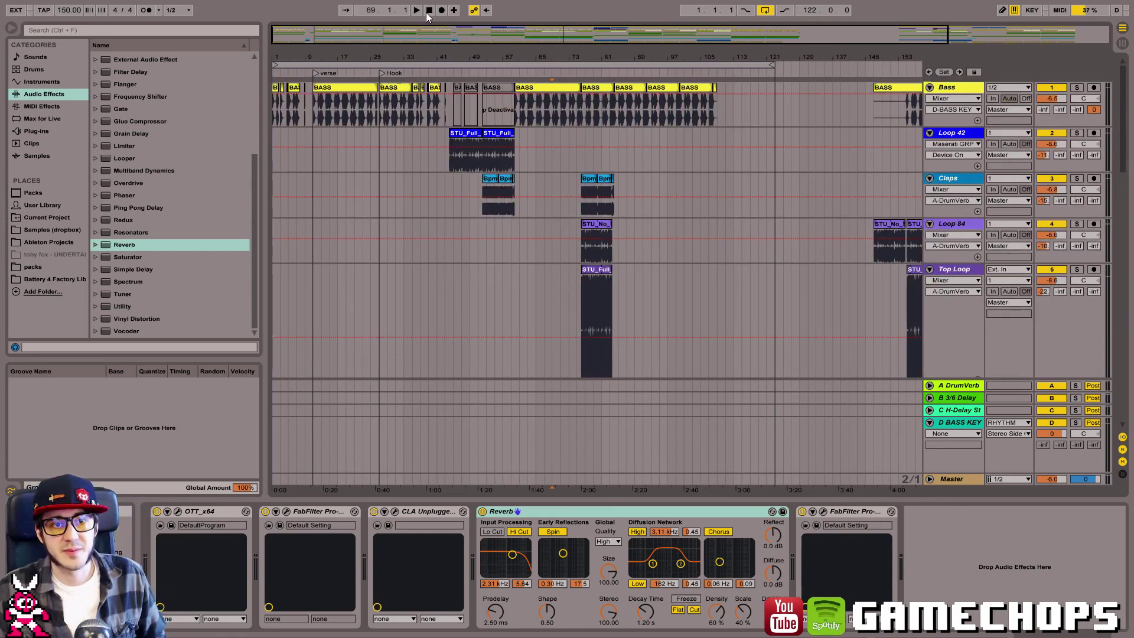
click(427, 13)
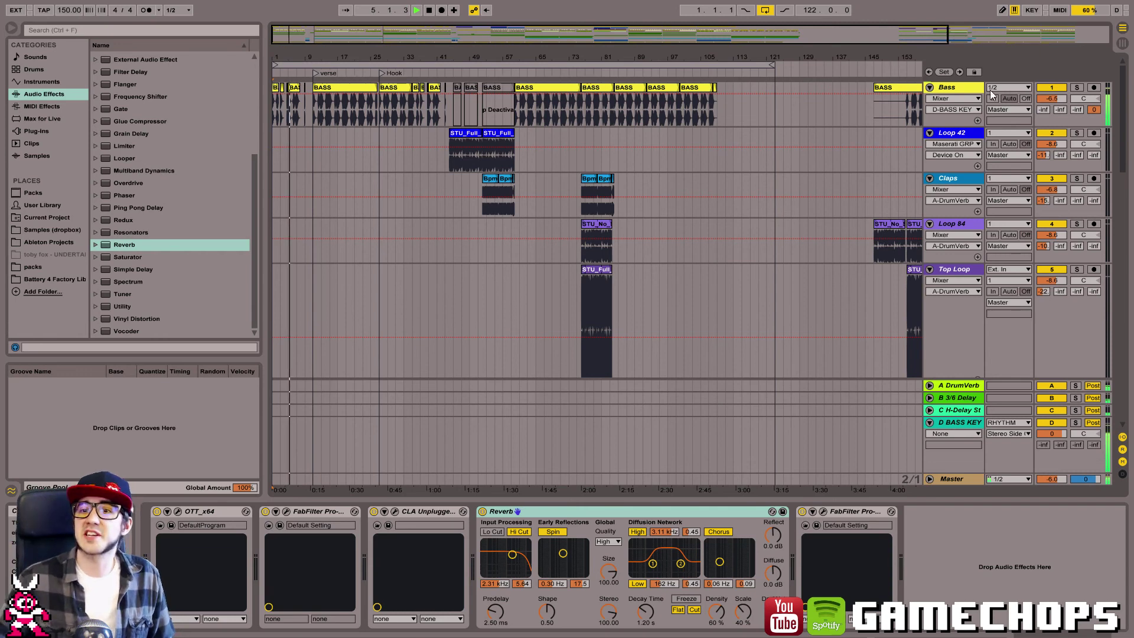
click(974, 272)
scroll(999, 286, down, 3)
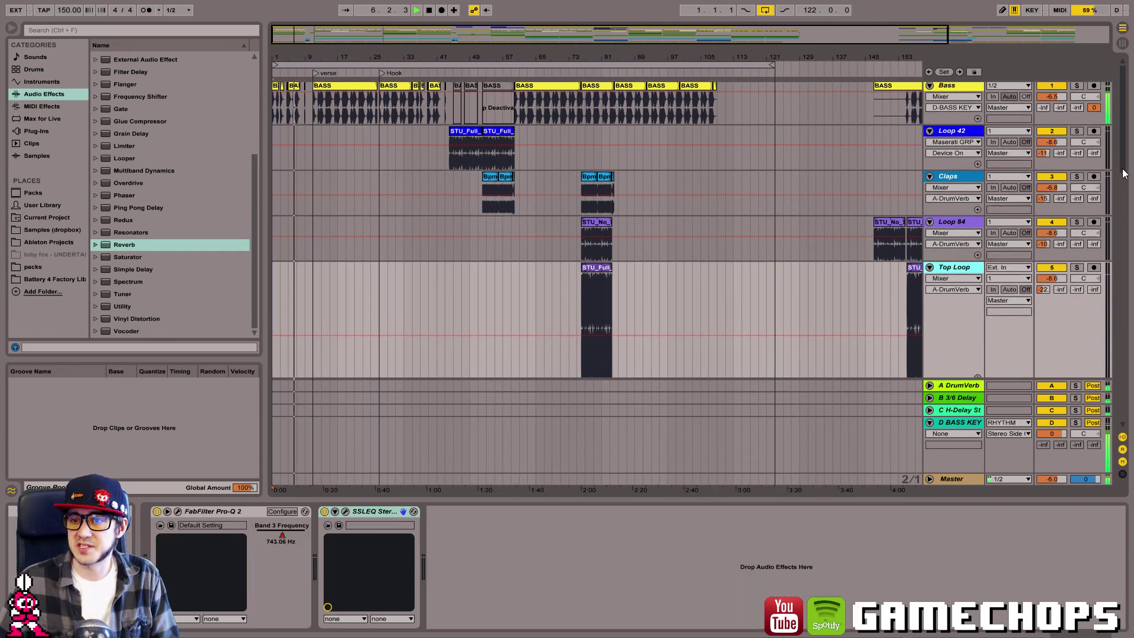
drag(965, 314, 965, 248)
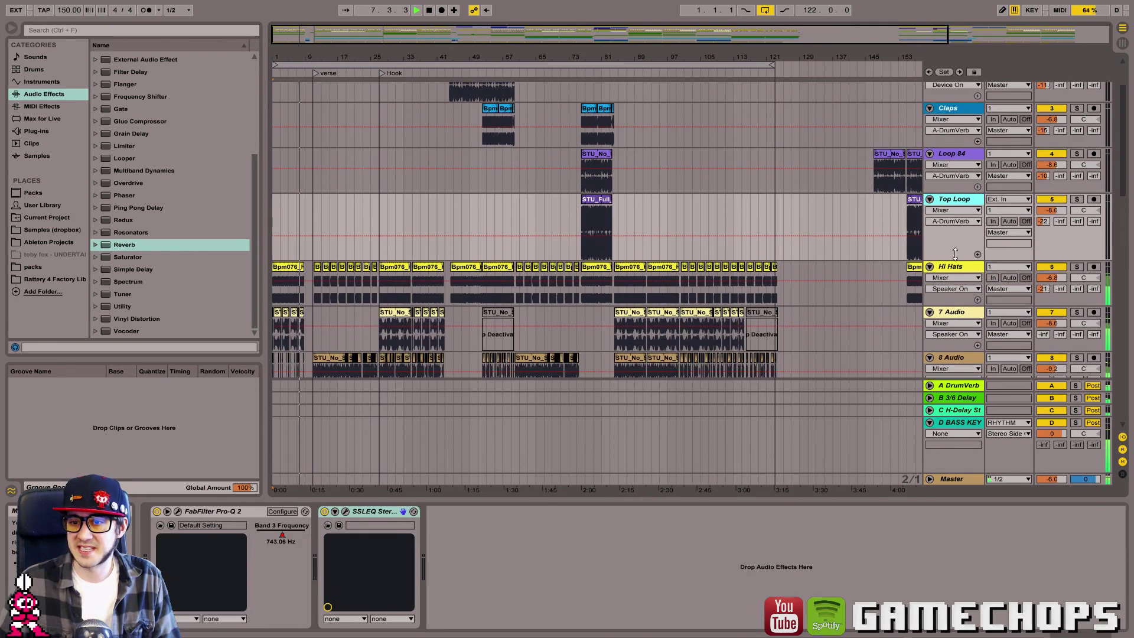
Zoom the timeline in around the verse with Follow on, and fold the D BASS KEY return track.
drag(370, 52, 372, 59)
drag(308, 35, 309, 65)
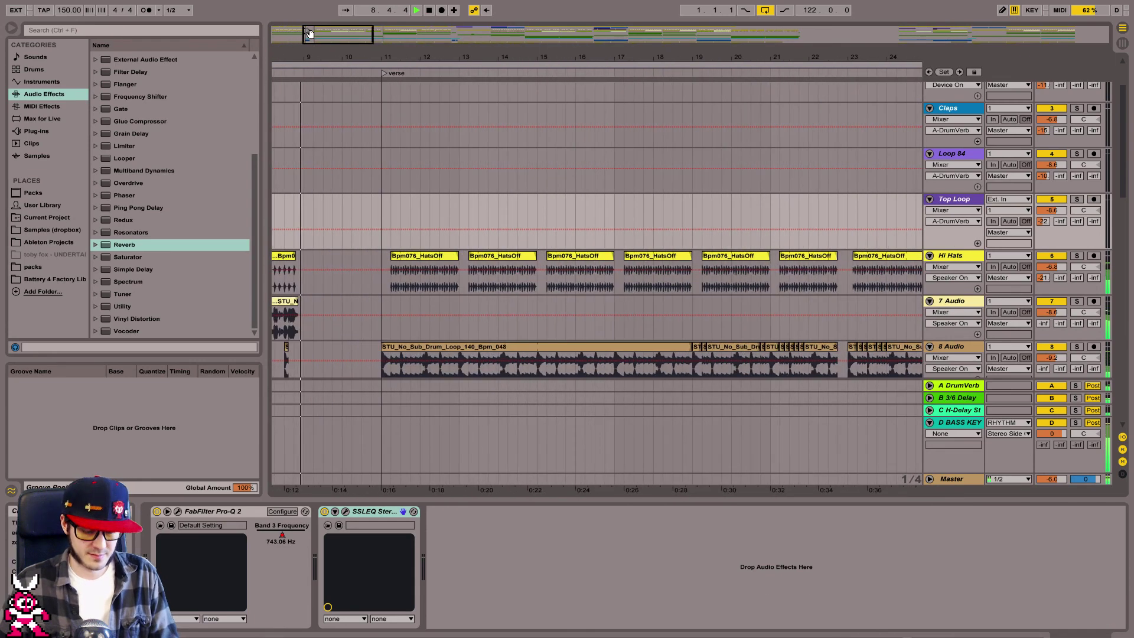
key(ctrl+shift+f)
click(930, 422)
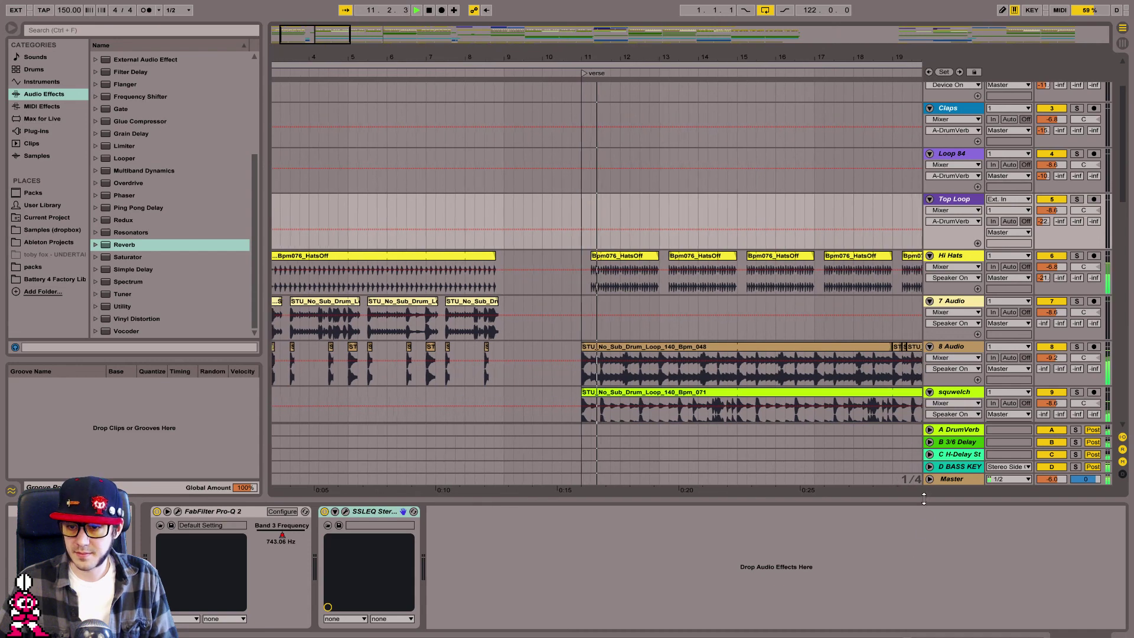
Search the plug-ins for "pro-q" and add FabFilter Pro-Q 2 after L2 Stereo on the Master track.
click(952, 479)
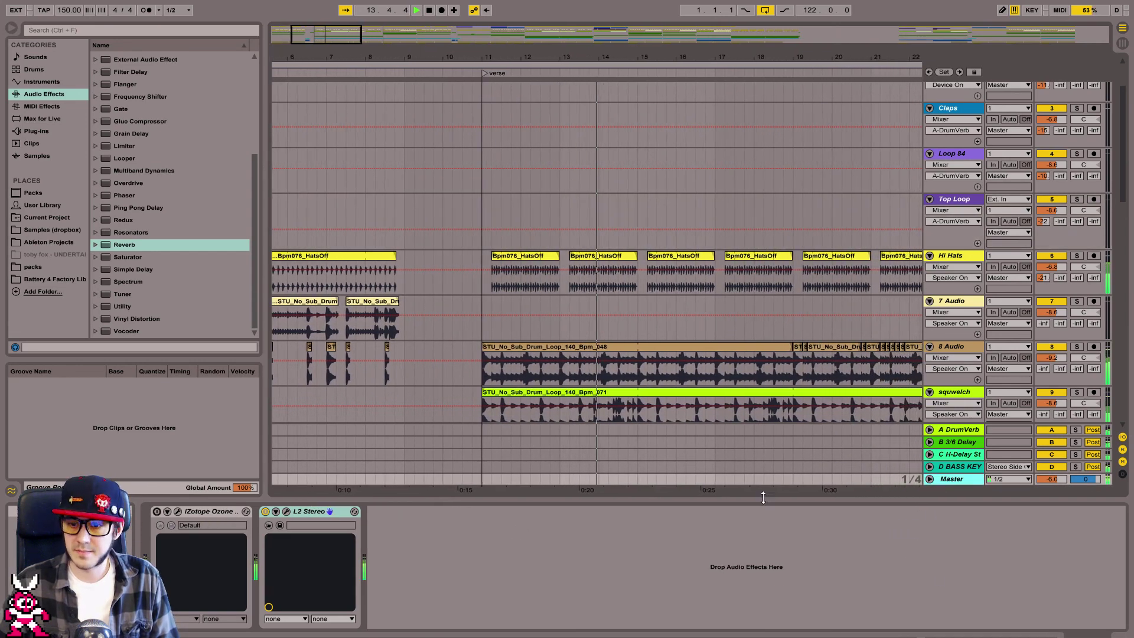
click(39, 120)
click(37, 128)
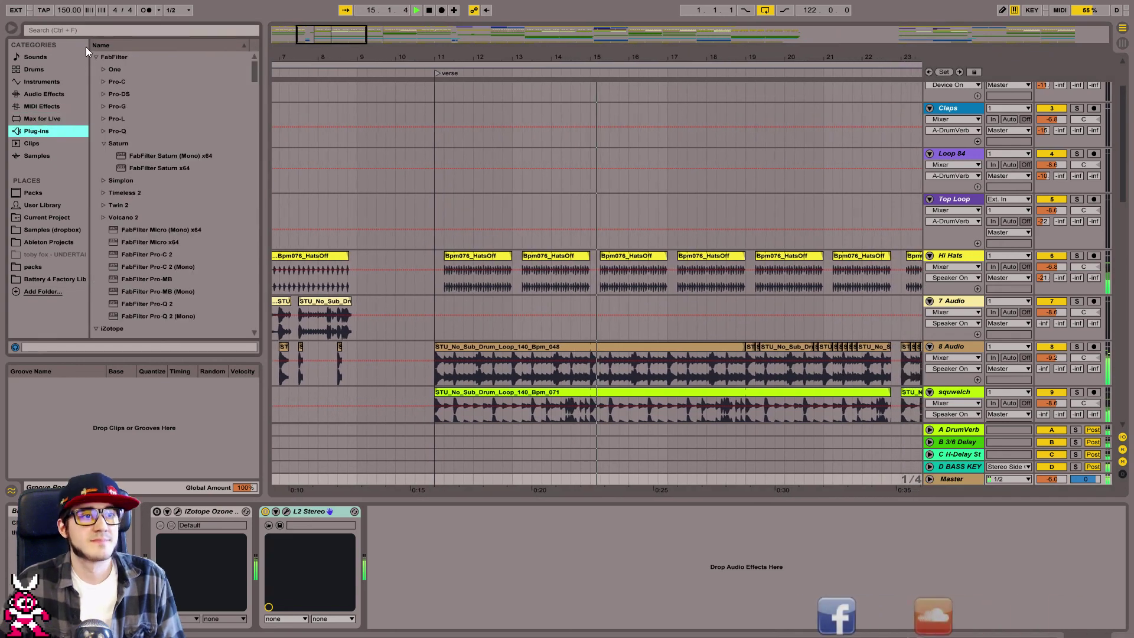
click(89, 30)
text(pro-q)
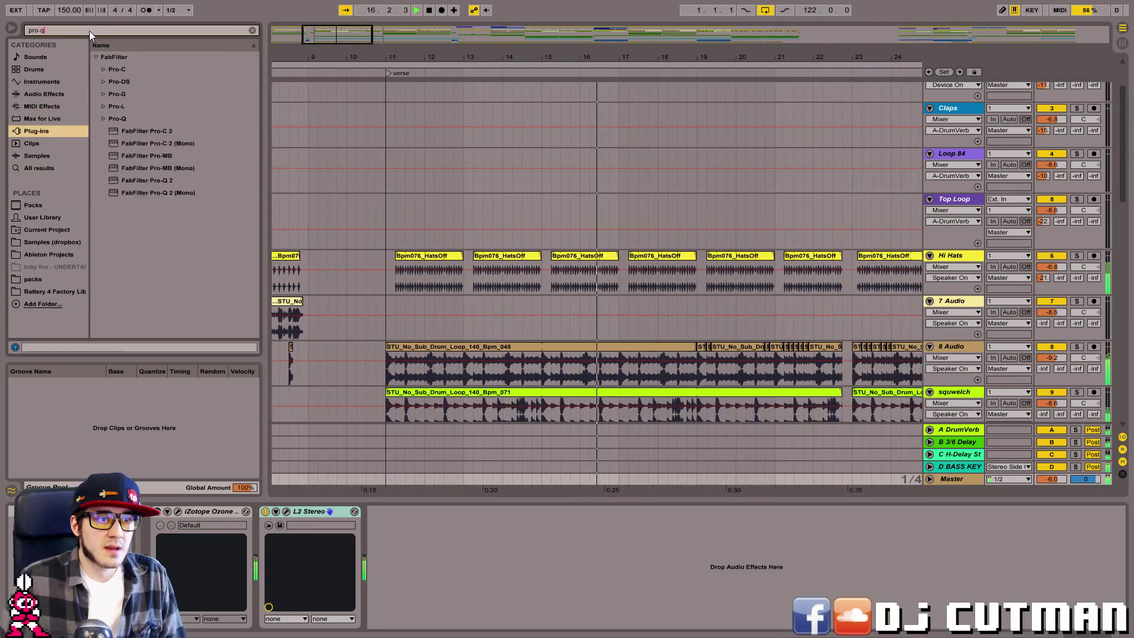
drag(150, 81, 488, 544)
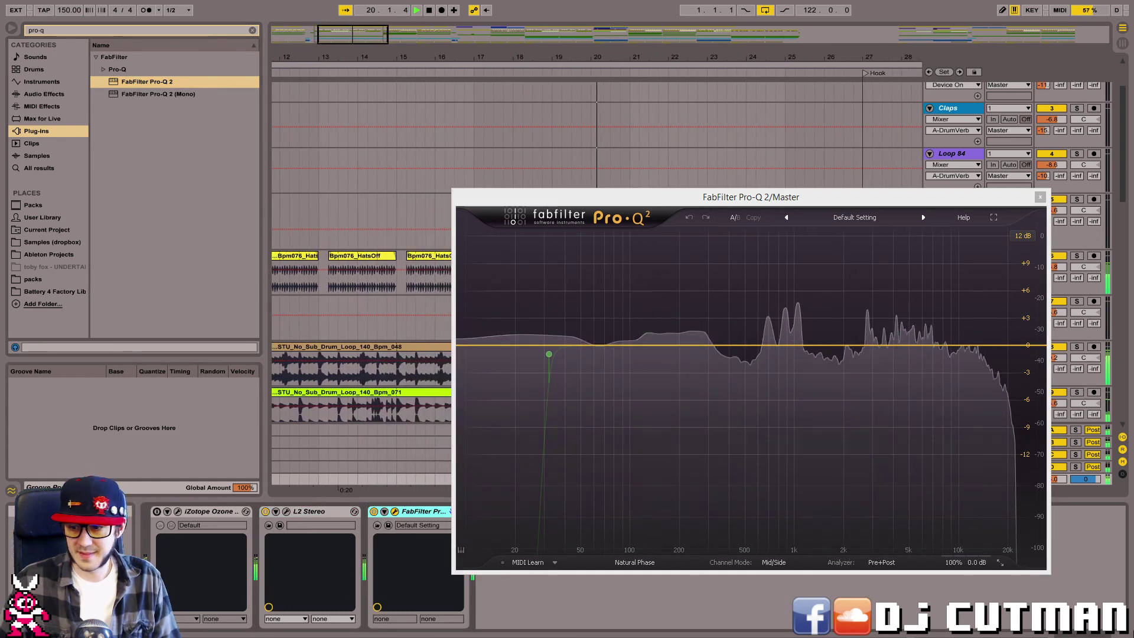
Hide the device view, move the Master's Pro-Q 2 window into the corner over the browser, and set its size to Medium.
click(1122, 627)
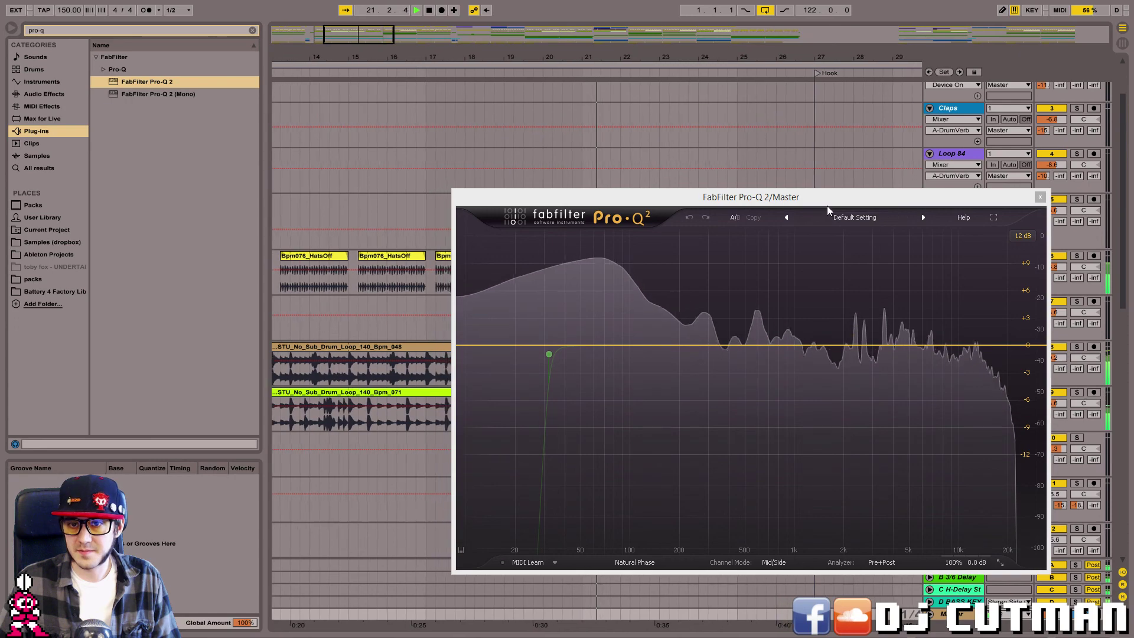
drag(815, 196, 360, 9)
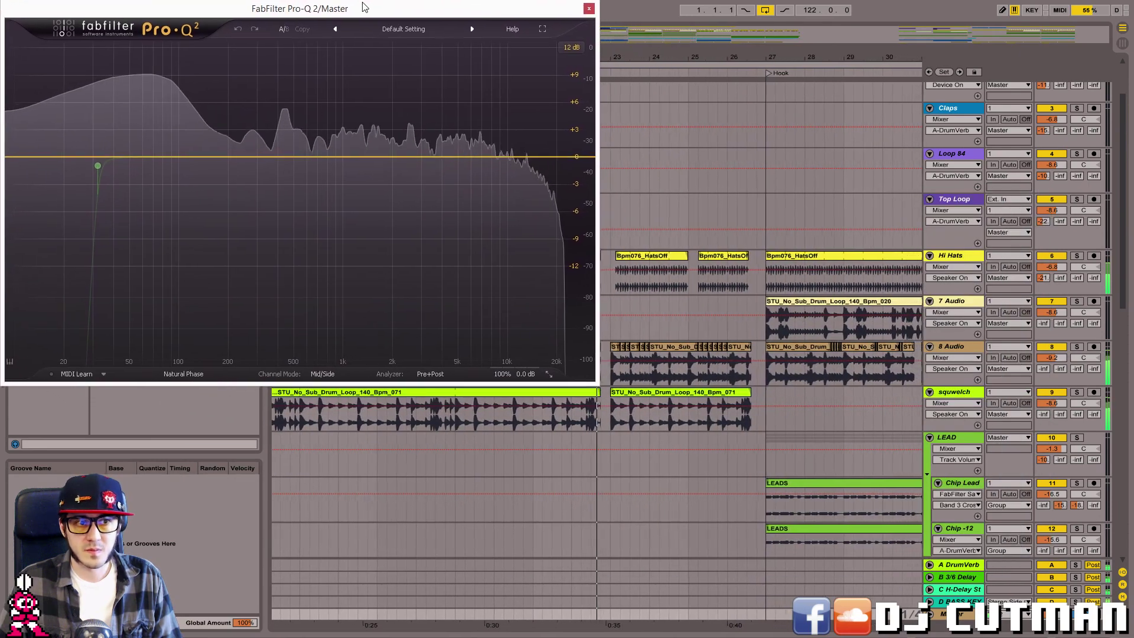
click(544, 376)
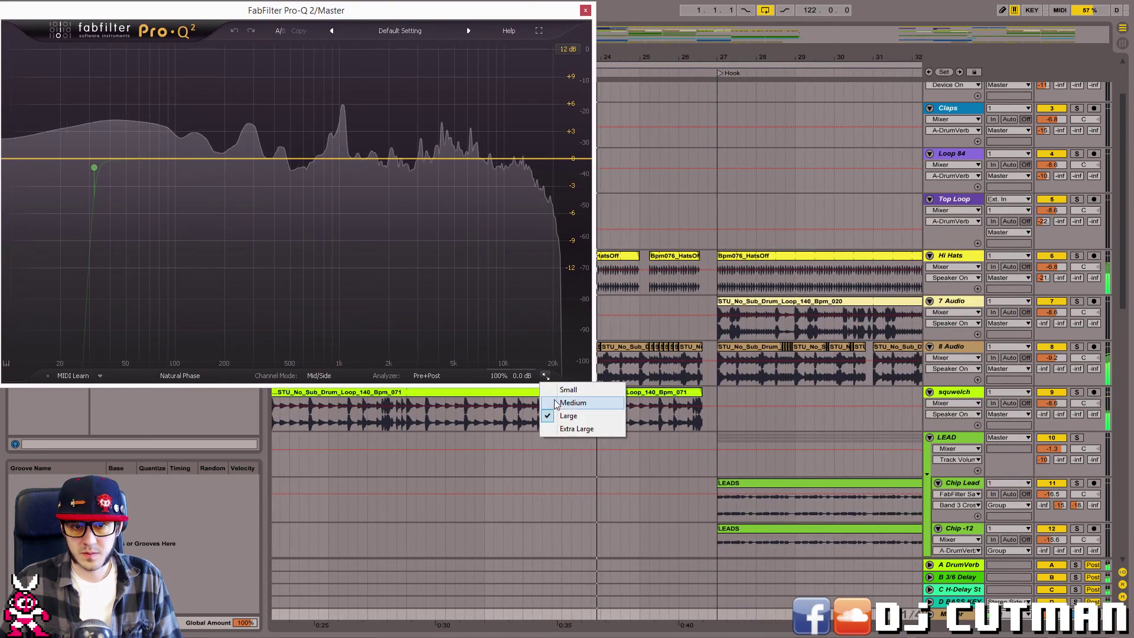
click(564, 402)
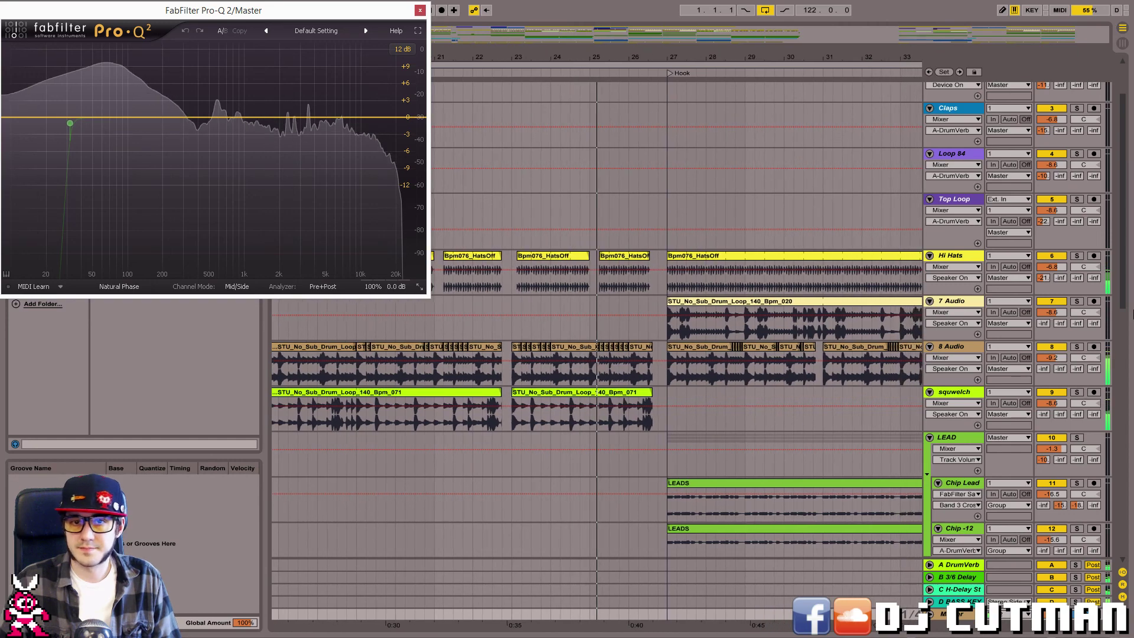
Select all the tracks and reduce their heights together so more of the arrangement fits in view.
click(955, 301)
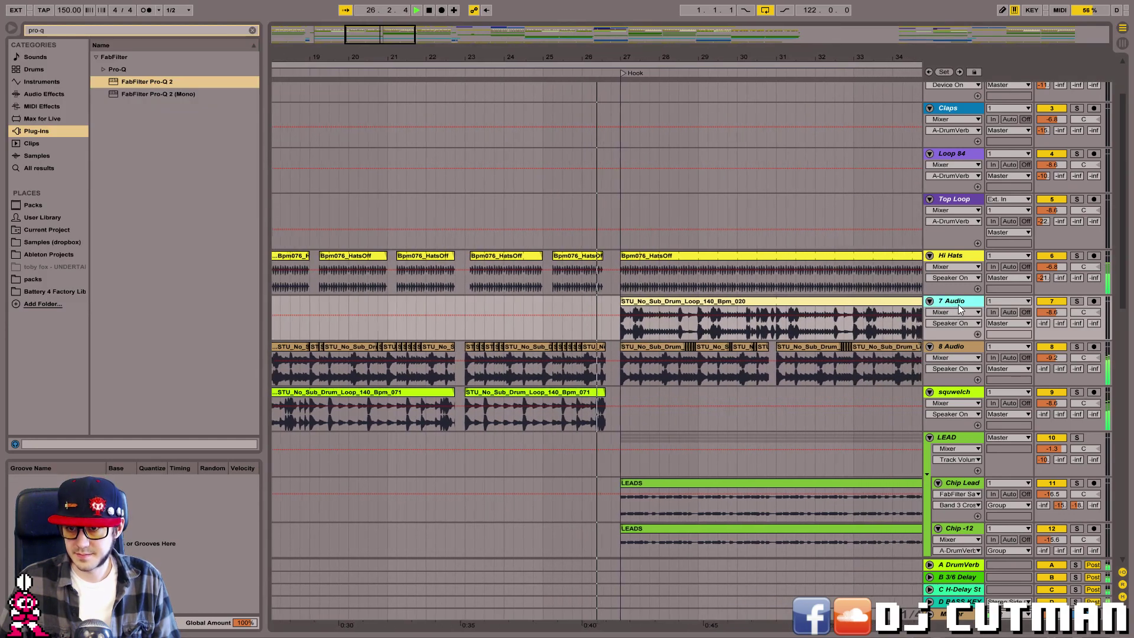
key(ctrl+a)
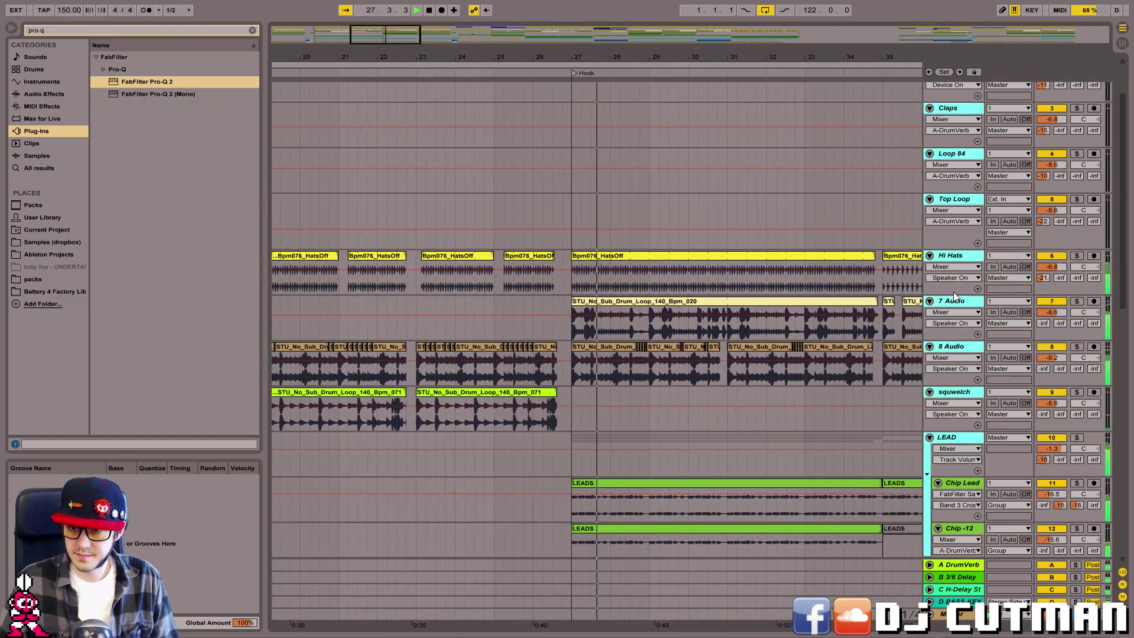
drag(952, 295, 951, 283)
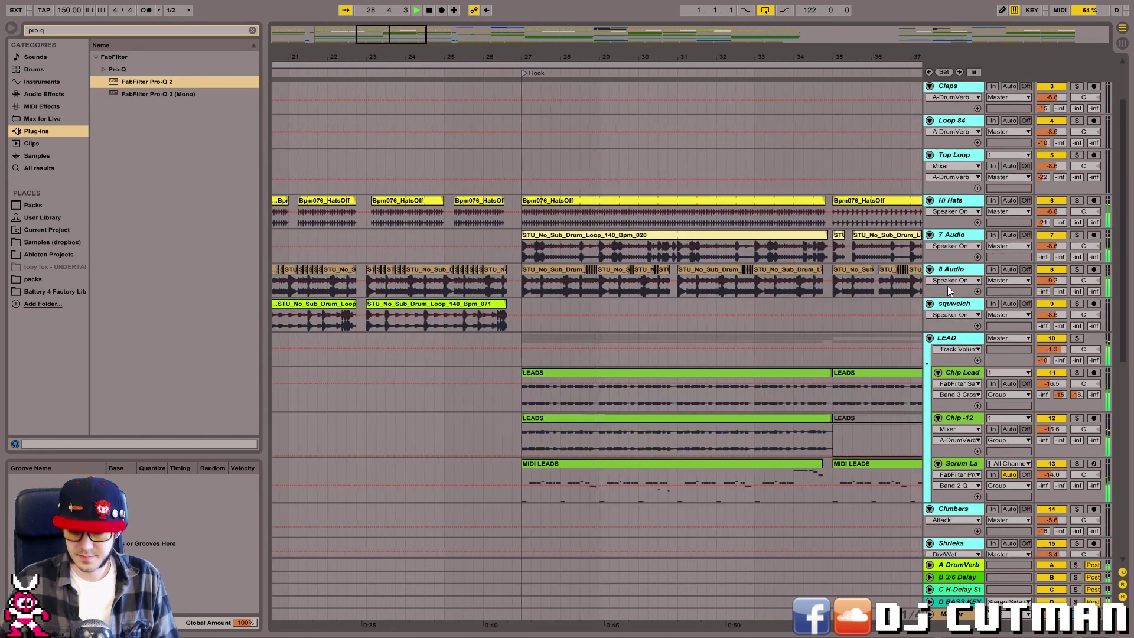
Reset the Zoom Display preference to 100 % and close the preferences.
key(ctrl+comma)
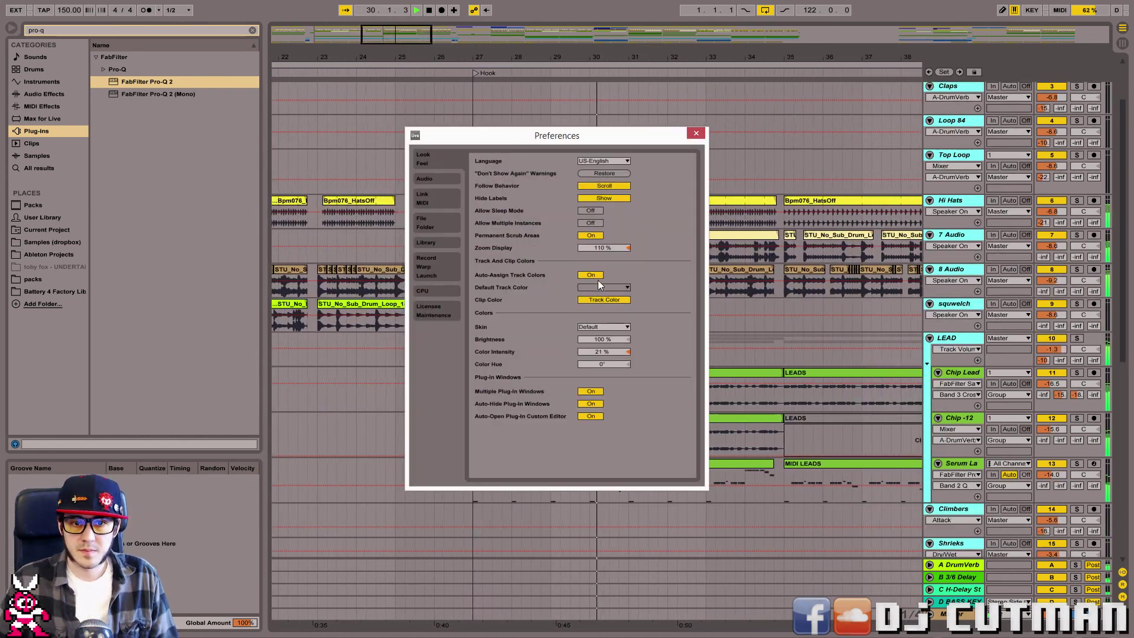
click(594, 248)
key(Delete)
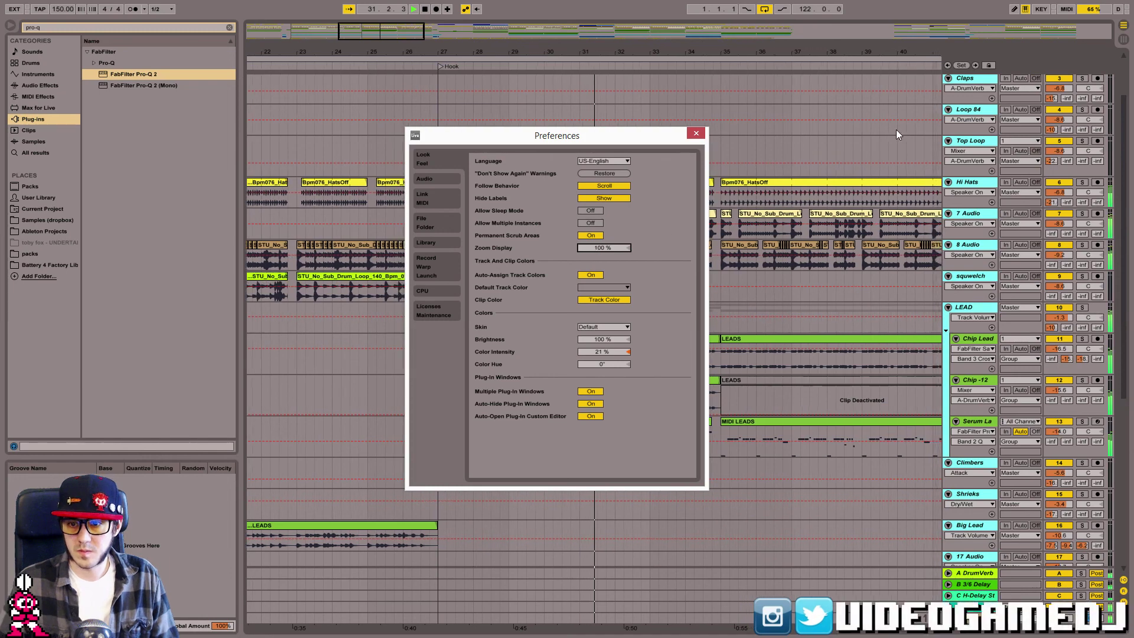
click(696, 134)
Bring back the Master's Pro-Q 2 analyzer and watch it along with the tracks from Bass down to CRASH during playback.
drag(1124, 294, 1111, 174)
key(alt+Tab)
key(alt+Tab)
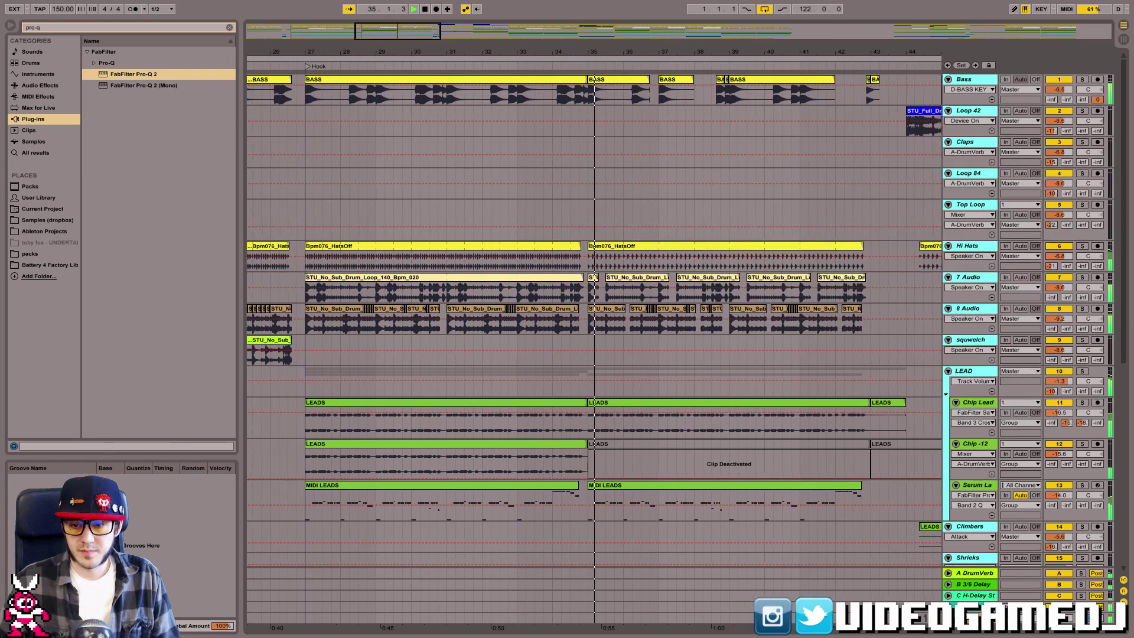
click(971, 617)
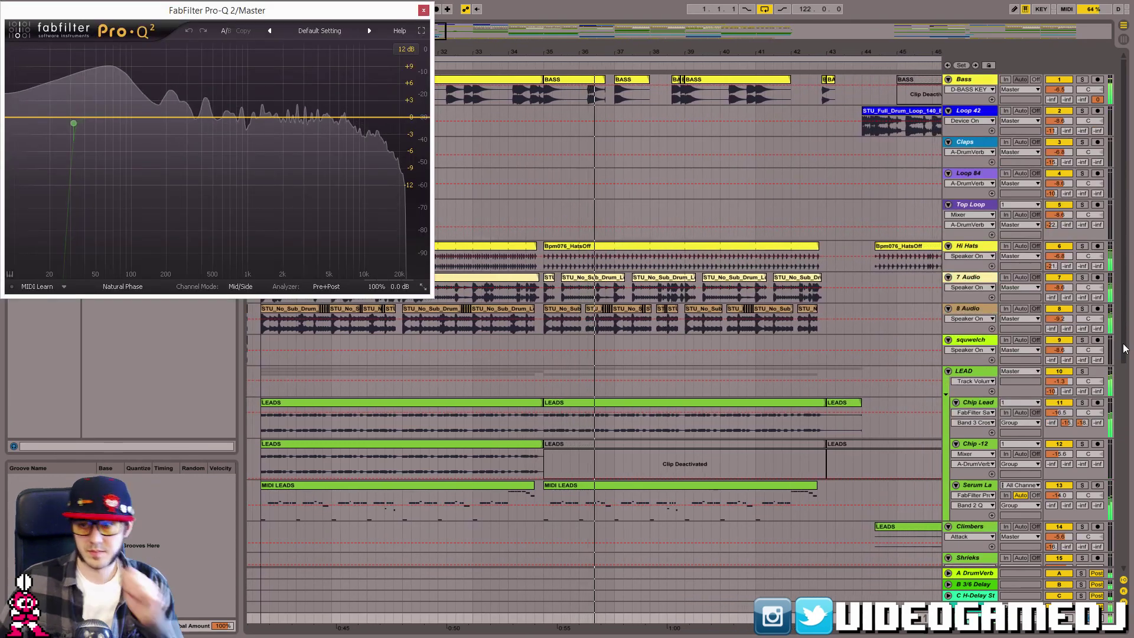
drag(1124, 349, 1129, 614)
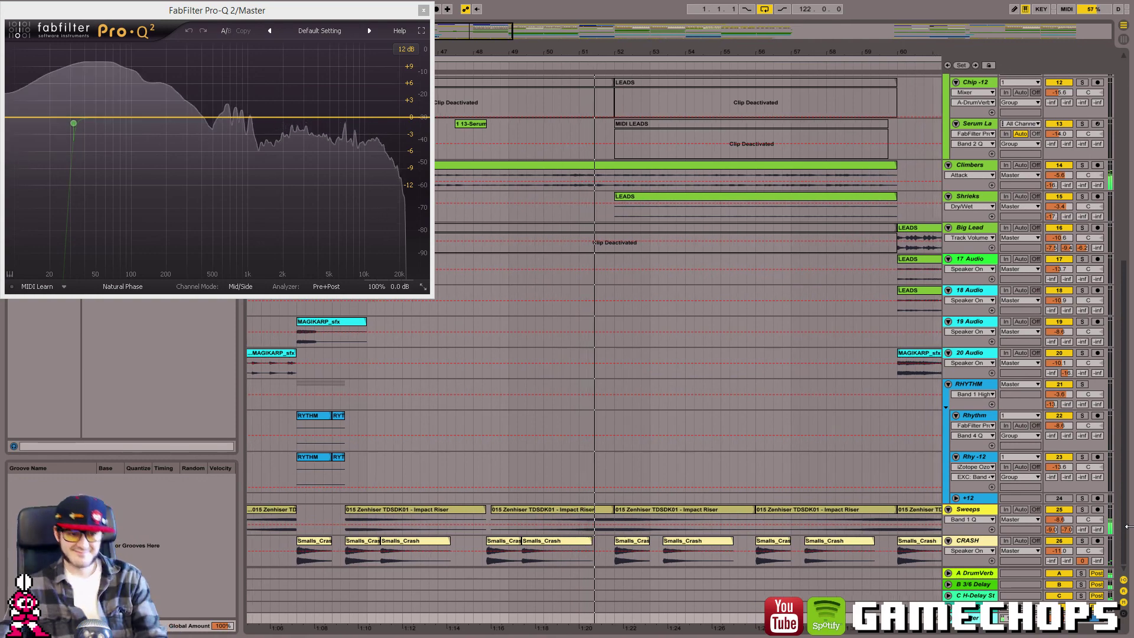
Switch to Open Broadcaster Software, hide the C920 Face source, and return to the Ableton Live arrangement.
key(alt+Tab)
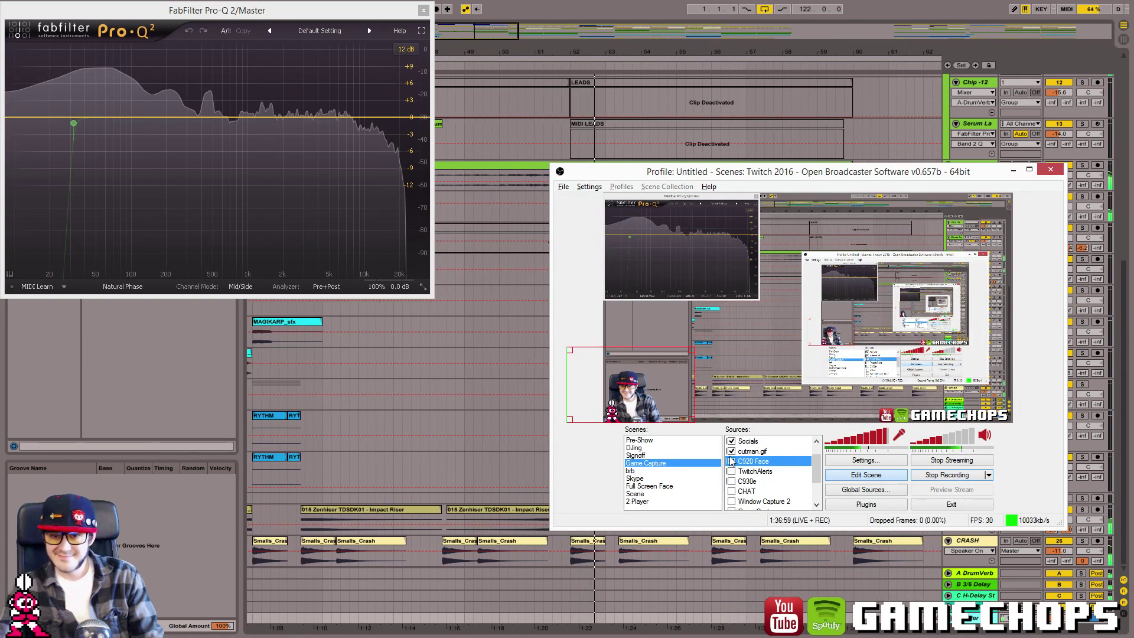
click(731, 461)
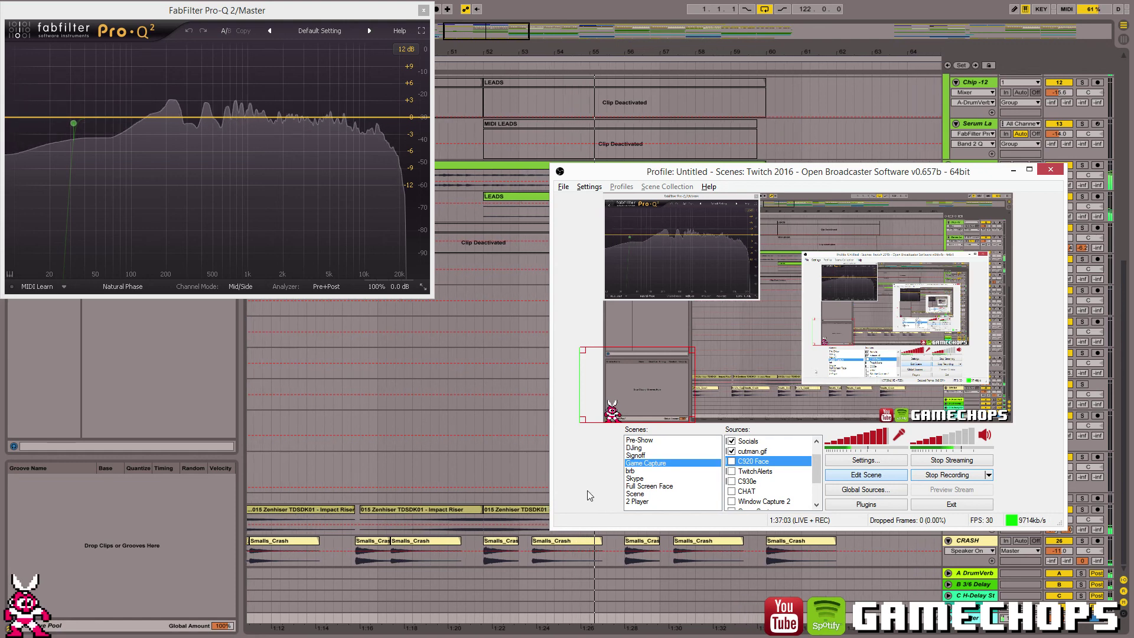
click(454, 440)
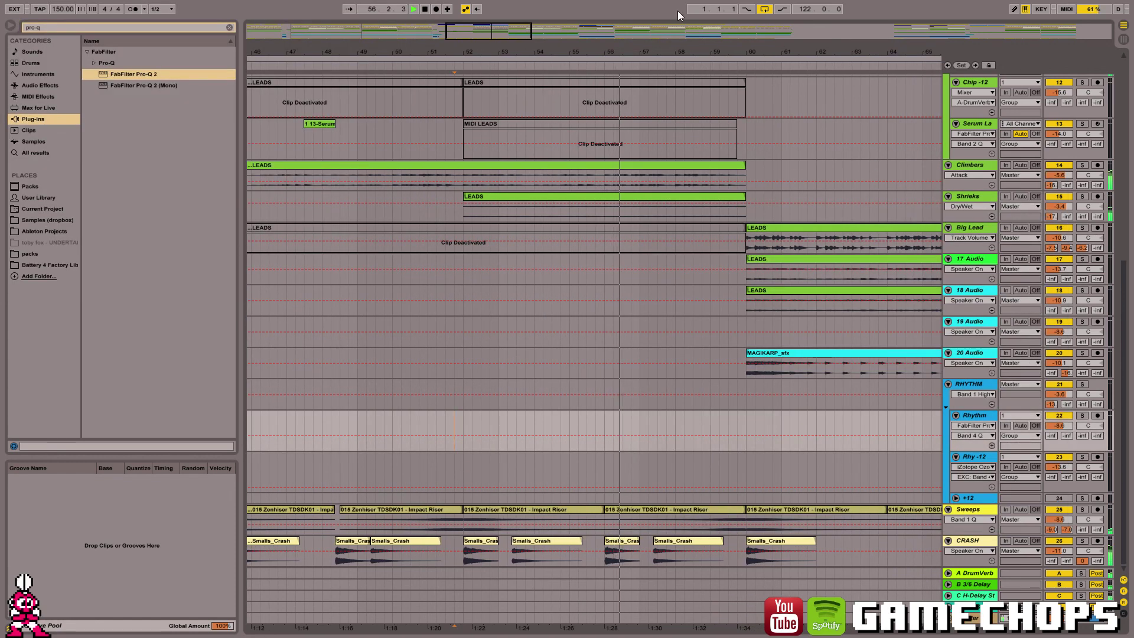
Listen to the mix through the second Big Lead section and inspect the Bass and drum tracks playing there.
click(532, 27)
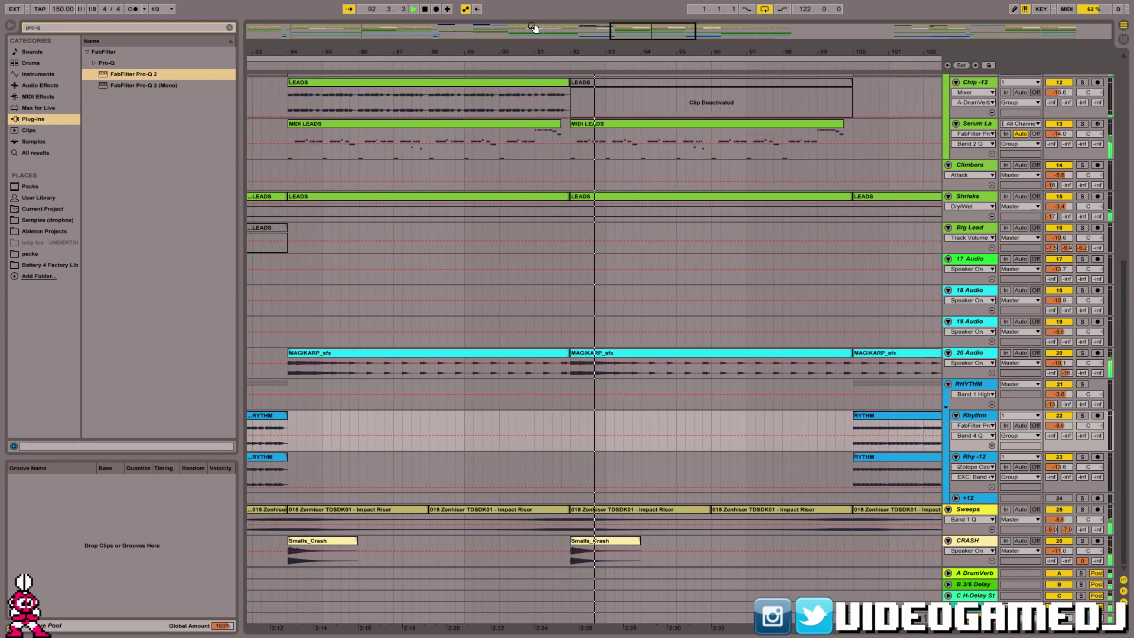
key(alt+Tab)
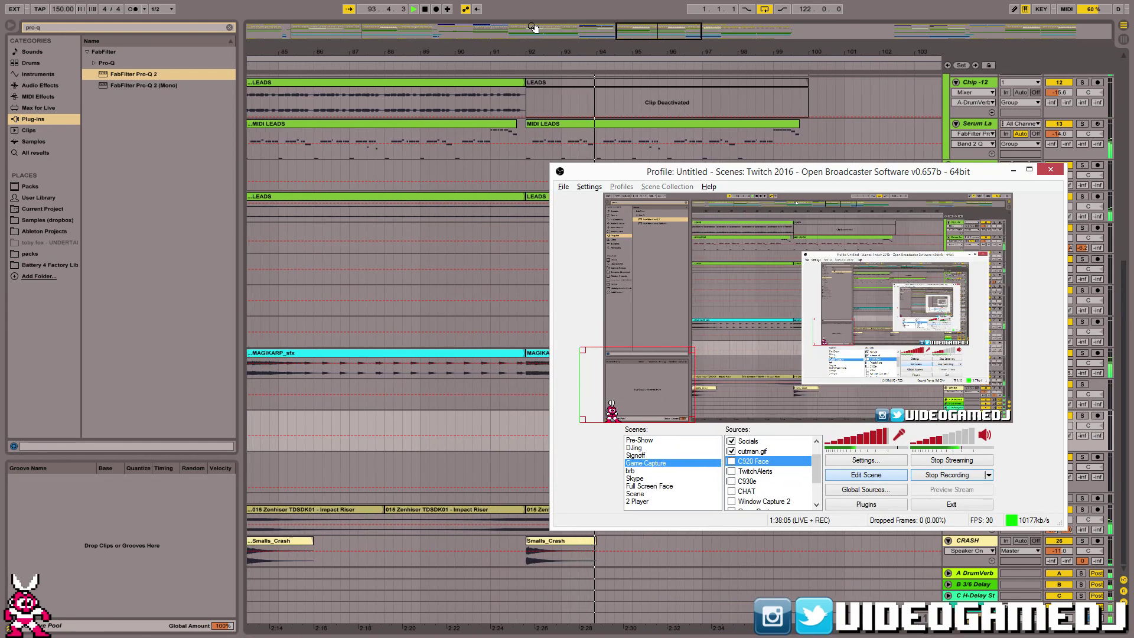
key(alt+Tab)
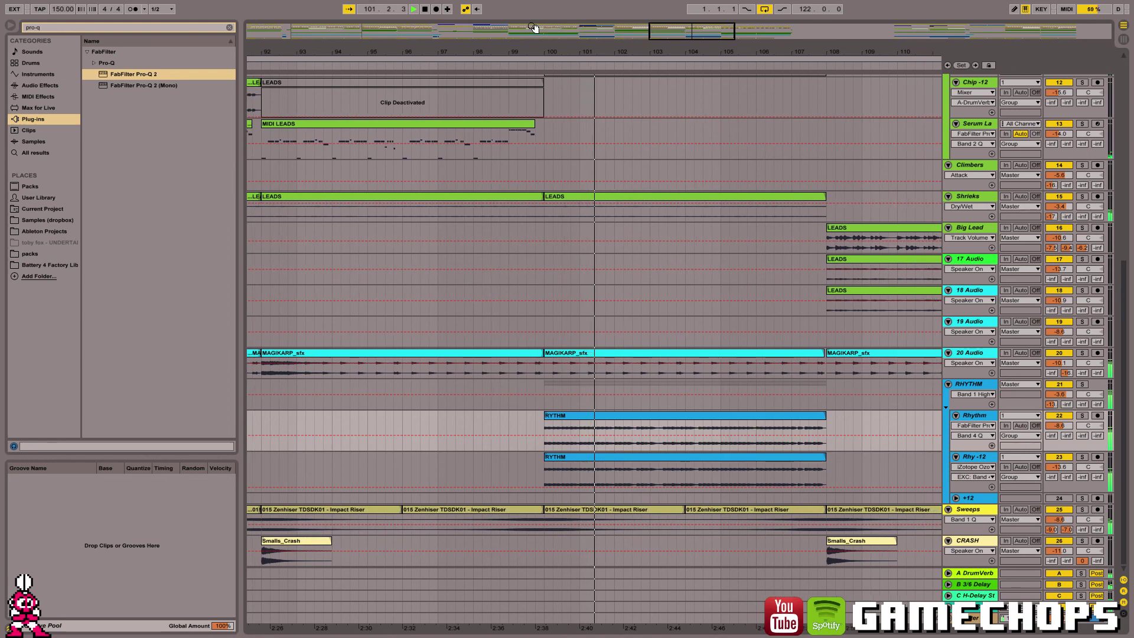
key(alt+Tab)
key(alt+Tab)
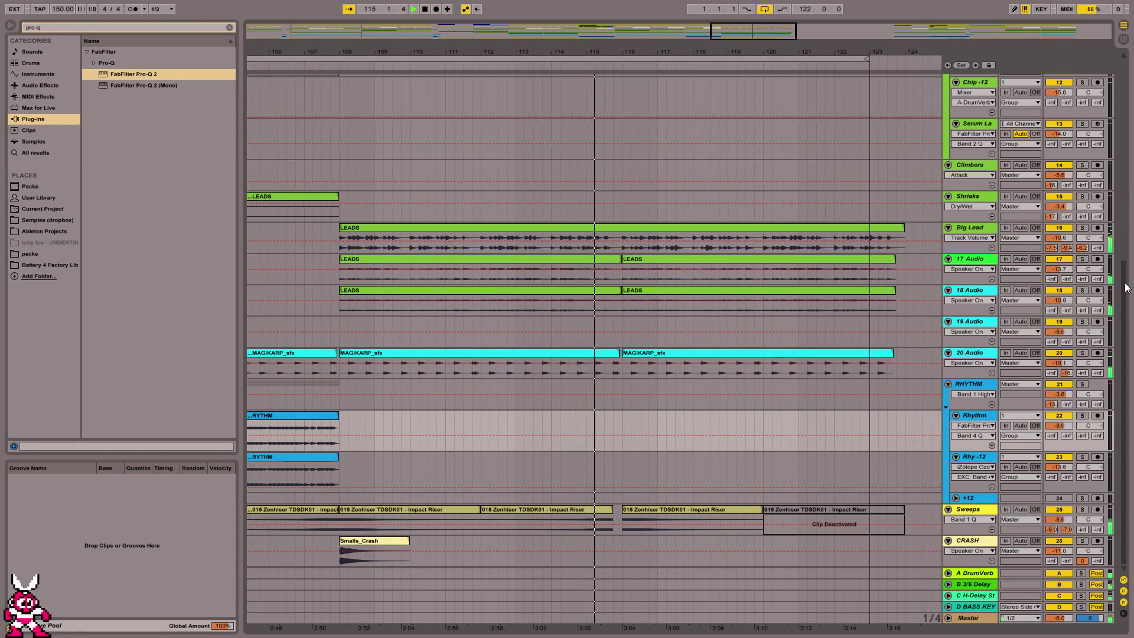
drag(1125, 276, 1114, 79)
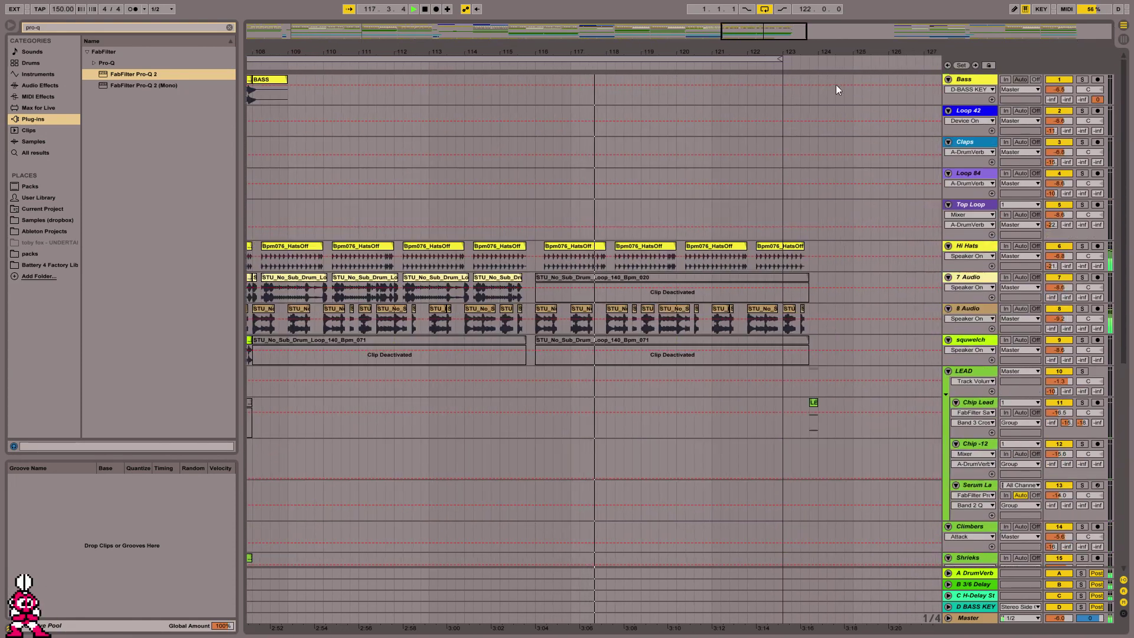
Delete the clip tails past bar 123 from Loop 42 down to Sweeps, and turn off the arrangement loop.
click(767, 108)
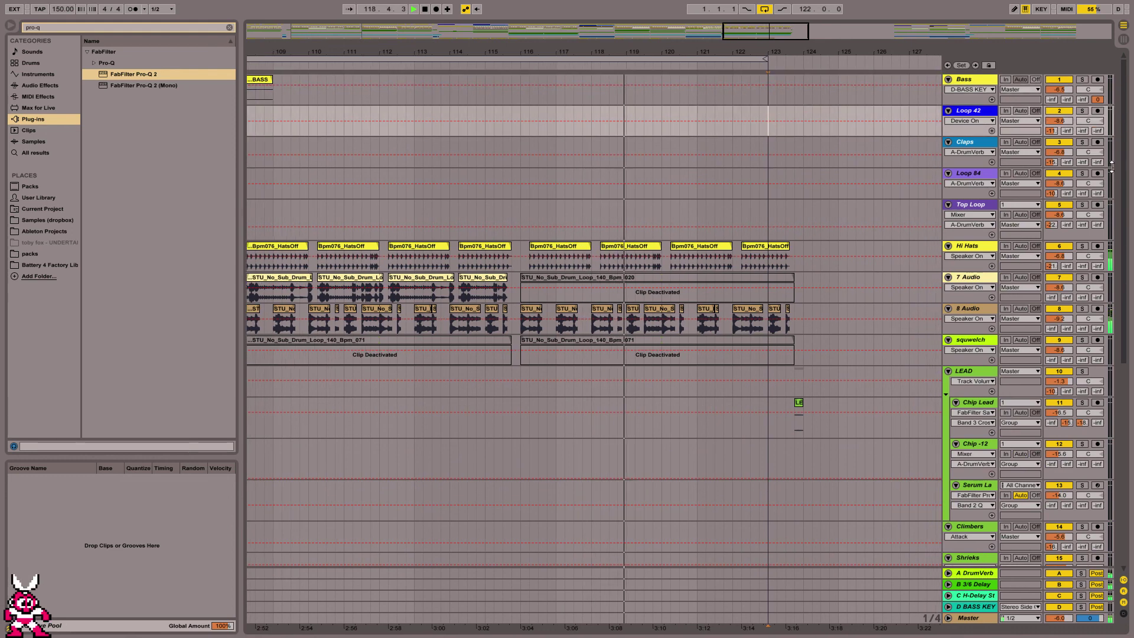
drag(1123, 174, 1124, 389)
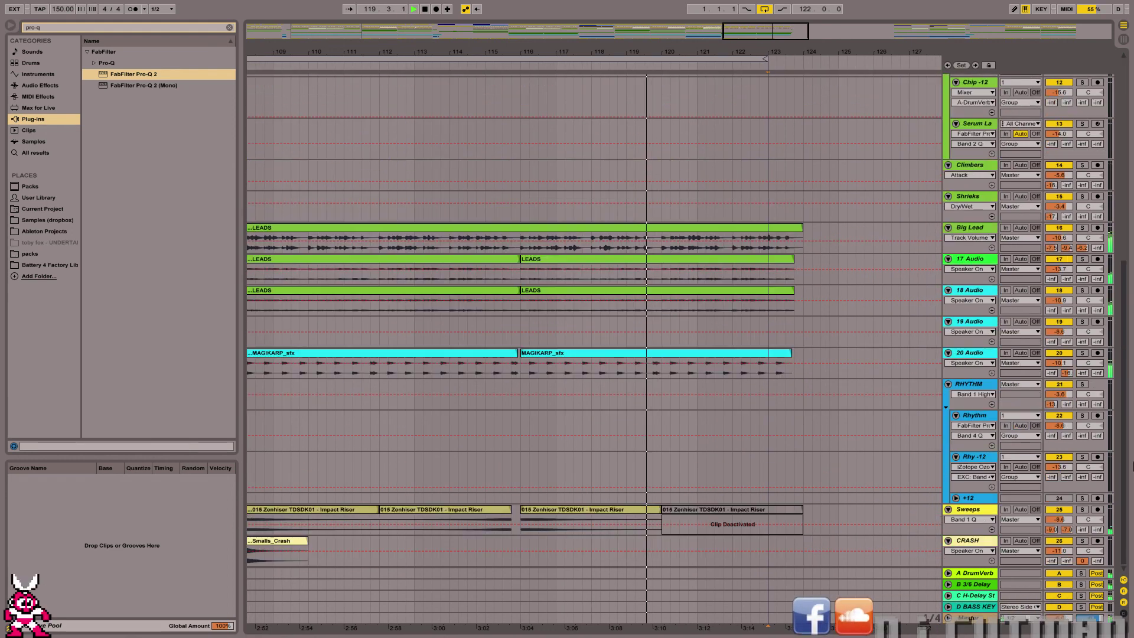
shift+click(856, 520)
key(Delete)
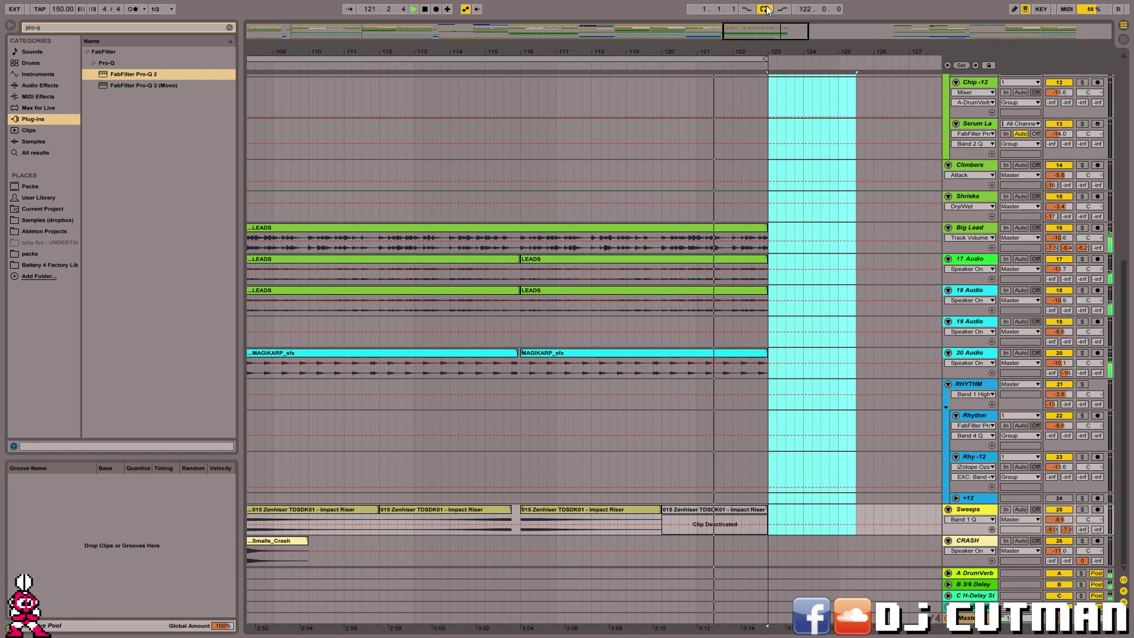
click(770, 211)
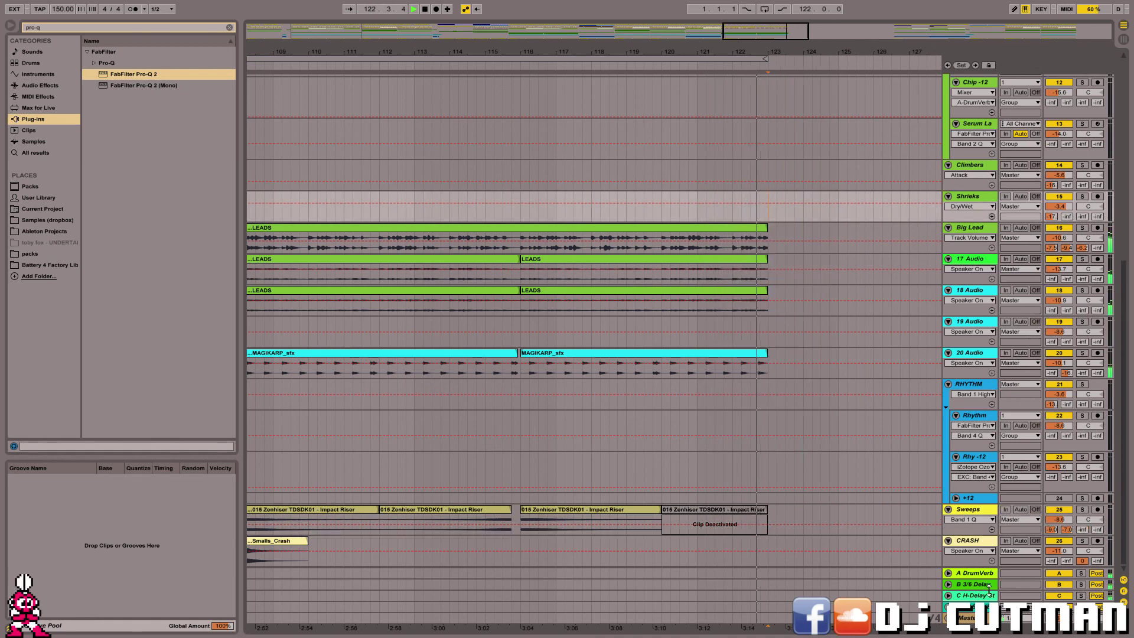
Undo the last arrangement edit and switch to Open Broadcaster Software.
key(alt+Tab)
key(alt+Tab)
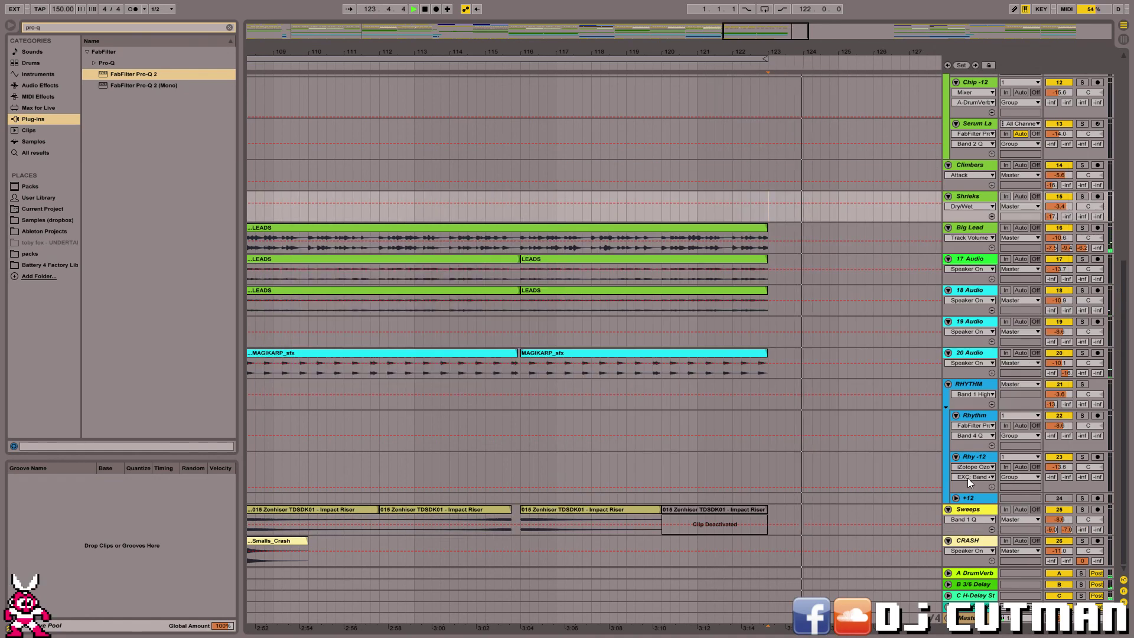
key(ctrl+z)
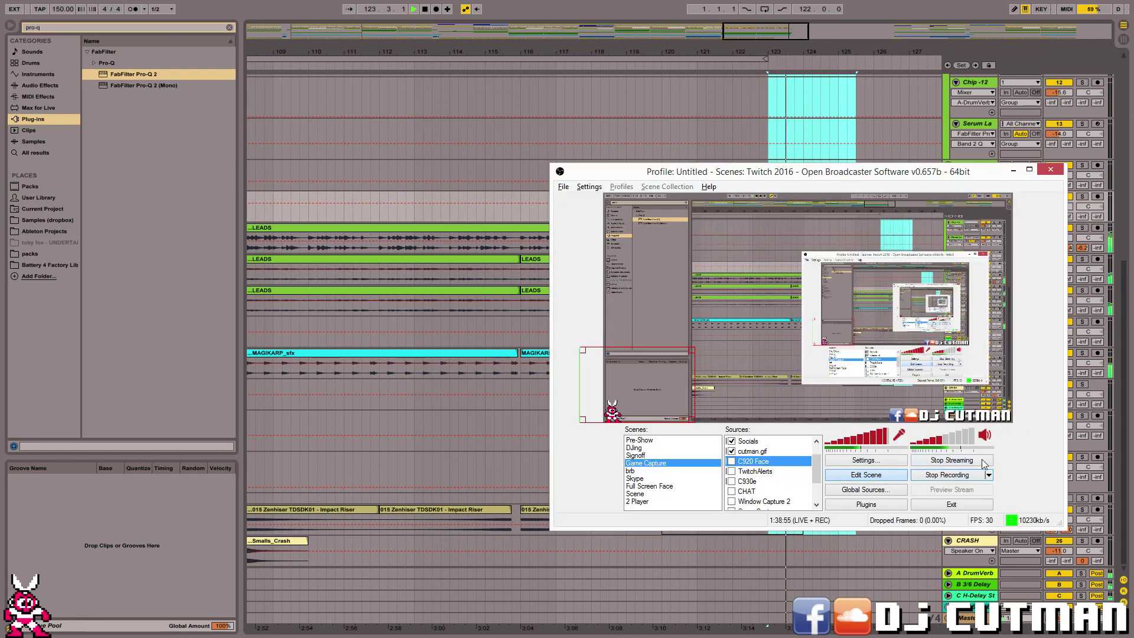